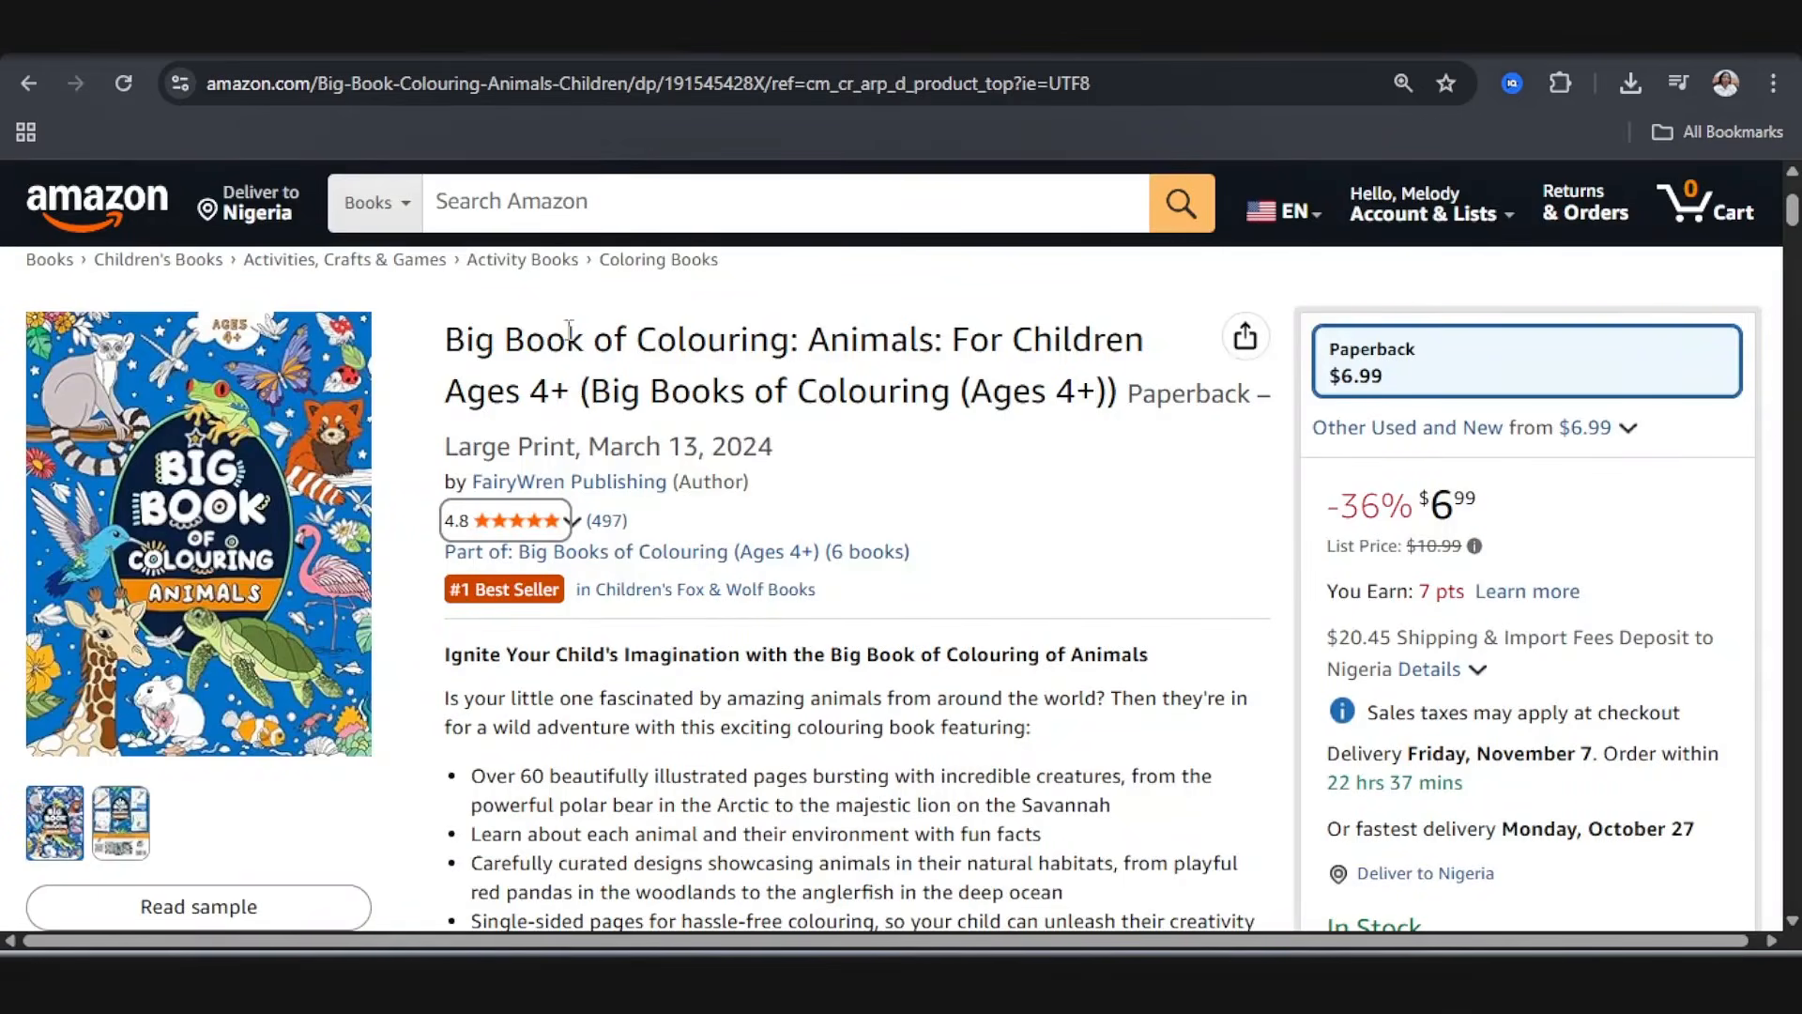
# Step: Examine the Amazon reviews of Big Book of Colouring: Animals, including the review photo of the sand cat spread
pyautogui.click(525, 520)
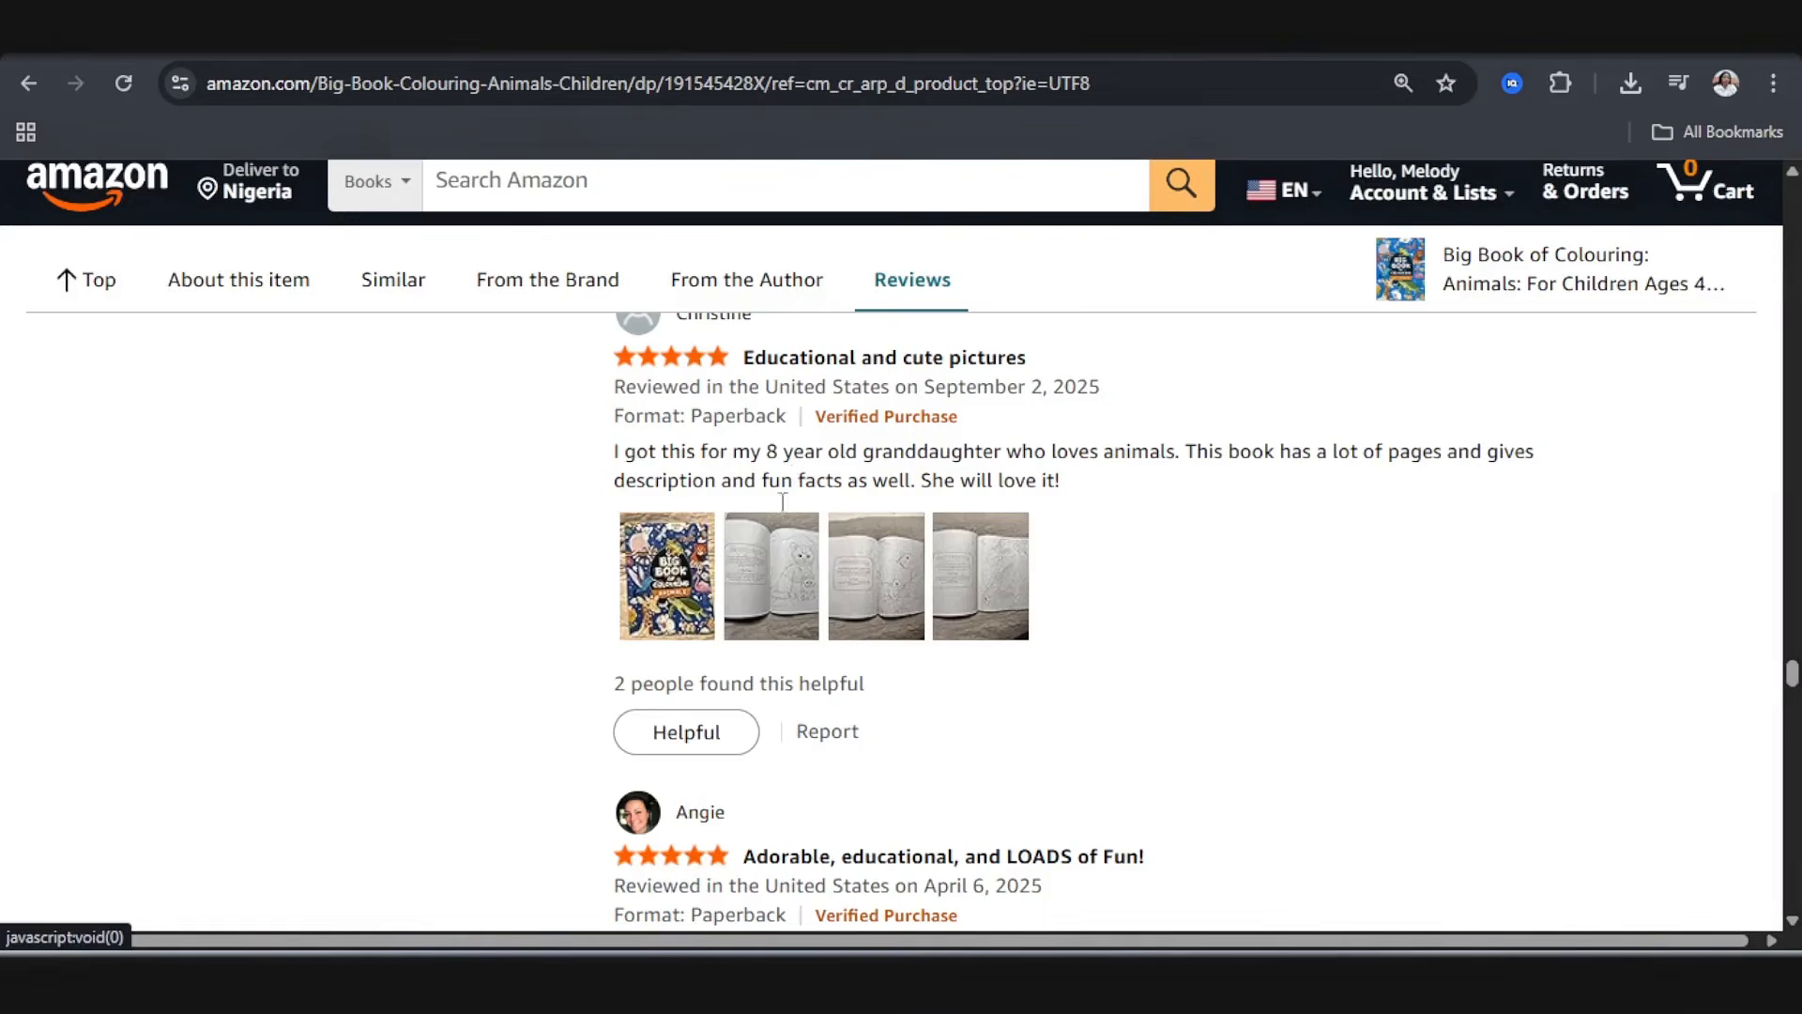
pyautogui.click(745, 568)
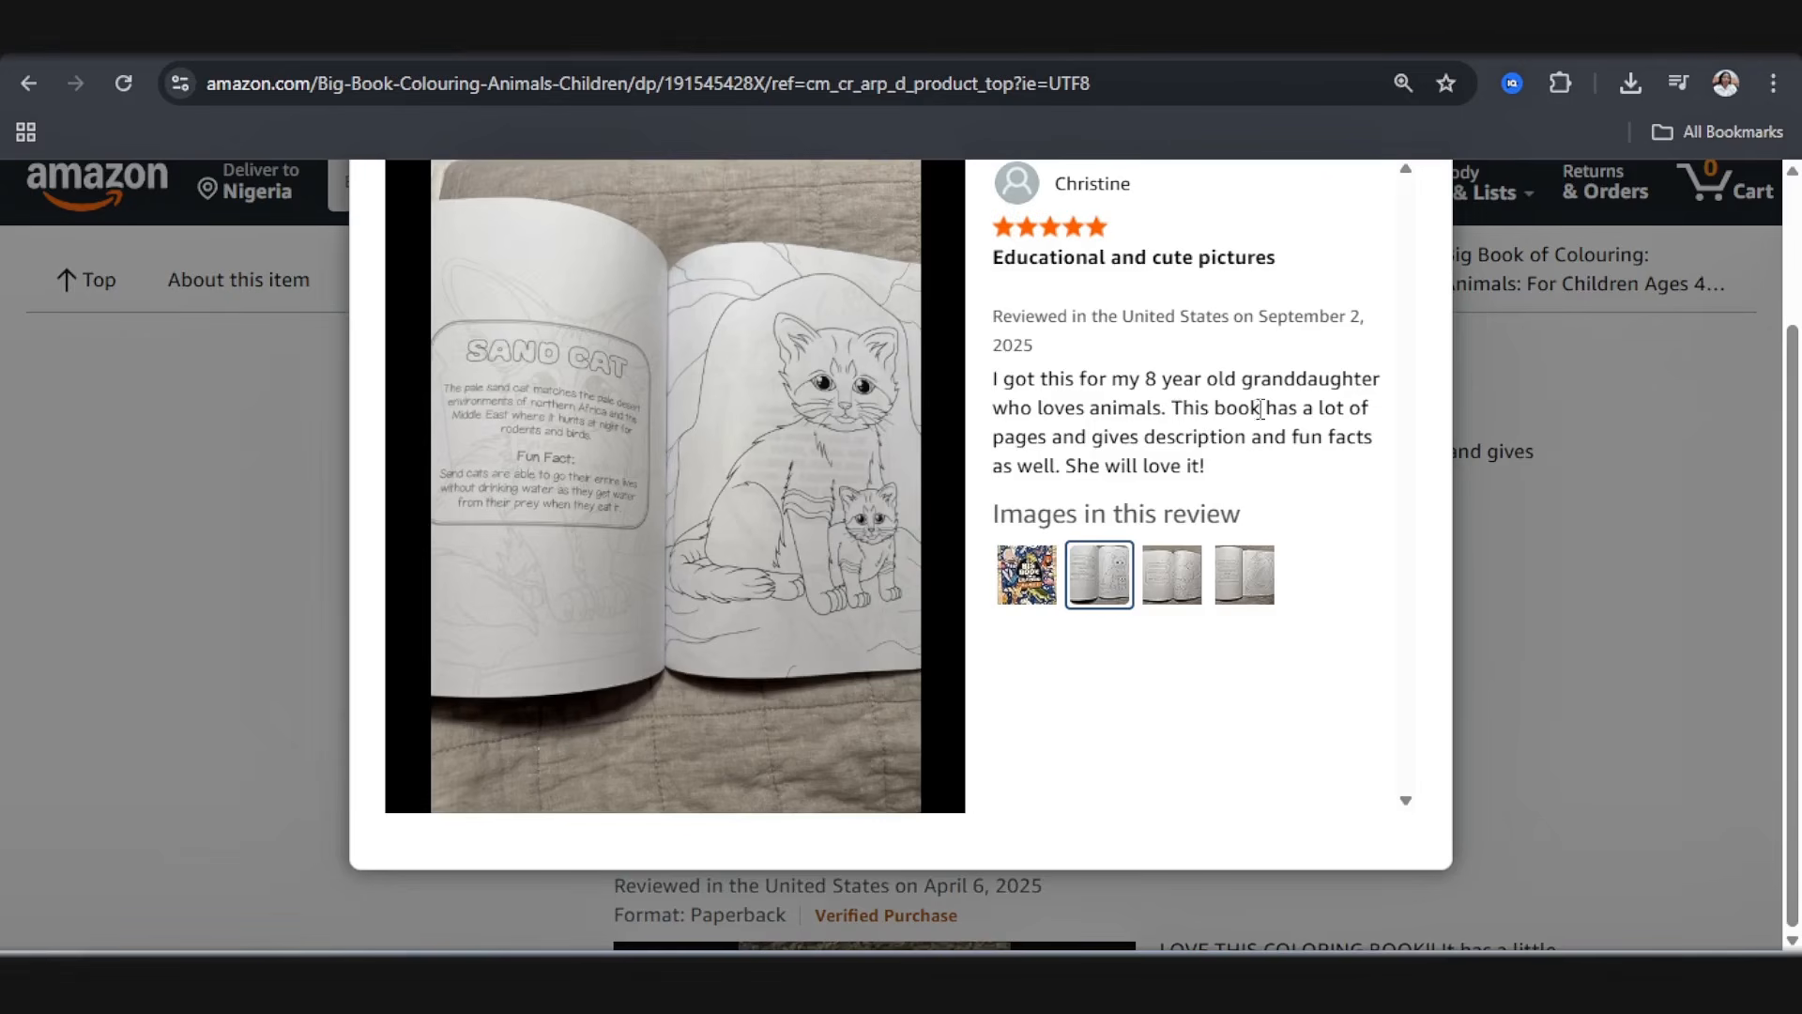
pyautogui.scroll(3, 1238, 310)
pyautogui.click(1413, 225)
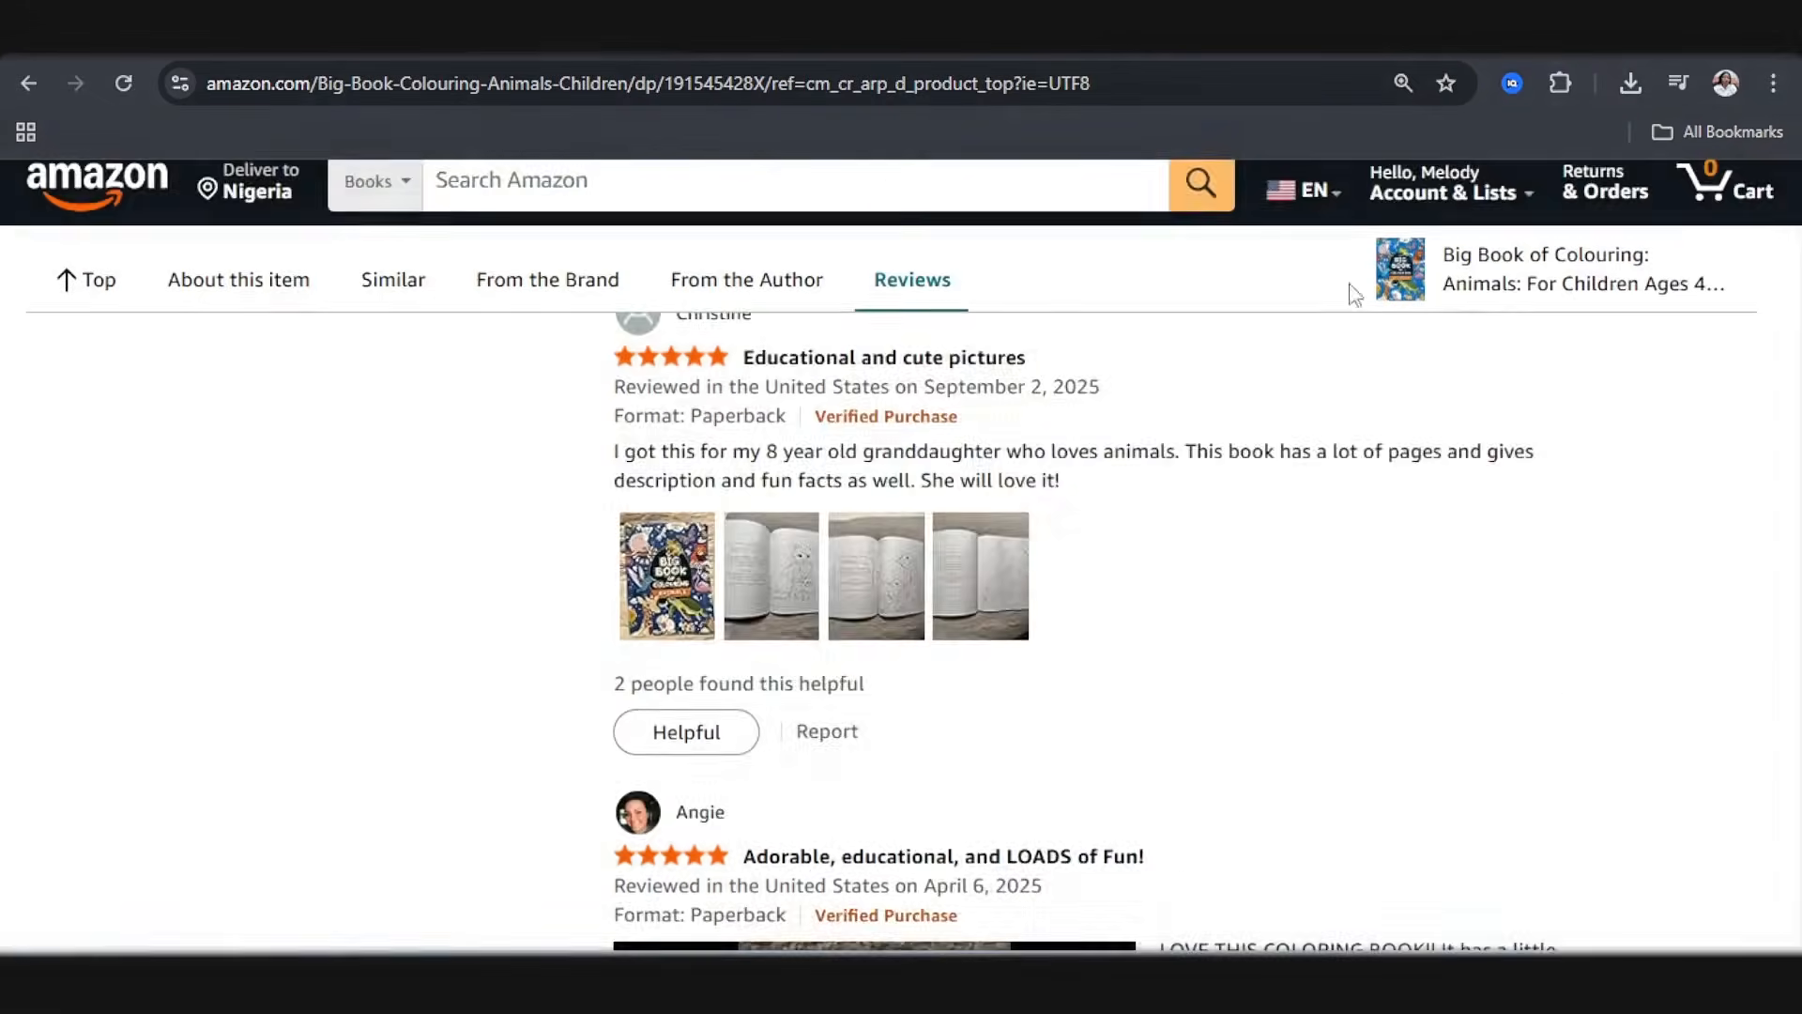
pyautogui.scroll(-4, 1156, 495)
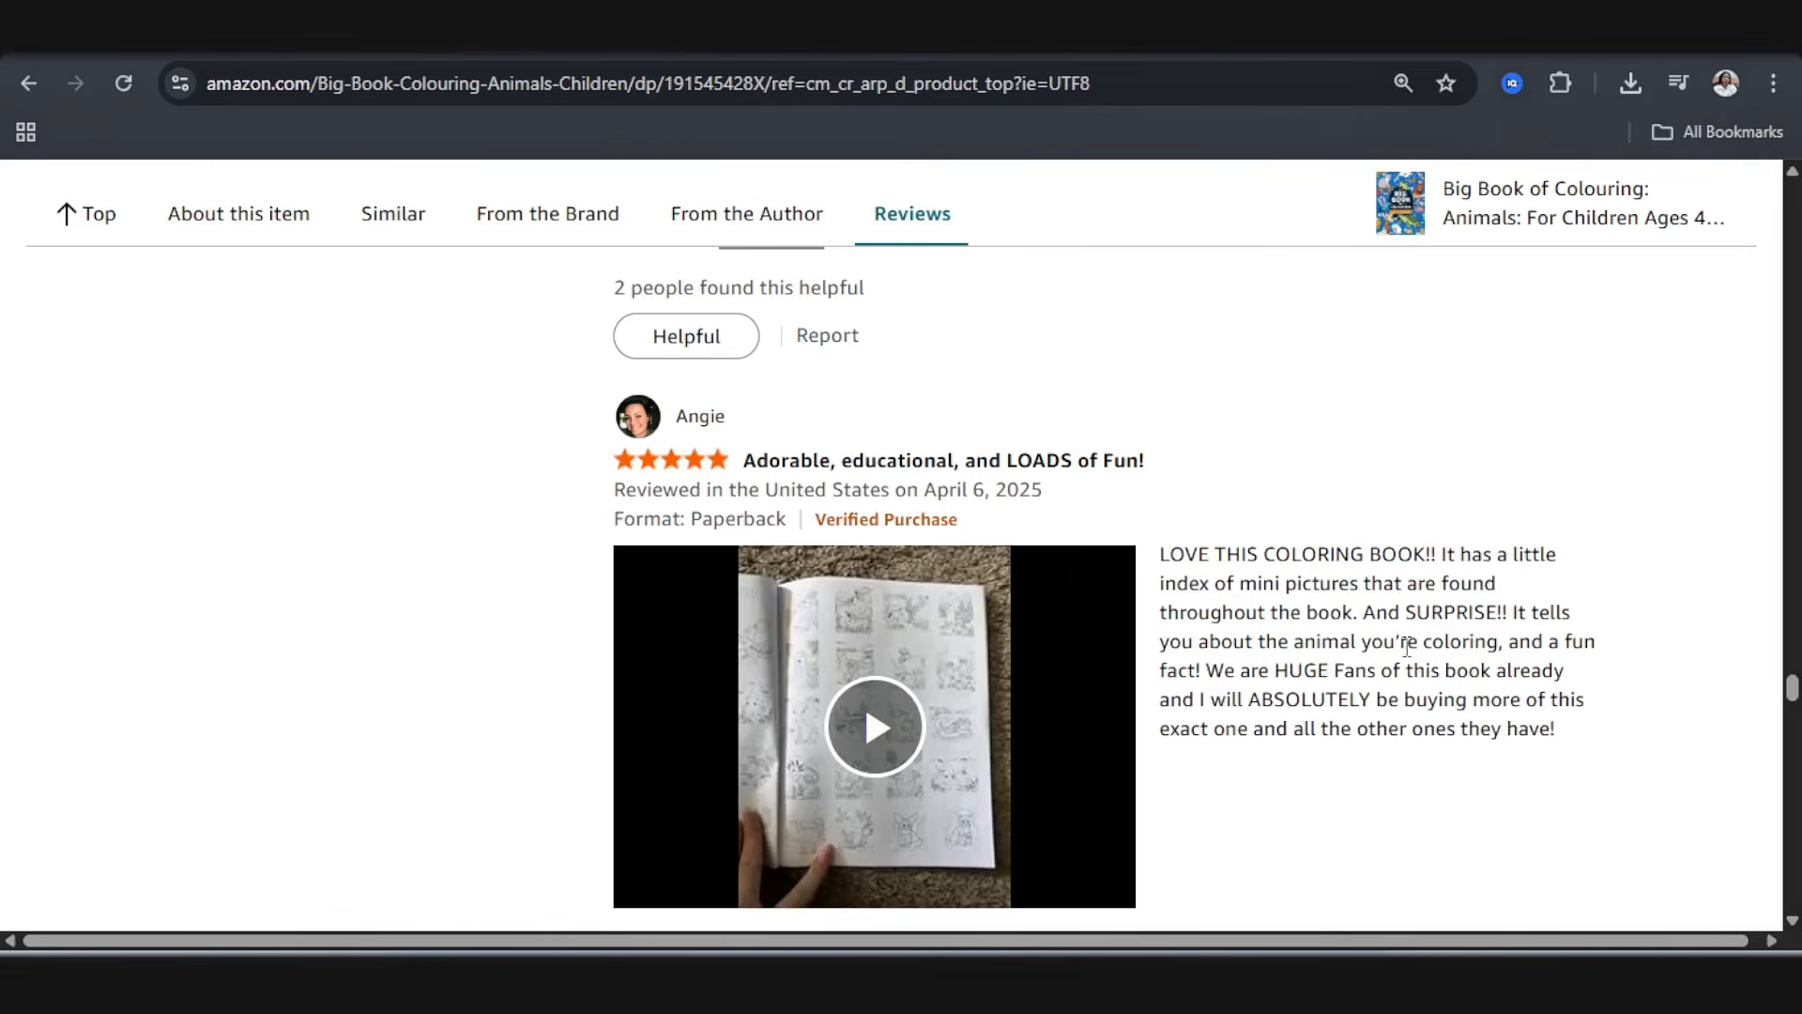
pyautogui.scroll(-9, 1267, 751)
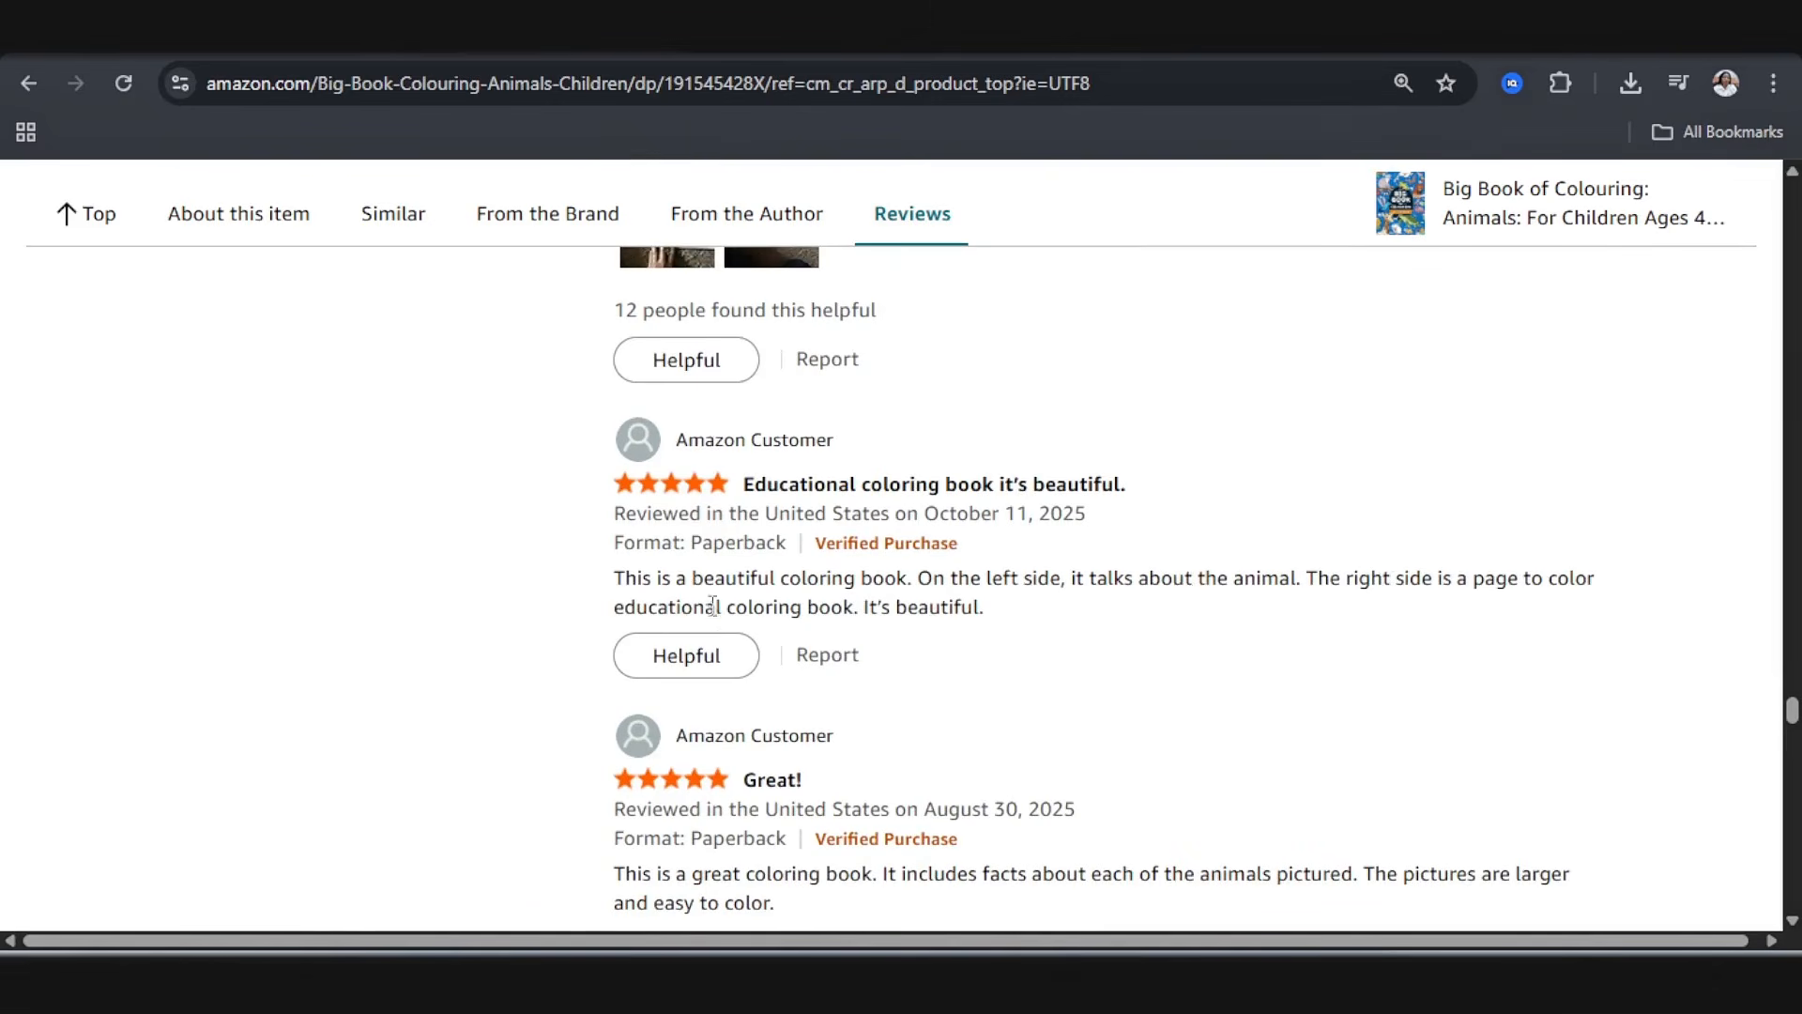
# Step: Switch to ChatGPT and review the suggested coloring book titles, highlighting the subtitle of "Wild Wonders: A Fun Facts Animal Coloring Adventure"
pyautogui.click(1146, 60)
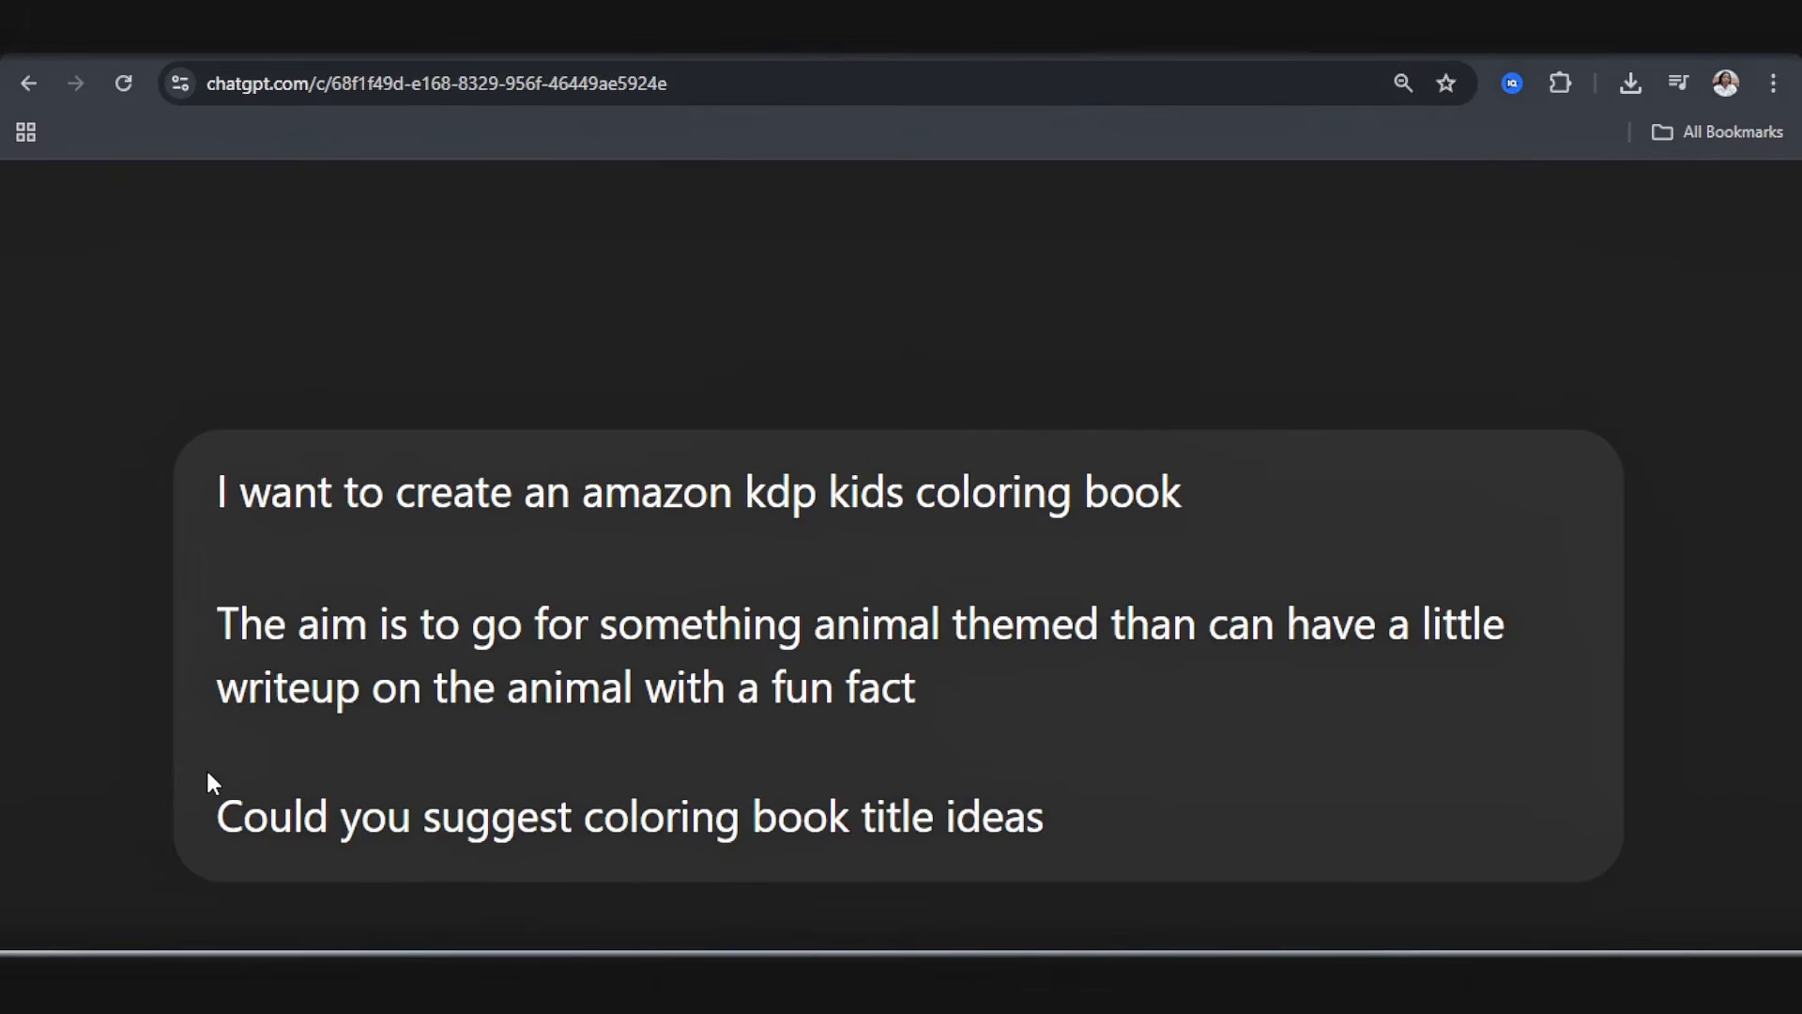
pyautogui.scroll(-7, 207, 773)
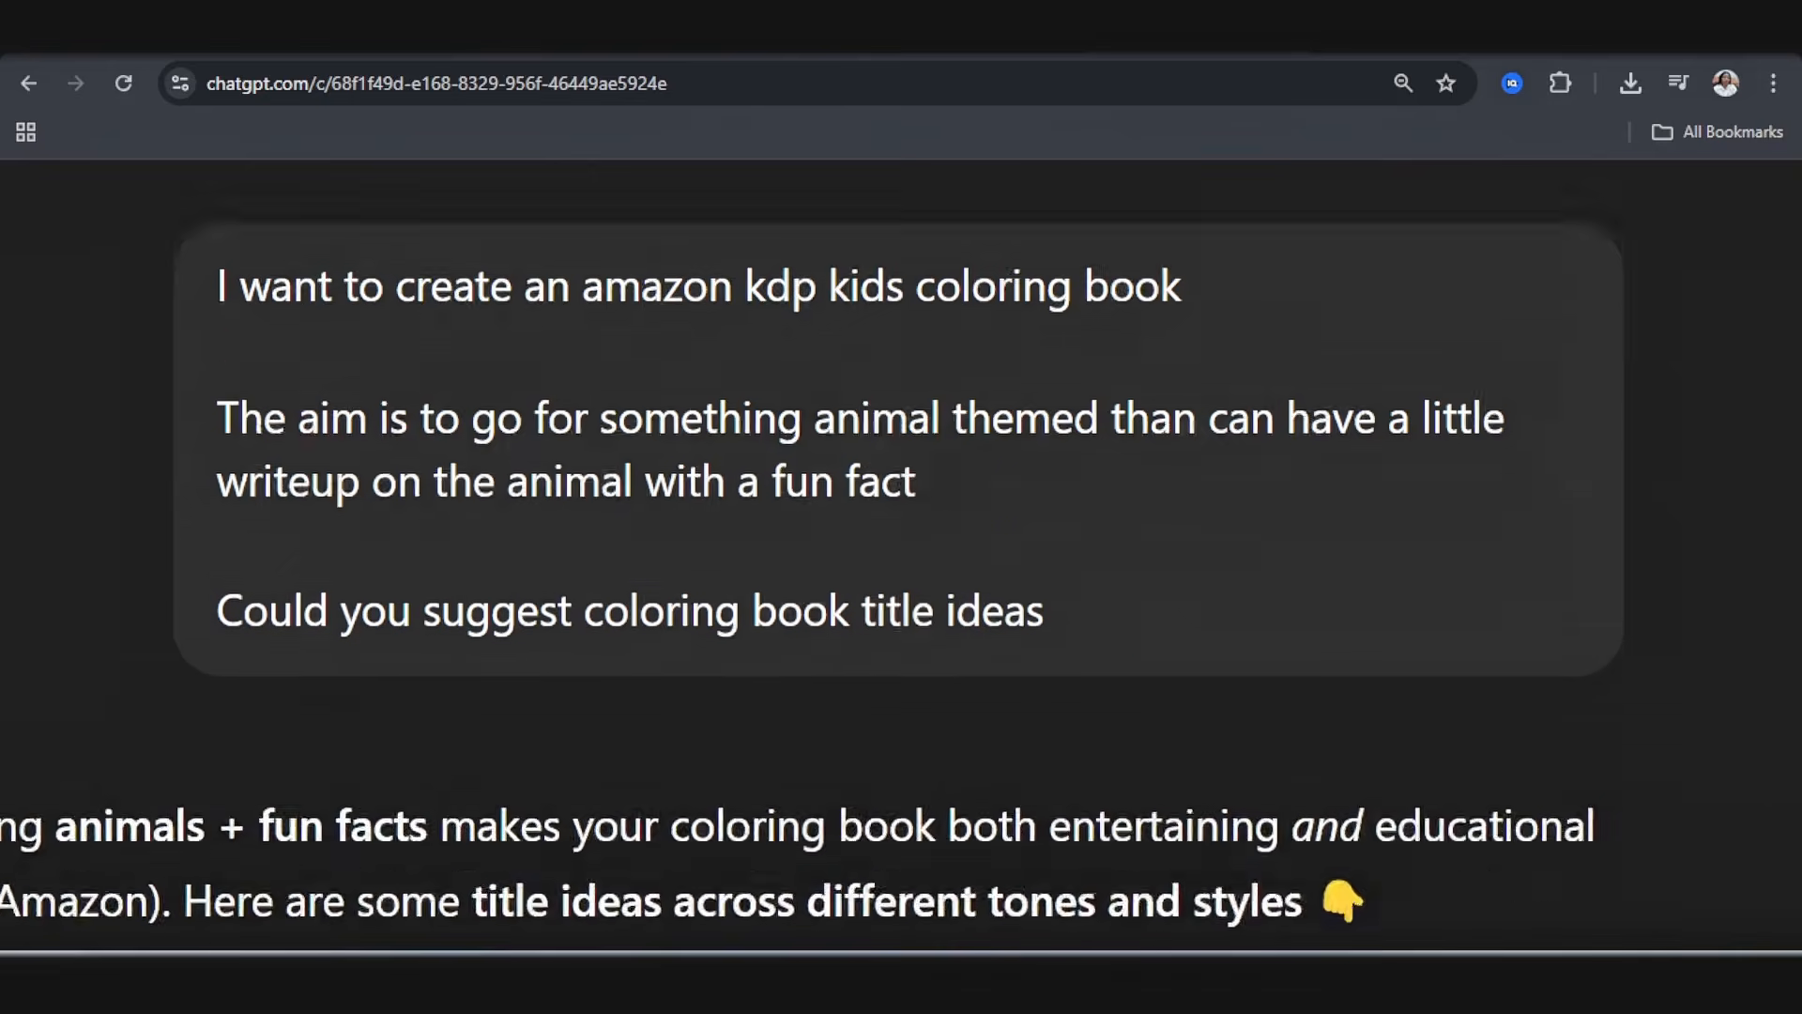
pyautogui.scroll(-3, 207, 773)
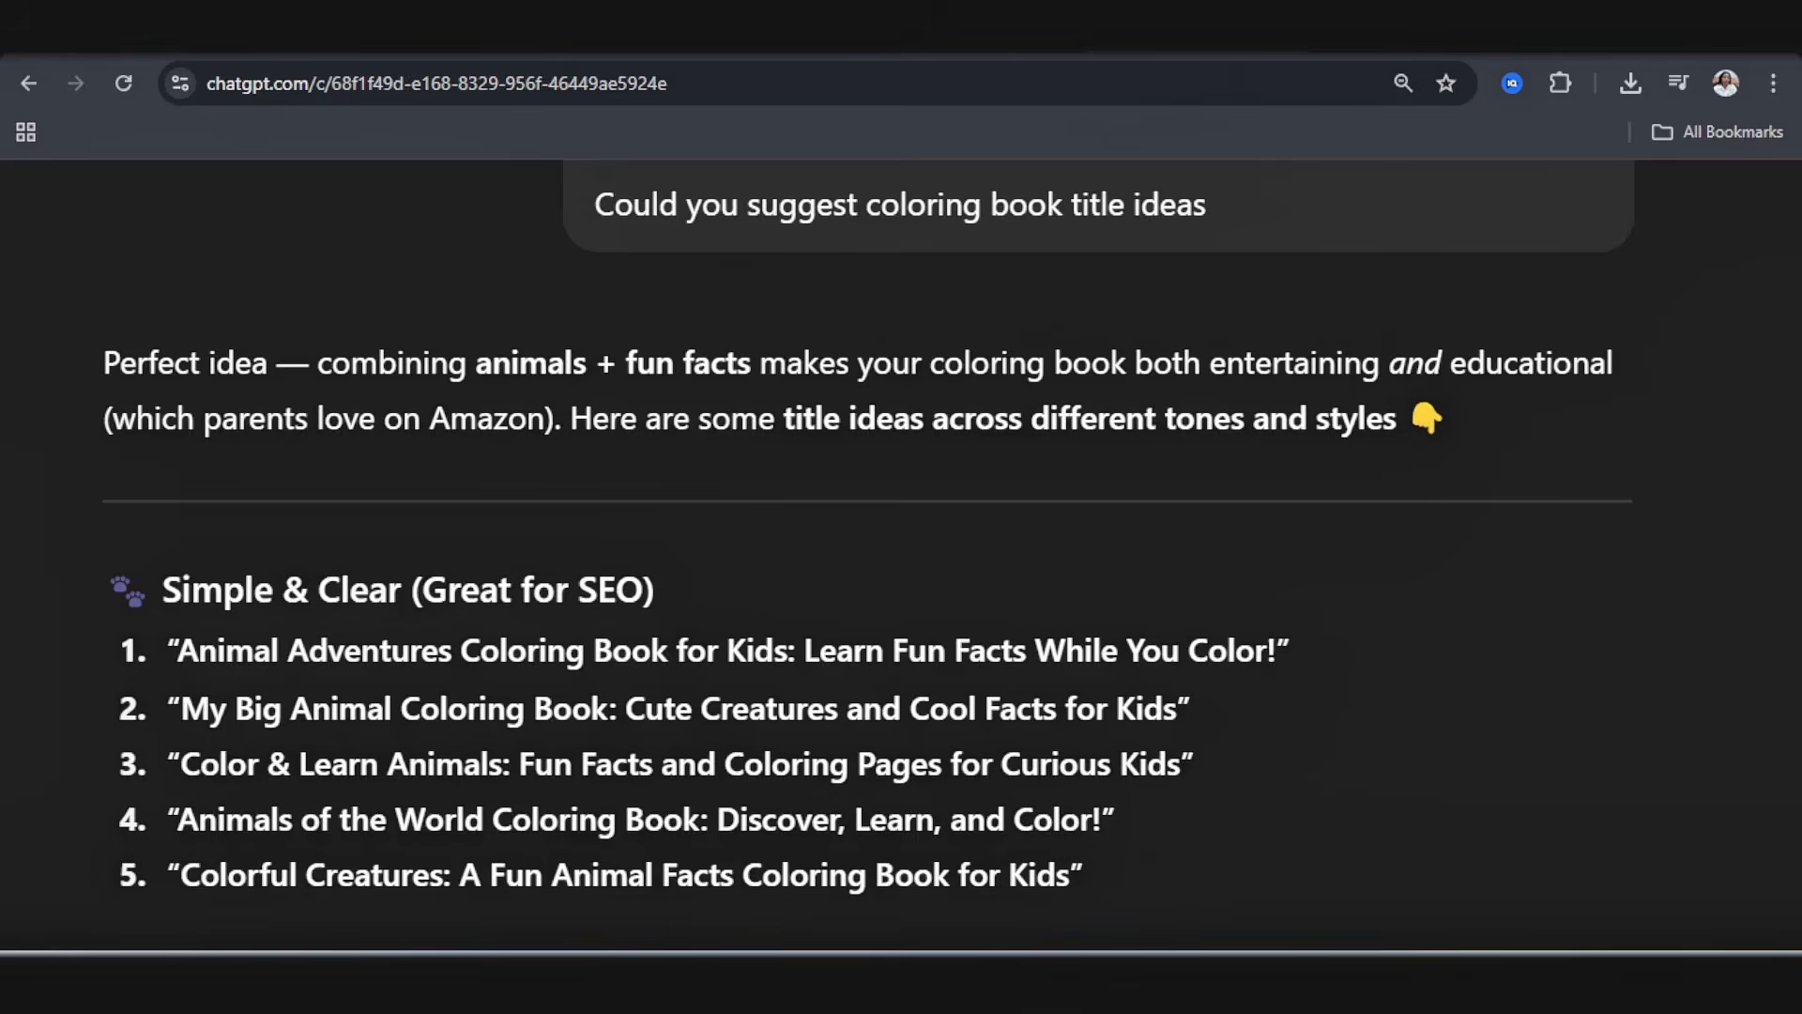
pyautogui.scroll(-5, 901, 553)
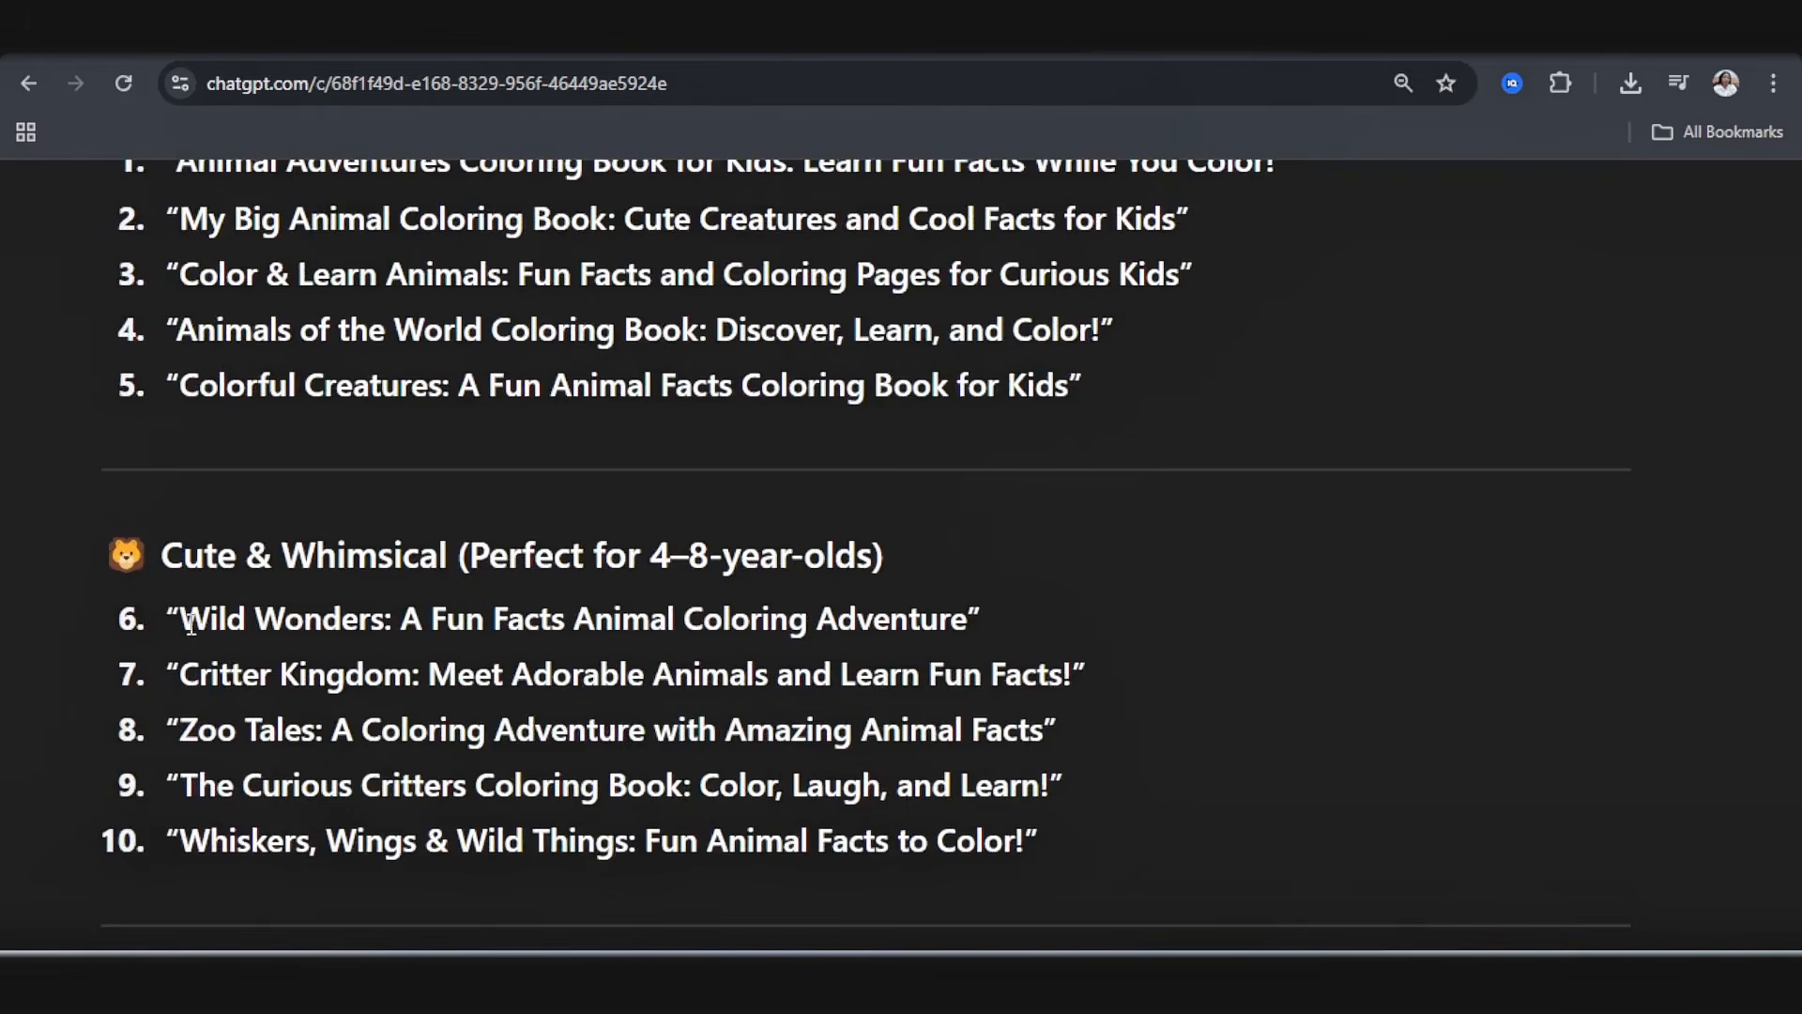
pyautogui.moveTo(402, 620); pyautogui.dragTo(987, 622)
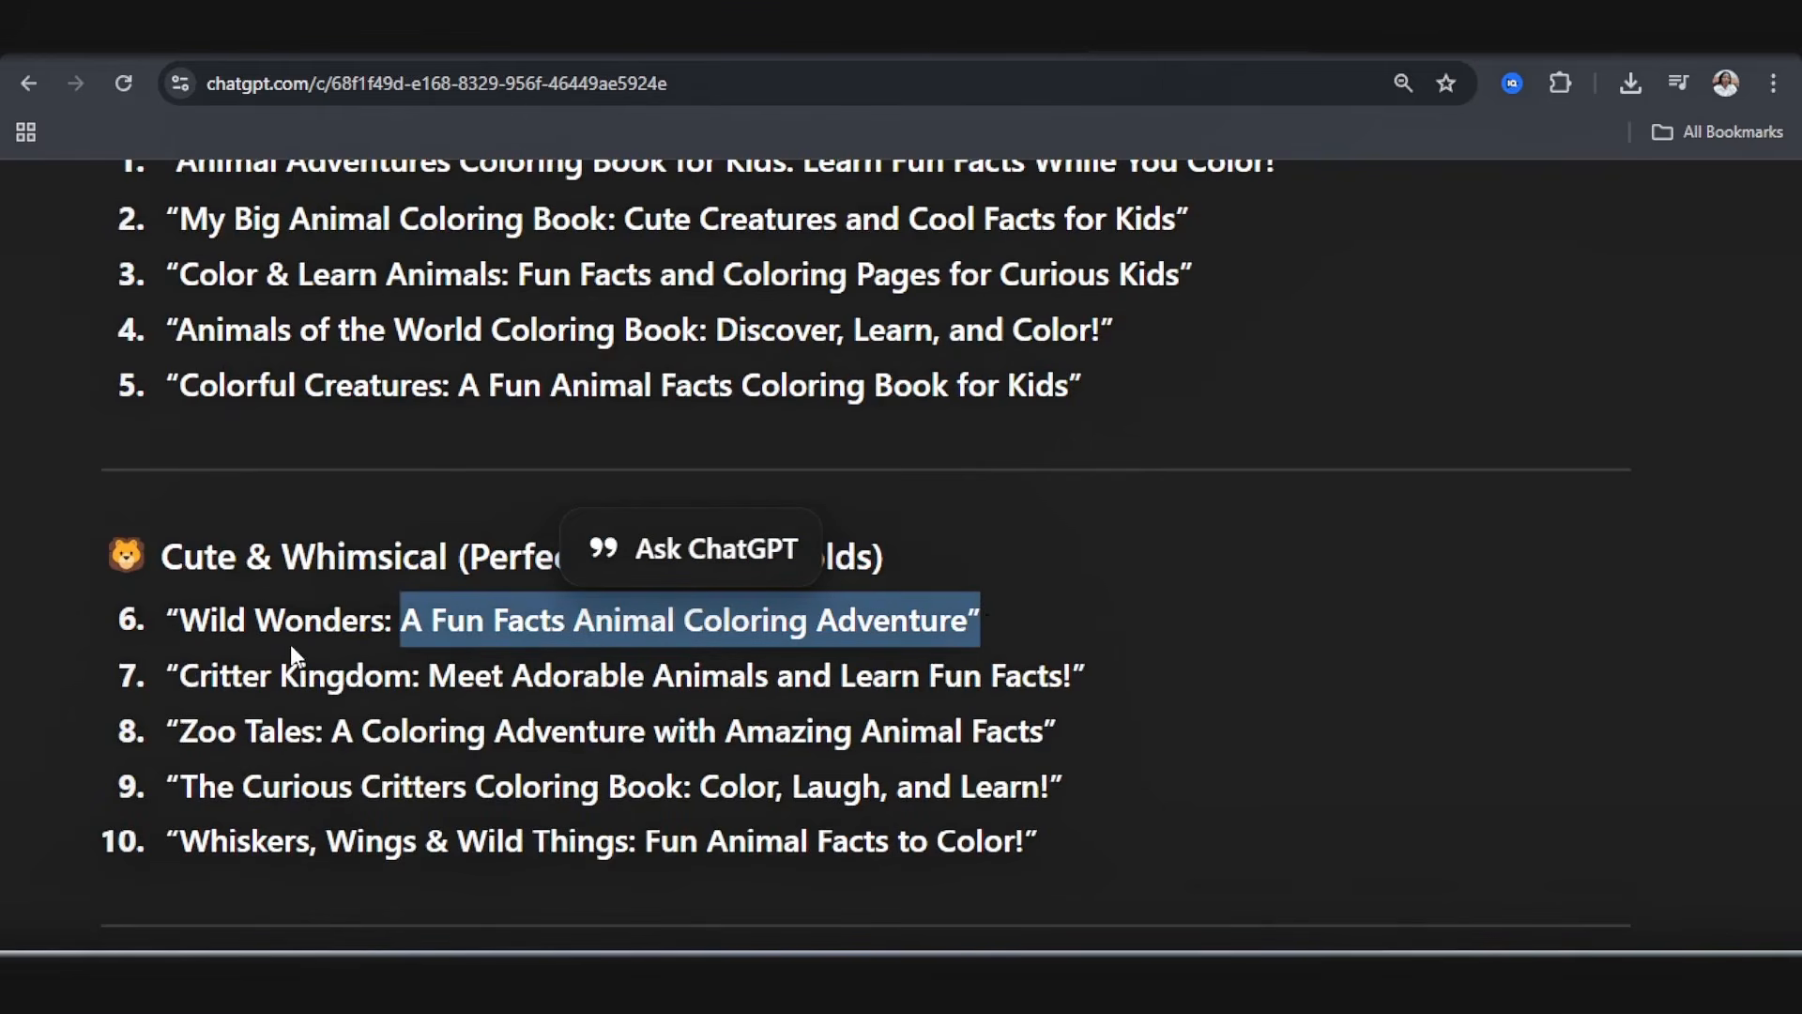
pyautogui.scroll(-13, 402, 664)
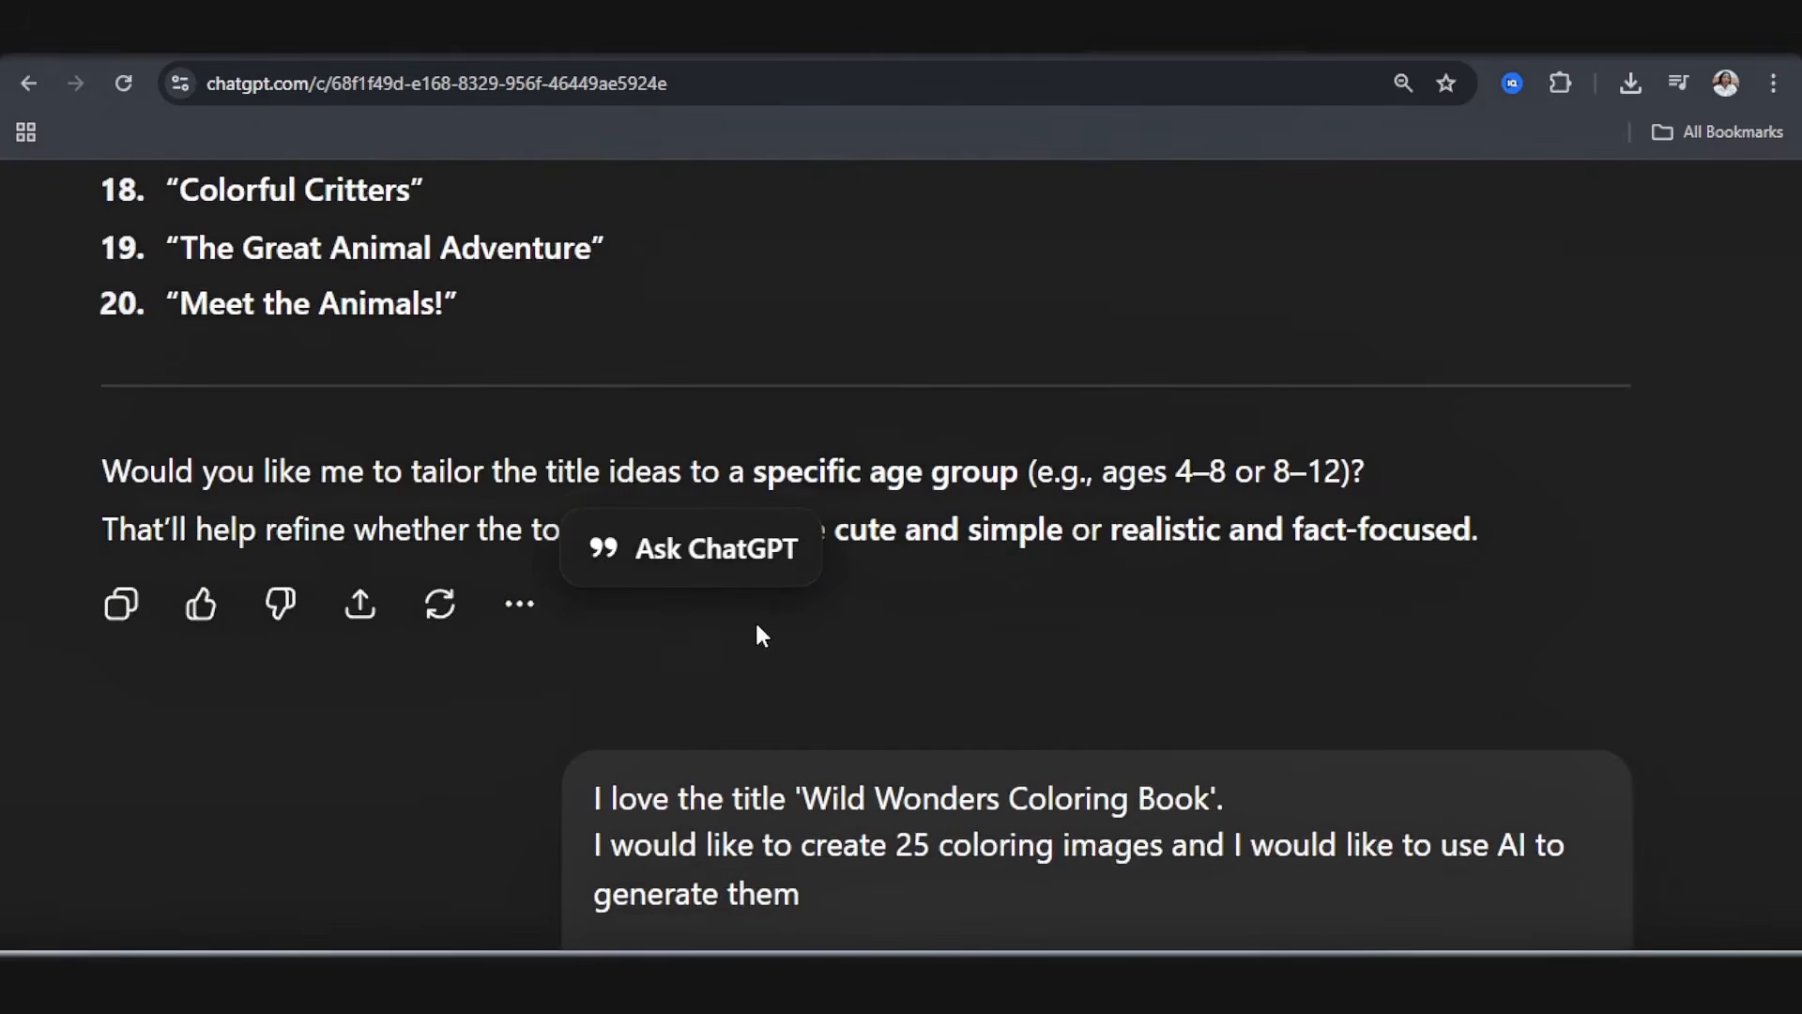
# Step: Read through the request for 25 animals with AI image prompts, short write-ups and fun facts for Wild Wonders Coloring Book
pyautogui.scroll(-3, 756, 632)
pyautogui.scroll(-3, 867, 560)
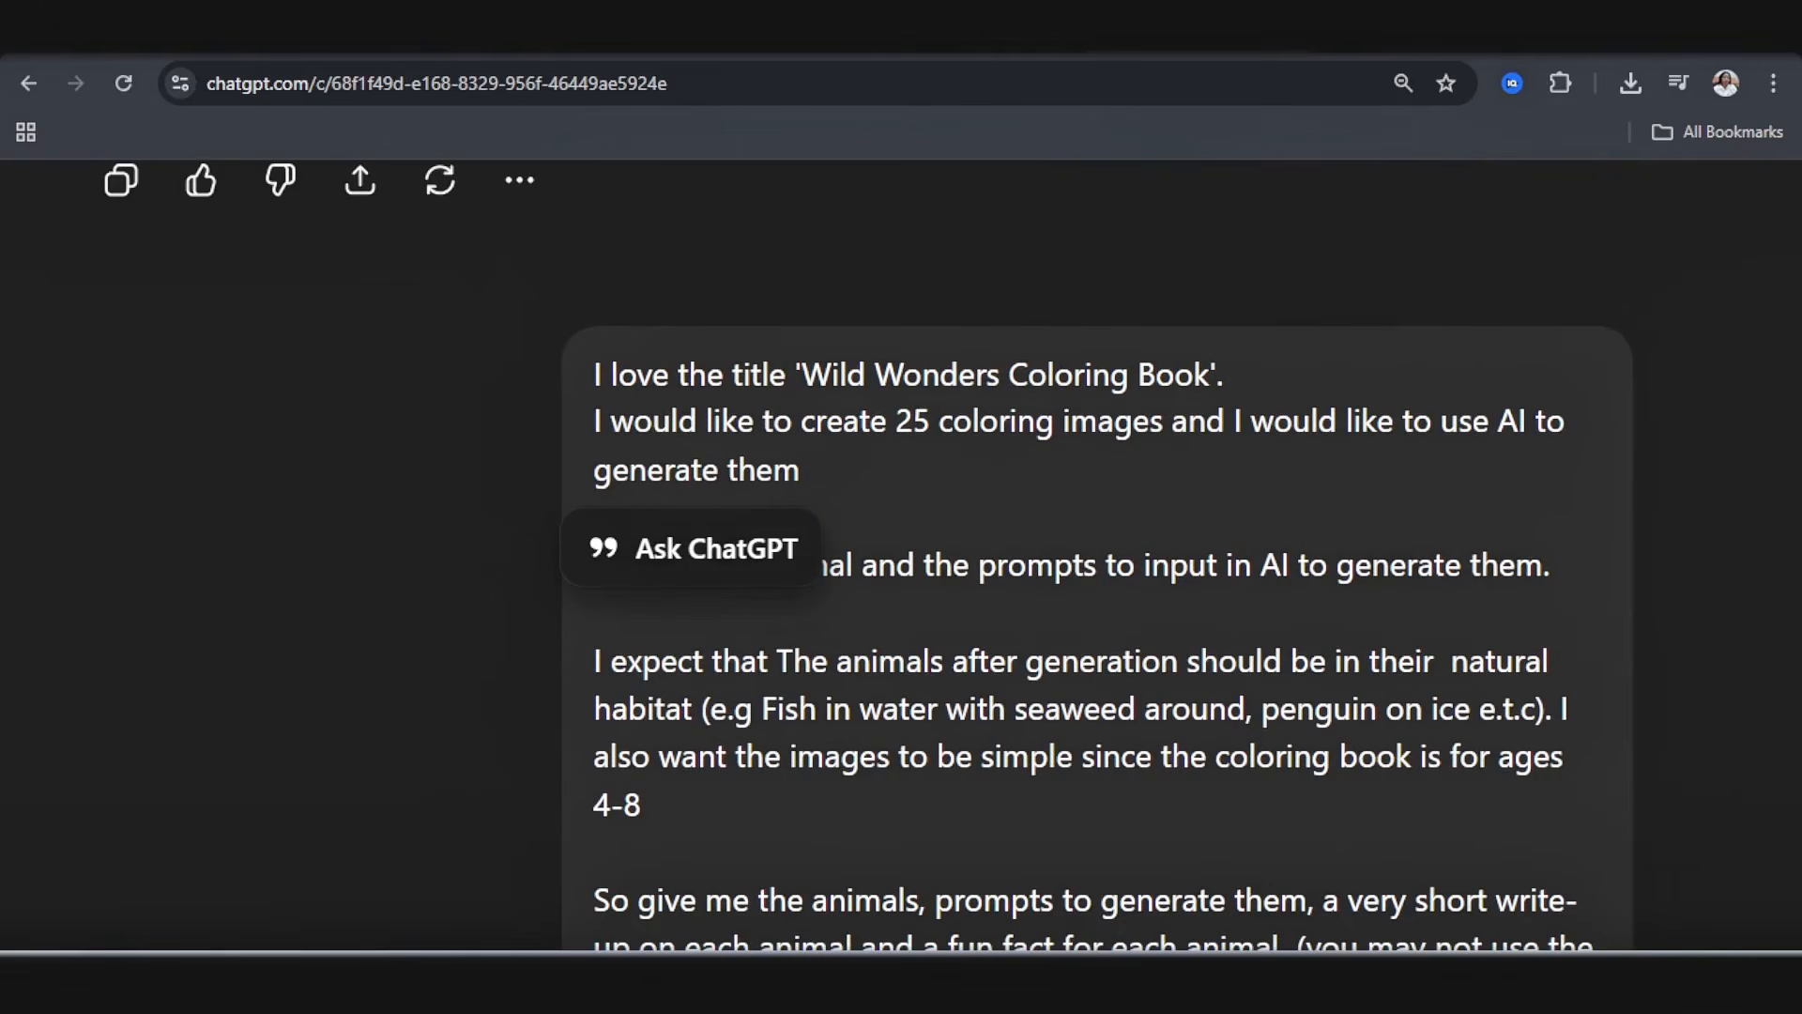
pyautogui.scroll(-1, 867, 560)
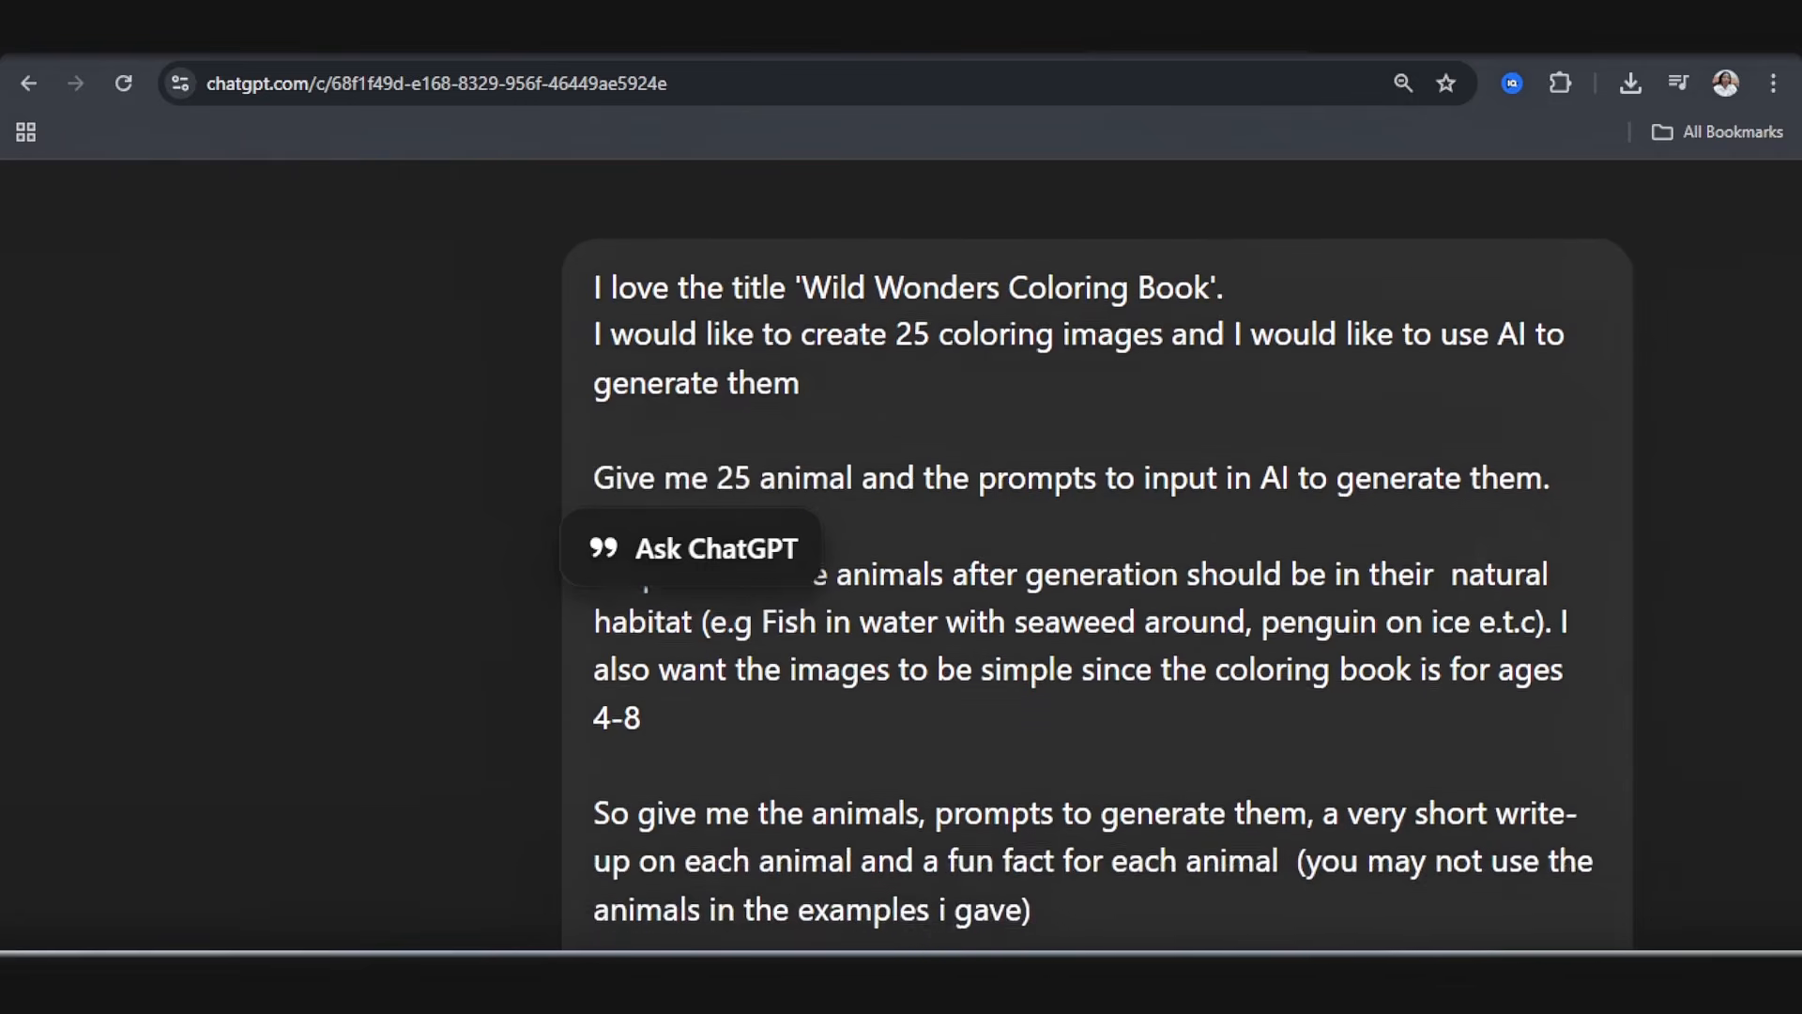
pyautogui.scroll(2, 1549, 680)
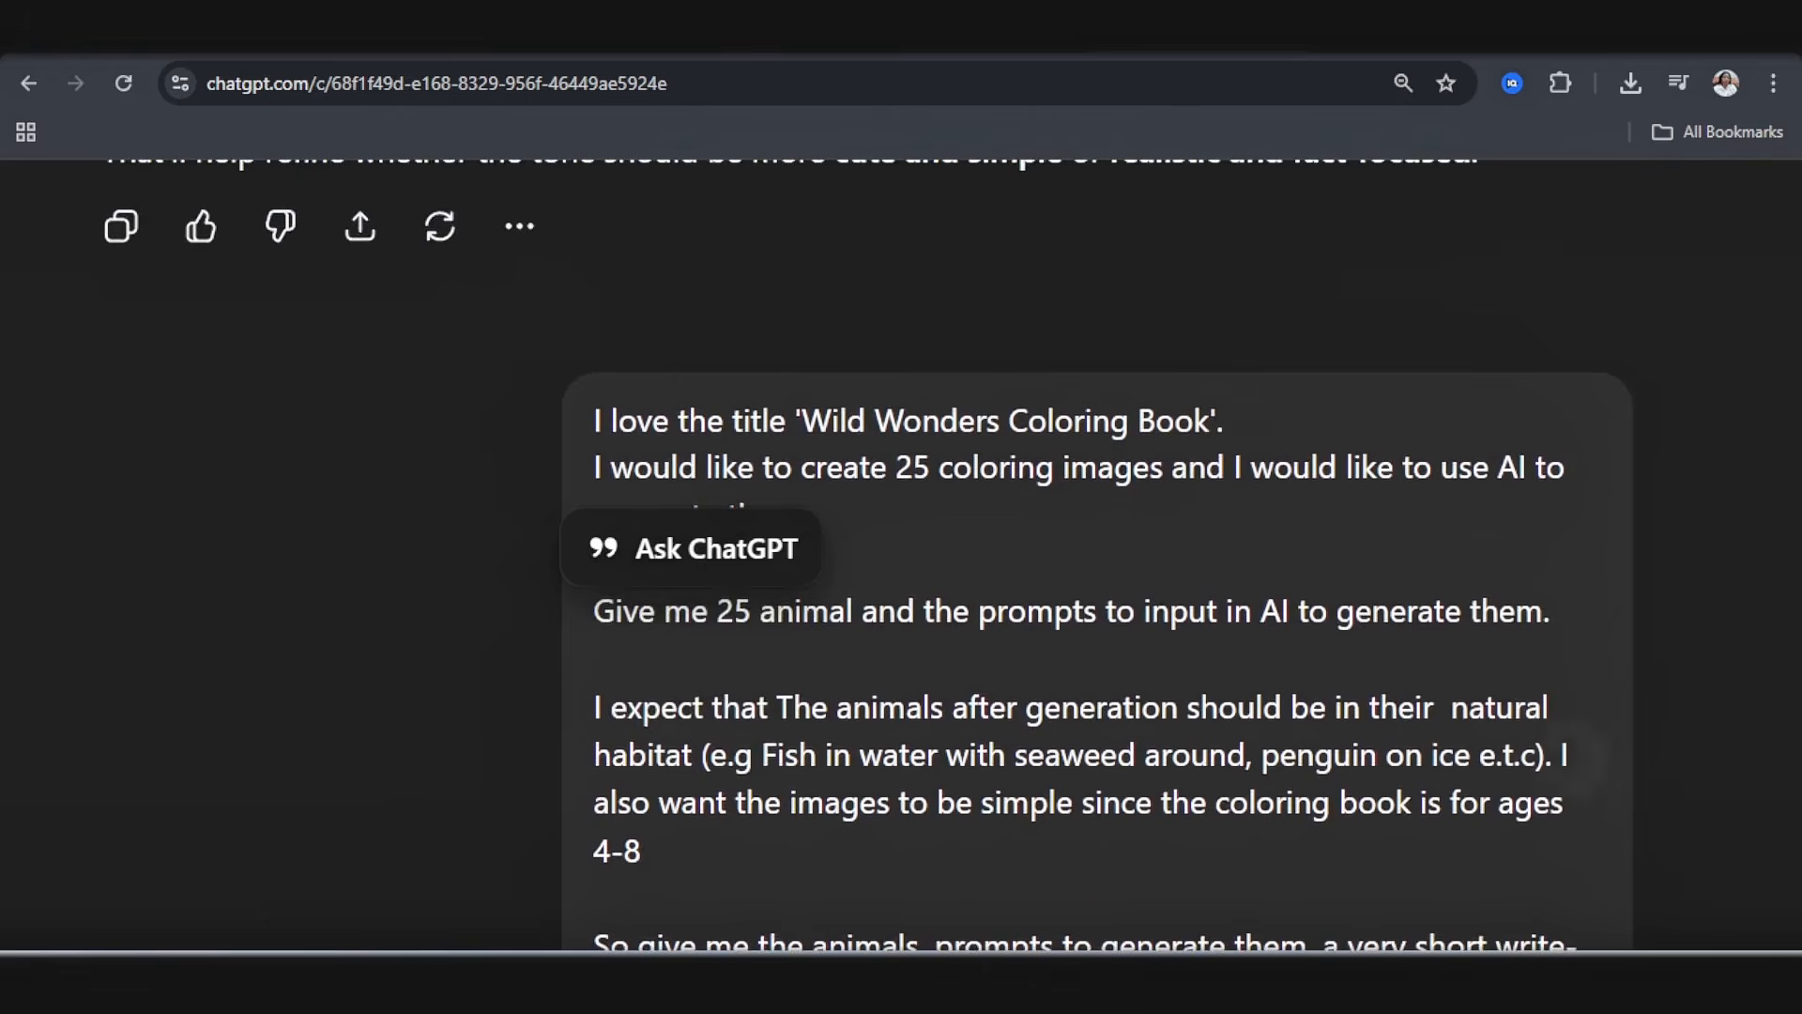
pyautogui.scroll(-1, 1589, 716)
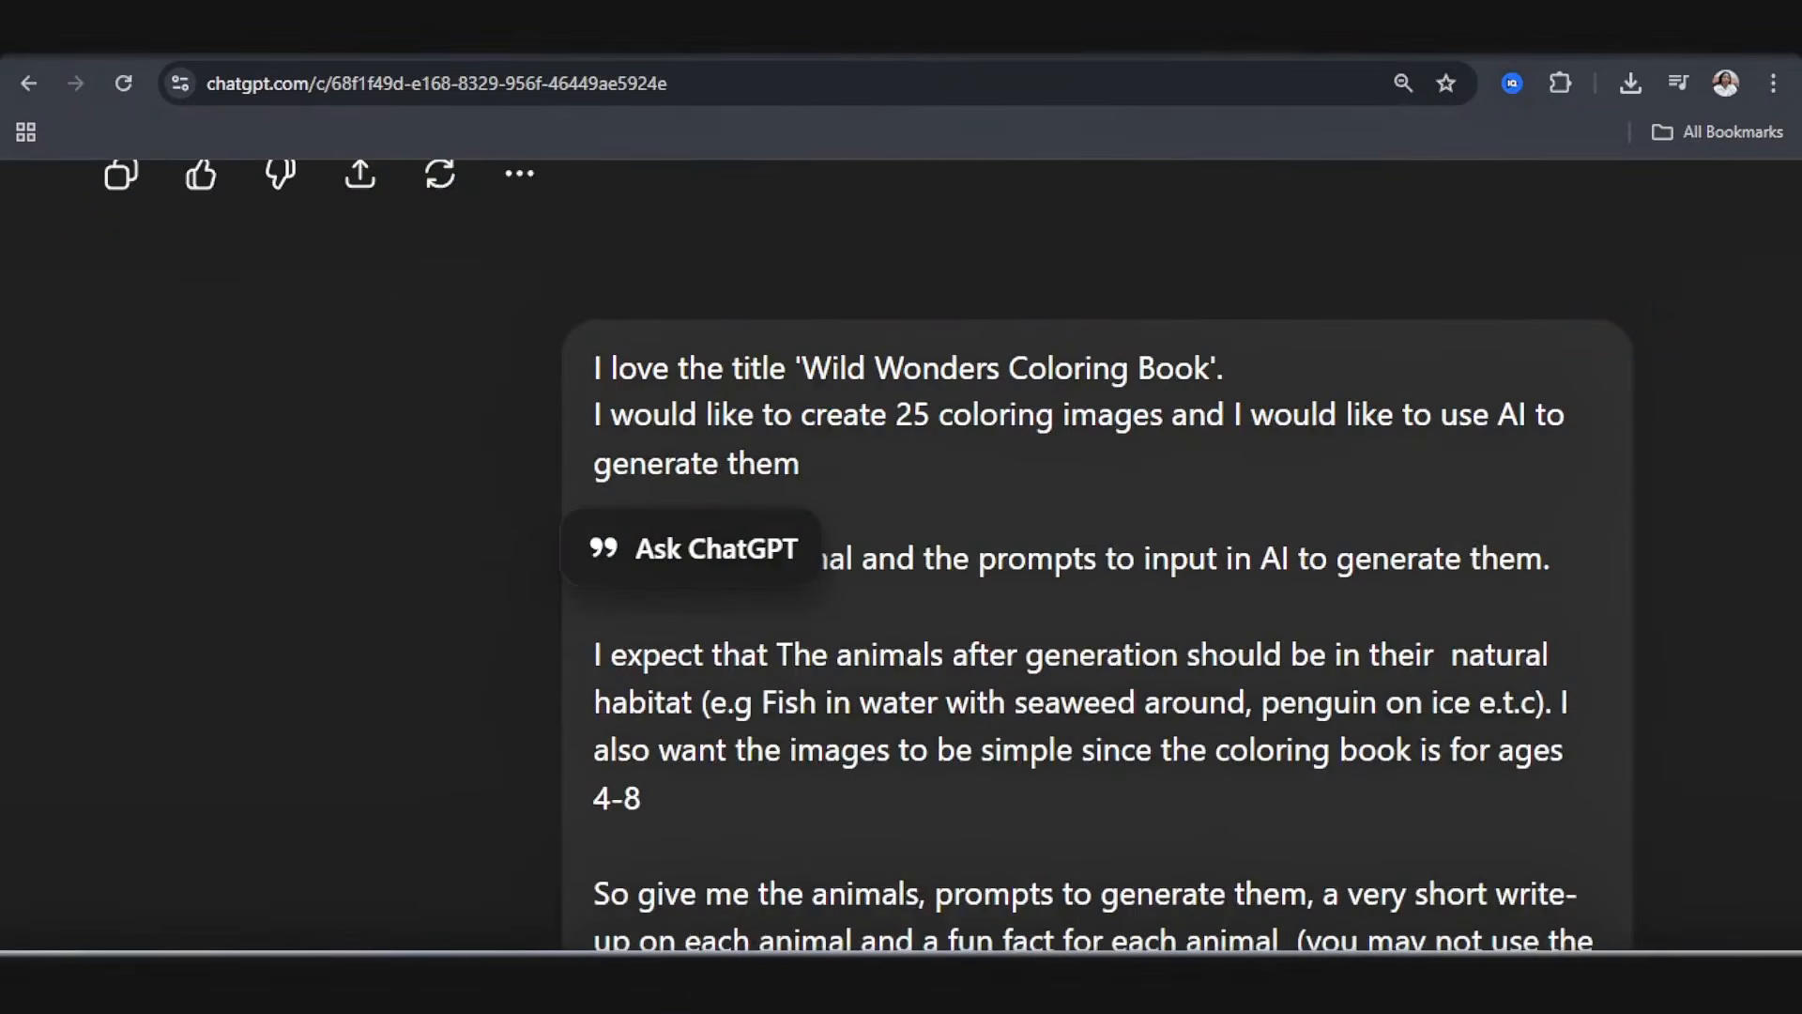
pyautogui.scroll(-1, 901, 556)
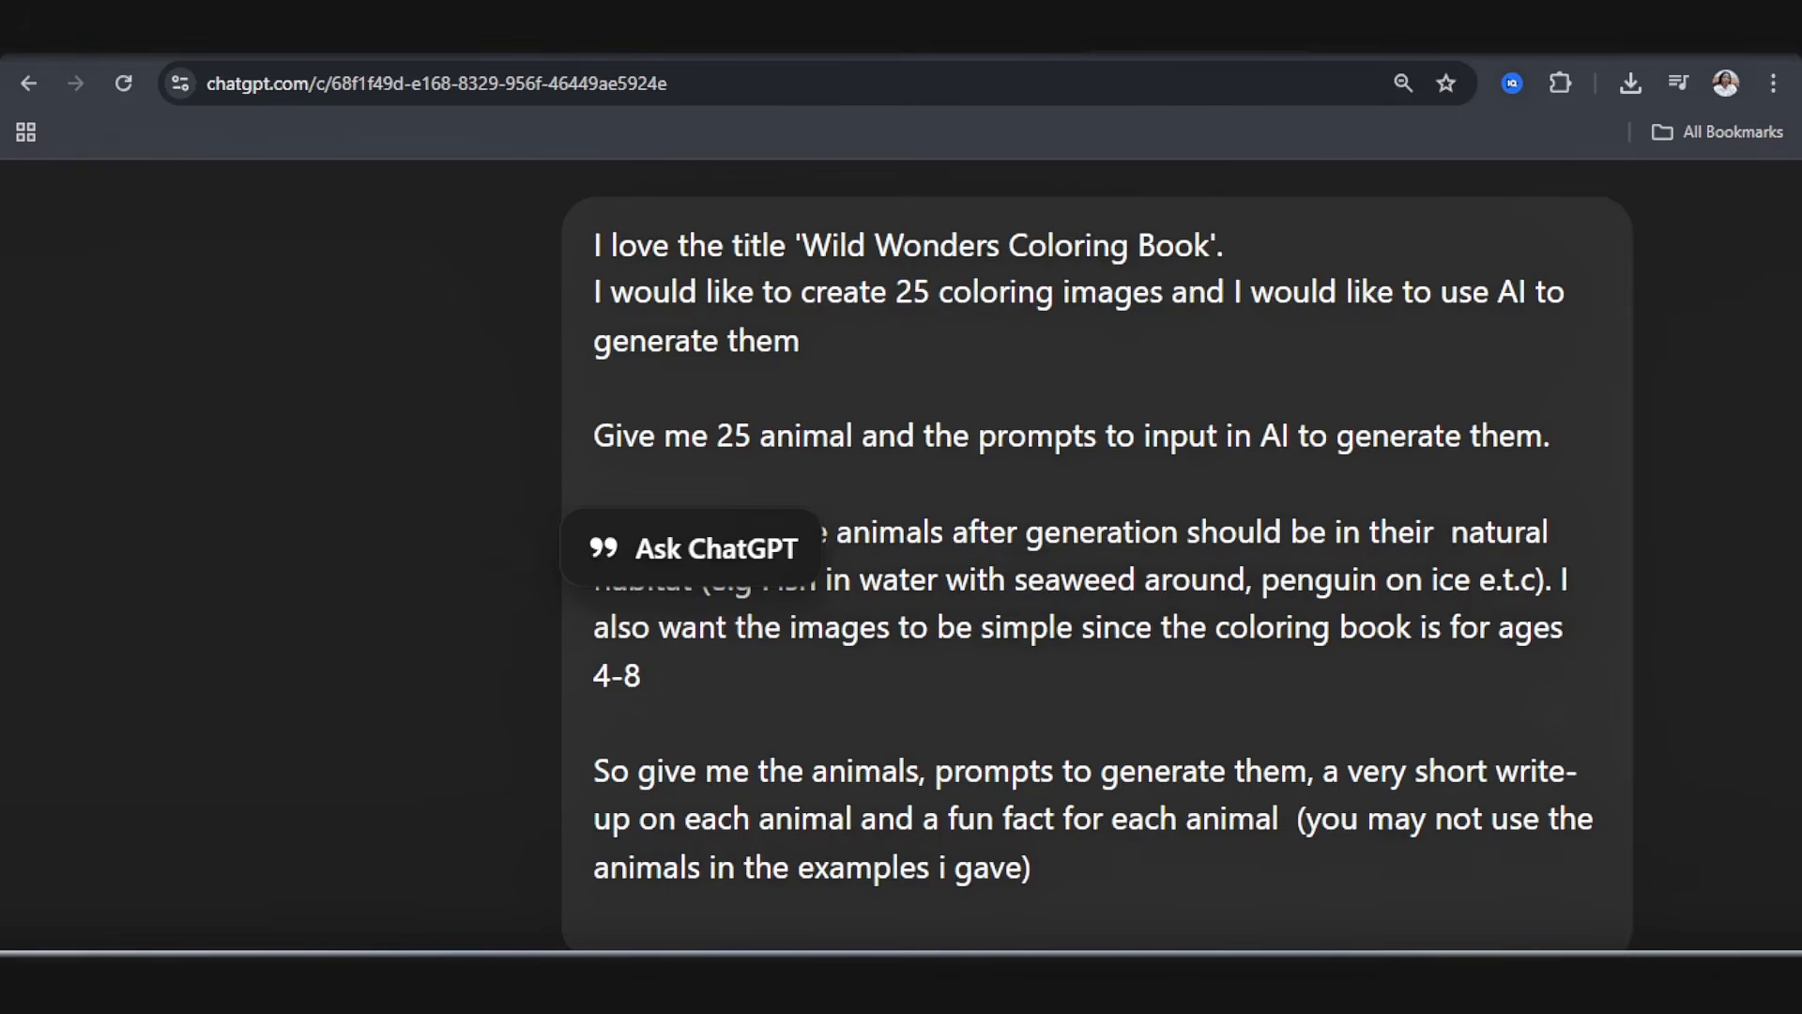
pyautogui.scroll(-3, 867, 555)
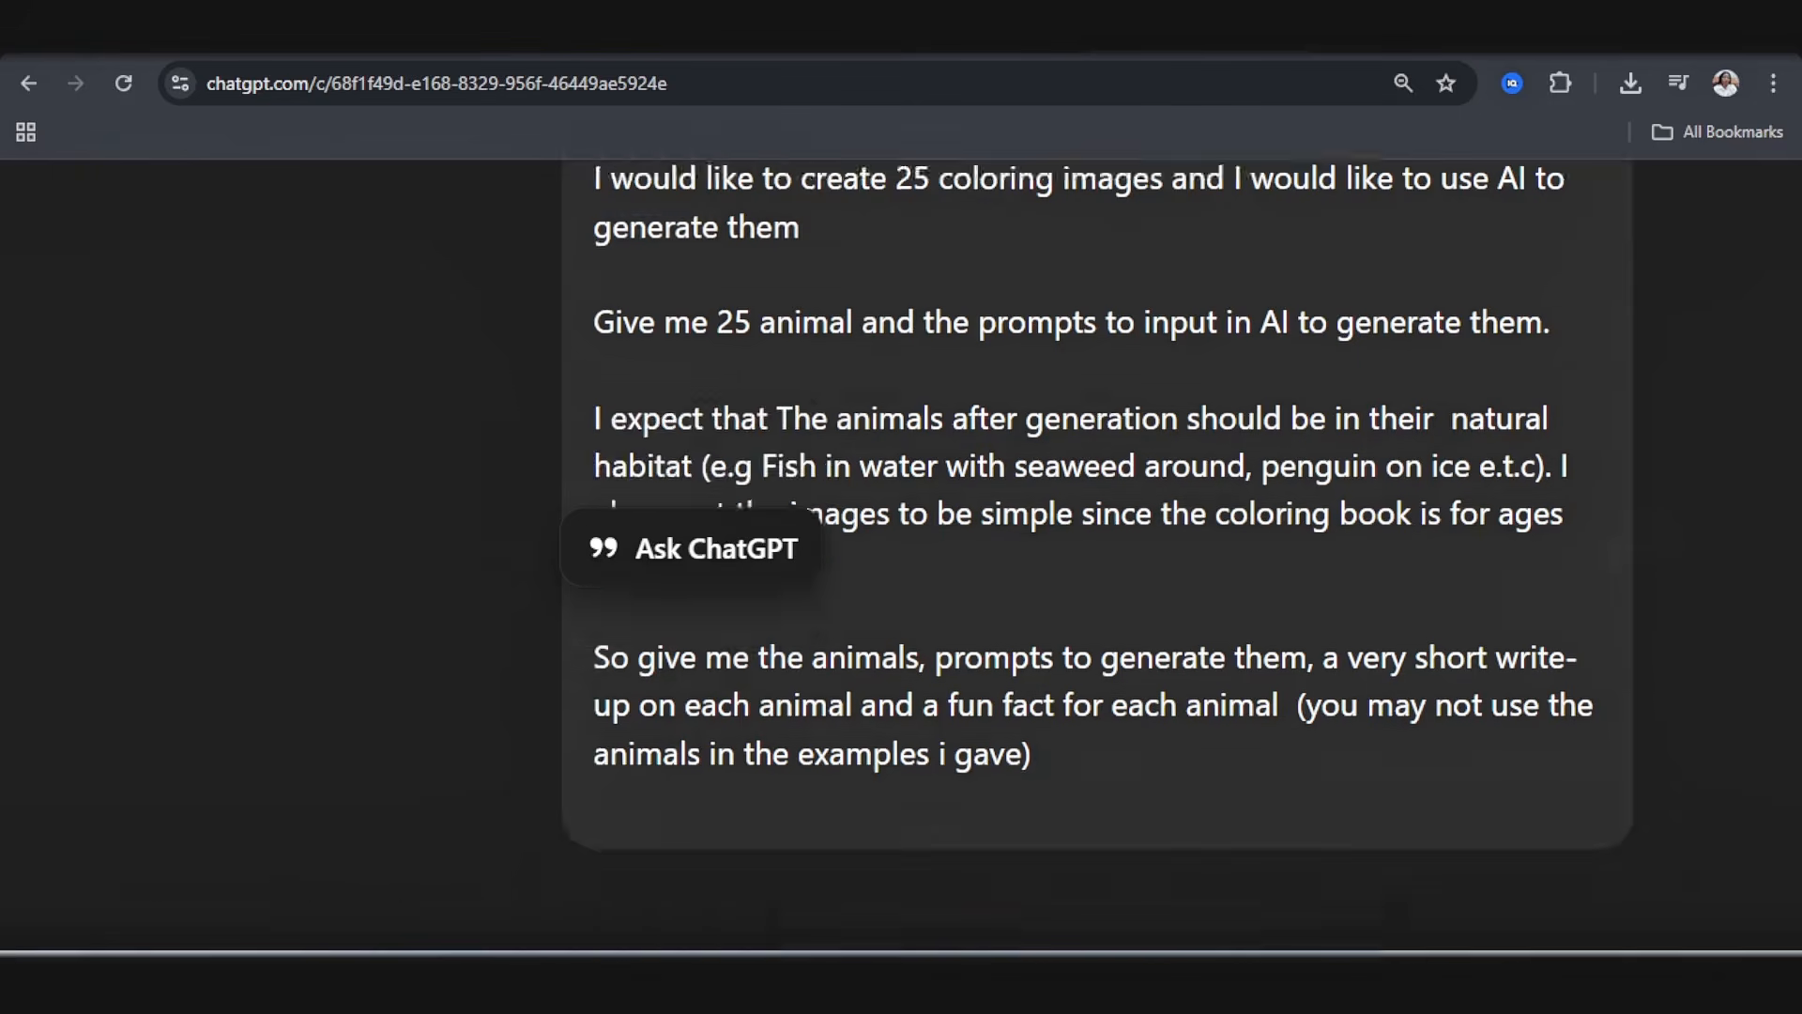
# Step: Review ChatGPT's Wild Wonders animal list with the prompt, write-up and fun fact for each animal
pyautogui.scroll(-4, 868, 555)
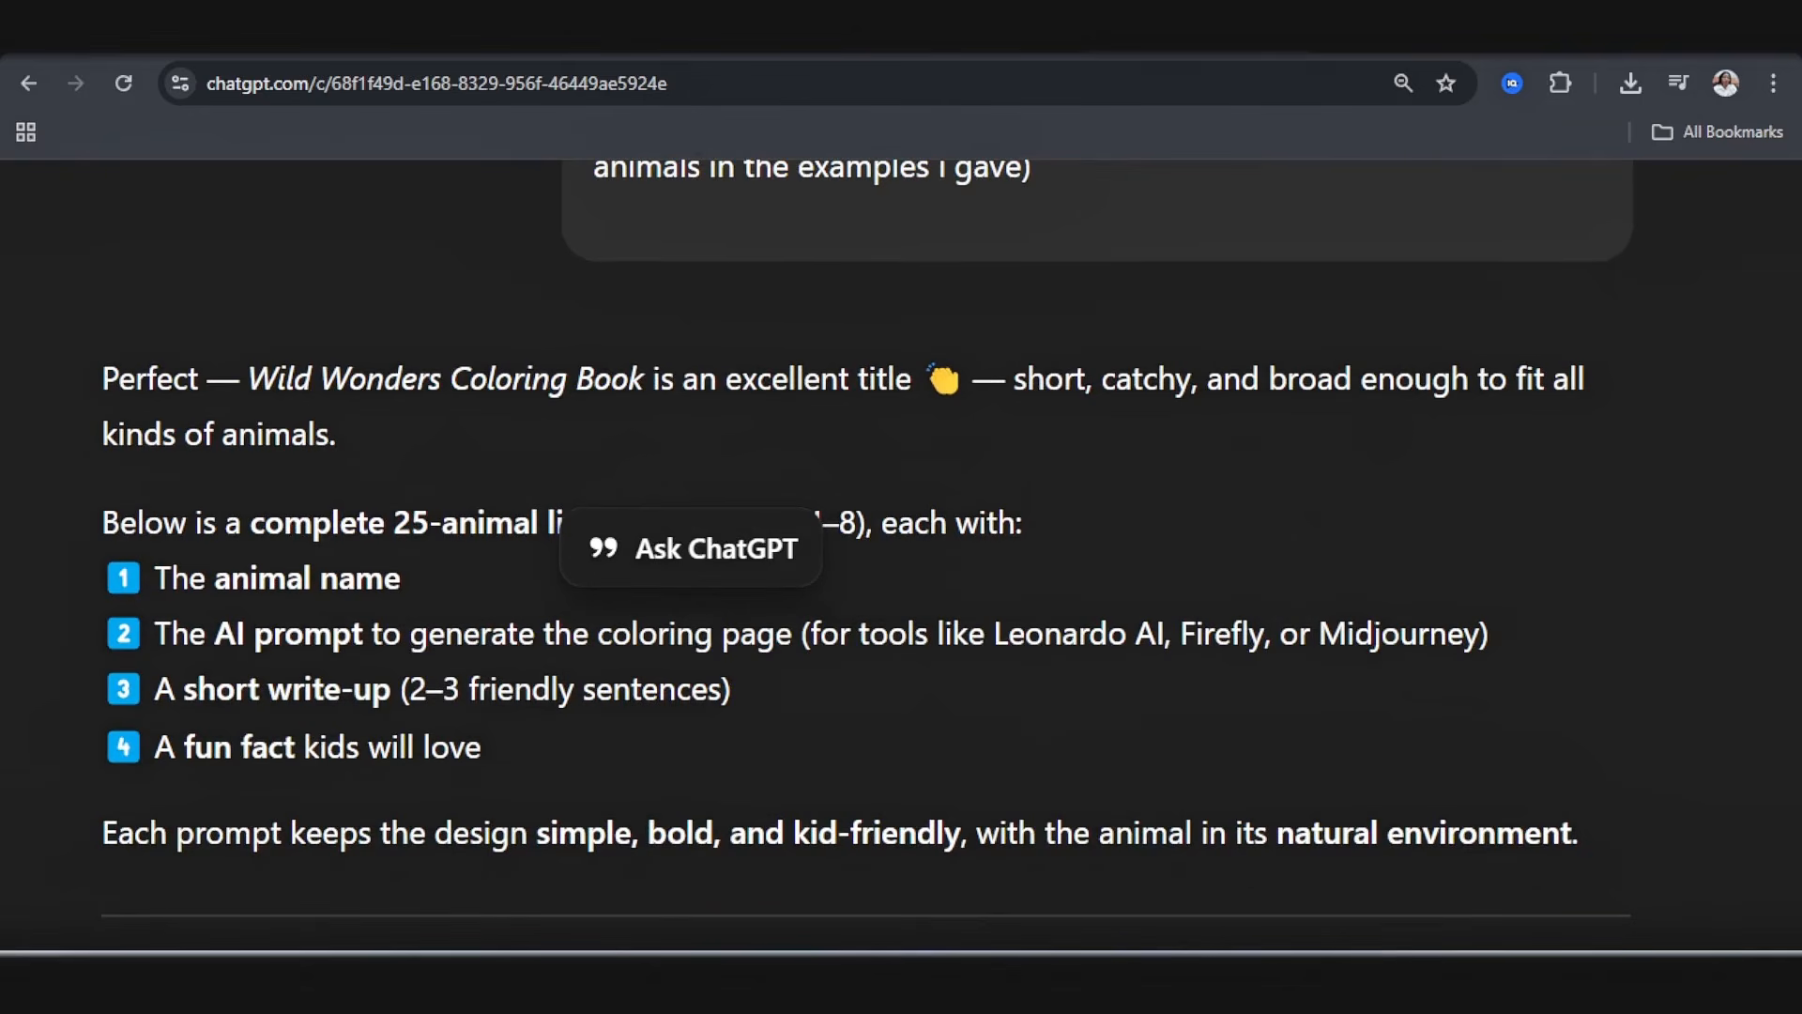
pyautogui.scroll(-8, 1617, 748)
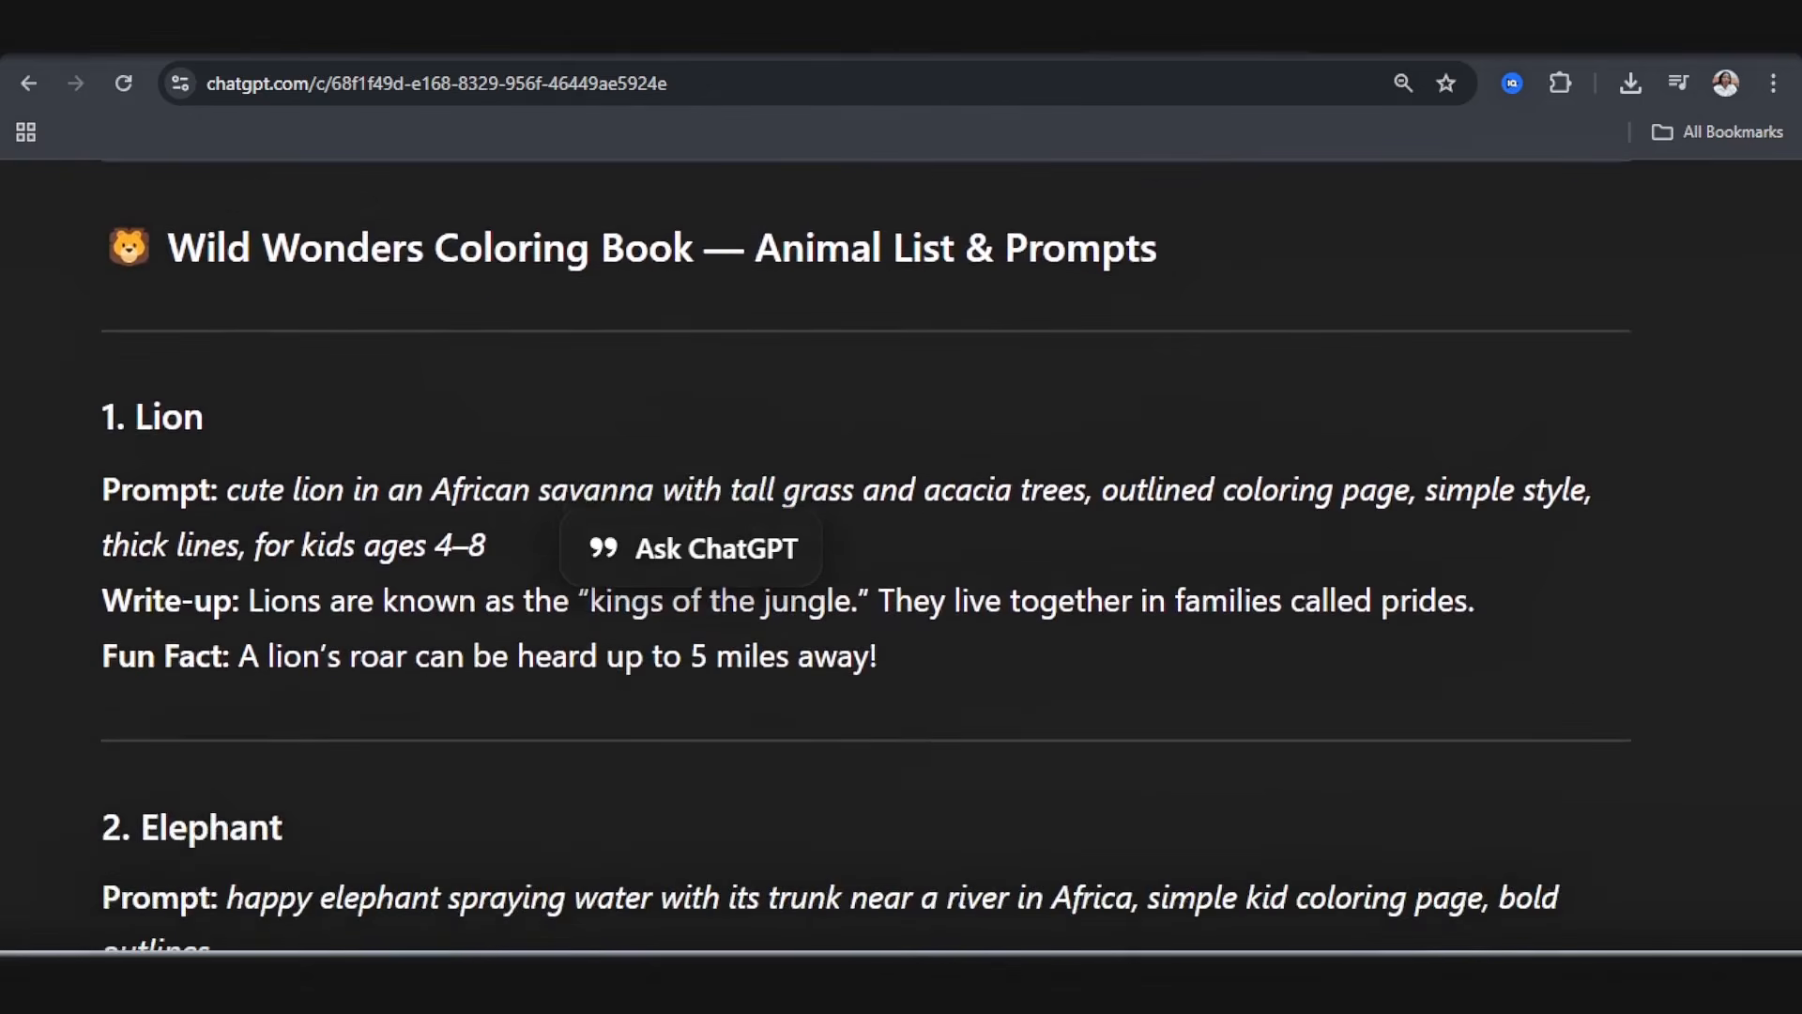
pyautogui.scroll(-9, 866, 554)
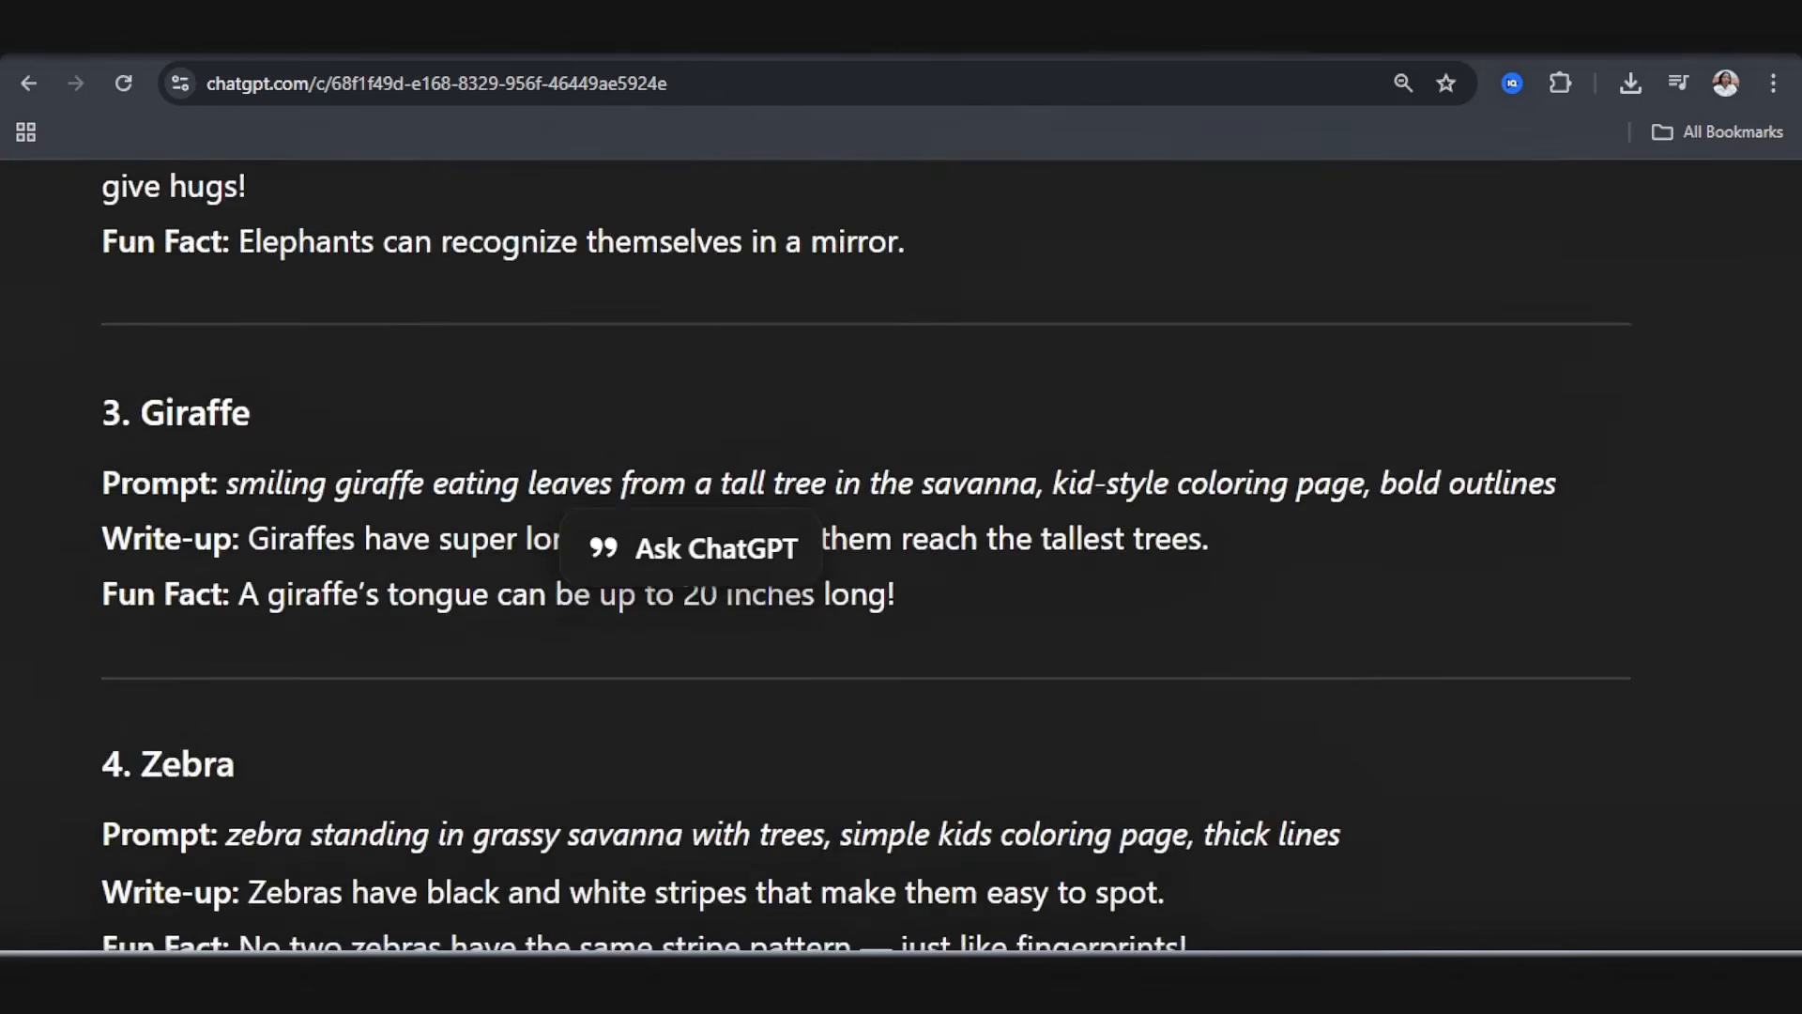
pyautogui.scroll(-20, 901, 553)
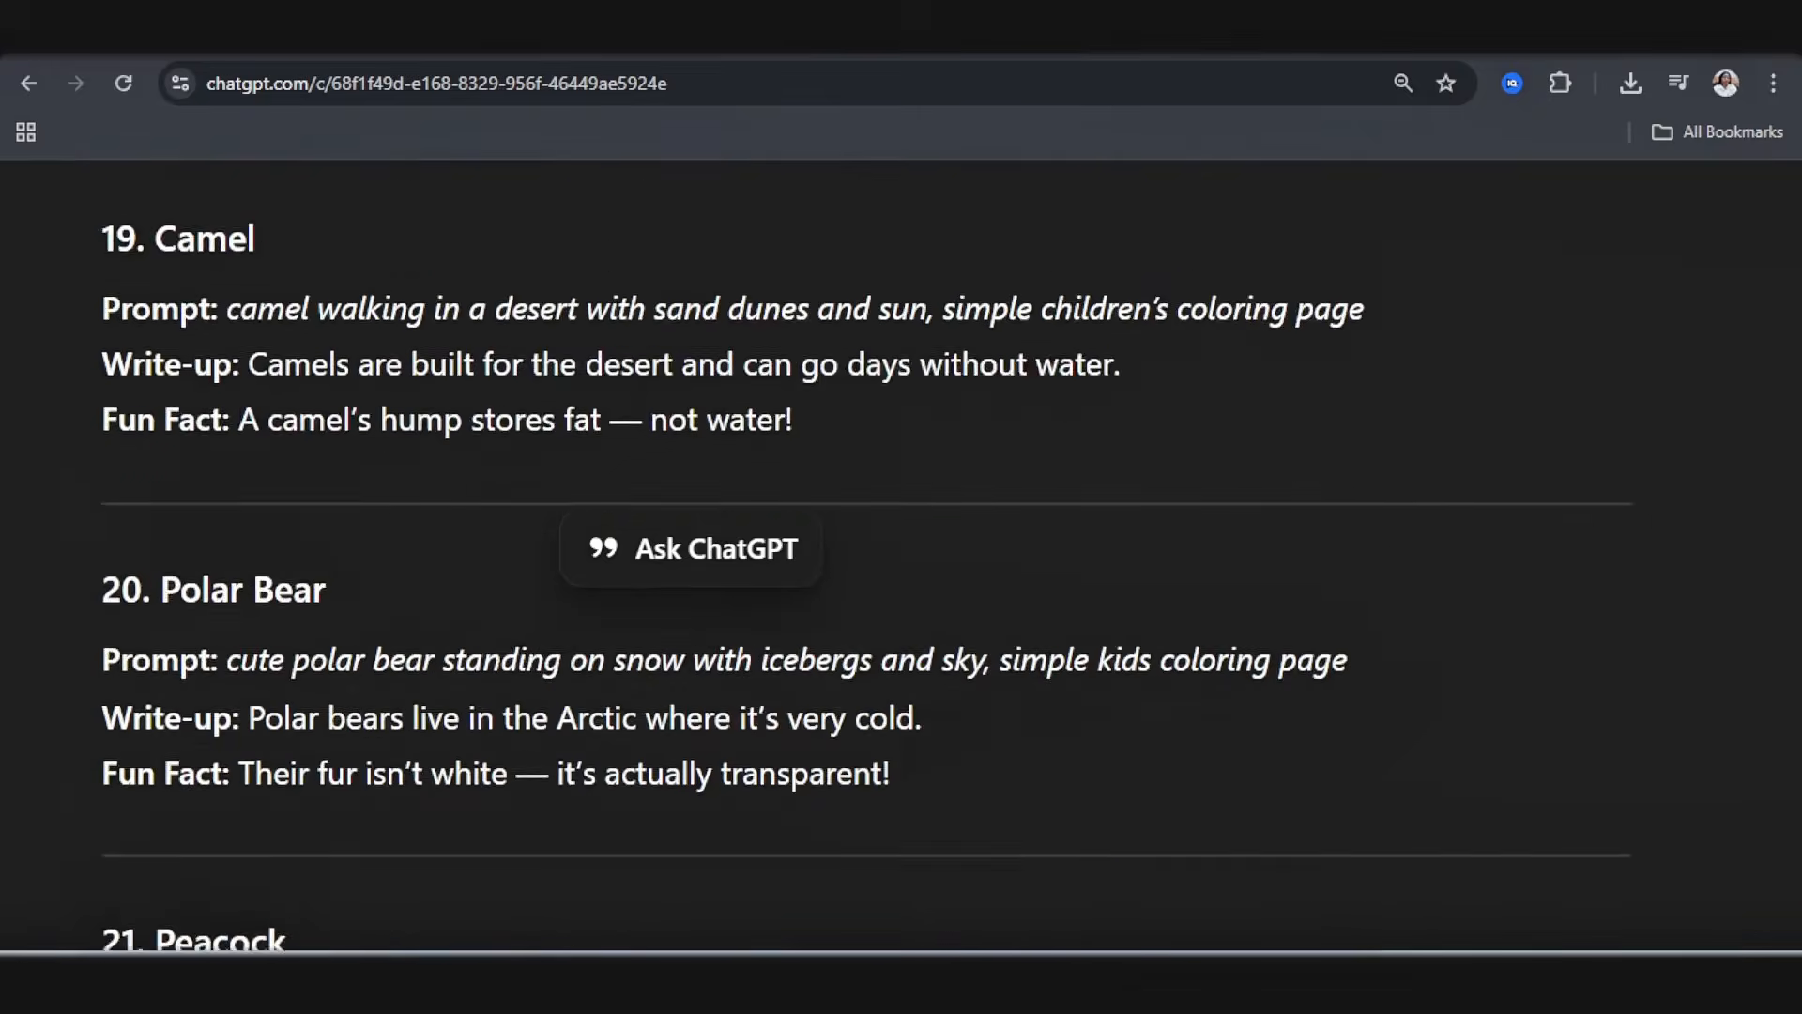
pyautogui.scroll(-20, 901, 554)
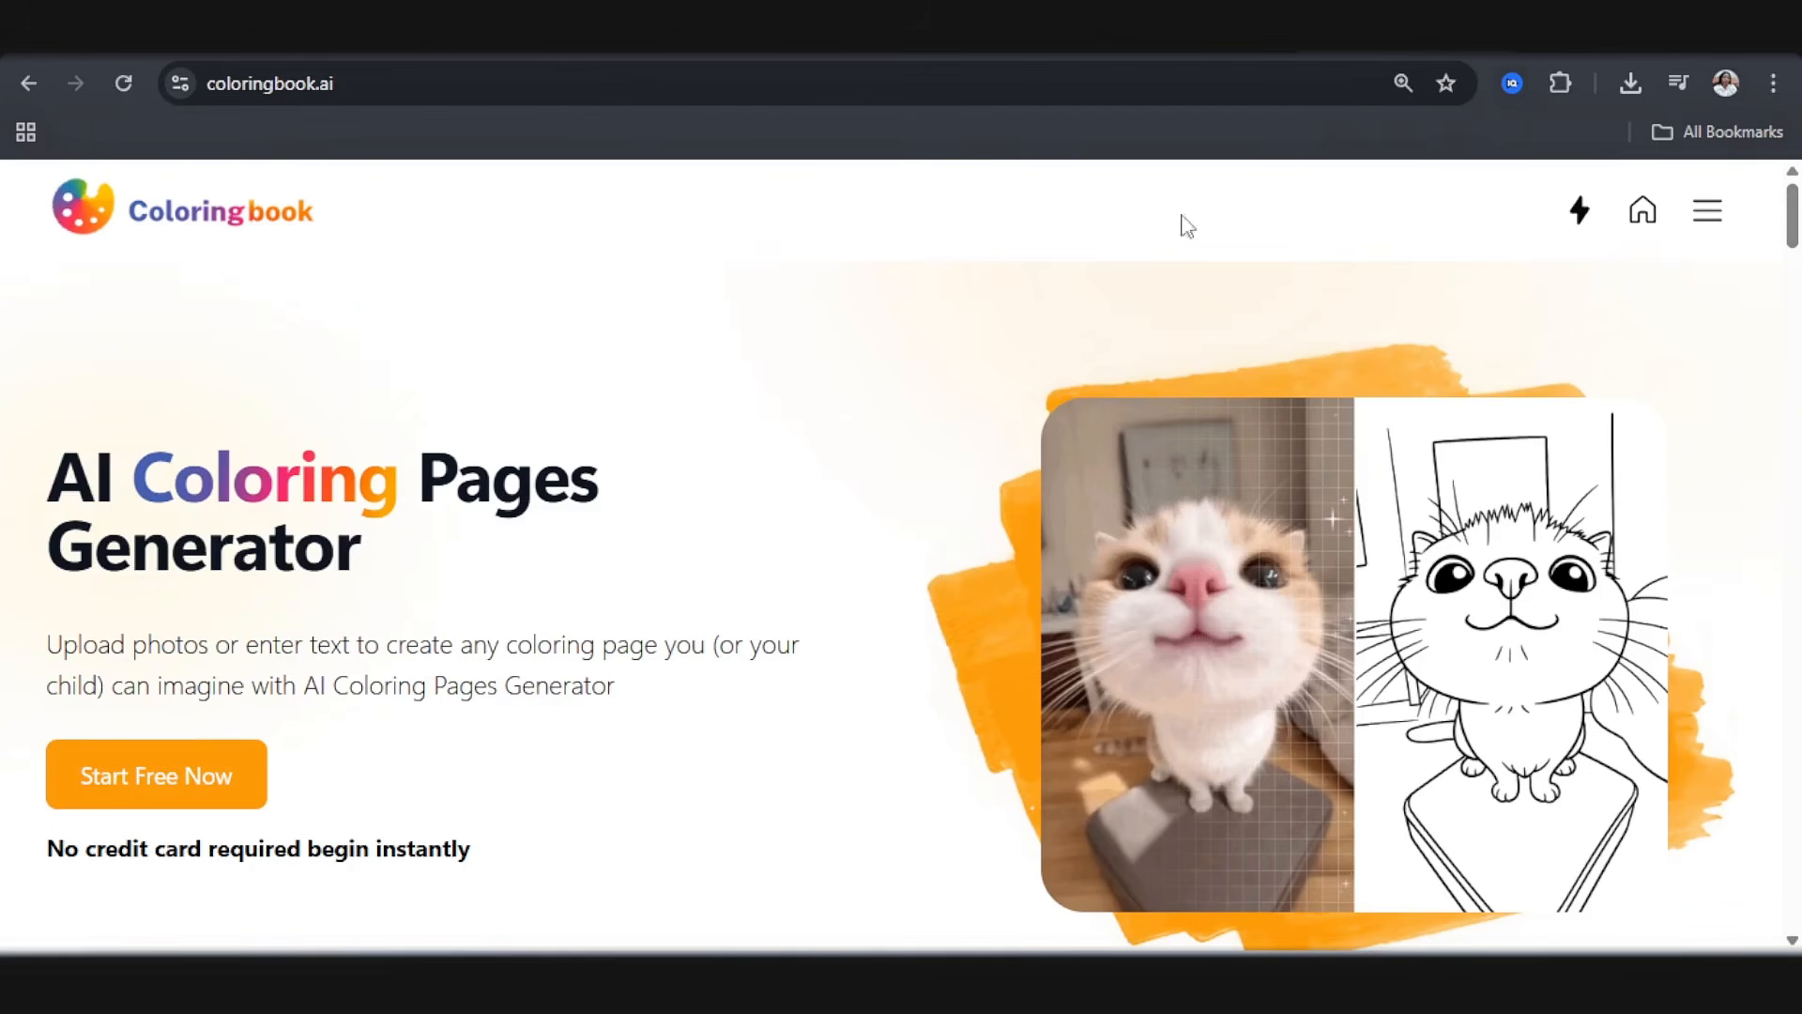
# Step: Open the Text To Coloring Page tool on coloringbook.ai, ready for entering a prompt
pyautogui.click(1713, 211)
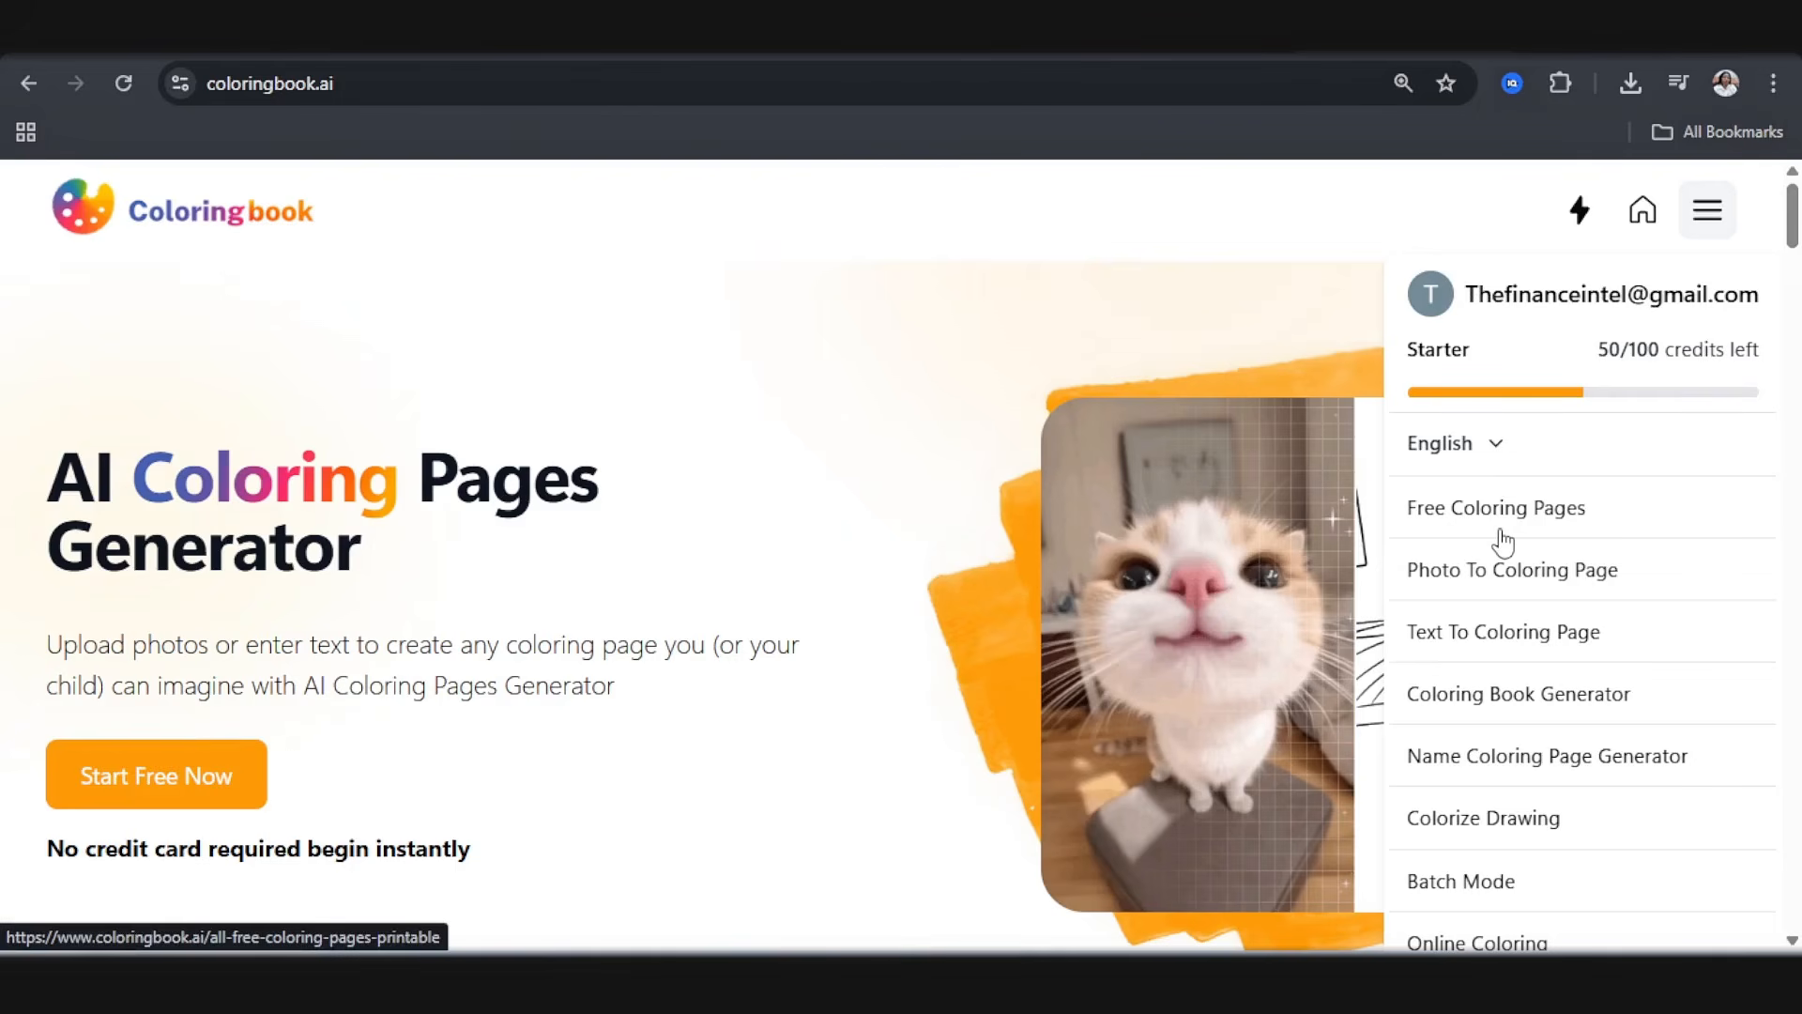
pyautogui.click(1540, 644)
pyautogui.click(1070, 493)
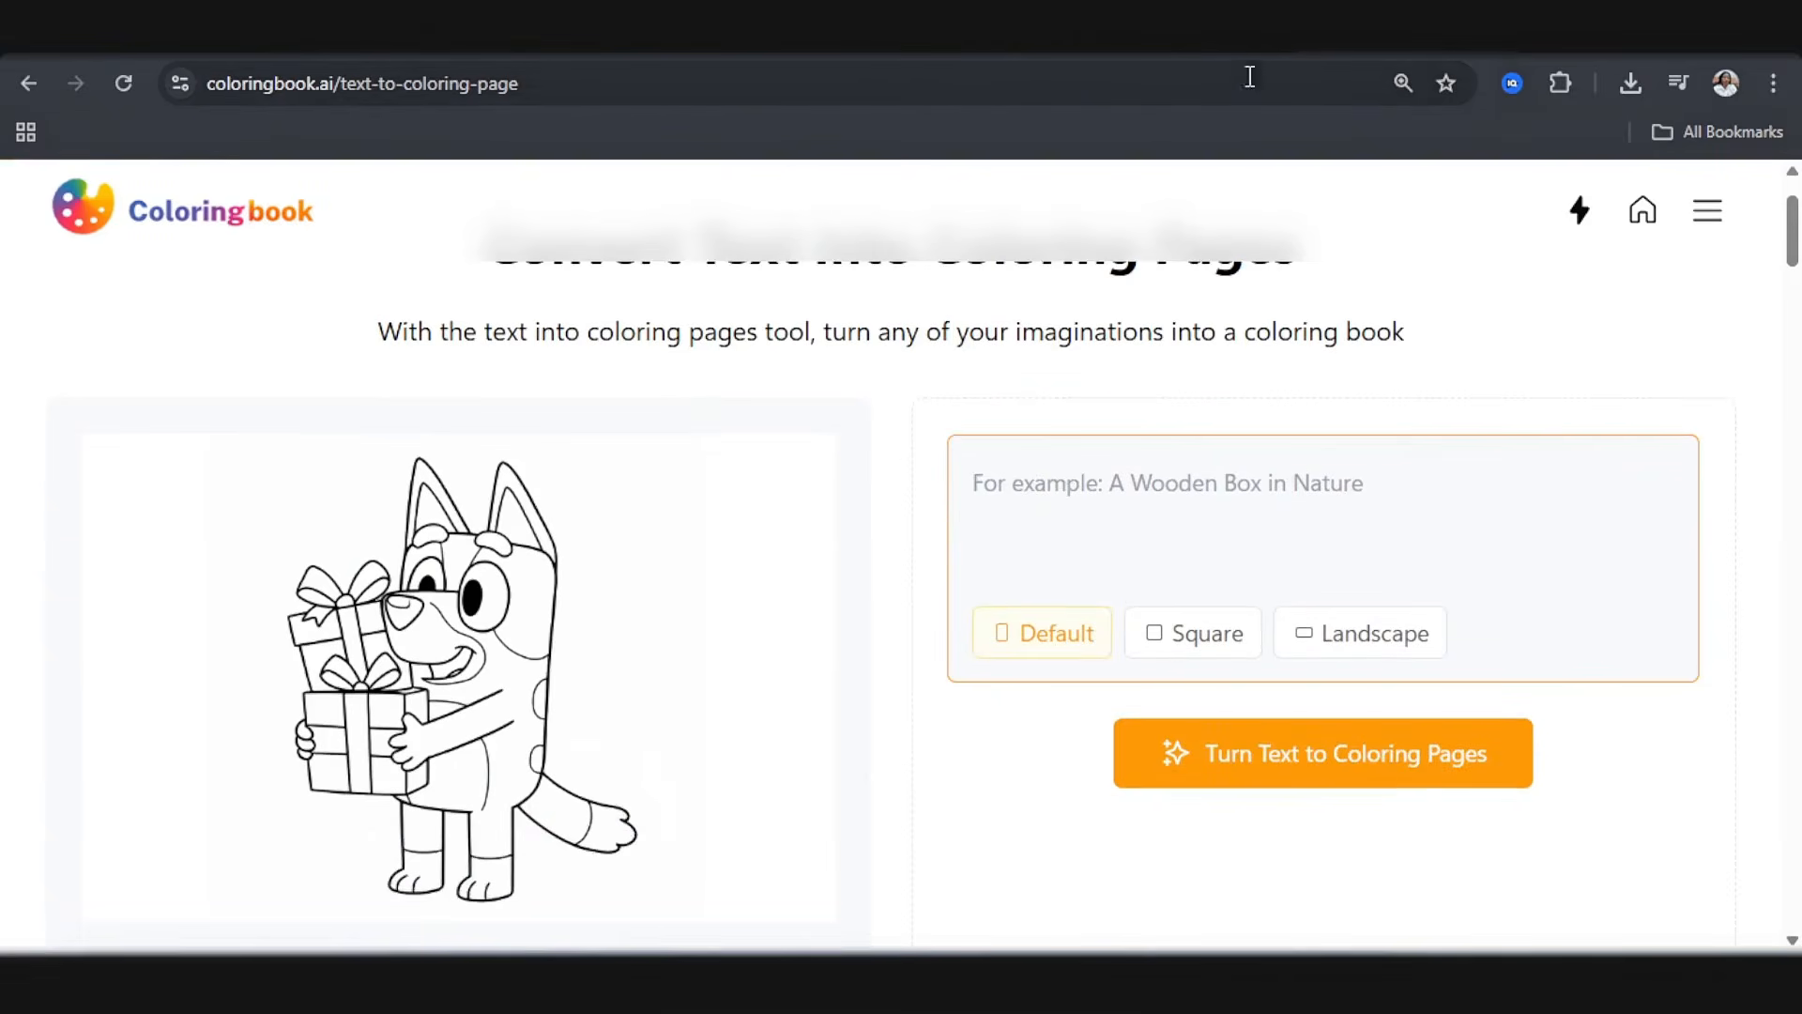
# Step: Copy the Lion prompt from ChatGPT, starting at "lion in an African savanna", and paste it as the coloring page prompt on coloringbook.ai
pyautogui.click(1220, 33)
pyautogui.scroll(-4, 742, 446)
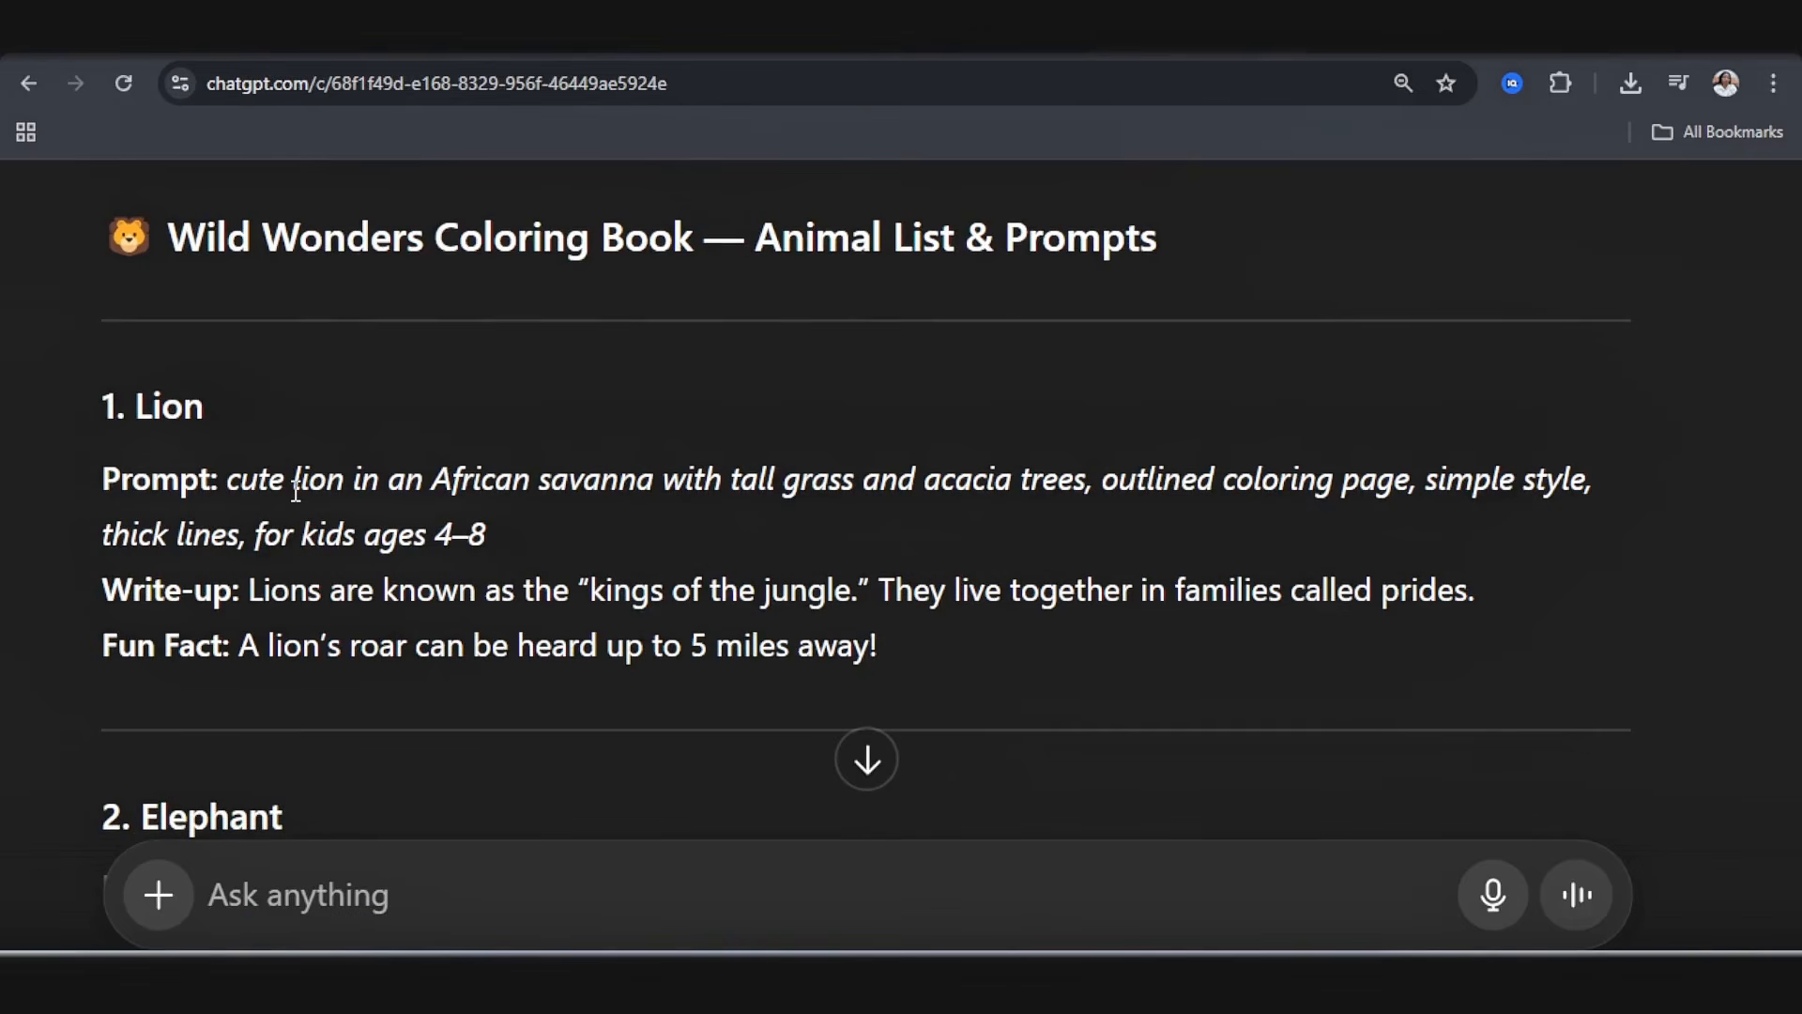
pyautogui.moveTo(293, 483); pyautogui.dragTo(682, 547)
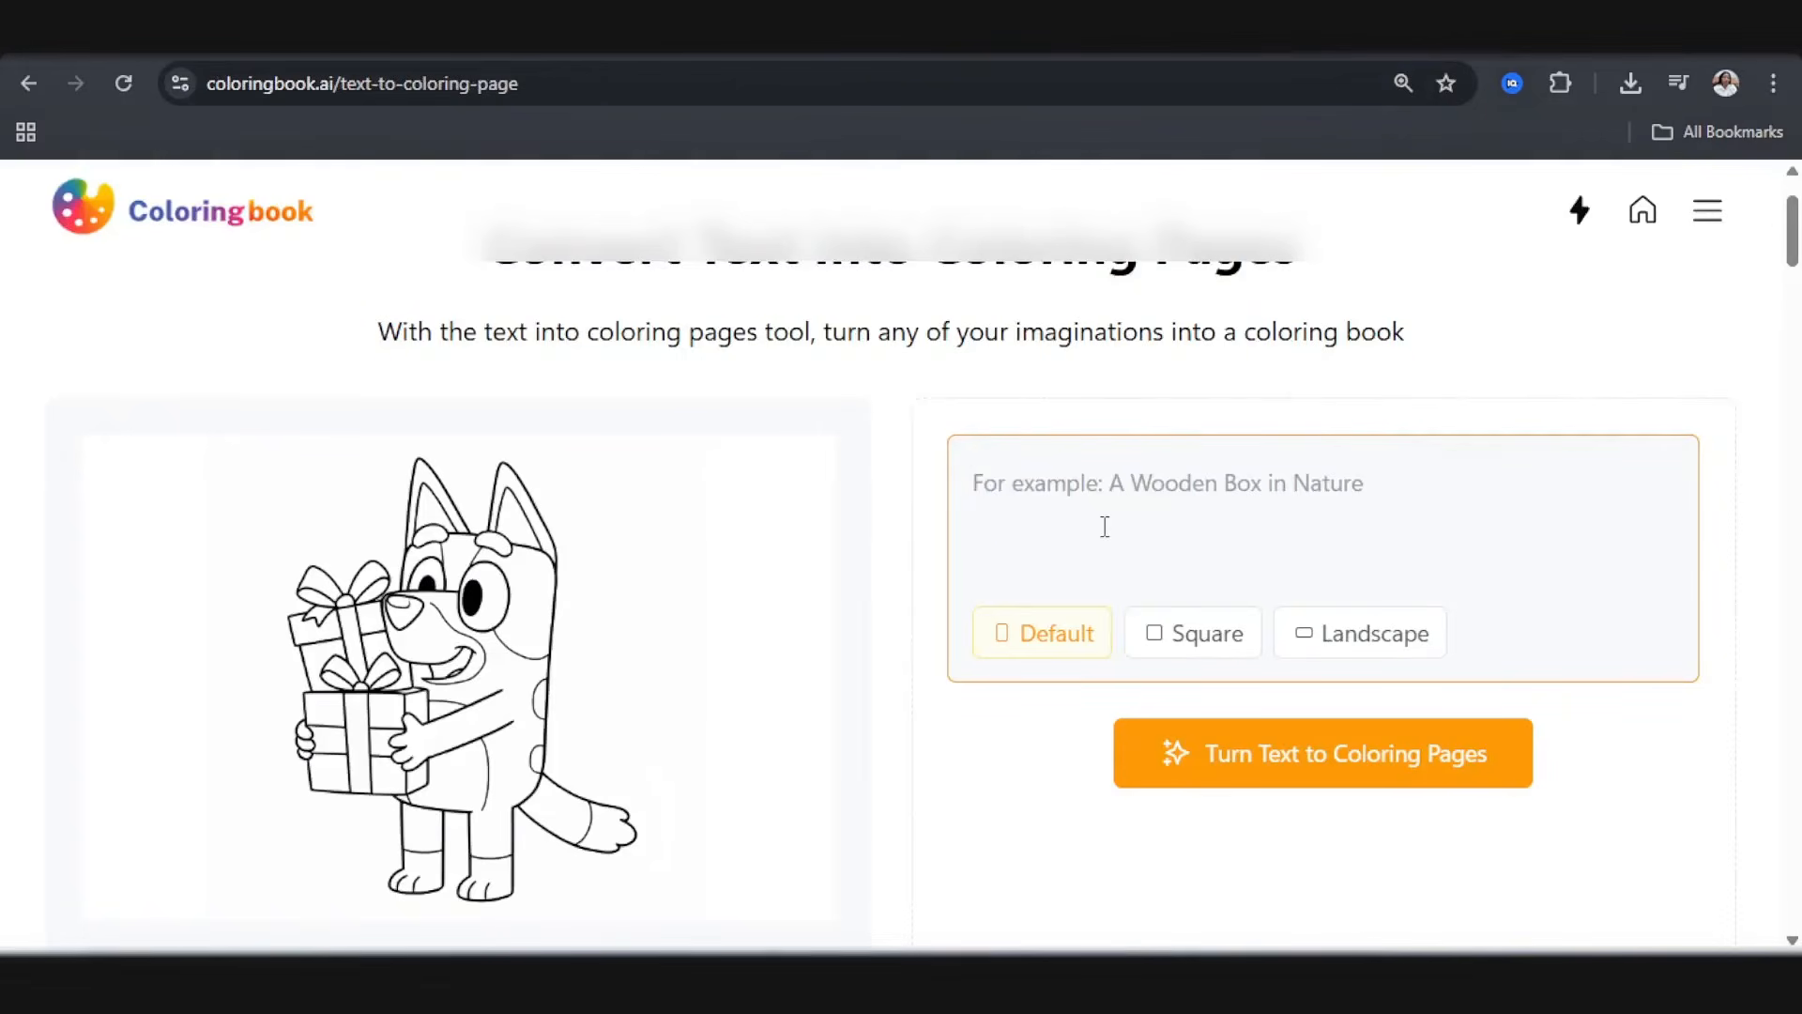
pyautogui.write('lion in an African savanna with tall grass and acacia trees, outlined coloring page, simple style, thick lines, for kids ages 4–8')
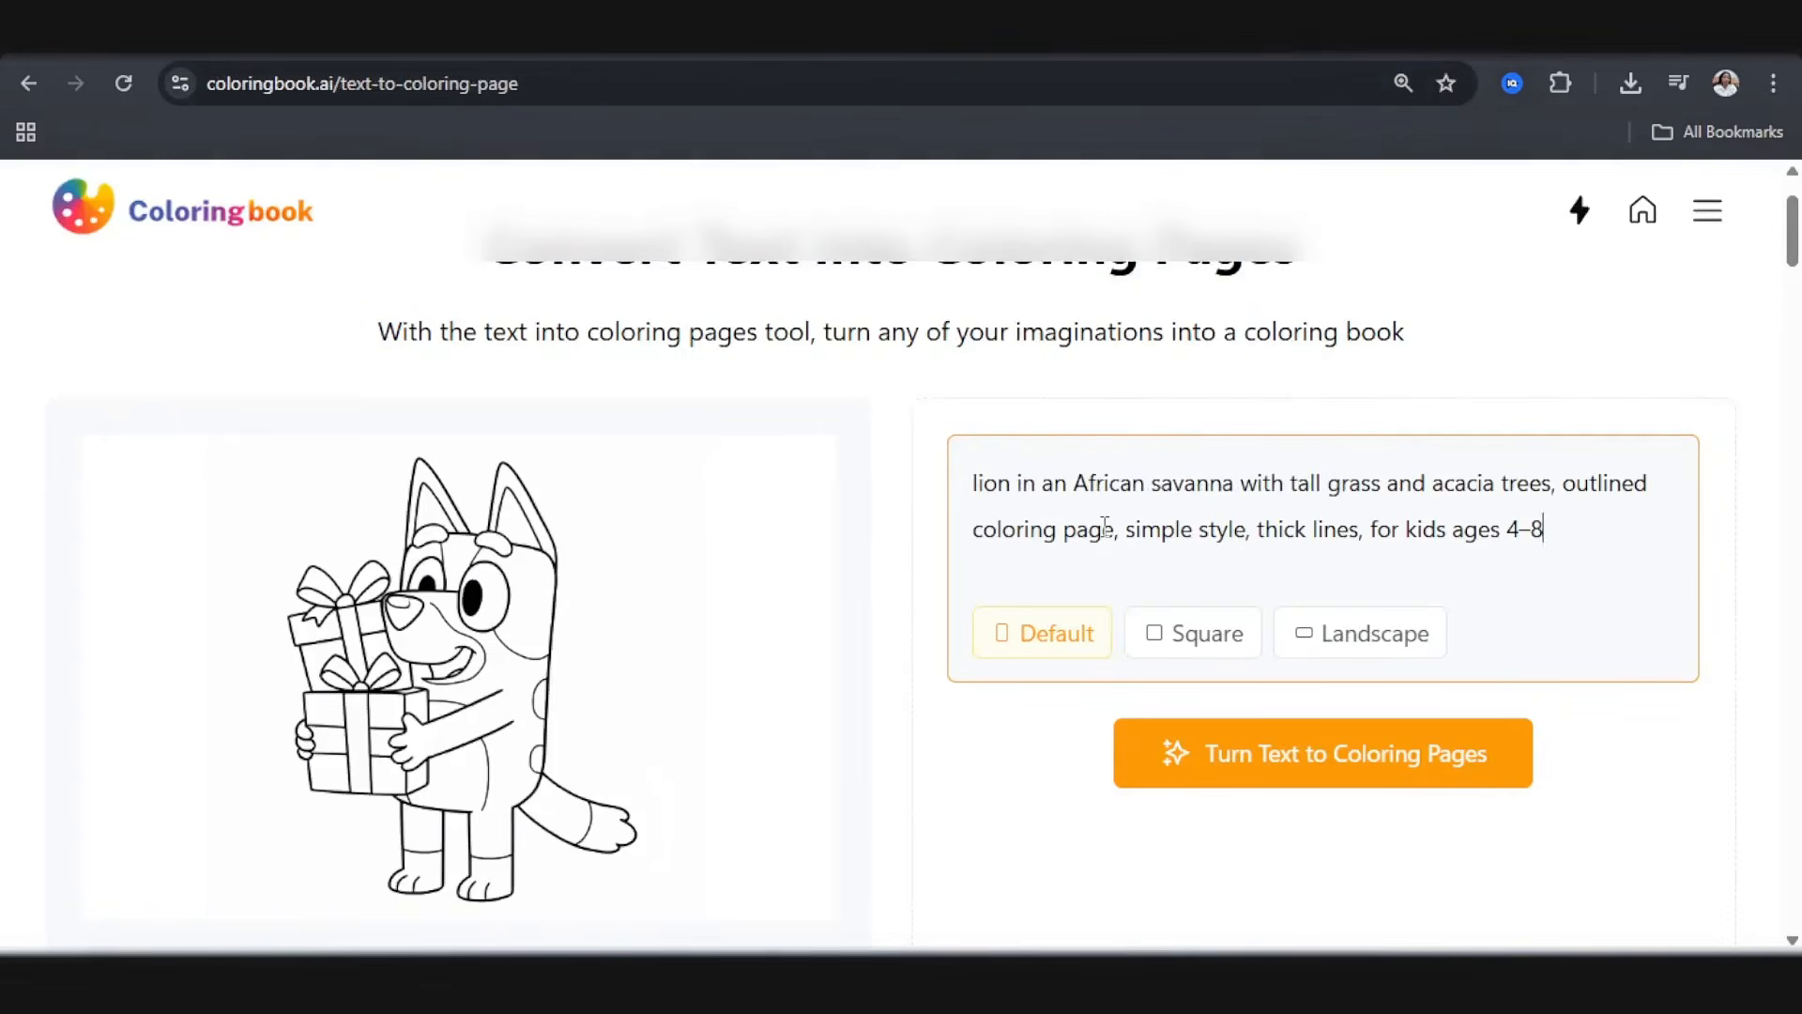
# Step: Rewrite the prompt as "Lion in an African savanna. Very bold outlines and clear details" and submit it in the Default format
pyautogui.click(980, 484)
pyautogui.press('BackSpace')
pyautogui.write('L')
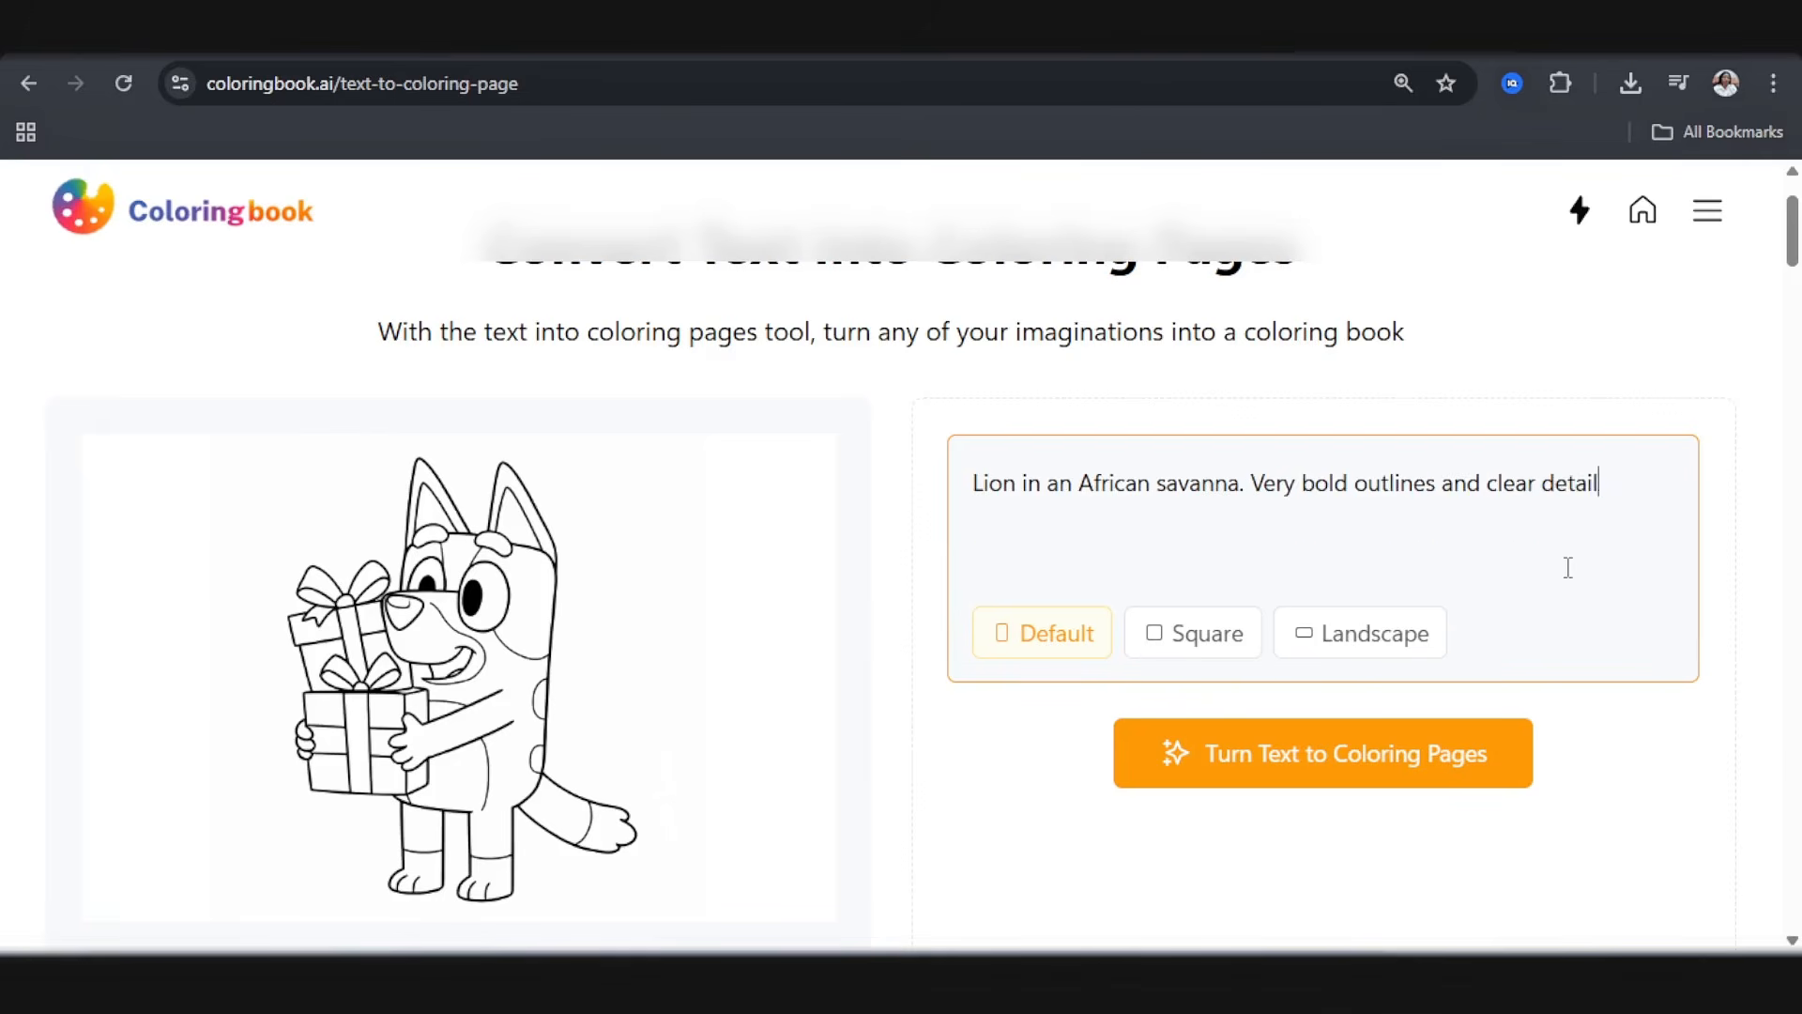
pyautogui.write('s')
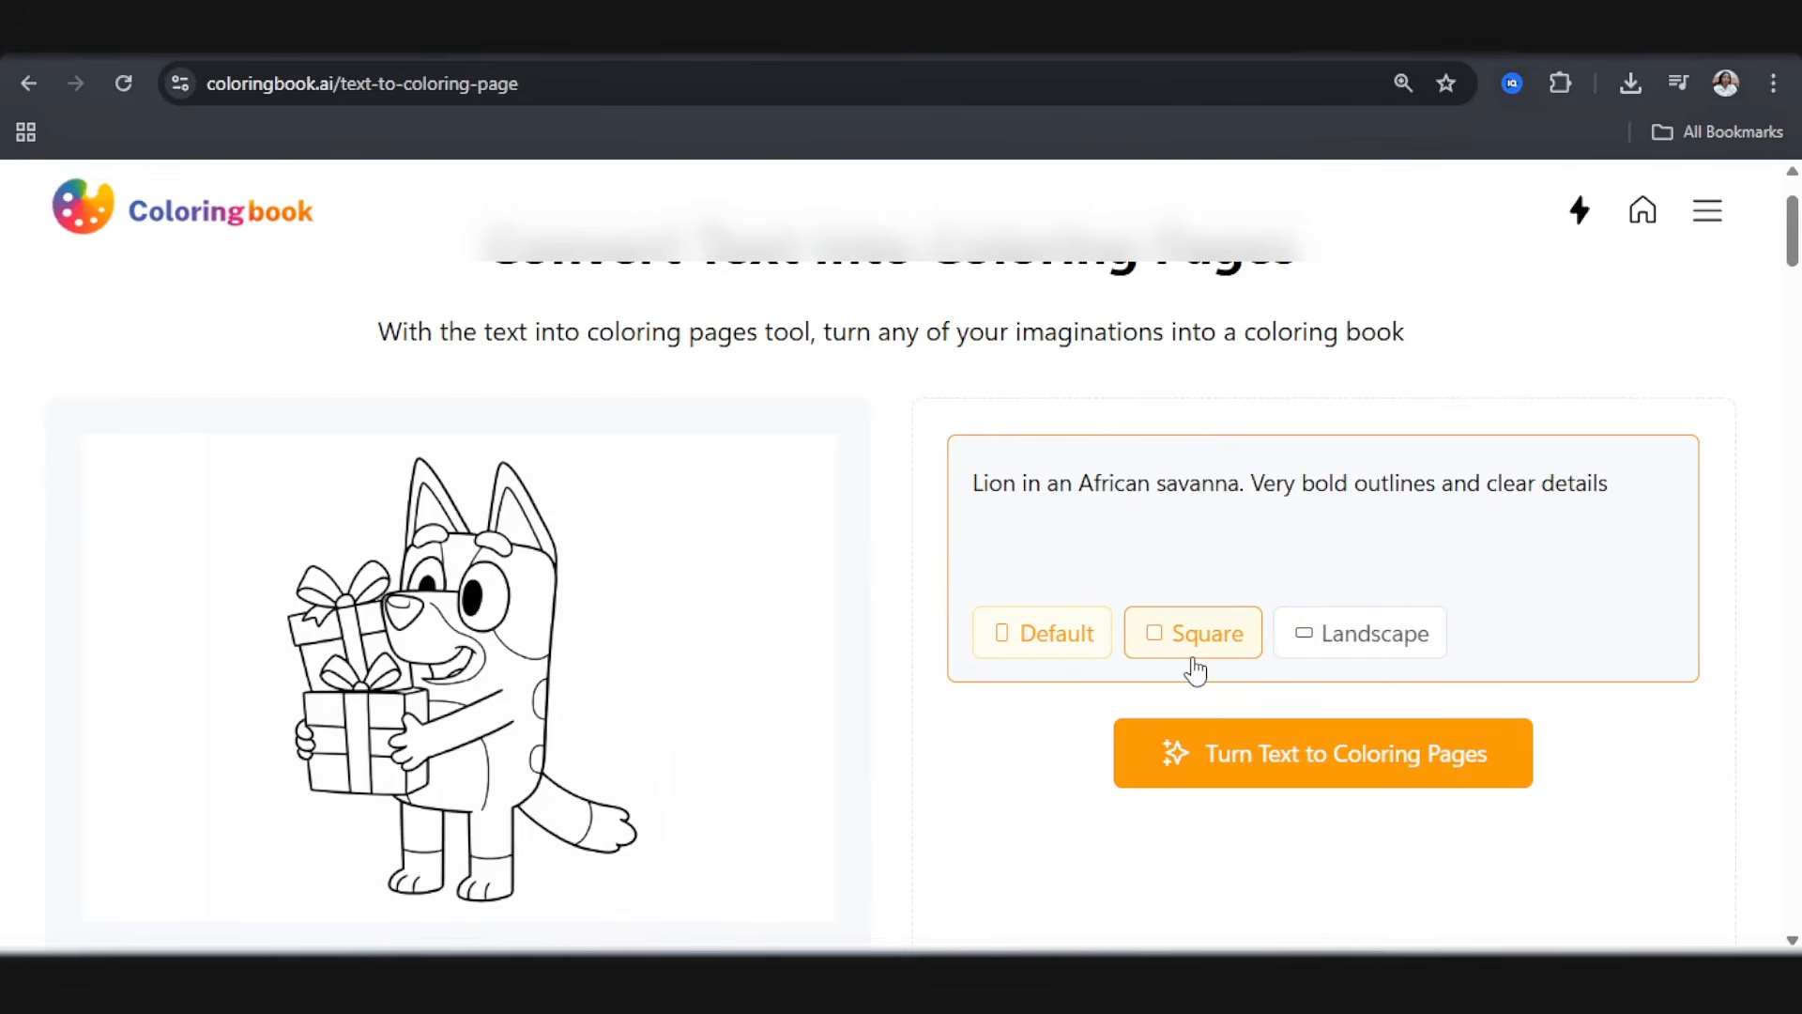
pyautogui.click(1014, 644)
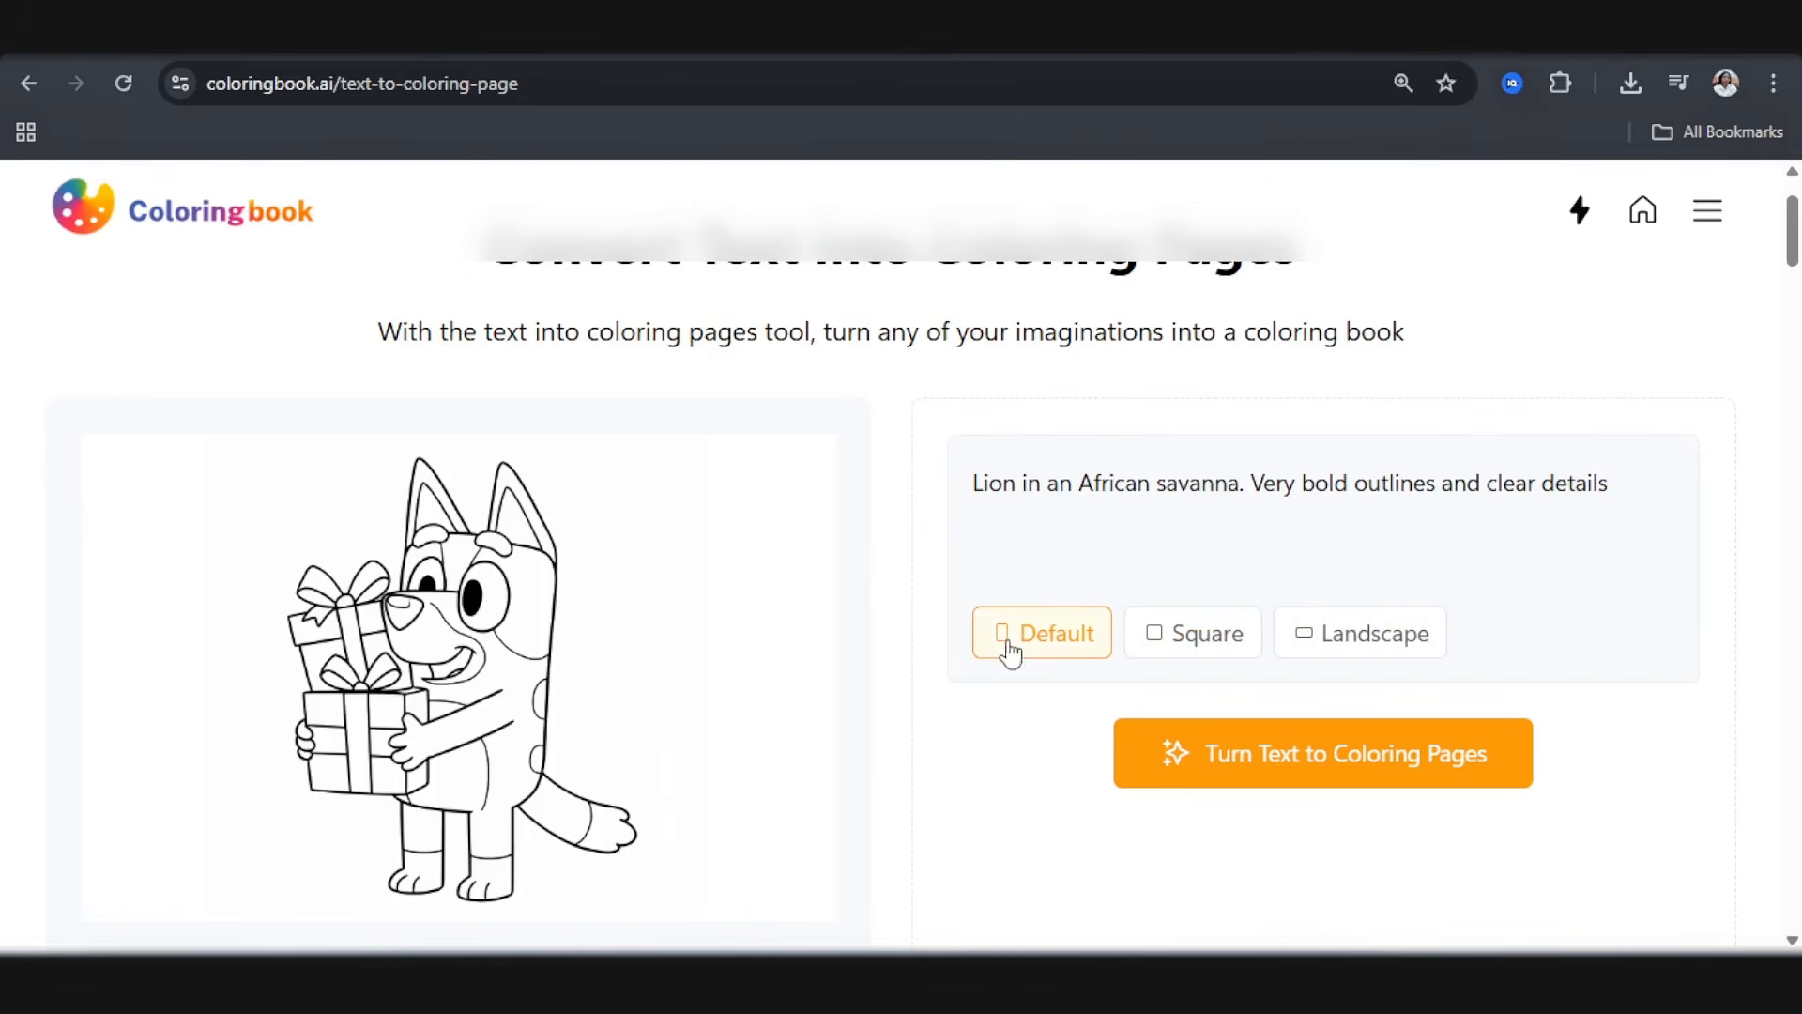
pyautogui.click(1354, 761)
# Step: Examine the example images for the difficulty levels and check the target age range in ChatGPT's Lion prompt
pyautogui.scroll(-3, 688, 691)
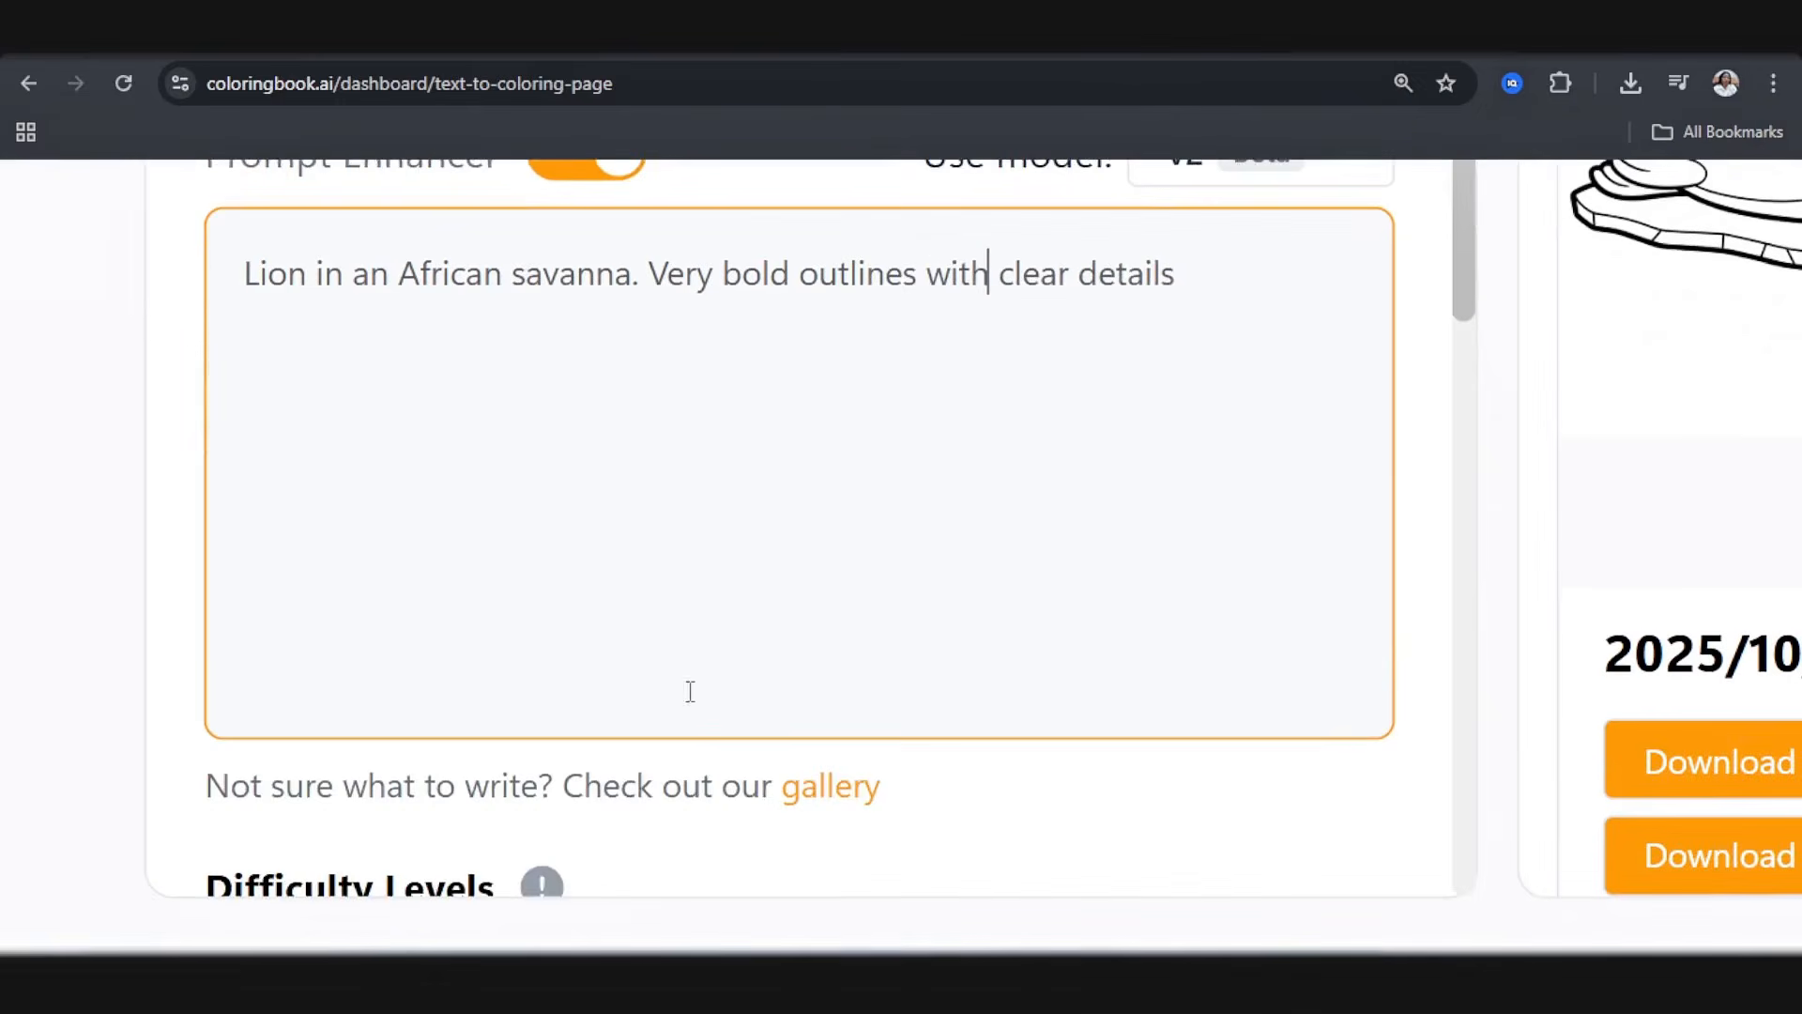
pyautogui.scroll(-3, 685, 701)
pyautogui.moveTo(540, 621)
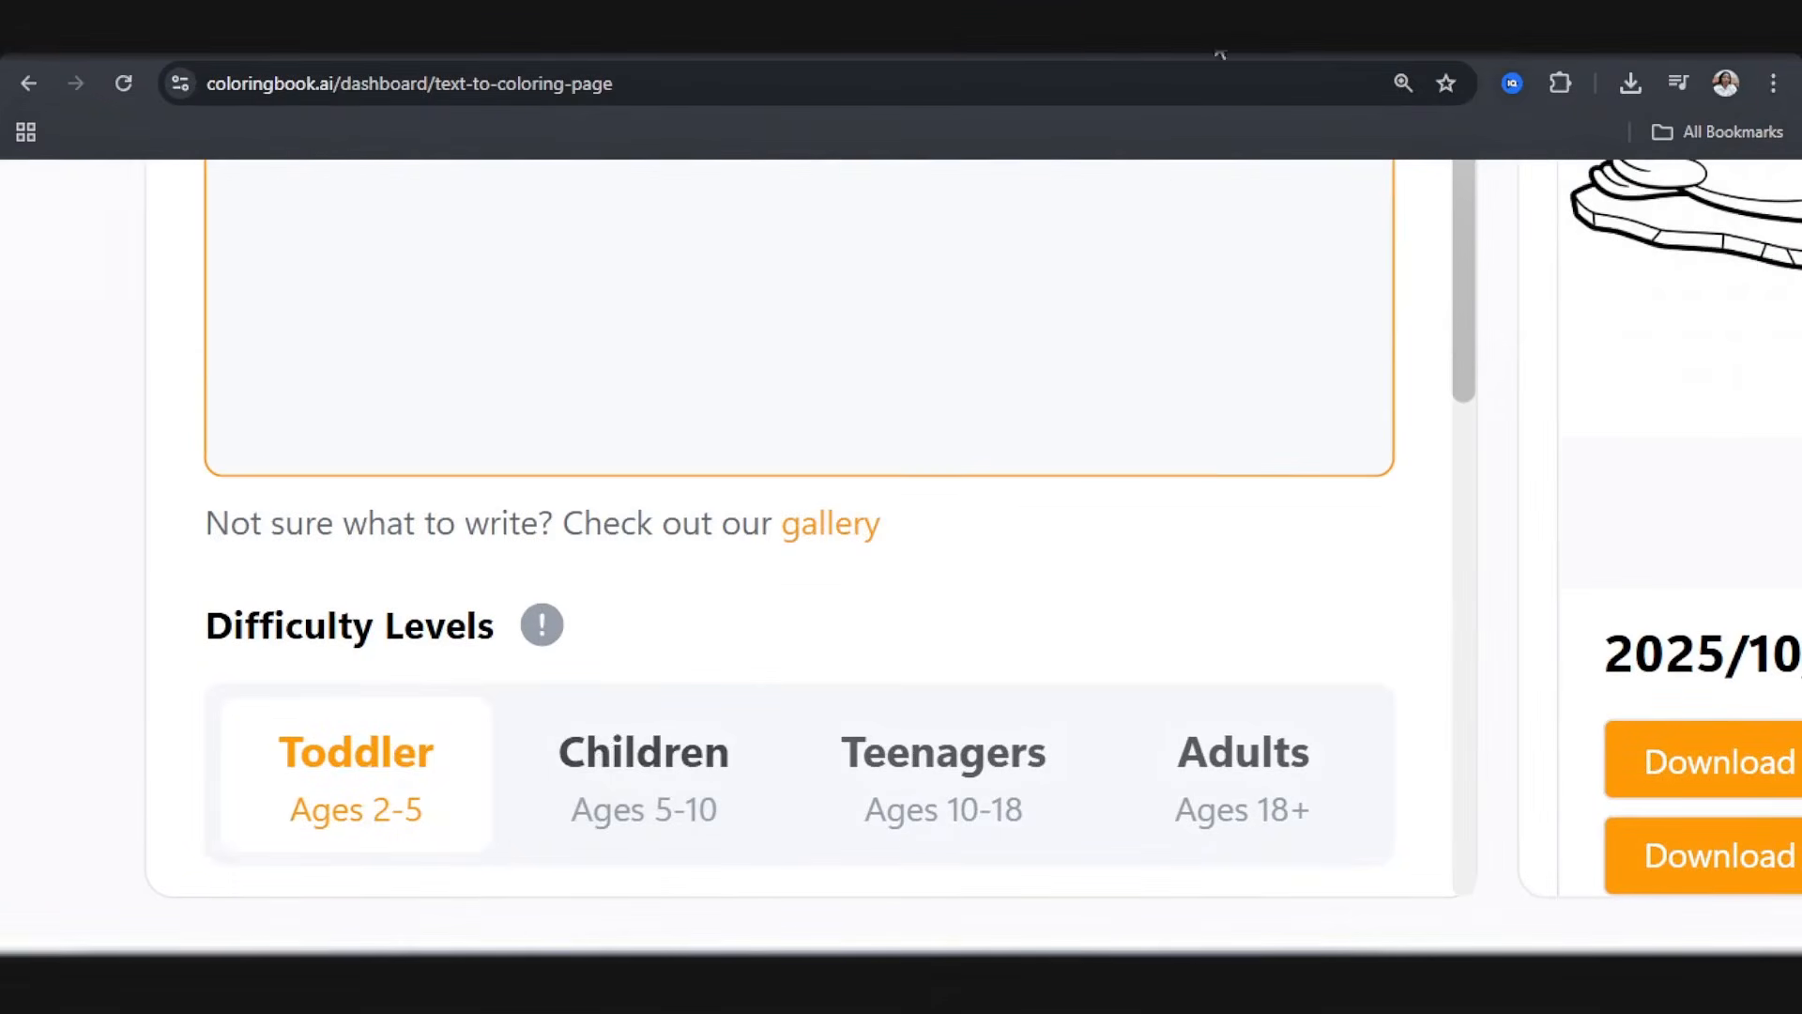
pyautogui.click(1200, 49)
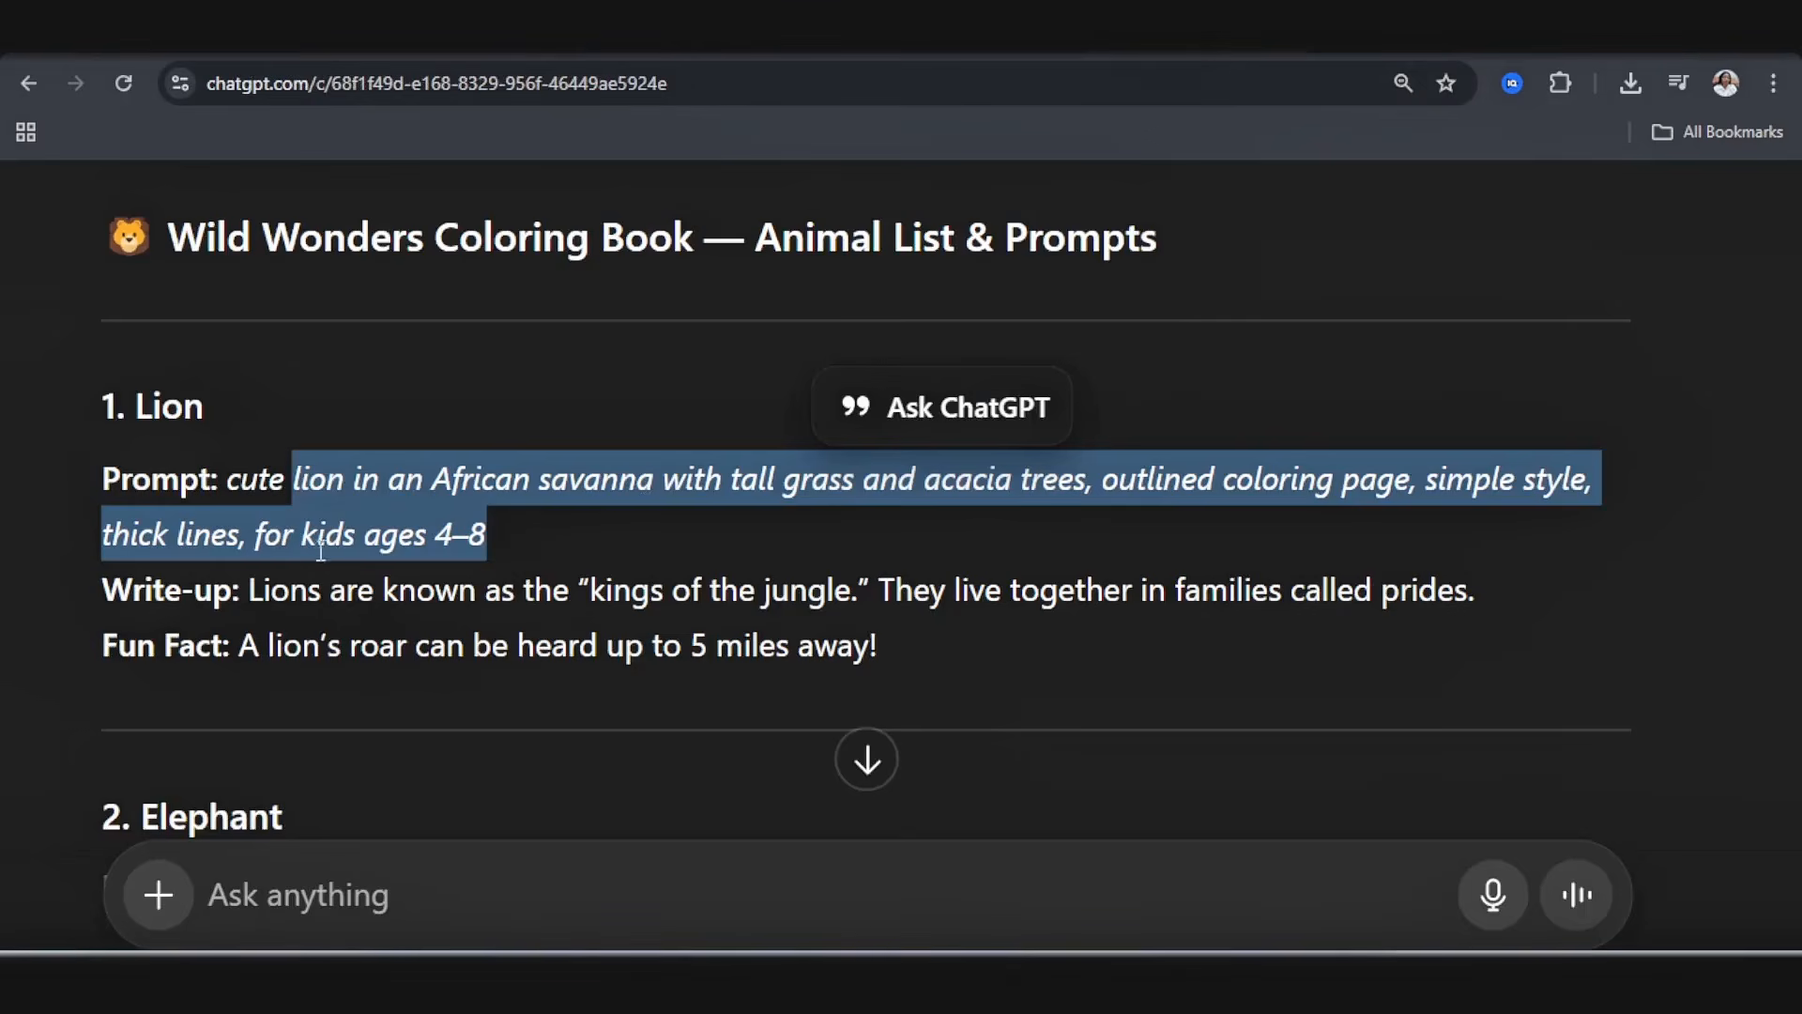
pyautogui.click(1366, 54)
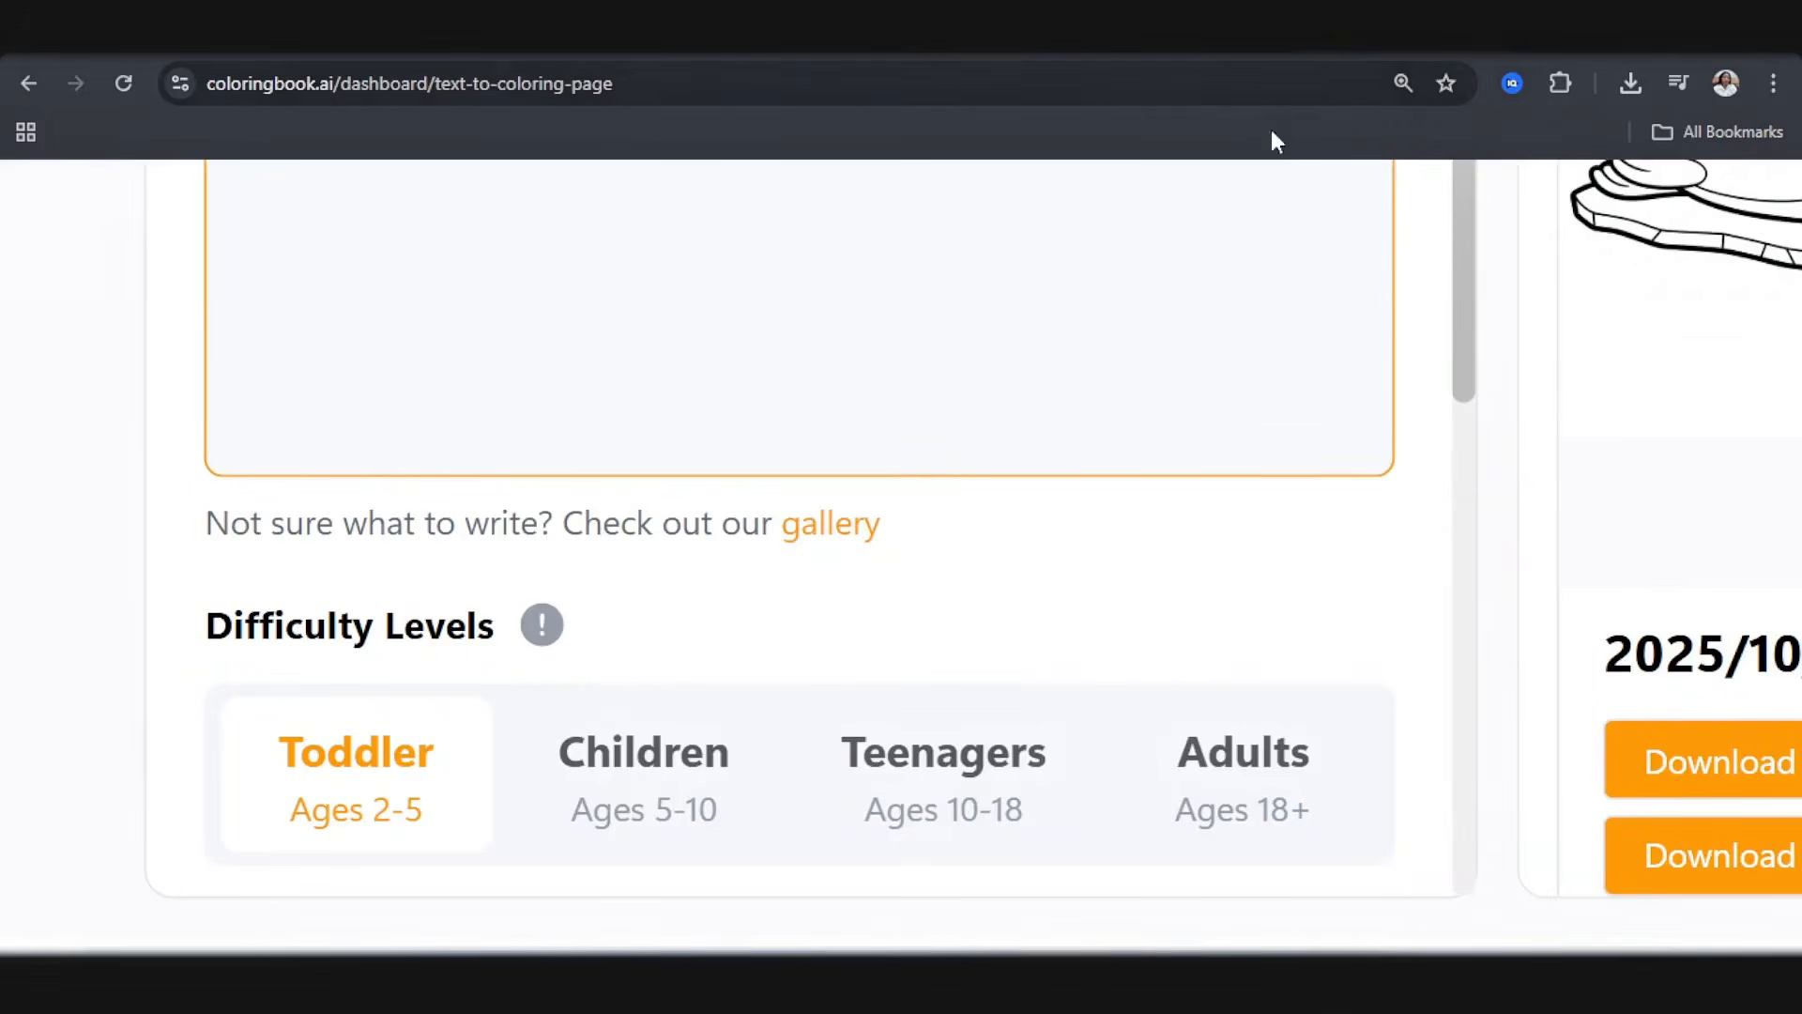
pyautogui.moveTo(542, 627)
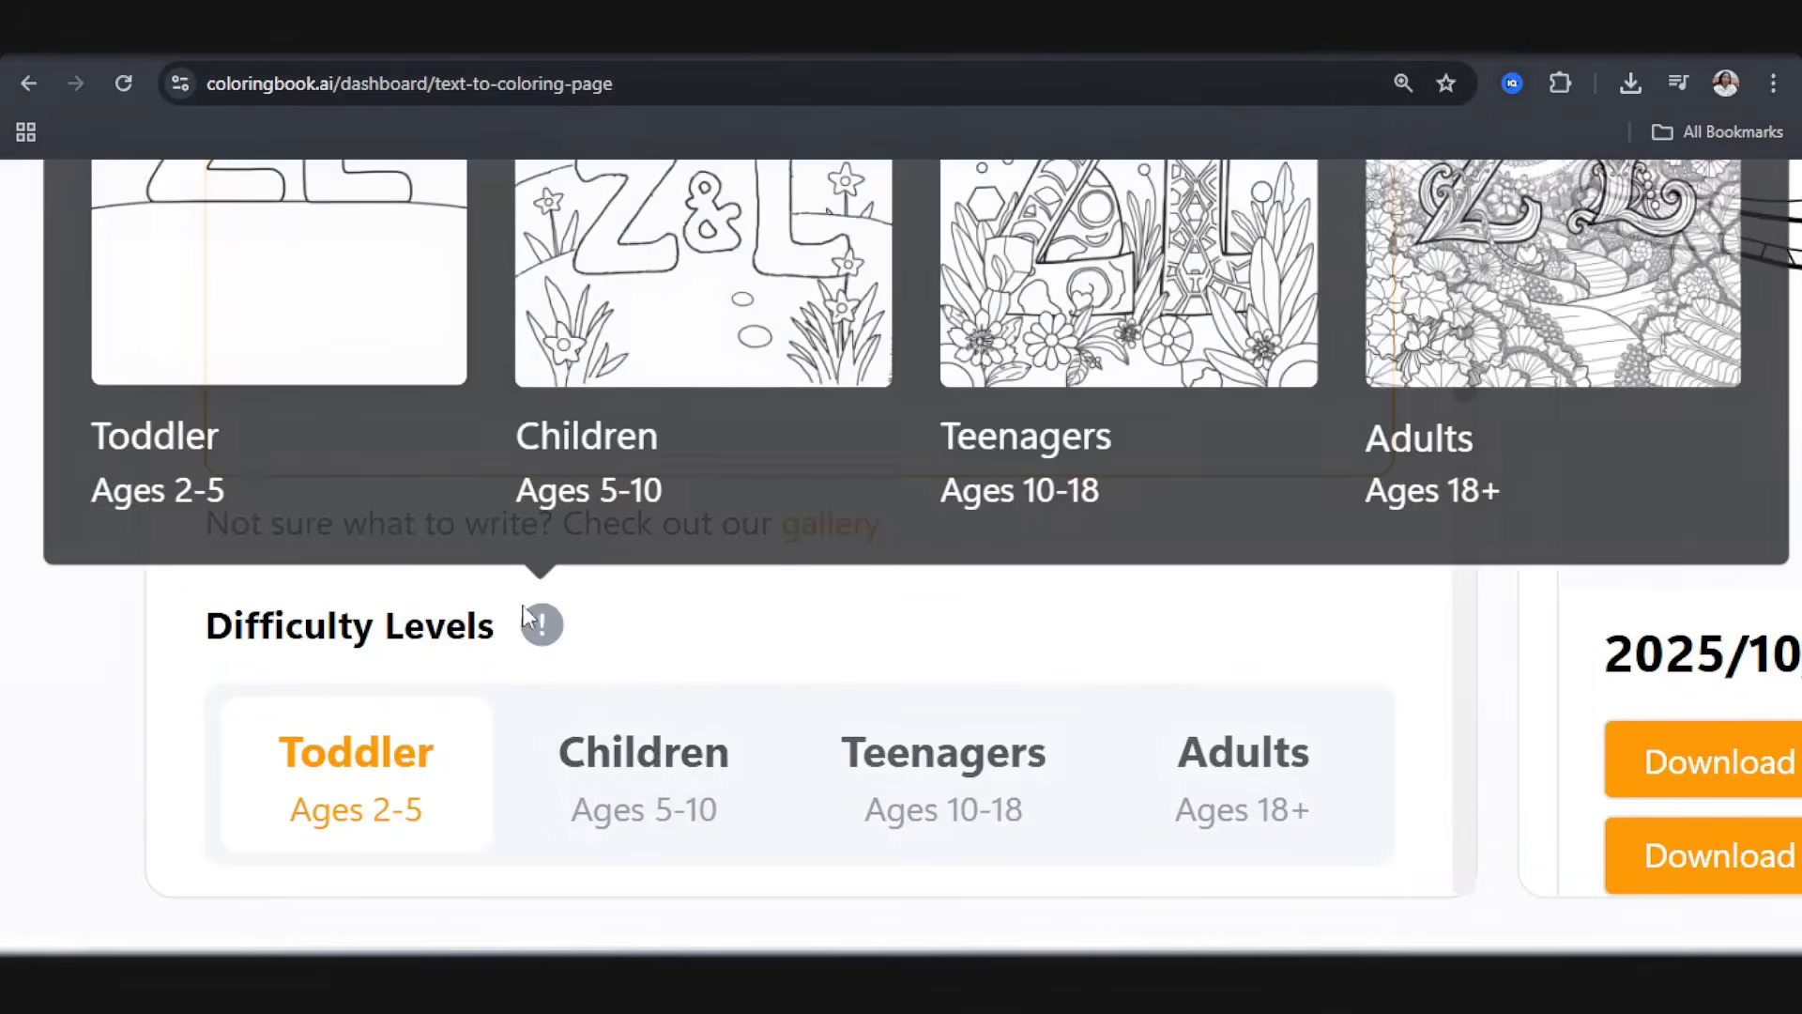
# Step: Review the example images for the age groups and set the difficulty level to Children, Ages 5-10
pyautogui.scroll(1, 552, 642)
pyautogui.moveTo(545, 773)
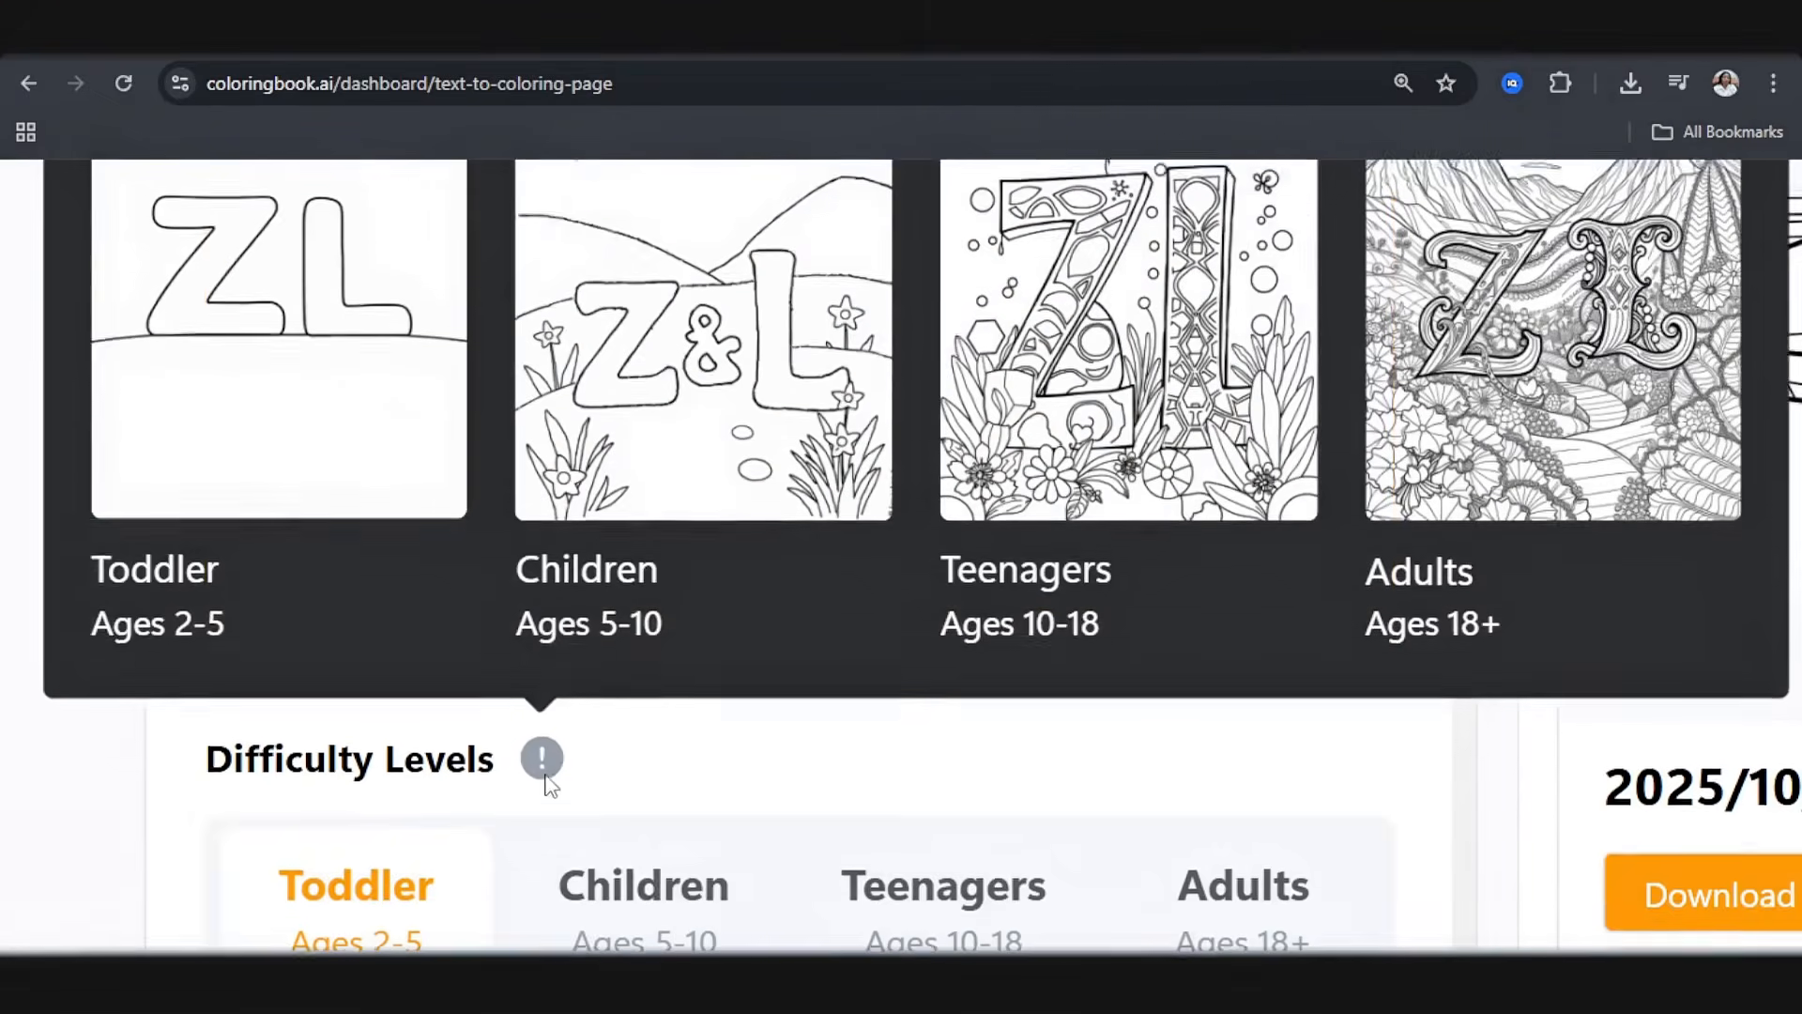
pyautogui.scroll(1, 545, 774)
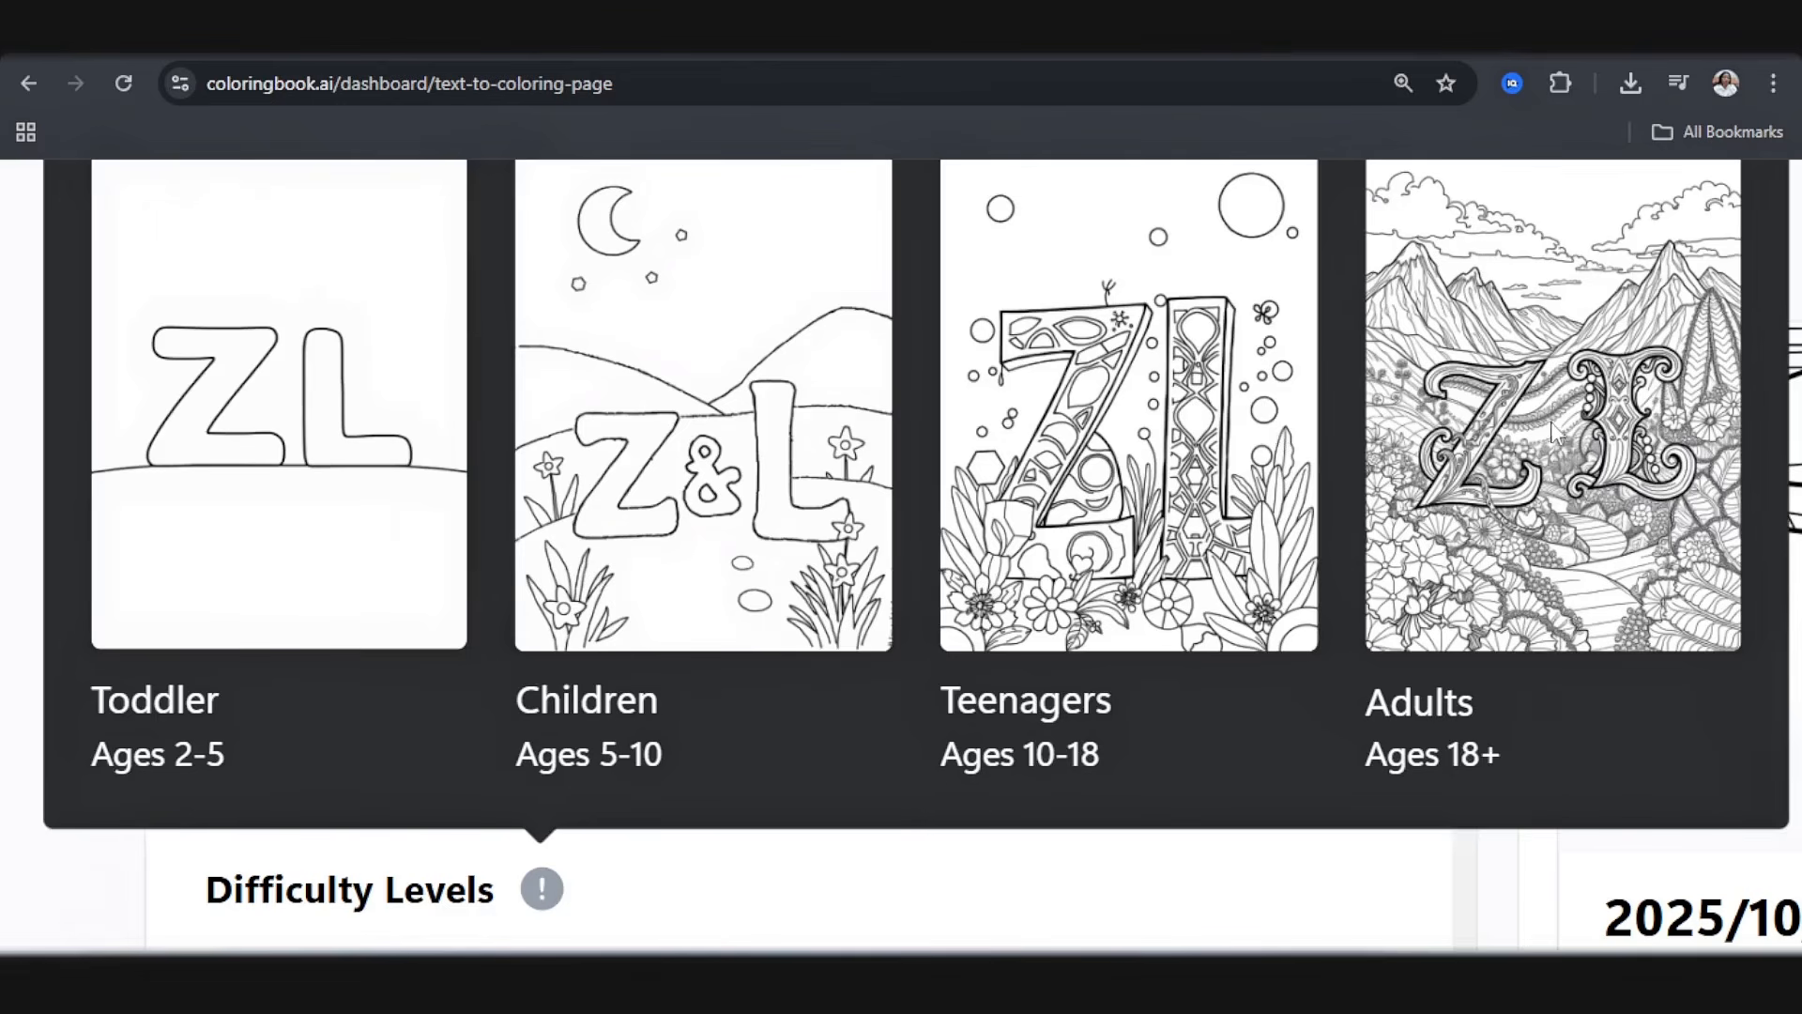
pyautogui.scroll(-3, 1304, 622)
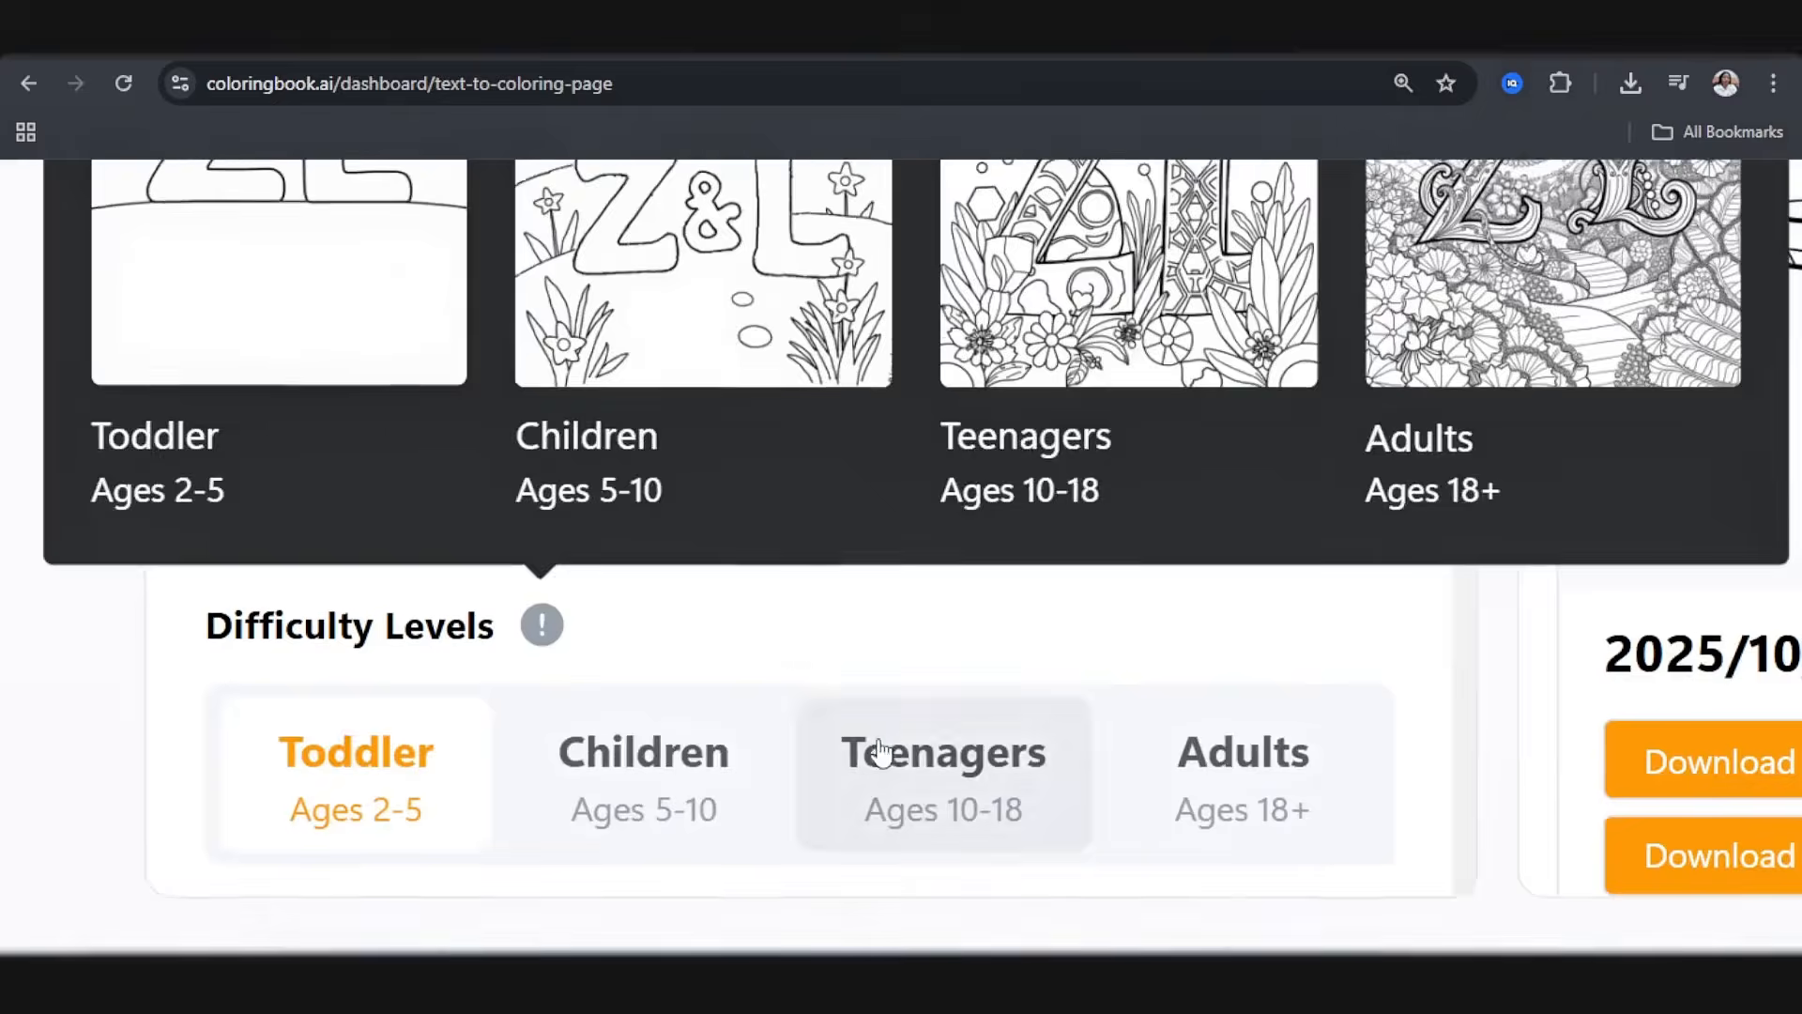
pyautogui.click(664, 807)
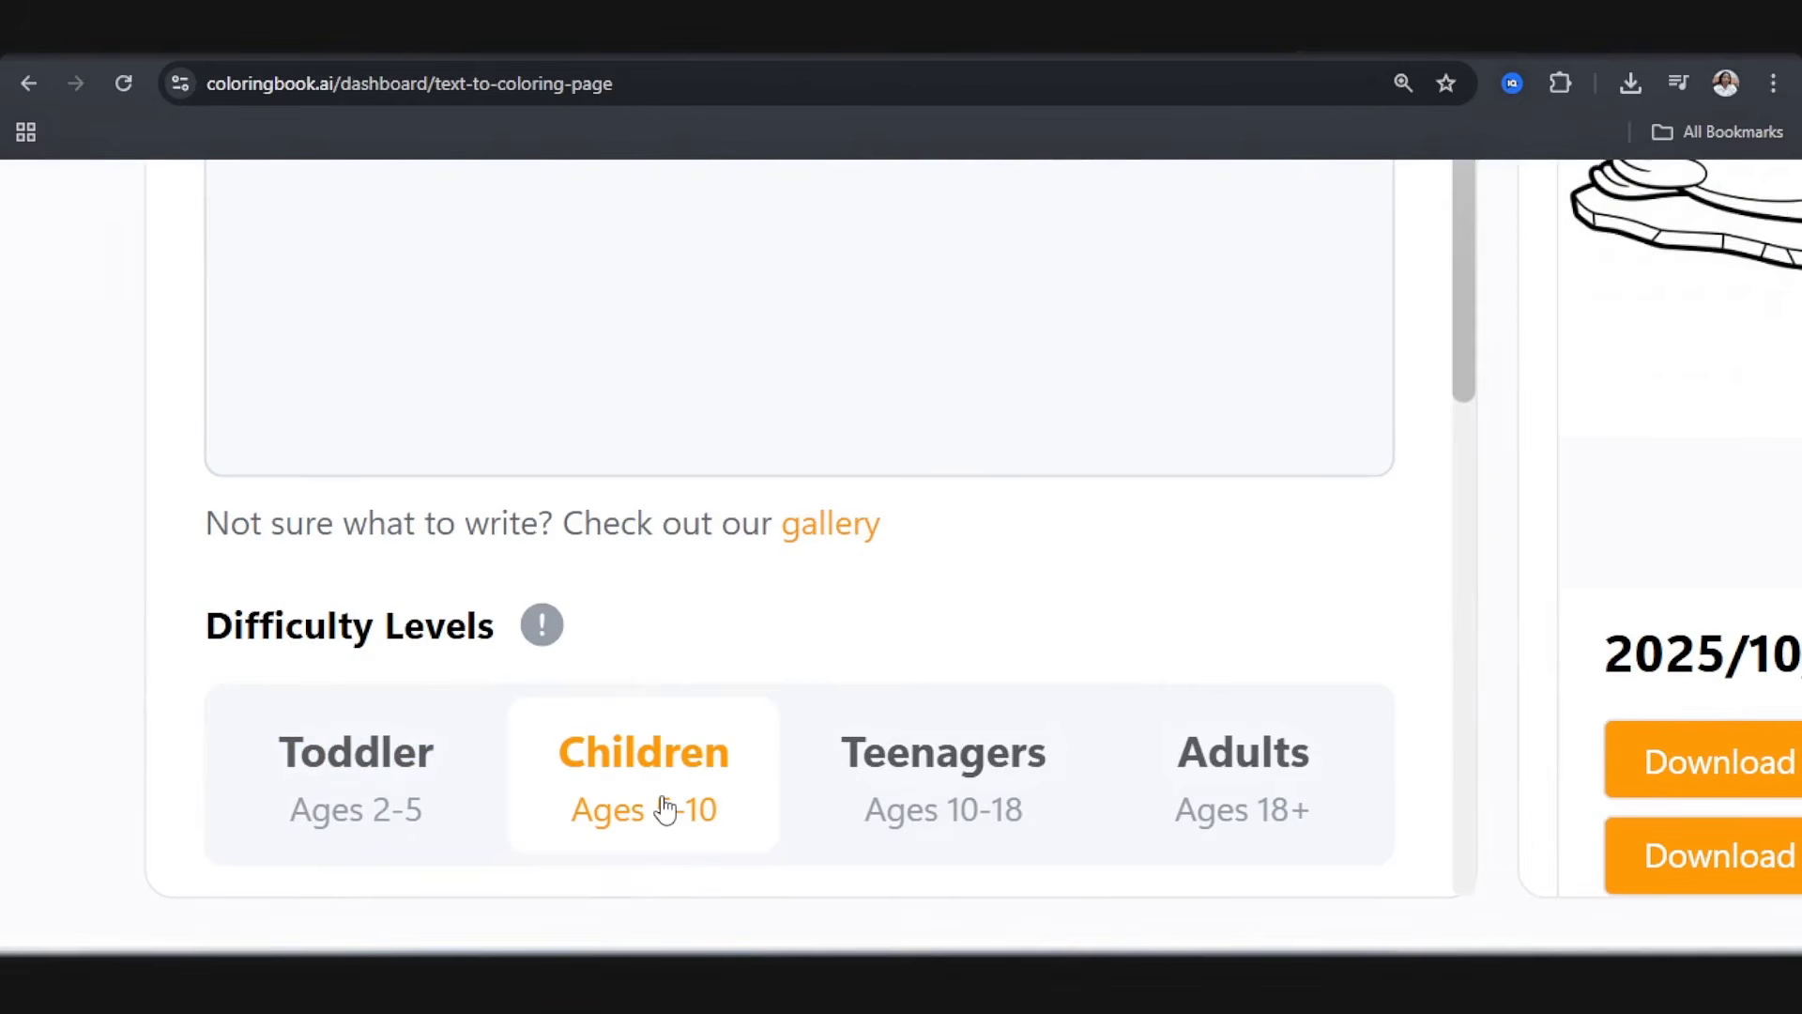
# Step: Keep the Default dimensions and set the batch to generate 2 images at once
pyautogui.scroll(-4, 684, 718)
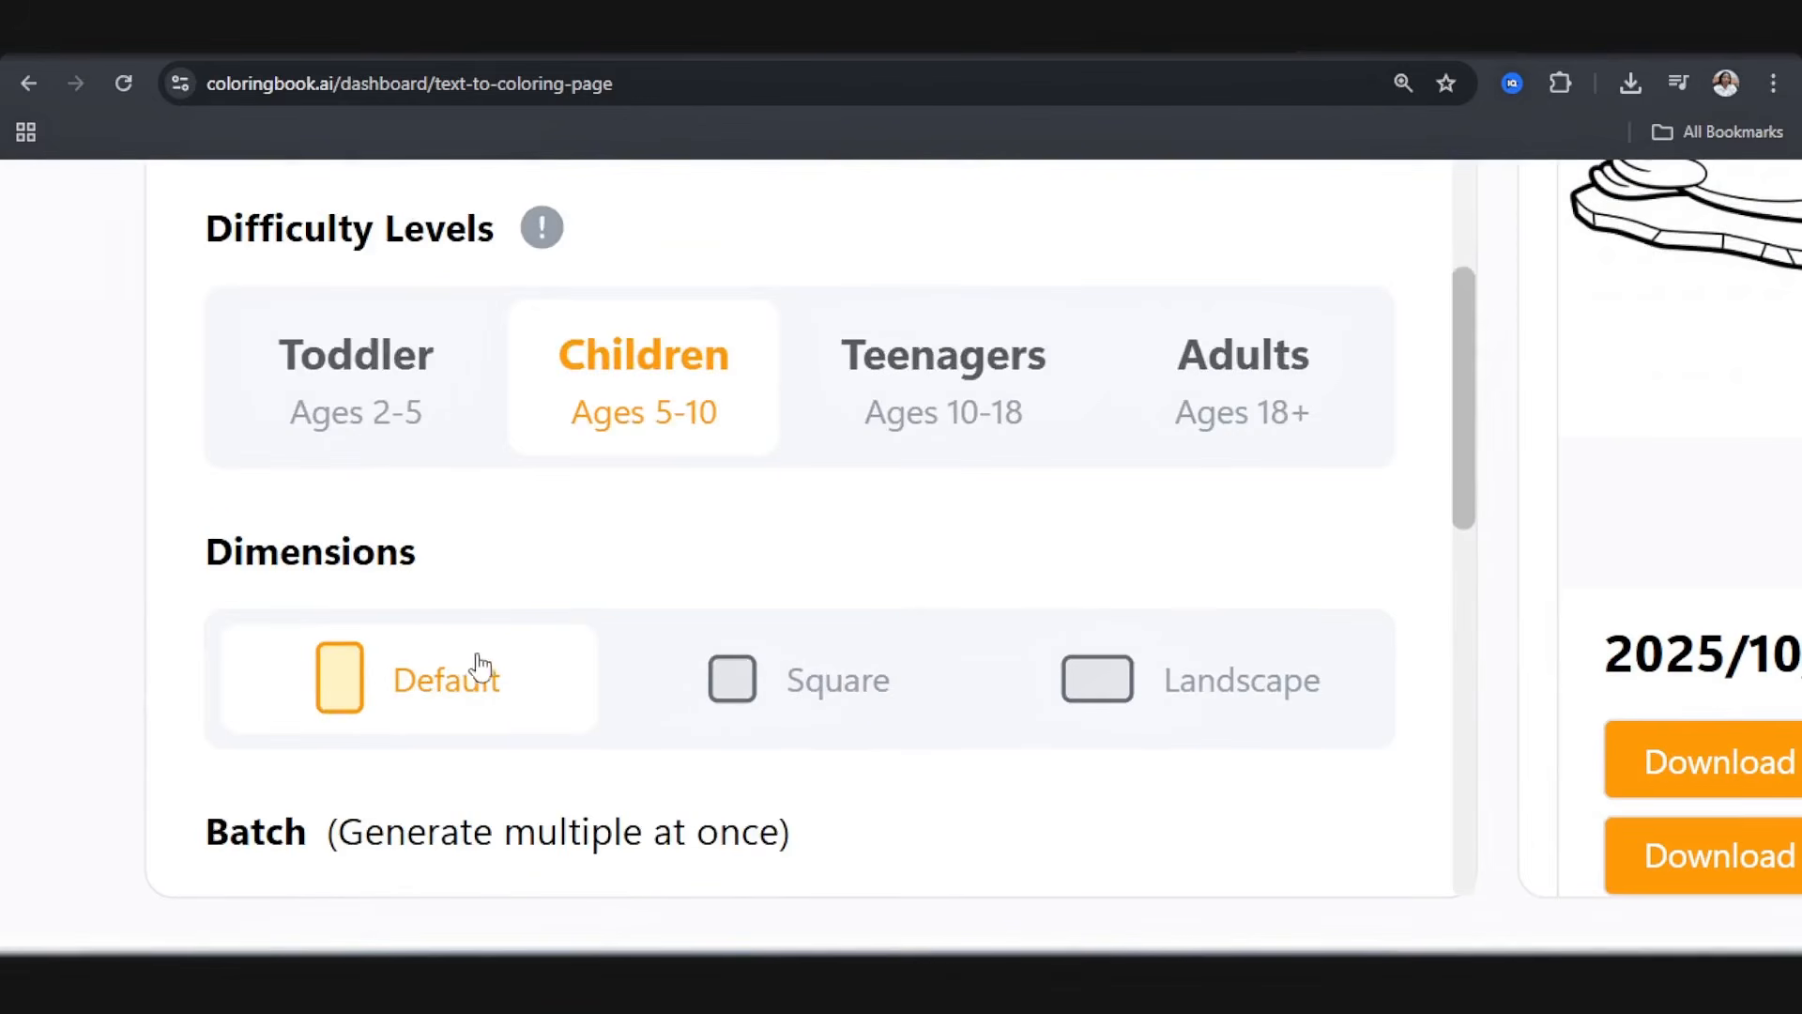
pyautogui.scroll(-1, 431, 672)
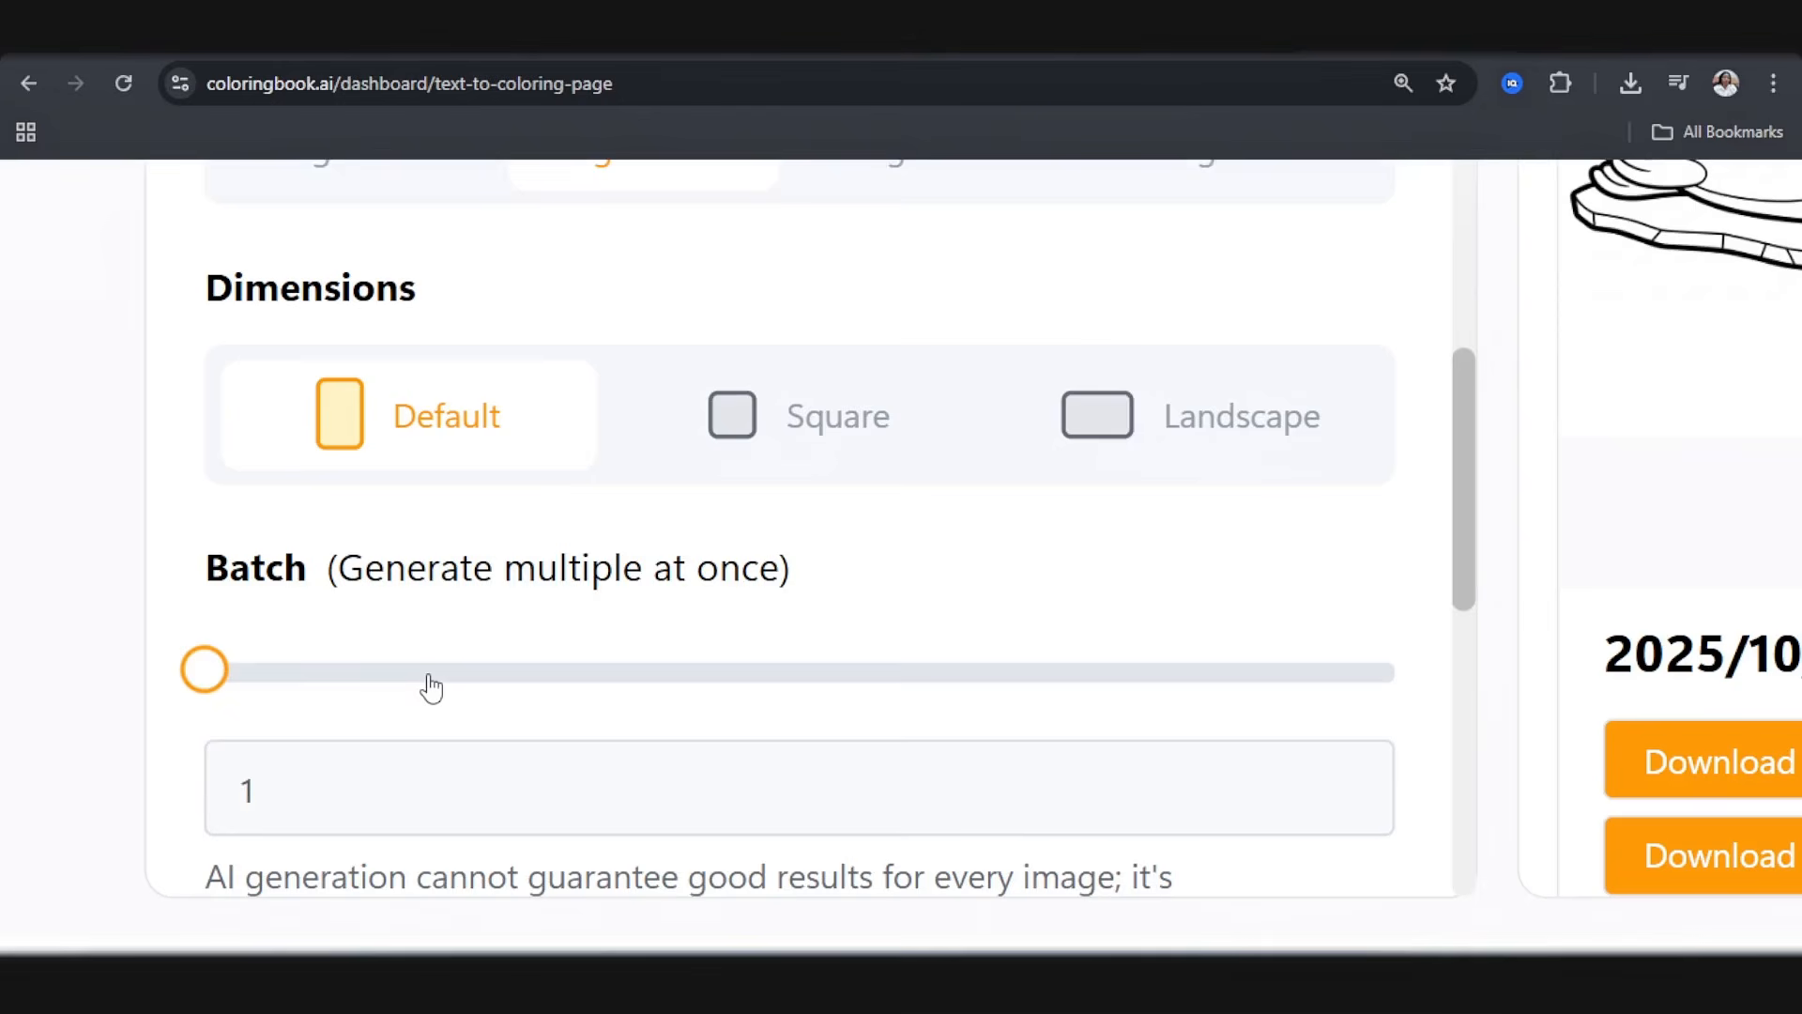
pyautogui.click(1340, 779)
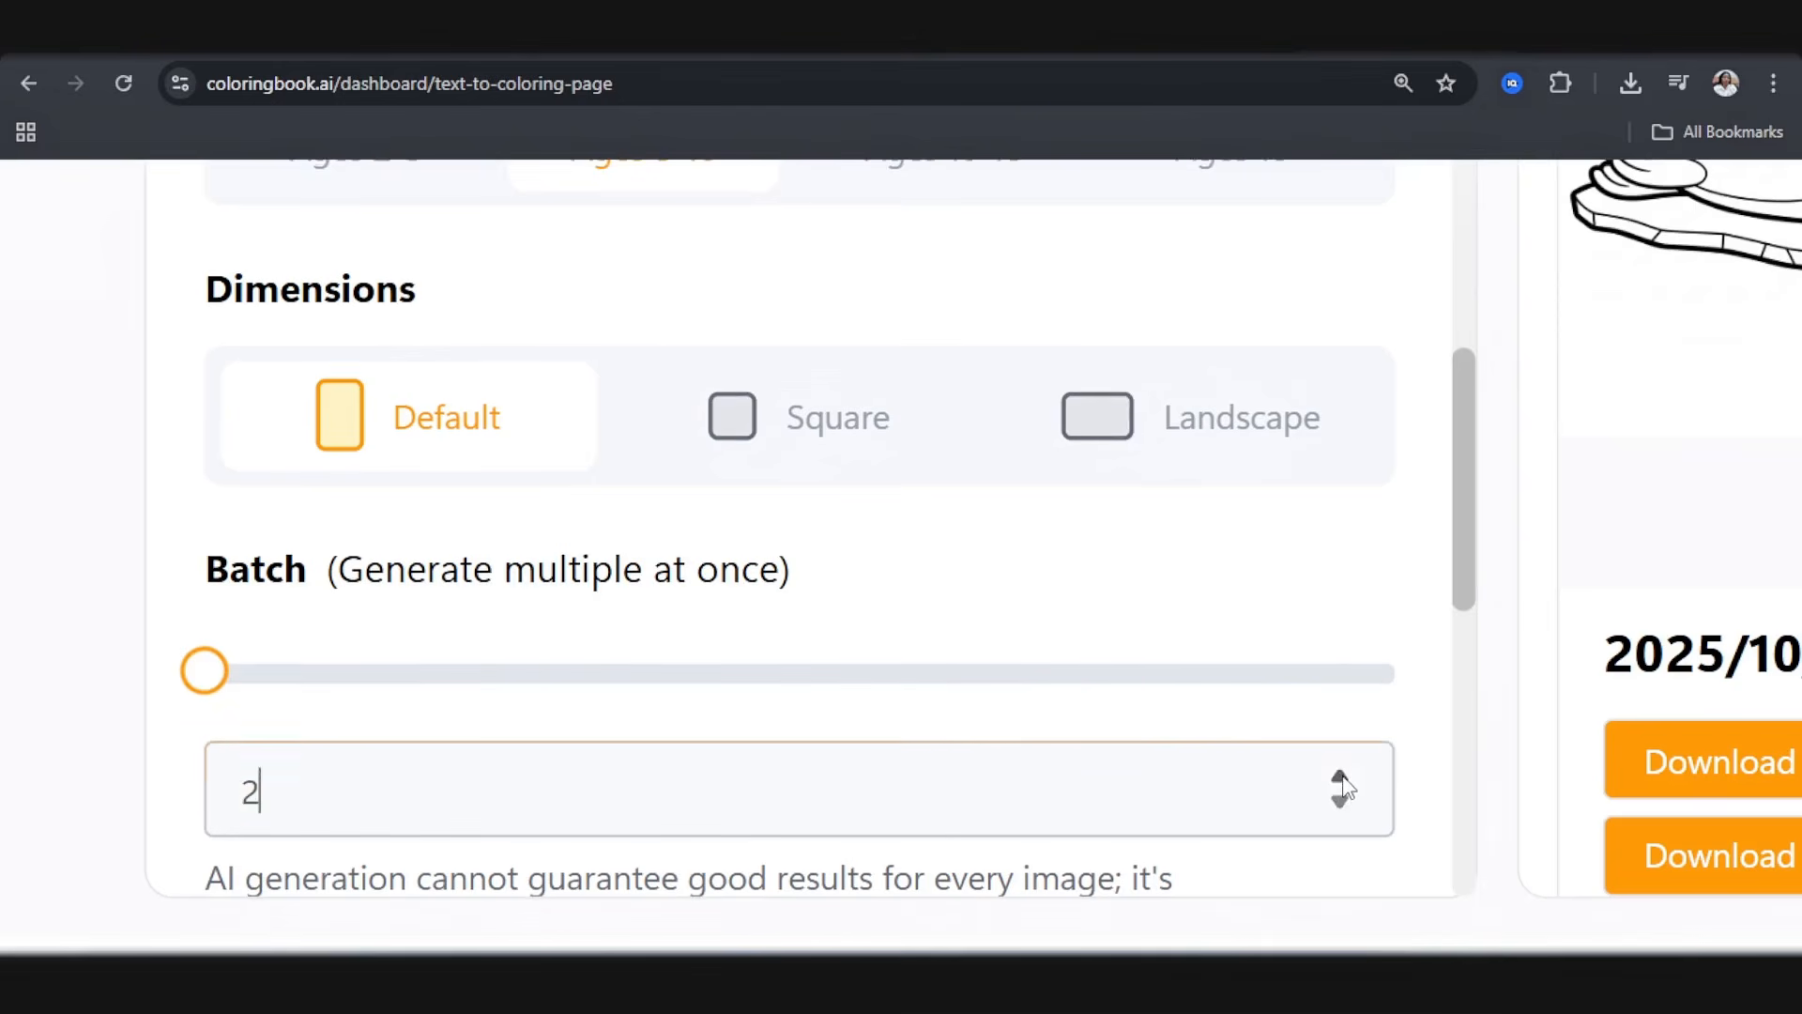
pyautogui.click(1352, 672)
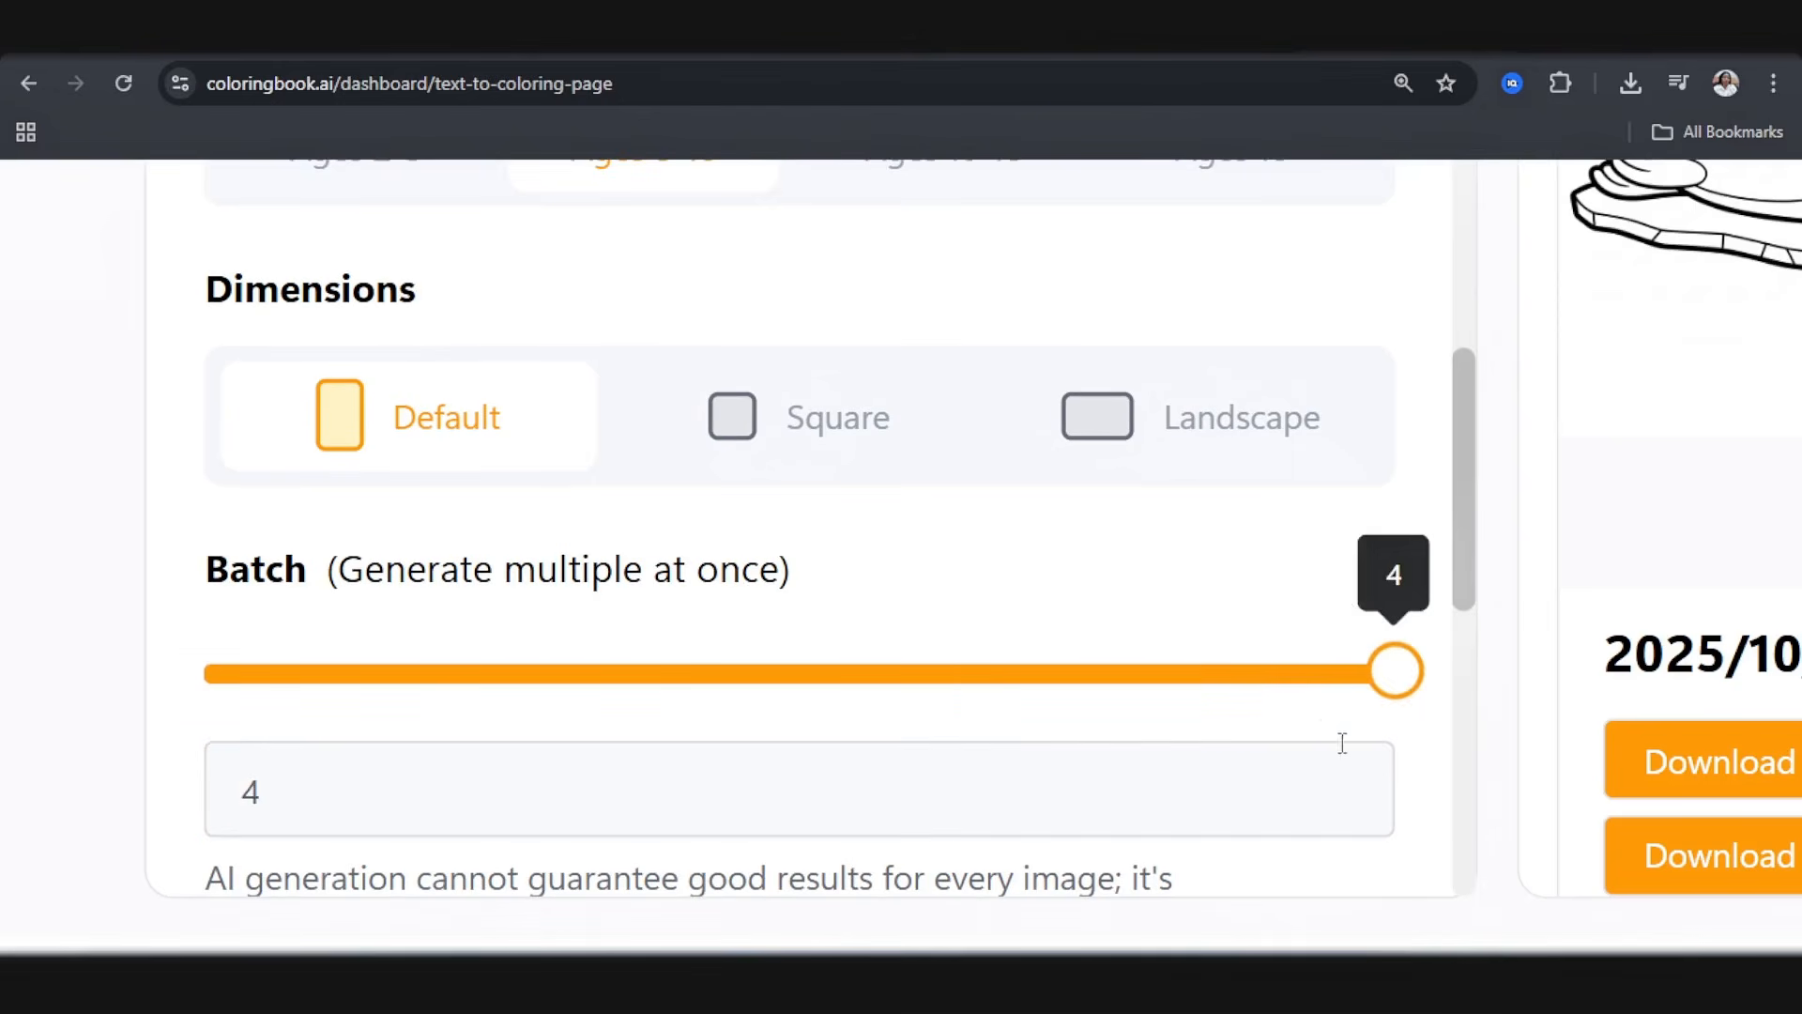
pyautogui.click(563, 672)
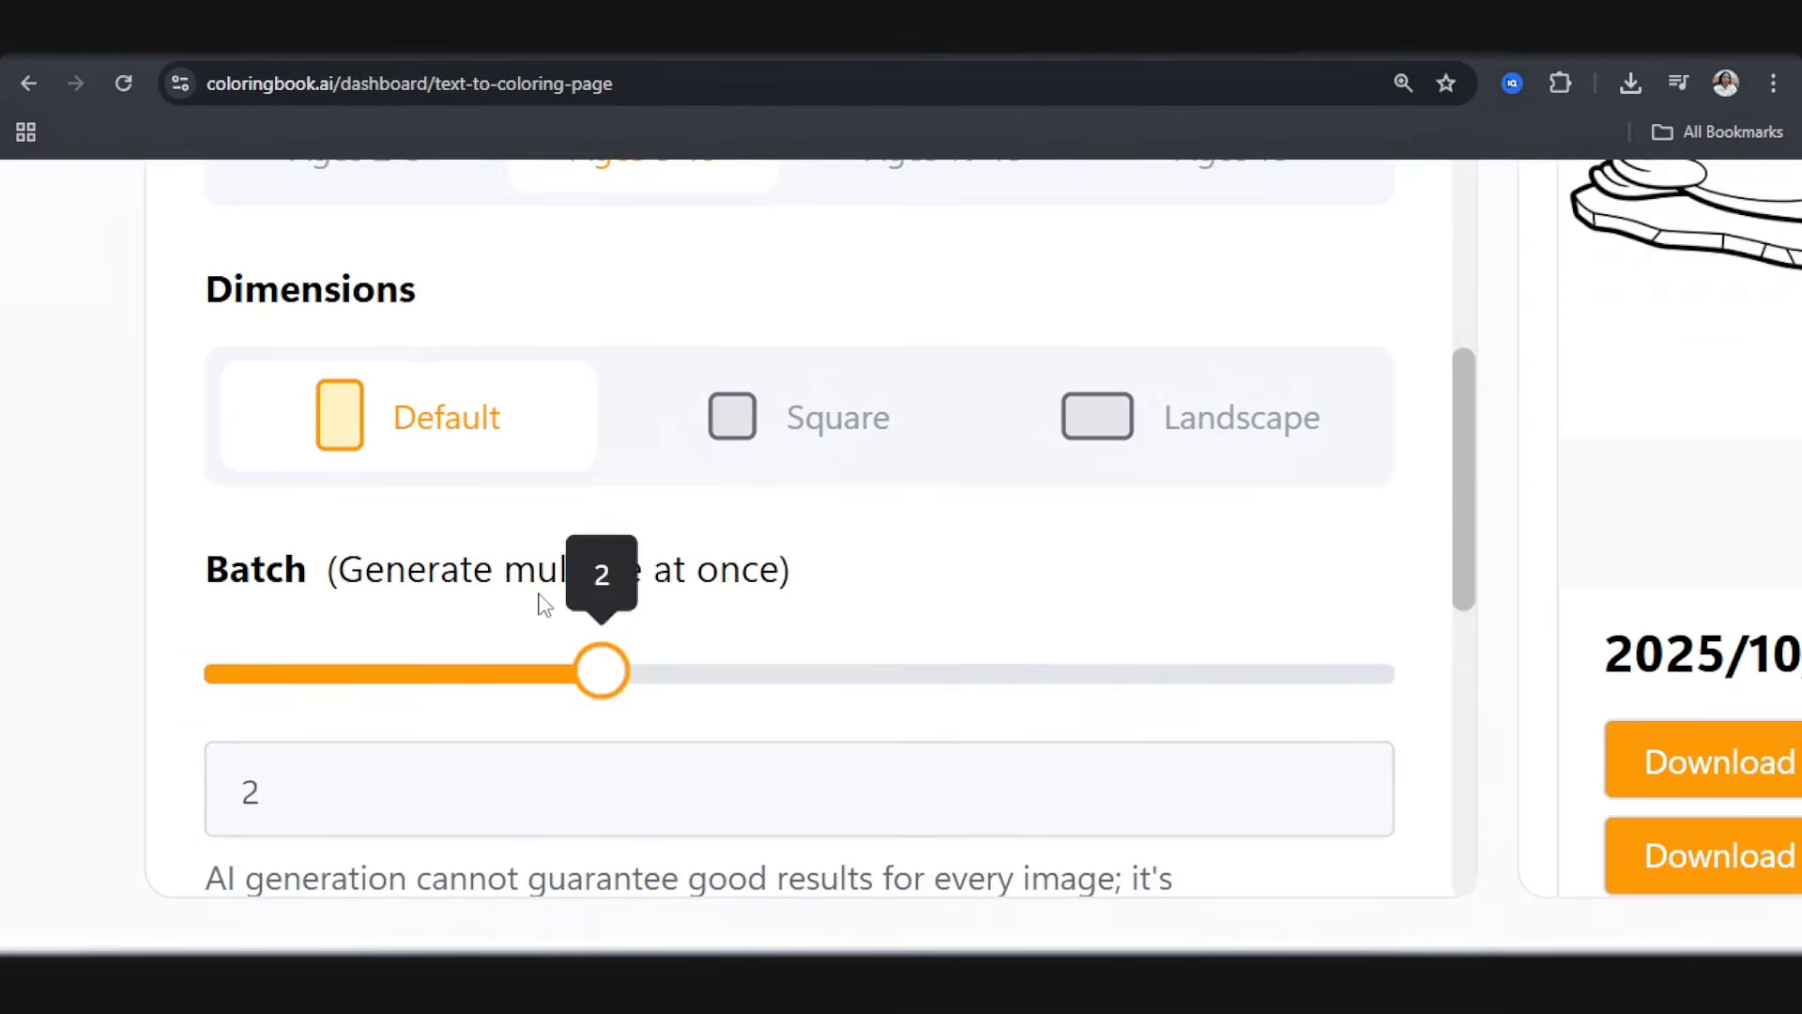
# Step: Enable Remove watermark alongside Private and High print quality, and generate the lion coloring pages
pyautogui.scroll(-5, 383, 434)
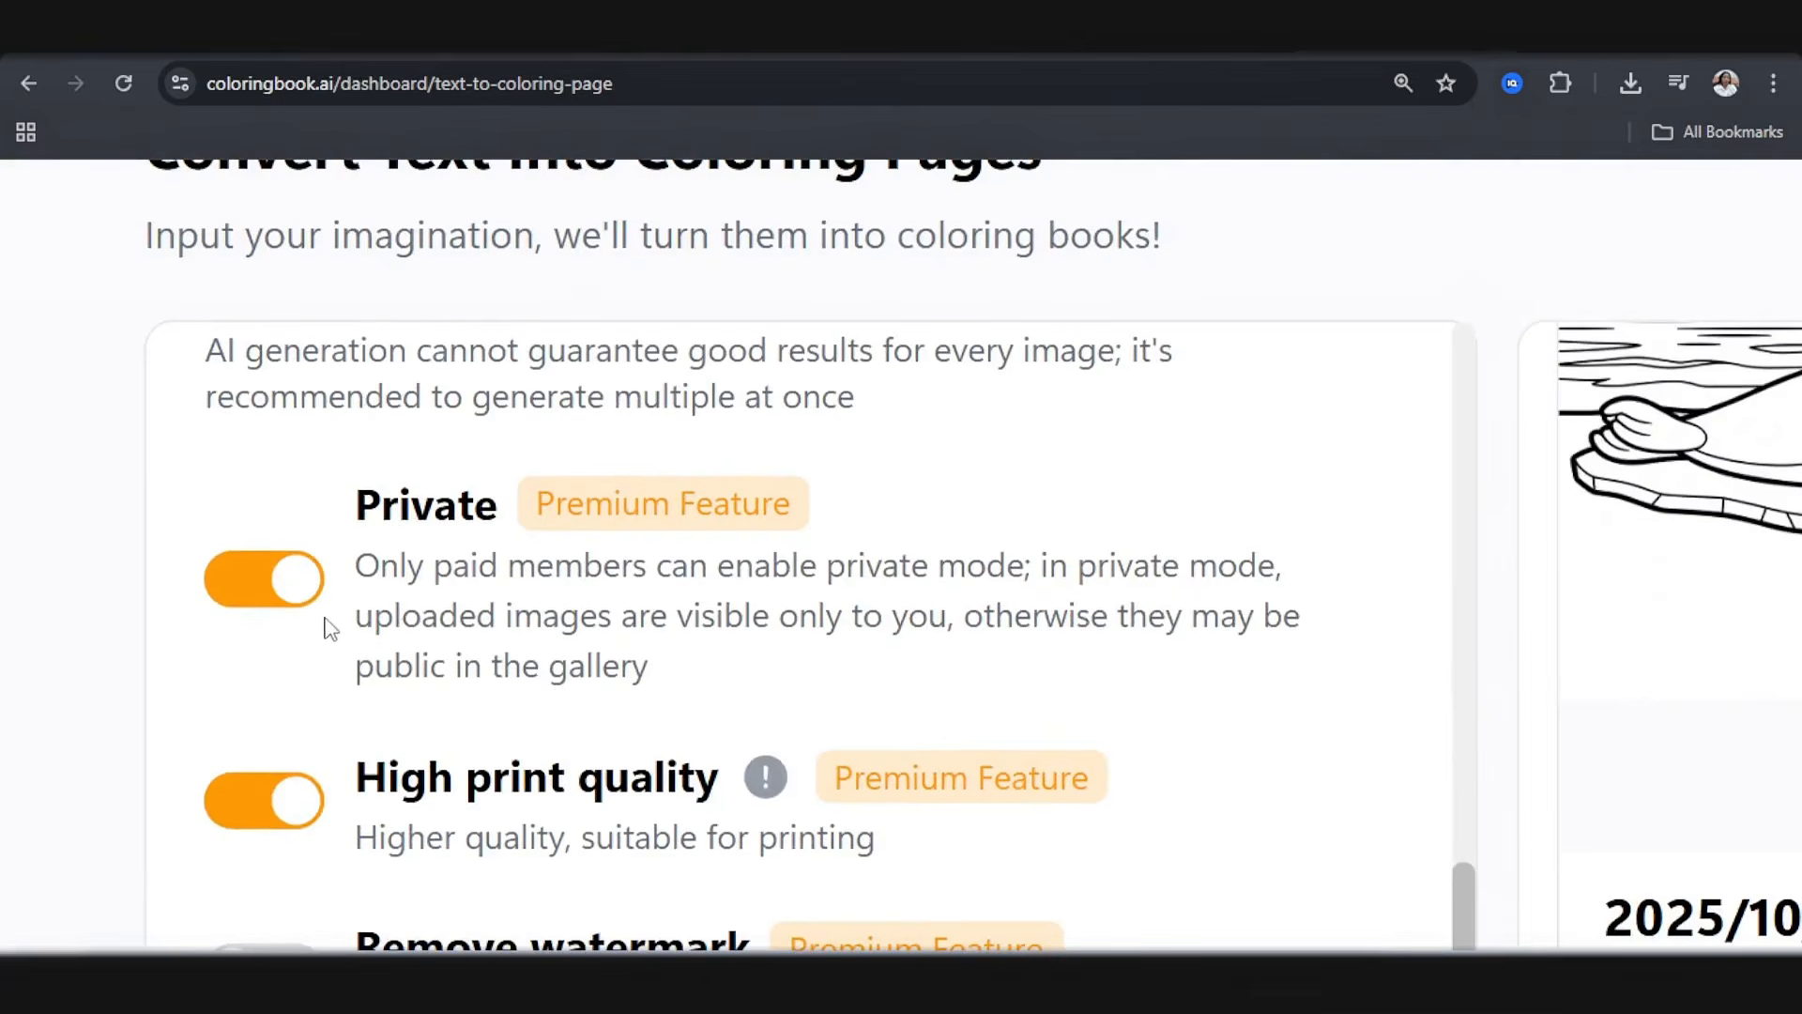
pyautogui.scroll(-1, 361, 618)
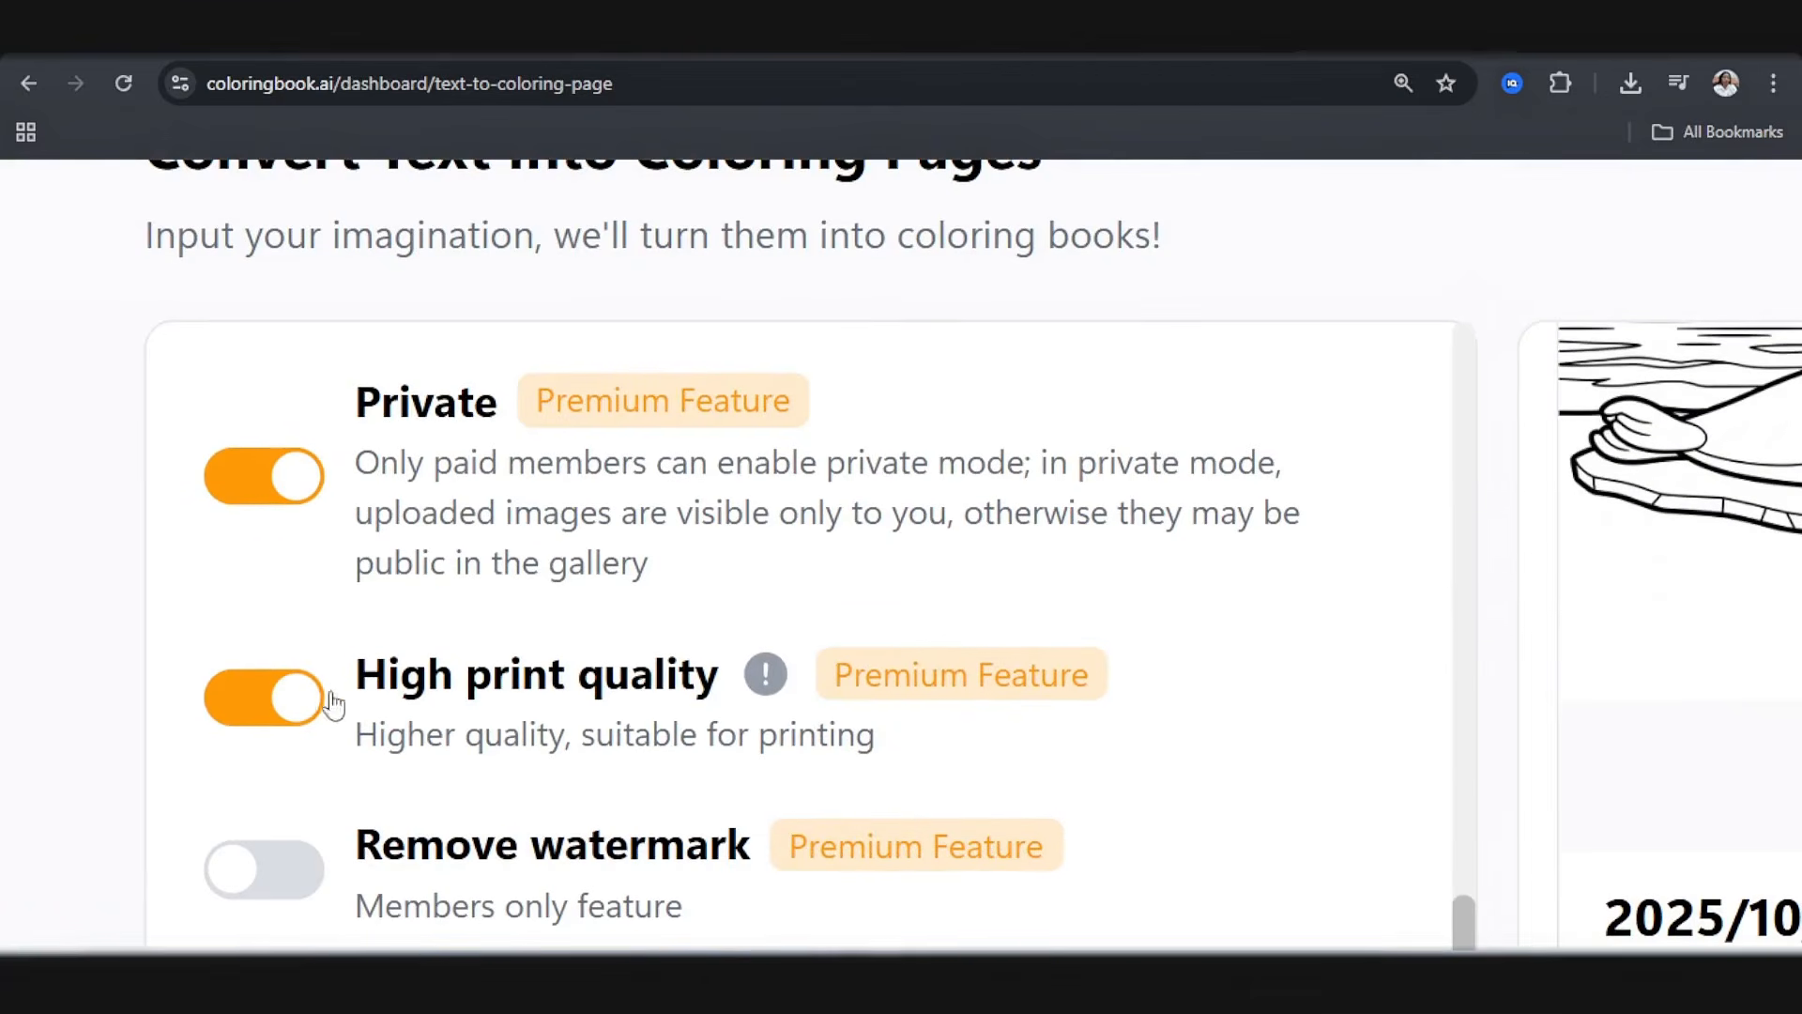
pyautogui.scroll(-3, 624, 749)
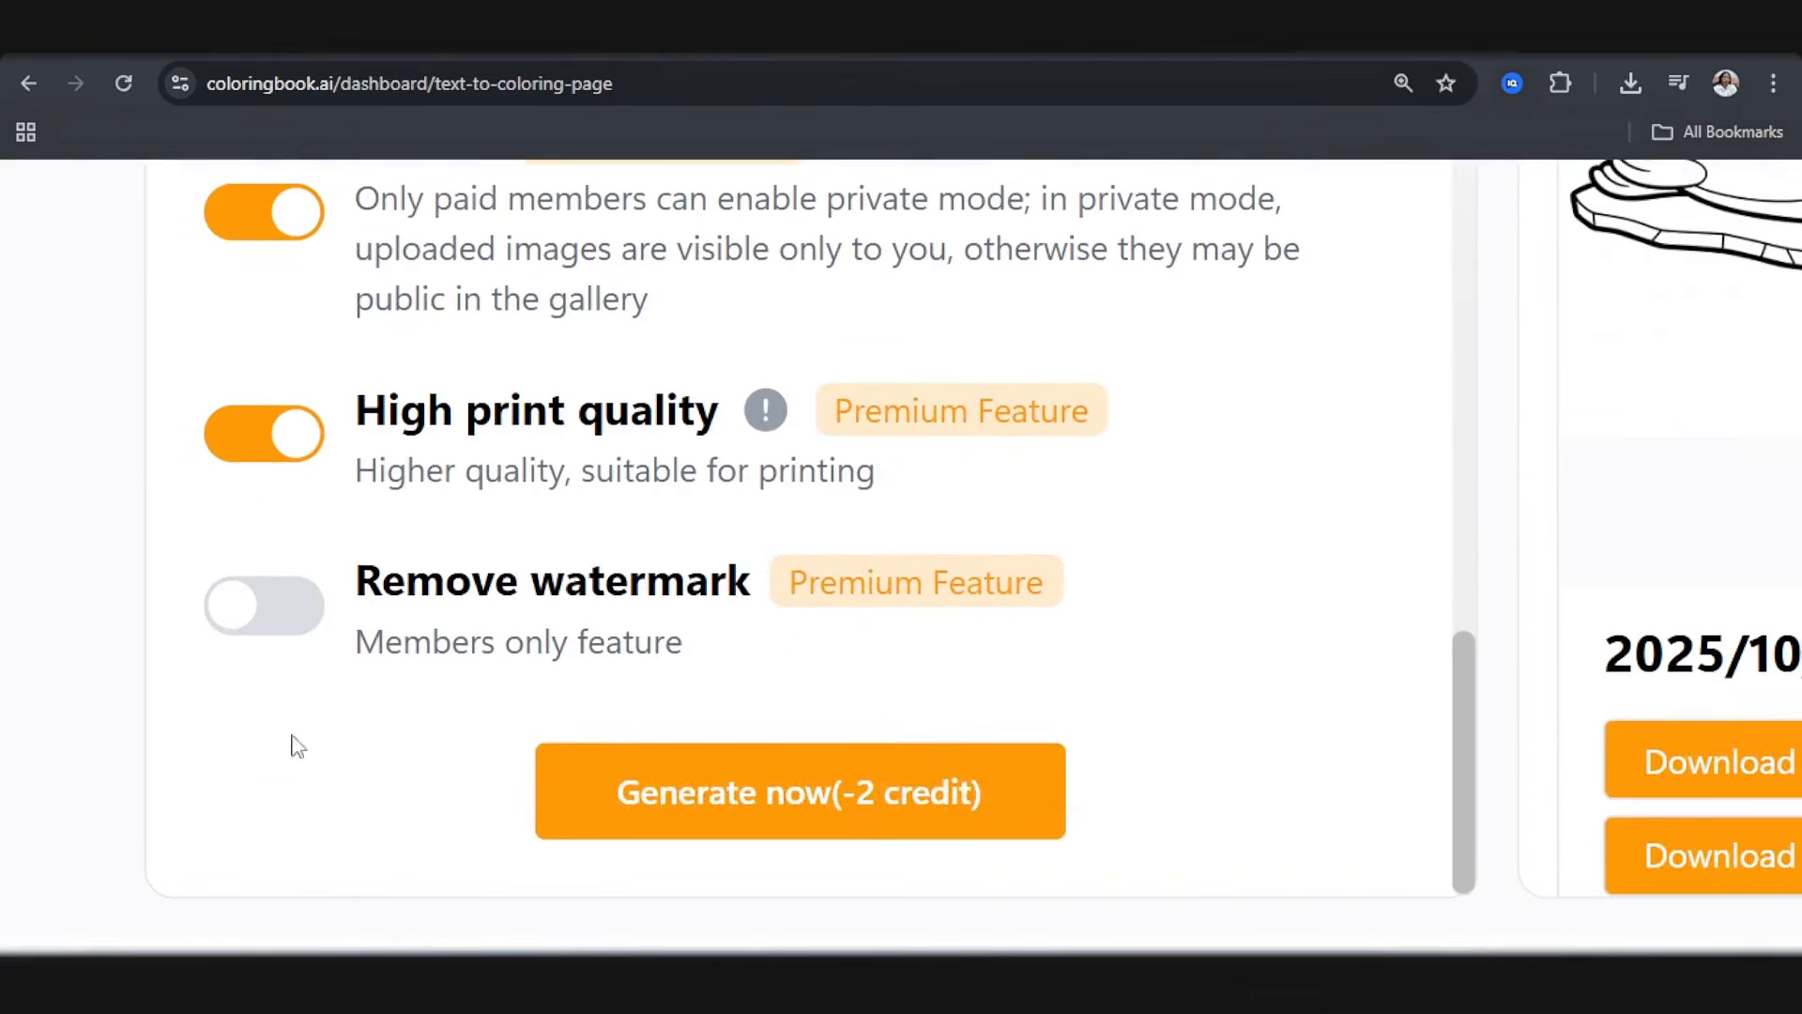
pyautogui.click(308, 627)
pyautogui.scroll(4, 321, 648)
pyautogui.scroll(-4, 535, 708)
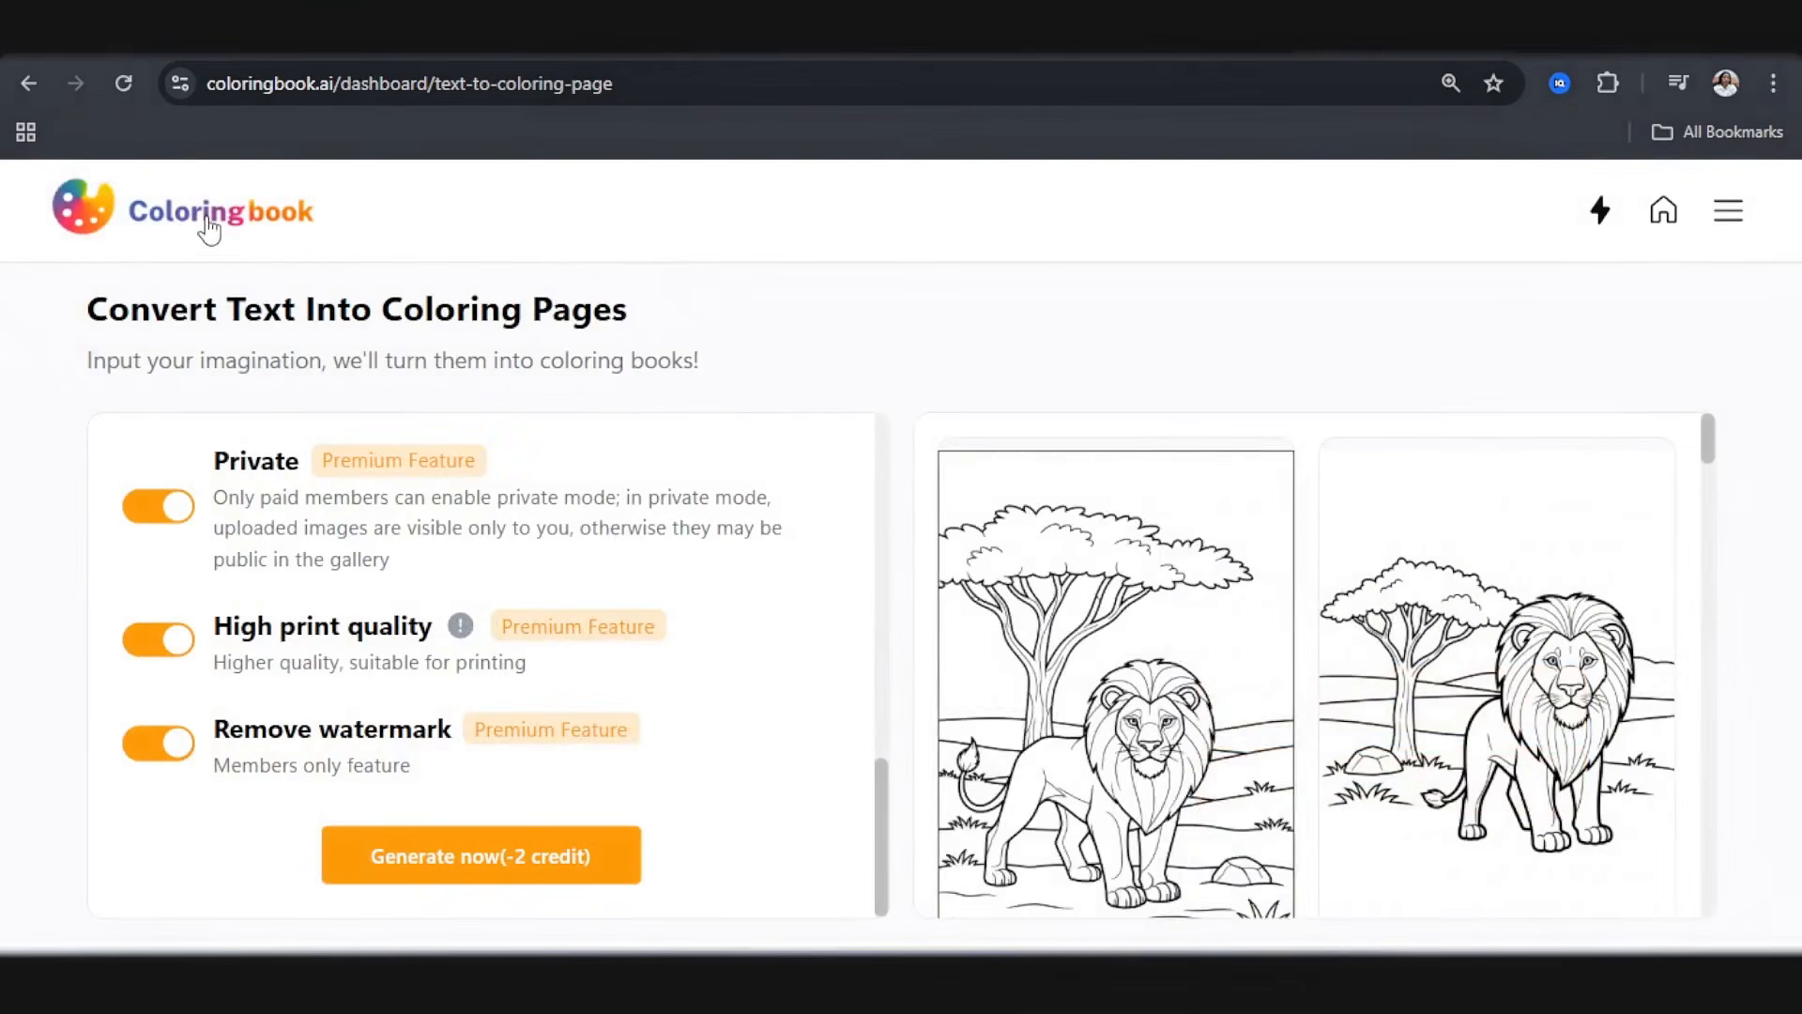
# Step: Examine both generated lion coloring pages in full view, checking the drawing and outline quality of each
pyautogui.scroll(-3, 1299, 644)
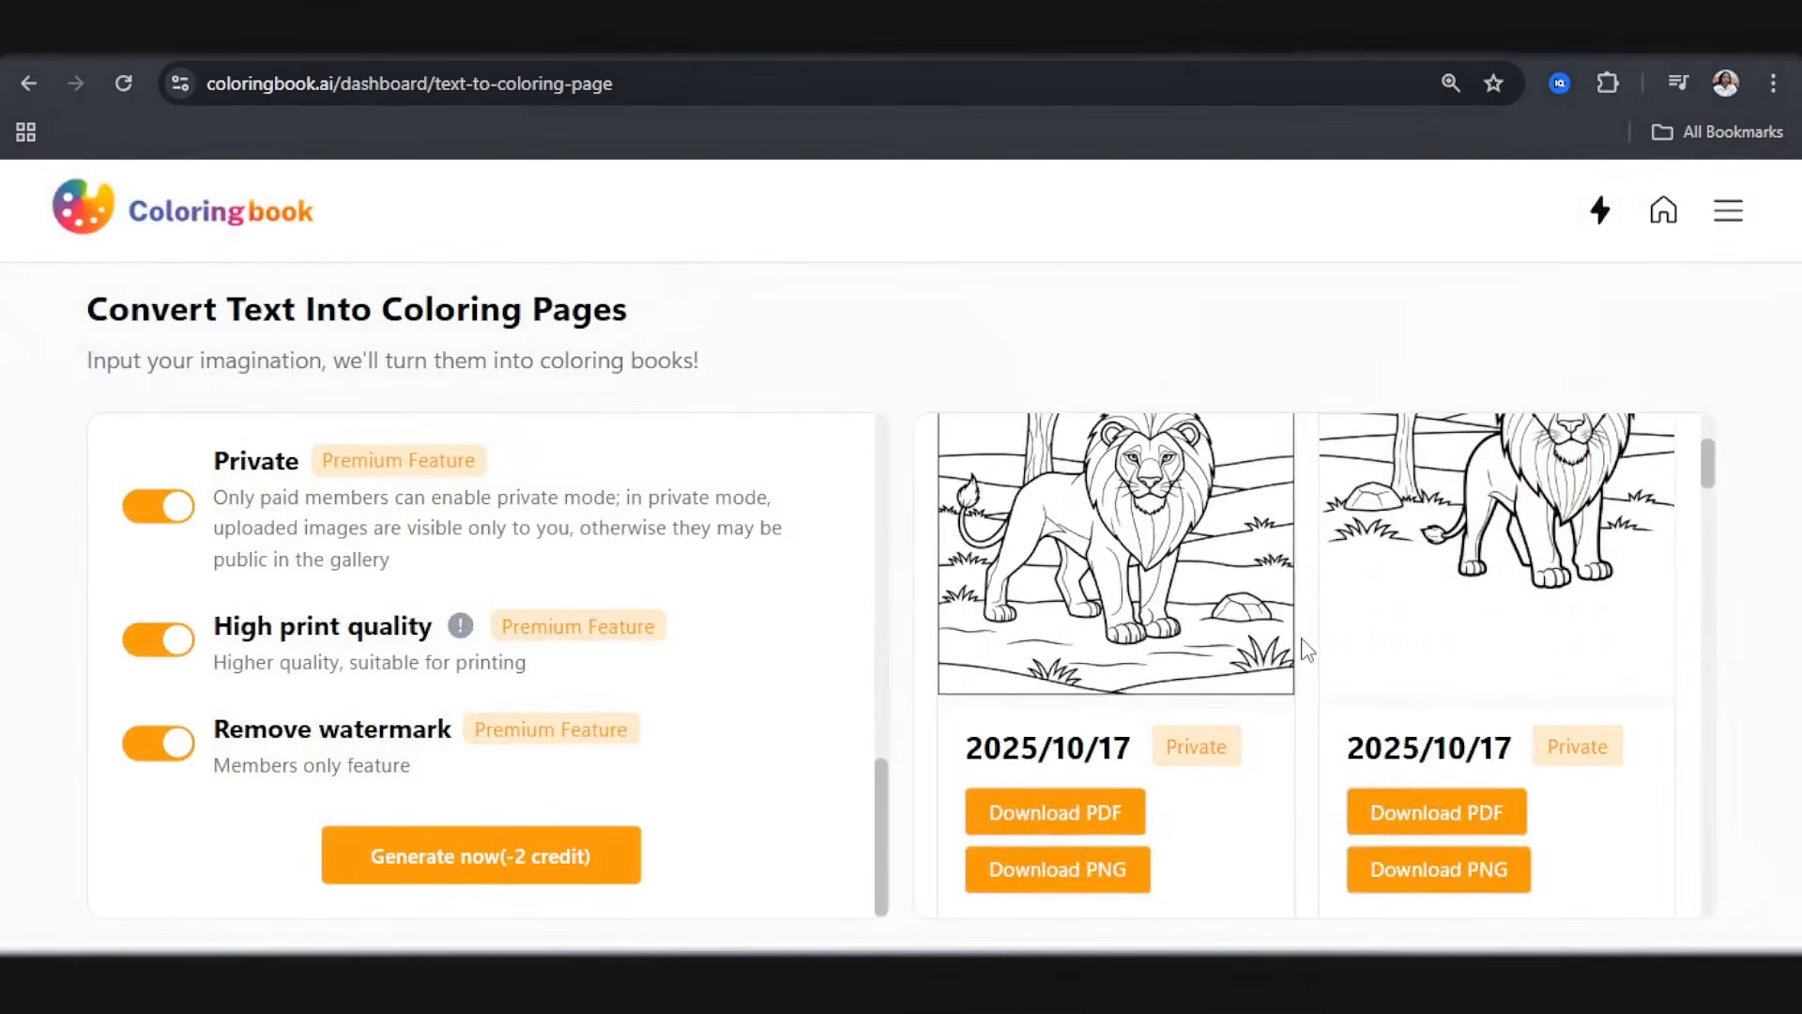
pyautogui.scroll(2, 1227, 641)
pyautogui.click(1187, 638)
pyautogui.scroll(-3, 872, 647)
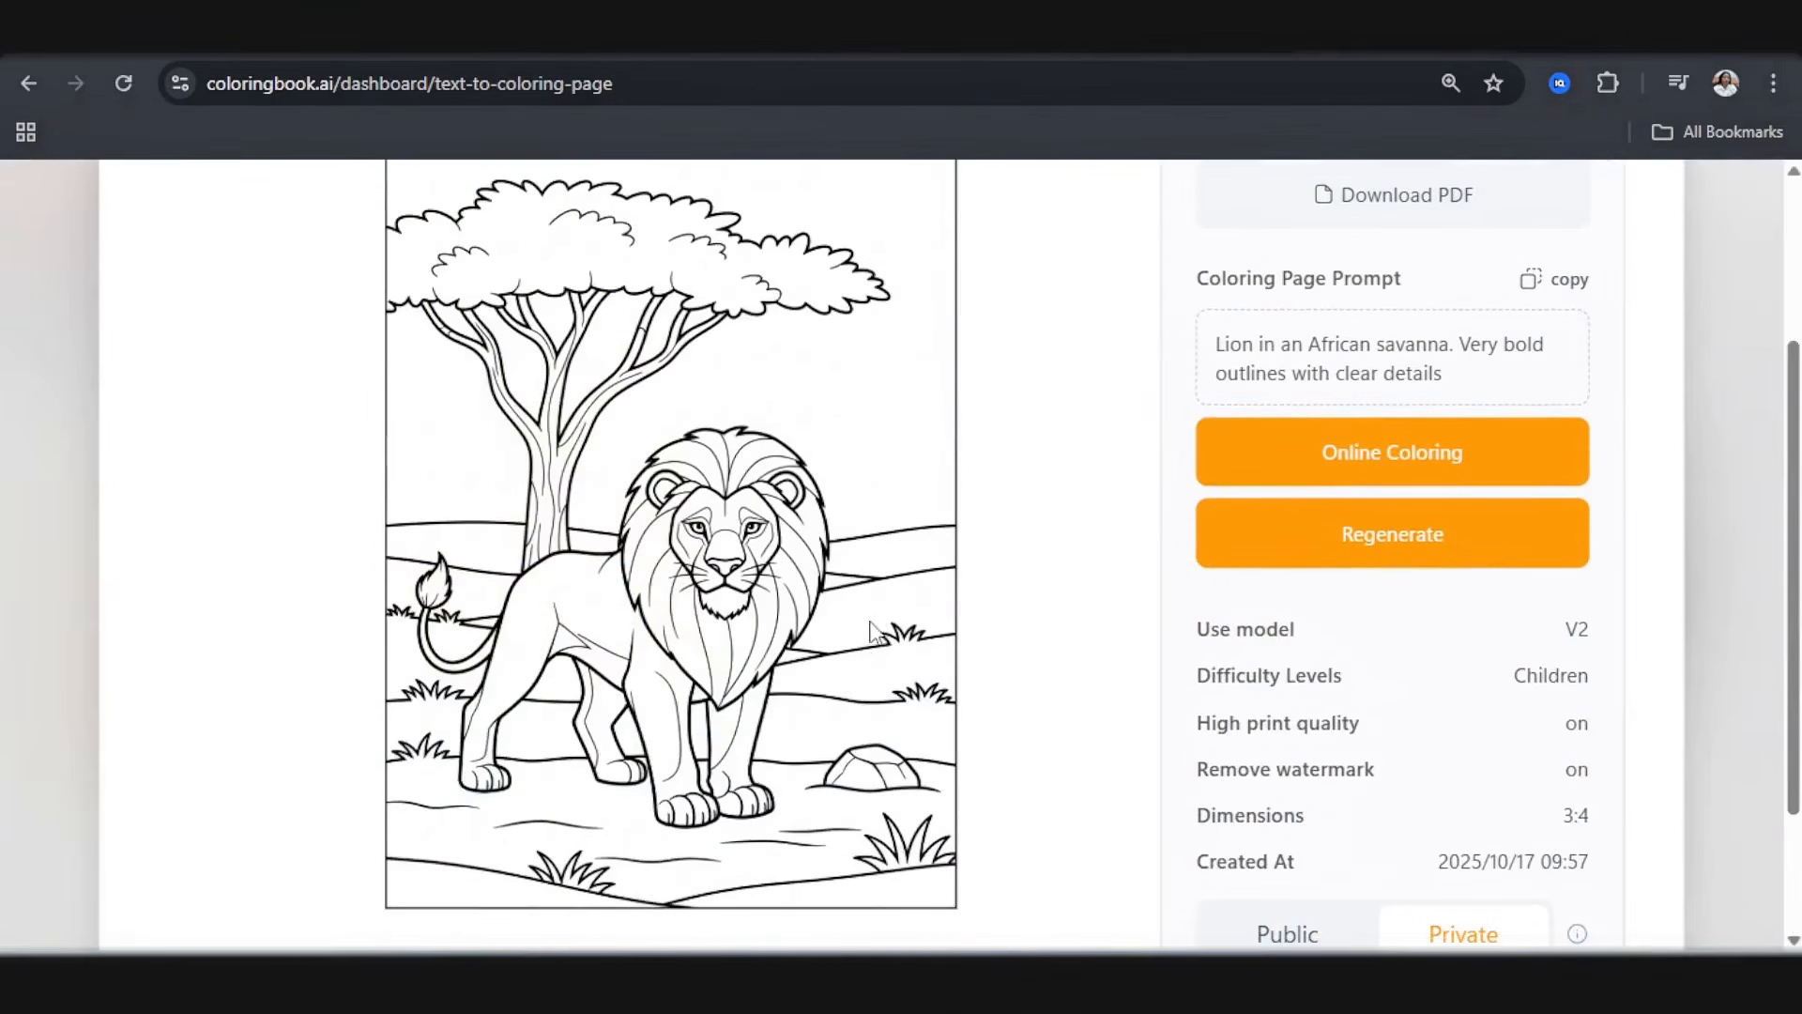
pyautogui.scroll(3, 763, 701)
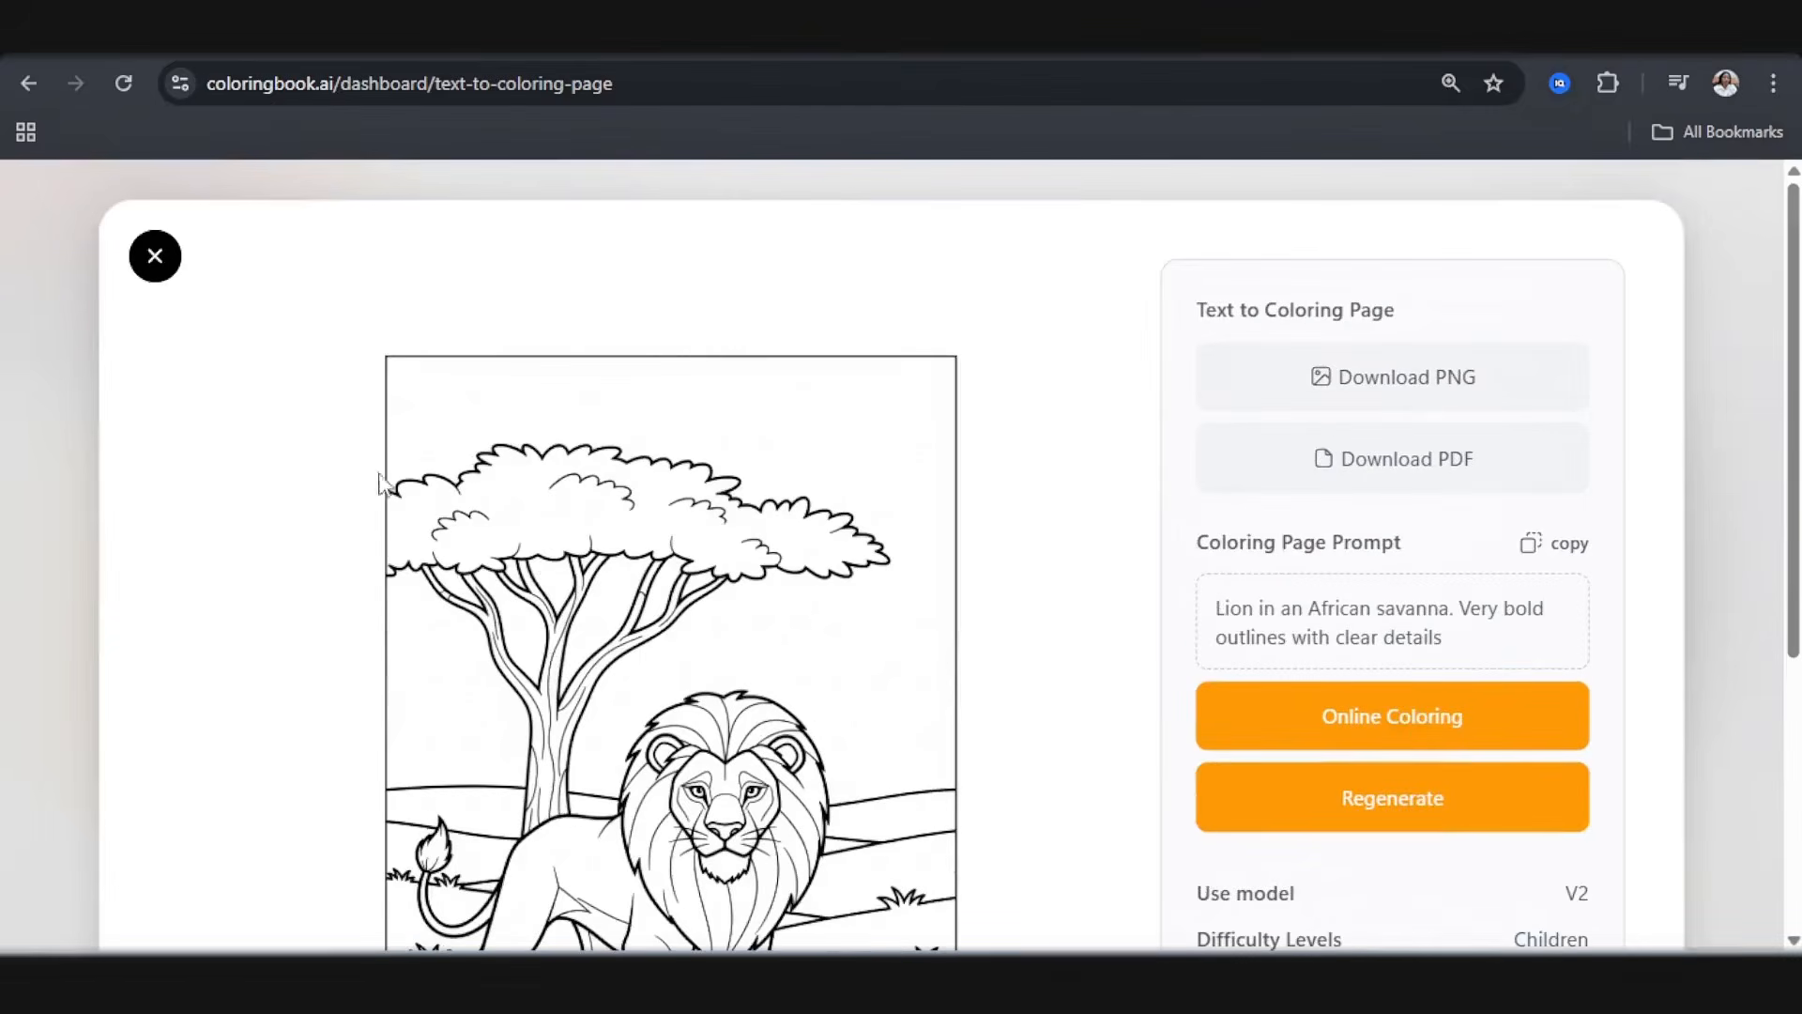
pyautogui.click(155, 255)
pyautogui.click(1493, 620)
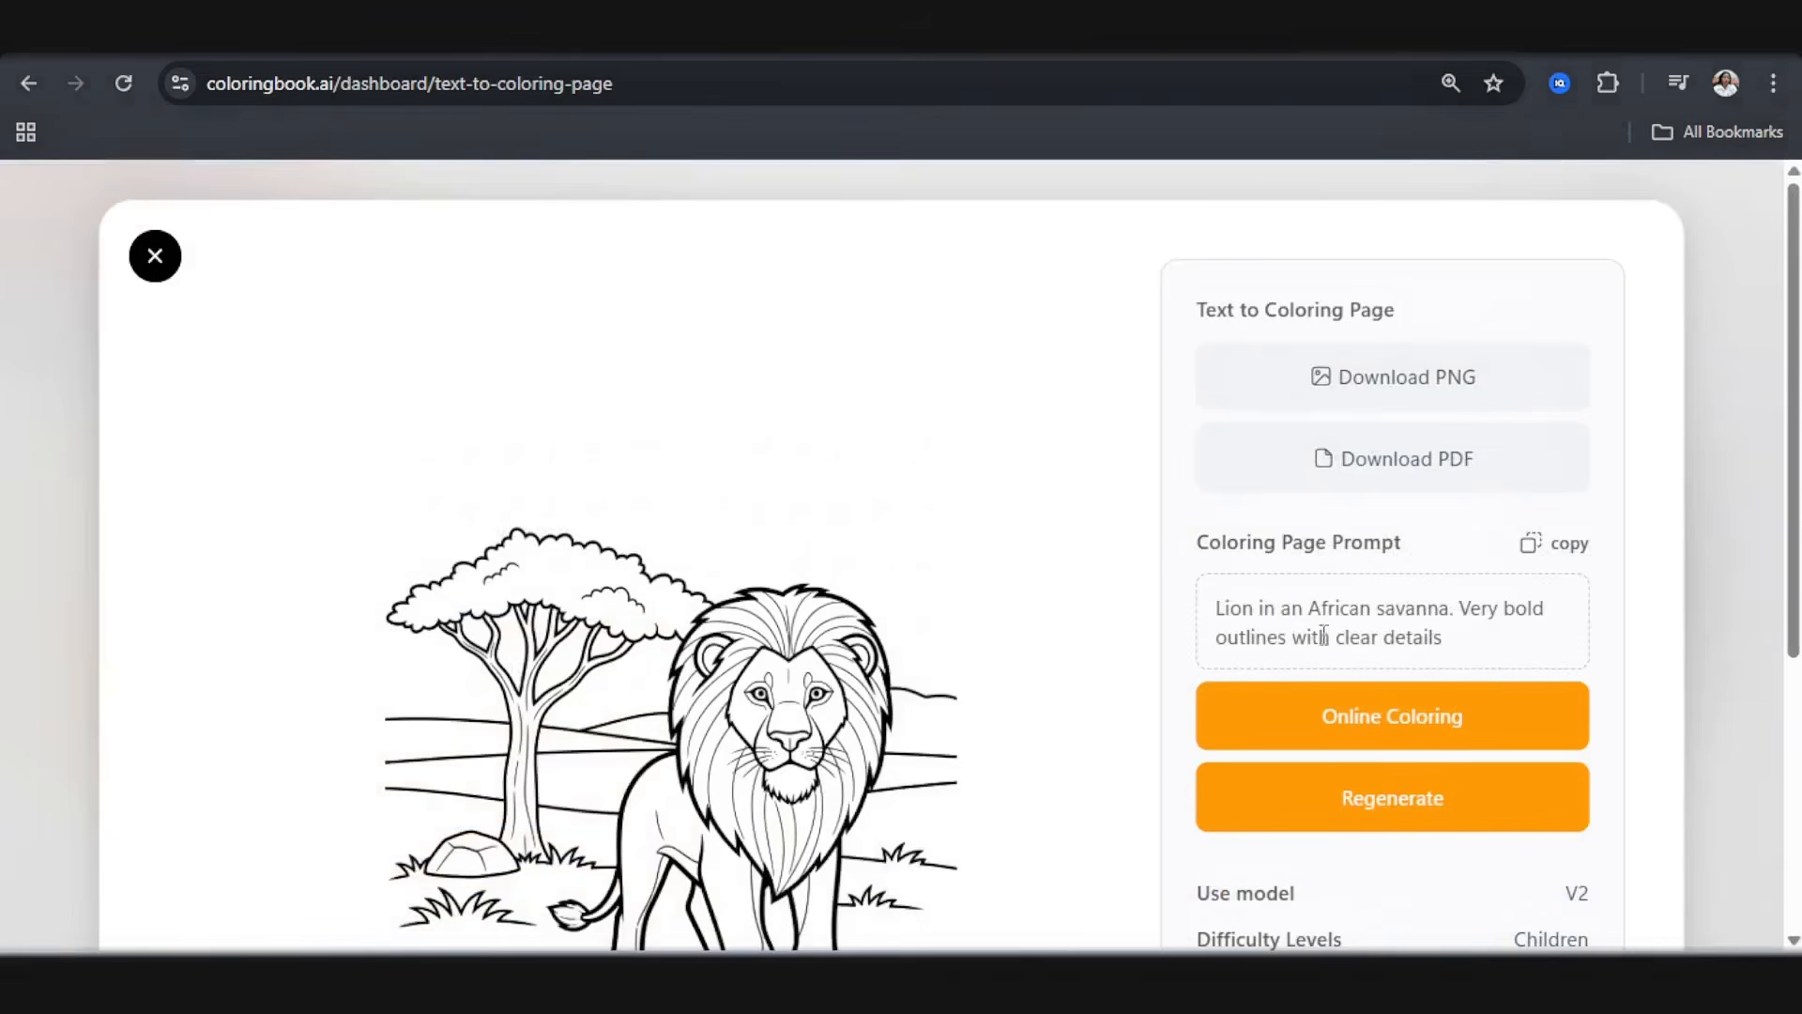
pyautogui.scroll(-3, 755, 587)
pyautogui.scroll(3, 216, 347)
pyautogui.click(155, 255)
# Step: Open the framed lion page with the large acacia tree and download it as a PNG
pyautogui.click(1189, 668)
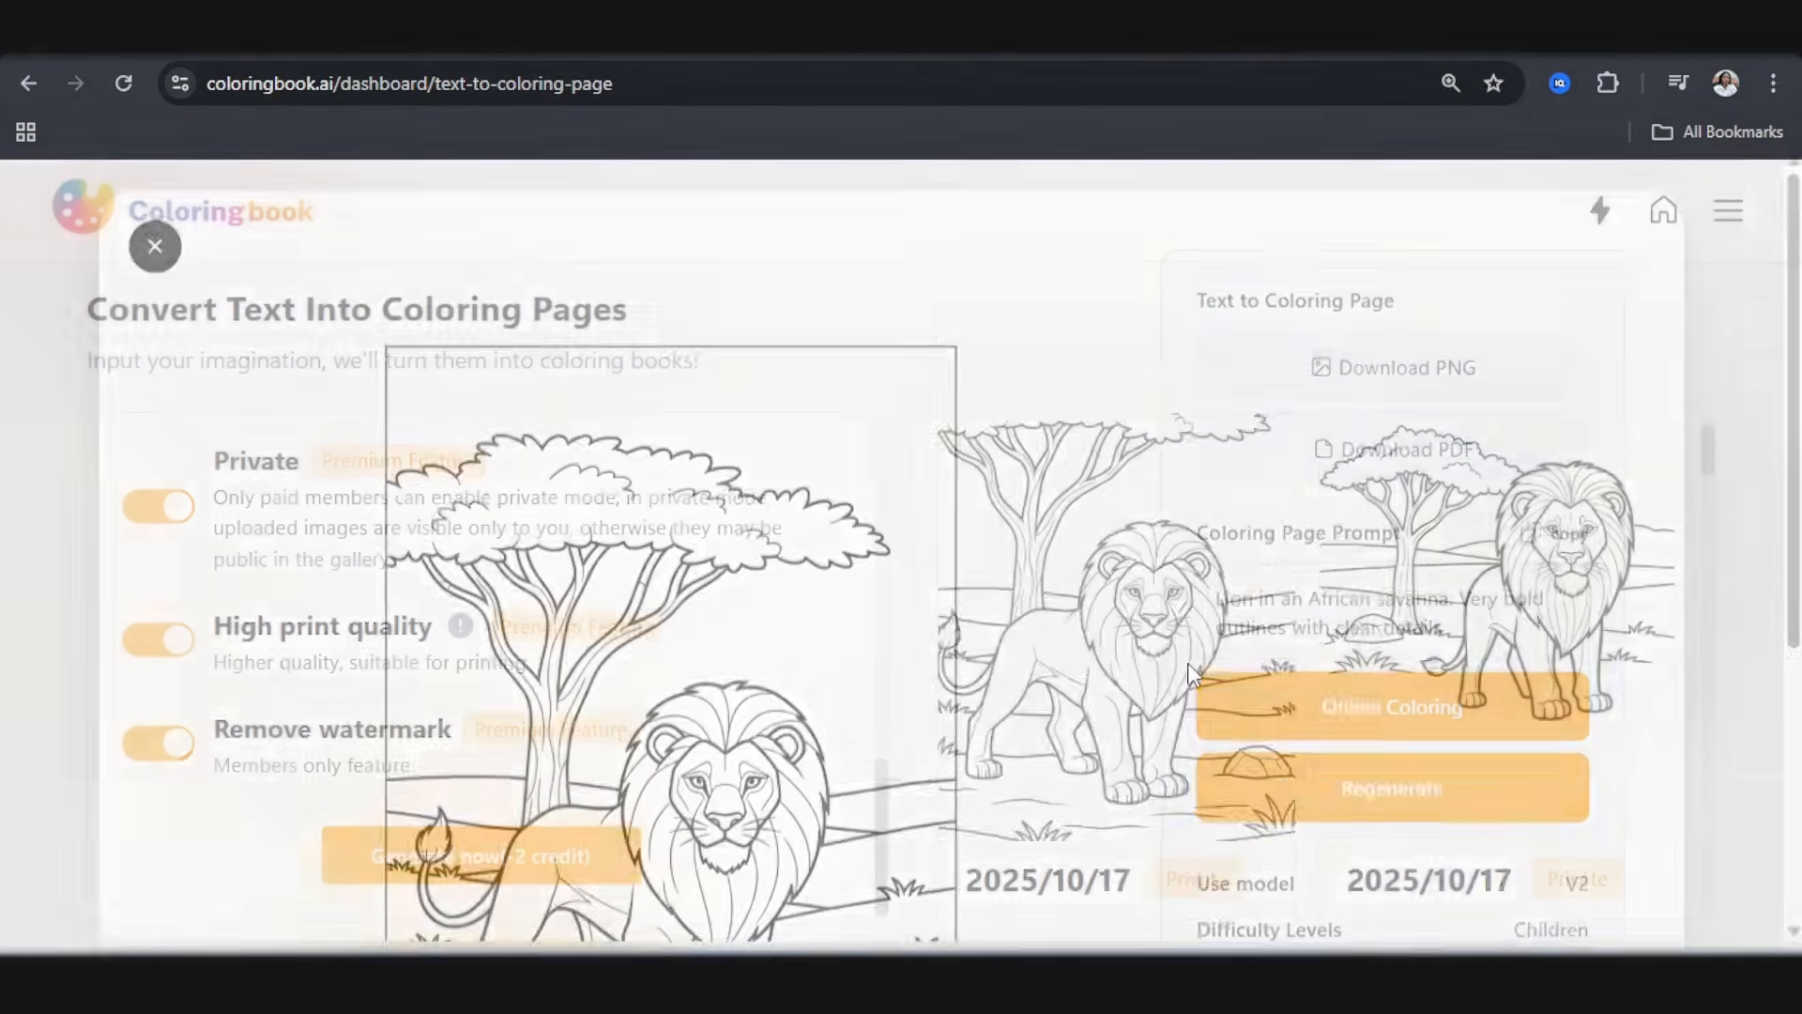
pyautogui.scroll(-3, 699, 747)
pyautogui.scroll(2, 1251, 623)
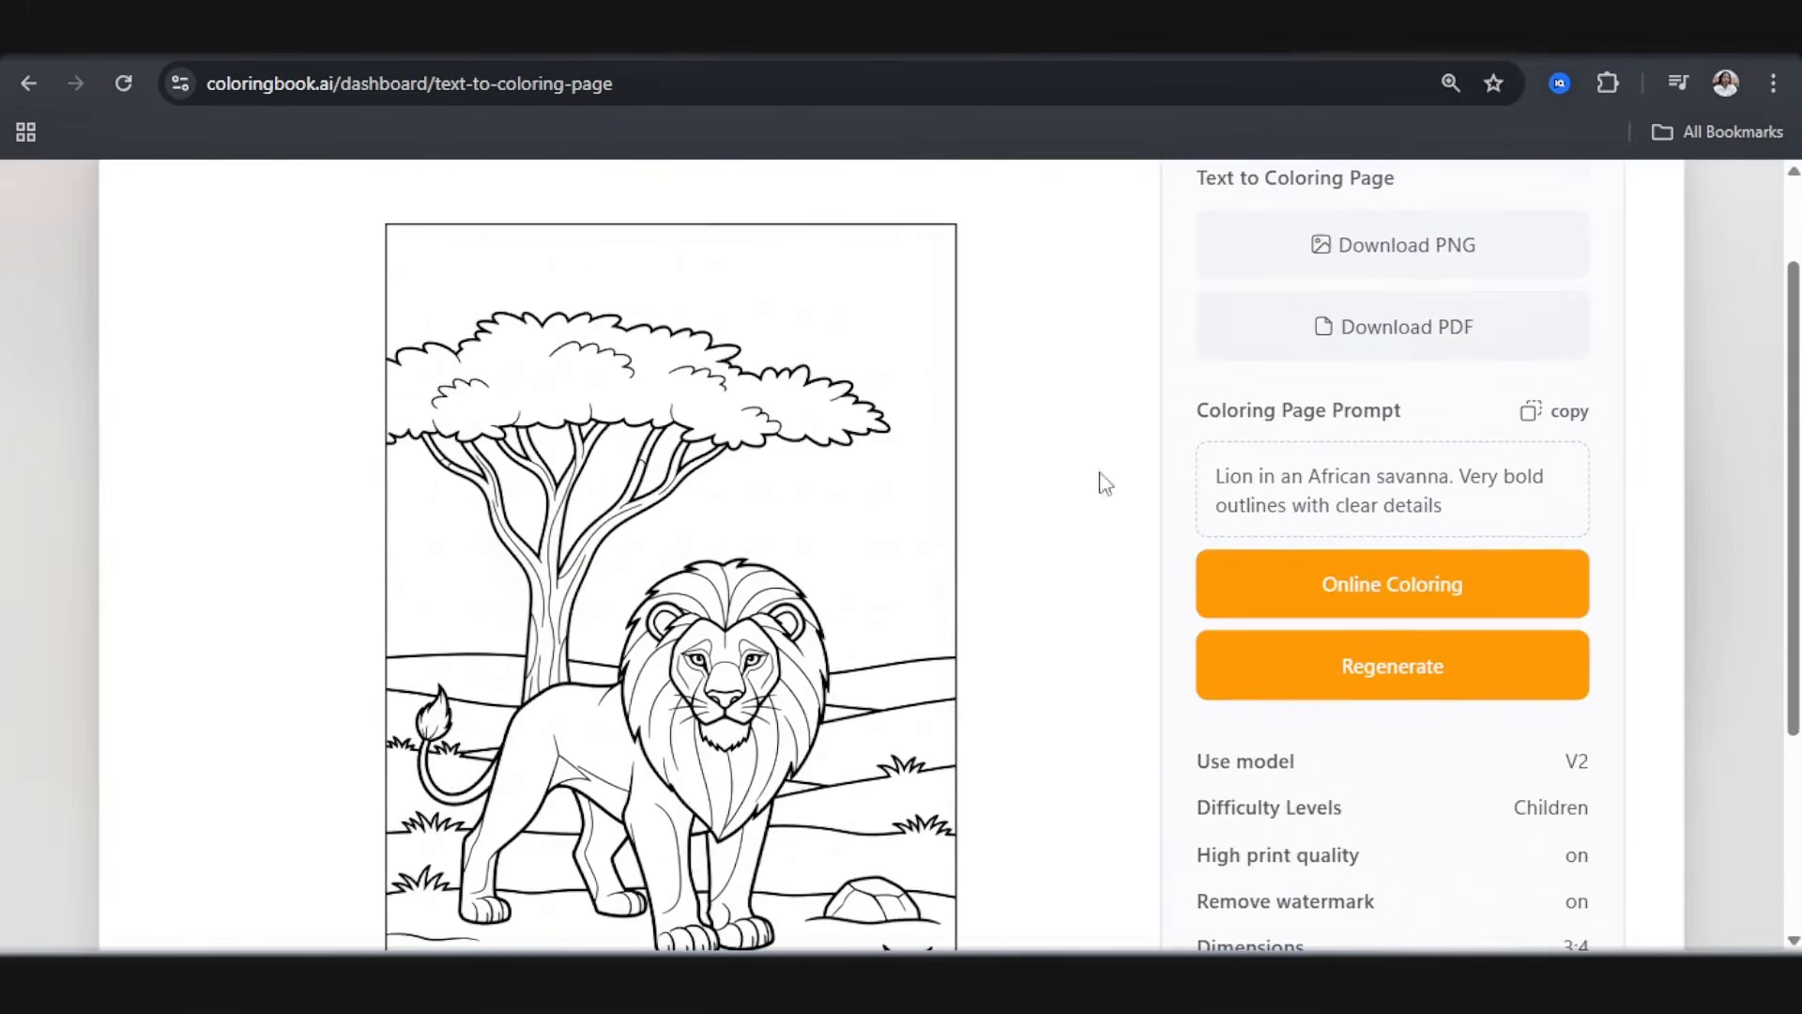
pyautogui.click(1408, 279)
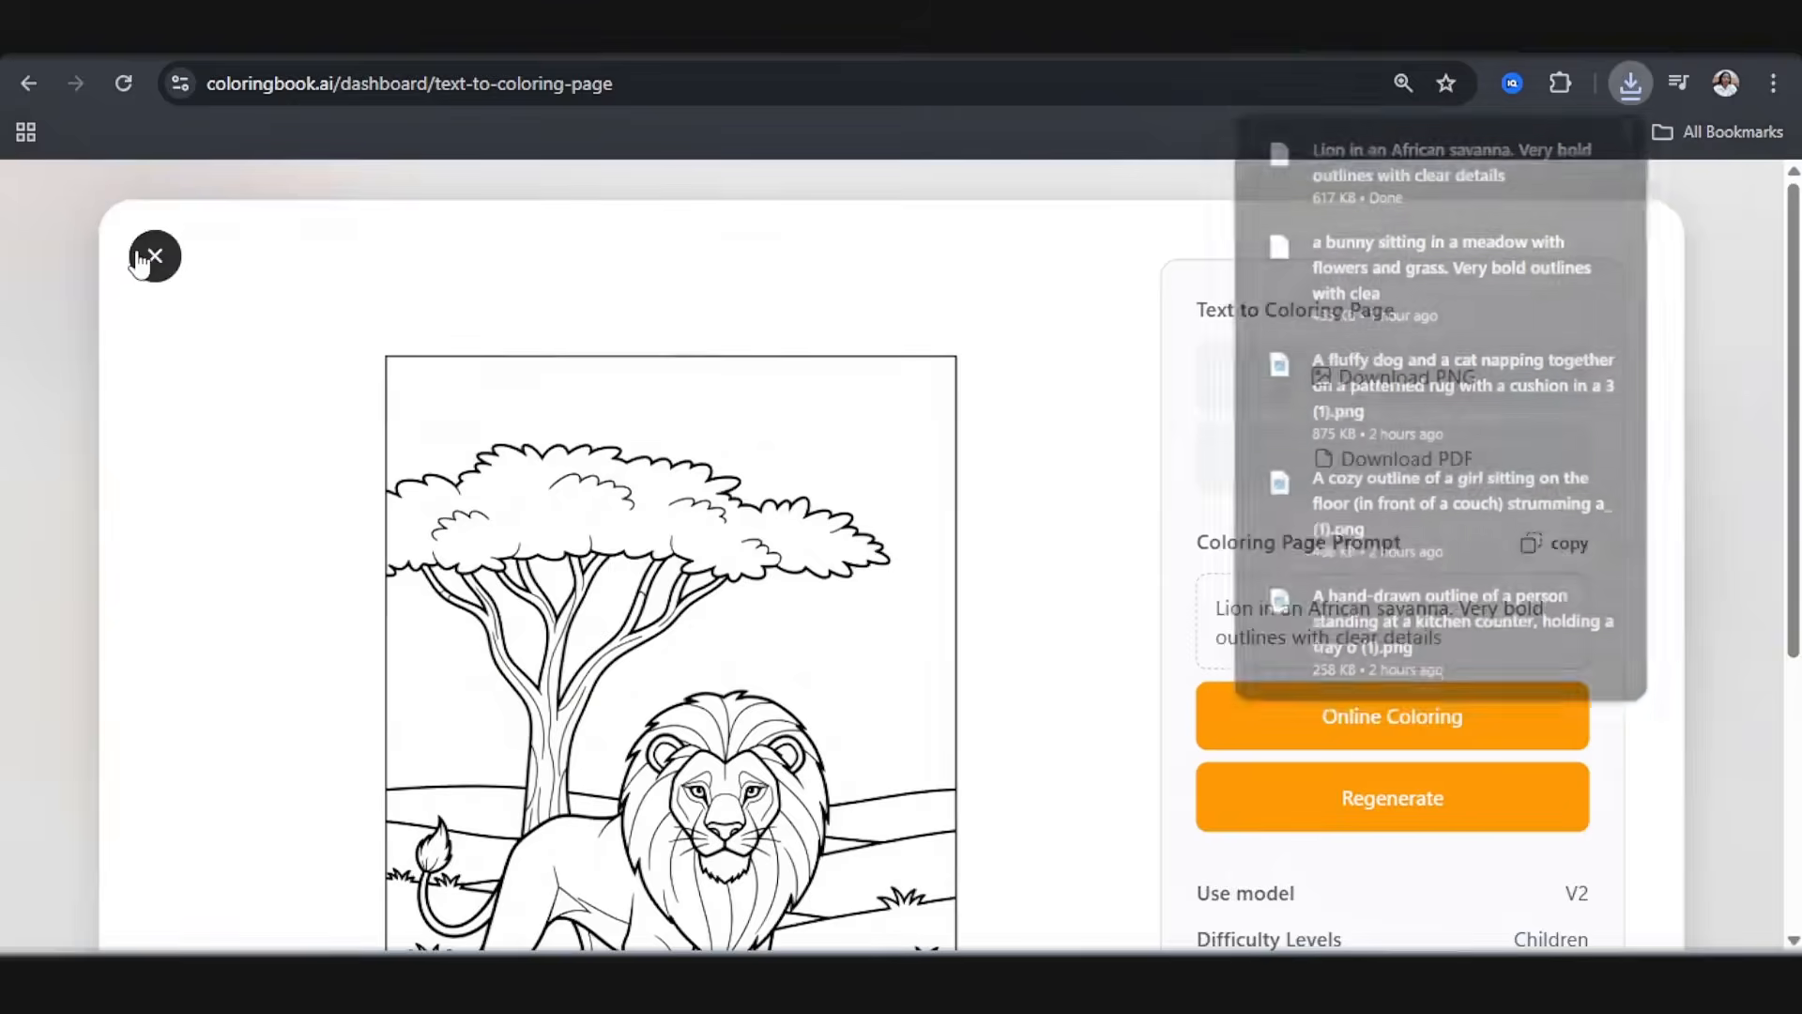
pyautogui.click(153, 258)
# Step: Copy "elephant spraying water with its trunk near a river in Africa" from the Elephant prompt in ChatGPT
pyautogui.scroll(8, 410, 462)
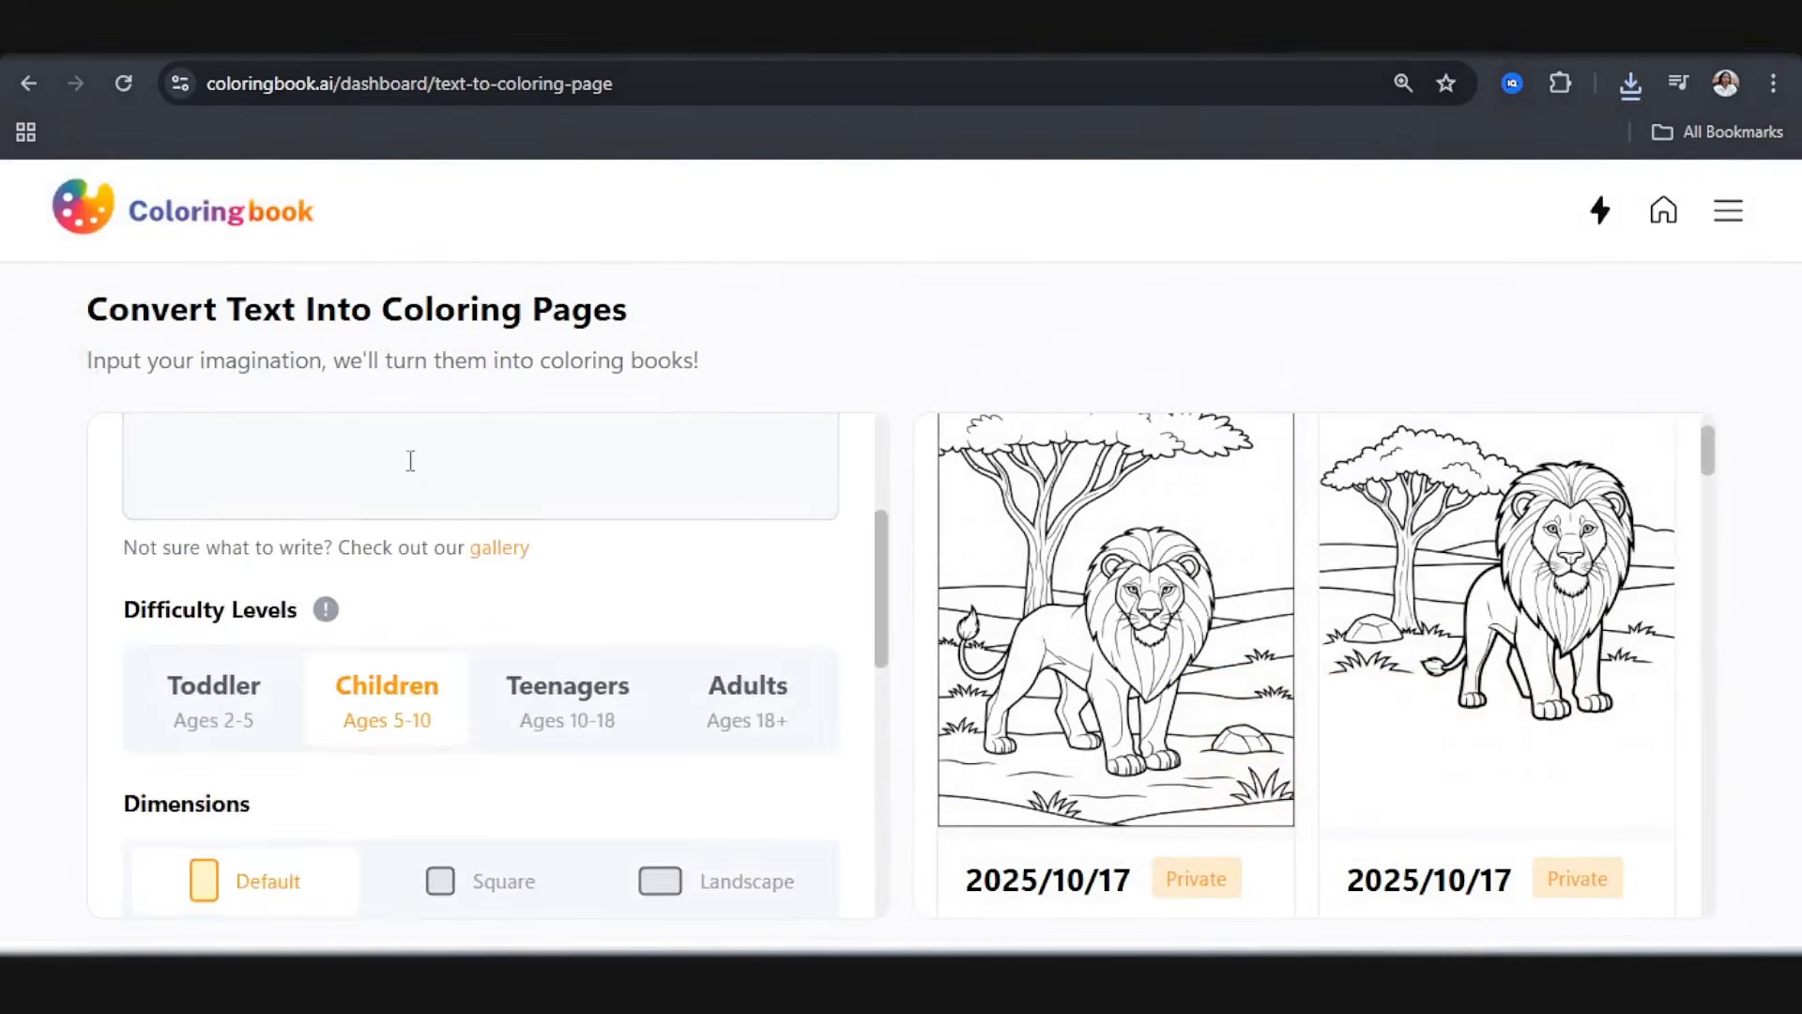
pyautogui.click(1158, 52)
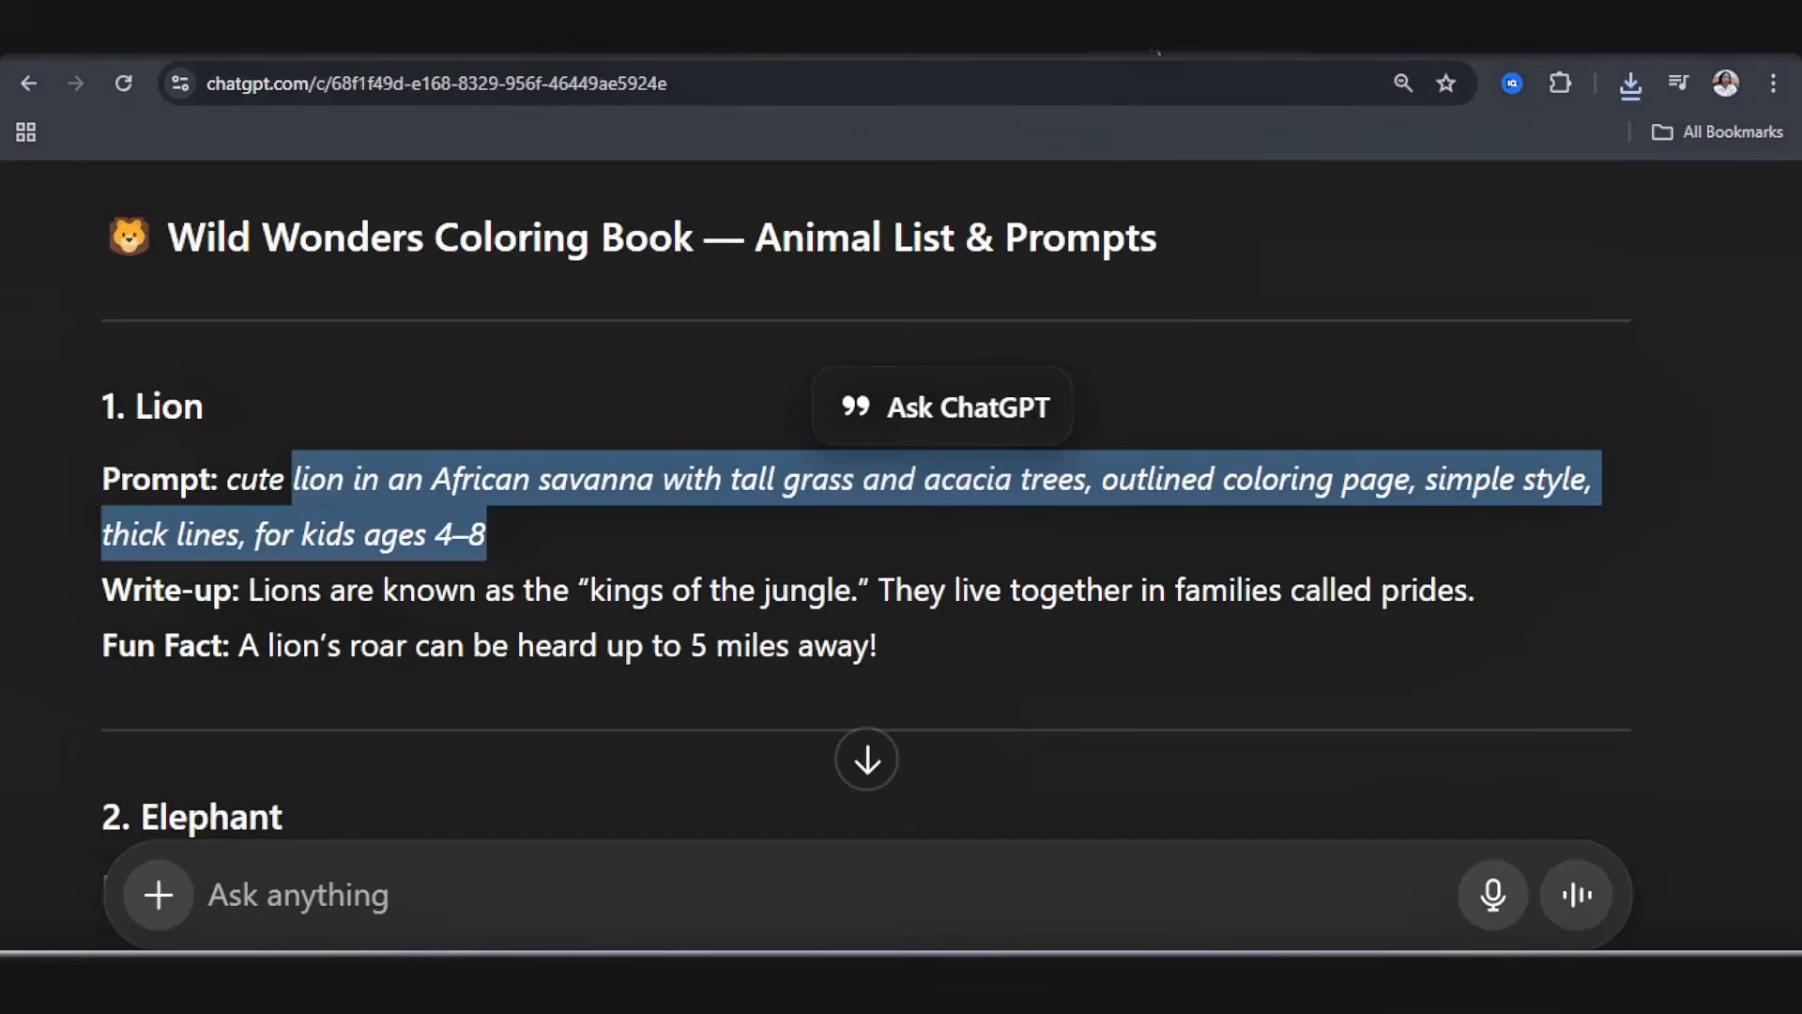
pyautogui.scroll(-4, 520, 418)
pyautogui.scroll(1, 310, 486)
pyautogui.moveTo(320, 490); pyautogui.dragTo(414, 533)
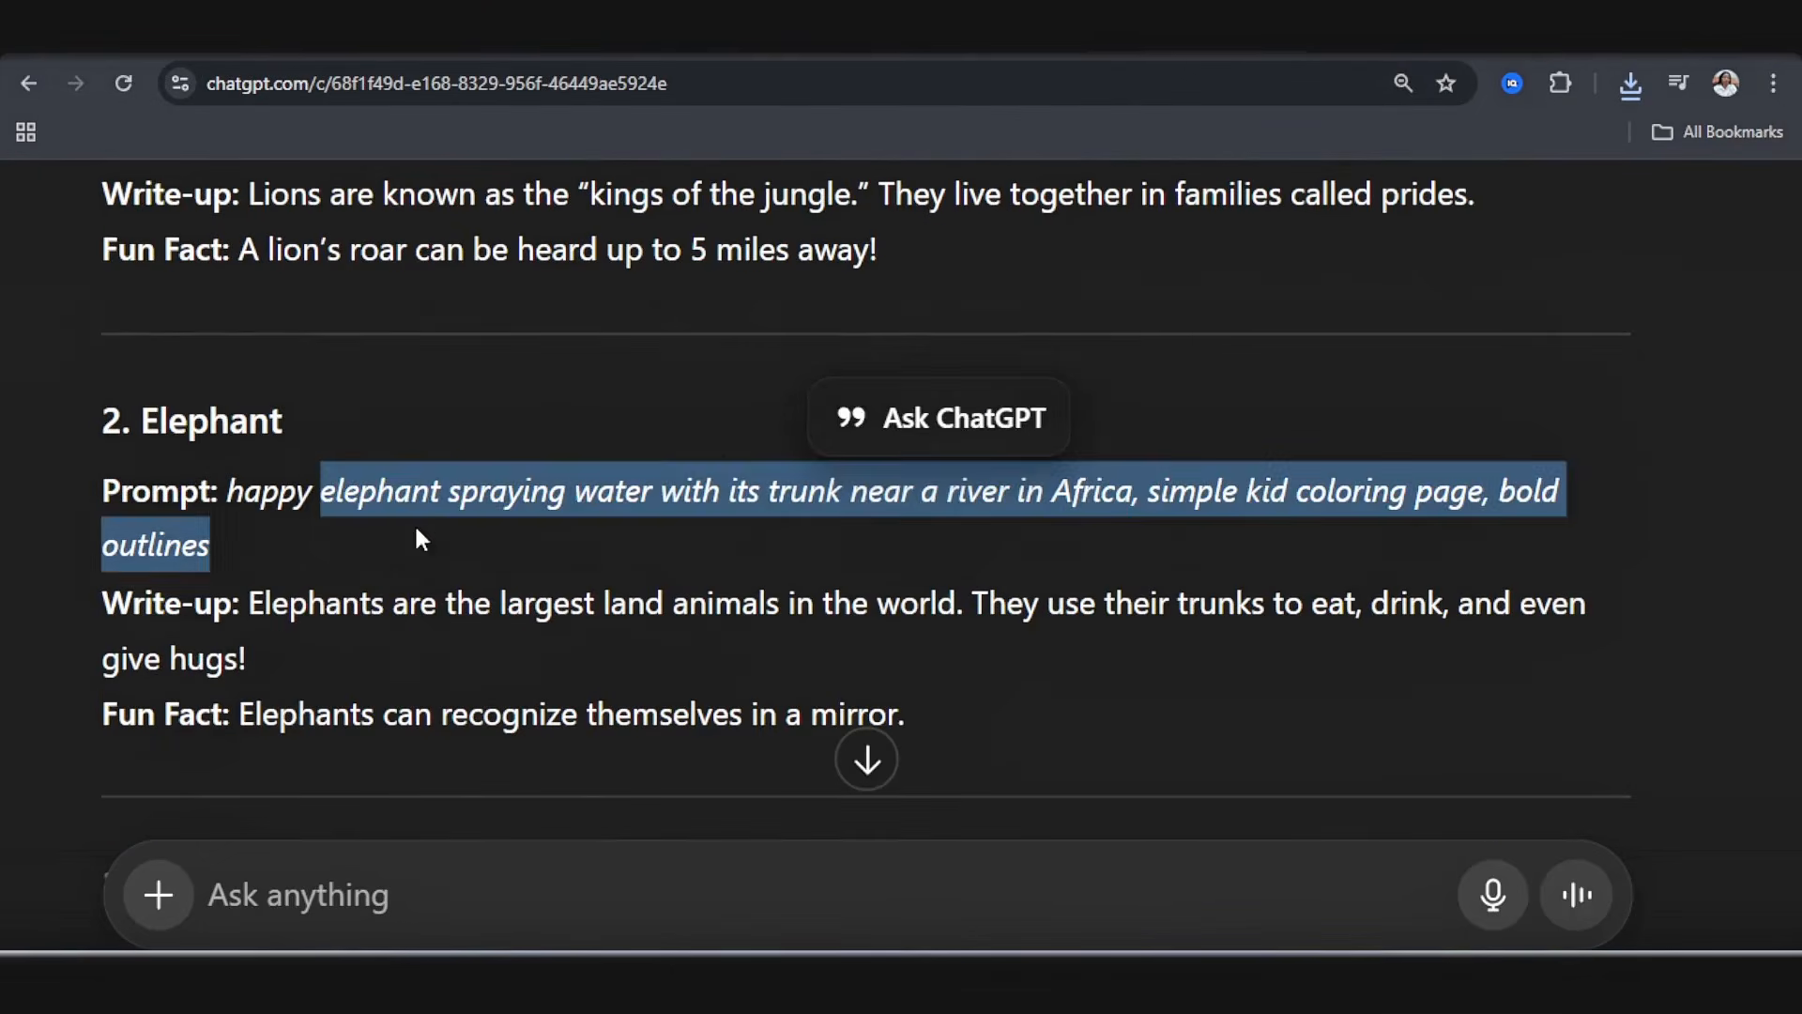
pyautogui.click(403, 518)
pyautogui.moveTo(322, 495); pyautogui.dragTo(1131, 507)
pyautogui.hotkey('ctrl', 'c')
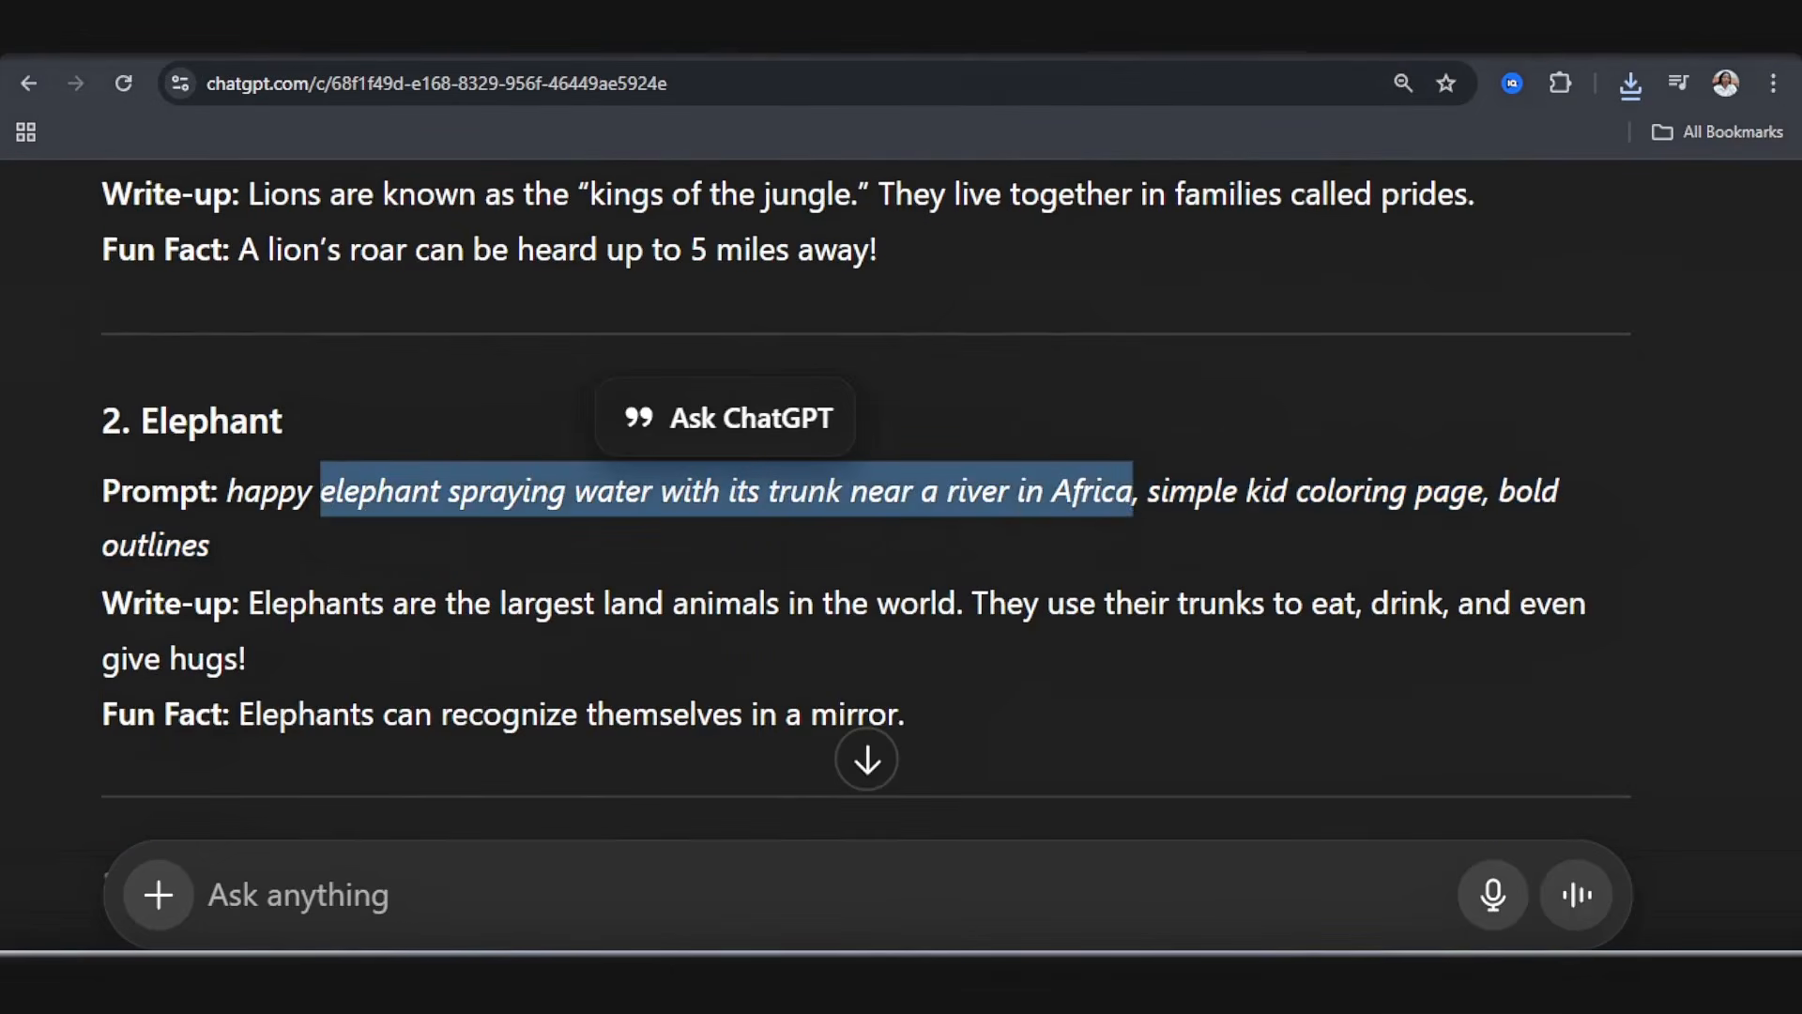
# Step: On coloringbook.ai, replace the lion prompt with "An Elephant spraying water with its trunk near a river. Very bold outlines with clear details"
pyautogui.click(845, 36)
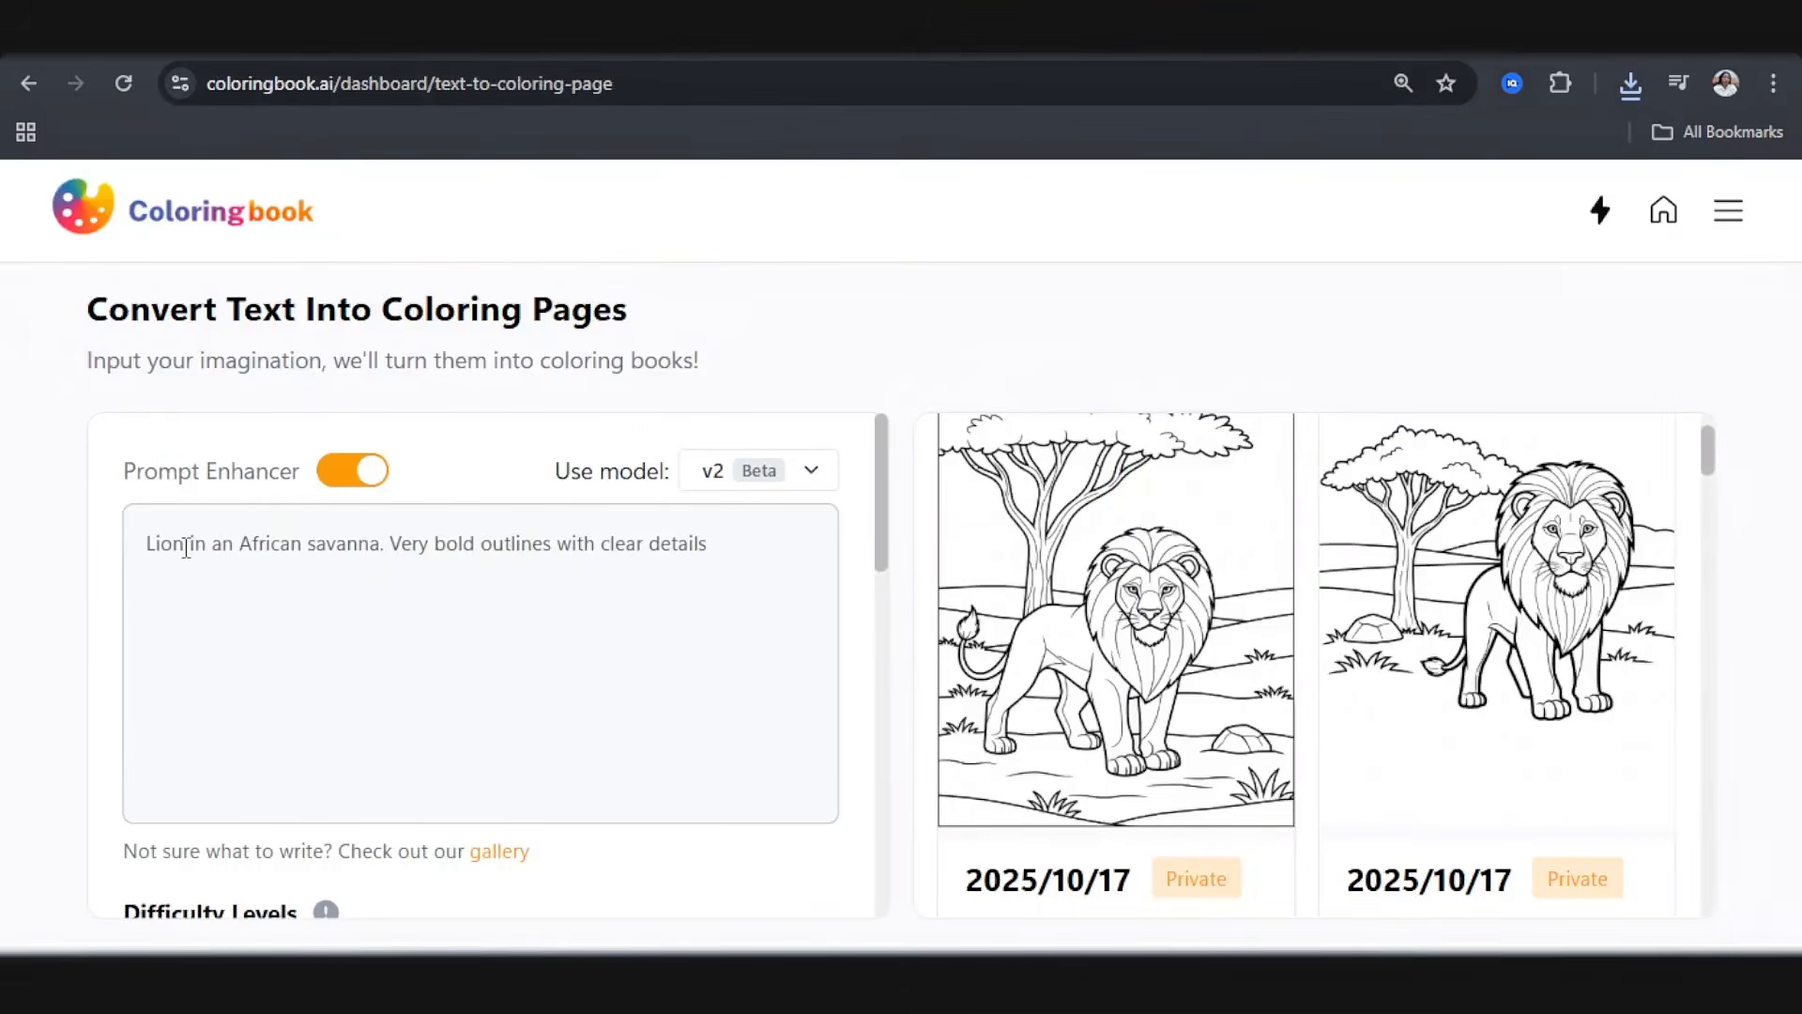
pyautogui.moveTo(144, 545); pyautogui.dragTo(385, 559)
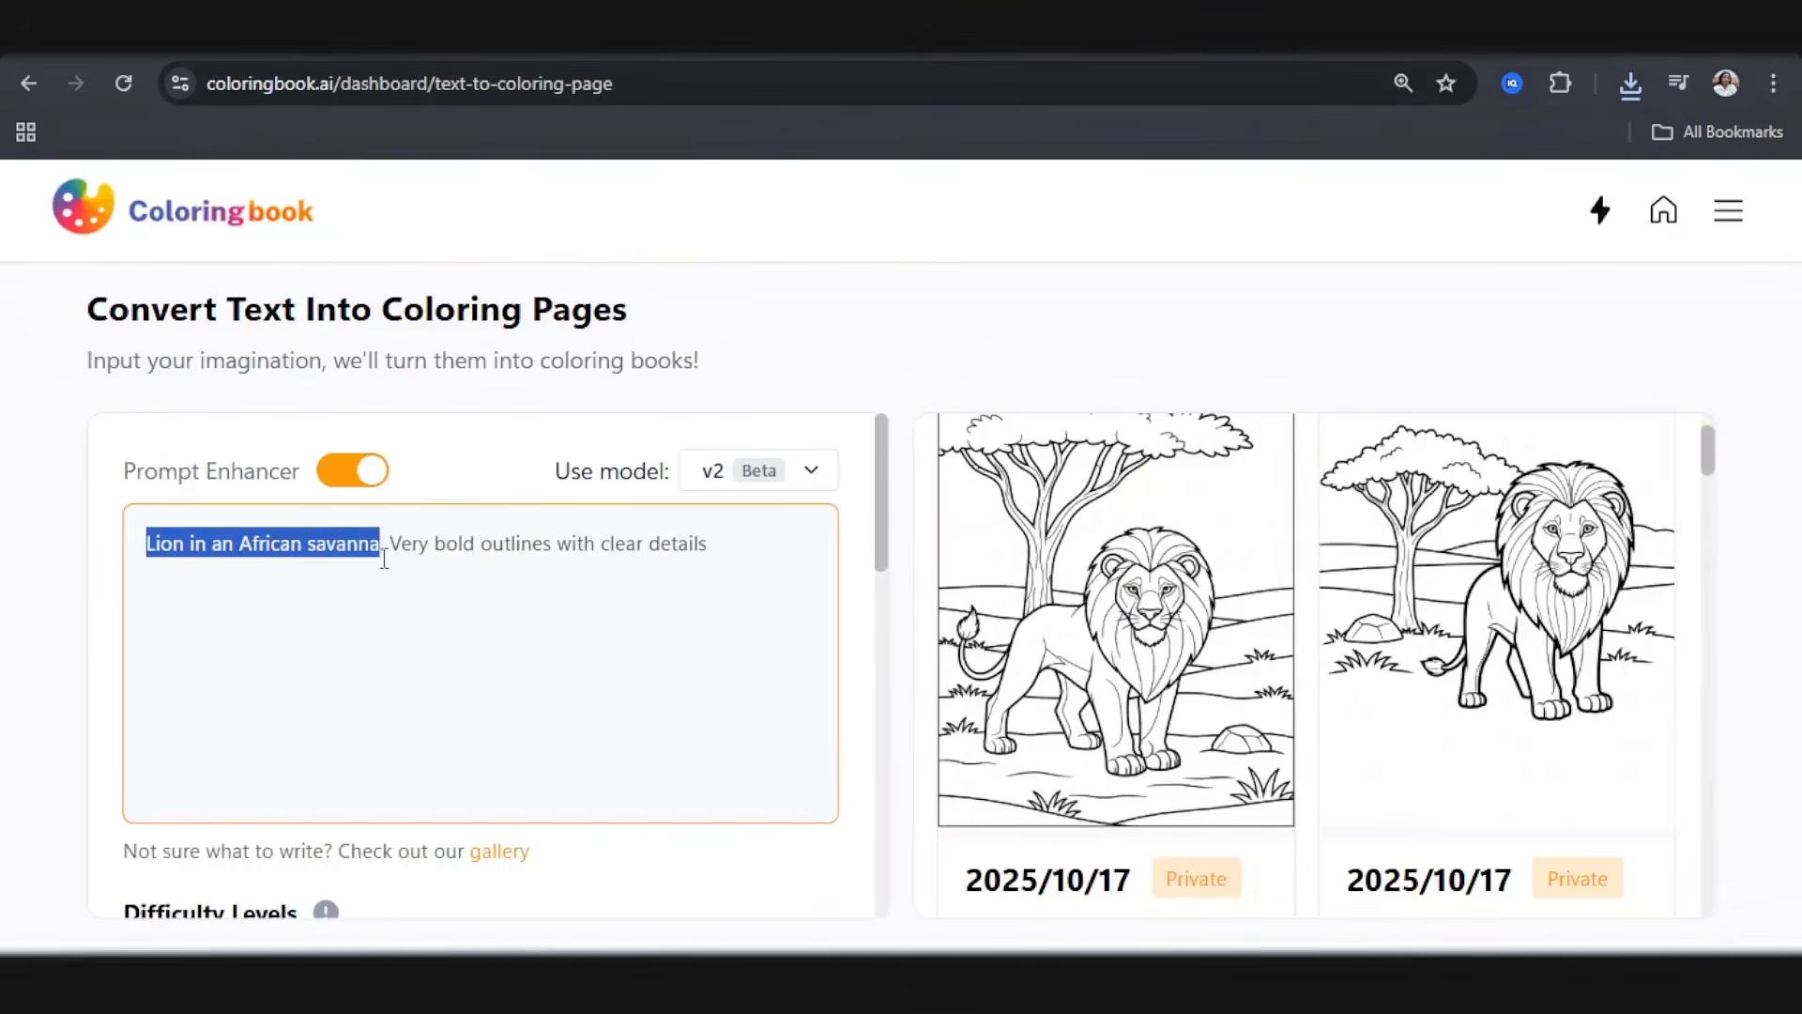
pyautogui.hotkey('ctrl', 'v')
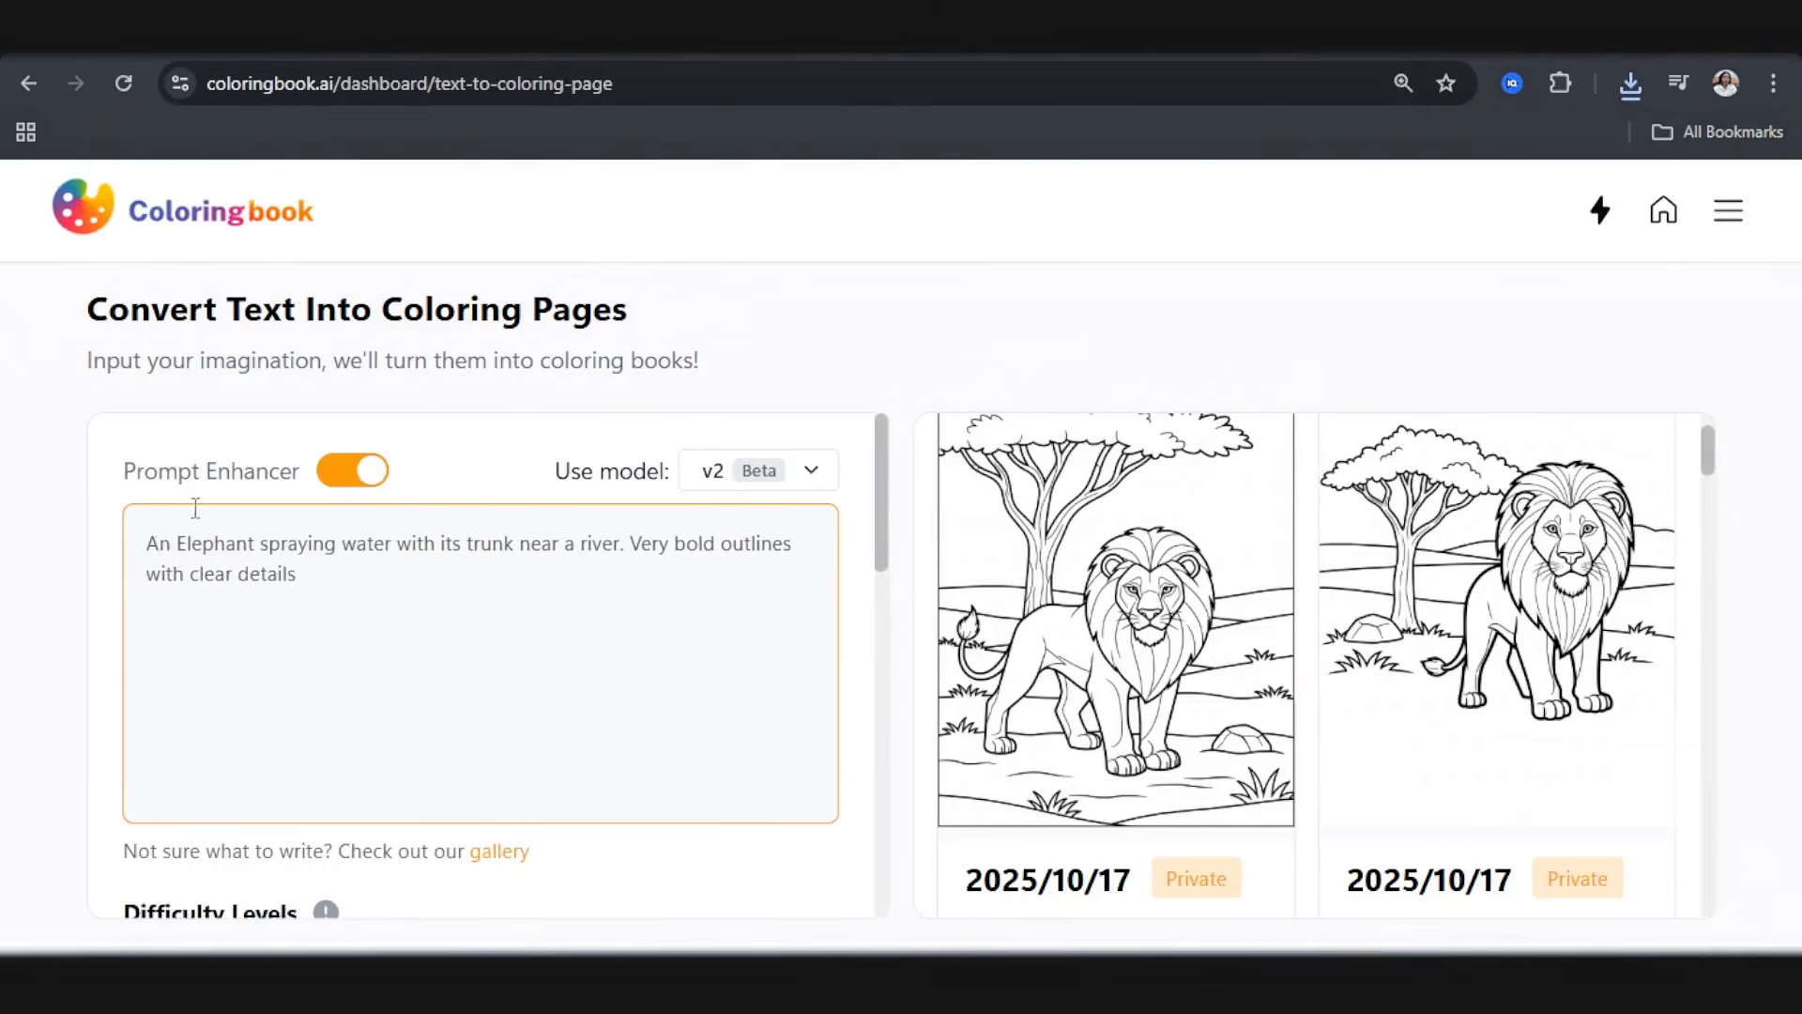
pyautogui.scroll(-5, 201, 551)
pyautogui.scroll(5, 201, 551)
# Step: Set the batch to 1 and generate the elephant coloring page
pyautogui.scroll(-5, 465, 651)
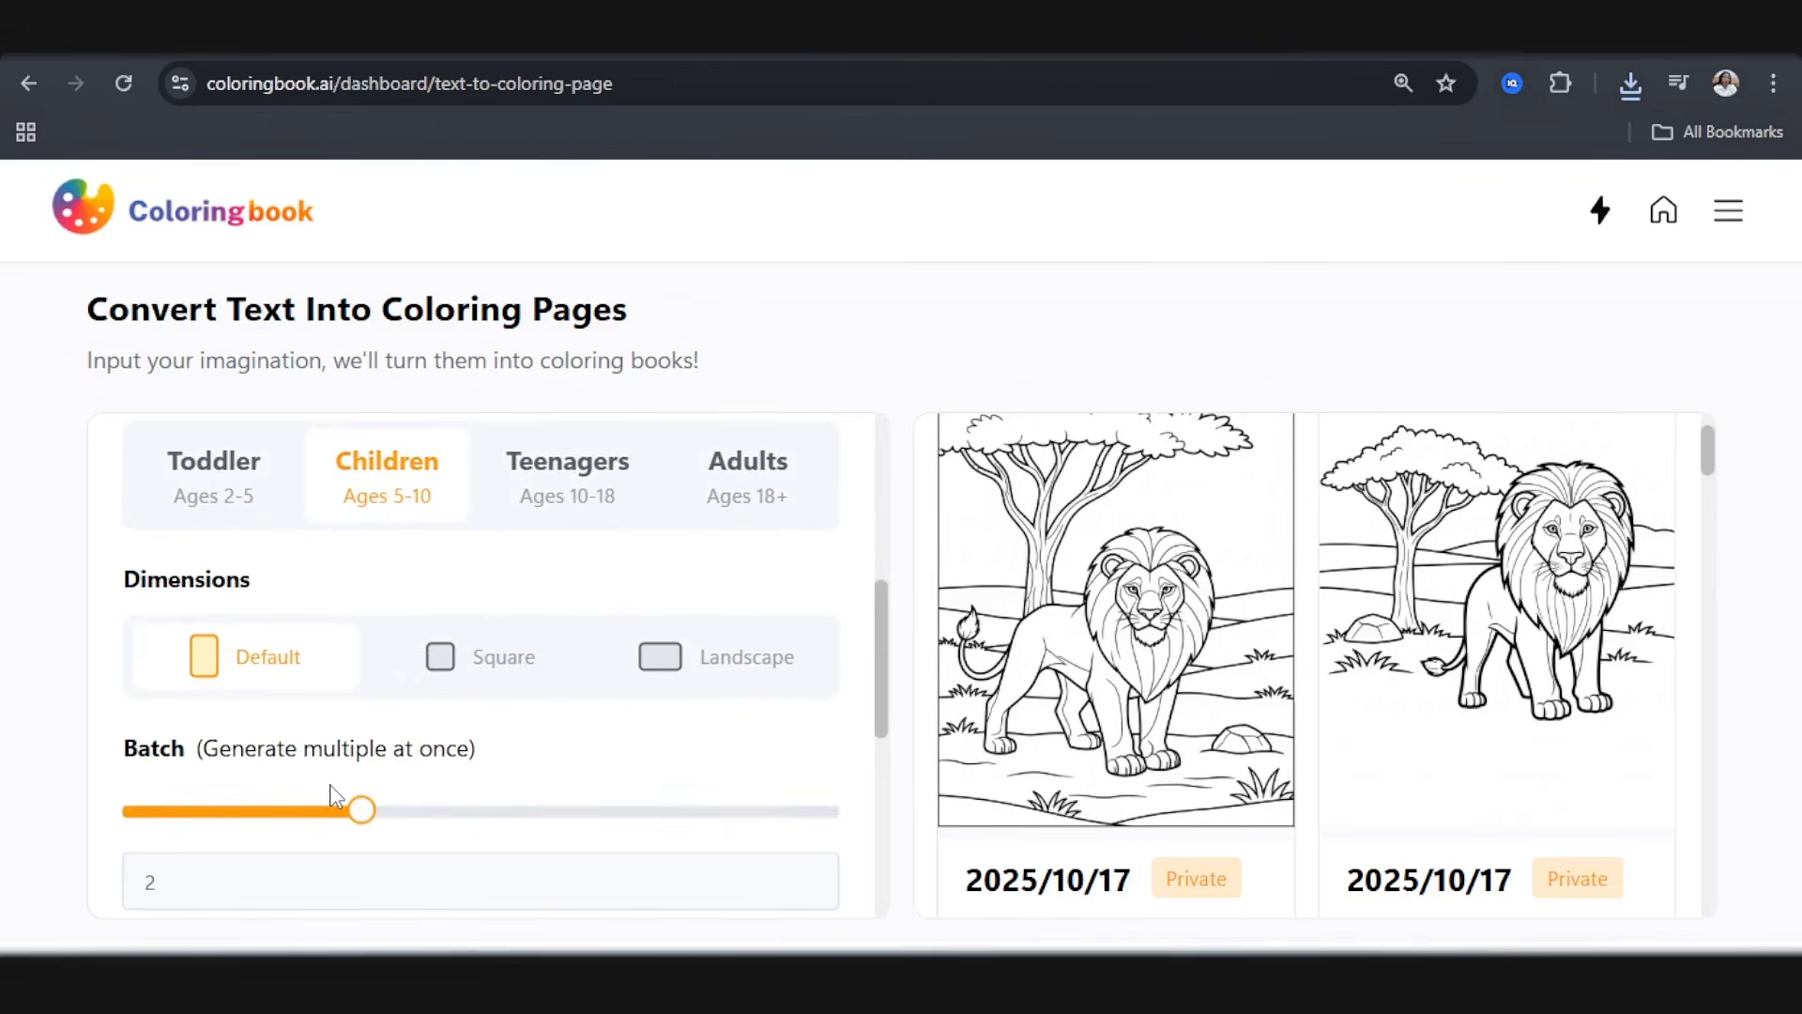
pyautogui.click(333, 813)
pyautogui.scroll(-6, 422, 751)
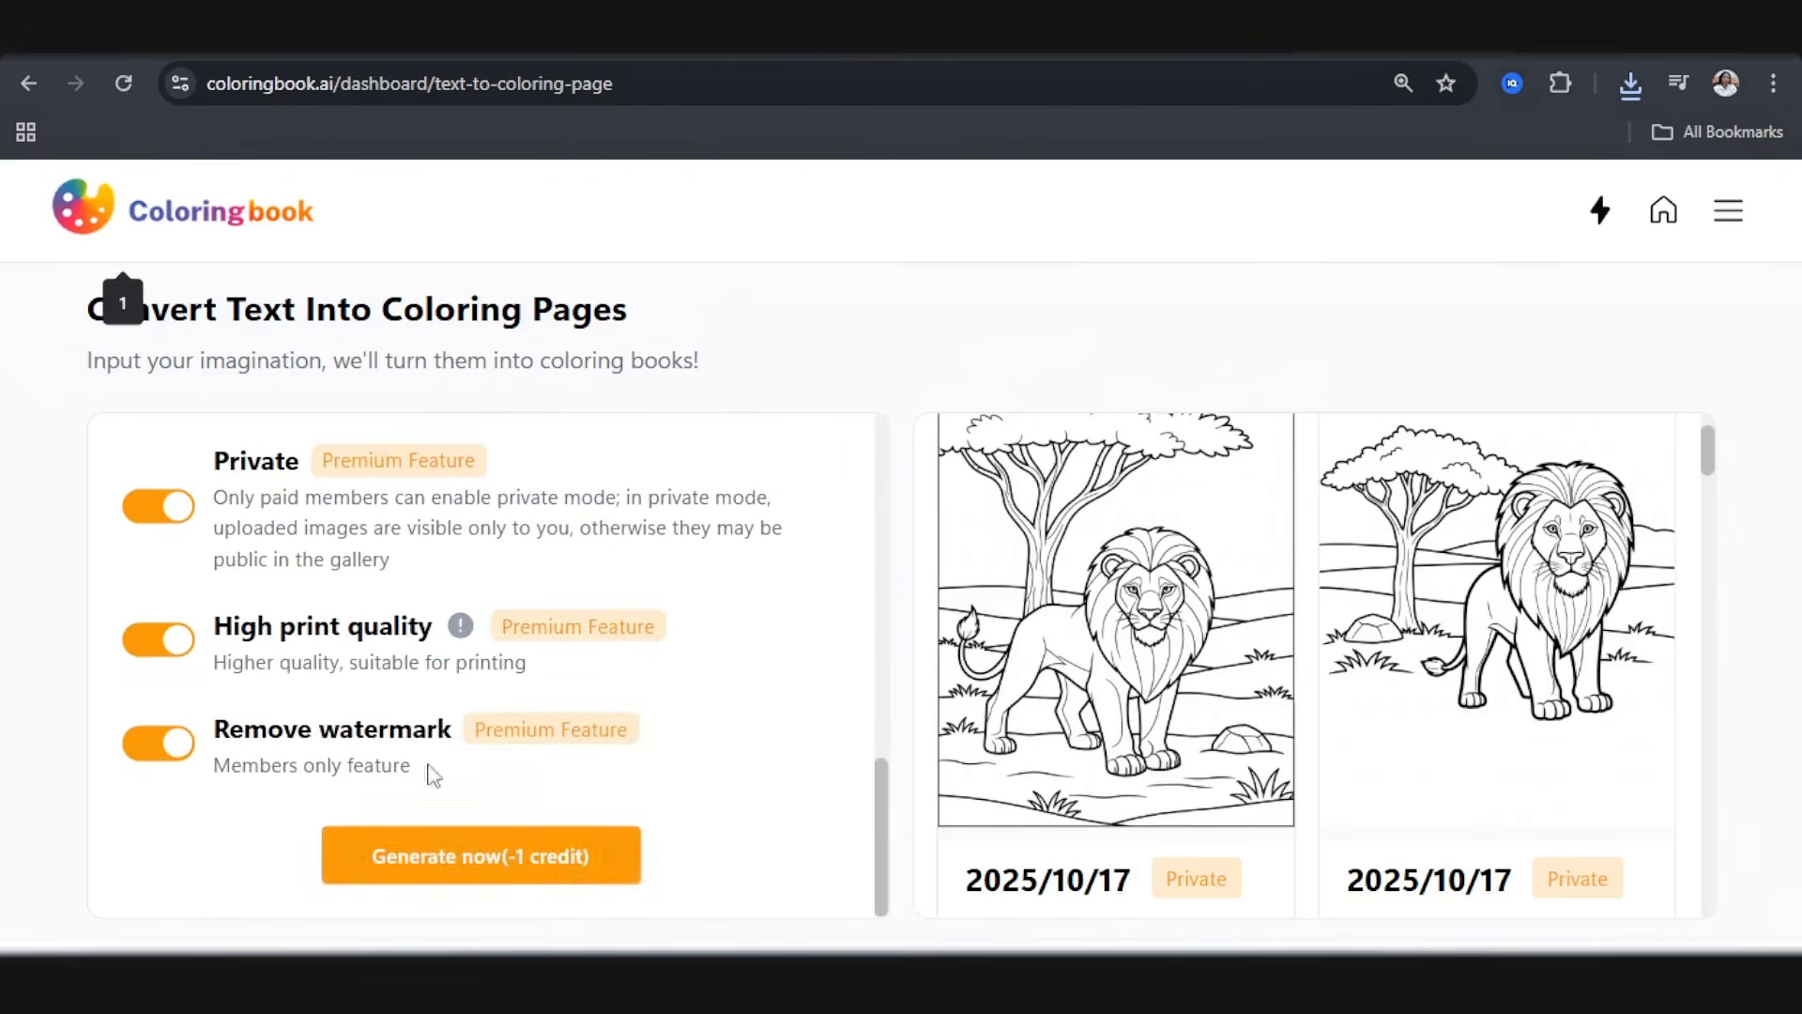
pyautogui.click(539, 857)
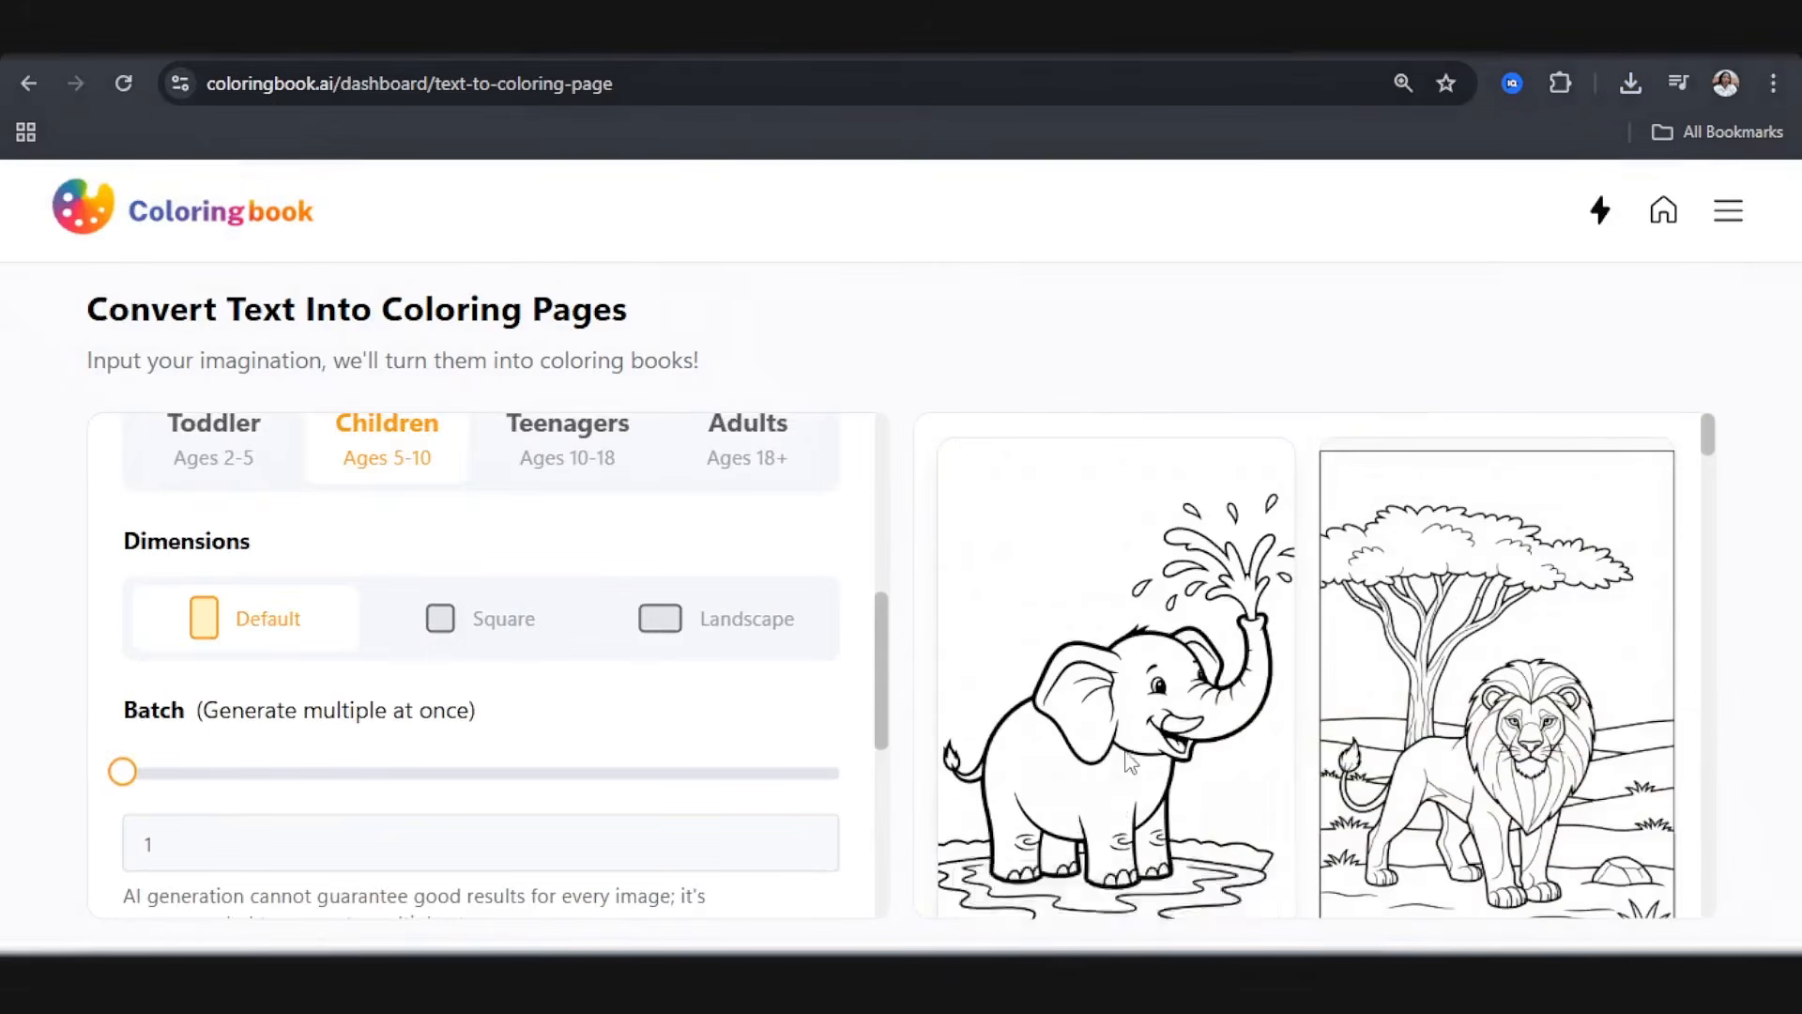
# Step: Open the generated elephant page, check the whole drawing, and download it as a PNG
pyautogui.click(1108, 657)
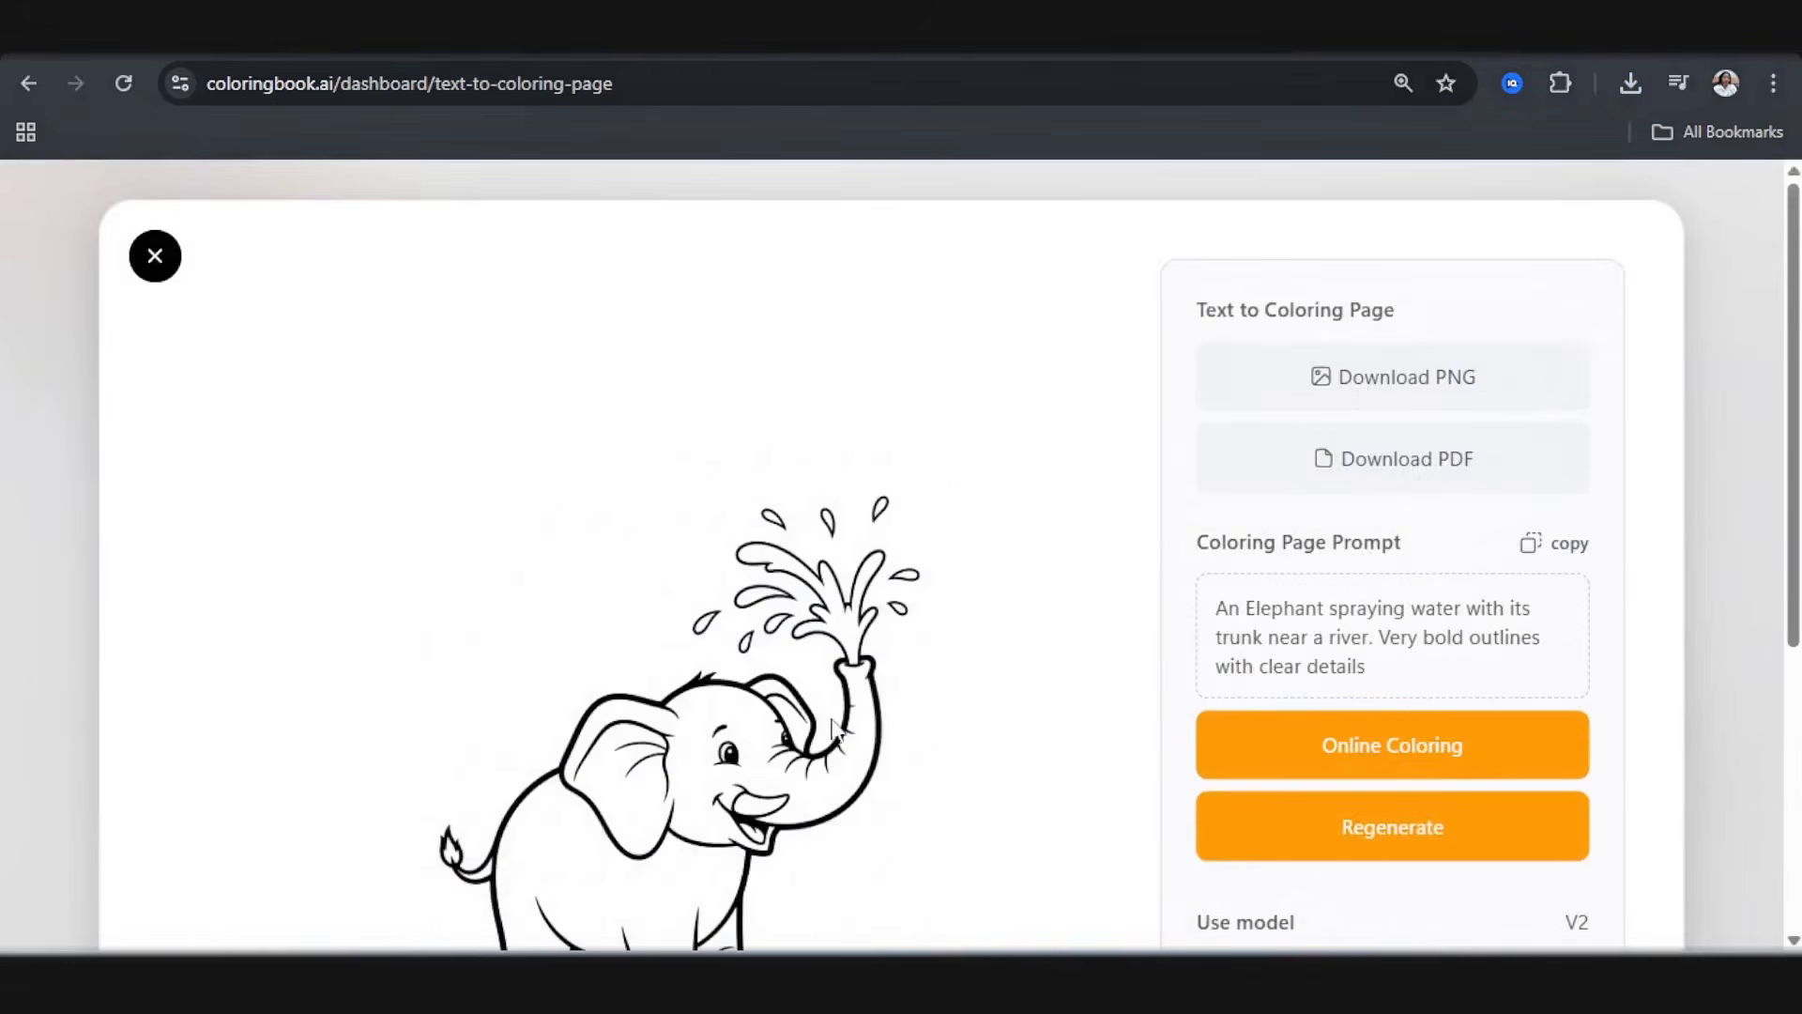
pyautogui.scroll(-1, 730, 710)
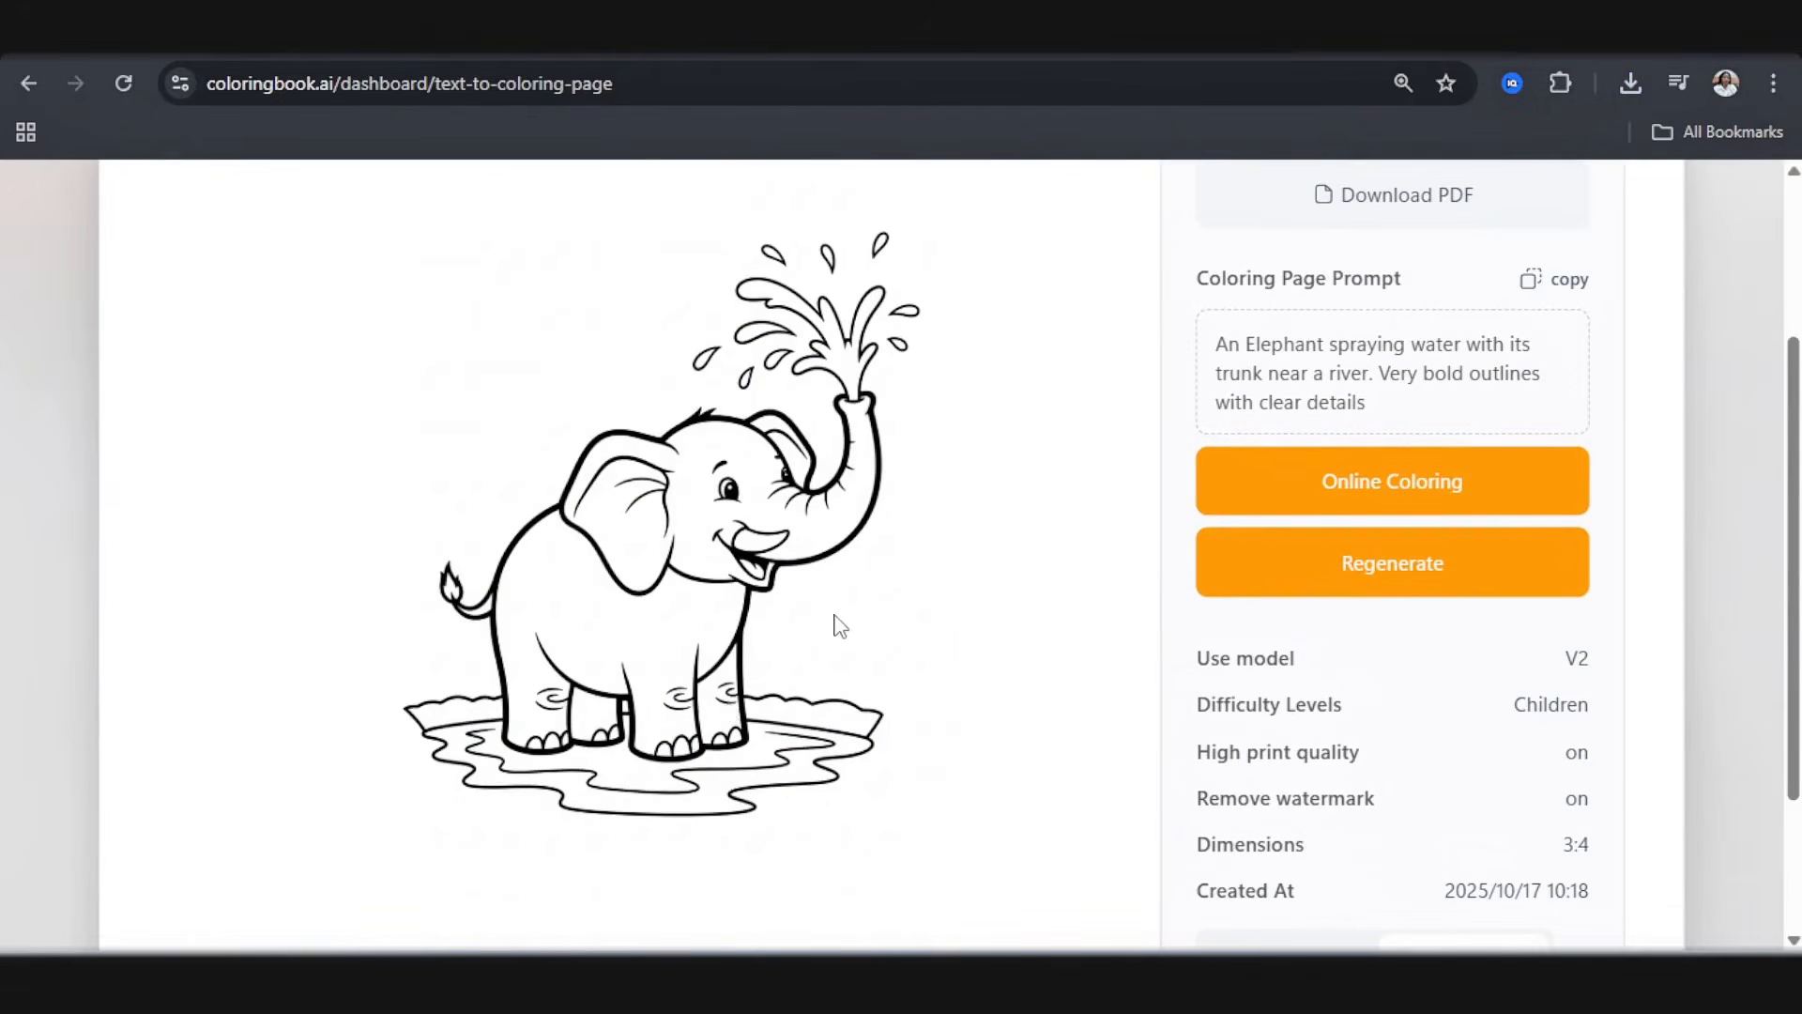
pyautogui.scroll(3, 1346, 509)
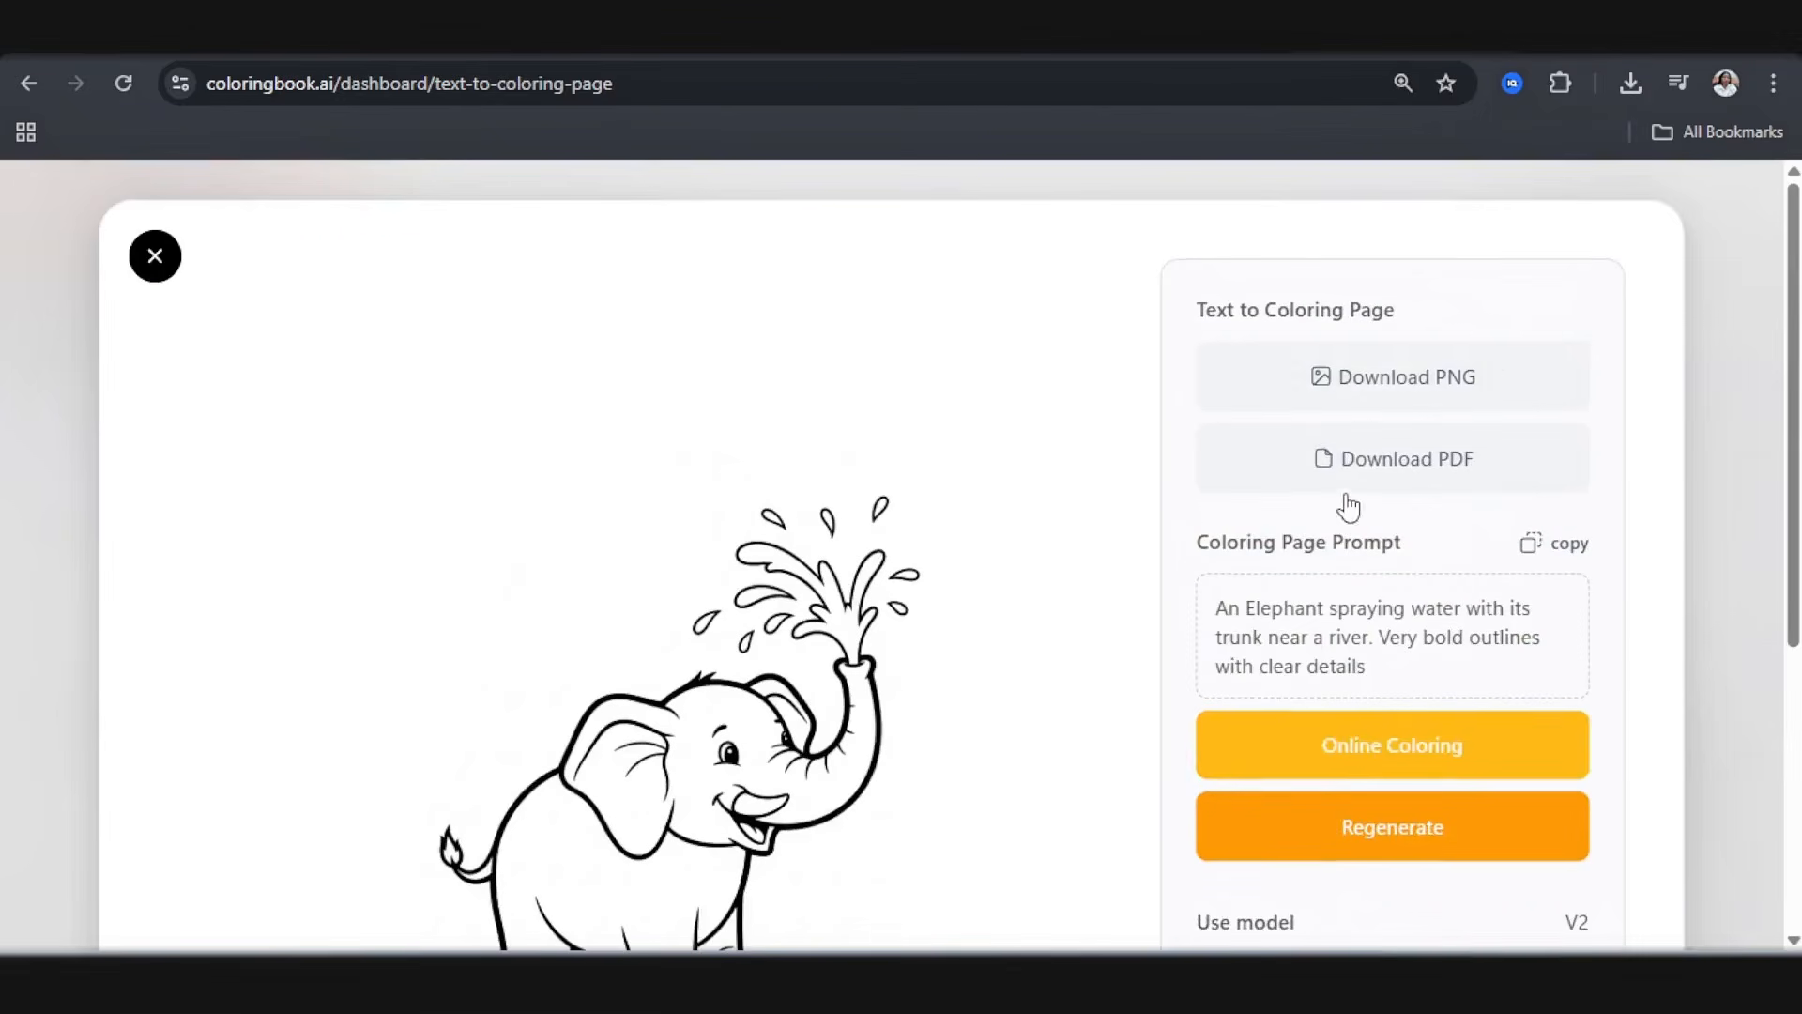
pyautogui.click(1358, 394)
pyautogui.click(155, 256)
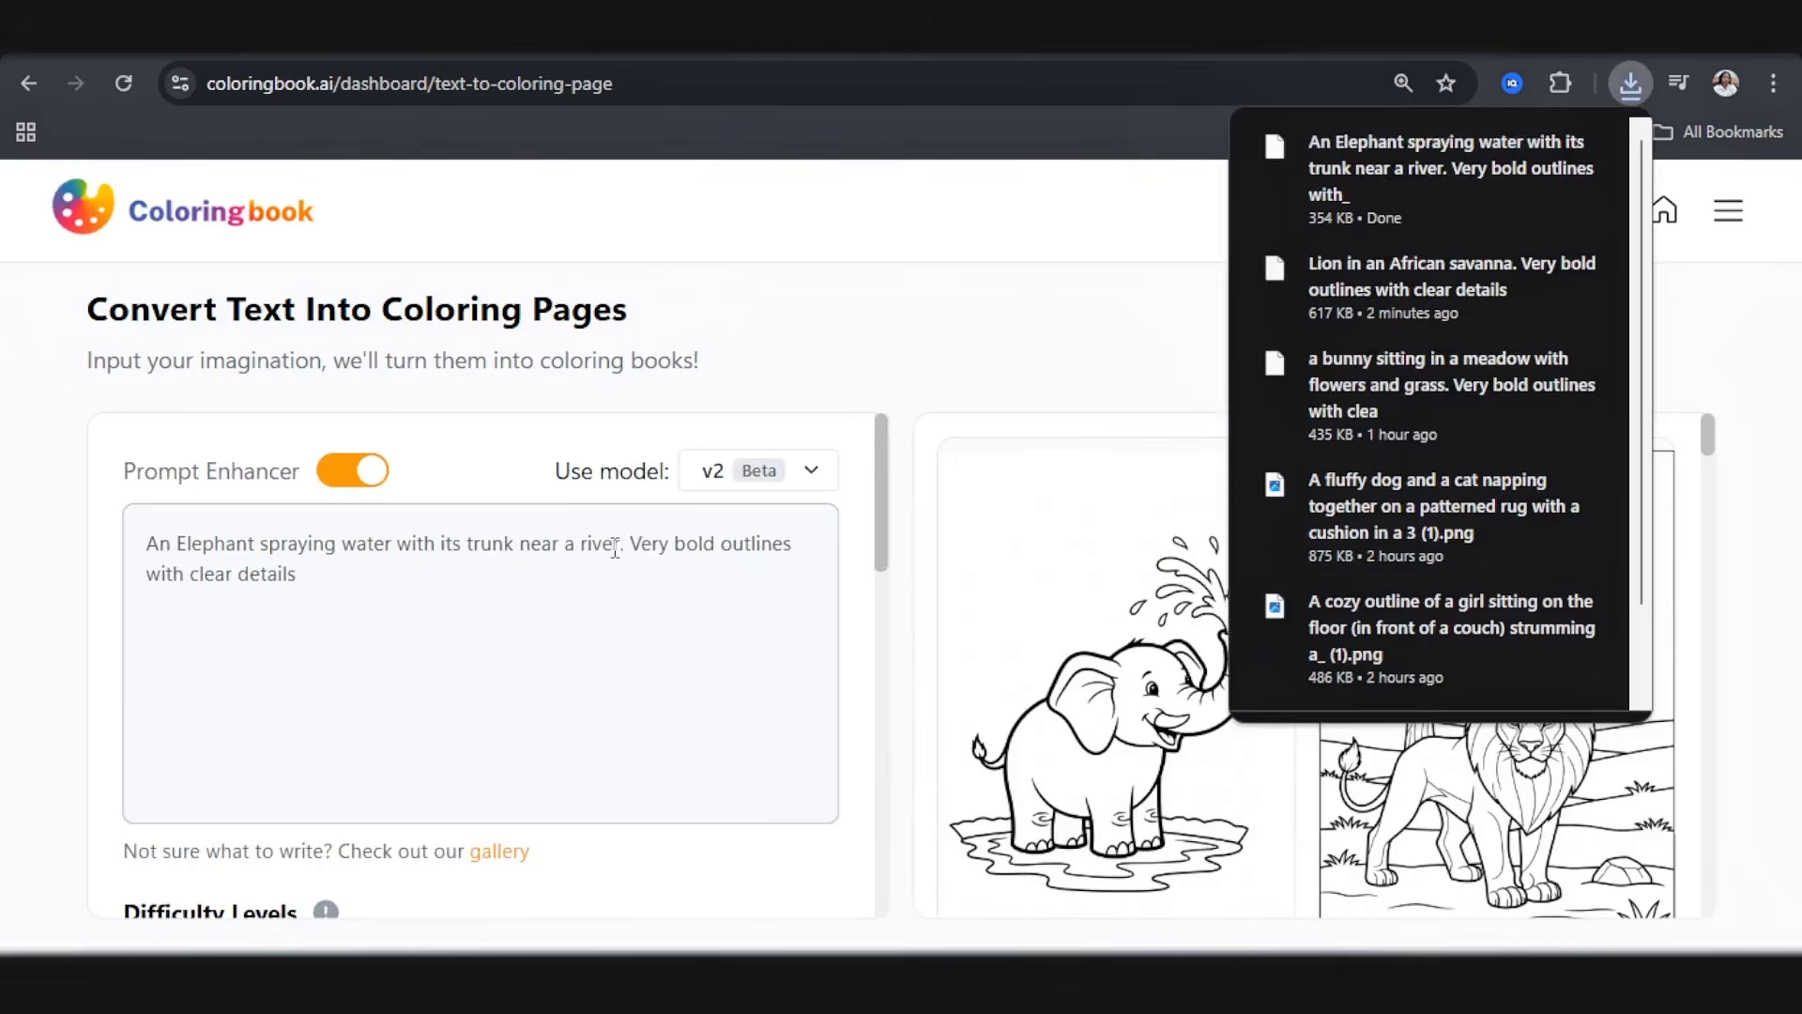
# Step: Switch to ChatGPT and copy "giraffe eating leaves from a tall tree in the savanna," from the Giraffe prompt
pyautogui.click(986, 30)
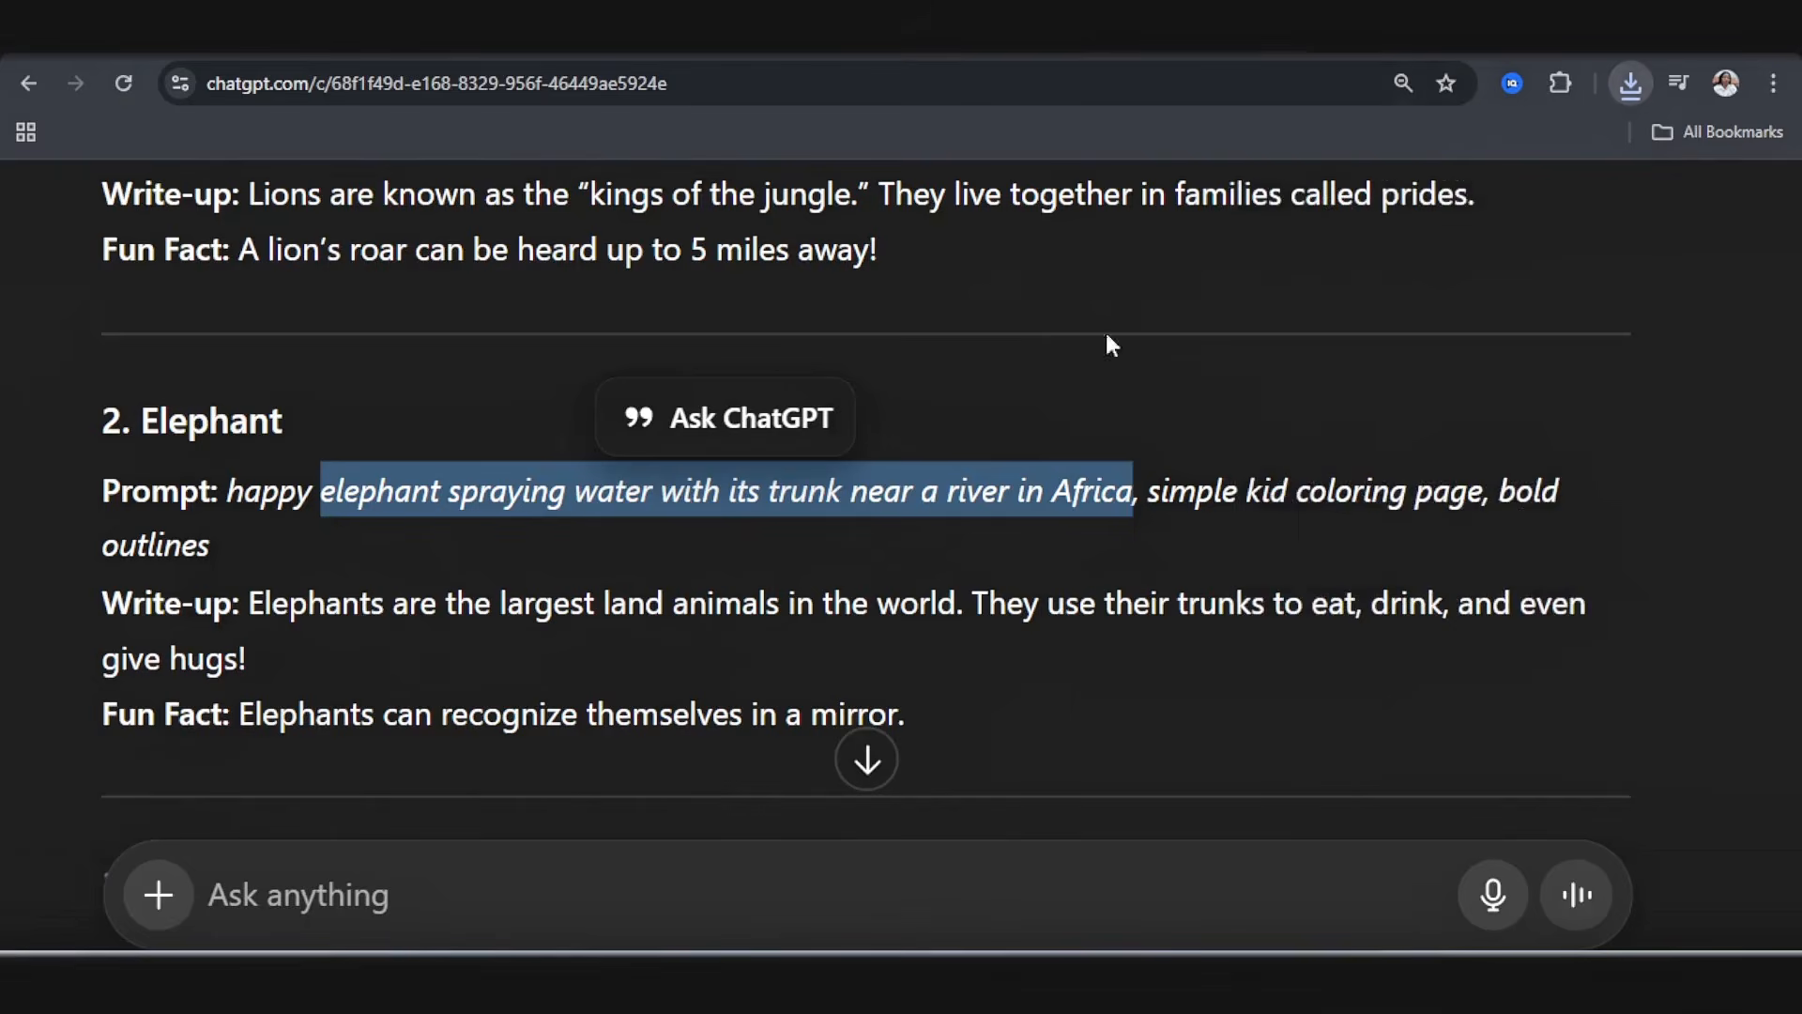
pyautogui.scroll(-4, 209, 545)
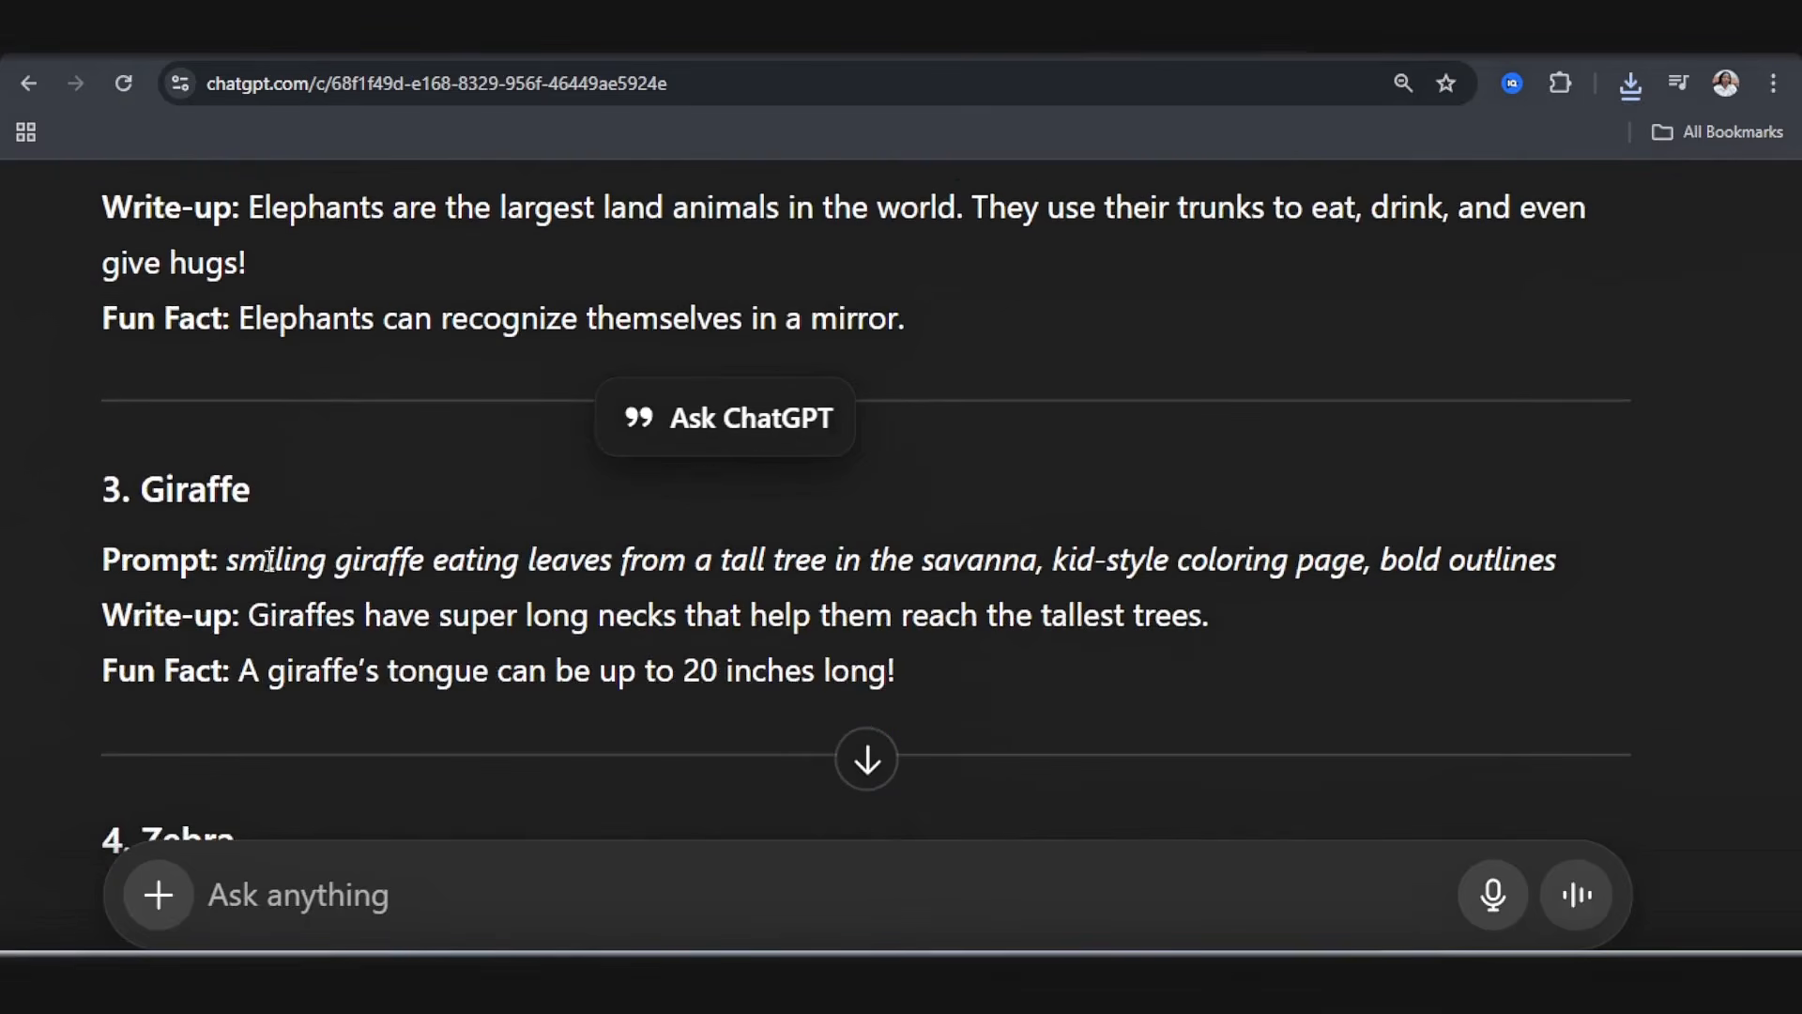
pyautogui.moveTo(339, 576); pyautogui.dragTo(1046, 567)
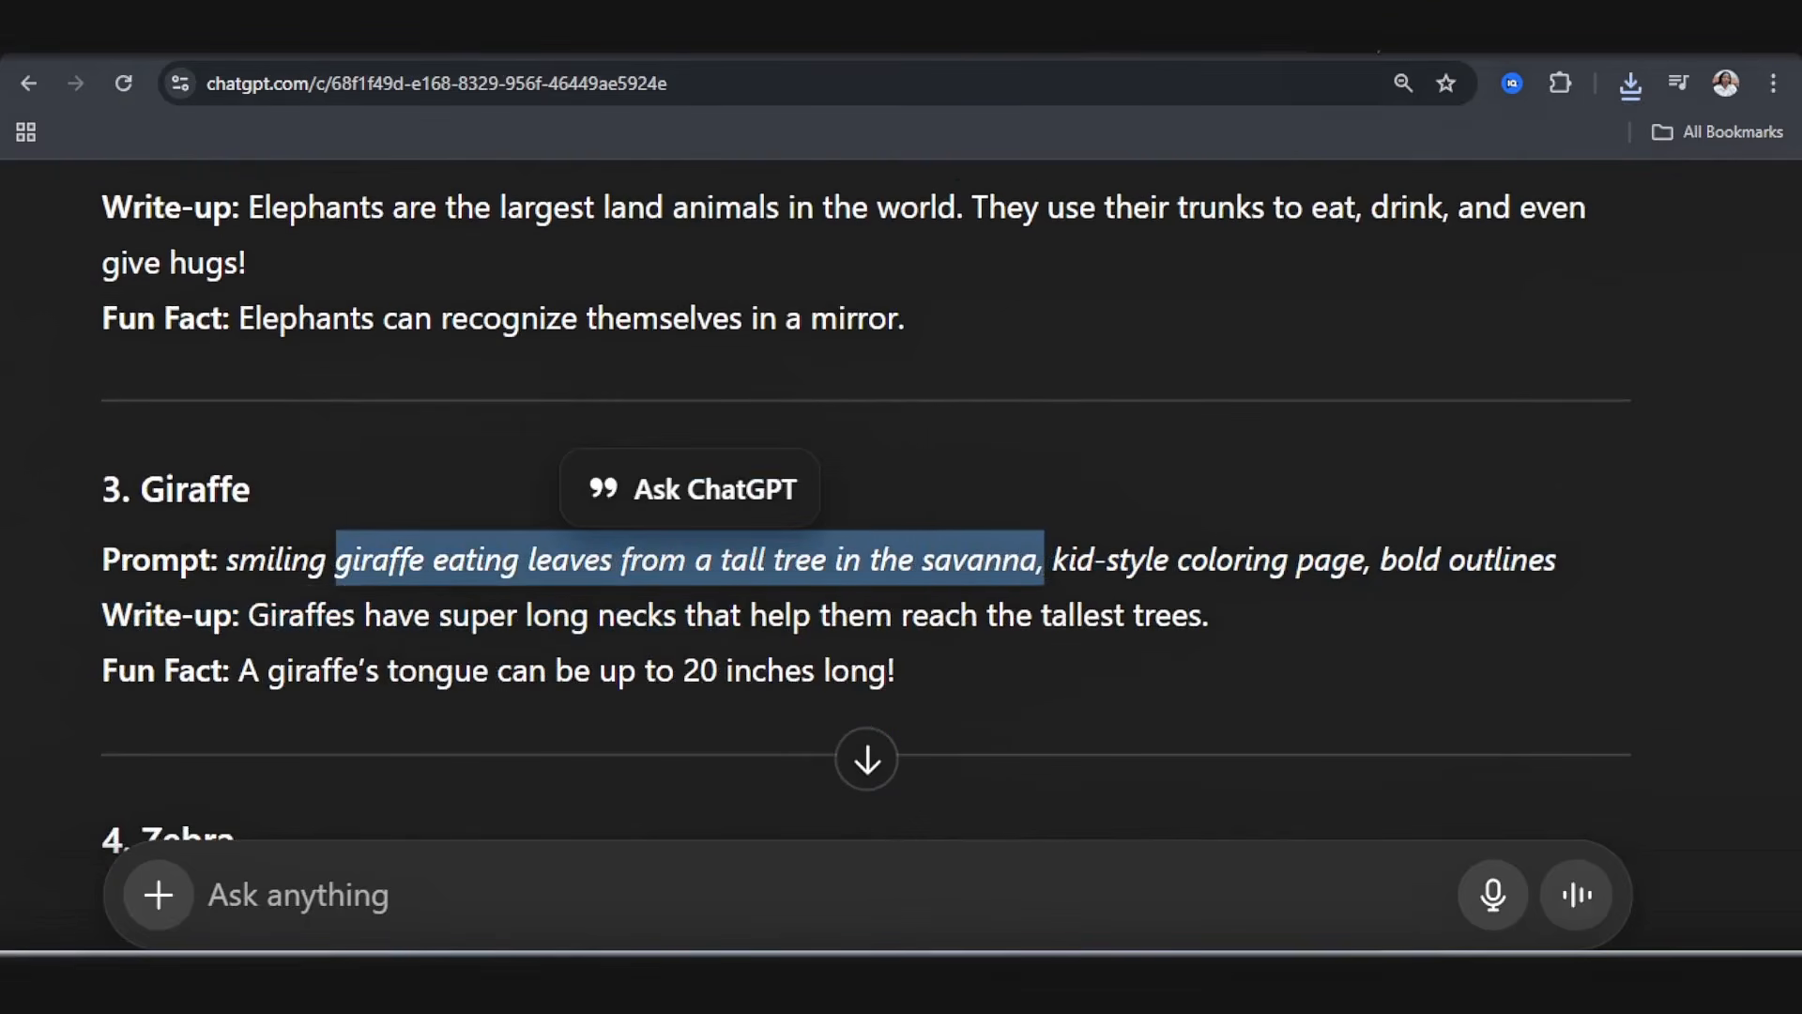
# Step: On coloringbook.ai, replace the elephant prompt with "A giraffe eating leaves from a tall tree in the savanna. Very bold outlines with clear details"
pyautogui.click(1204, 30)
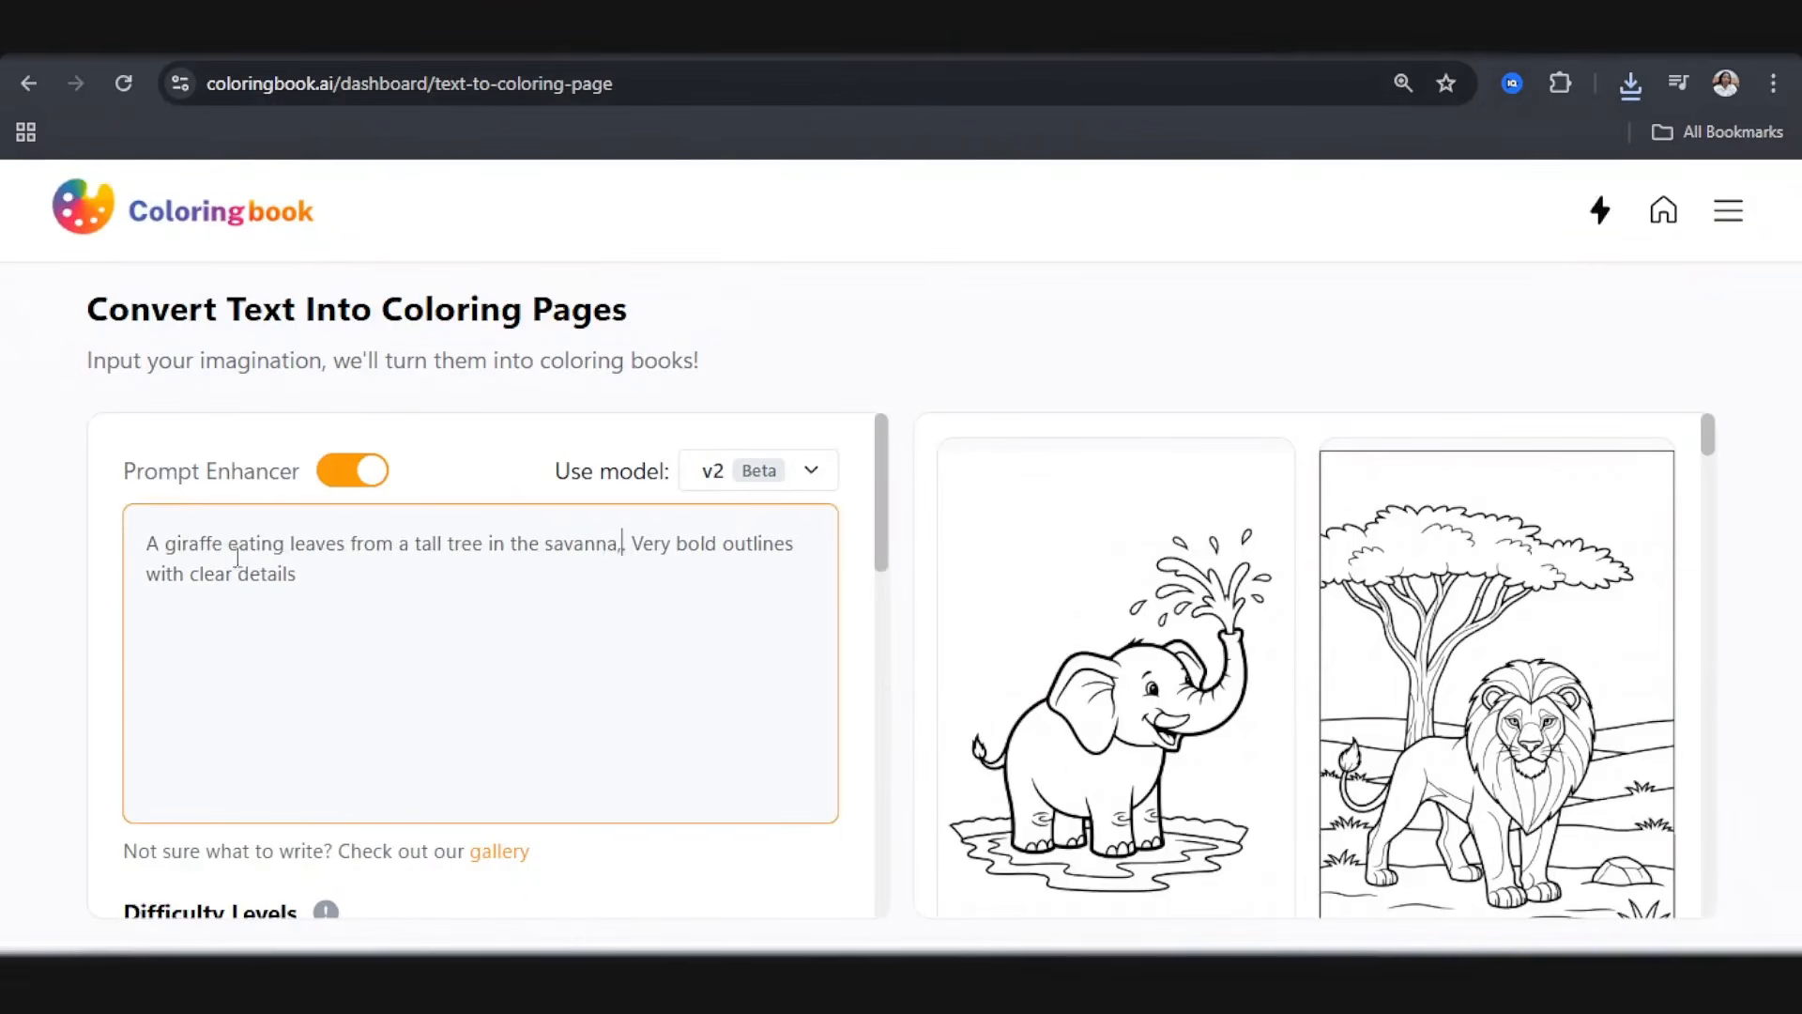
pyautogui.press('BackSpace')
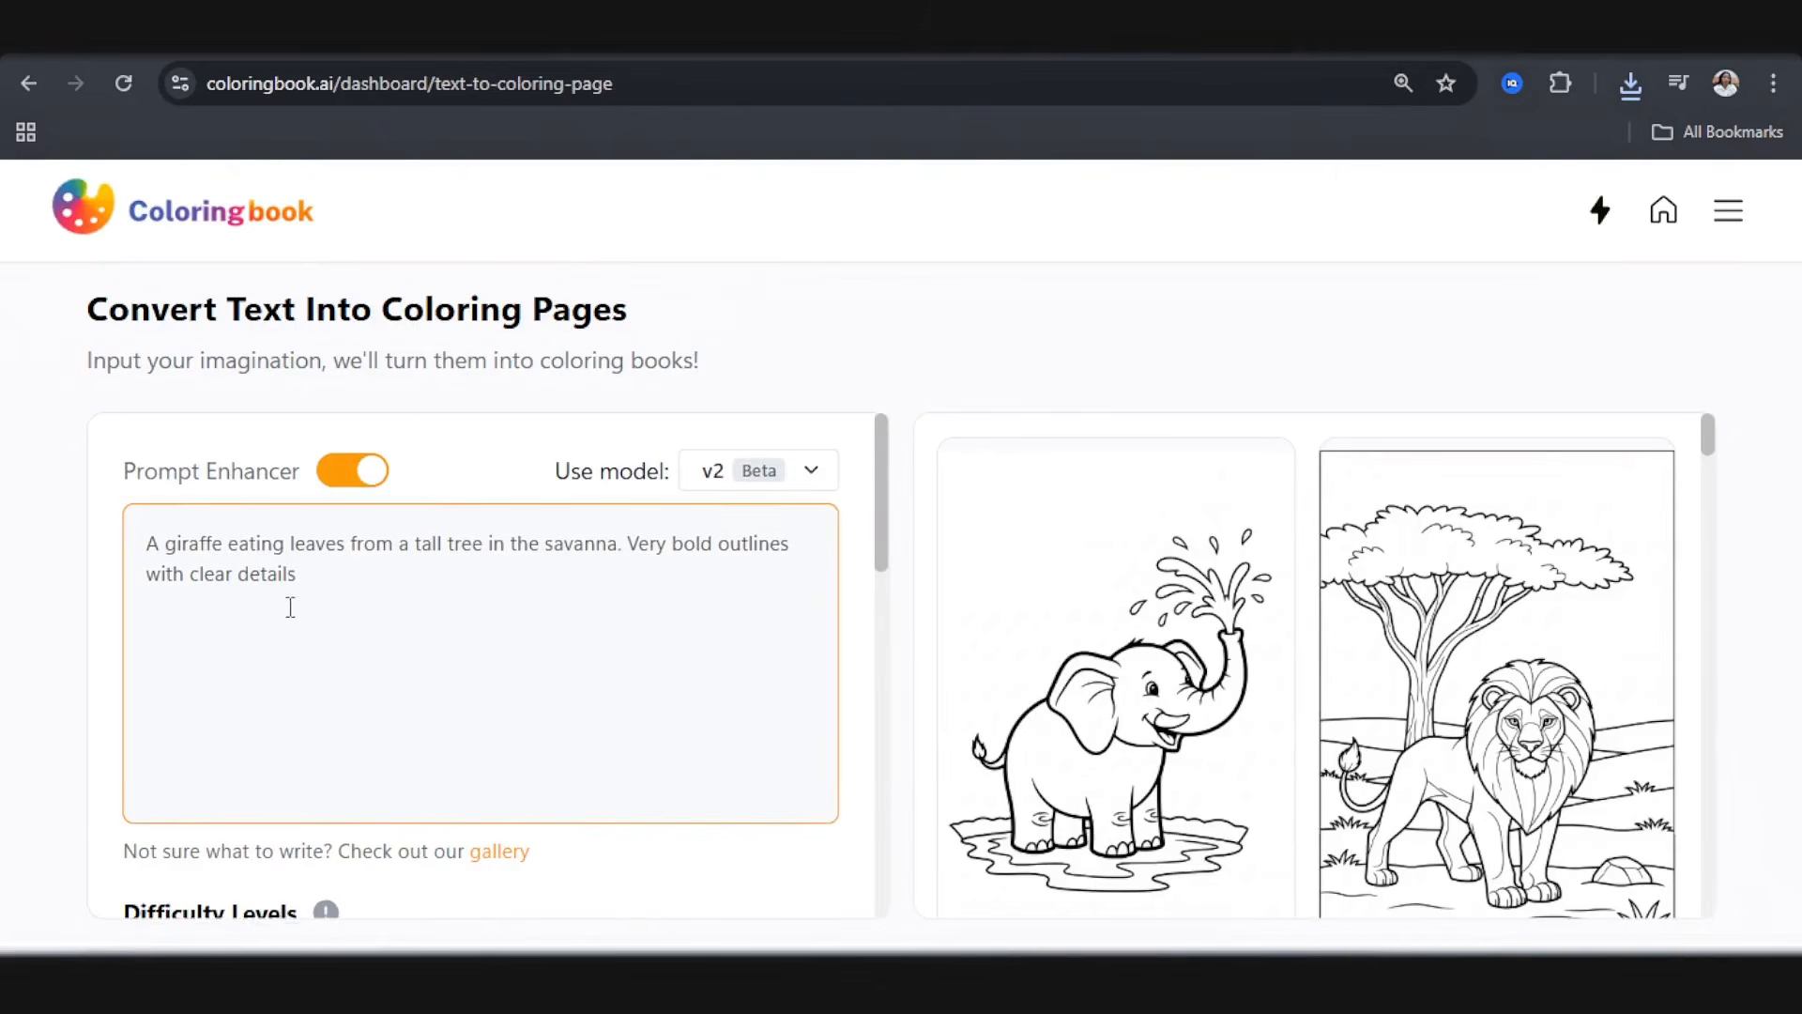
pyautogui.scroll(-5, 310, 563)
pyautogui.scroll(1, 282, 526)
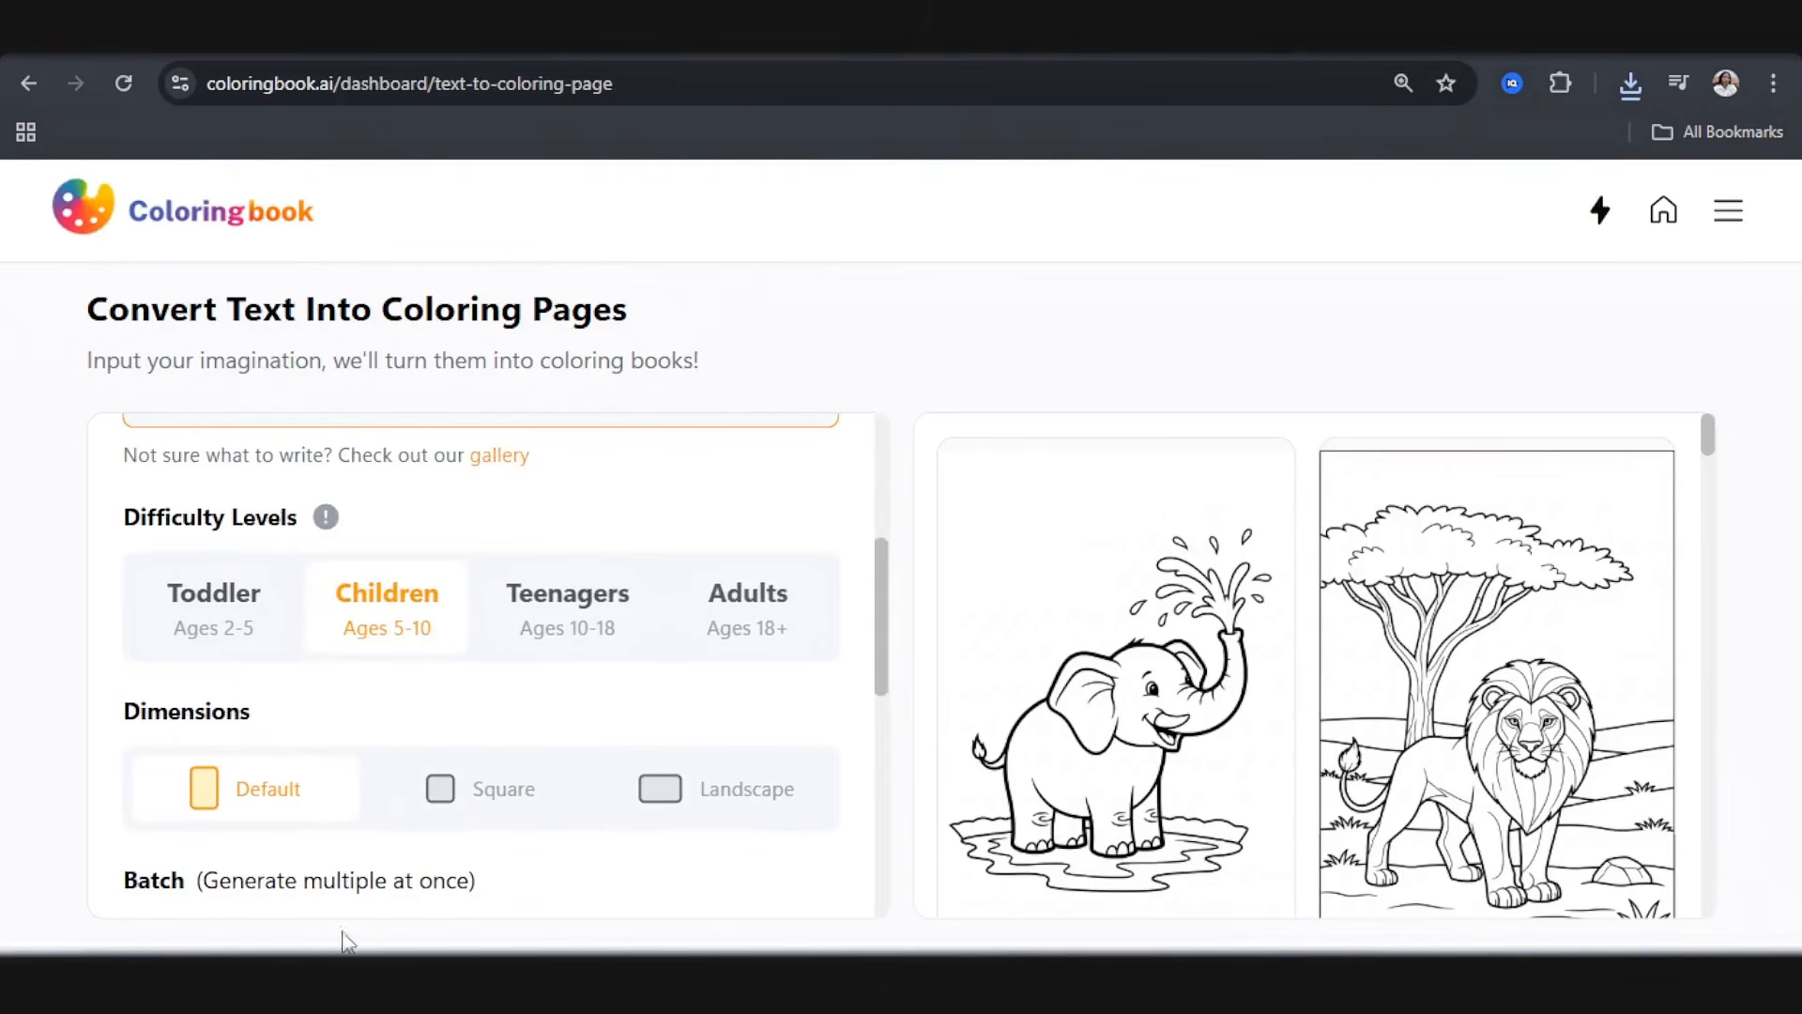
# Step: Set the batch to 2 and generate the giraffe coloring pages
pyautogui.scroll(-3, 315, 798)
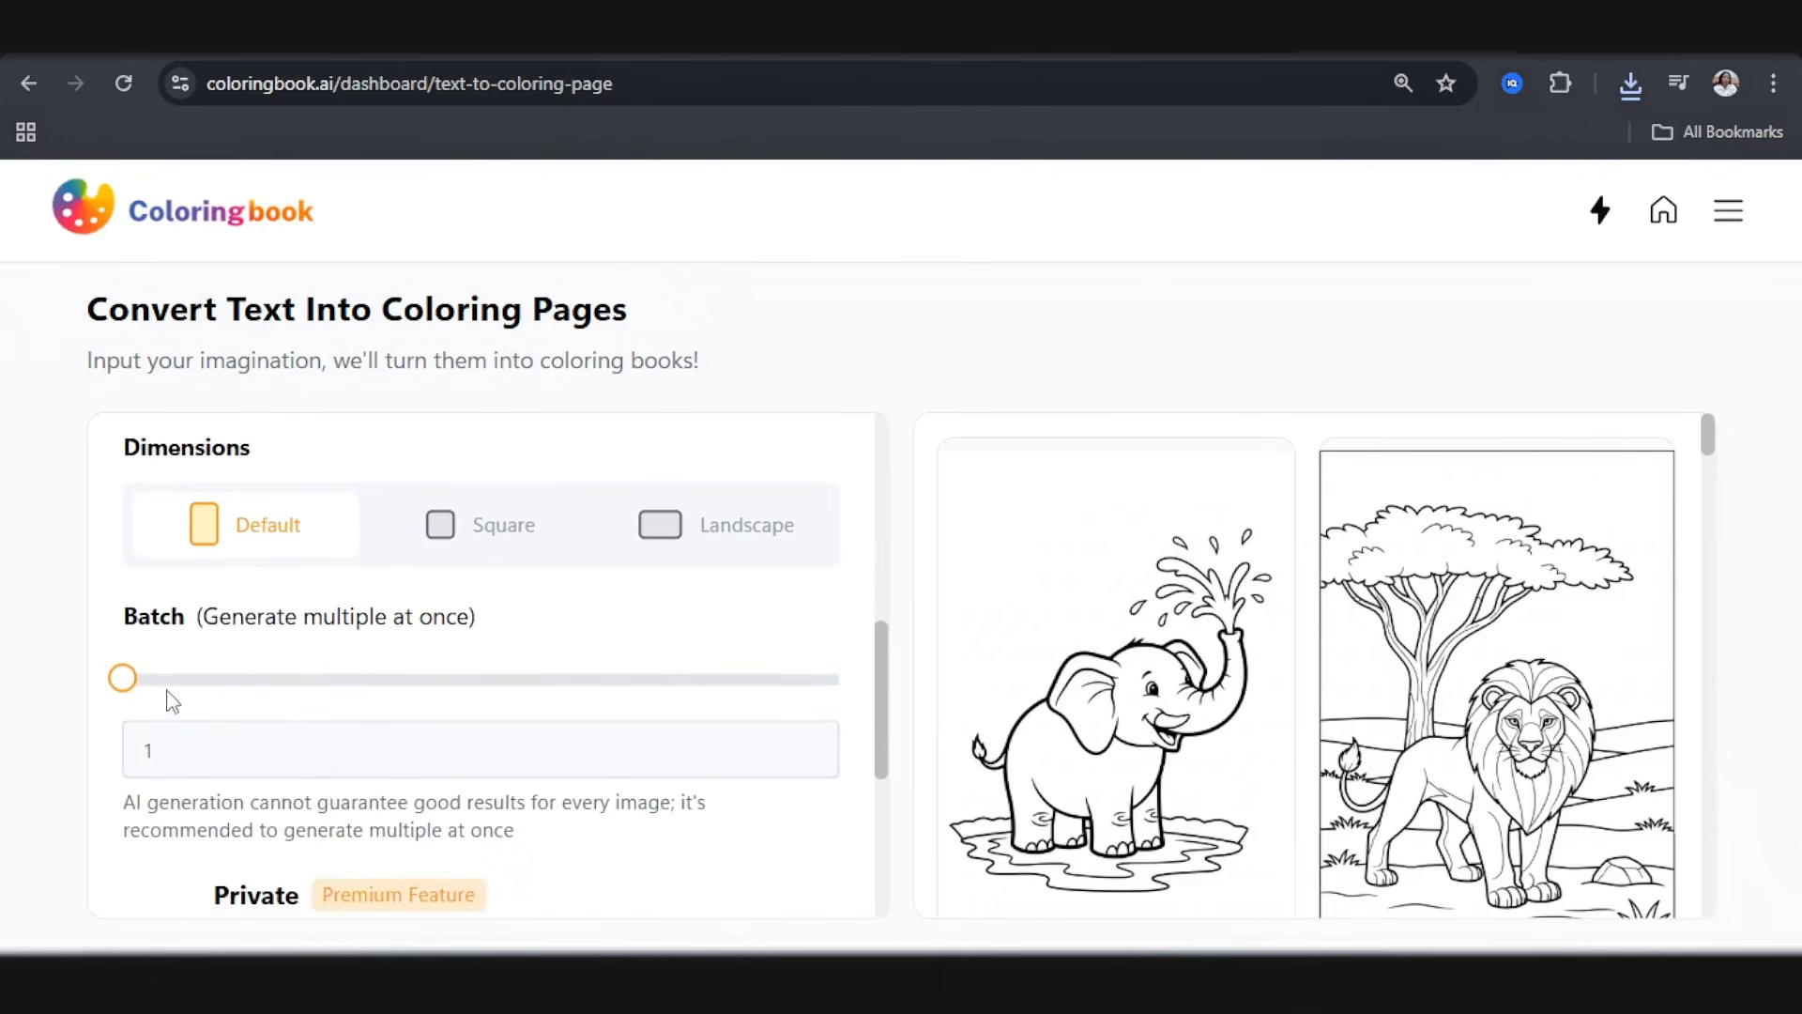
pyautogui.click(806, 743)
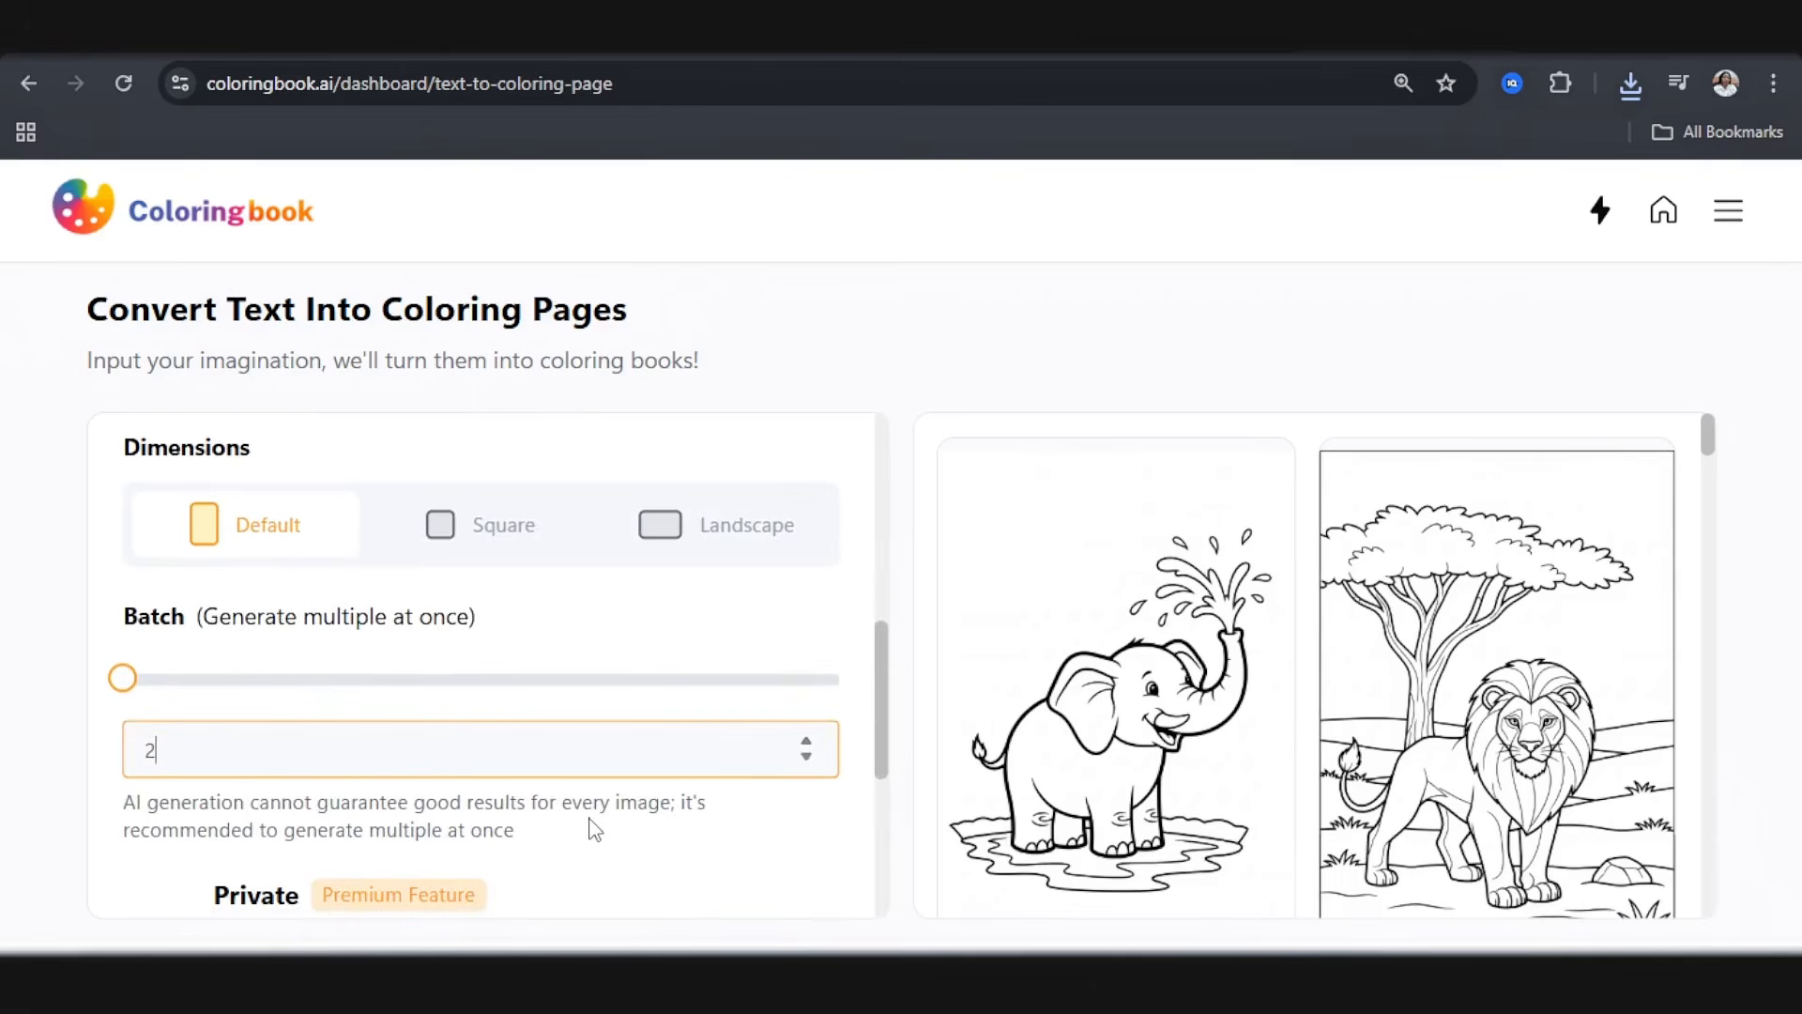
pyautogui.scroll(-5, 593, 830)
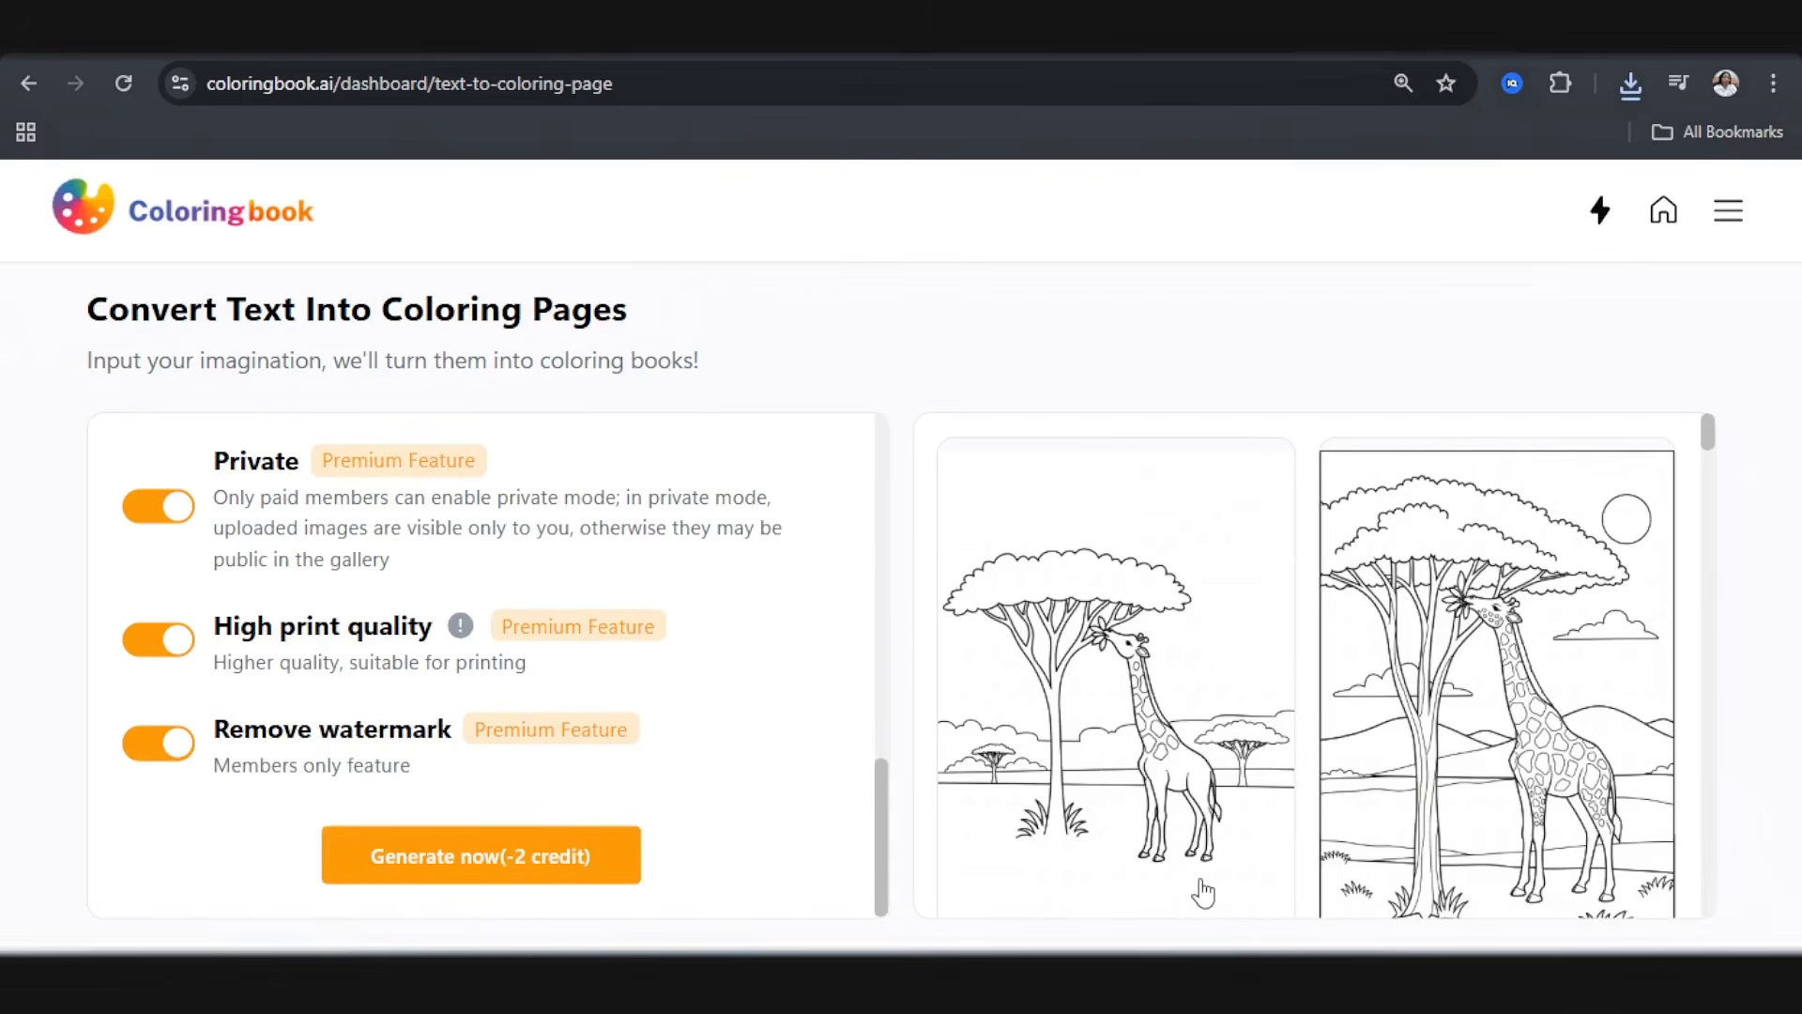
# Step: Open the first generated giraffe page, examine the whole drawing, and close it
pyautogui.click(1203, 892)
pyautogui.scroll(-2, 894, 728)
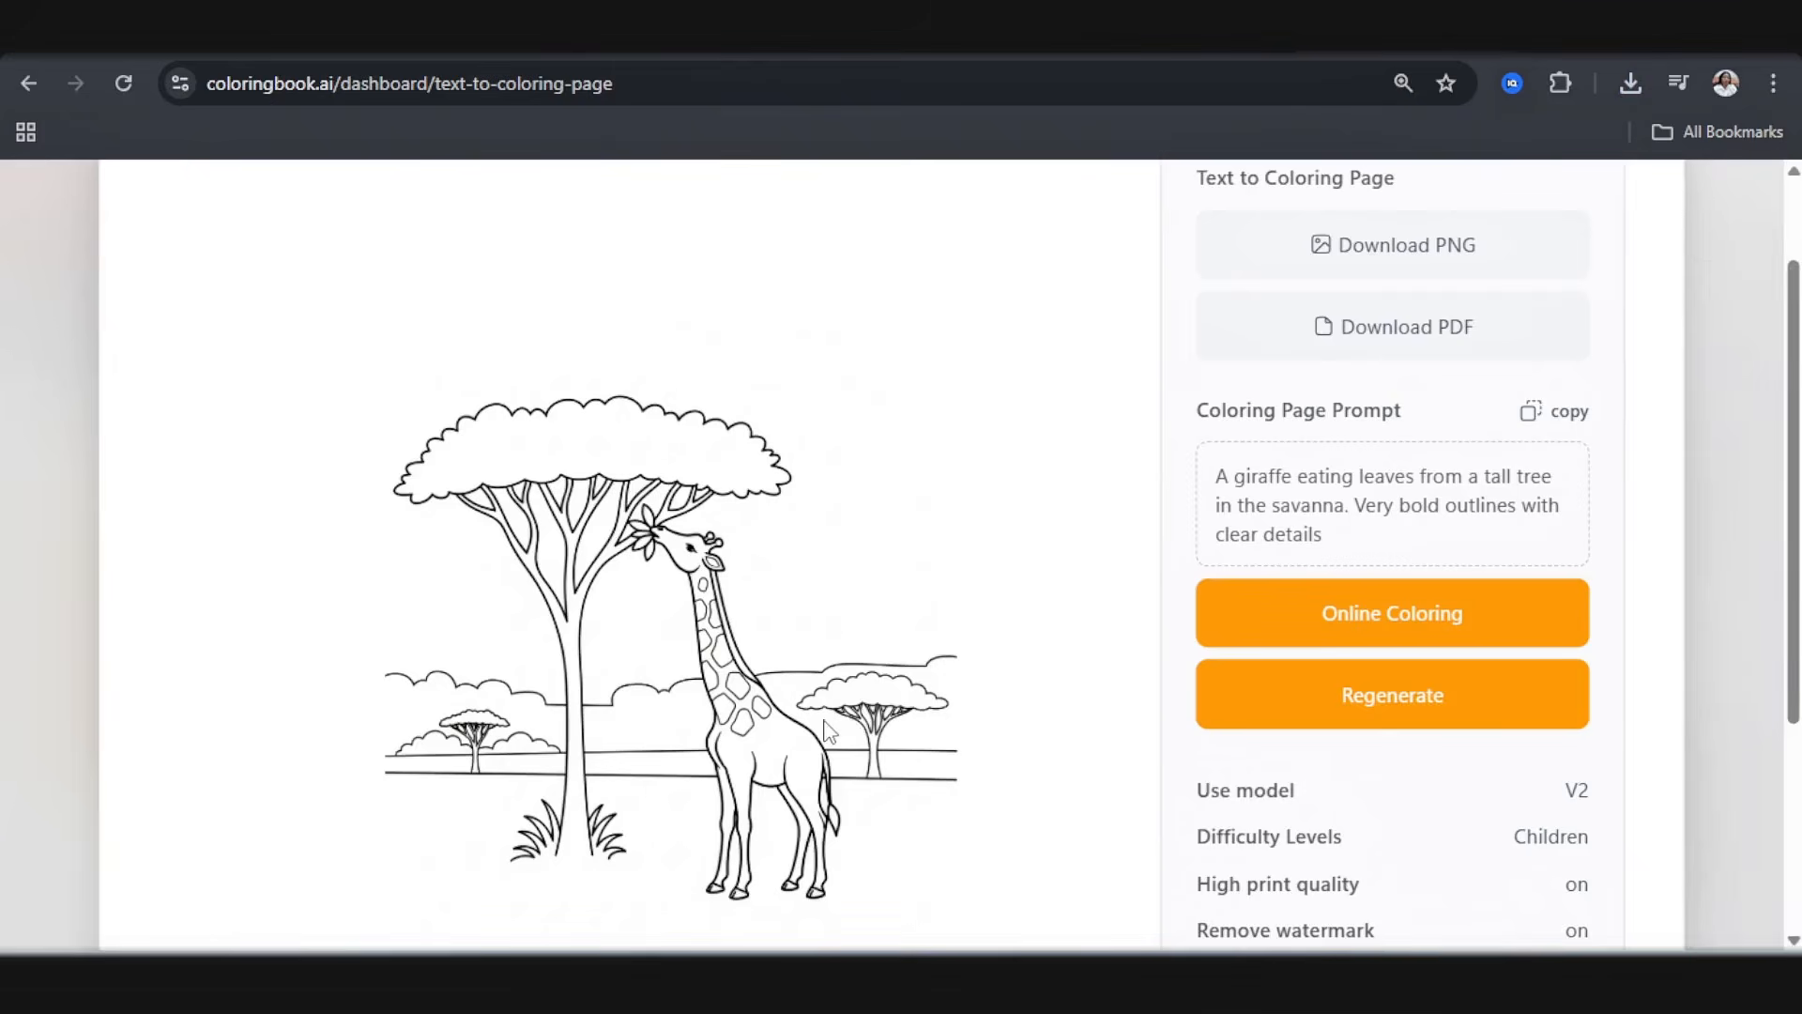
pyautogui.scroll(-2, 713, 695)
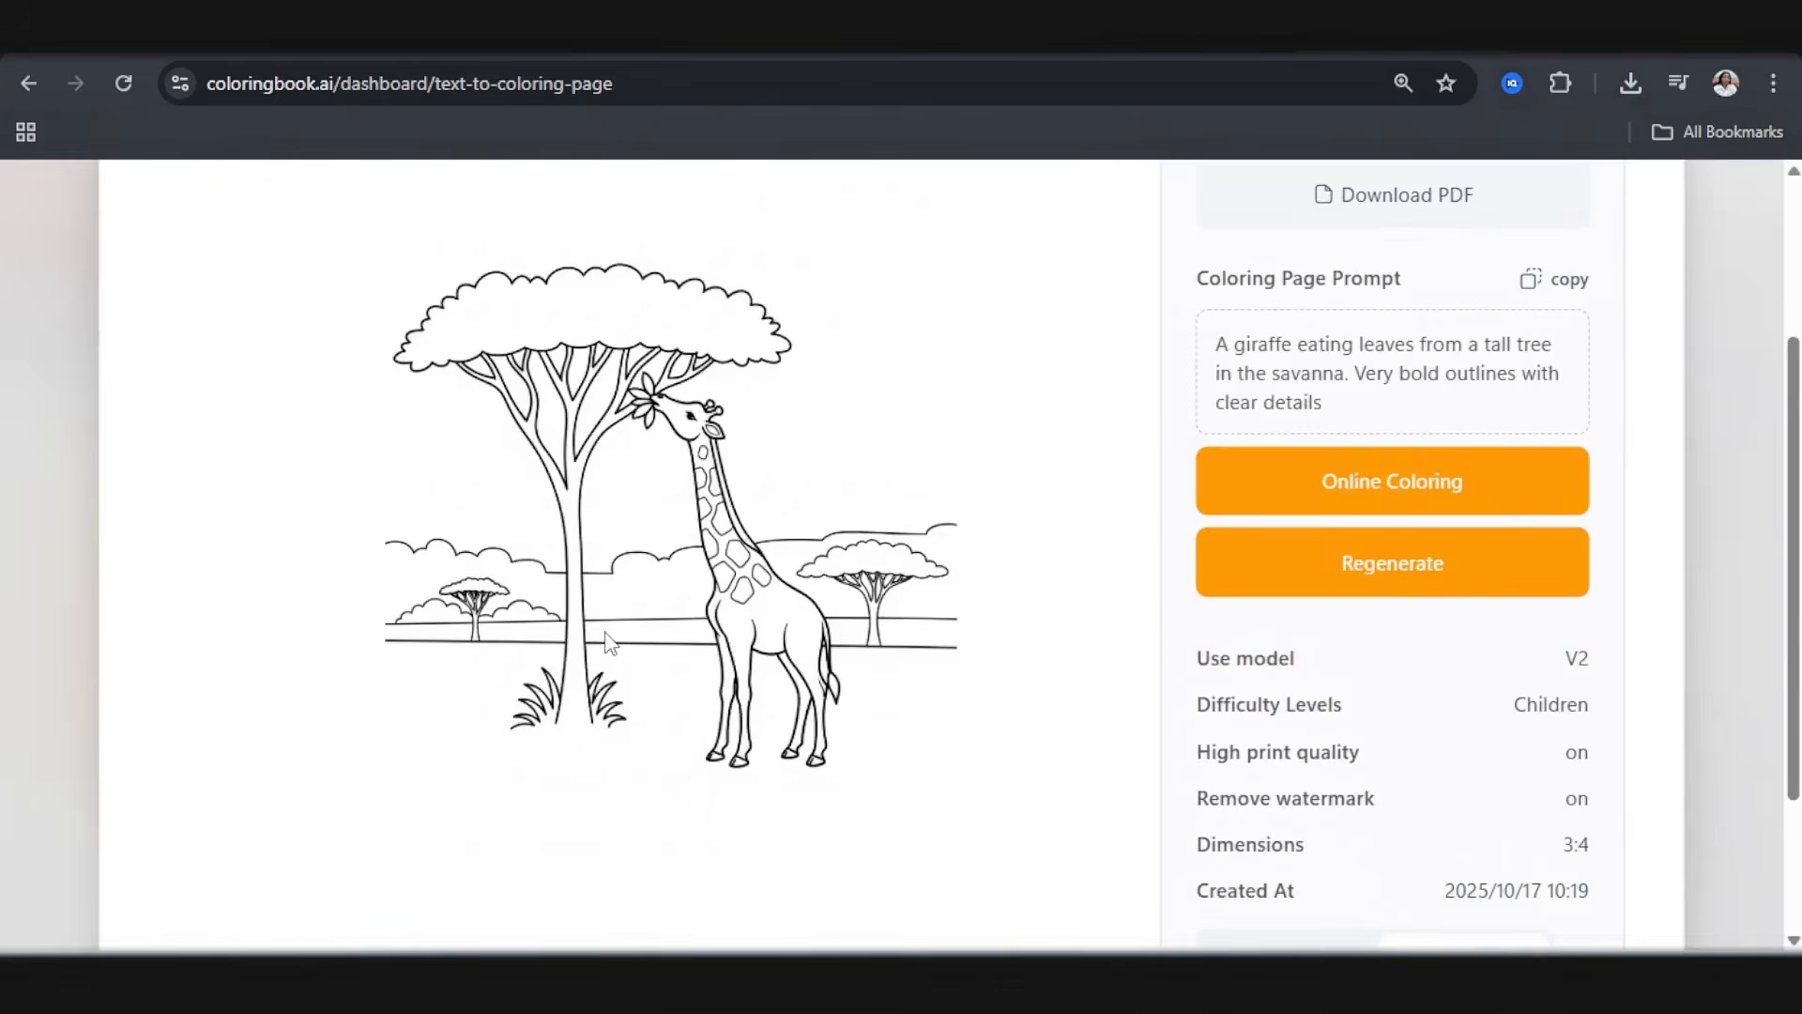
pyautogui.scroll(4, 608, 641)
pyautogui.click(157, 254)
# Step: Open the second giraffe page with the border and sun, check the whole drawing, and download it as a PNG
pyautogui.click(1305, 699)
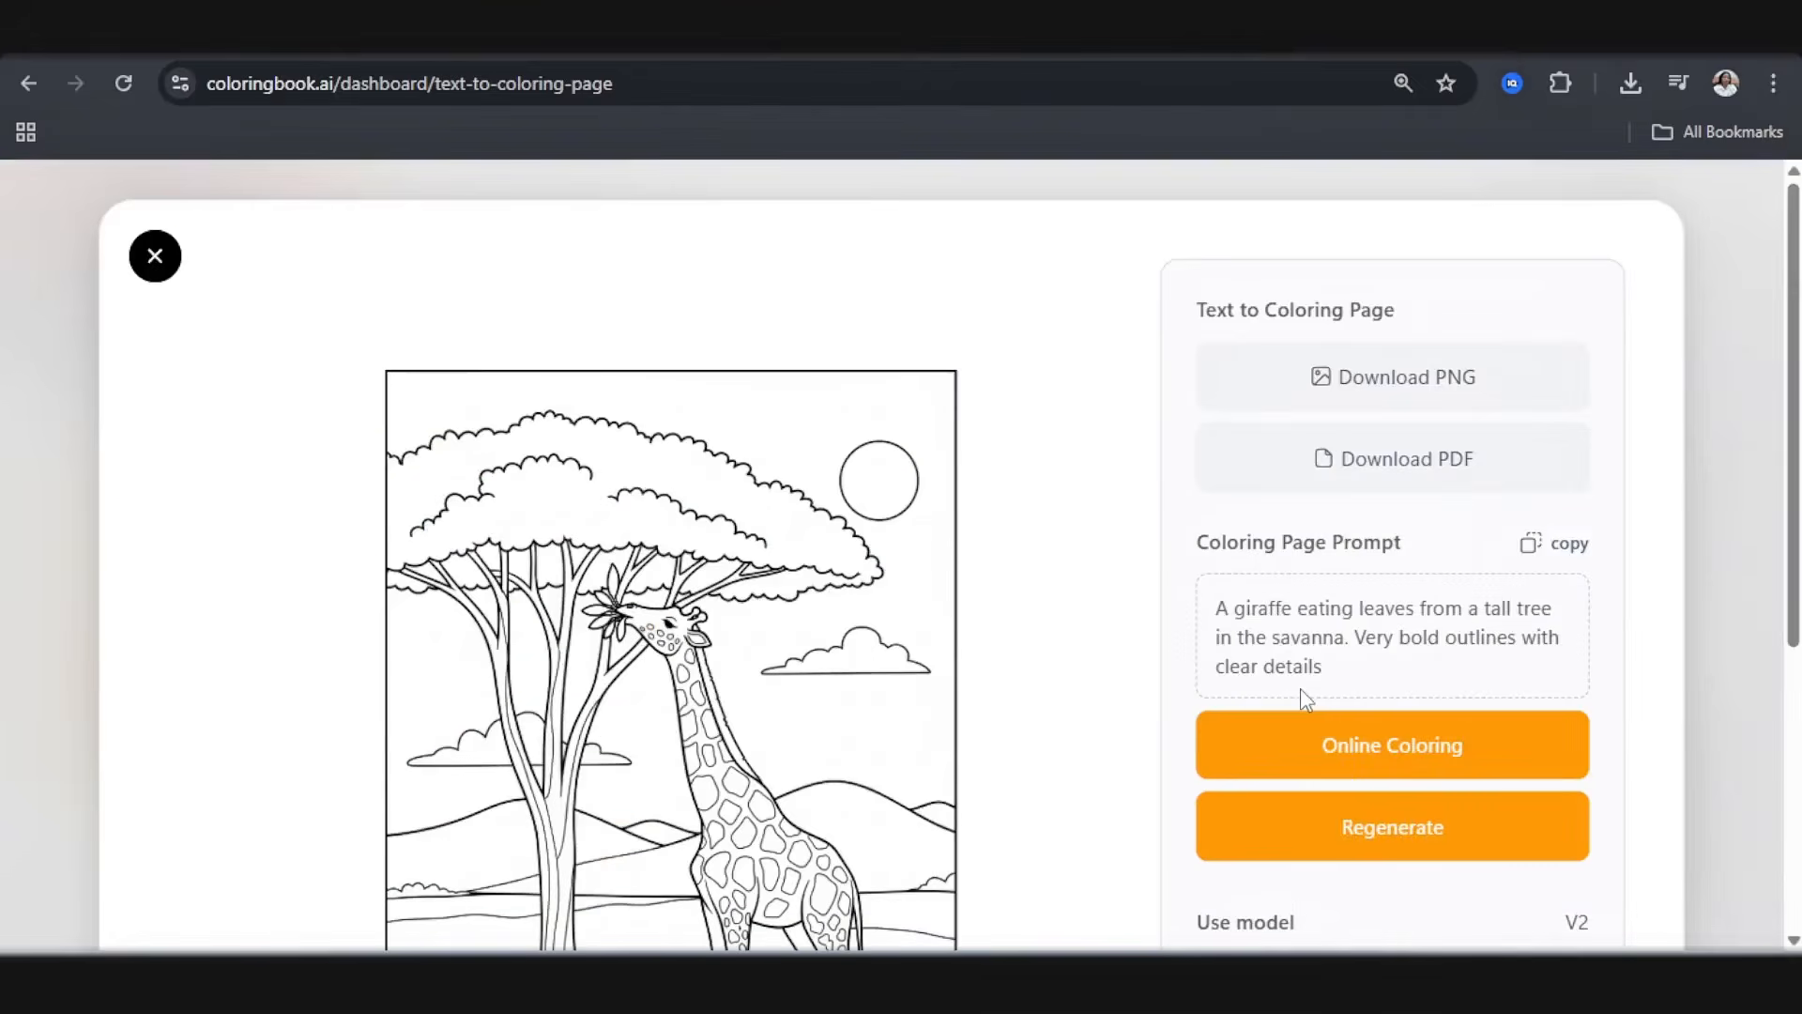
pyautogui.scroll(-3, 871, 701)
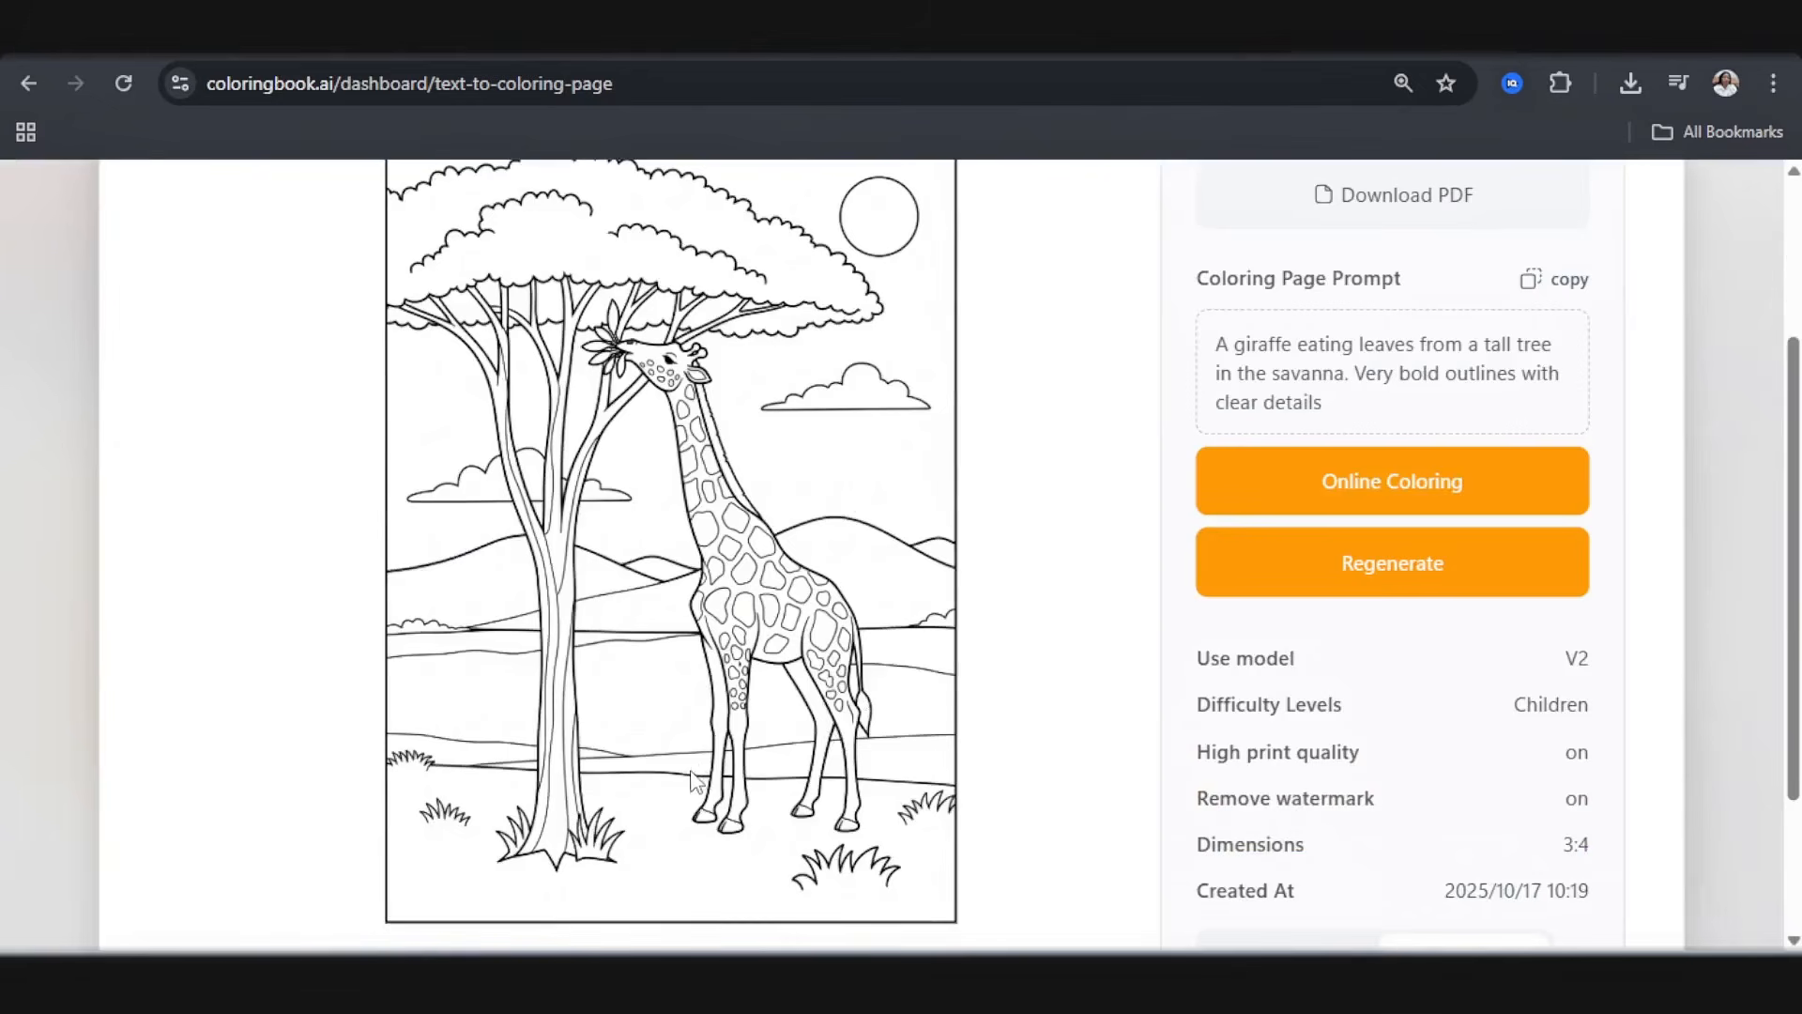
pyautogui.scroll(2, 692, 781)
pyautogui.scroll(-1, 656, 751)
pyautogui.scroll(3, 713, 797)
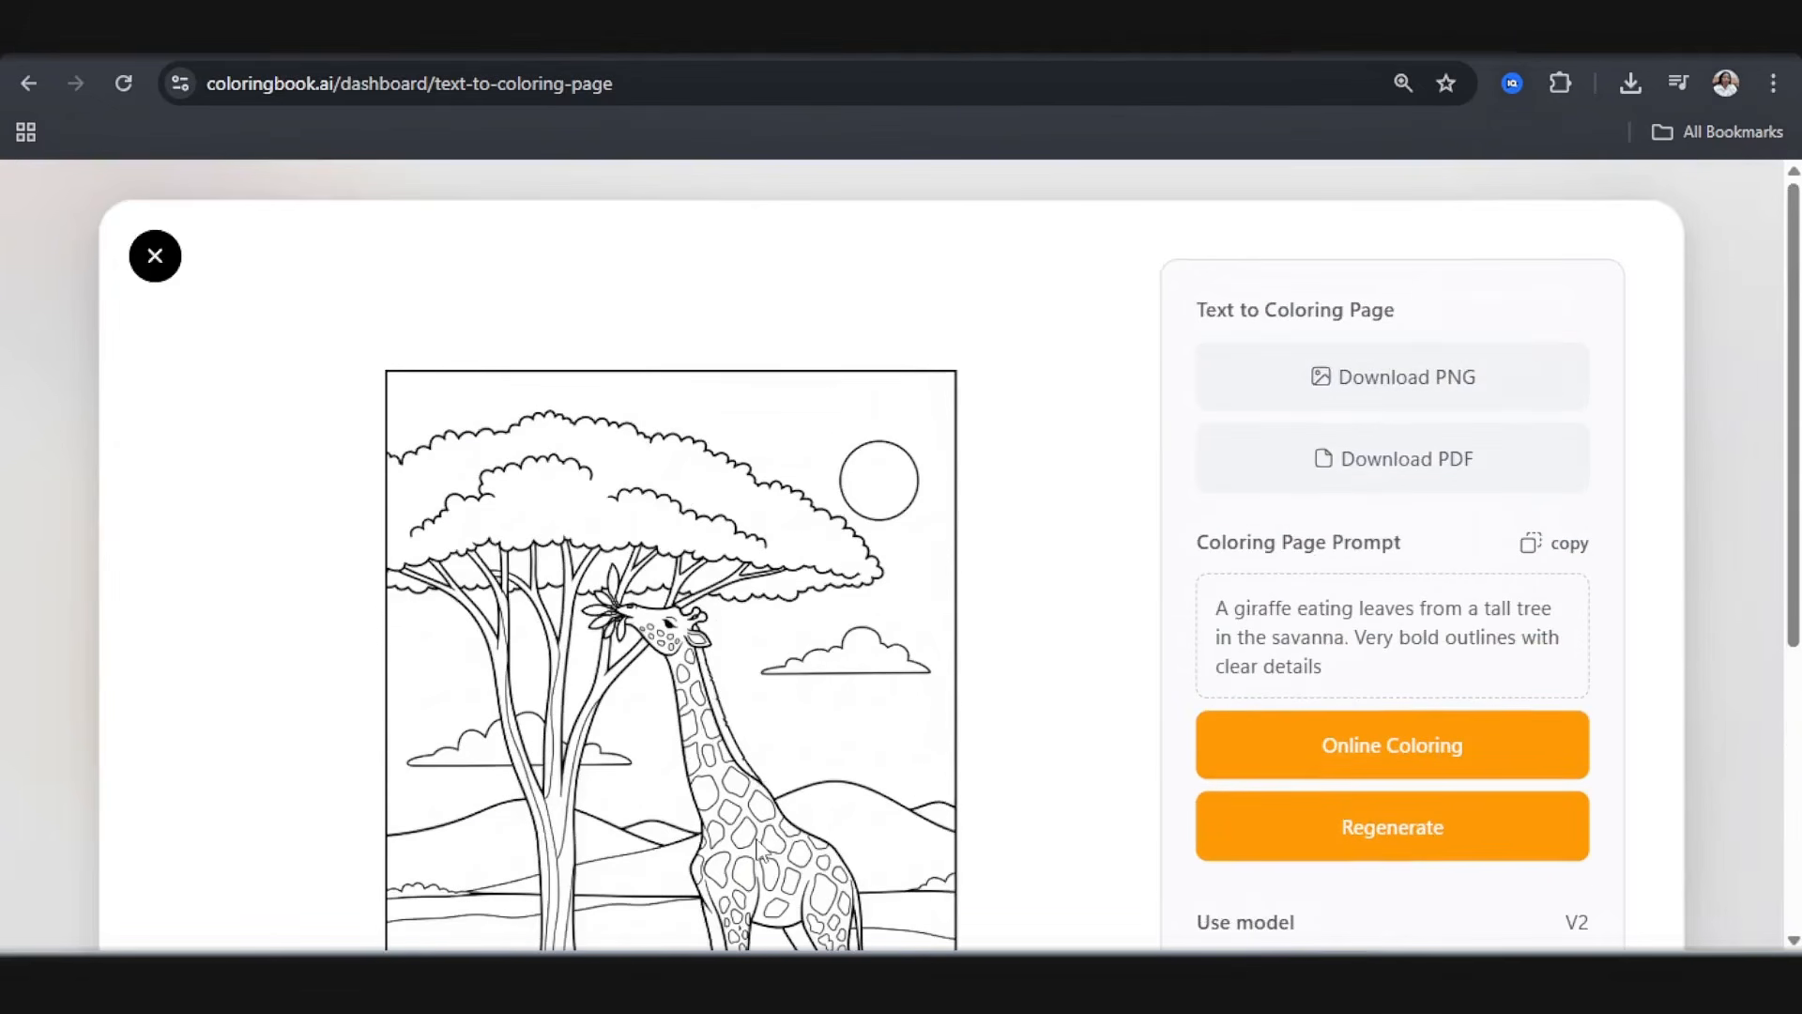
pyautogui.click(1384, 402)
# Step: Switch to ChatGPT and copy "zebra standing in grassy savanna with trees" from the Zebra prompt
pyautogui.click(1162, 34)
pyautogui.scroll(-4, 488, 432)
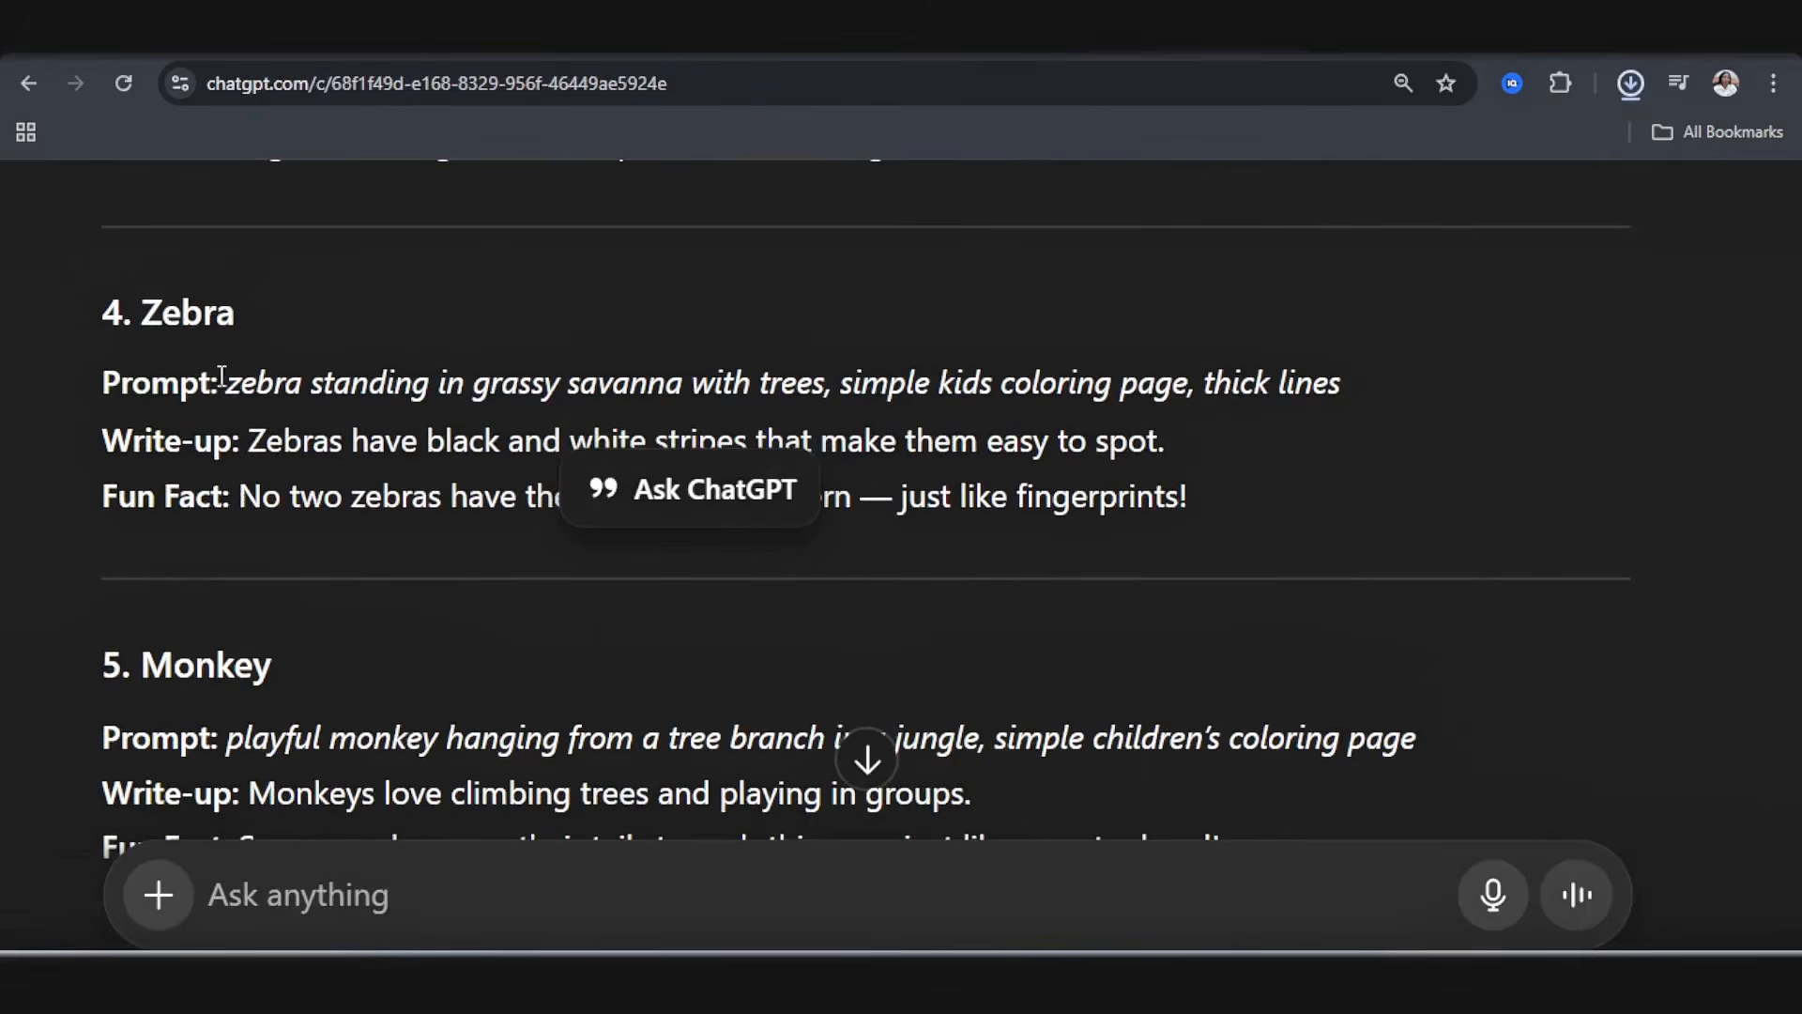
pyautogui.moveTo(241, 388); pyautogui.dragTo(827, 392)
pyautogui.hotkey('ctrl', 'c')
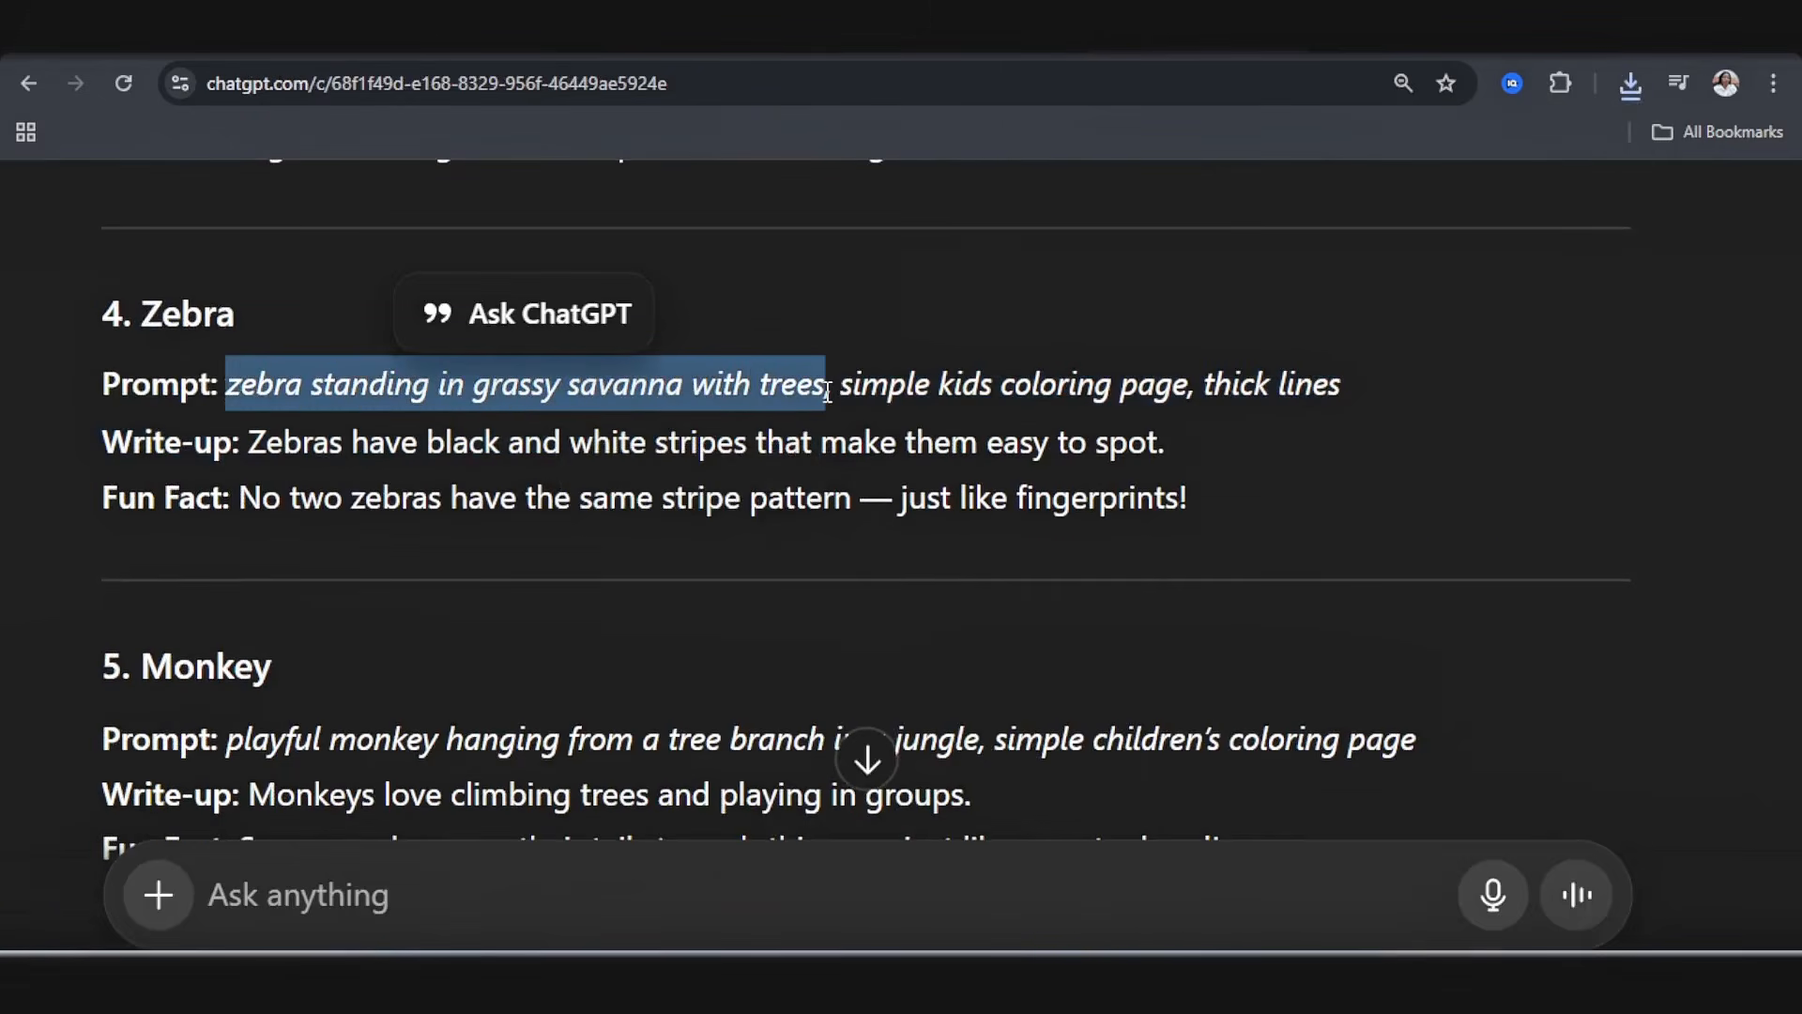
# Step: On coloringbook.ai, replace the giraffe prompt with "A zebra standing in grassy savanna with trees. Very bold outlines with clear details"
pyautogui.click(1337, 47)
pyautogui.click(155, 256)
pyautogui.moveTo(298, 575); pyautogui.dragTo(652, 565)
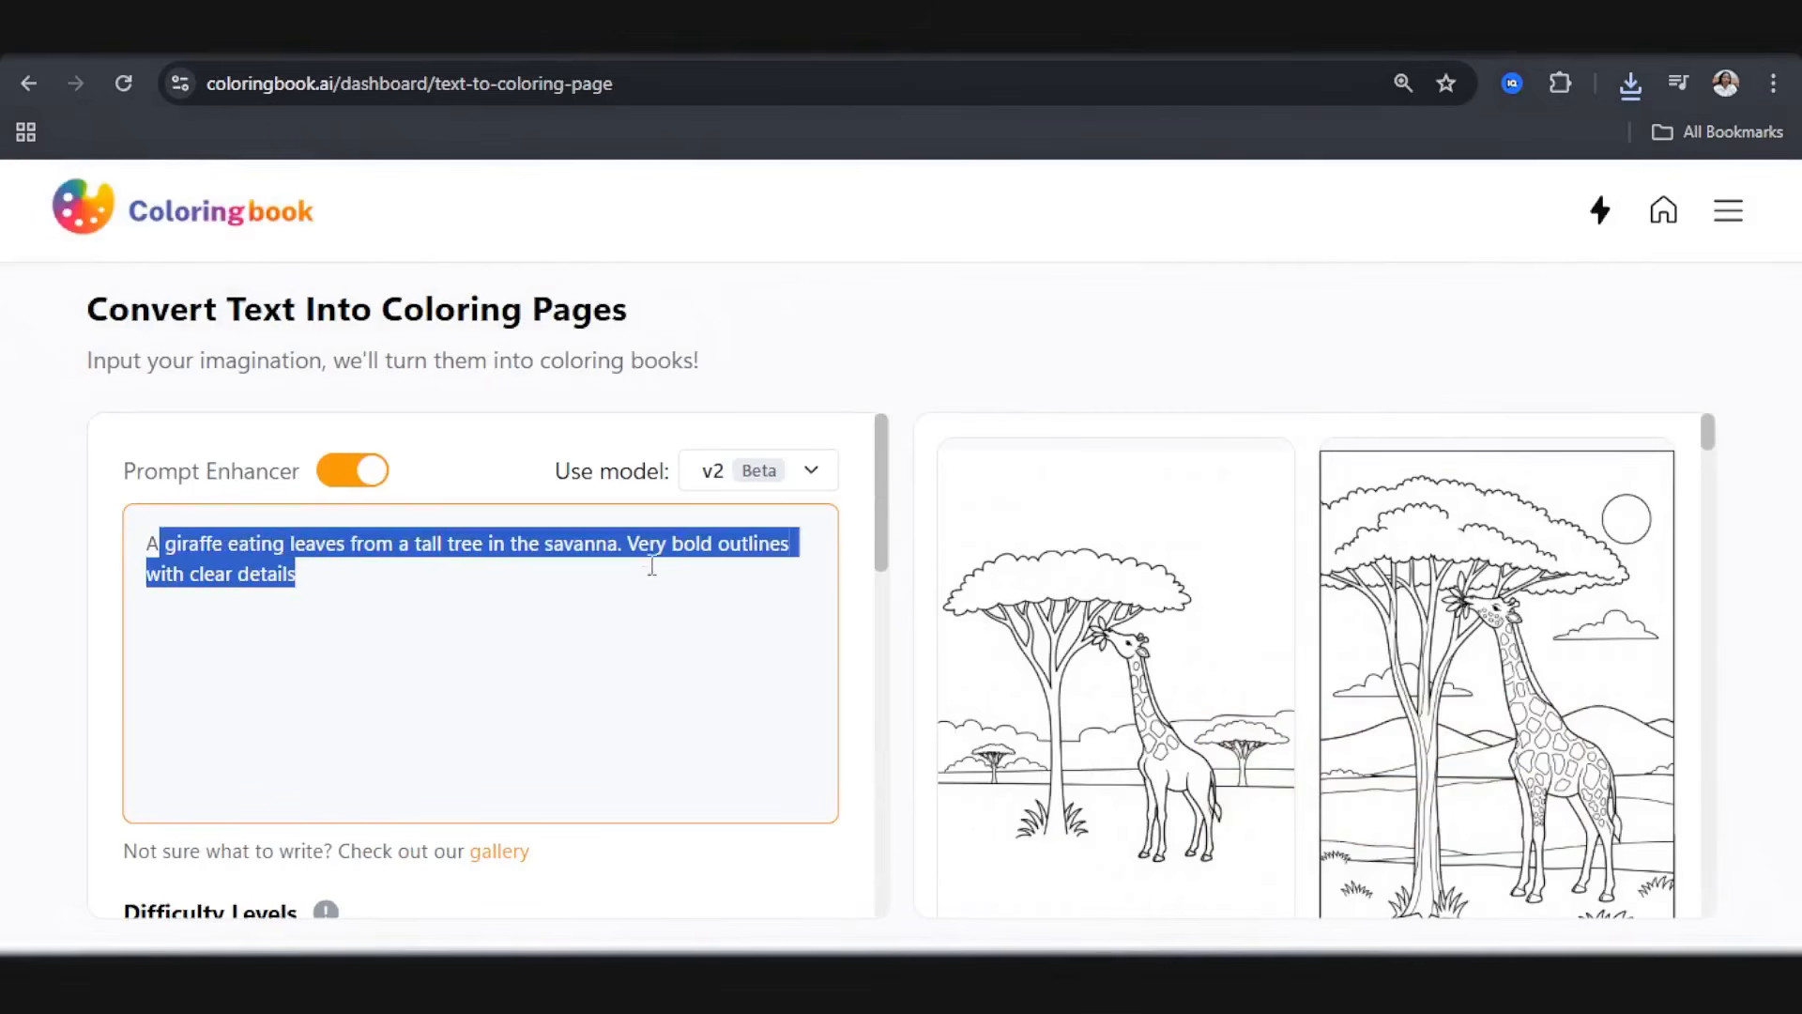
pyautogui.hotkey('ctrl', 'v')
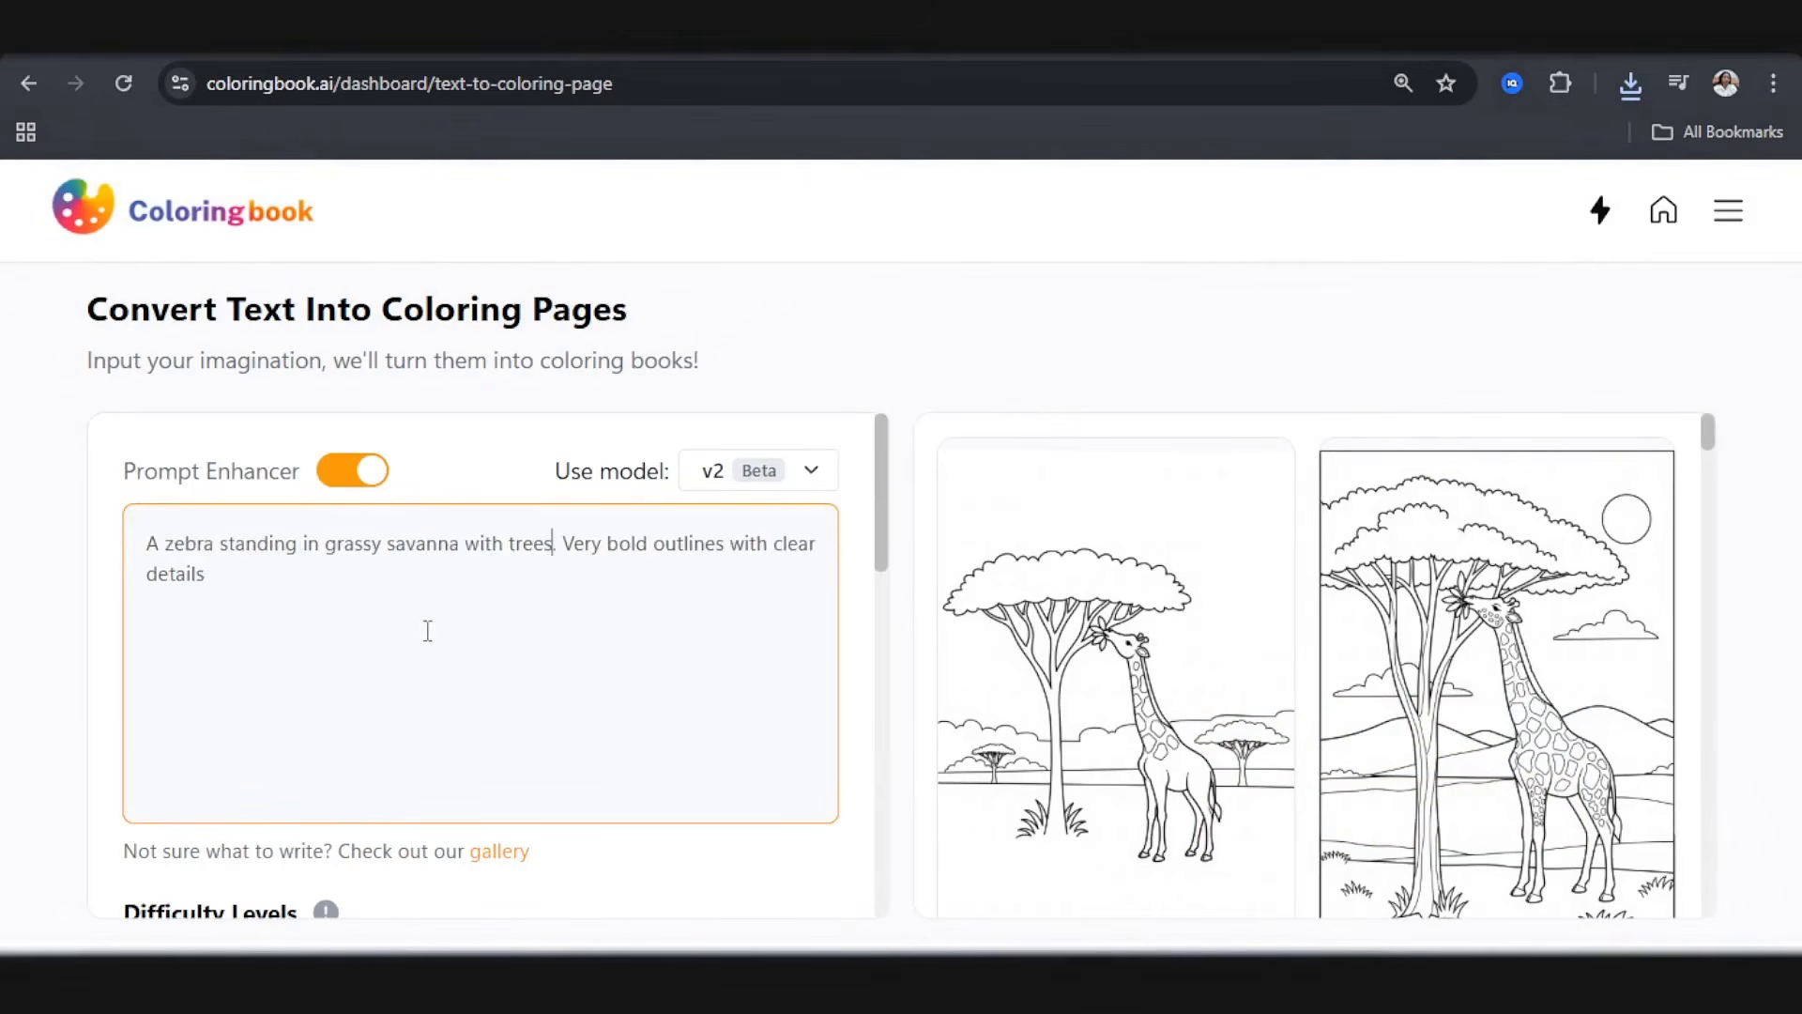
# Step: Generate the zebra coloring pages in a batch of 2
pyautogui.scroll(-2, 427, 634)
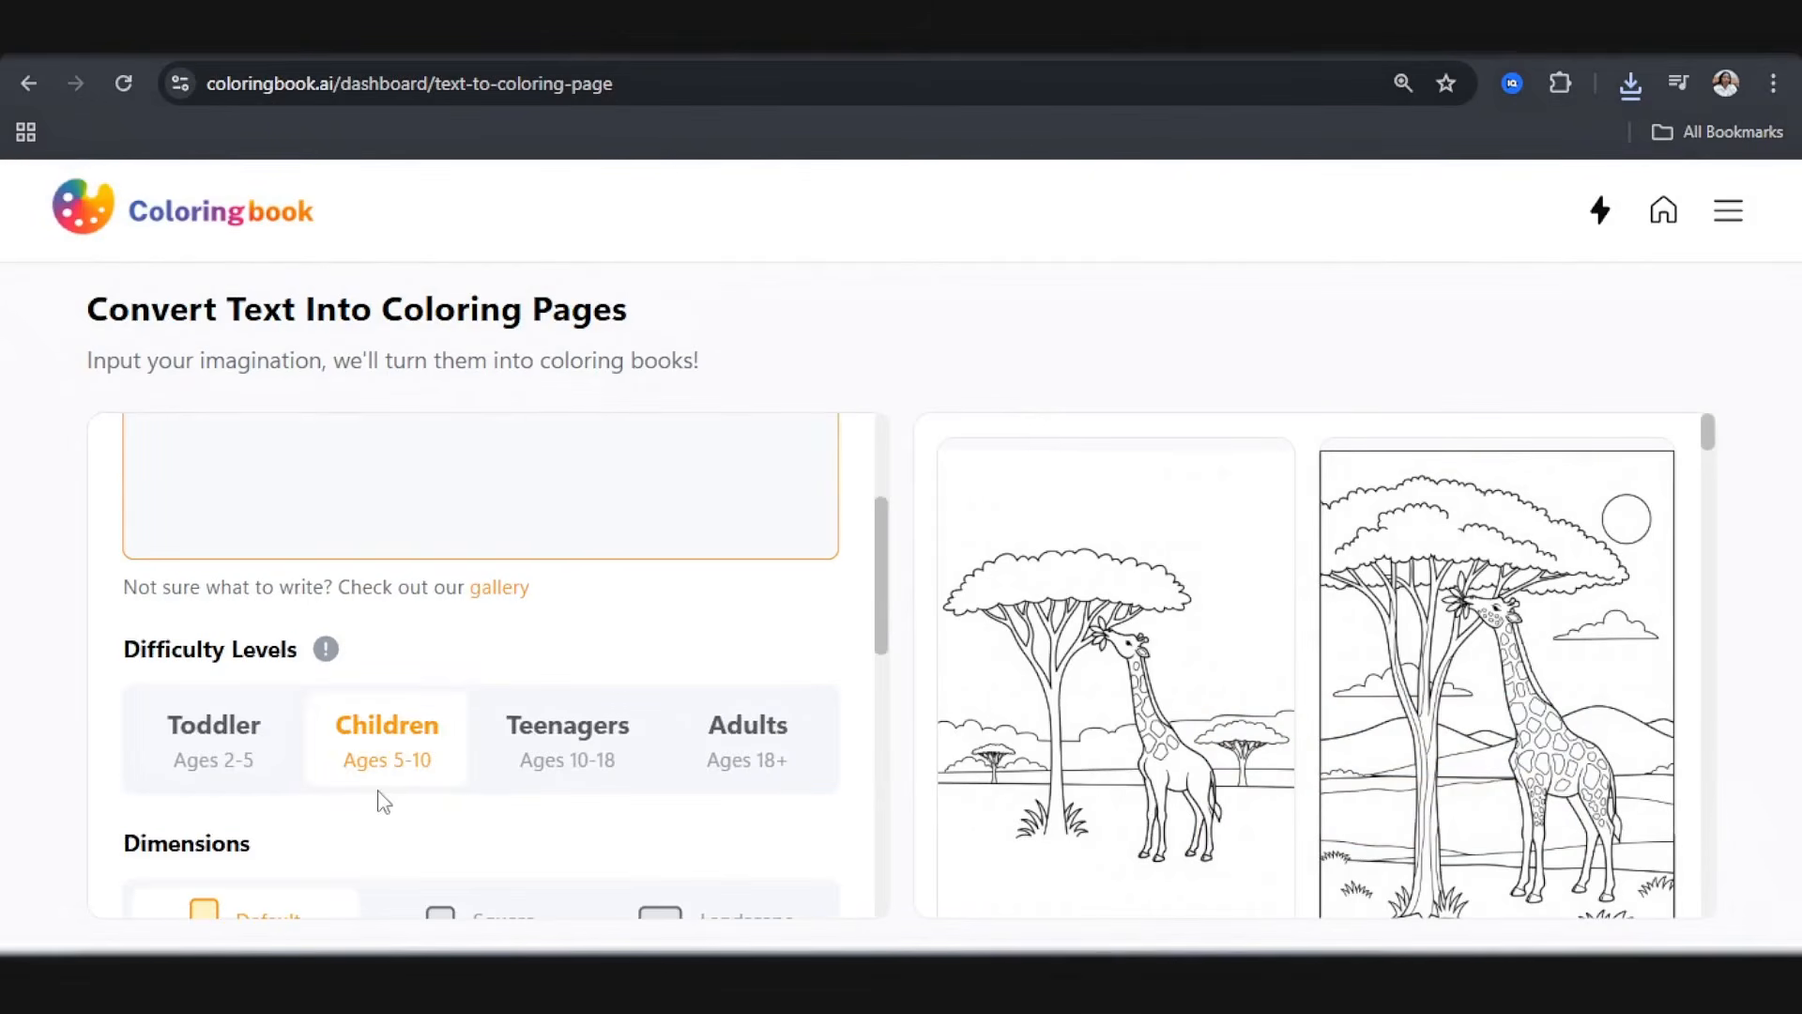
pyautogui.scroll(-4, 380, 793)
pyautogui.scroll(-5, 375, 765)
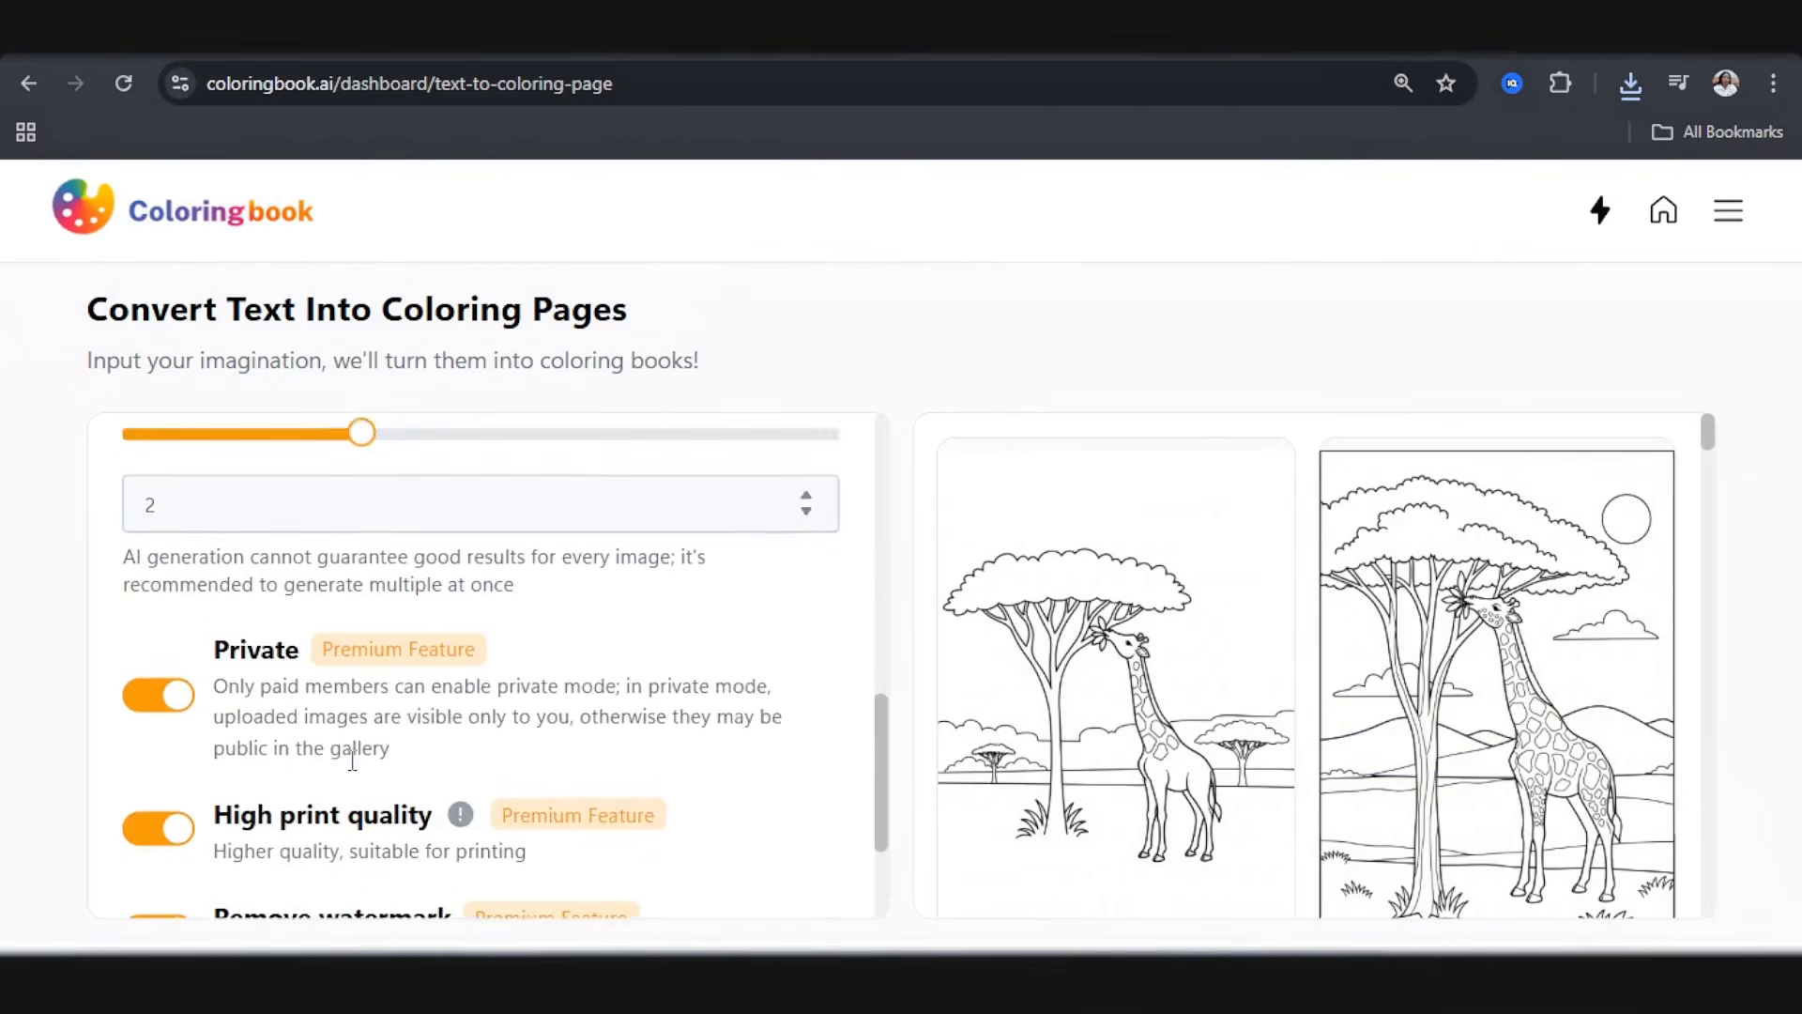
pyautogui.click(437, 866)
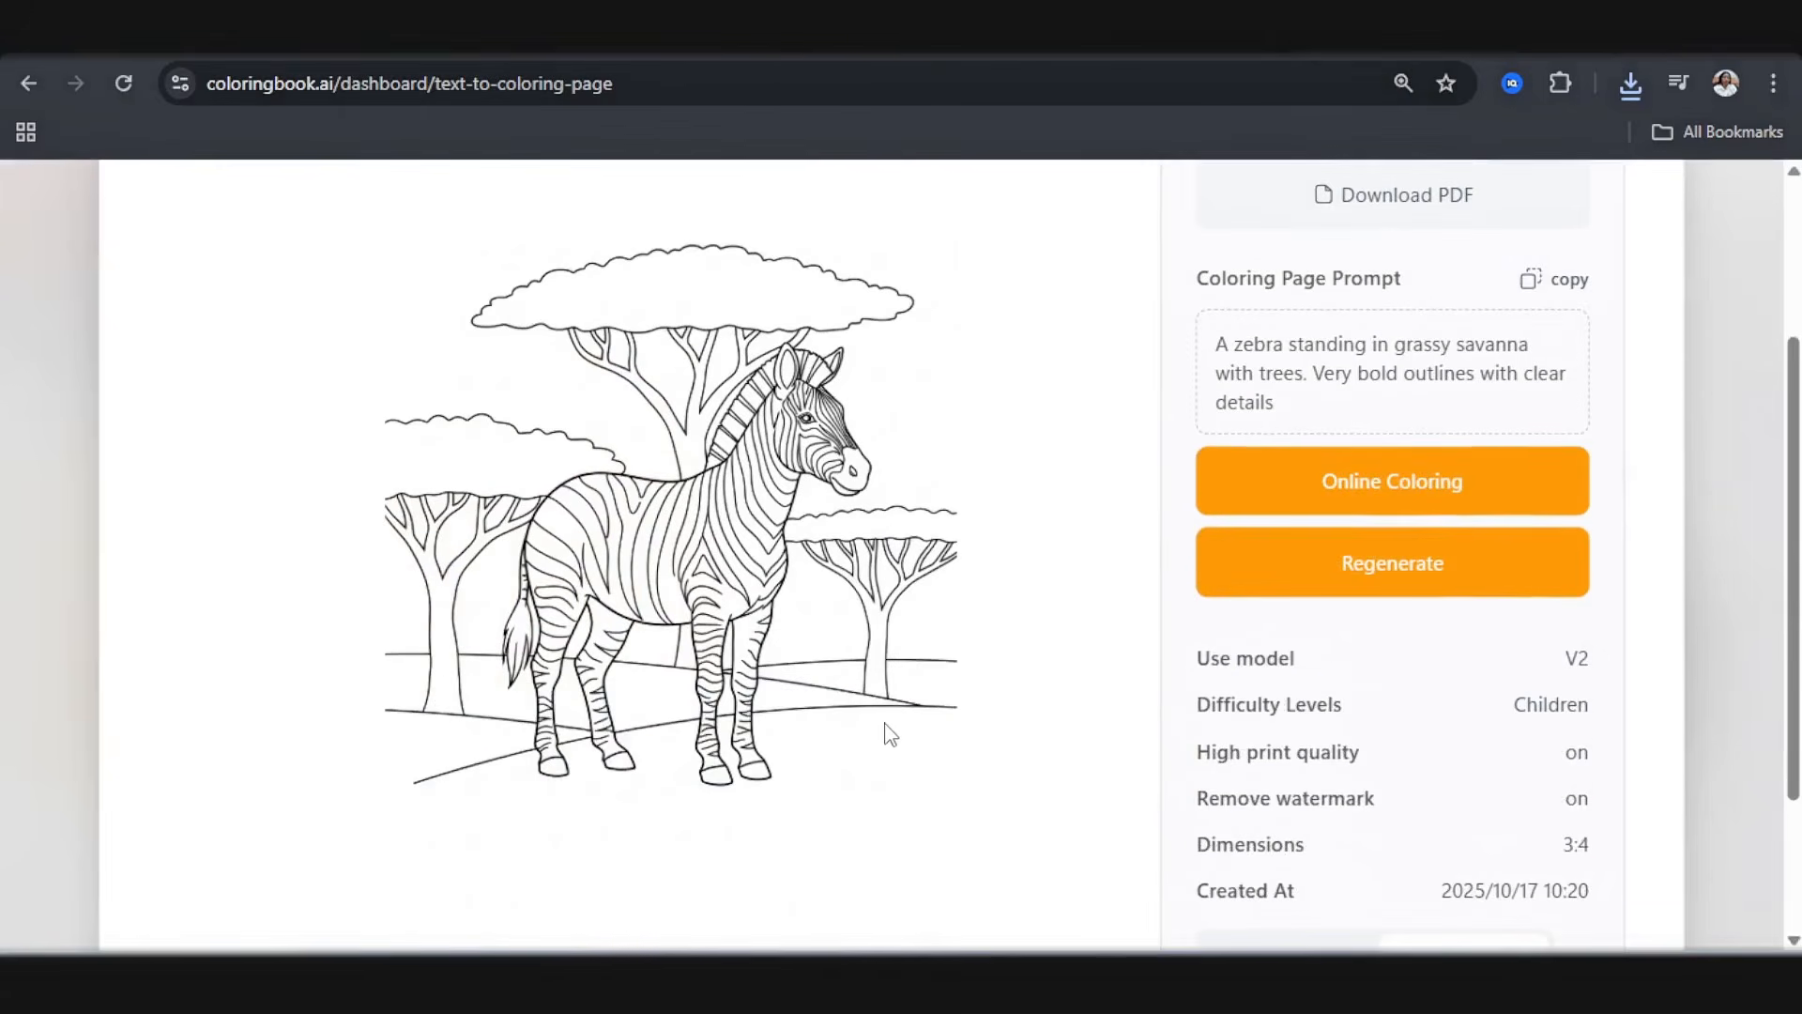
# Step: Compare the two generated zebra pages by viewing each one enlarged
pyautogui.scroll(3, 367, 380)
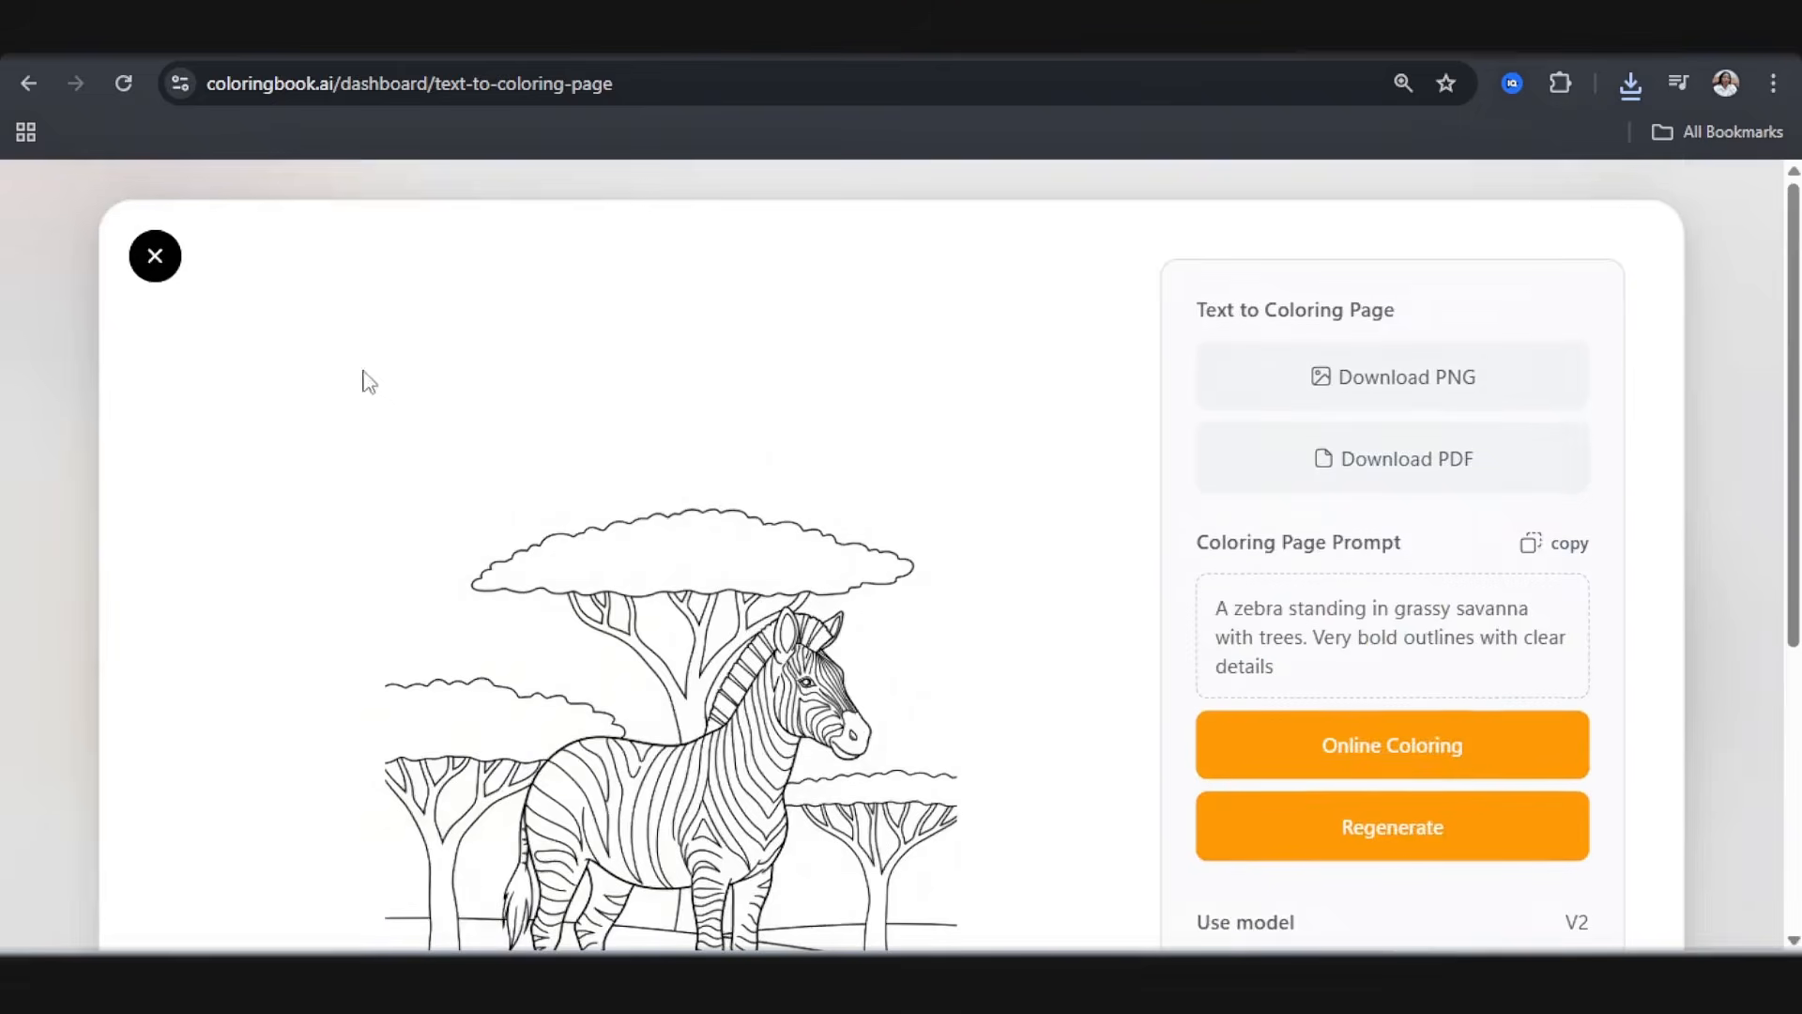
pyautogui.click(155, 255)
pyautogui.click(1337, 746)
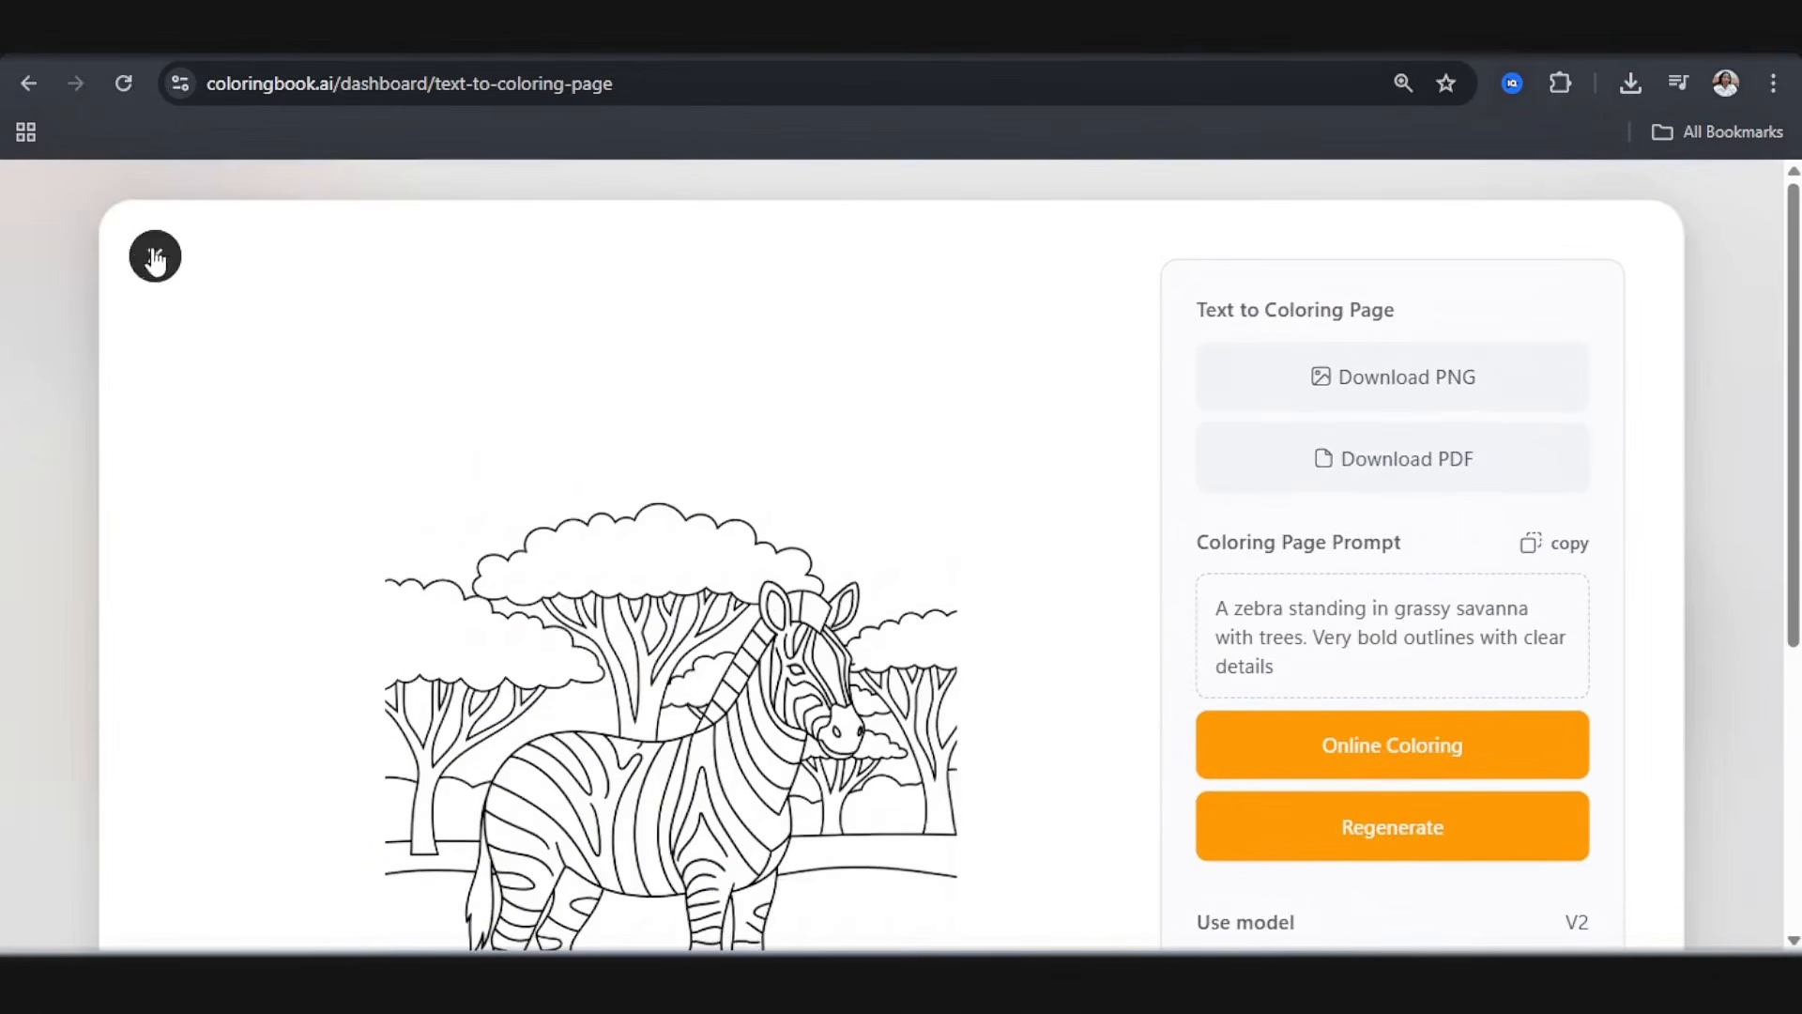
pyautogui.click(155, 255)
# Step: Reopen the first zebra page, download it as a PNG, and close the preview
pyautogui.click(1219, 805)
pyautogui.scroll(-3, 933, 676)
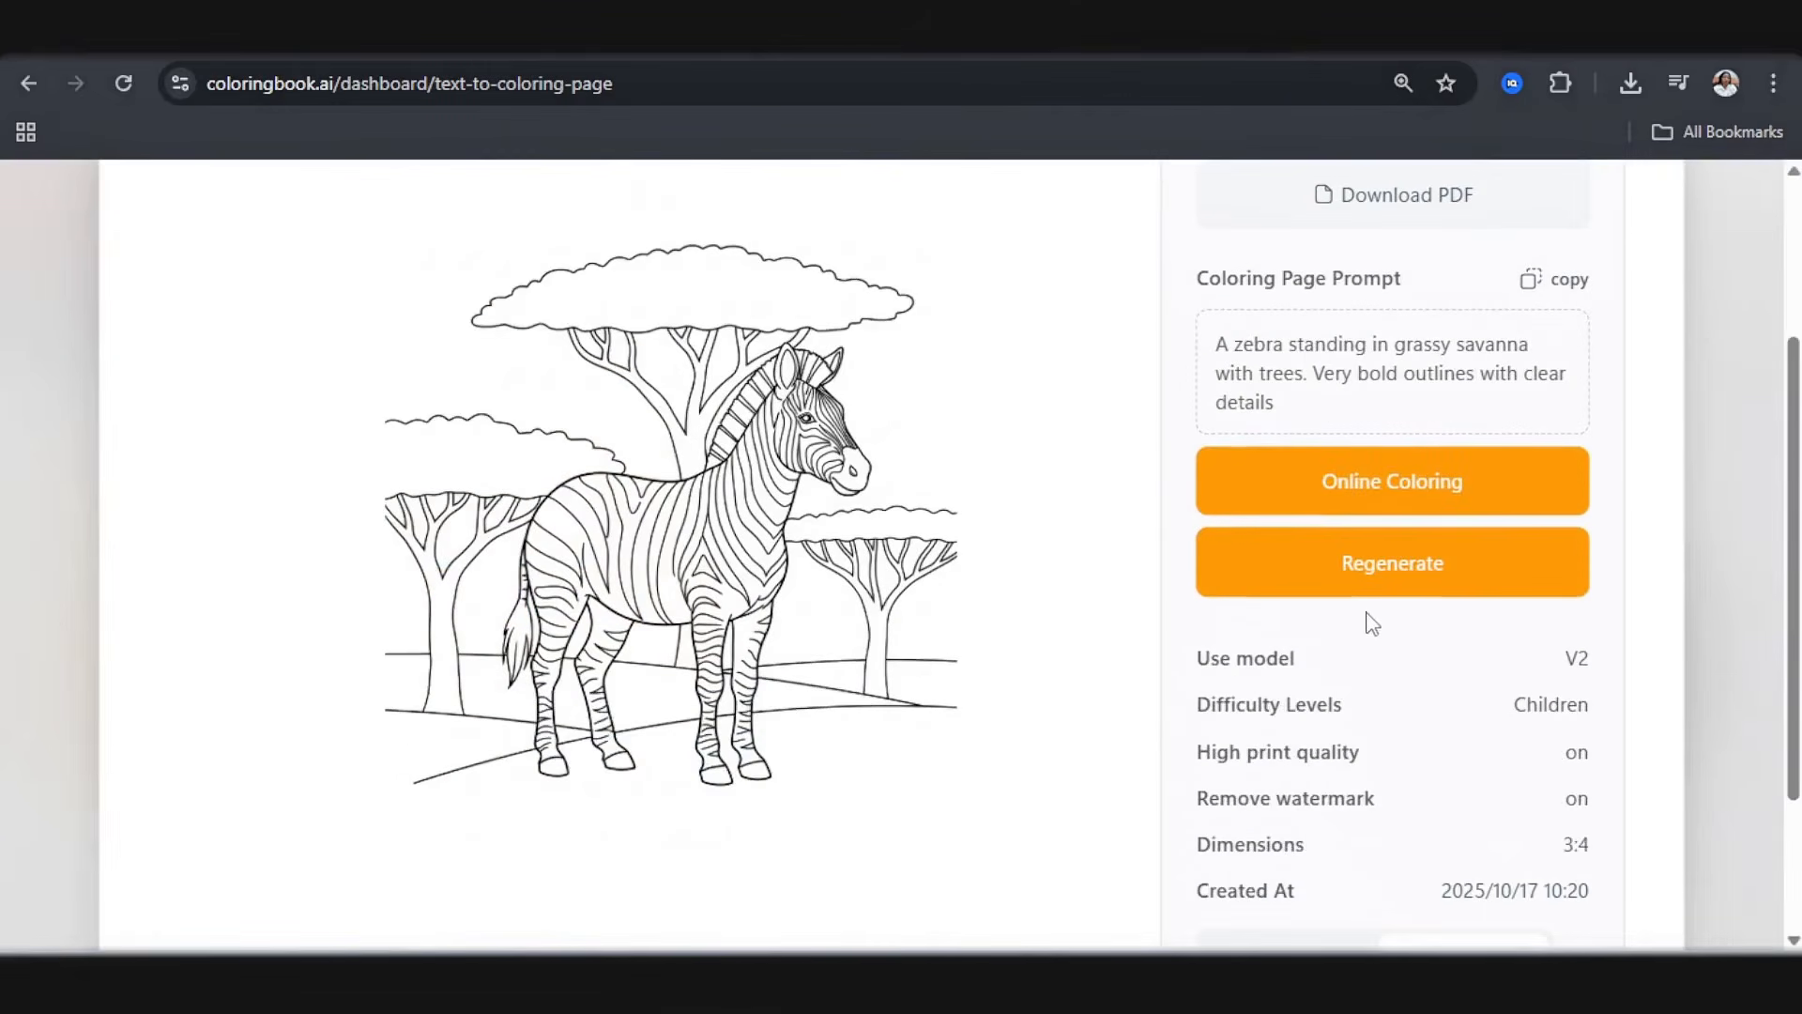
pyautogui.scroll(3, 1417, 394)
pyautogui.click(1404, 380)
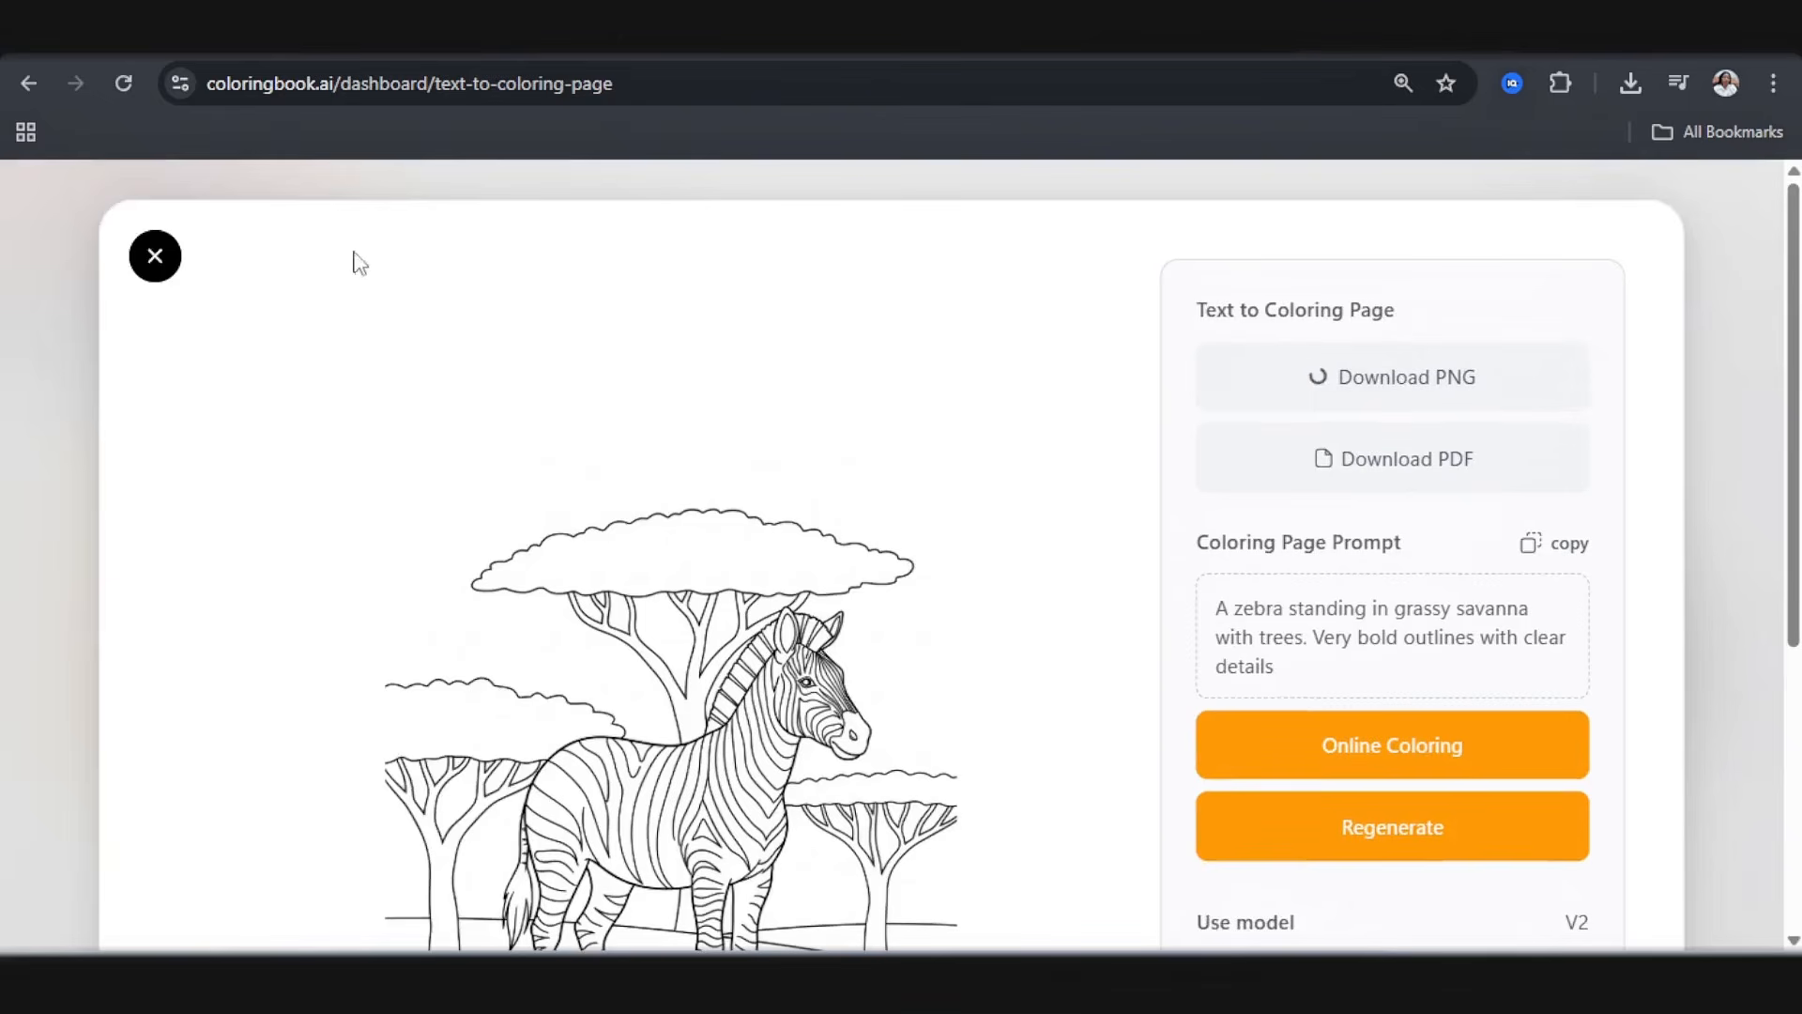
pyautogui.click(156, 256)
# Step: Switch to ChatGPT and copy "monkey hanging from a tree branch in a jungle," from the Monkey prompt
pyautogui.click(1126, 33)
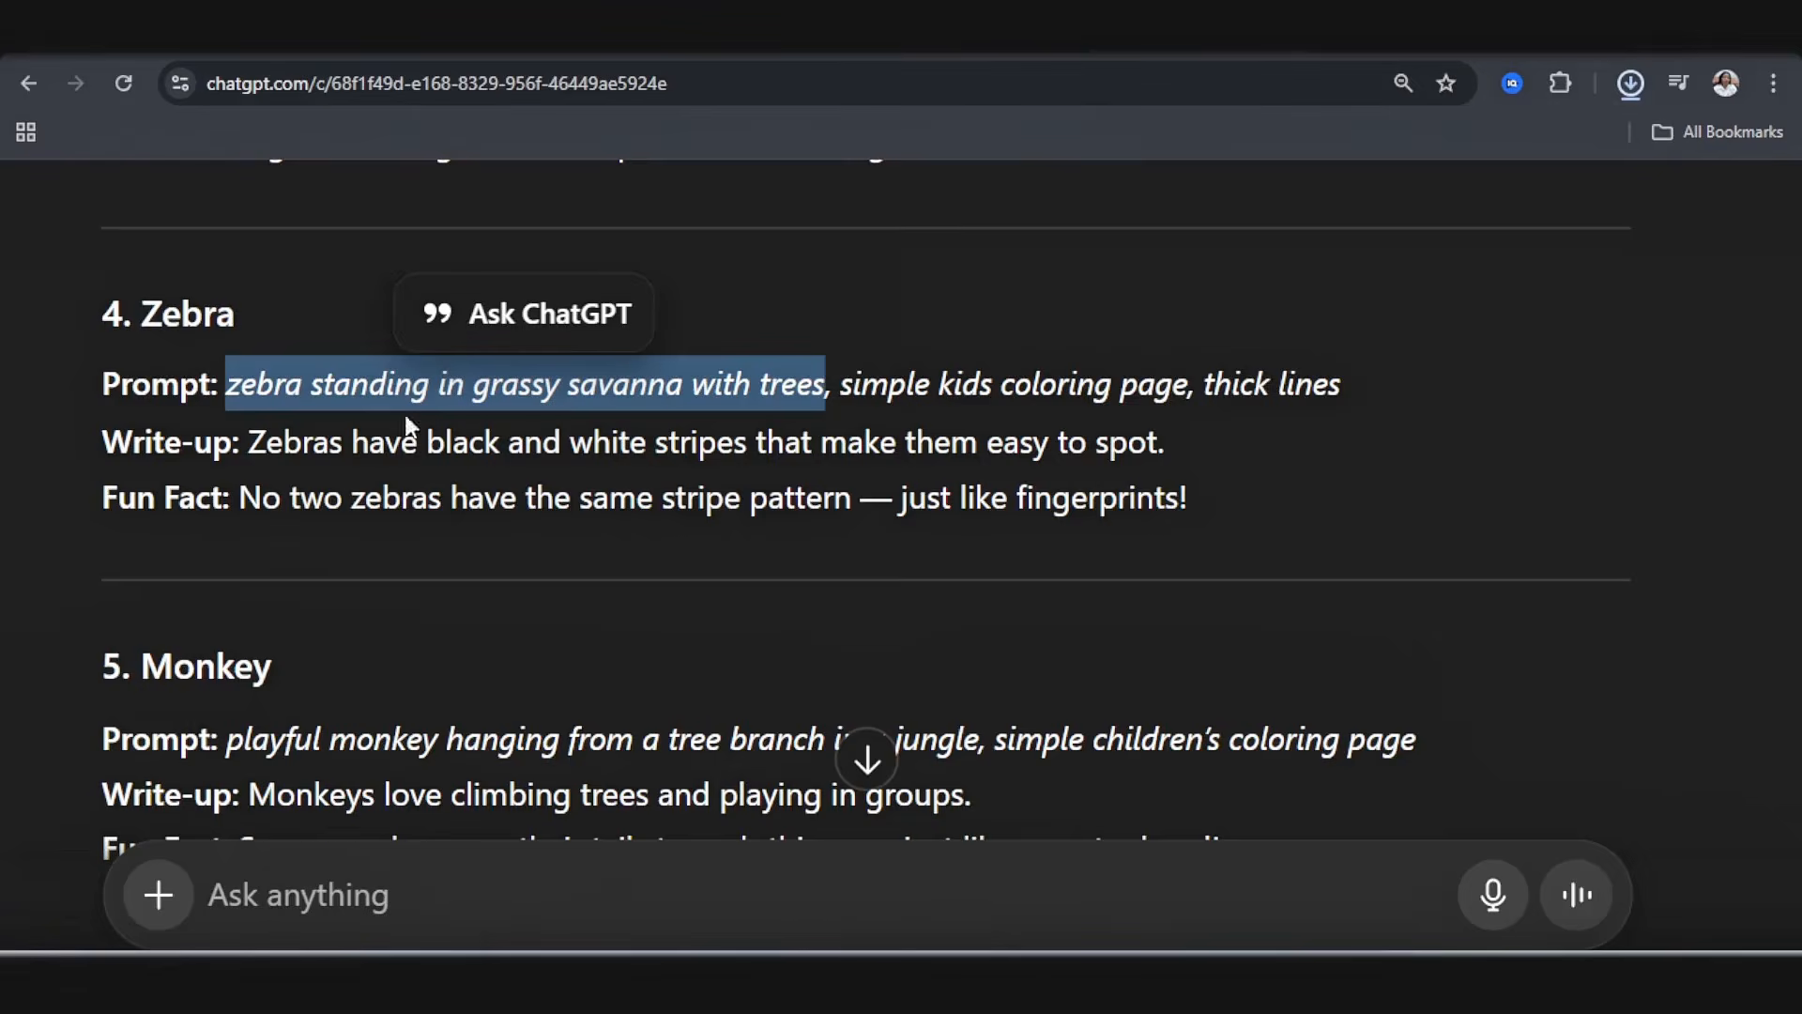
pyautogui.scroll(-4, 408, 427)
pyautogui.scroll(3, 199, 452)
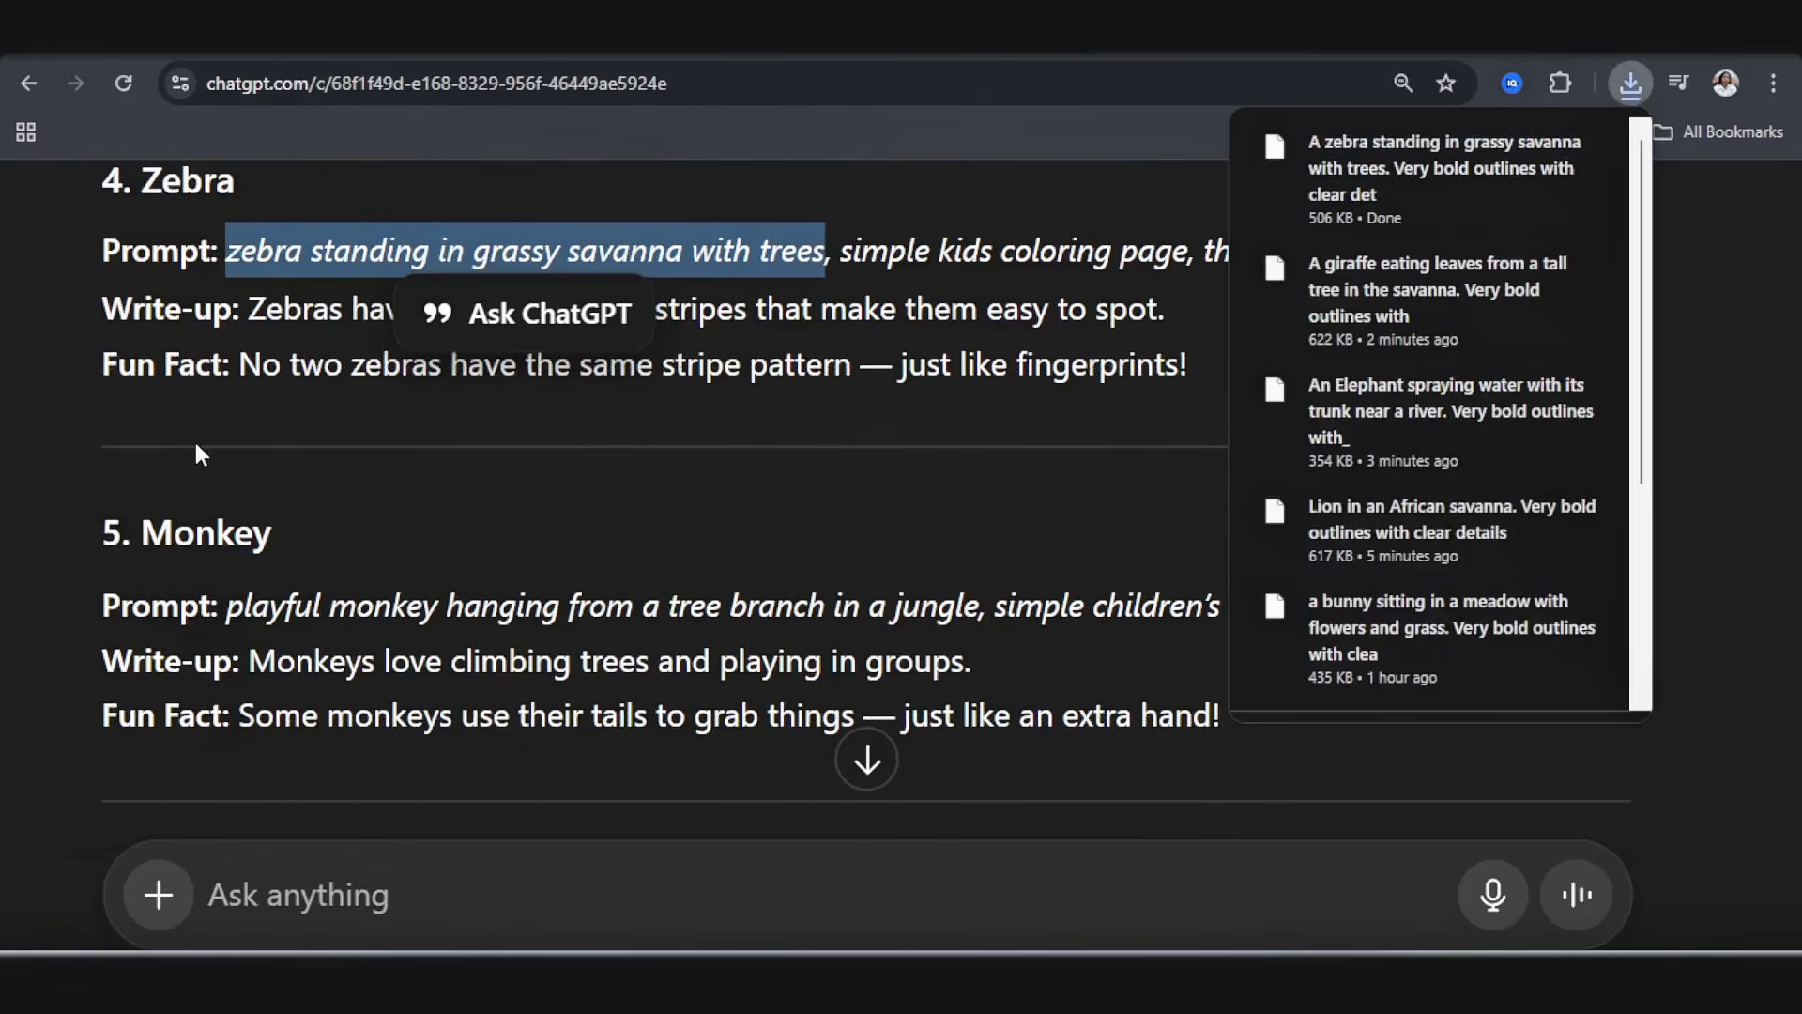
pyautogui.click(863, 530)
pyautogui.moveTo(330, 606); pyautogui.dragTo(977, 612)
# Step: On coloringbook.ai, replace the zebra prompt with "A monkey hanging from a tree branch in a jungle,. Very bold outlines with clear details"
pyautogui.click(1315, 43)
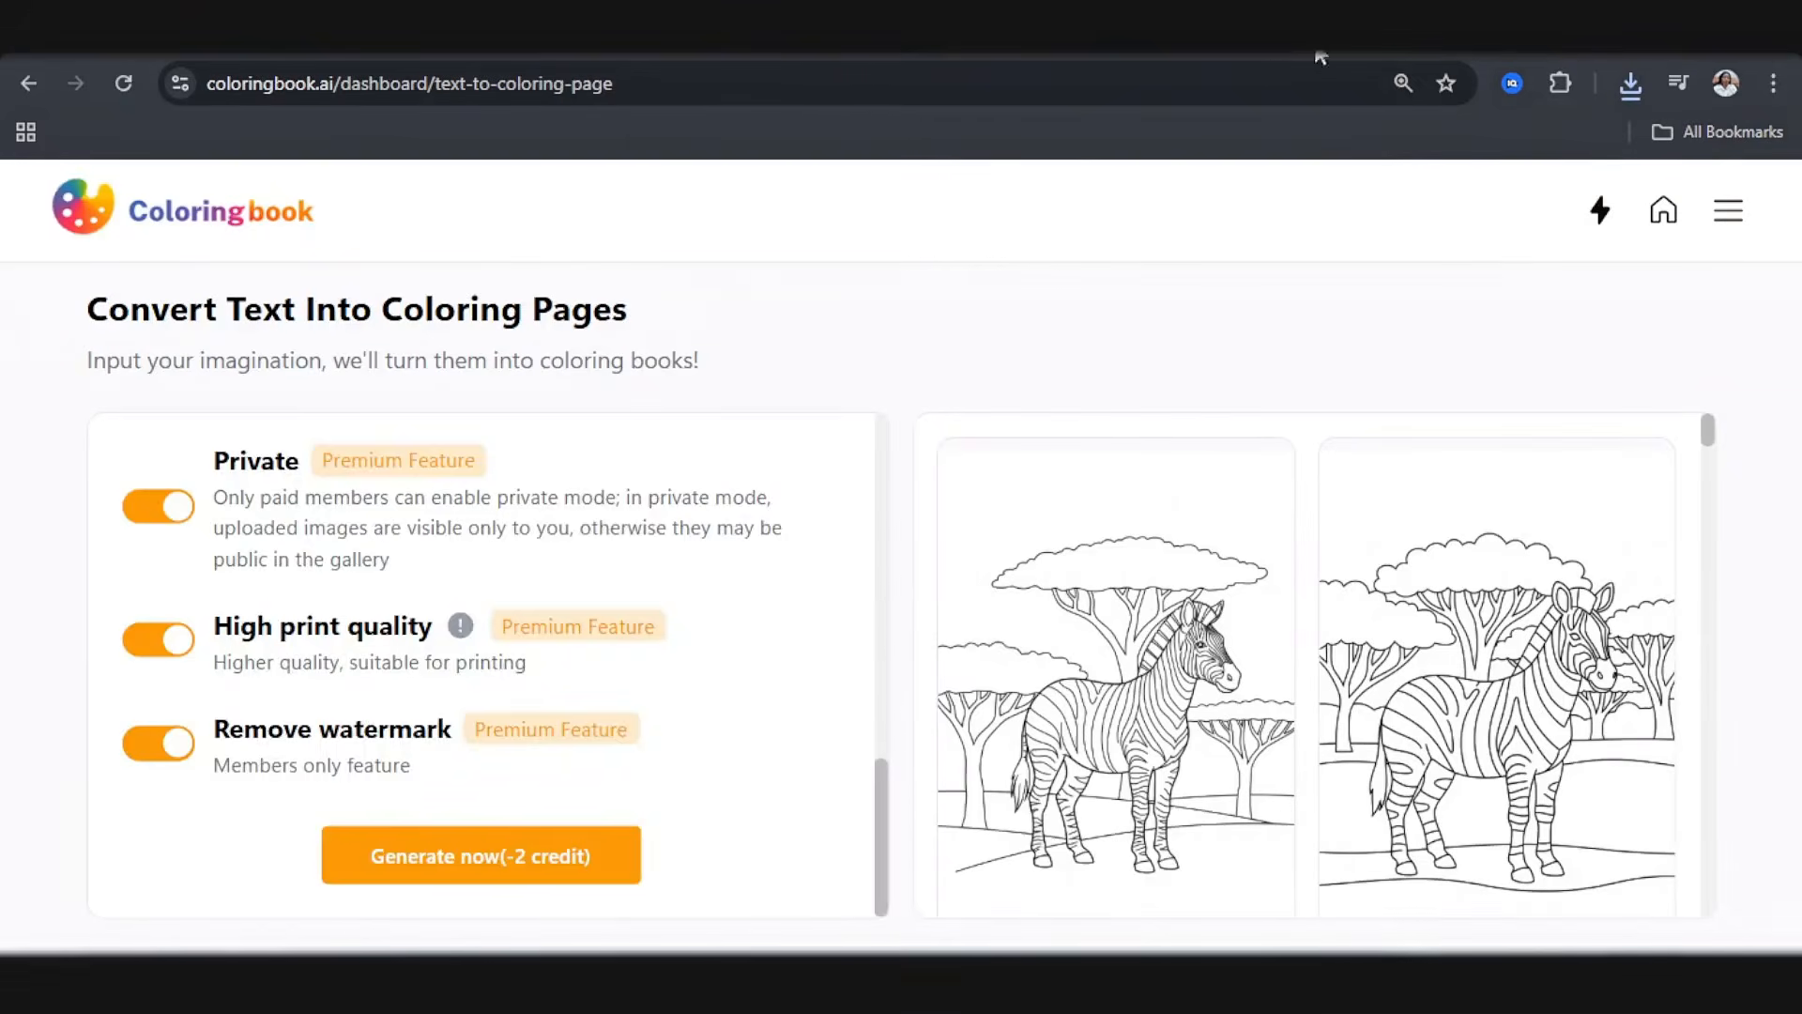
pyautogui.scroll(10, 248, 516)
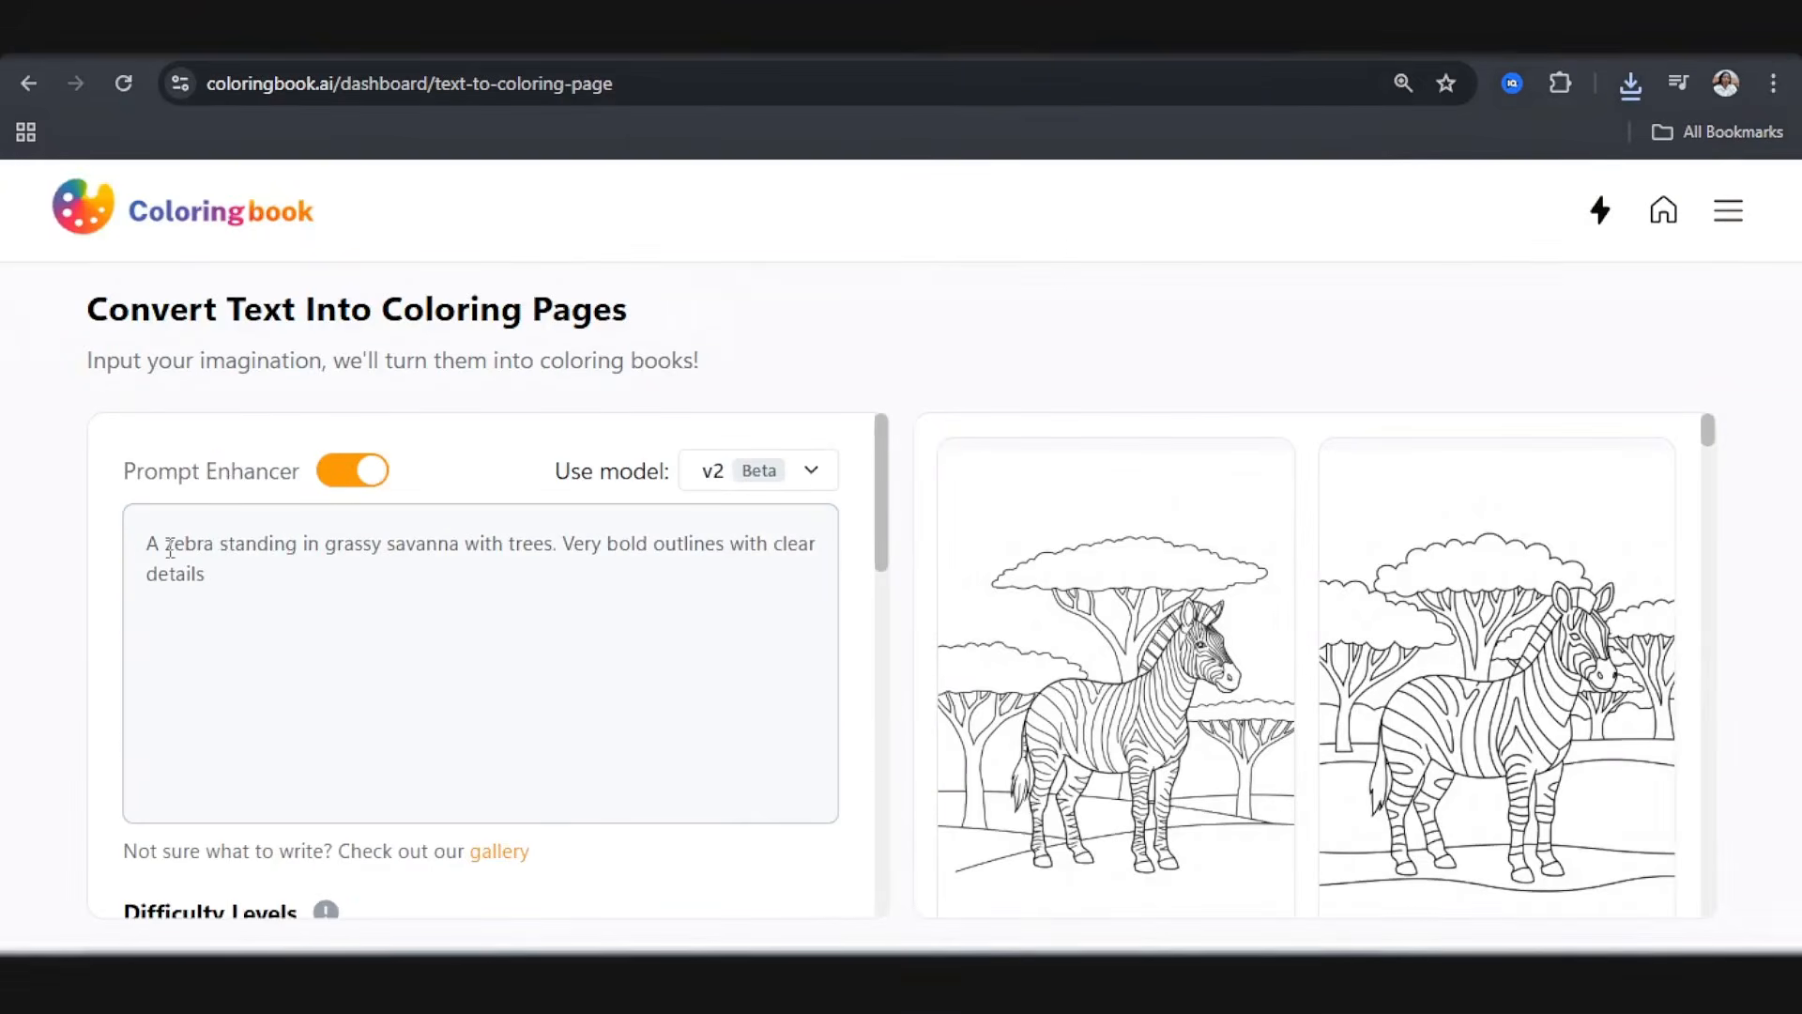
pyautogui.hotkey('ctrl', 'a')
pyautogui.write('A monkey hanging from a tree branch in a jungle. Very bold outlines with clear details')
# Step: Generate the monkey coloring pages in a batch of 2
pyautogui.scroll(-7, 450, 676)
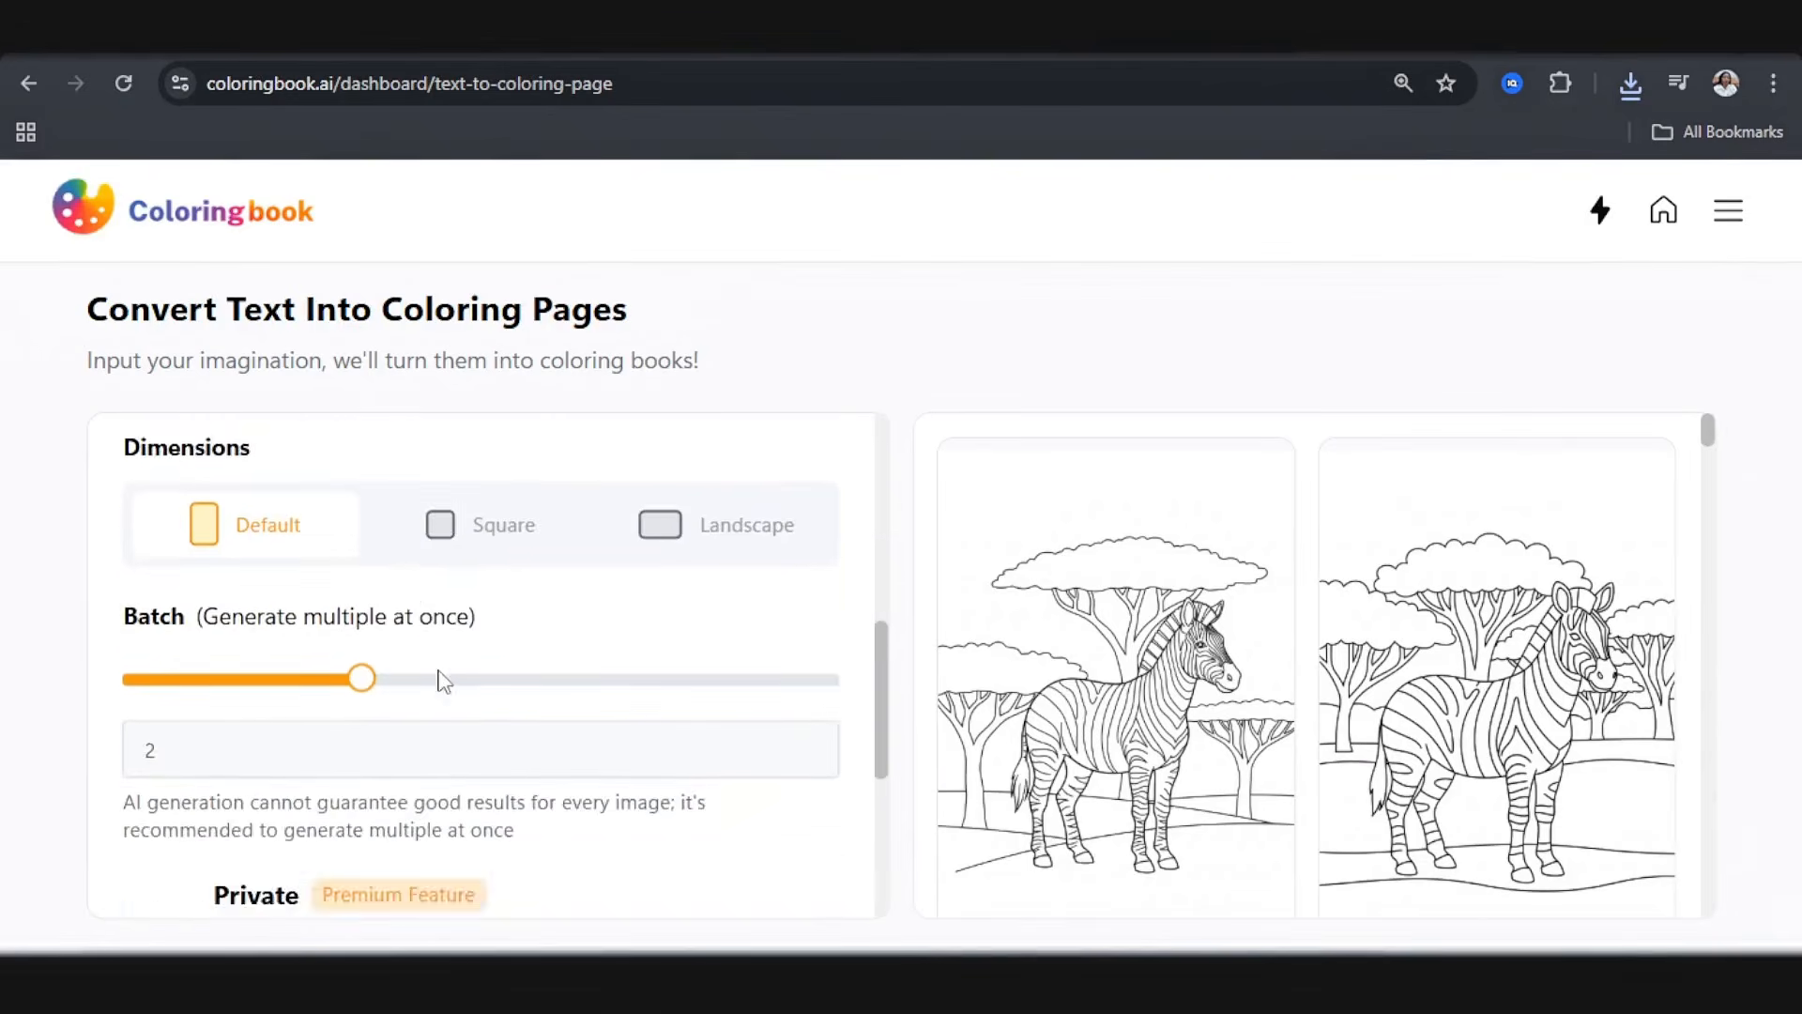
pyautogui.scroll(4, 413, 657)
pyautogui.scroll(-4, 416, 657)
pyautogui.scroll(-5, 433, 661)
pyautogui.click(390, 850)
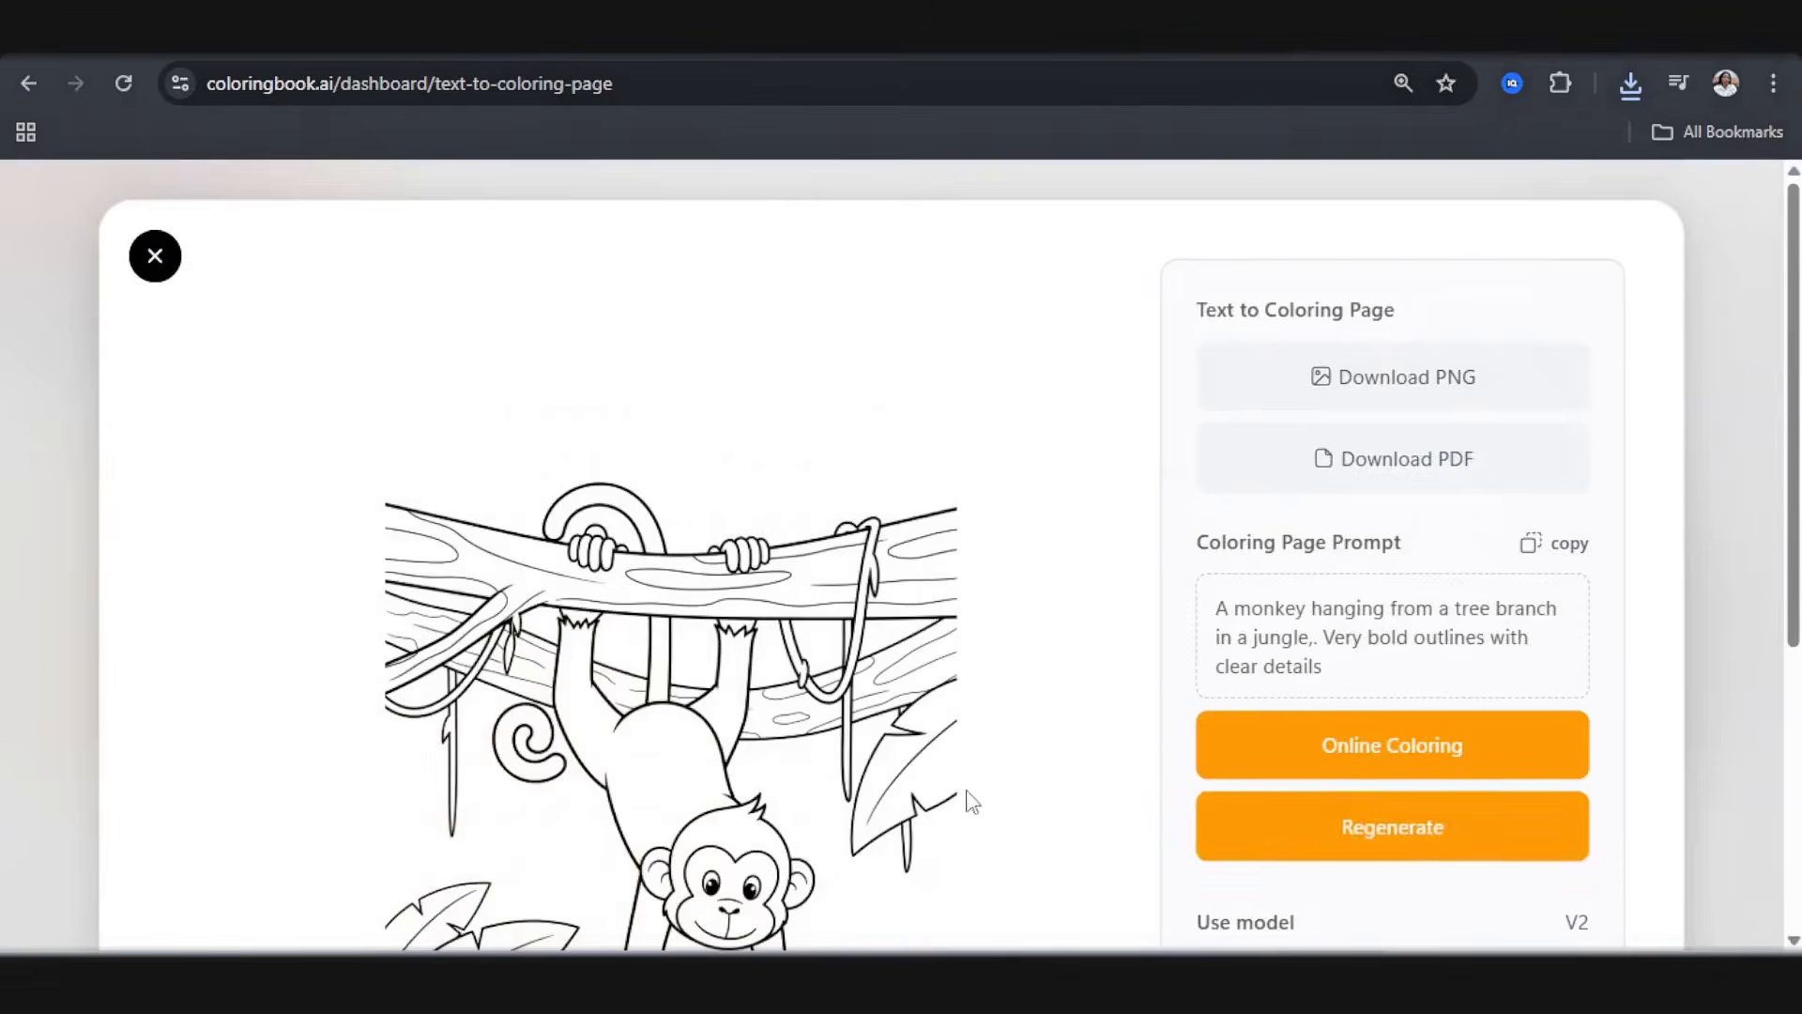
# Step: Compare the two generated monkey pages by examining each full drawing enlarged
pyautogui.scroll(-4, 966, 801)
pyautogui.scroll(5, 719, 751)
pyautogui.click(153, 251)
pyautogui.click(1136, 671)
pyautogui.scroll(-3, 1098, 695)
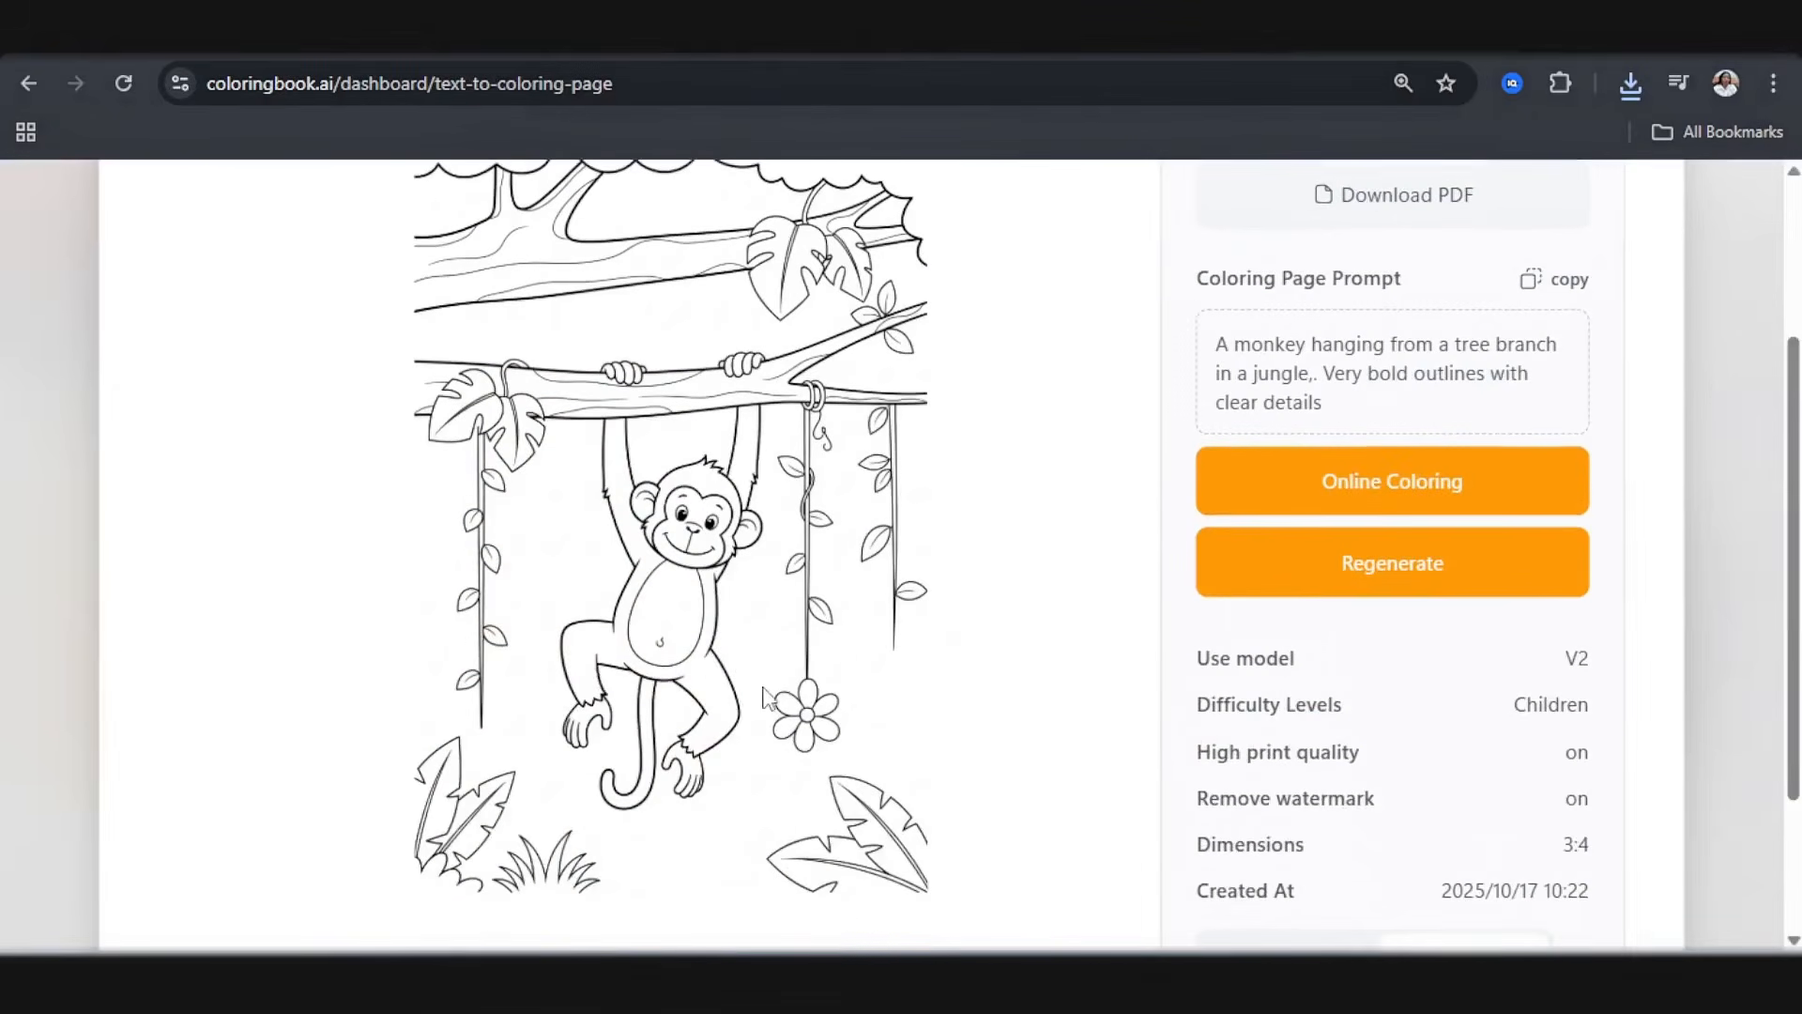
pyautogui.scroll(3, 391, 447)
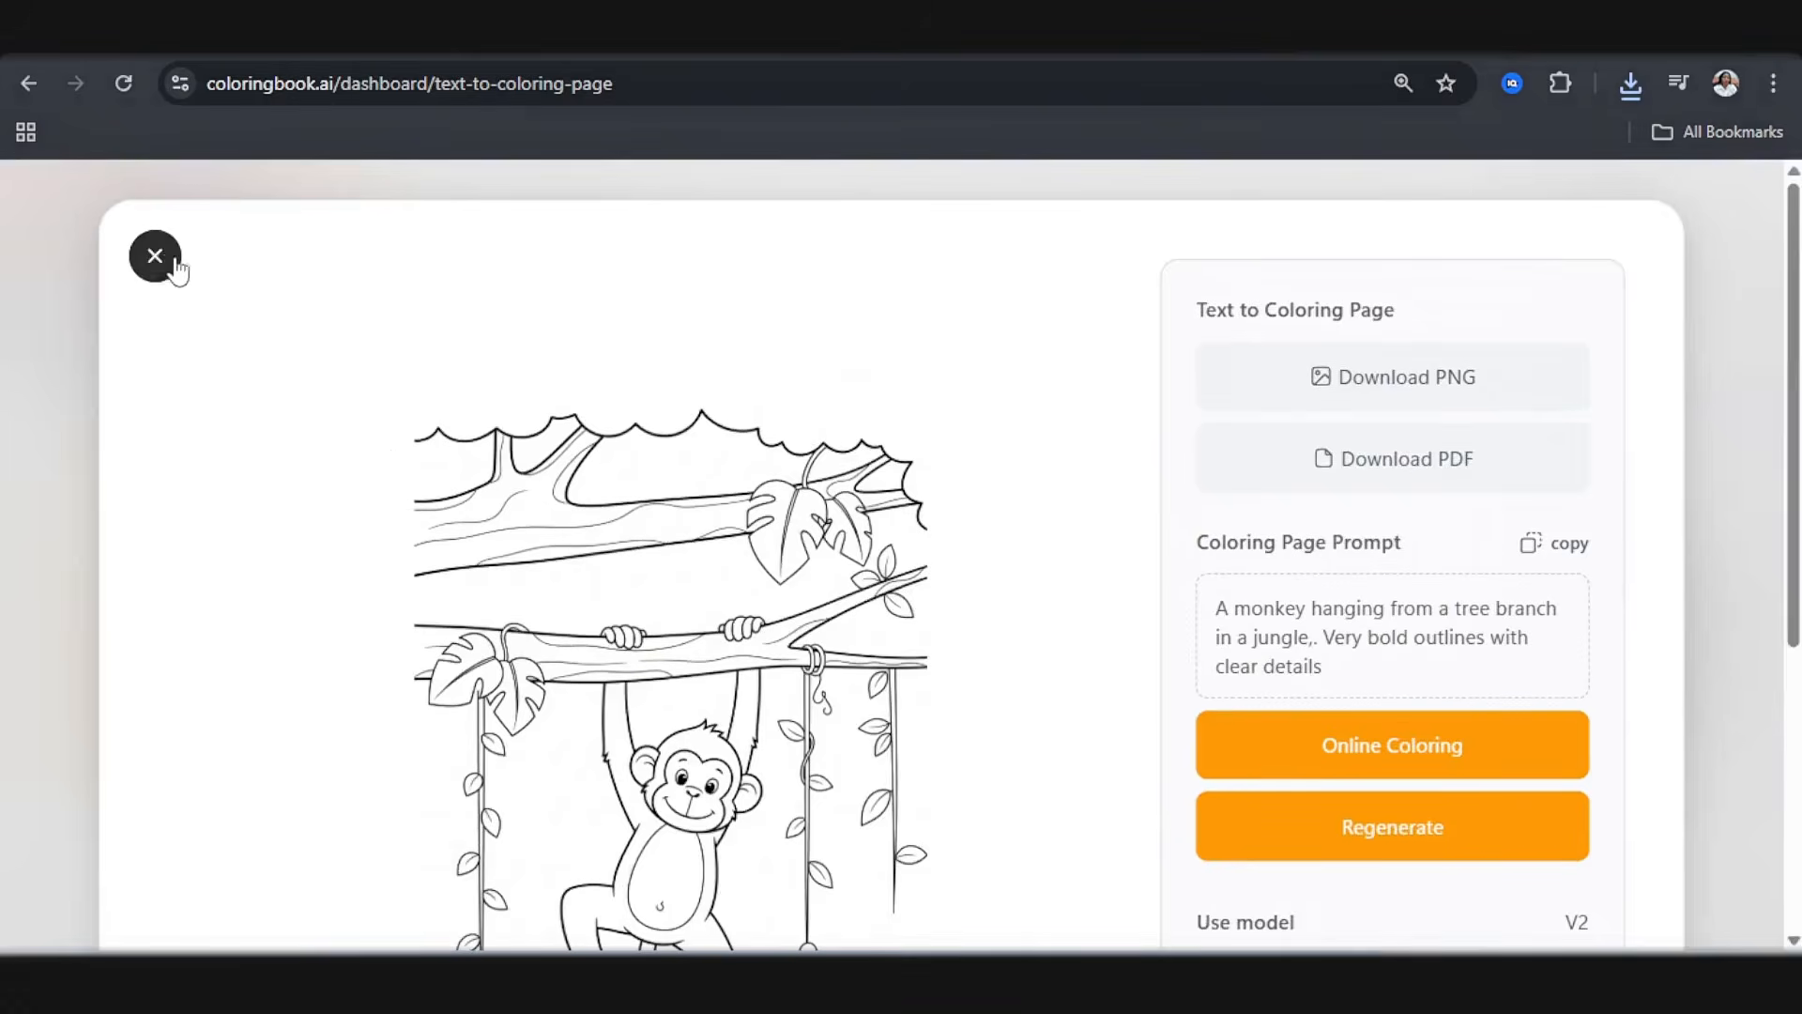
pyautogui.click(155, 255)
# Step: Reopen the page of the monkey hanging head-down, check the whole drawing, and download it as a PNG
pyautogui.click(1502, 699)
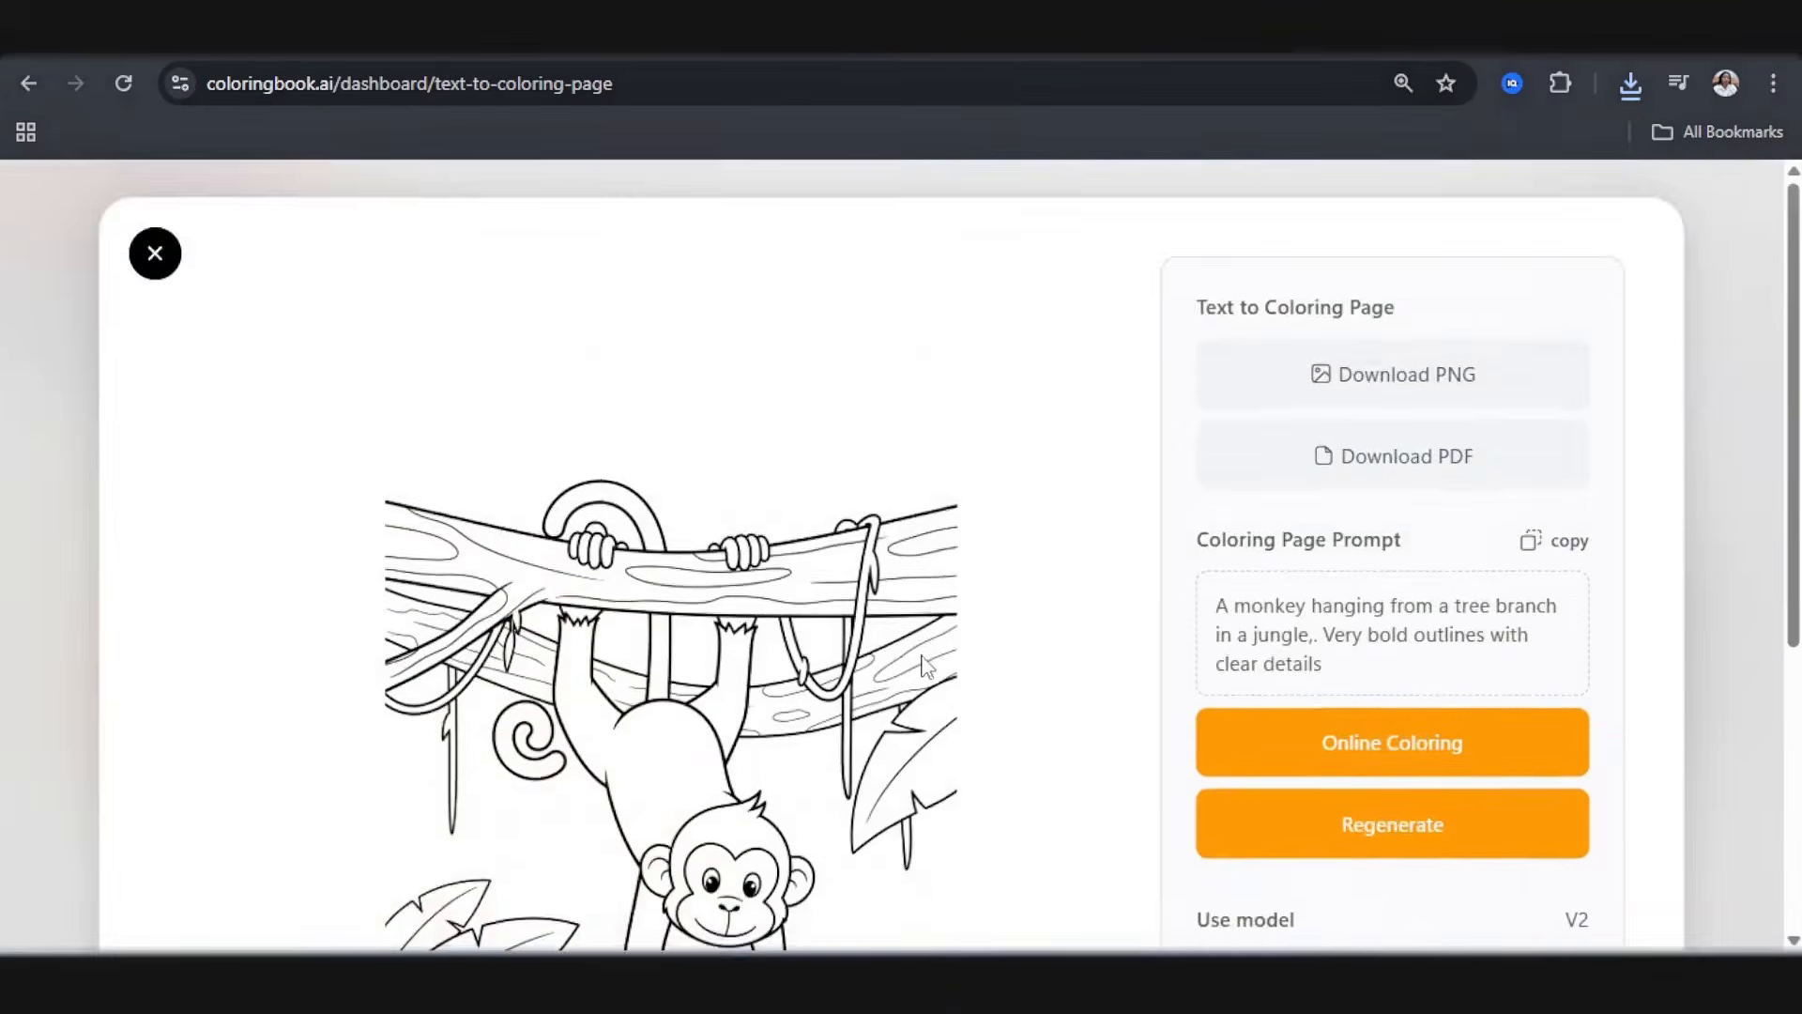
pyautogui.scroll(-3, 765, 641)
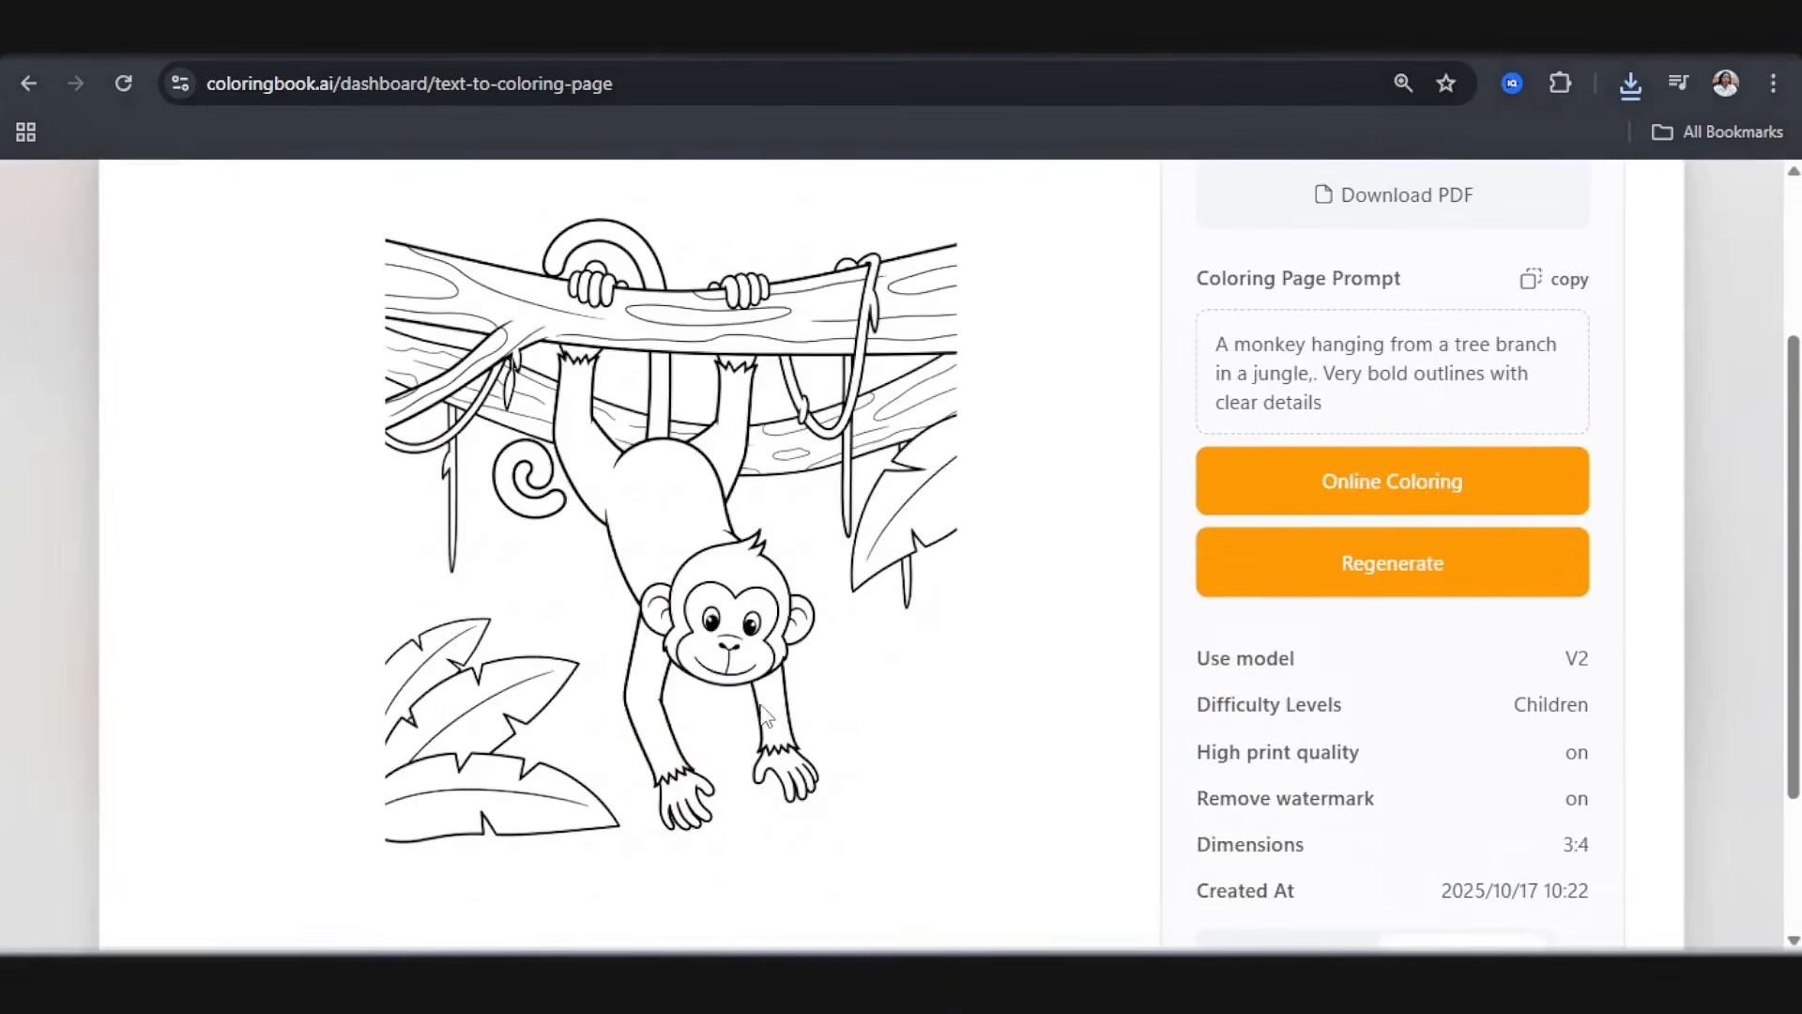
pyautogui.scroll(3, 765, 716)
pyautogui.click(1407, 392)
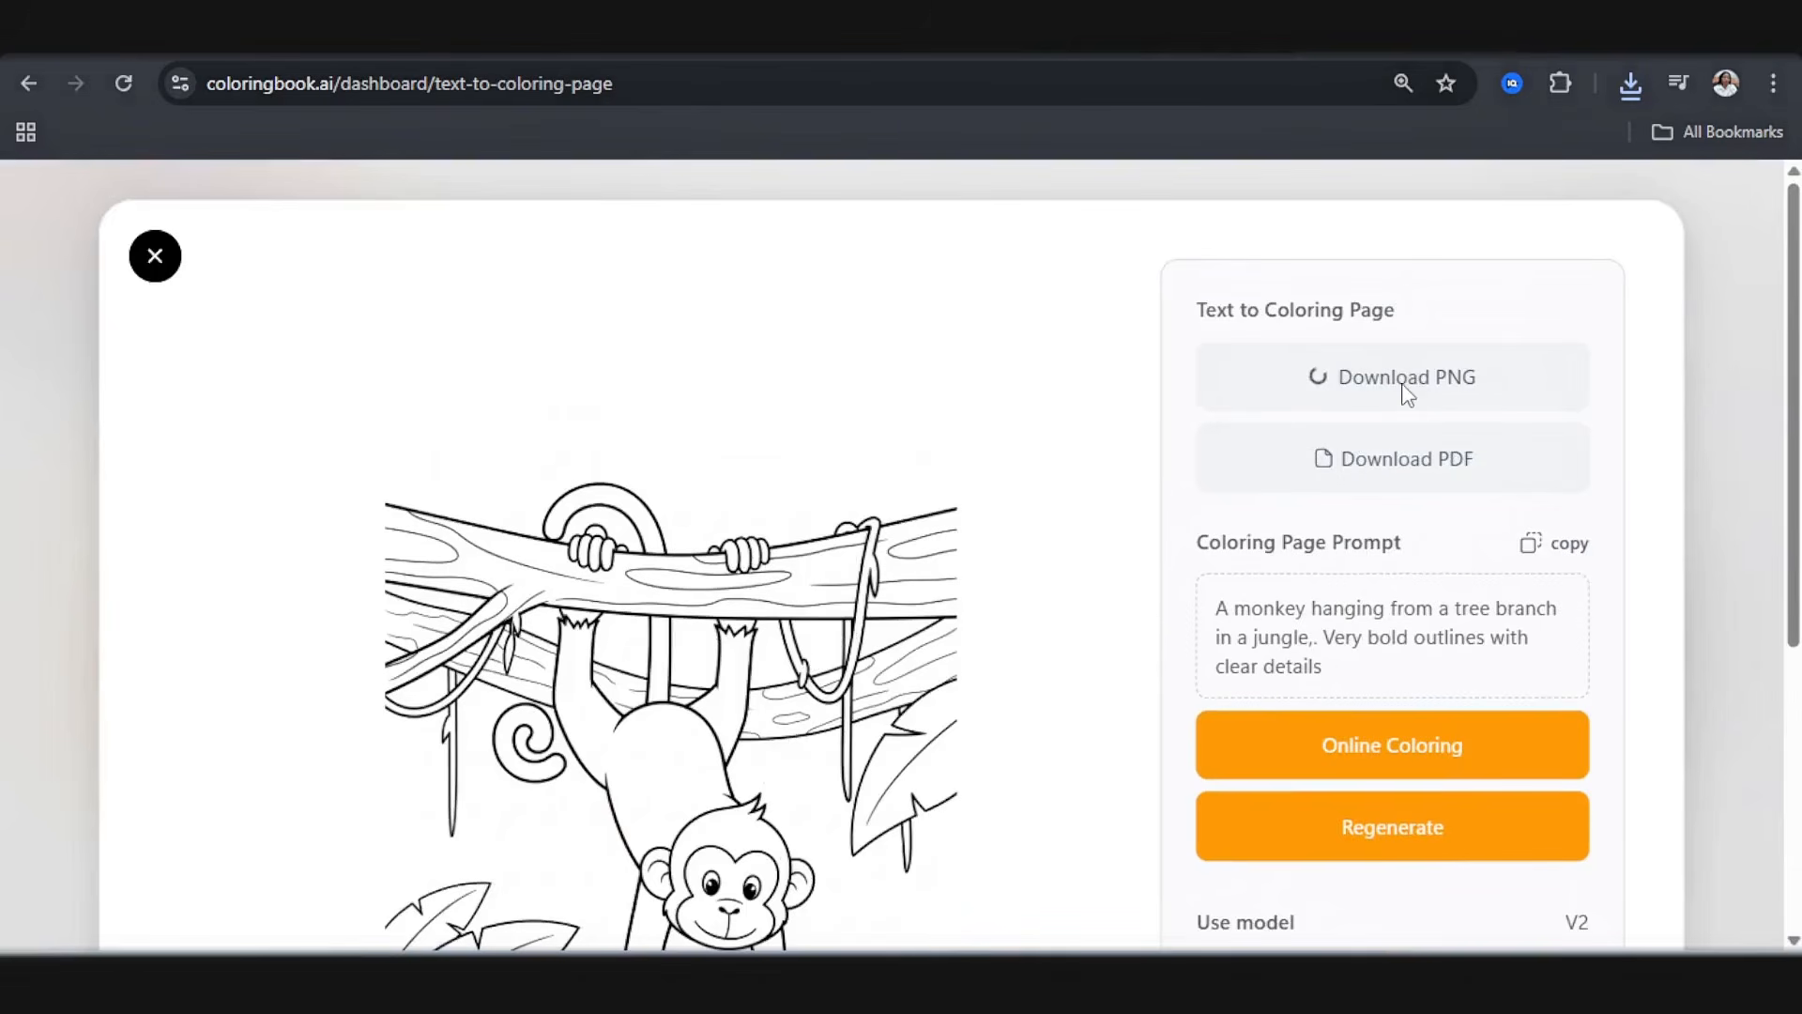
# Step: Check the browser's download list for the monkey page and look through the coloring pages already generated on coloringbook.ai
pyautogui.click(1631, 83)
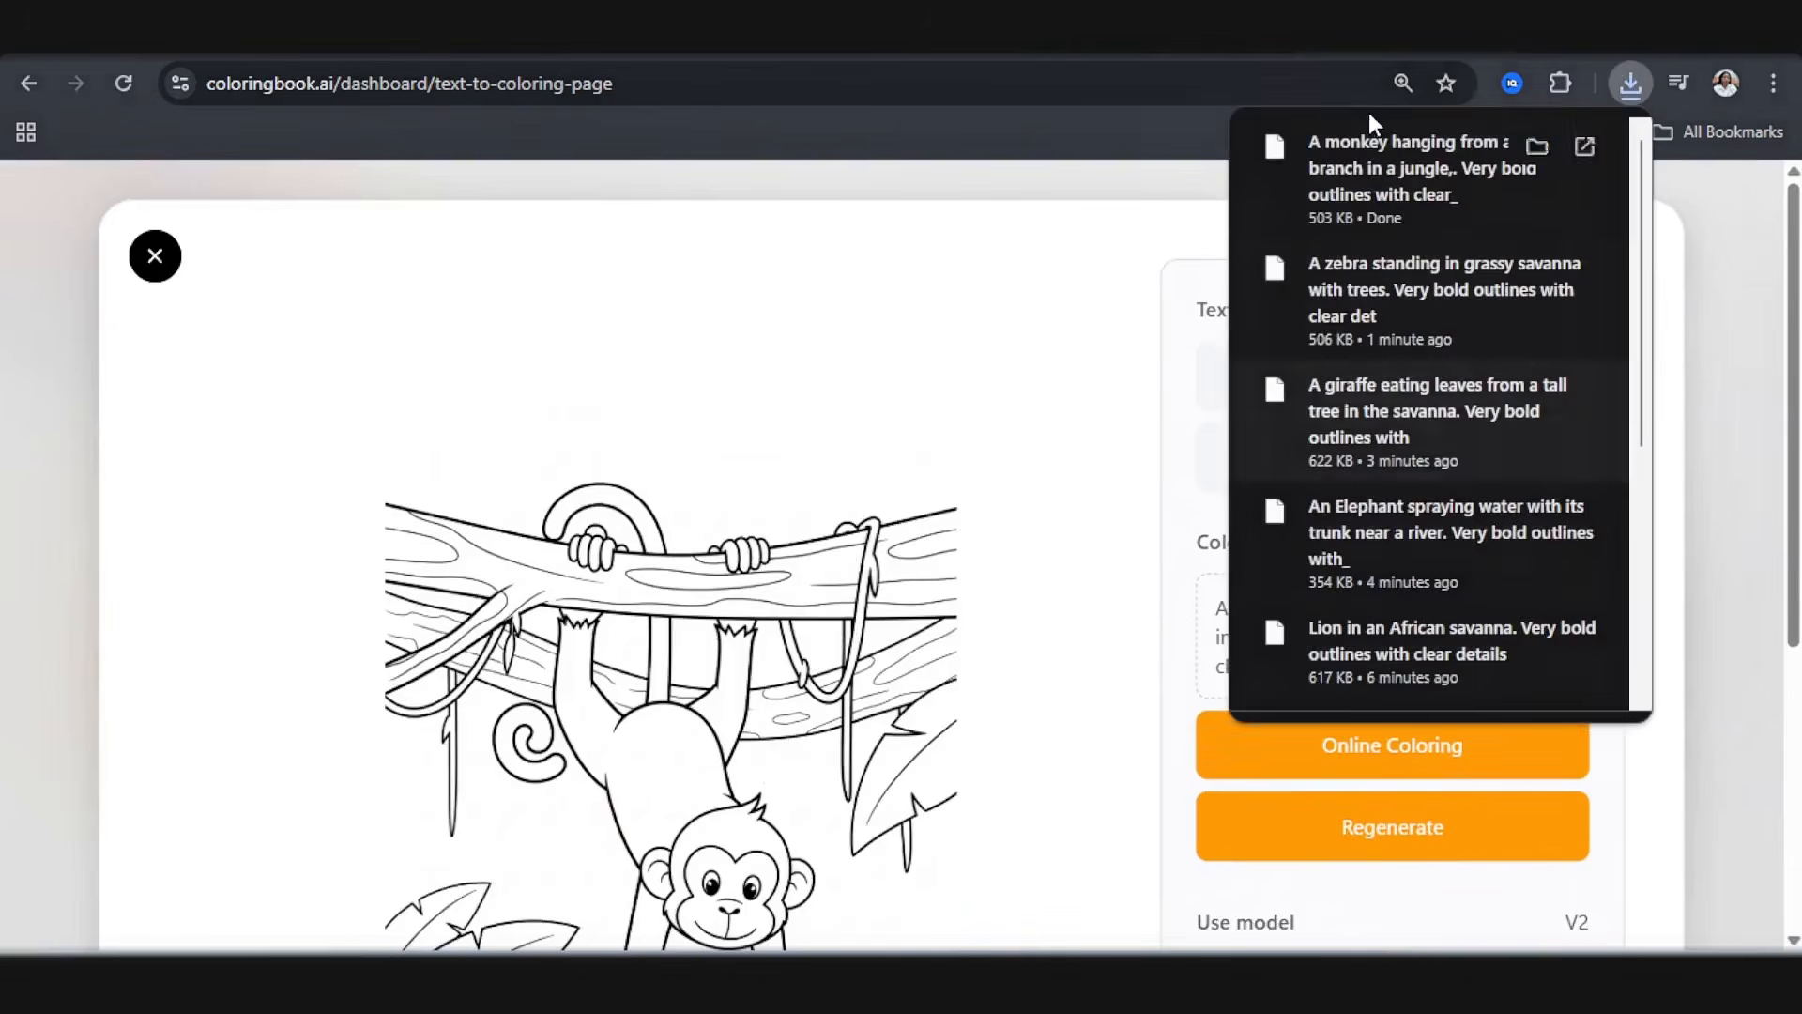
pyautogui.click(1107, 30)
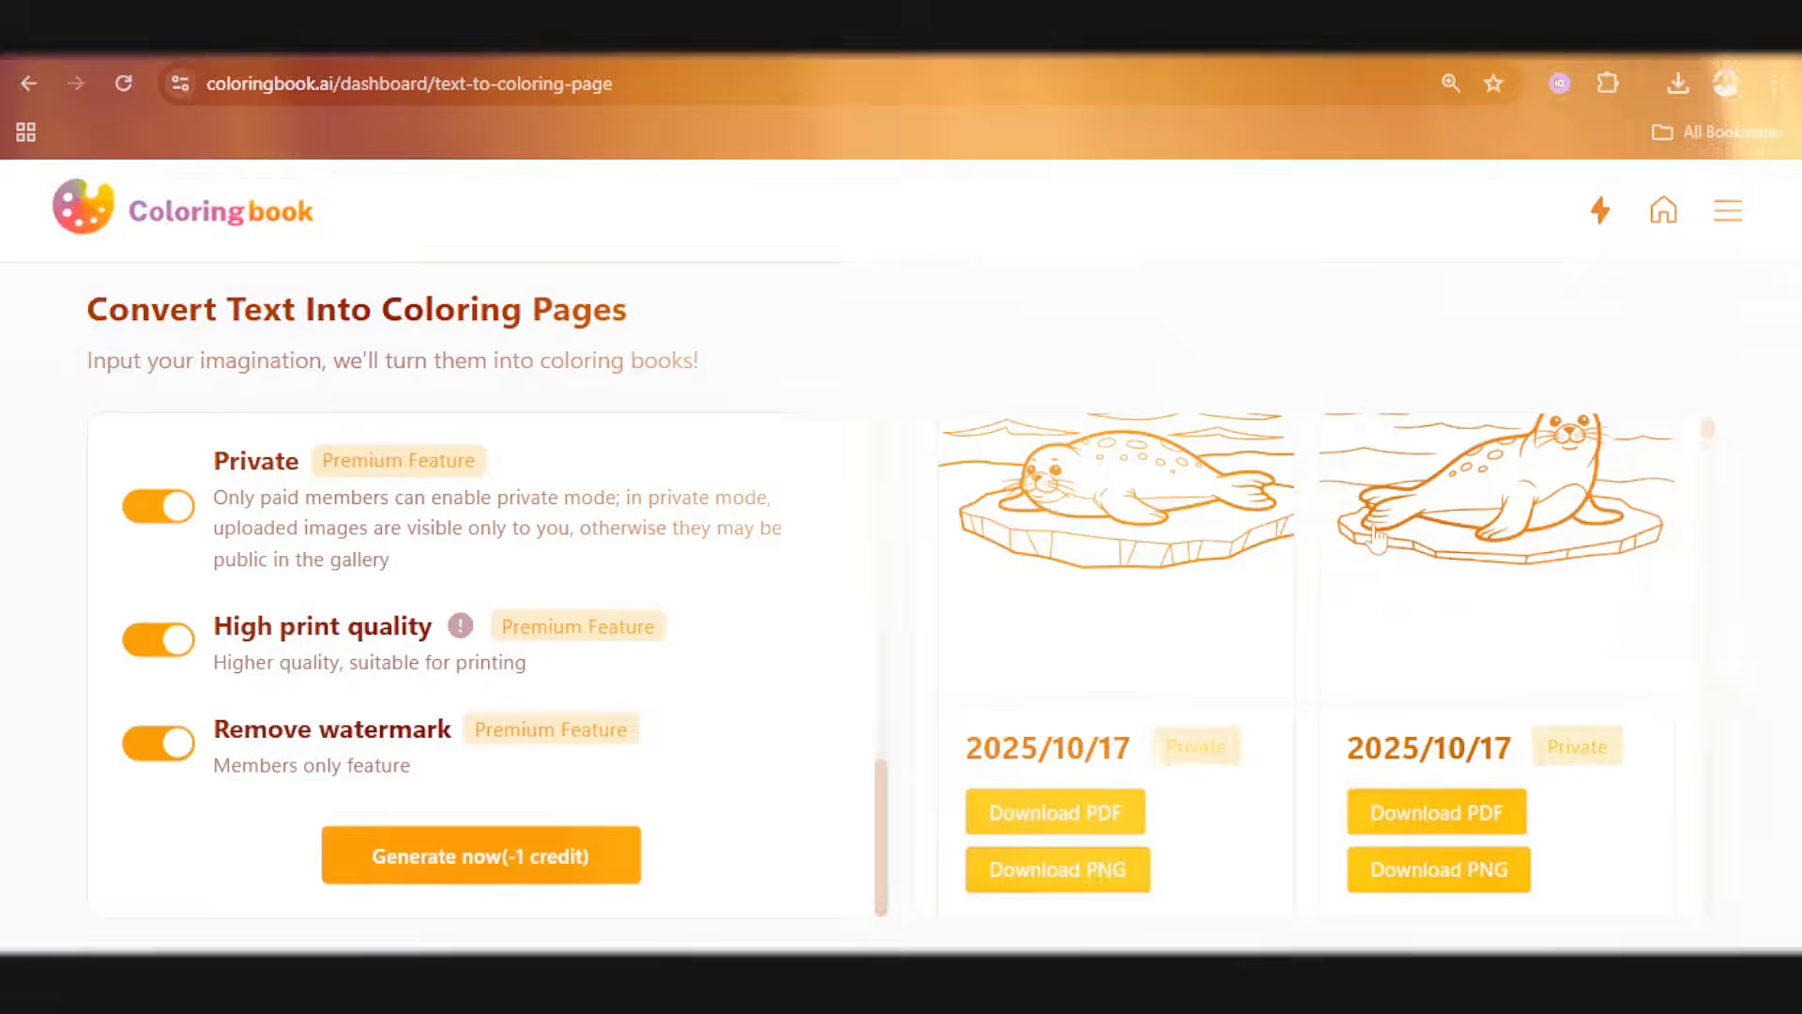
pyautogui.scroll(-7, 1243, 699)
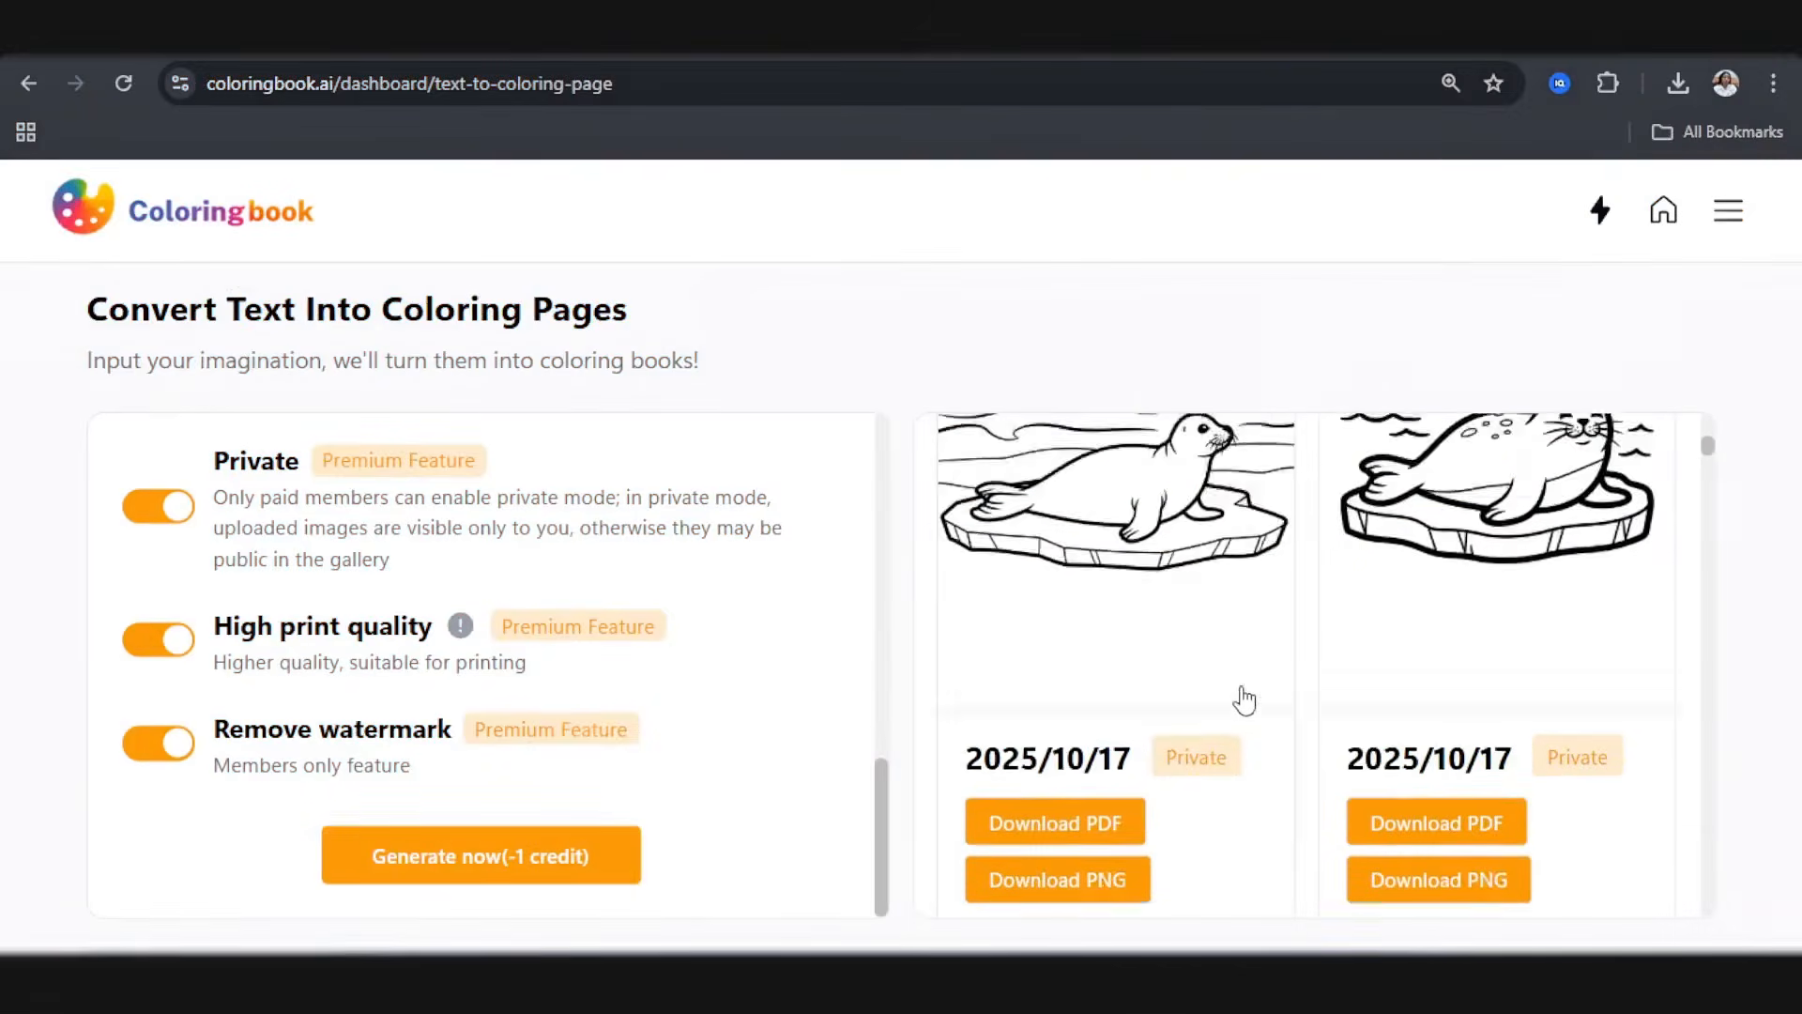
pyautogui.scroll(-8, 1243, 699)
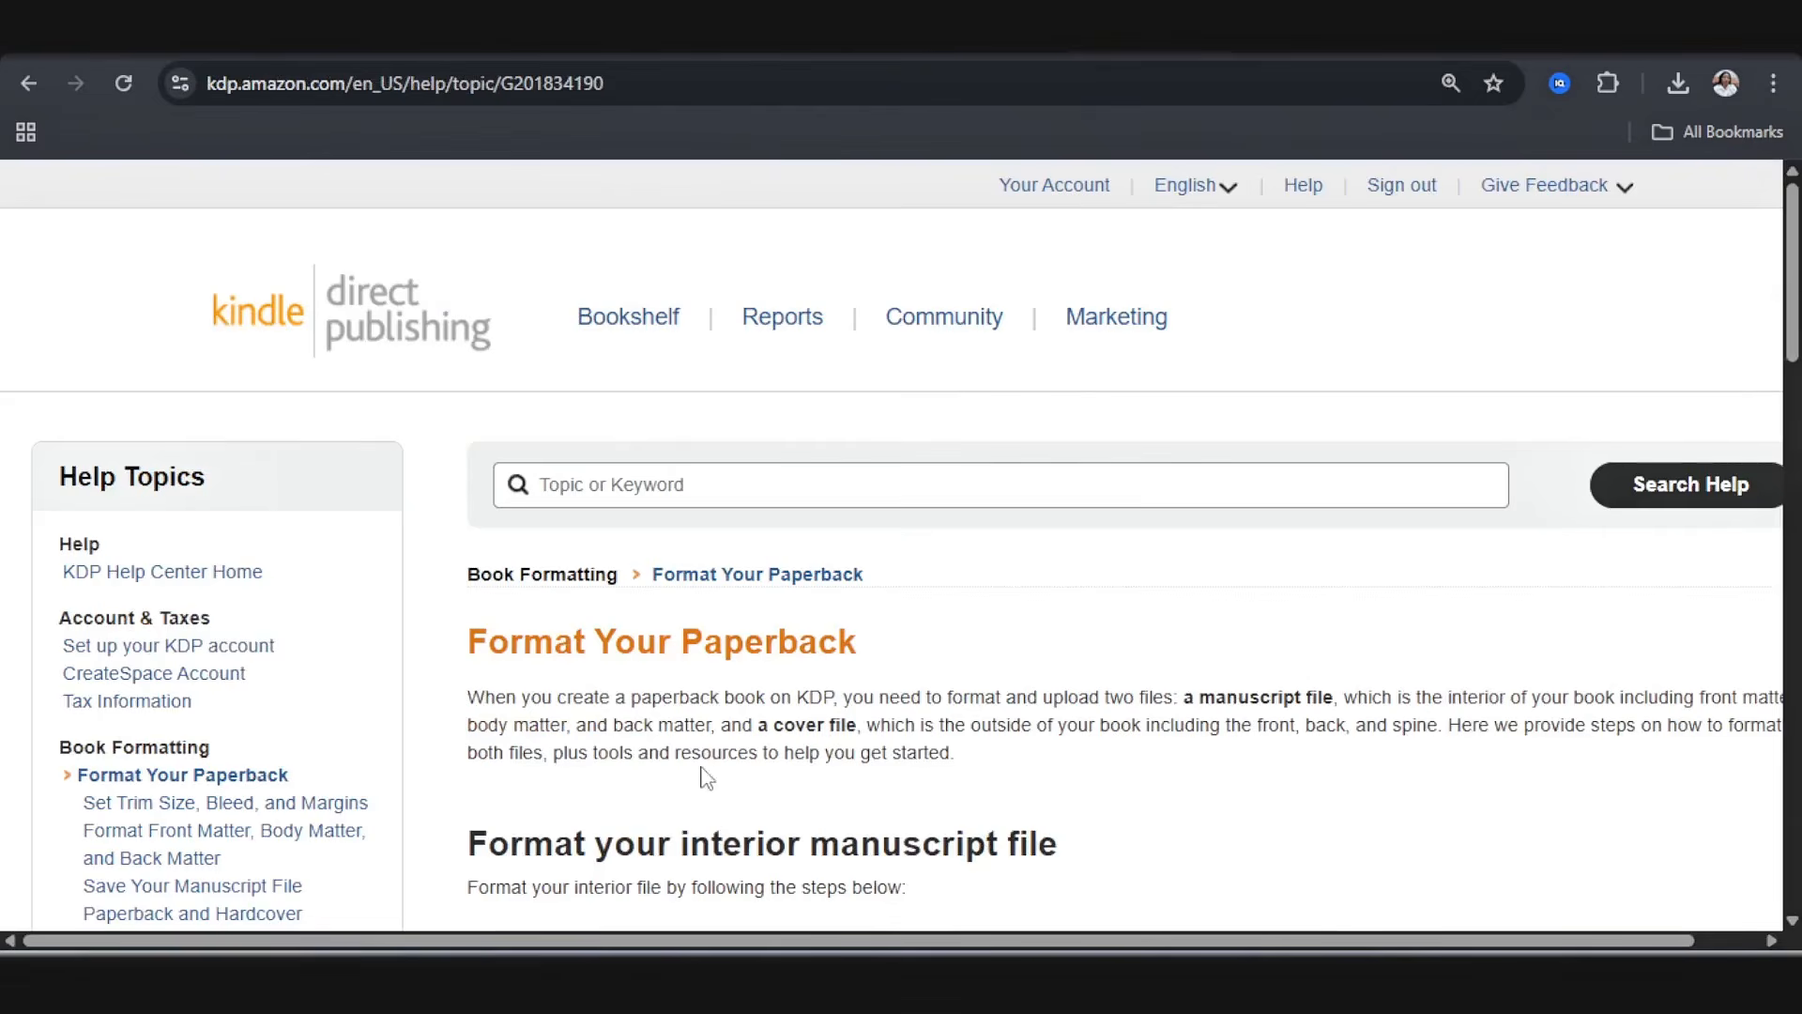
pyautogui.scroll(-4, 302, 908)
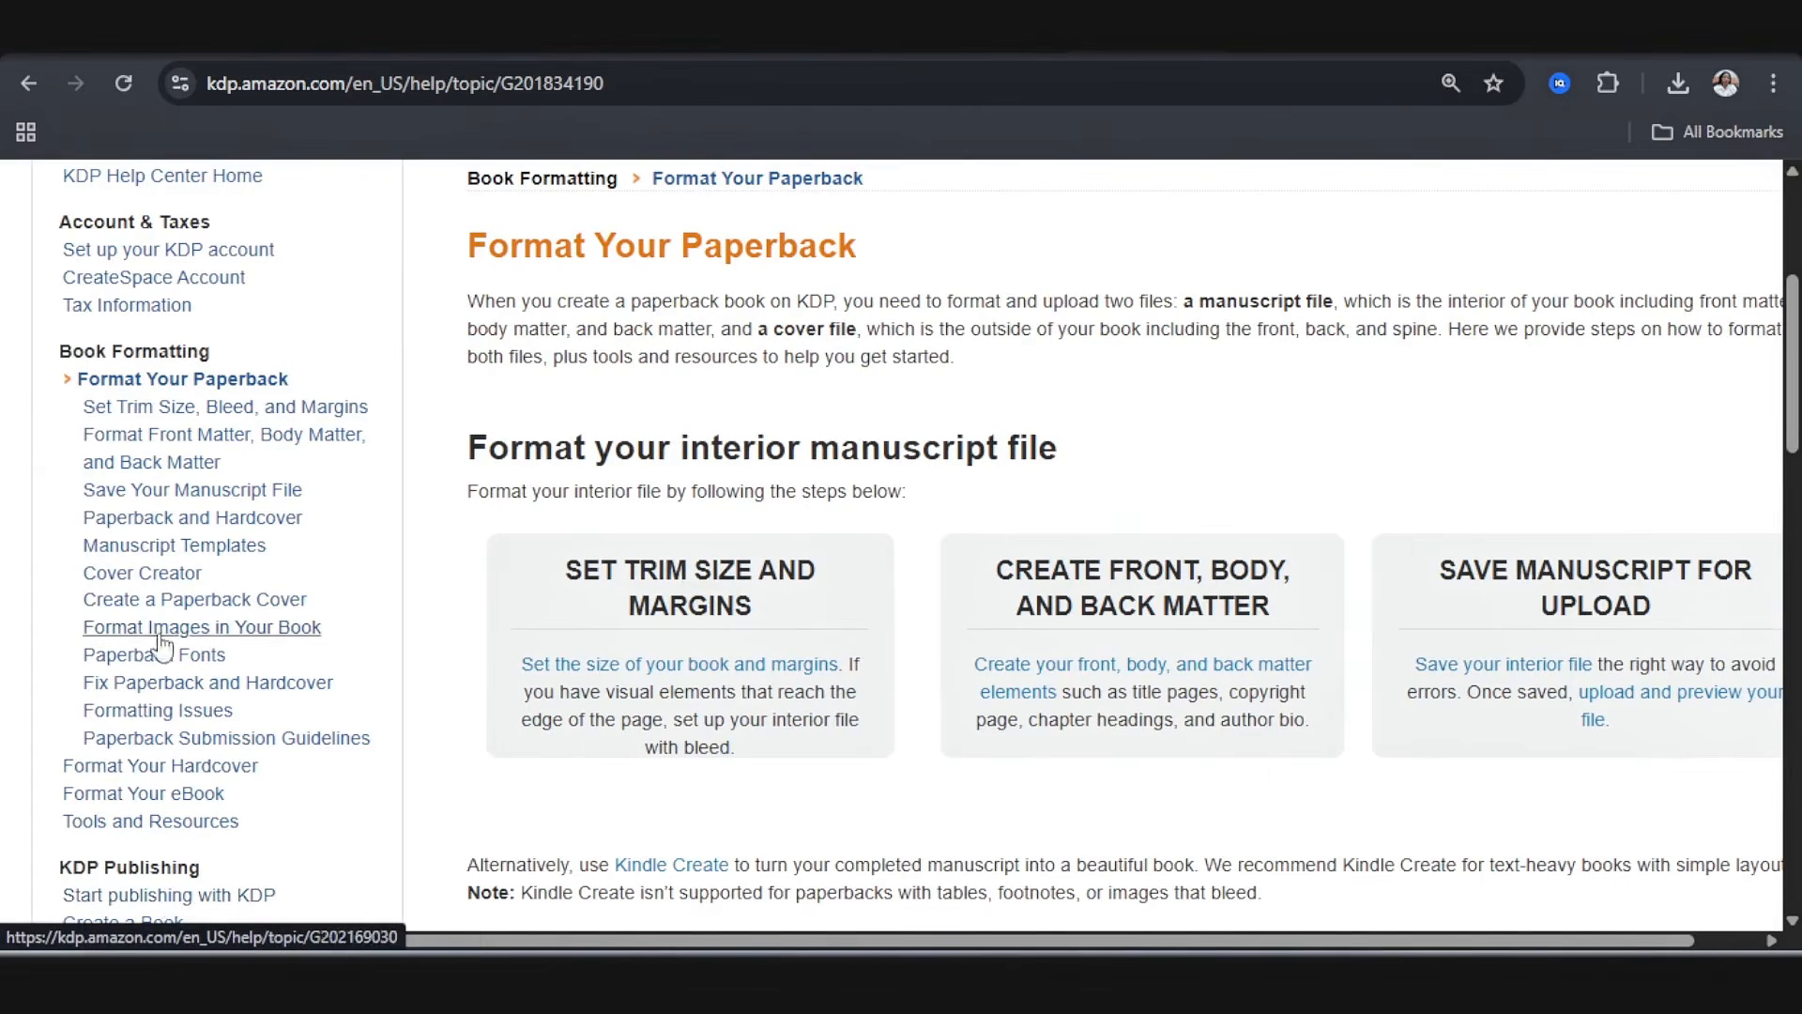
# Step: In the KDP help, open the article on setting trim size, bleed, and margins and read its bleed section
pyautogui.click(194, 423)
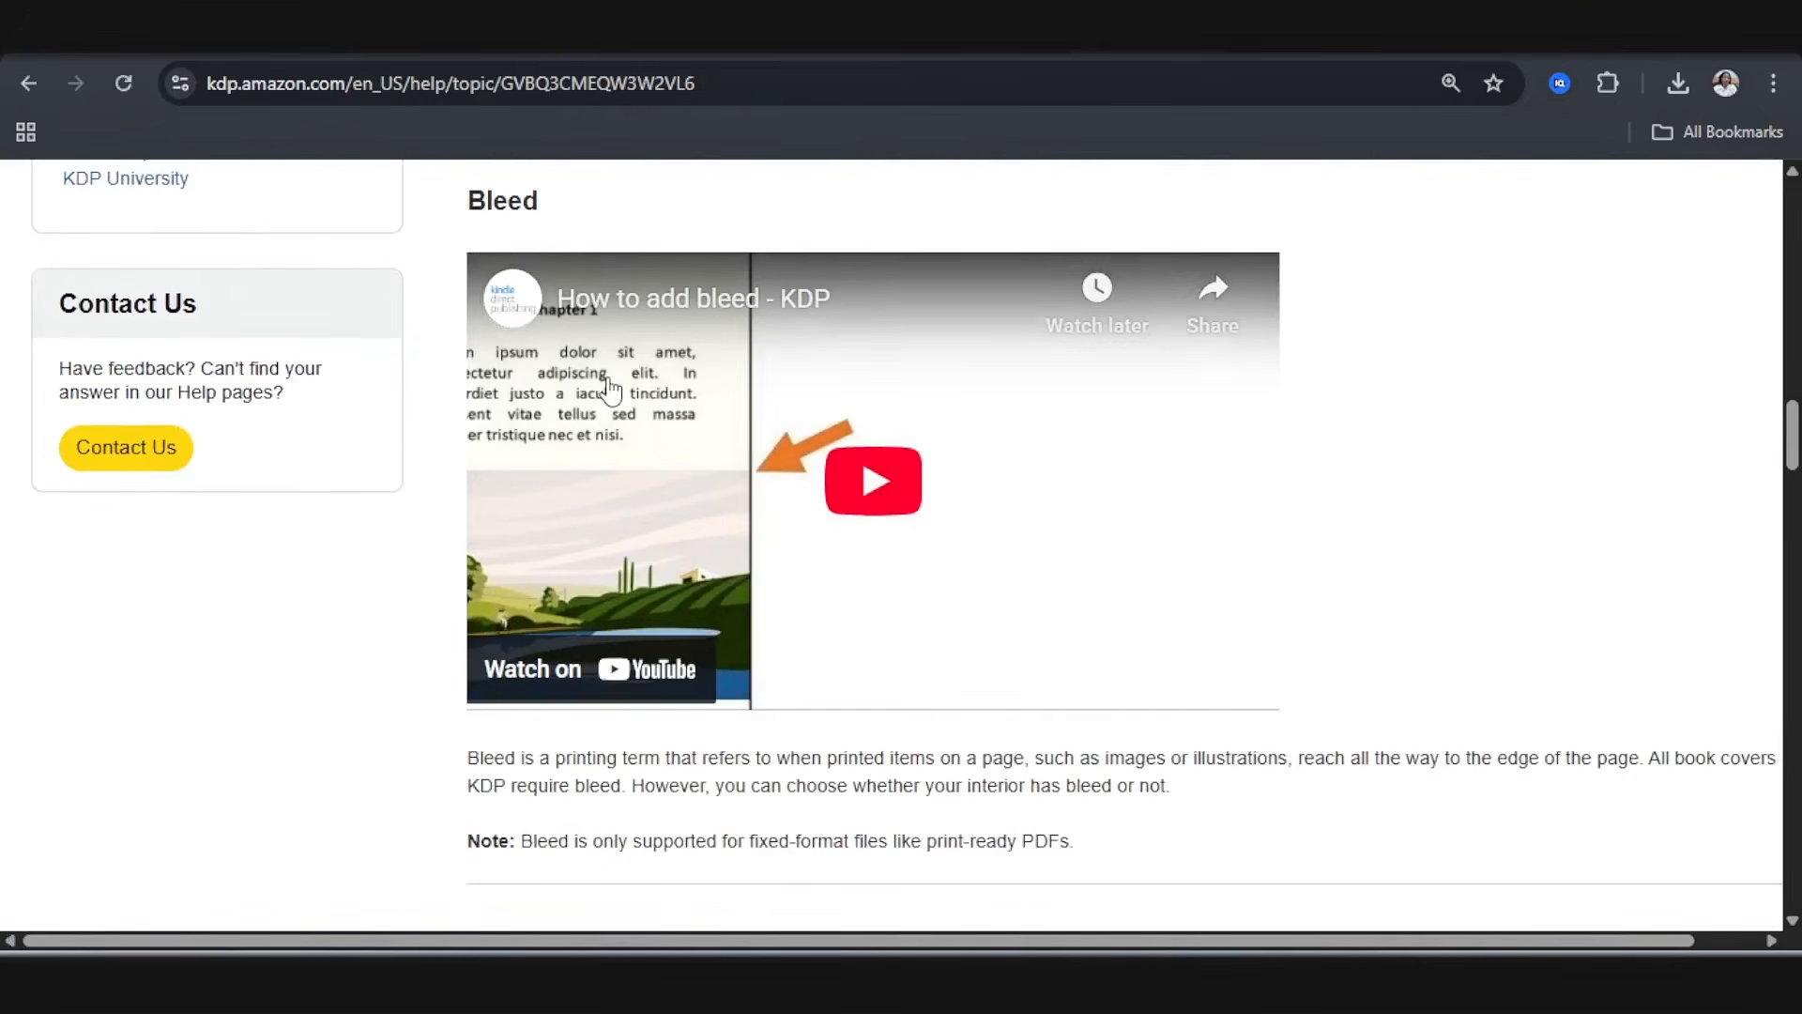
pyautogui.scroll(7, 611, 387)
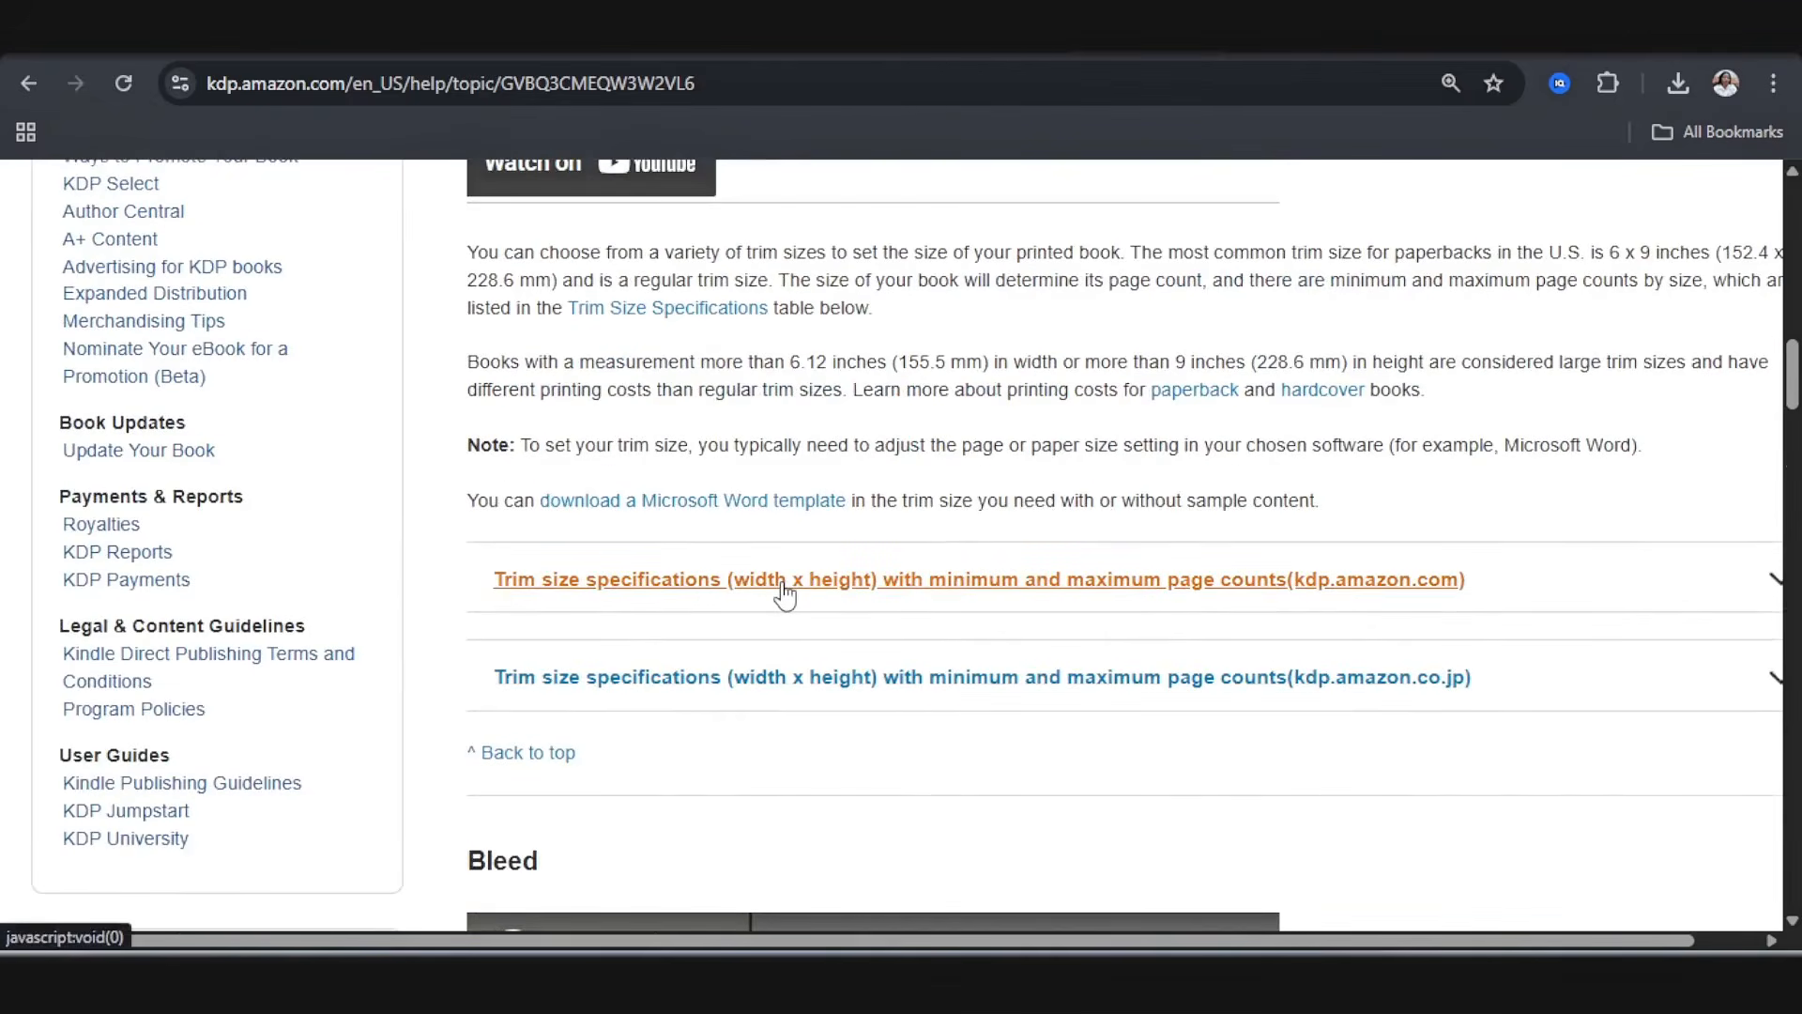
pyautogui.scroll(-12, 784, 593)
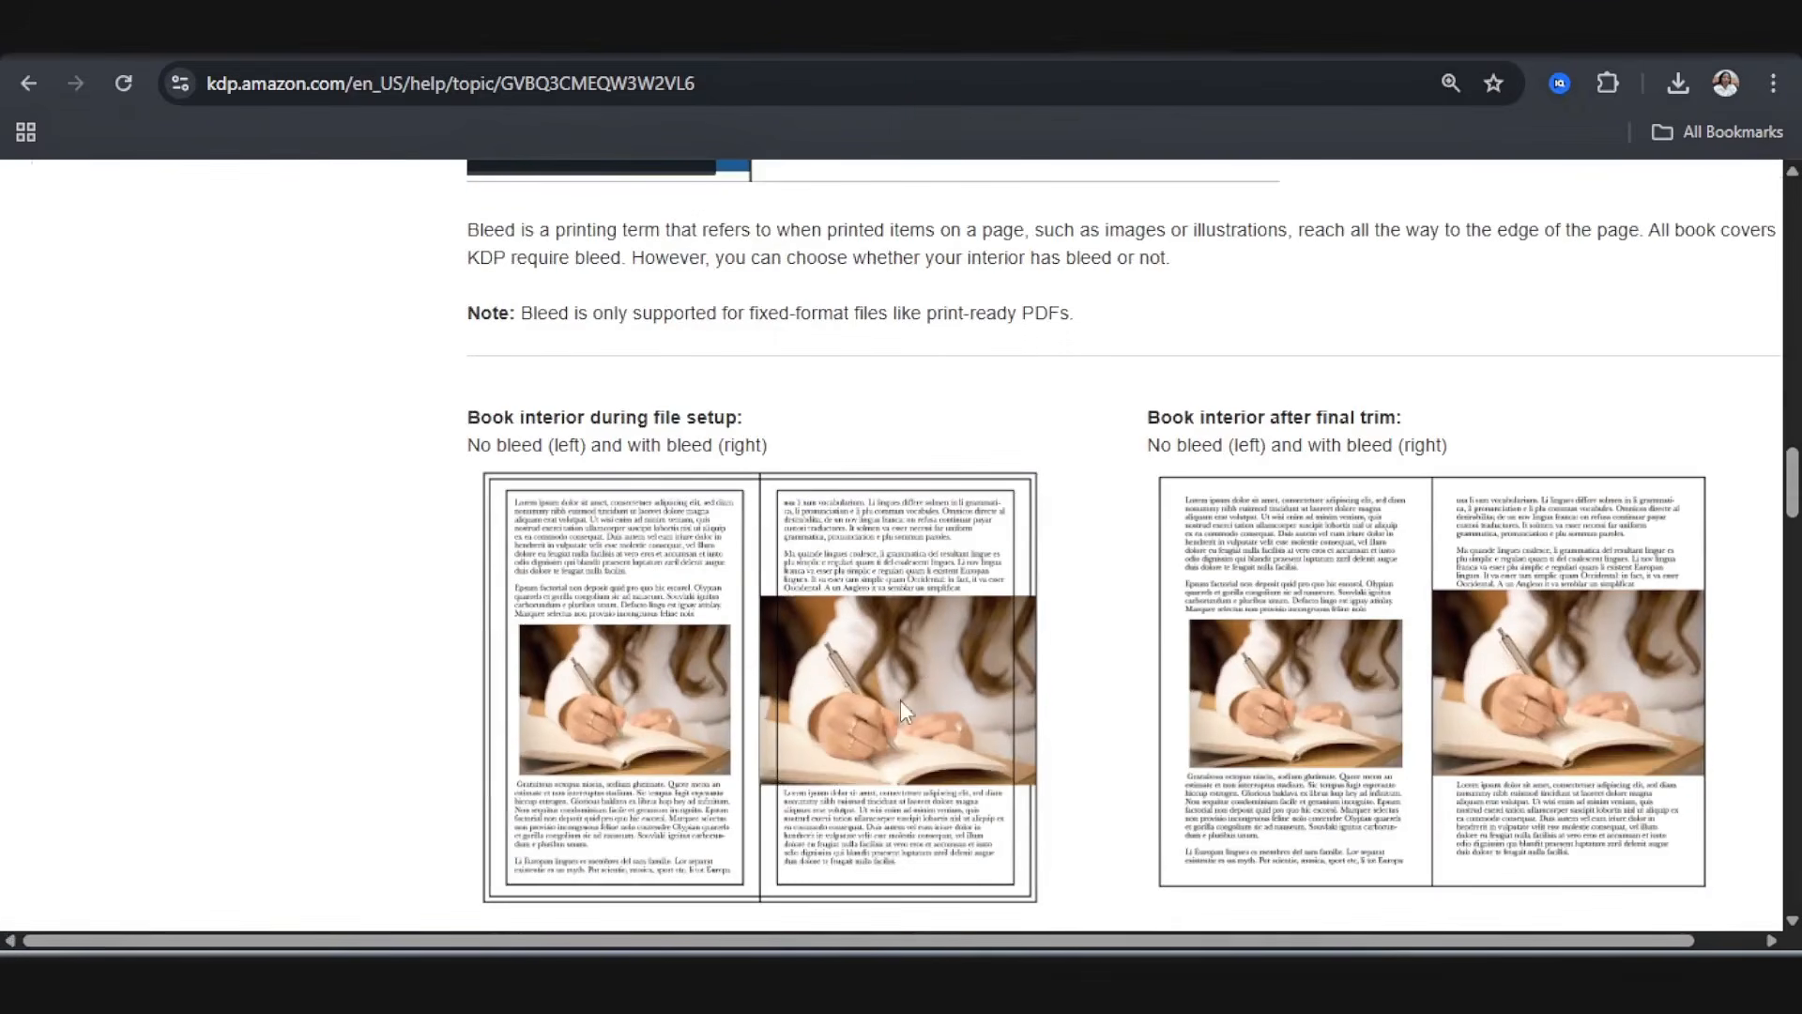
pyautogui.scroll(-10, 845, 714)
pyautogui.scroll(4, 799, 627)
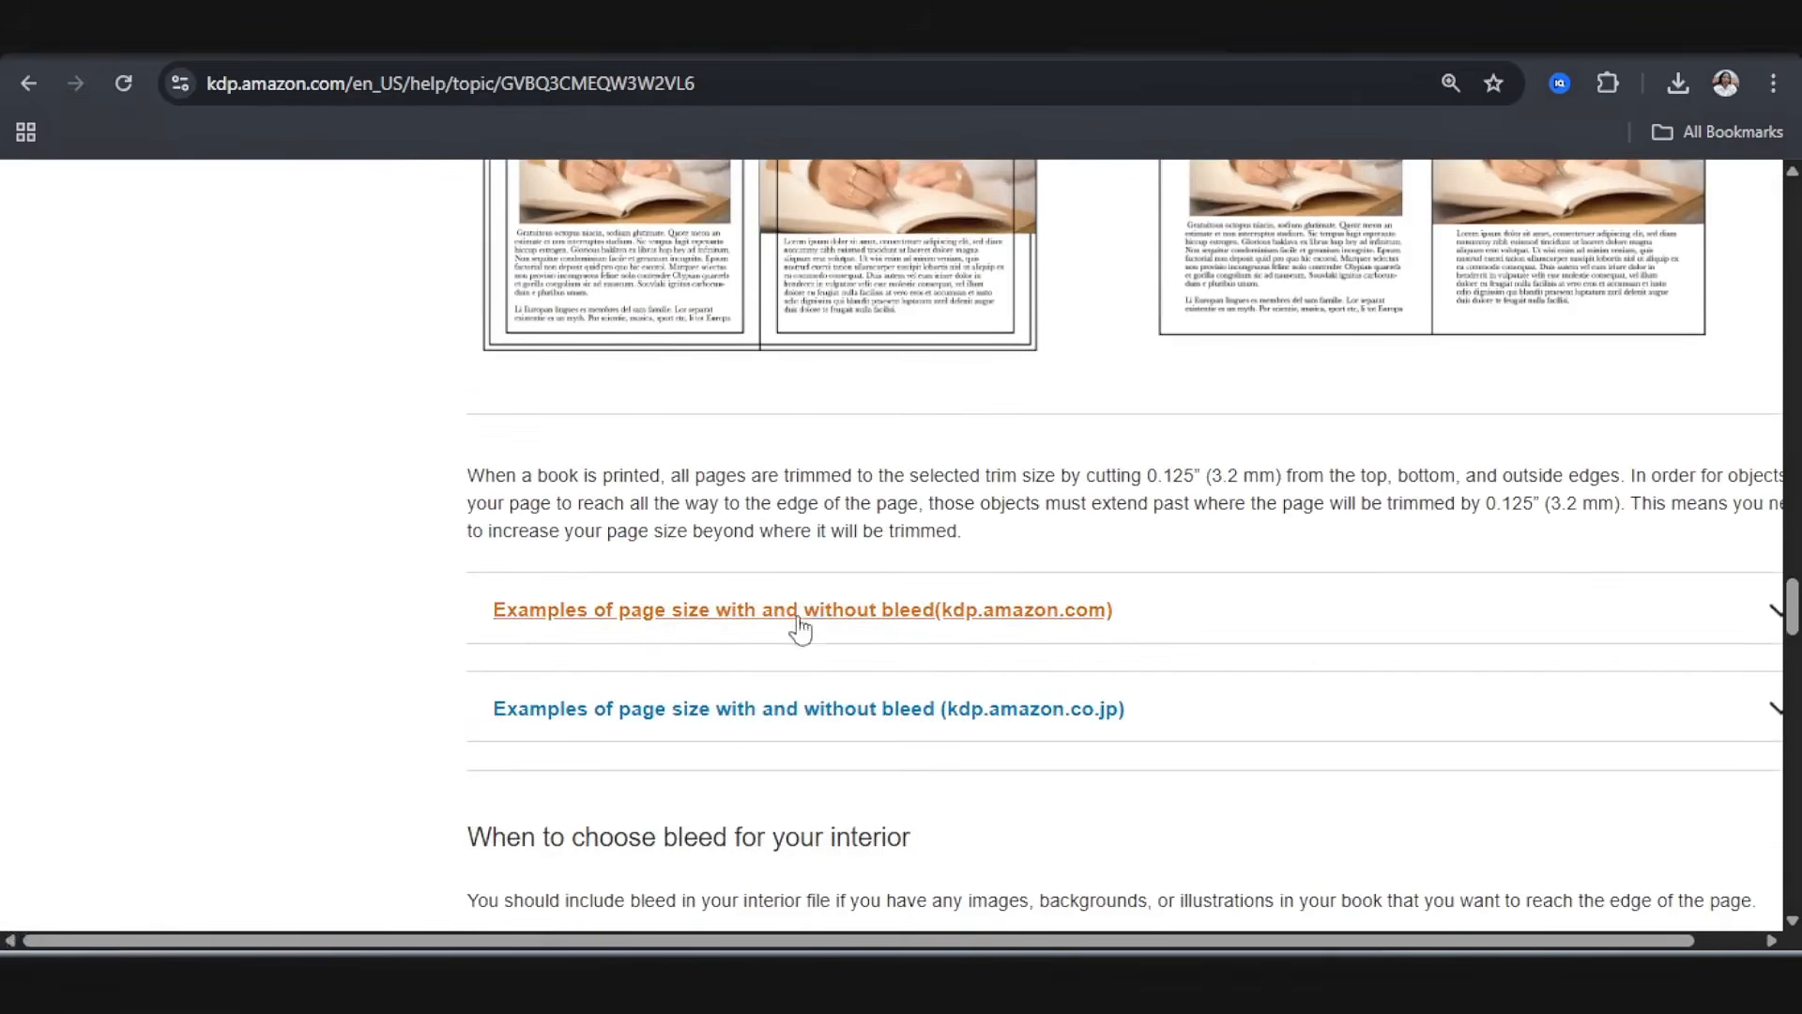
# Step: Expand the kdp.amazon.com examples of page size with and without bleed and look up the with-bleed size for 8.5" x 11"
pyautogui.click(1221, 637)
pyautogui.scroll(-3, 648, 663)
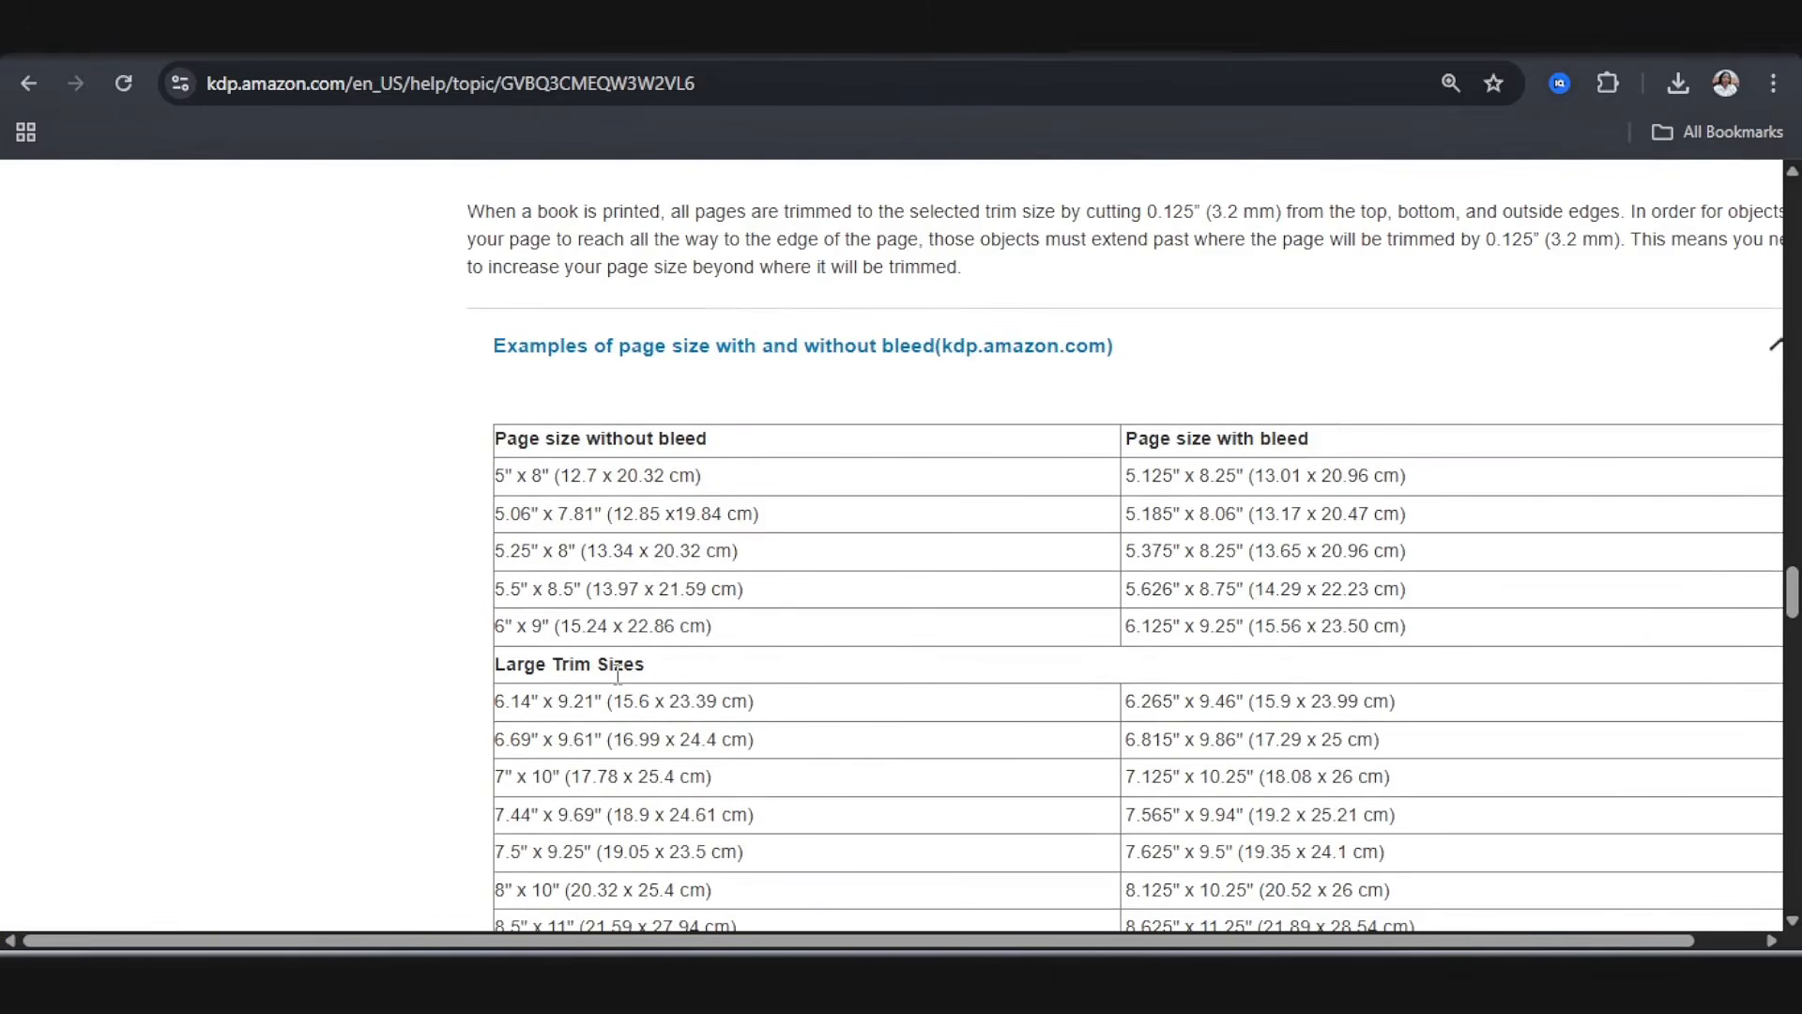
pyautogui.scroll(-4, 617, 674)
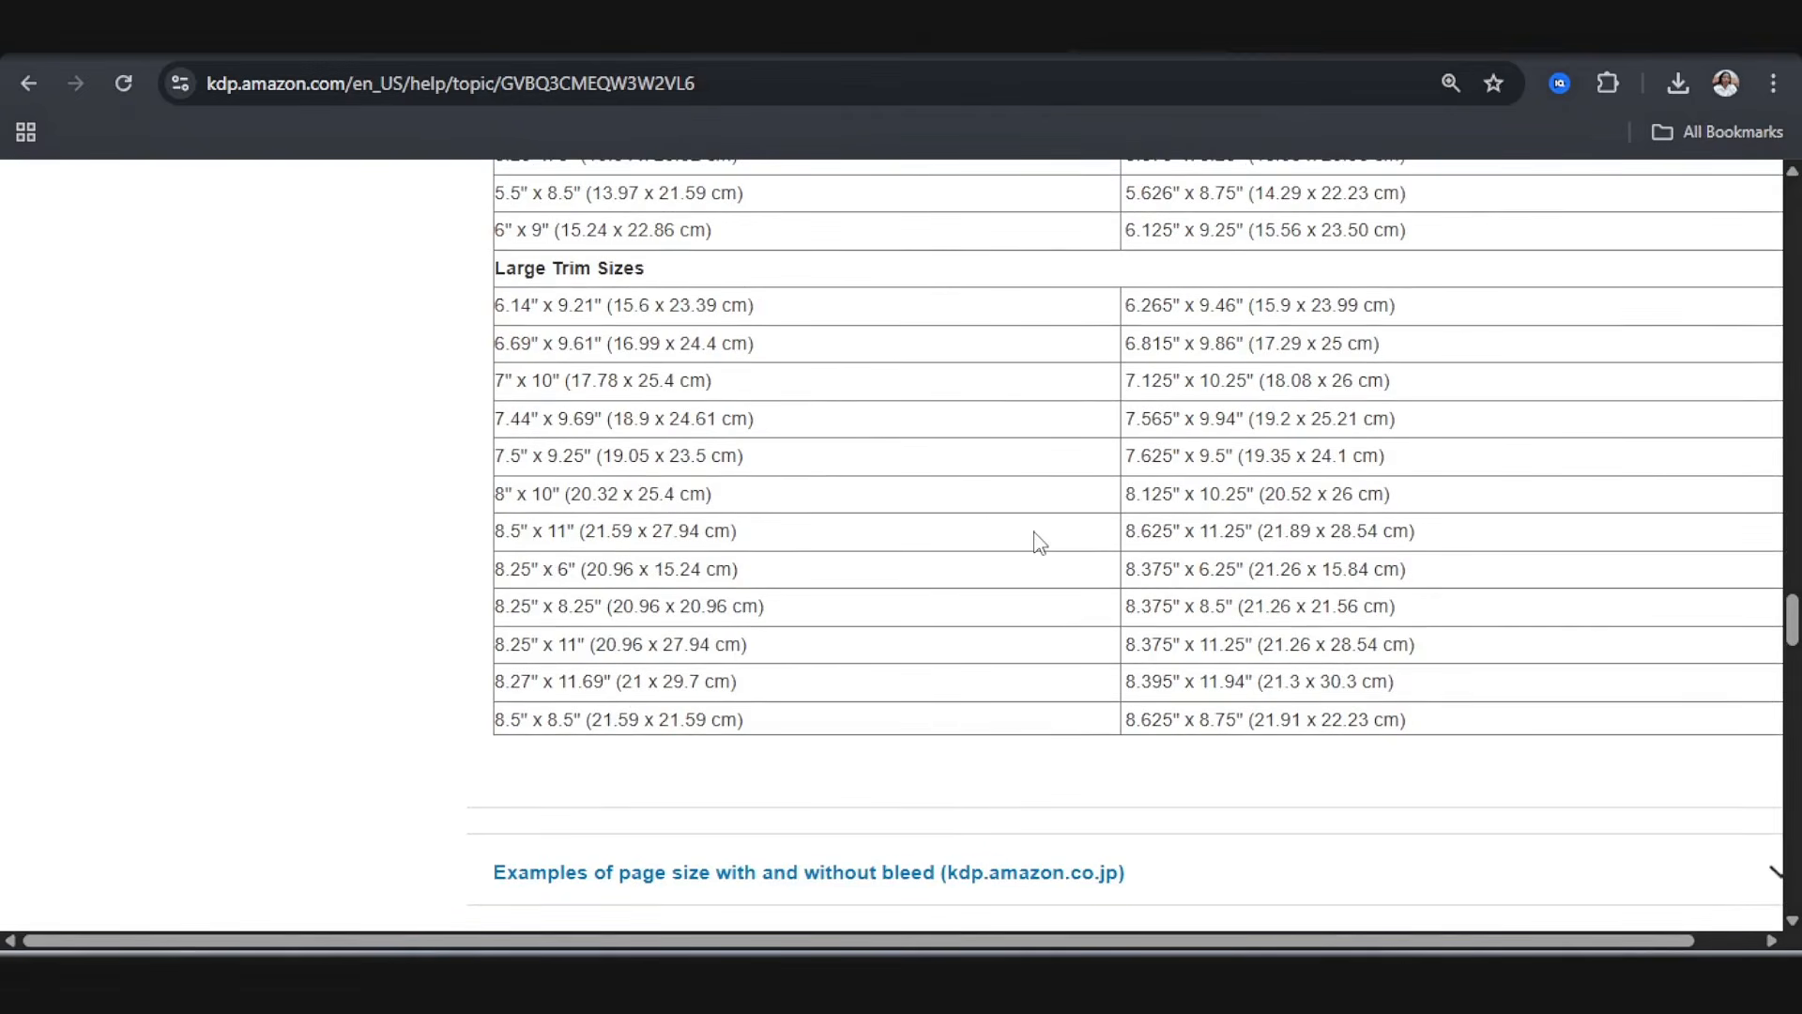
pyautogui.moveTo(1129, 531); pyautogui.dragTo(1181, 529)
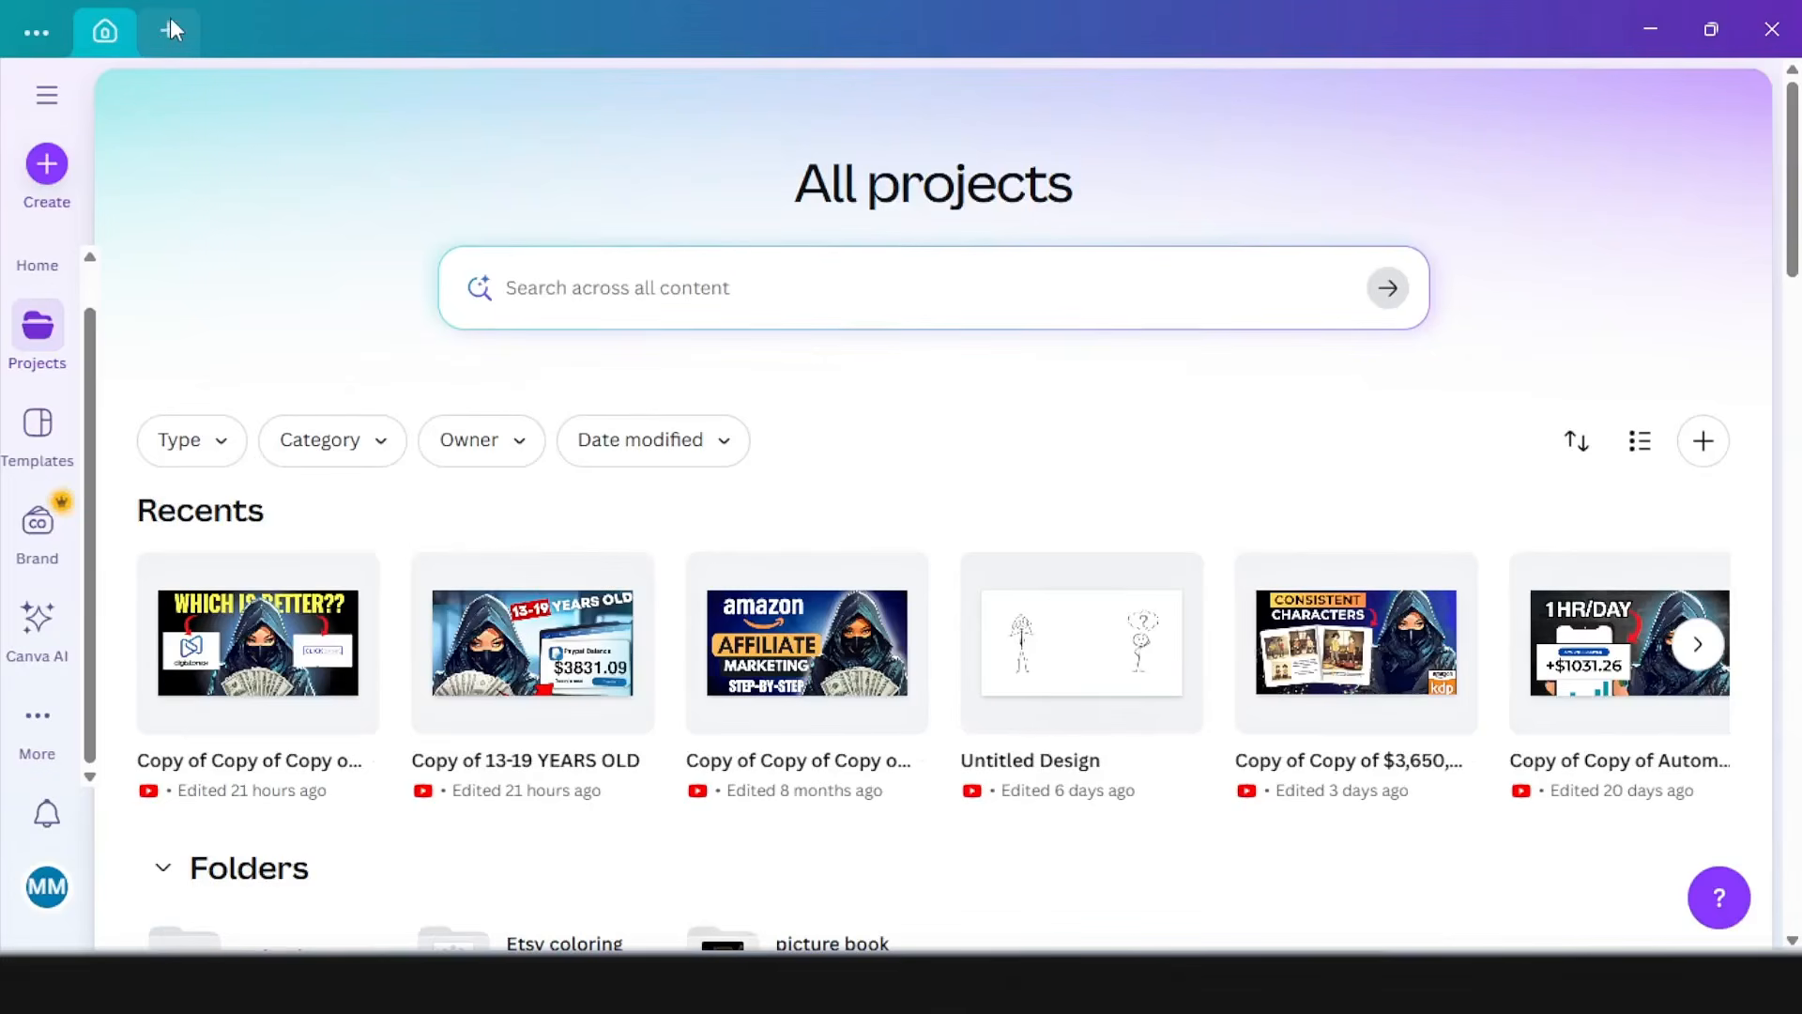
# Step: Switch to Canva and create a new custom-size design 8.625 in wide and 11.25 in high
pyautogui.click(170, 23)
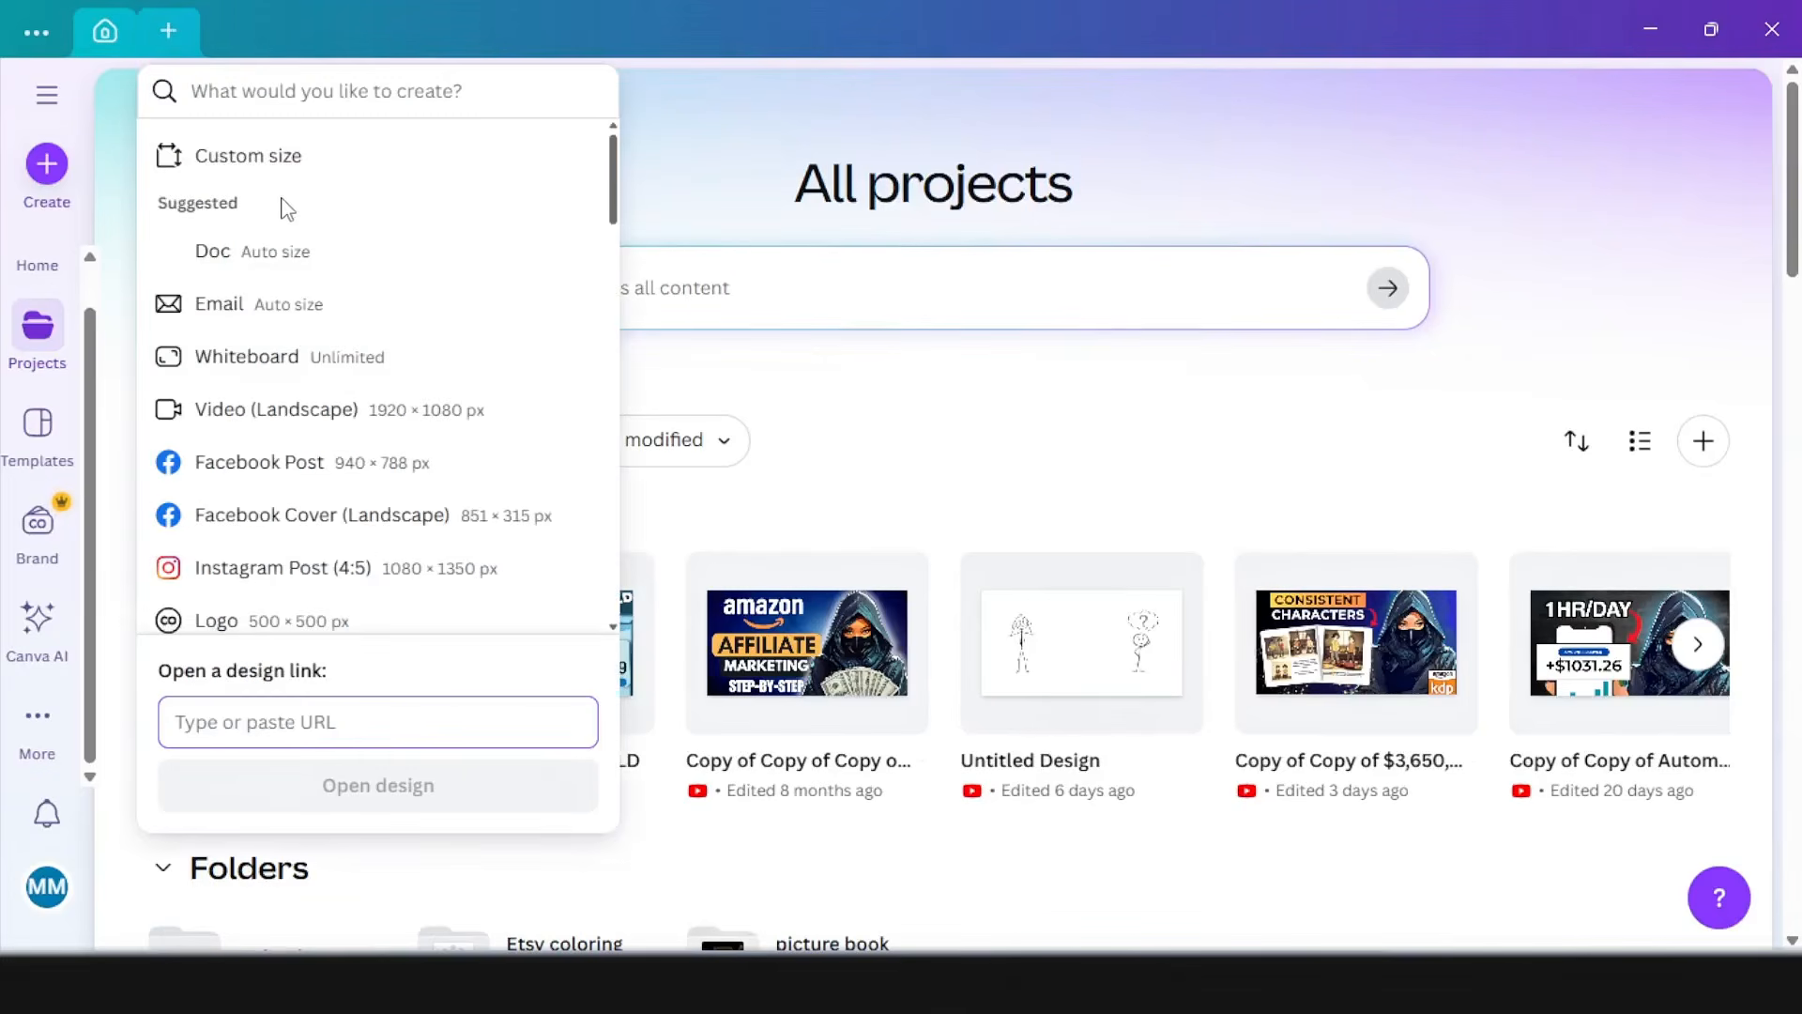
pyautogui.click(295, 159)
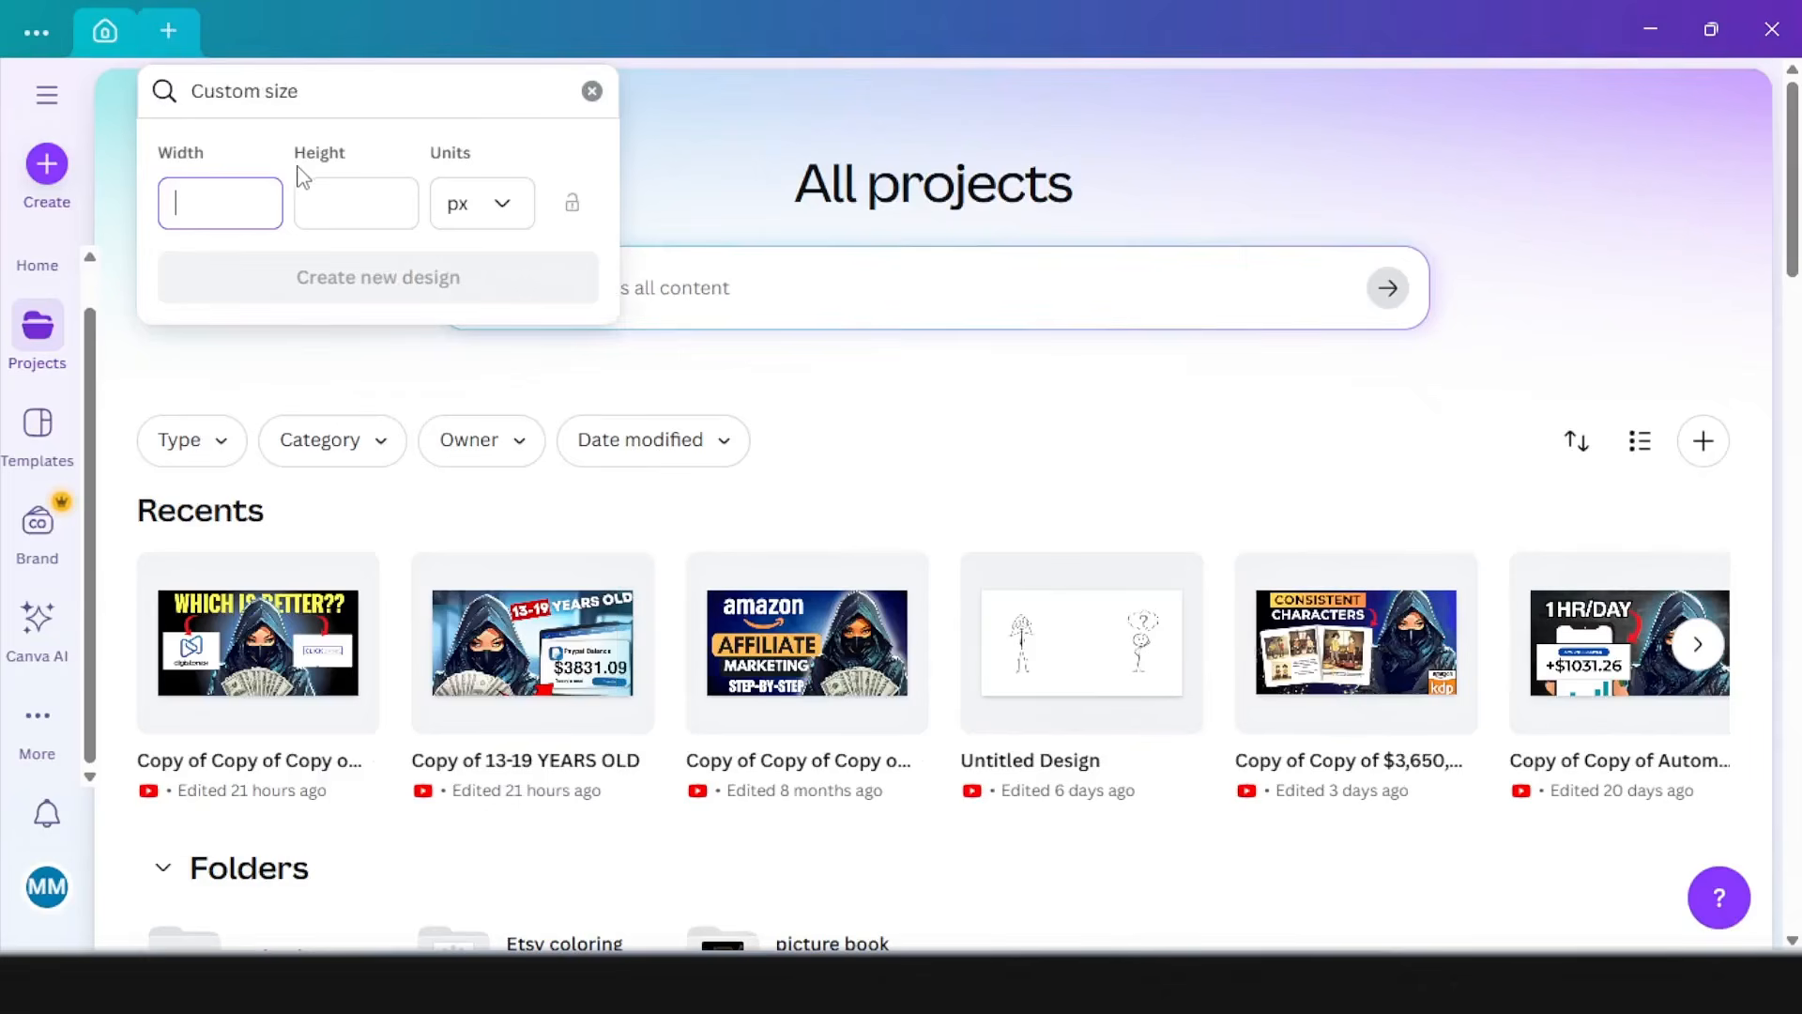
pyautogui.click(474, 202)
pyautogui.click(522, 328)
pyautogui.click(211, 194)
pyautogui.write('8.625')
pyautogui.click(367, 201)
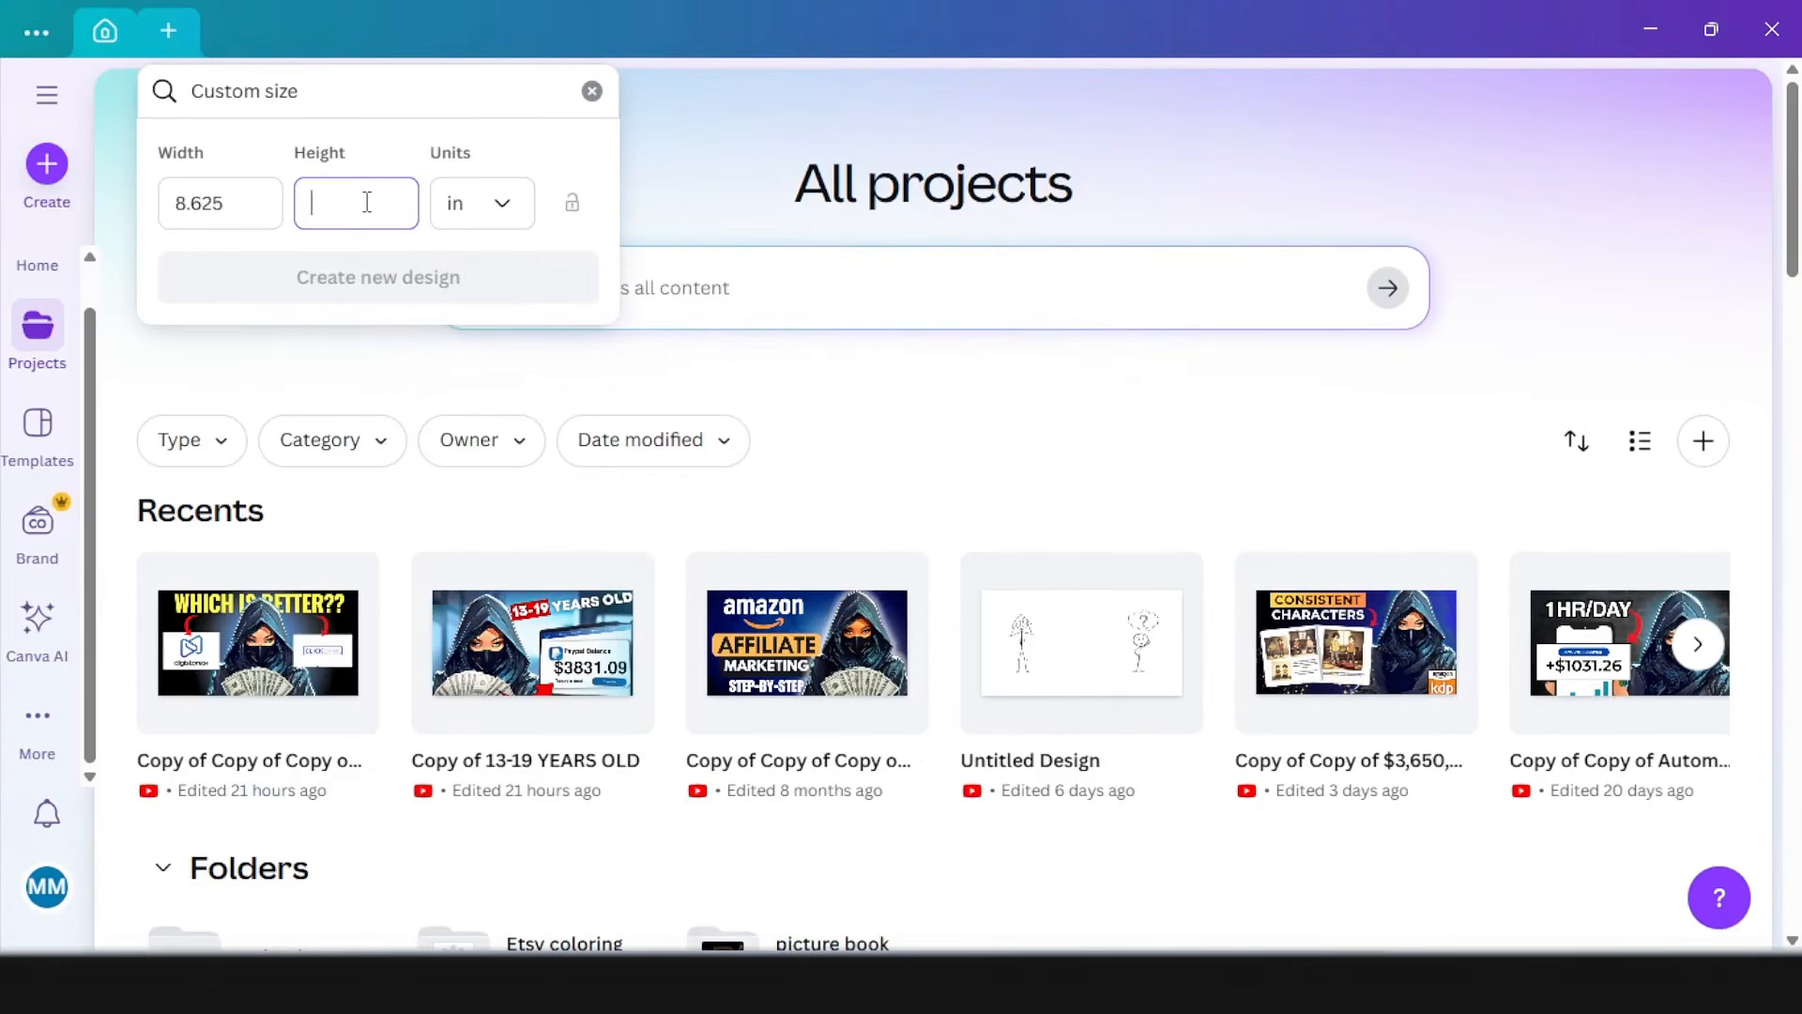
pyautogui.write('11.25')
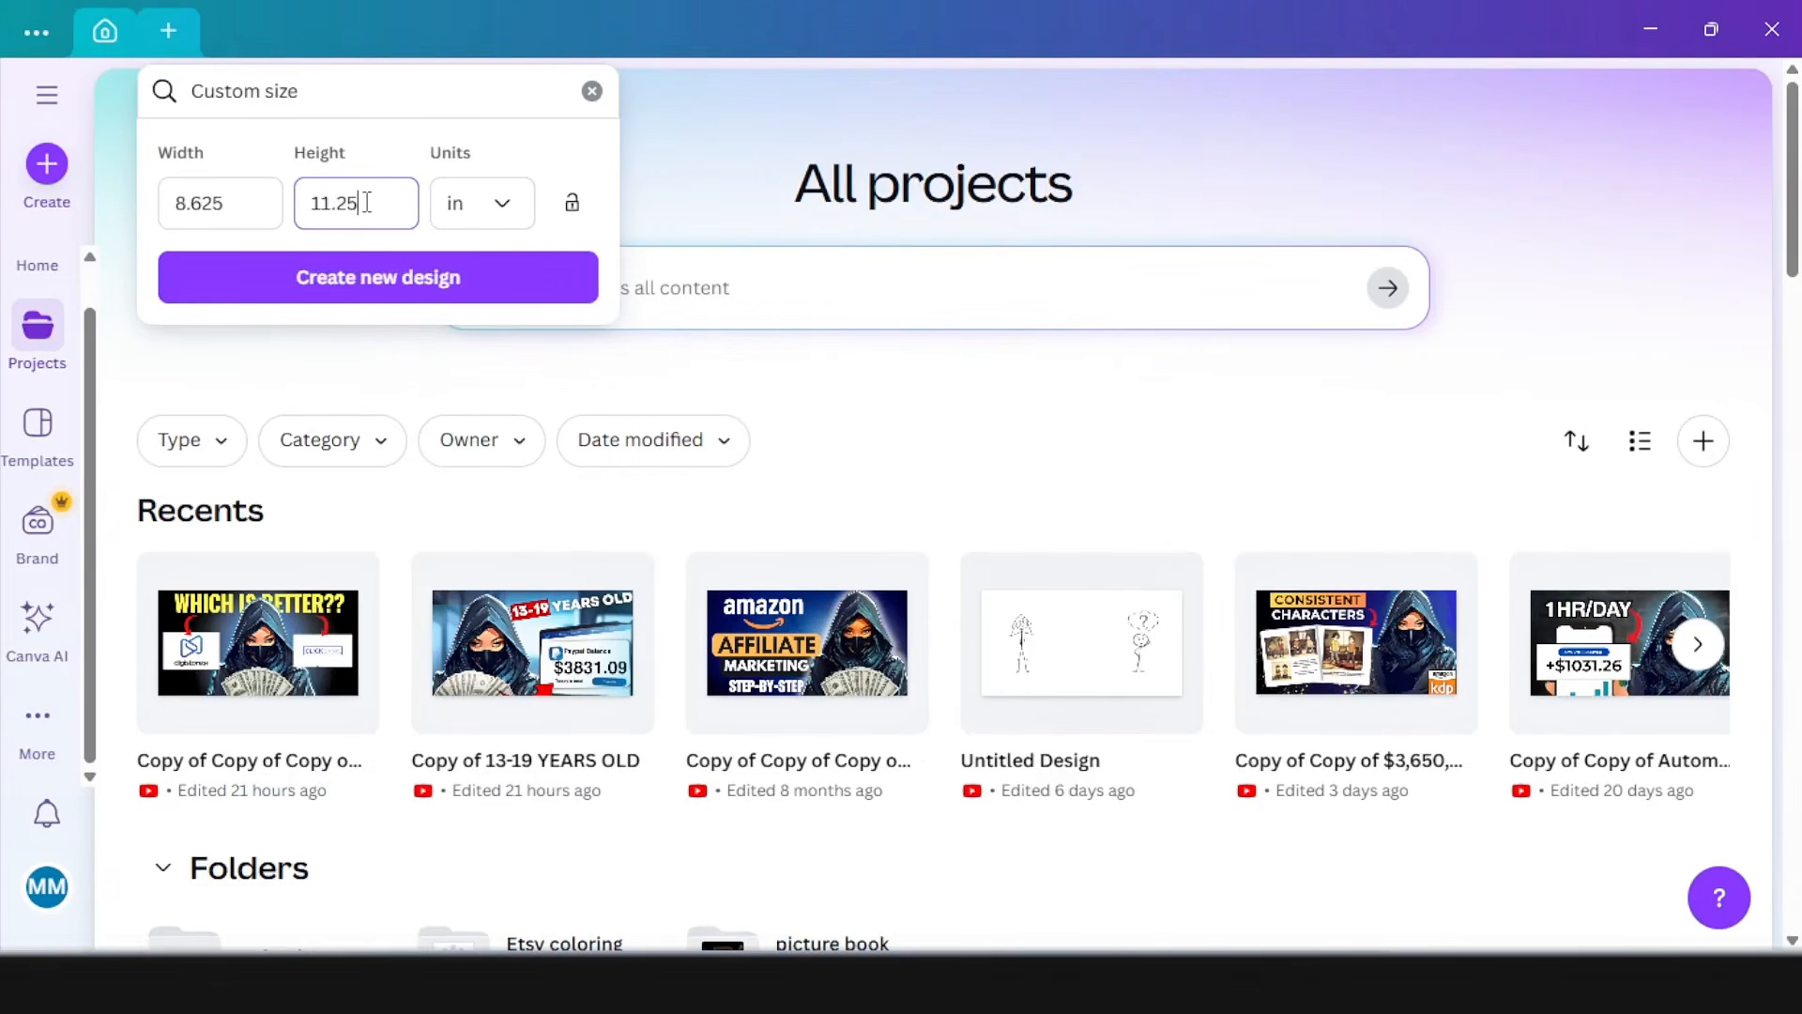
pyautogui.click(373, 291)
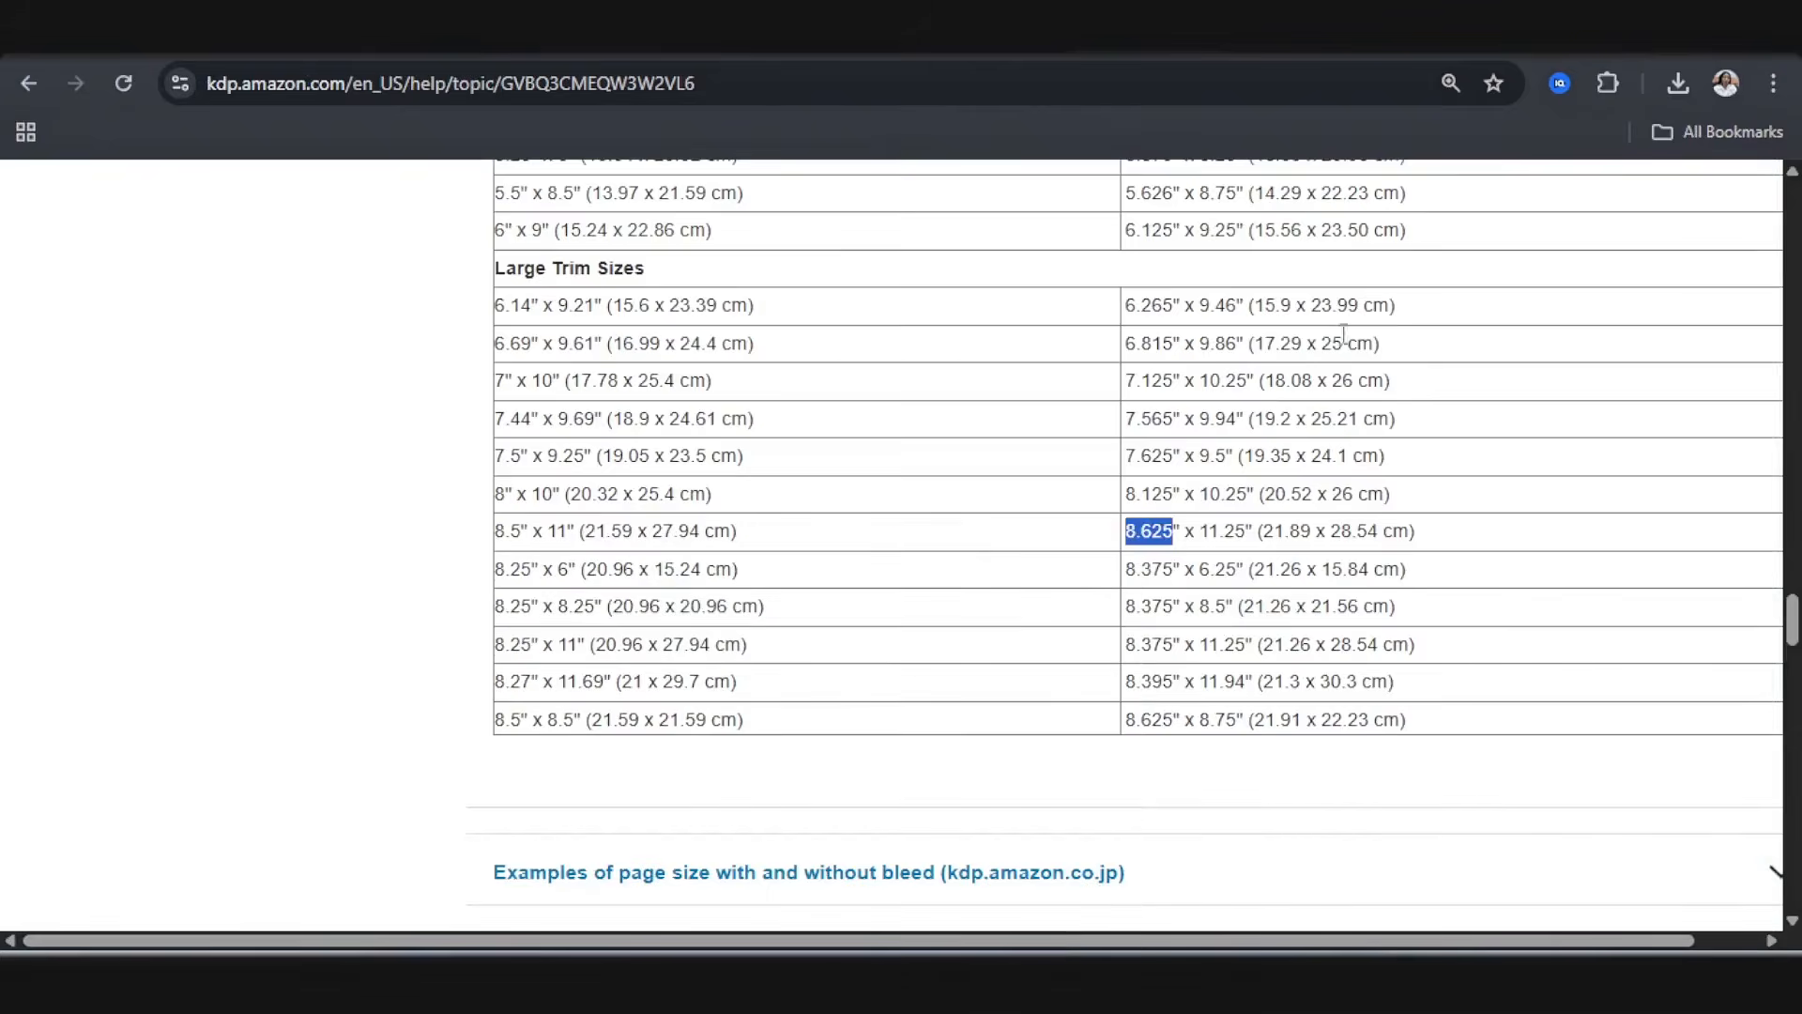
# Step: Return to the KDP help article and look up the inside margin and with-bleed outside margin for books of 24 to 150 pages
pyautogui.scroll(-15, 1079, 530)
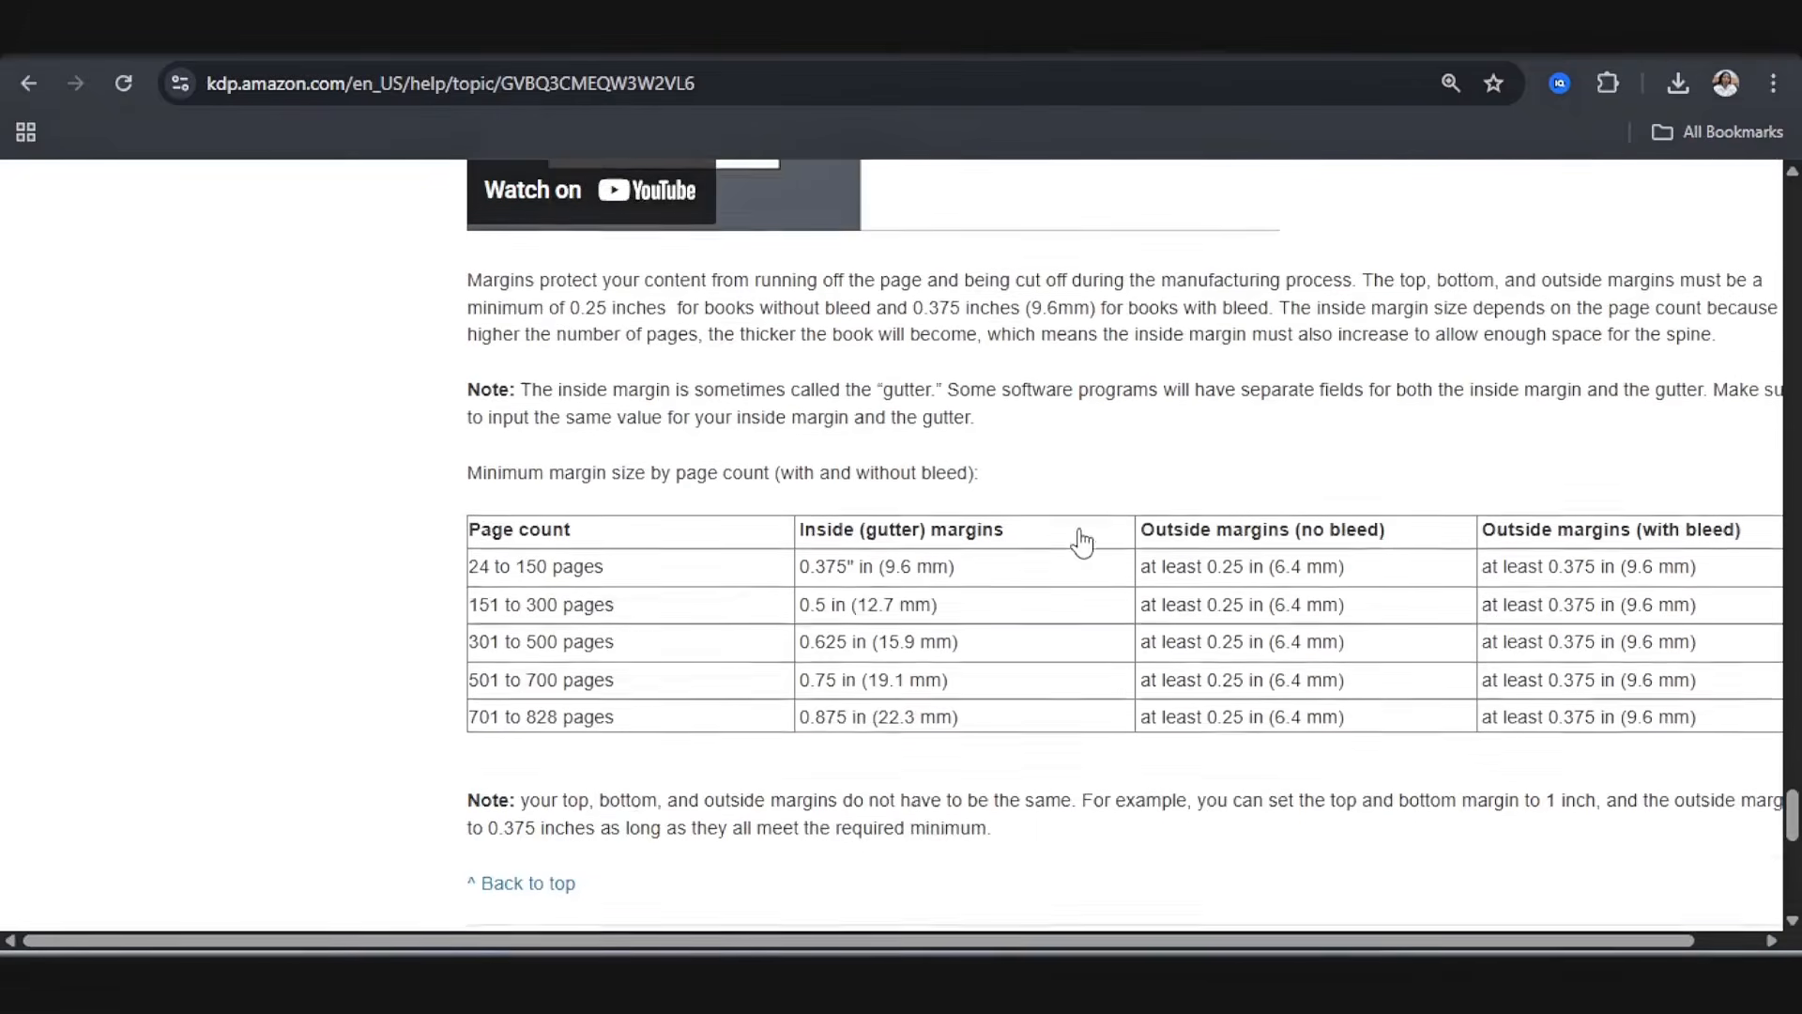
pyautogui.scroll(-5, 1079, 530)
pyautogui.scroll(5, 1080, 531)
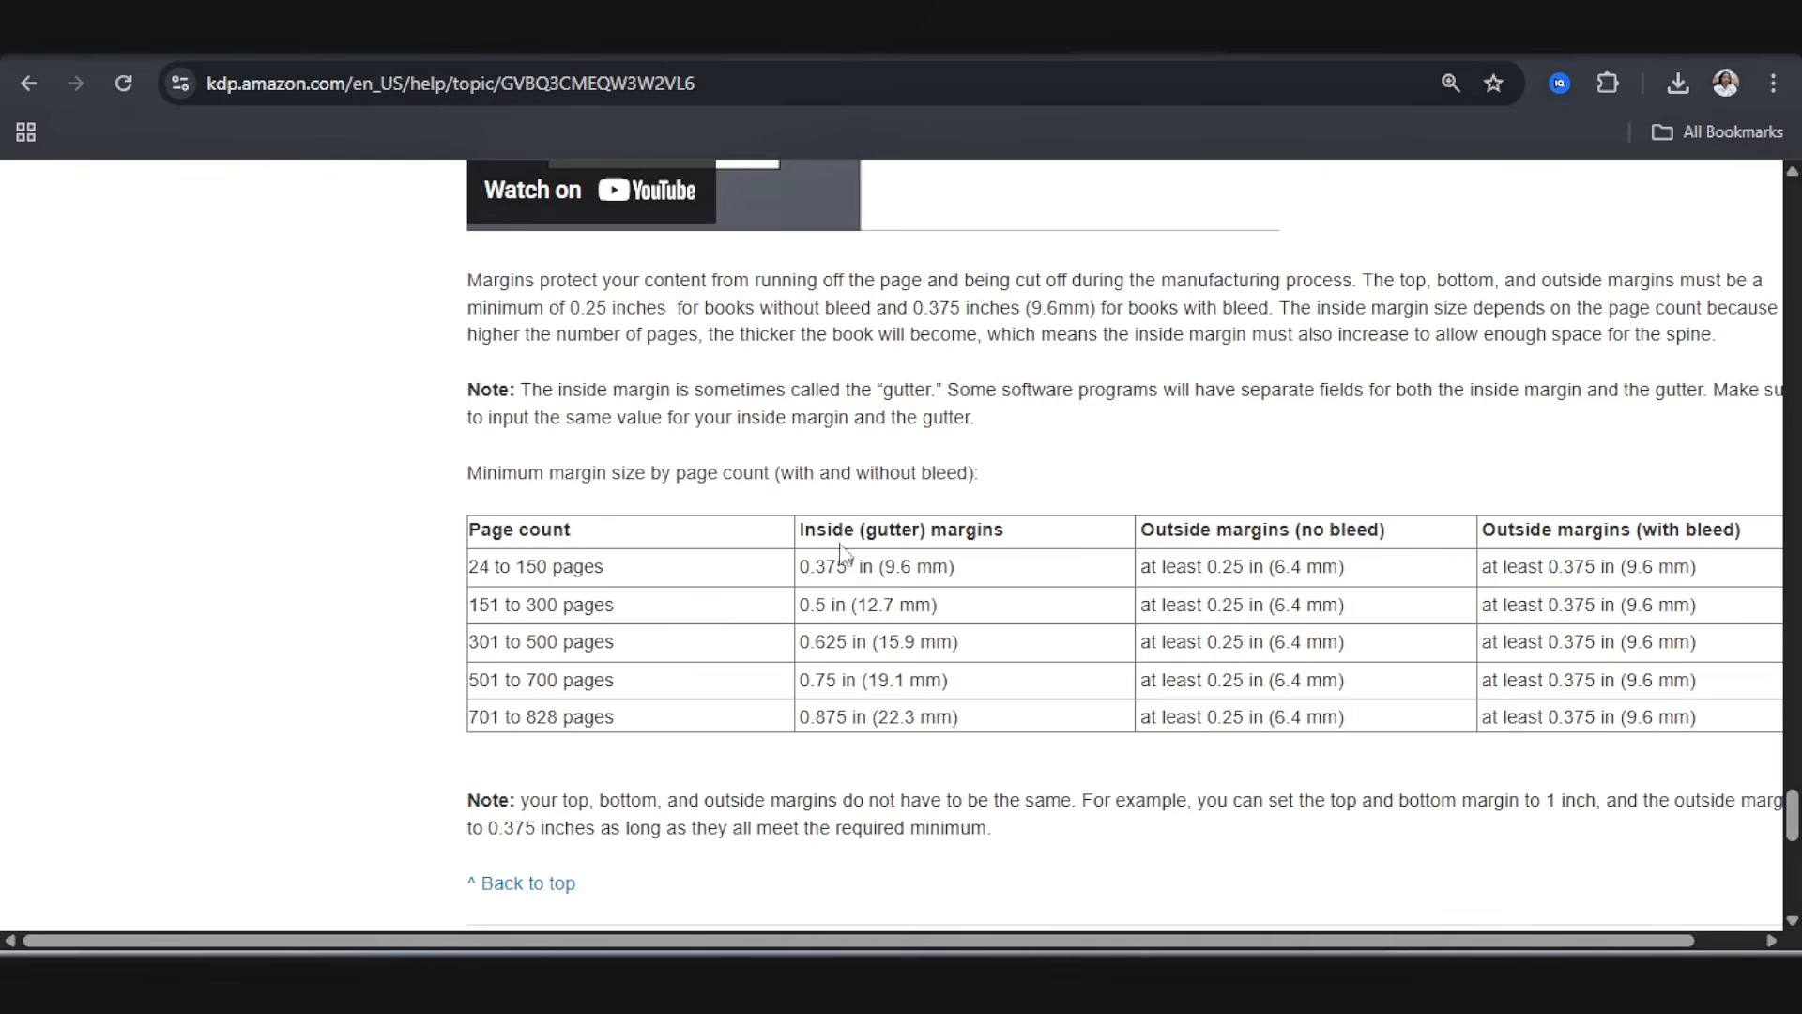
pyautogui.moveTo(848, 567); pyautogui.dragTo(791, 579)
pyautogui.moveTo(1549, 566); pyautogui.dragTo(1600, 567)
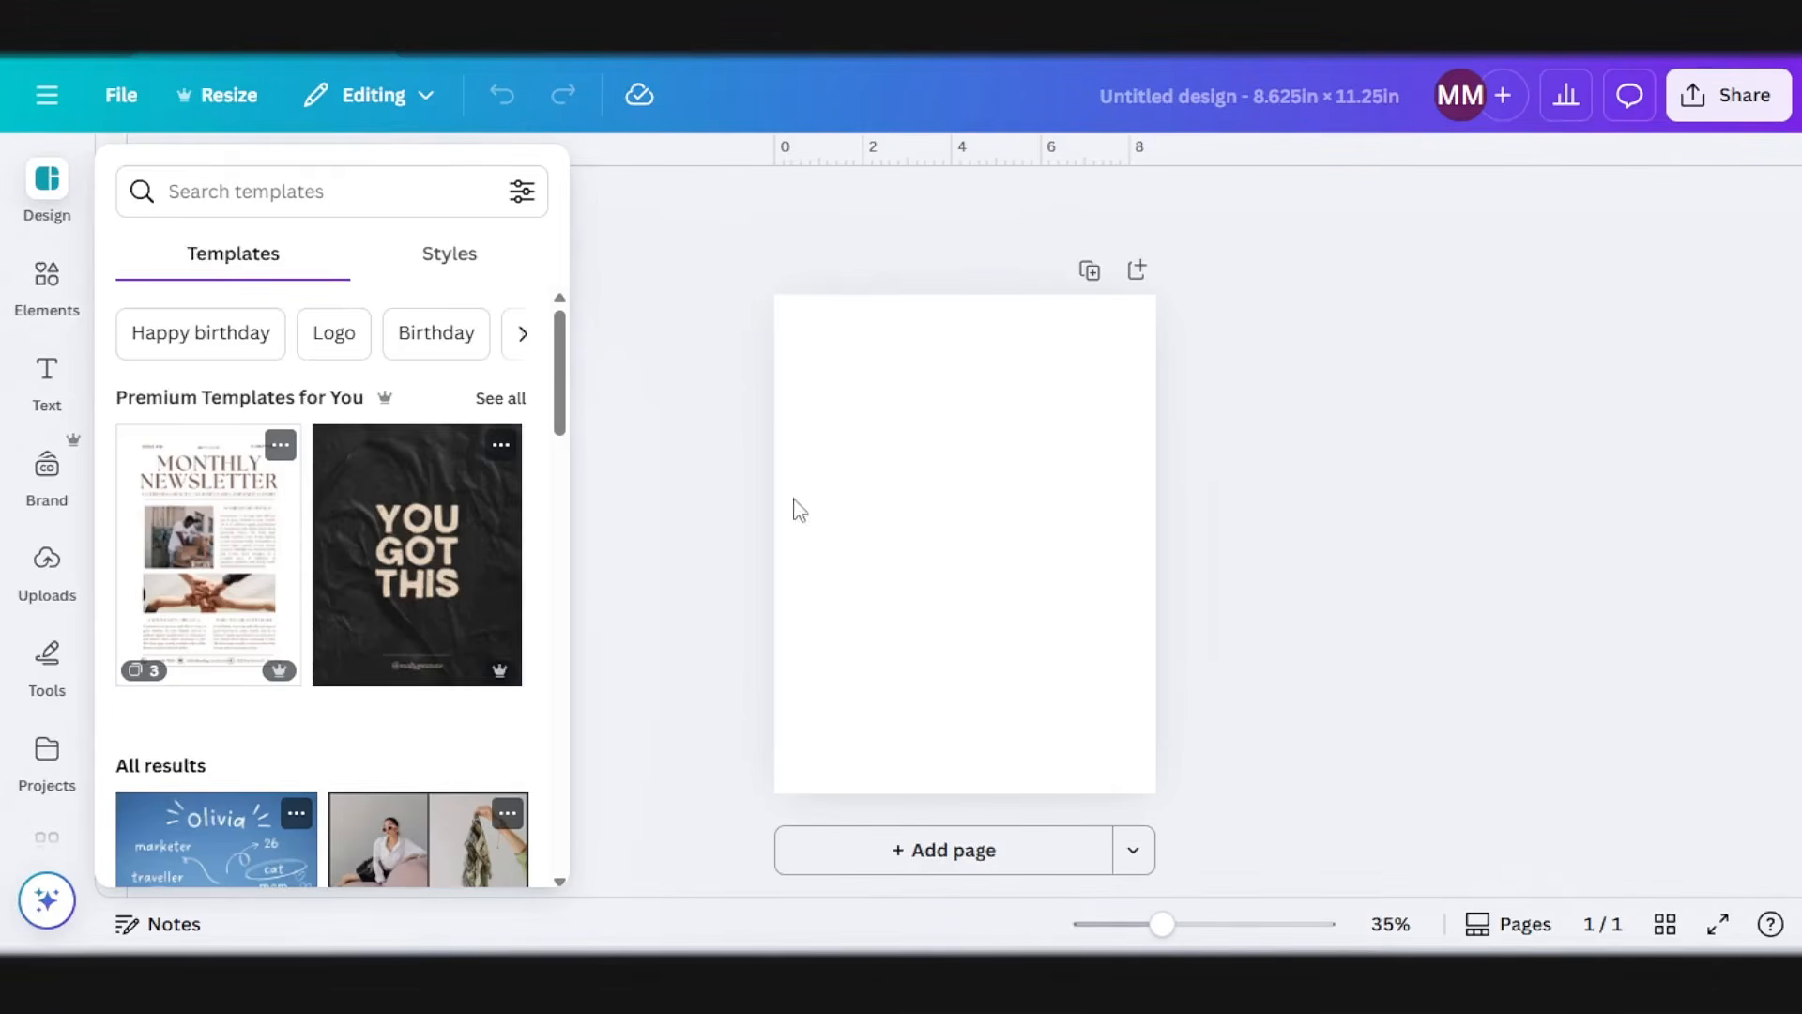
# Step: Back in the Canva design, close the templates and check in the settings whether rulers and guides are shown
pyautogui.click(664, 318)
pyautogui.moveTo(961, 153)
pyautogui.mouseDown()
pyautogui.moveTo(938, 217)
pyautogui.moveTo(949, 148)
pyautogui.mouseUp()
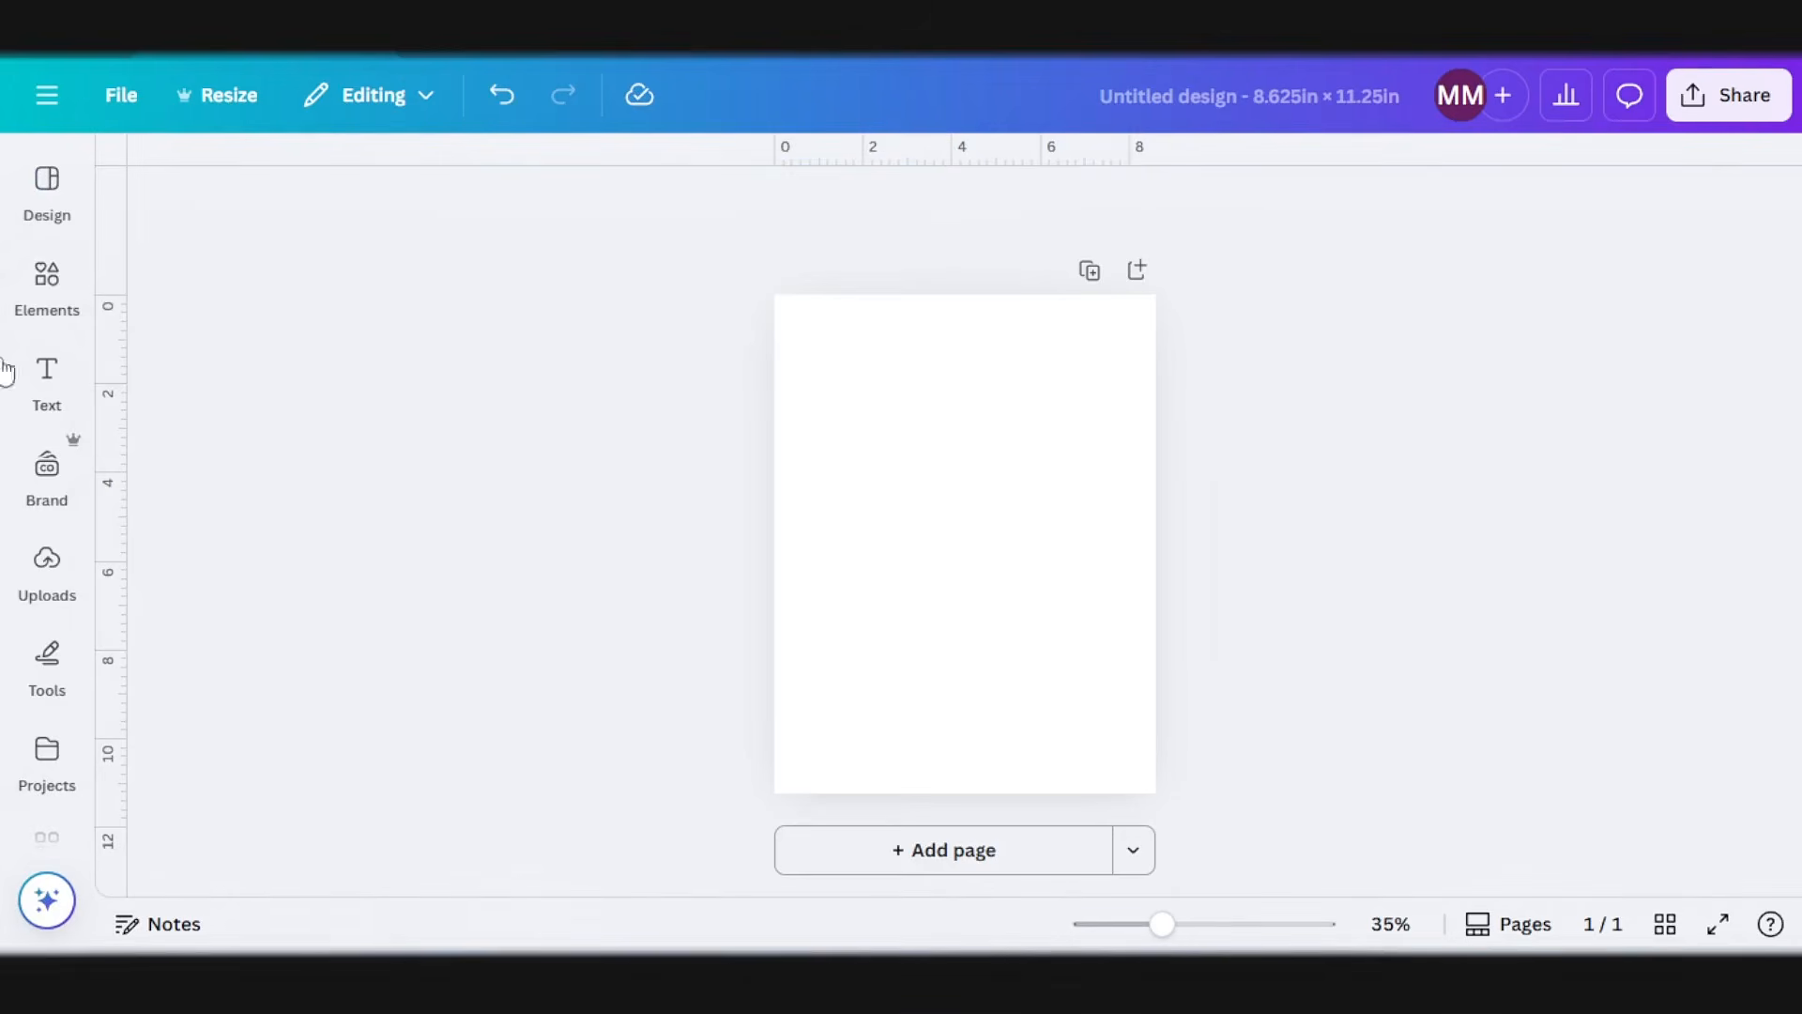
pyautogui.click(52, 368)
pyautogui.click(117, 95)
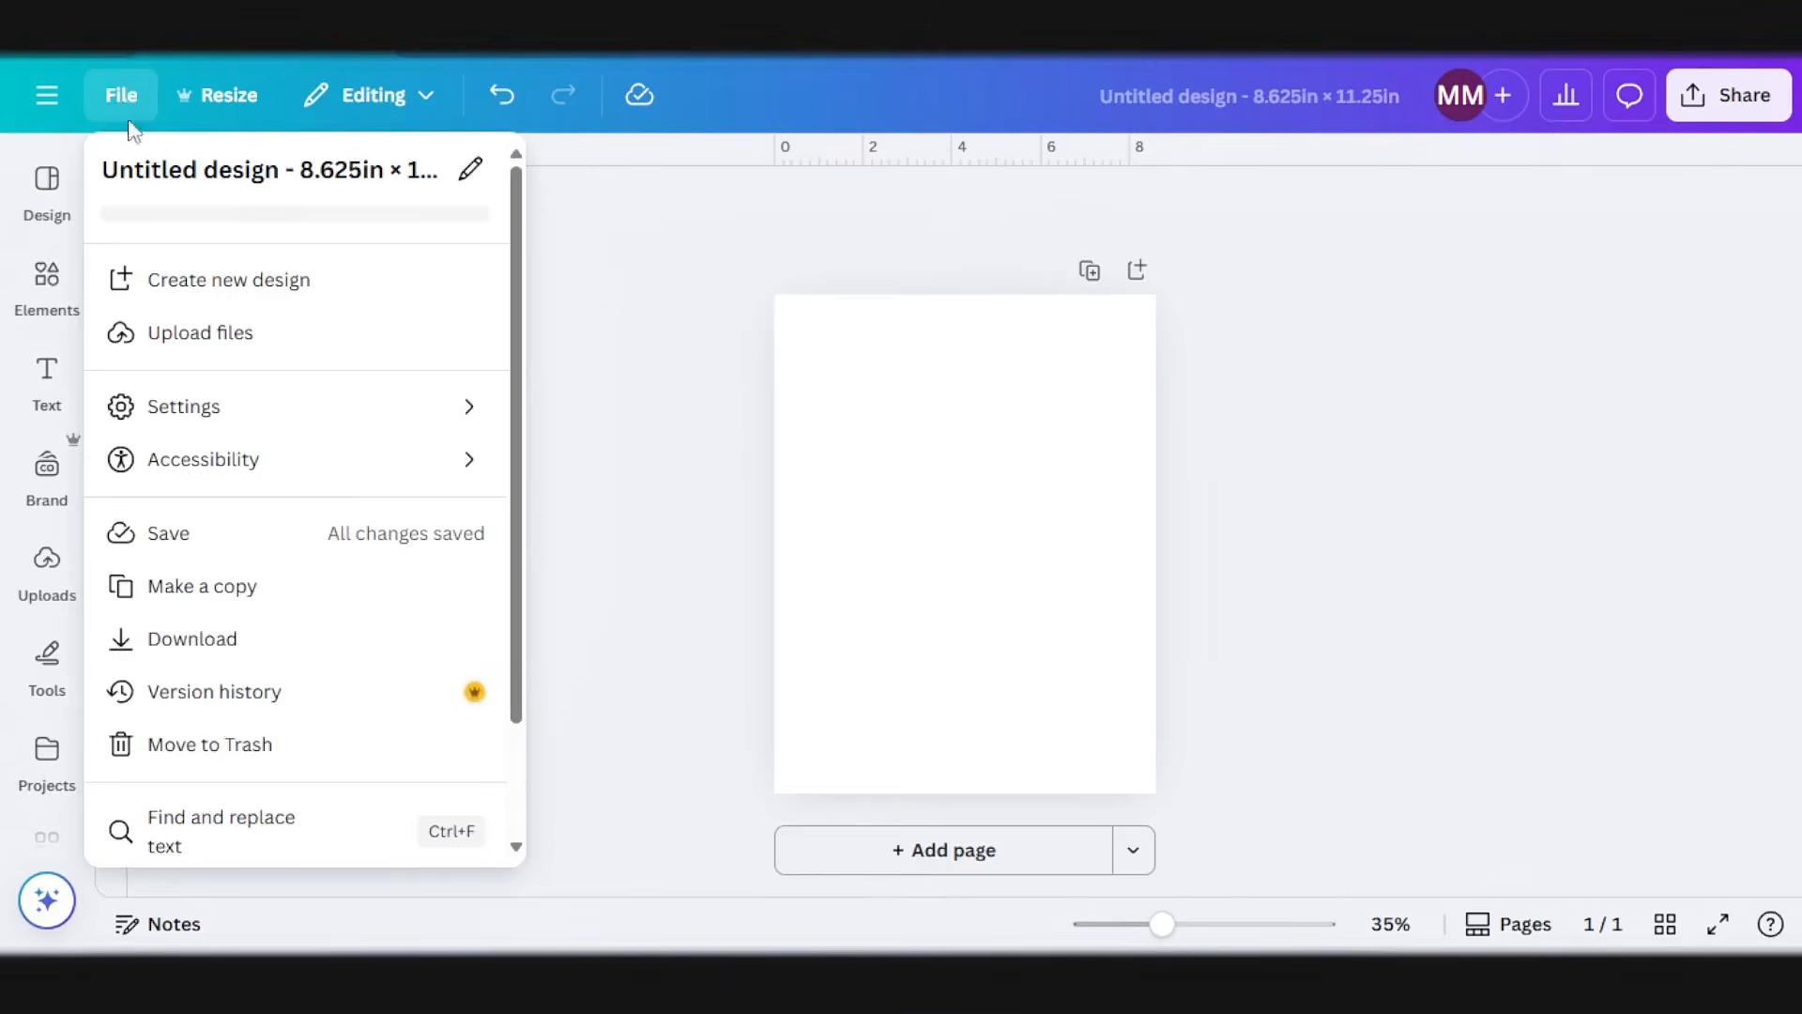
pyautogui.moveTo(255, 408)
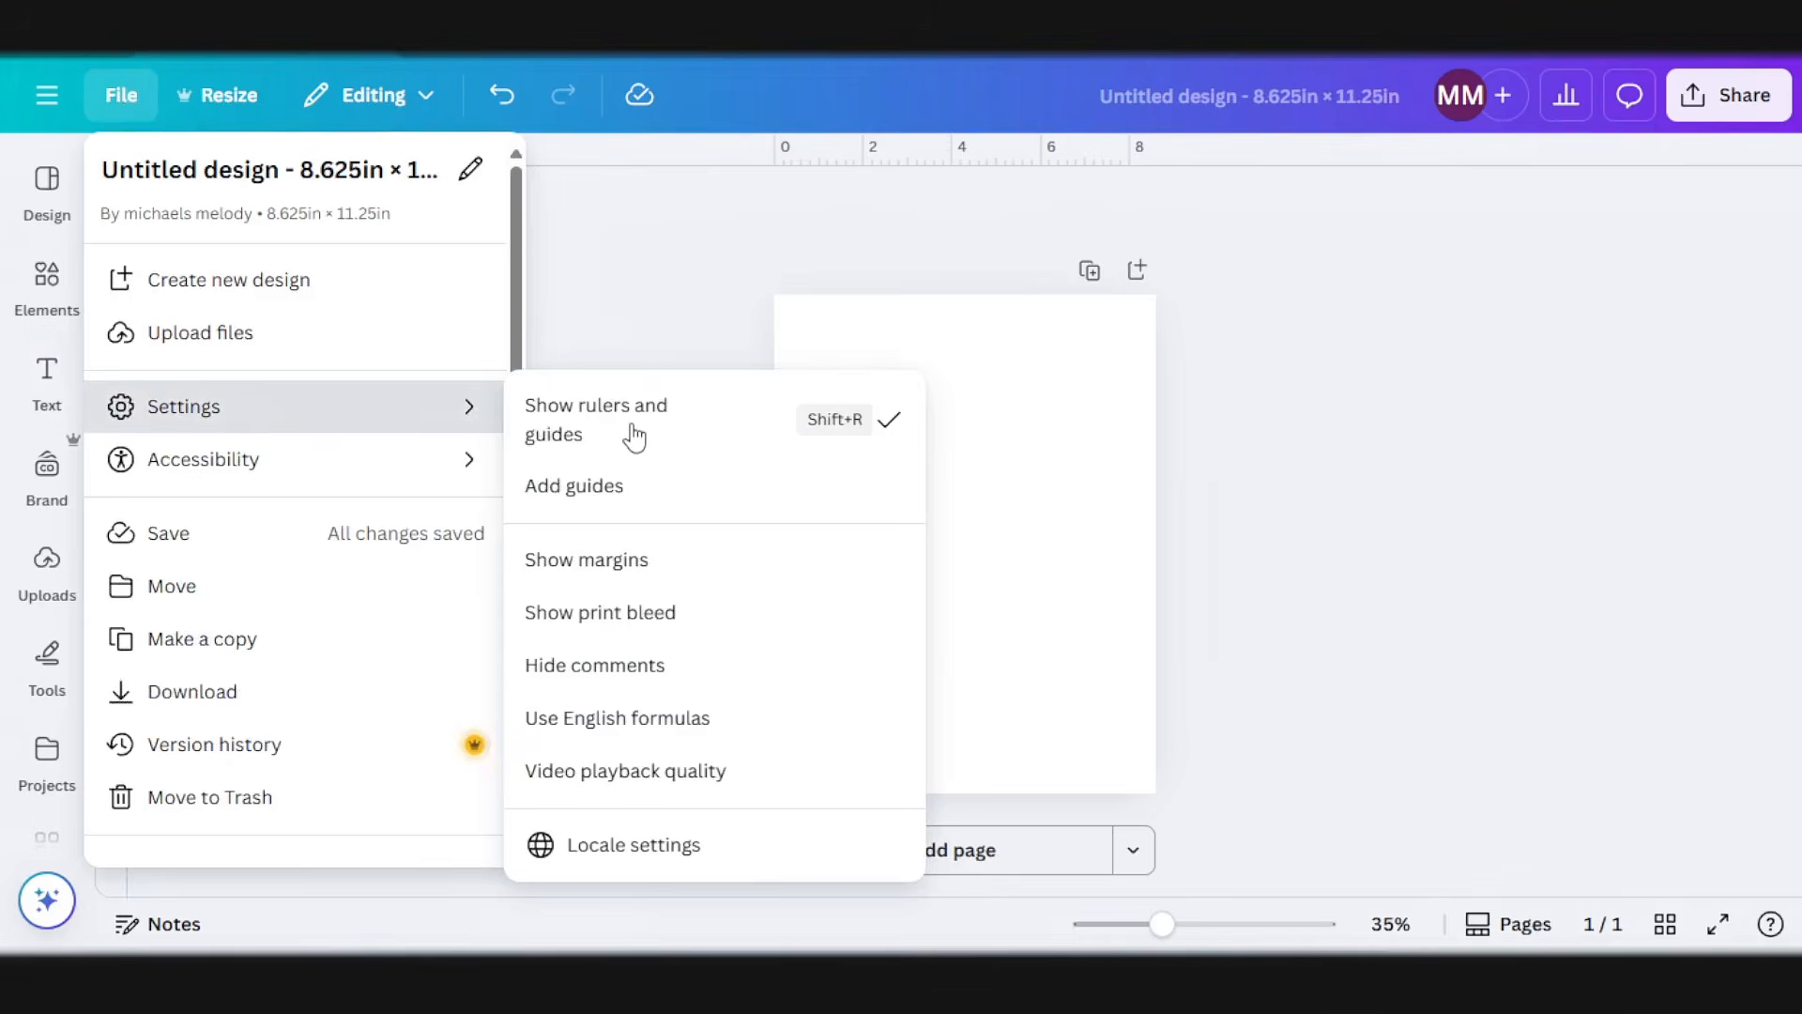
pyautogui.click(833, 358)
# Step: Place a horizontal guide about 0.39 in below the page's top edge and a vertical guide about 0.38 in from its left edge
pyautogui.scroll(3, 812, 373)
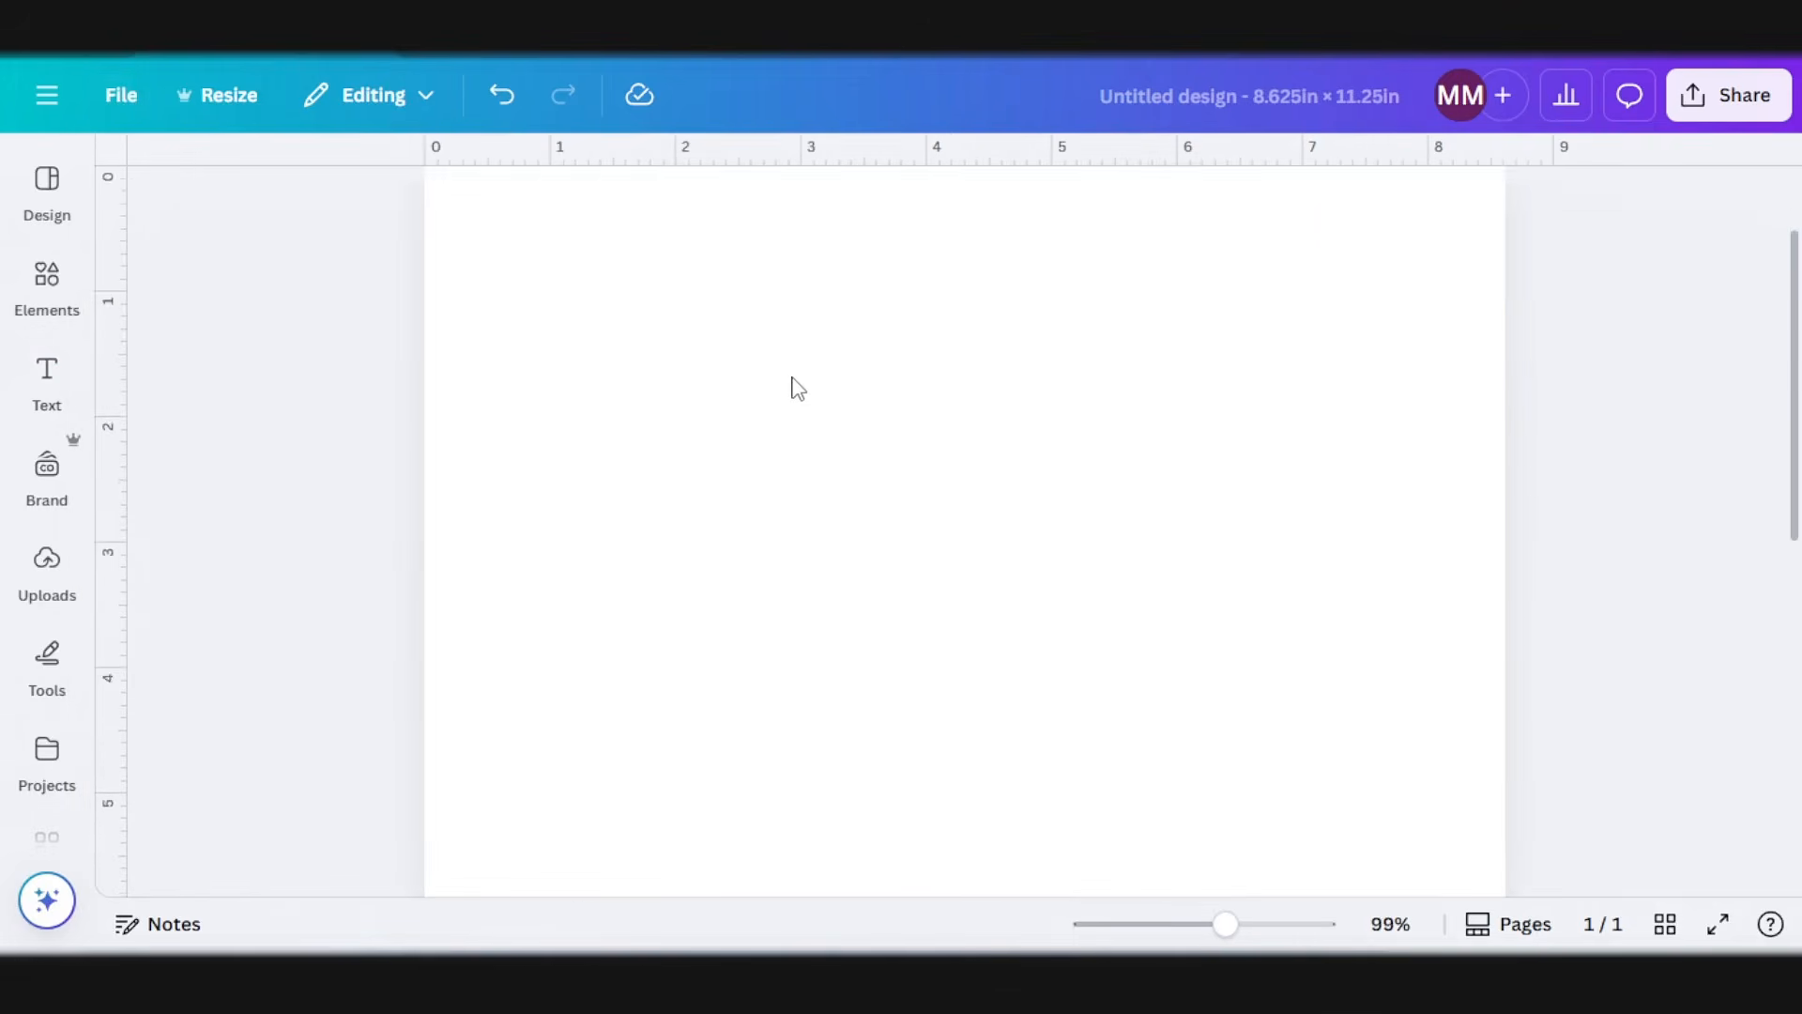
pyautogui.scroll(1, 732, 373)
pyautogui.scroll(1, 650, 378)
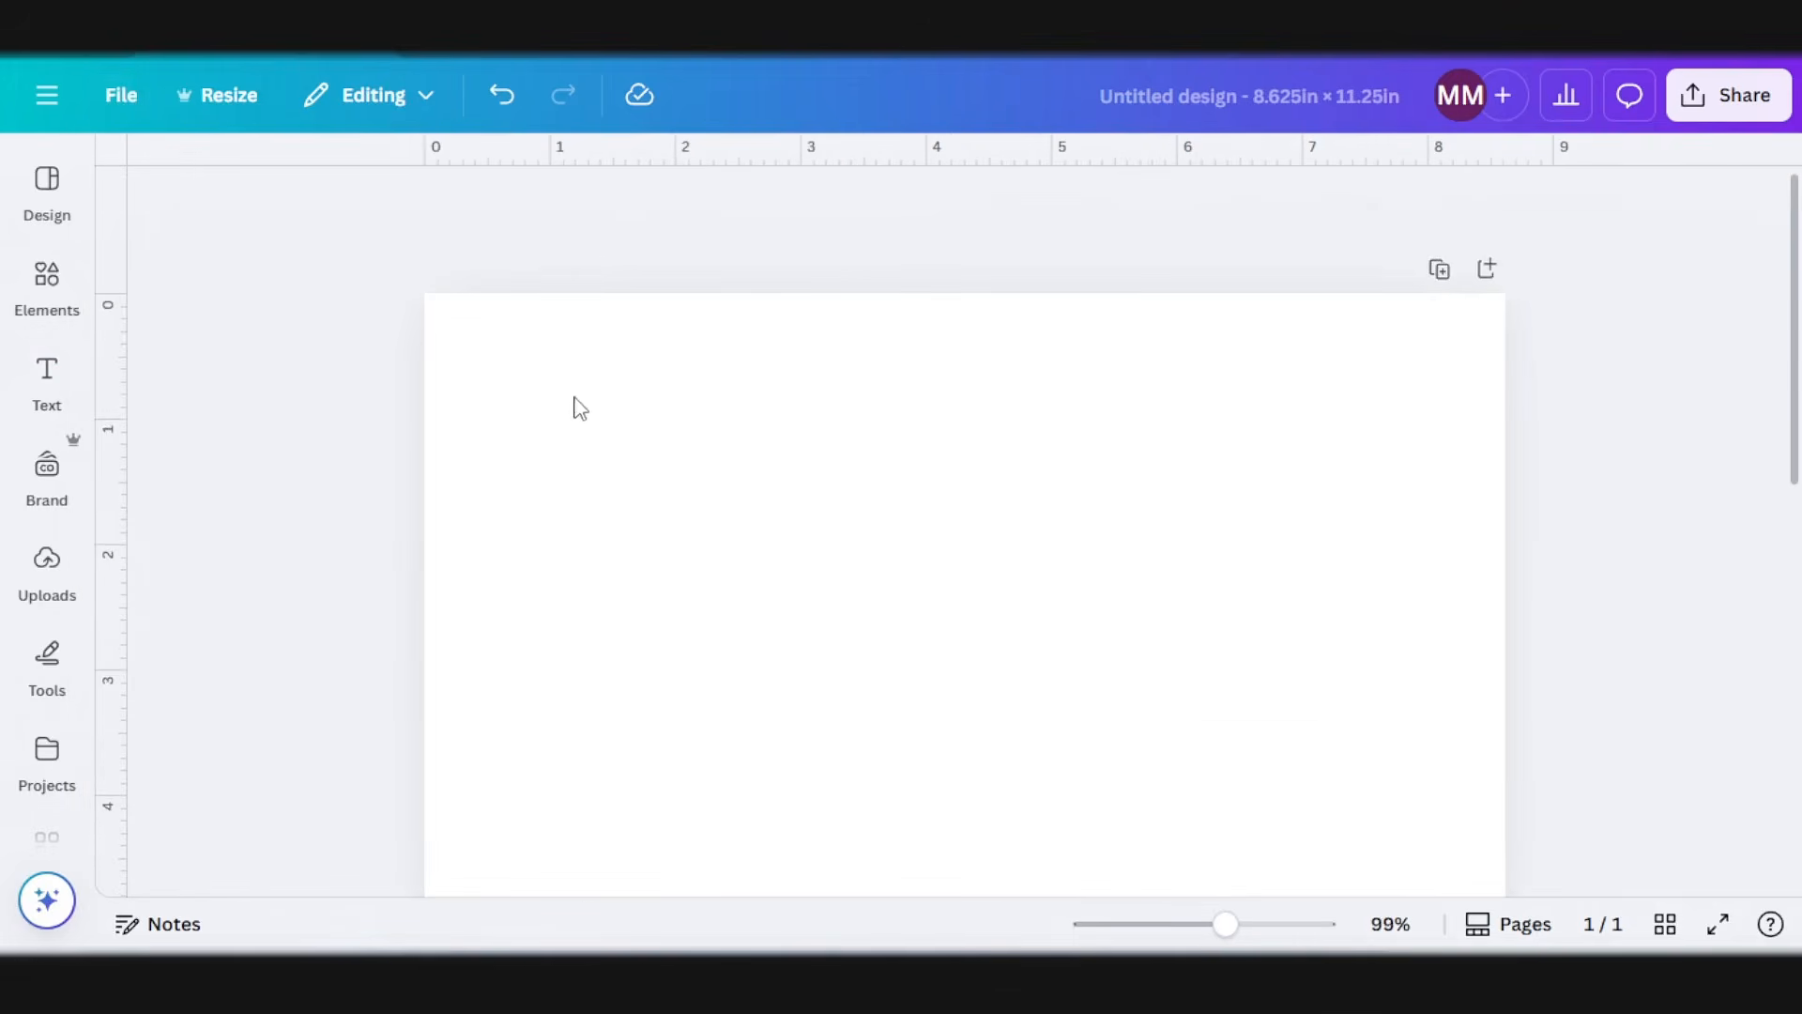
pyautogui.scroll(2, 576, 407)
pyautogui.moveTo(603, 153); pyautogui.dragTo(595, 333)
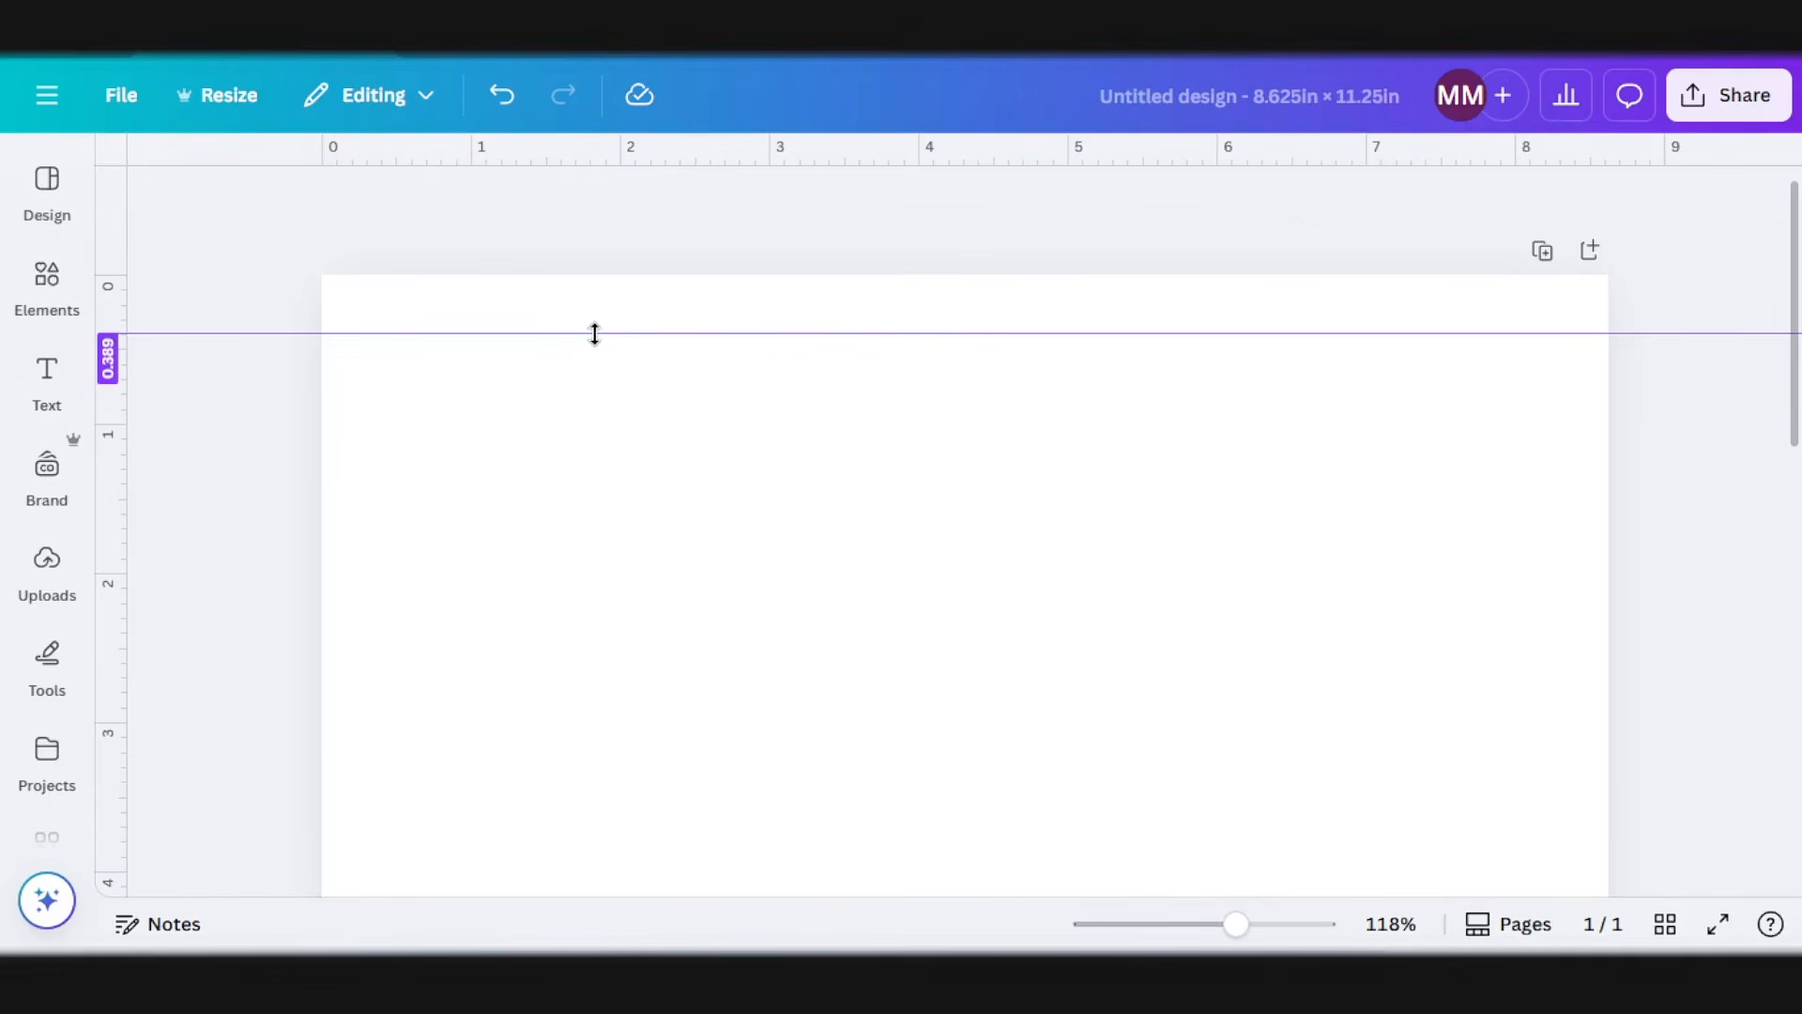
pyautogui.moveTo(594, 334); pyautogui.dragTo(594, 334)
pyautogui.moveTo(120, 451); pyautogui.dragTo(378, 426)
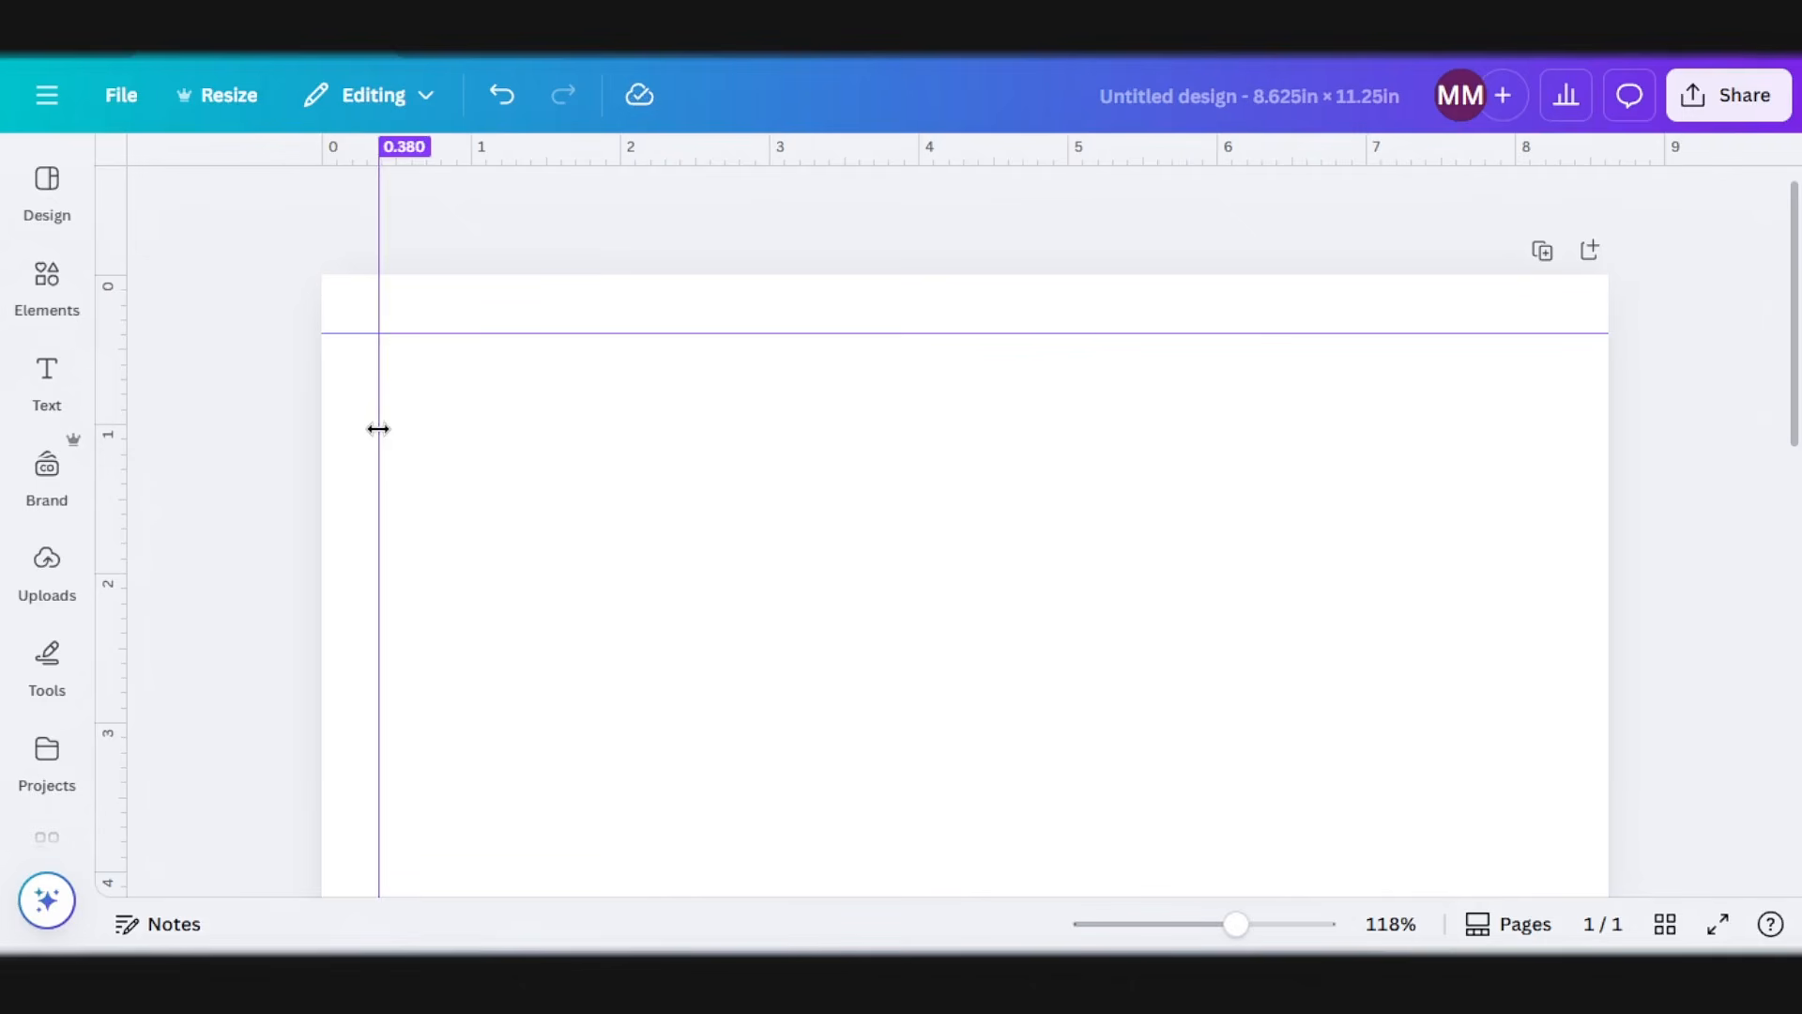
pyautogui.moveTo(378, 428); pyautogui.dragTo(378, 428)
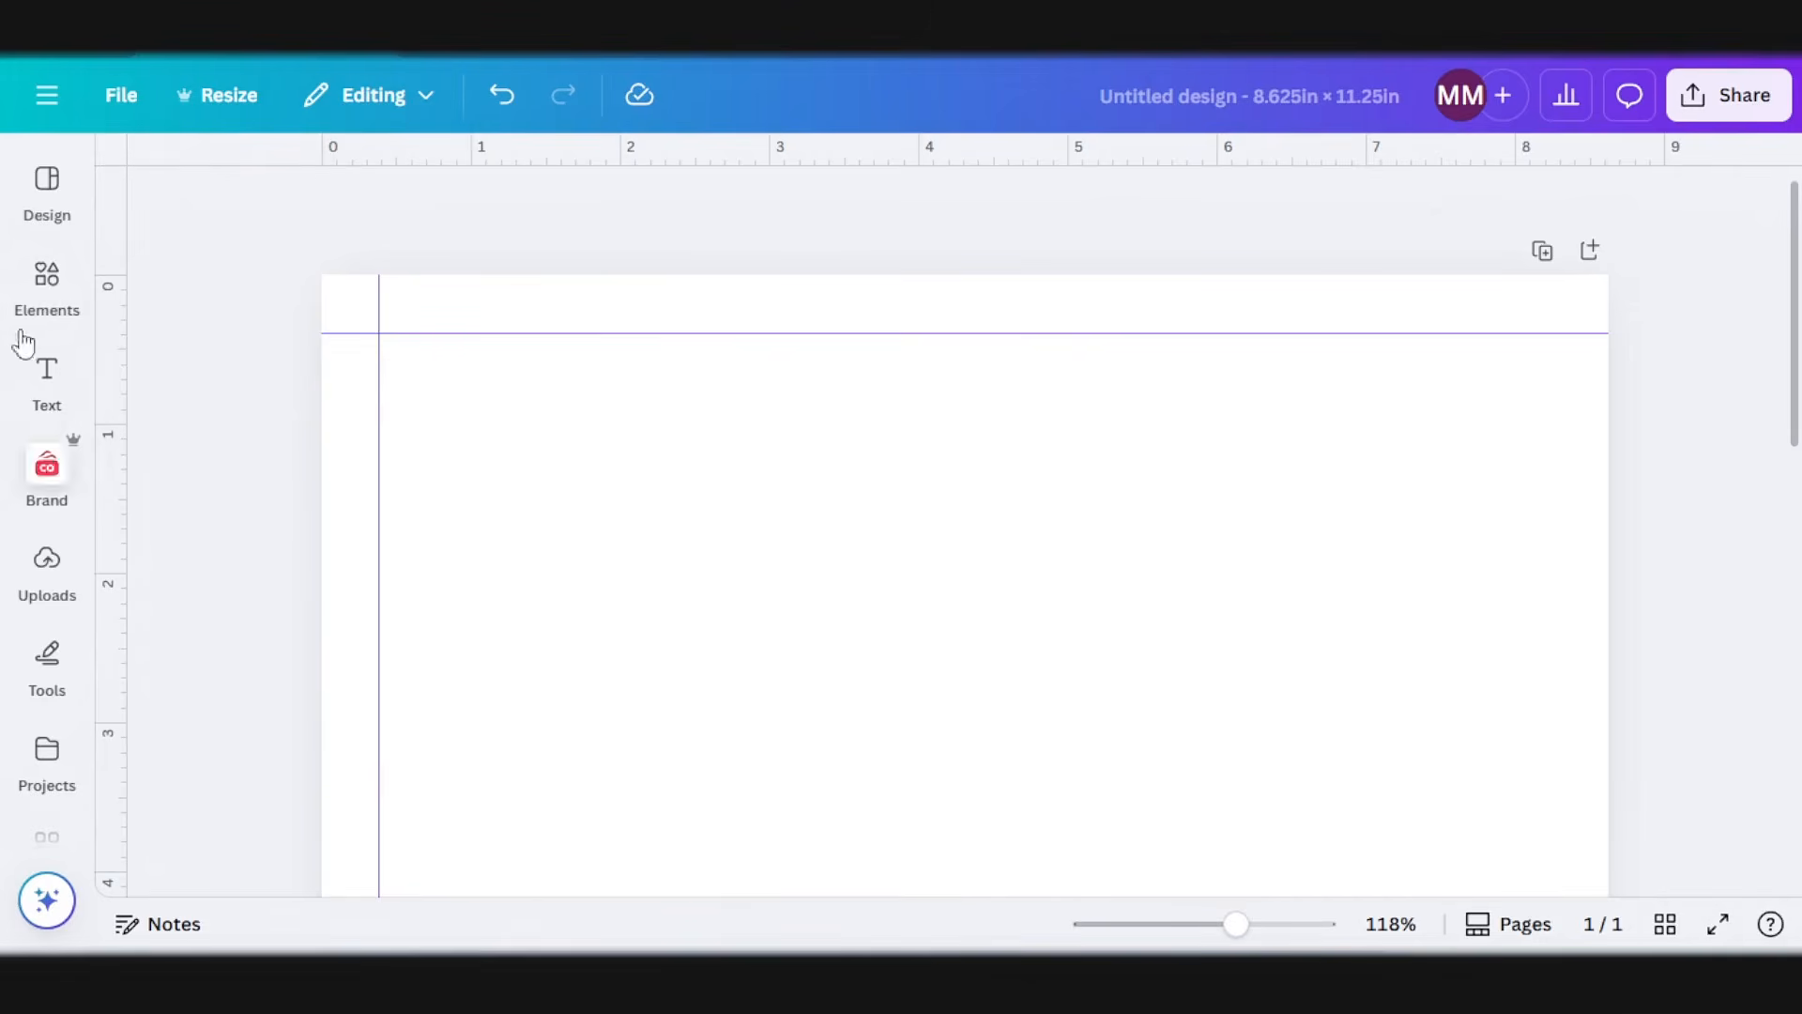
# Step: Add a square shape to the page's upper-left corner and shrink it to fit exactly between the page edges and the two guides
pyautogui.click(70, 300)
pyautogui.click(134, 580)
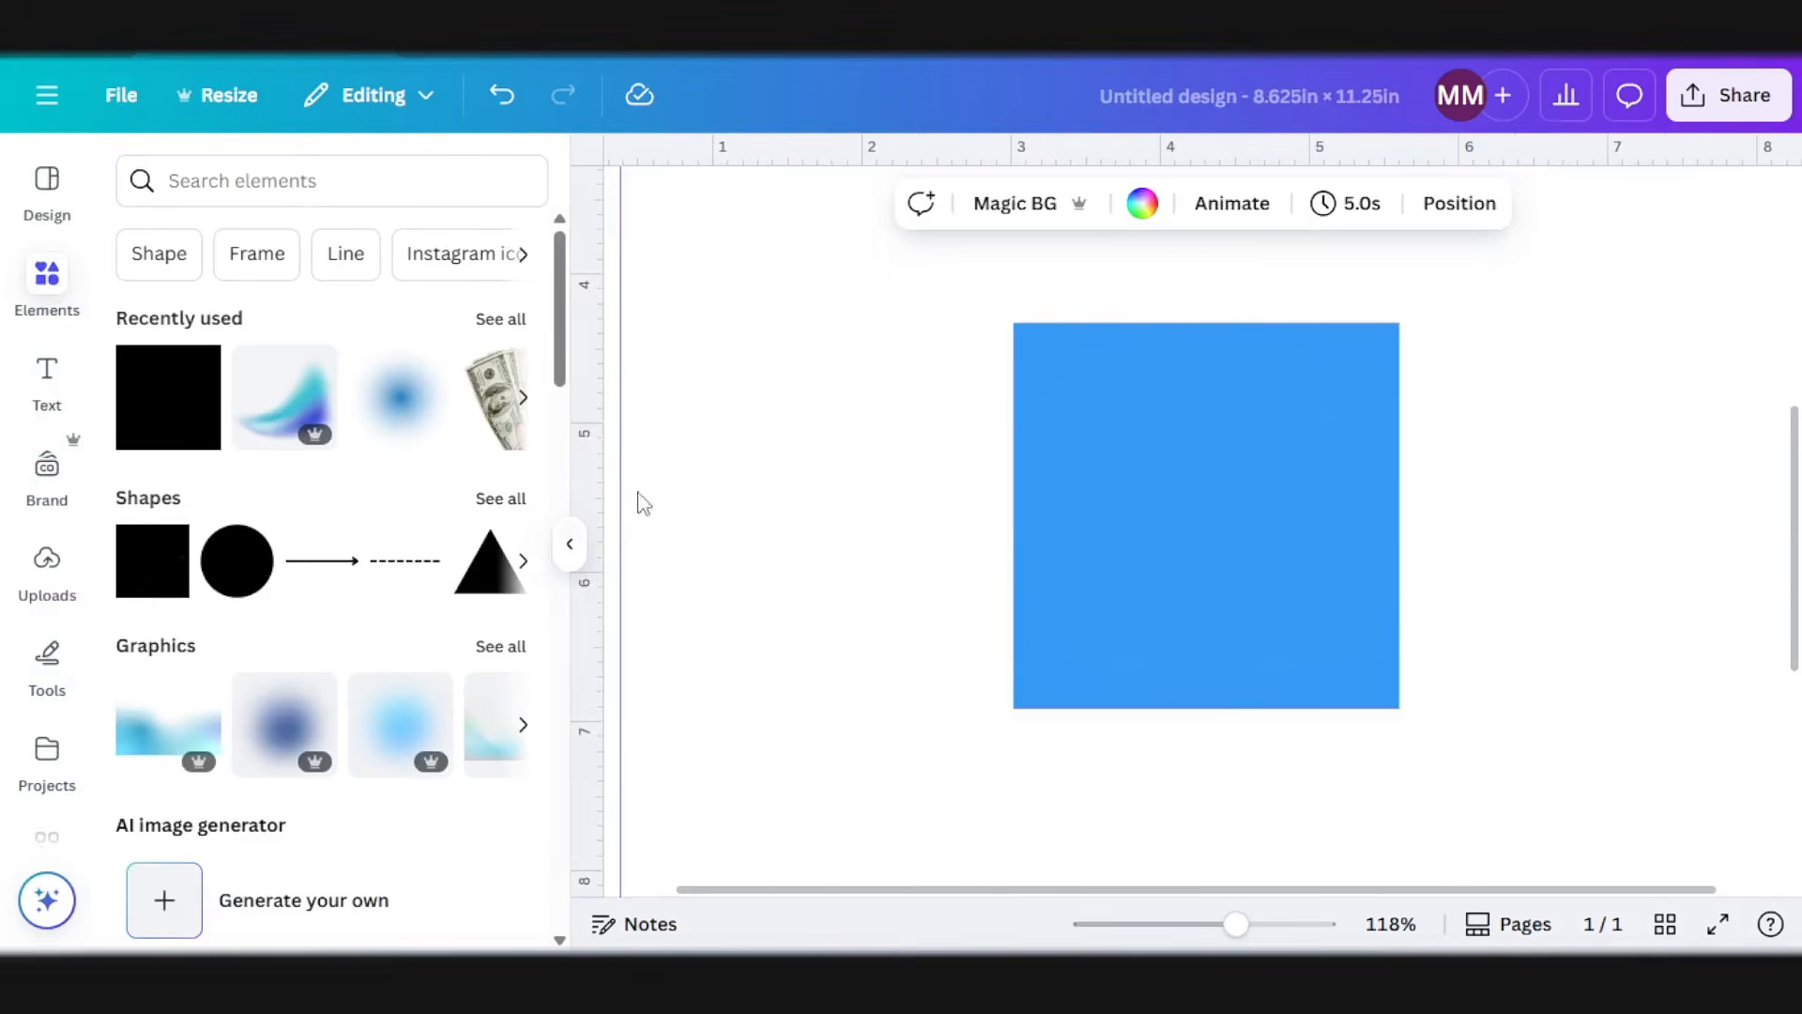
pyautogui.click(570, 544)
pyautogui.scroll(3, 394, 441)
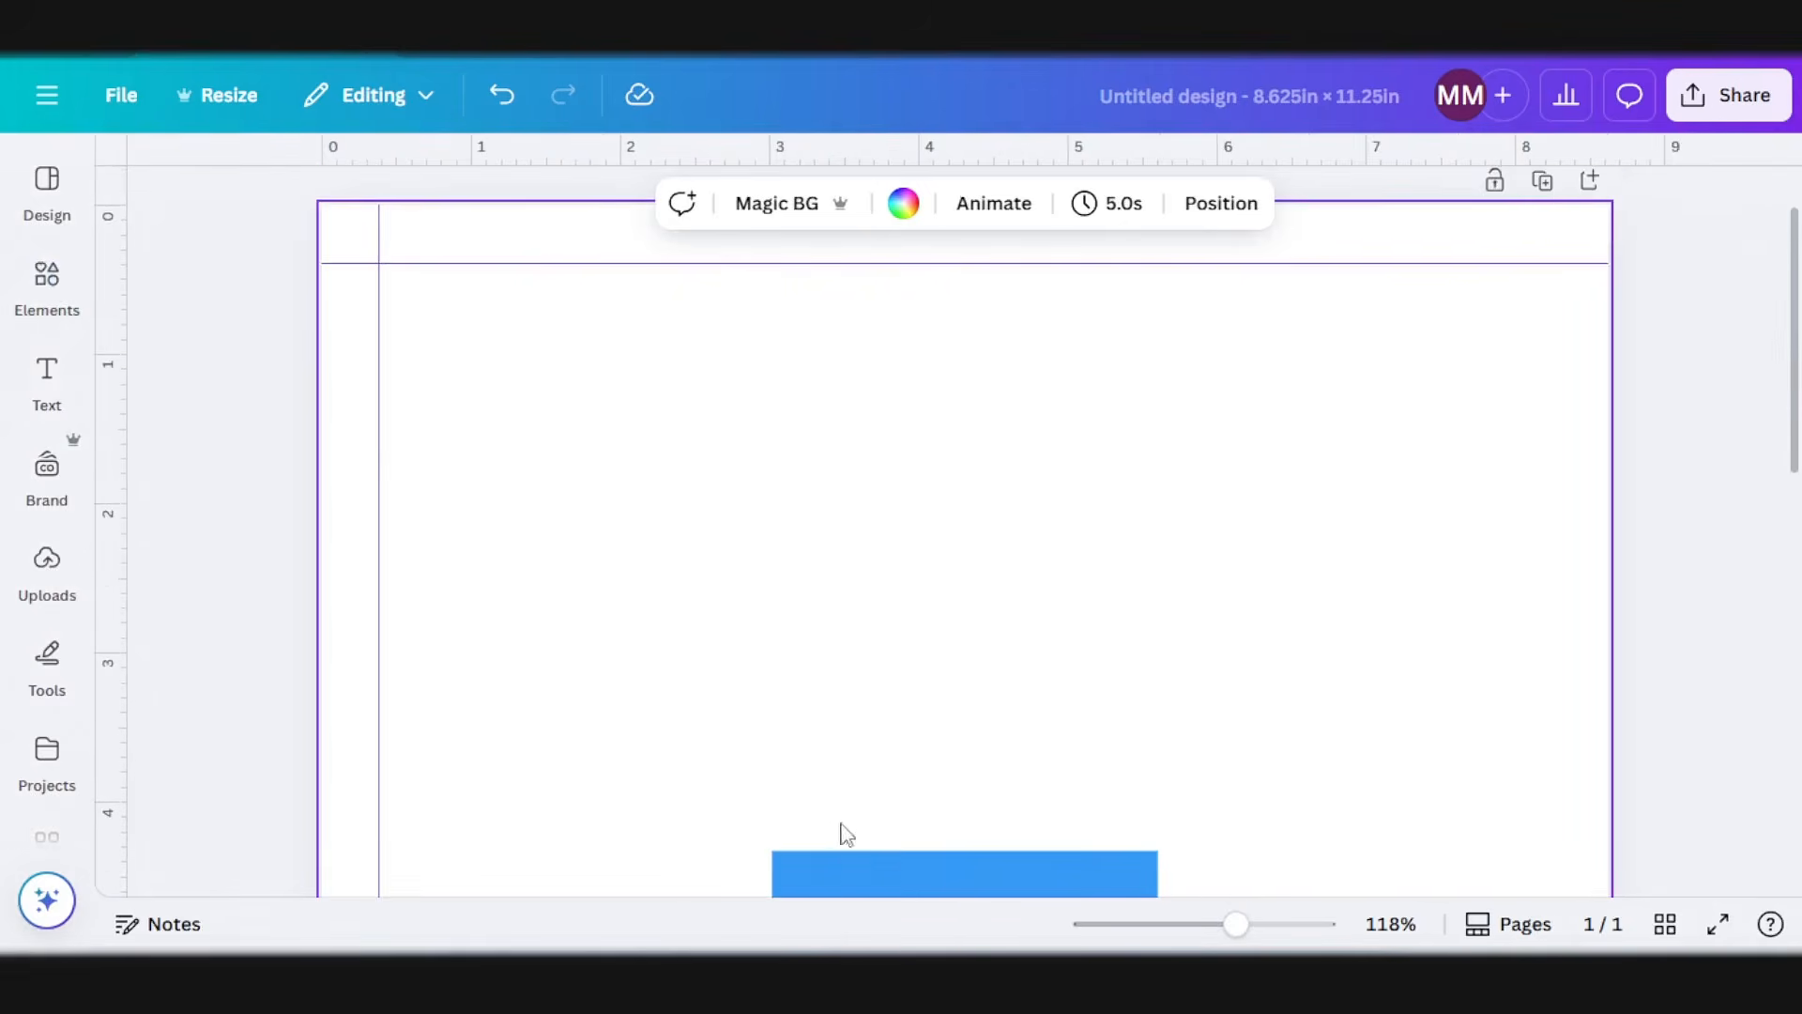
pyautogui.moveTo(841, 850); pyautogui.dragTo(398, 76)
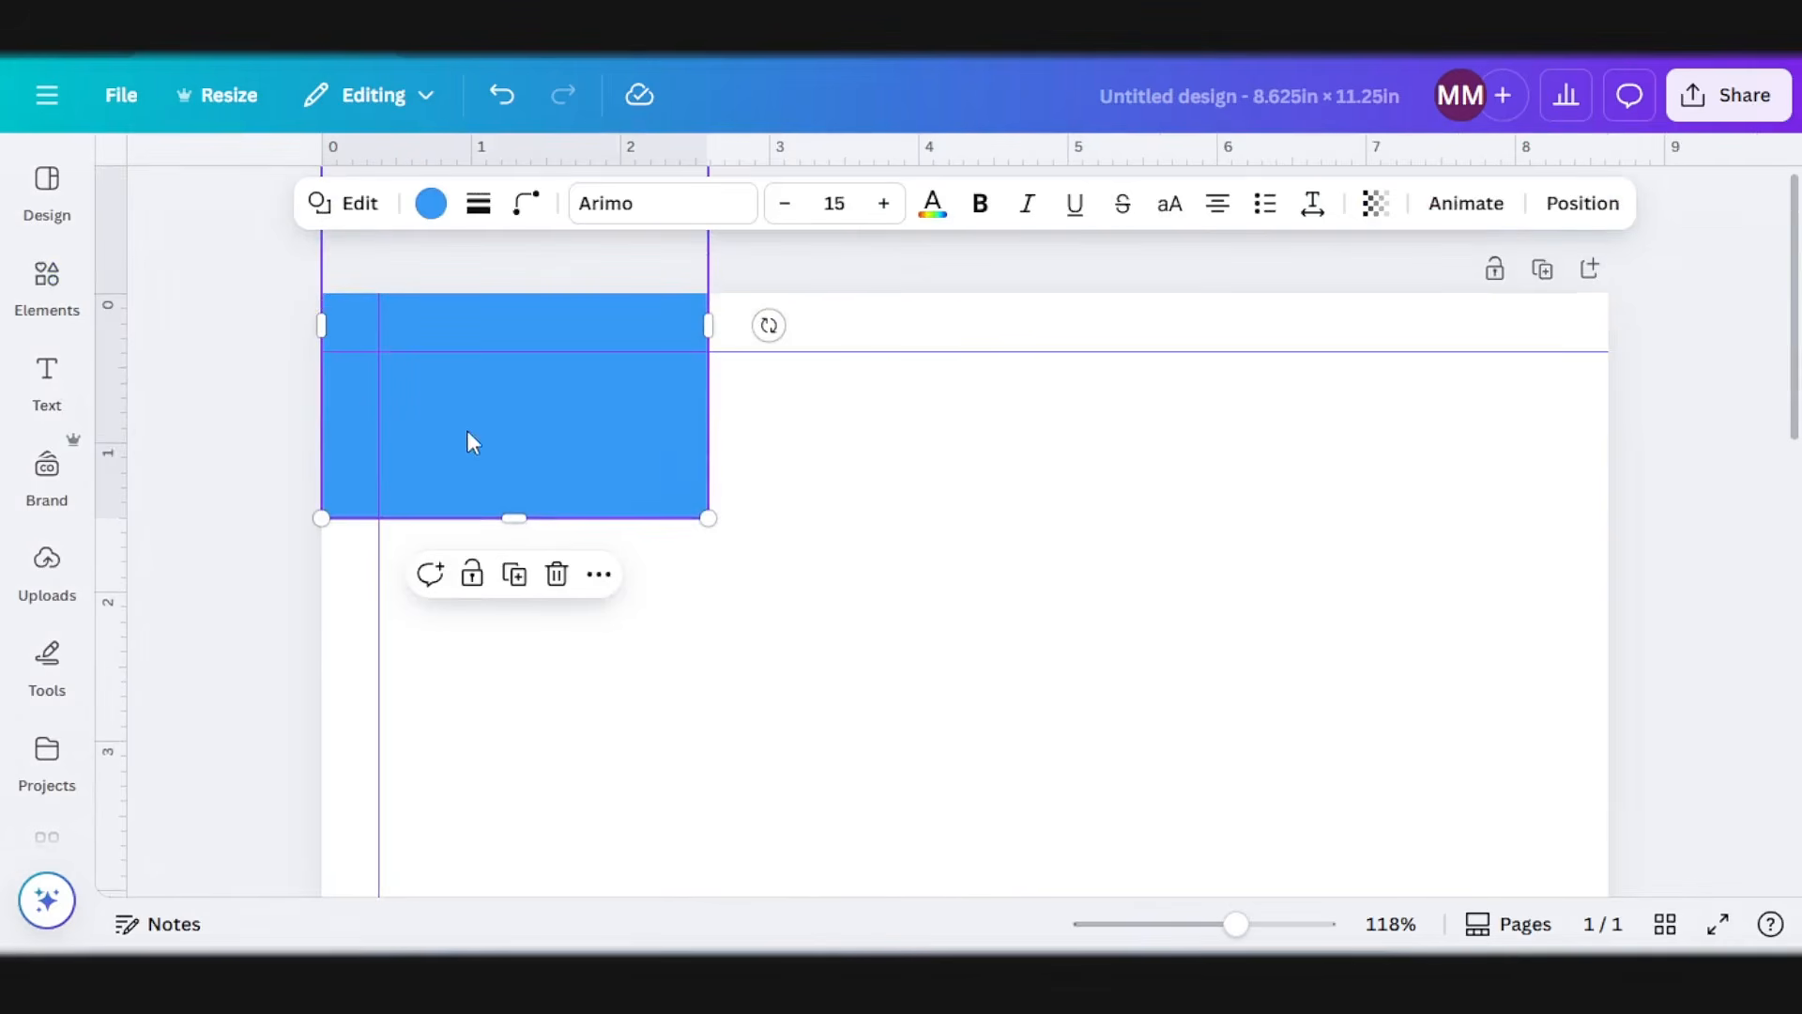
pyautogui.moveTo(471, 438); pyautogui.dragTo(467, 591)
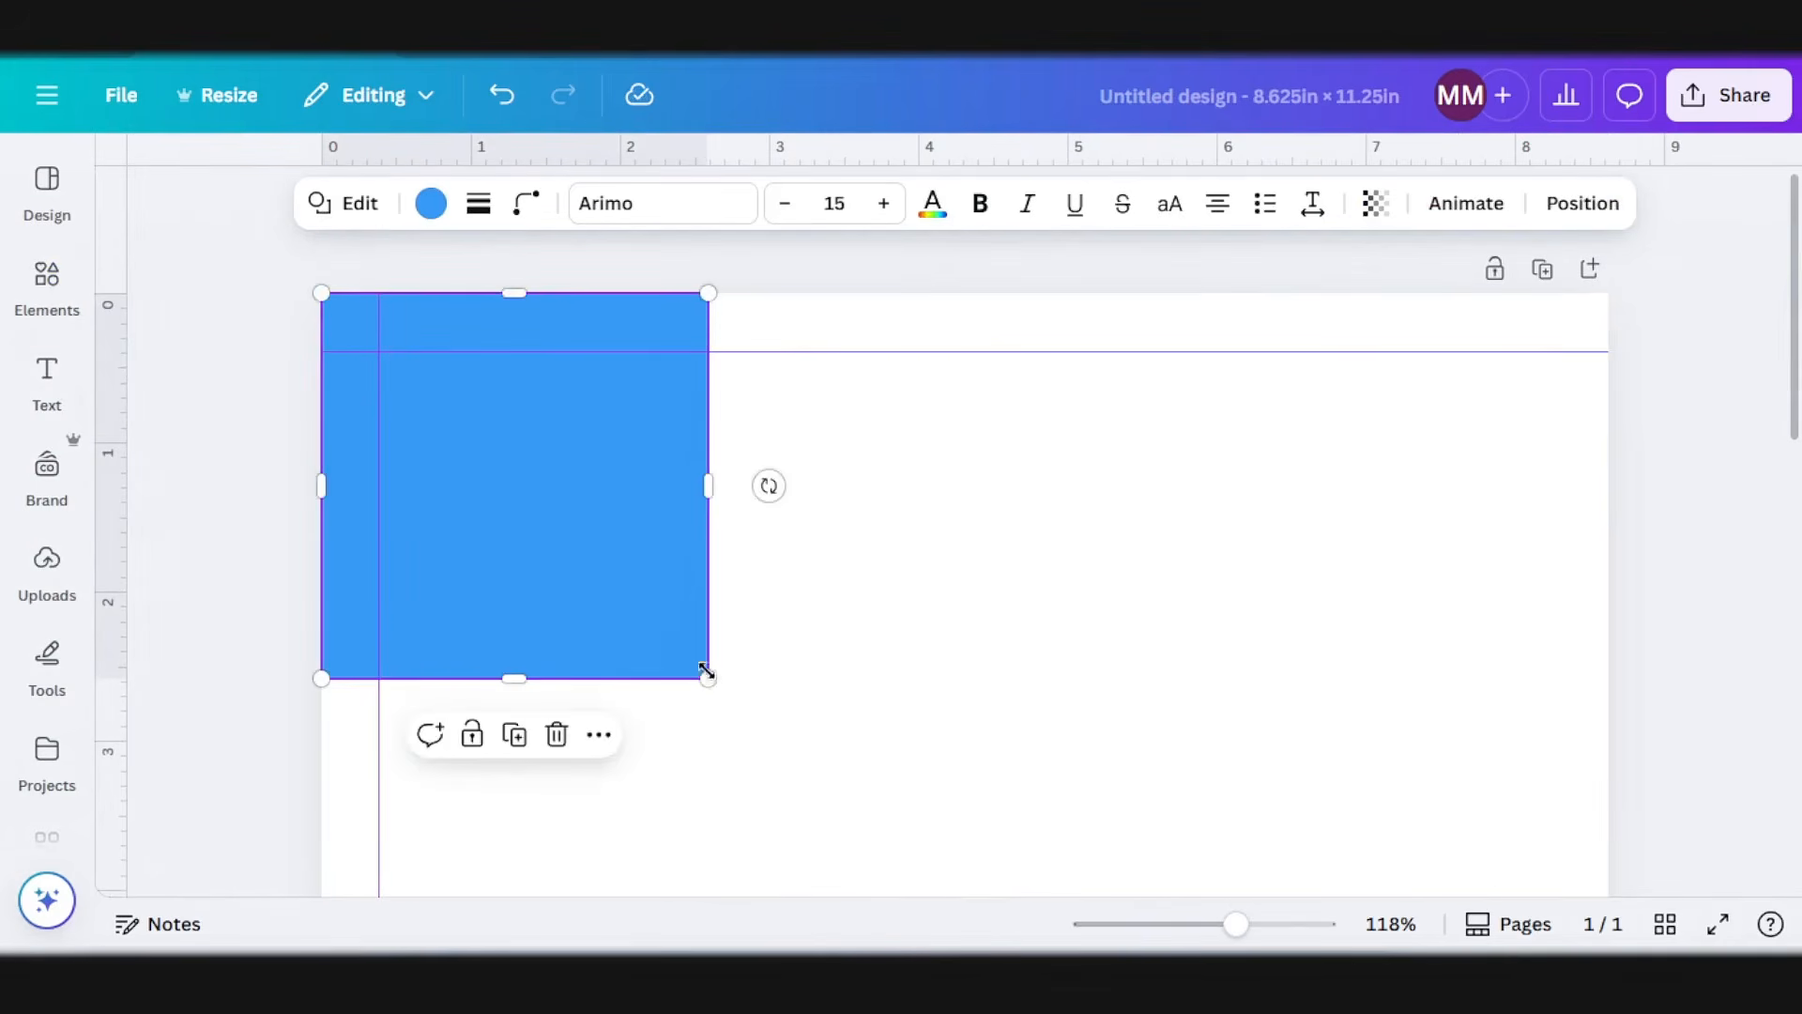
pyautogui.moveTo(708, 676); pyautogui.dragTo(378, 352)
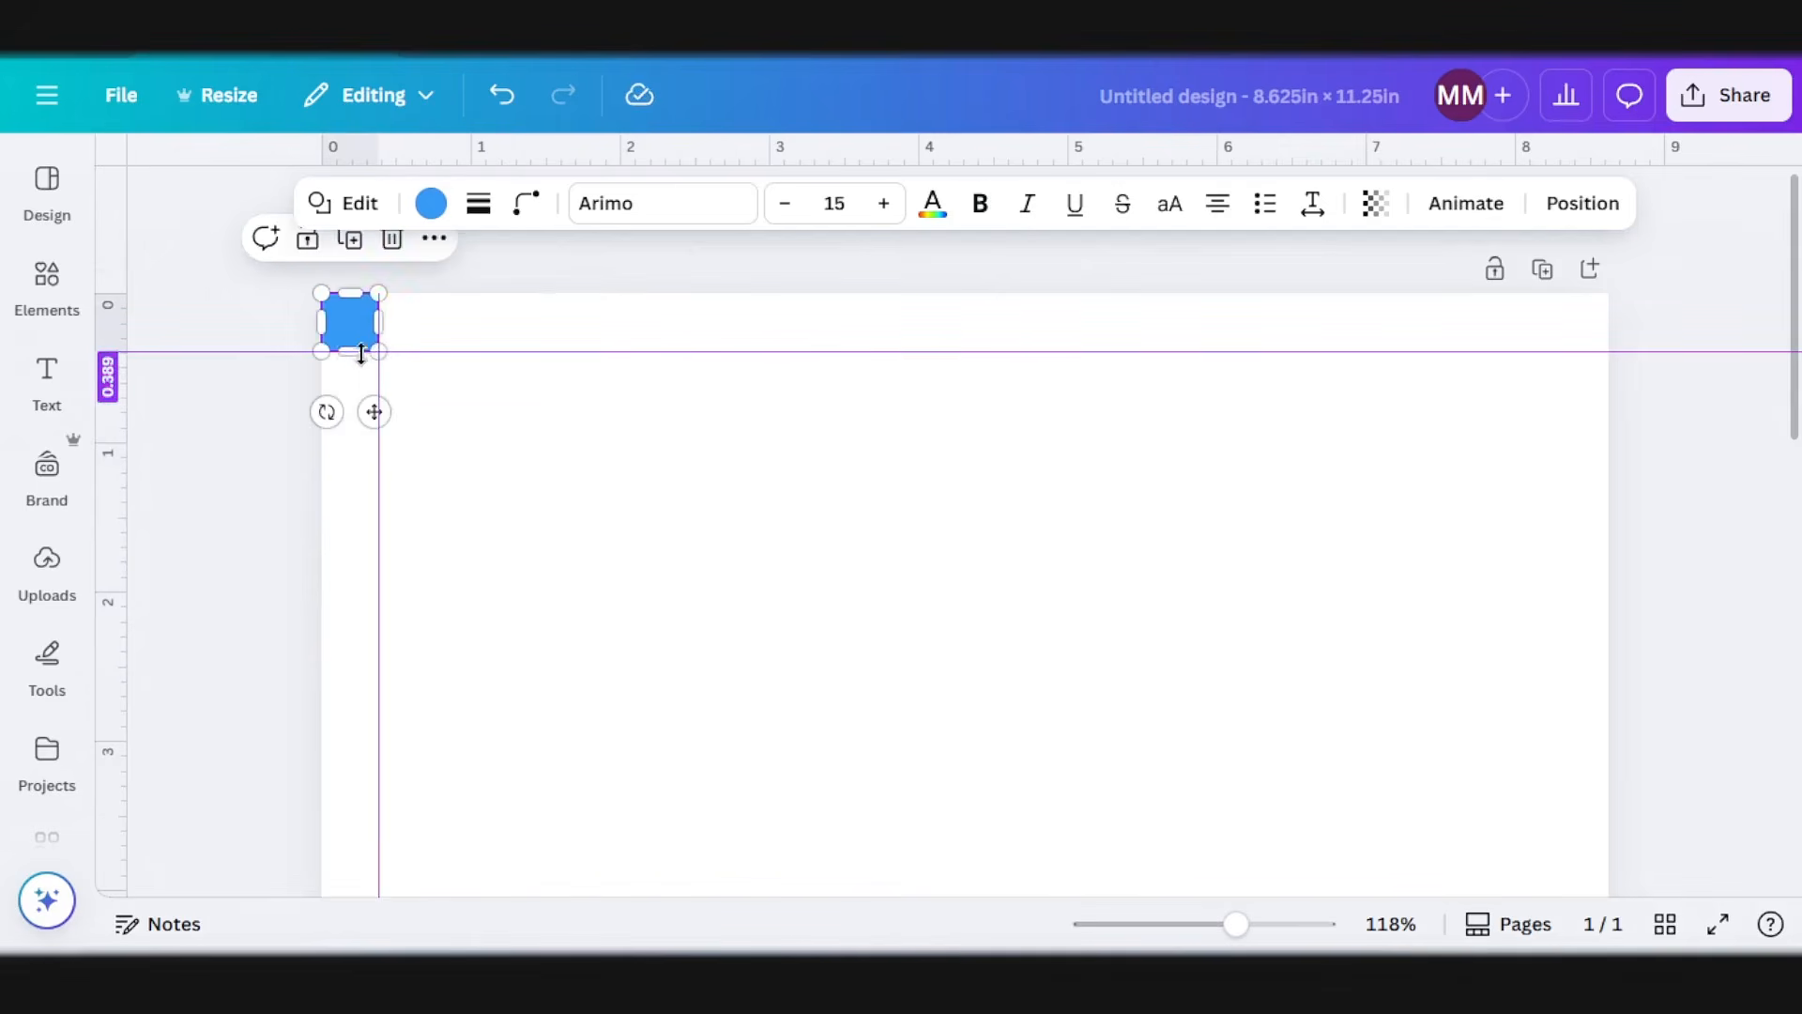
# Step: Duplicate the square into the page's lower-right corner and place a horizontal and a vertical guide along its inner edges
pyautogui.click(349, 240)
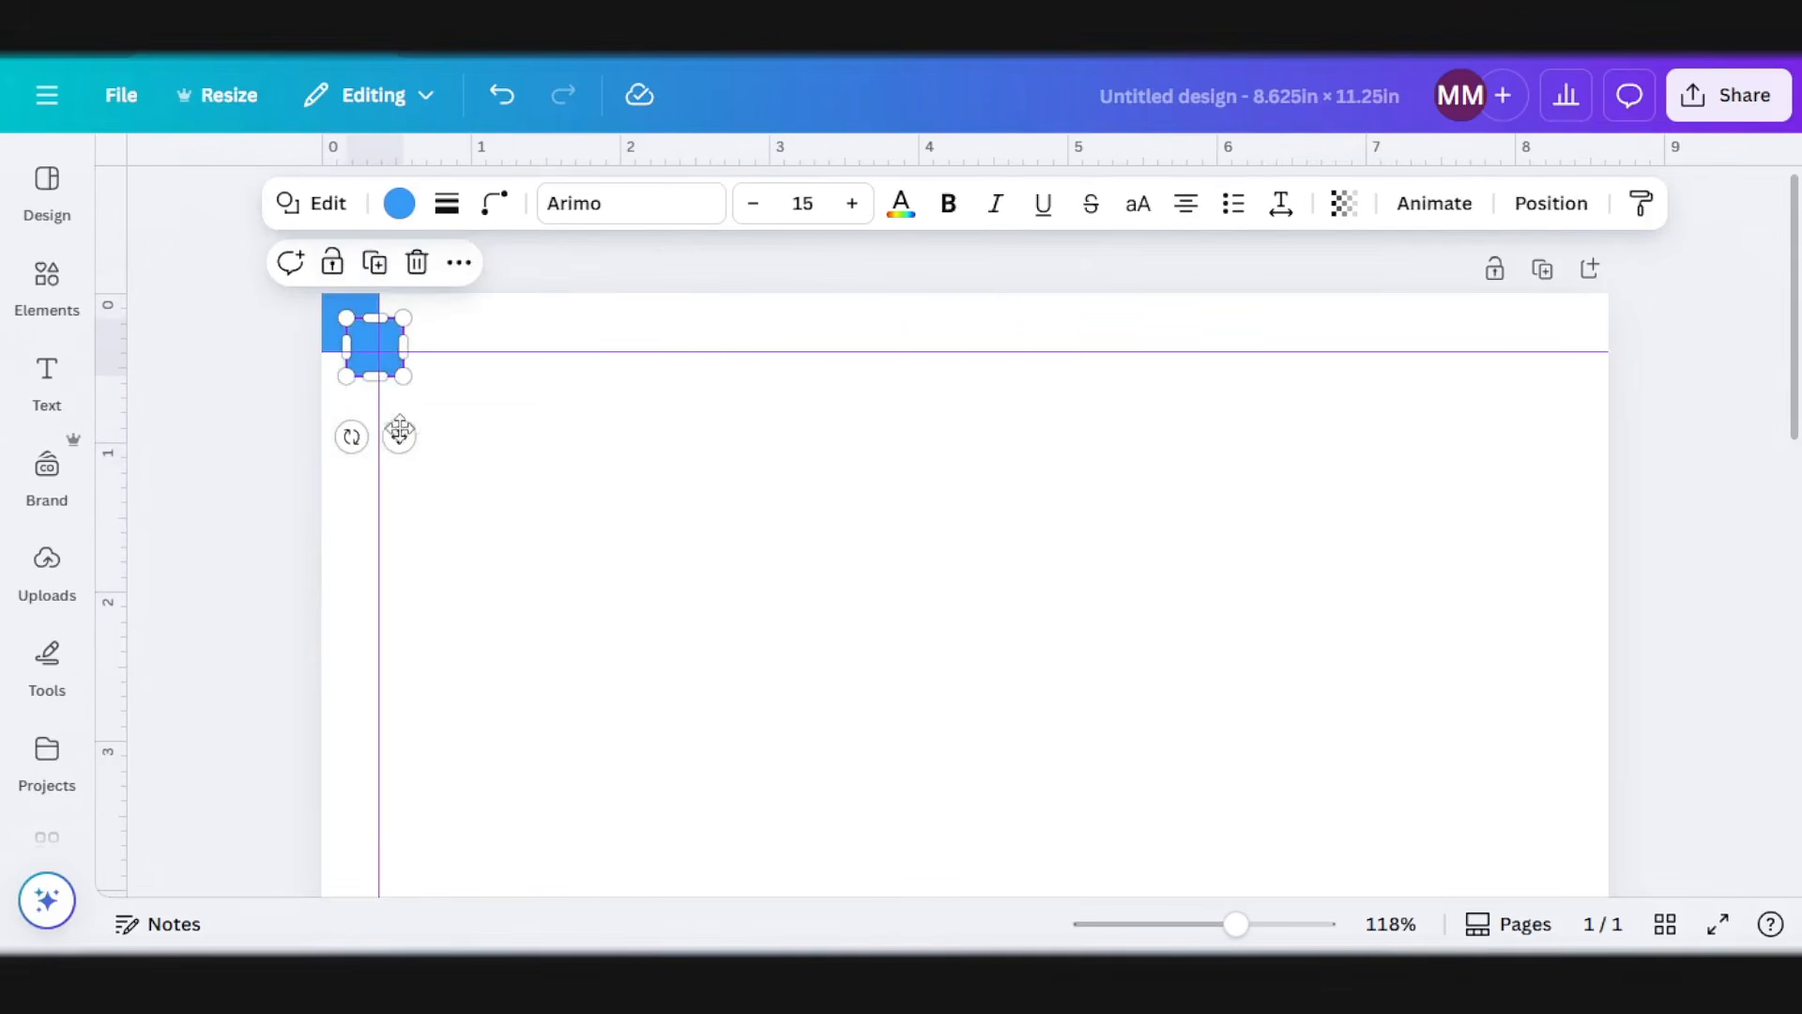
pyautogui.moveTo(399, 429); pyautogui.dragTo(1349, 882)
pyautogui.scroll(-4, 1371, 751)
pyautogui.moveTo(1589, 662); pyautogui.dragTo(1600, 663)
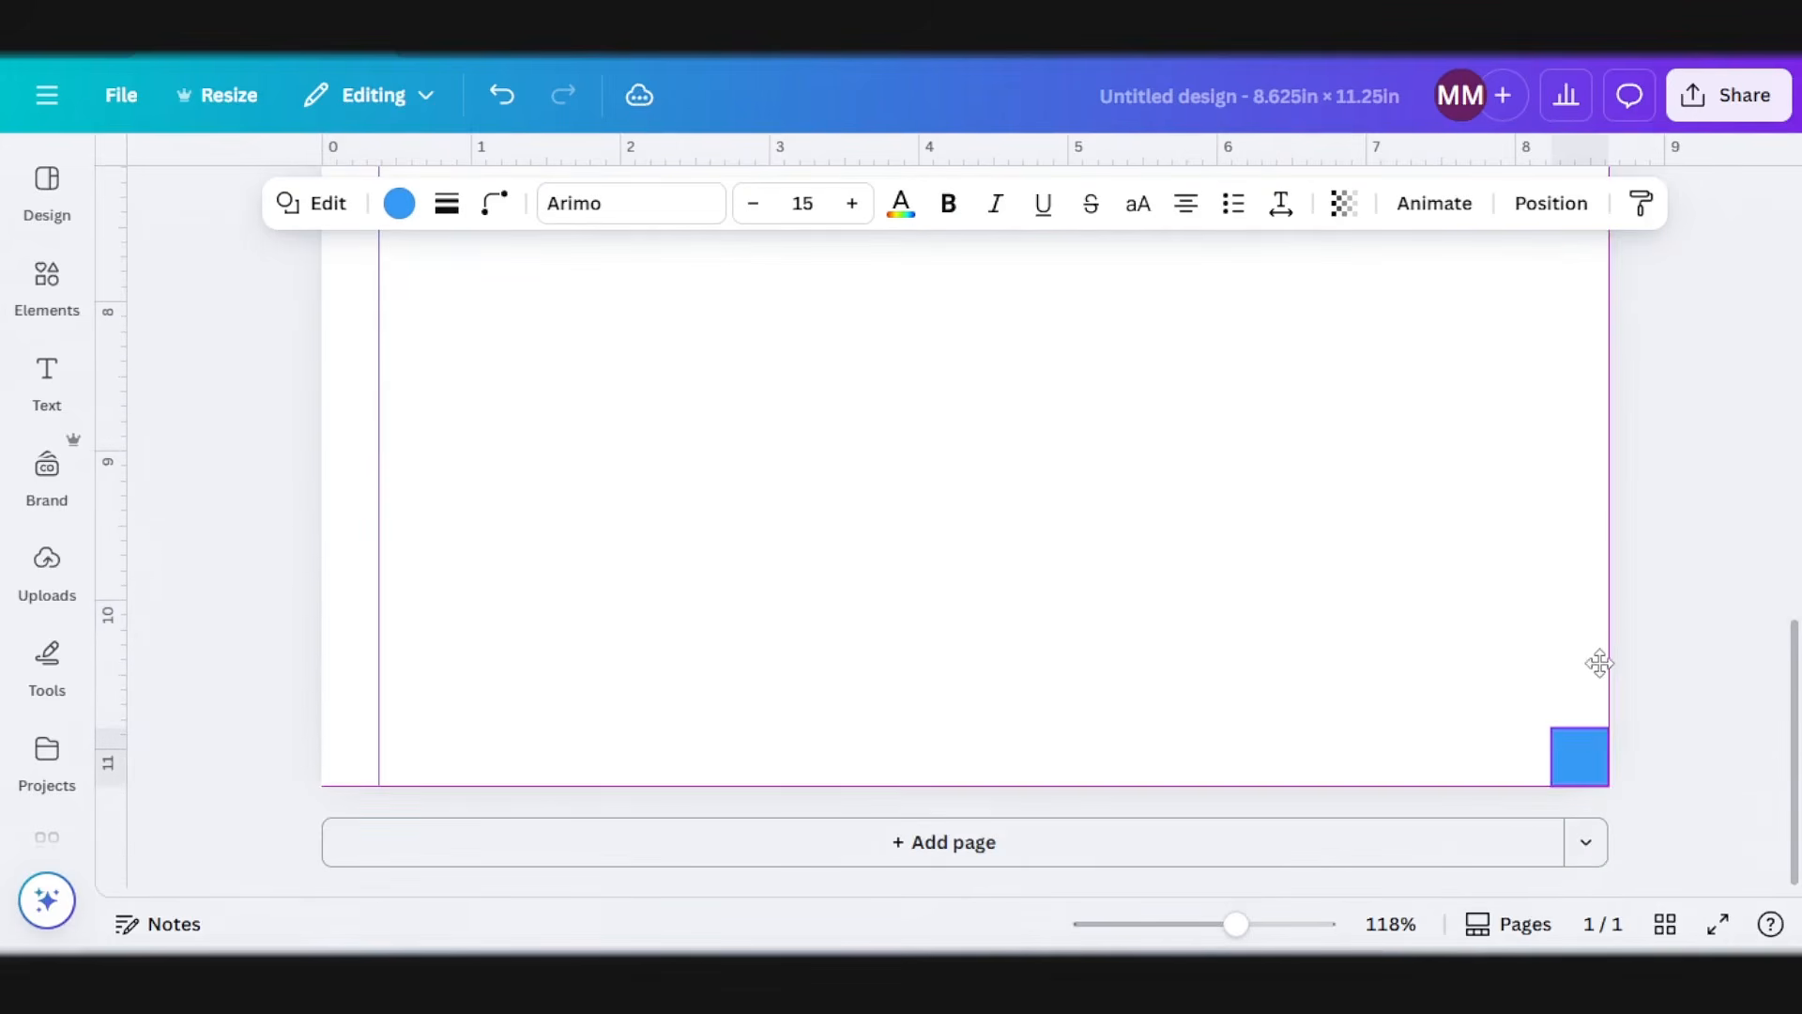
pyautogui.moveTo(1321, 145); pyautogui.dragTo(1317, 726)
pyautogui.moveTo(113, 495); pyautogui.dragTo(1550, 566)
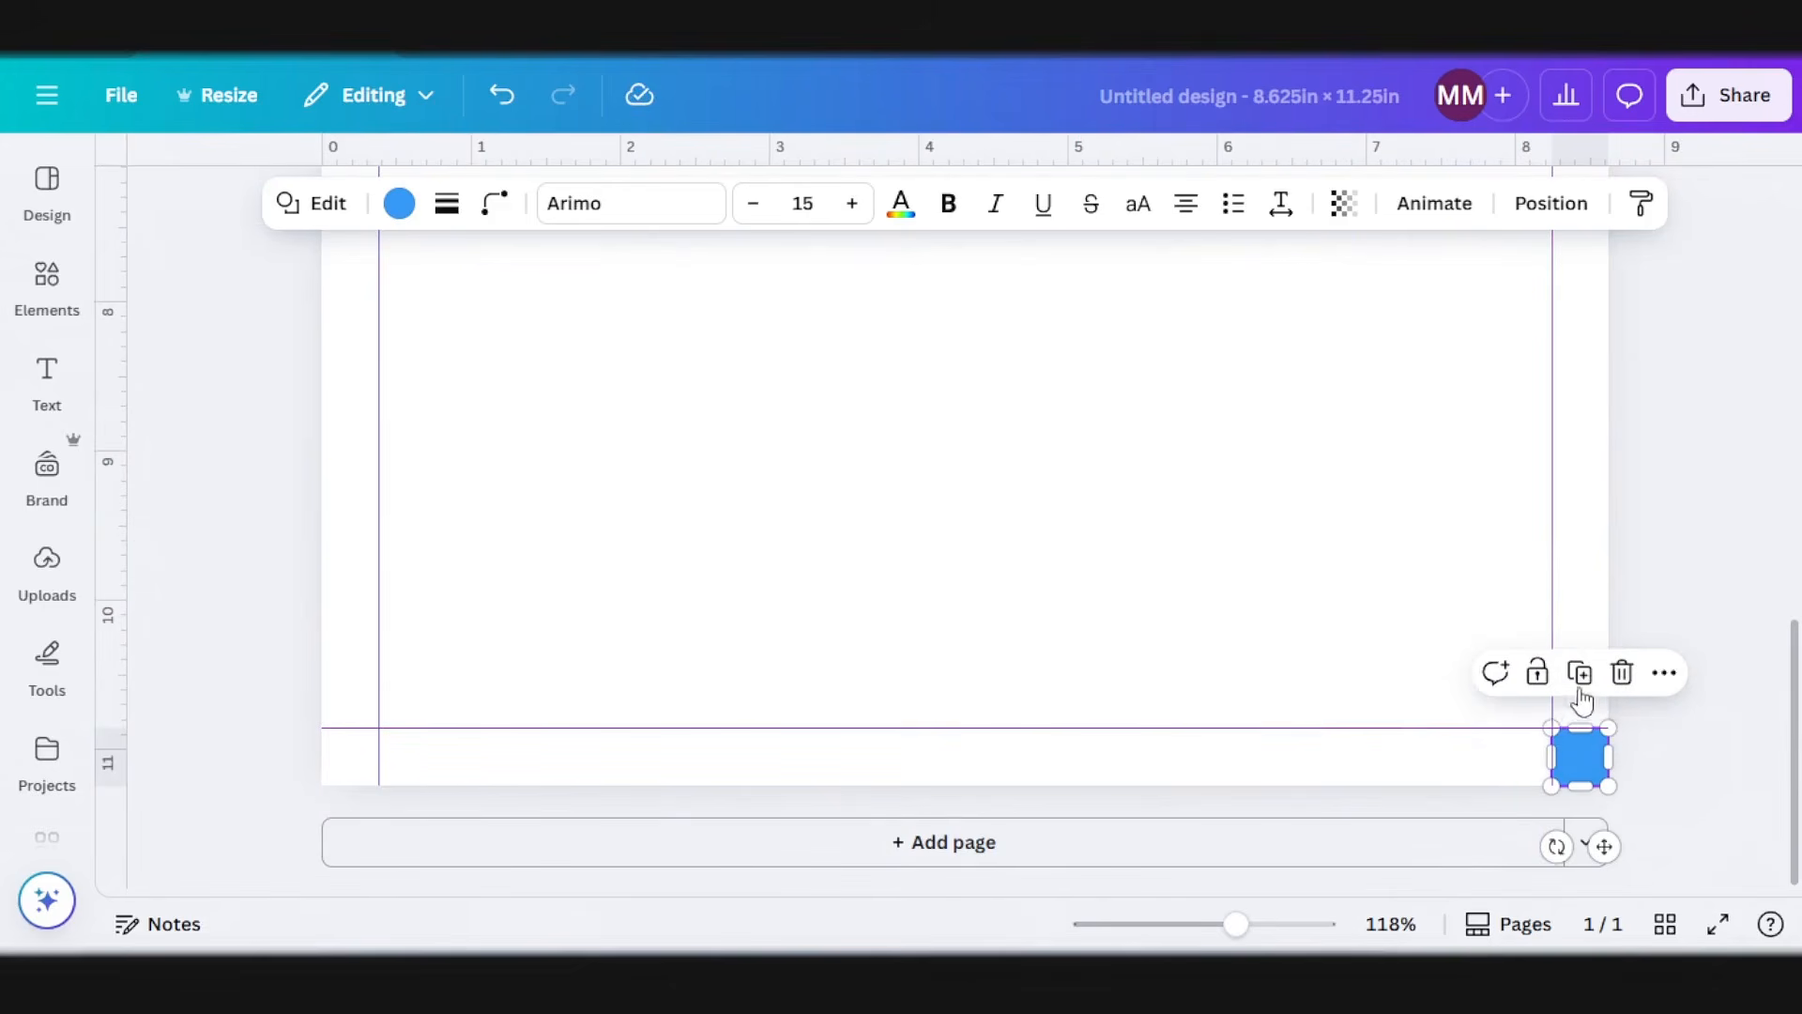
# Step: Delete the helper squares from the page's lower-right and upper-left corners
pyautogui.click(1620, 679)
pyautogui.scroll(10, 507, 544)
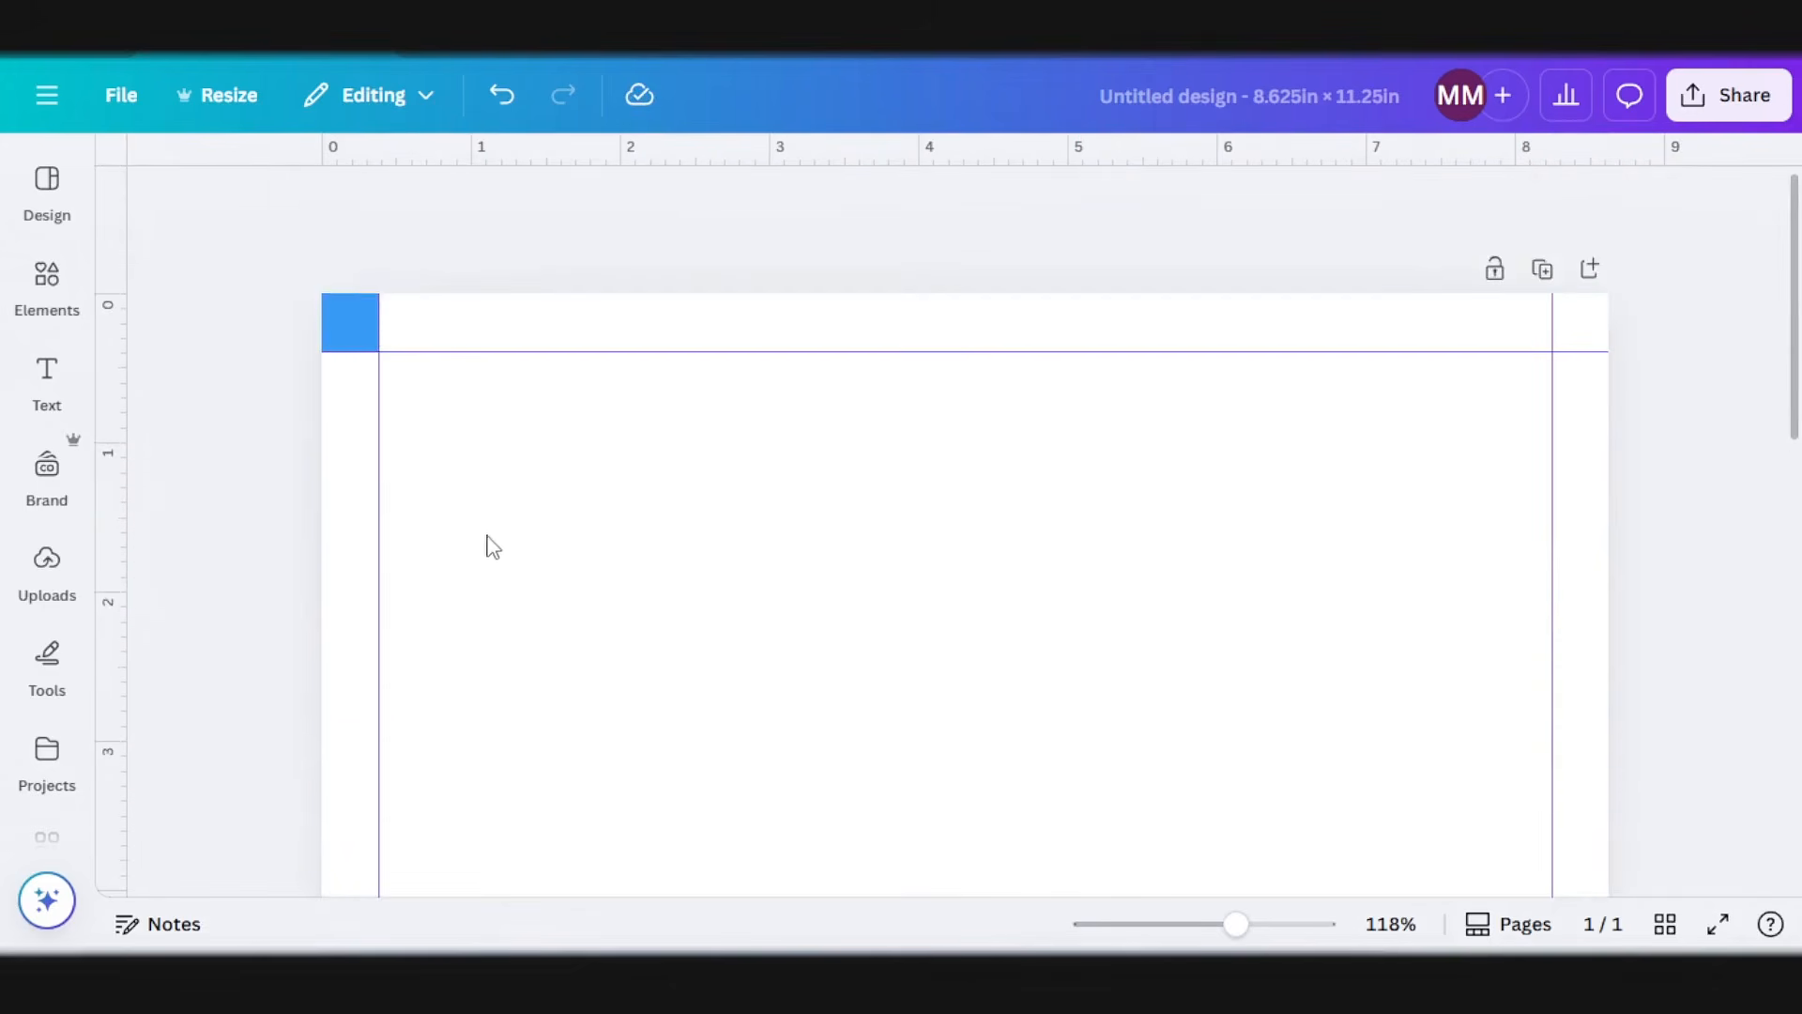
pyautogui.click(359, 299)
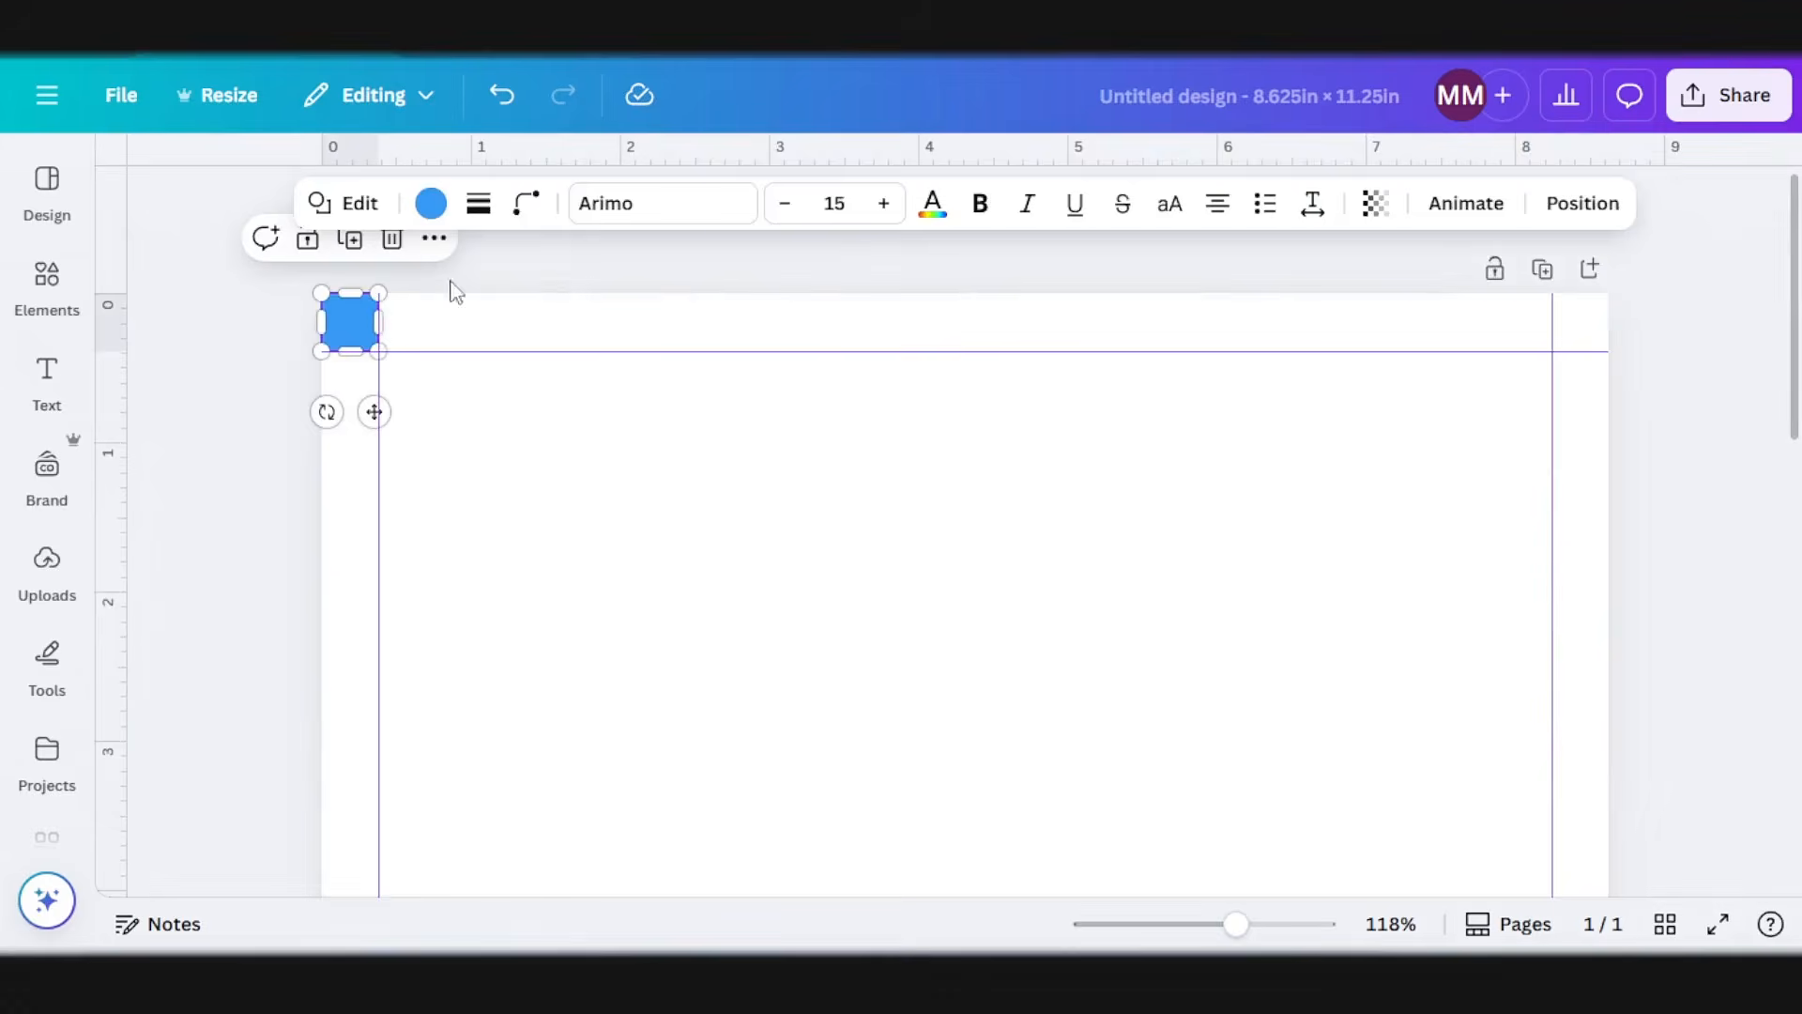
pyautogui.click(392, 240)
pyautogui.scroll(-5, 611, 474)
pyautogui.scroll(-4, 938, 479)
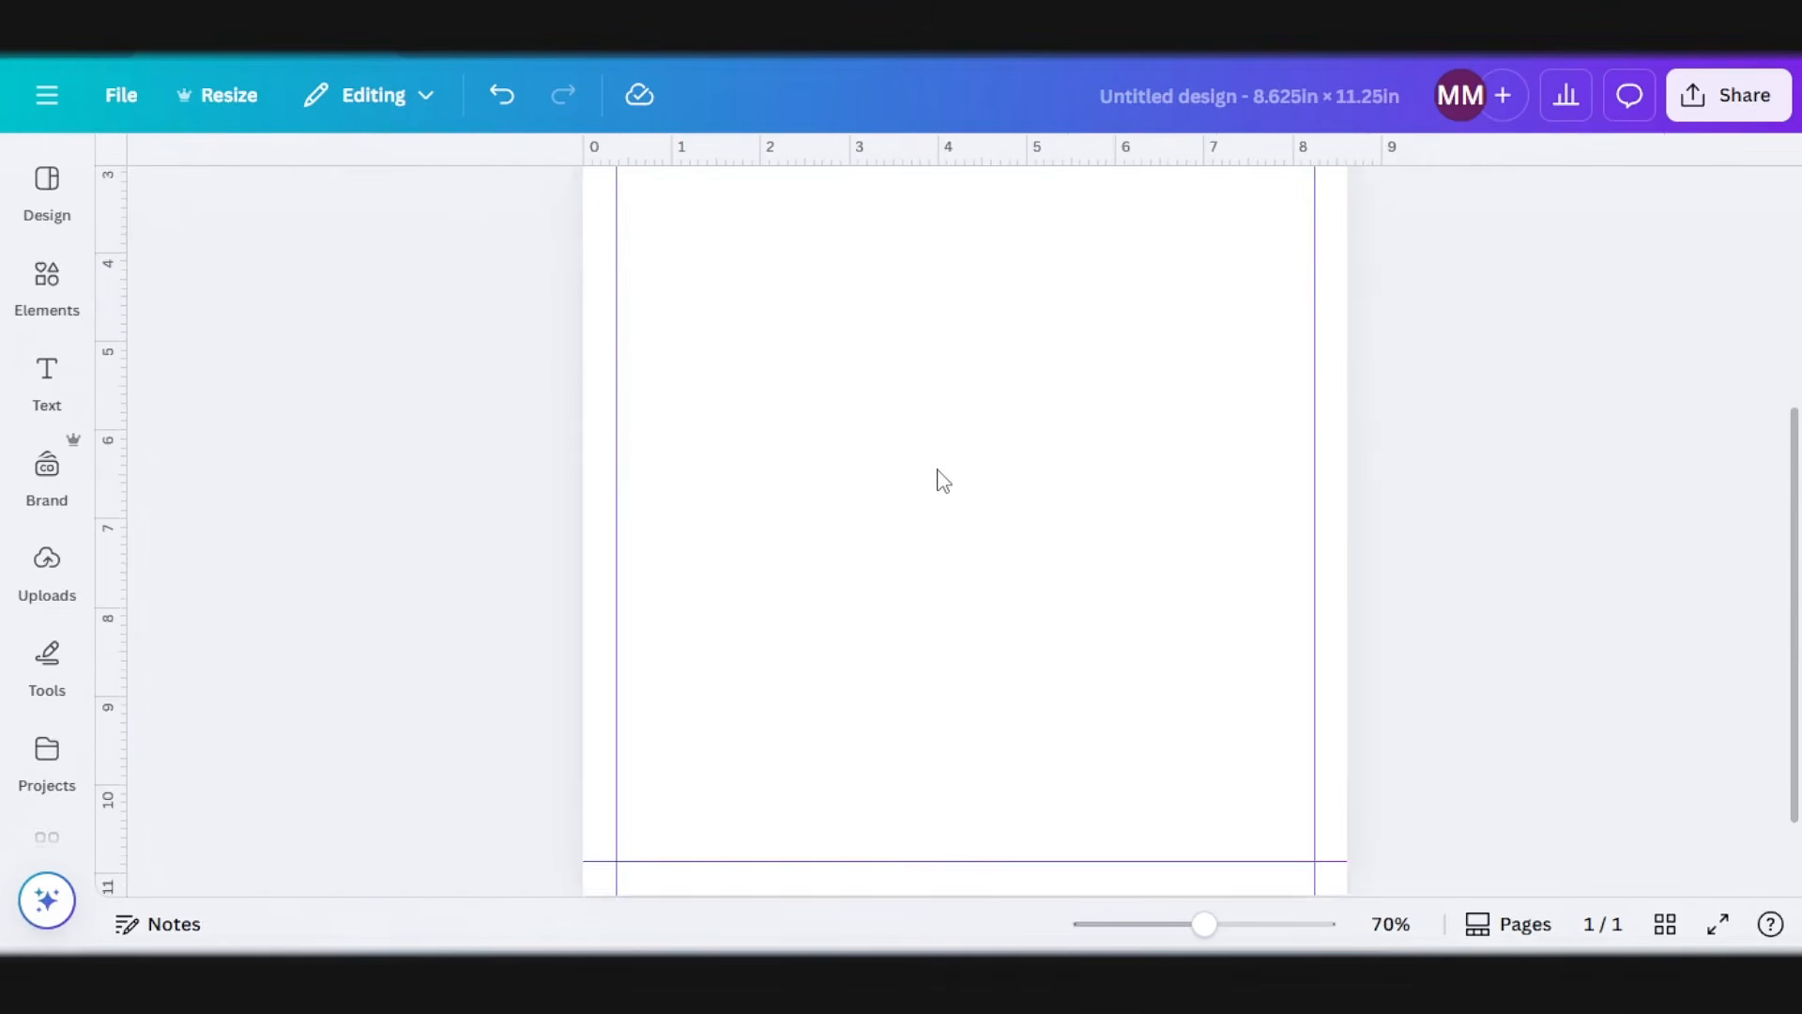
pyautogui.scroll(-2, 938, 479)
pyautogui.scroll(5, 945, 487)
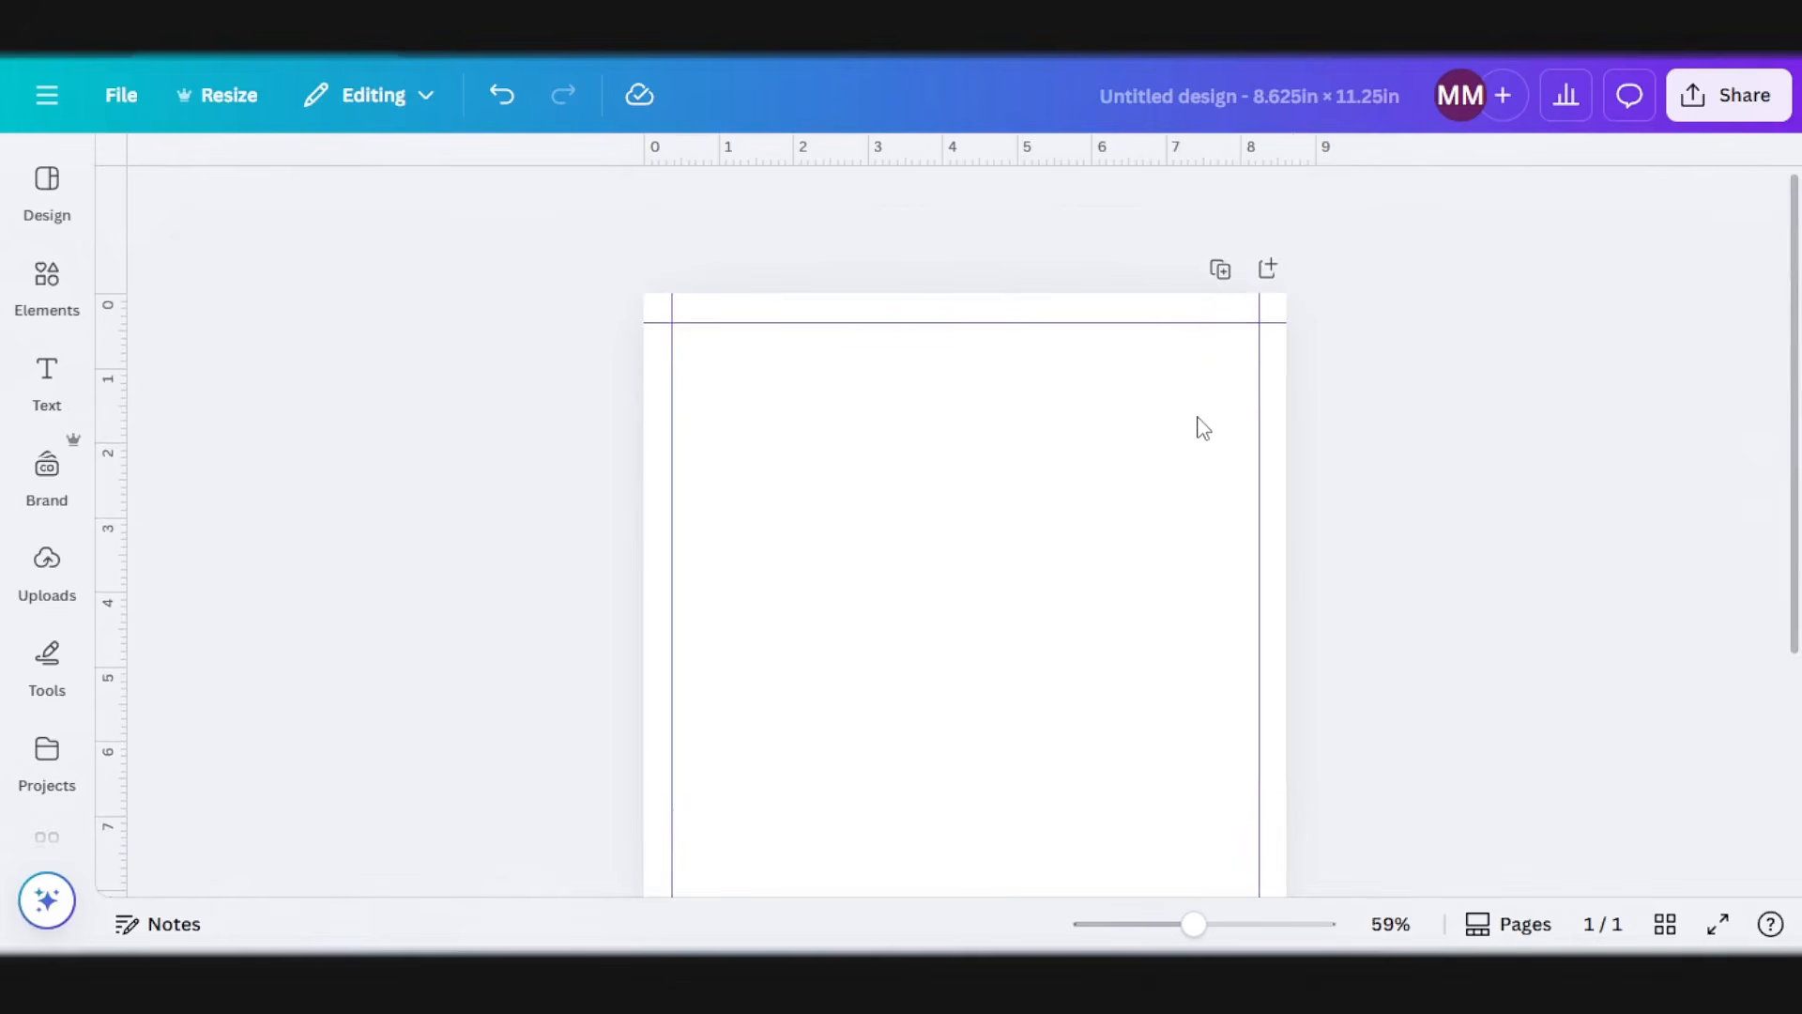
# Step: Duplicate the blank page with its margin guides until the design has six pages
pyautogui.click(1221, 273)
pyautogui.click(1173, 272)
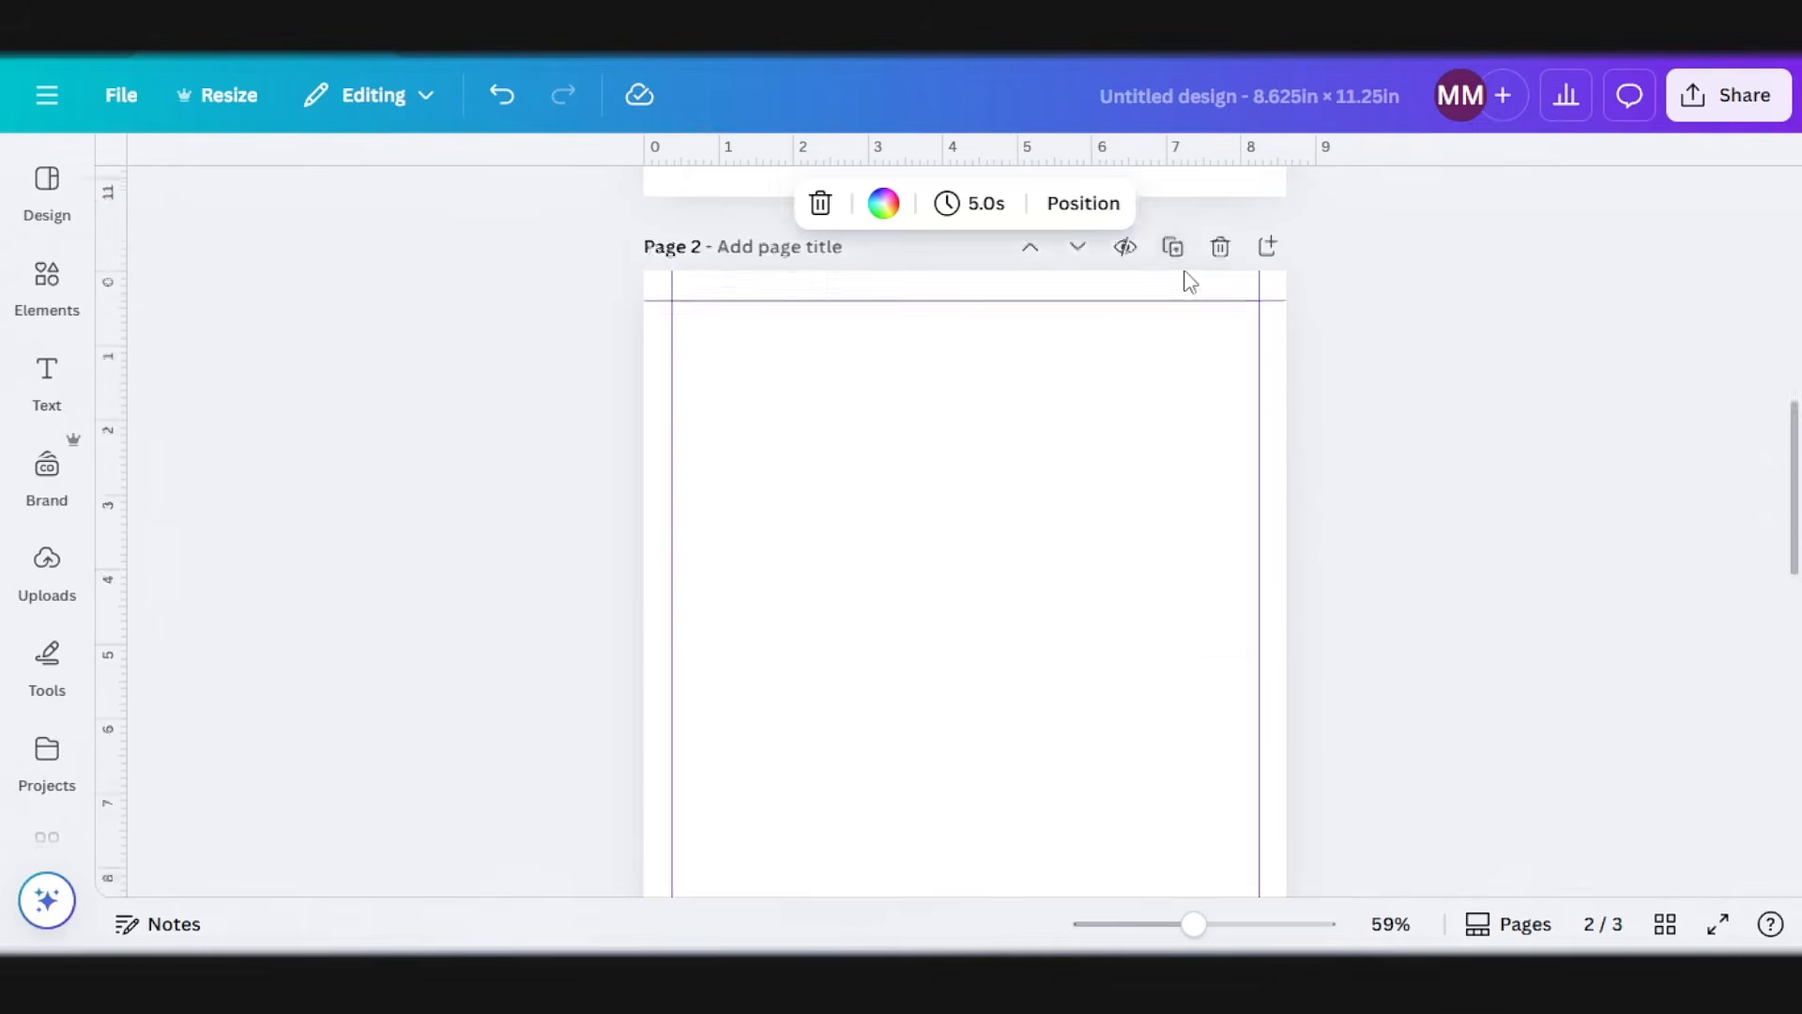
pyautogui.click(1173, 272)
pyautogui.click(1173, 272)
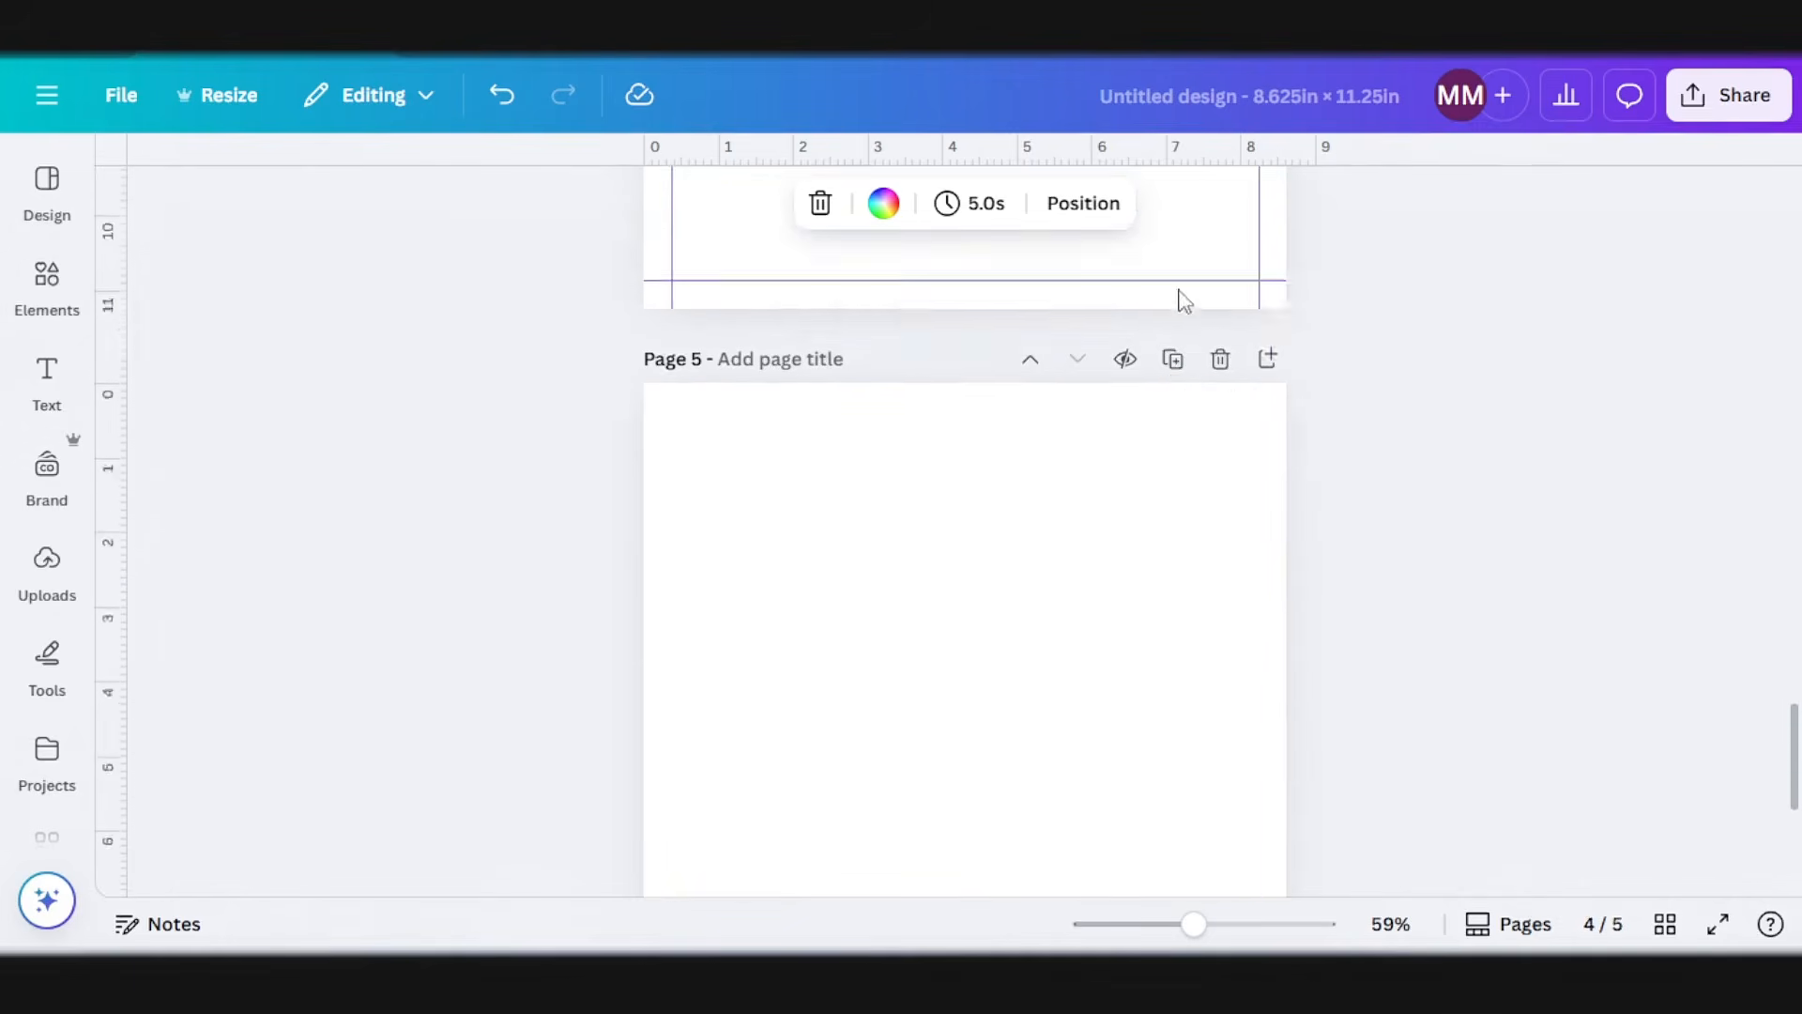
pyautogui.click(1173, 273)
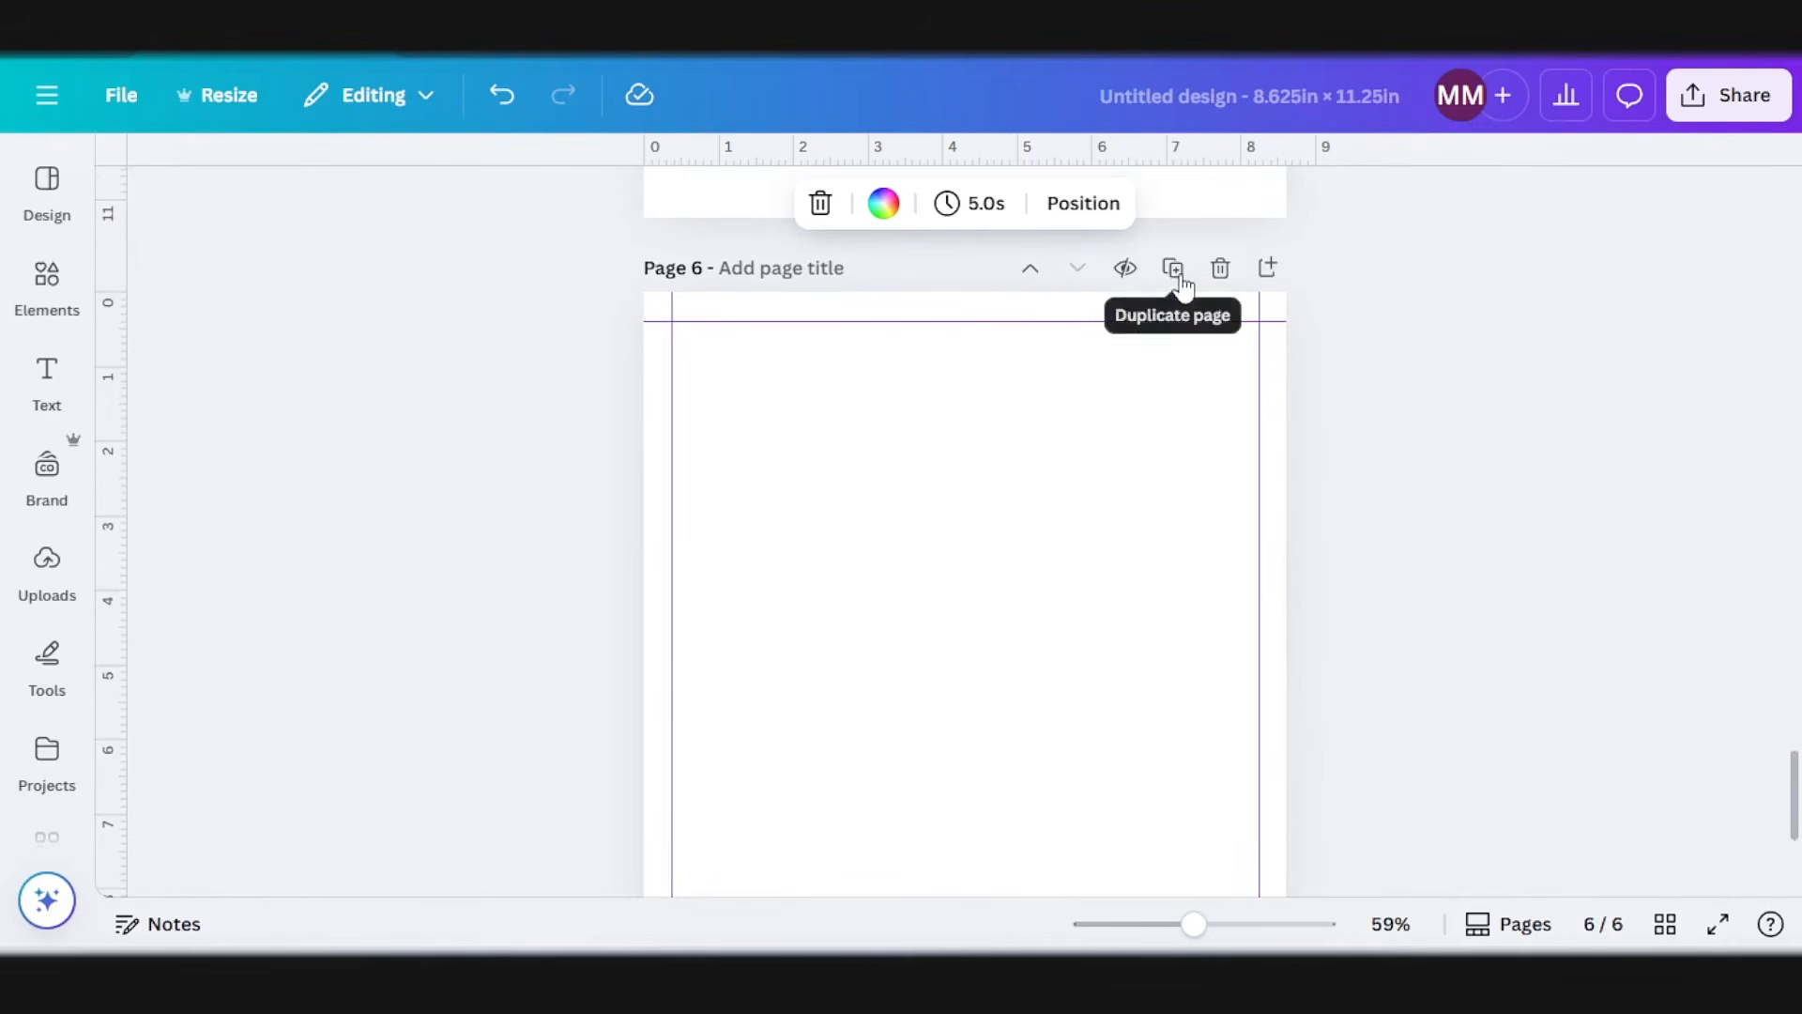
# Step: In the page overview, select all pages and duplicate them until the design has 54 pages
pyautogui.click(1664, 926)
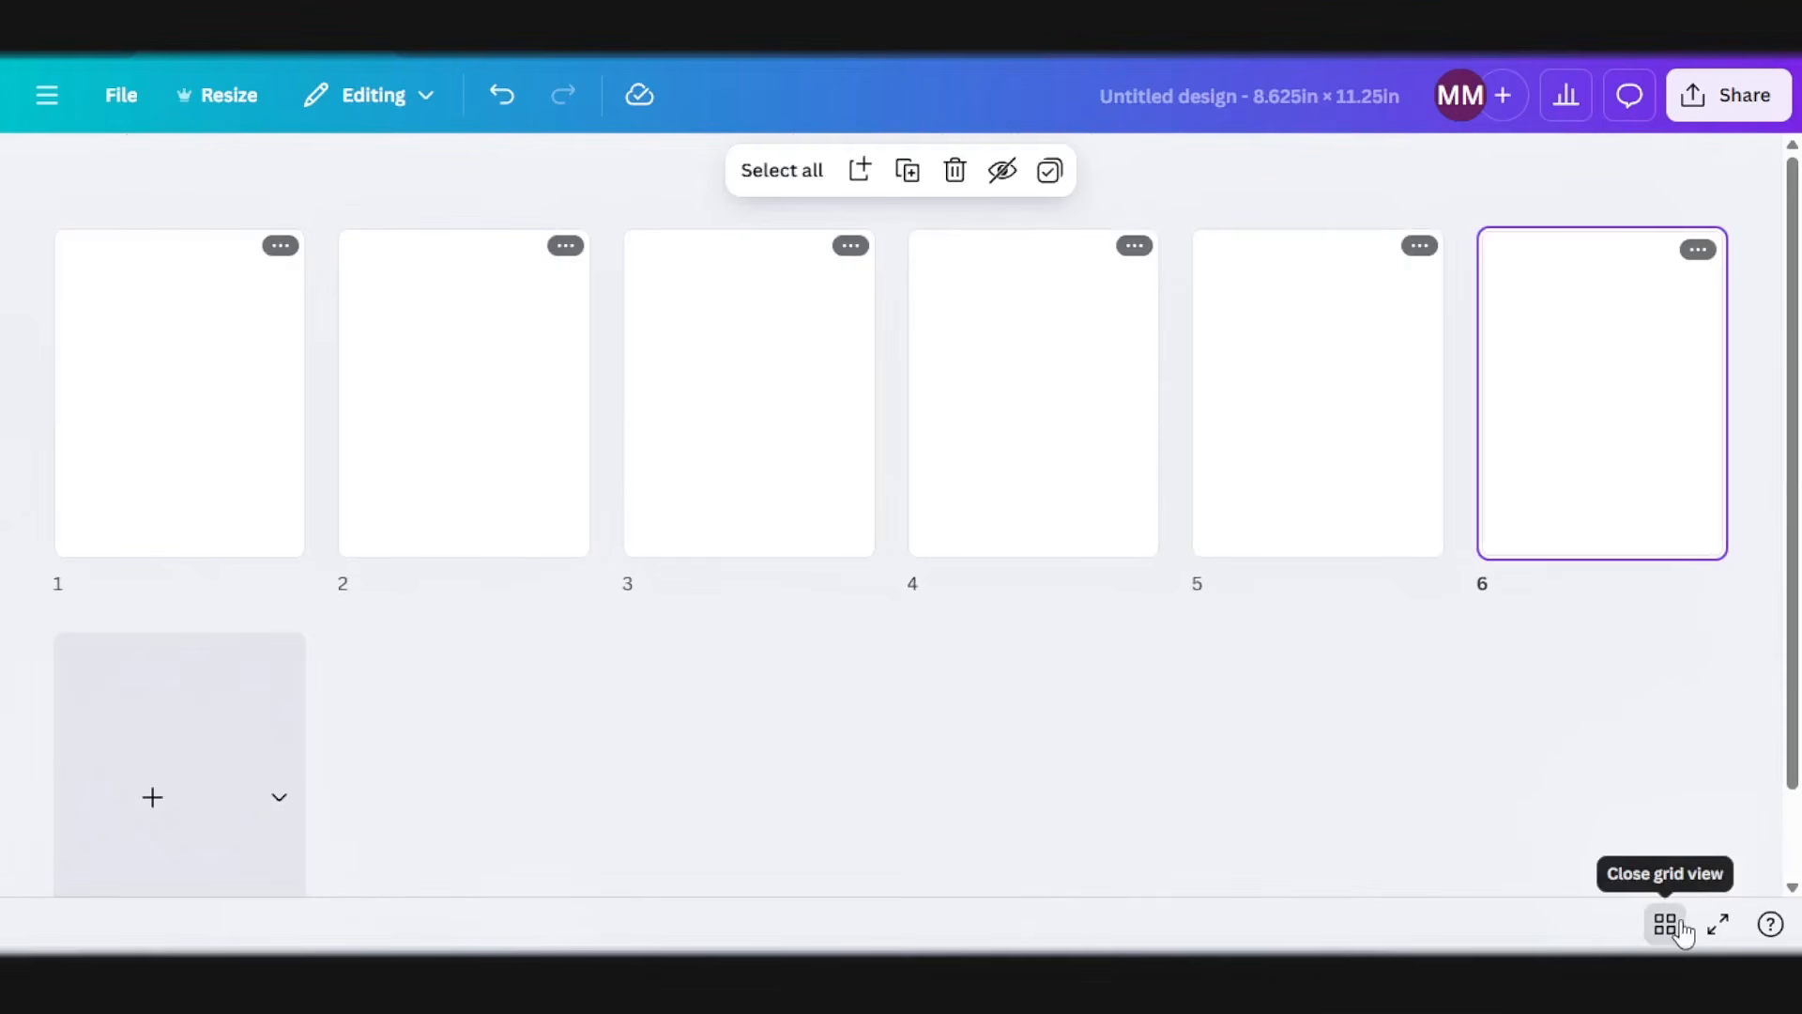
pyautogui.moveTo(1577, 617); pyautogui.dragTo(178, 376)
pyautogui.click(882, 173)
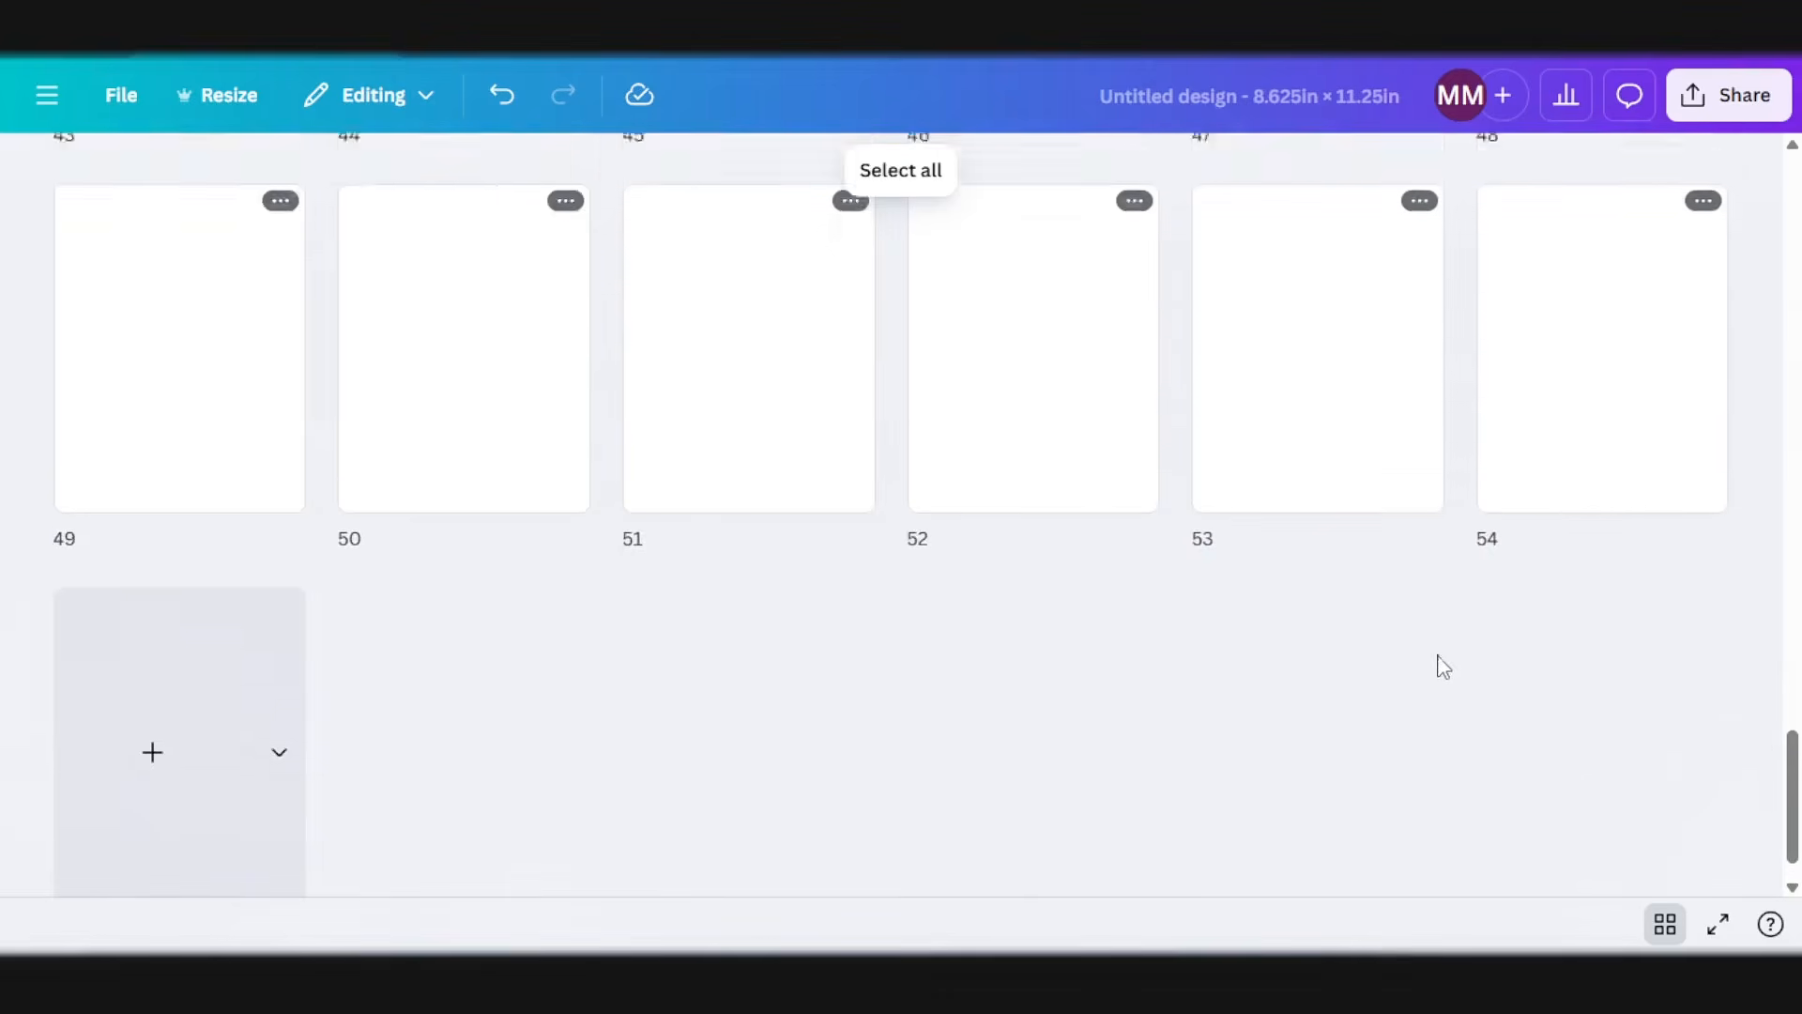
# Step: Return to the first page and look through pages 1 to 5 to check their margin guides
pyautogui.scroll(2, 1630, 603)
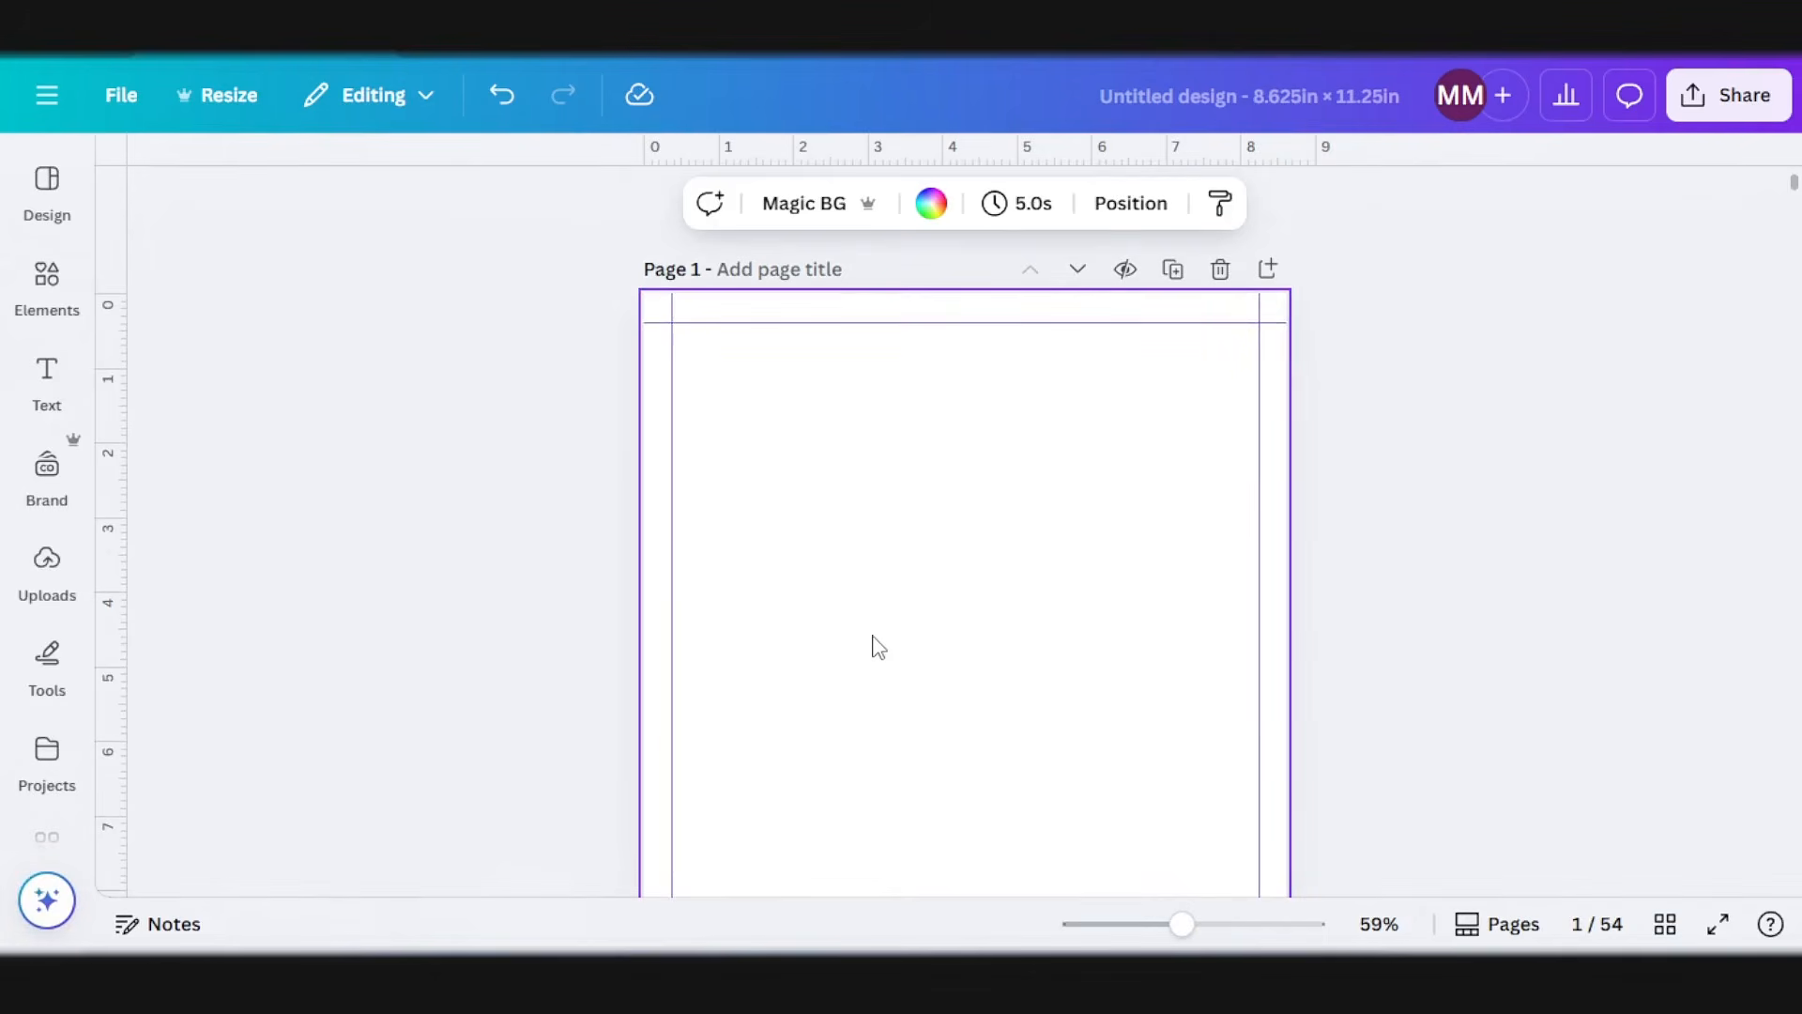
pyautogui.scroll(-15, 873, 646)
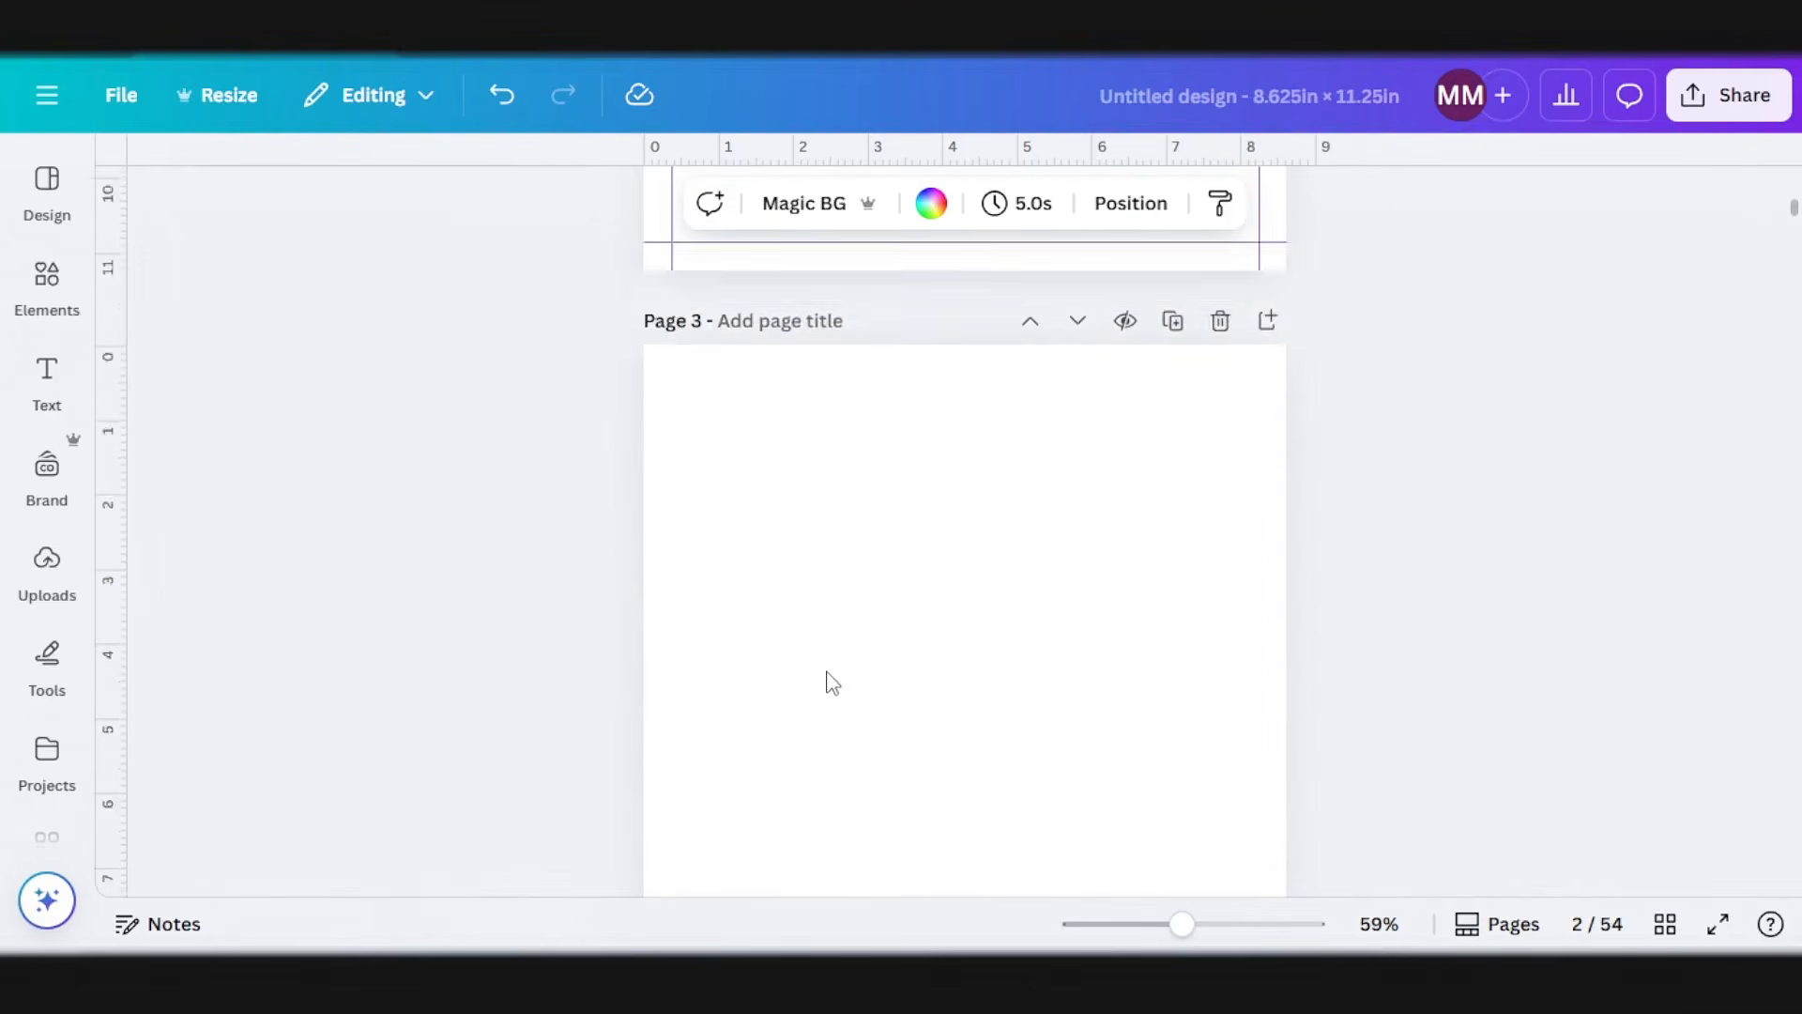
pyautogui.scroll(-6, 832, 708)
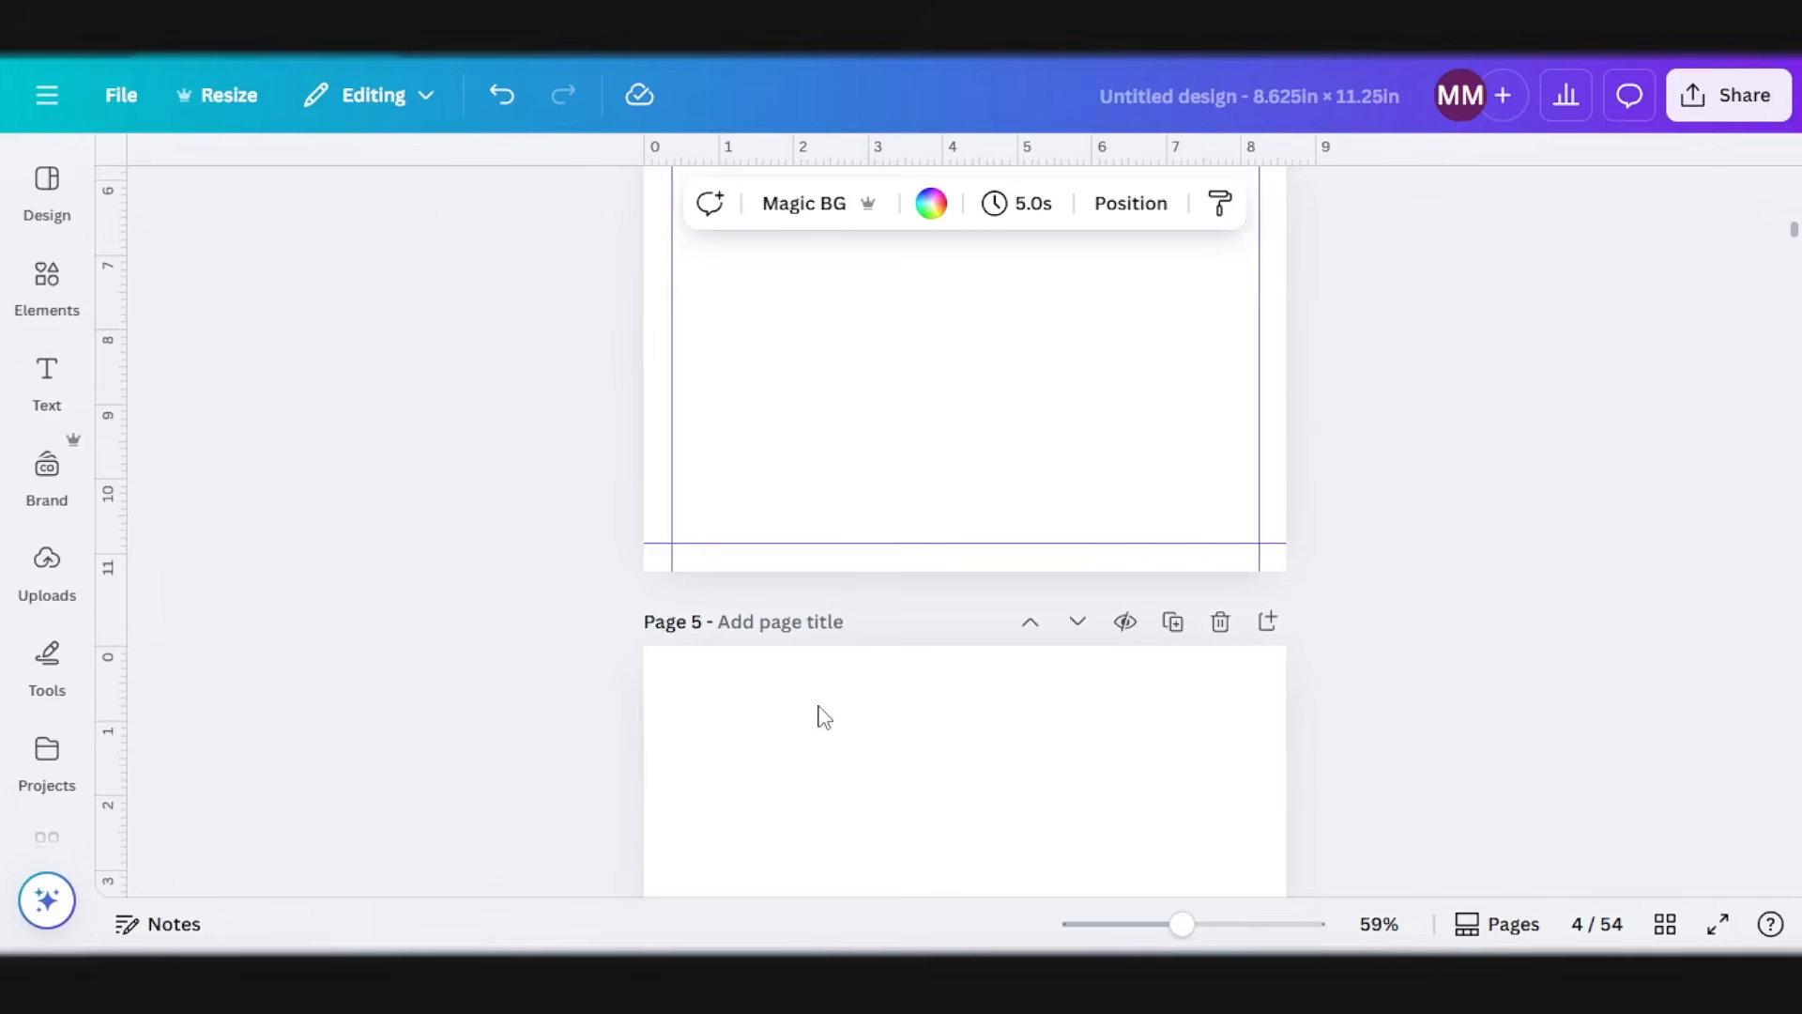
pyautogui.scroll(1, 845, 730)
pyautogui.scroll(20, 887, 747)
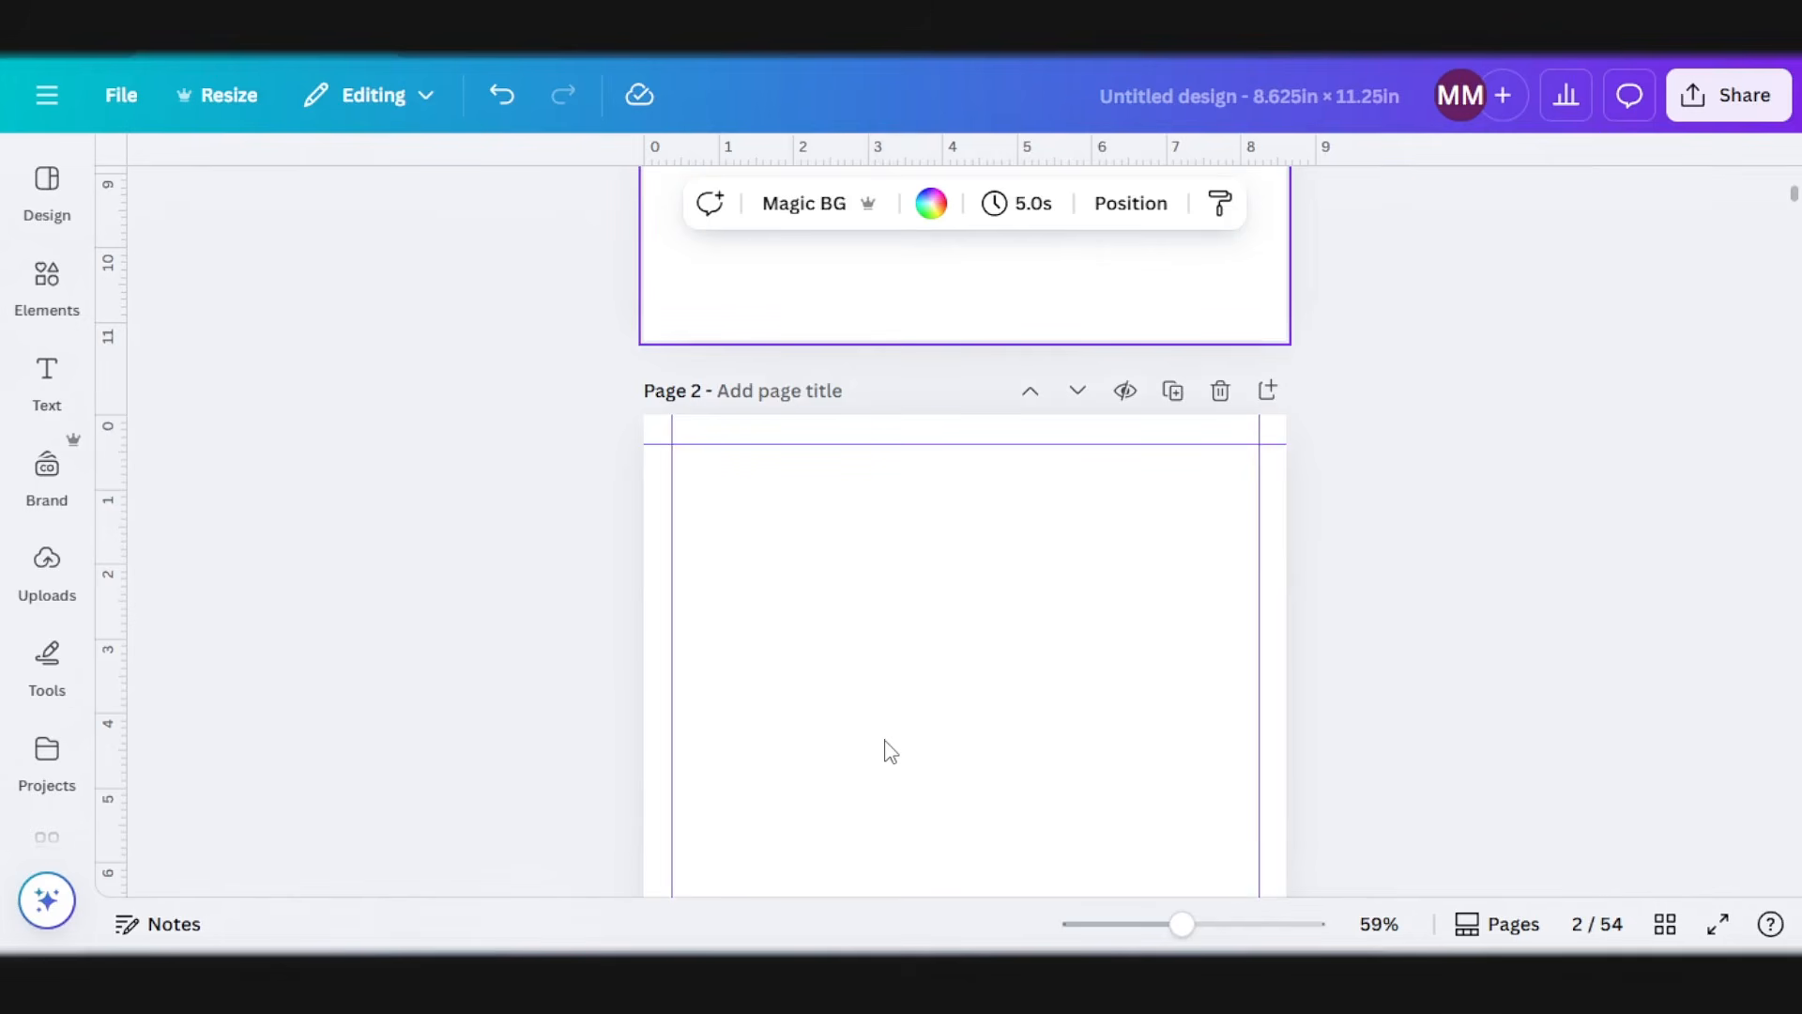
pyautogui.scroll(3, 890, 751)
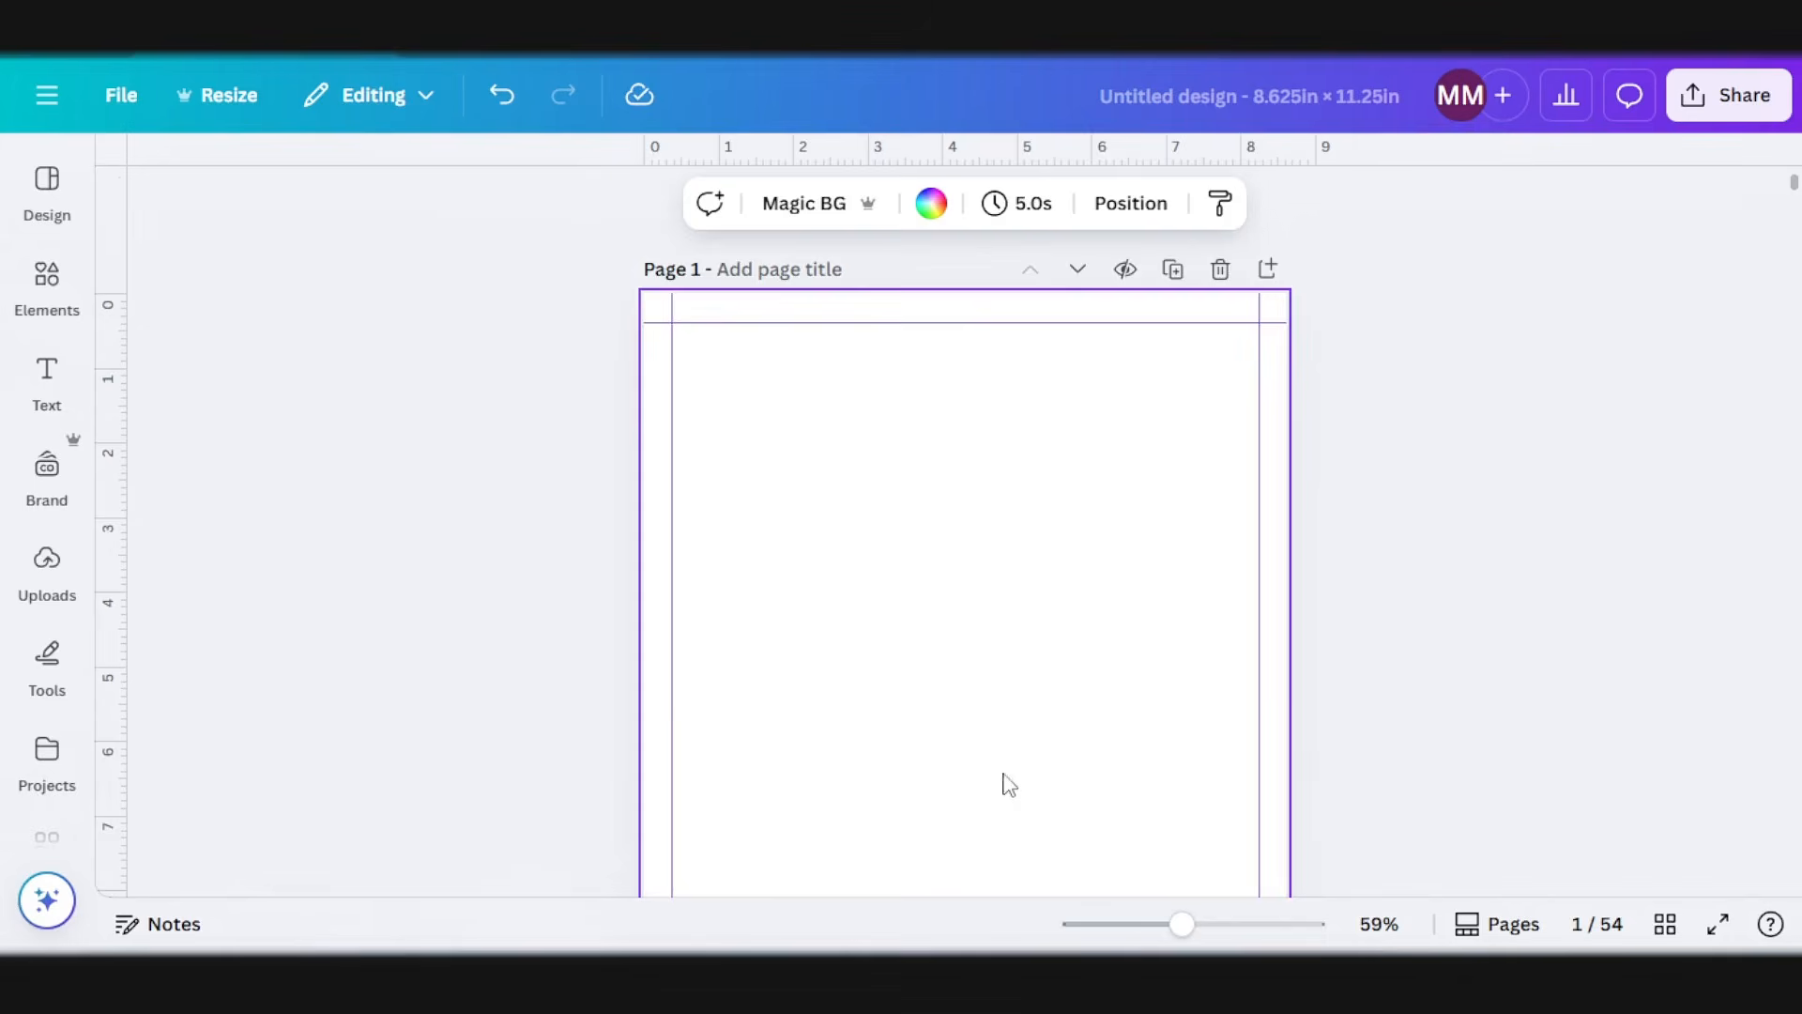
pyautogui.scroll(-20, 1005, 781)
# Step: Create a project folder named "Kids coloring" for the coloring page images
pyautogui.click(55, 591)
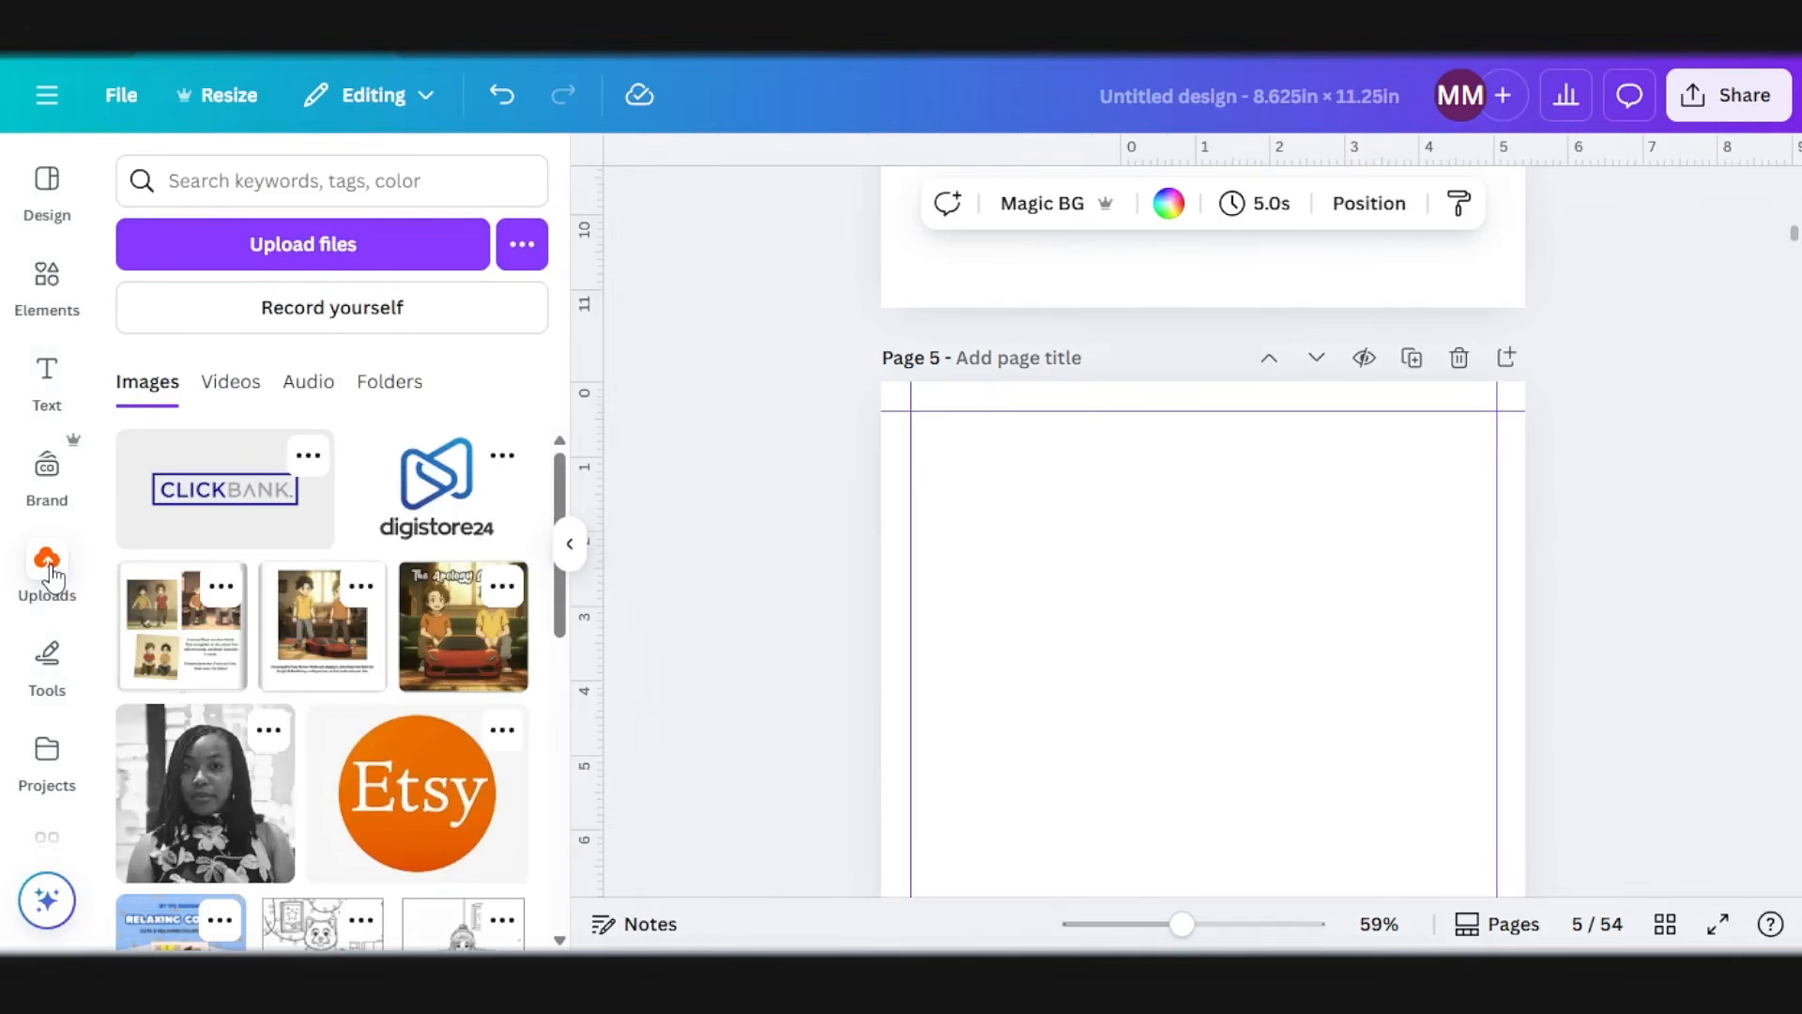
pyautogui.click(53, 575)
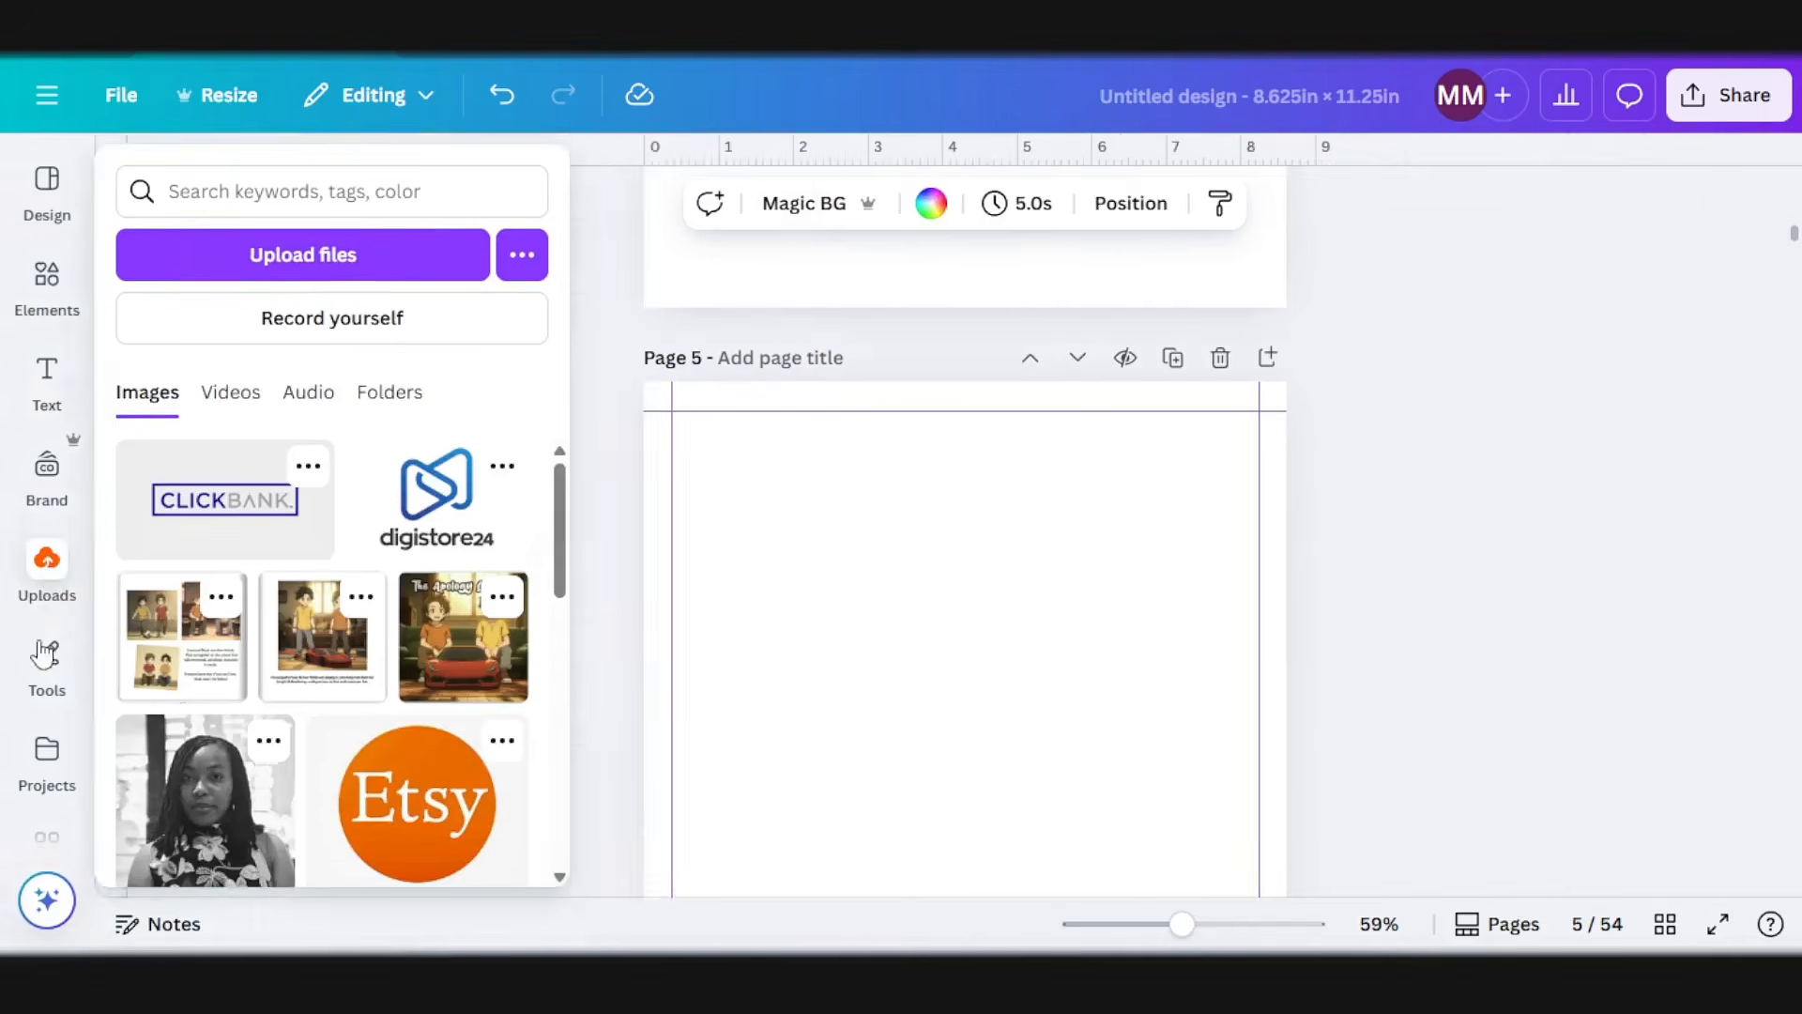
pyautogui.scroll(-4, 42, 674)
pyautogui.scroll(3, 51, 601)
pyautogui.click(62, 620)
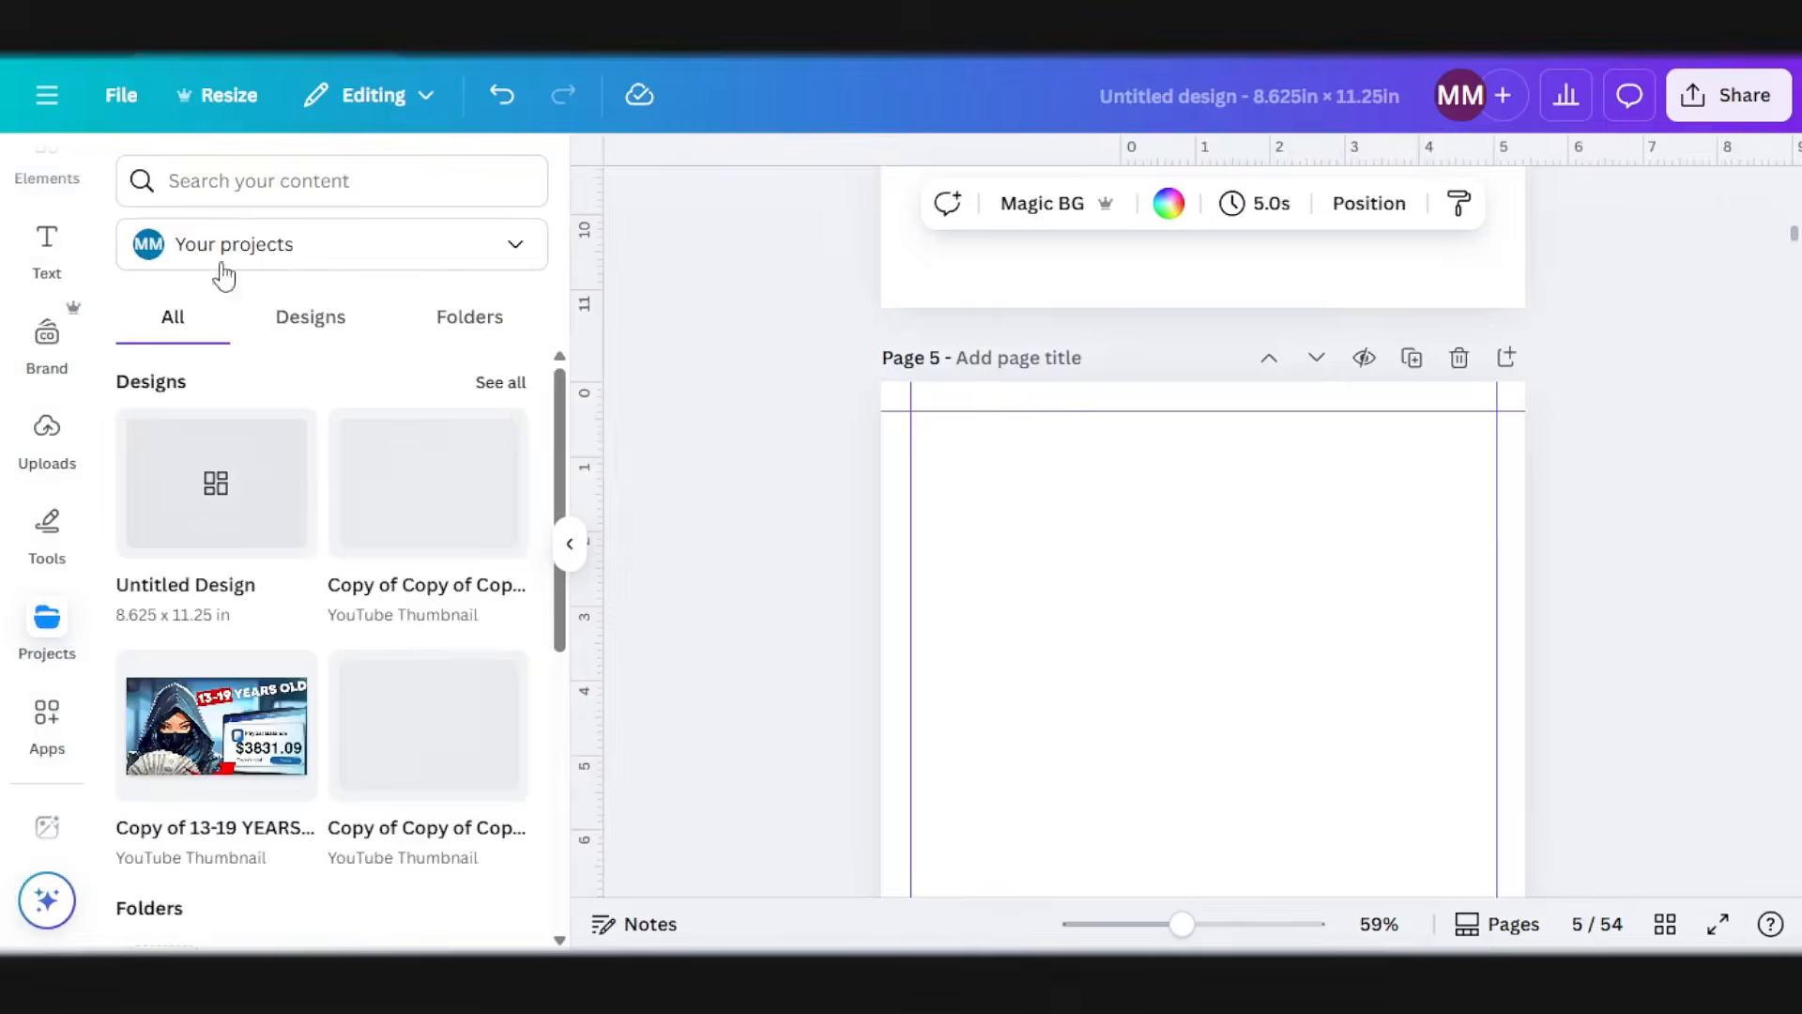
pyautogui.scroll(-4, 282, 657)
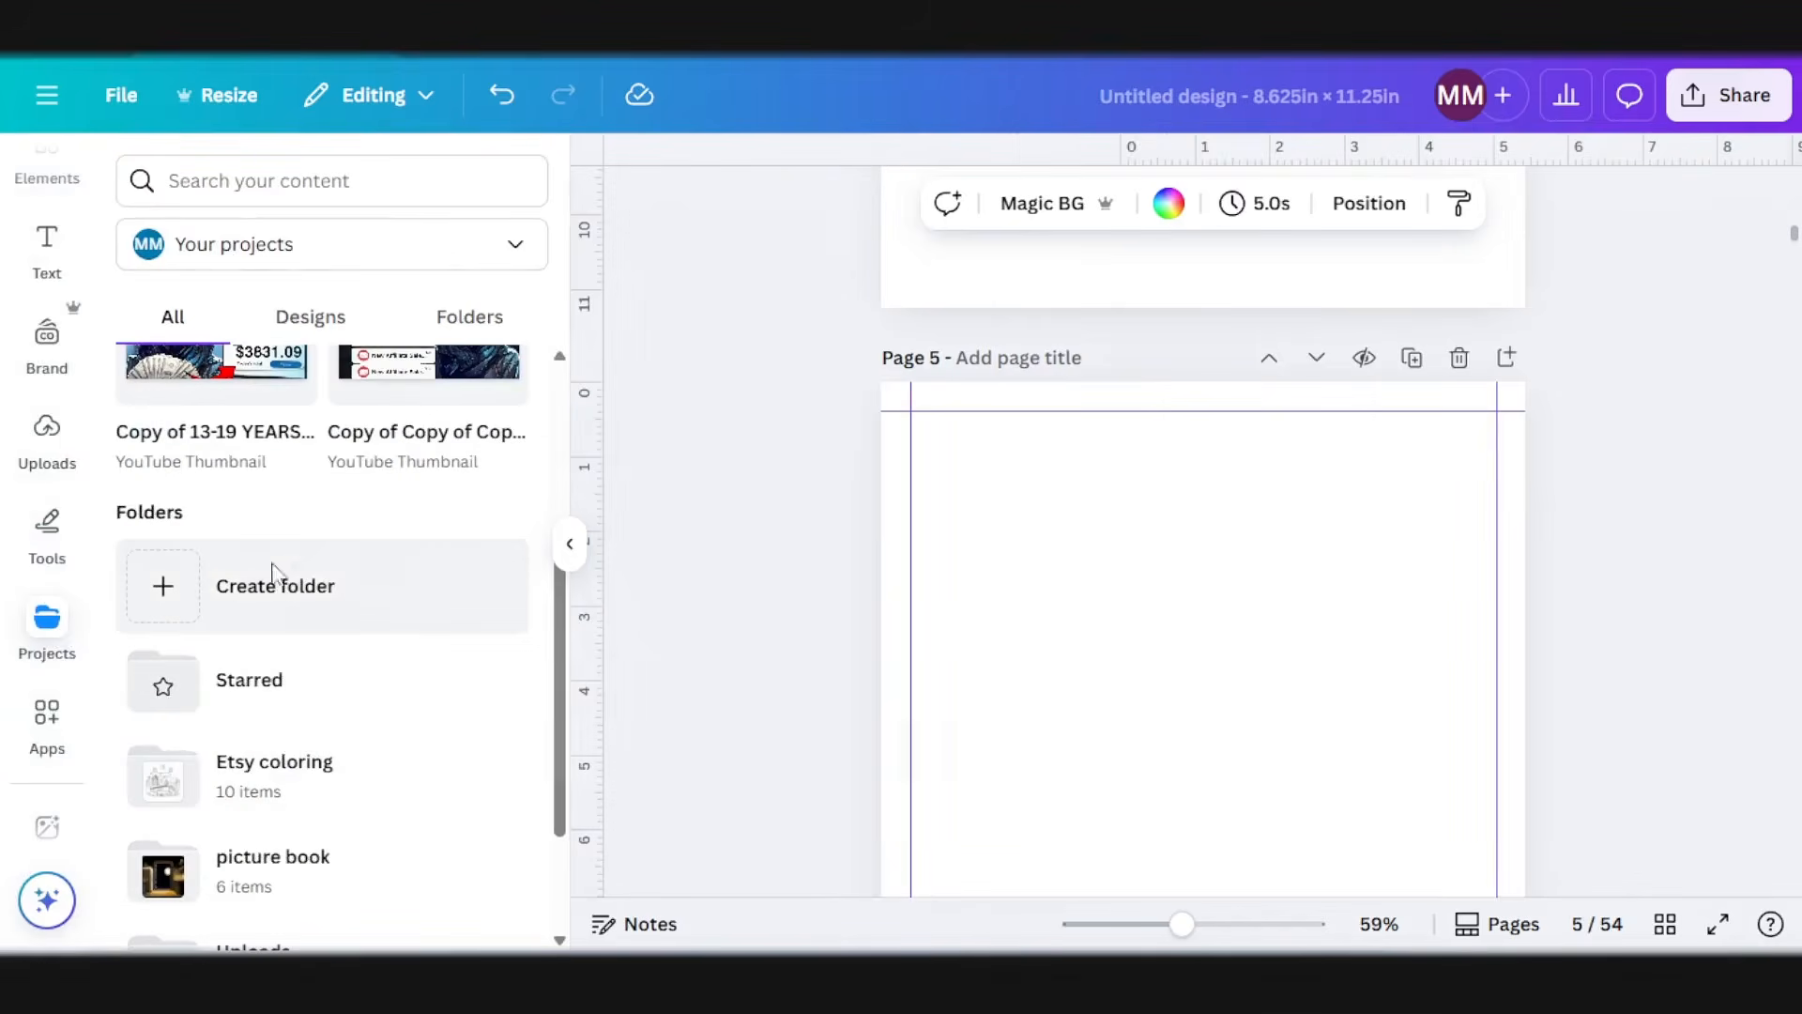
pyautogui.click(270, 580)
pyautogui.write('Kids')
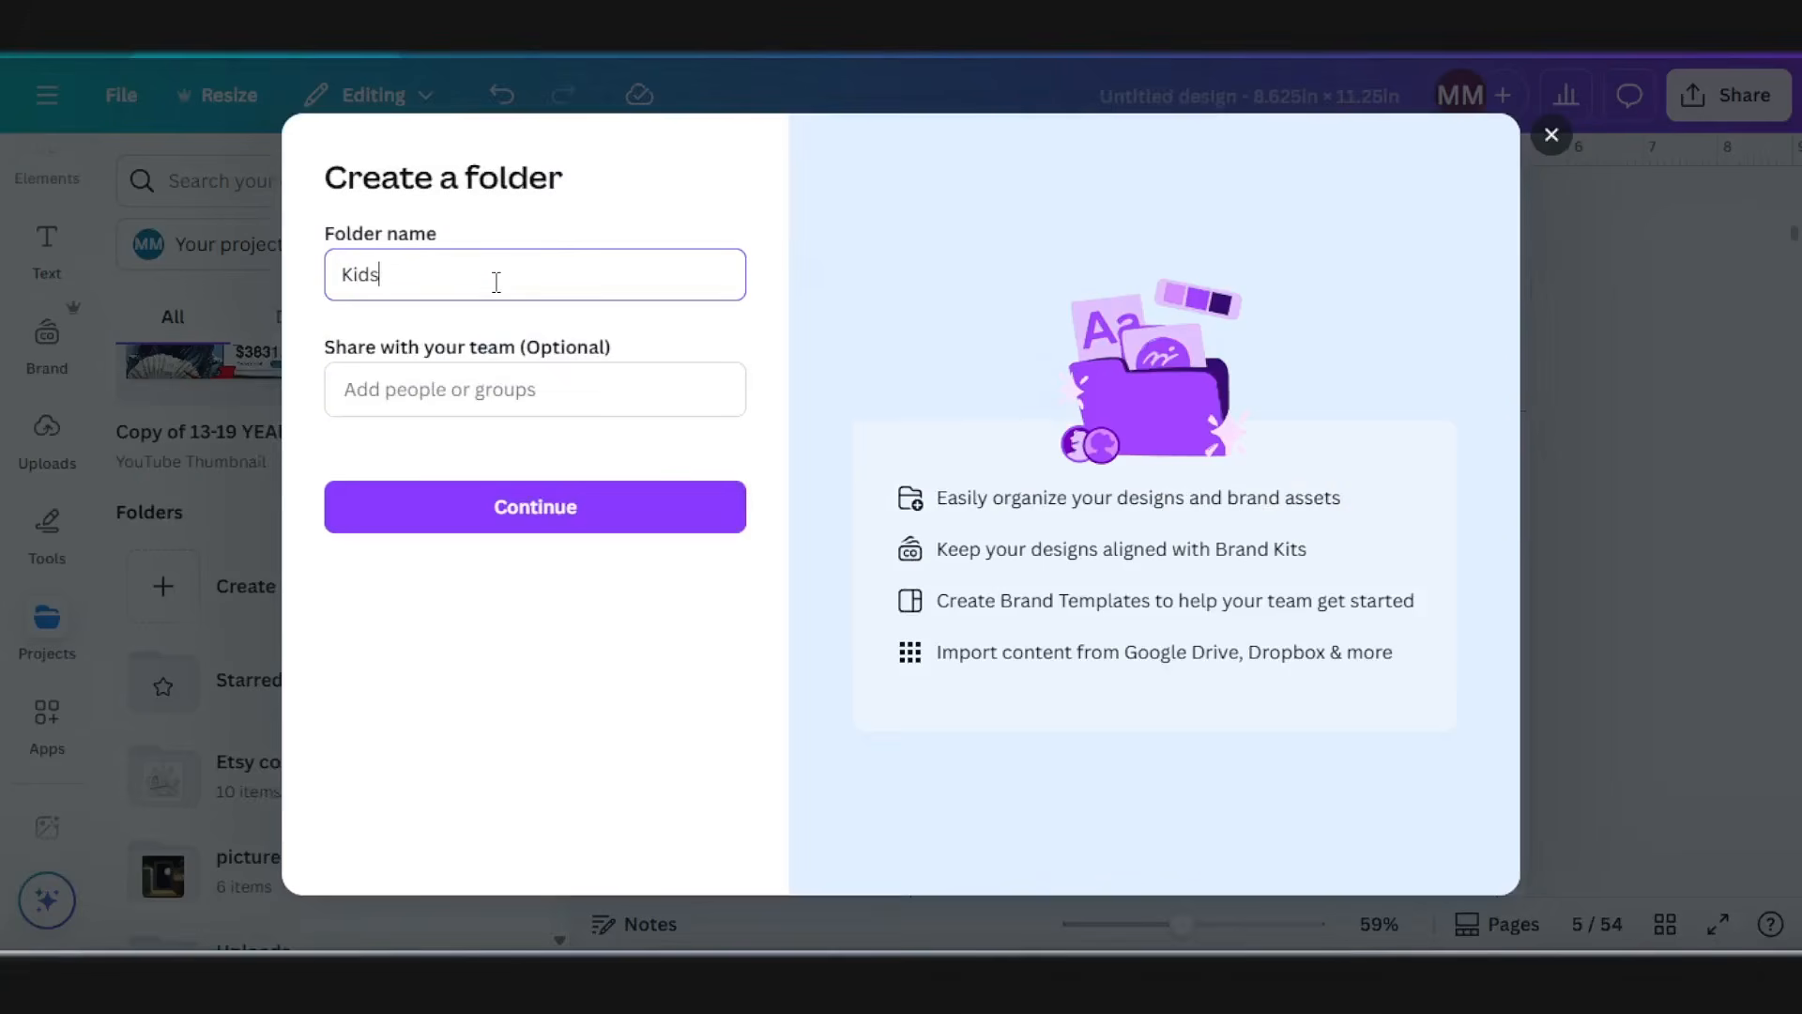
pyautogui.write(' coloring')
pyautogui.click(550, 512)
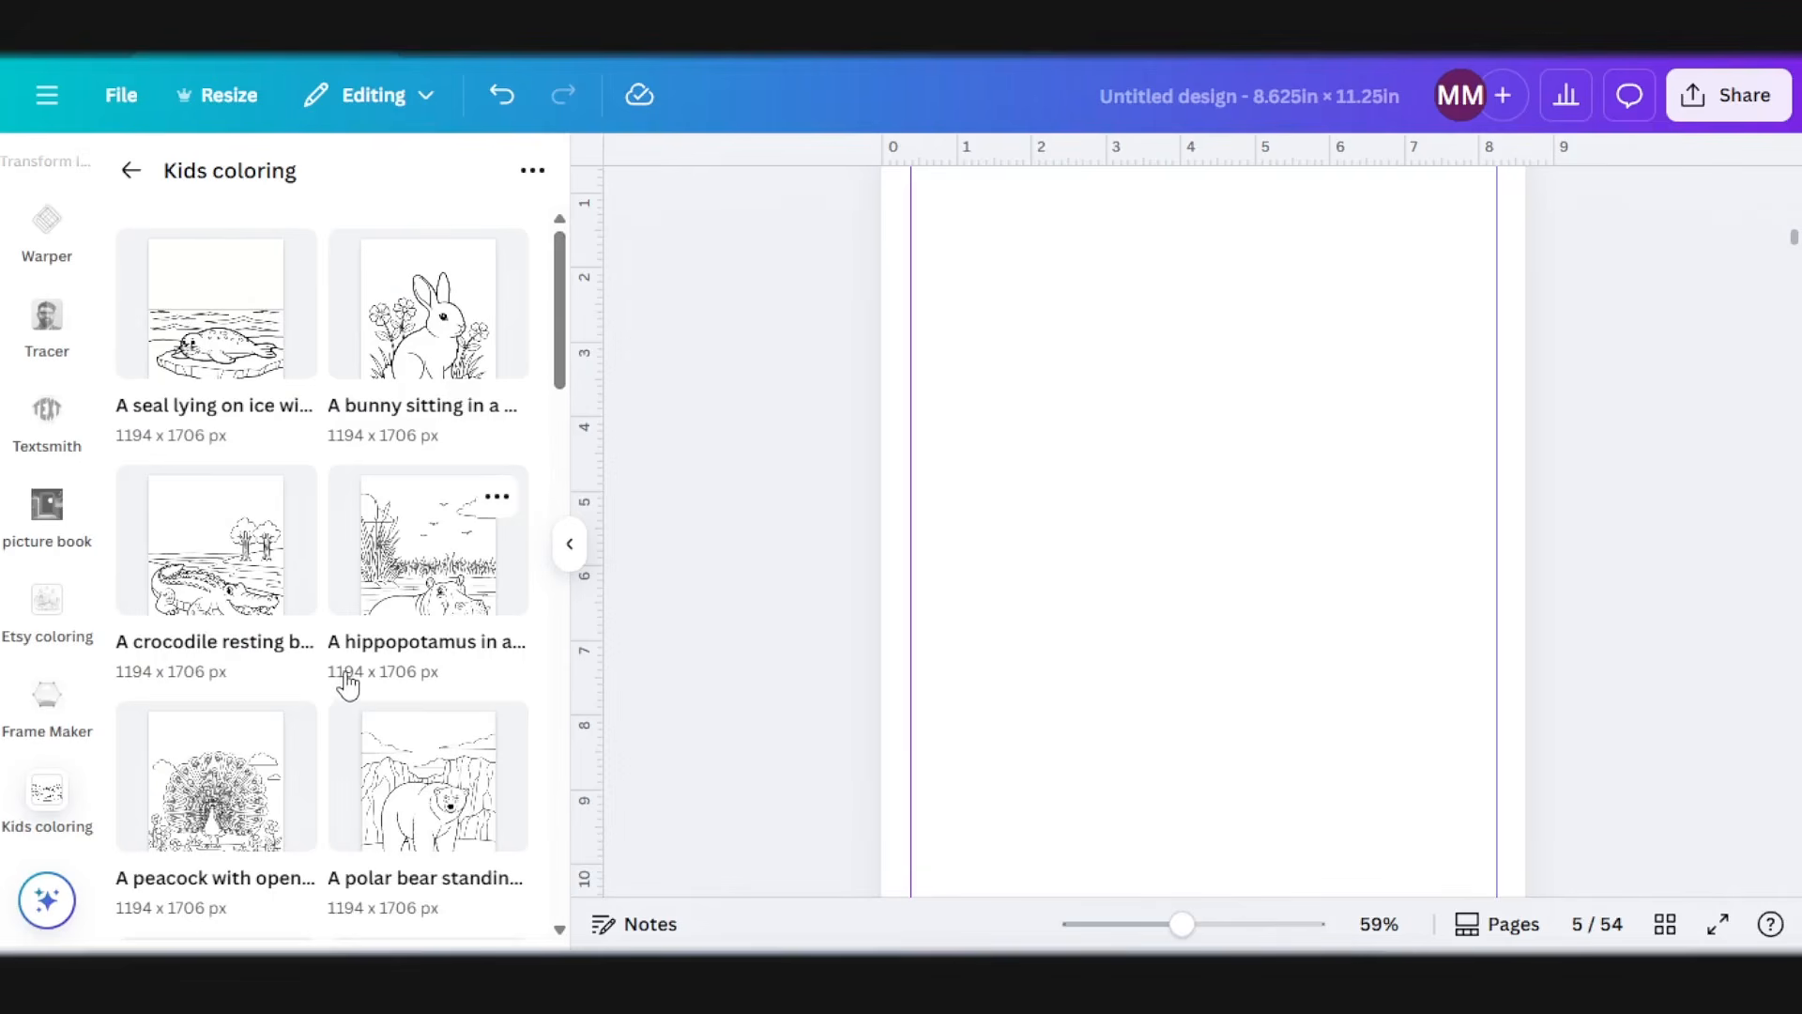
# Step: Add the bunny picture from the Kids coloring folder to page 5 and resize and position it within the margin guides
pyautogui.scroll(2, 1115, 538)
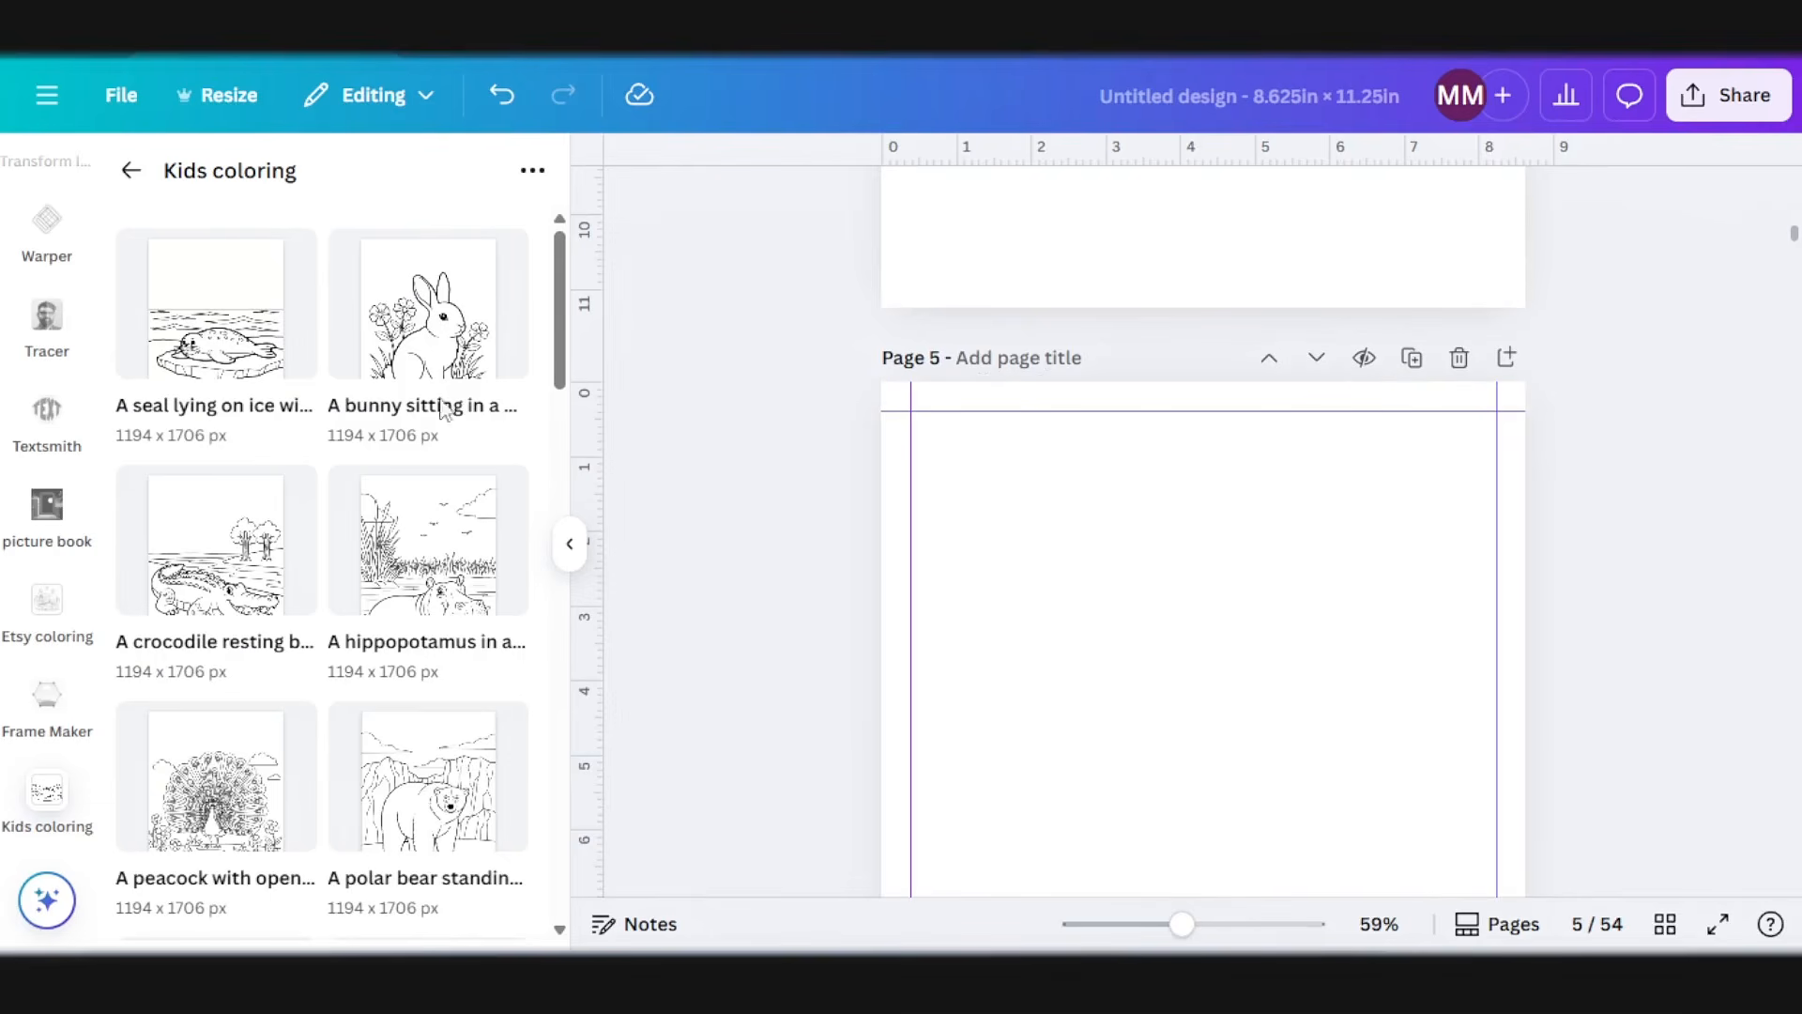
pyautogui.click(449, 340)
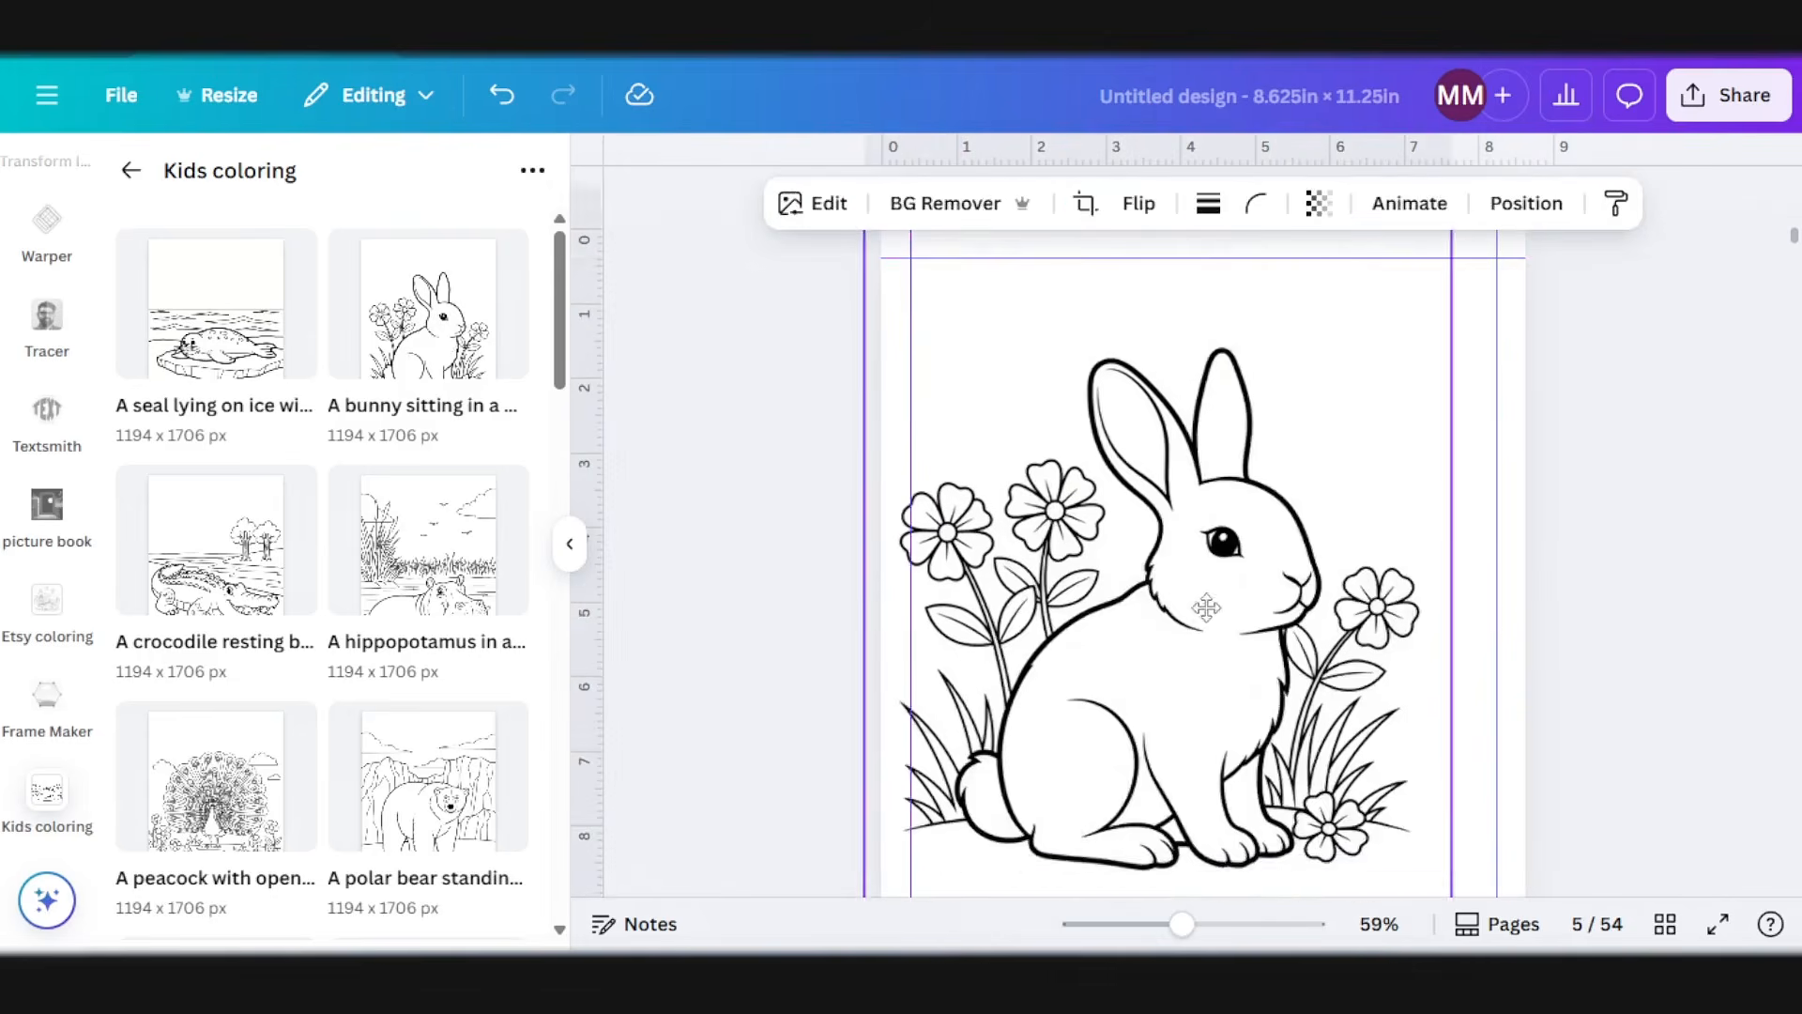
pyautogui.moveTo(1238, 666); pyautogui.dragTo(1241, 683)
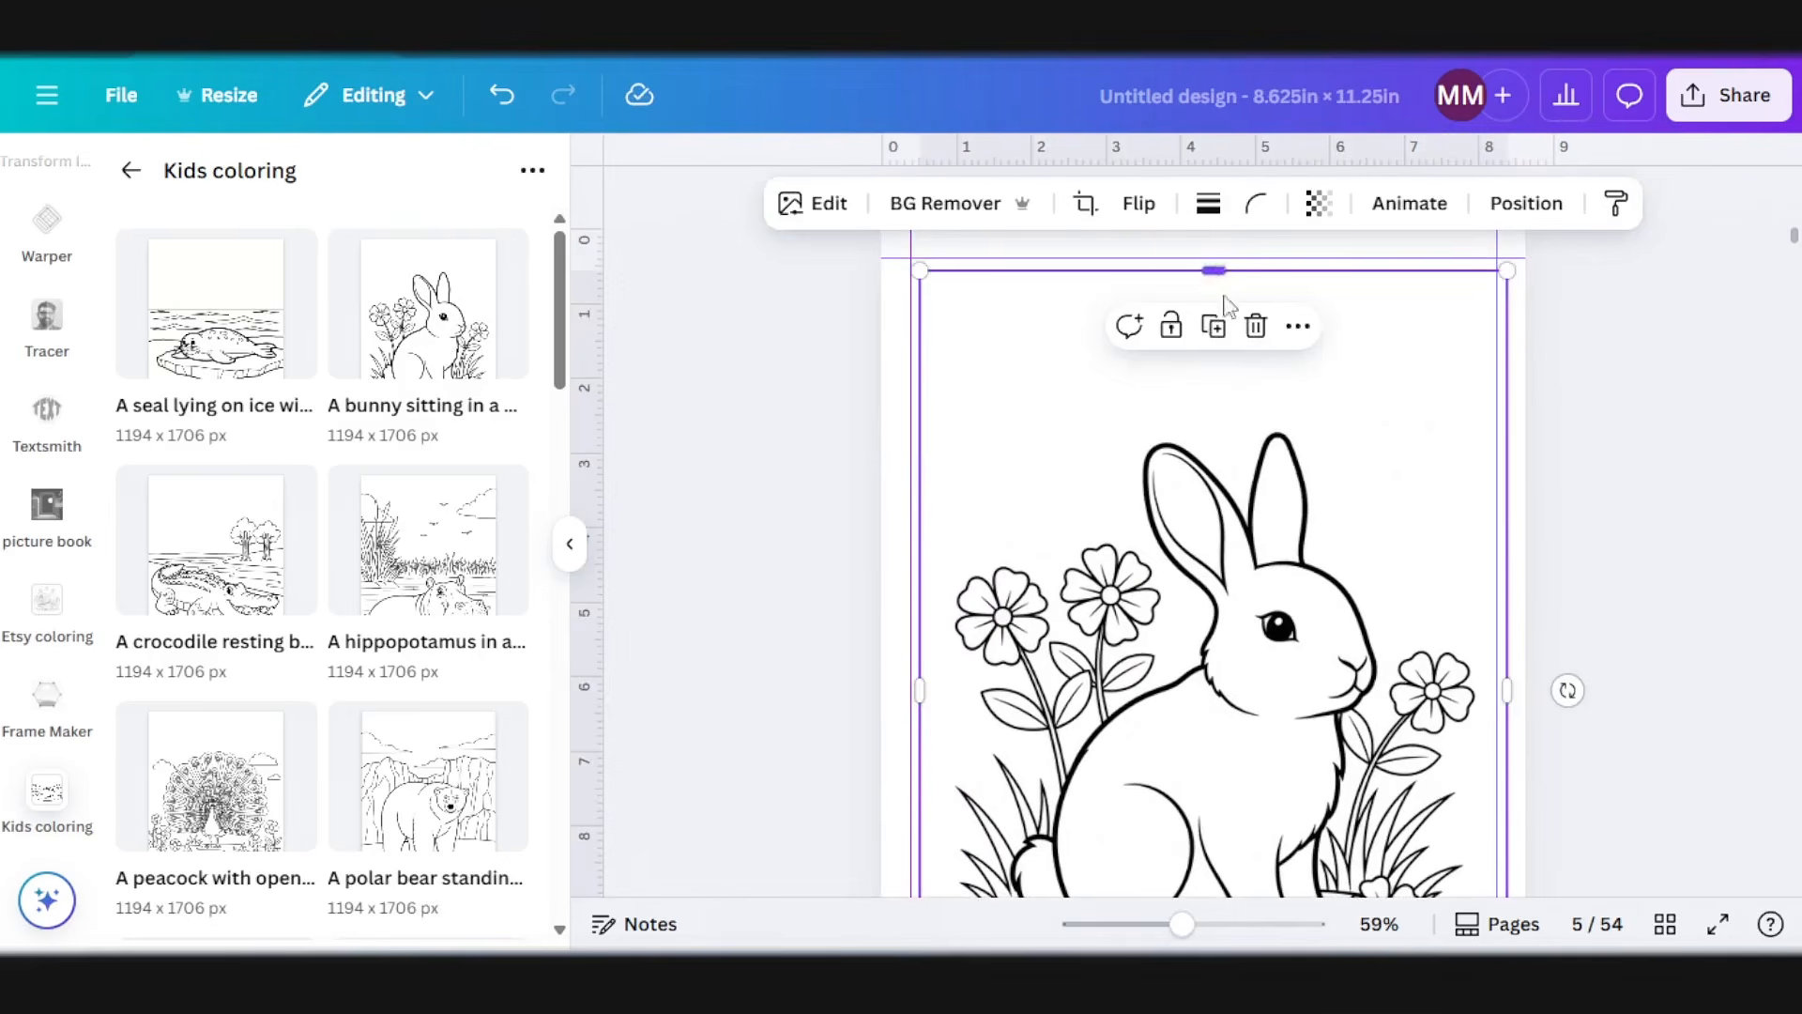
pyautogui.moveTo(1215, 270); pyautogui.dragTo(1310, 577)
pyautogui.scroll(-5, 1408, 676)
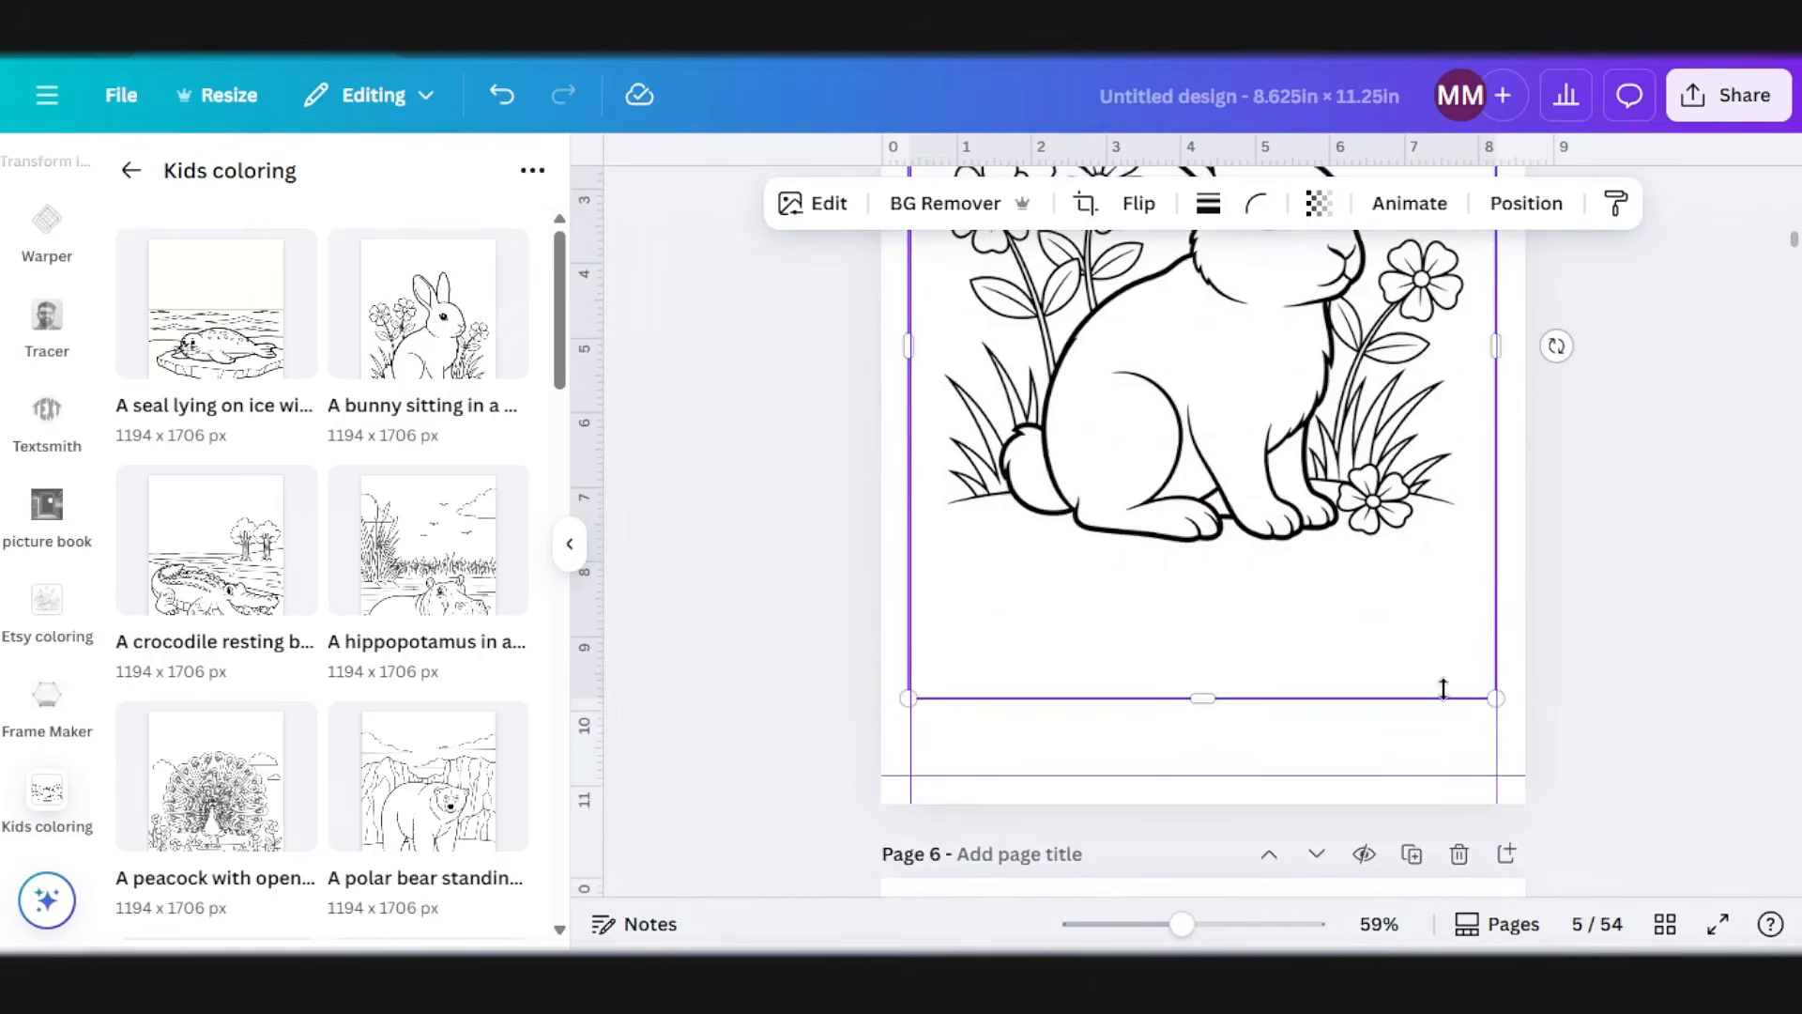
pyautogui.moveTo(1482, 706)
pyautogui.mouseDown()
pyautogui.moveTo(1498, 737)
pyautogui.moveTo(1485, 725)
pyautogui.mouseUp()
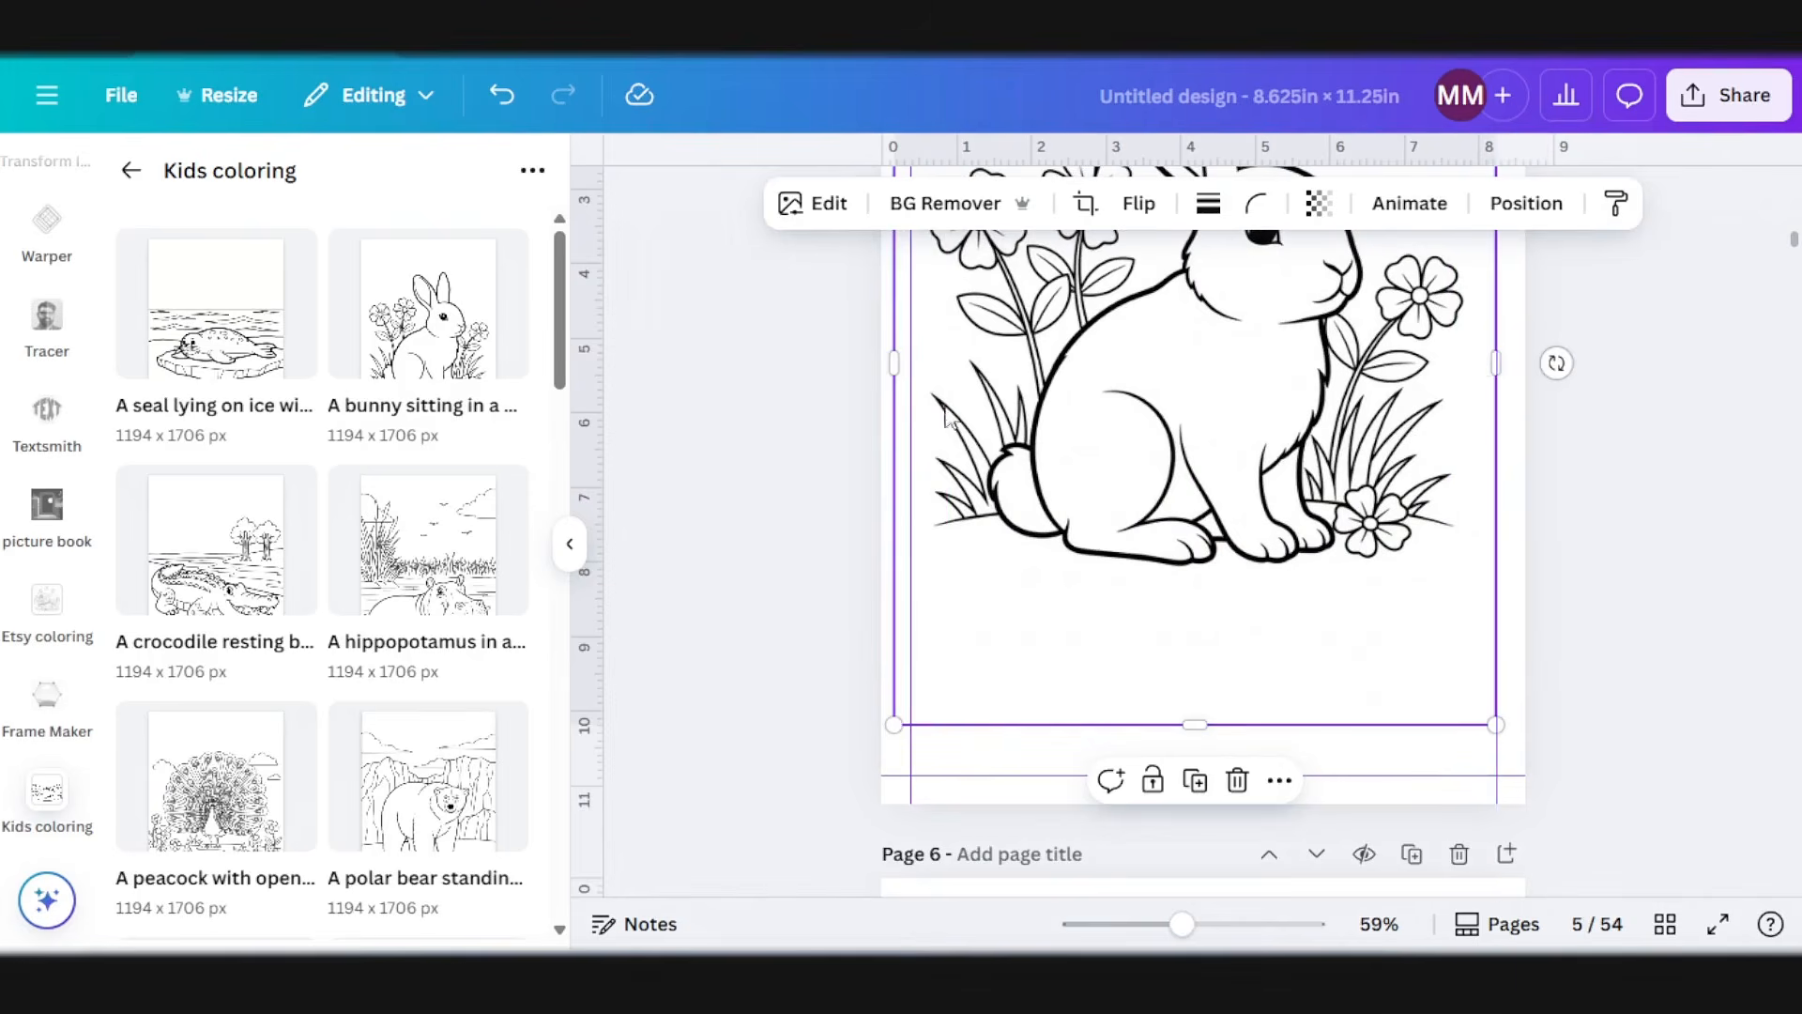
pyautogui.scroll(3, 959, 543)
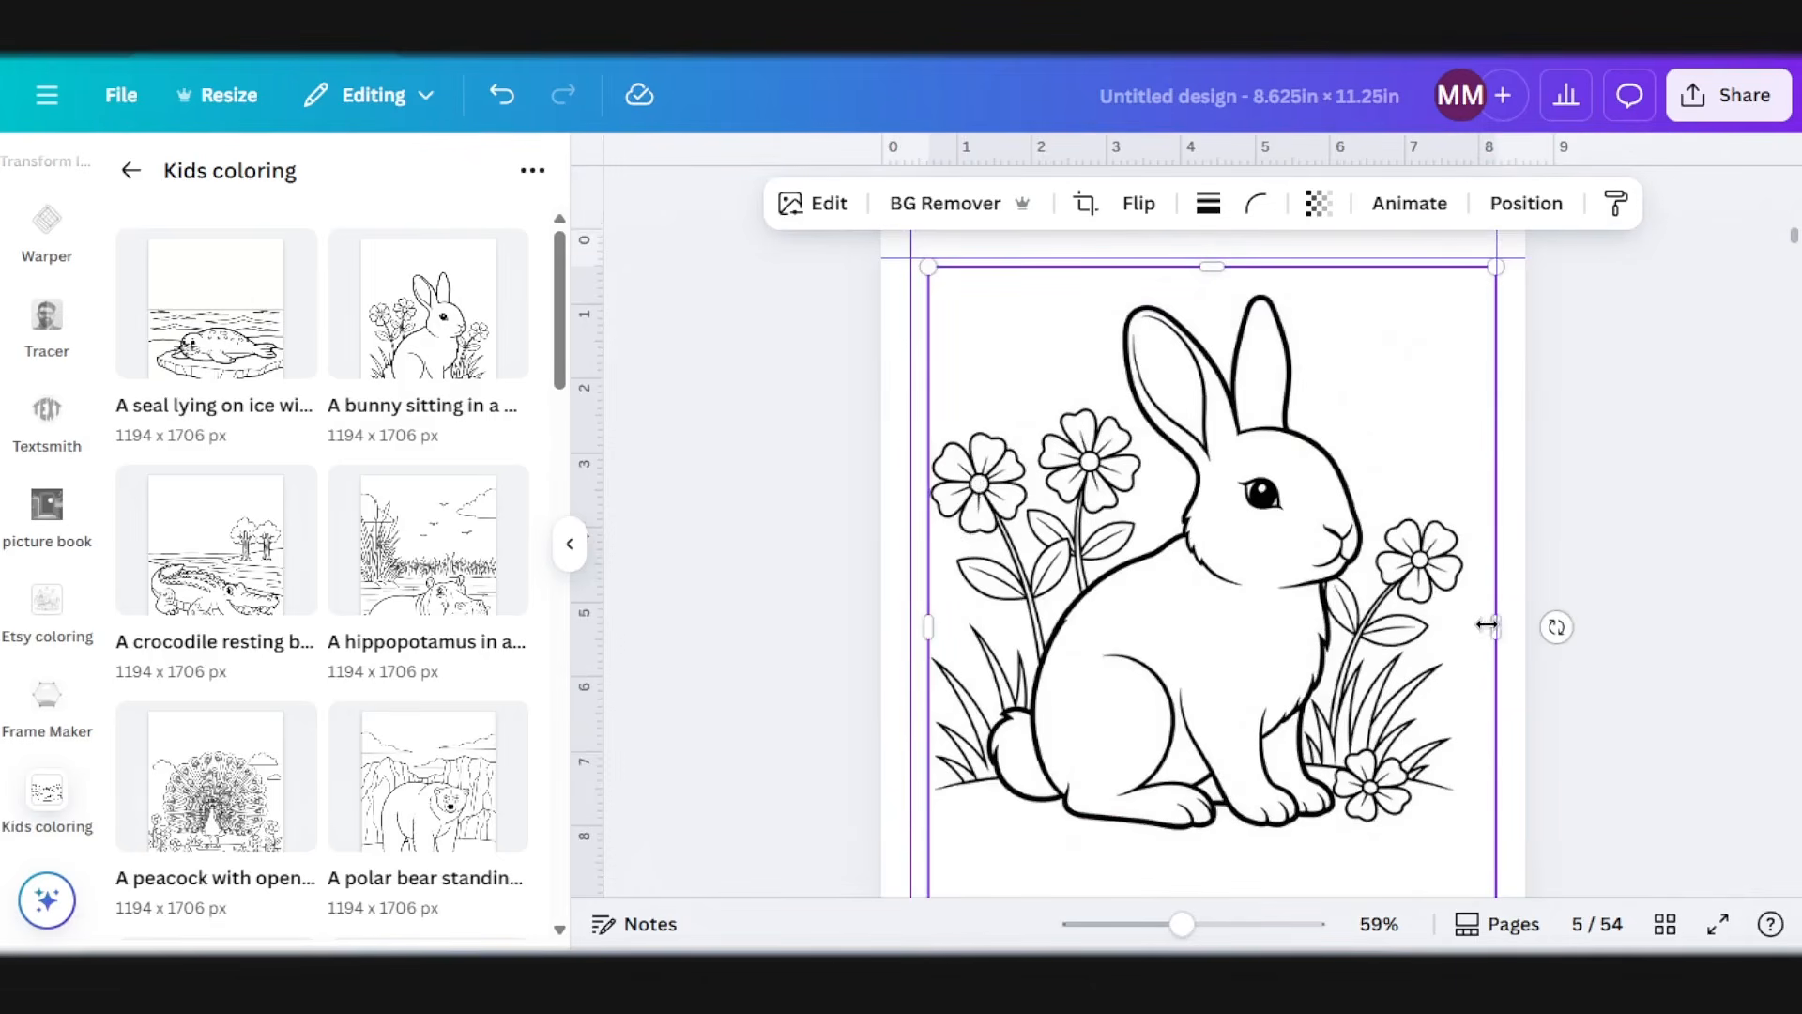
pyautogui.moveTo(1090, 594); pyautogui.dragTo(1107, 597)
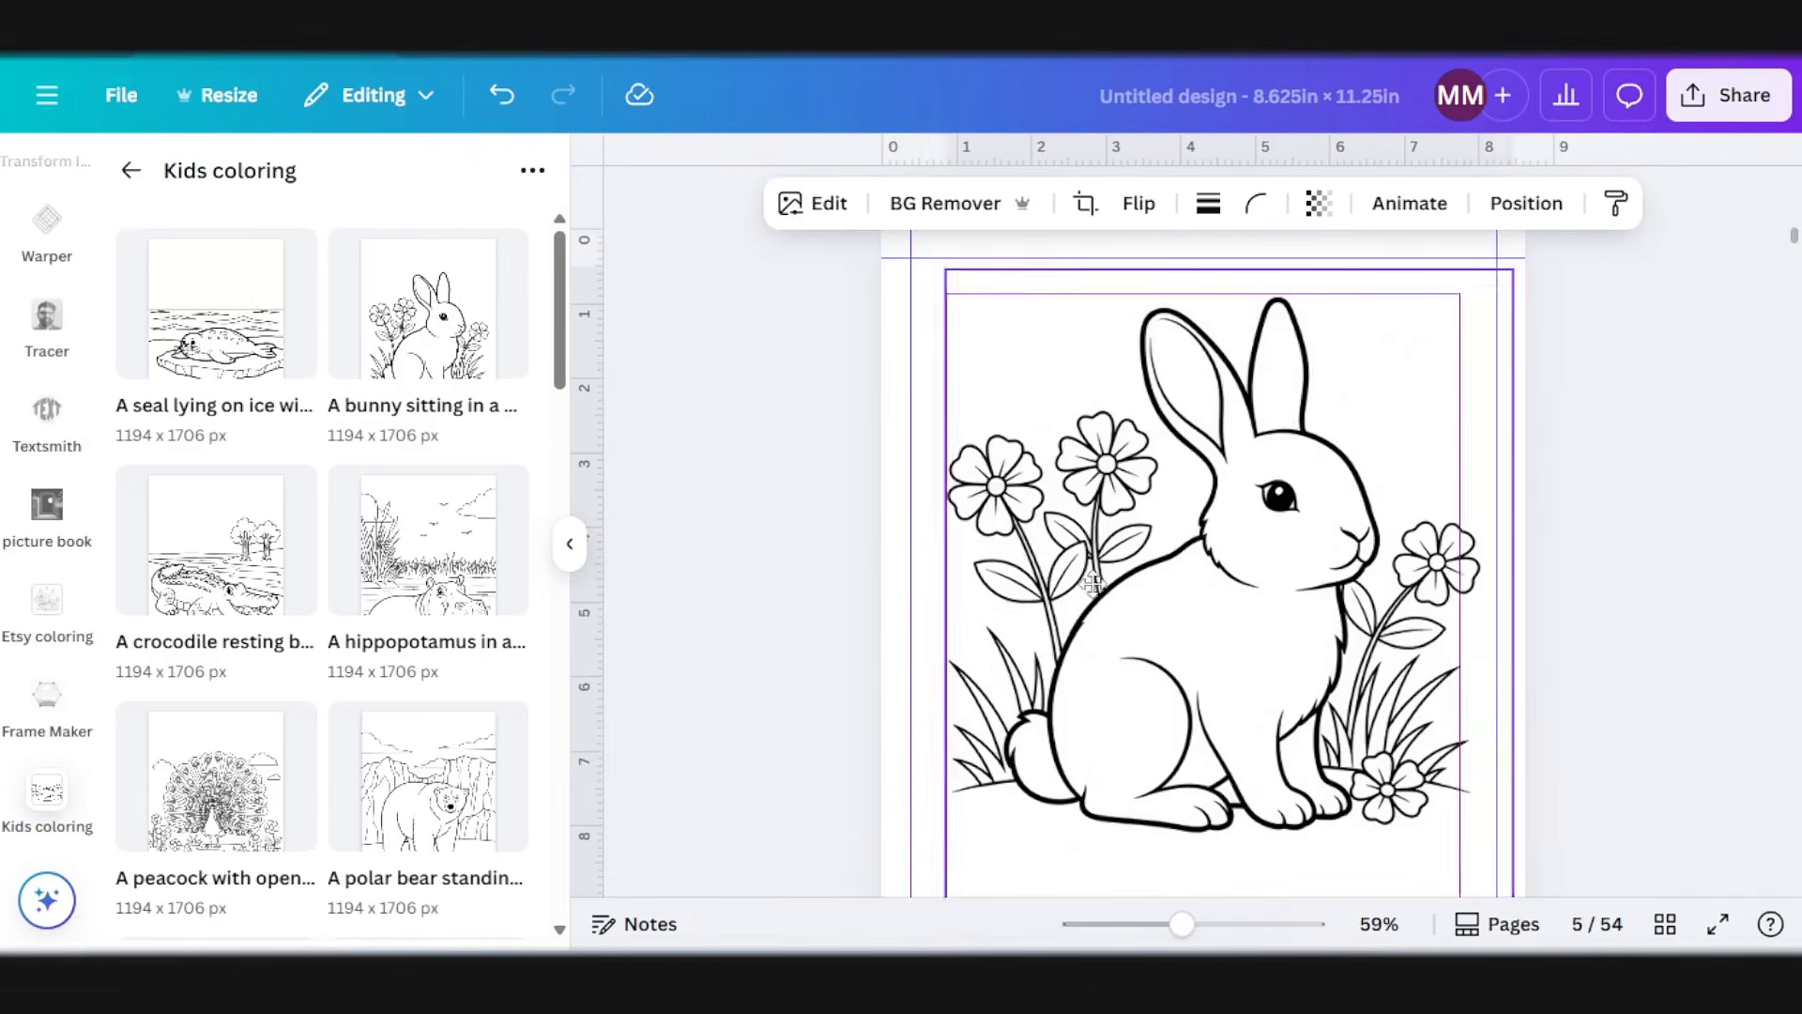
# Step: Skip page 6 as a blank page and add the crocodile picture to page 7, fitted between the side margin guides
pyautogui.scroll(-4, 1247, 641)
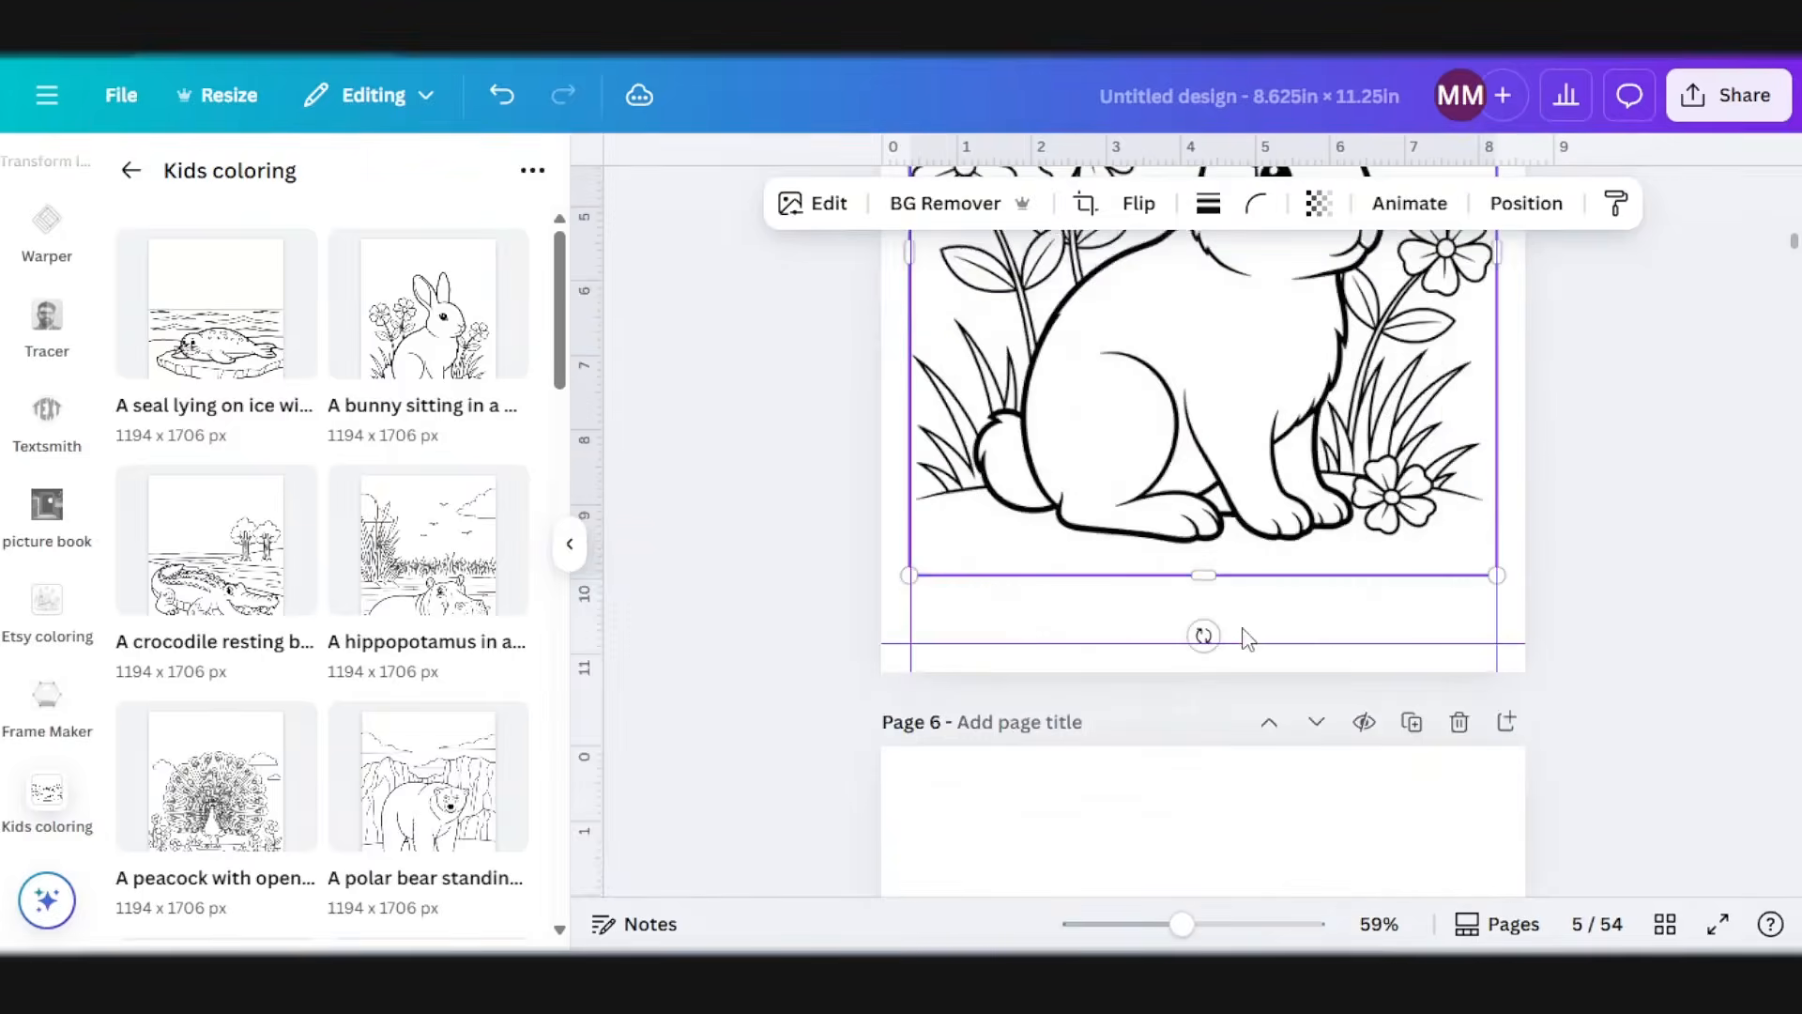
pyautogui.scroll(-5, 1246, 640)
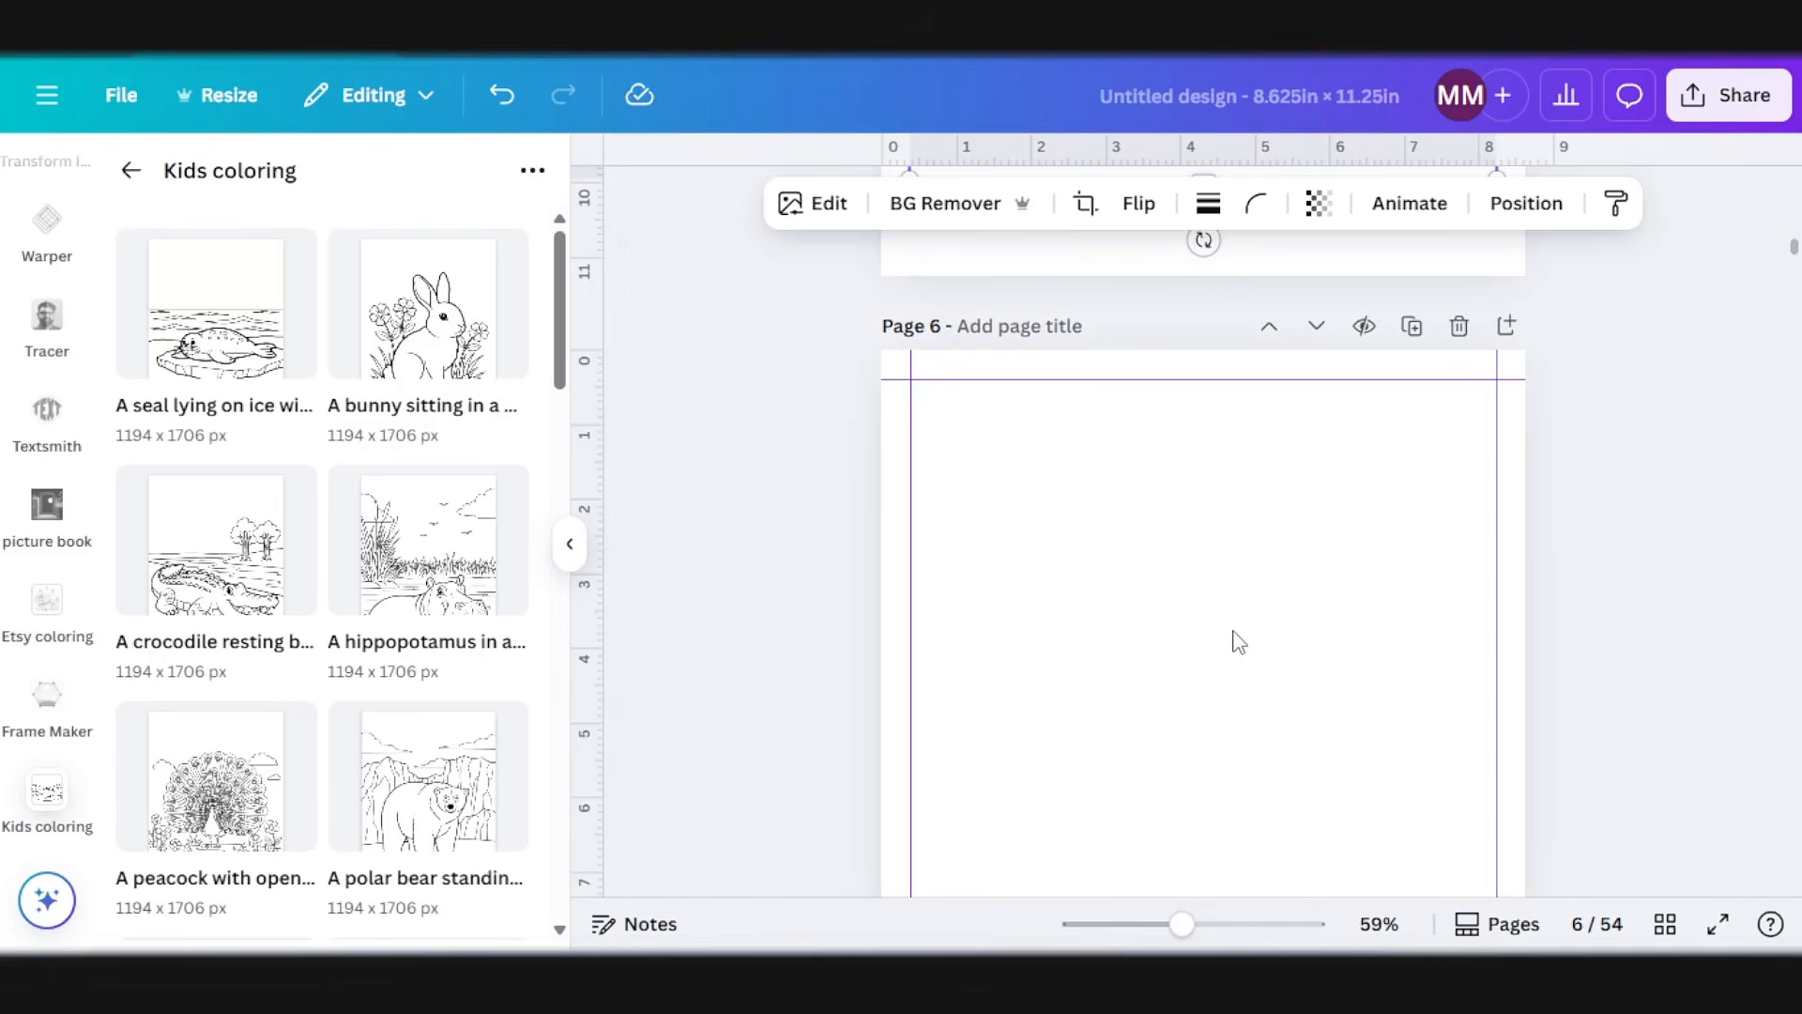
pyautogui.scroll(-5, 1239, 642)
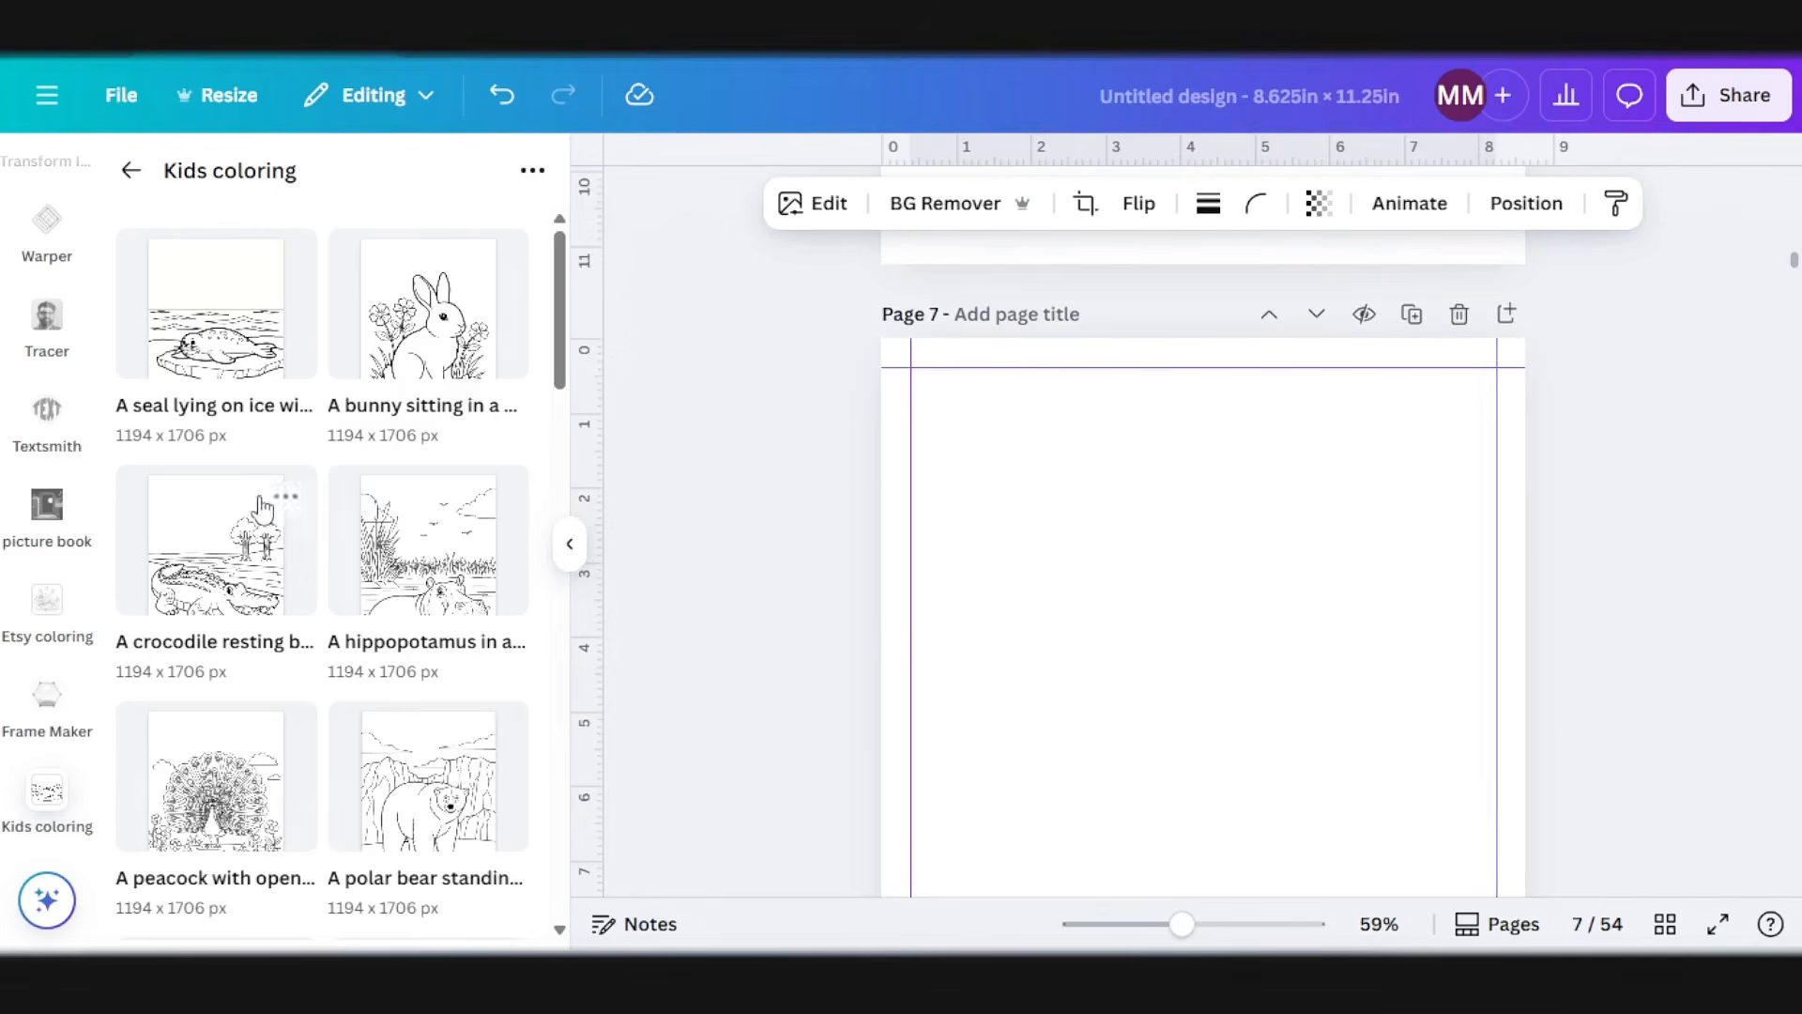
pyautogui.click(217, 593)
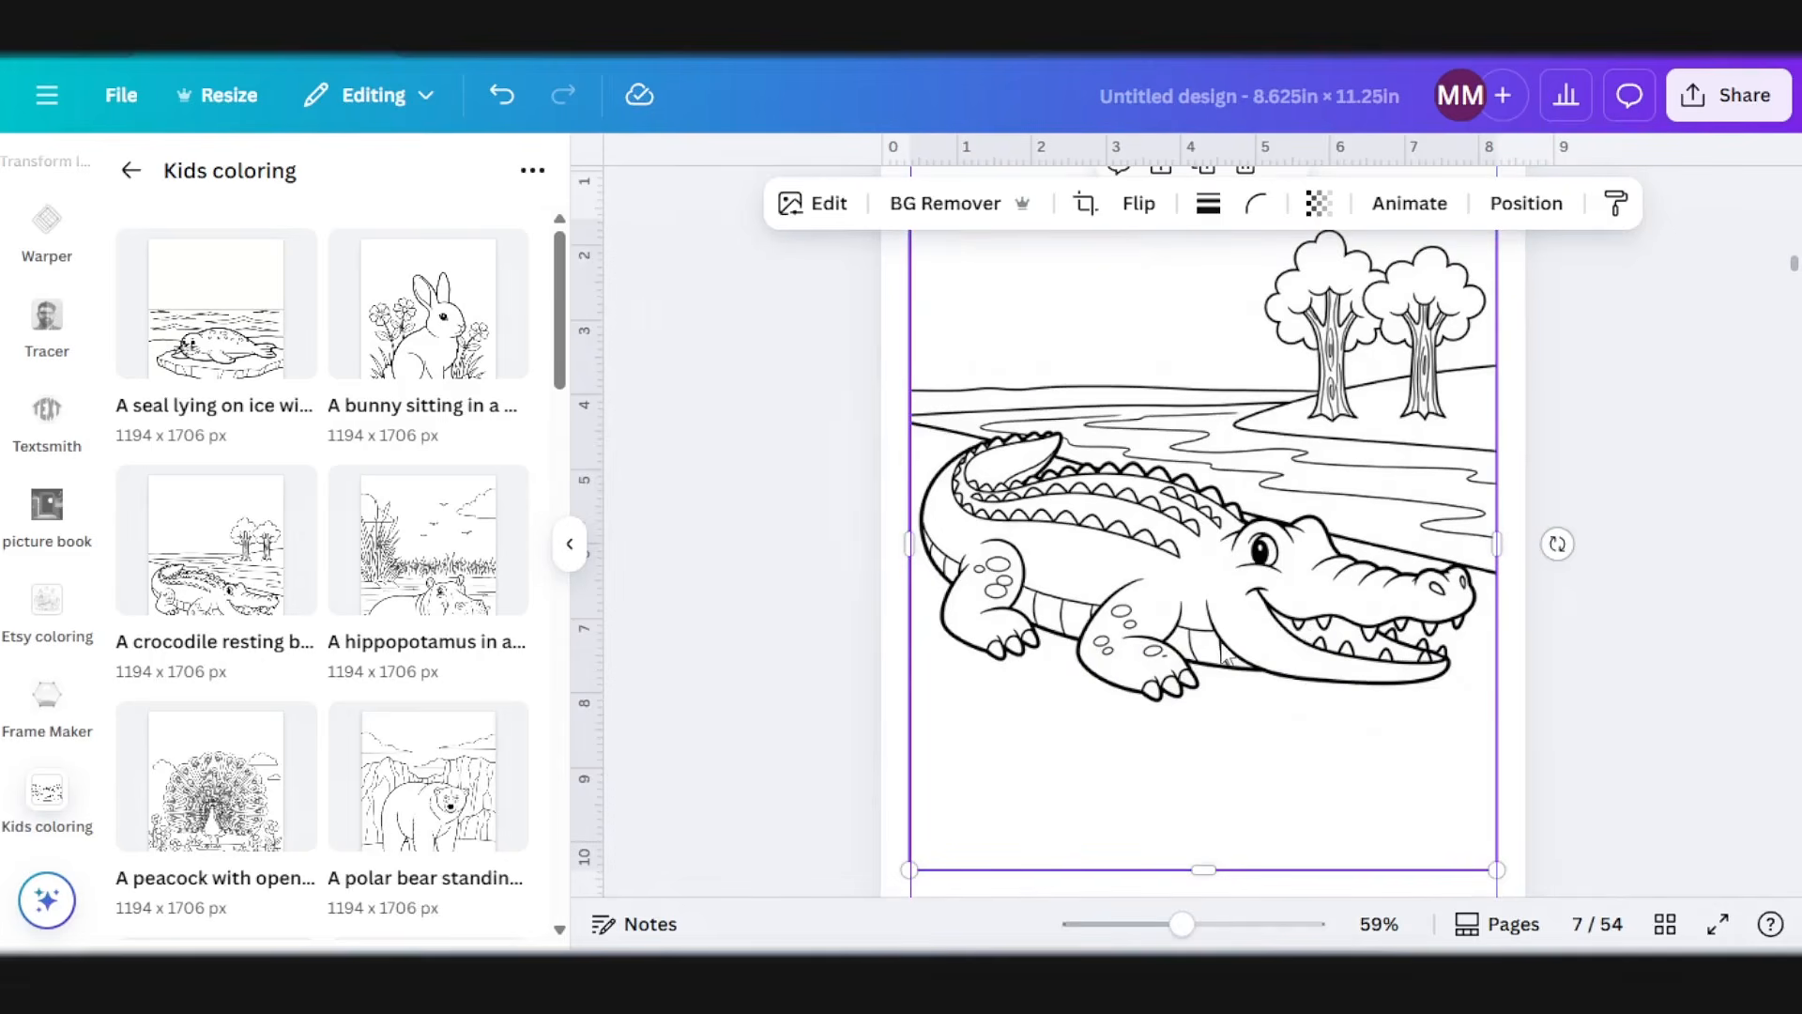
# Step: Skip page 8 as a blank page and add the seal picture to page 9, fitted between the side margin guides
pyautogui.scroll(-3, 1235, 657)
pyautogui.scroll(-15, 1230, 652)
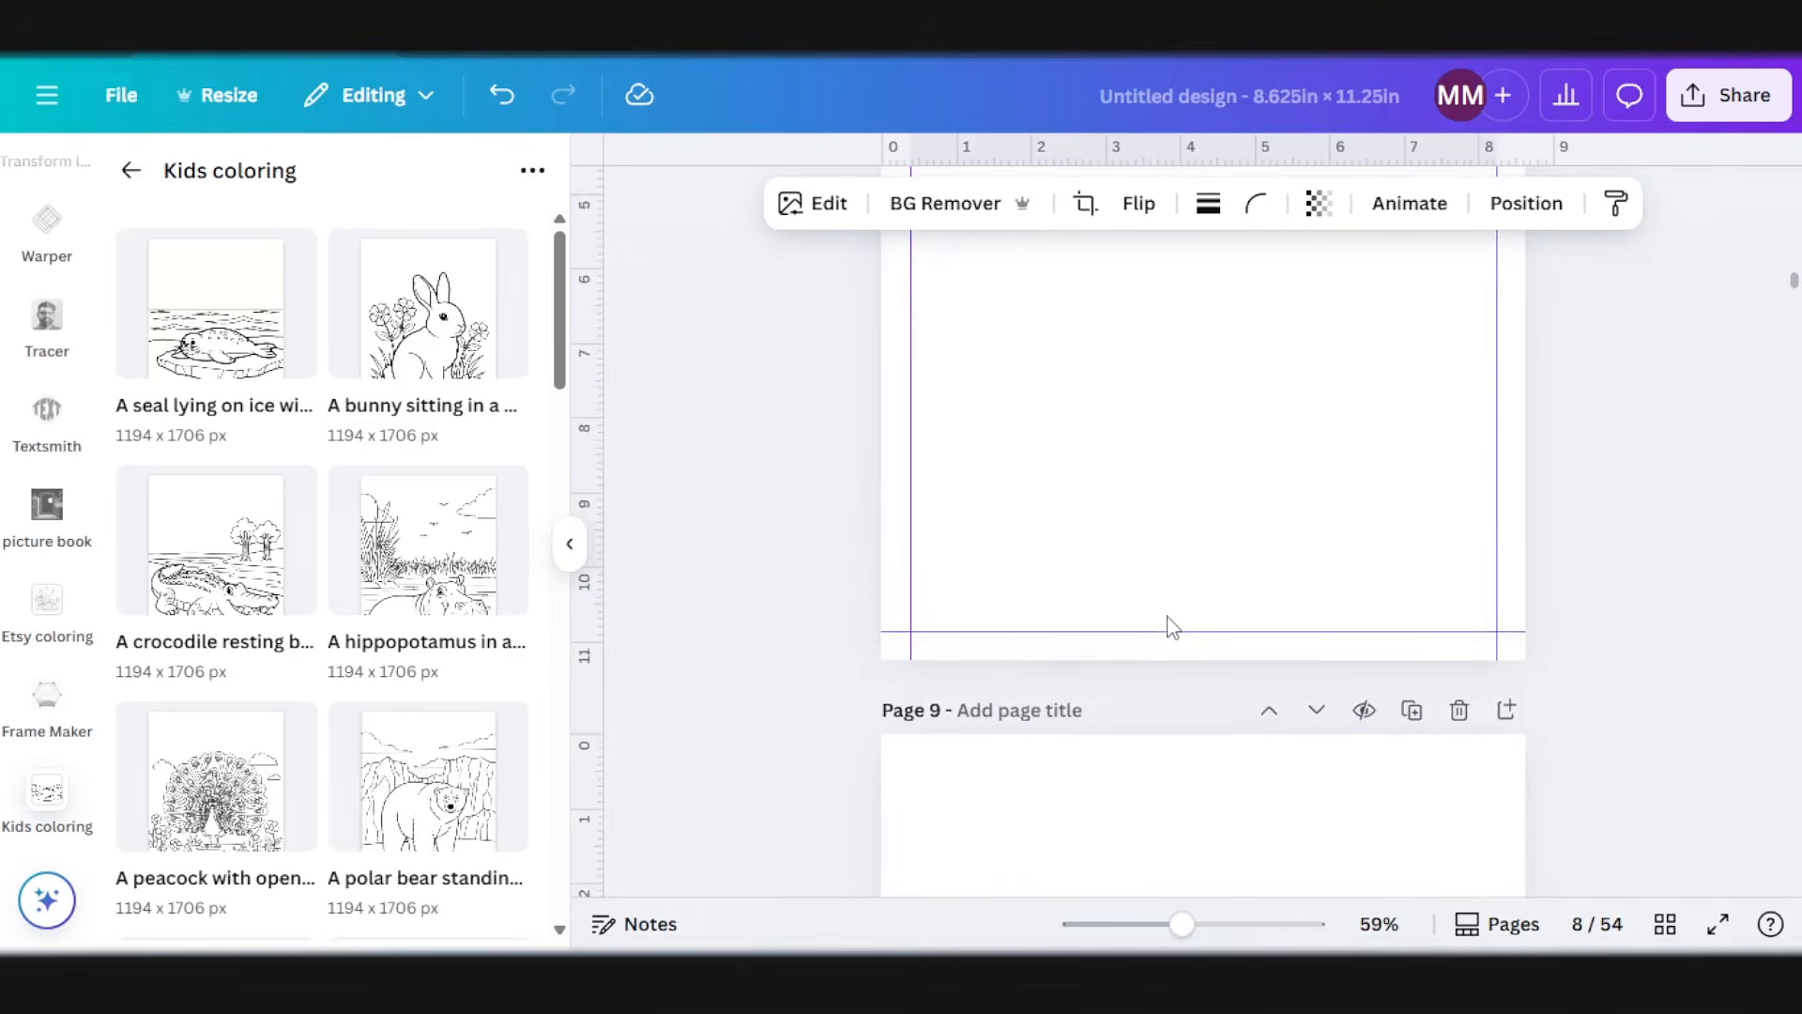
pyautogui.click(230, 349)
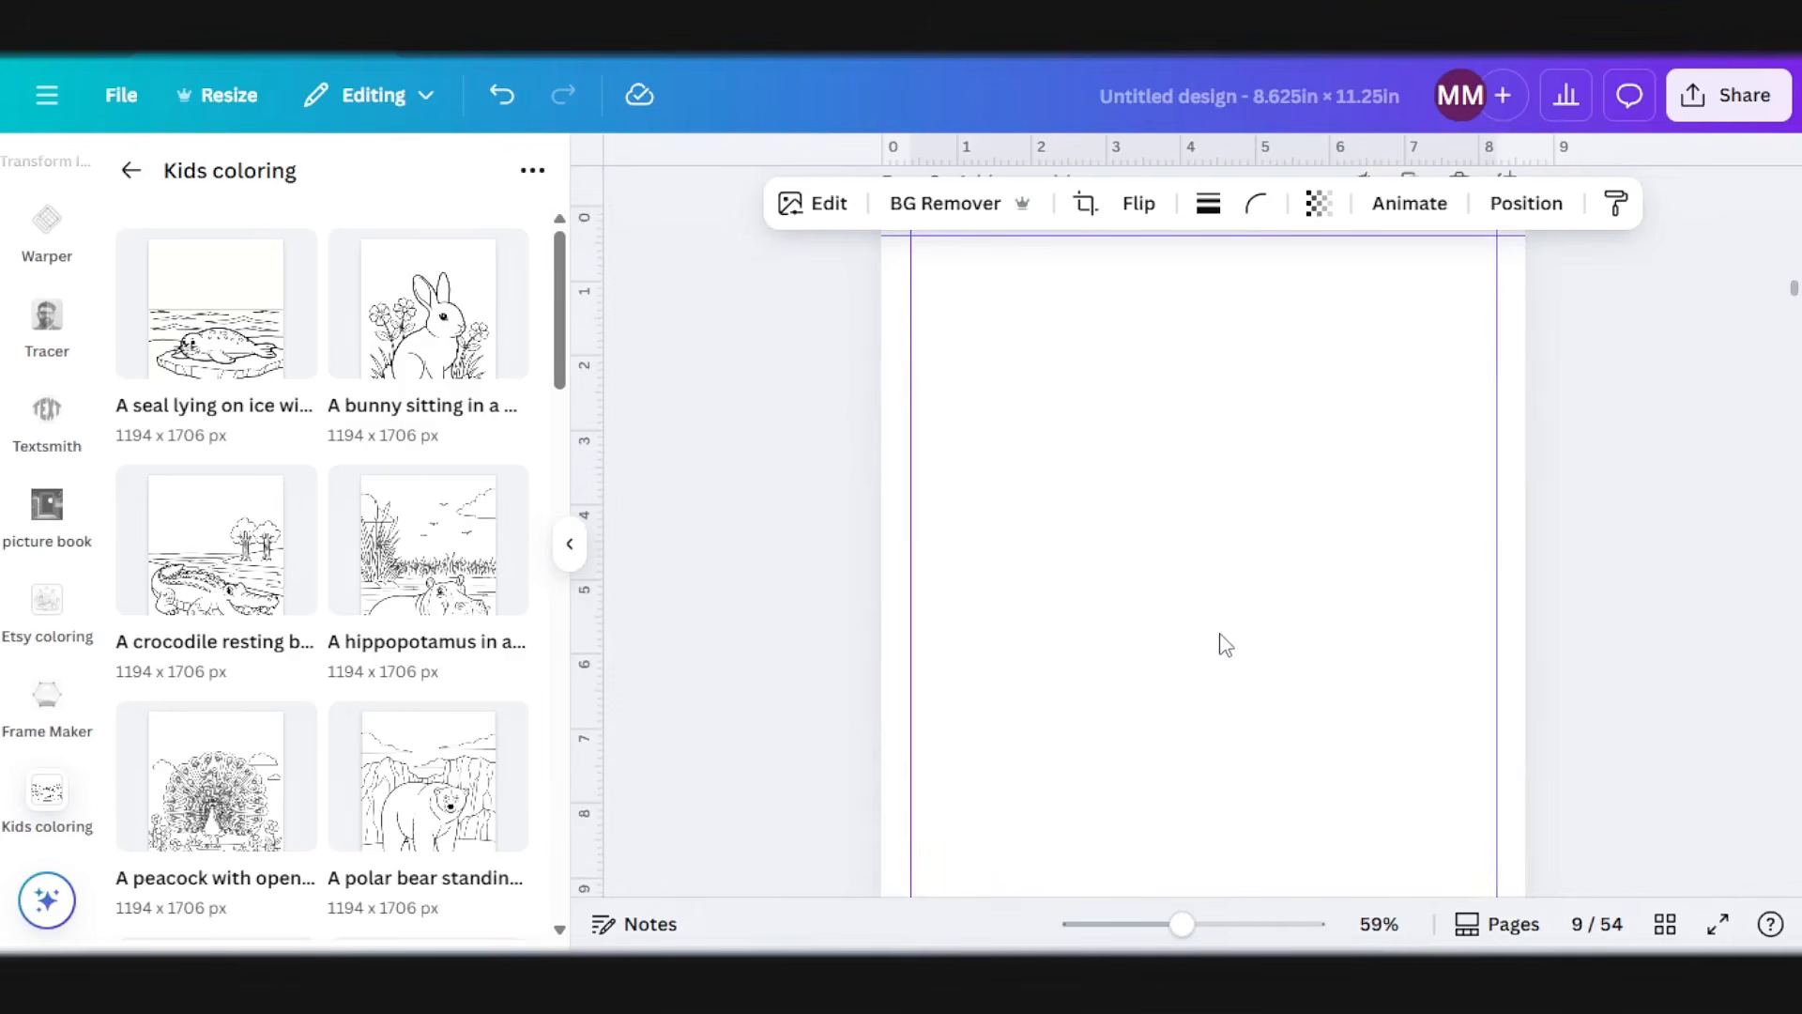
pyautogui.scroll(-1, 1246, 676)
pyautogui.scroll(4, 1241, 627)
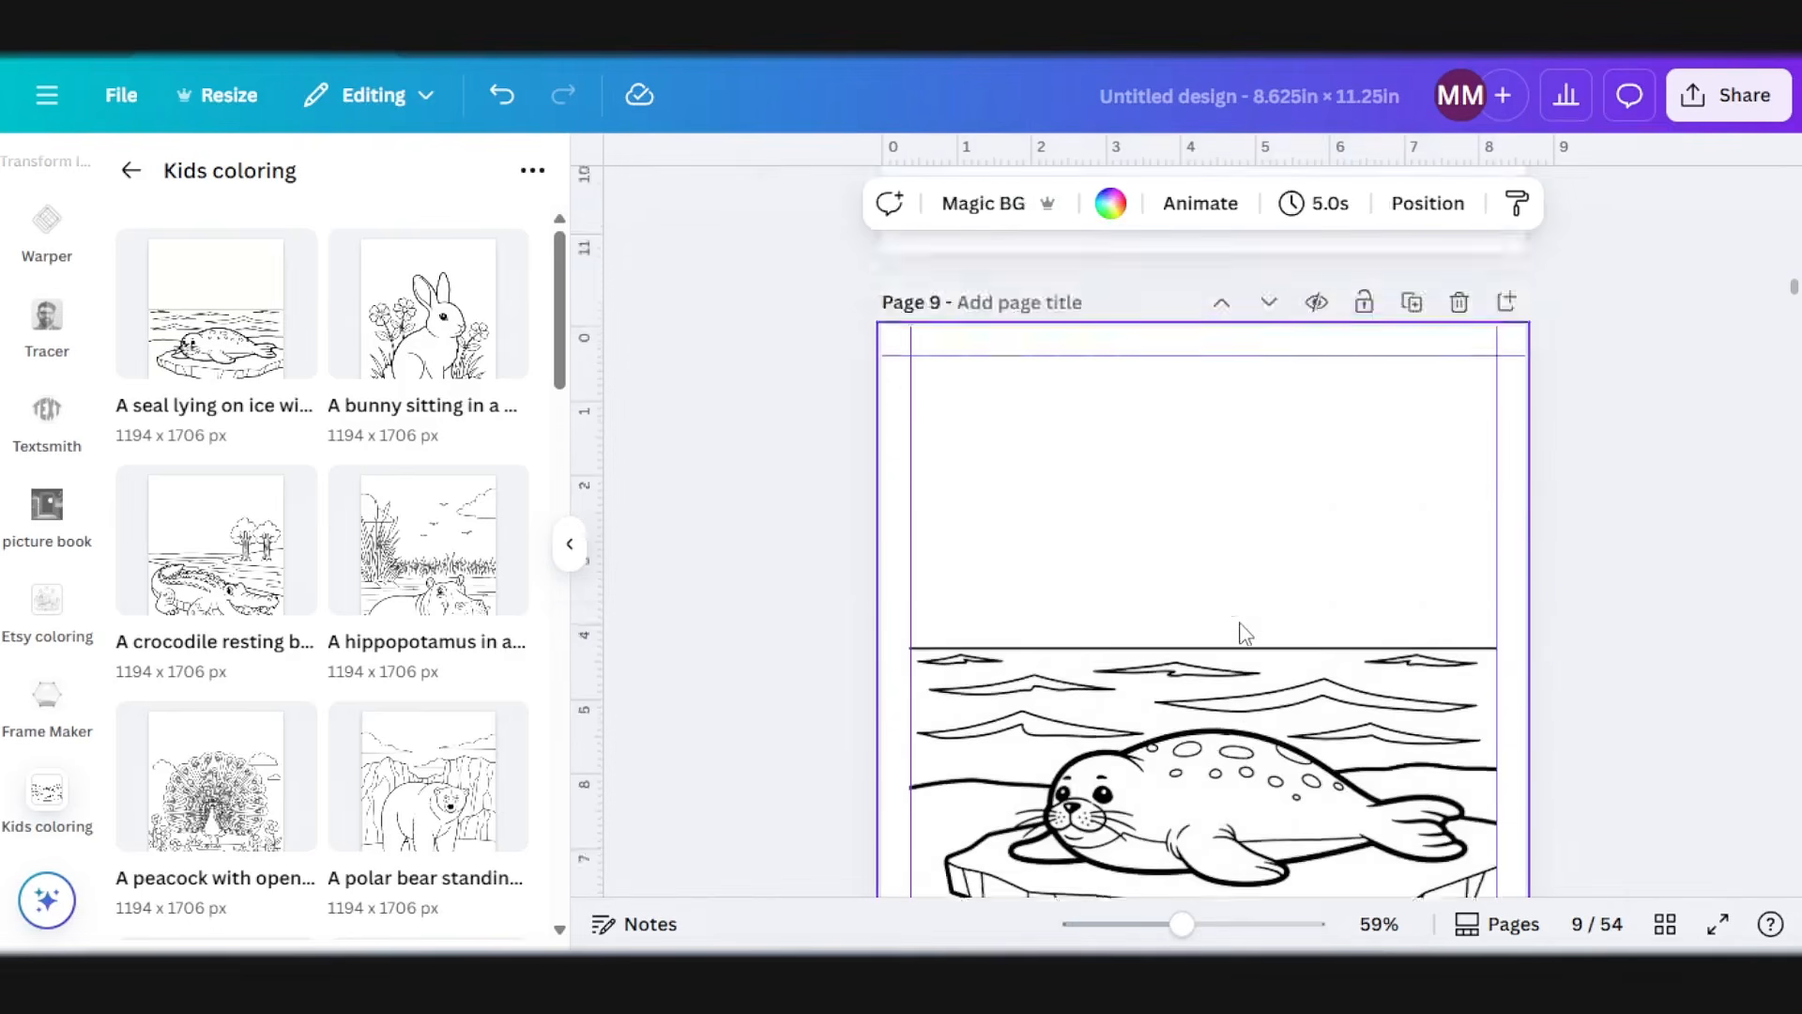
# Step: Skip page 10 as a blank page and add the hippopotamus picture to page 11, fitted between the side margin guides
pyautogui.click(1172, 621)
pyautogui.scroll(-15, 1140, 624)
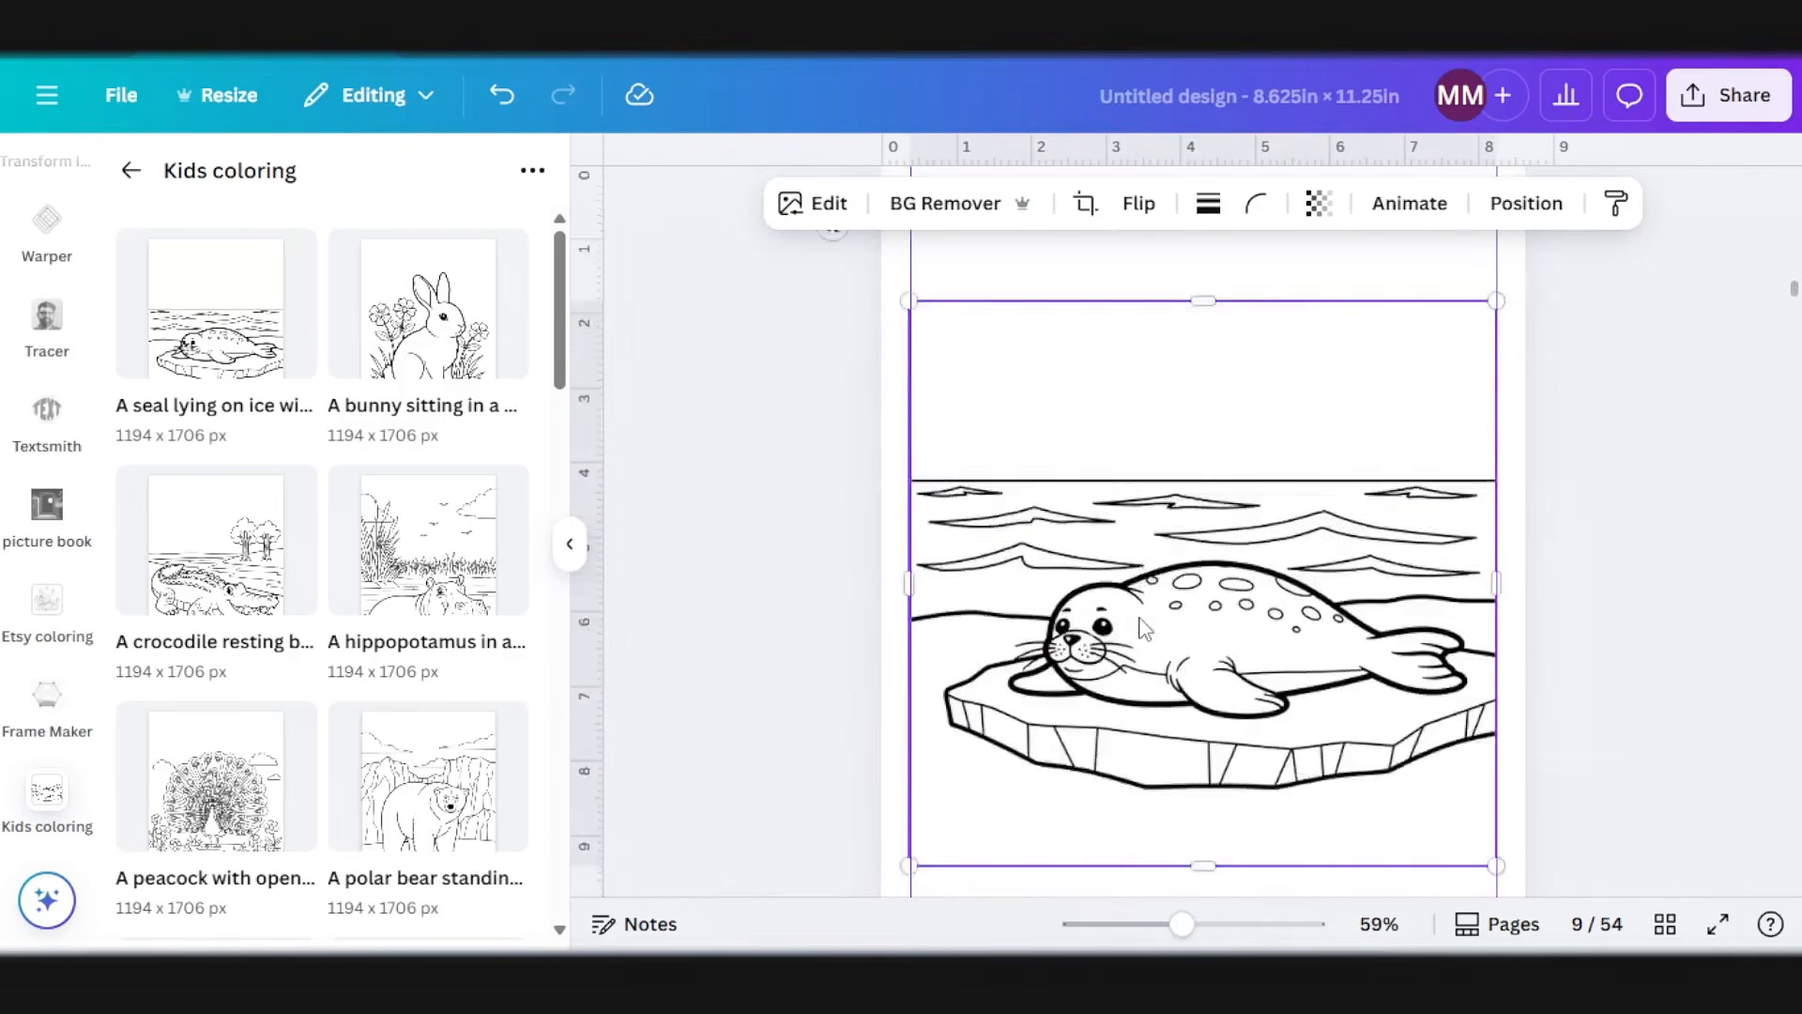
pyautogui.scroll(-5, 1144, 629)
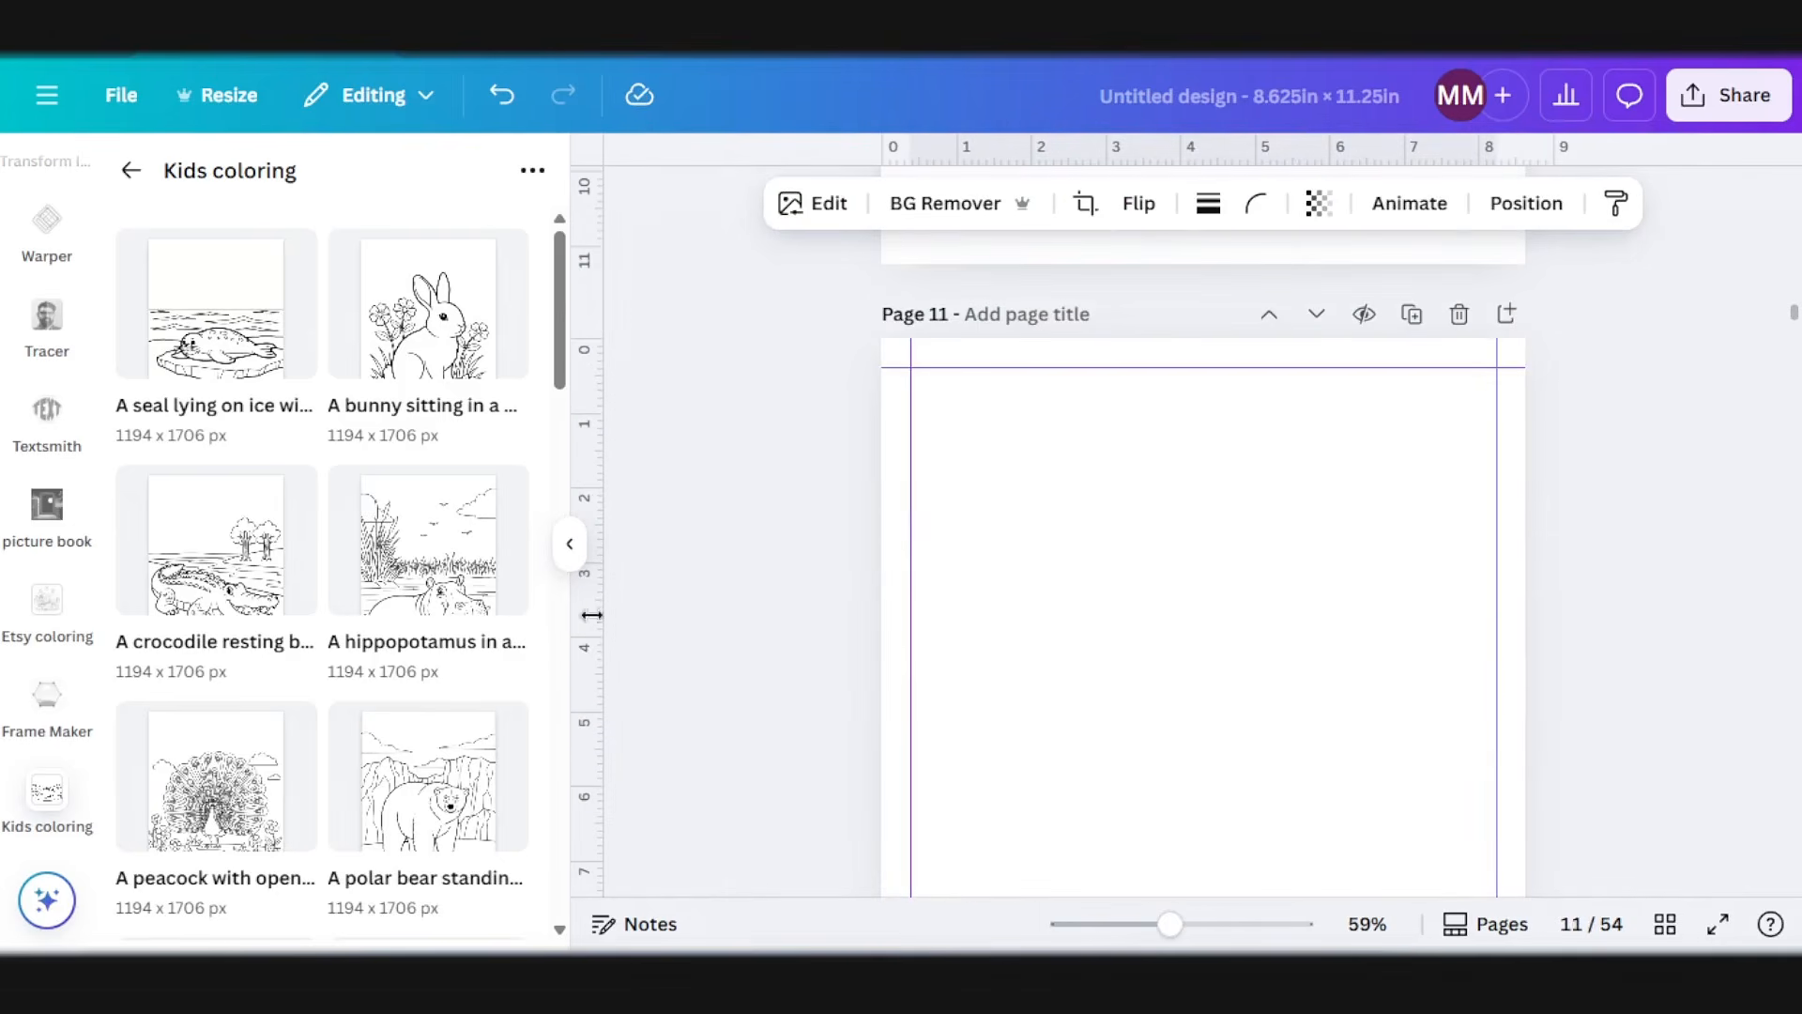
pyautogui.click(428, 540)
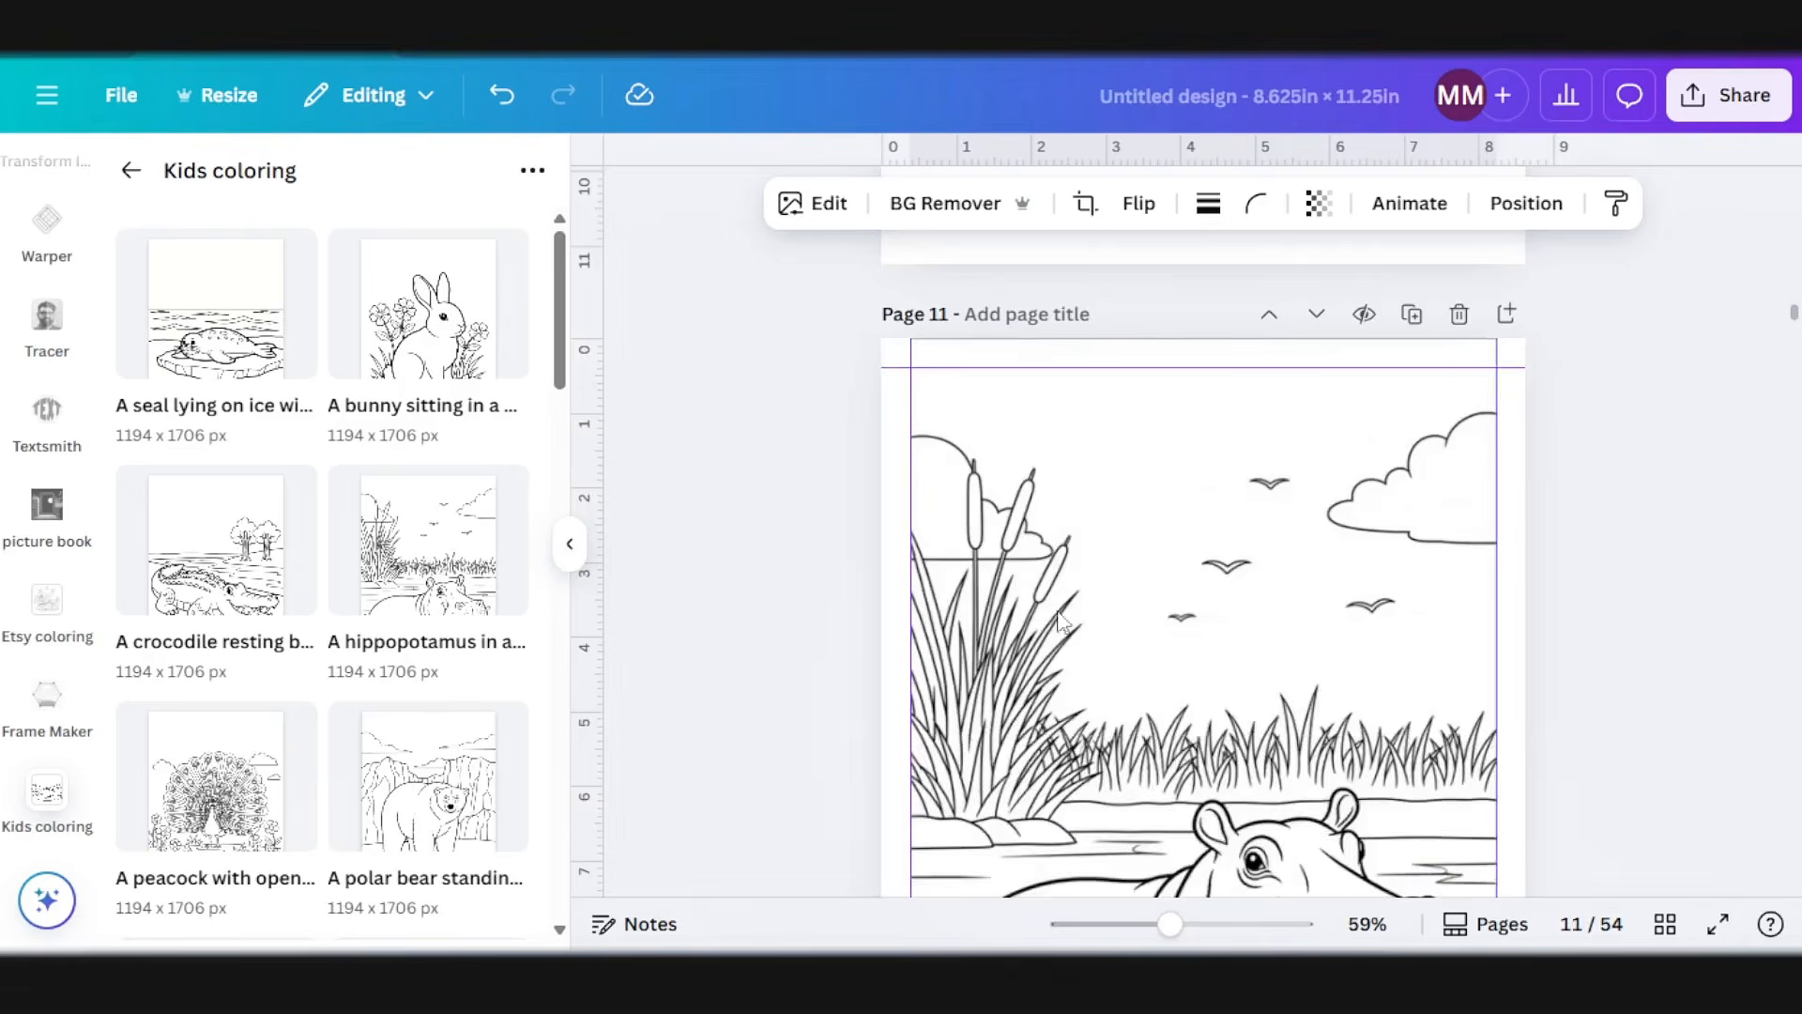
pyautogui.scroll(-5, 1372, 701)
pyautogui.click(1372, 701)
pyautogui.moveTo(1205, 671); pyautogui.dragTo(1210, 640)
pyautogui.scroll(5, 1211, 638)
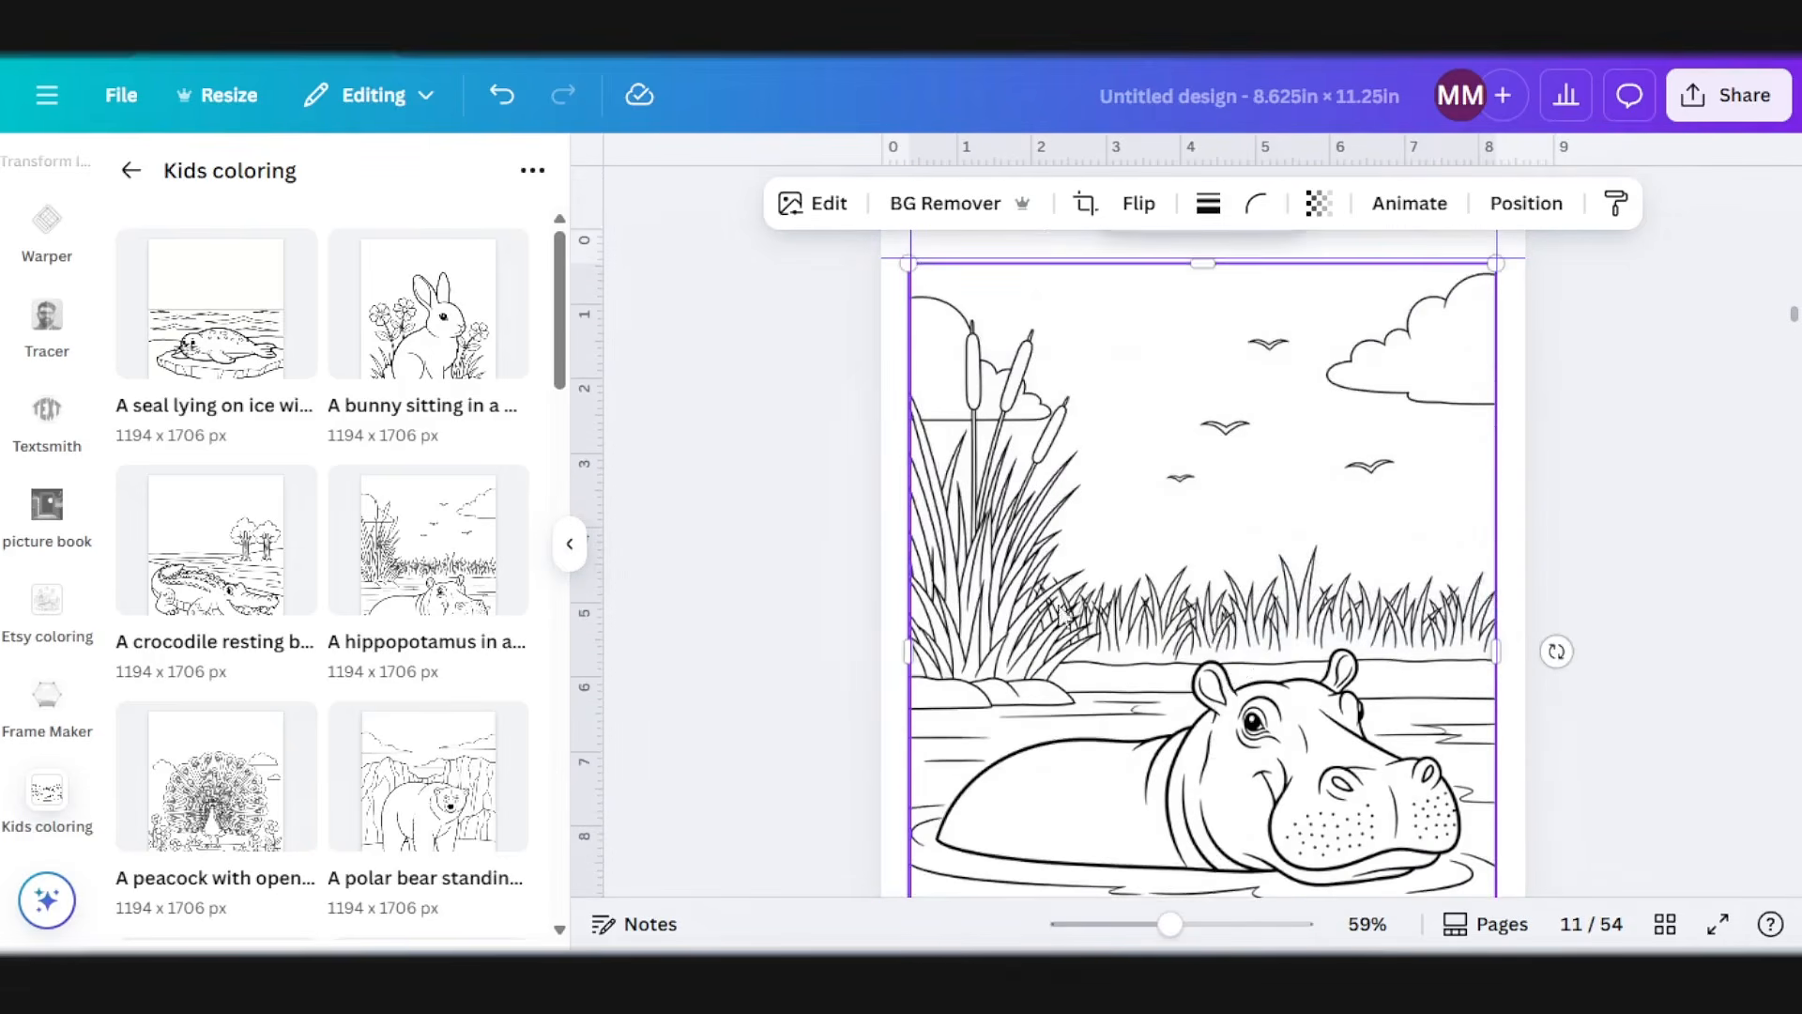
# Step: Skip page 12 as a blank page and add the peacock picture to page 13, fitted between the side margin guides
pyautogui.scroll(-5, 1309, 638)
pyautogui.scroll(-7, 1062, 567)
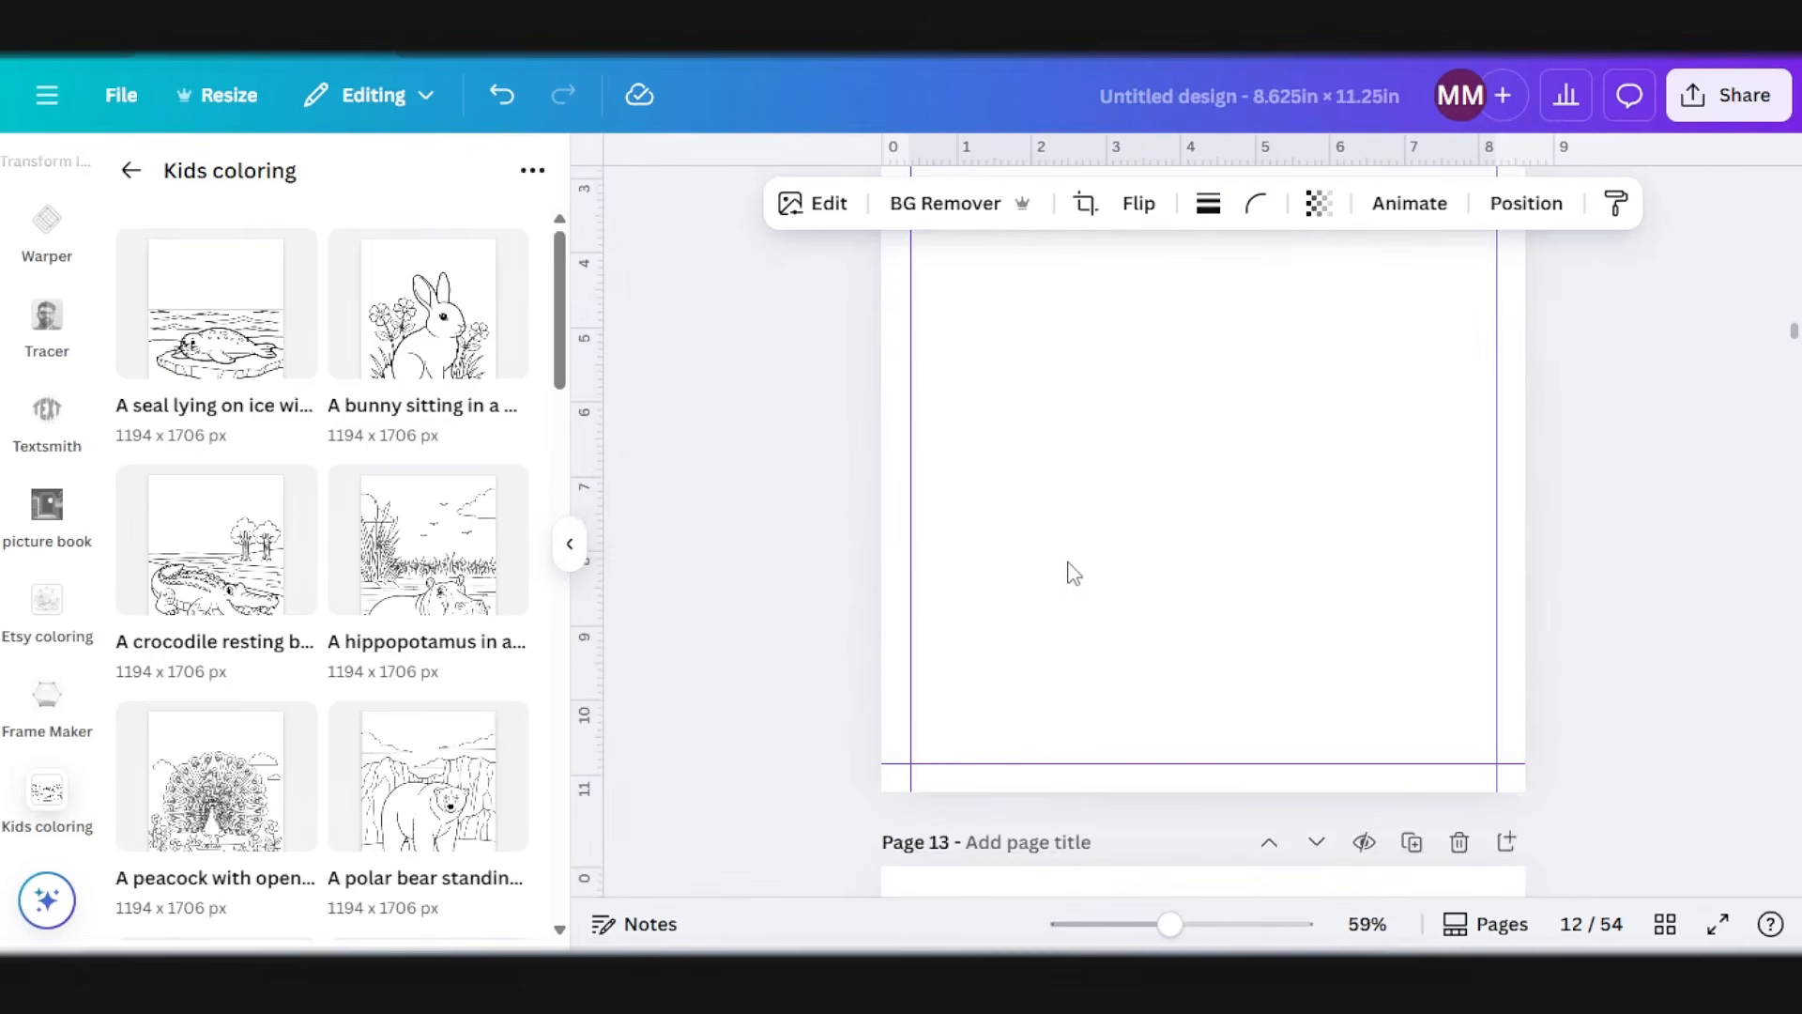
pyautogui.scroll(-5, 1054, 664)
pyautogui.scroll(-2, 441, 643)
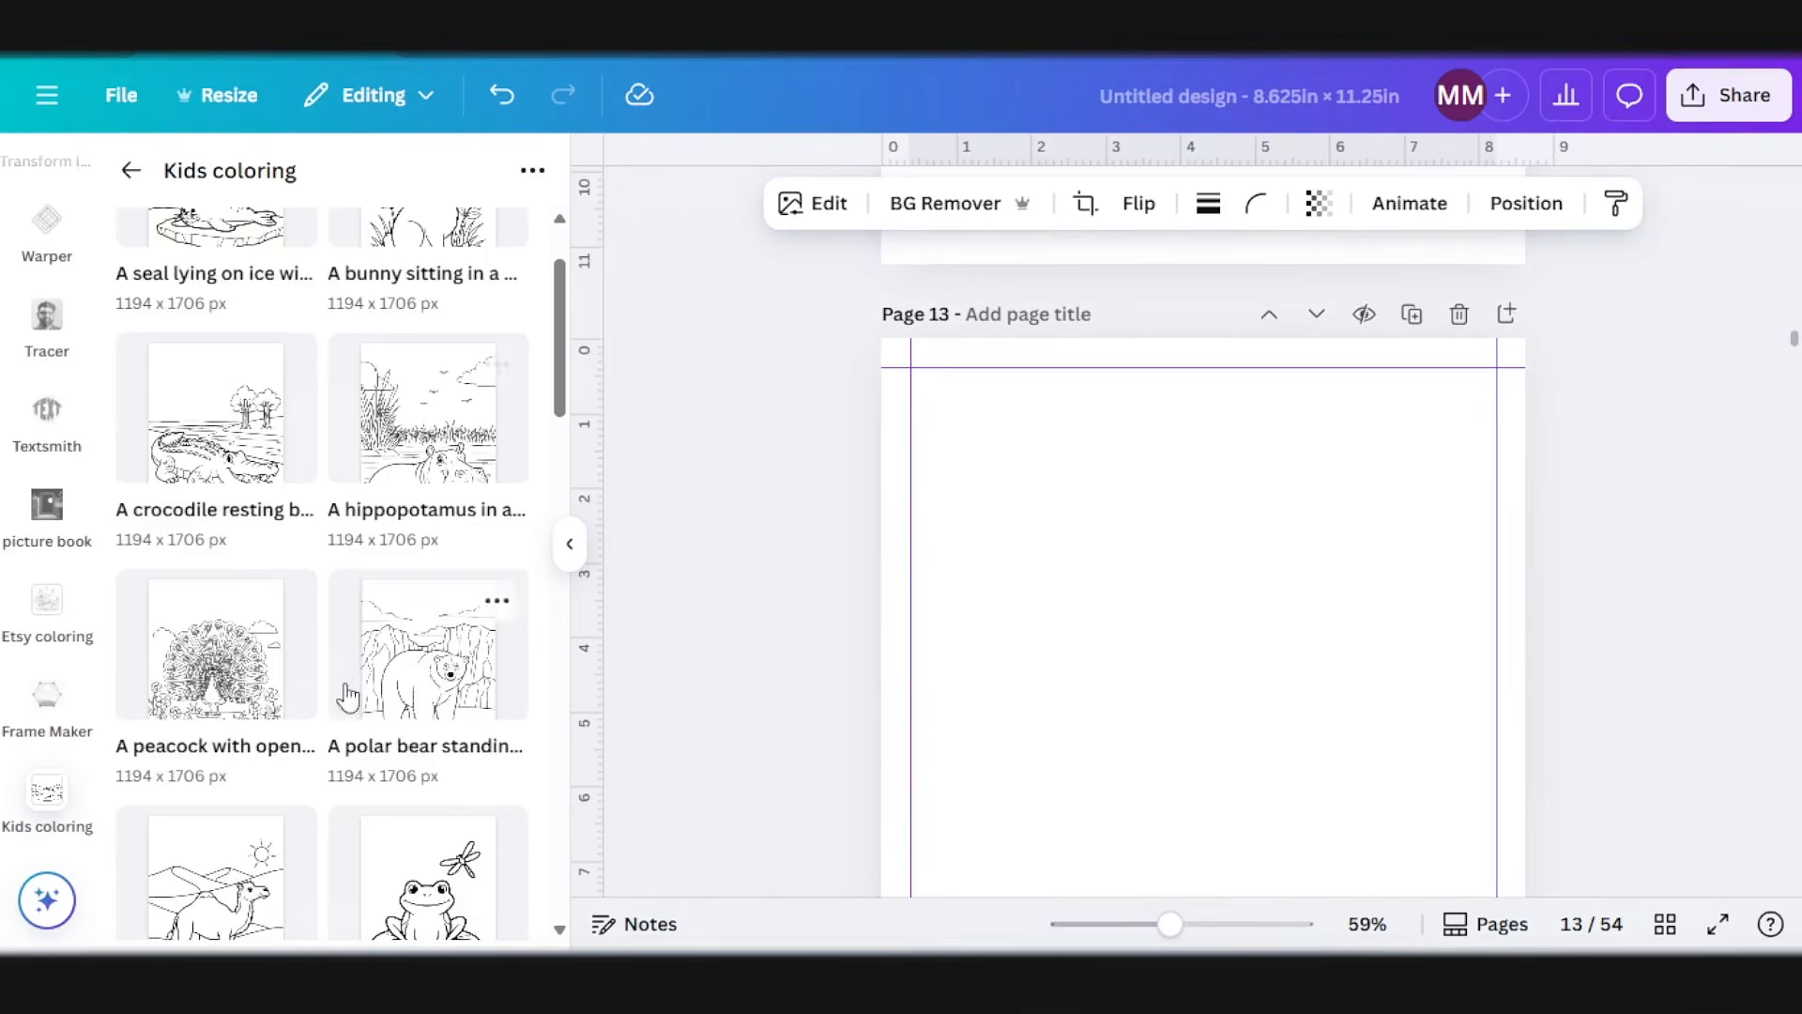
pyautogui.click(230, 657)
pyautogui.moveTo(1200, 489); pyautogui.dragTo(1207, 591)
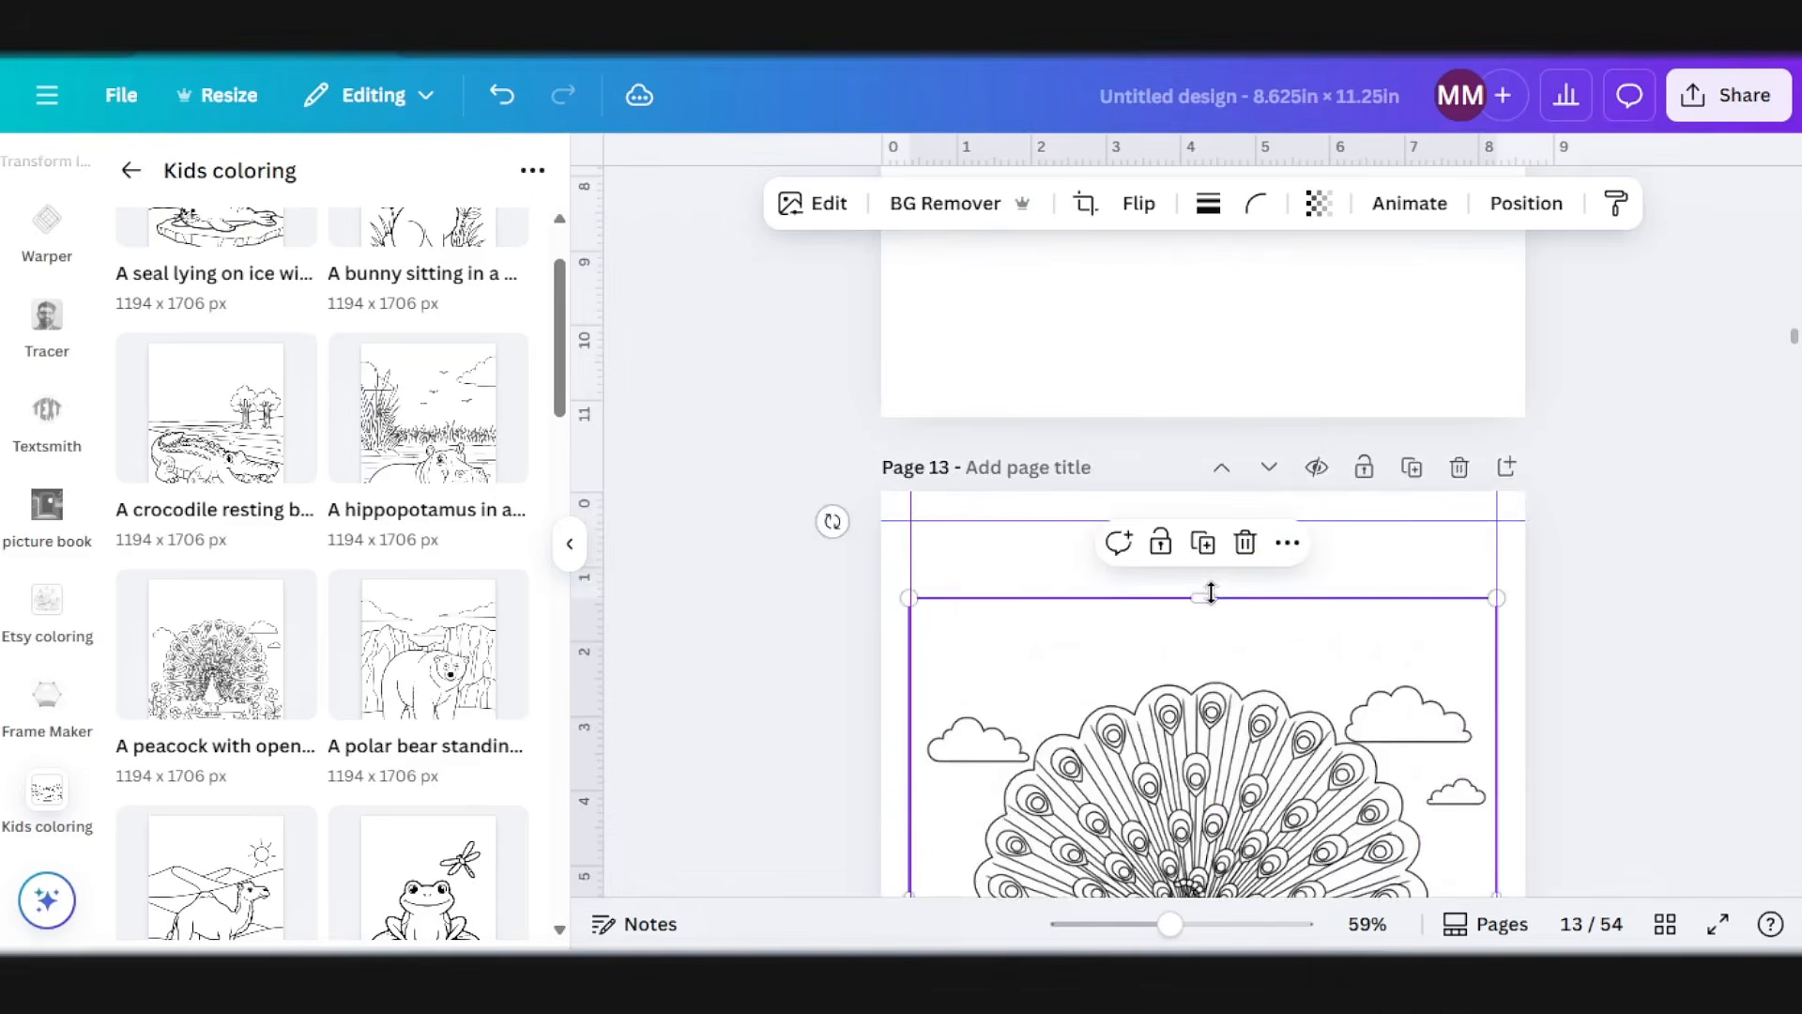
pyautogui.scroll(-4, 1211, 596)
pyautogui.scroll(-4, 1228, 619)
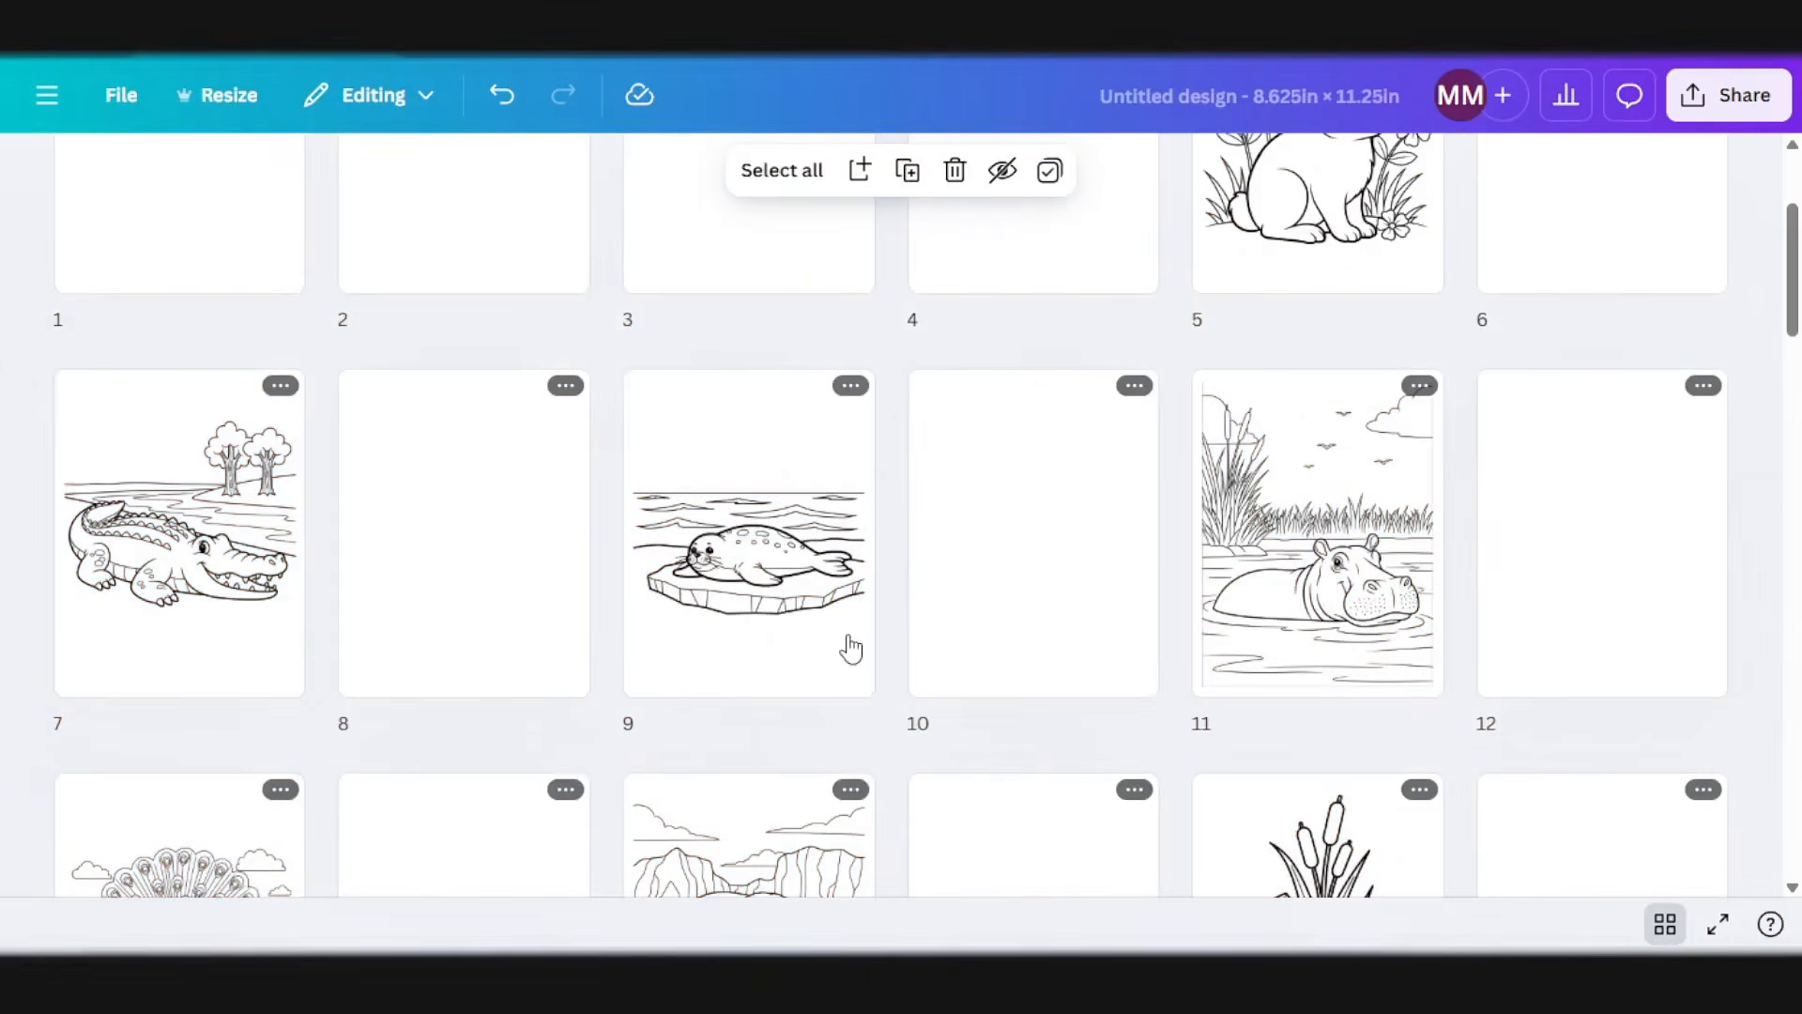
# Step: Review the whole interior in grid view to check that animal pictures alternate with blank pages
pyautogui.scroll(3, 864, 629)
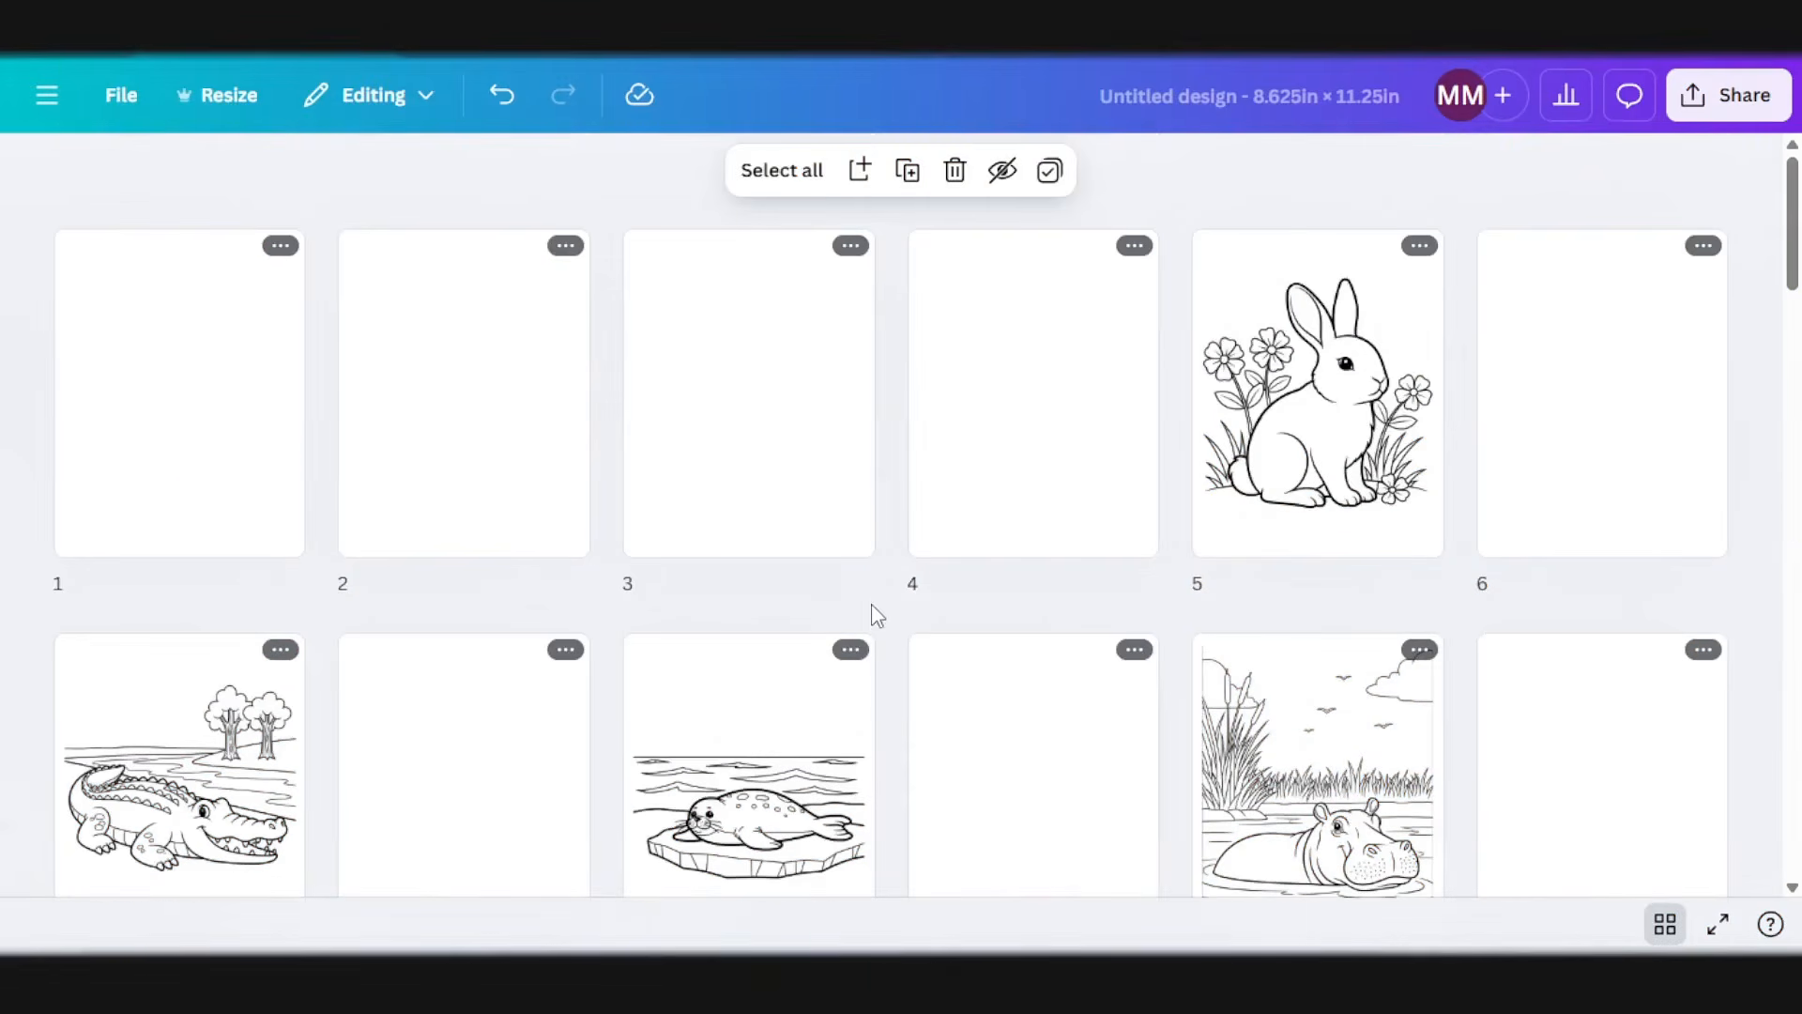
pyautogui.scroll(-5, 913, 591)
pyautogui.scroll(-5, 926, 611)
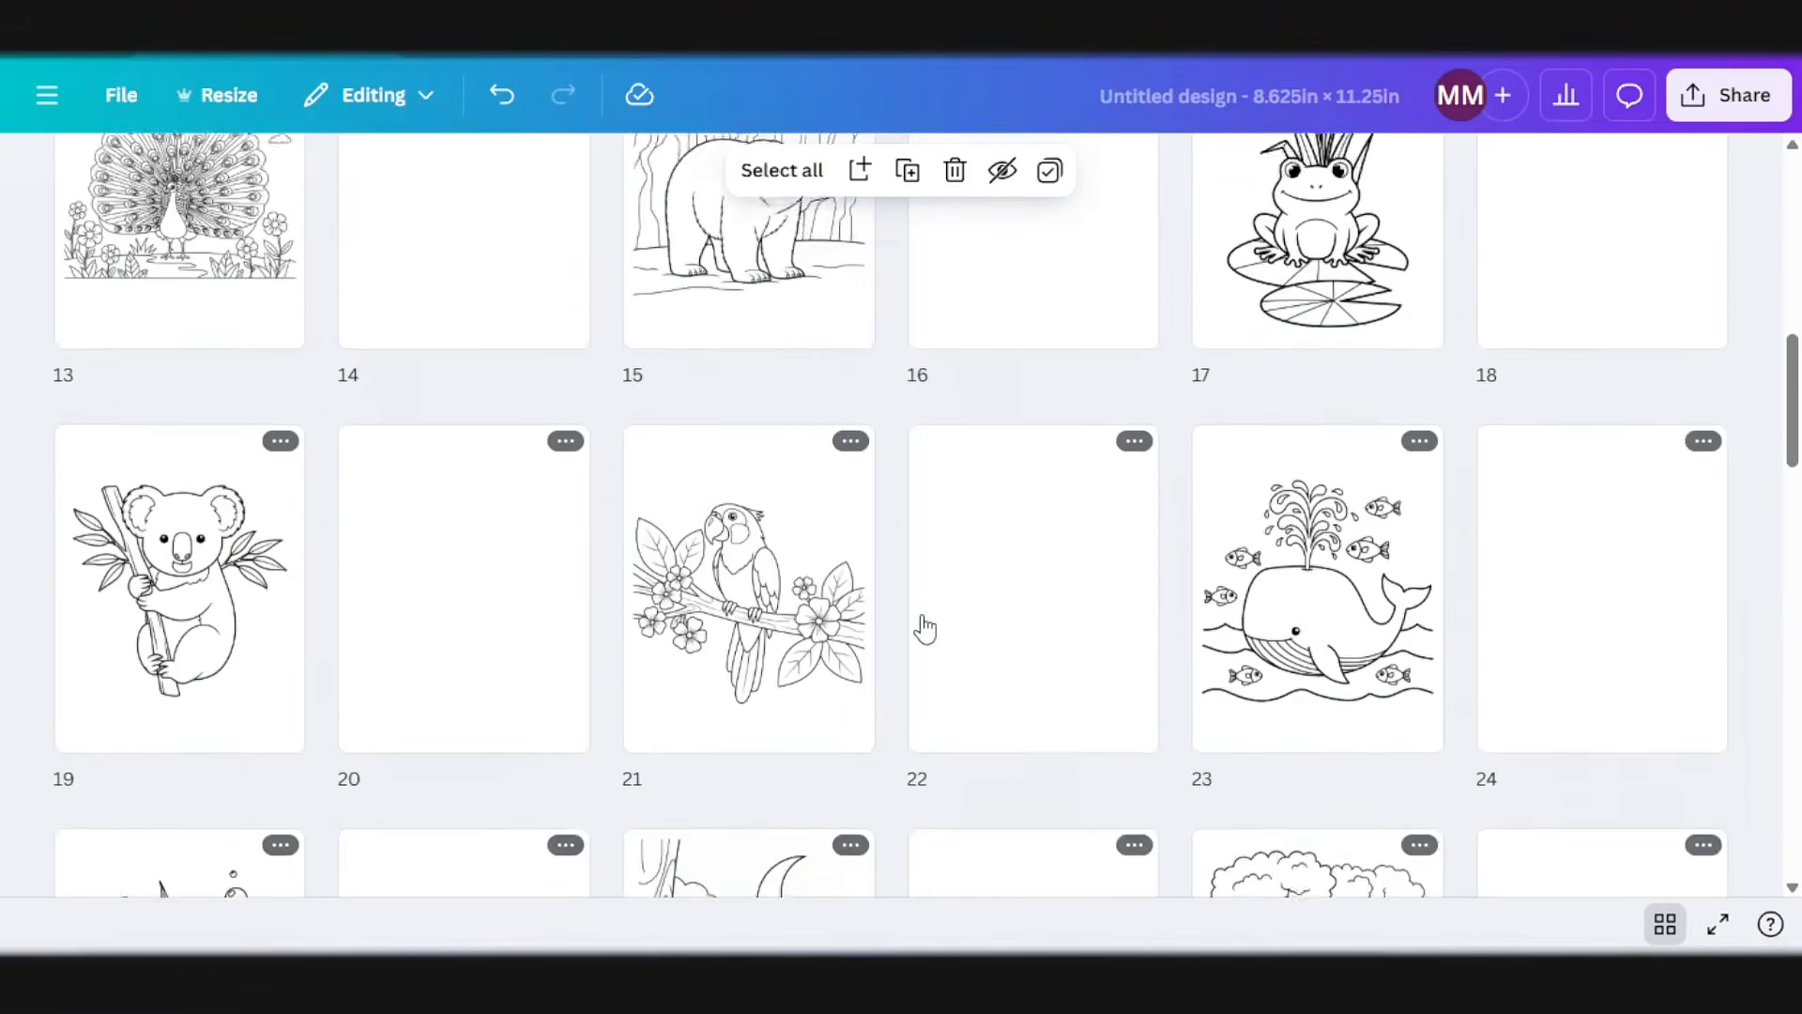
pyautogui.scroll(-2, 920, 643)
pyautogui.scroll(-10, 918, 646)
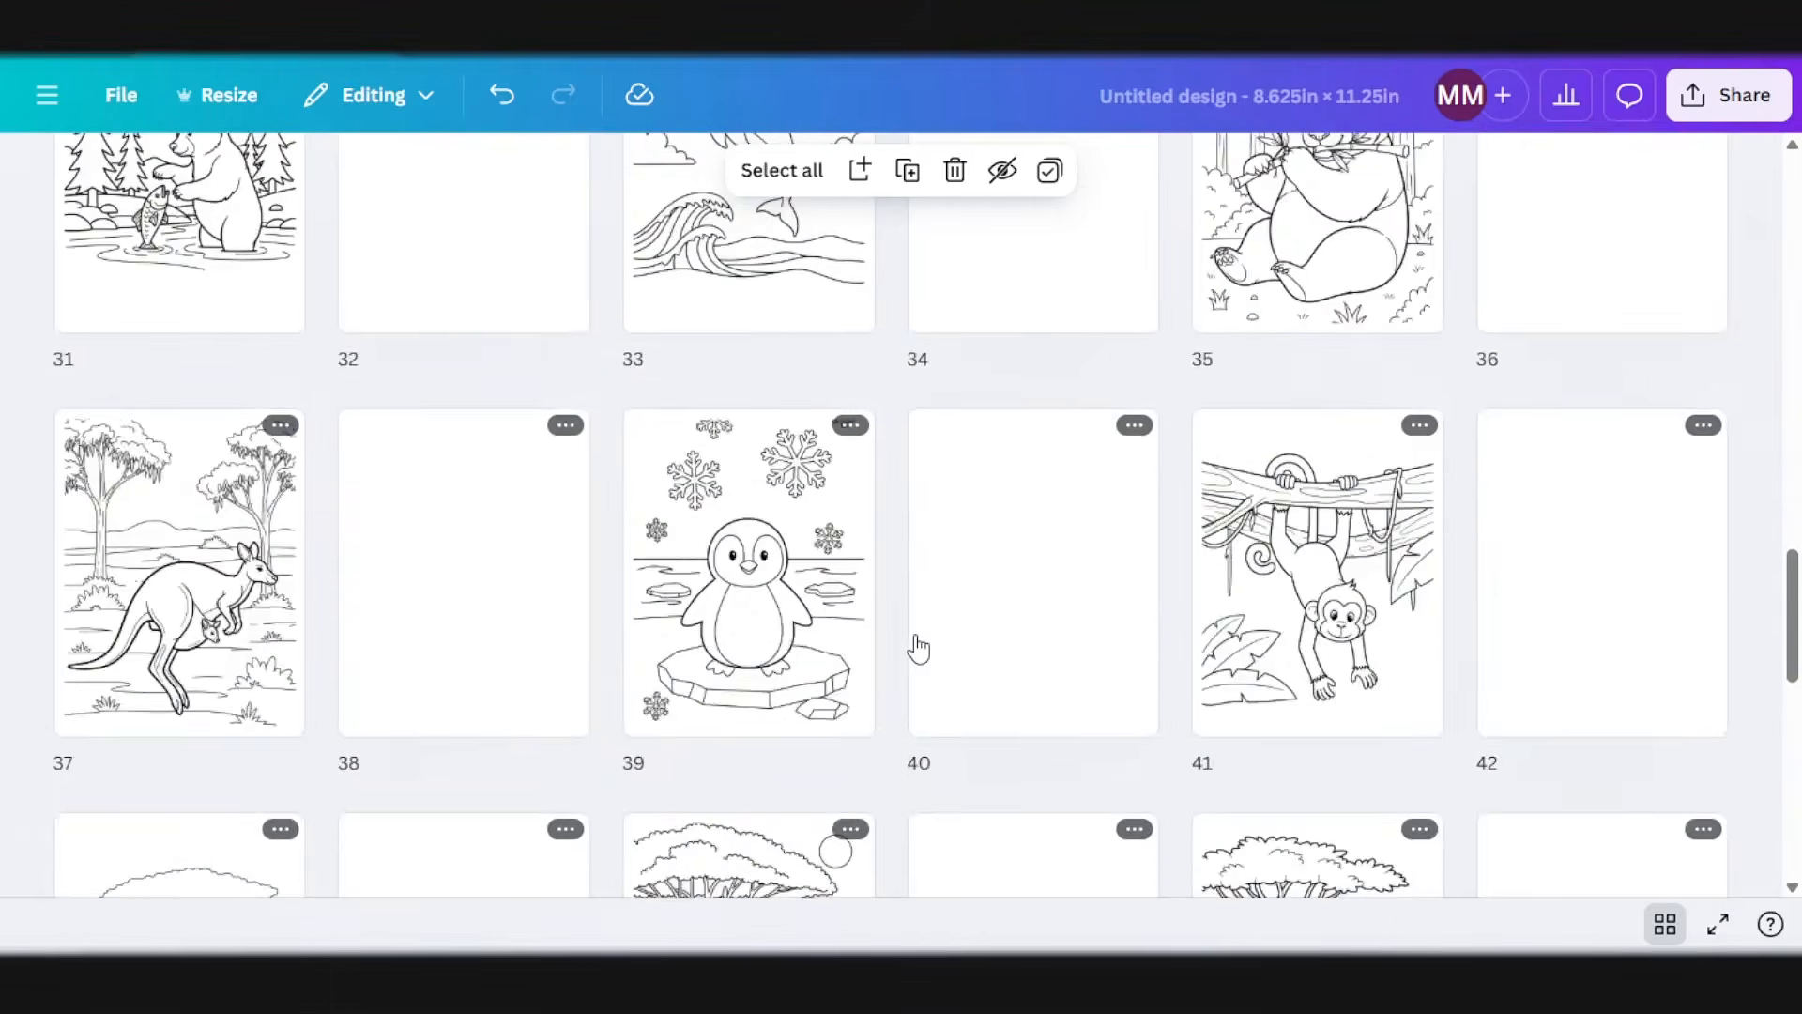
pyautogui.scroll(-7, 918, 647)
pyautogui.scroll(4, 604, 740)
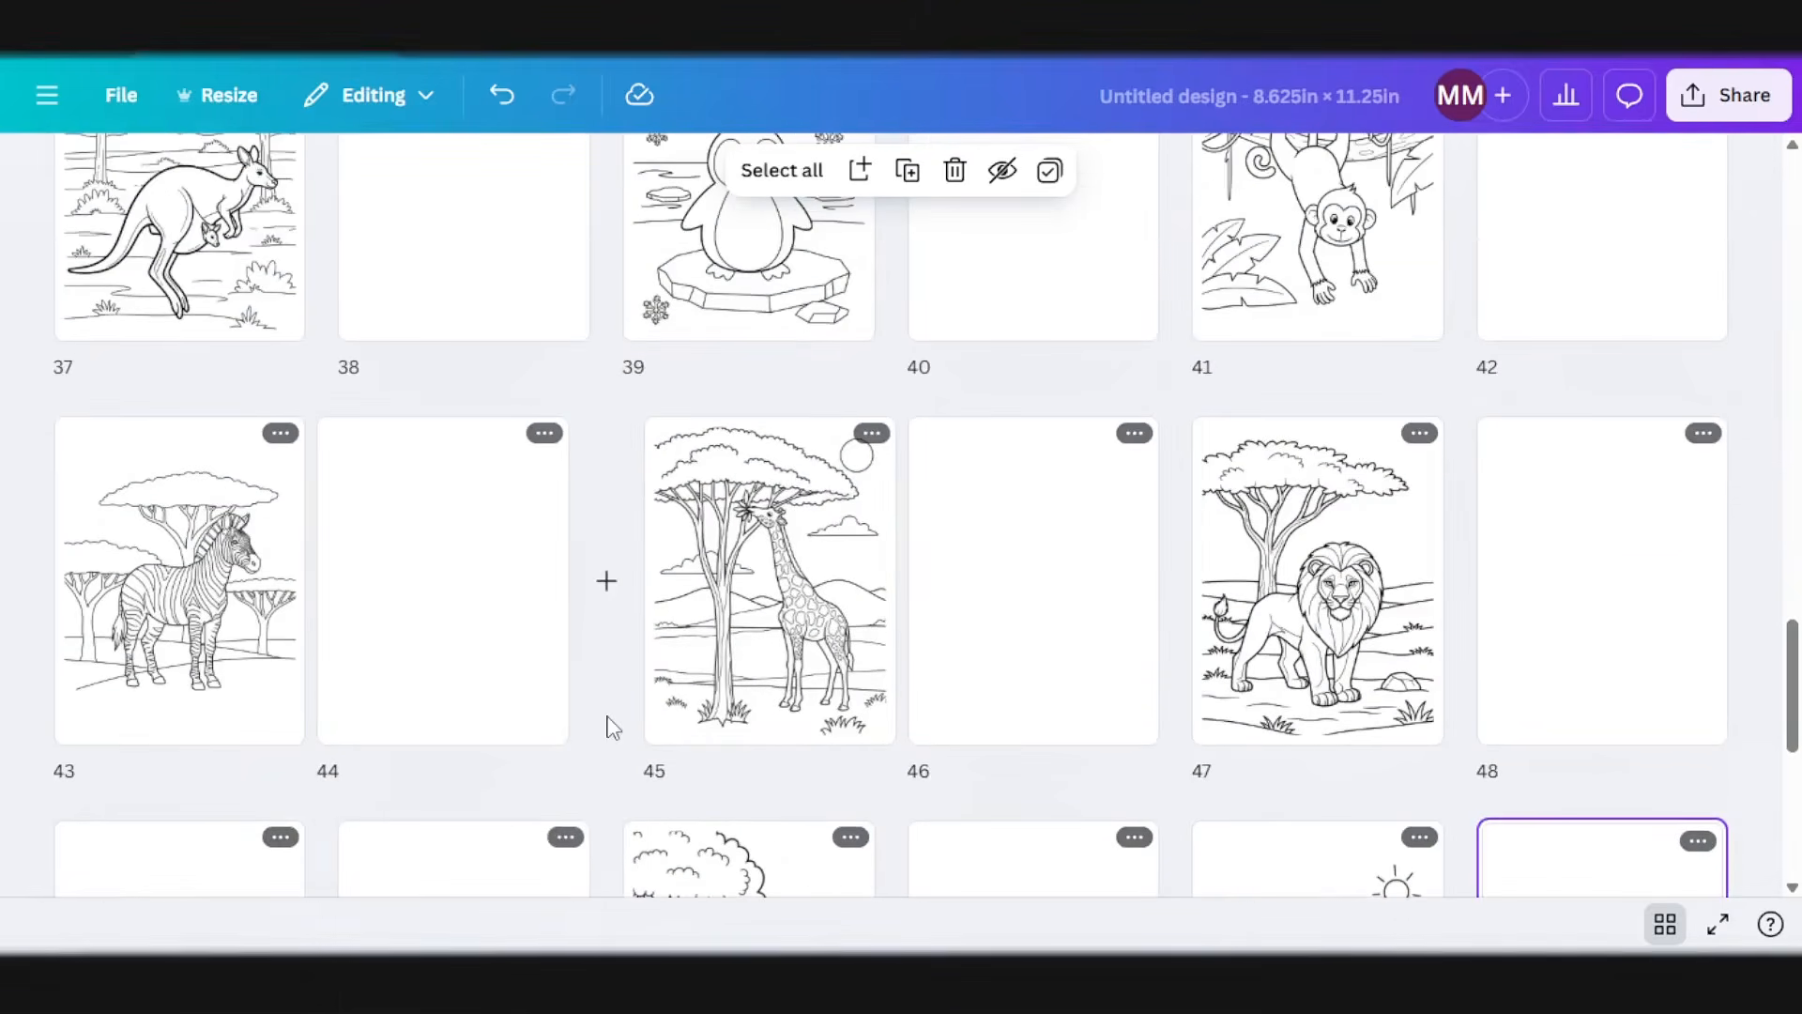
pyautogui.scroll(3, 615, 741)
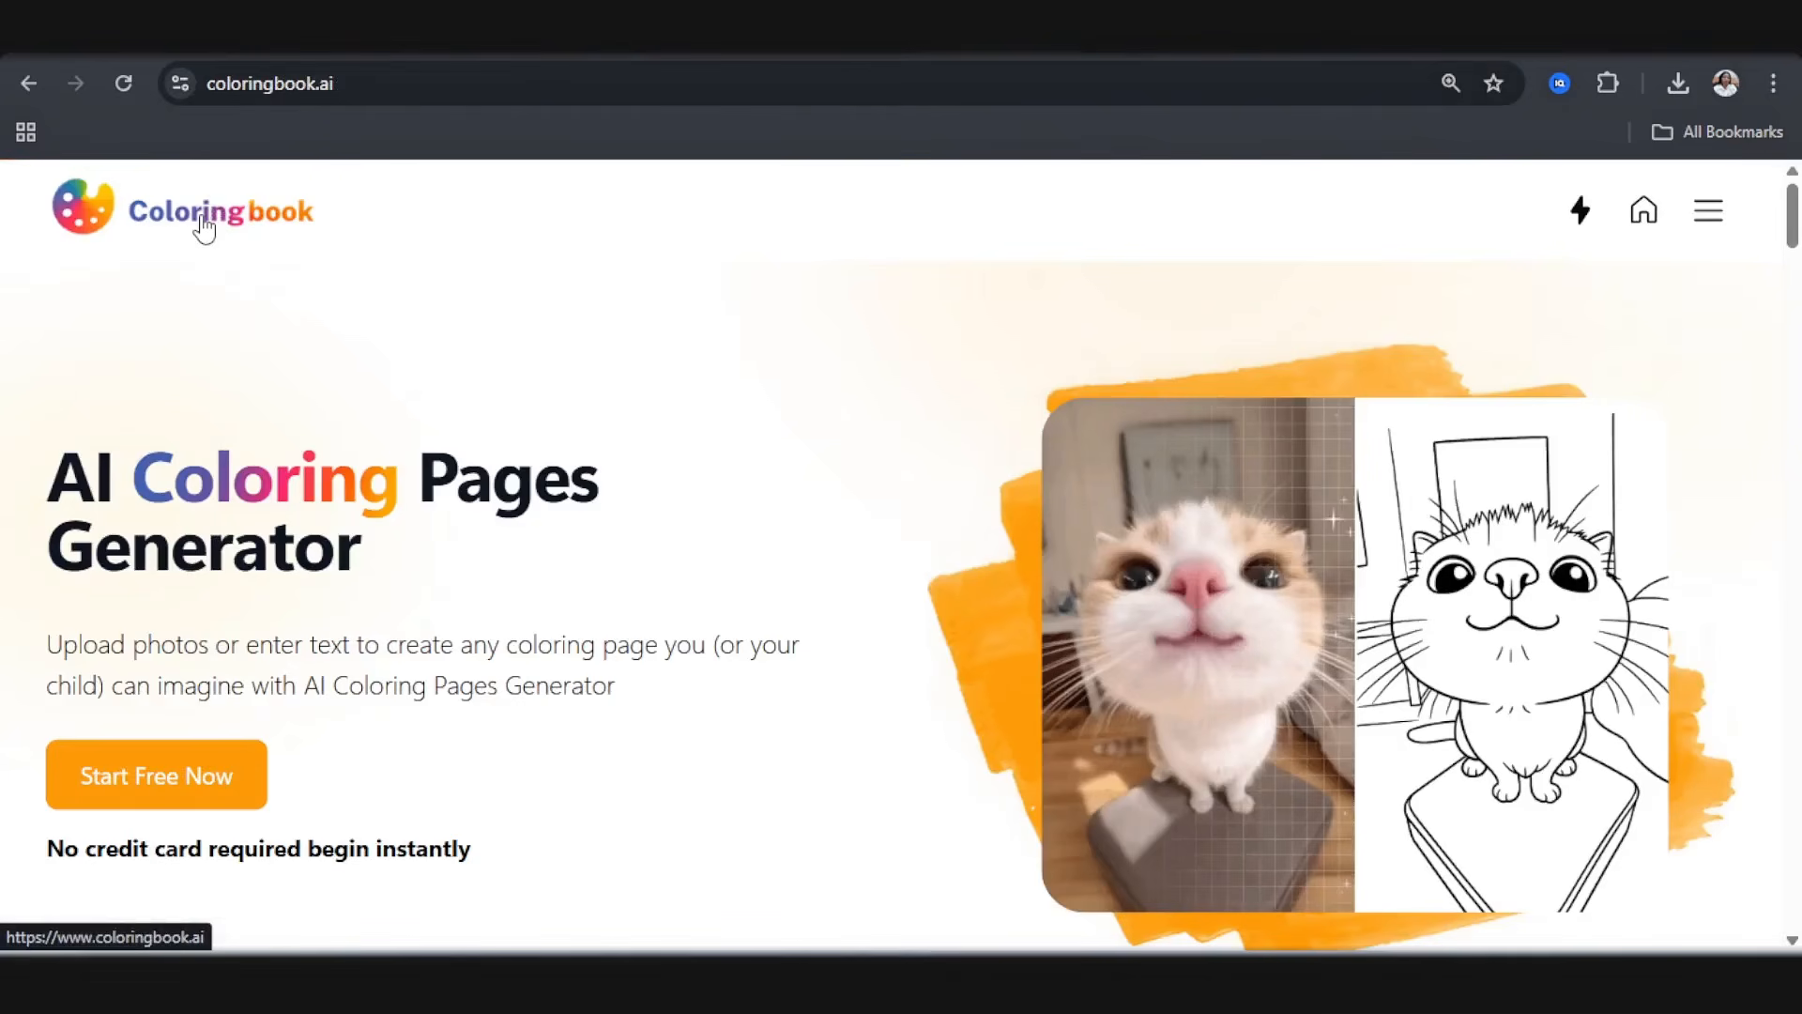
# Step: Switch to coloringbook.ai and examine its list of tools and the yearly subscription plans with their page allowances
pyautogui.click(1700, 225)
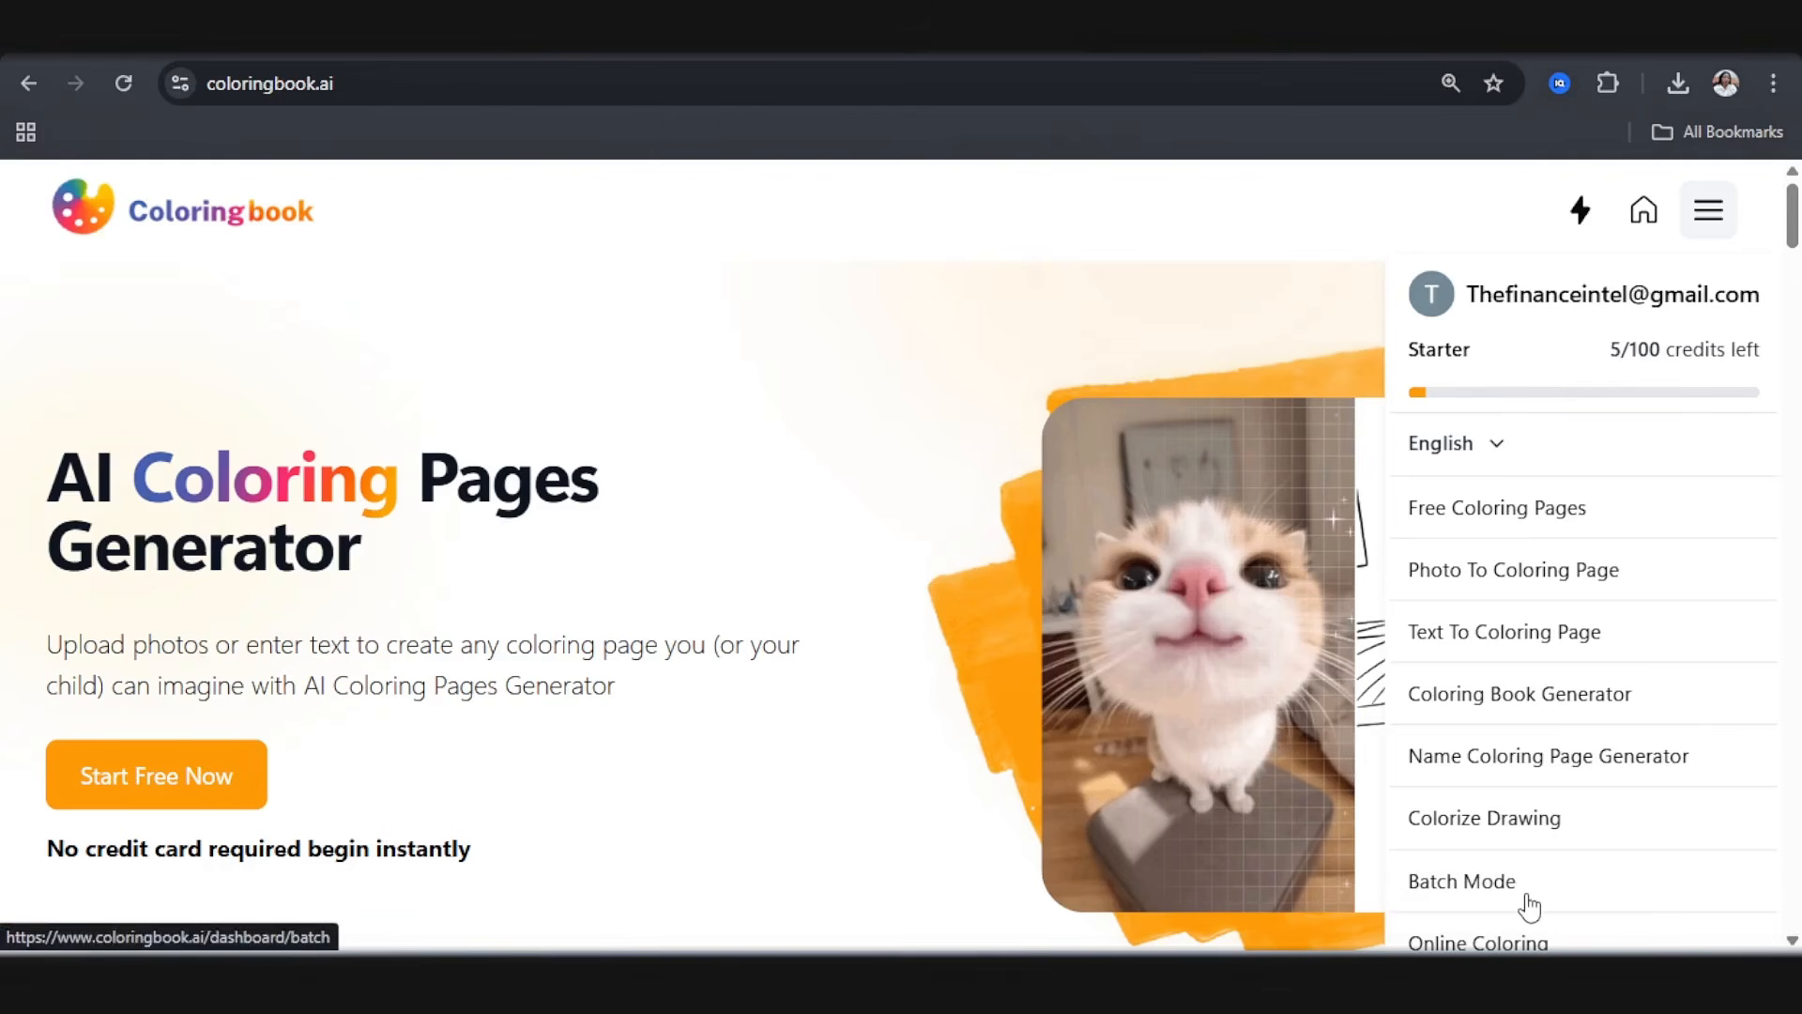
pyautogui.scroll(-4, 1530, 906)
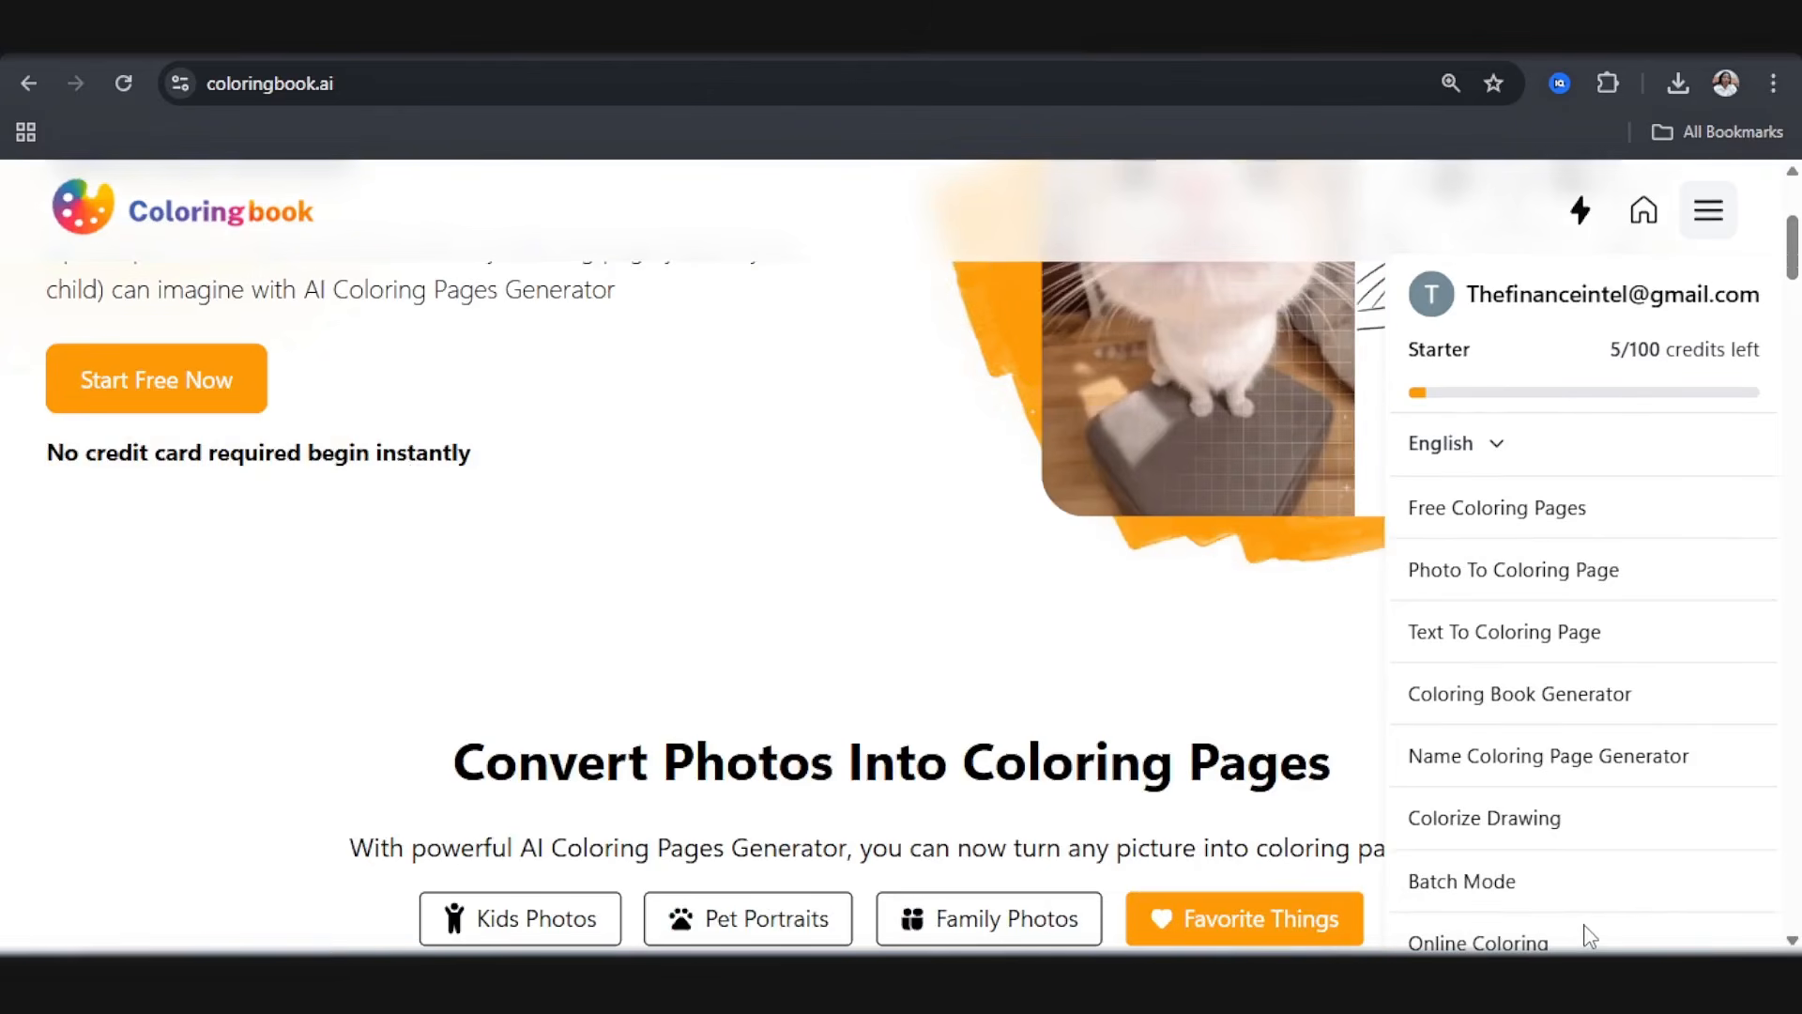
pyautogui.scroll(3, 1577, 845)
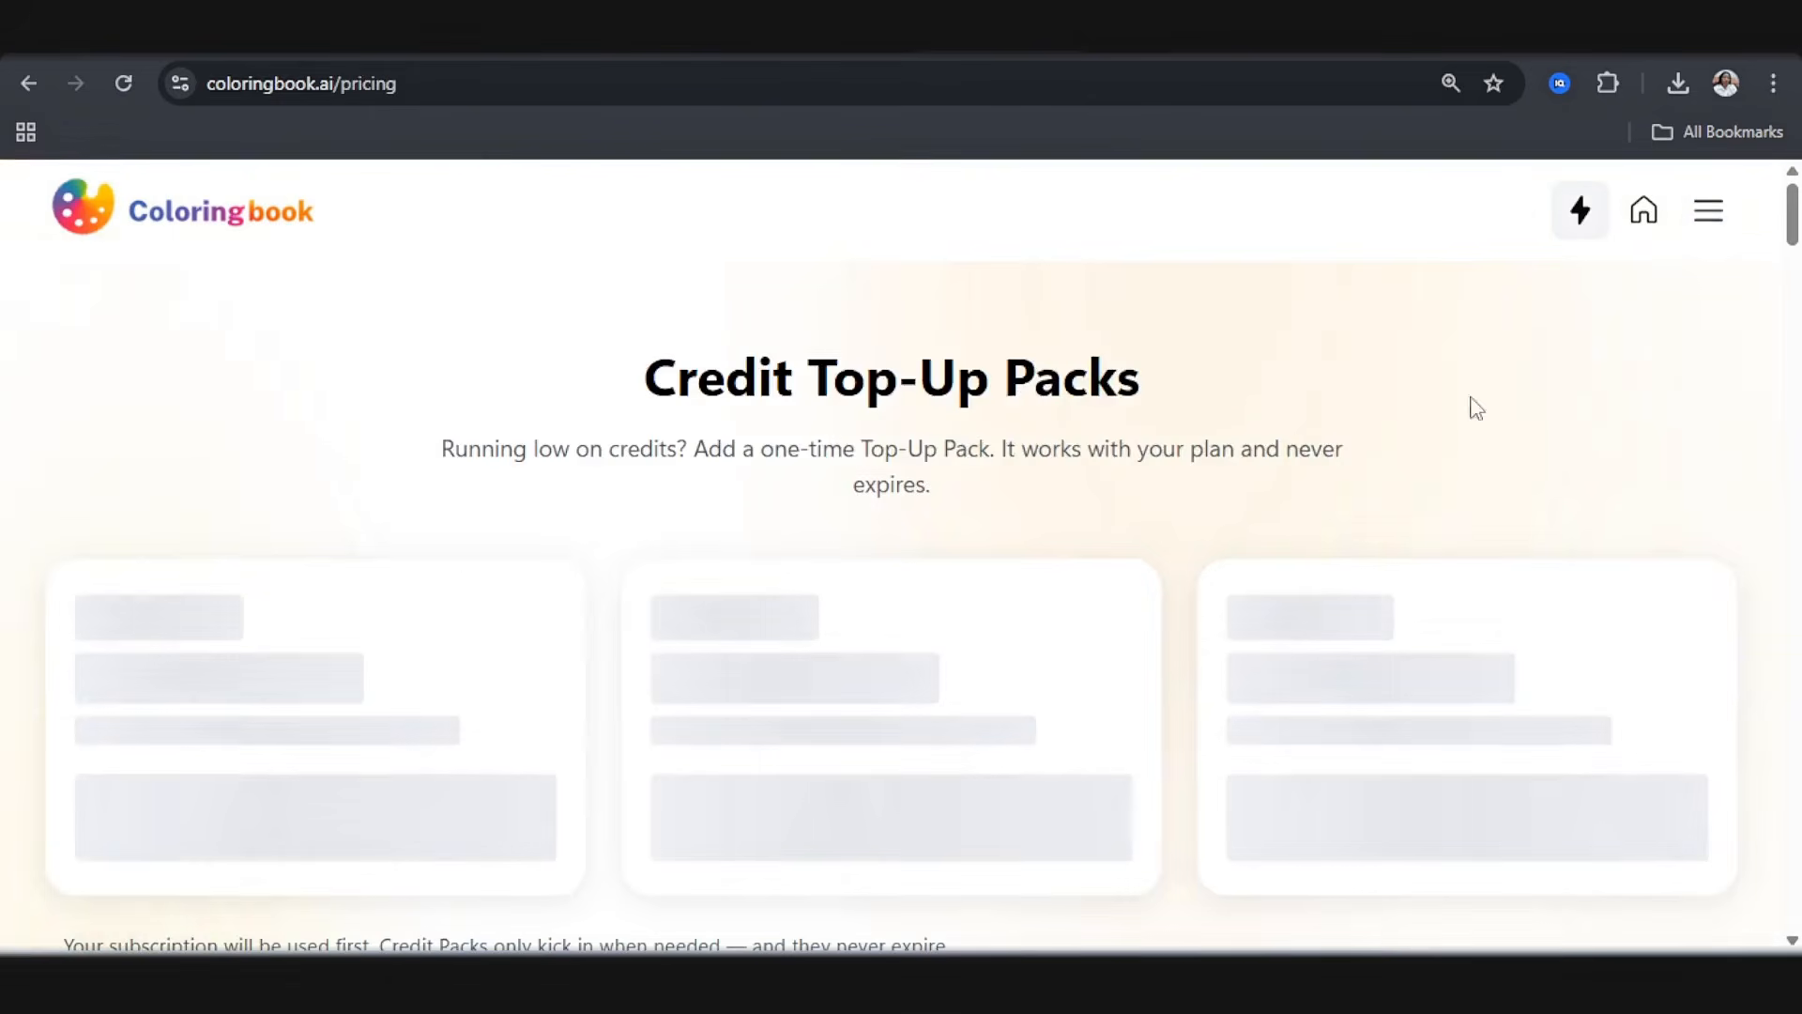
pyautogui.scroll(-5, 970, 458)
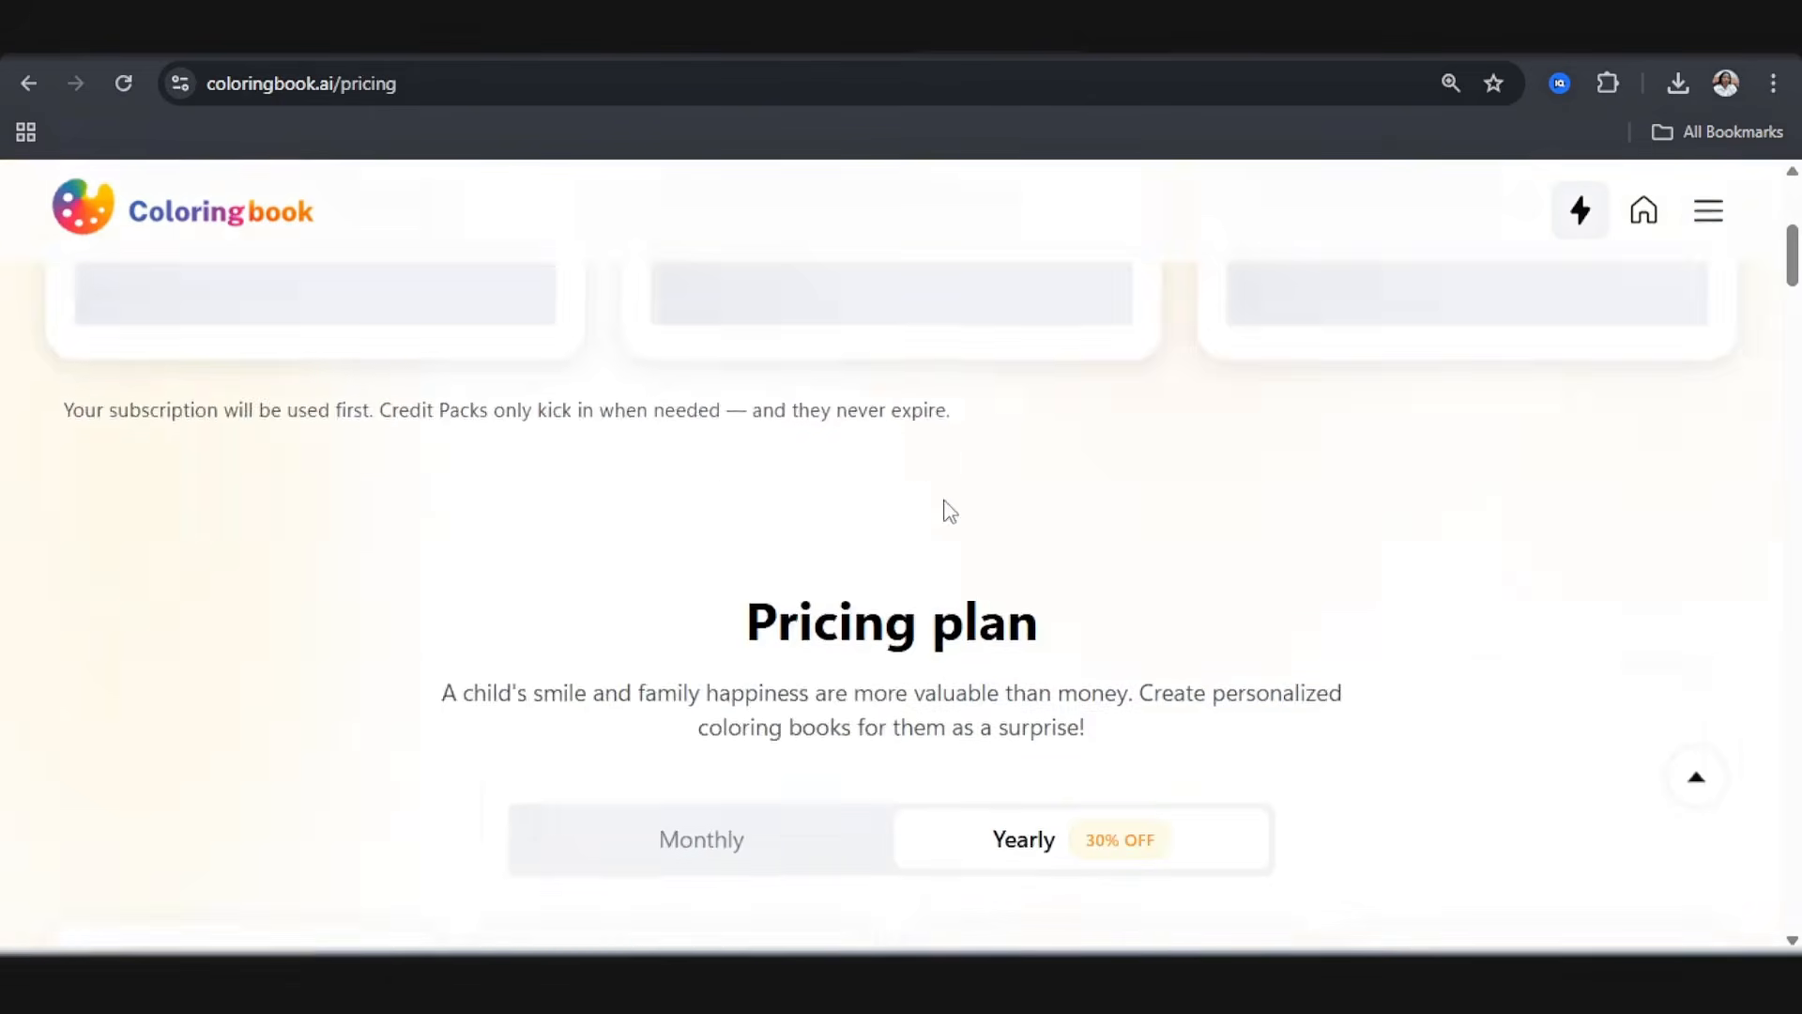
pyautogui.scroll(-5, 938, 526)
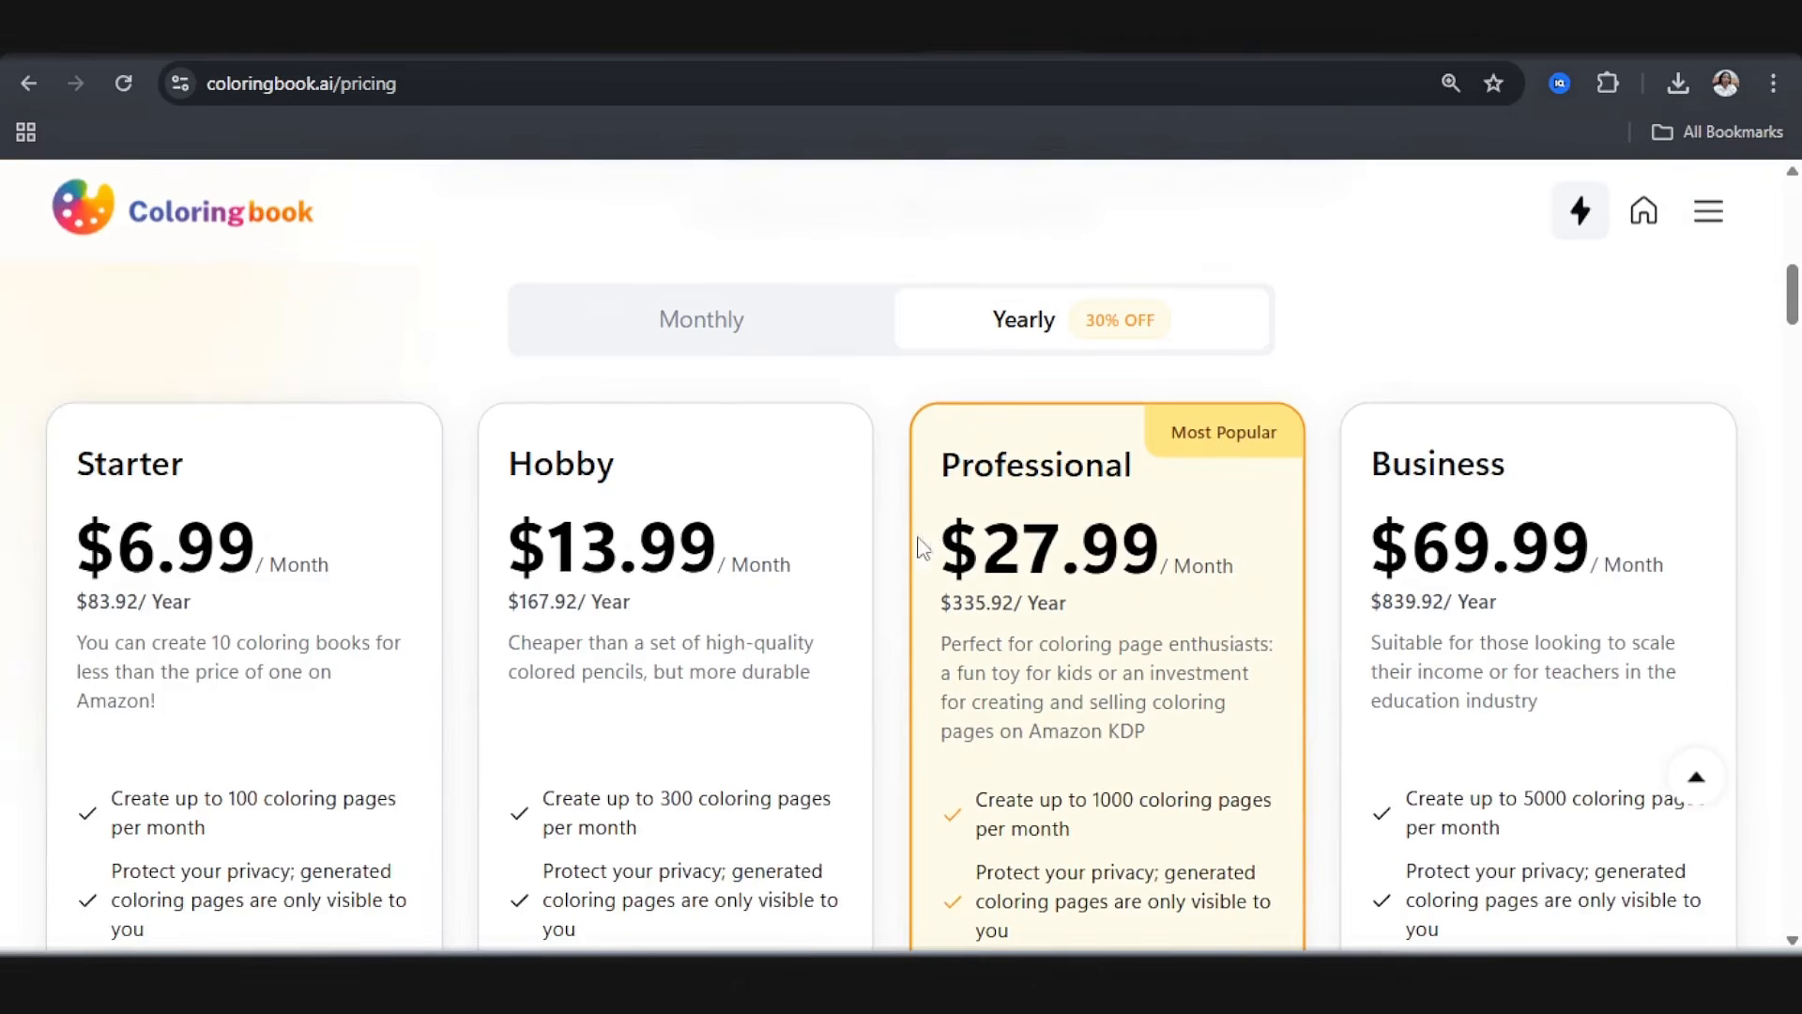
pyautogui.scroll(-3, 1445, 456)
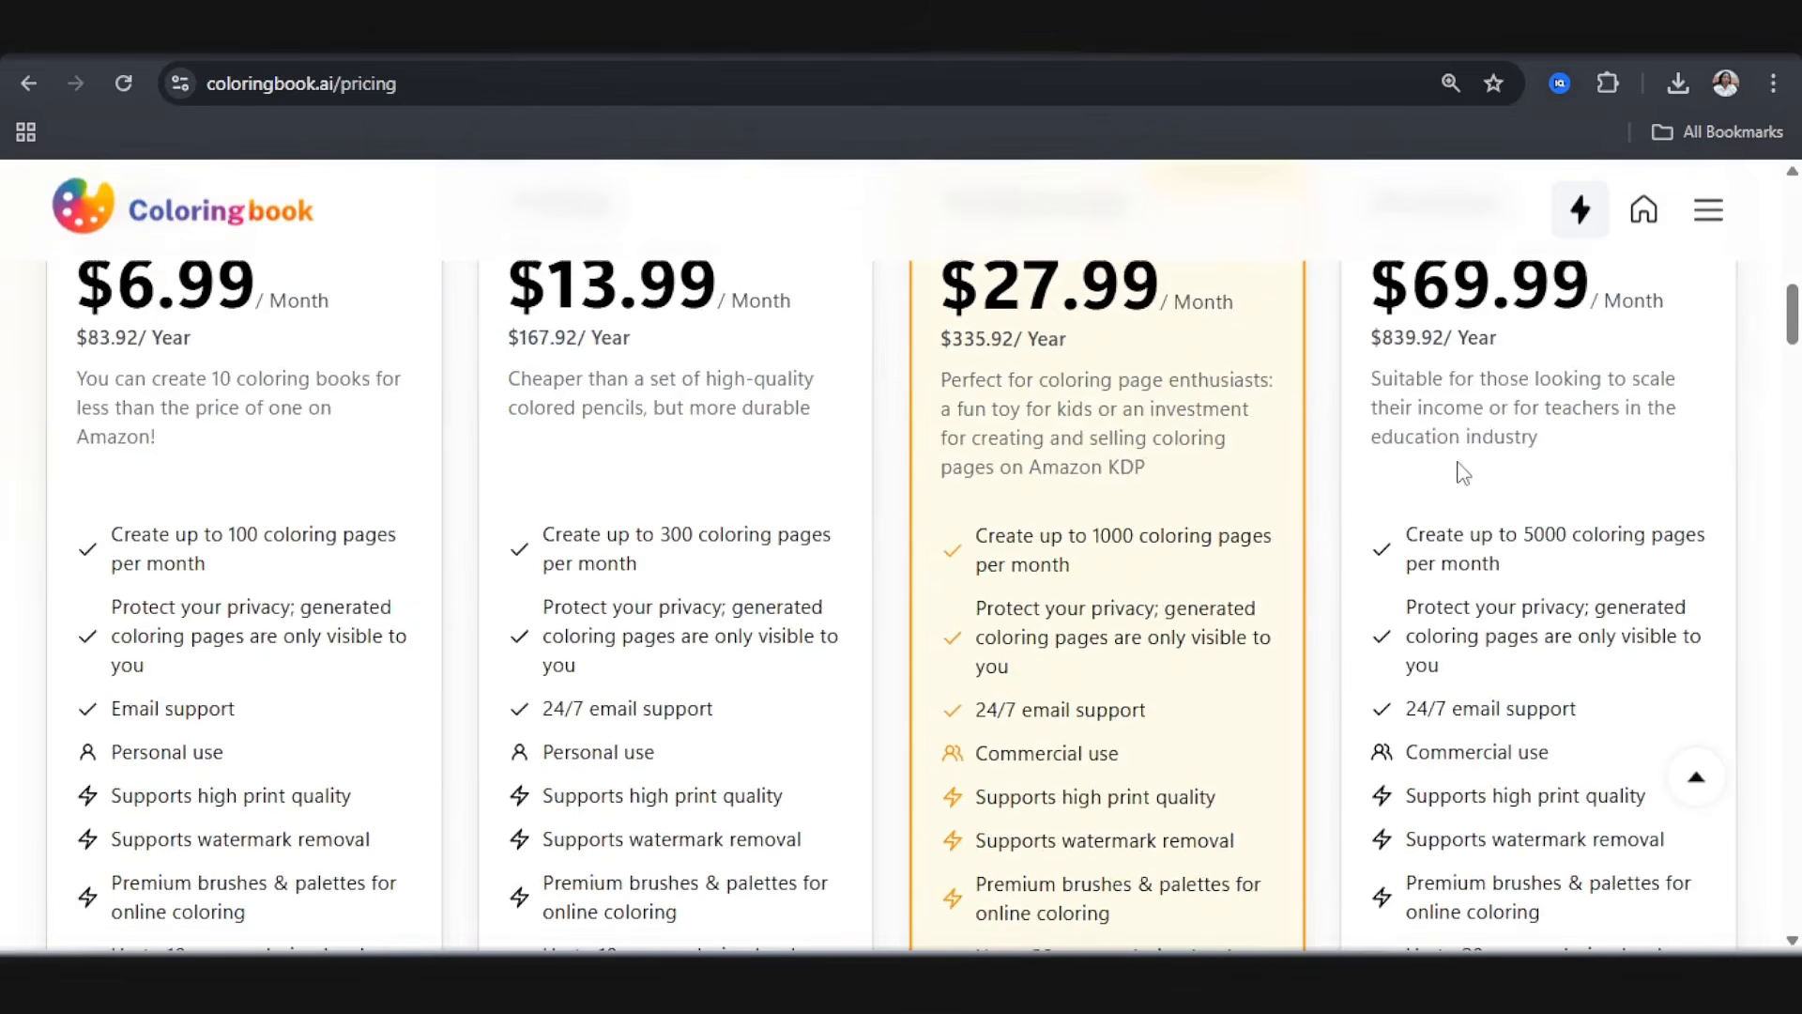
pyautogui.moveTo(1407, 528); pyautogui.dragTo(1538, 579)
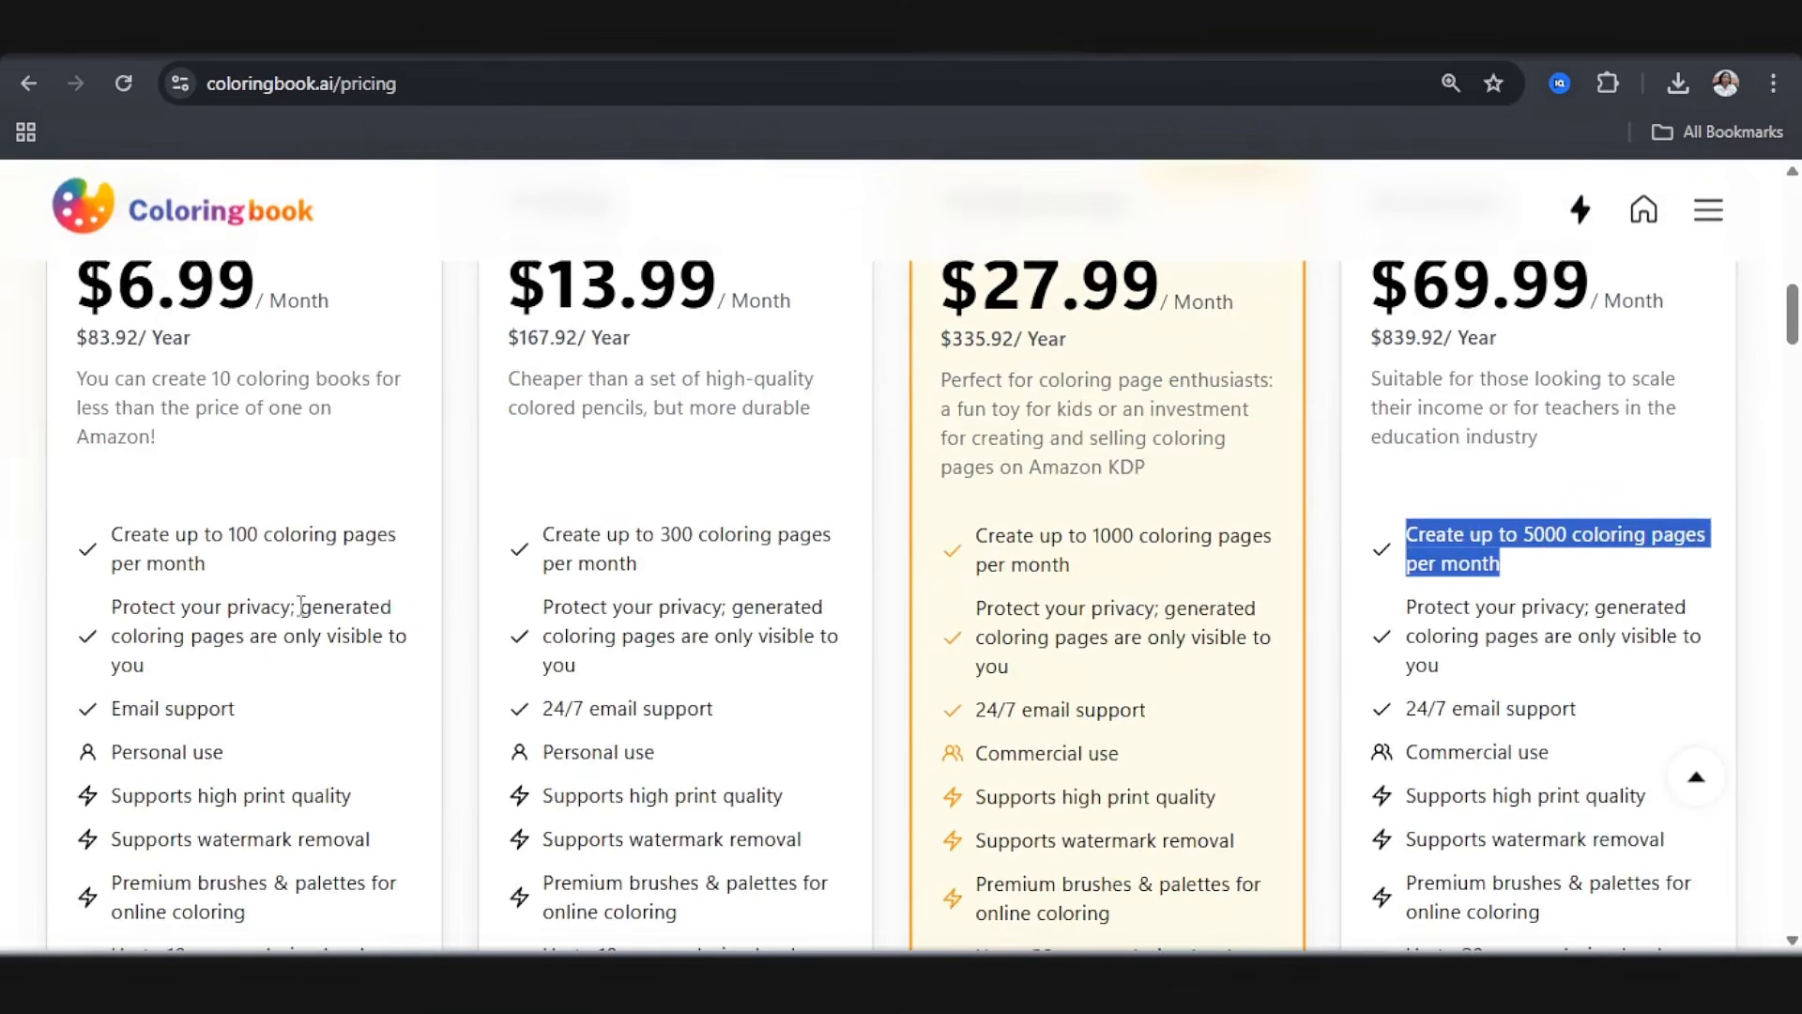
pyautogui.scroll(3, 299, 607)
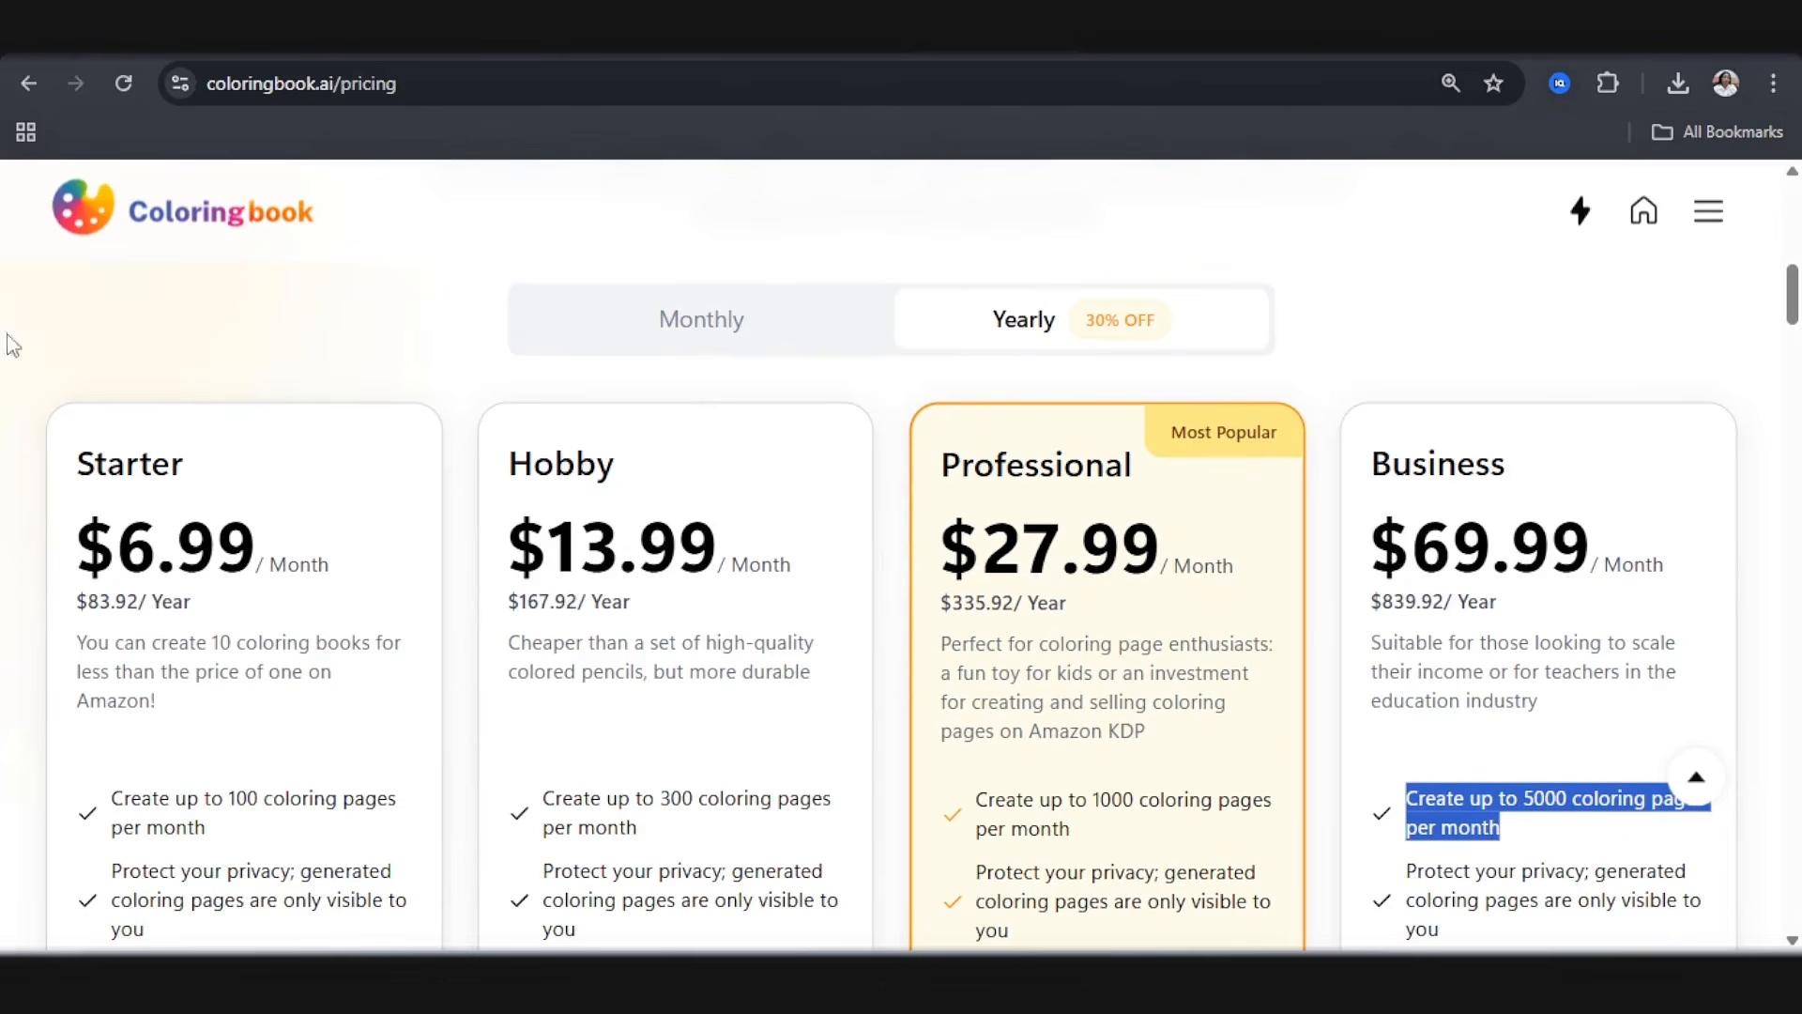
# Step: Show the monthly pricing and compare the subscription plans with the one-time credit top-up packs
pyautogui.click(744, 337)
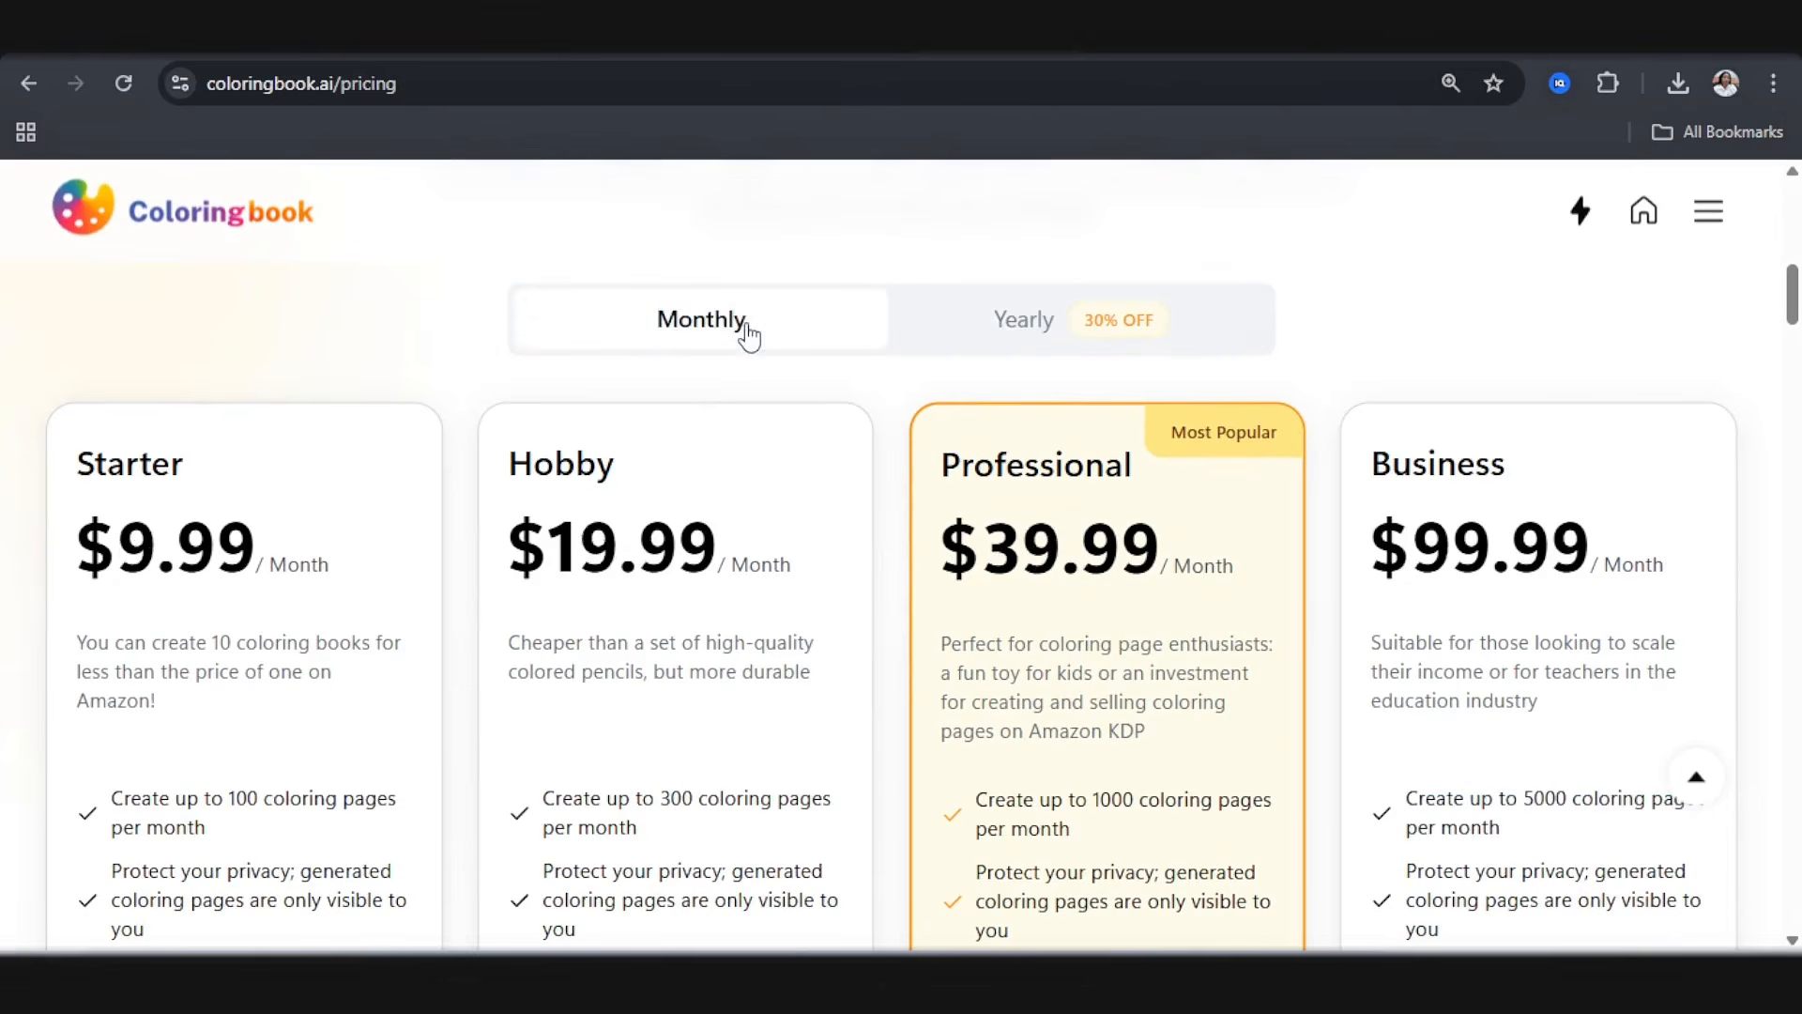
pyautogui.scroll(-1, 233, 713)
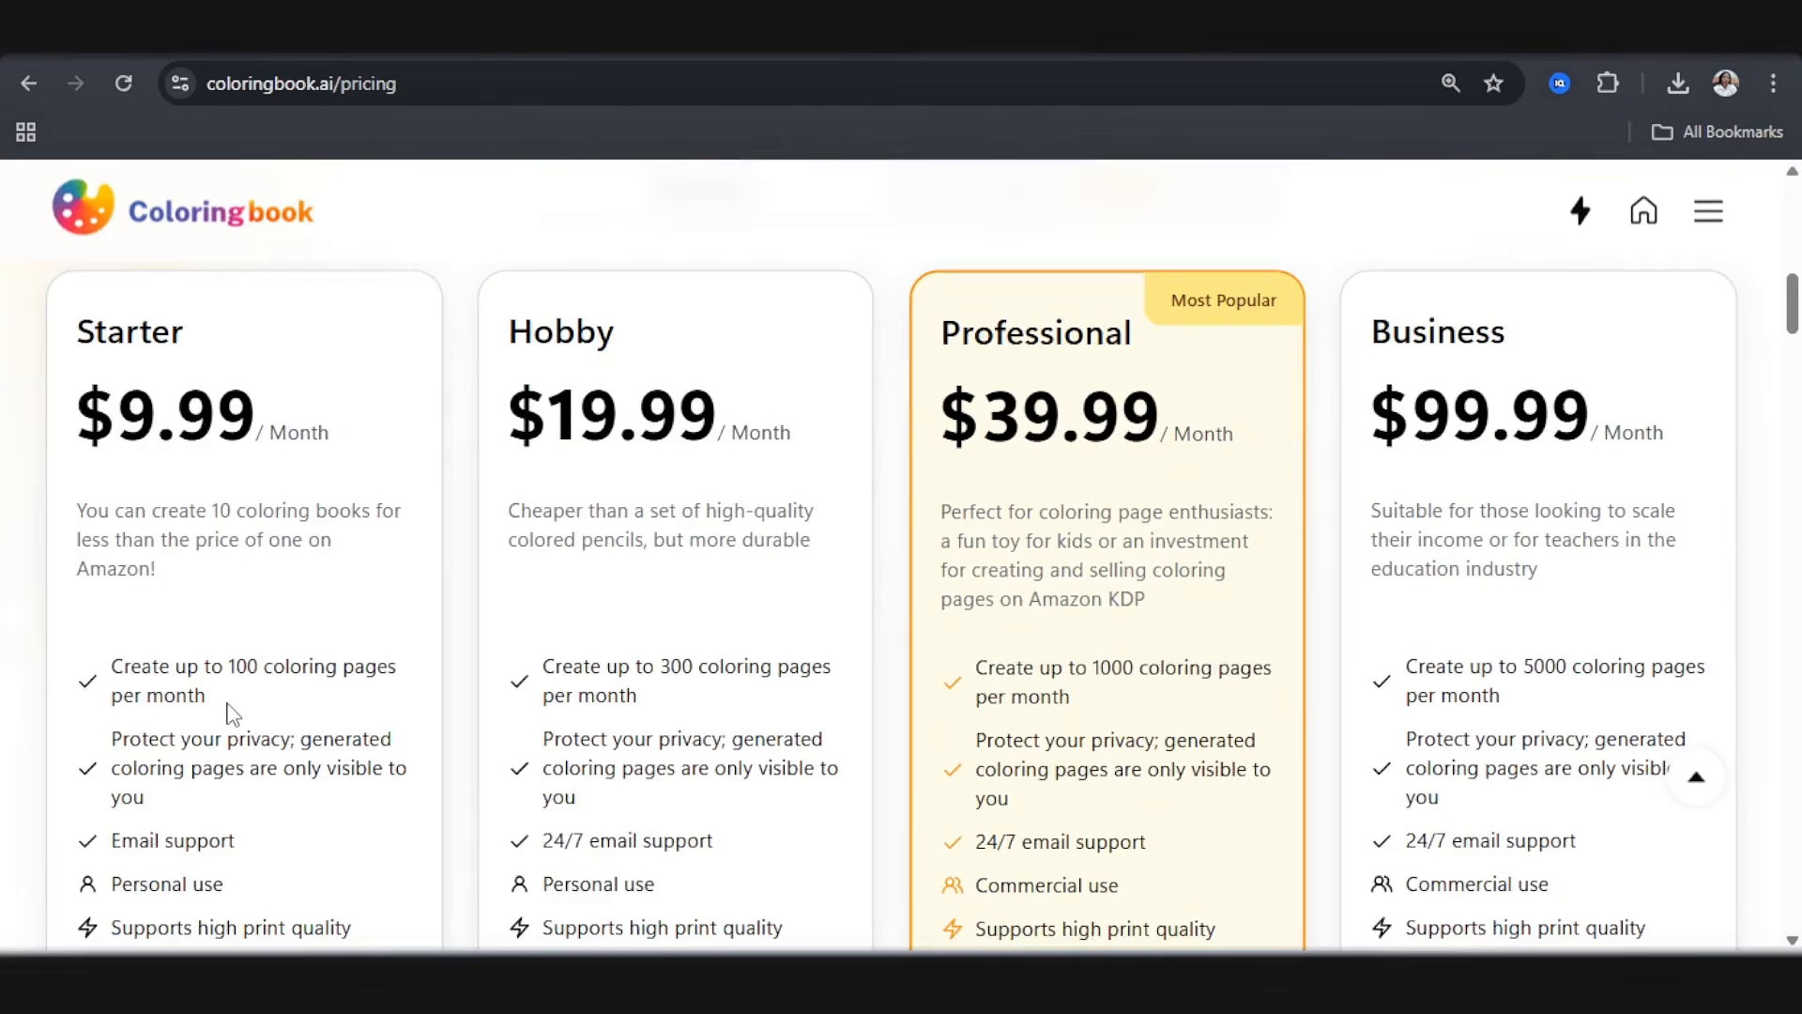
pyautogui.scroll(10, 233, 713)
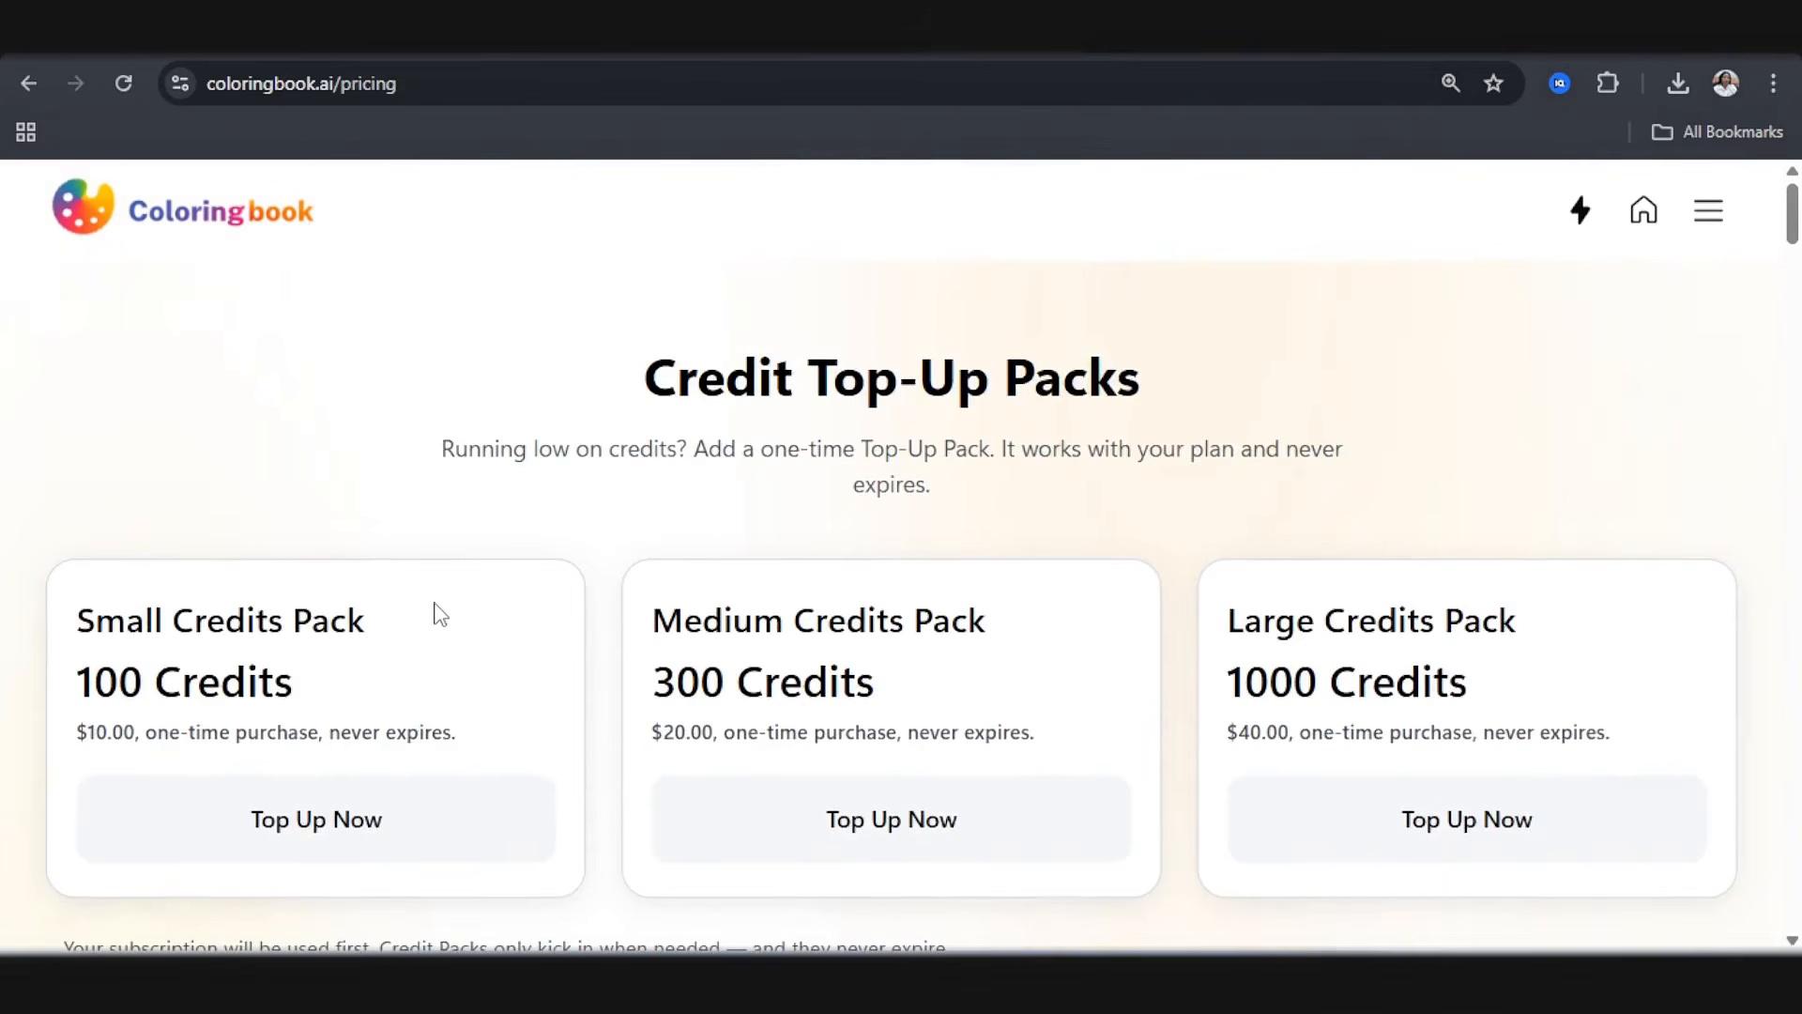
pyautogui.scroll(-2, 458, 663)
pyautogui.scroll(-7, 441, 663)
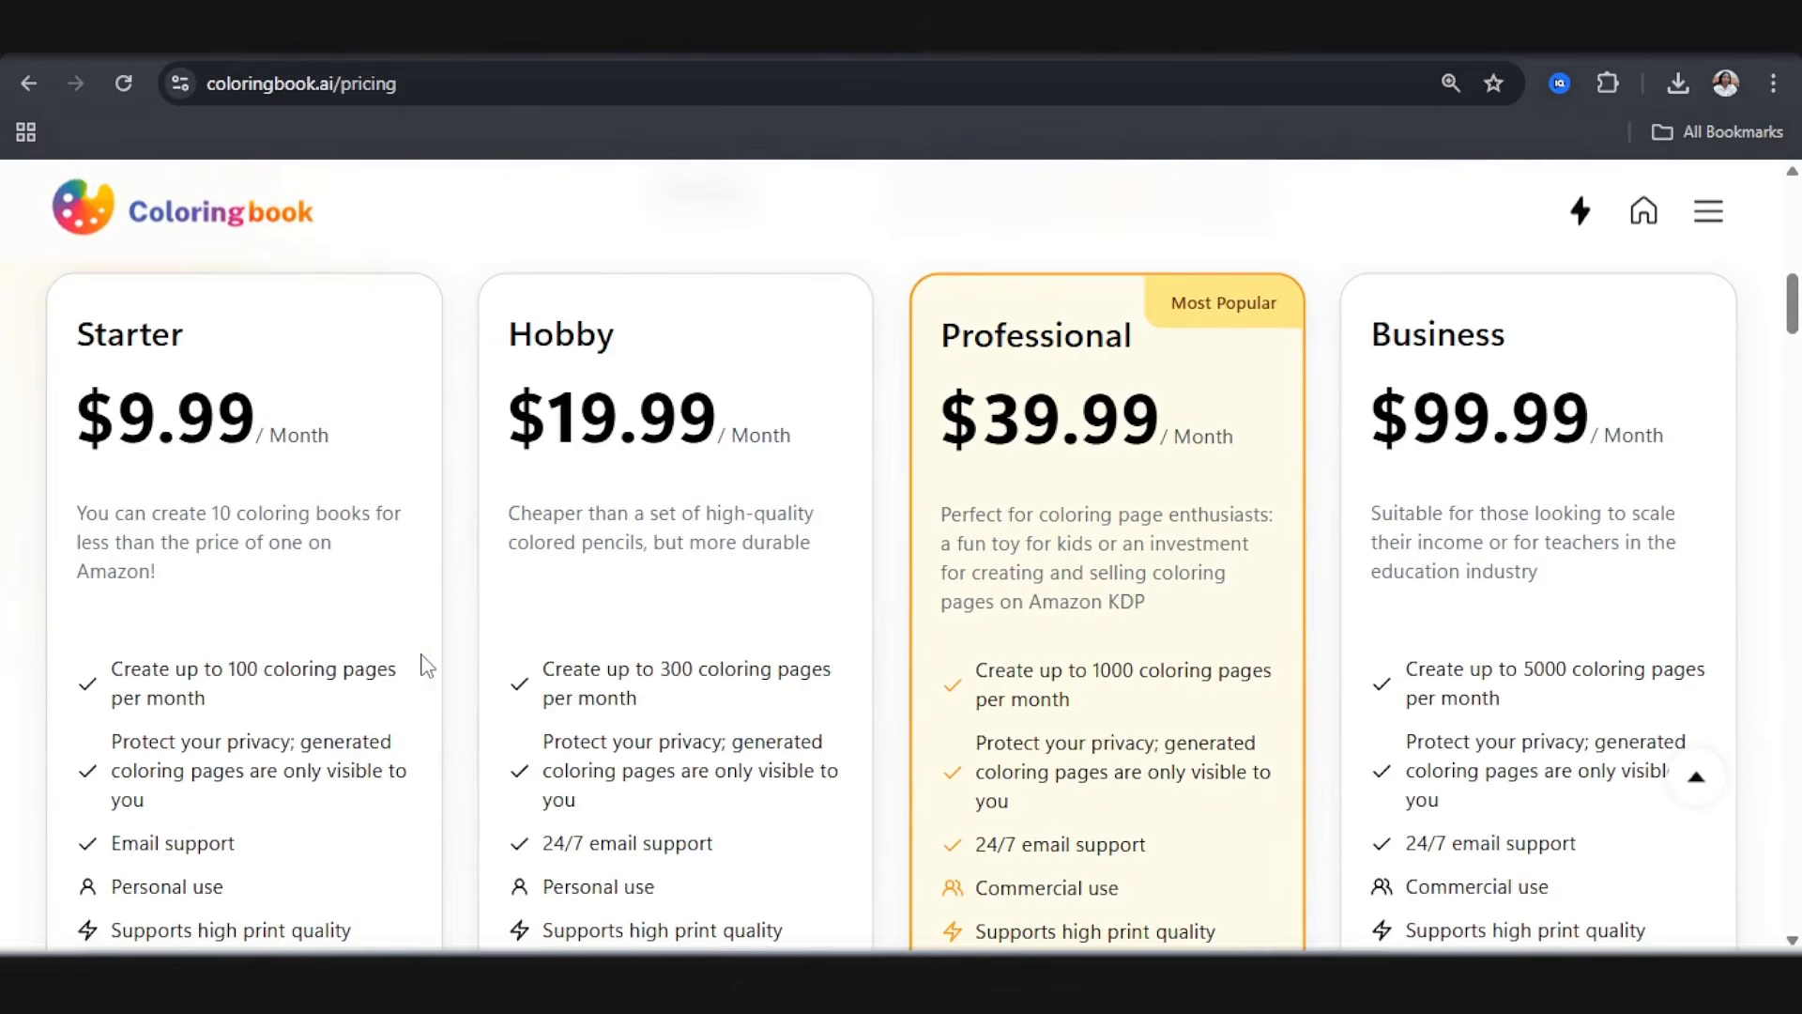
pyautogui.scroll(9, 424, 665)
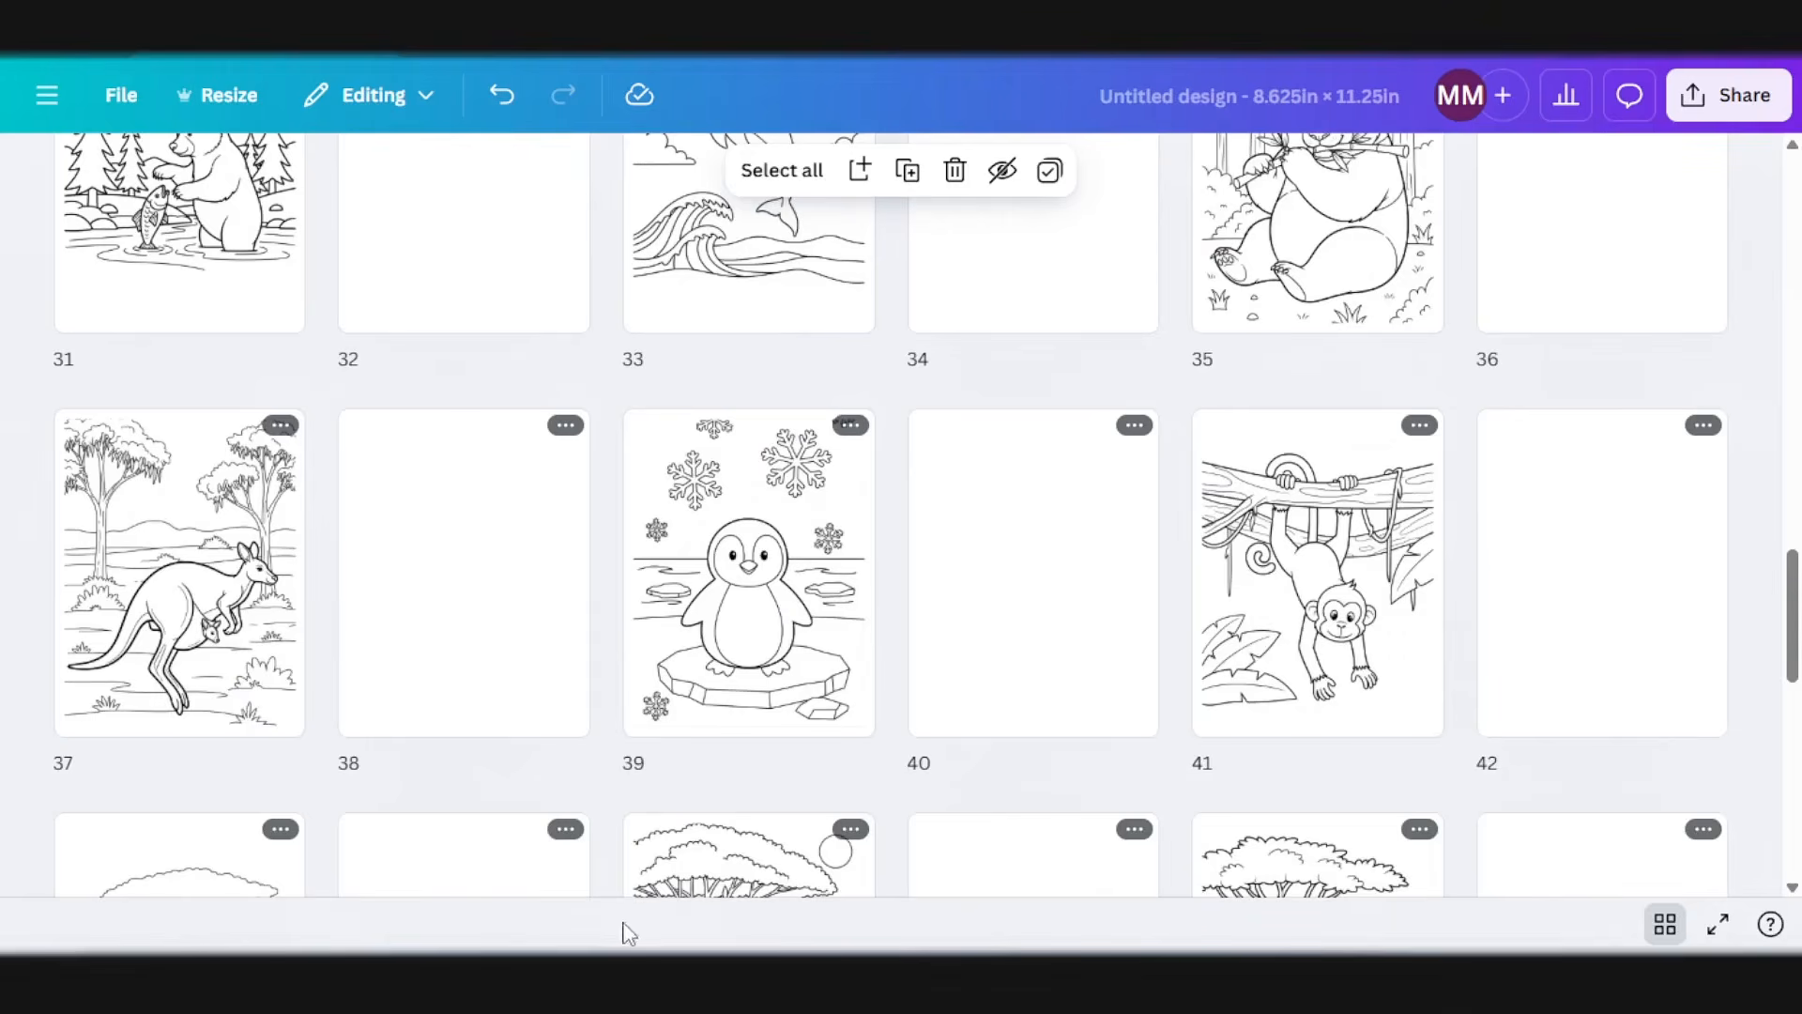
# Step: Switch back to the Canva design's page grid and open blank page 4 in the normal editing view
pyautogui.scroll(10, 805, 510)
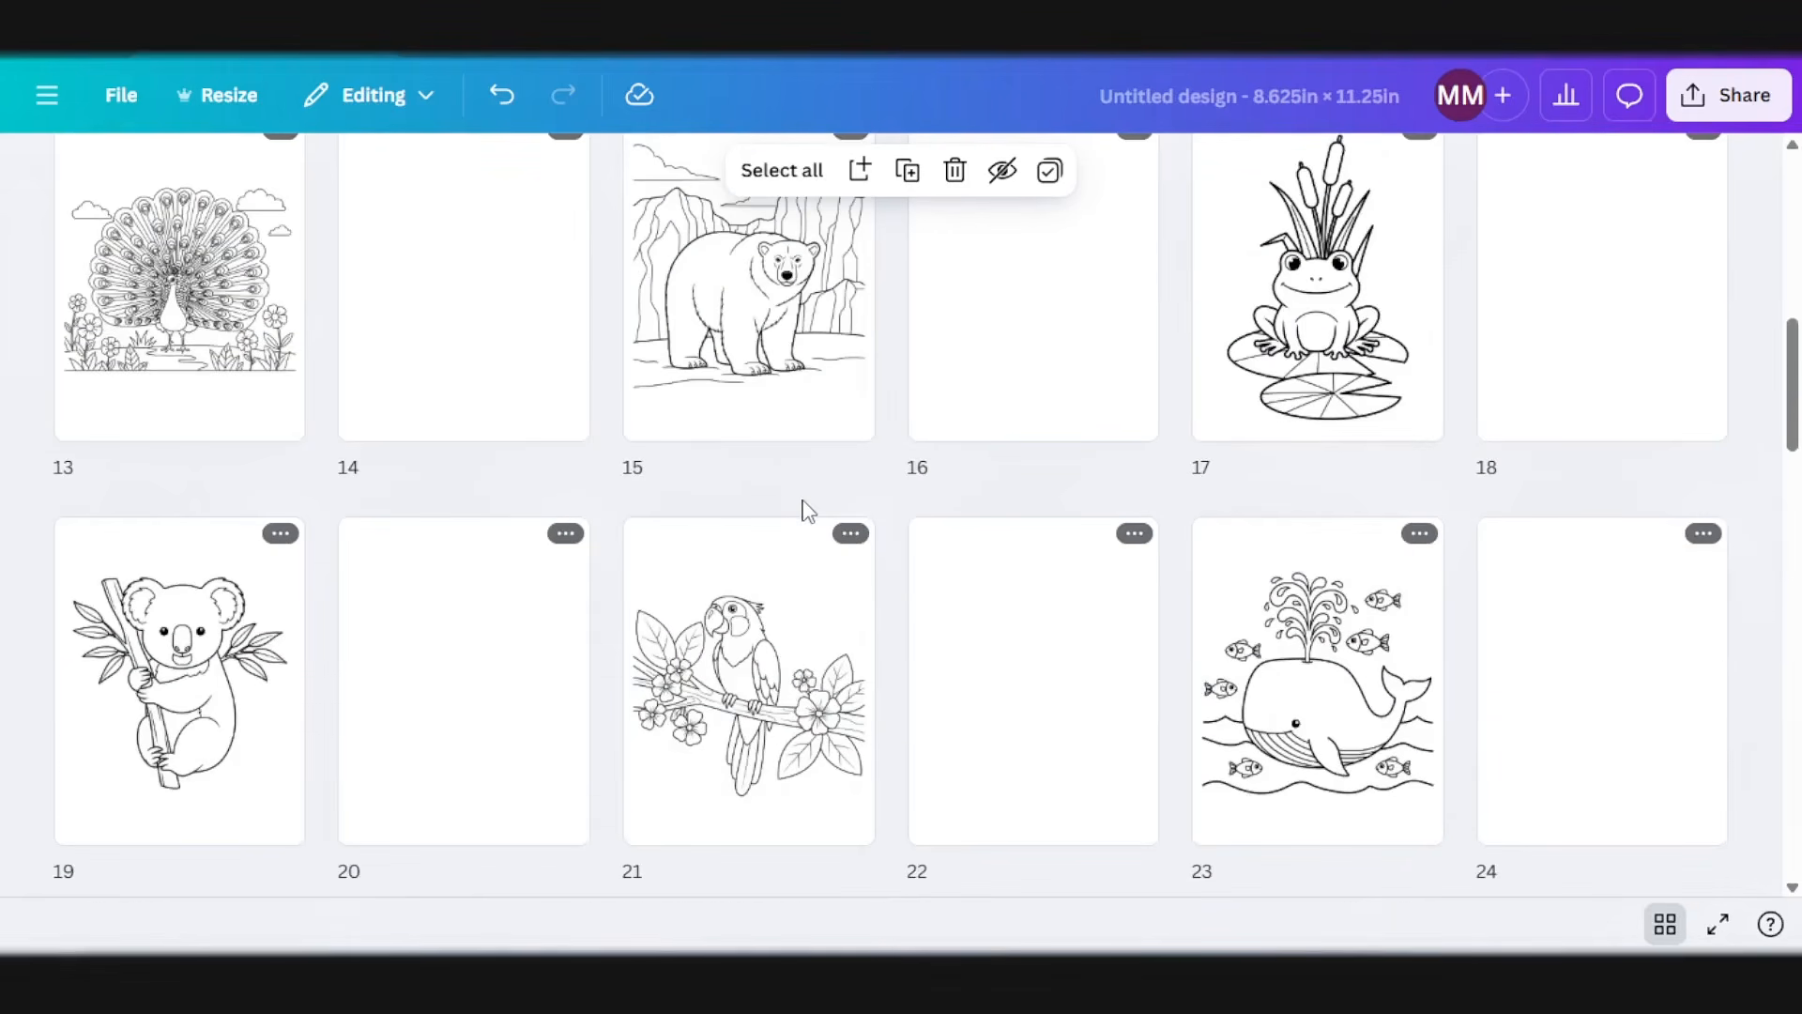
pyautogui.scroll(5, 892, 548)
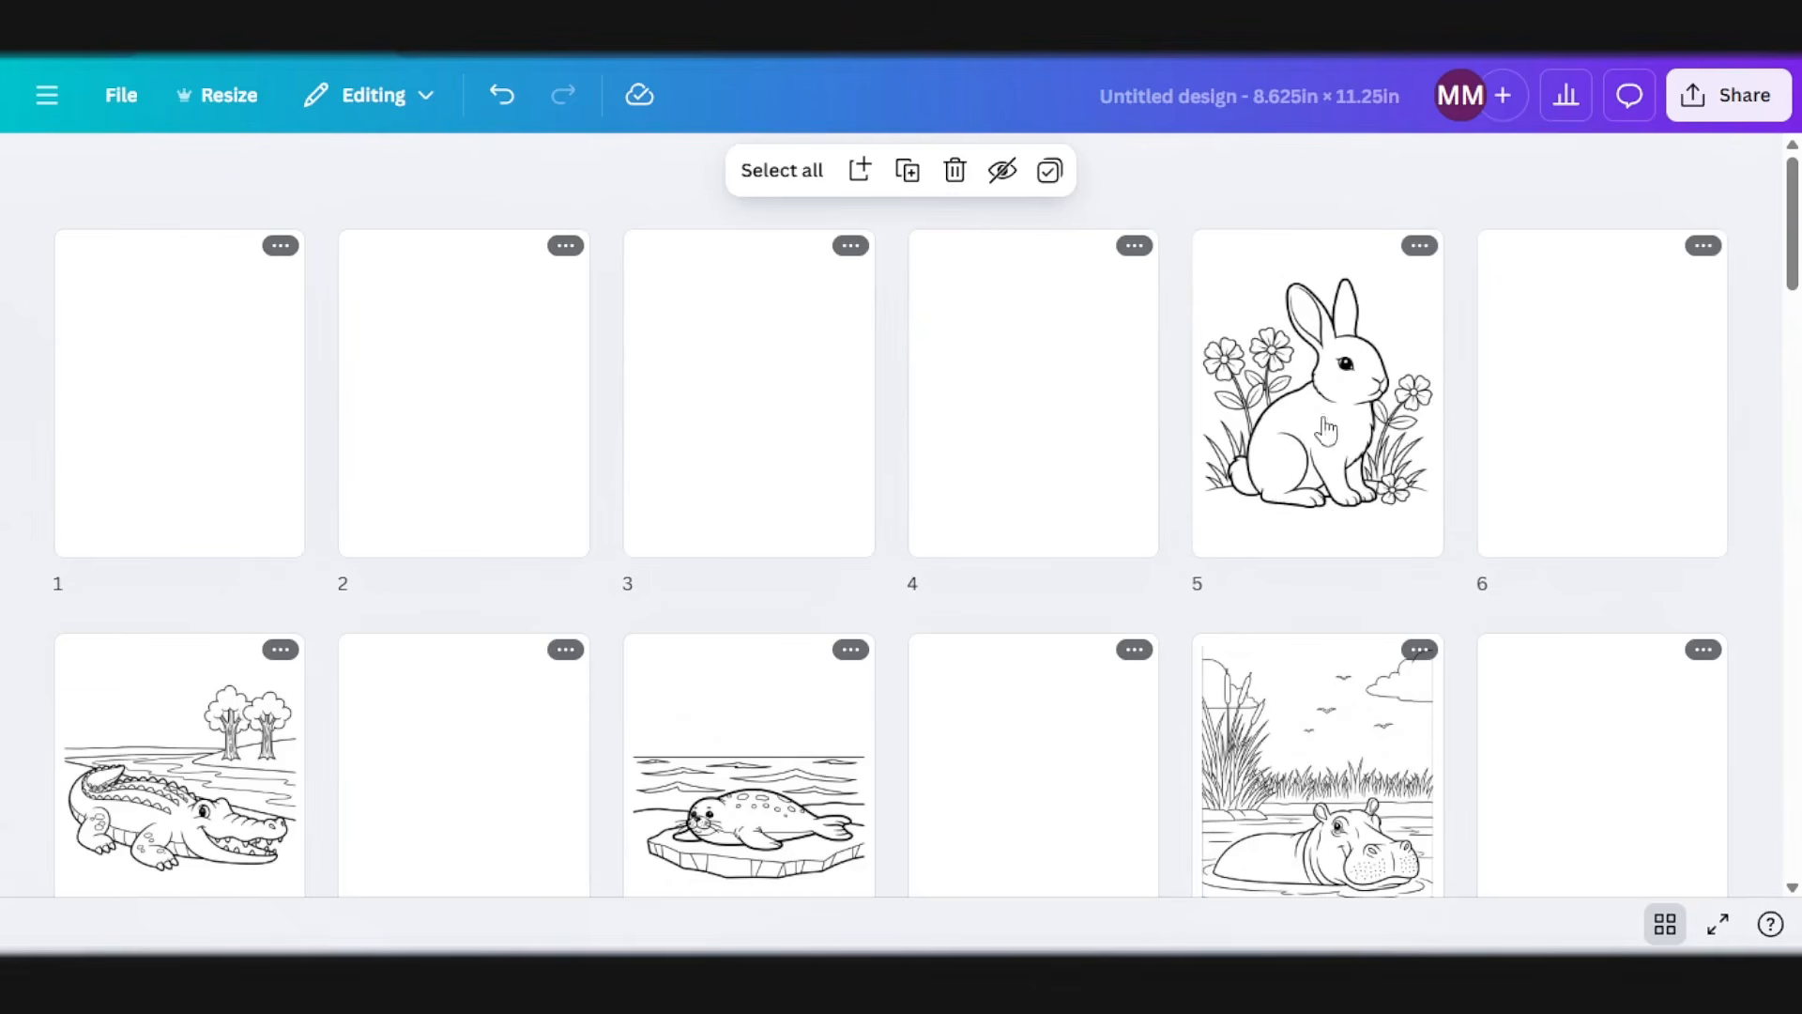
pyautogui.click(1048, 365)
pyautogui.click(1665, 925)
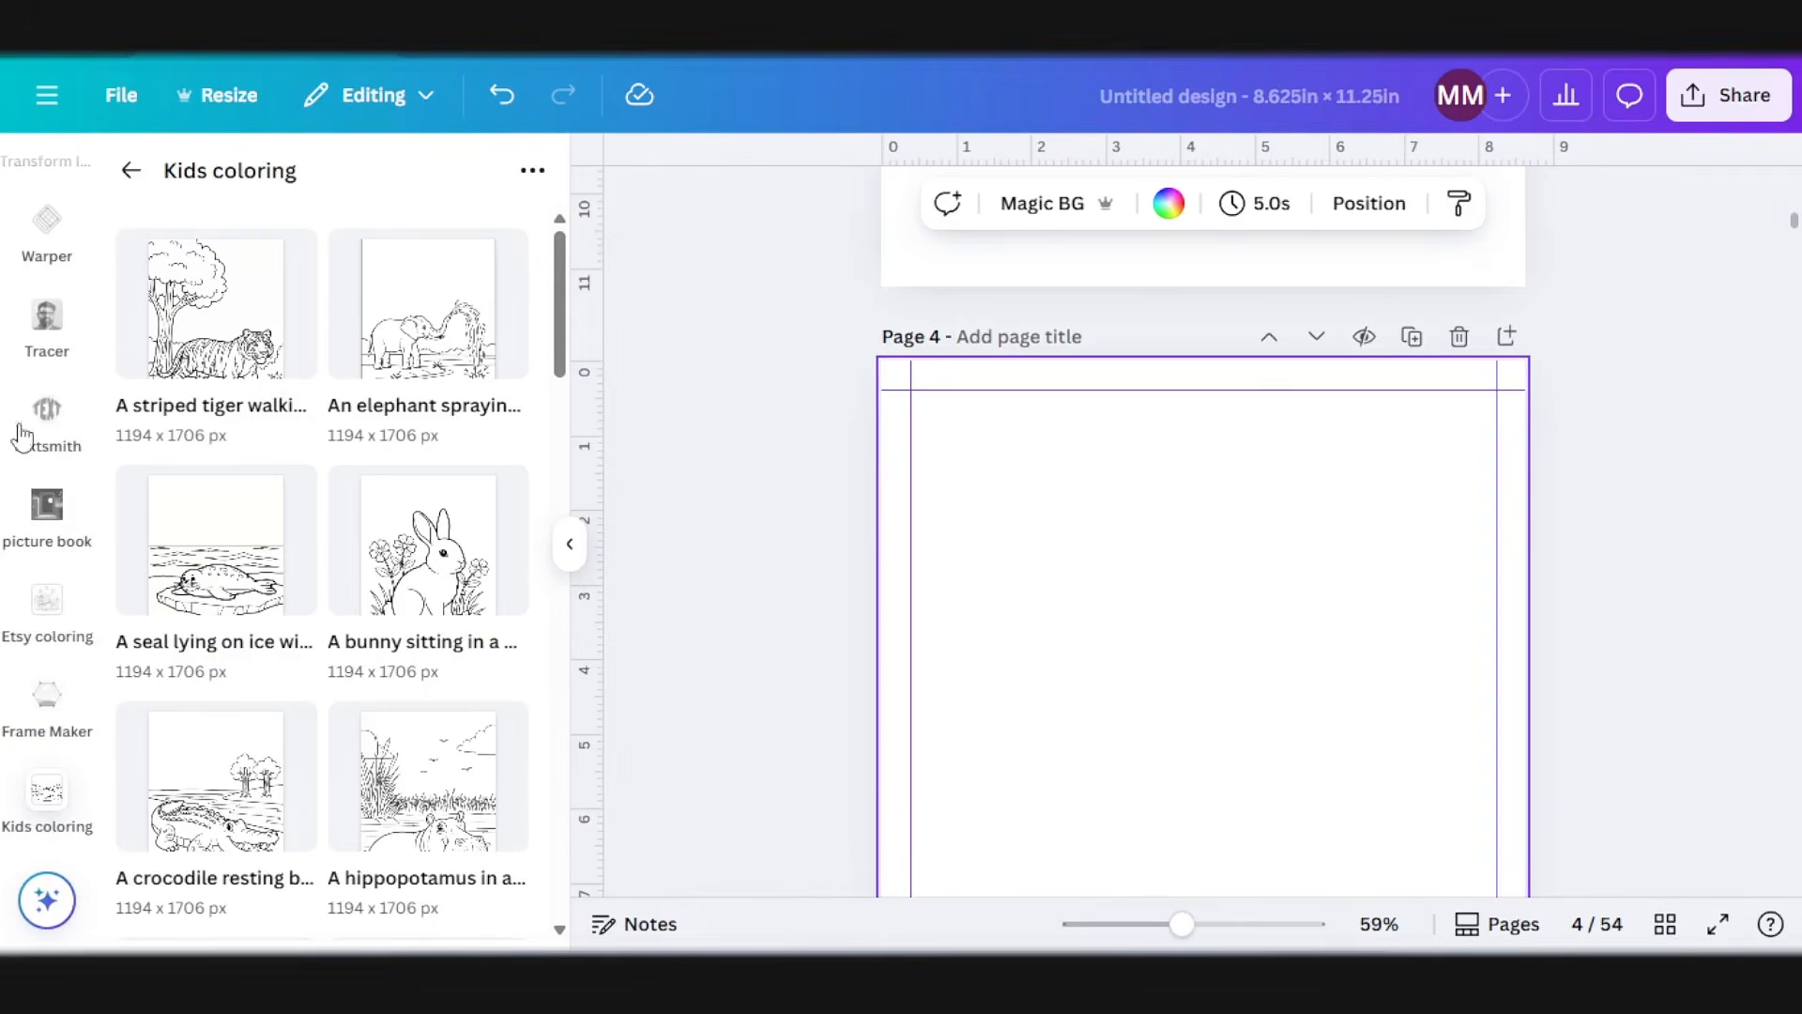
# Step: Add a square shape to page 4 and fill it with white
pyautogui.scroll(10, 42, 451)
pyautogui.click(47, 282)
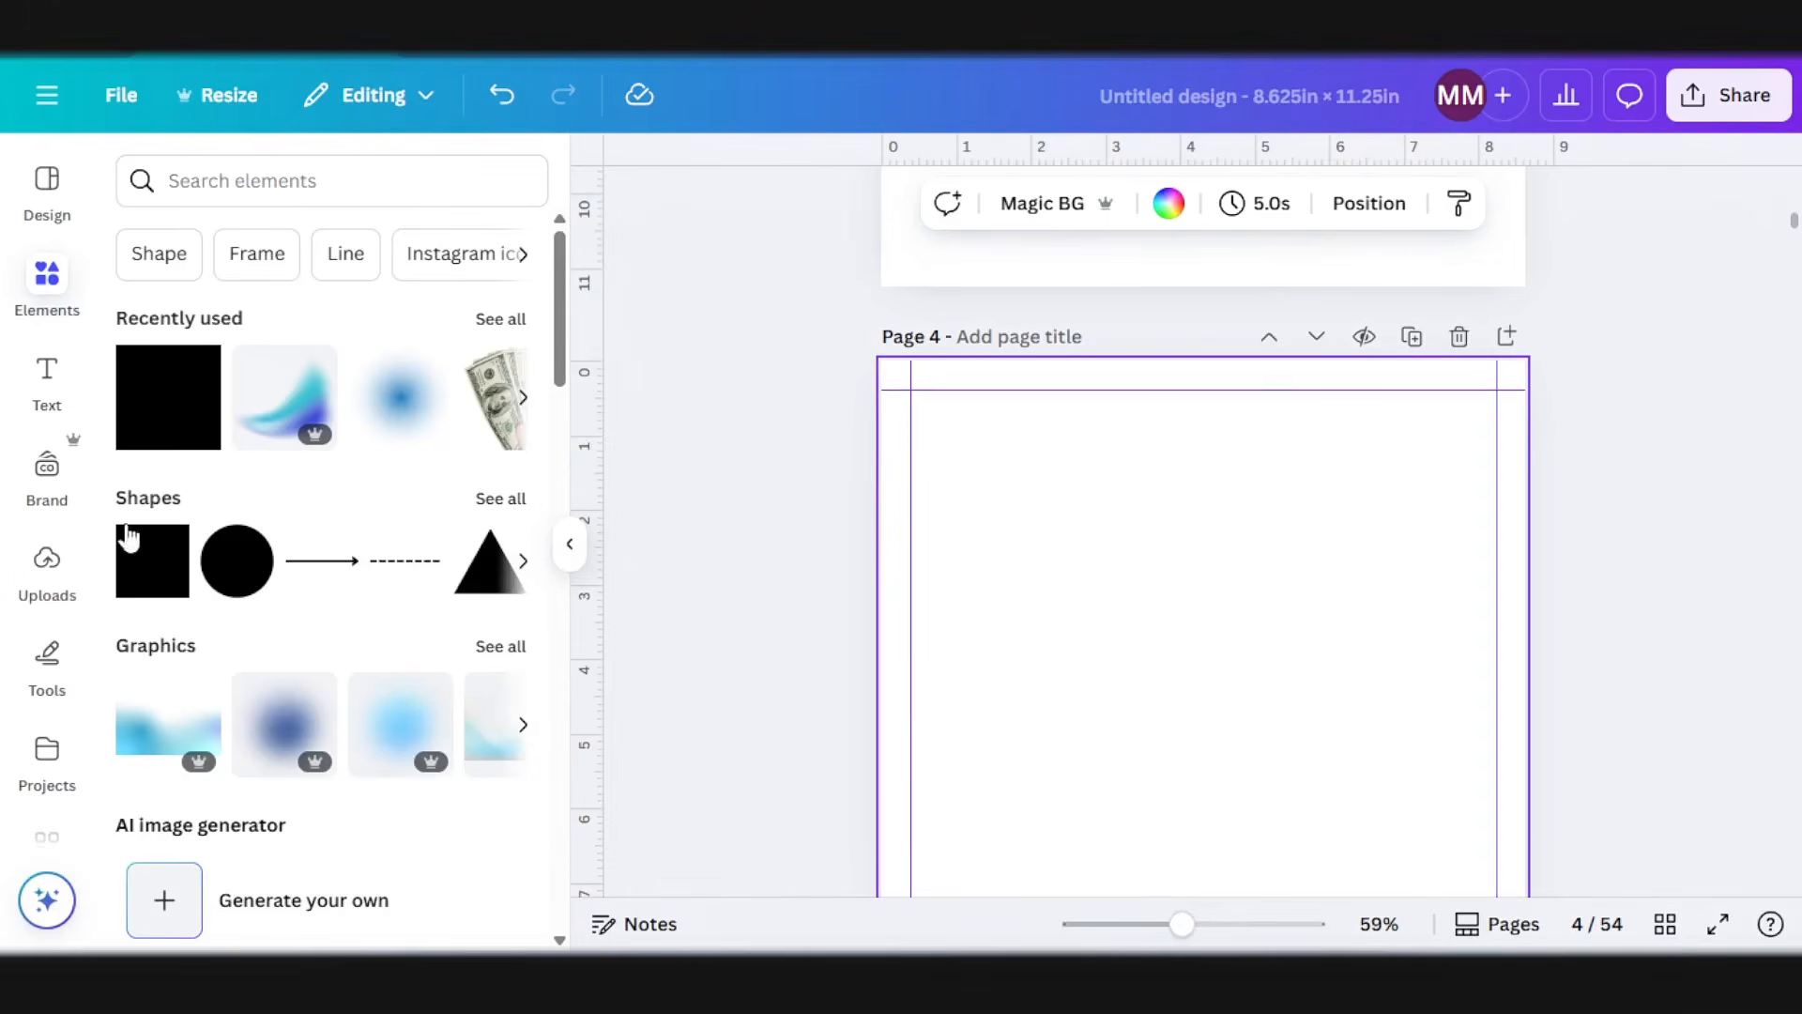
pyautogui.click(155, 587)
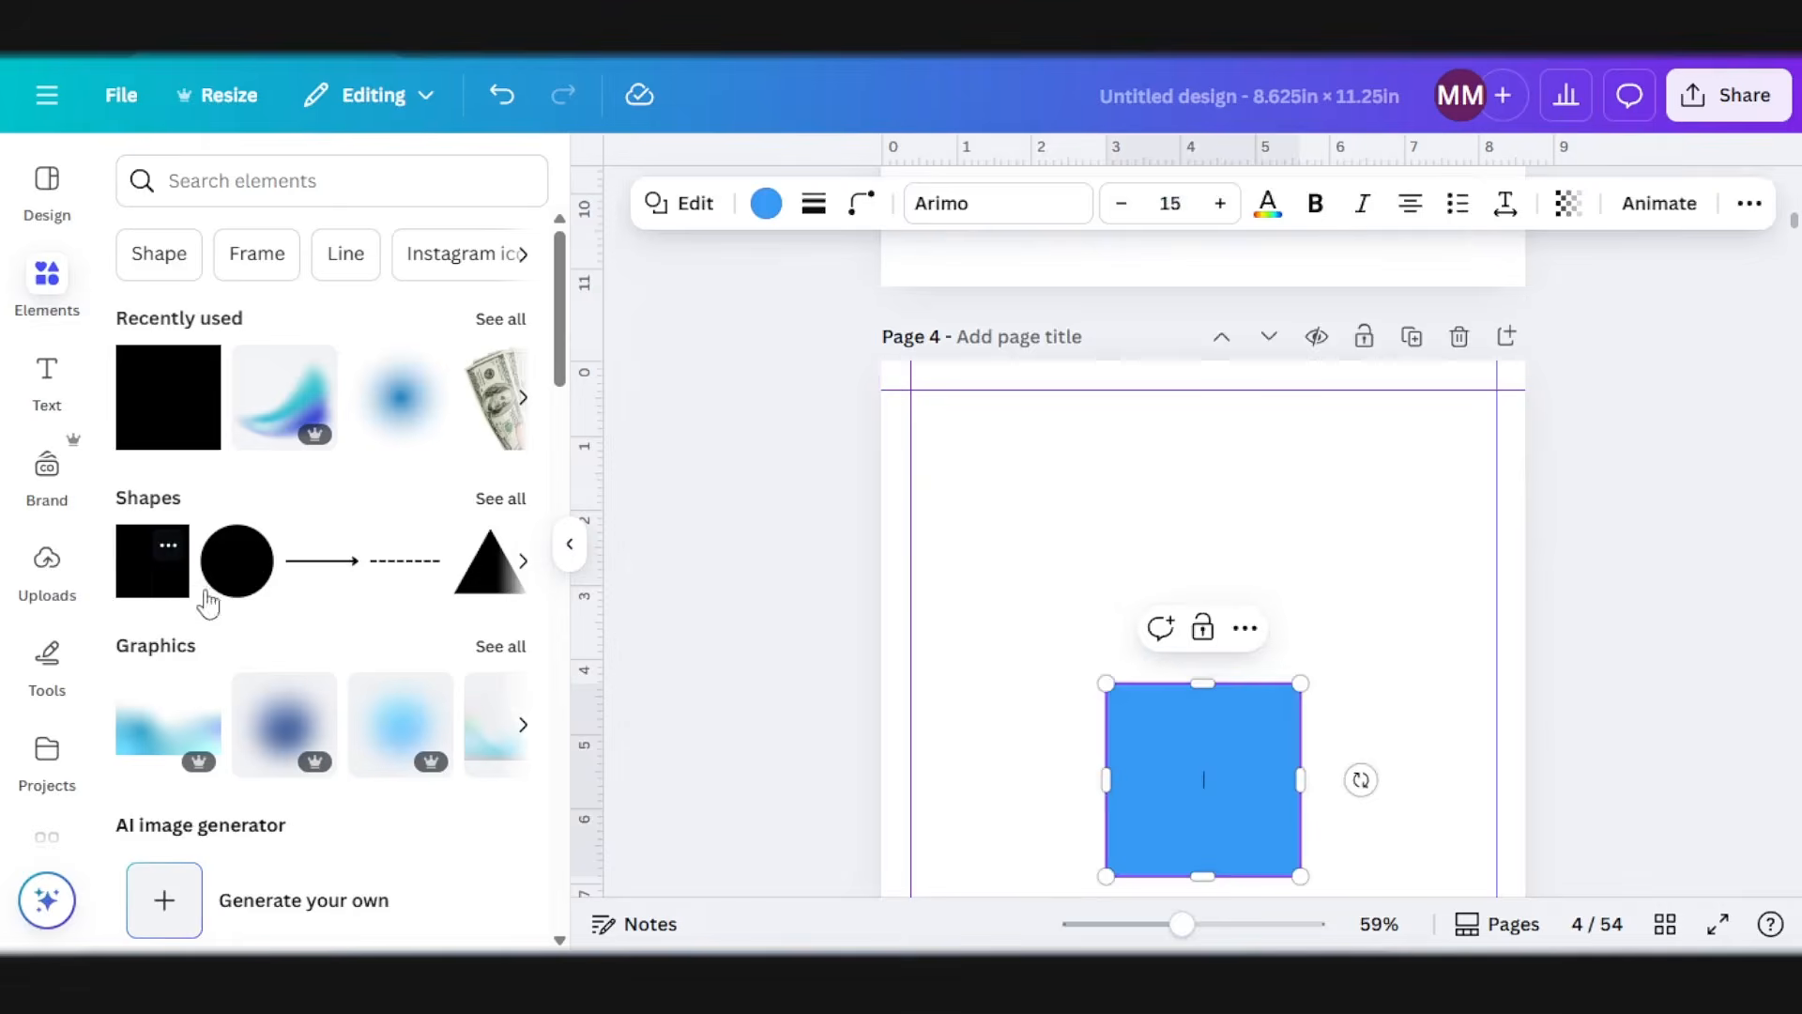
pyautogui.click(766, 203)
pyautogui.click(141, 535)
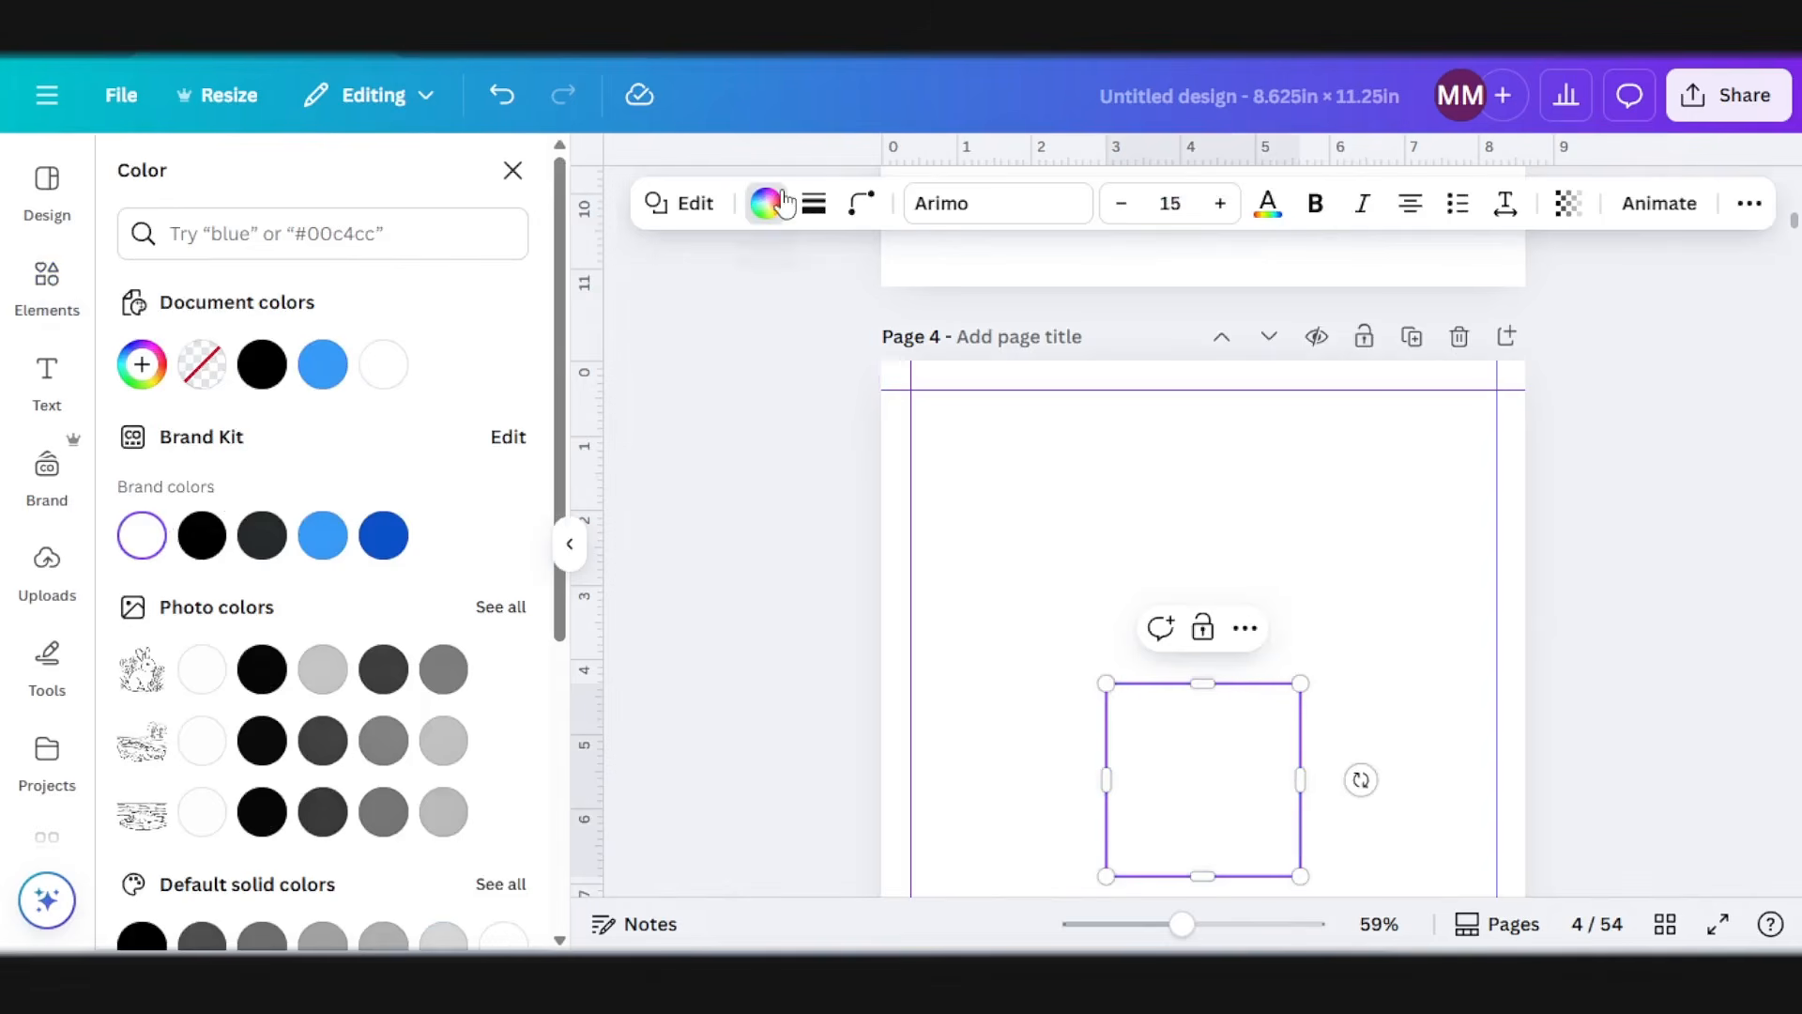
# Step: Give the square on page 4 a solid black border with a stroke weight of 1
pyautogui.click(812, 202)
pyautogui.click(739, 282)
pyautogui.moveTo(657, 384); pyautogui.dragTo(642, 385)
pyautogui.click(975, 392)
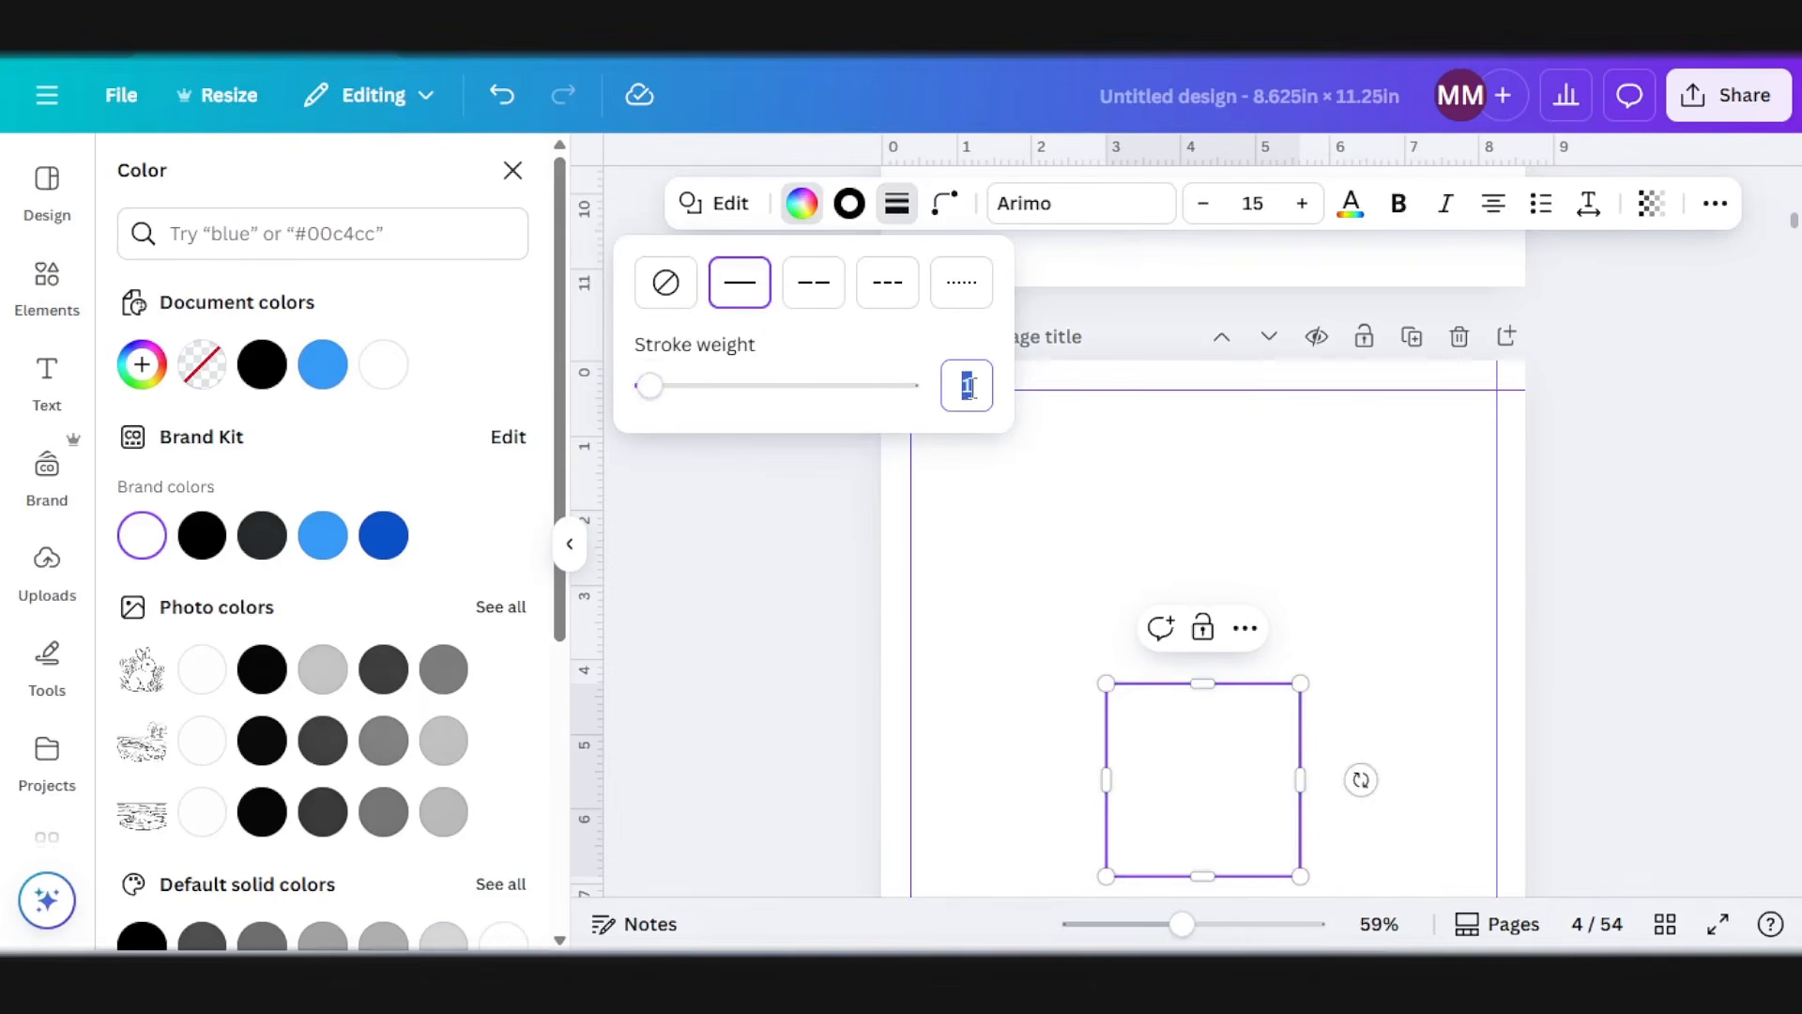
pyautogui.click(1187, 734)
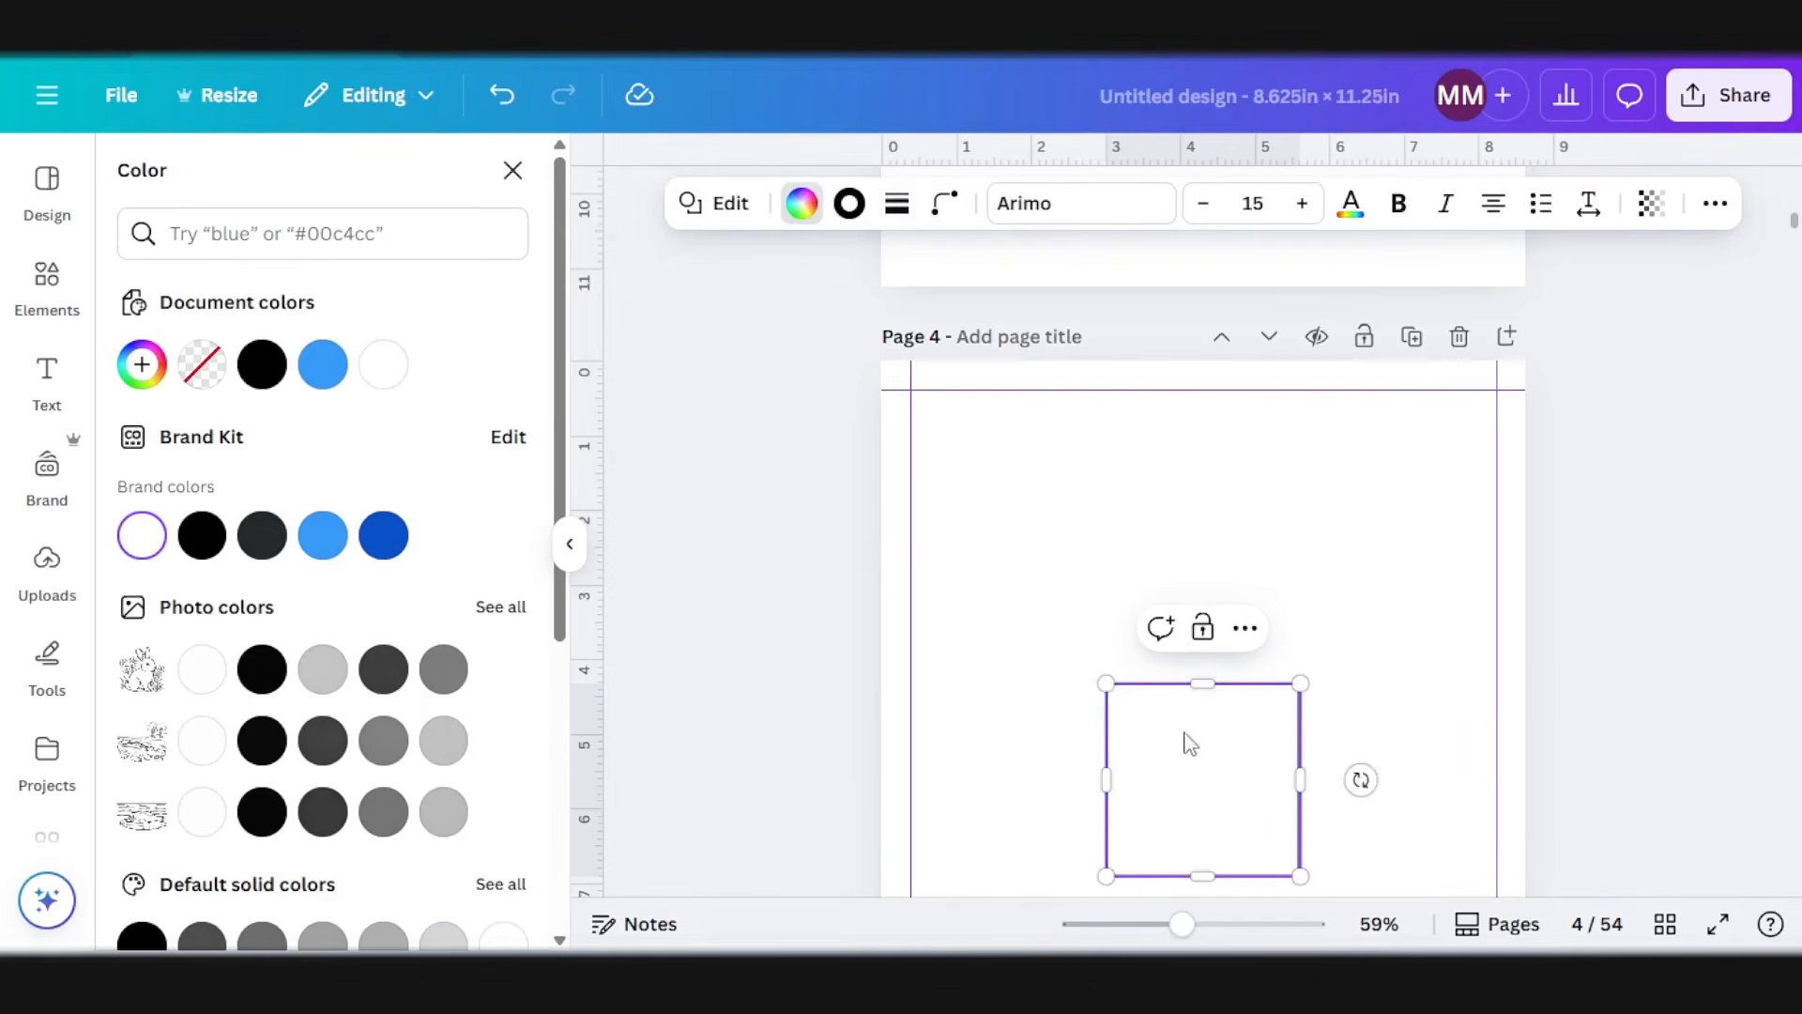
pyautogui.click(1256, 791)
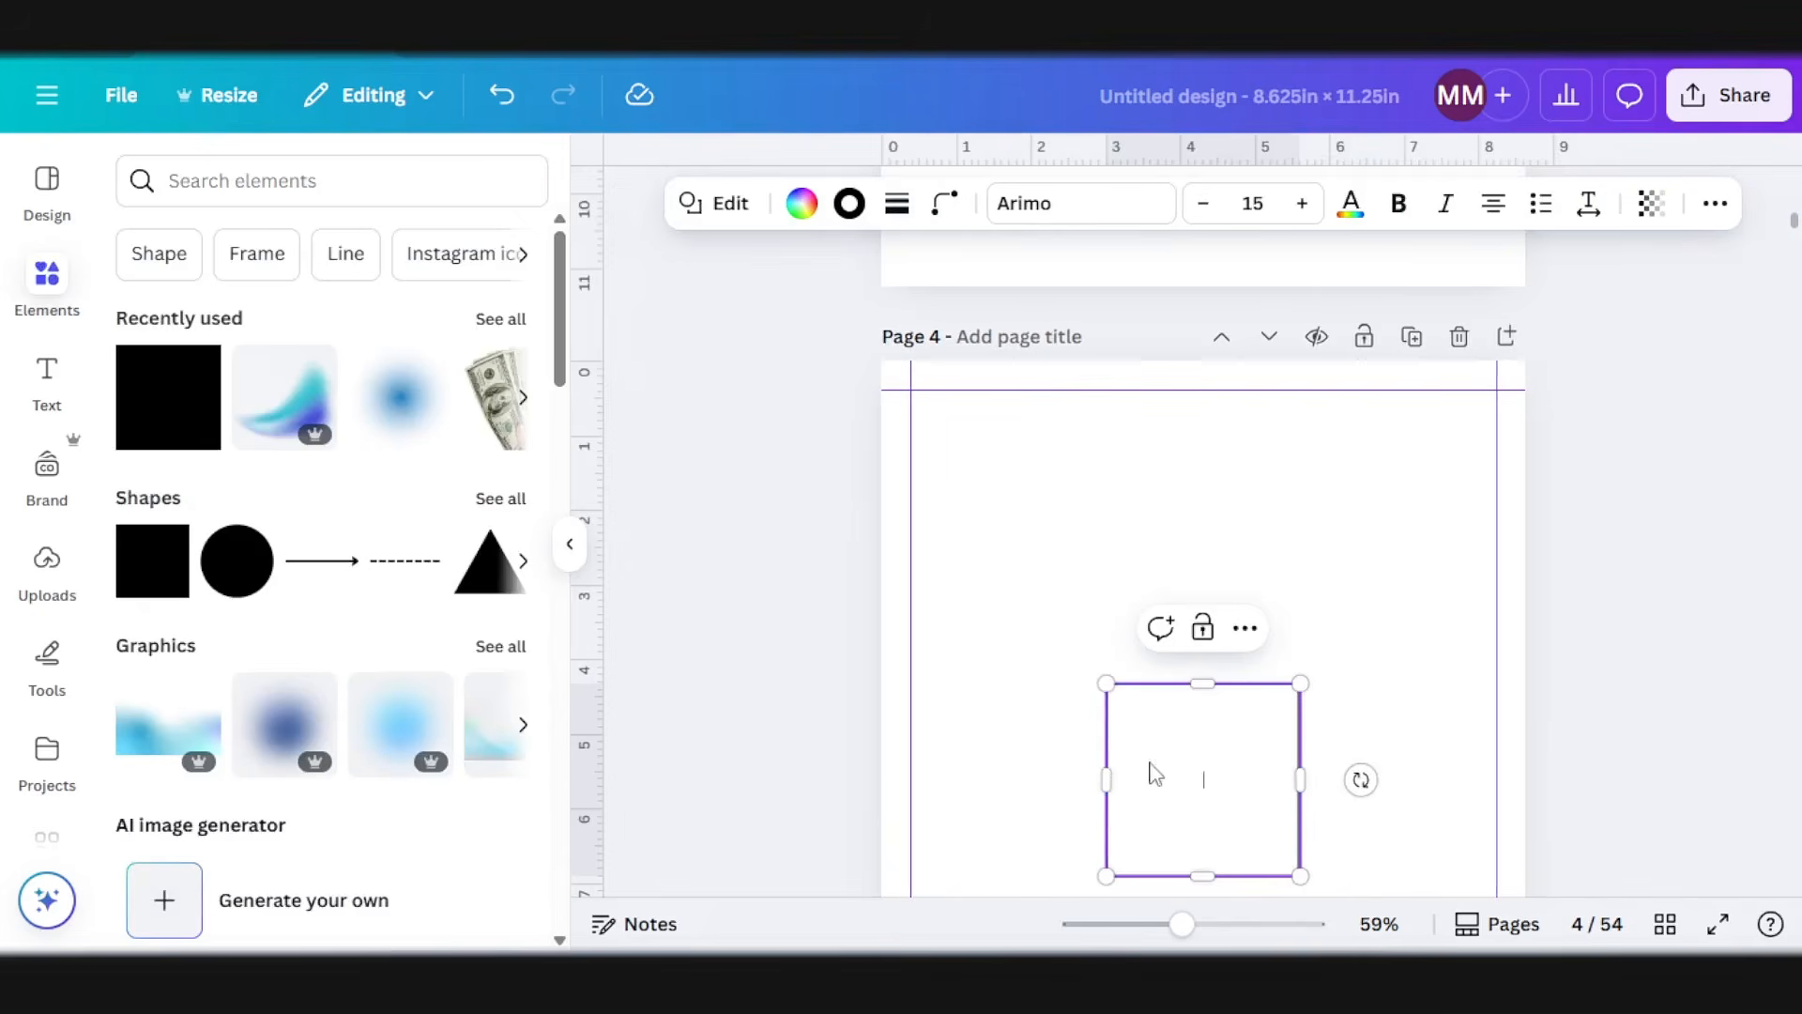
# Step: Round the square's corners to 32 and enlarge it into a box about 5.5 in wide and 4.6 in high
pyautogui.scroll(-1, 1716, 639)
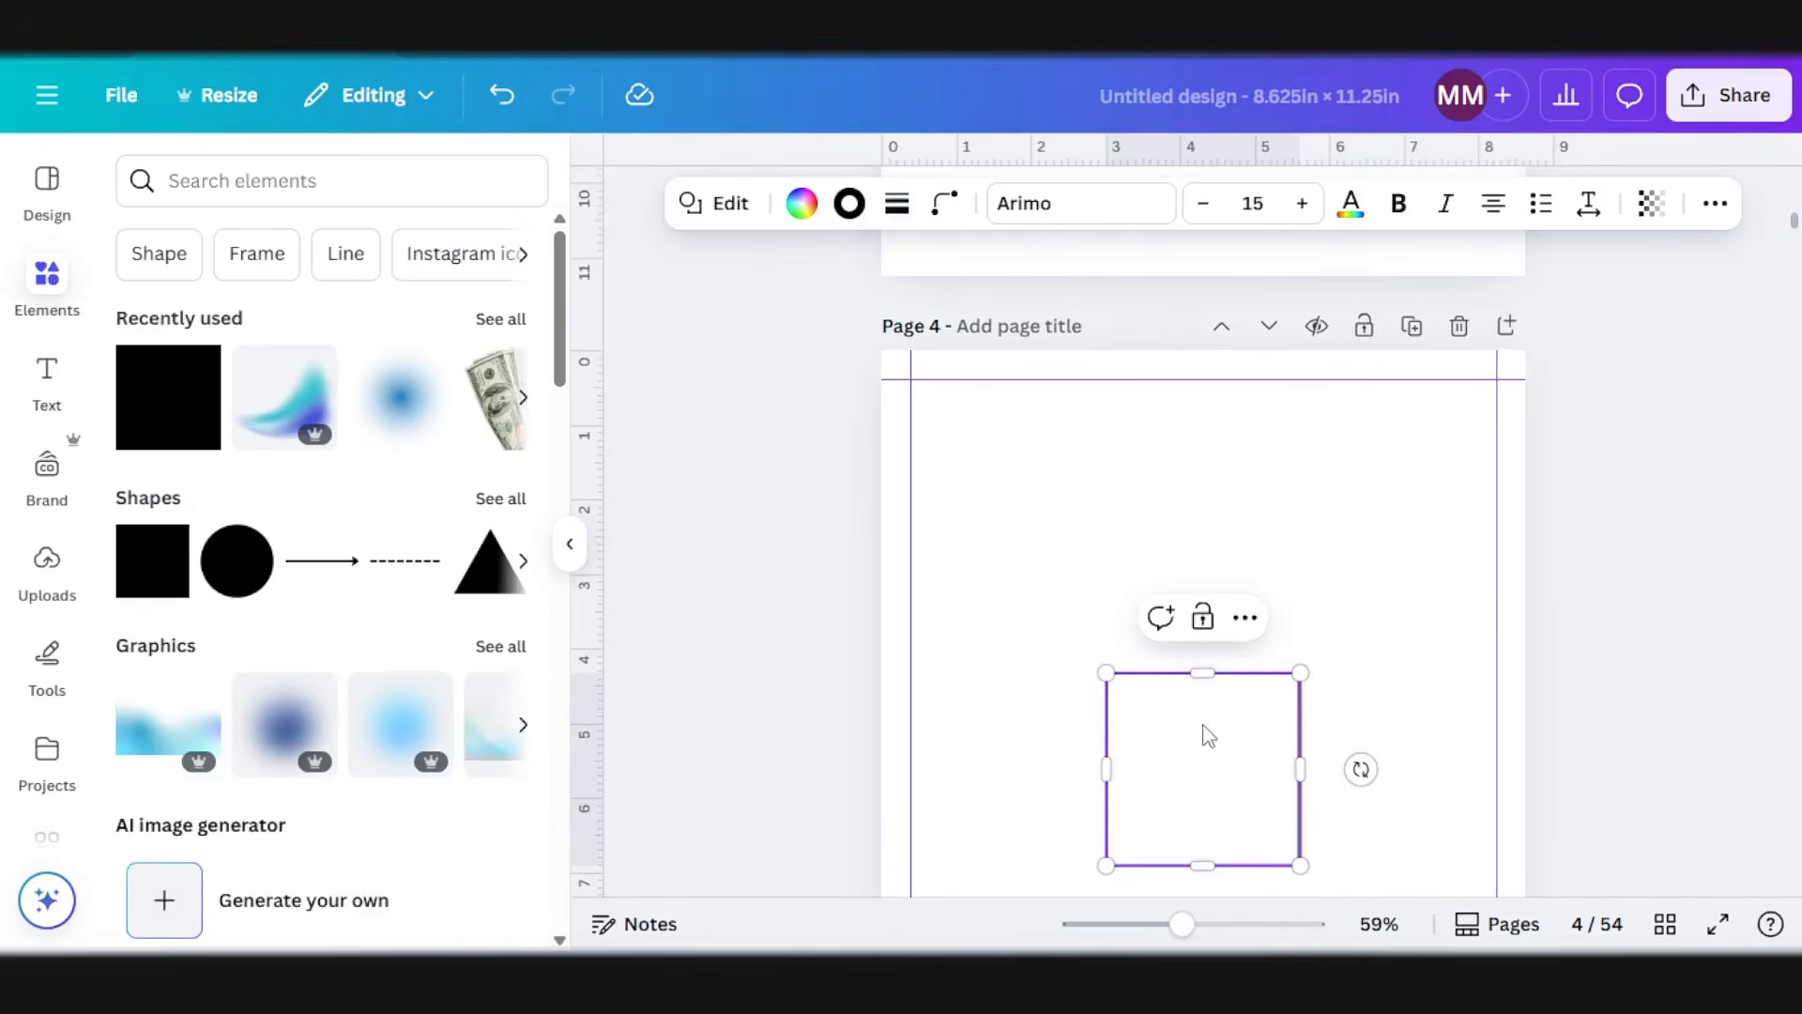
pyautogui.click(944, 203)
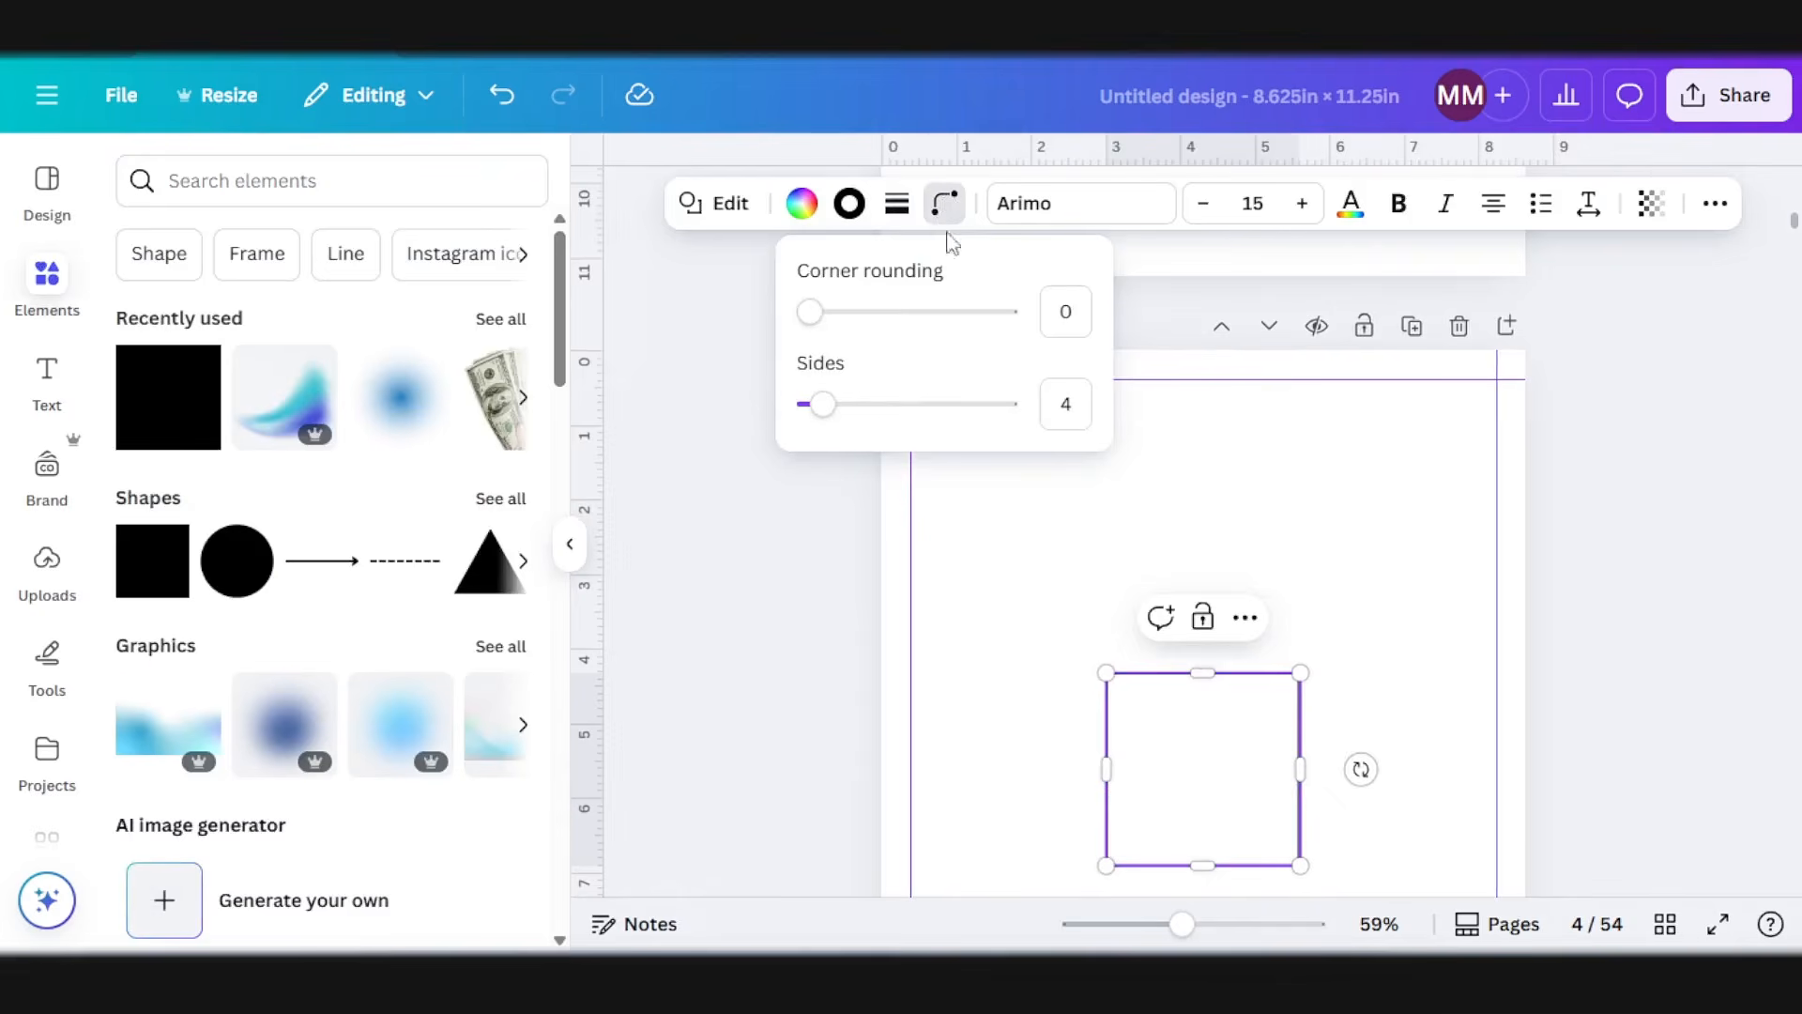
pyautogui.moveTo(830, 323); pyautogui.dragTo(874, 333)
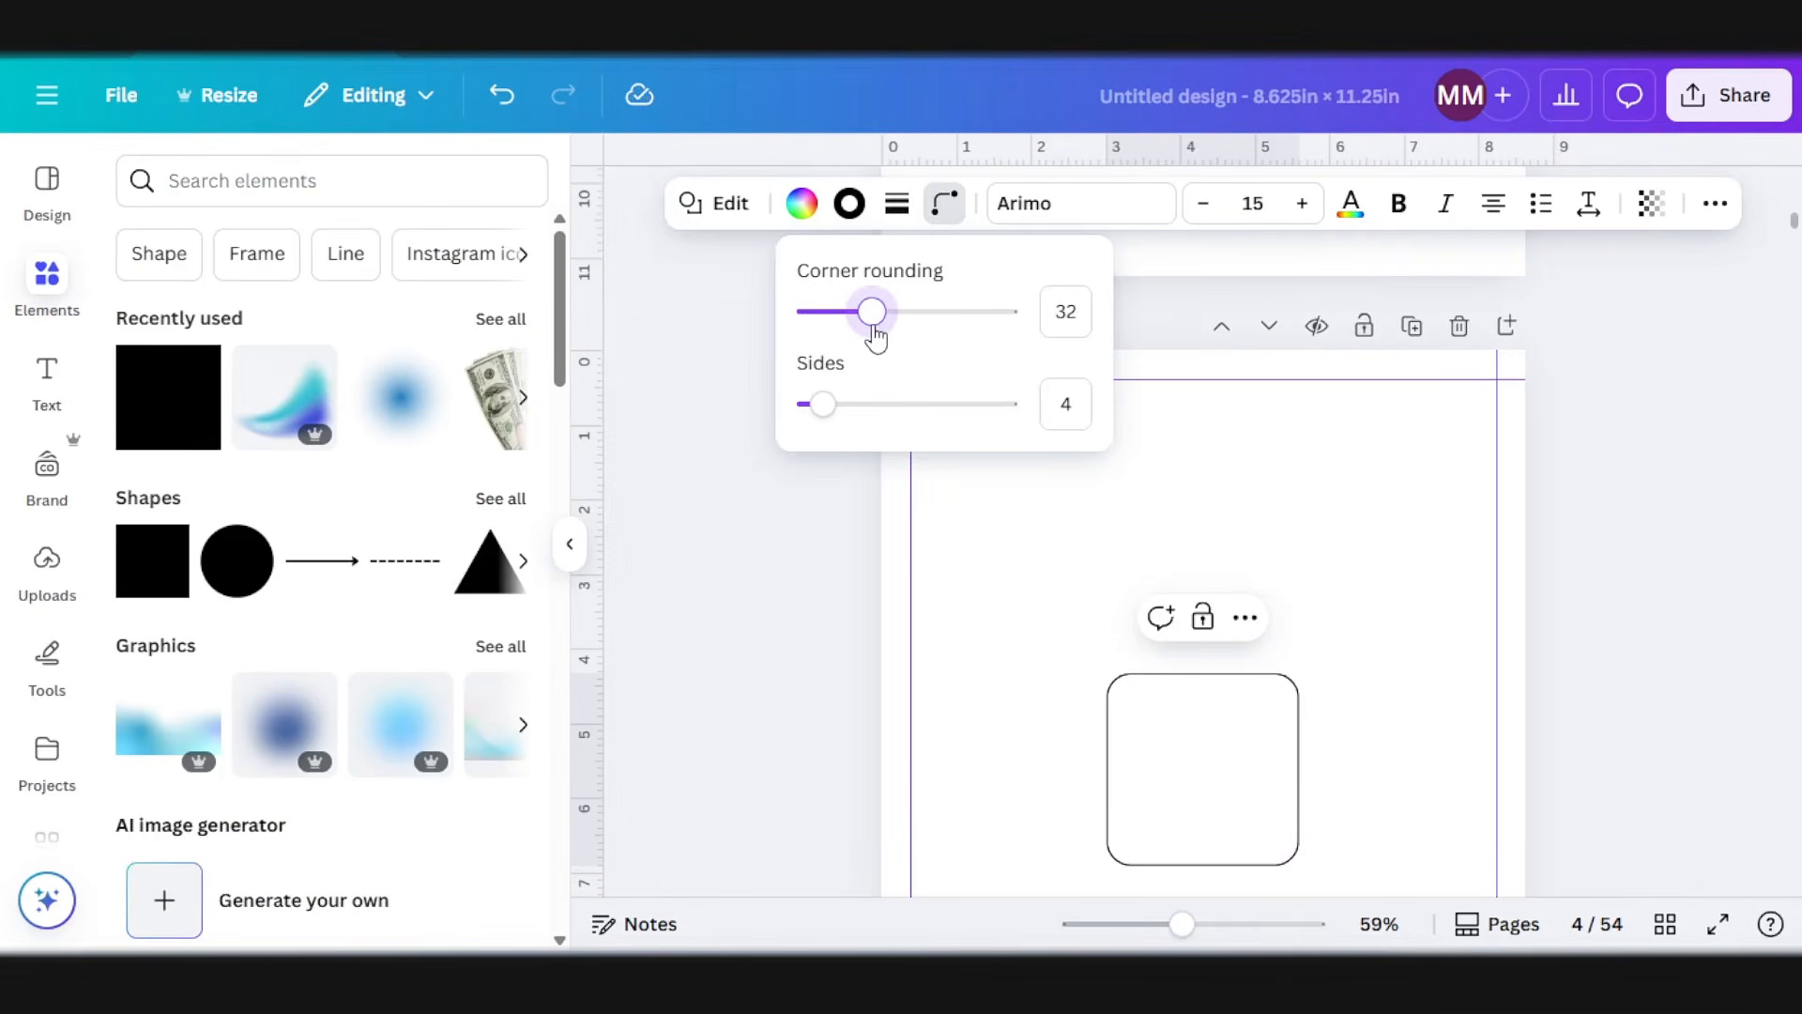
pyautogui.moveTo(1239, 788); pyautogui.dragTo(1197, 798)
pyautogui.moveTo(1253, 864); pyautogui.dragTo(1359, 923)
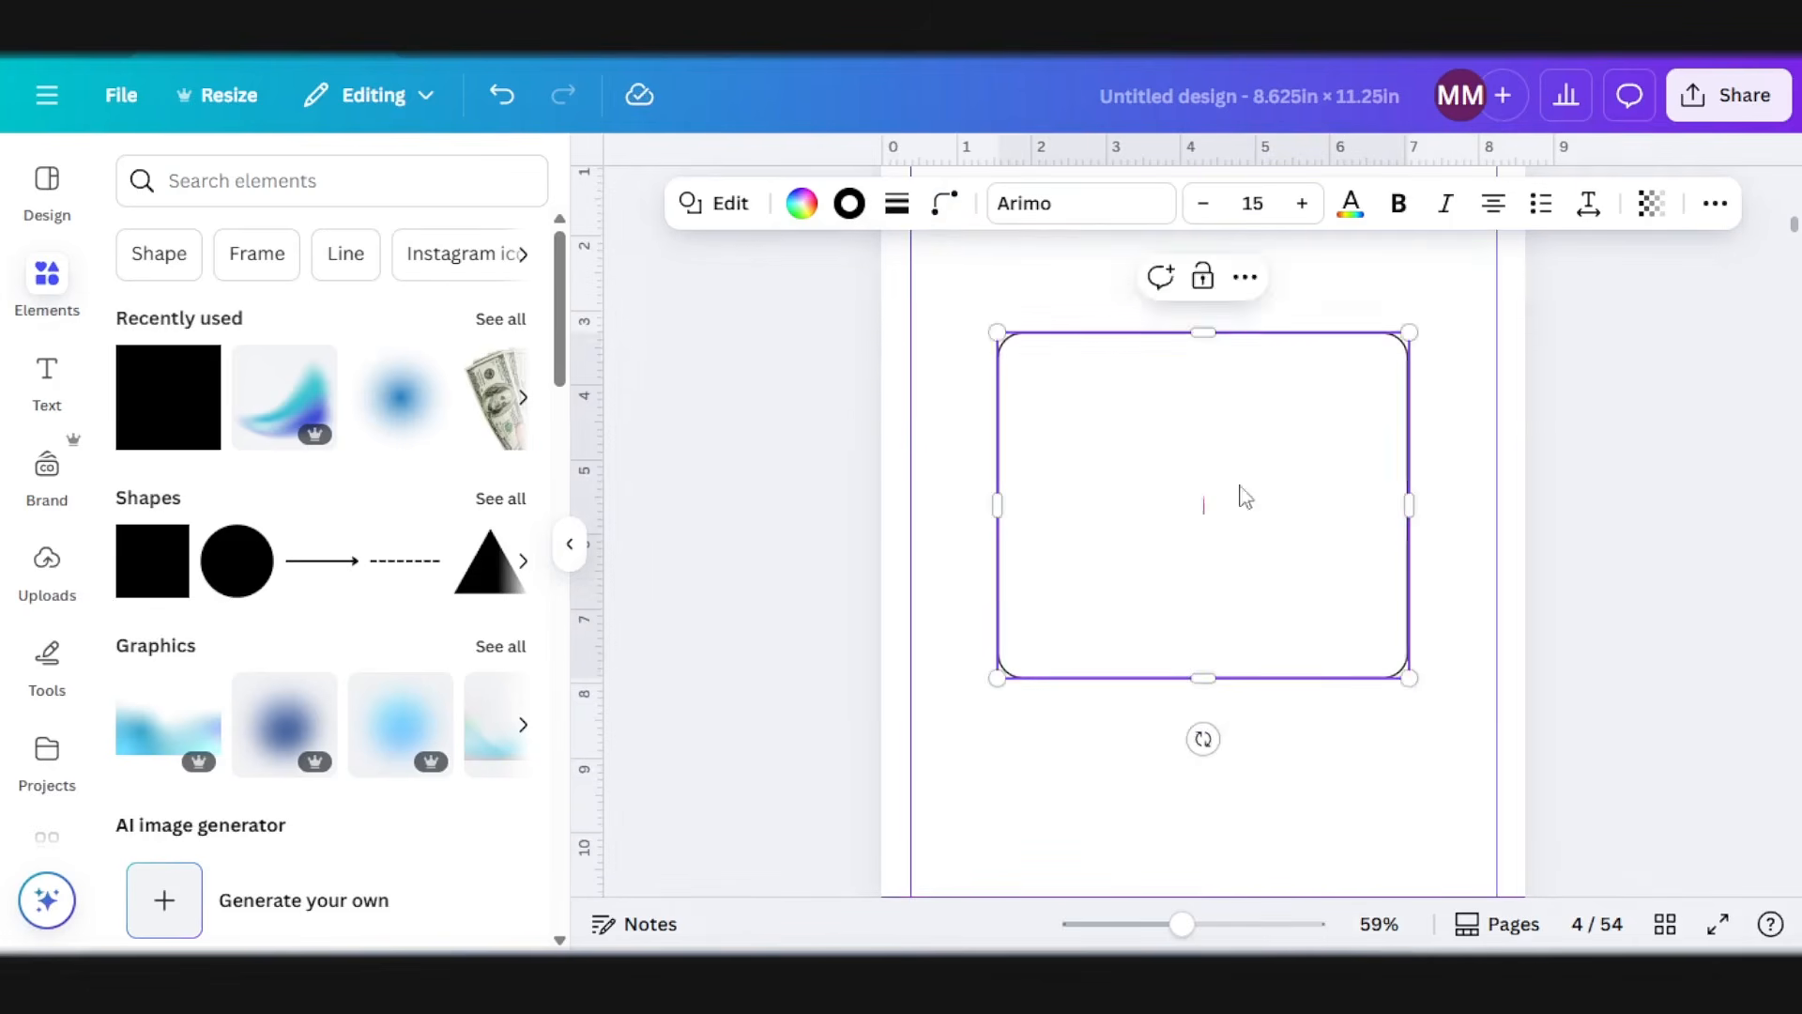
pyautogui.click(1602, 471)
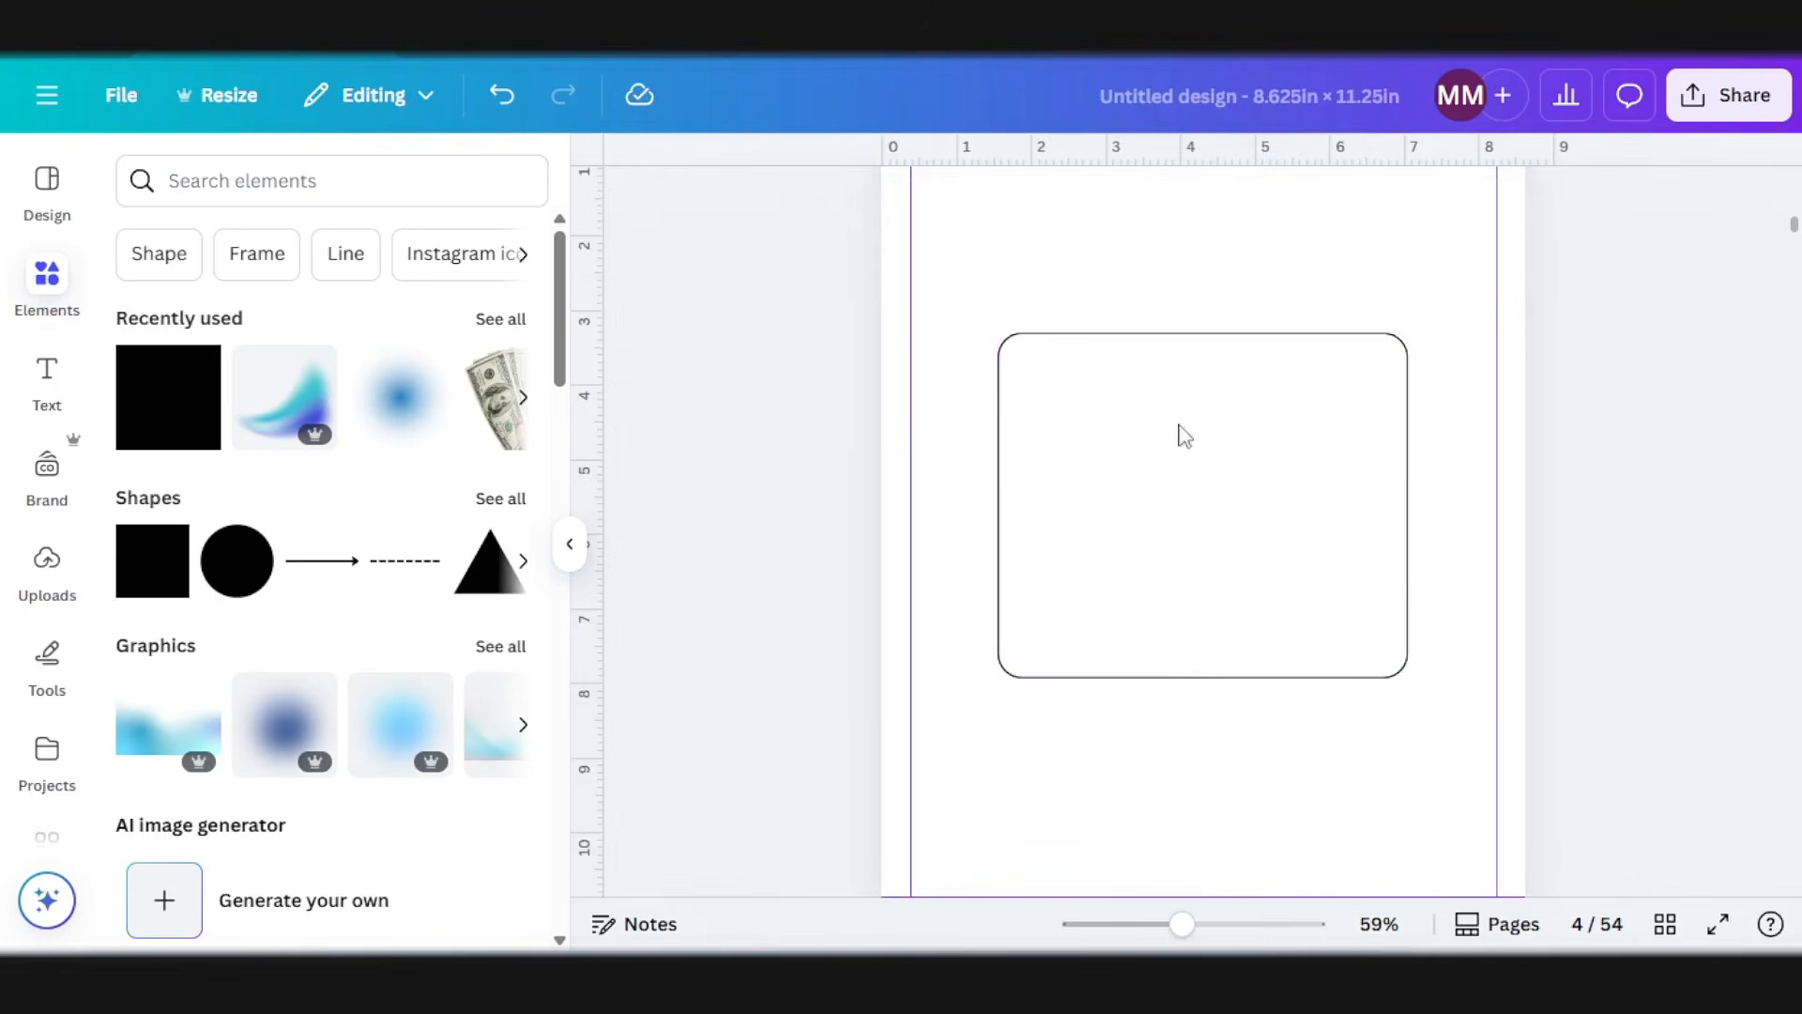
# Step: Add a subheading inside the rounded box on page 4 and make it read RABBIT, matching the drawing on page 5
pyautogui.click(51, 380)
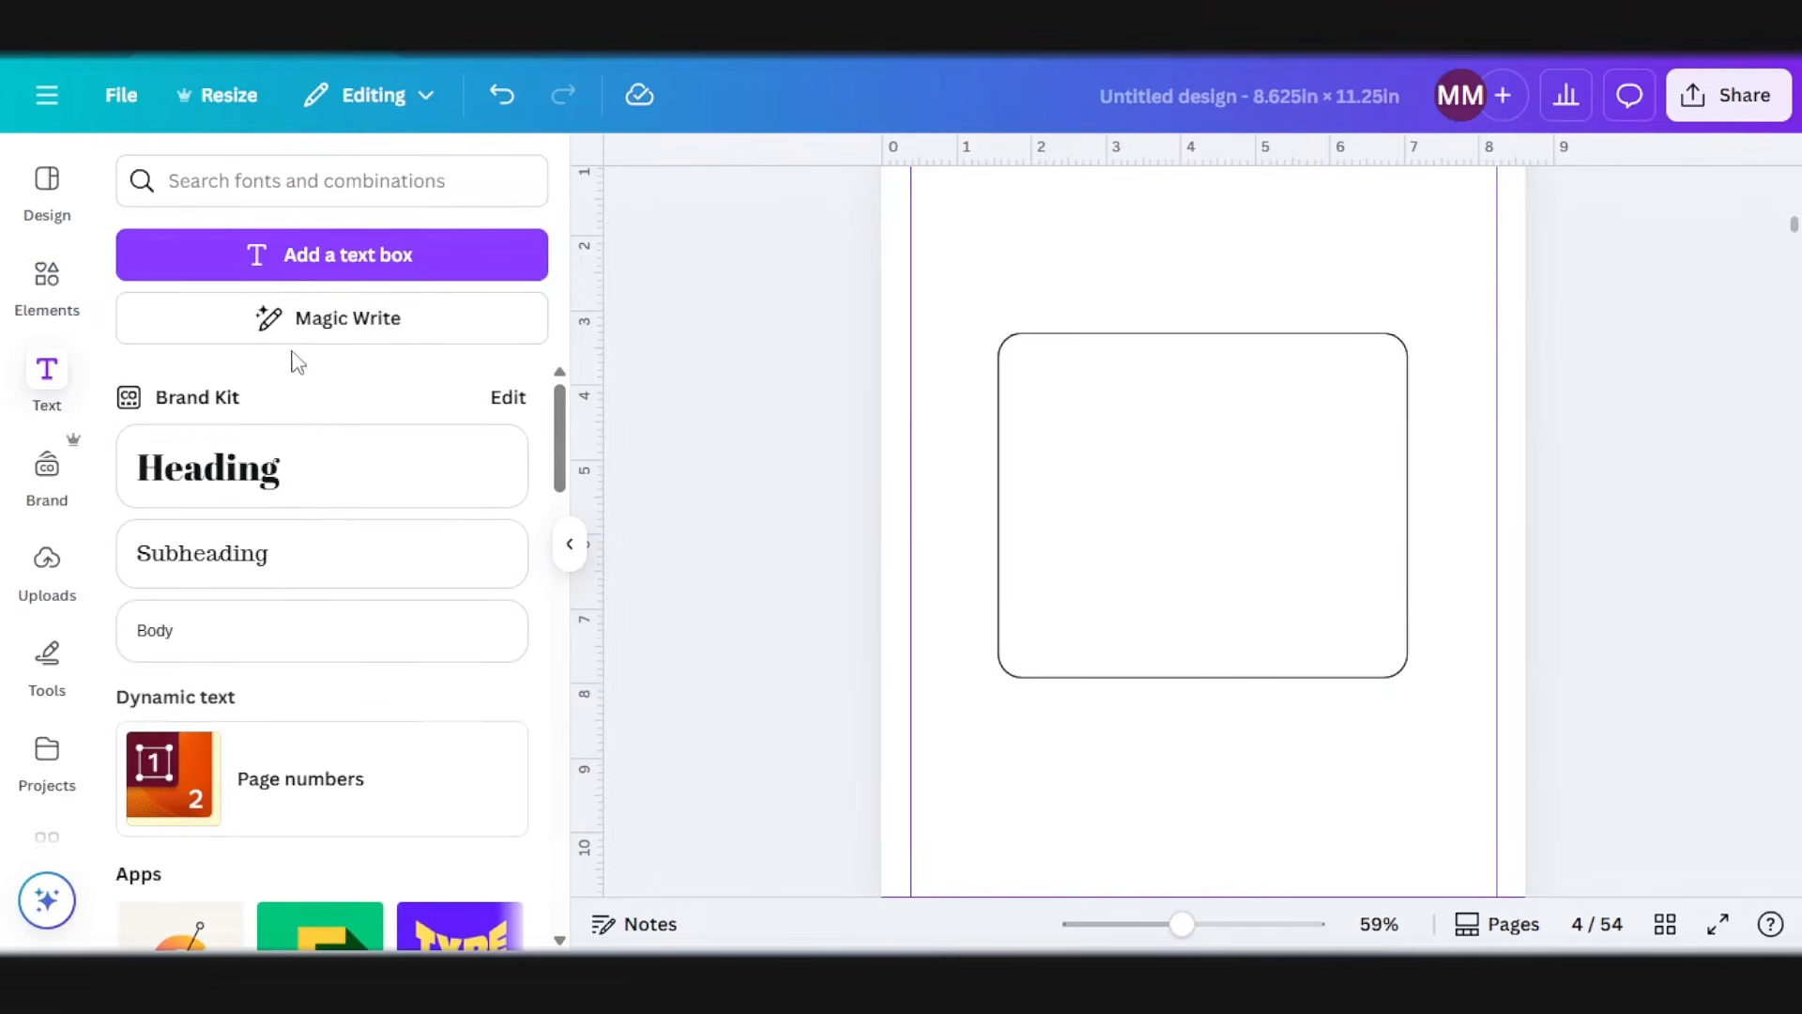
pyautogui.click(268, 558)
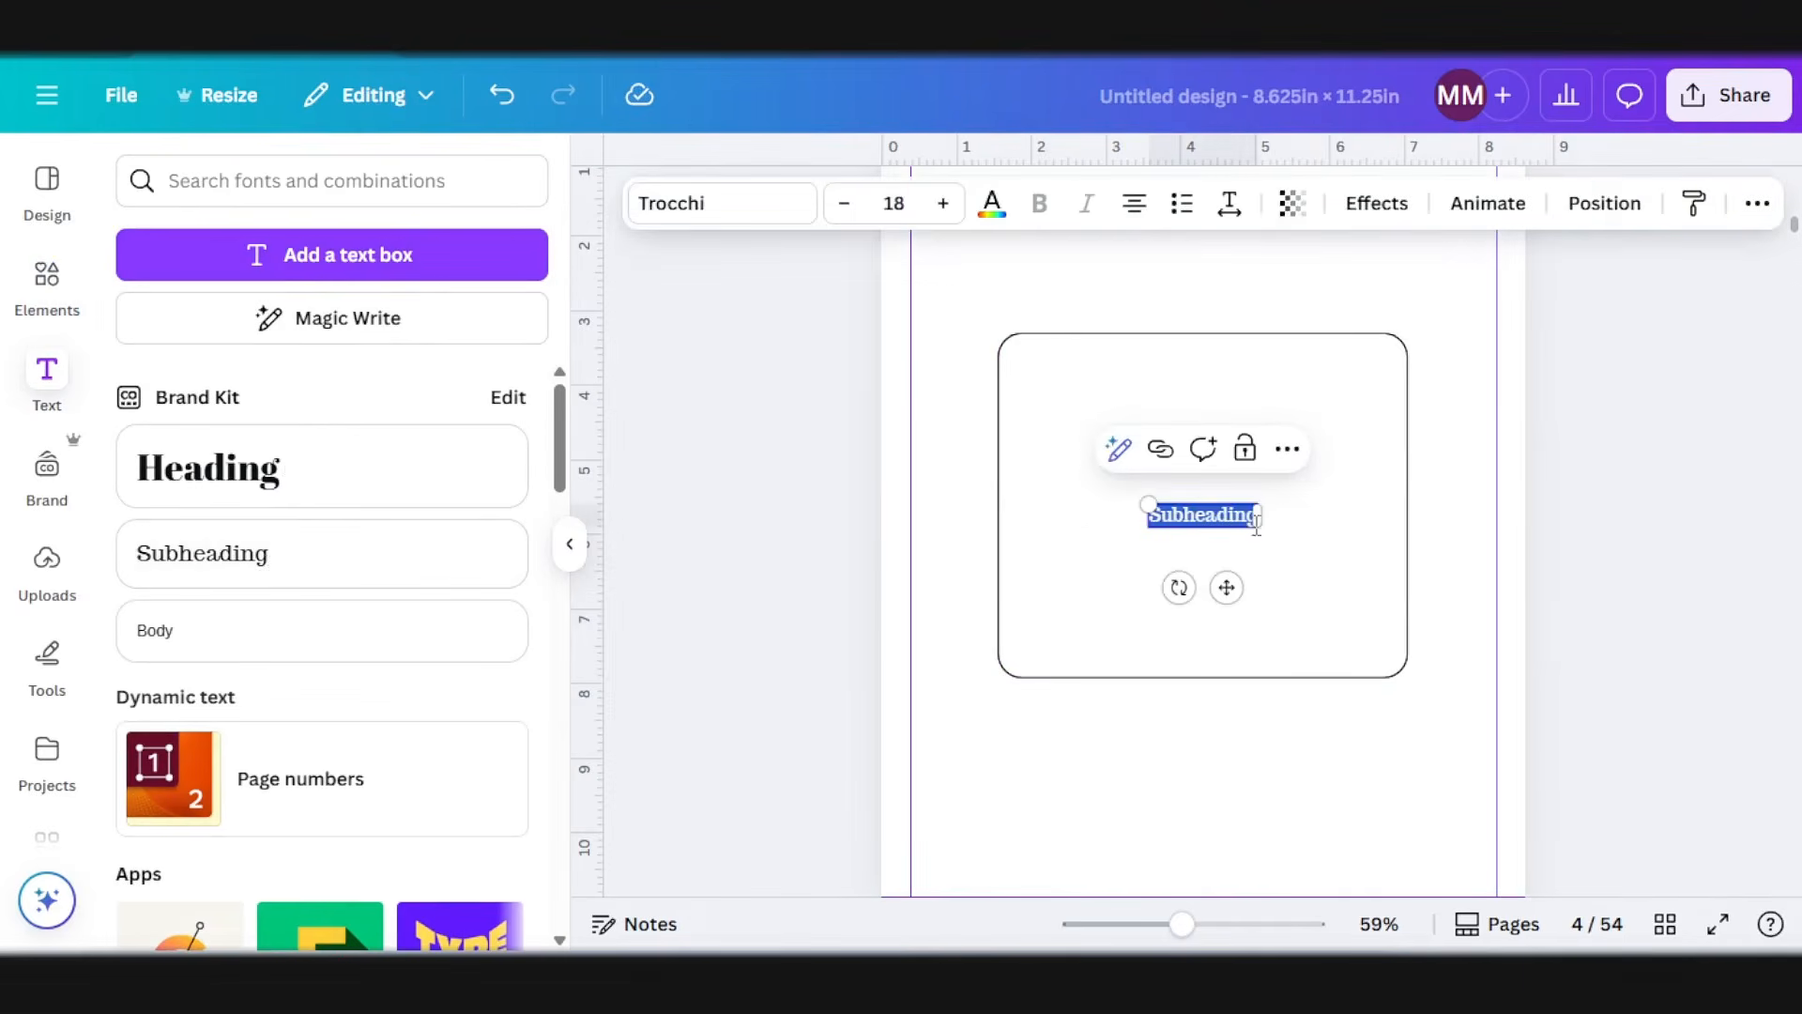
pyautogui.scroll(5, 1171, 400)
pyautogui.scroll(-12, 1178, 413)
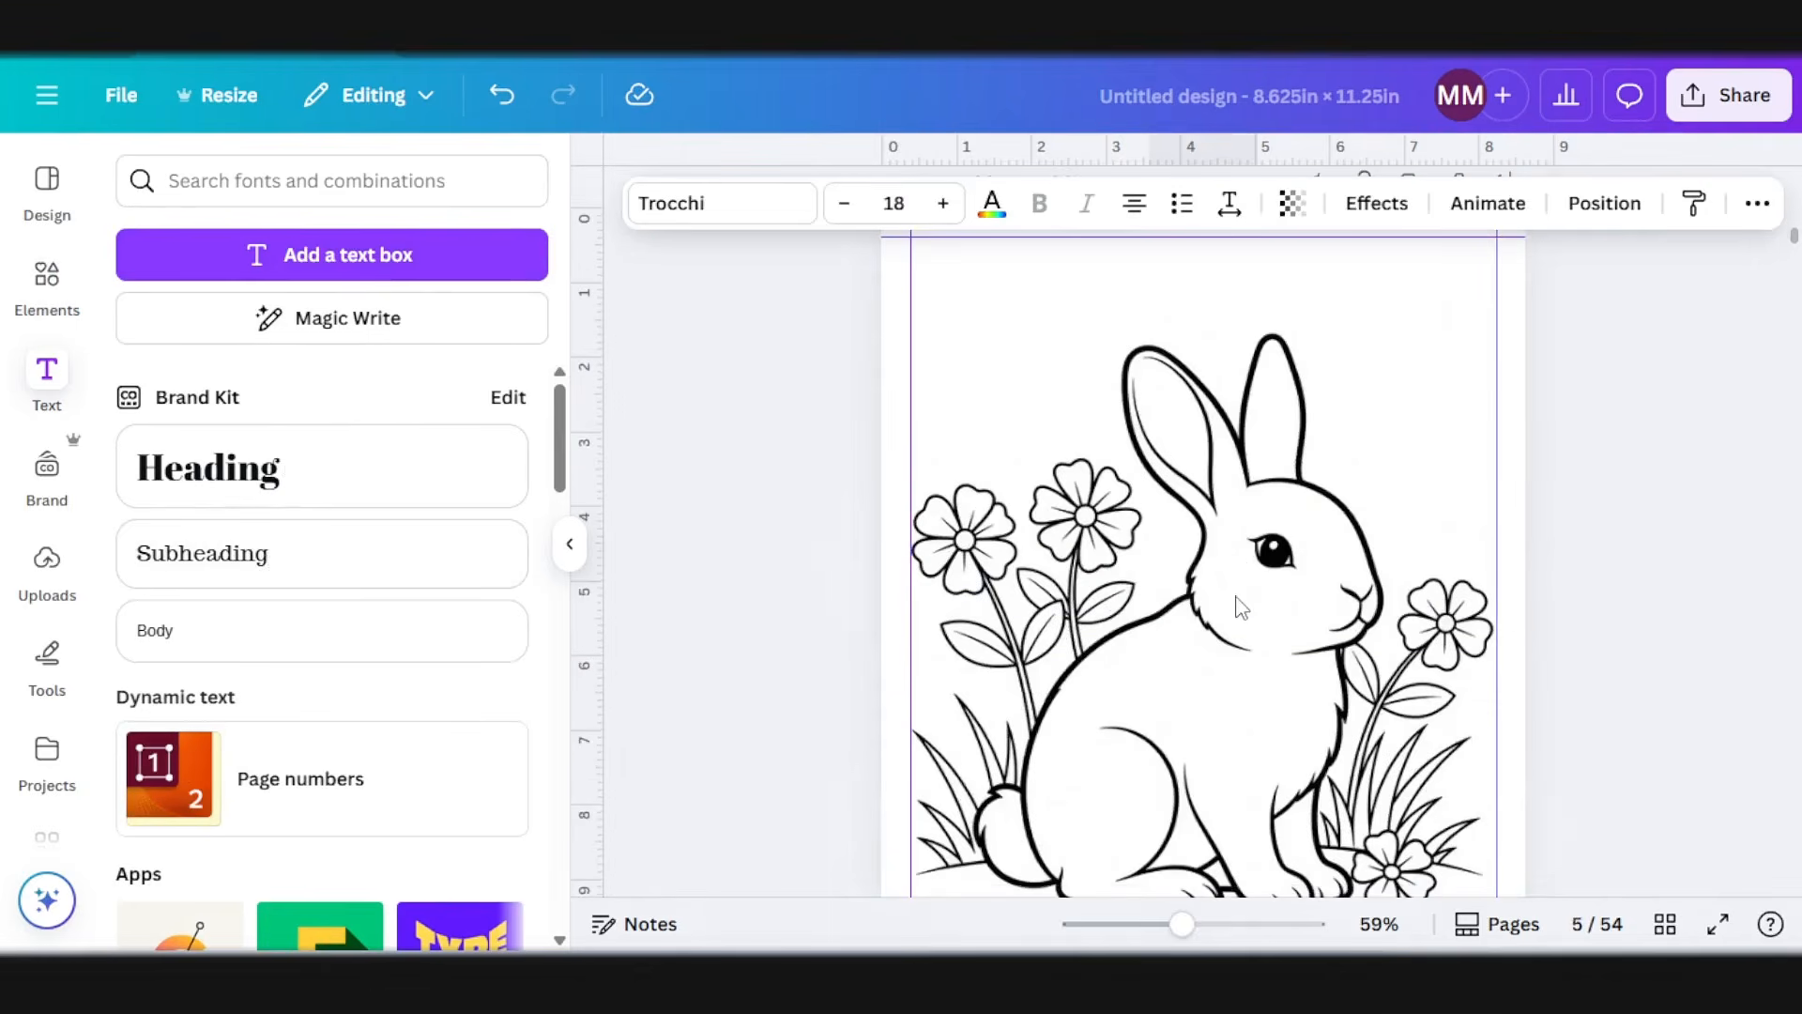
pyautogui.scroll(4, 1244, 609)
pyautogui.scroll(3, 1244, 609)
pyautogui.write('RABBIT')
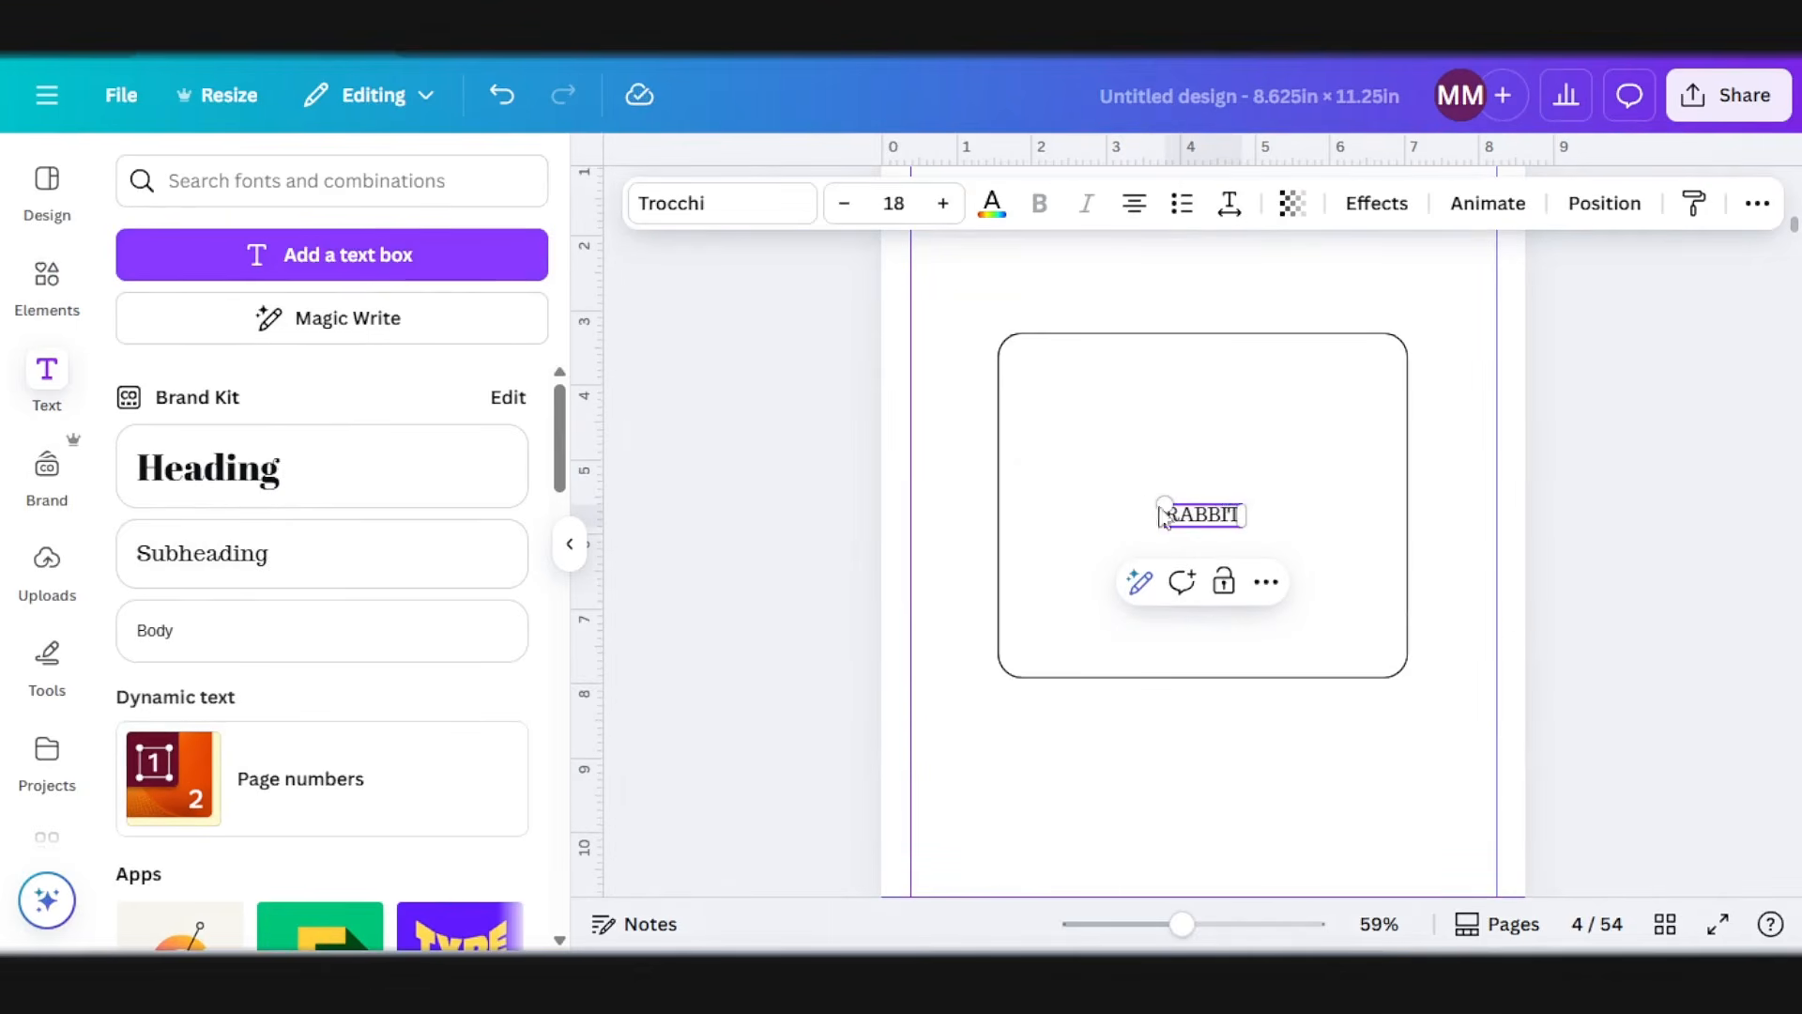
# Step: Set the RABBIT title in the Borsok font at about size 45.3 and place it at the top of the box
pyautogui.moveTo(1164, 504); pyautogui.dragTo(1124, 484)
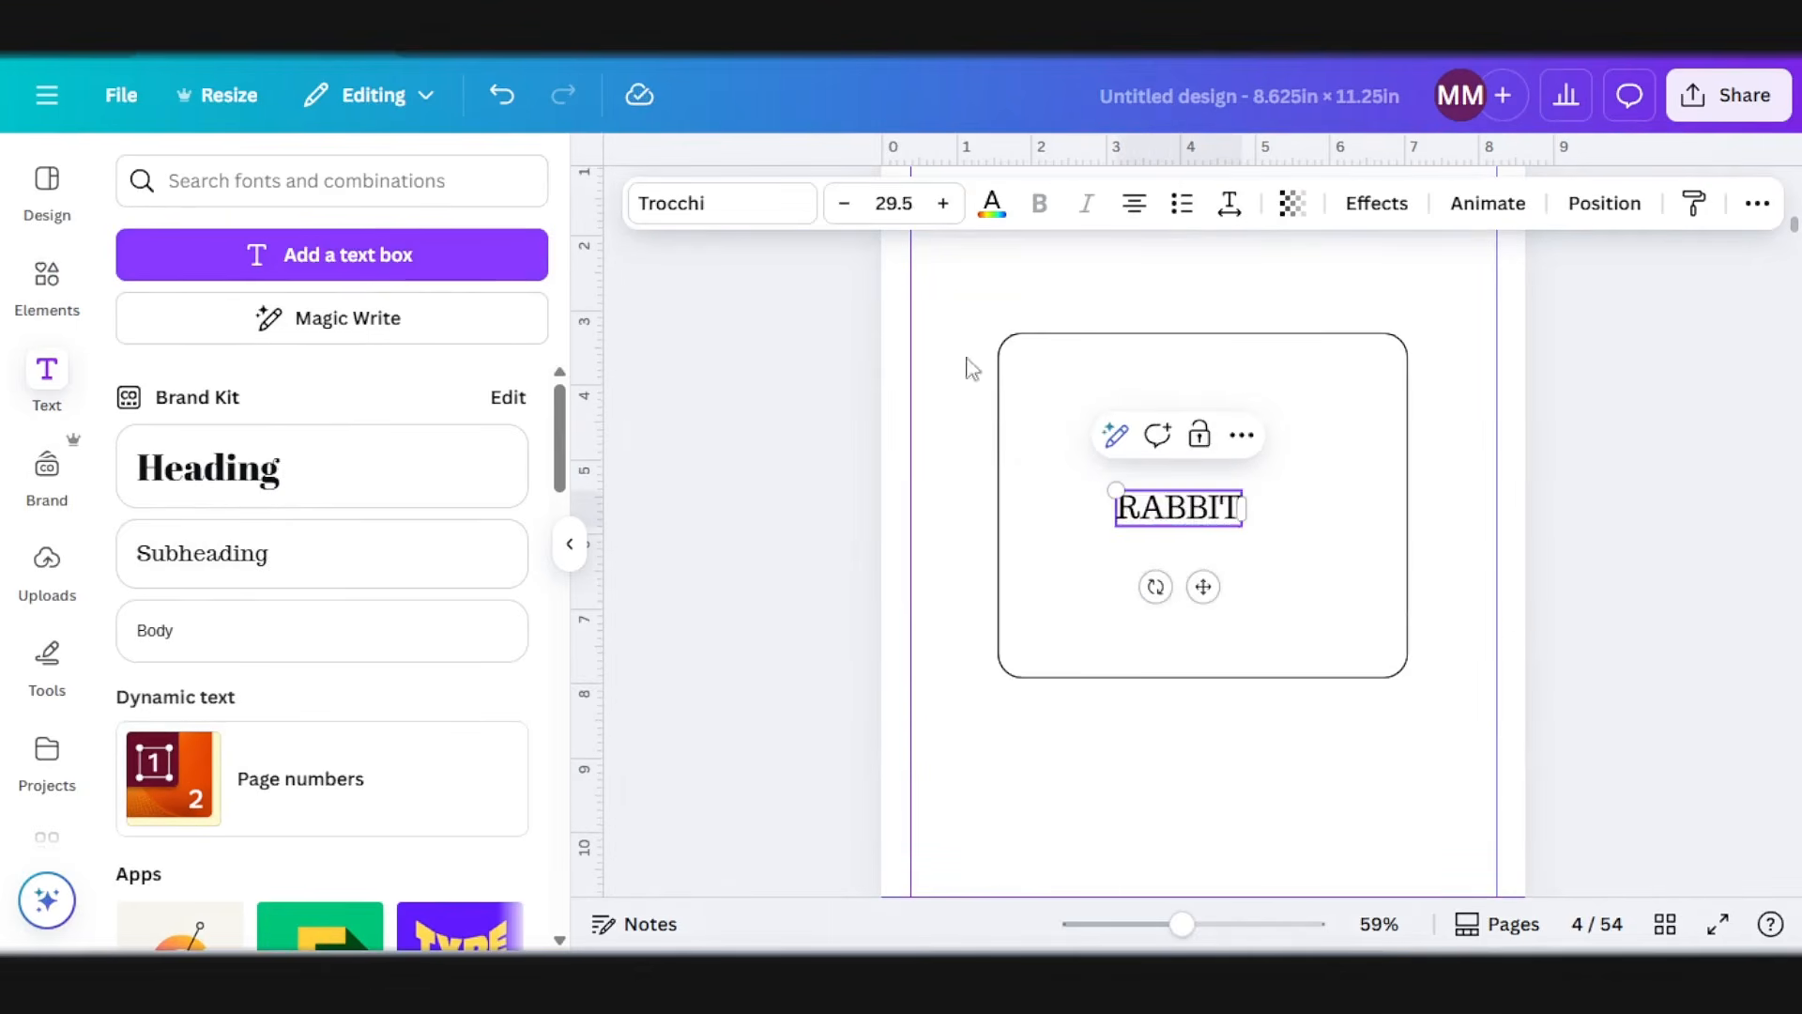
pyautogui.click(724, 212)
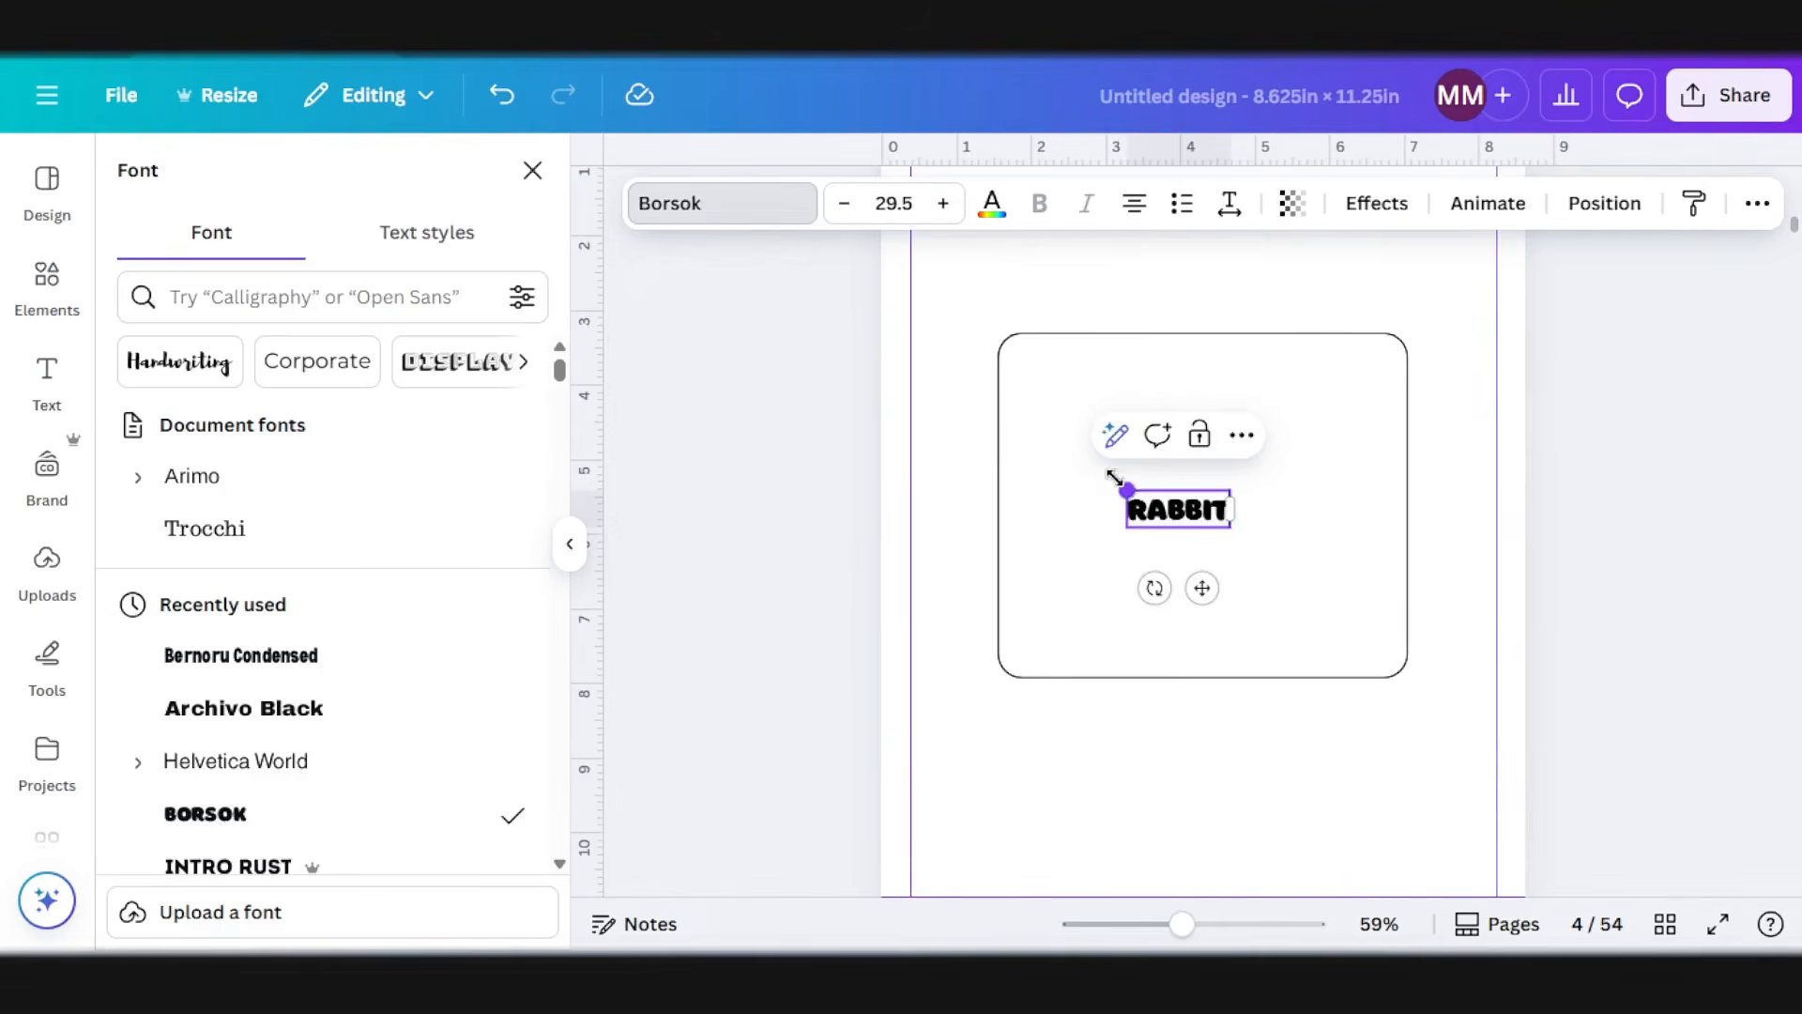
pyautogui.moveTo(1114, 478); pyautogui.dragTo(1232, 349)
# Step: Color the RABBIT title white with a thickened black Outline effect, and enlarge the text to about size 60.7
pyautogui.click(991, 203)
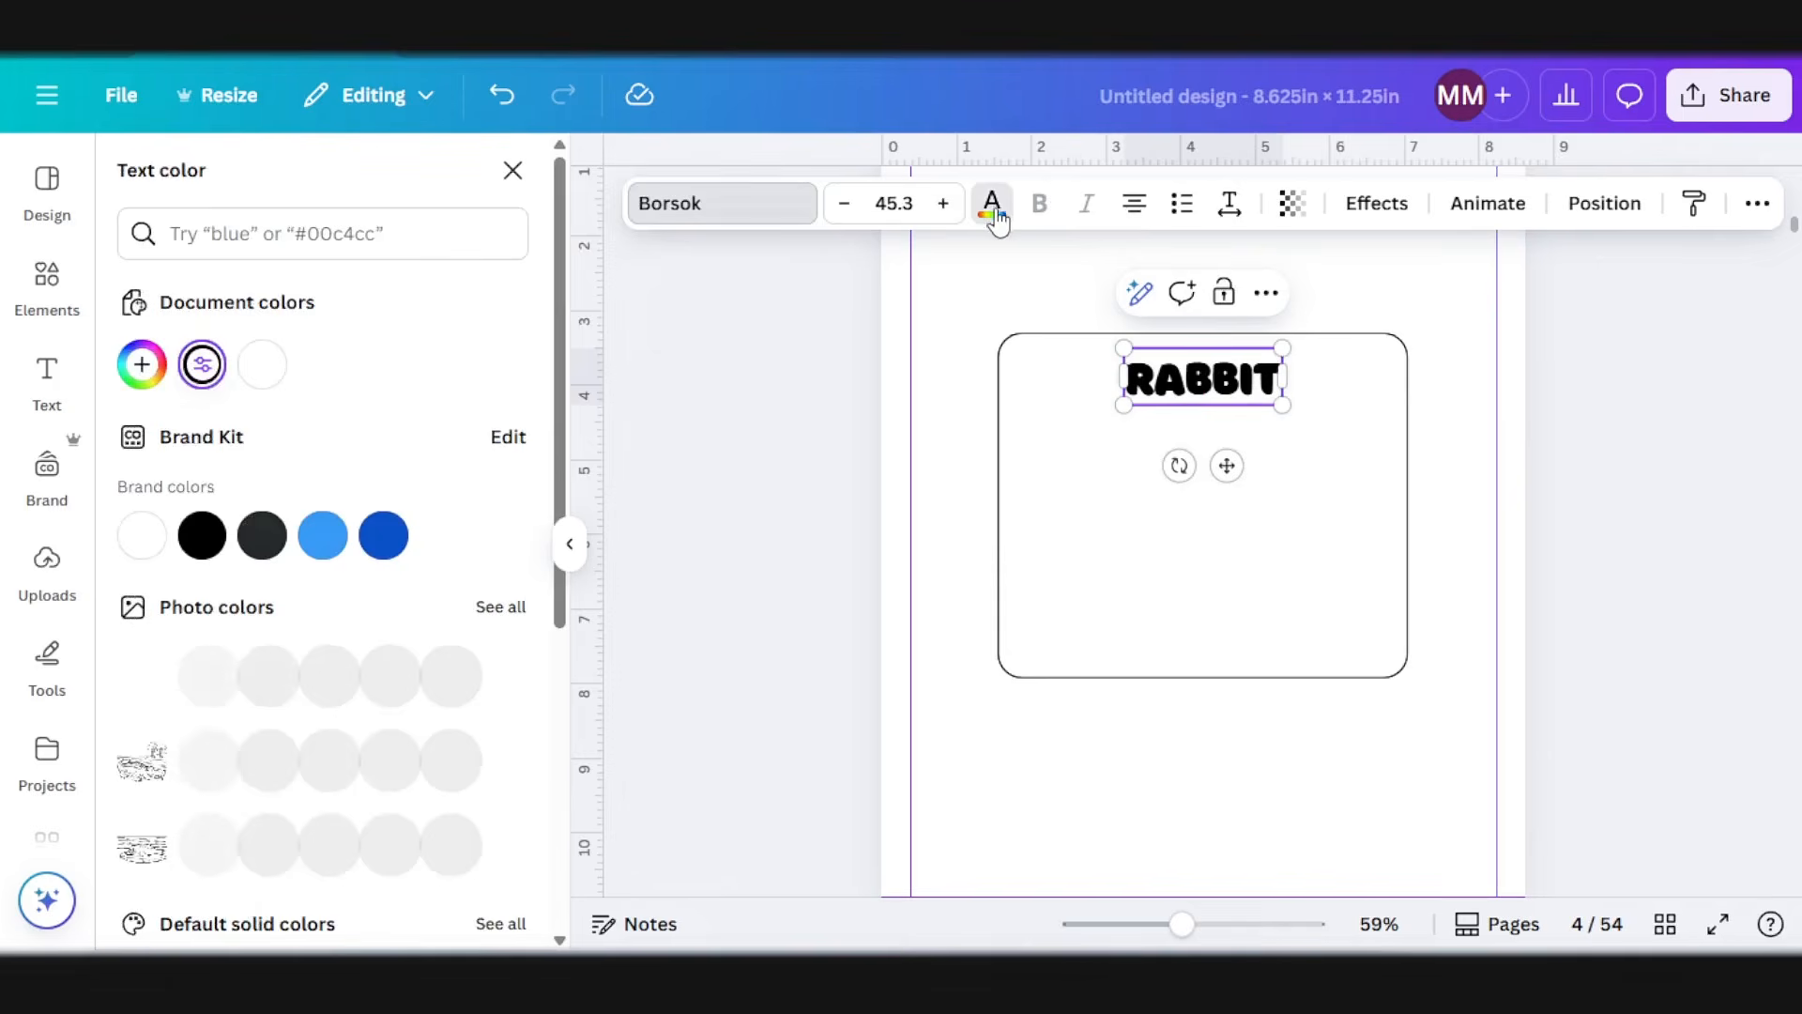
pyautogui.click(140, 535)
pyautogui.click(1377, 203)
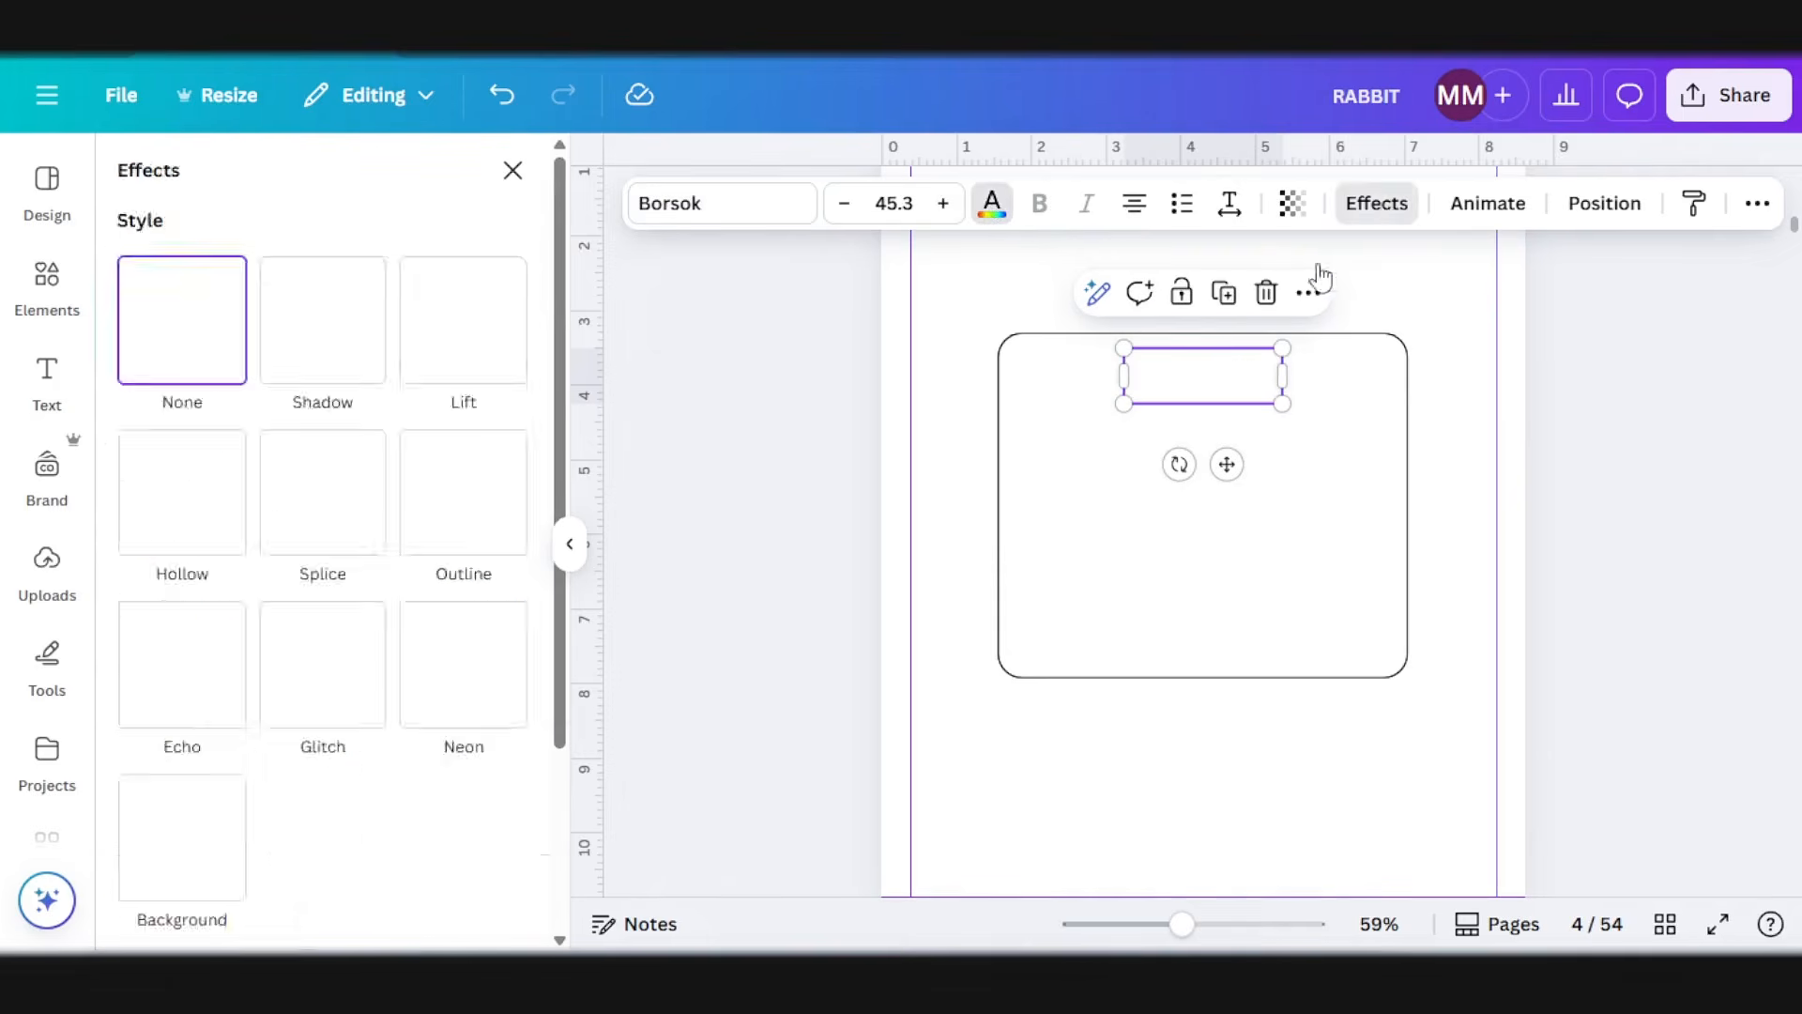
pyautogui.click(456, 522)
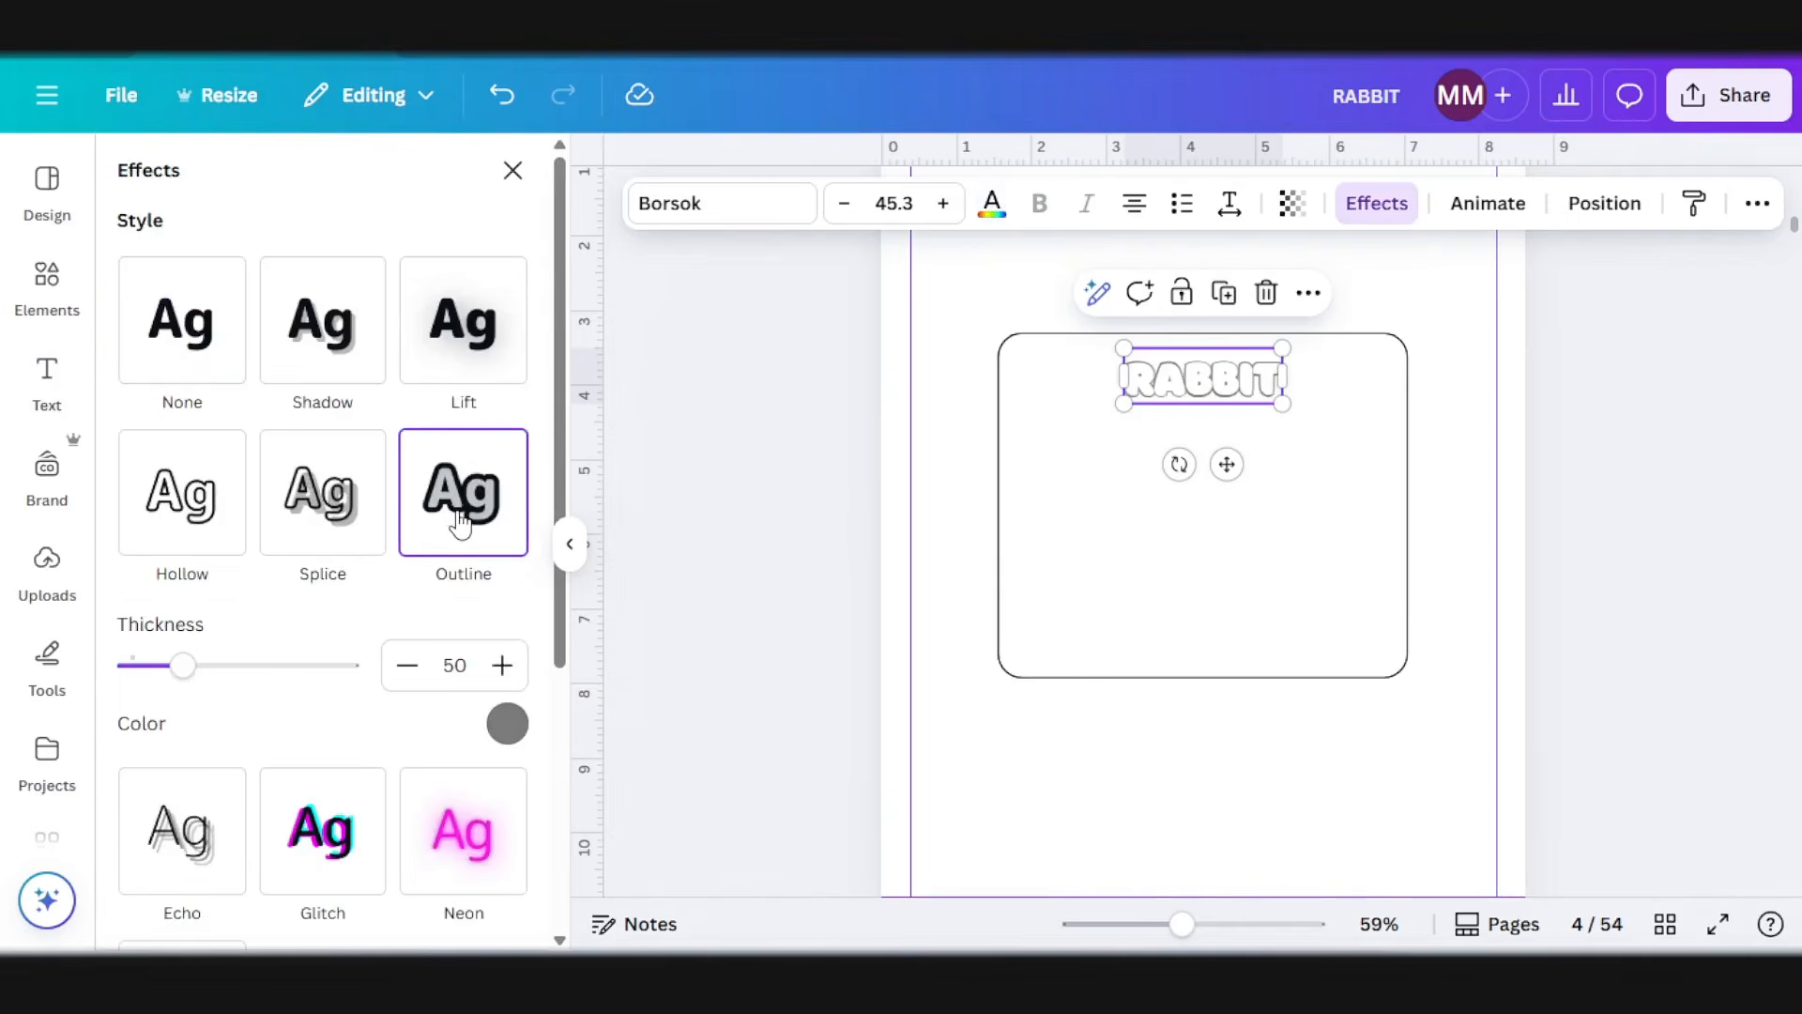
pyautogui.click(507, 723)
pyautogui.click(193, 532)
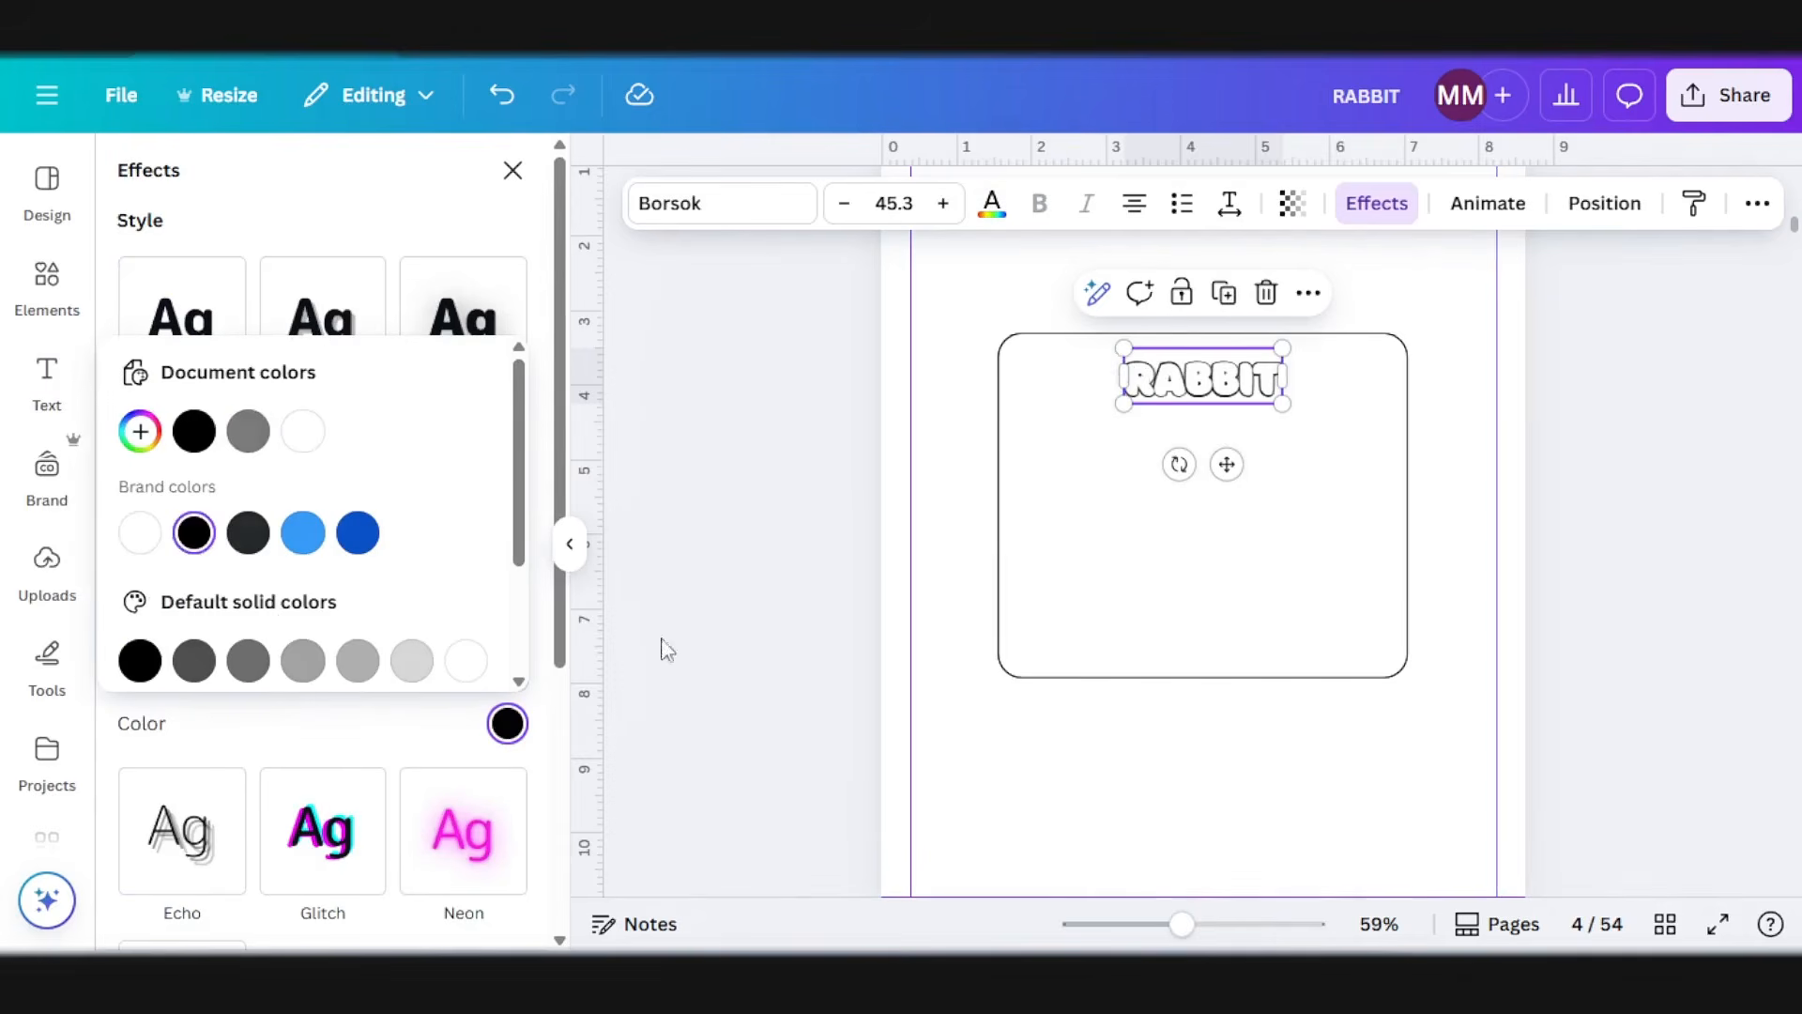
pyautogui.click(361, 755)
pyautogui.moveTo(181, 665); pyautogui.dragTo(221, 666)
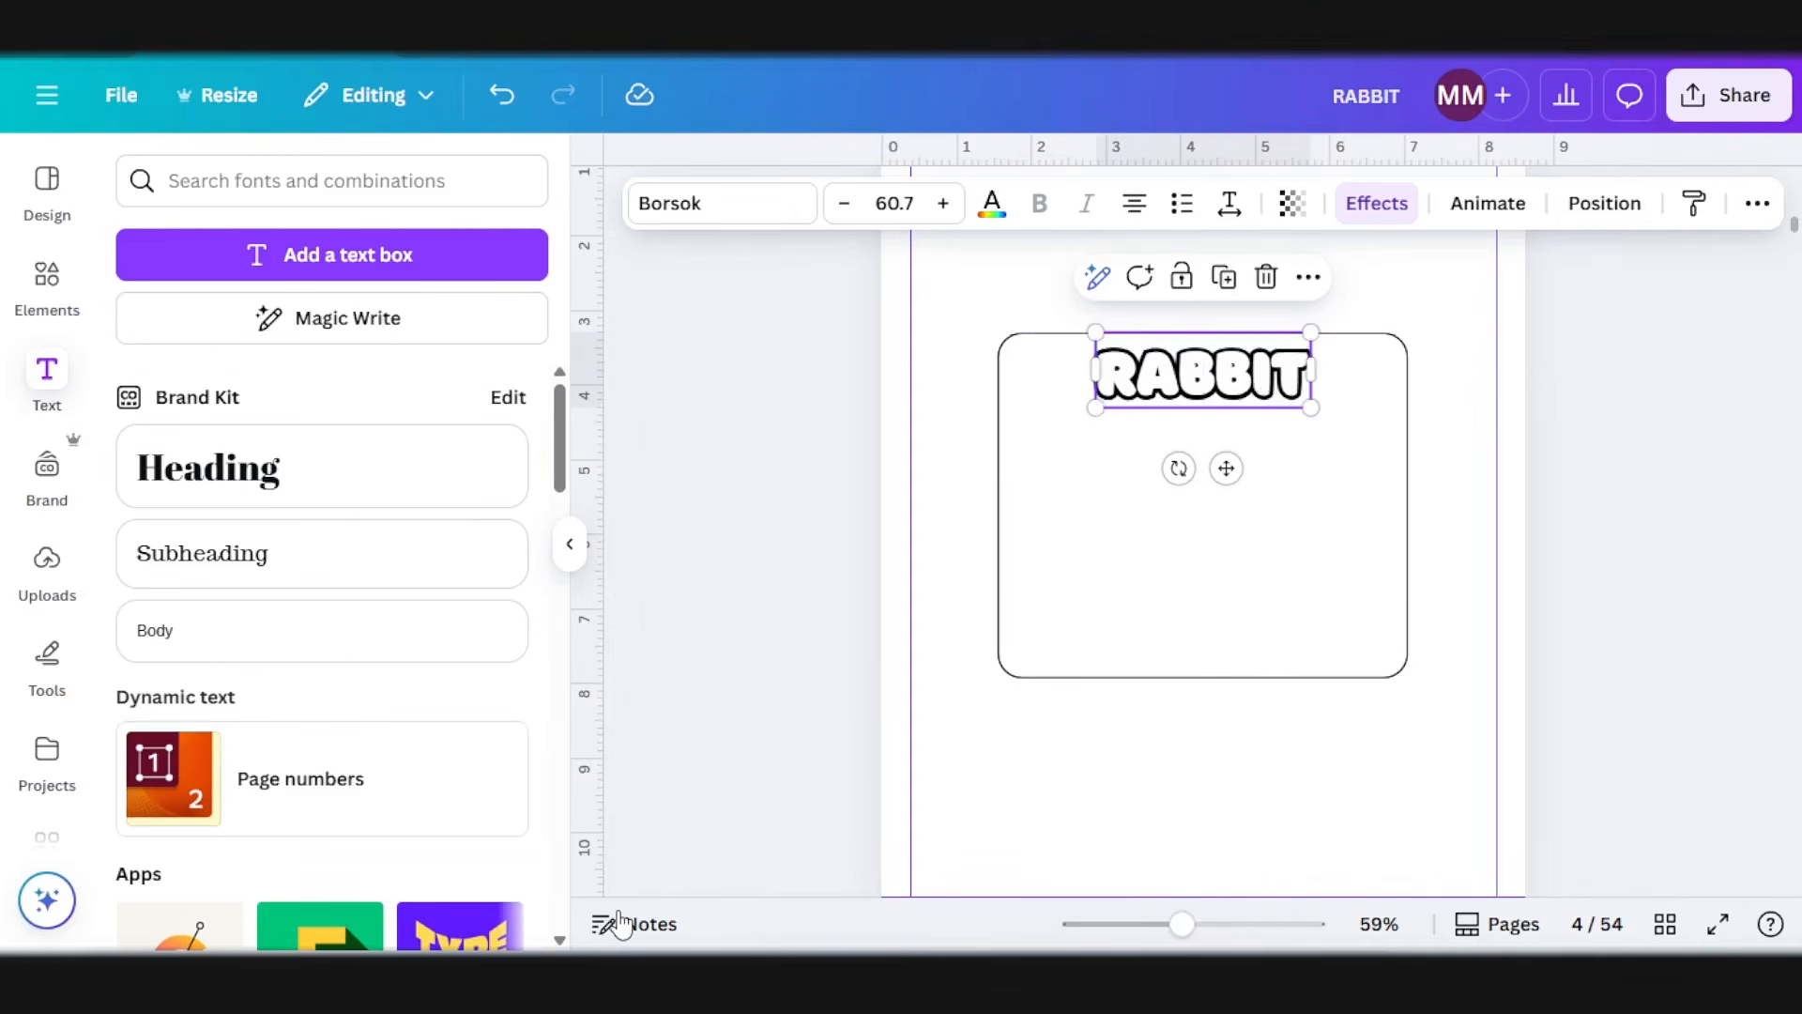
# Step: Add a subheading below RABBIT and replace its text with ChatGPT's rabbit write-up, "Rabbits love to hop and nibble on fresh greens."
pyautogui.click(302, 579)
pyautogui.moveTo(1232, 488); pyautogui.dragTo(1232, 504)
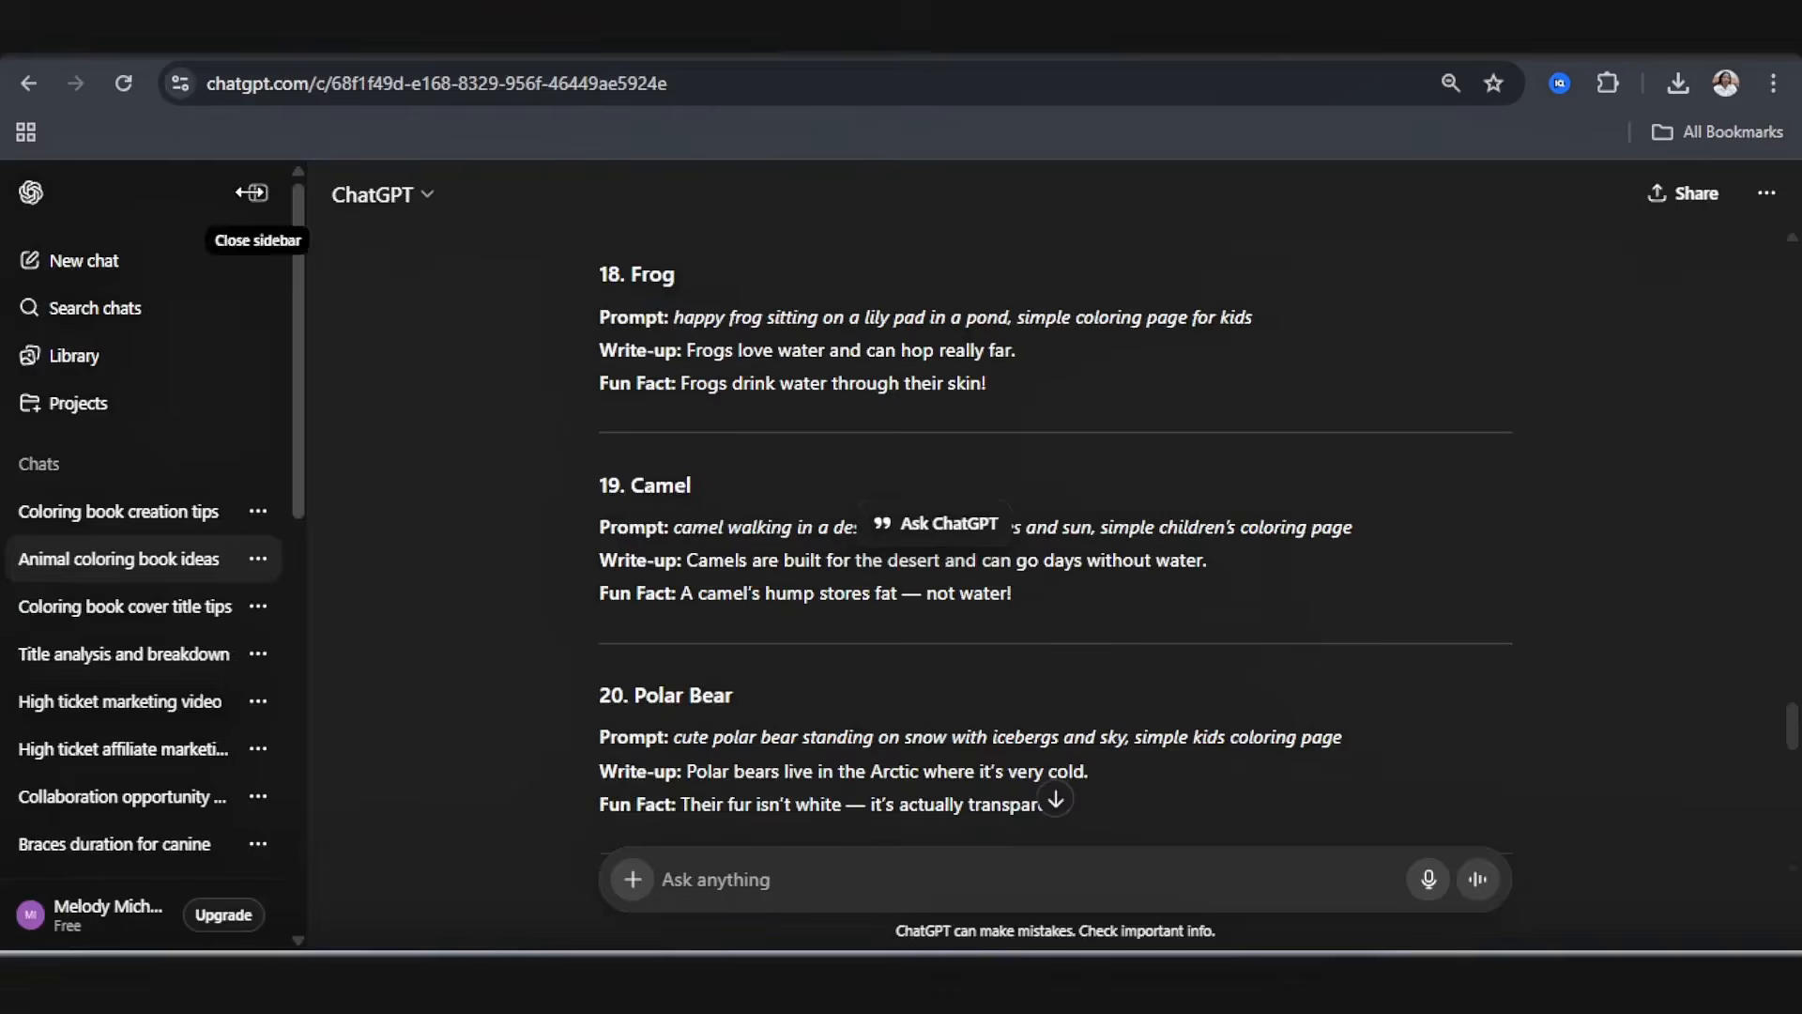
pyautogui.click(250, 189)
pyautogui.scroll(15, 744, 497)
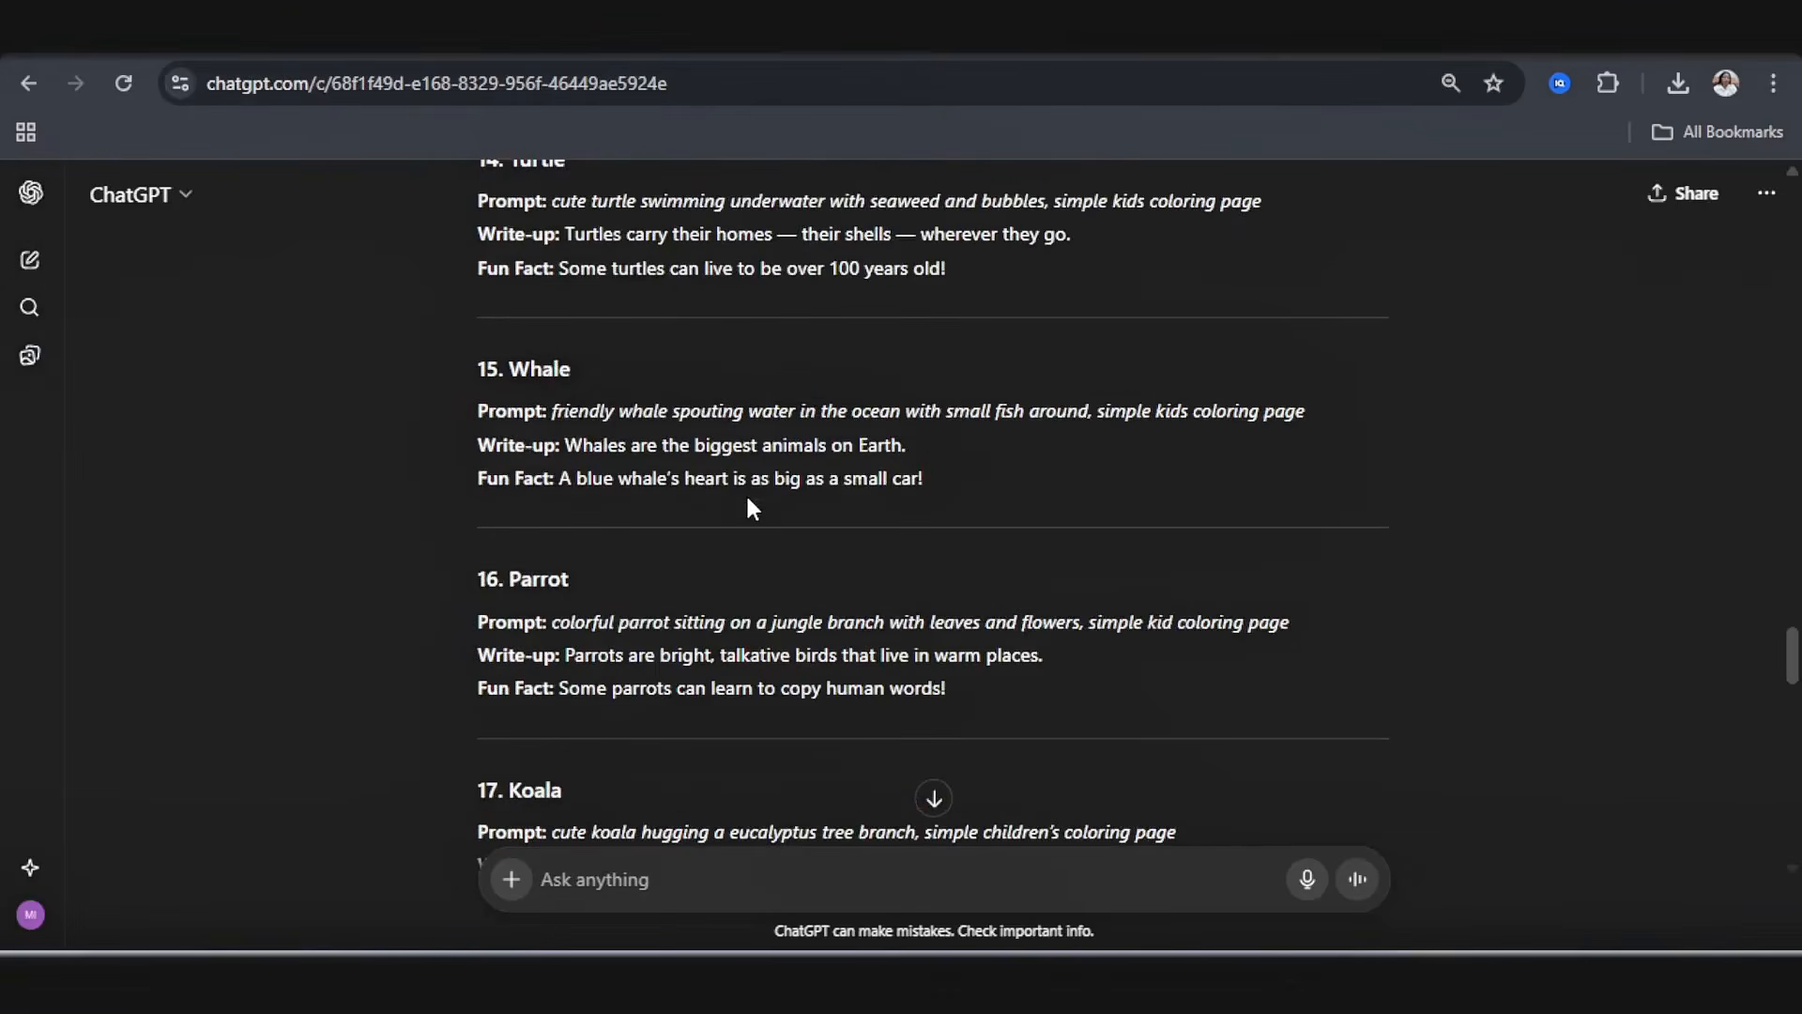
pyautogui.scroll(-20, 748, 506)
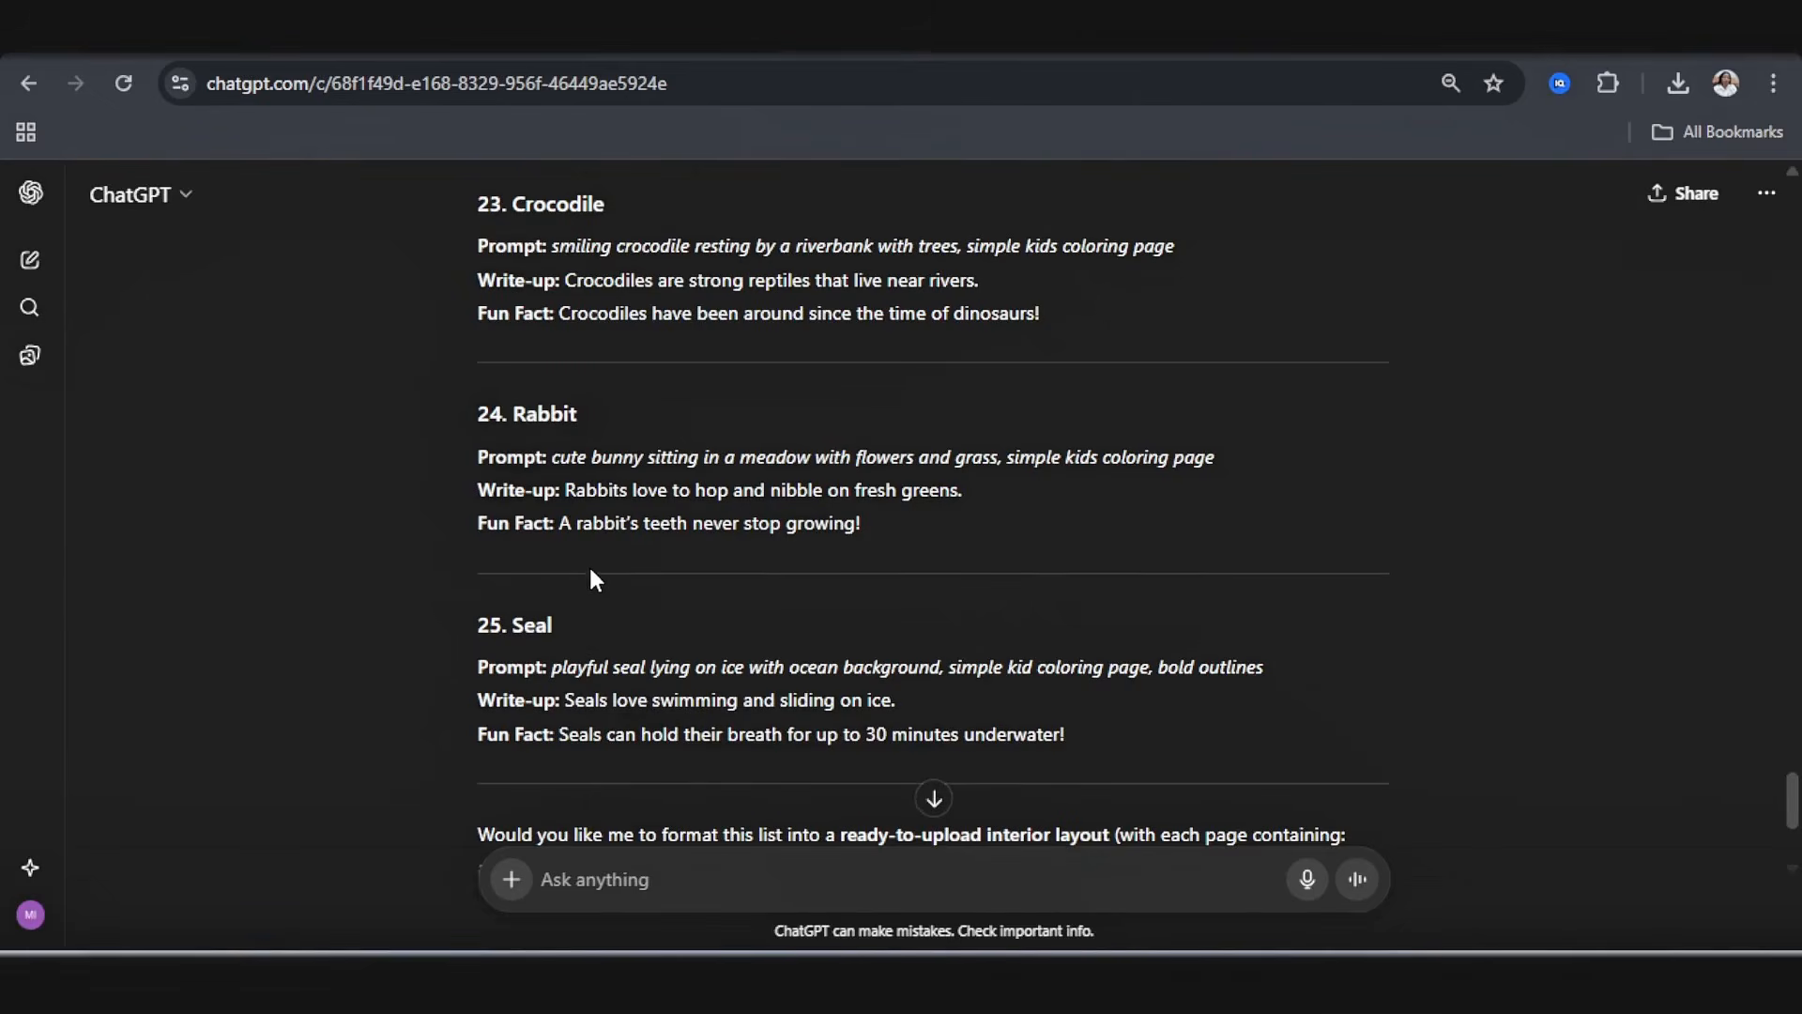
pyautogui.moveTo(567, 488); pyautogui.dragTo(901, 516)
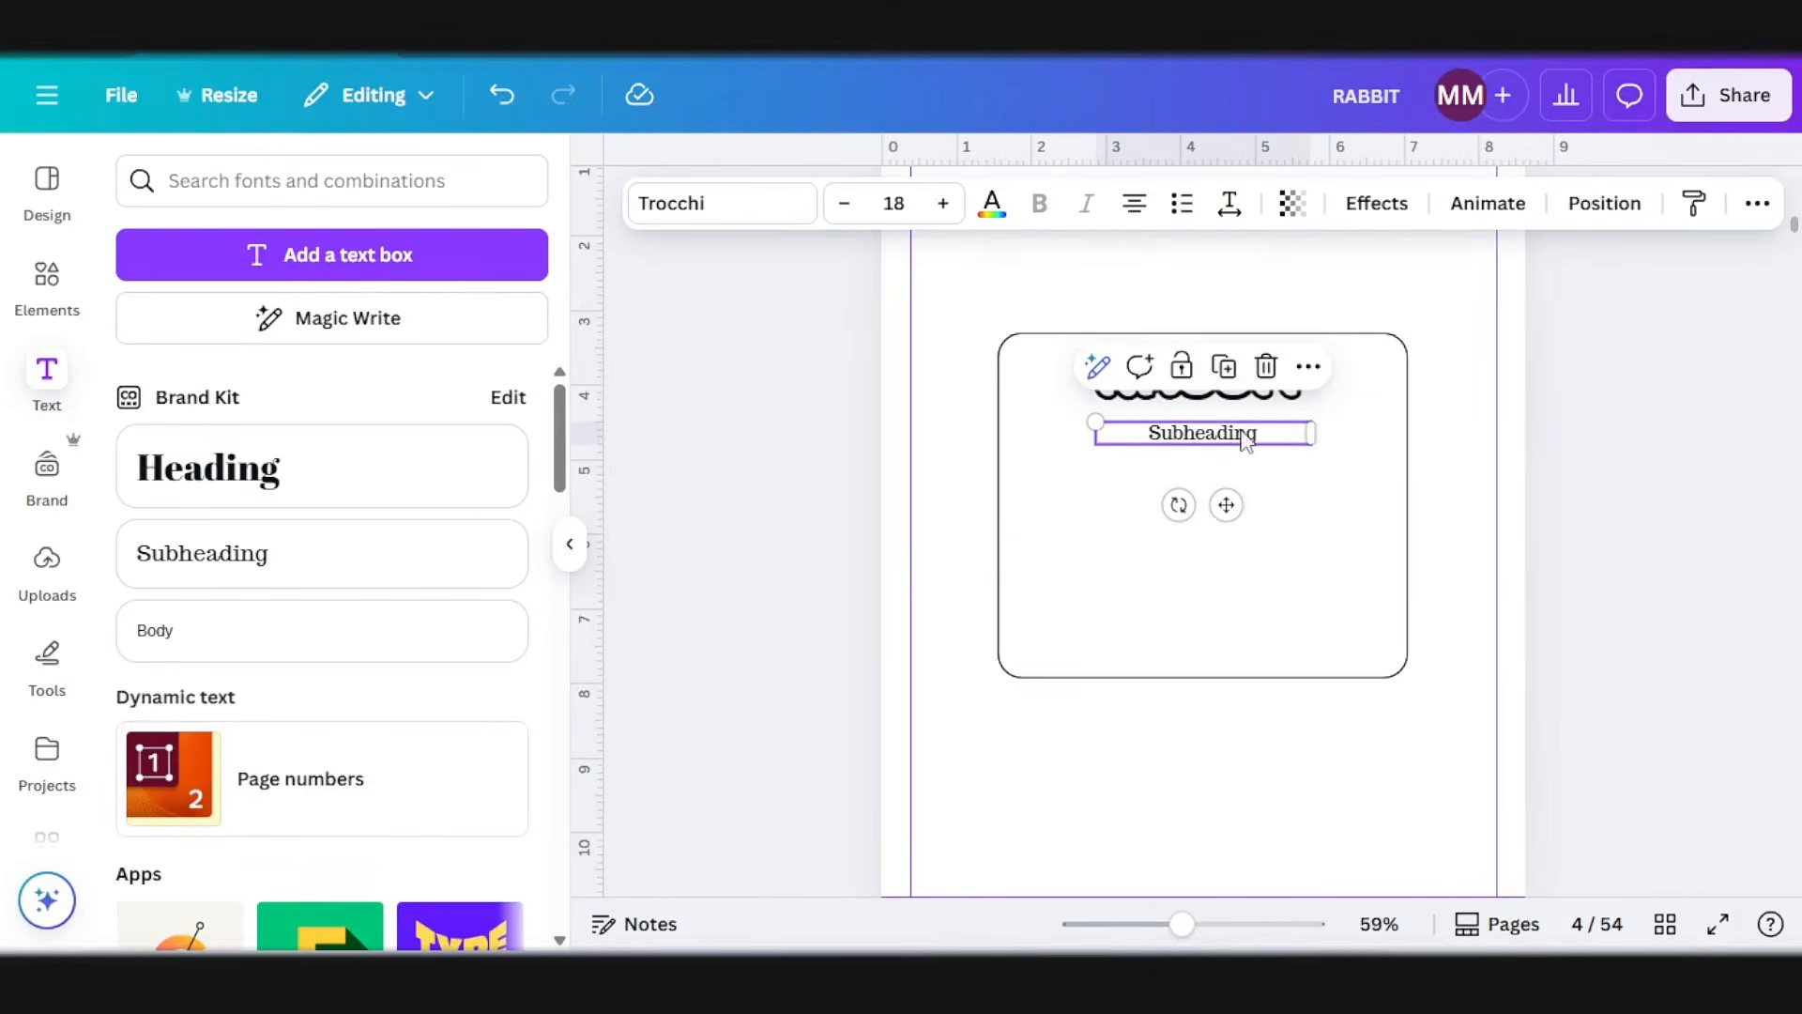
pyautogui.doubleClick(1245, 432)
pyautogui.write('Rabbits love to hop and nibble on fresh greens.')
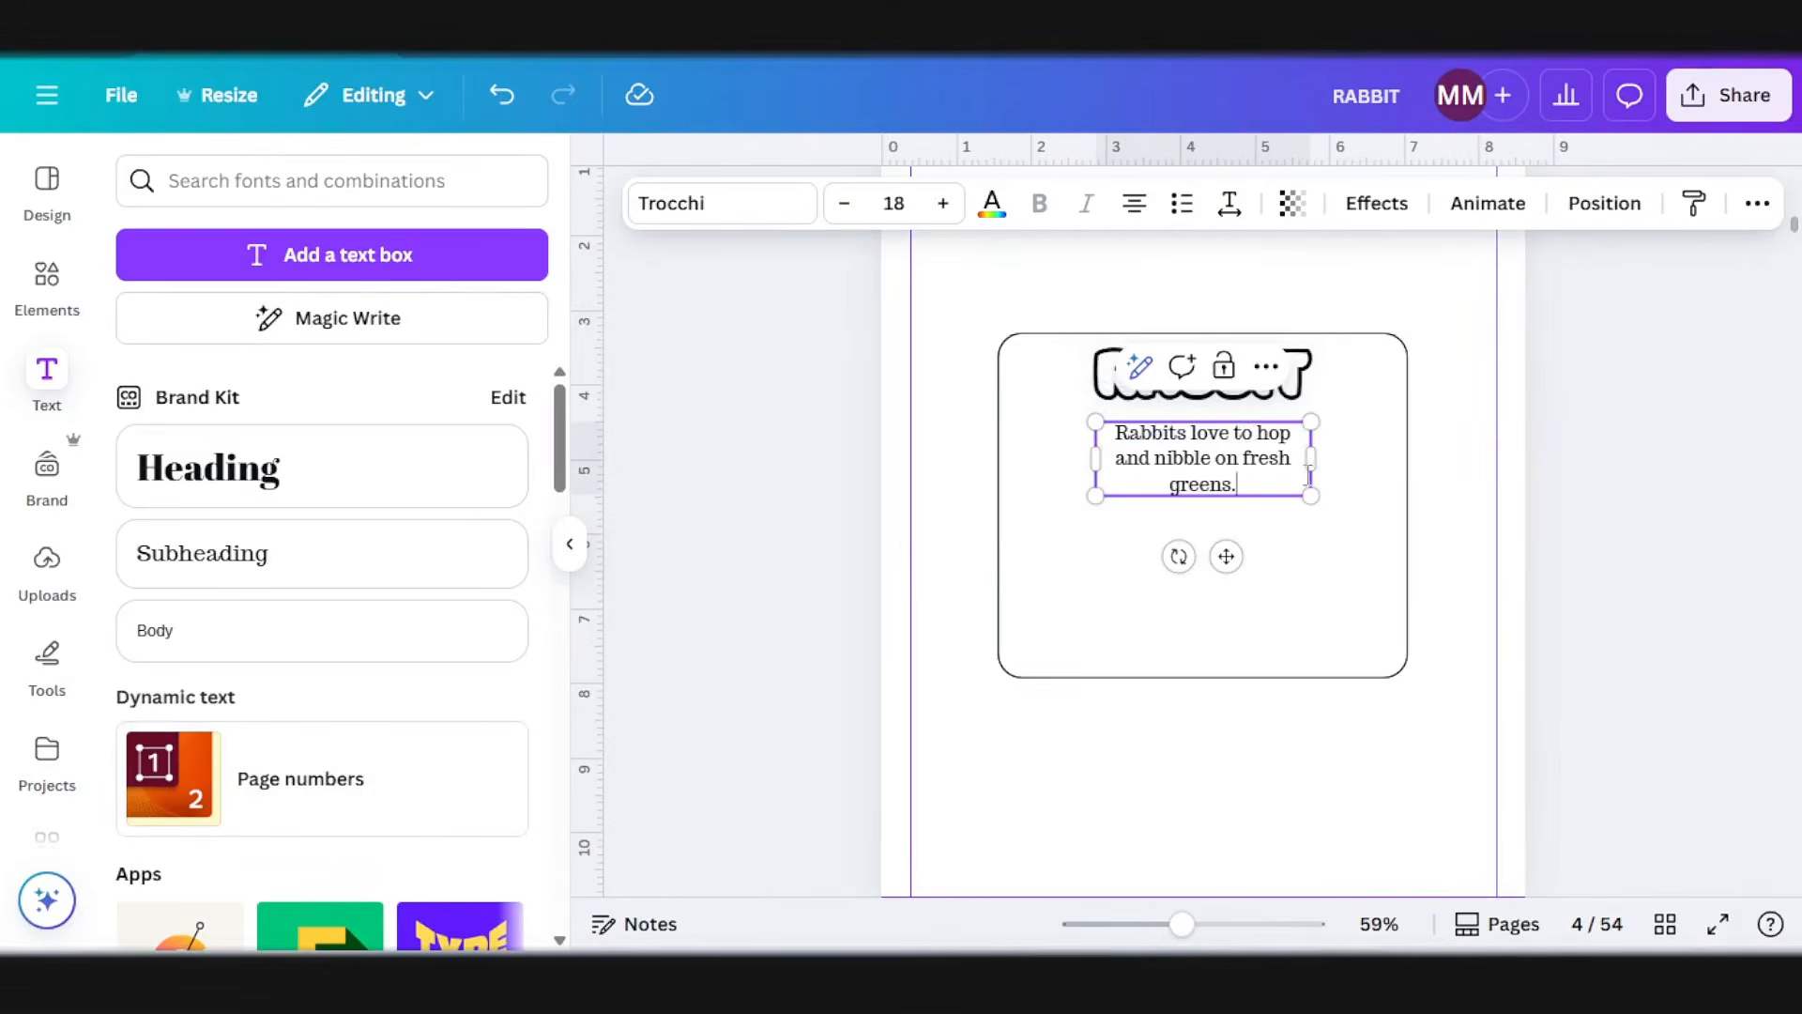
pyautogui.click(1605, 426)
# Step: Set the rabbit write-up in the Finger Paint font and widen its text box until the sentence fits on two lines
pyautogui.click(1248, 460)
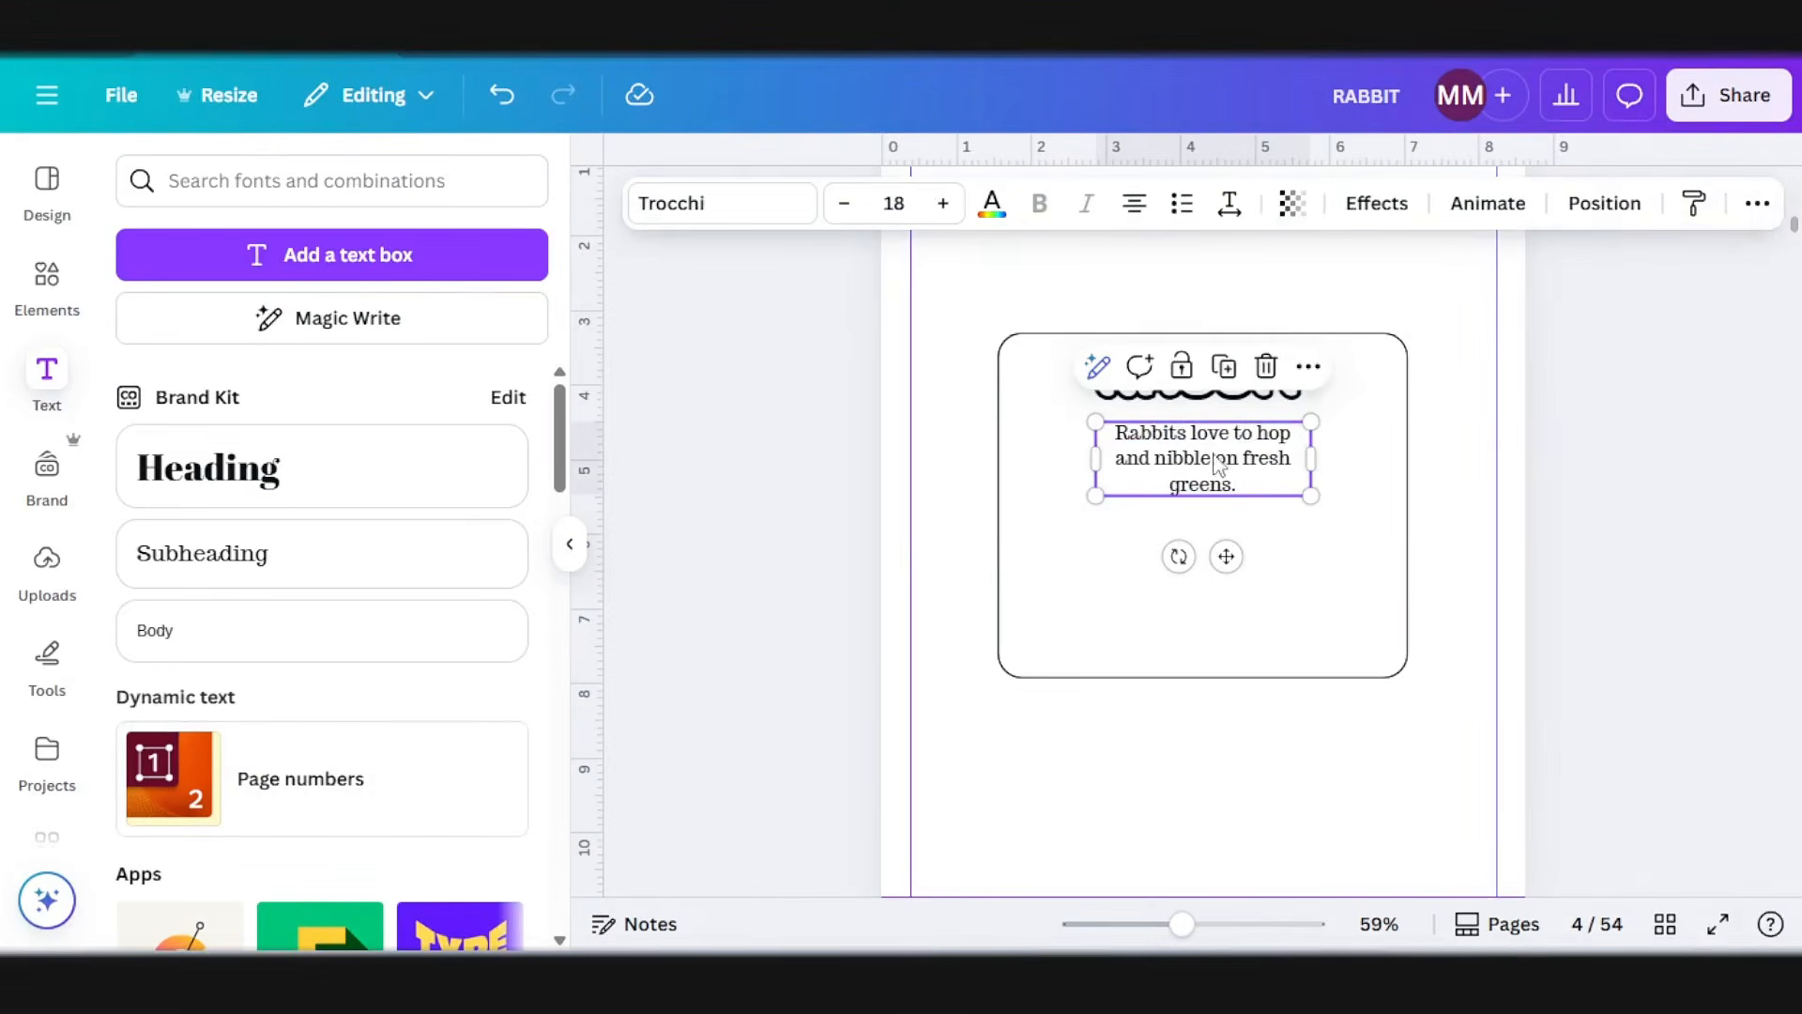
pyautogui.click(688, 218)
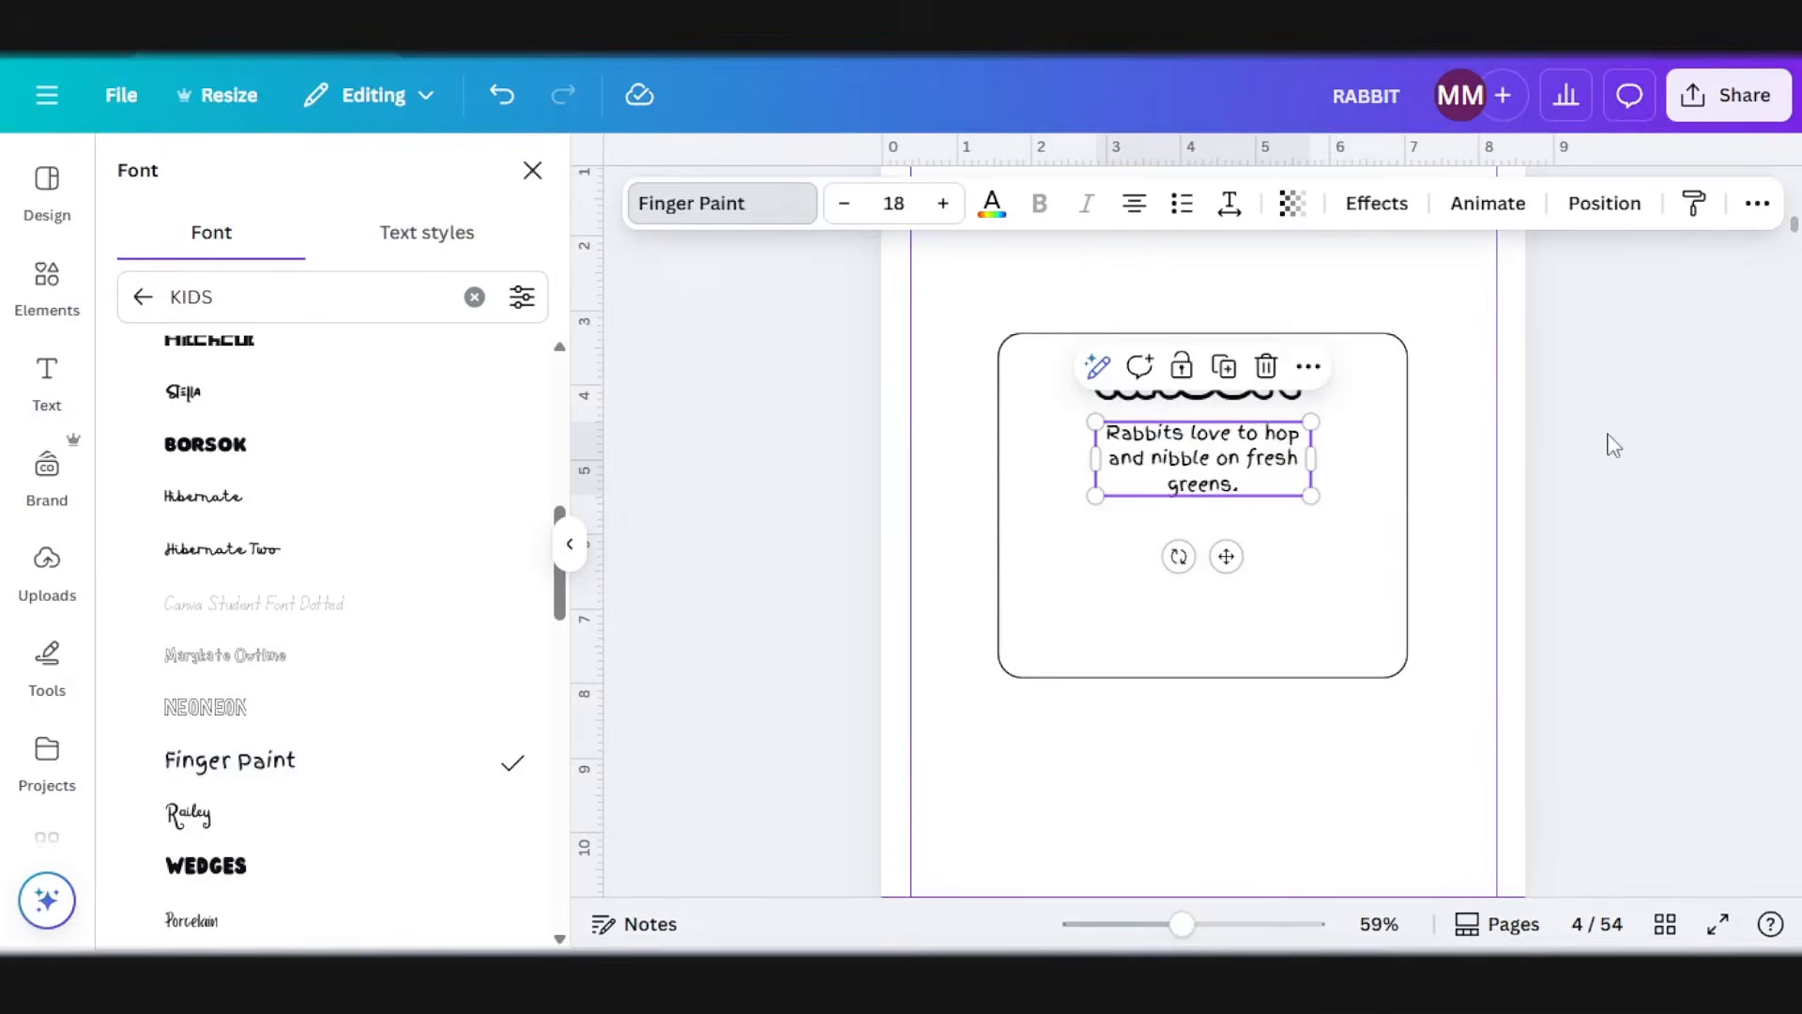
pyautogui.moveTo(1186, 458); pyautogui.dragTo(1135, 454)
pyautogui.moveTo(1260, 452)
pyautogui.mouseDown()
pyautogui.moveTo(1329, 441)
pyautogui.moveTo(1394, 481)
pyautogui.moveTo(1267, 450)
pyautogui.mouseUp()
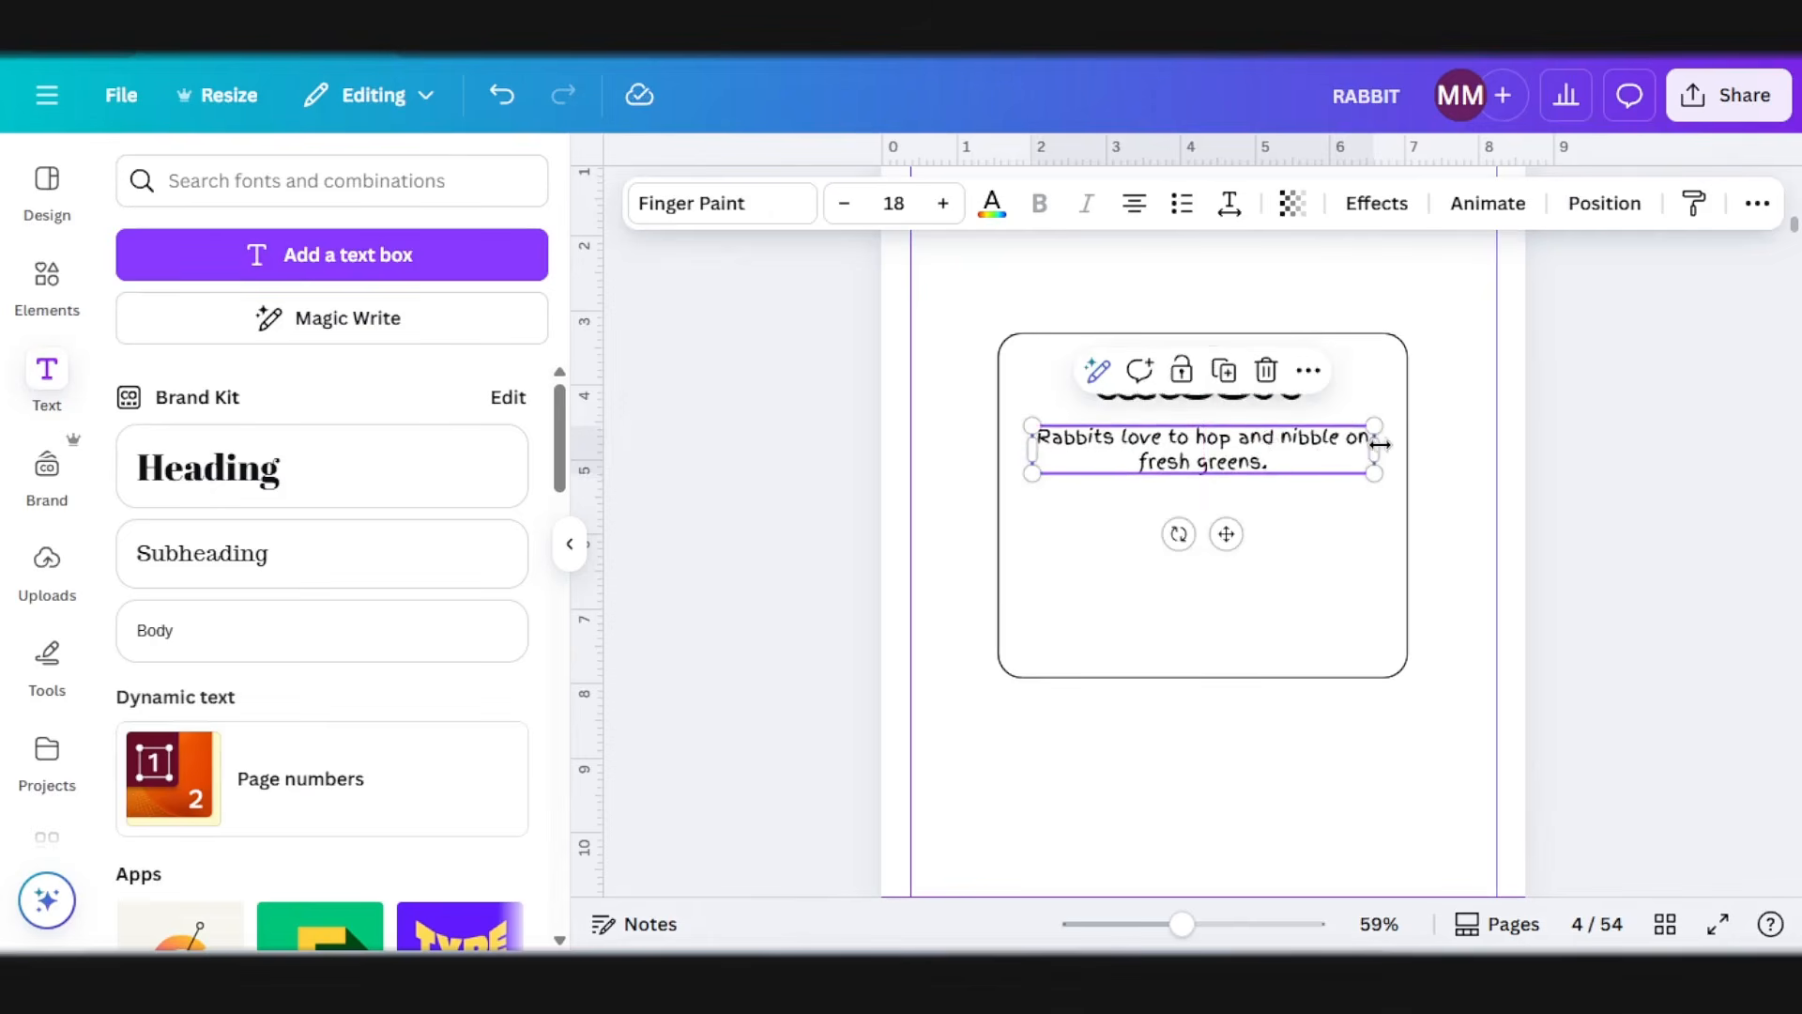
pyautogui.moveTo(1380, 444); pyautogui.dragTo(1394, 447)
pyautogui.moveTo(1256, 449); pyautogui.dragTo(1248, 441)
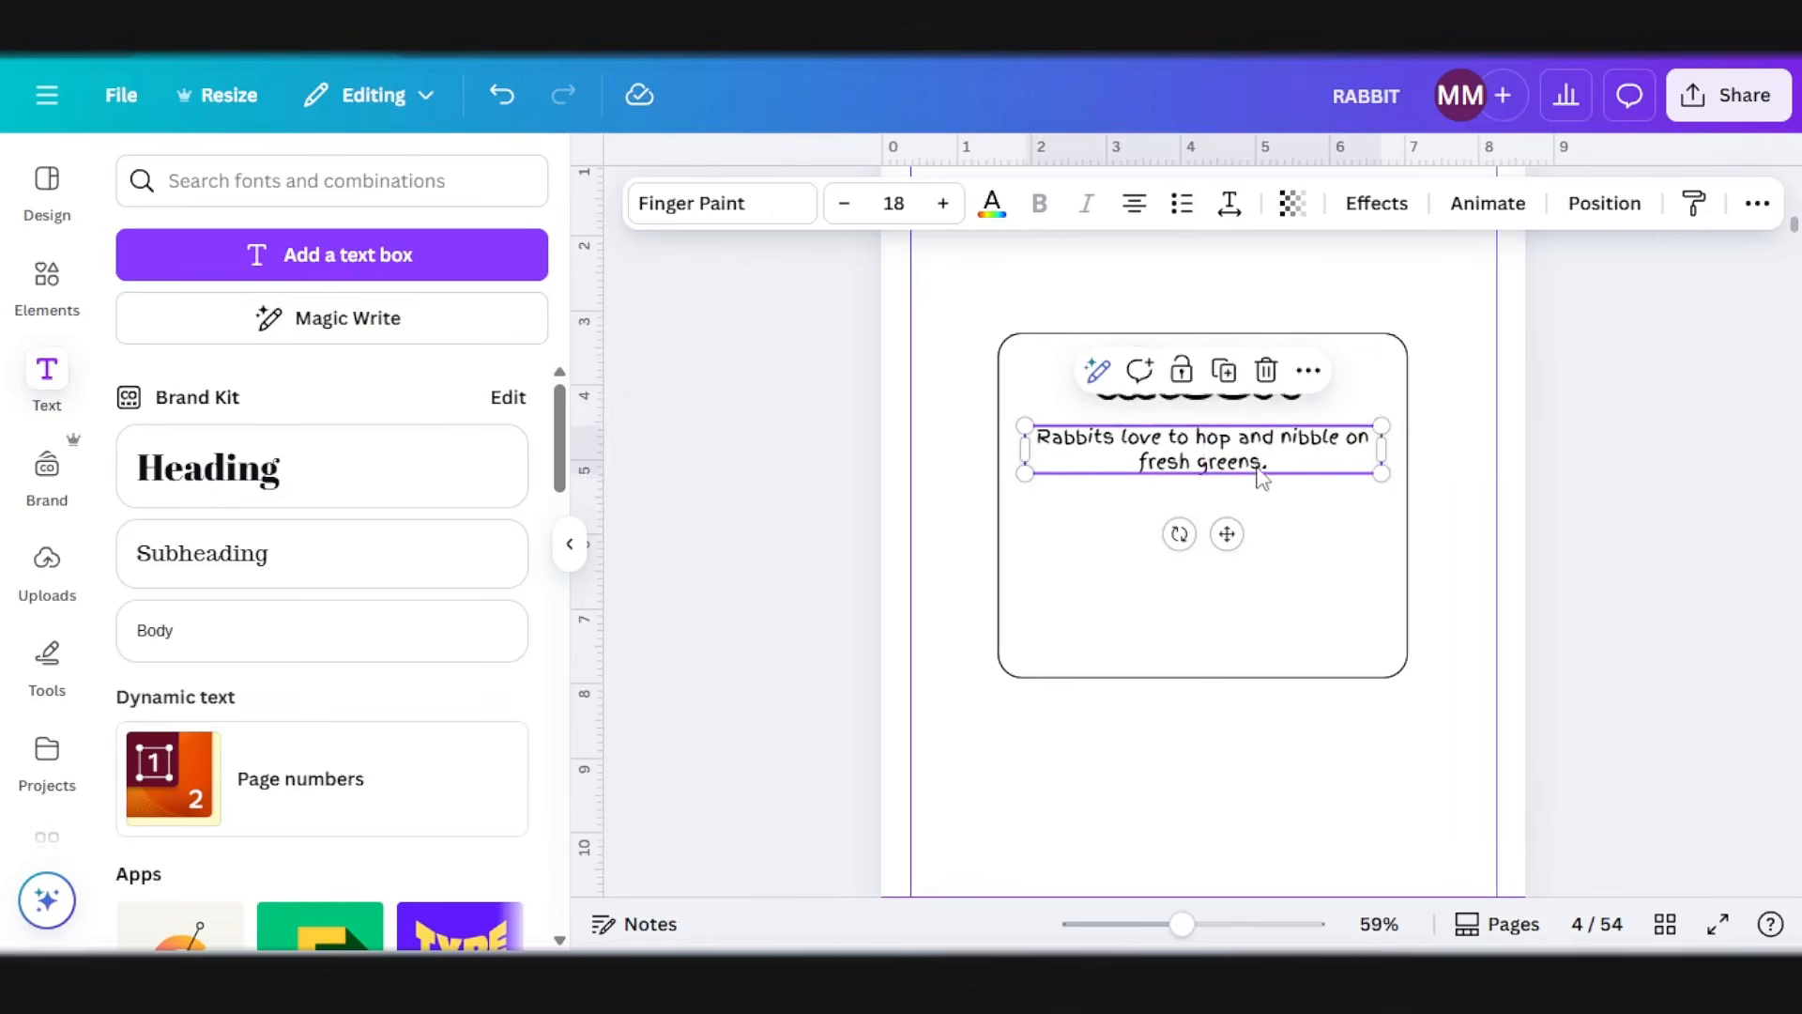
pyautogui.click(1236, 575)
pyautogui.click(1730, 375)
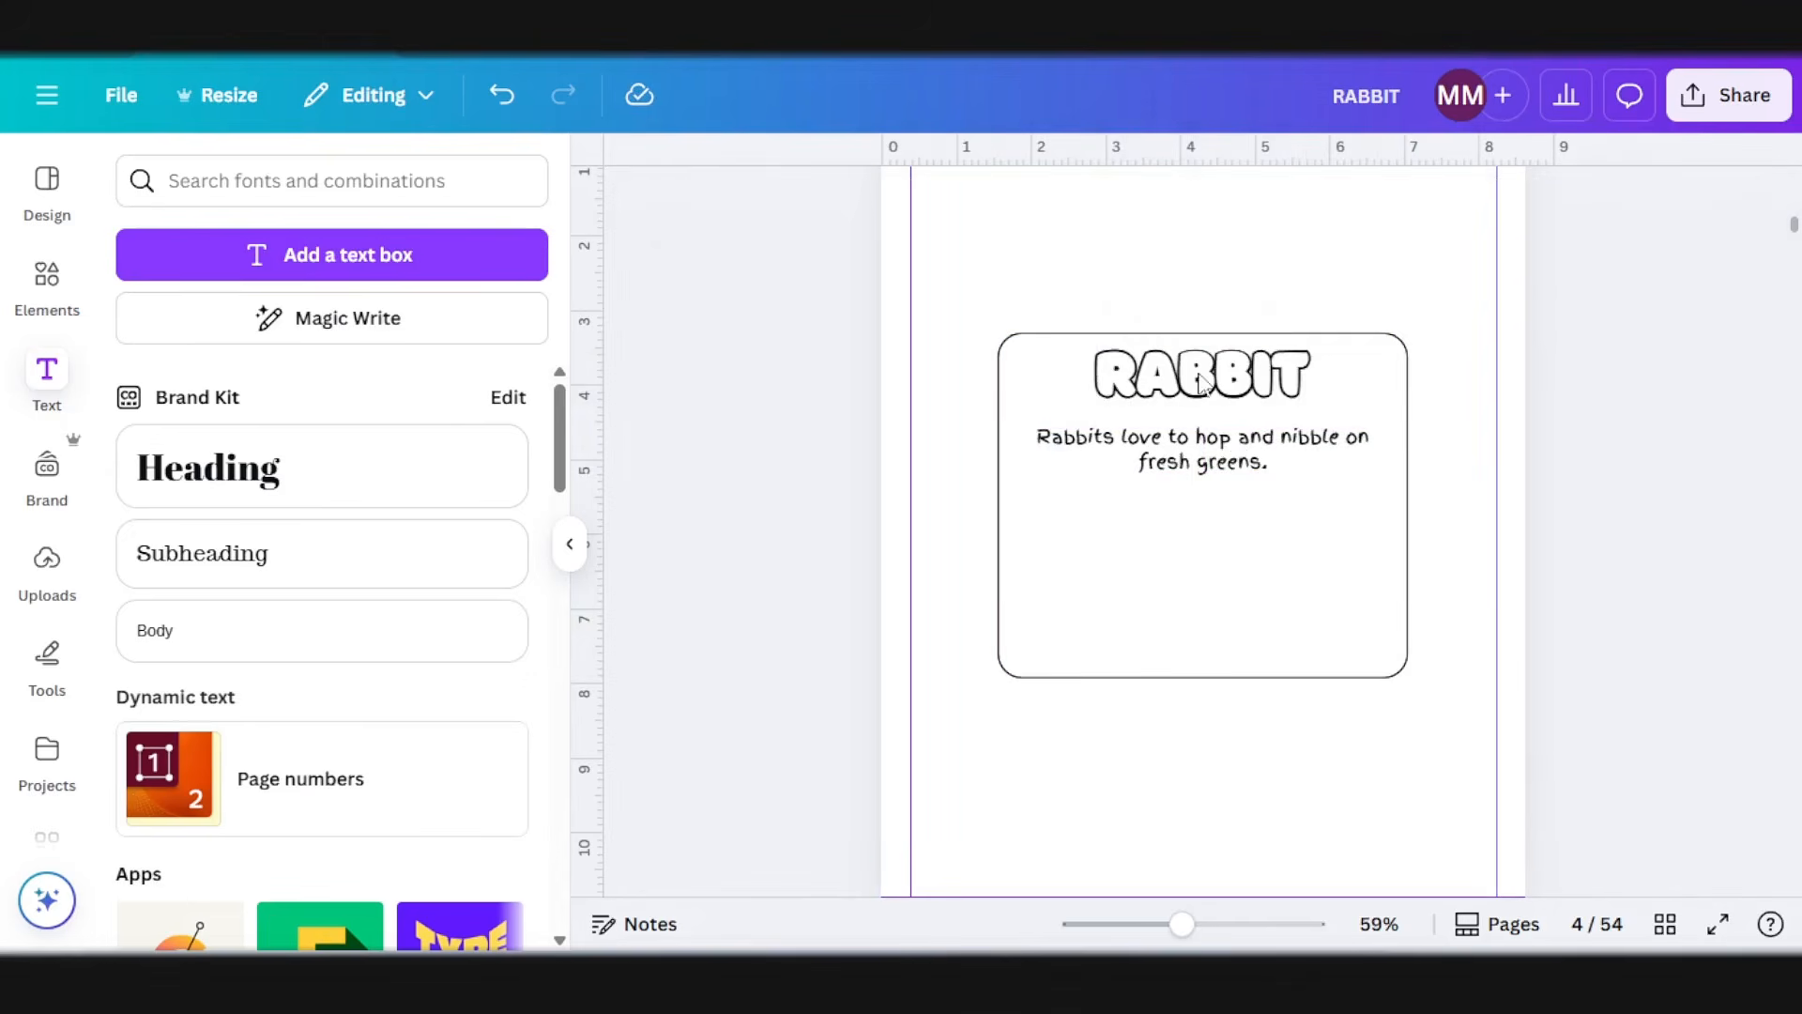
# Step: Duplicate the RABBIT title below the write-up and change the copy to read FUN FACT at about size 42.4
pyautogui.click(1206, 376)
pyautogui.click(1223, 278)
pyautogui.moveTo(1229, 385); pyautogui.dragTo(1233, 535)
pyautogui.doubleClick(1229, 553)
pyautogui.write('FUN FACT')
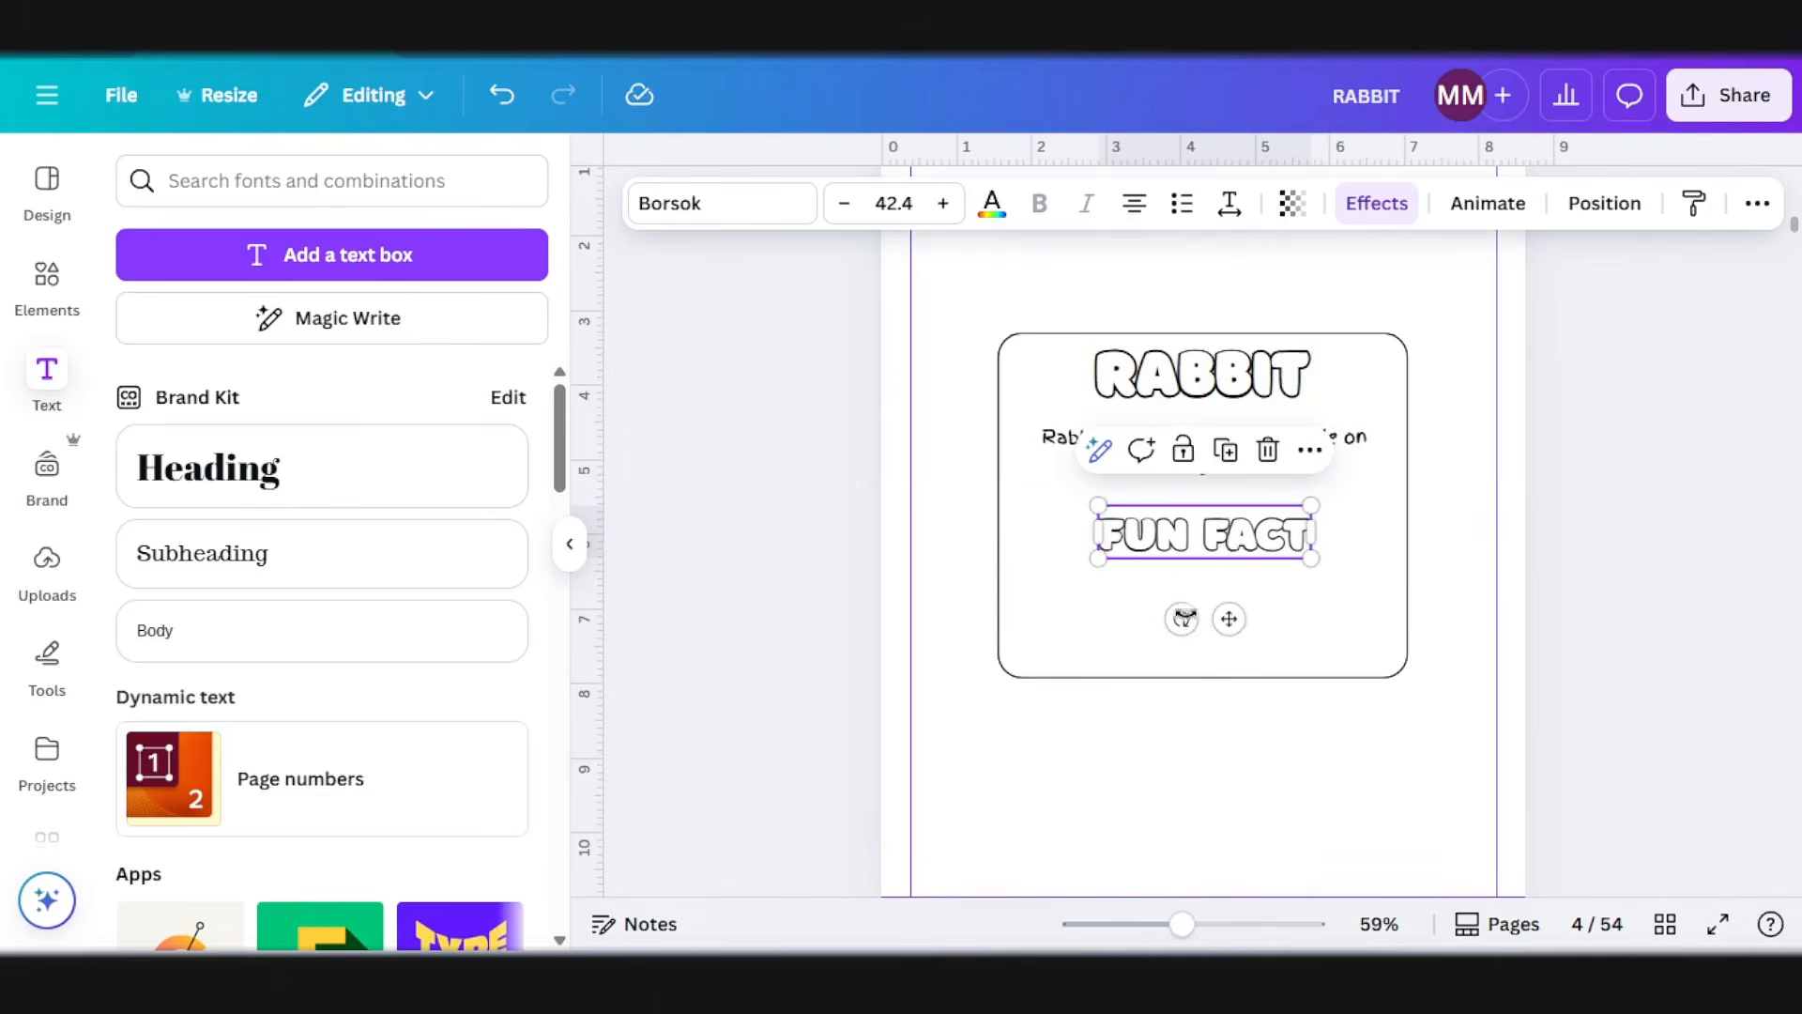
# Step: Duplicate the write-up below FUN FACT and replace its text with ChatGPT's fun fact, "A rabbit's teeth never stop growing!"
pyautogui.click(1047, 455)
pyautogui.moveTo(1234, 443)
pyautogui.mouseDown()
pyautogui.moveTo(1257, 621)
pyautogui.moveTo(1218, 601)
pyautogui.mouseUp()
pyautogui.click(561, 982)
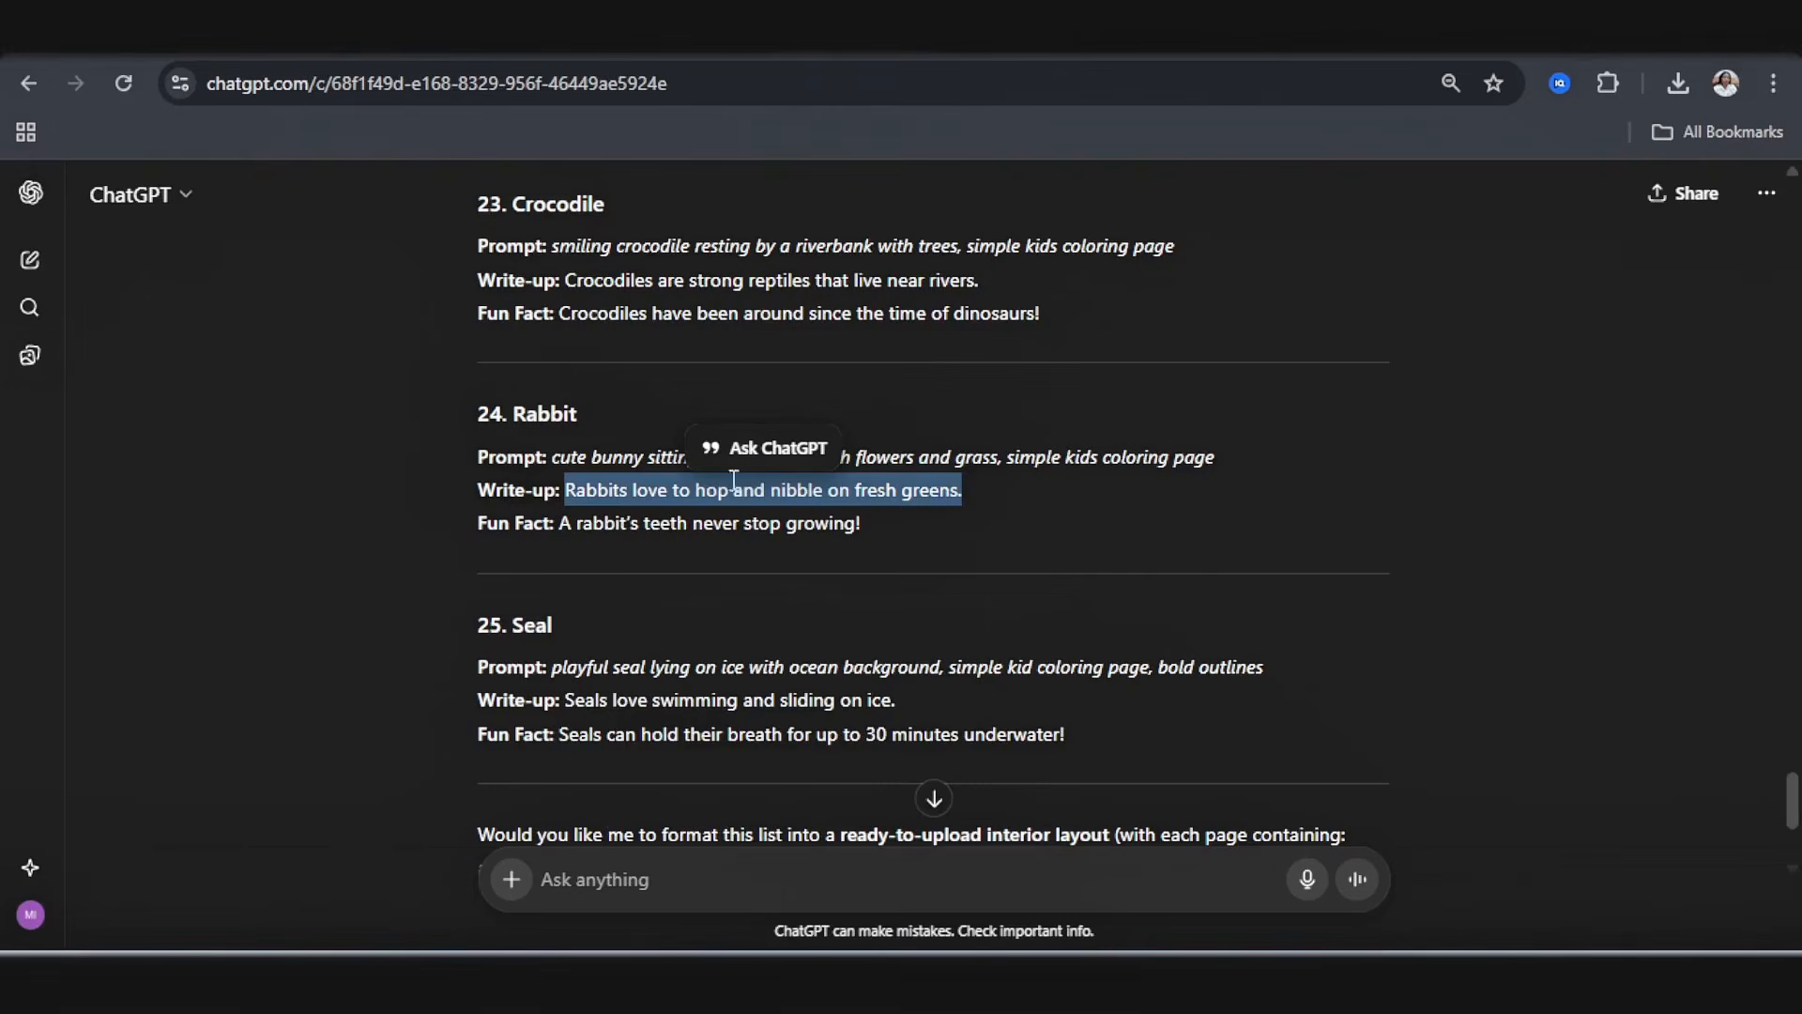
pyautogui.moveTo(863, 523); pyautogui.dragTo(563, 525)
pyautogui.hotkey('ctrl', 'c')
pyautogui.hotkey('alt', 'Tab')
pyautogui.doubleClick(1181, 589)
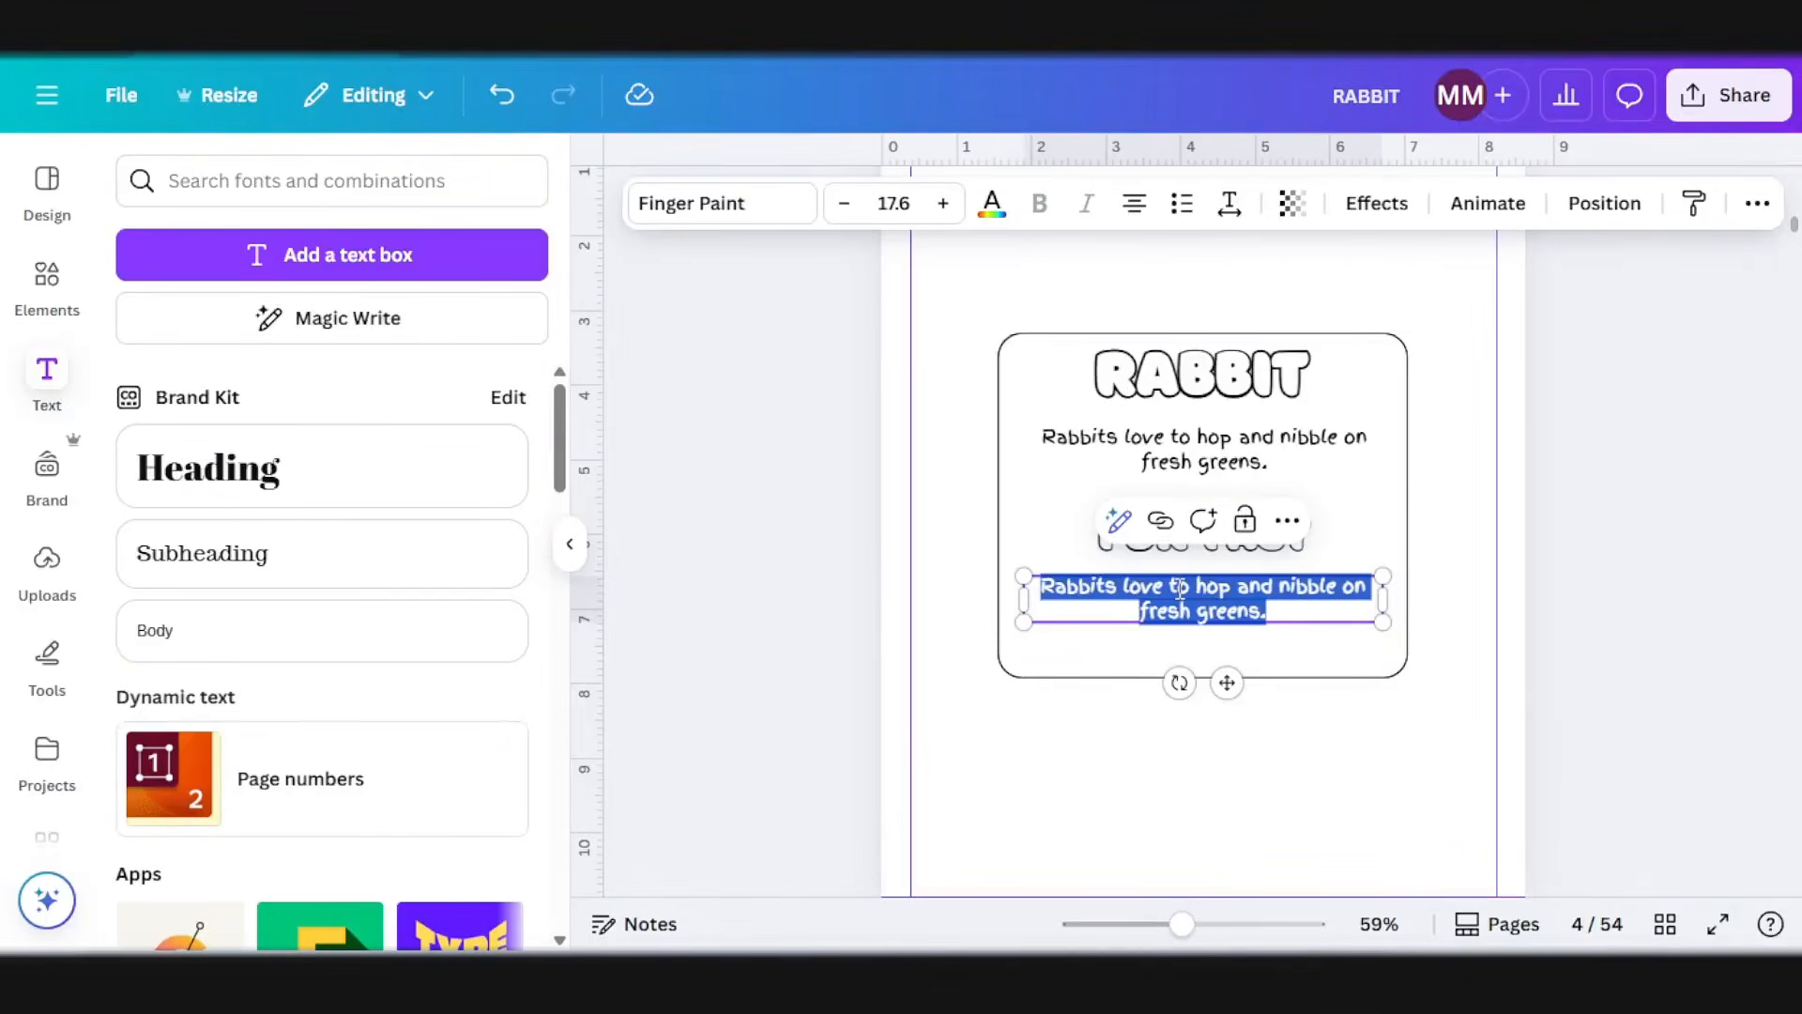
pyautogui.hotkey('ctrl', 'v')
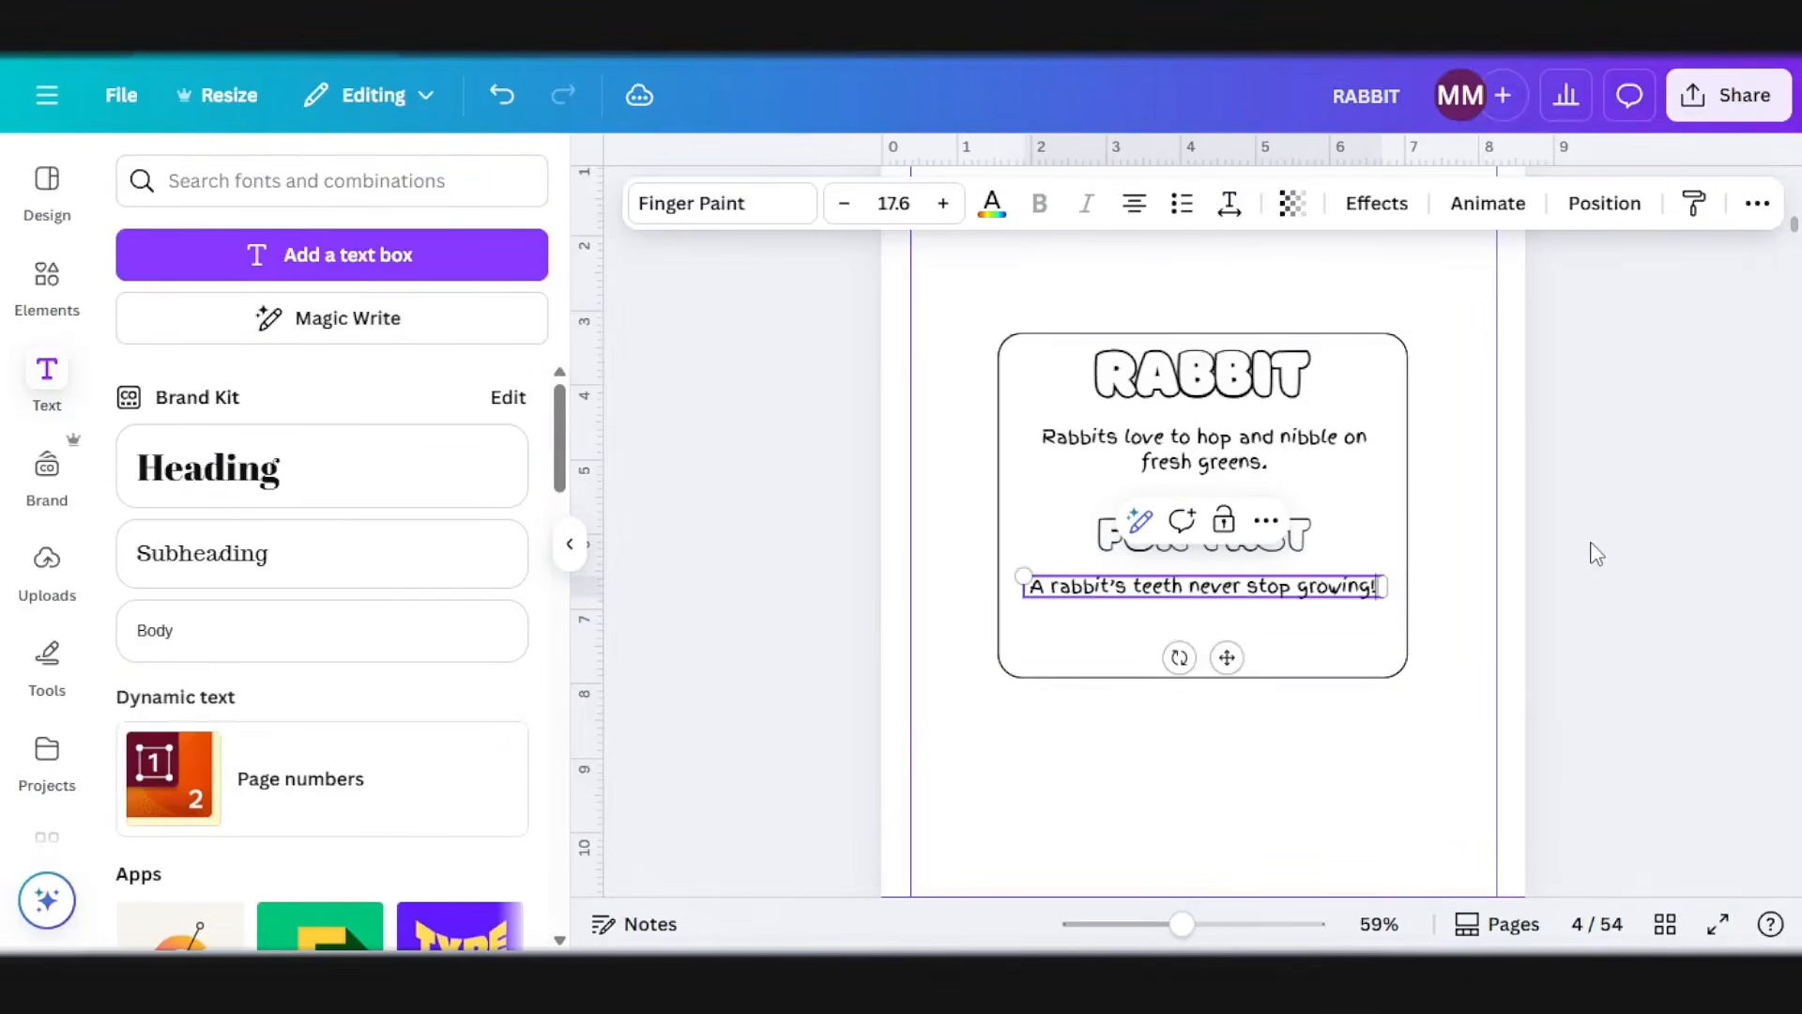
pyautogui.click(1594, 554)
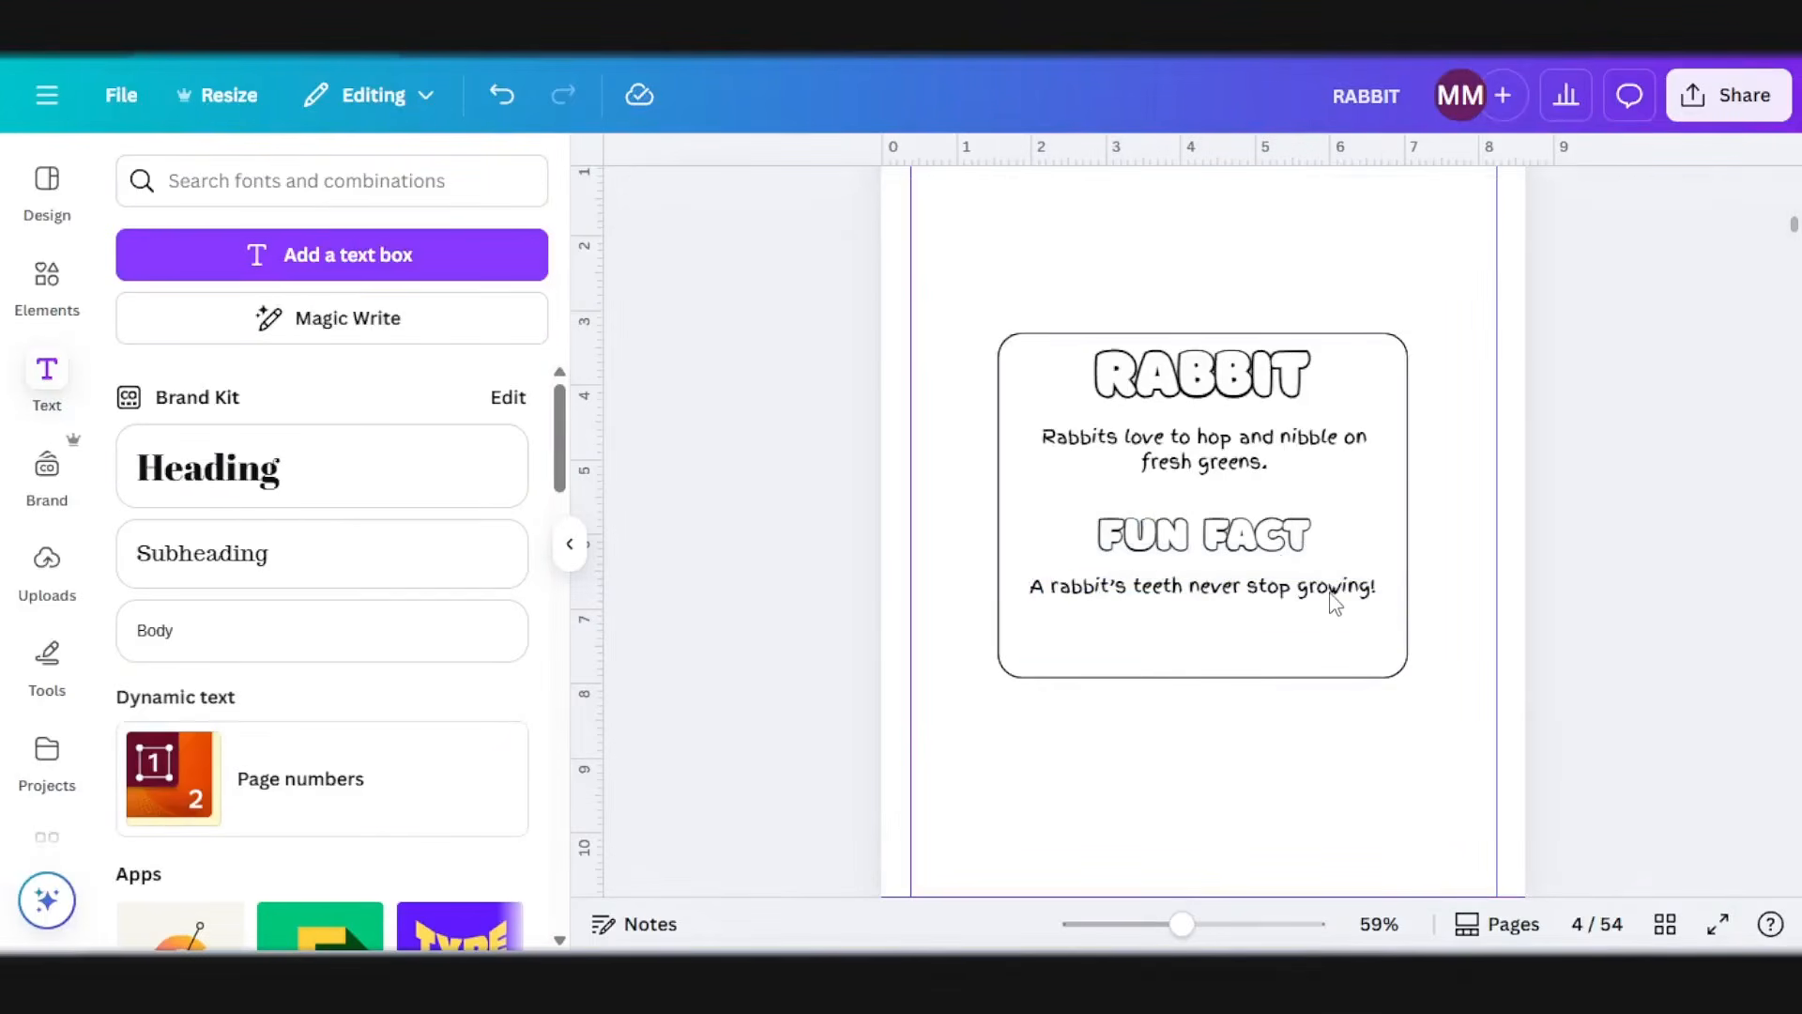
# Step: Move both headings and both sentences down so the text is vertically centered inside the rounded box
pyautogui.click(1211, 571)
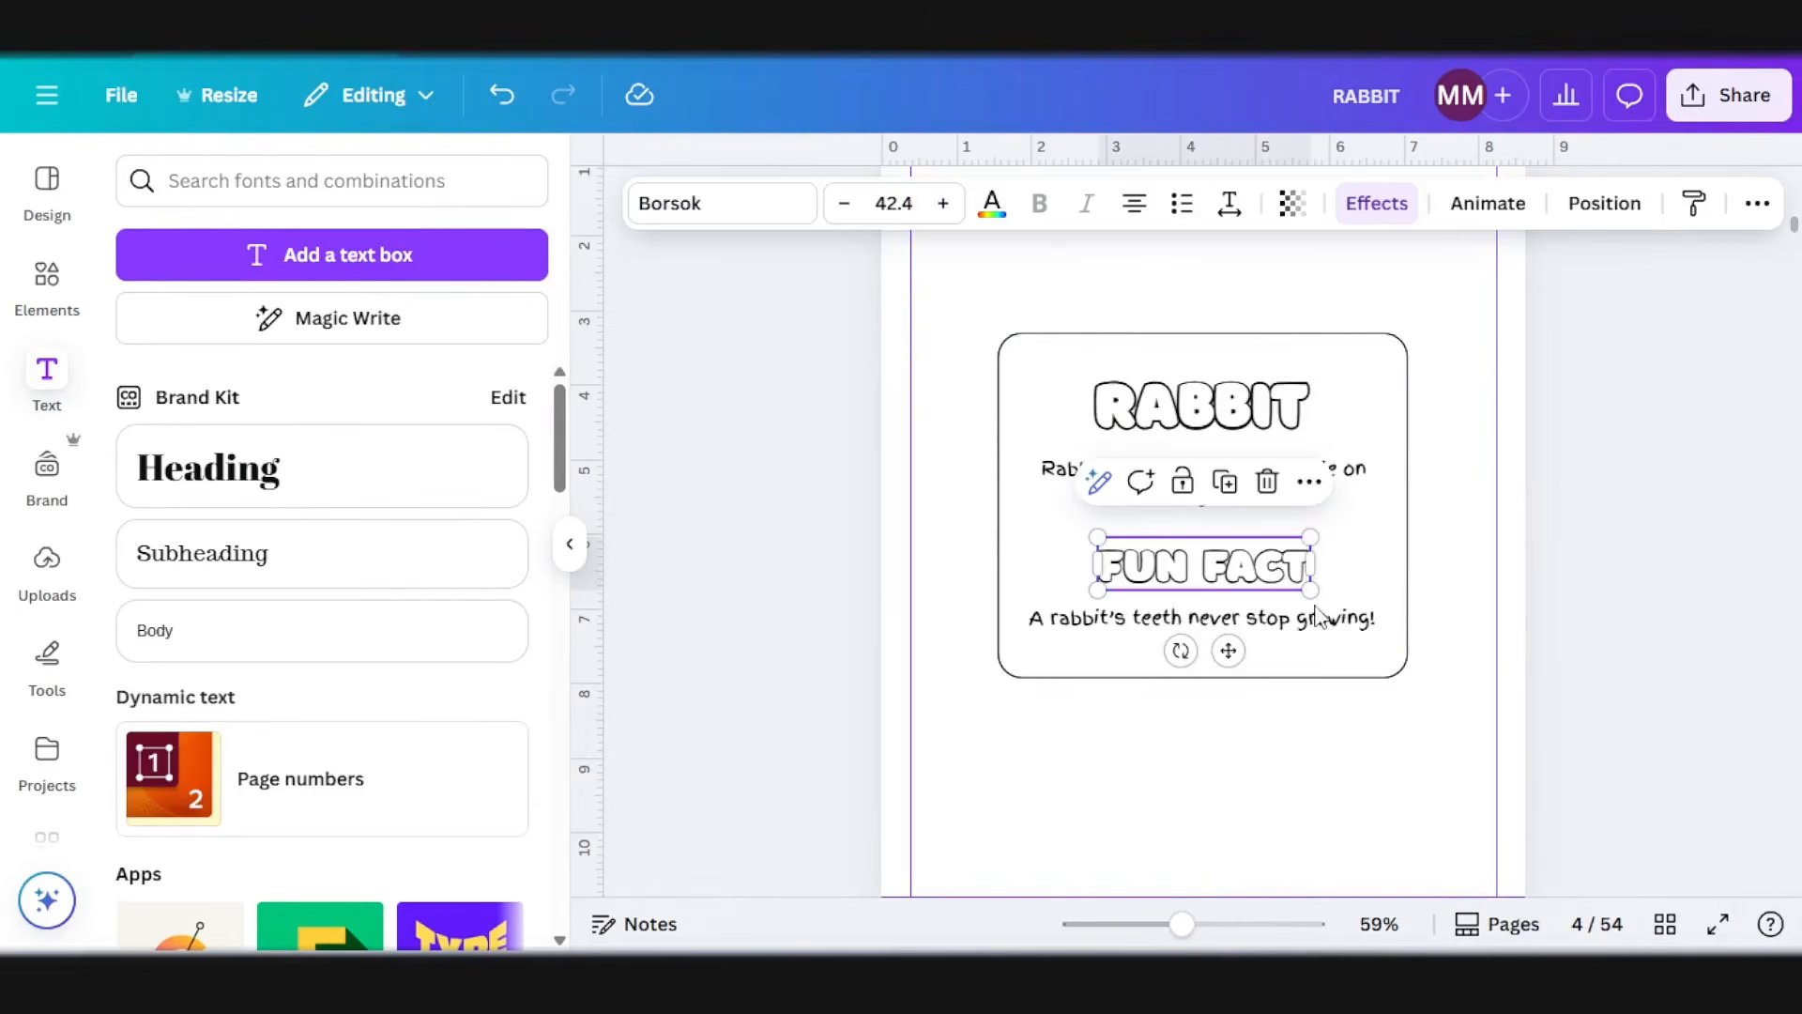
pyautogui.click(1262, 626)
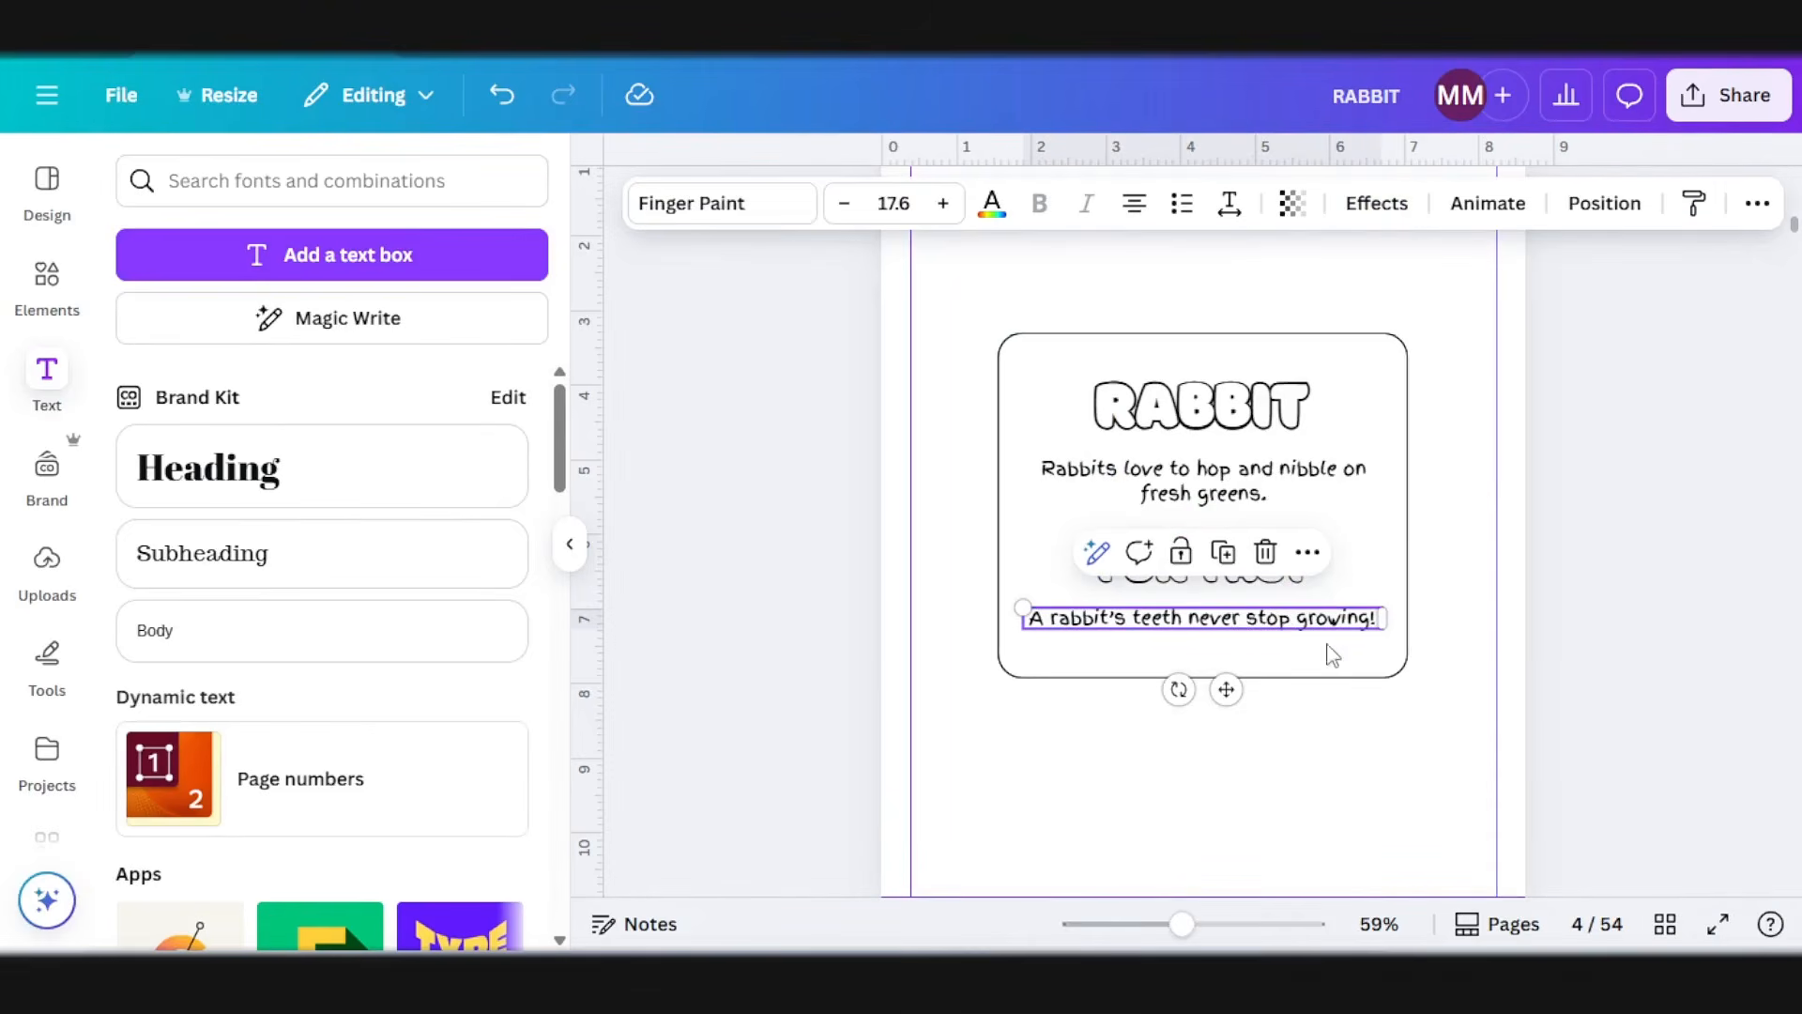
pyautogui.click(1579, 632)
# Step: Copy the rabbit fact box with all its text onto blank page 6, facing the crocodile drawing
pyautogui.click(1235, 621)
pyautogui.click(1235, 624)
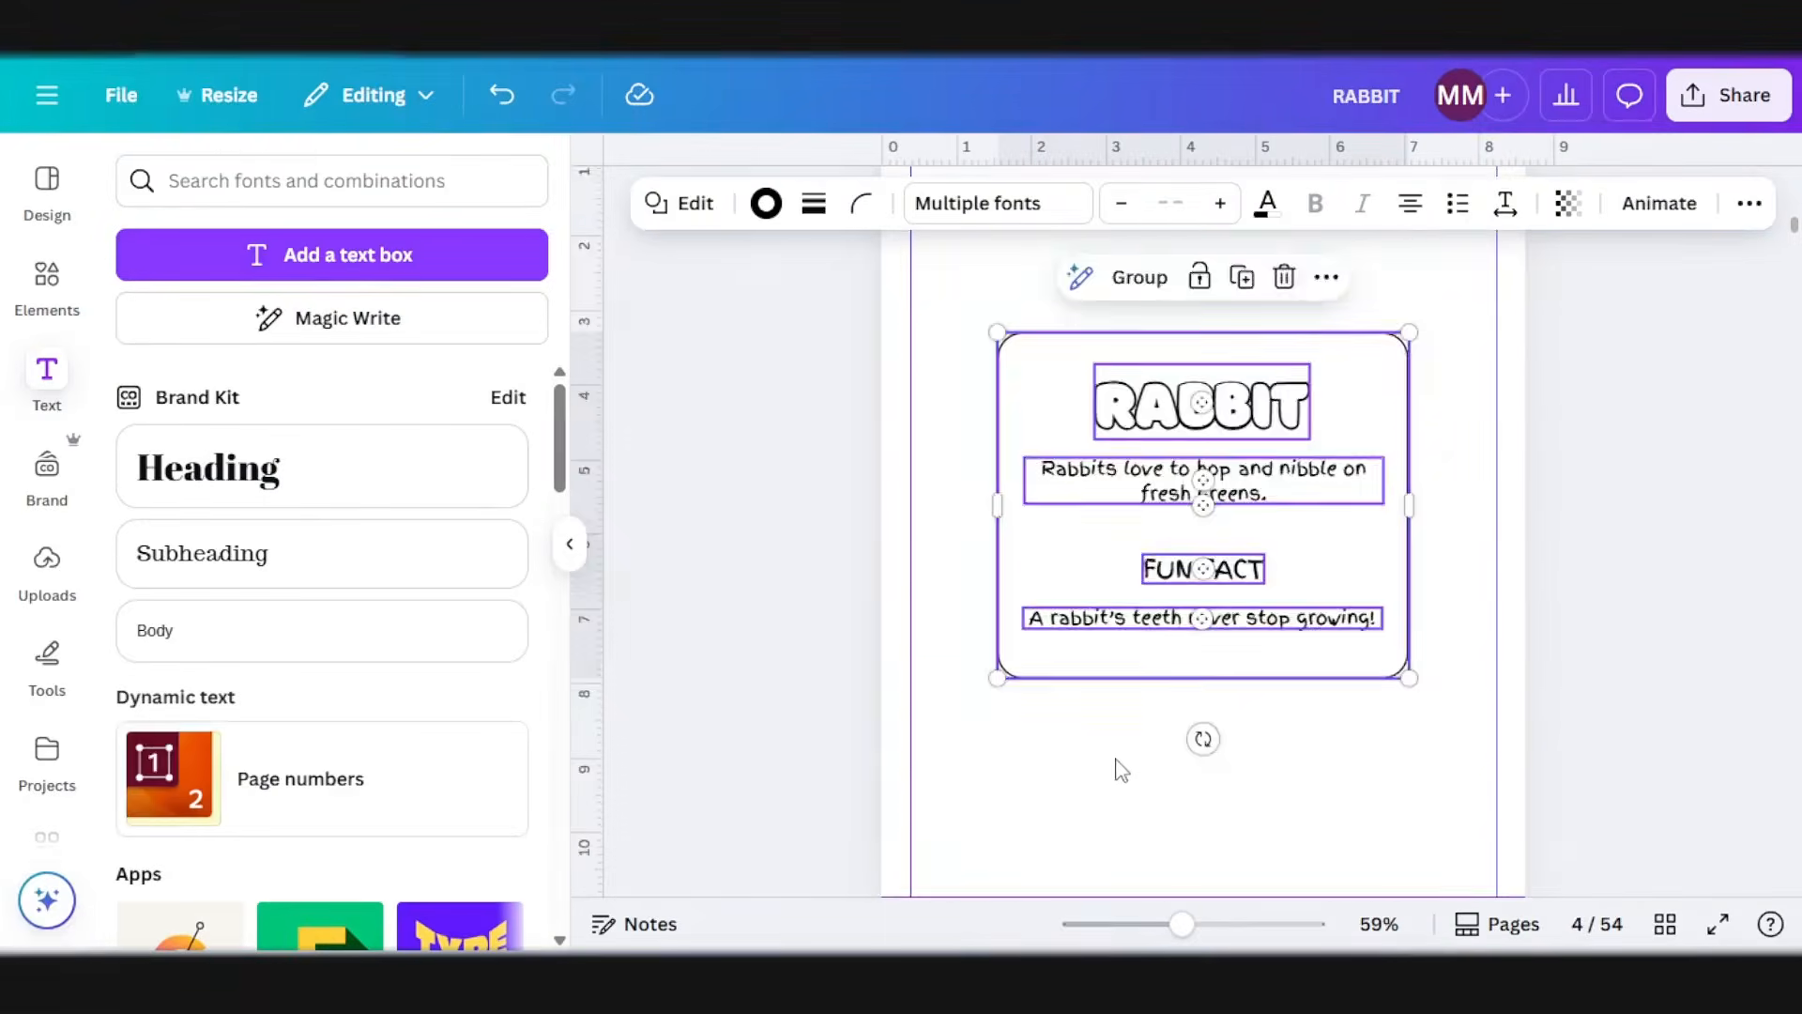
pyautogui.scroll(-10, 1114, 769)
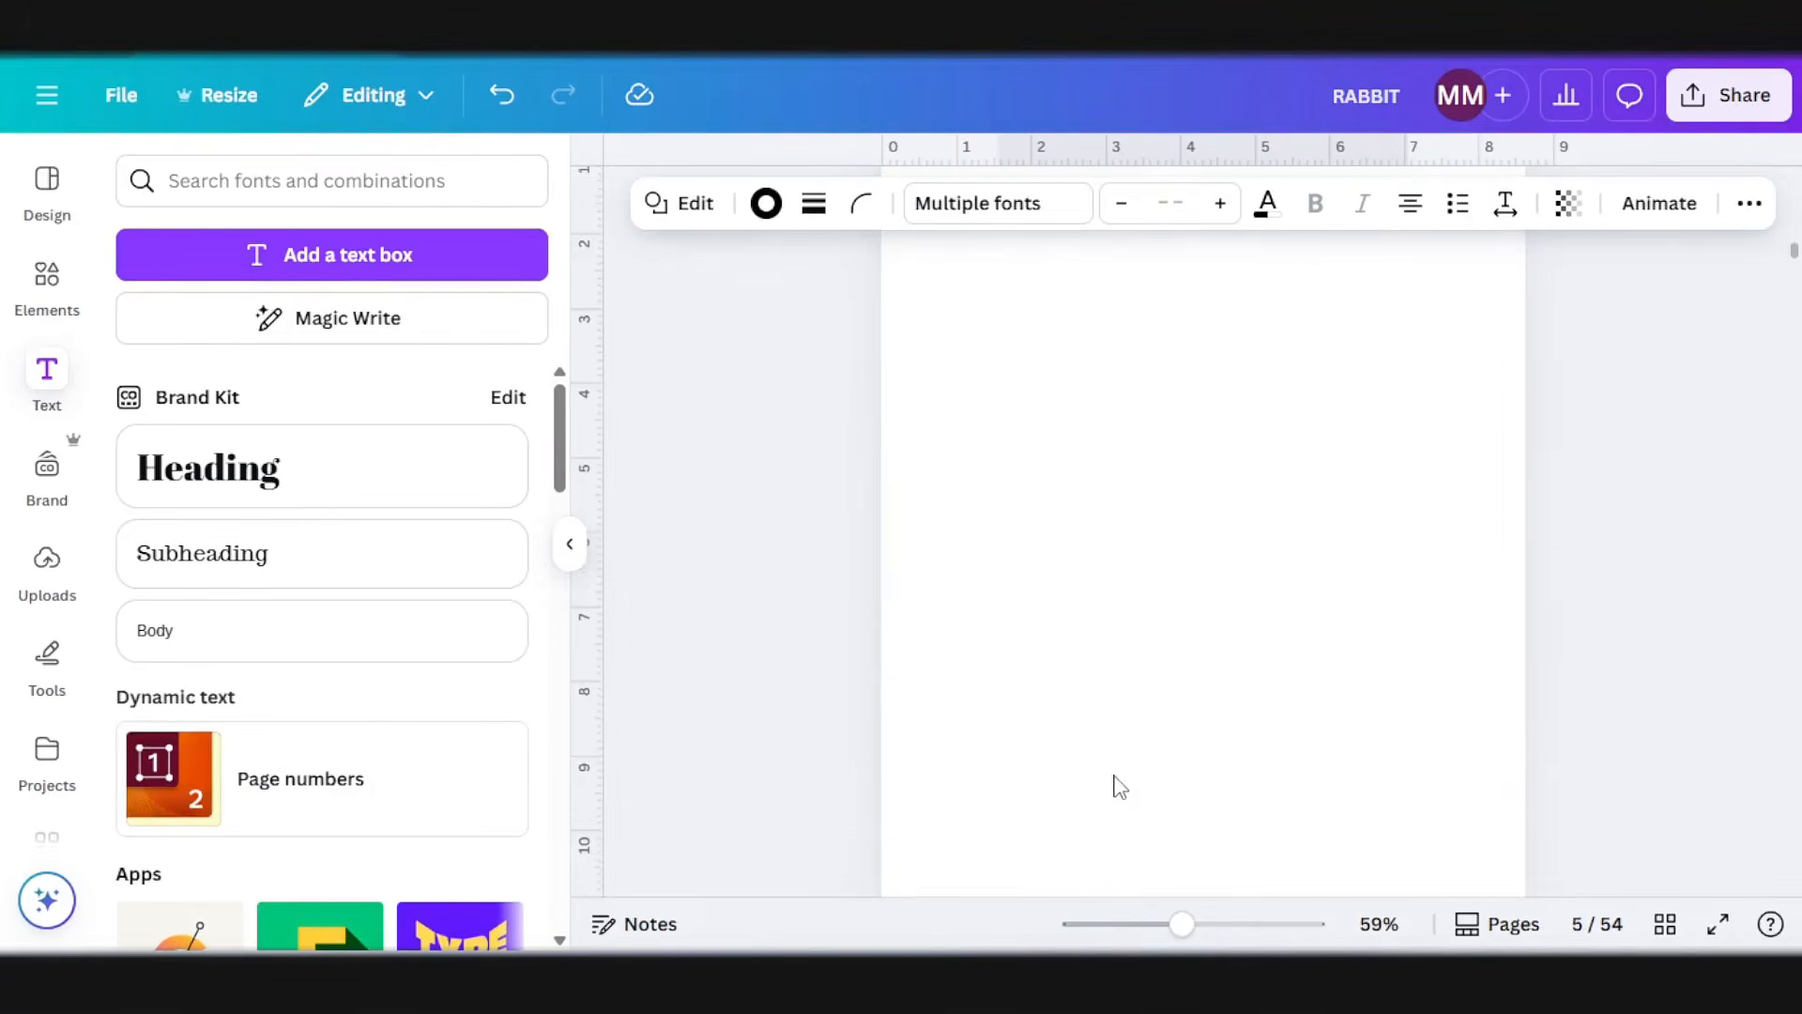
pyautogui.scroll(-6, 1173, 601)
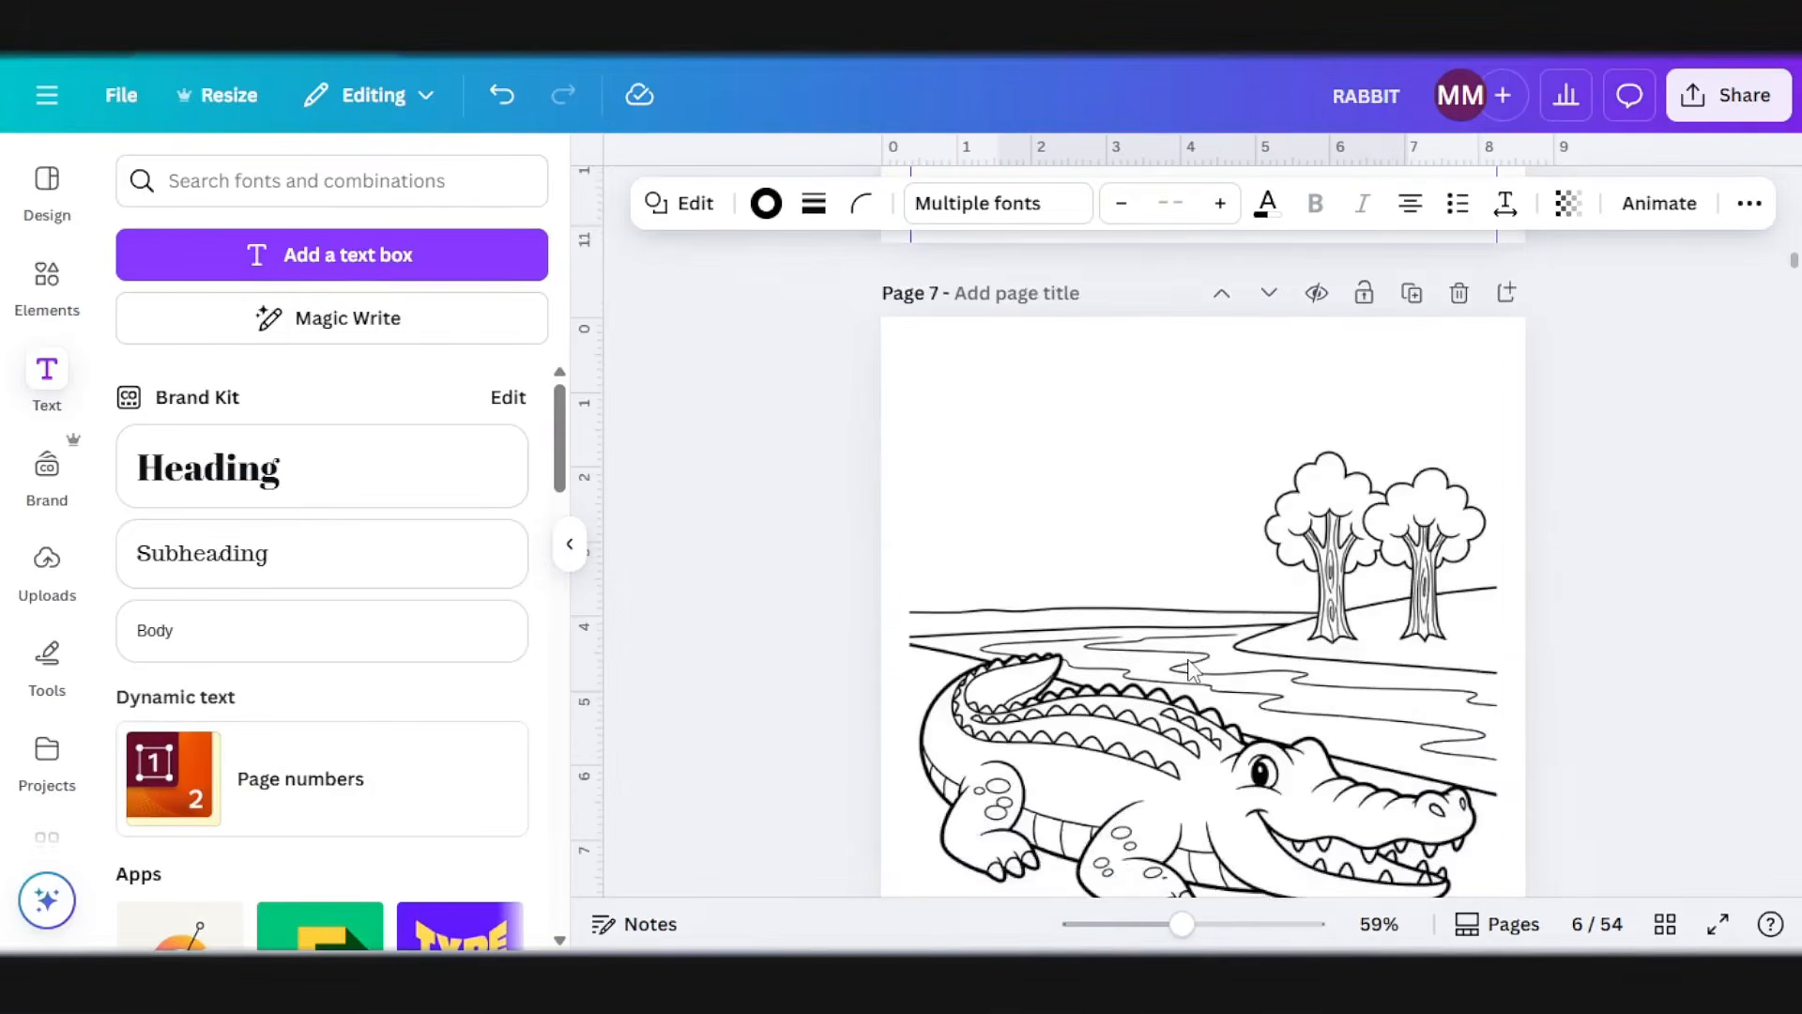
pyautogui.scroll(6, 1181, 685)
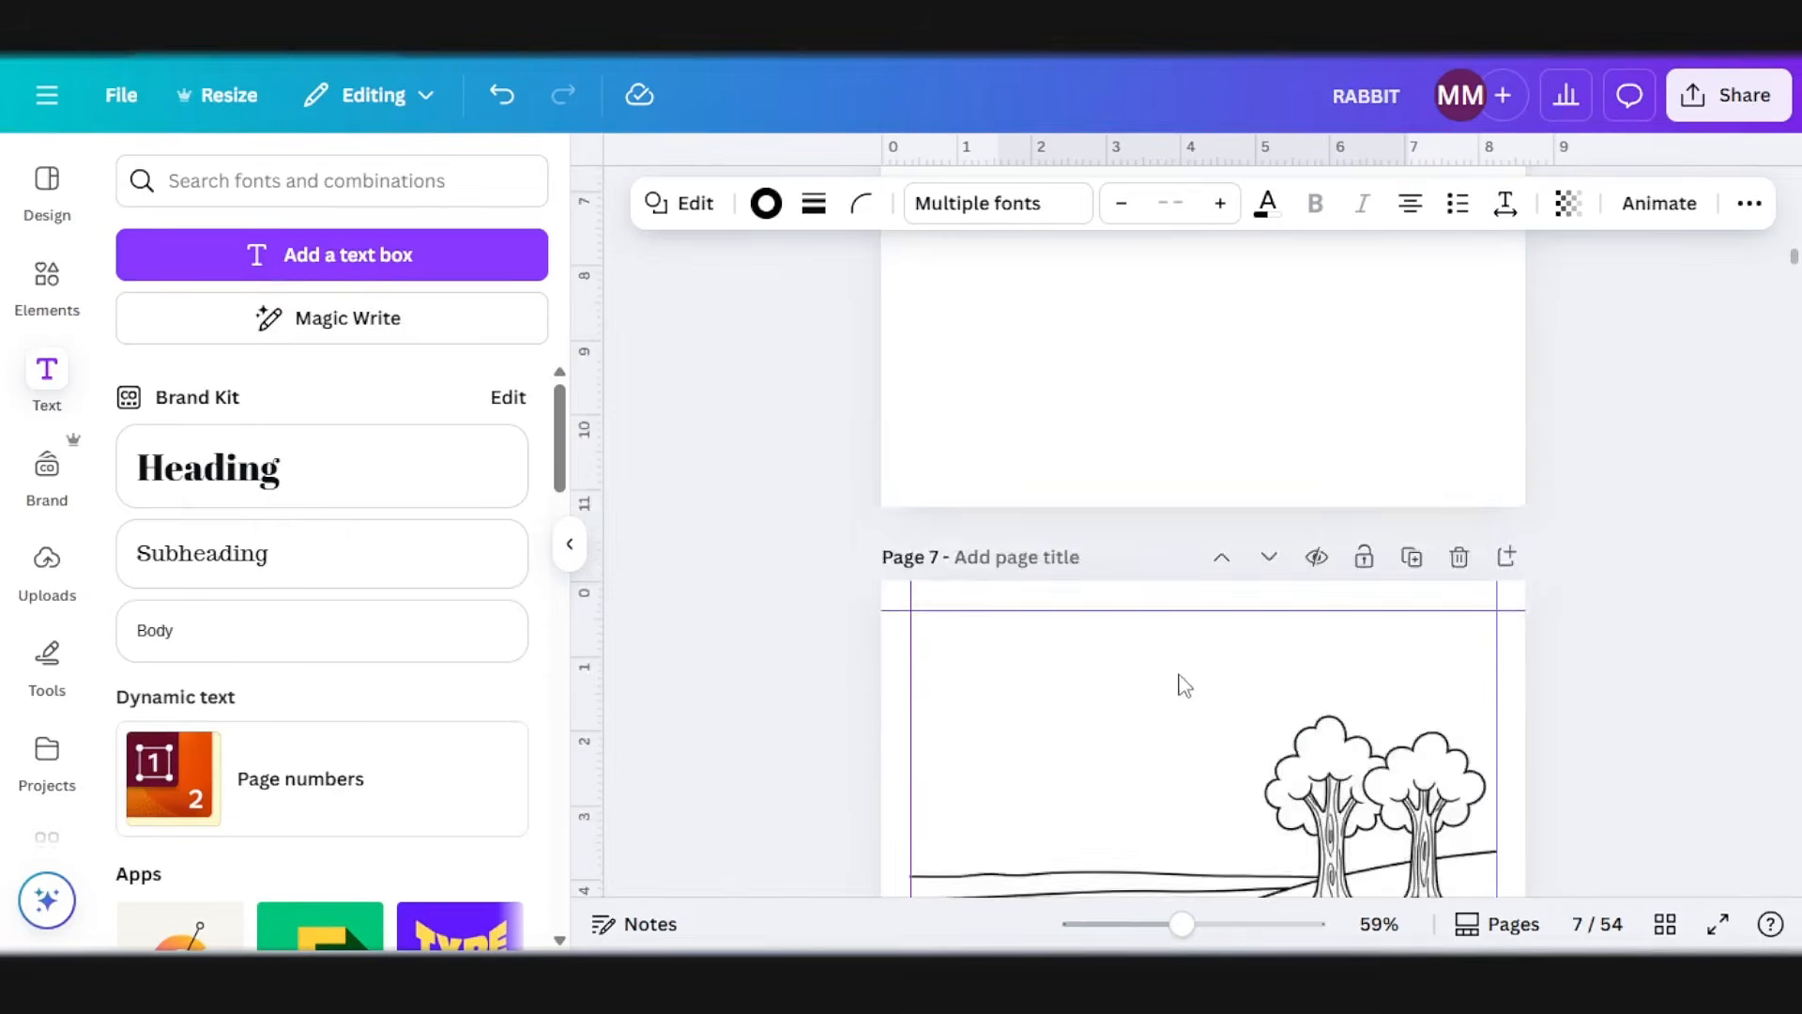
pyautogui.click(1173, 525)
pyautogui.hotkey('ctrl', 'v')
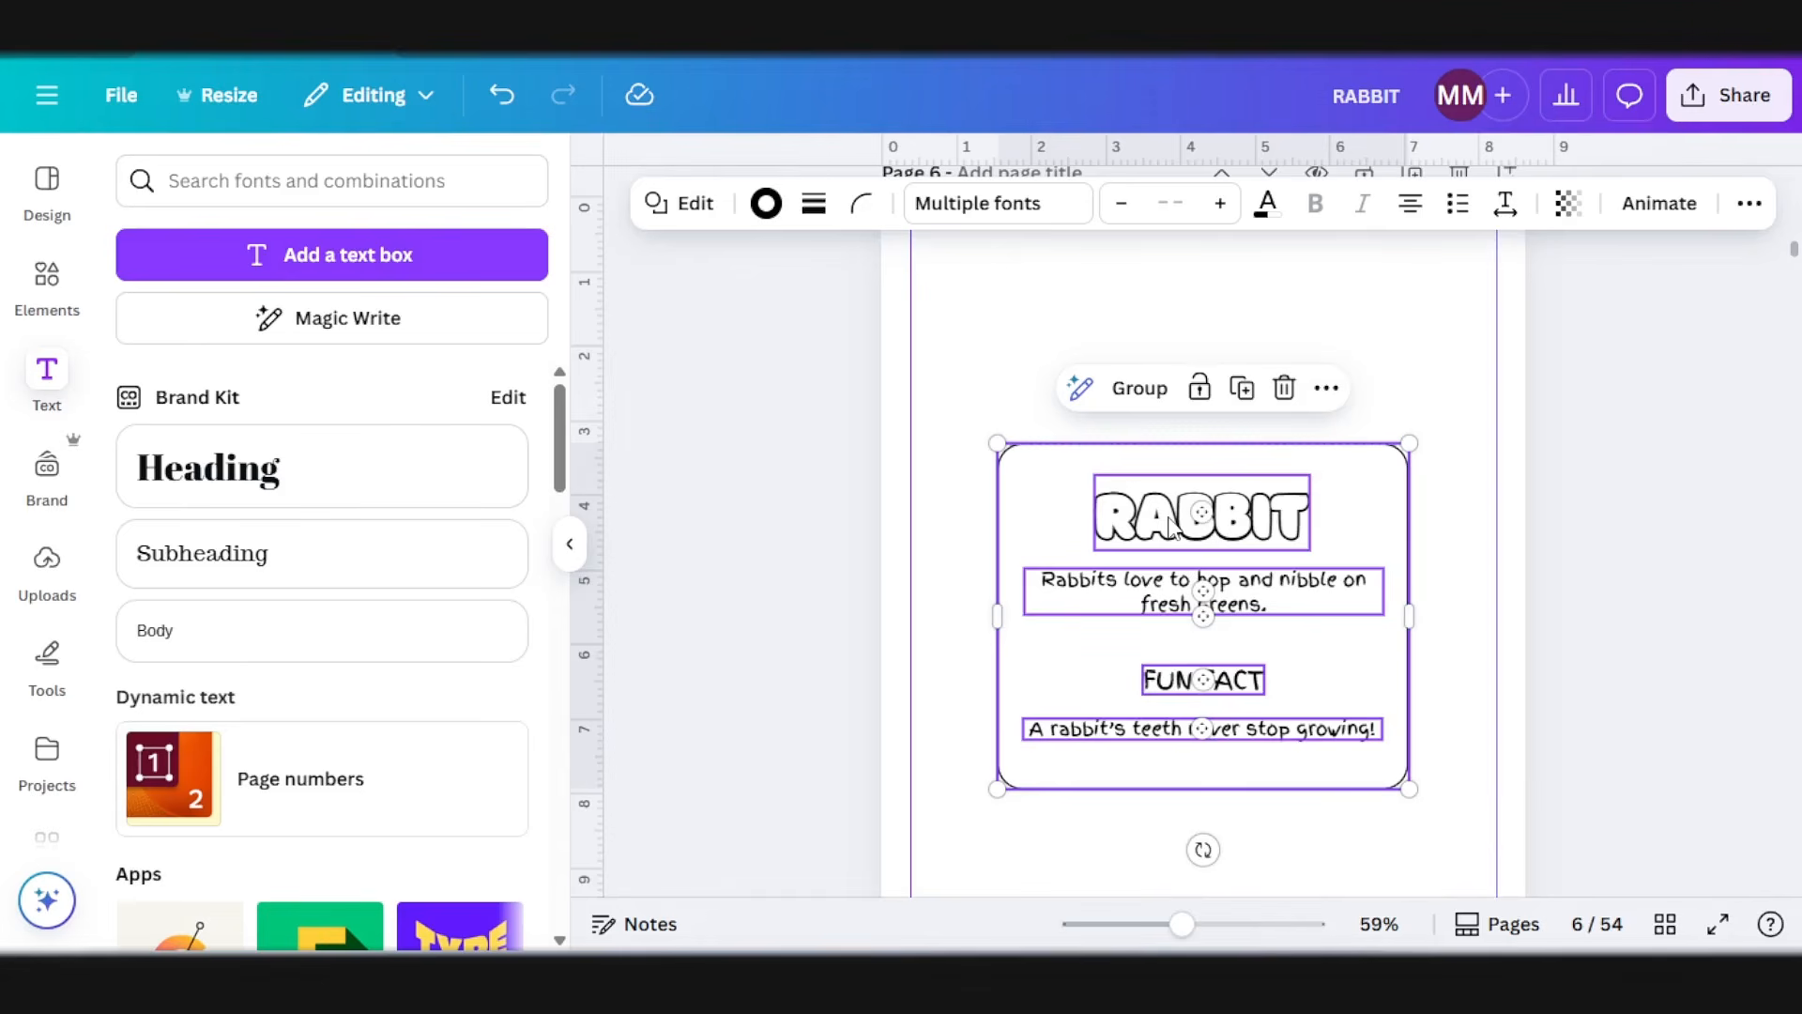
# Step: Change the title in the page 6 fact box to CROCODILE
pyautogui.click(1173, 524)
pyautogui.doubleClick(1230, 514)
pyautogui.write('CROCOD')
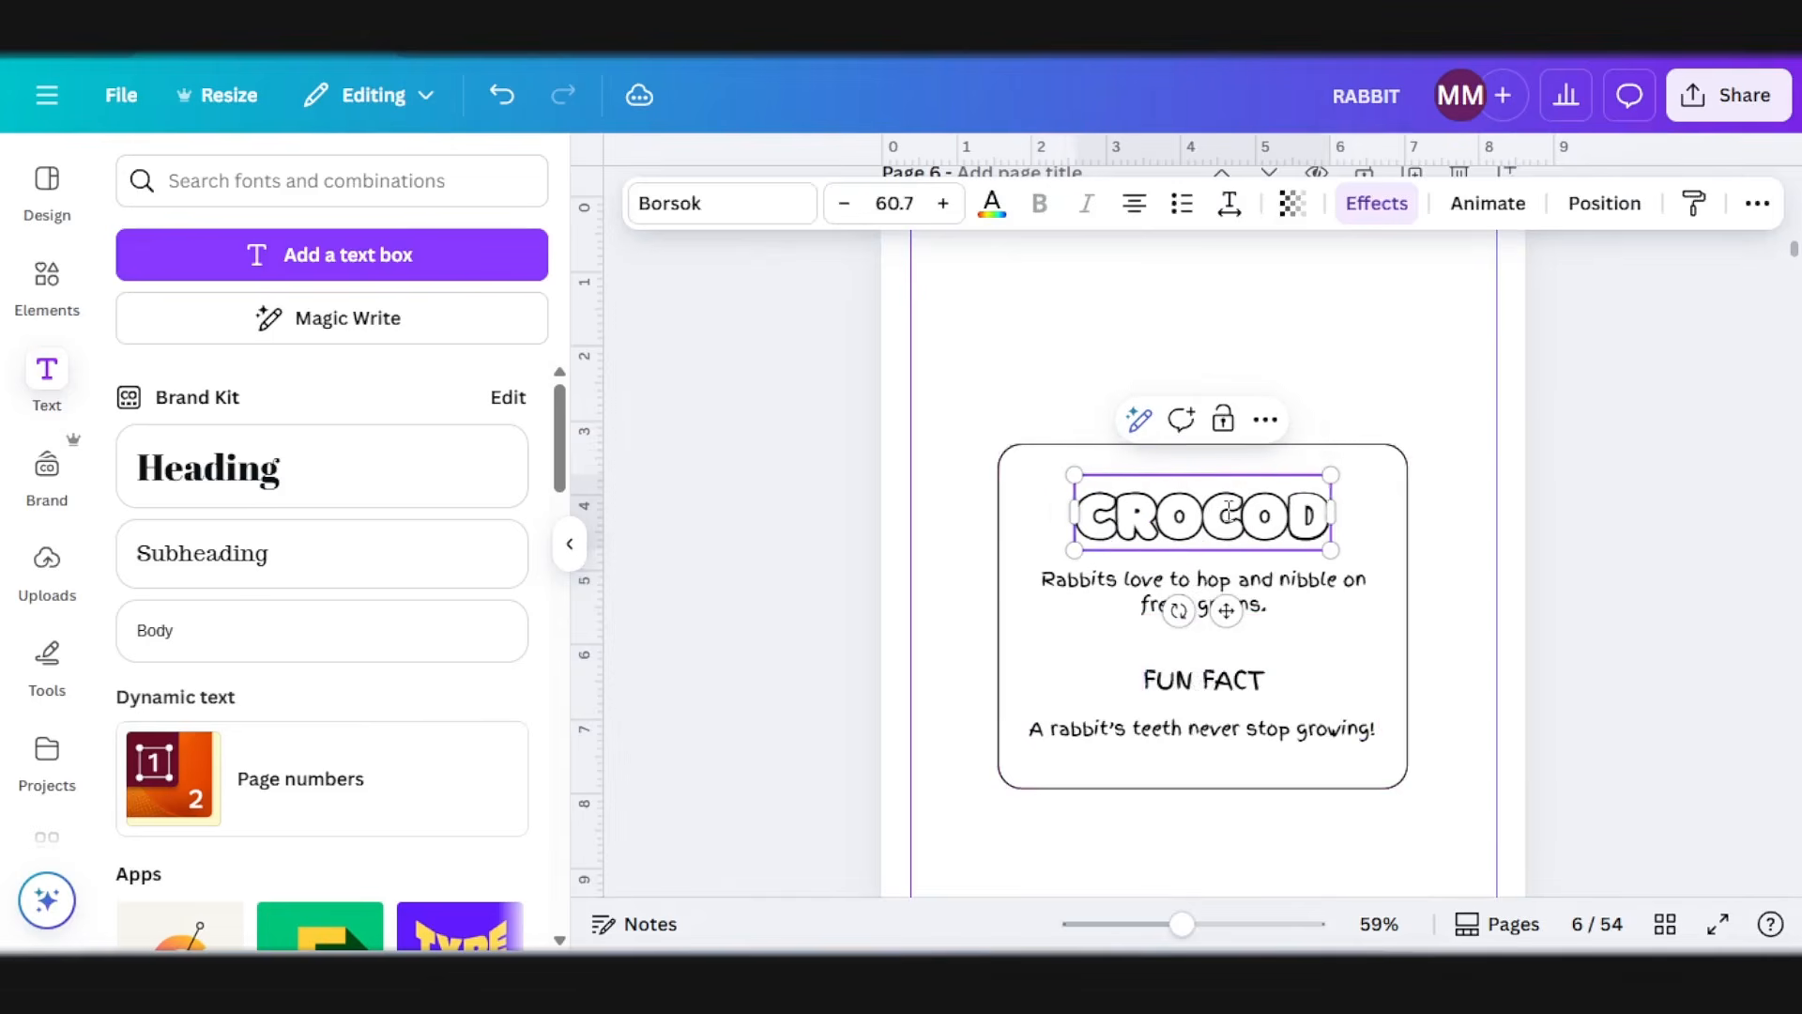
pyautogui.write('ILE')
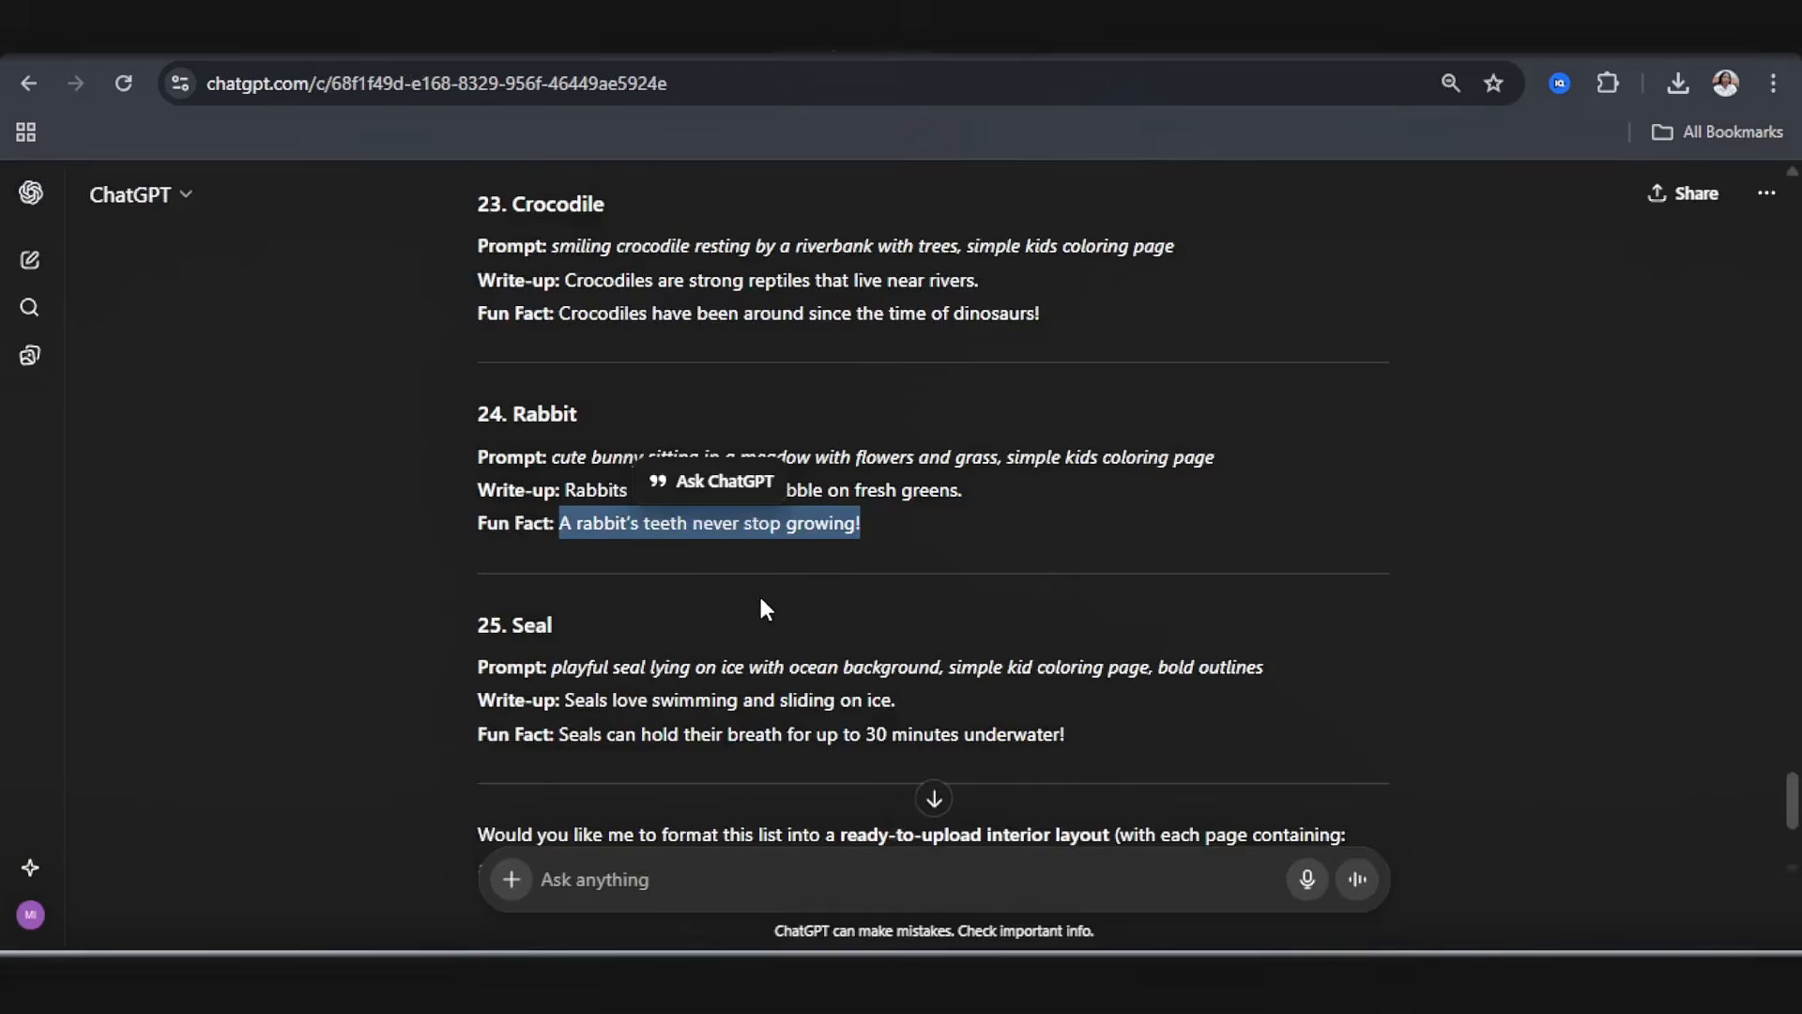
# Step: Replace the write-up under CROCODILE with ChatGPT's sentence, "Crocodiles are strong reptiles that live near rivers."
pyautogui.scroll(-1, 760, 608)
pyautogui.scroll(4, 720, 484)
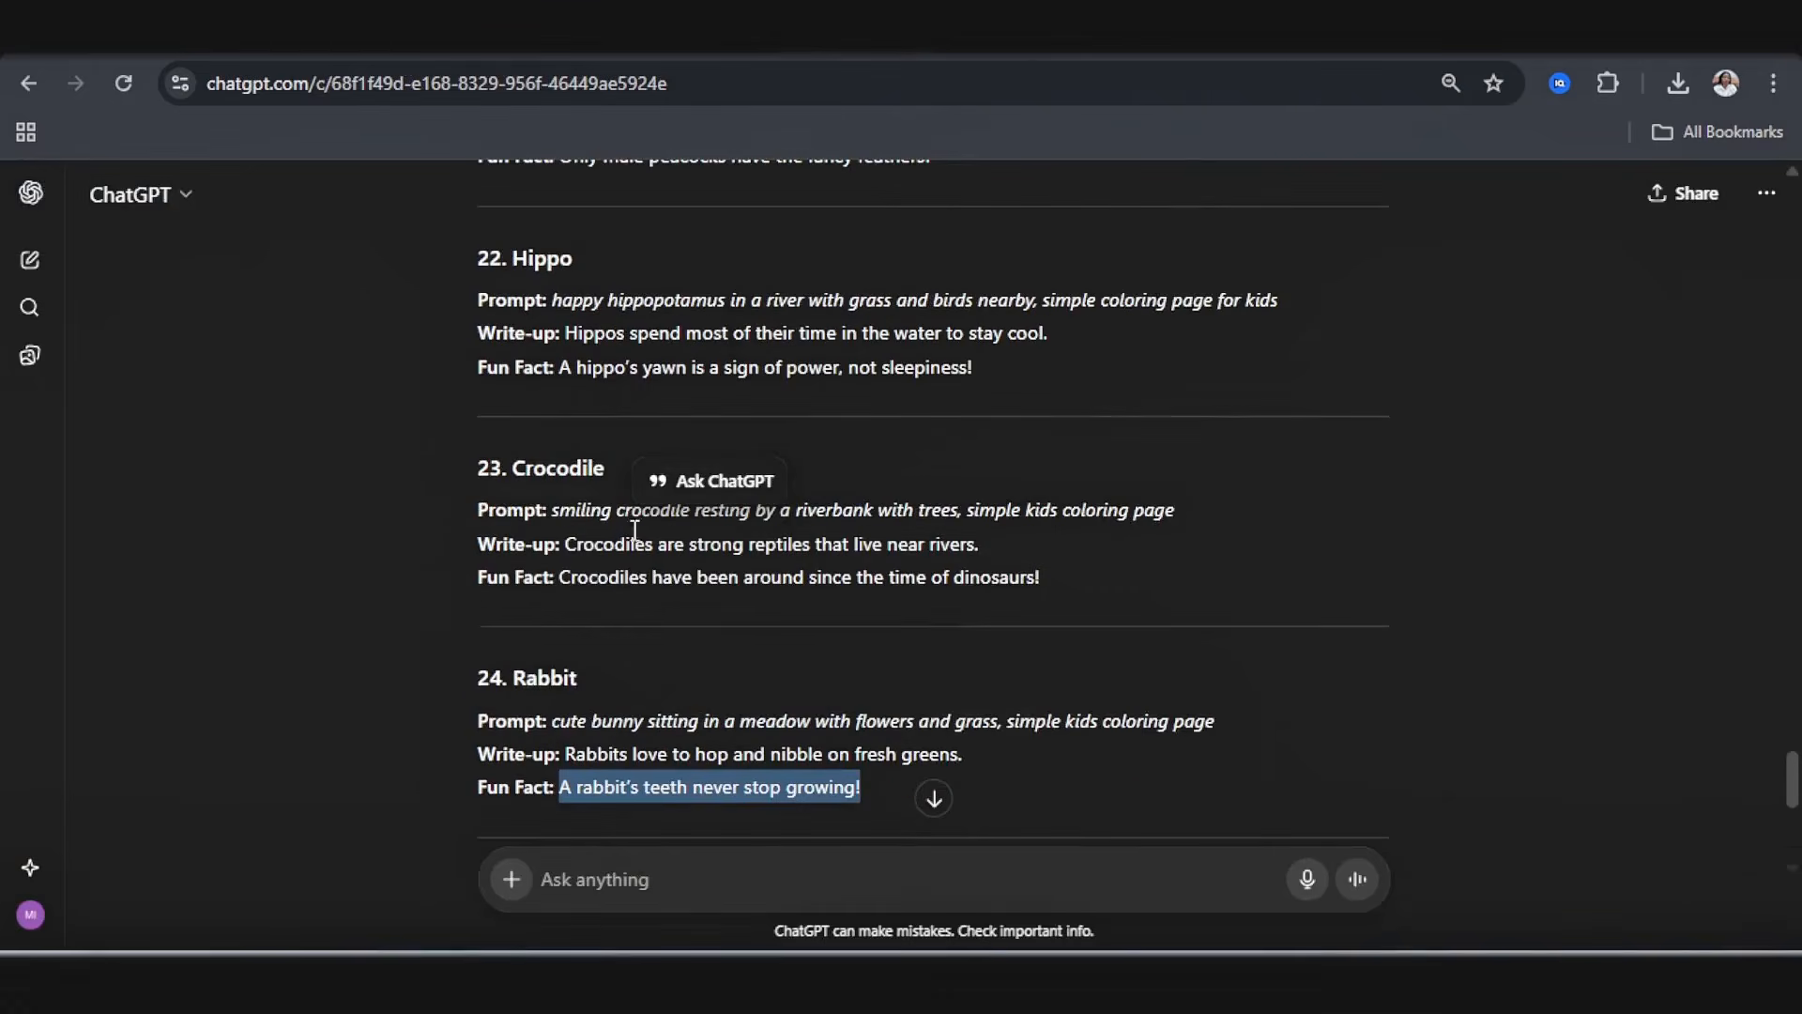
pyautogui.moveTo(570, 554); pyautogui.dragTo(602, 560)
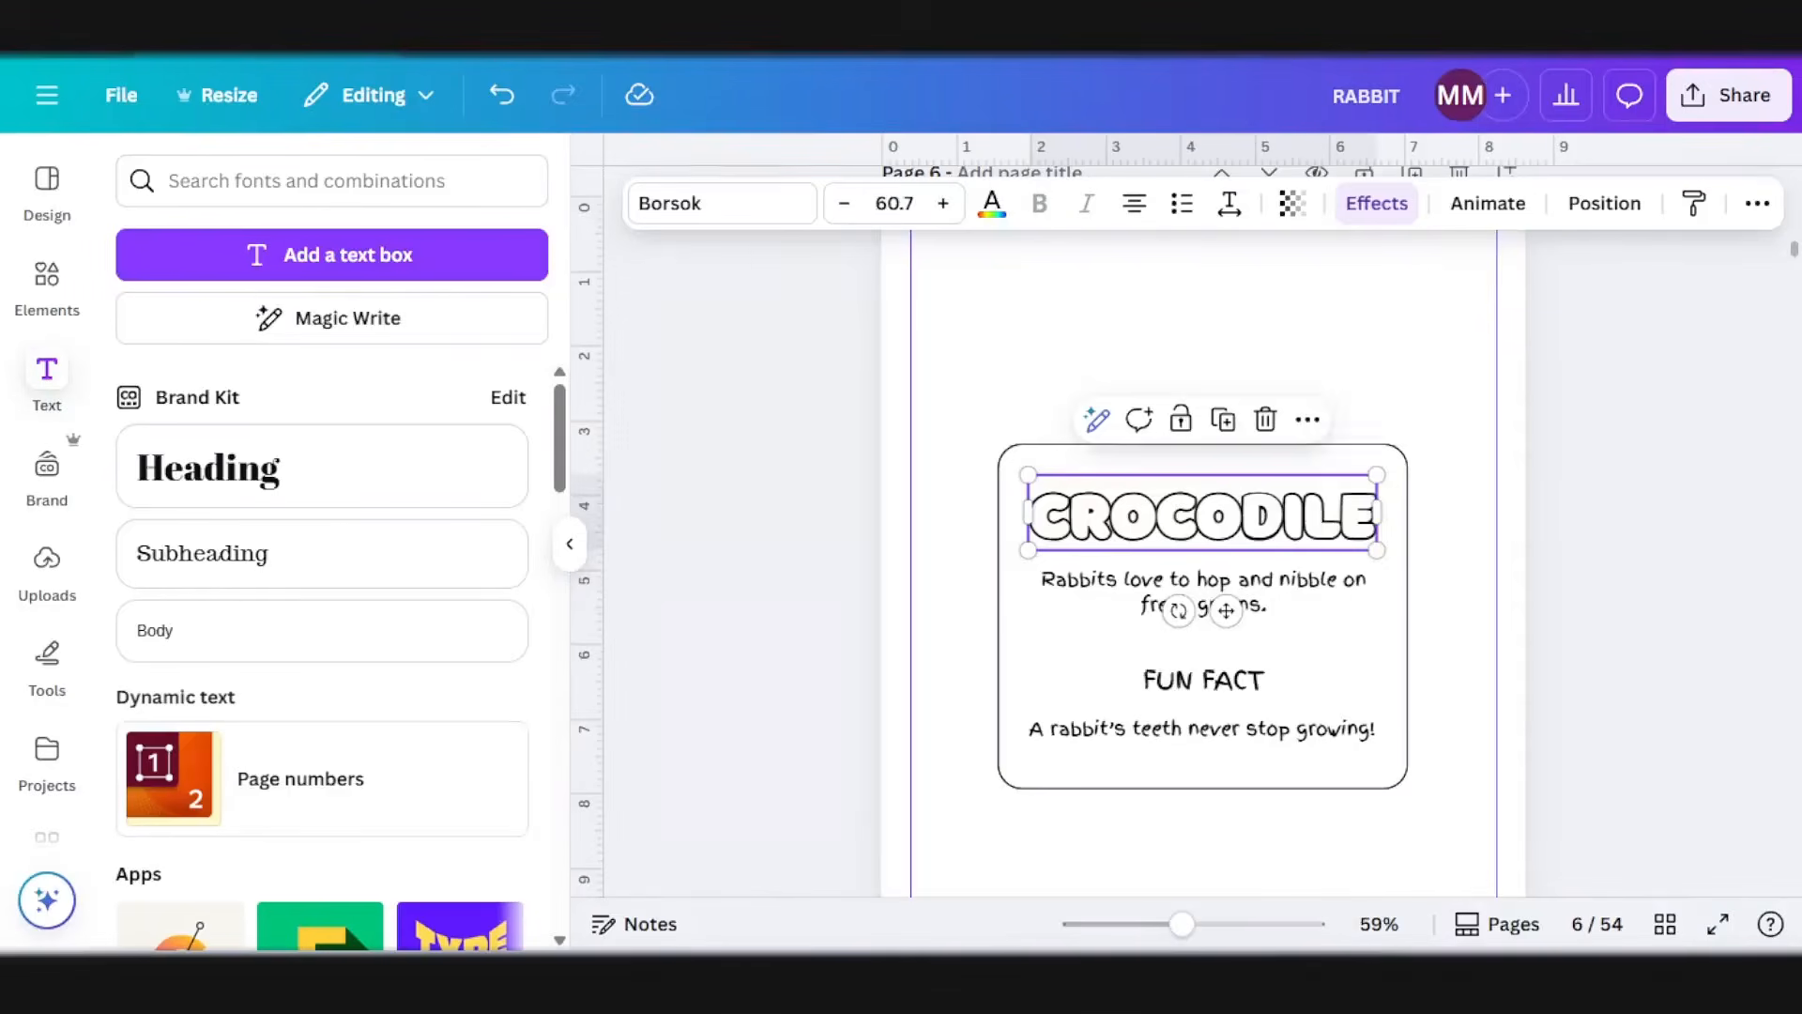
pyautogui.click(1106, 597)
pyautogui.doubleClick(1106, 589)
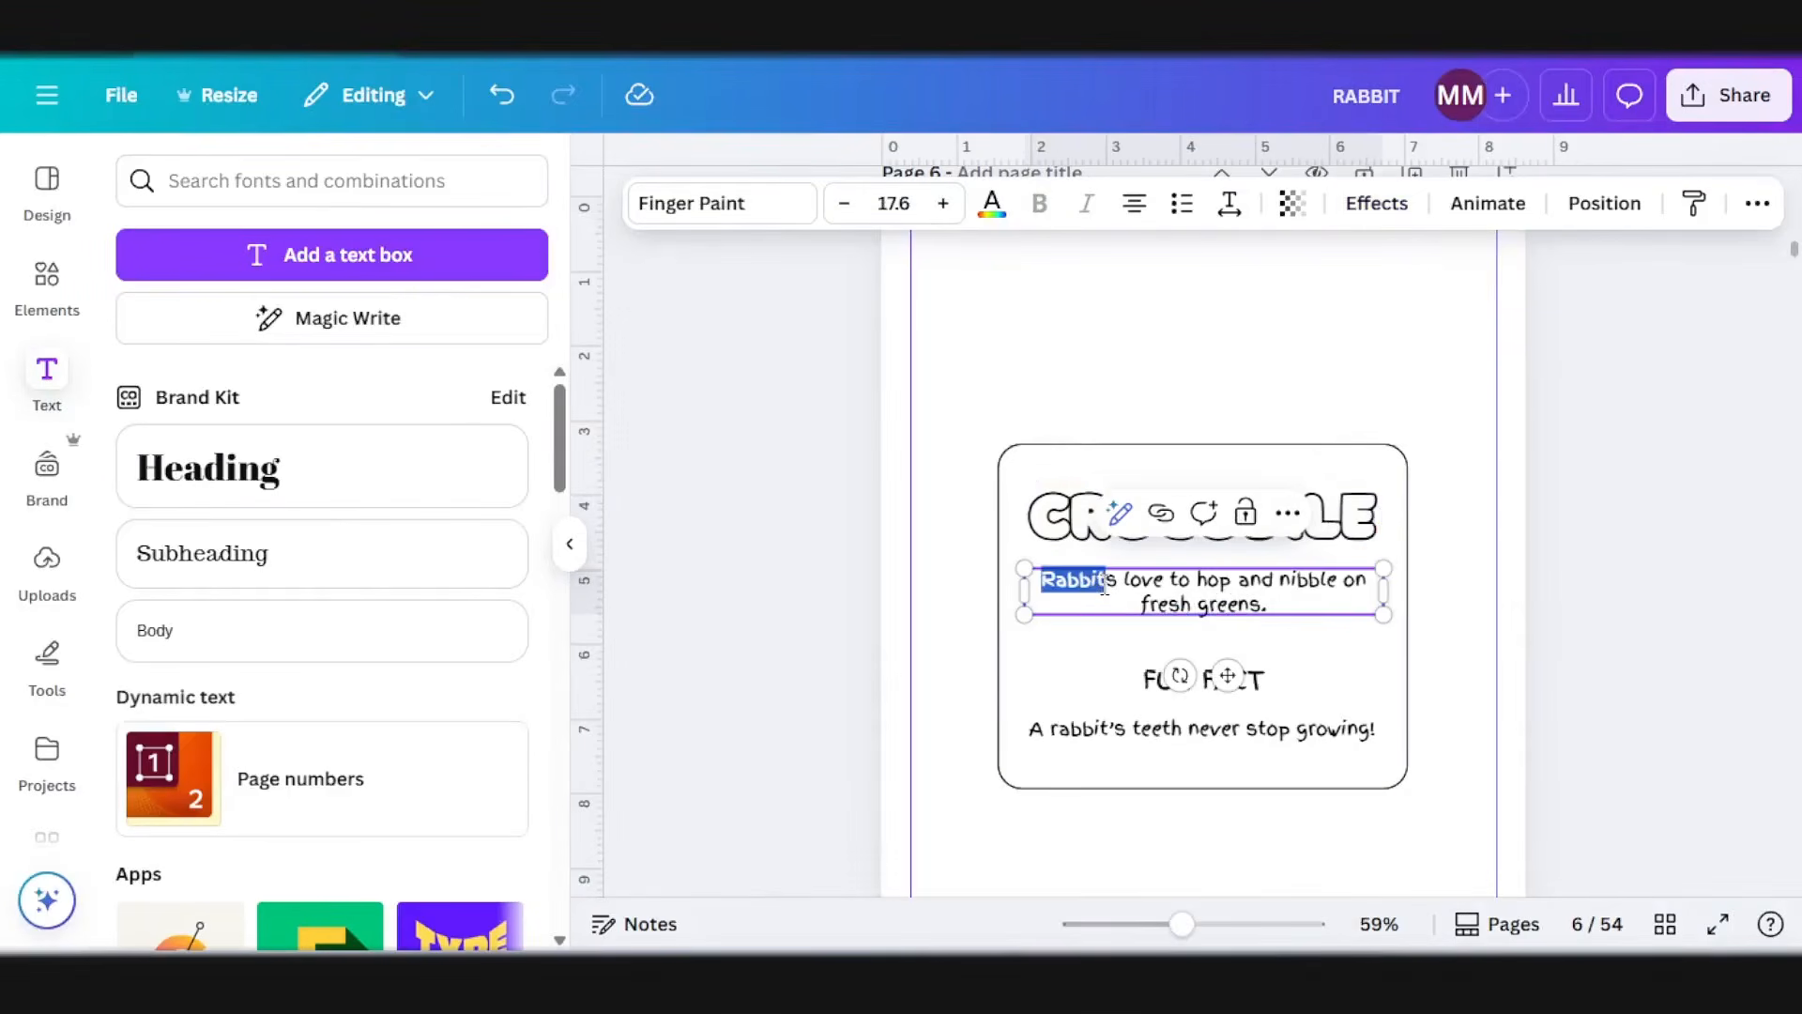
pyautogui.hotkey('ctrl', 'a')
pyautogui.write('Crocodiles are strong reptiles that live near rivers.')
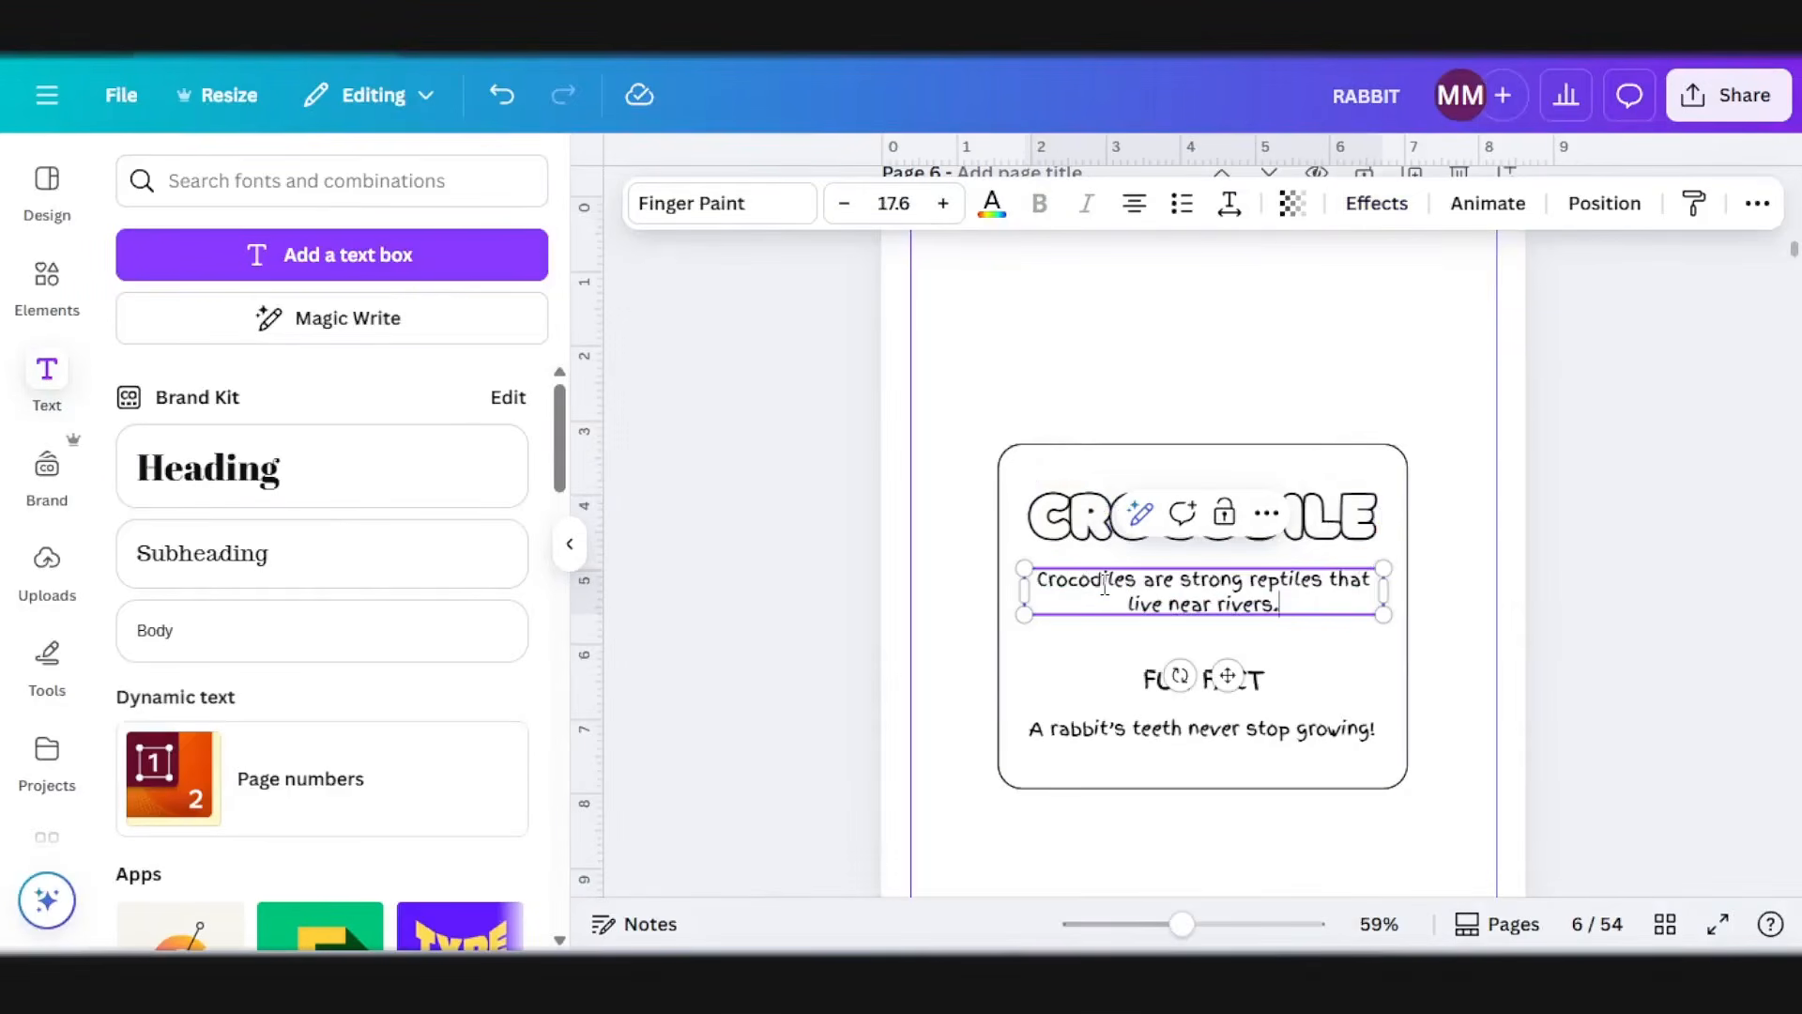
# Step: Replace the fun fact with ChatGPT's "Crocodiles have been around since the time of dinosaurs!" and nudge the text slightly up inside the box
pyautogui.click(1262, 737)
pyautogui.moveTo(1027, 731); pyautogui.dragTo(1107, 737)
pyautogui.hotkey('ctrl', 'a')
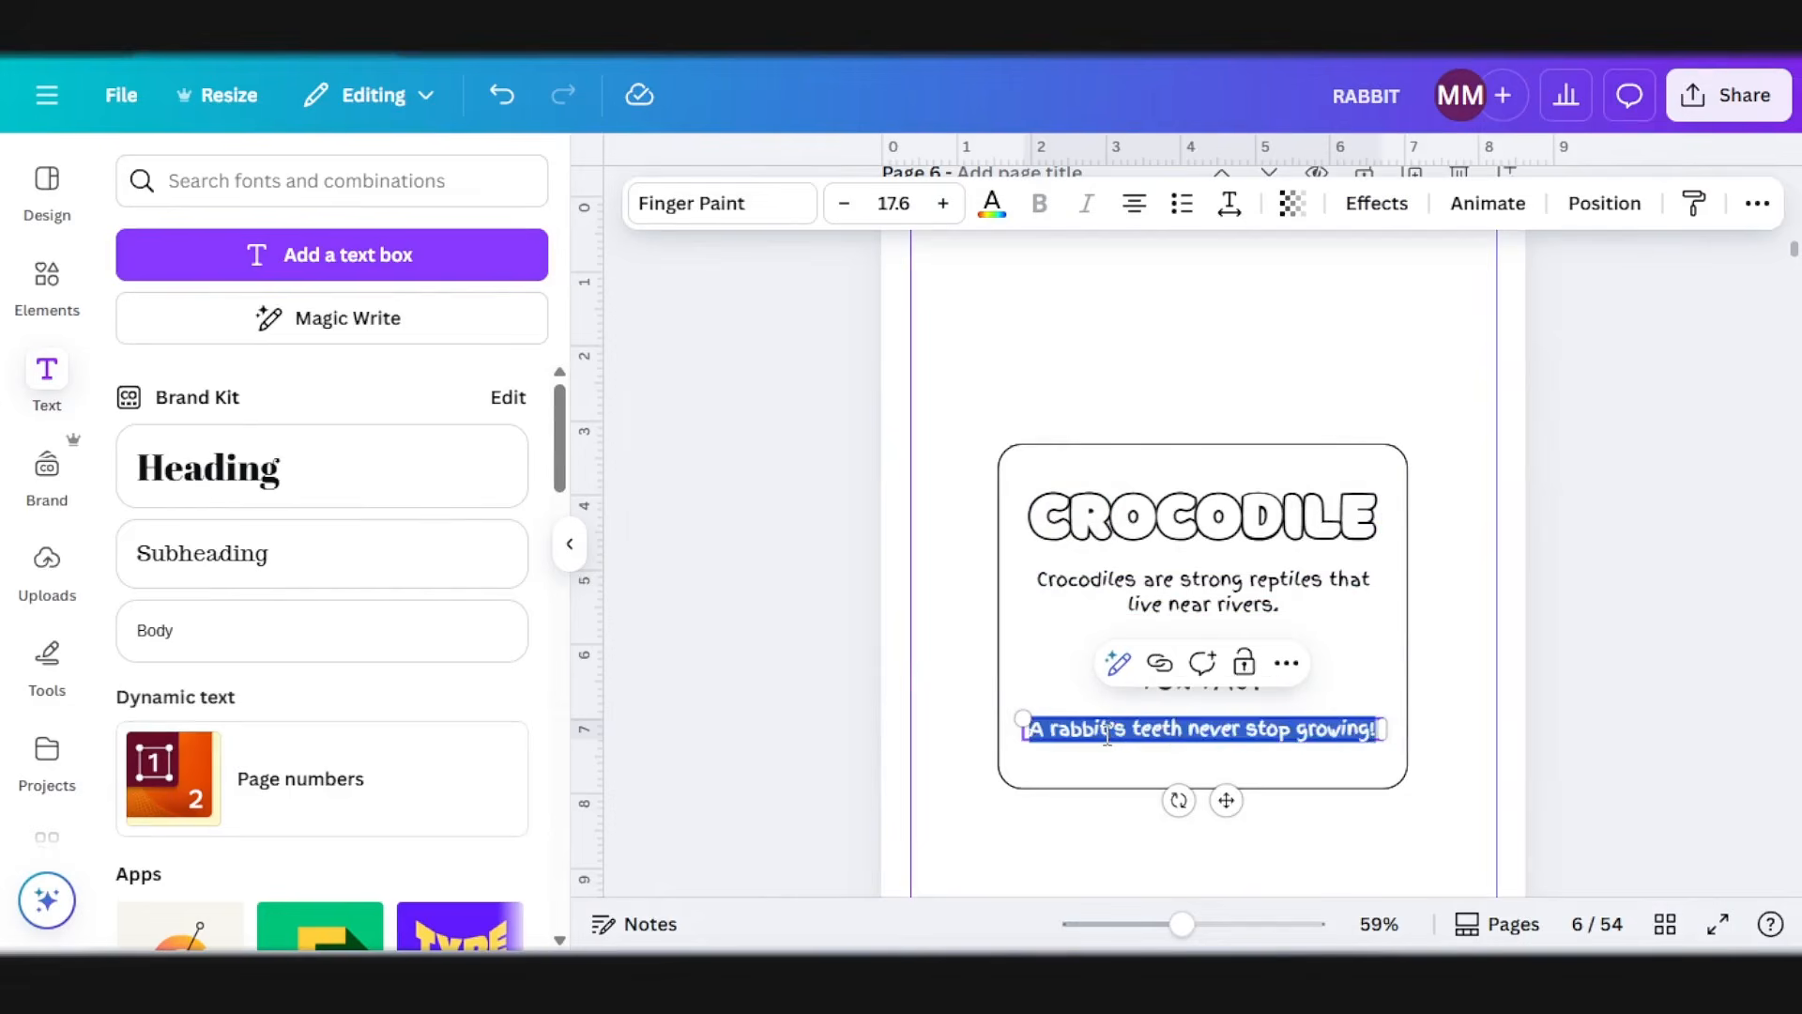
pyautogui.write('Crocodiles have been around since the time of dinosaurs!')
pyautogui.press('Escape')
pyautogui.hotkey('ctrl', 'a')
pyautogui.moveTo(1260, 664); pyautogui.dragTo(1262, 662)
pyautogui.click(1645, 608)
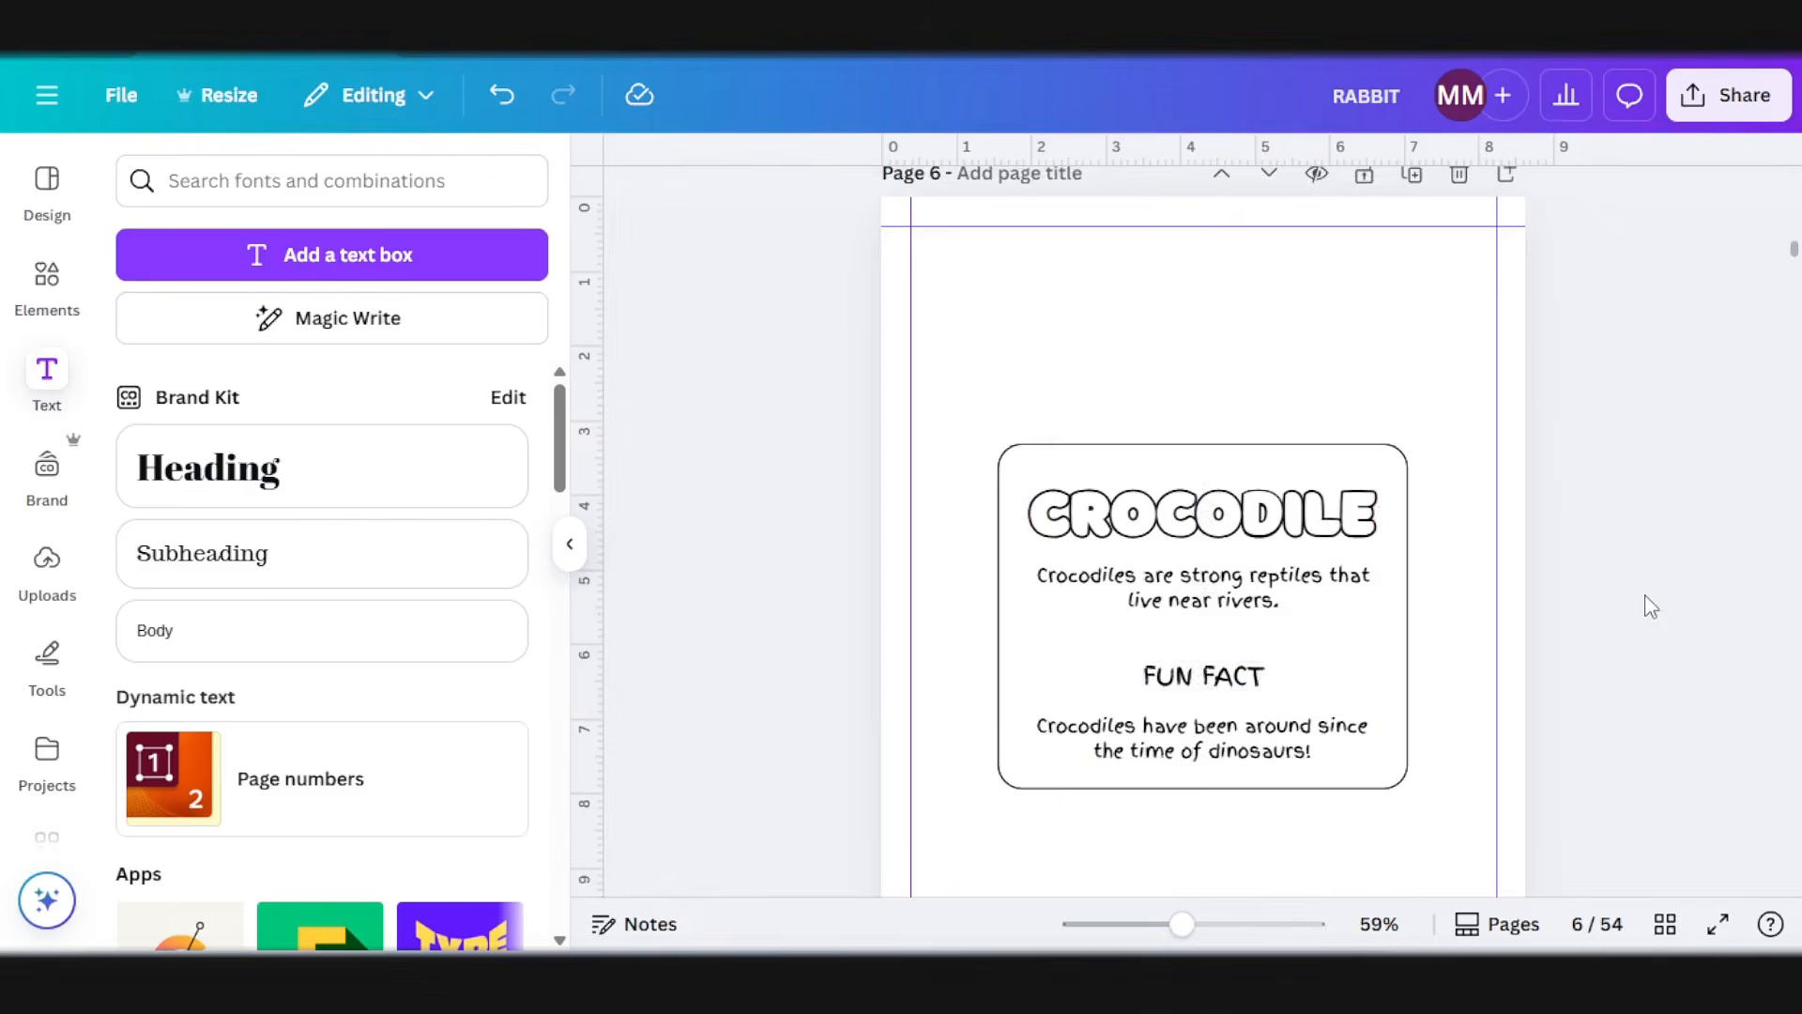
# Step: Copy the complete crocodile fact box onto blank page 8, facing the seal drawing
pyautogui.scroll(-2, 1389, 357)
pyautogui.moveTo(1424, 258); pyautogui.dragTo(1158, 728)
pyautogui.scroll(-10, 1161, 730)
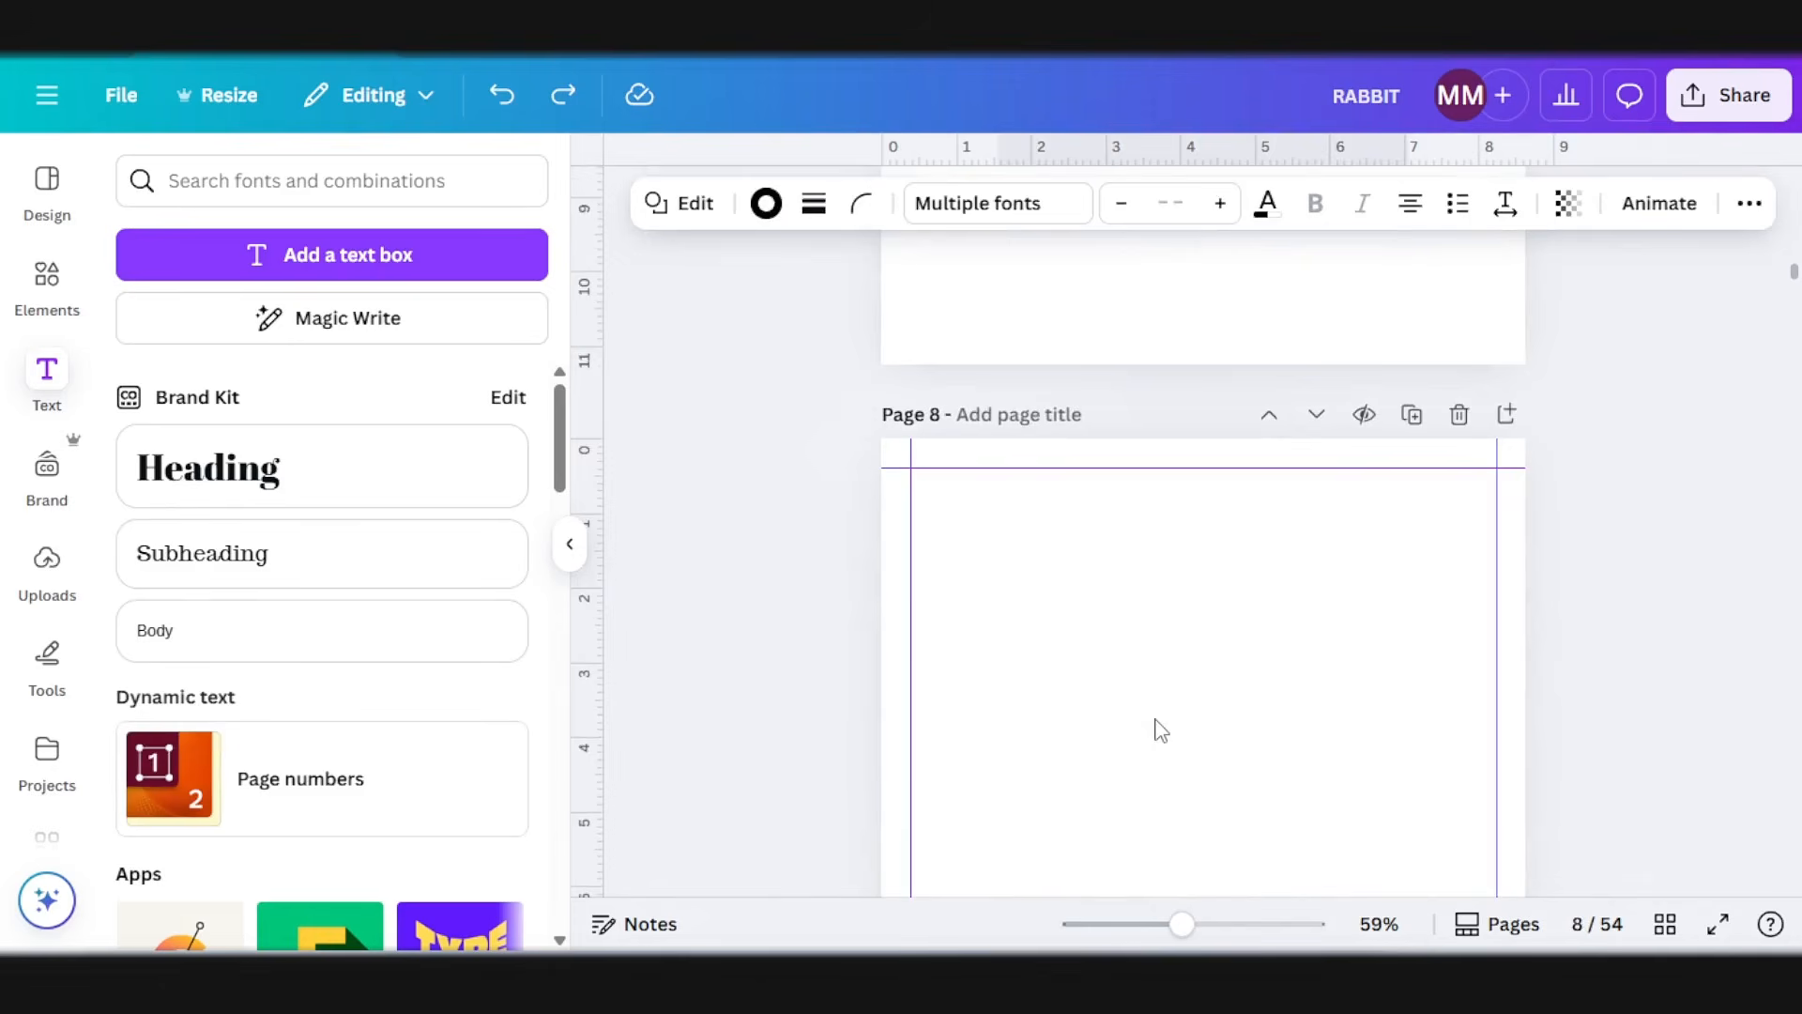
pyautogui.scroll(-8, 1156, 722)
pyautogui.scroll(7, 1160, 657)
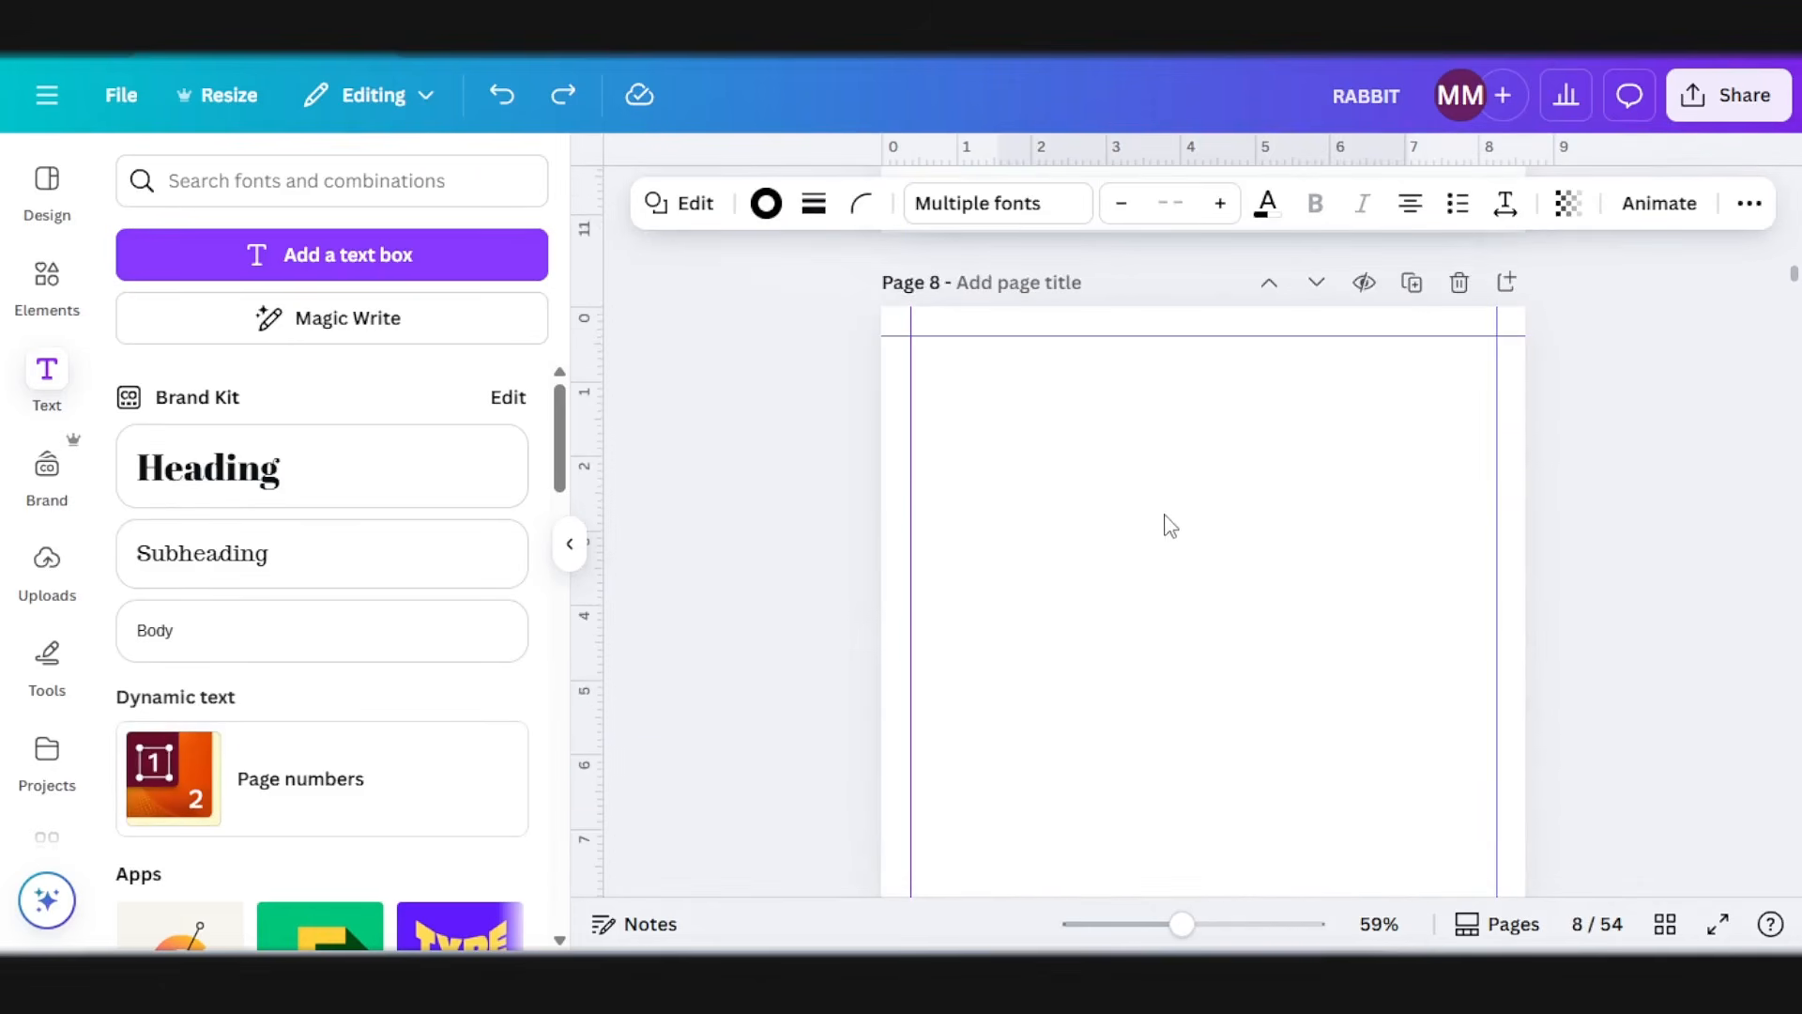
pyautogui.click(1147, 567)
pyautogui.hotkey('ctrl', 'v')
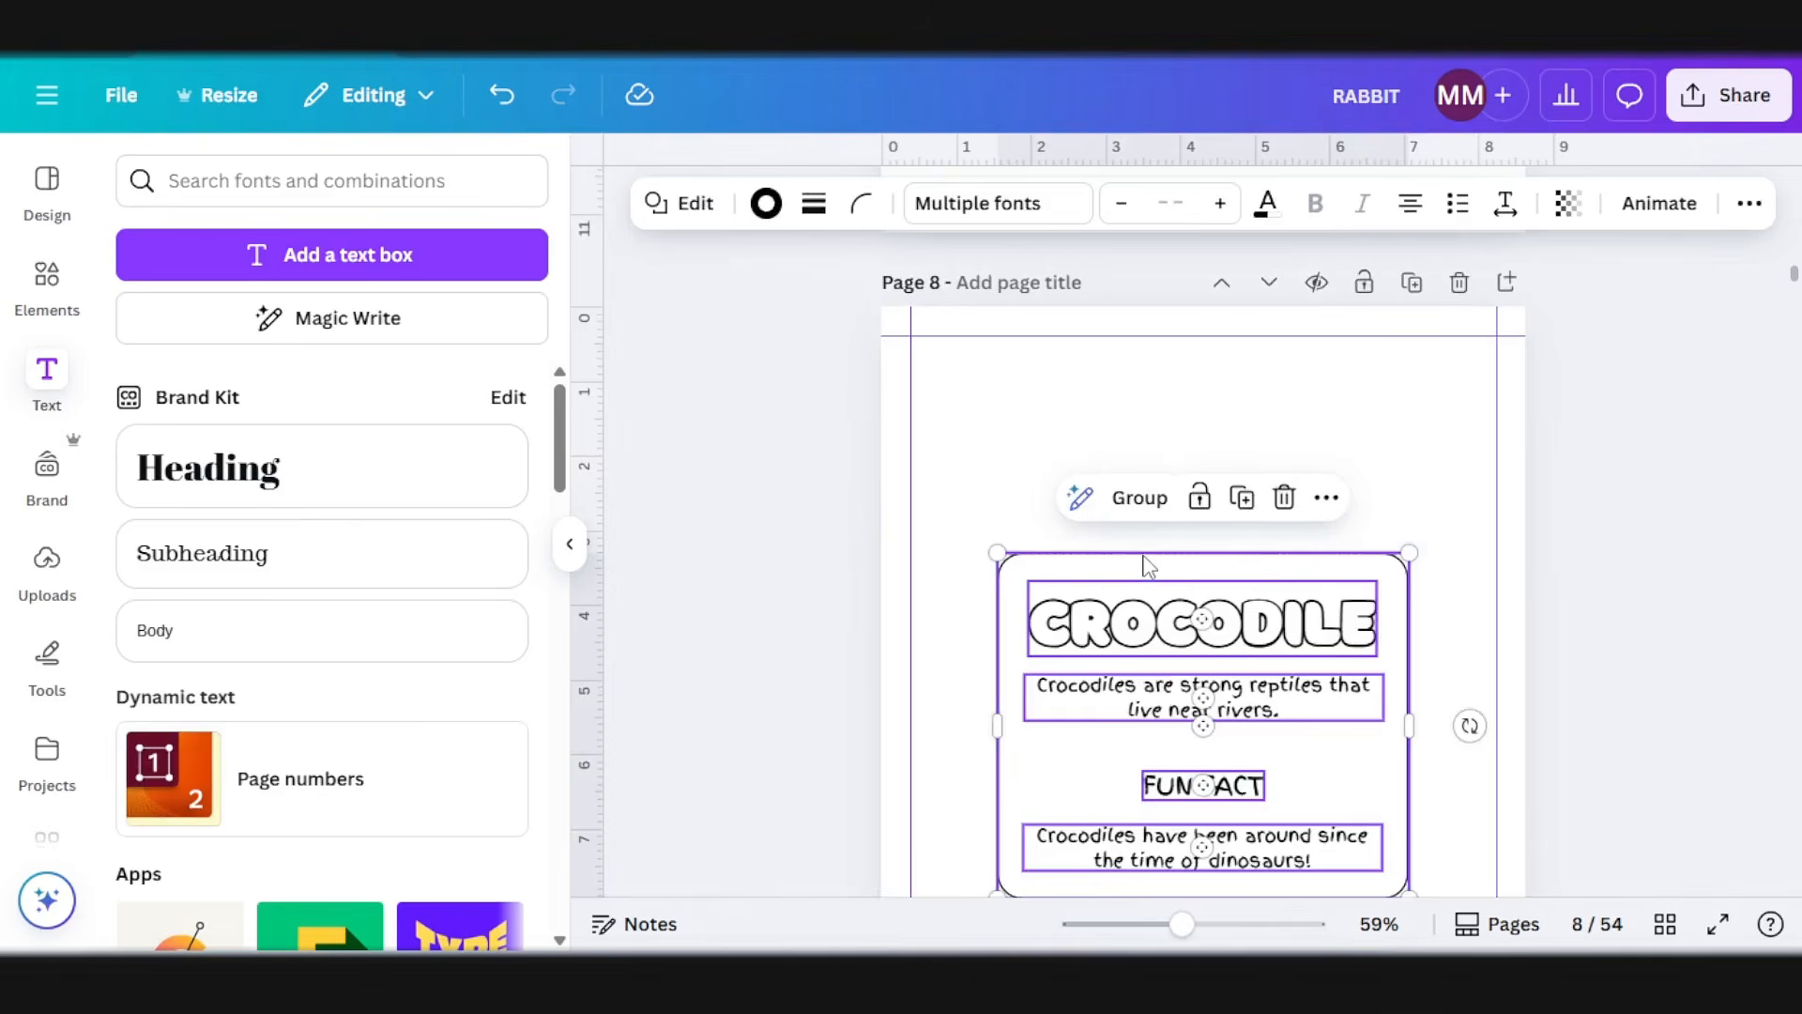
# Step: Change the title in the page 8 fact box to SEAL
pyautogui.click(1179, 620)
pyautogui.click(1180, 622)
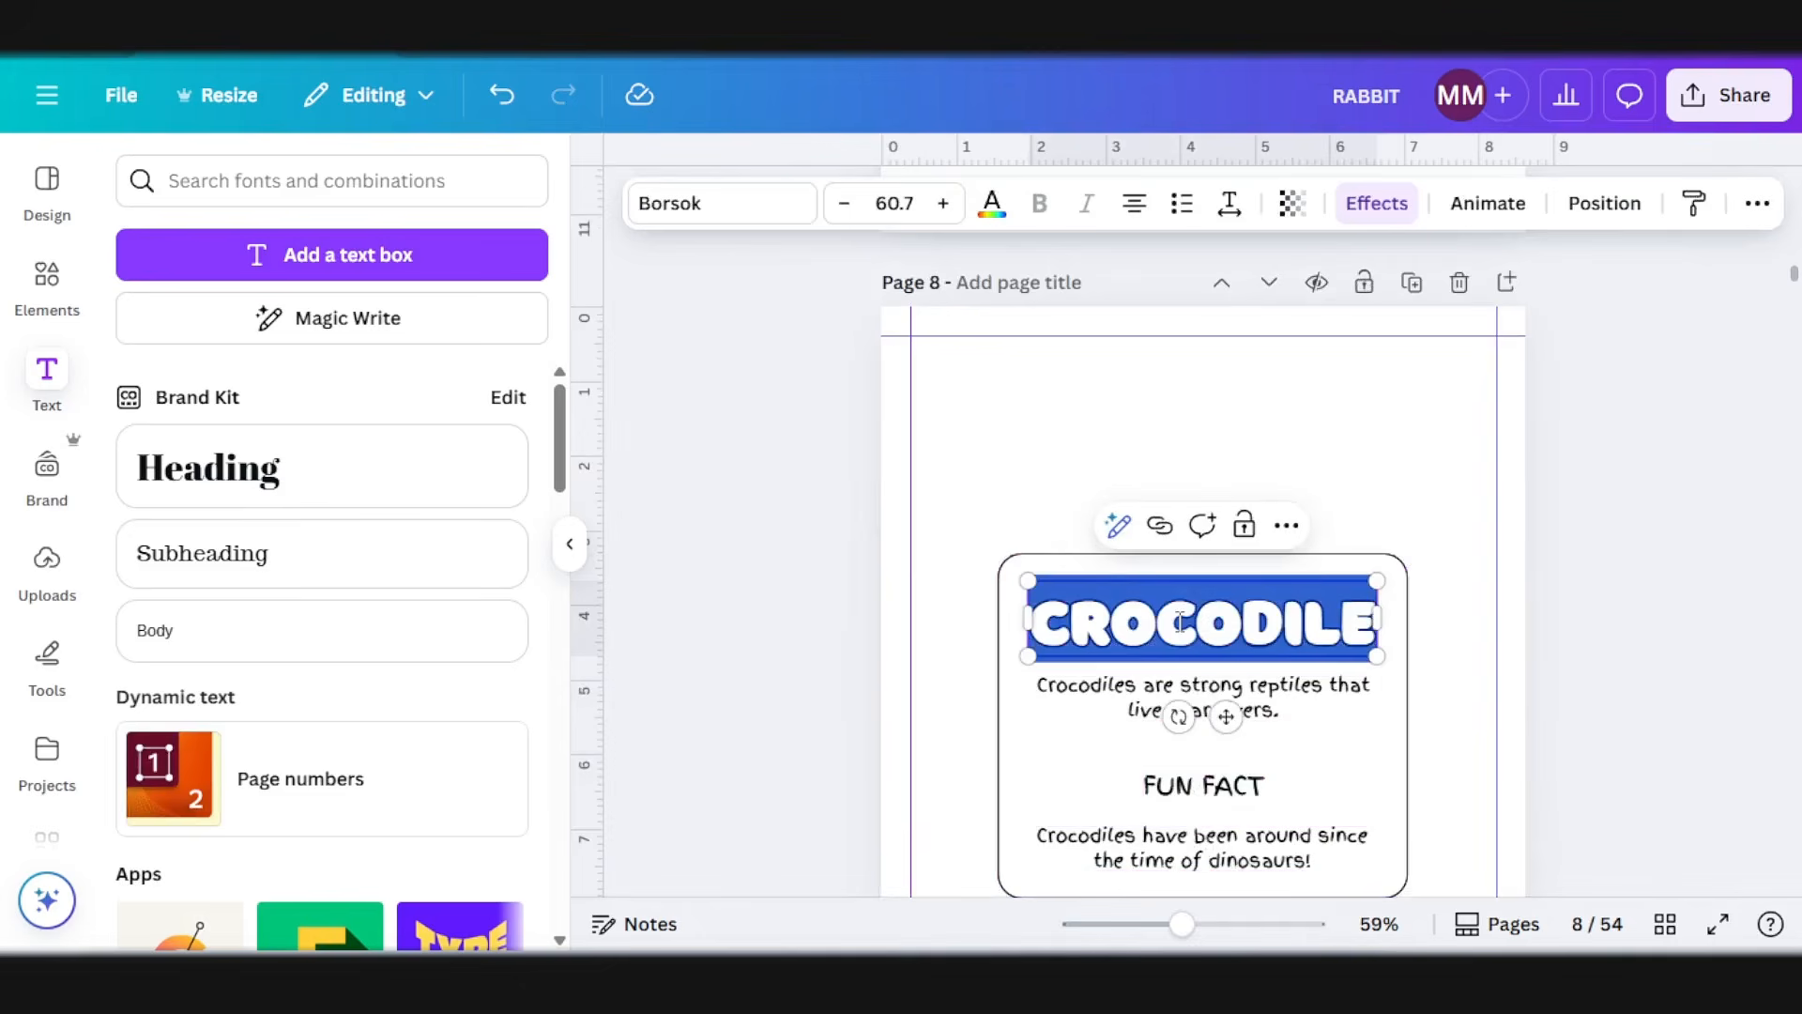
pyautogui.write('SEAL')
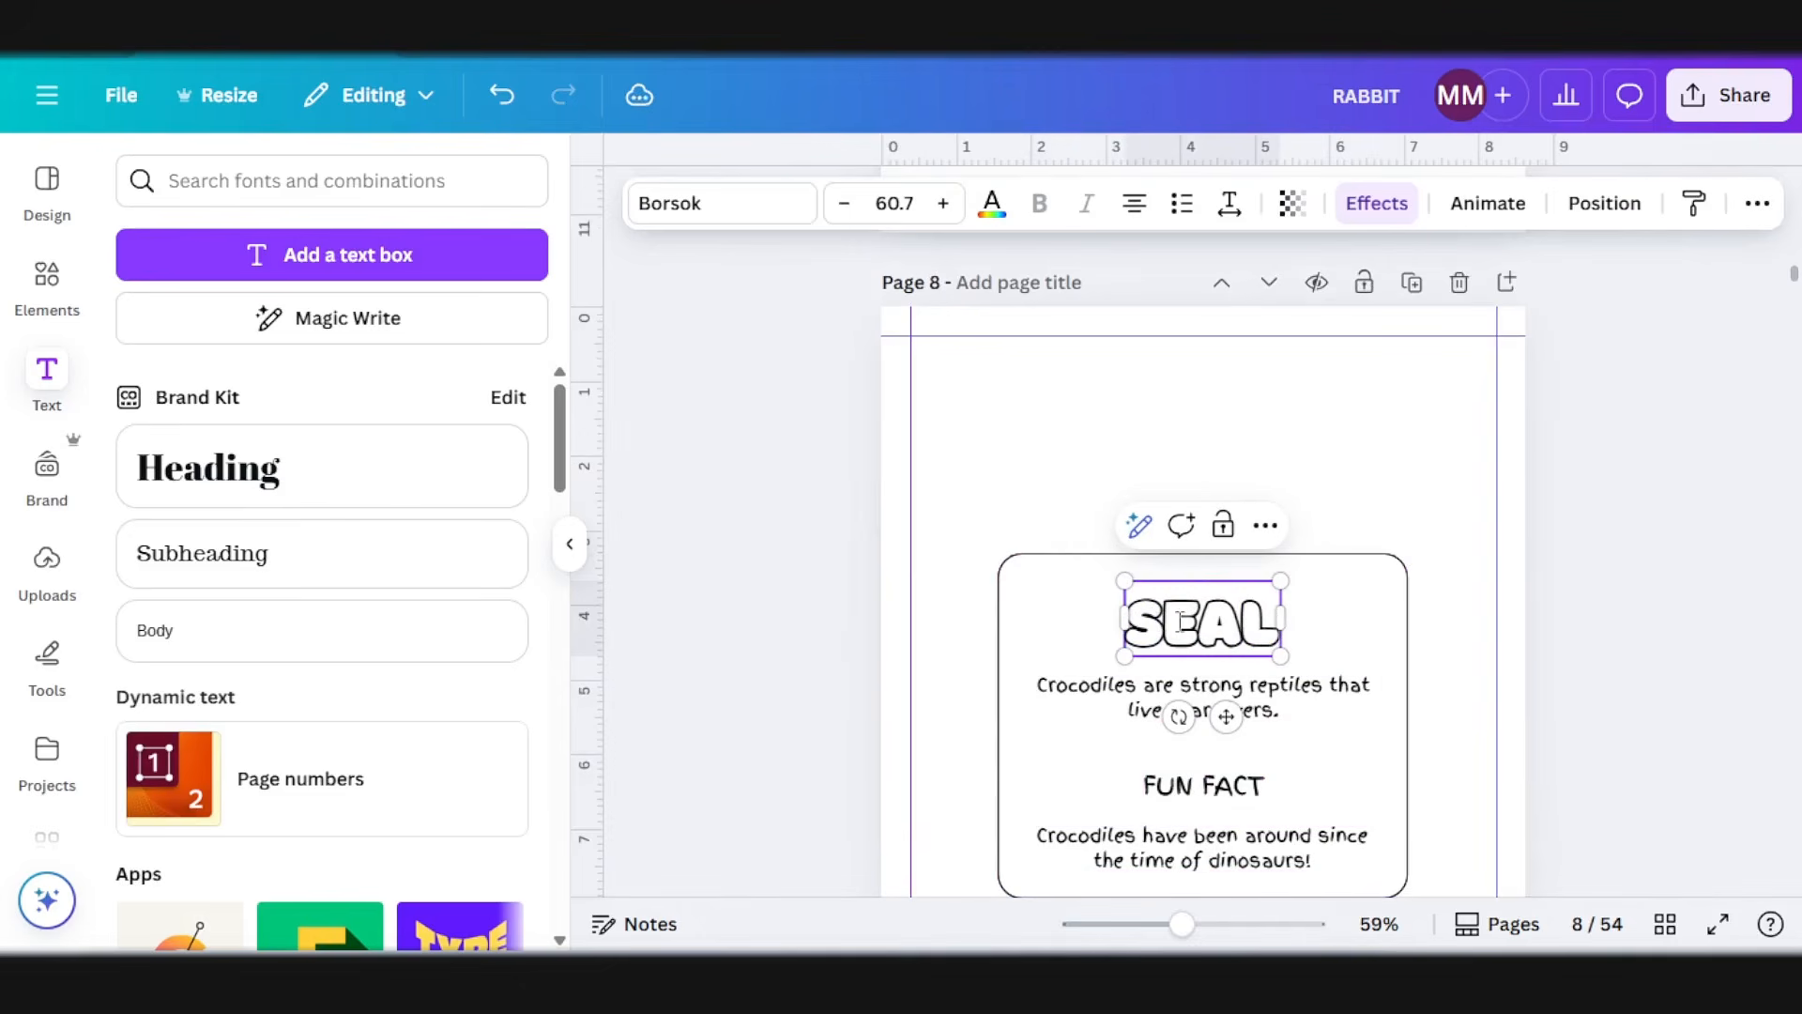
# Step: Replace the write-up with "Seals love swimming and sliding on ice." and the fun fact with "Seals can hold their breath for up to 30 minutes underwater!"
pyautogui.hotkey('alt', 'Tab')
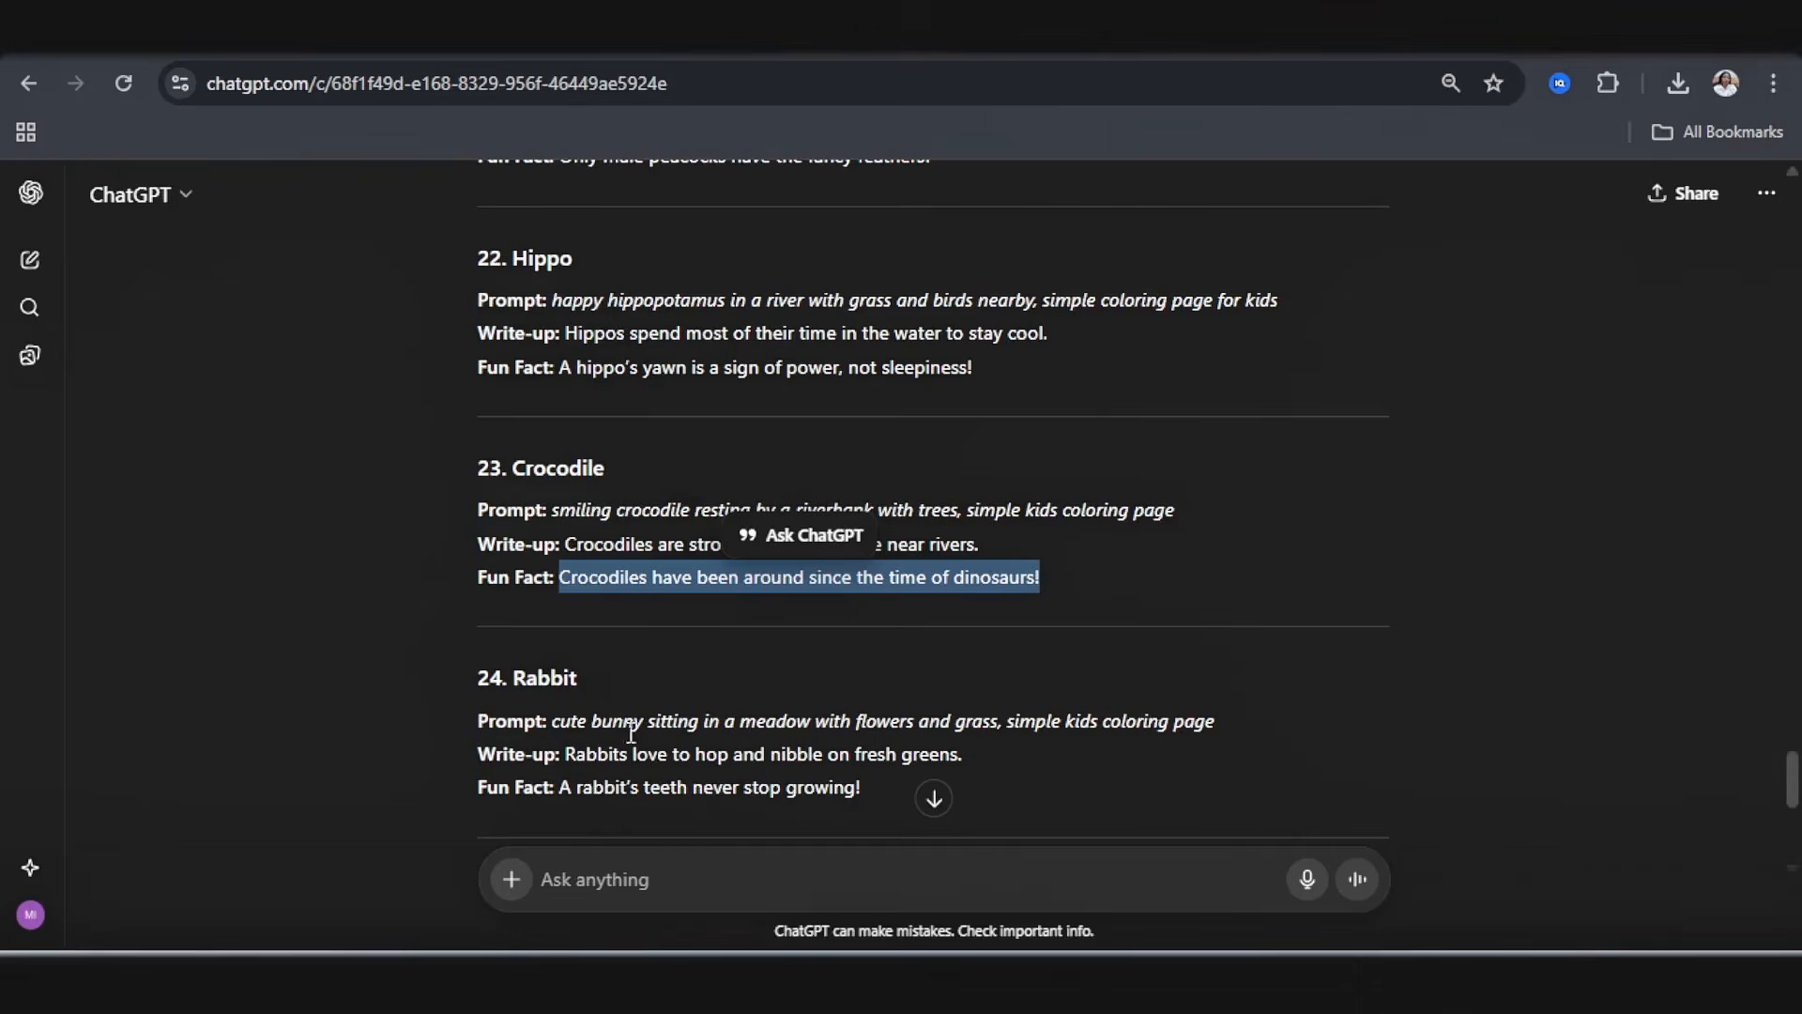
pyautogui.scroll(-4, 635, 723)
pyautogui.click(568, 601)
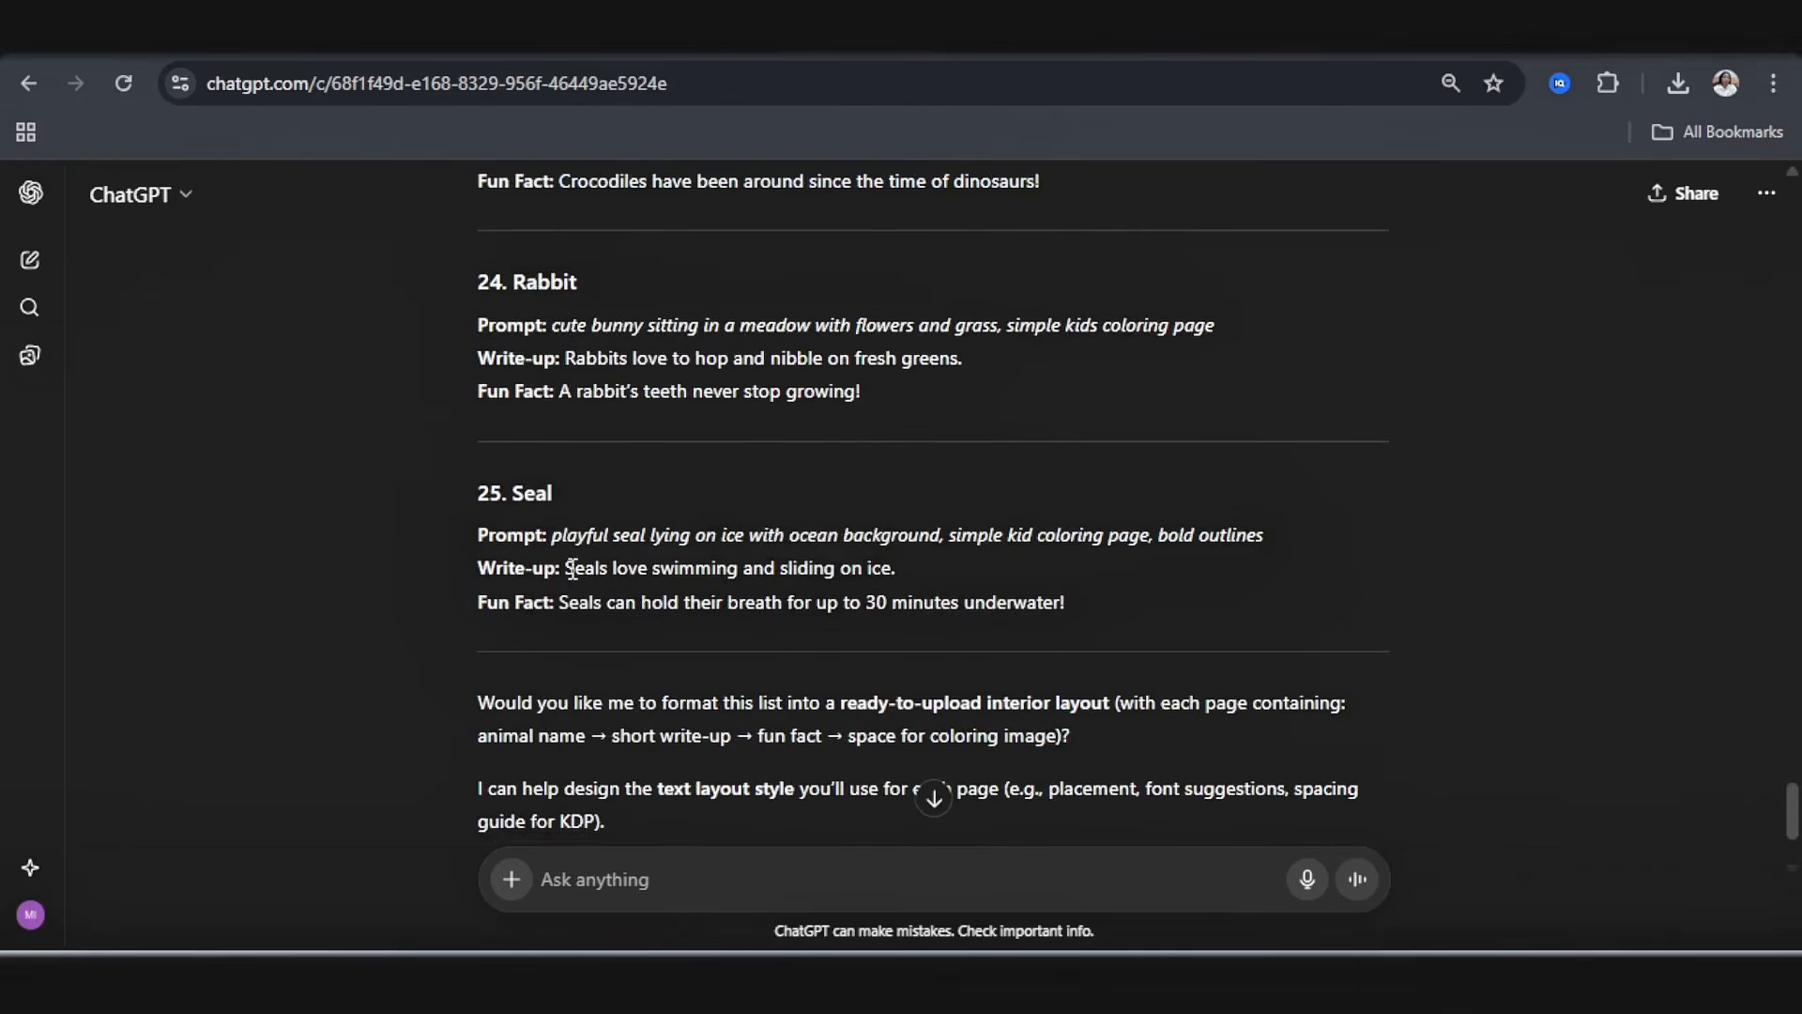
pyautogui.moveTo(565, 568); pyautogui.dragTo(719, 566)
pyautogui.moveTo(719, 566); pyautogui.dragTo(875, 568)
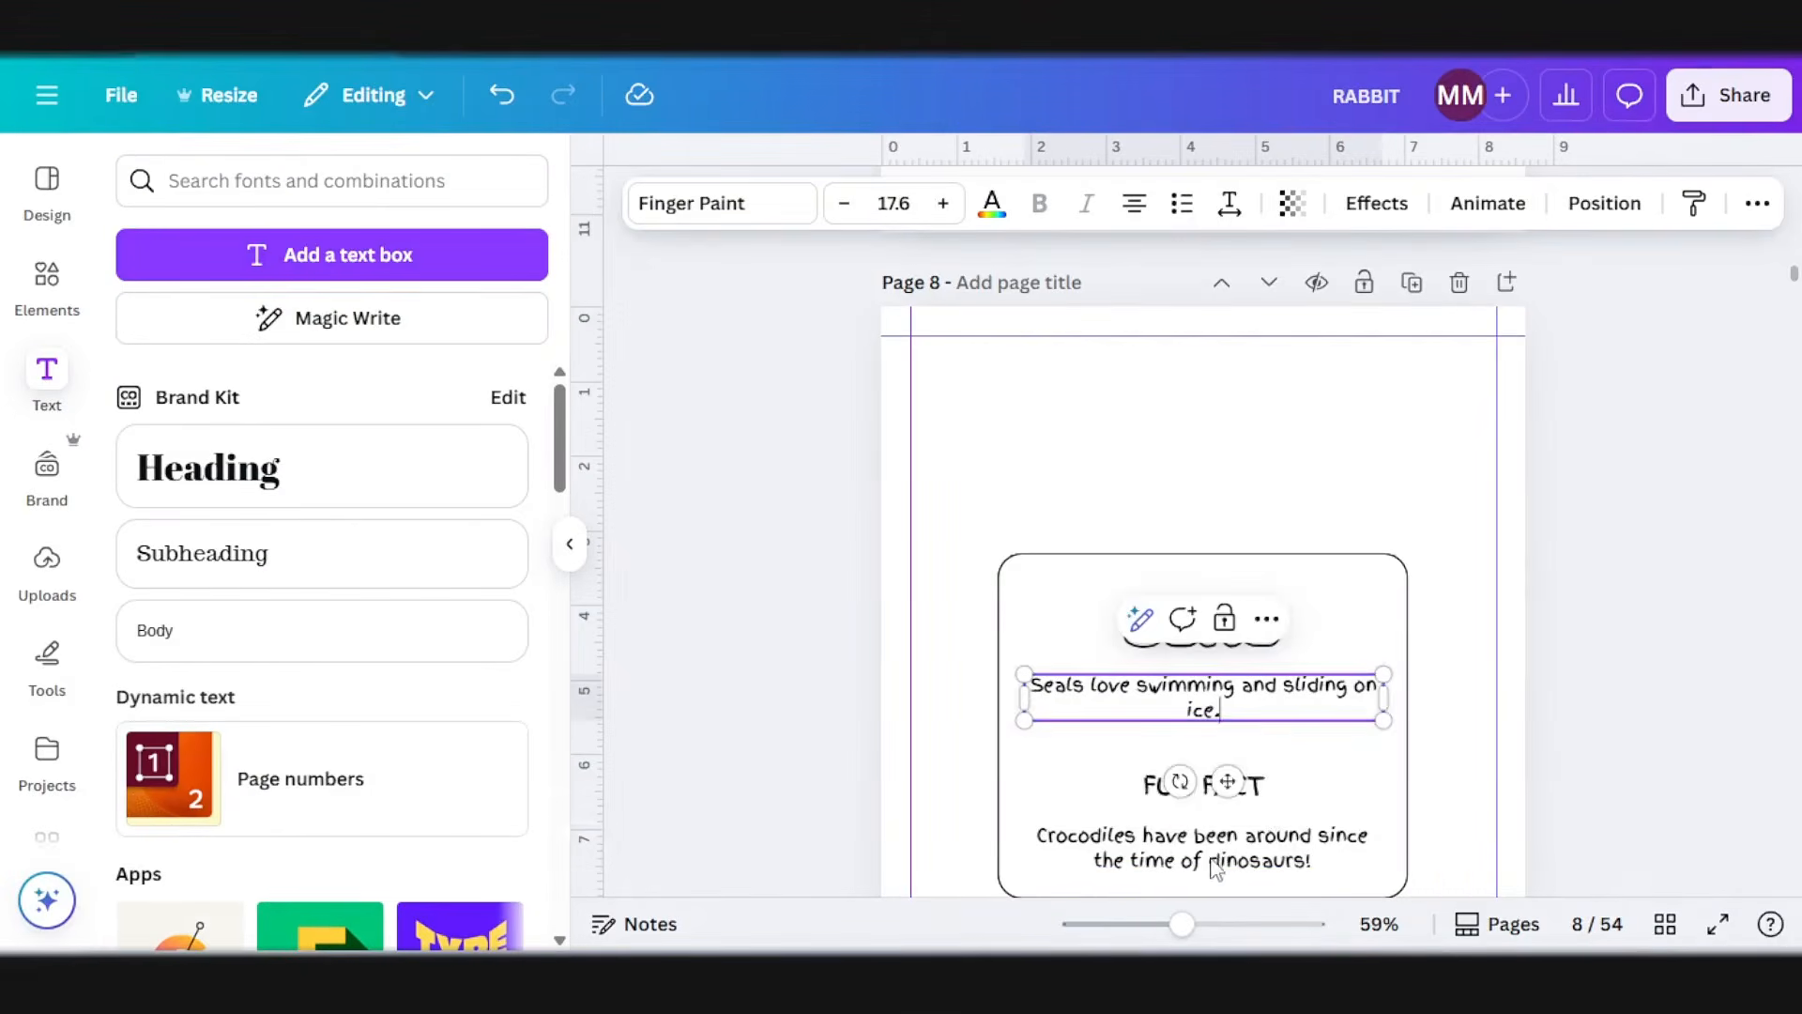
pyautogui.click(1216, 859)
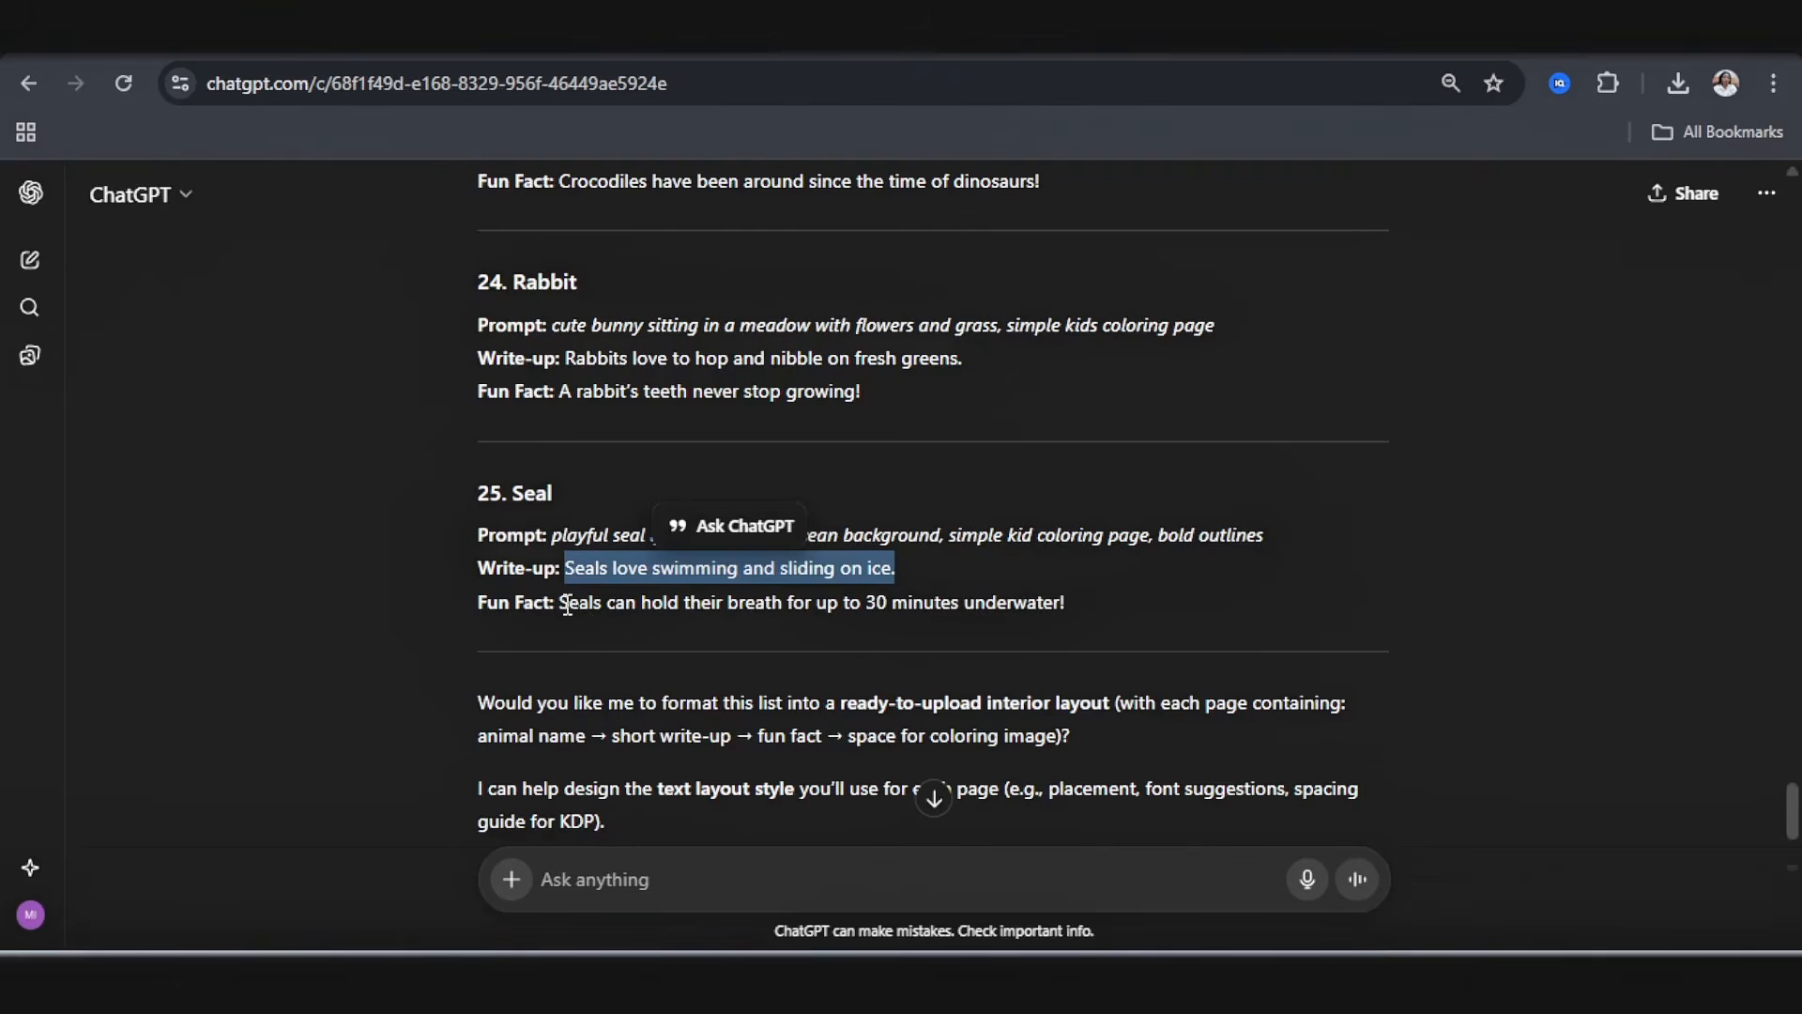
pyautogui.moveTo(561, 601); pyautogui.dragTo(1073, 601)
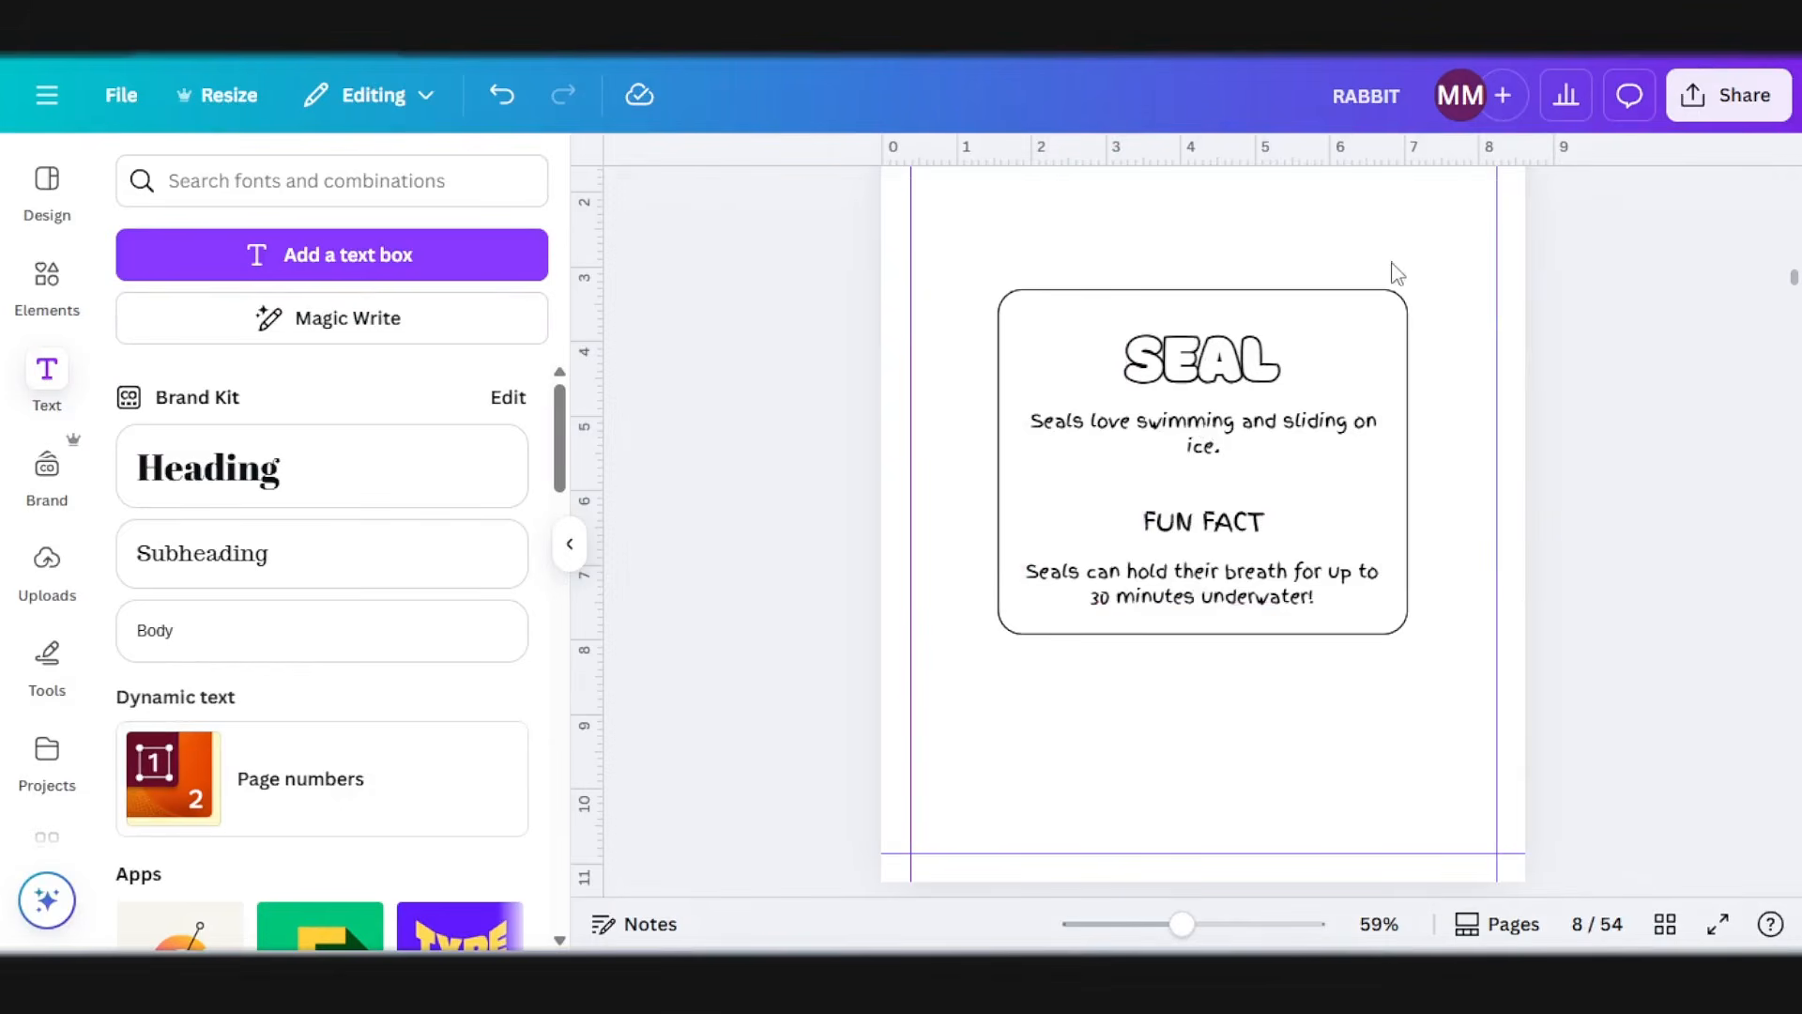
# Step: Copy the complete seal fact box onto blank page 10, facing the hippo drawing
pyautogui.moveTo(1398, 249); pyautogui.dragTo(1143, 690)
pyautogui.scroll(-15, 1143, 690)
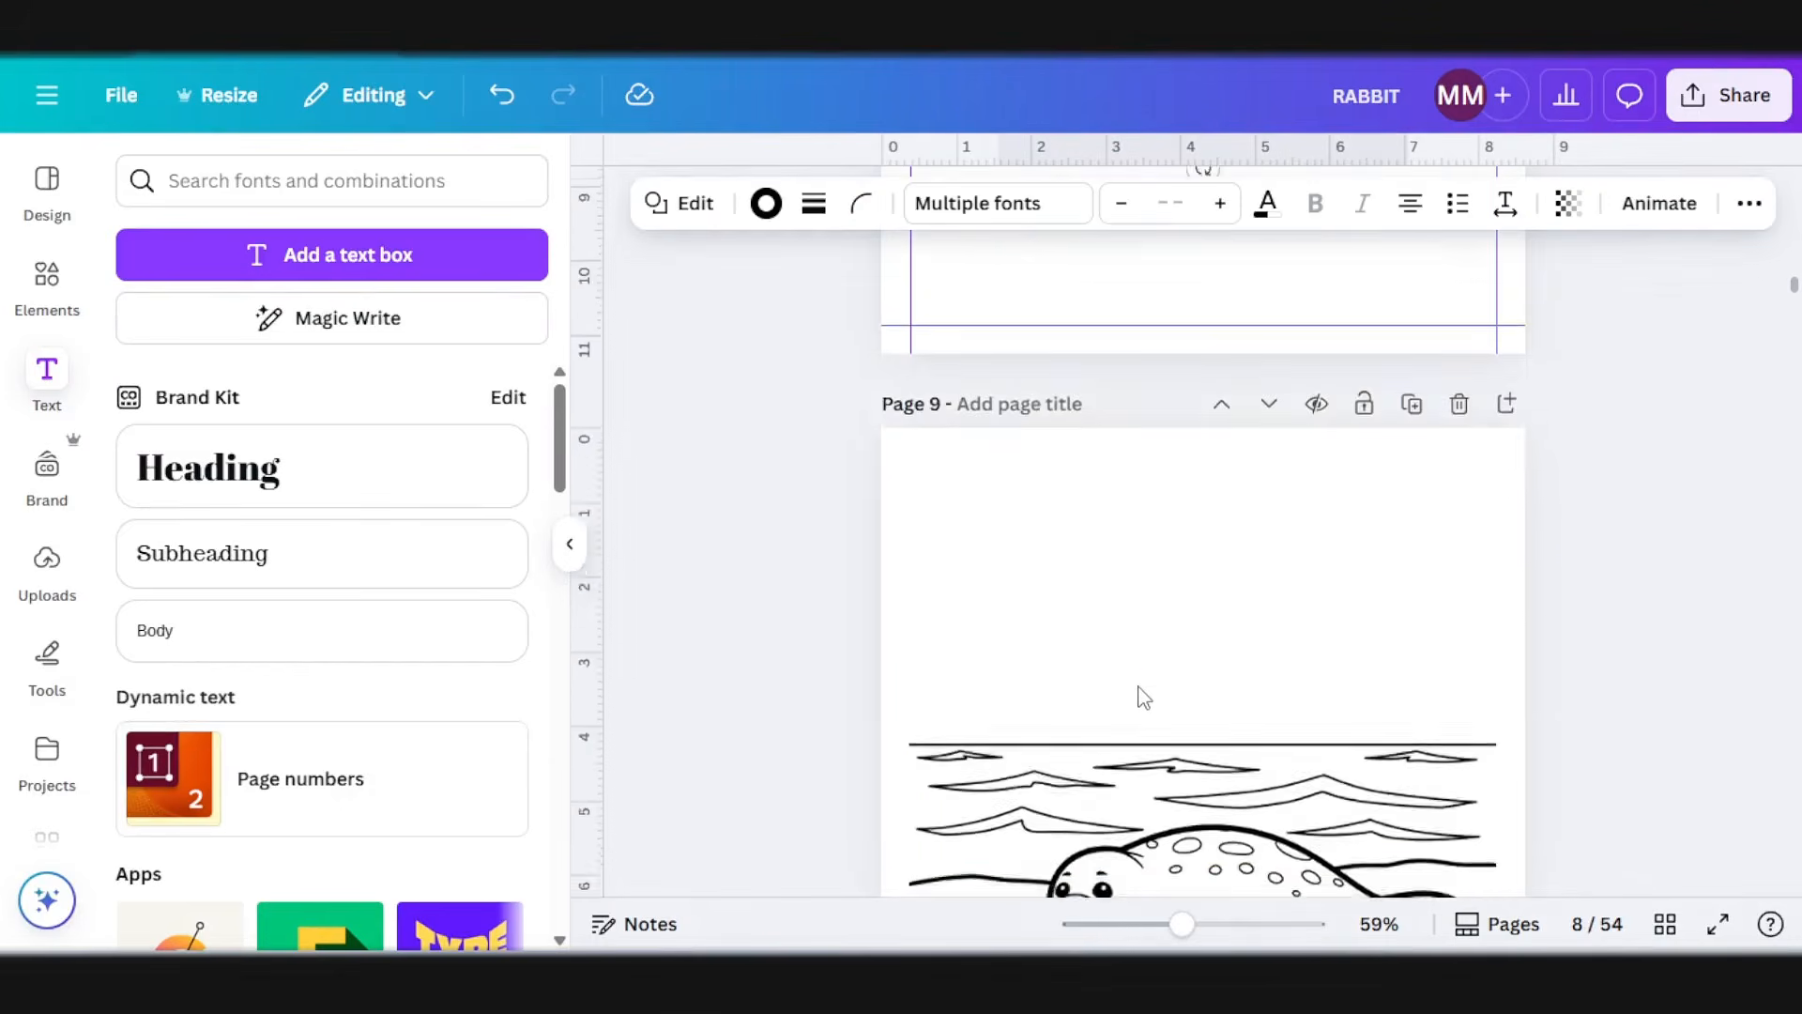
pyautogui.click(1126, 657)
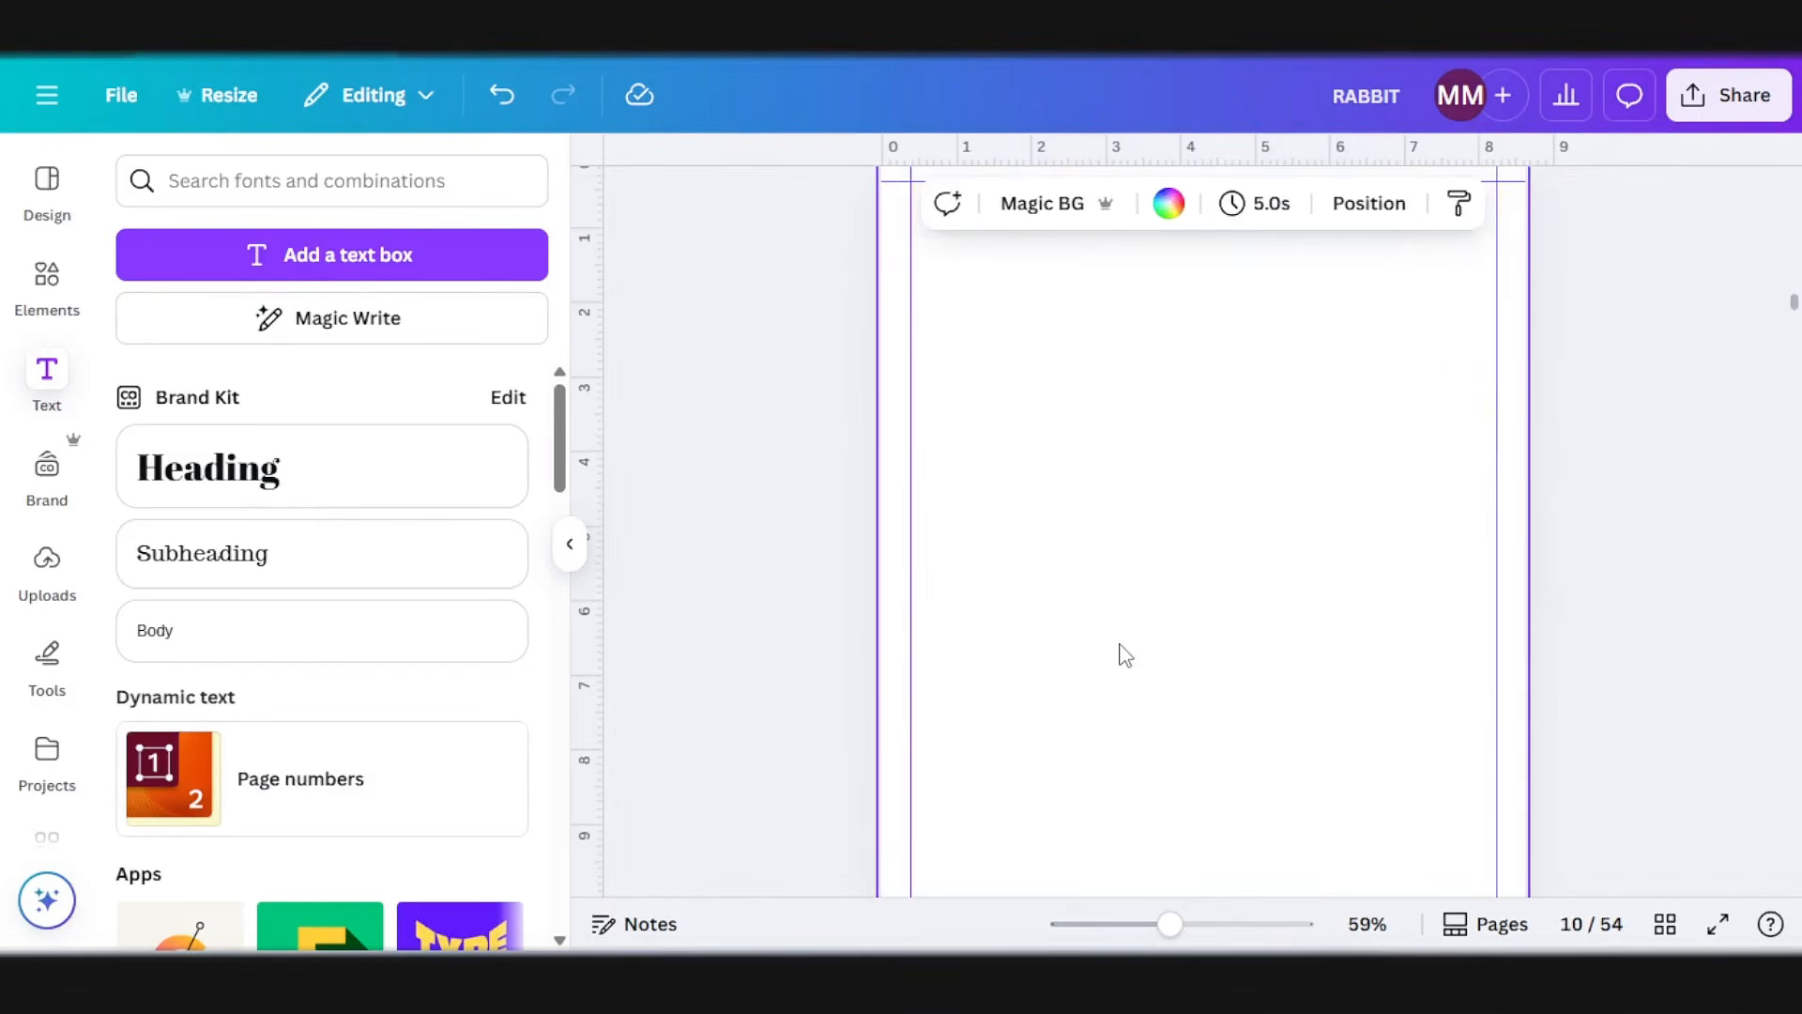
pyautogui.hotkey('ctrl', 'v')
pyautogui.scroll(-3, 1185, 765)
pyautogui.scroll(-8, 1185, 765)
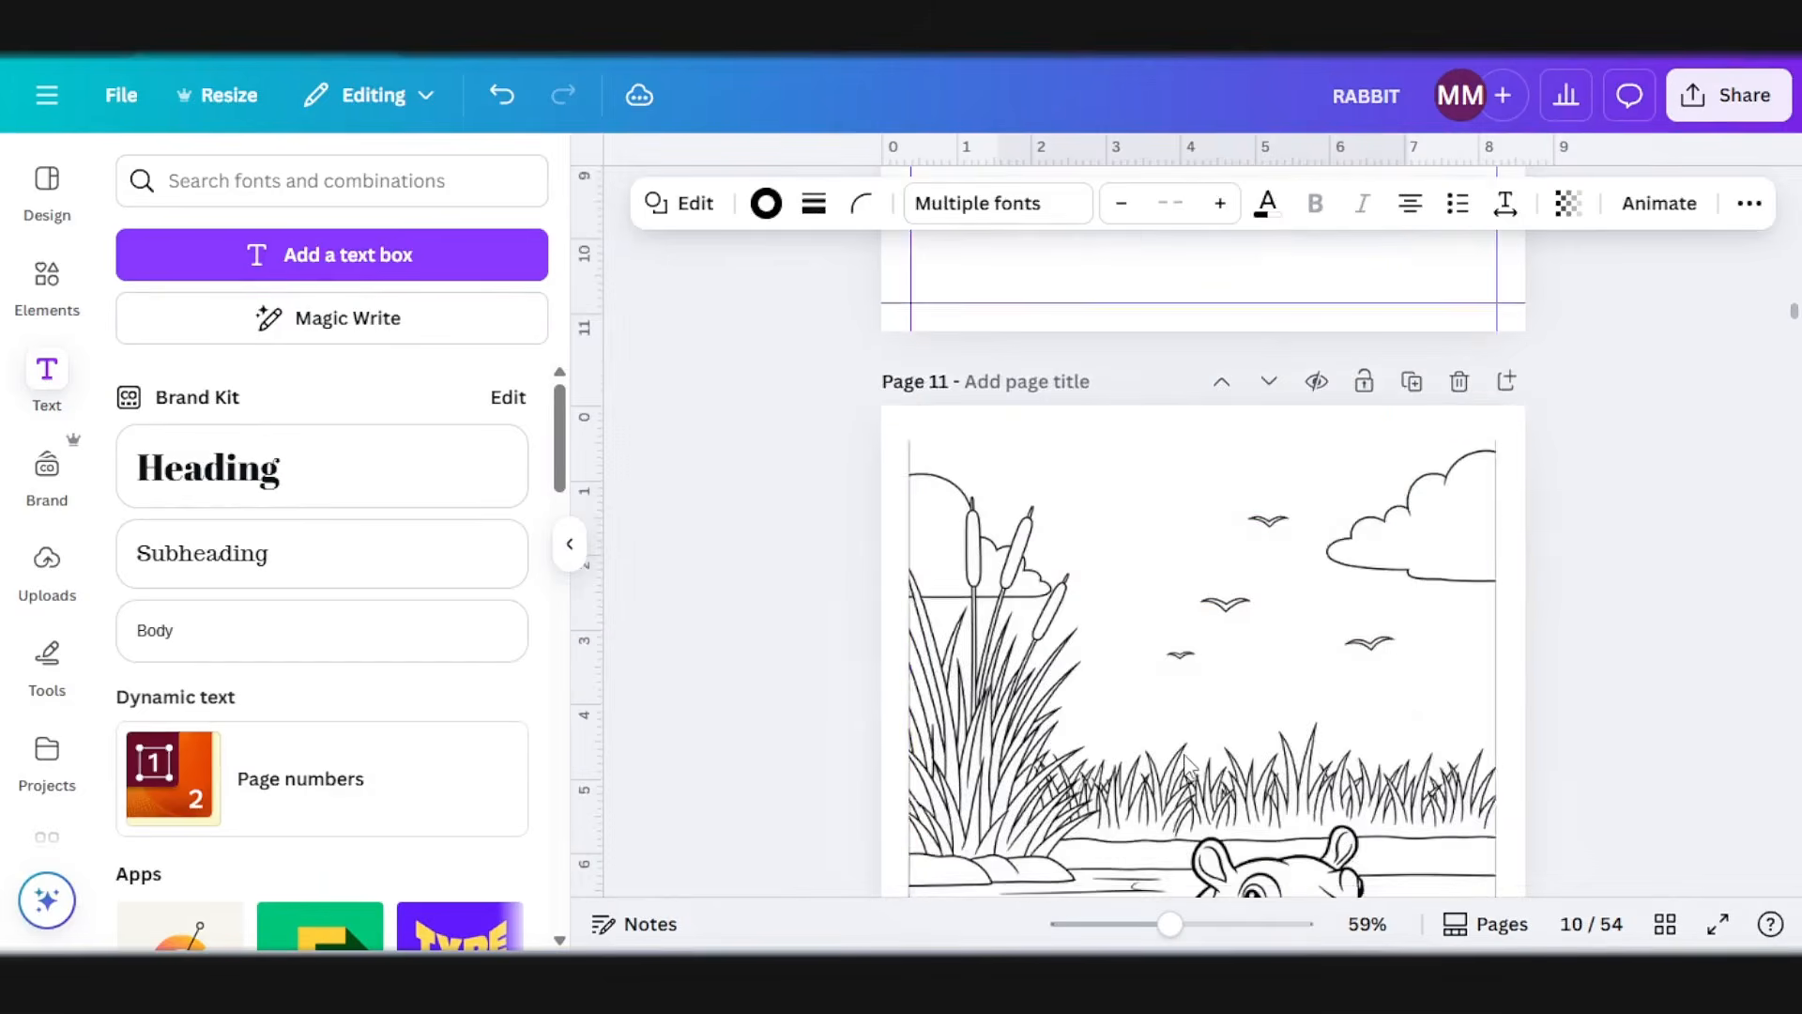
# Step: Change the page 10 title to HIPPOPOTAMUS, shrink it to about size 47.3 and center it inside the box
pyautogui.scroll(10, 1188, 755)
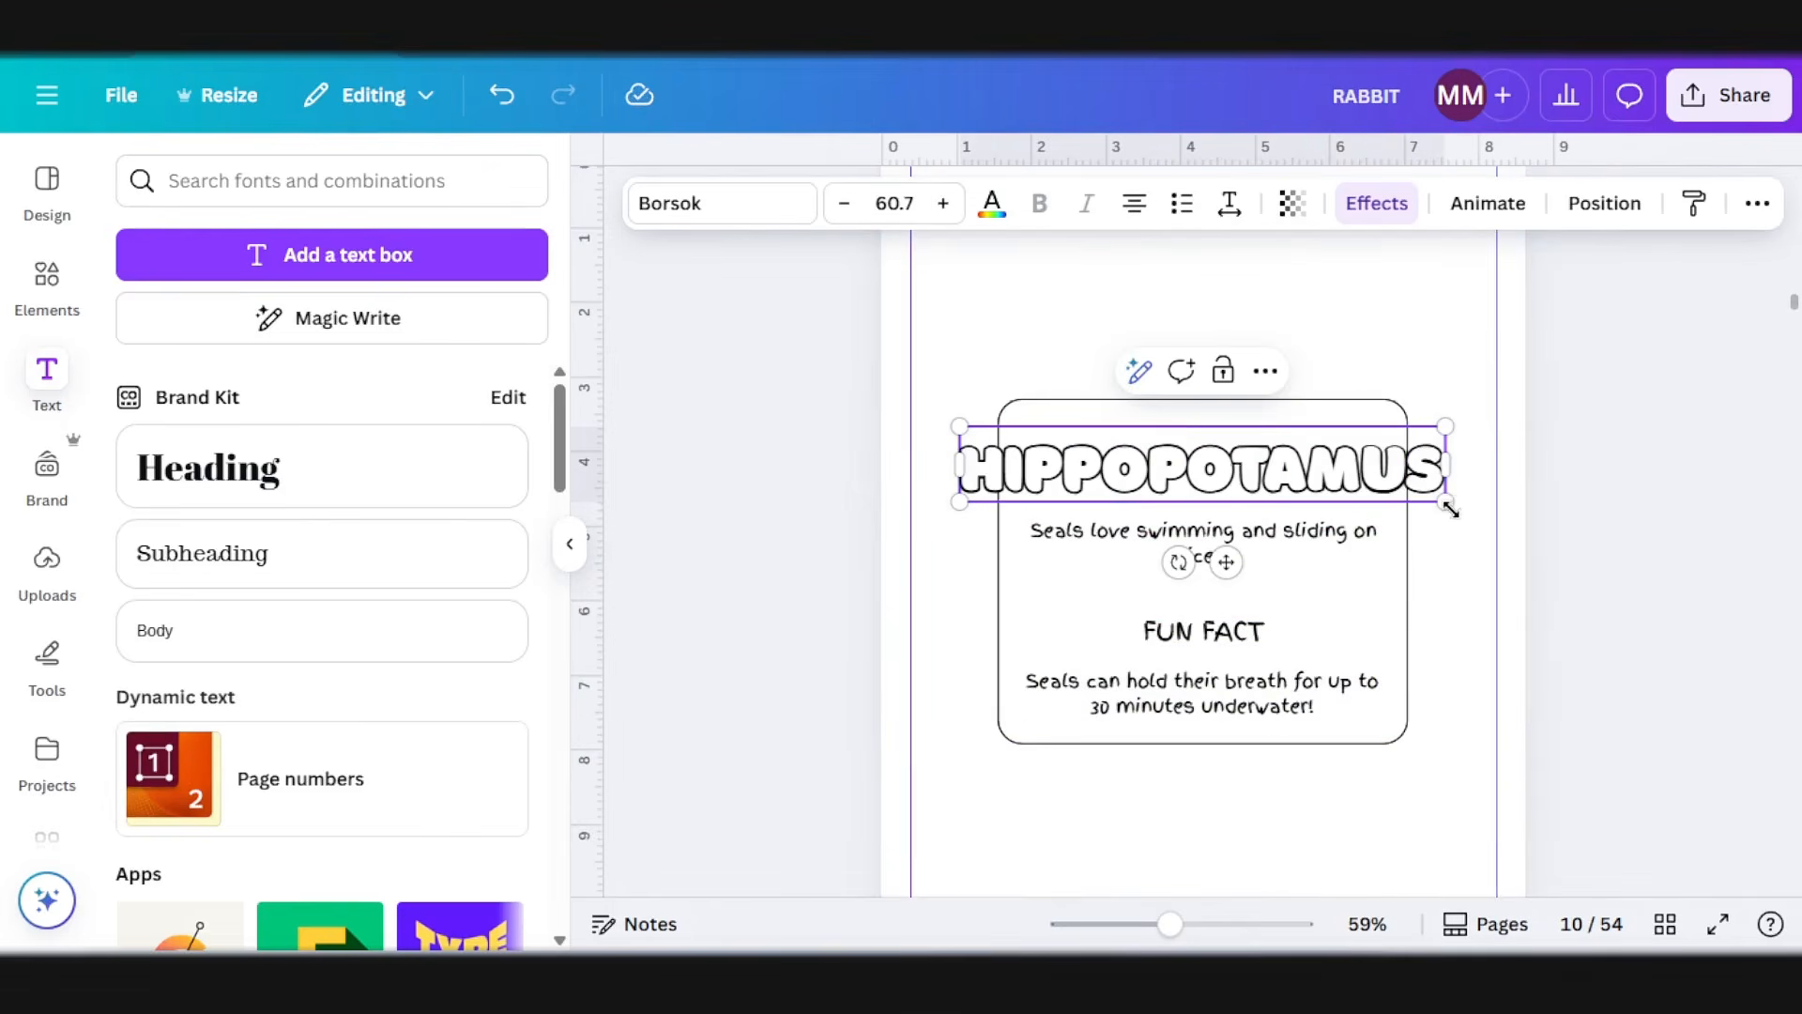
pyautogui.moveTo(1450, 508); pyautogui.dragTo(1337, 483)
pyautogui.moveTo(1184, 549); pyautogui.dragTo(1238, 548)
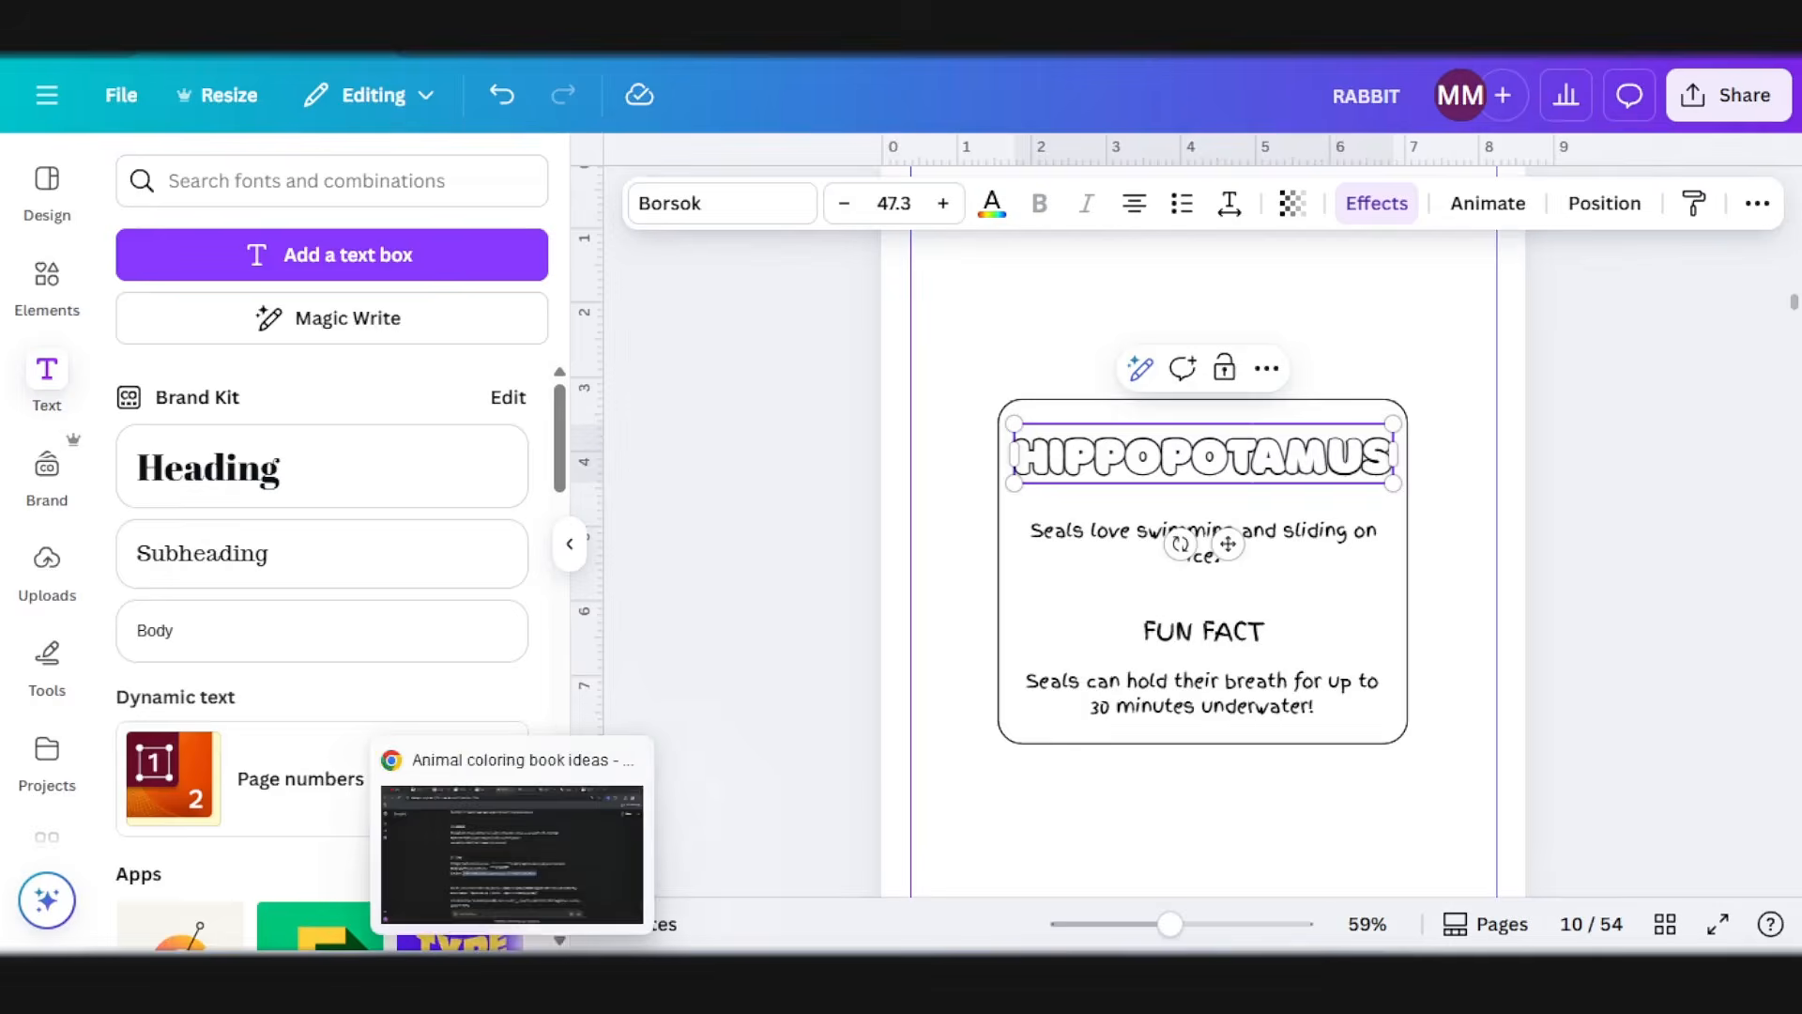
# Step: Replace the write-up under HIPPOPOTAMUS with ChatGPT's sentence, "Hippos spend most of their time in the water to stay cool."
pyautogui.click(515, 973)
pyautogui.scroll(8, 567, 733)
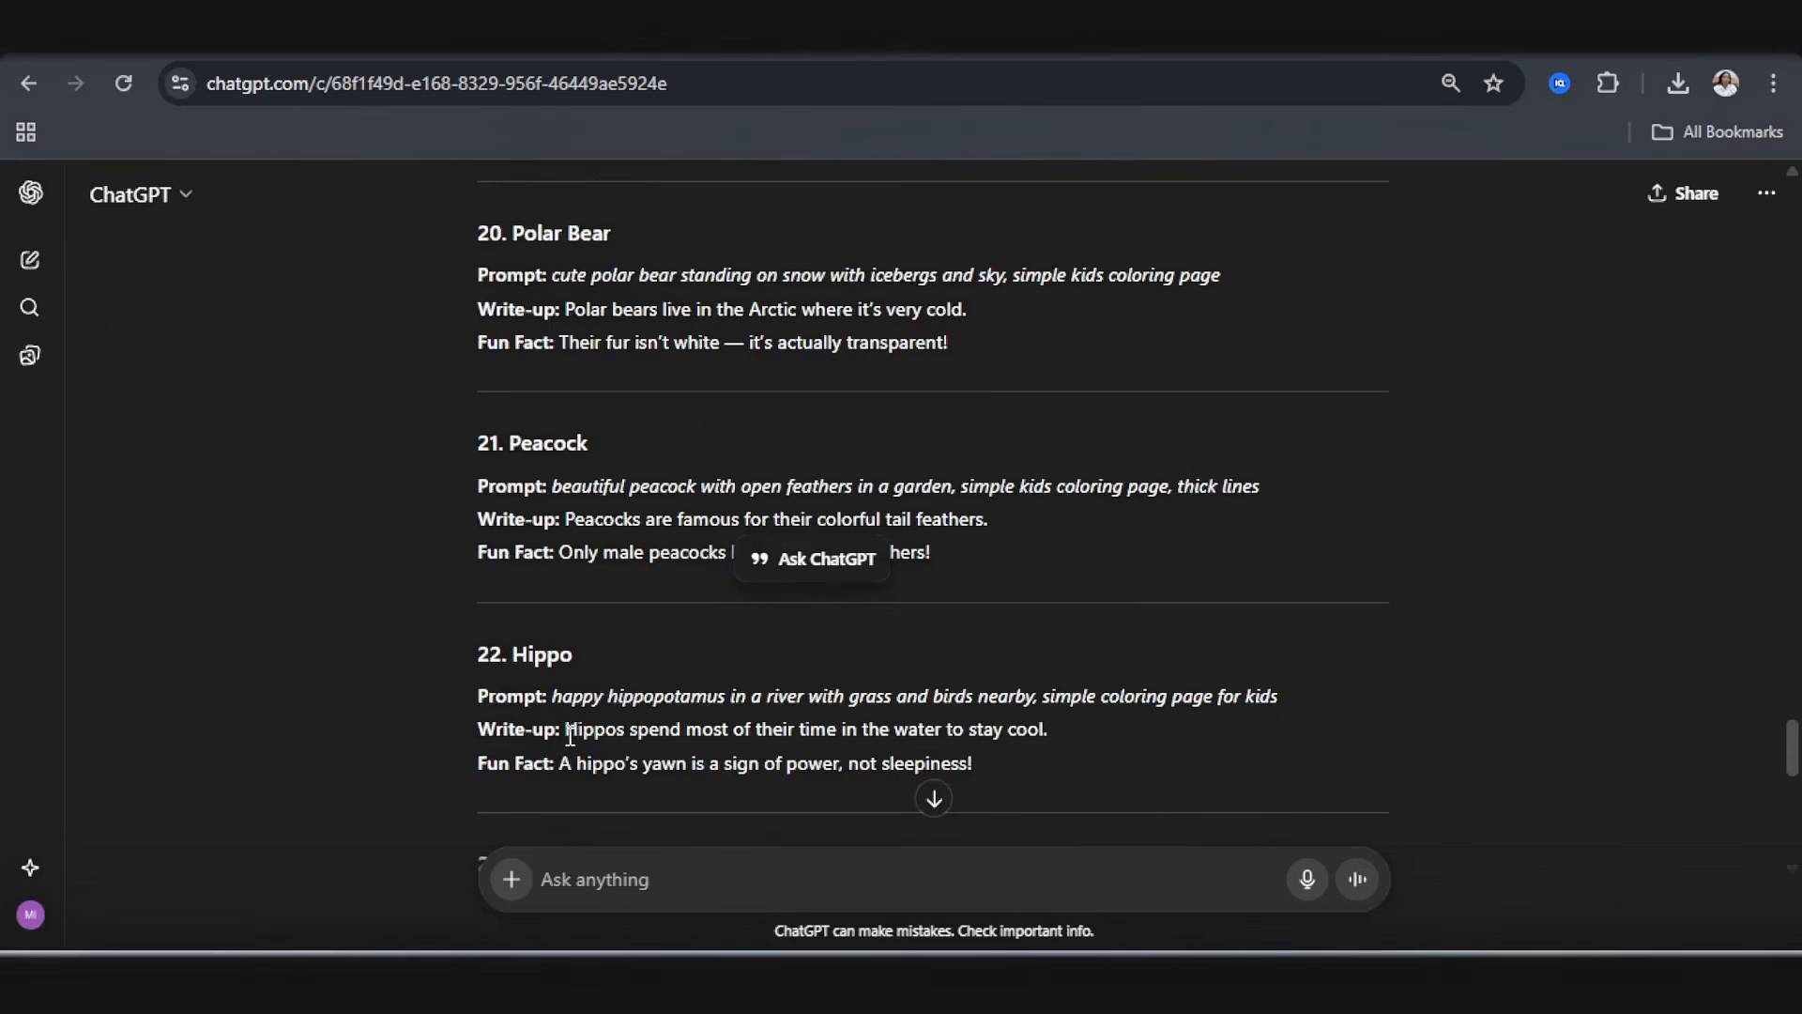
pyautogui.moveTo(565, 730); pyautogui.dragTo(1057, 730)
pyautogui.hotkey('ctrl', 'c')
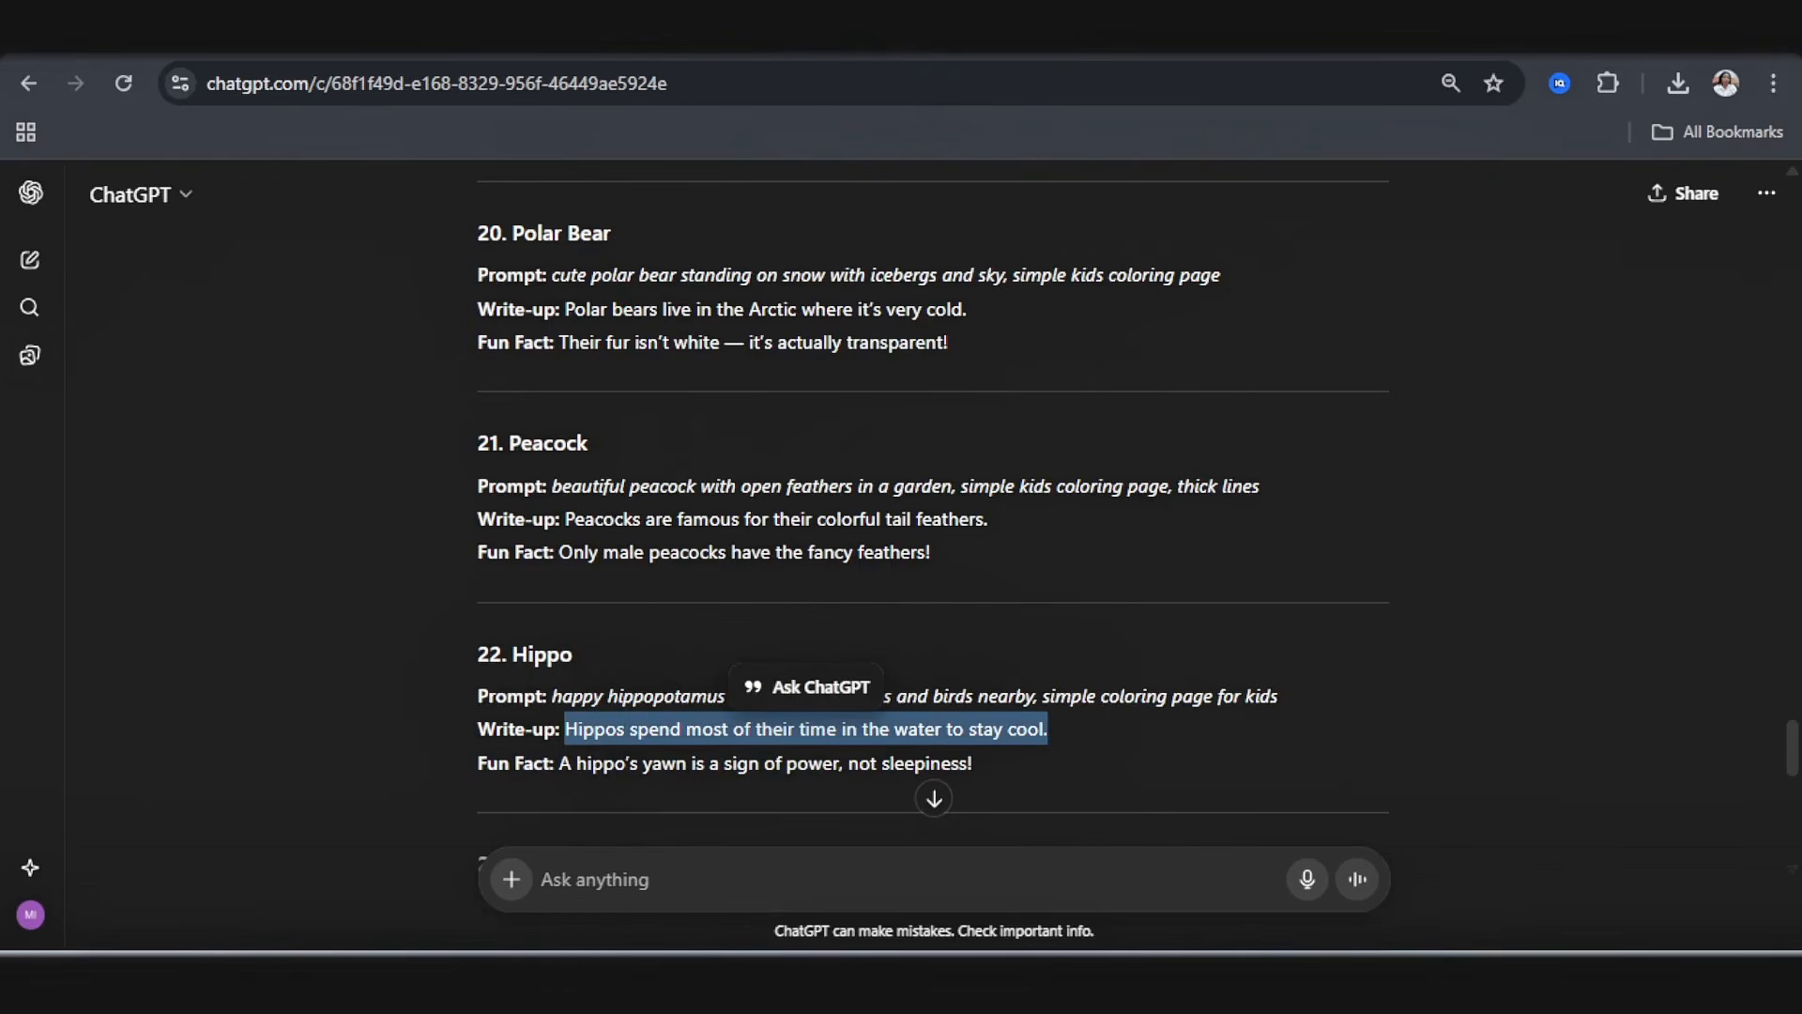
pyautogui.click(661, 977)
pyautogui.click(1136, 552)
pyautogui.click(1134, 541)
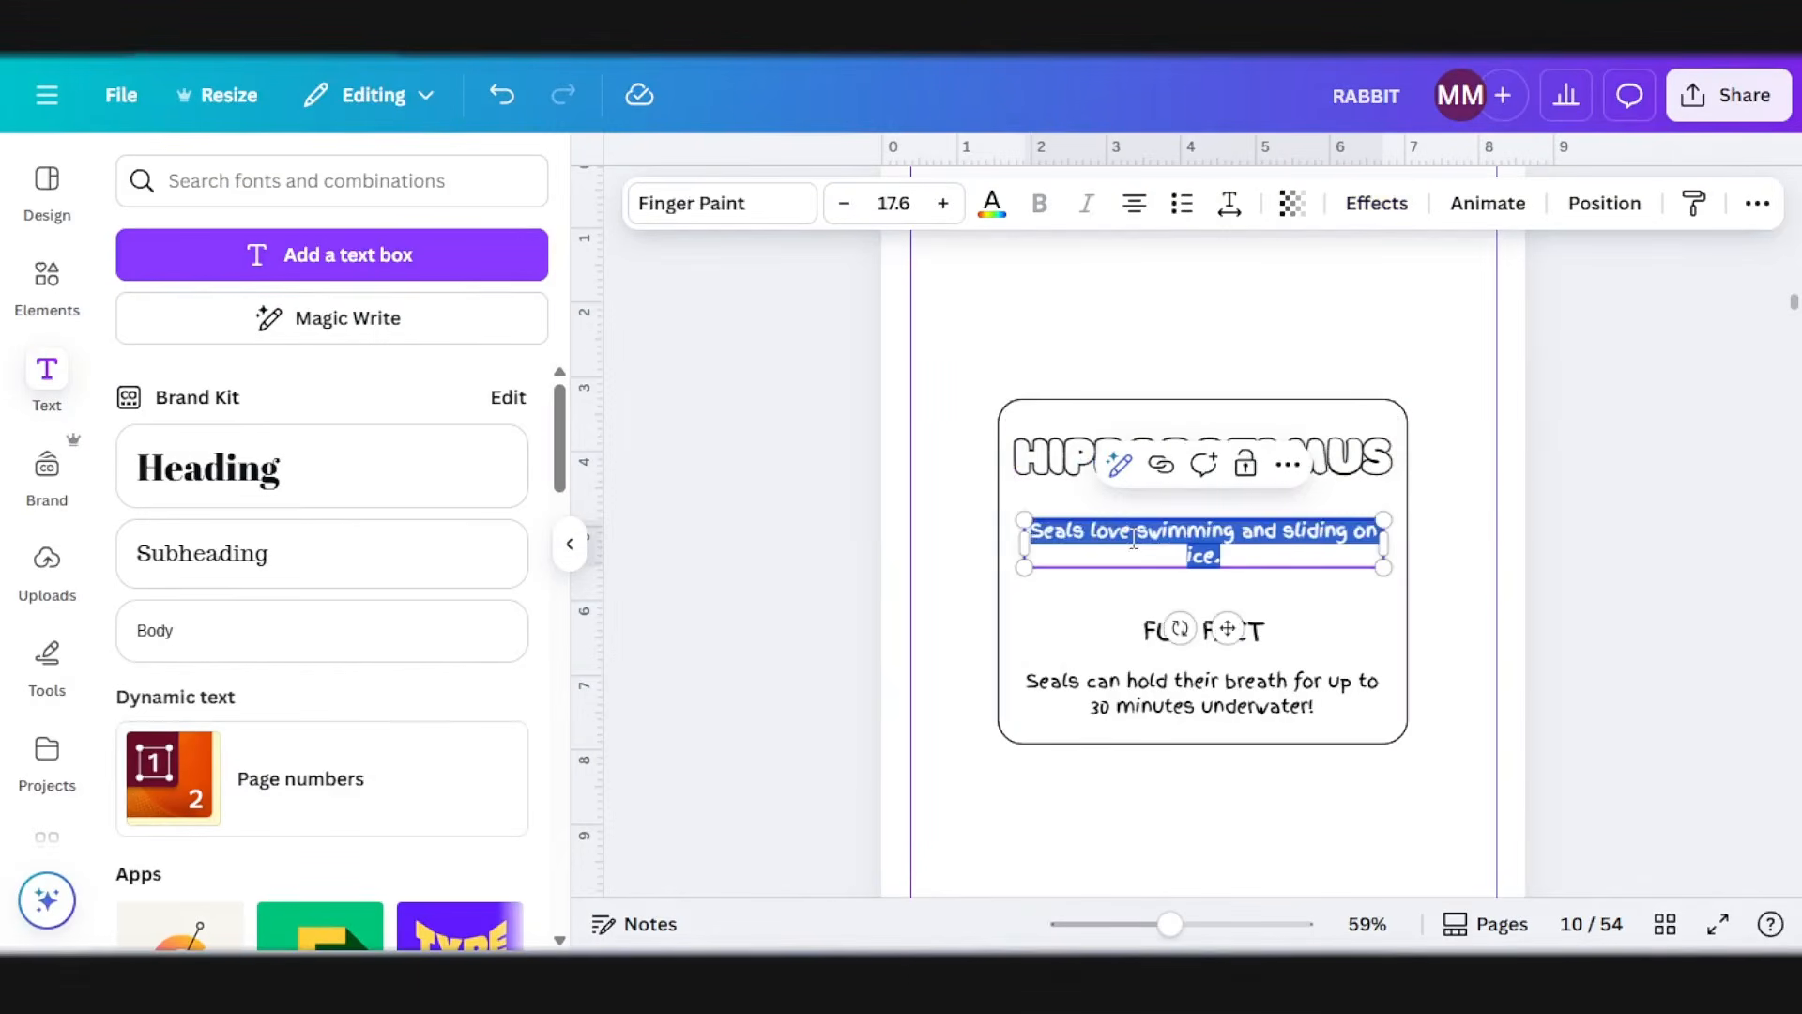
pyautogui.hotkey('ctrl', 'v')
# Step: Replace the fun fact on page 10 with ChatGPT's sentence, "A hippo's yawn is a sign of power, not sleepiness!"
pyautogui.click(1210, 684)
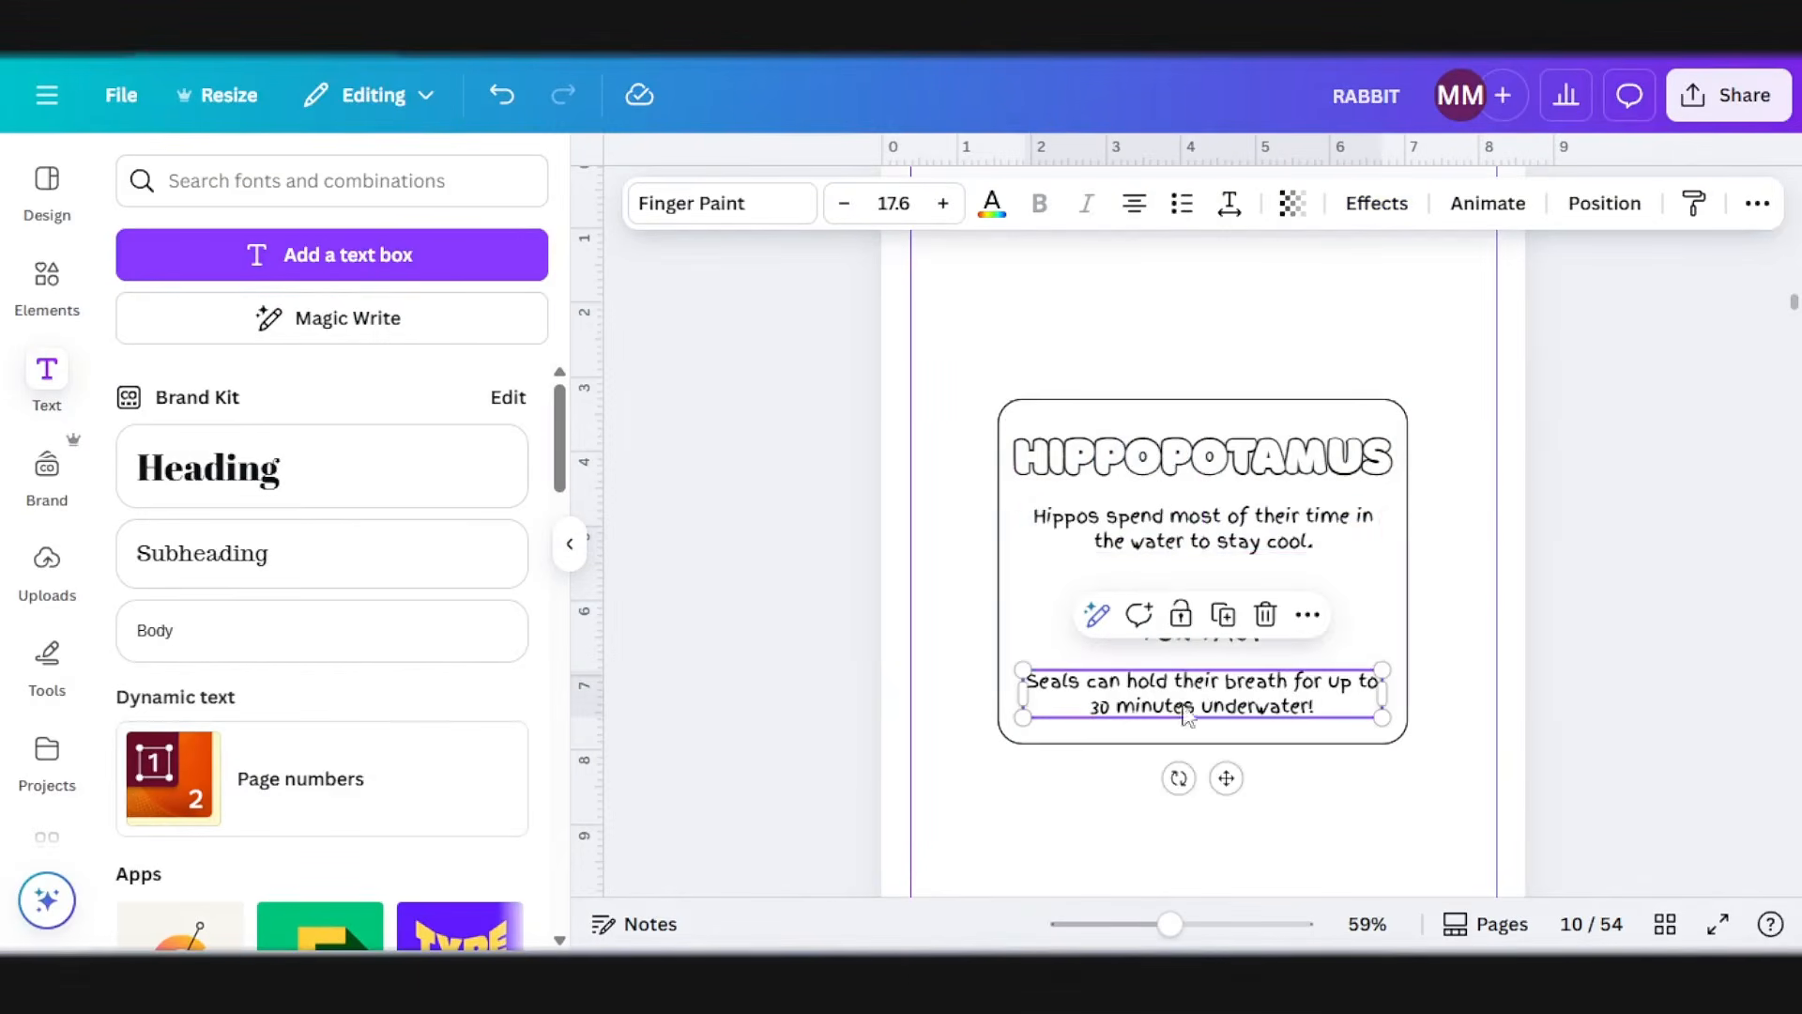
pyautogui.hotkey('alt', 'Tab')
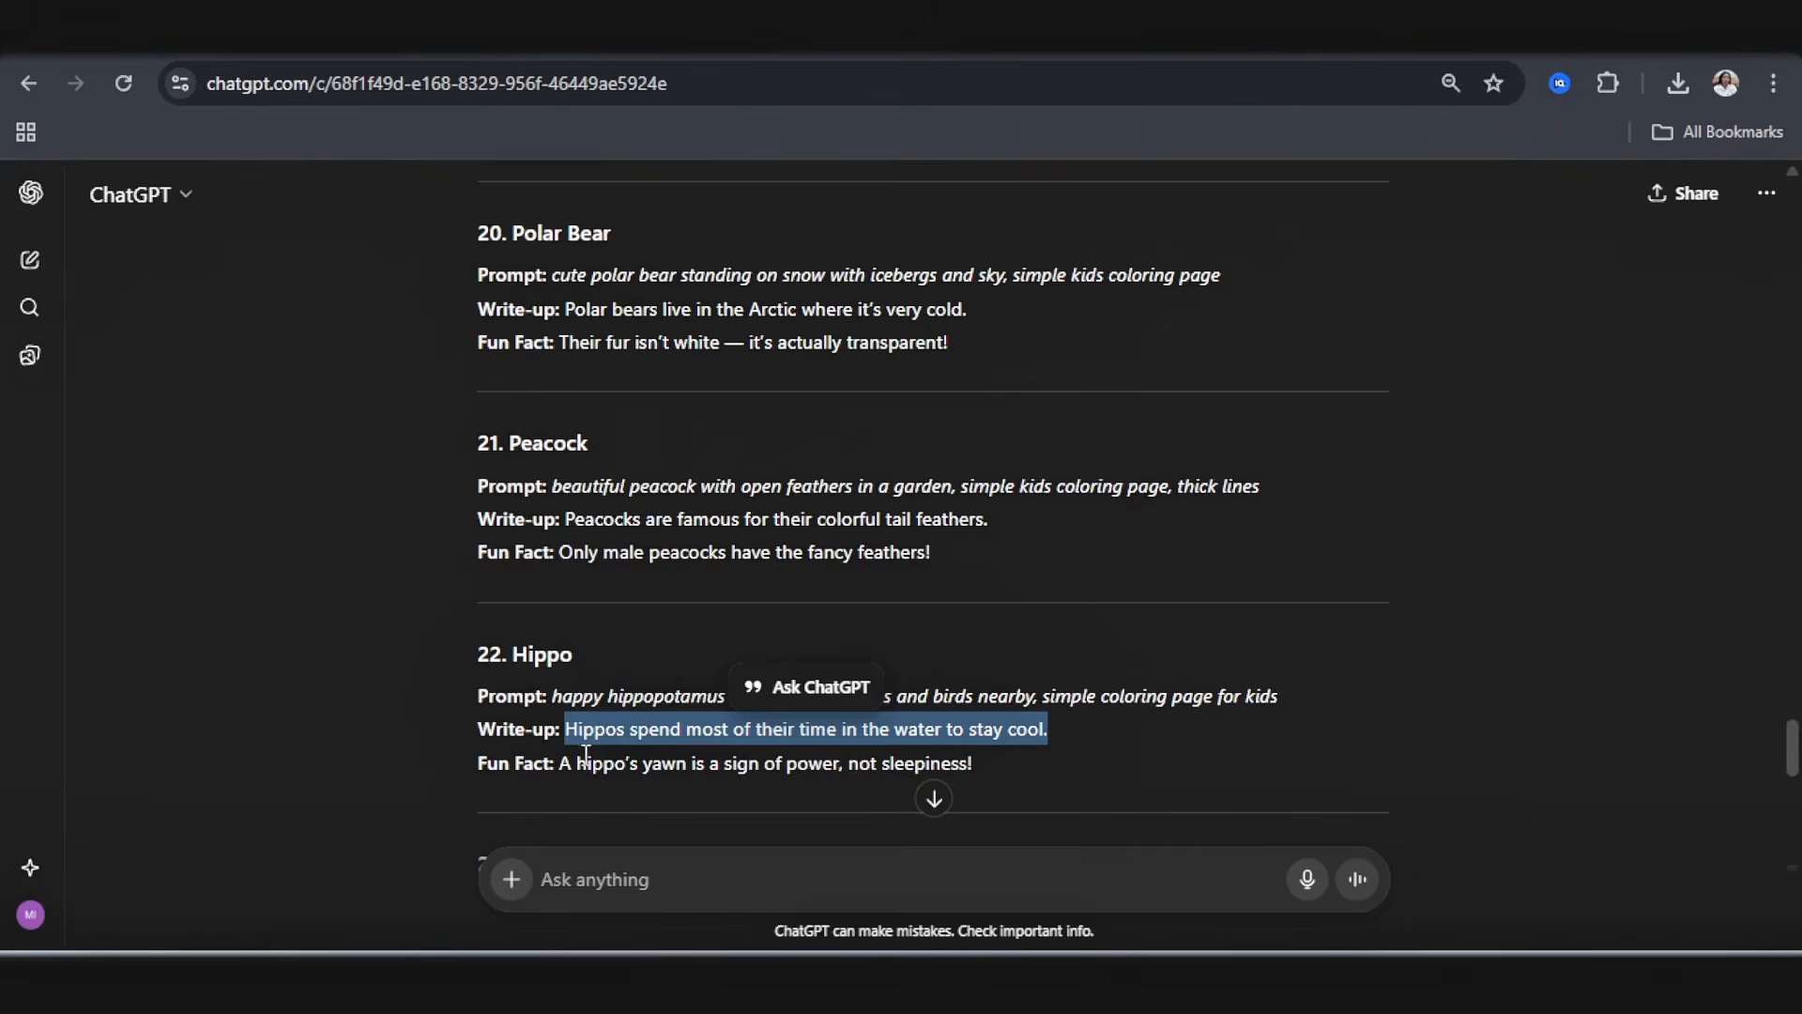
pyautogui.moveTo(563, 768); pyautogui.dragTo(977, 770)
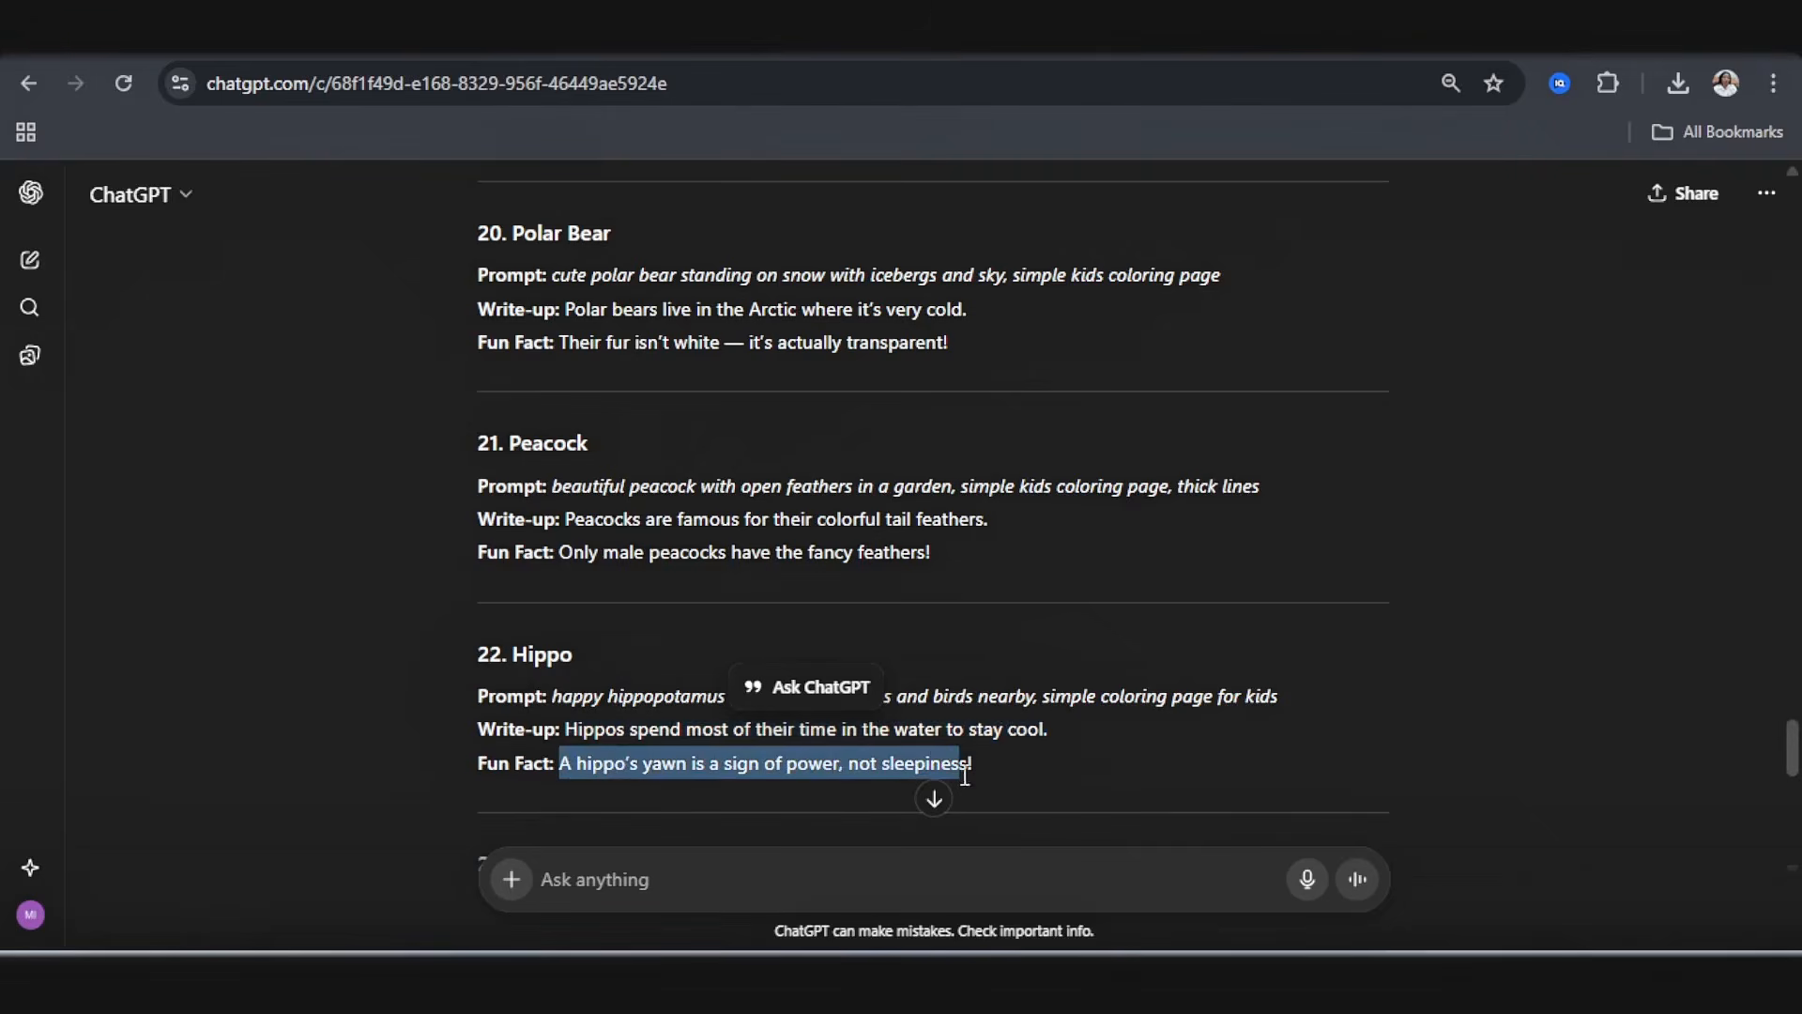
pyautogui.hotkey('alt', 'Tab')
pyautogui.click(1602, 550)
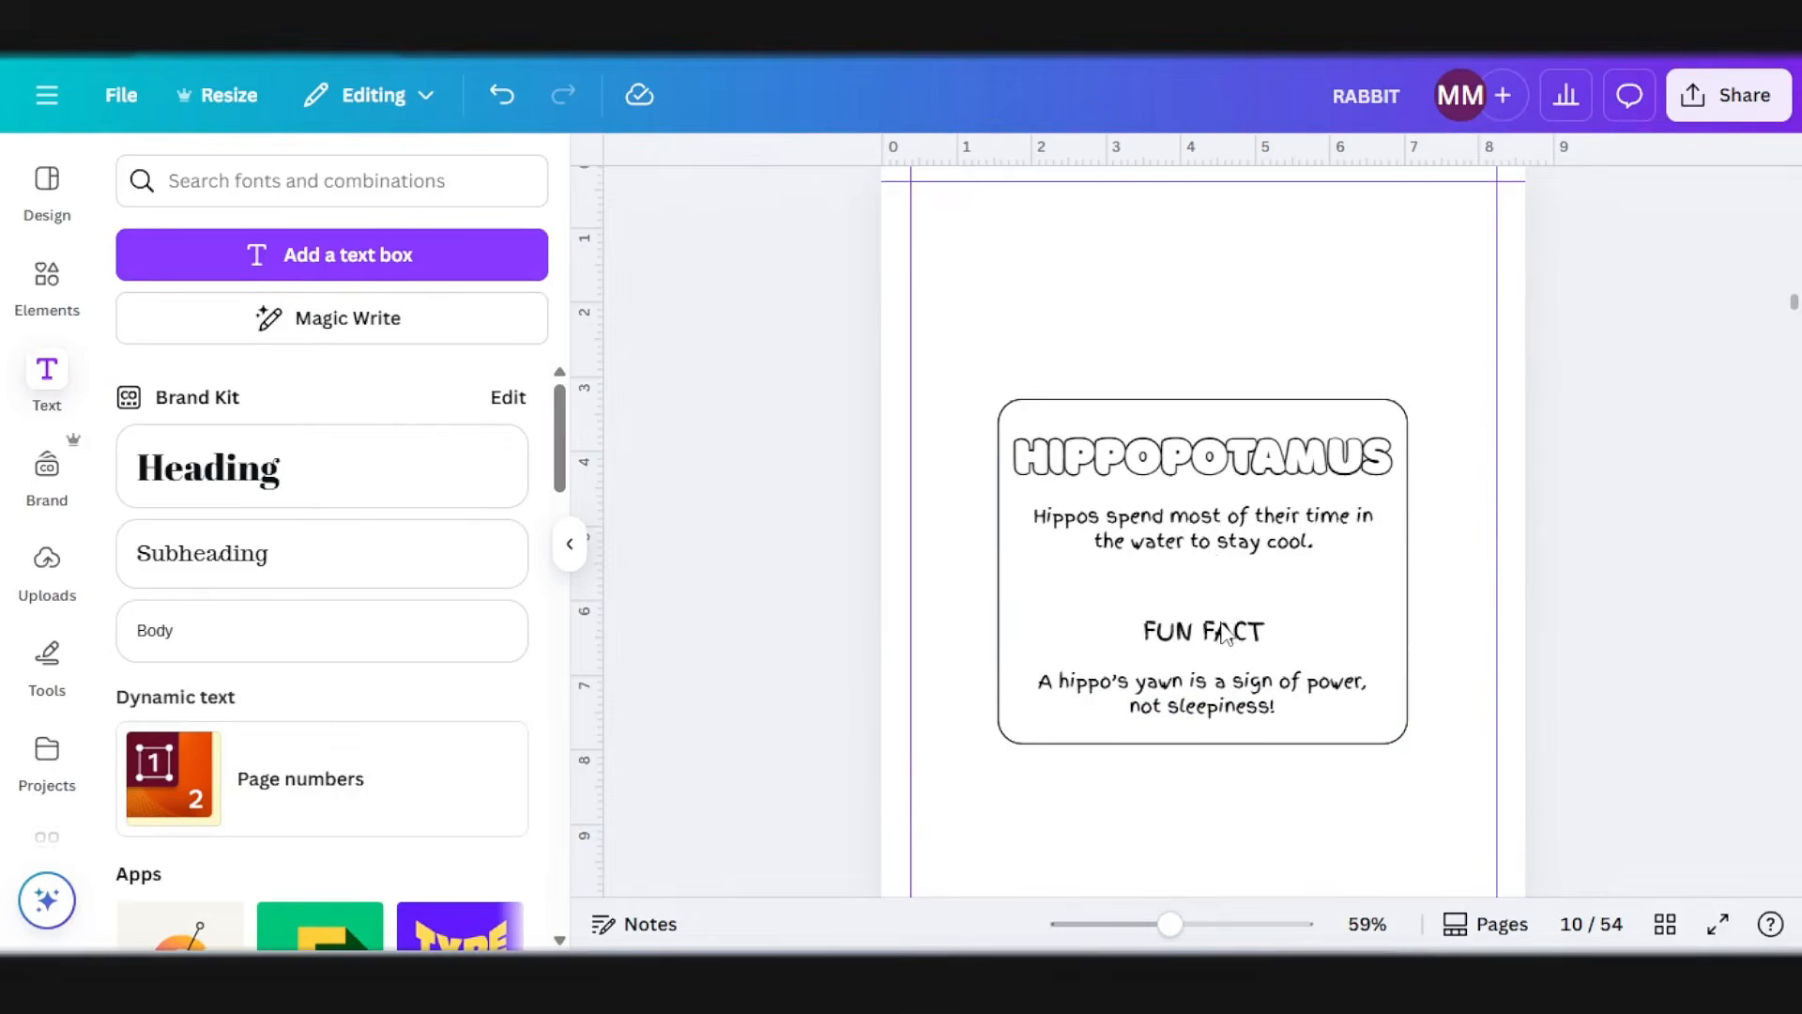
# Step: Show all pages in a grid and review the animal drawings with their facing fact boxes
pyautogui.scroll(-3, 1225, 634)
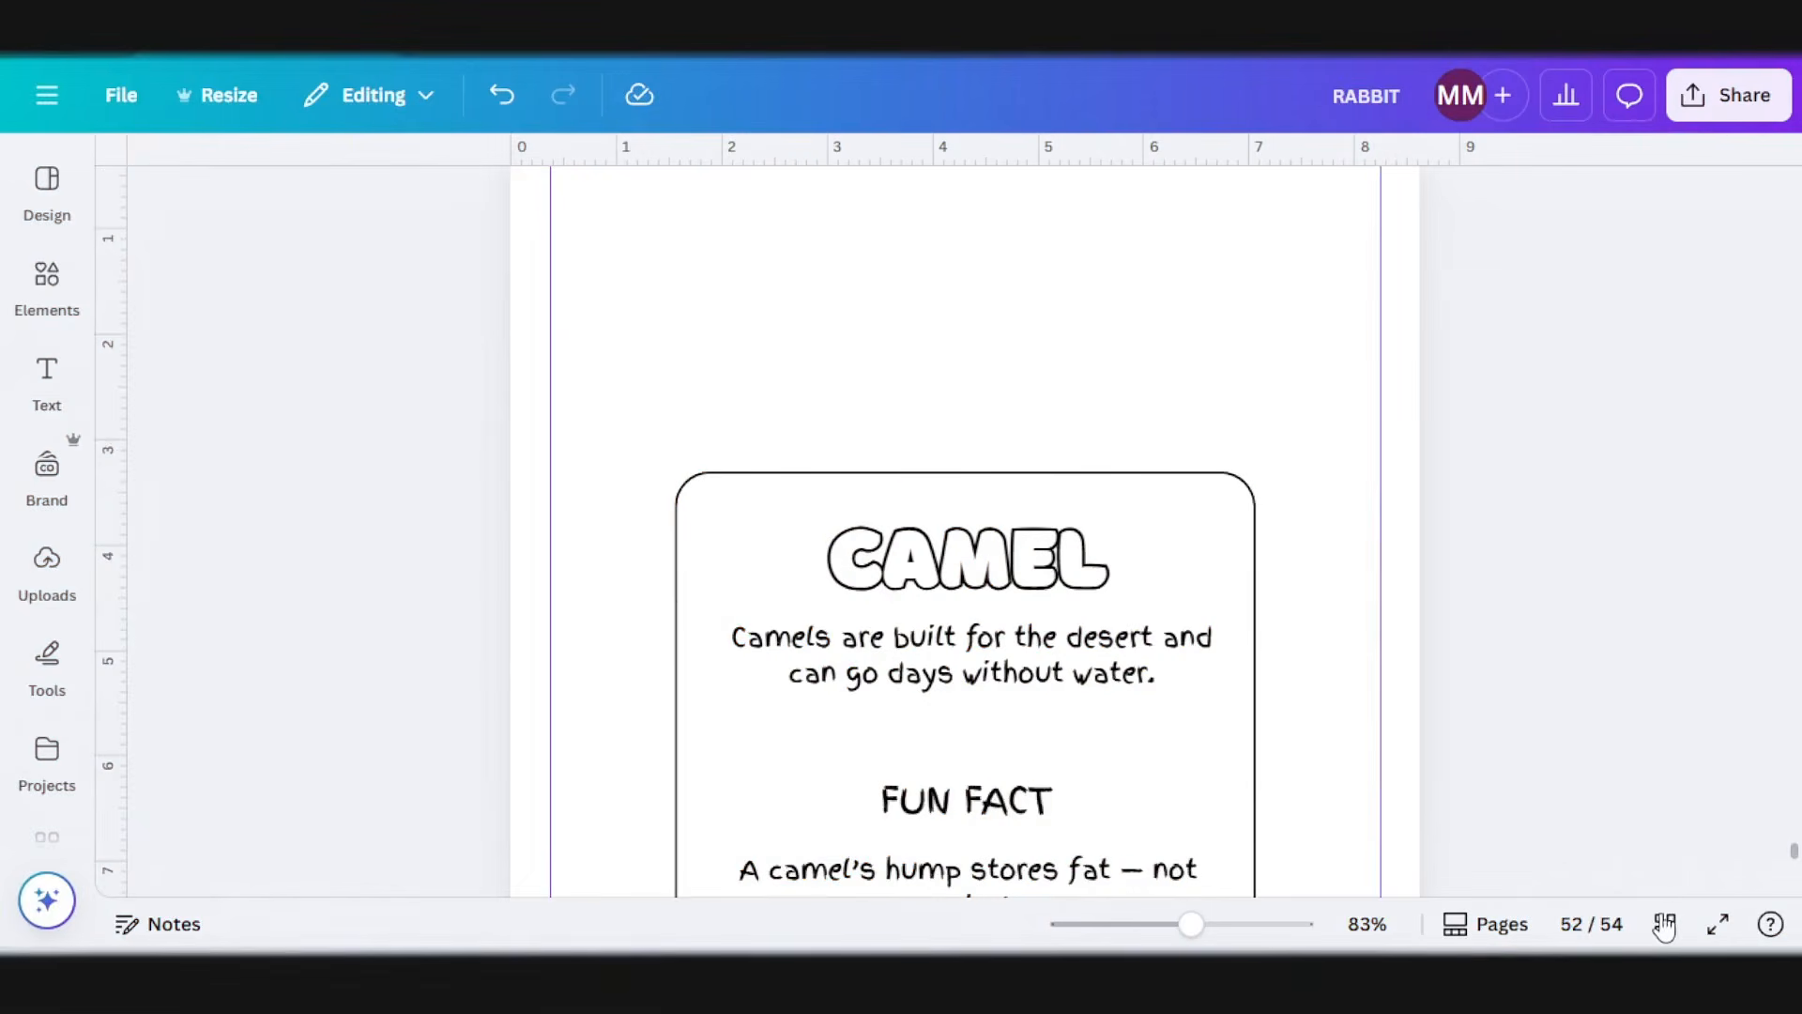
pyautogui.click(1665, 924)
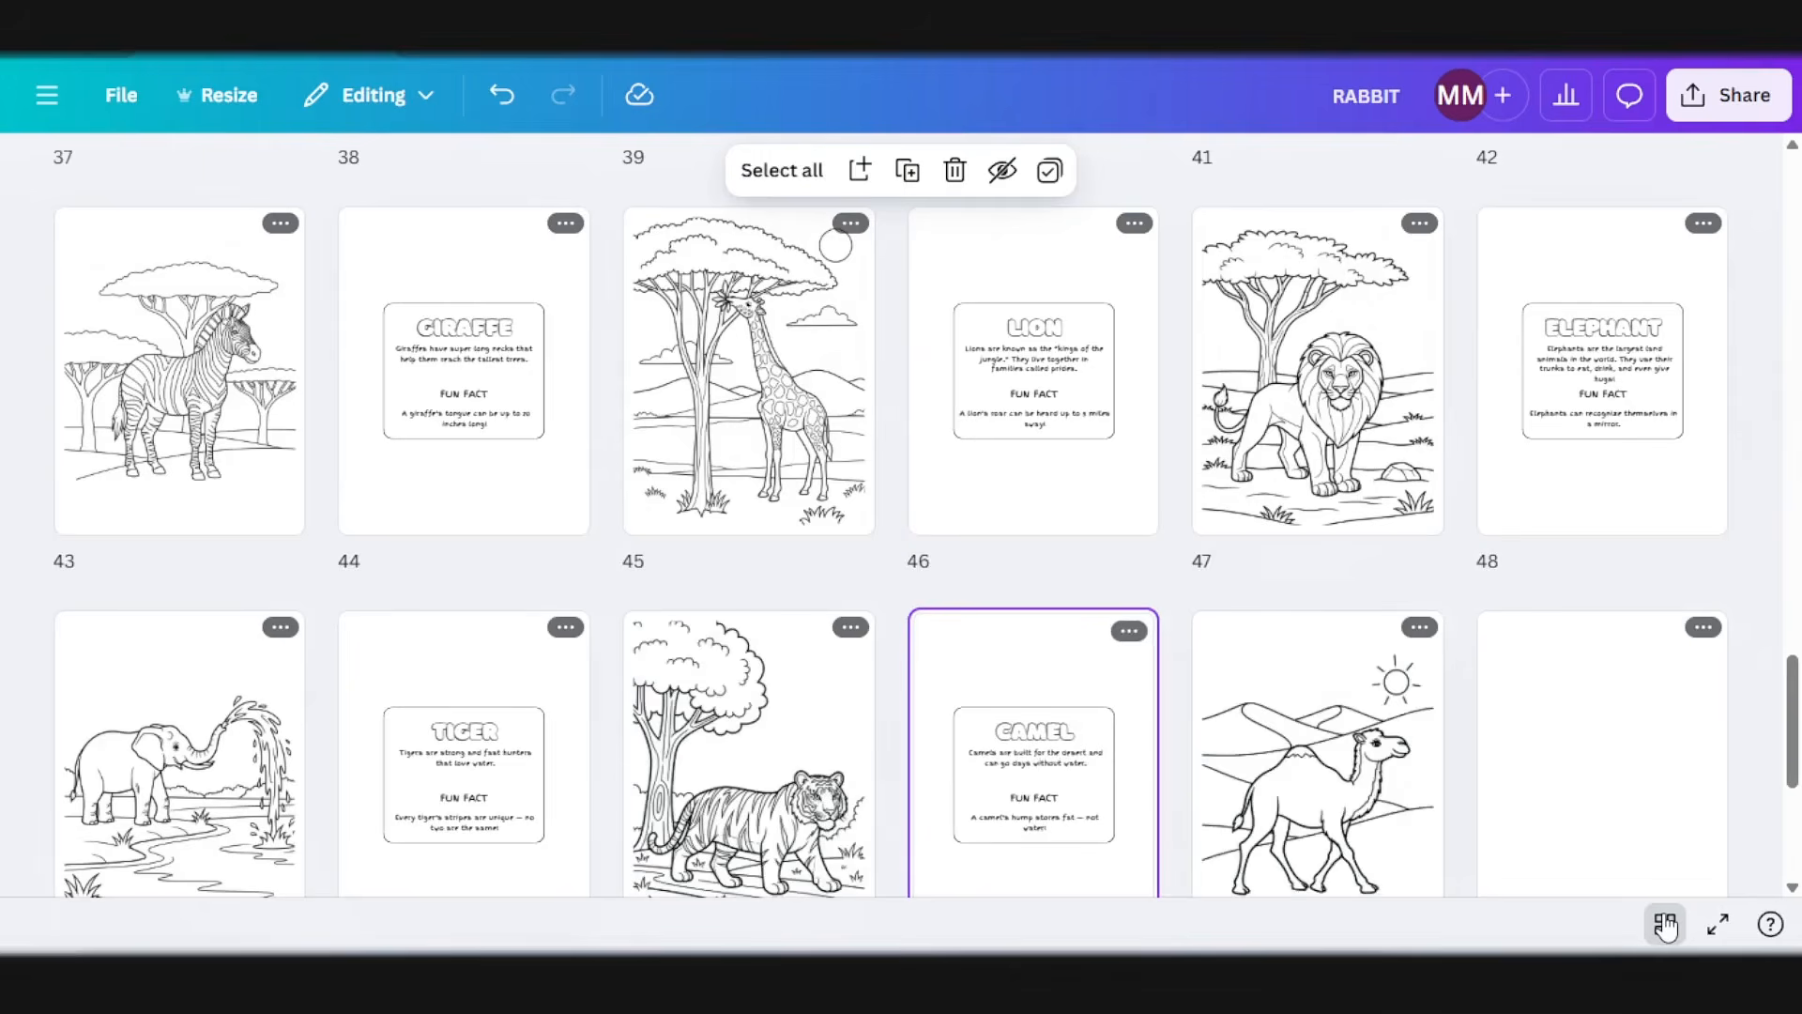
pyautogui.scroll(-4, 1373, 697)
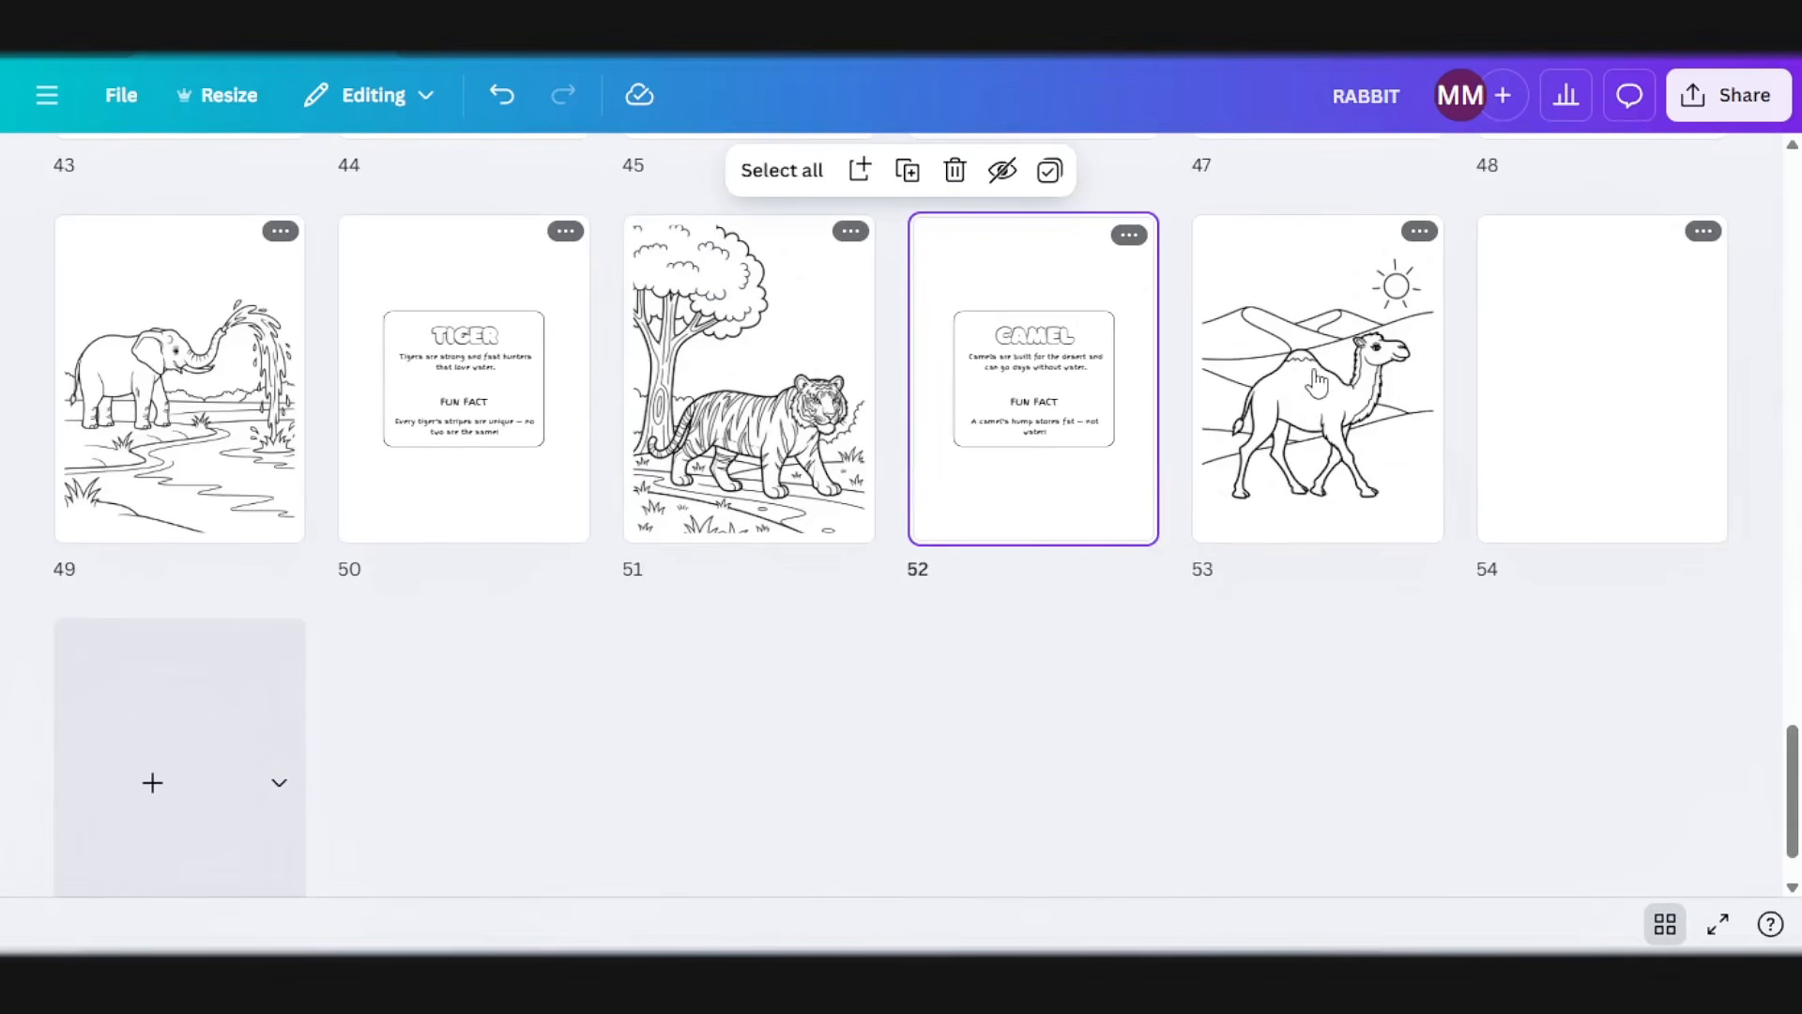
pyautogui.scroll(10, 889, 640)
pyautogui.scroll(15, 871, 627)
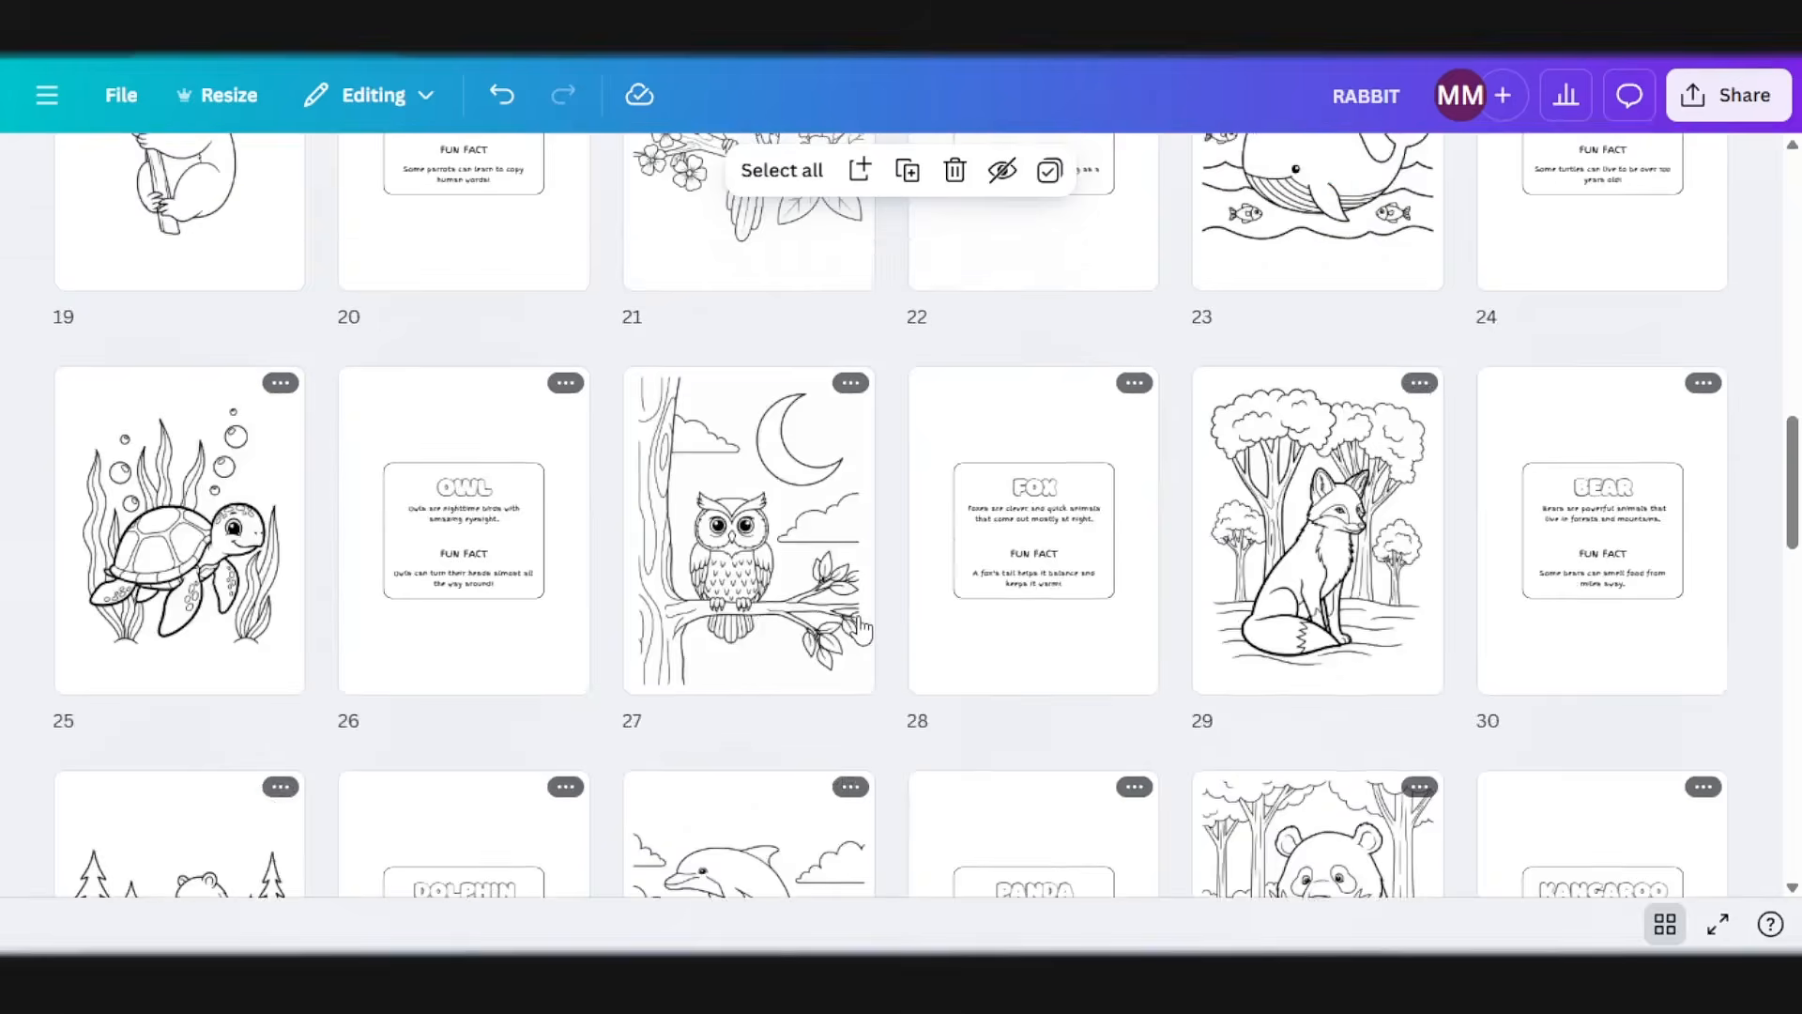
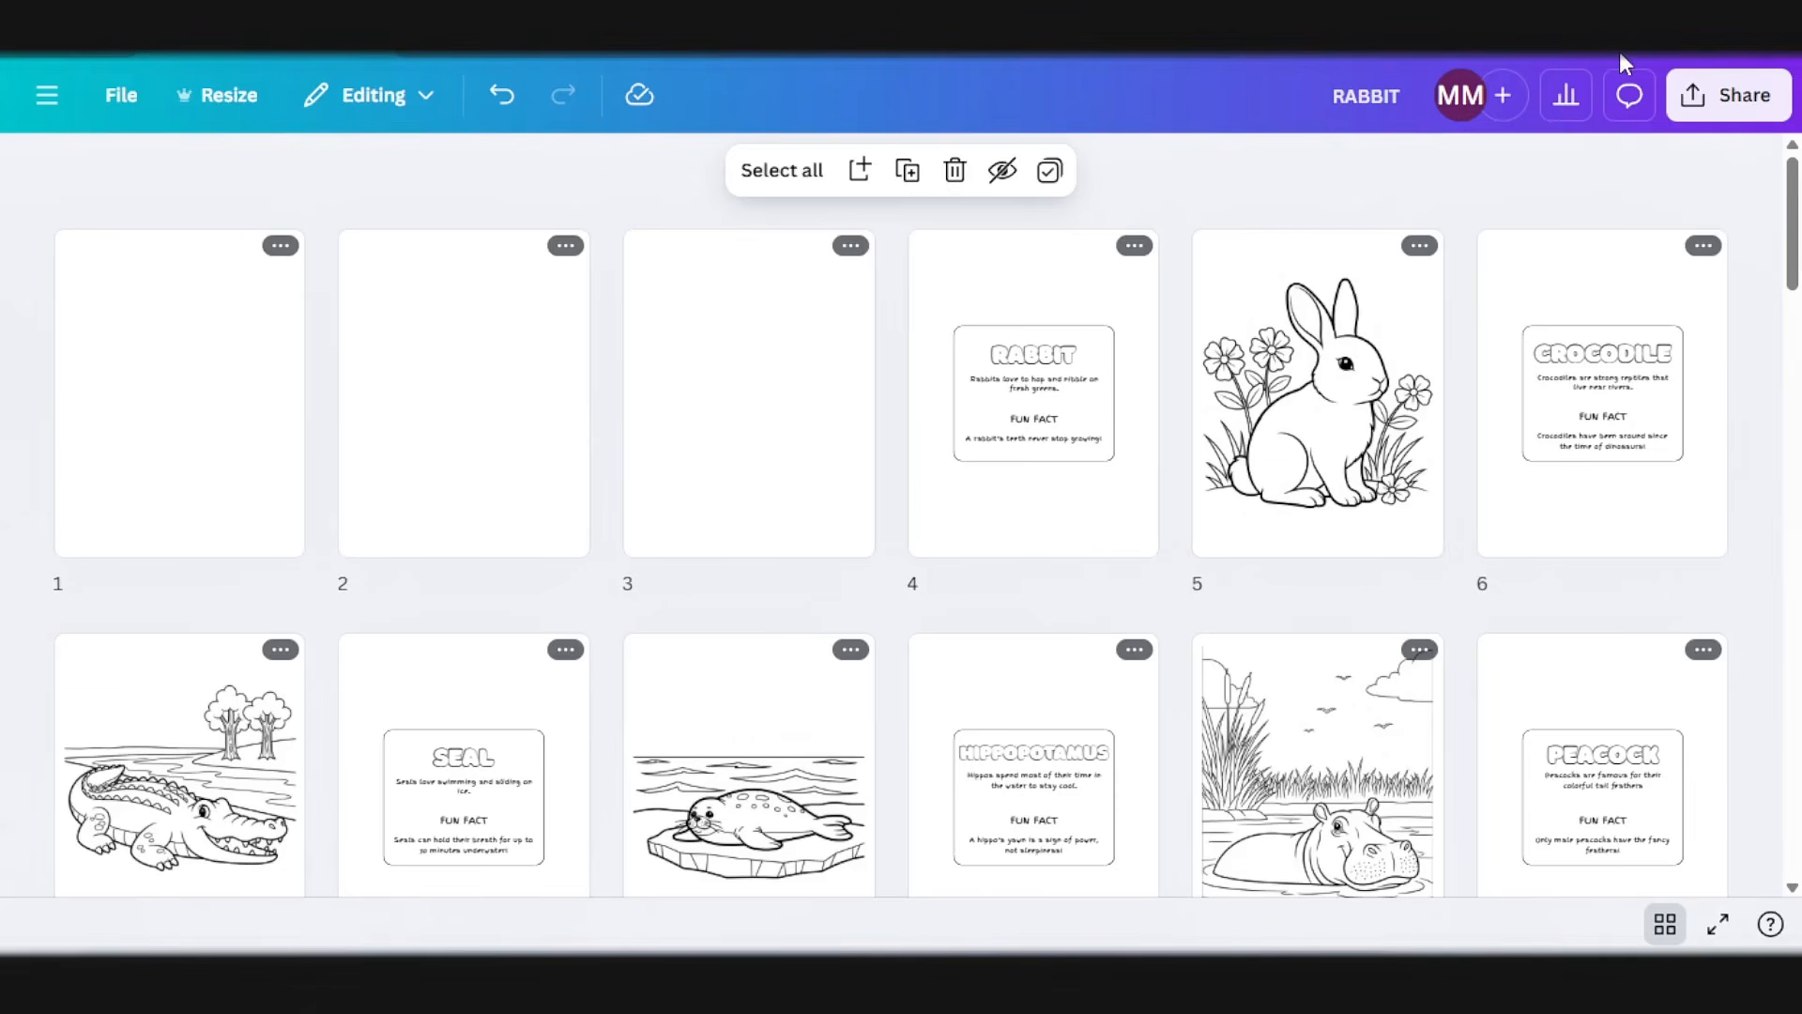
# Step: Read through ChatGPT's beginning-page prompts, their optional variations and the intro page list of 12 animals different from the main book
pyautogui.scroll(-8, 663, 494)
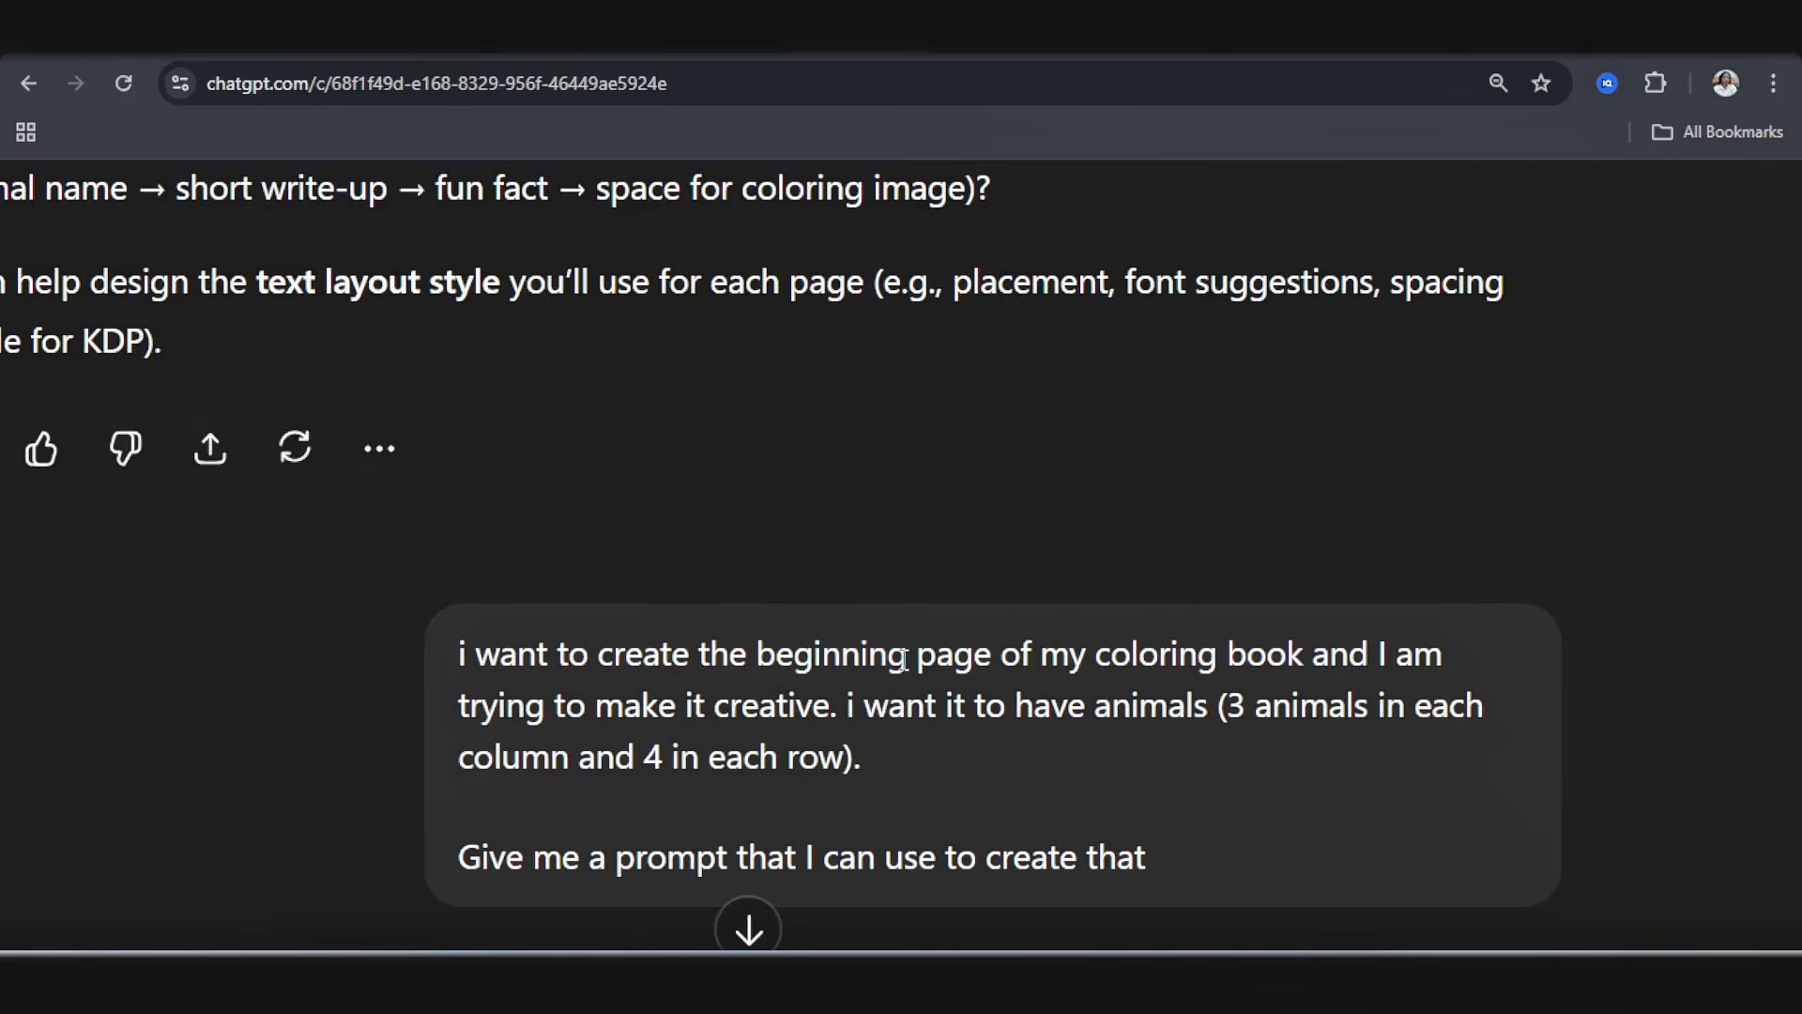
pyautogui.scroll(-10, 903, 658)
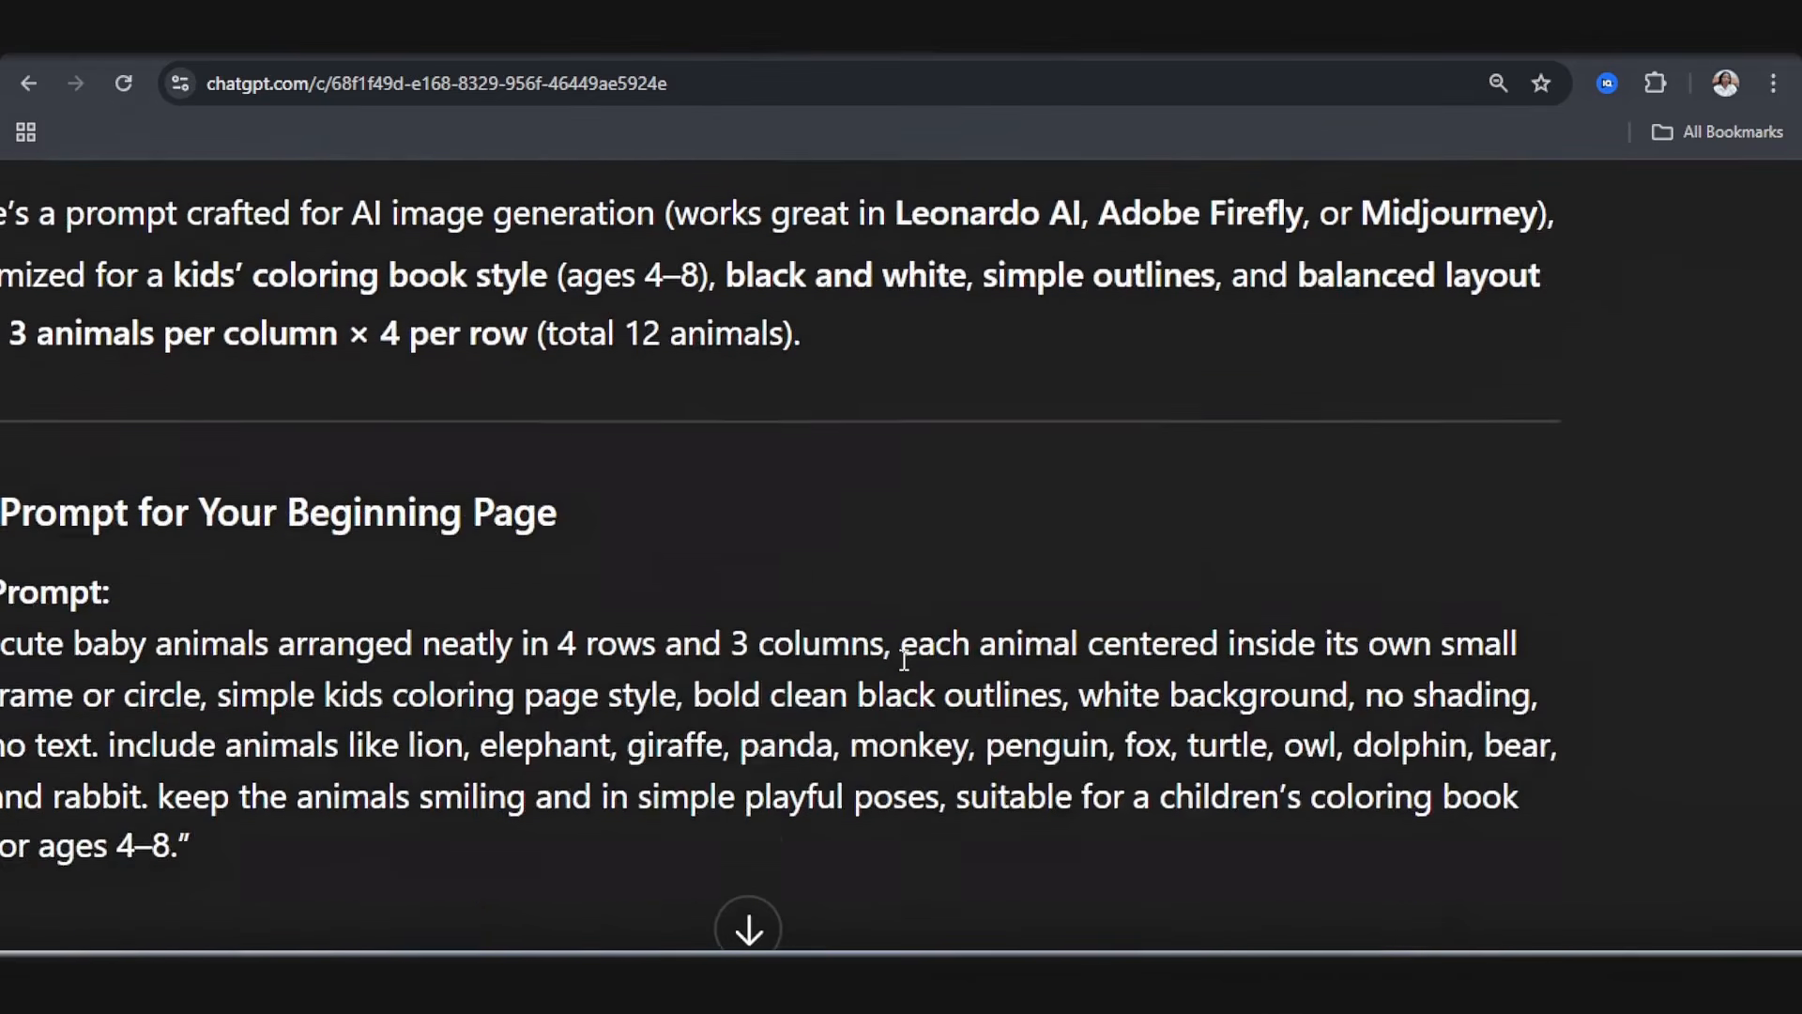
pyautogui.scroll(-1, 904, 659)
pyautogui.hscroll(-2, 904, 659)
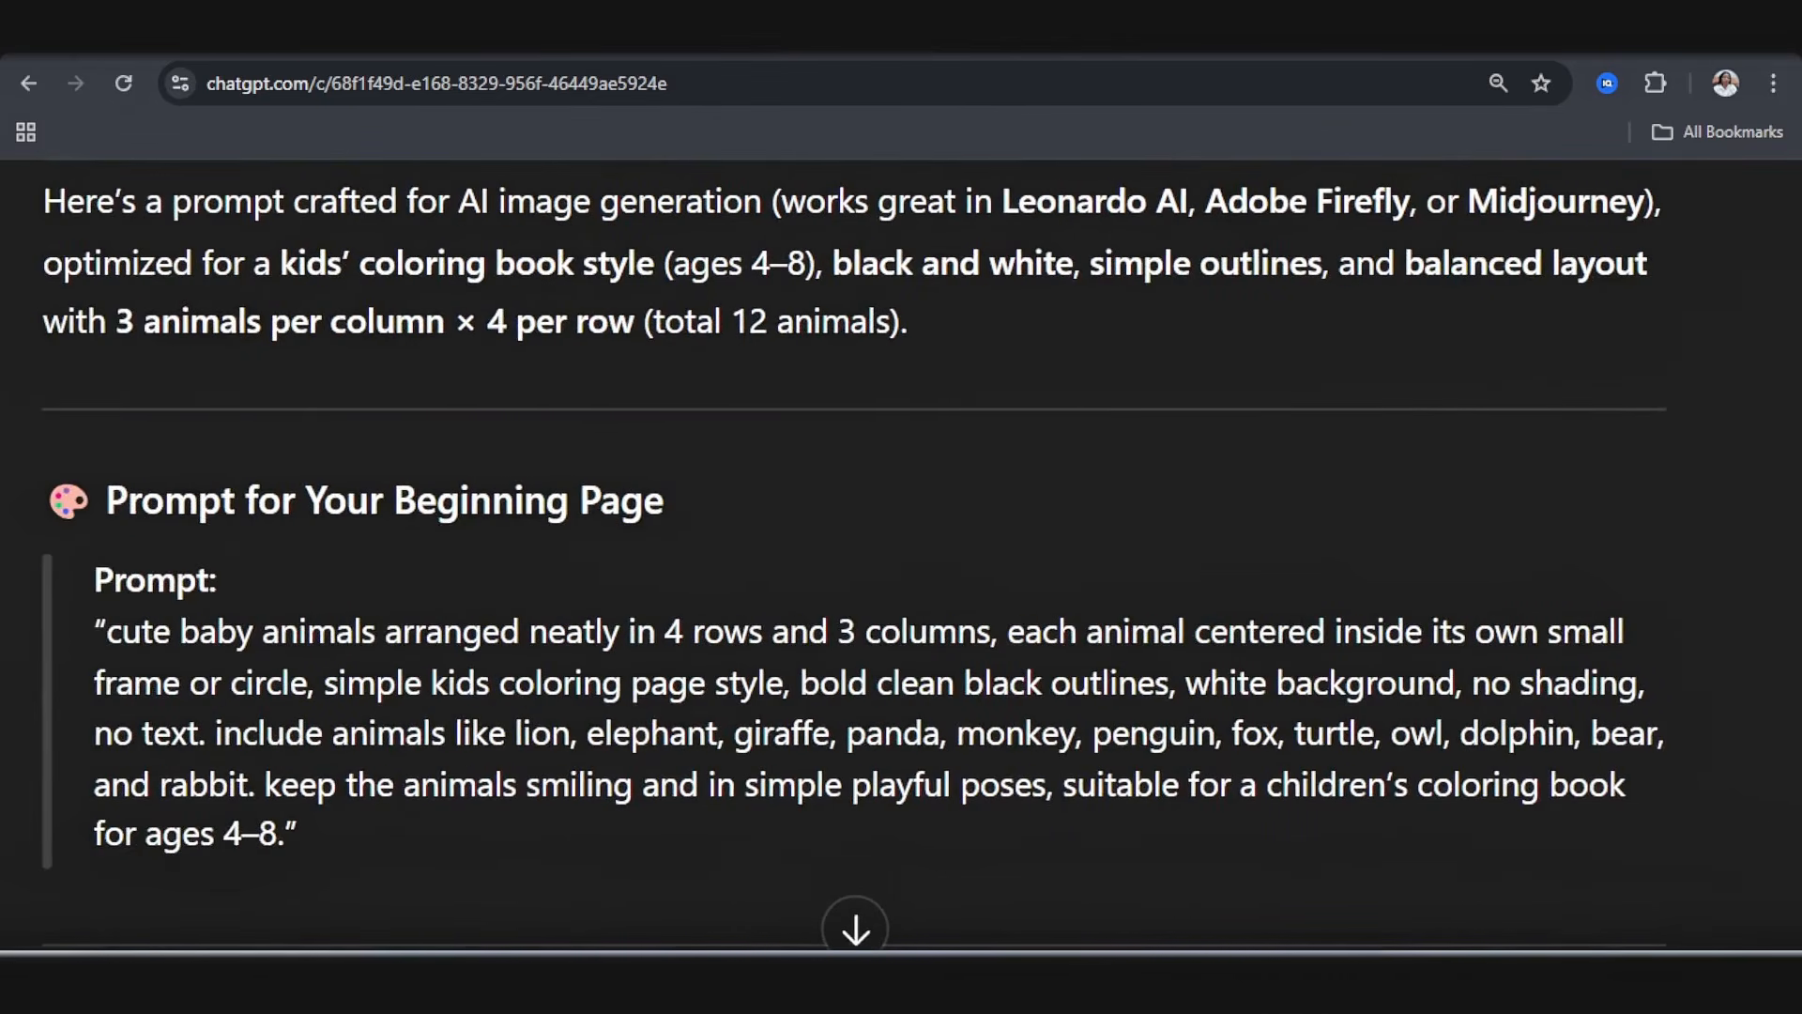
pyautogui.scroll(-10, 692, 645)
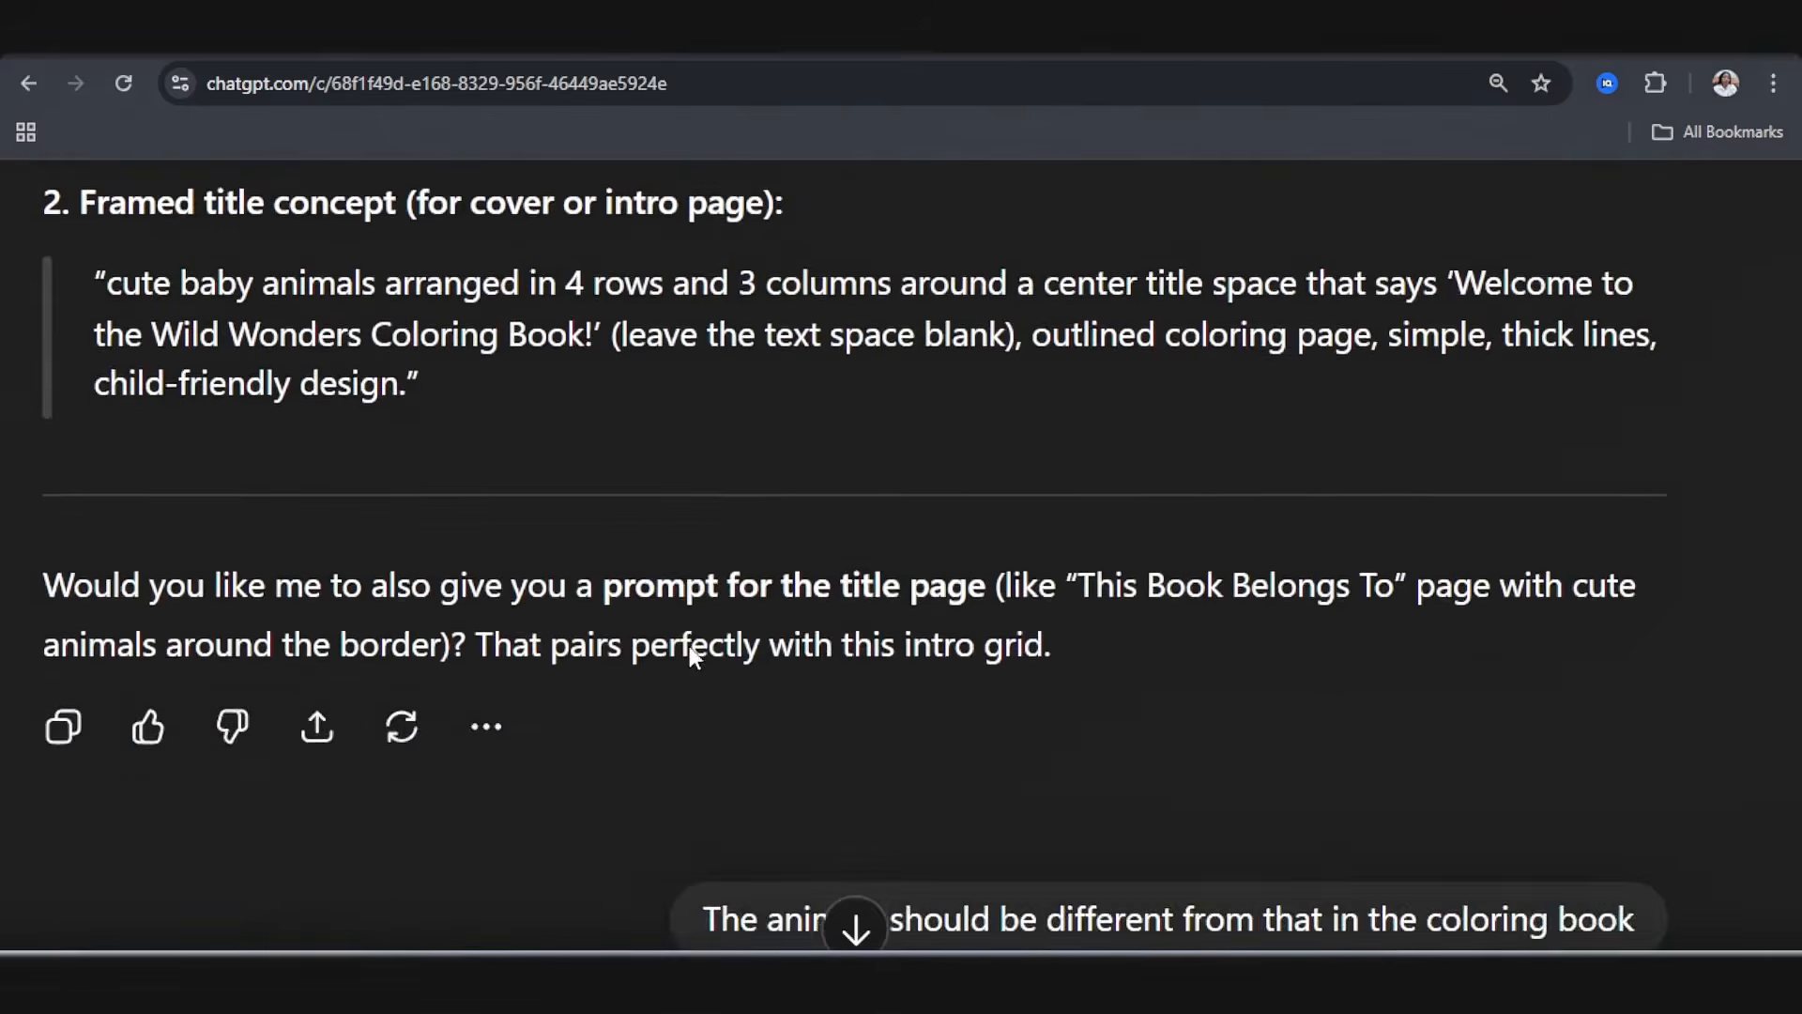
pyautogui.scroll(1, 691, 646)
pyautogui.scroll(5, 692, 645)
pyautogui.scroll(1, 692, 646)
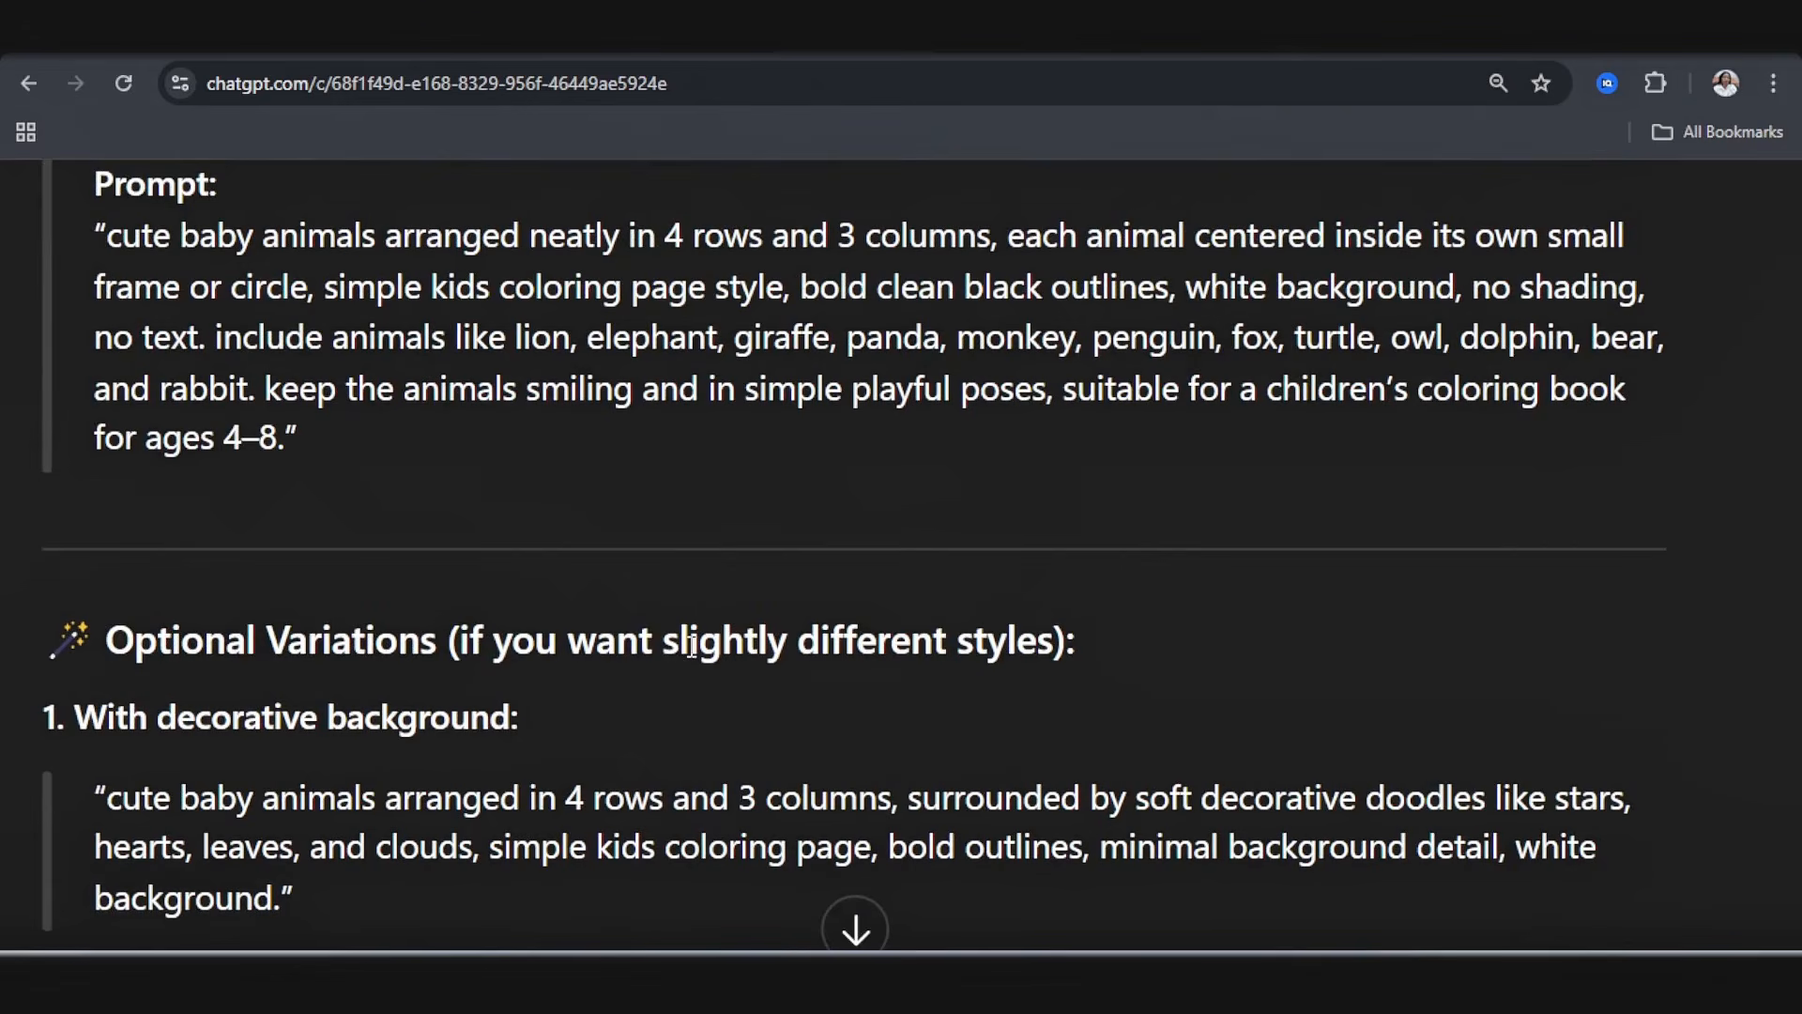
pyautogui.scroll(-6, 692, 646)
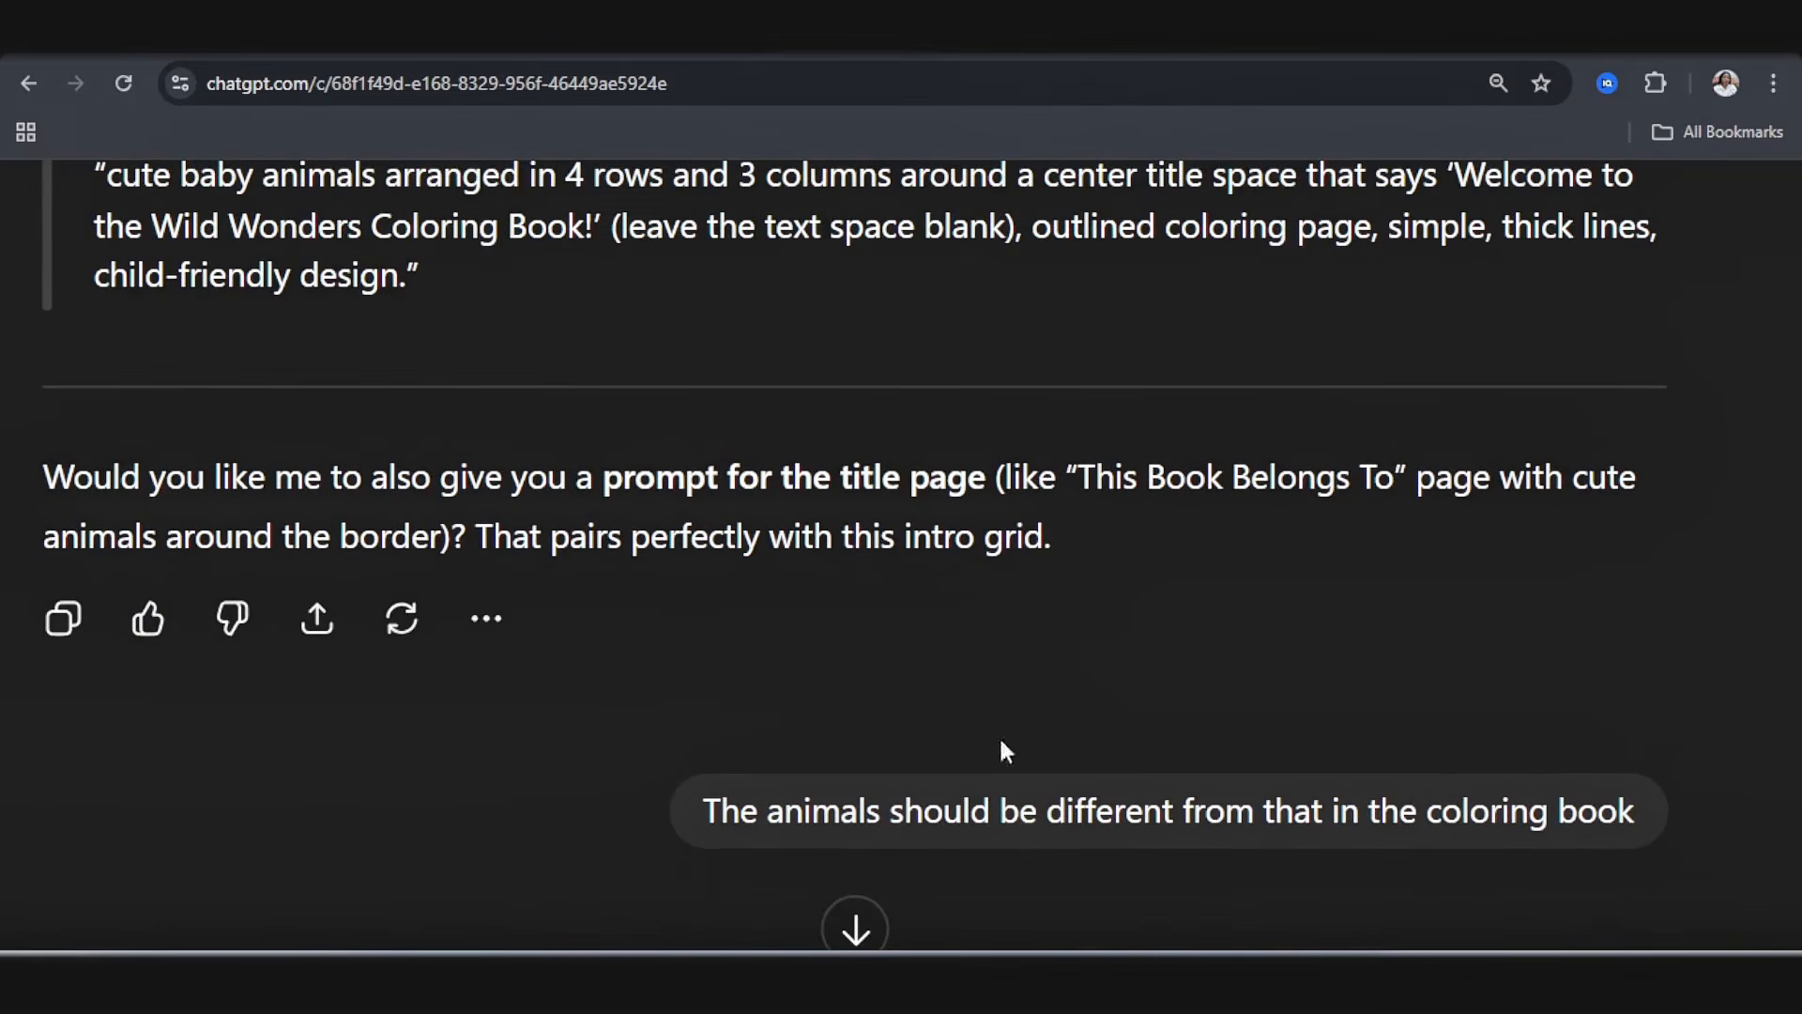
pyautogui.scroll(-5, 999, 742)
pyautogui.scroll(-8, 706, 777)
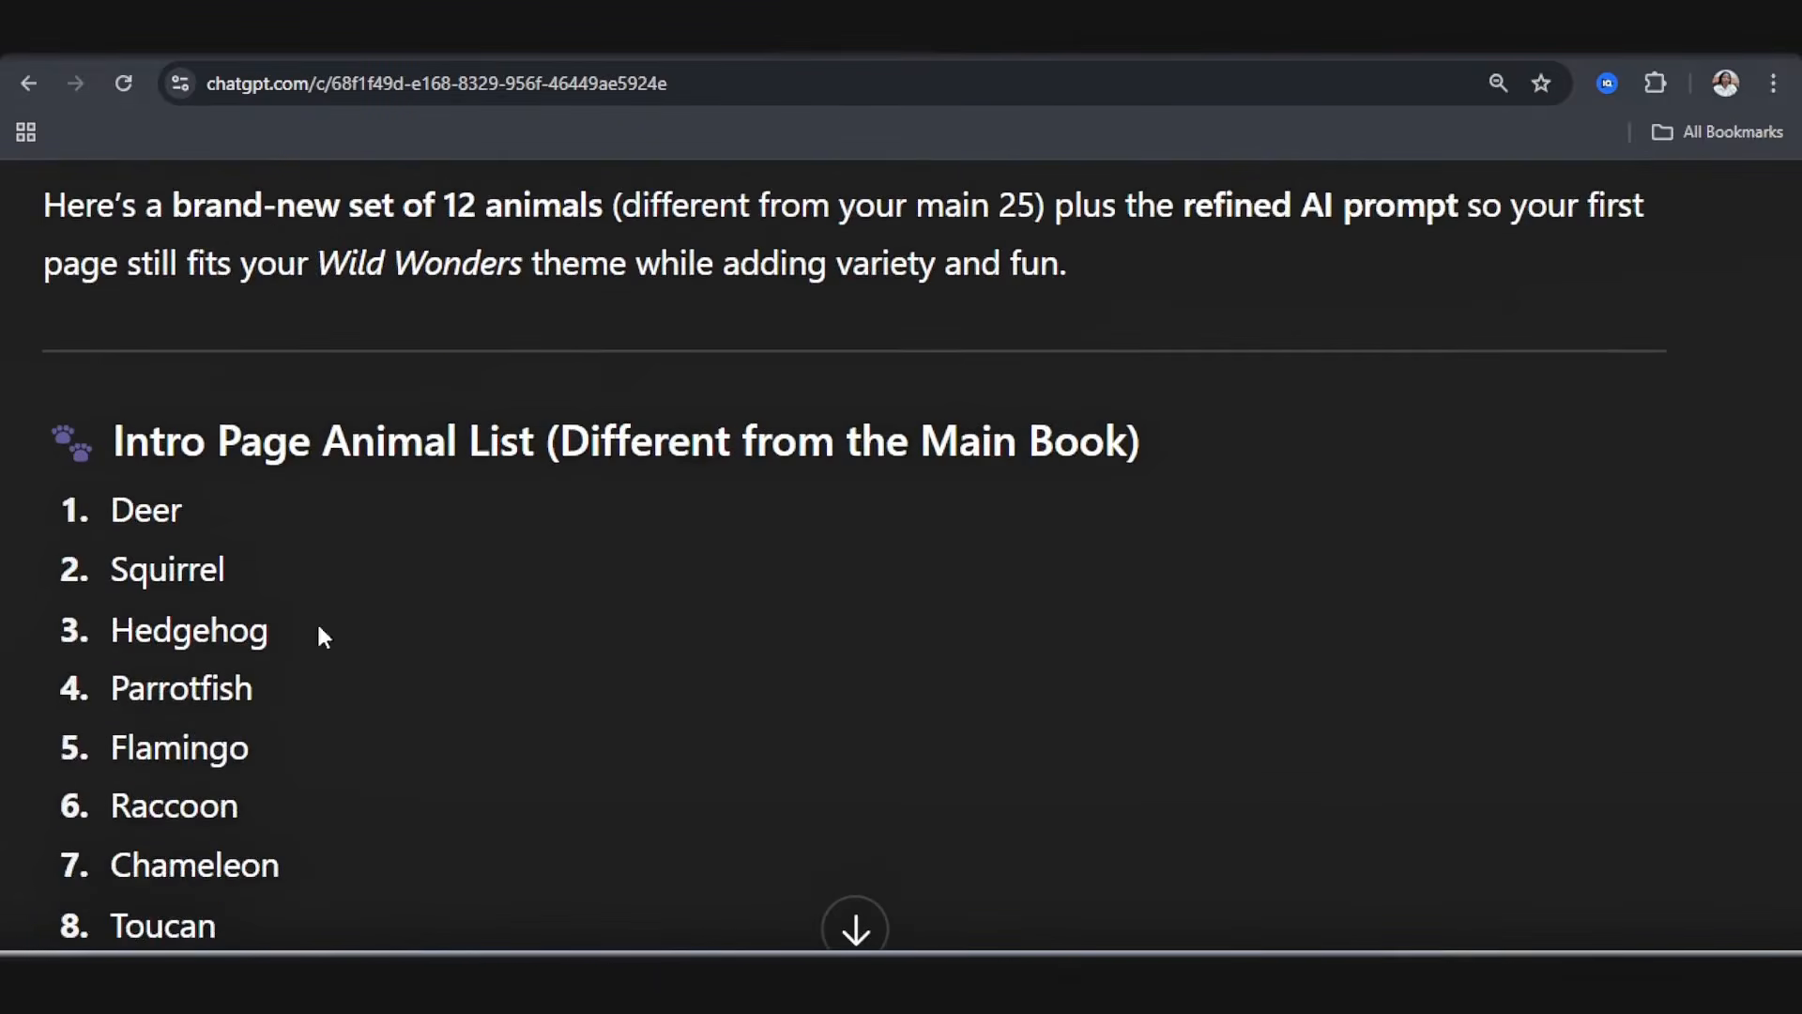
pyautogui.scroll(-5, 266, 563)
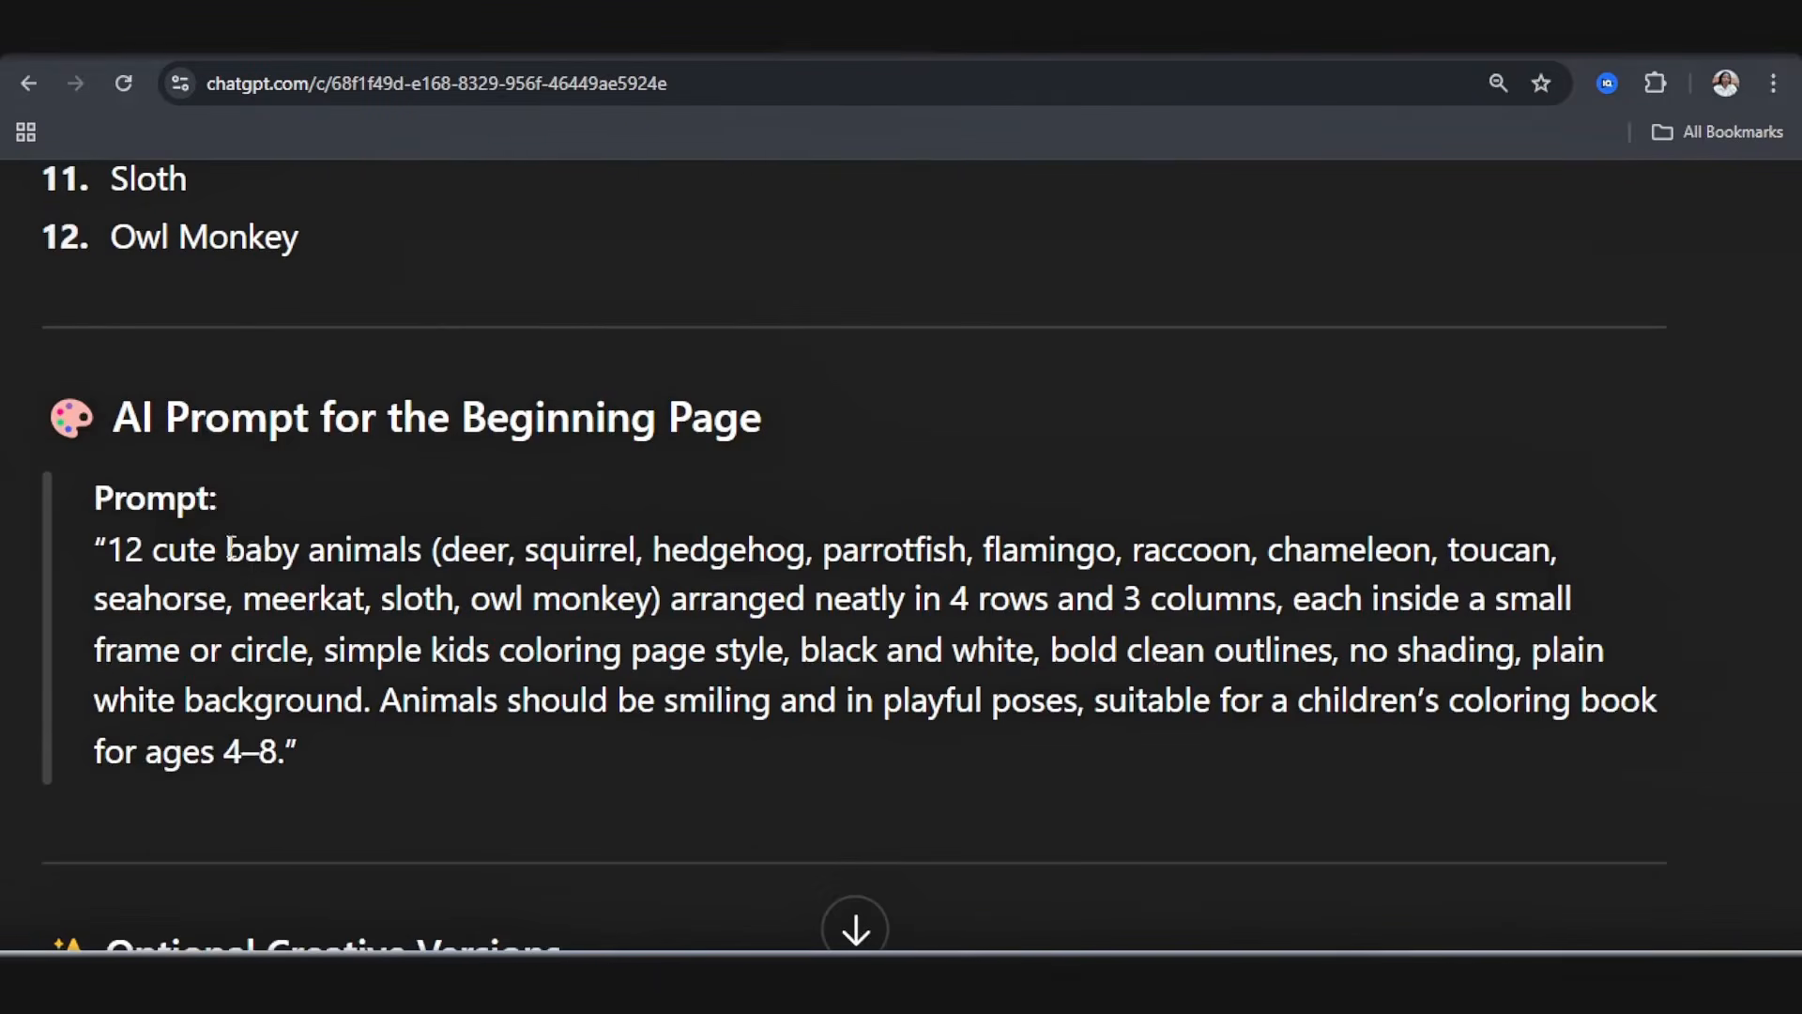
# Step: Submit ChatGPT's beginning-page prompt up to "3 columns" to coloringbook.ai's Text To Coloring Page, ending it with "Bold outlines with clear details"
pyautogui.moveTo(114, 556); pyautogui.dragTo(1275, 587)
pyautogui.hotkey('ctrl', 'c')
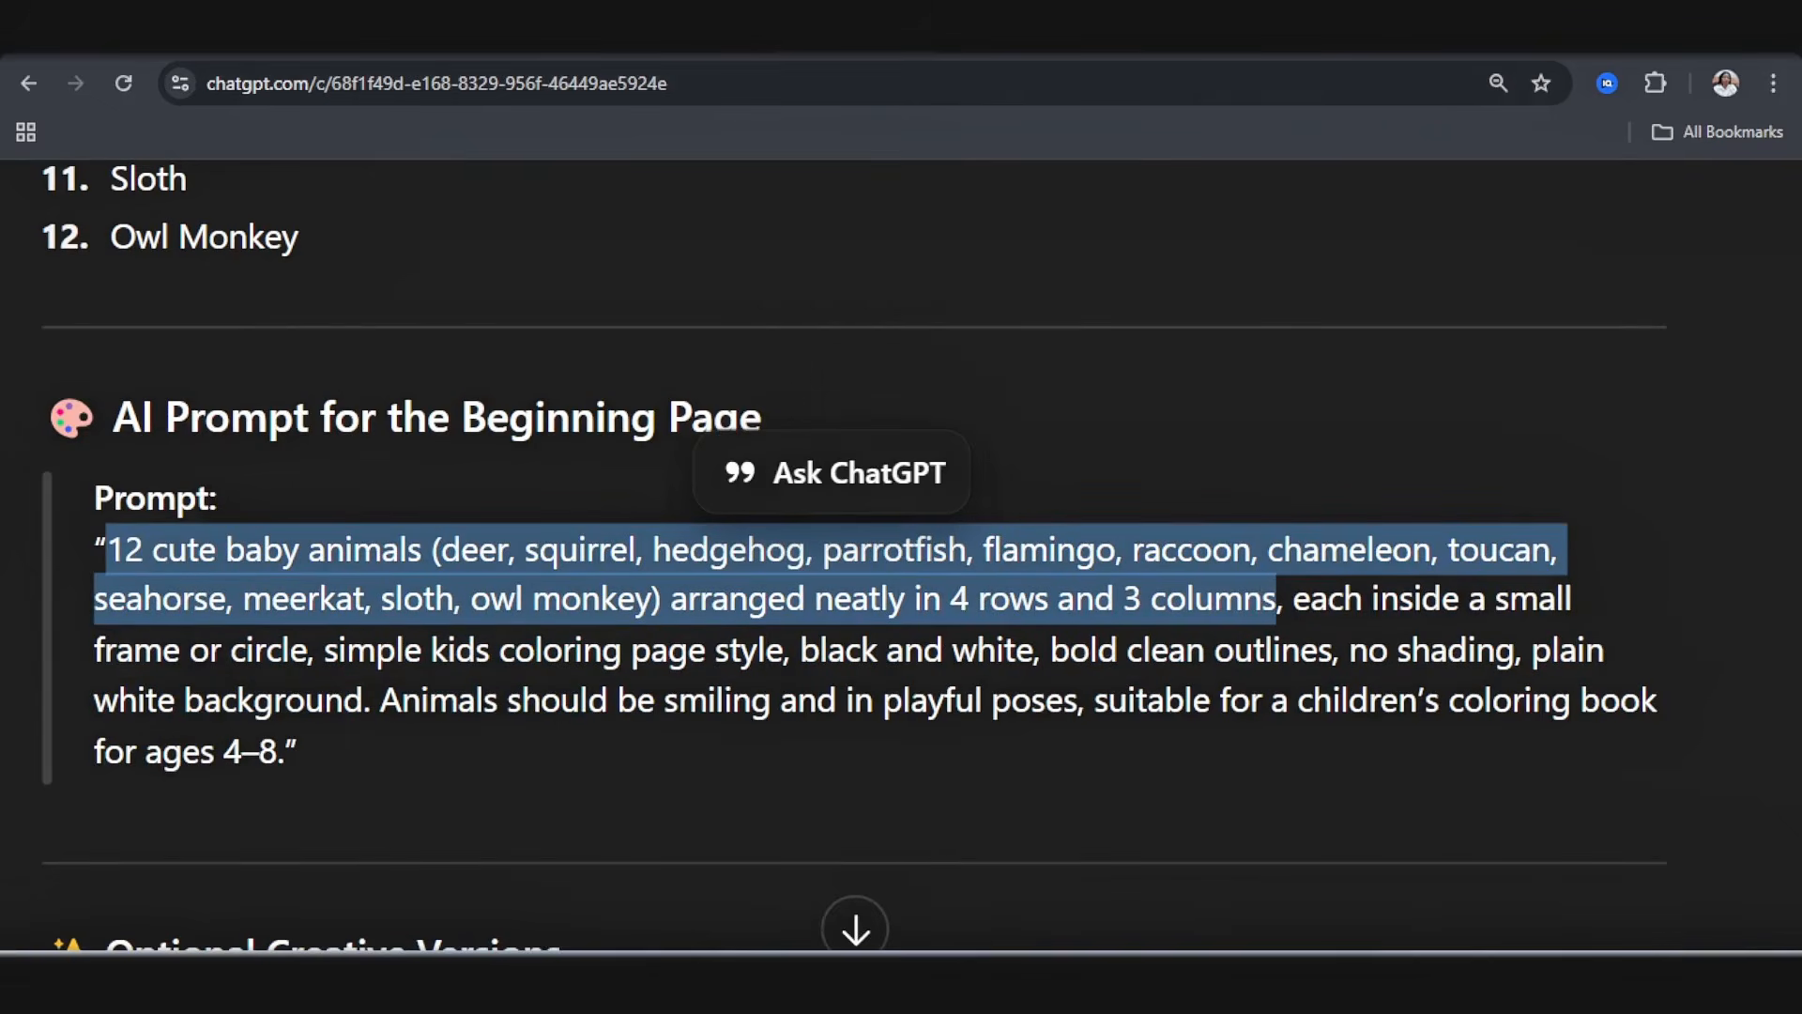
pyautogui.click(1117, 28)
pyautogui.click(1685, 225)
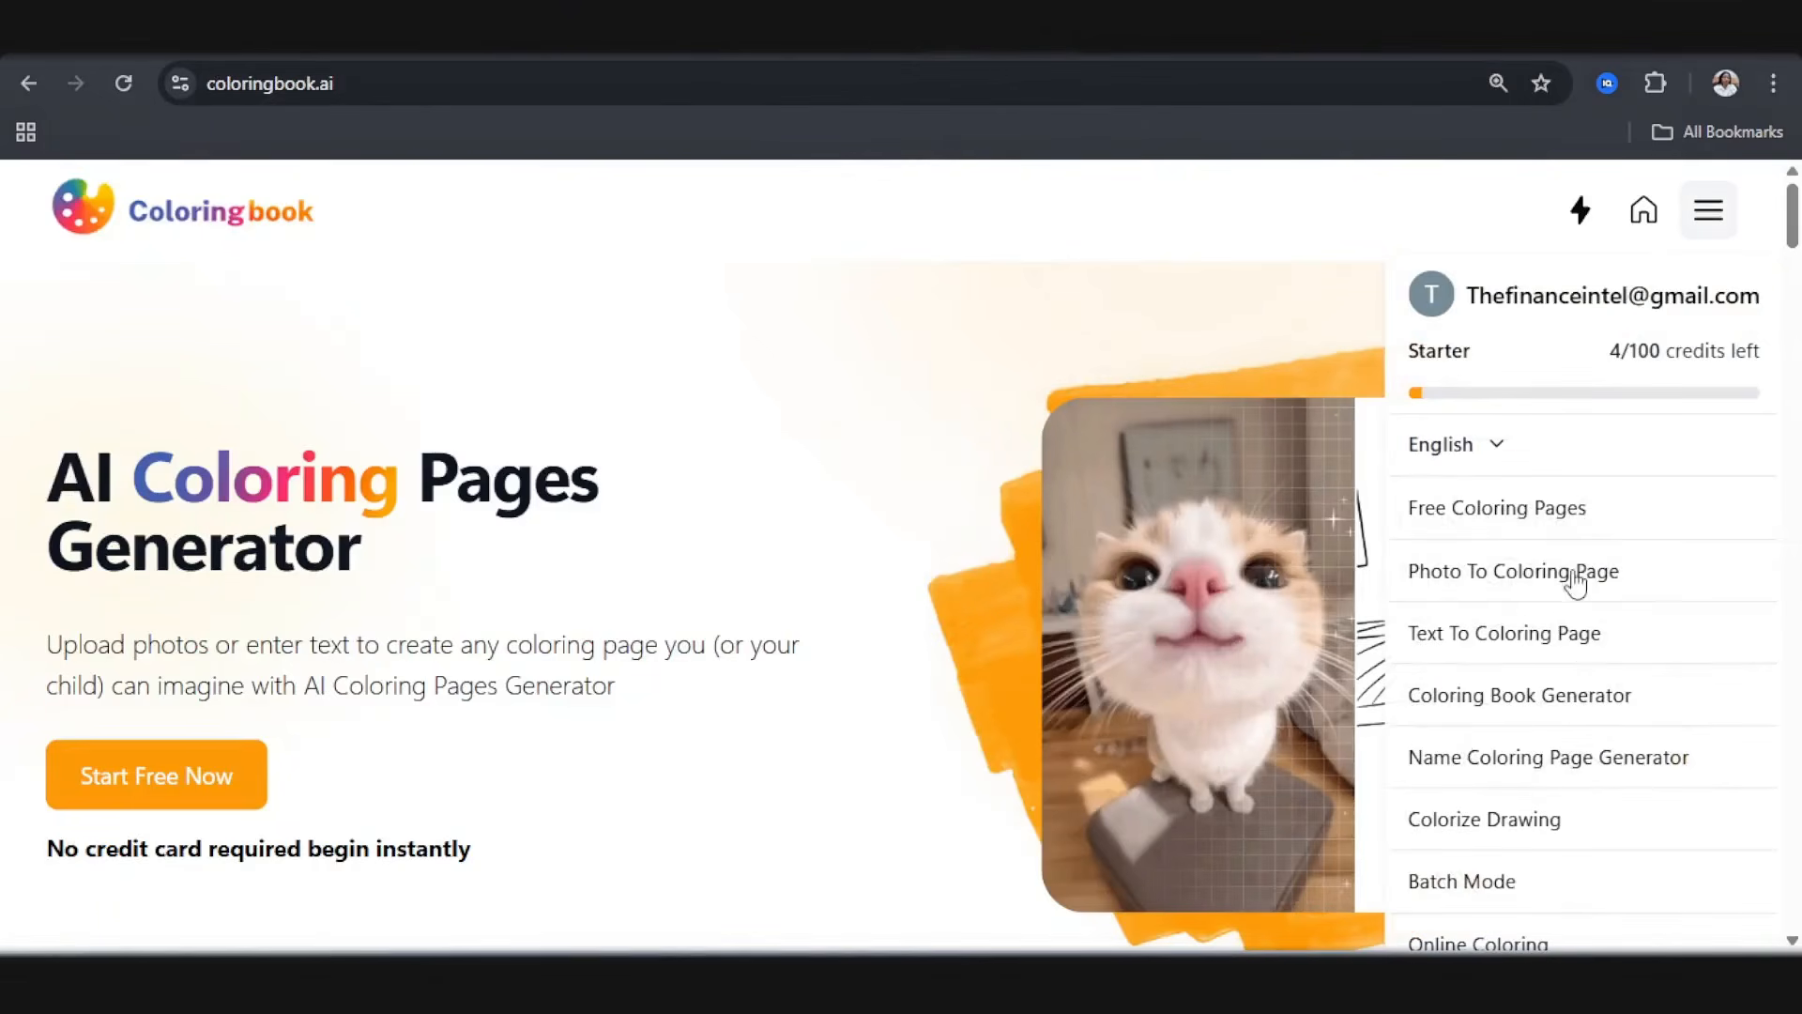
pyautogui.click(1507, 650)
pyautogui.click(1058, 629)
pyautogui.hotkey('ctrl', 'v')
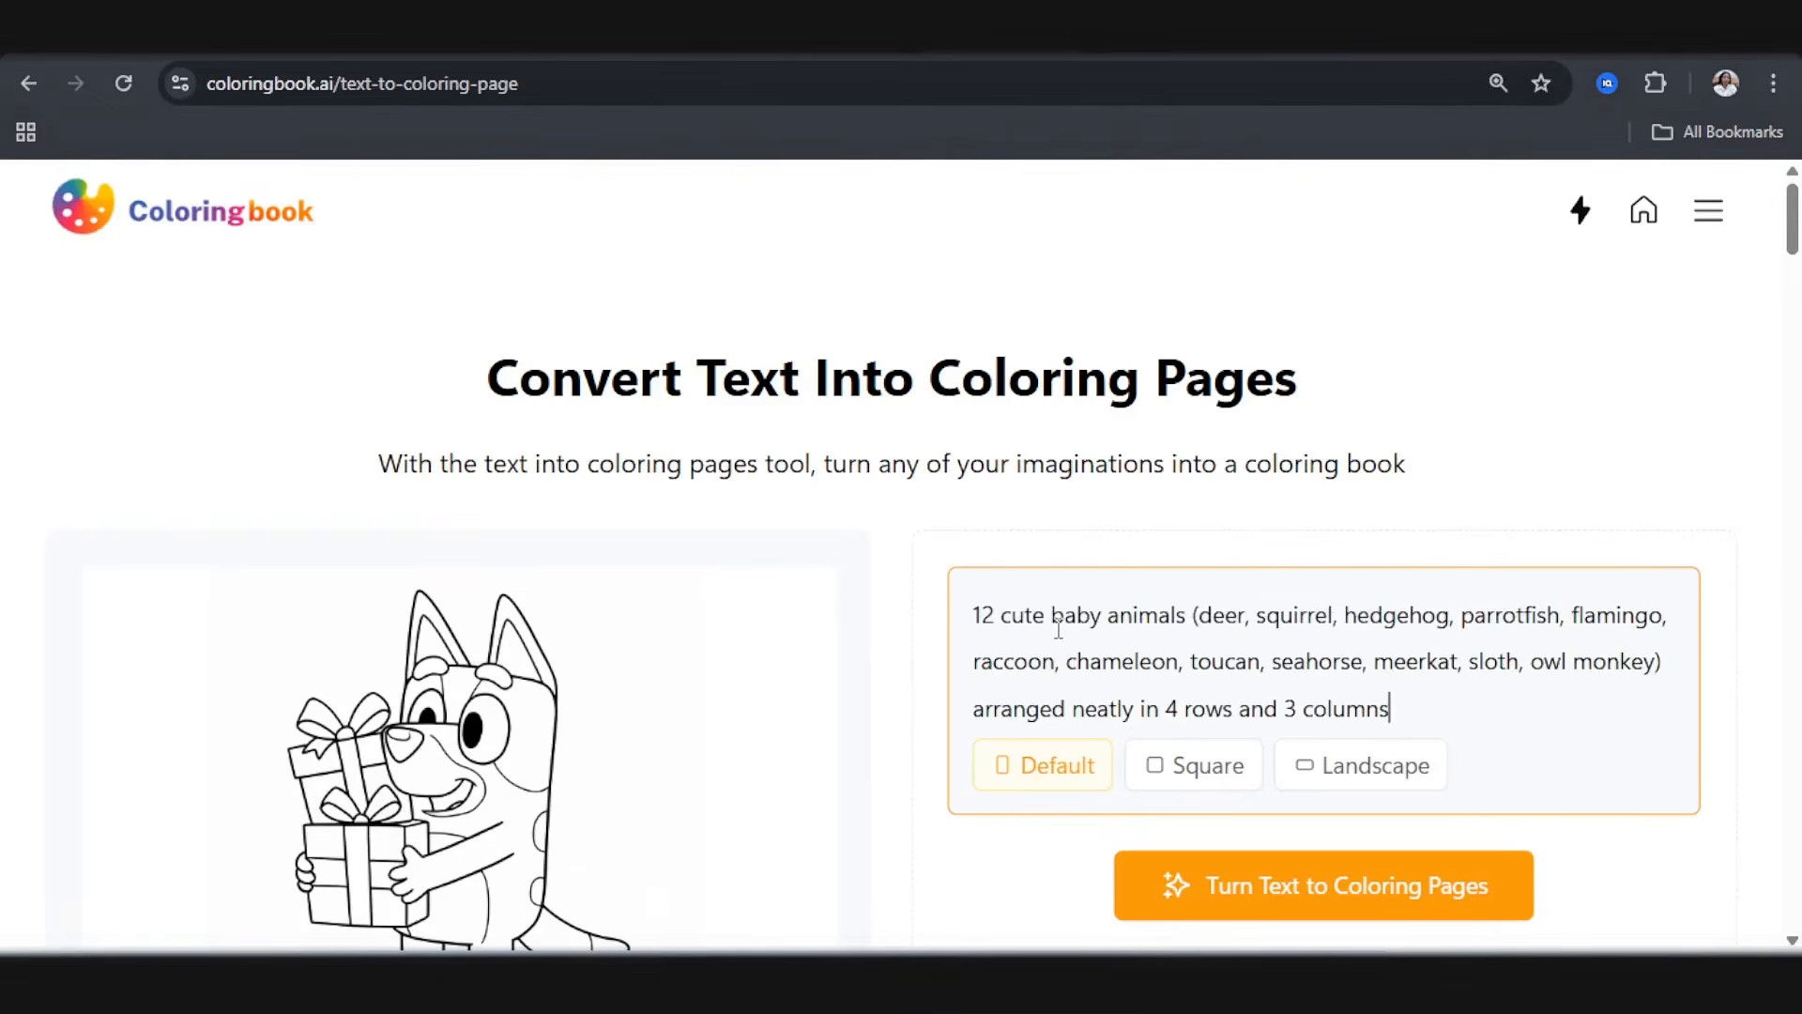
pyautogui.write('. Bold outlines with clear details')
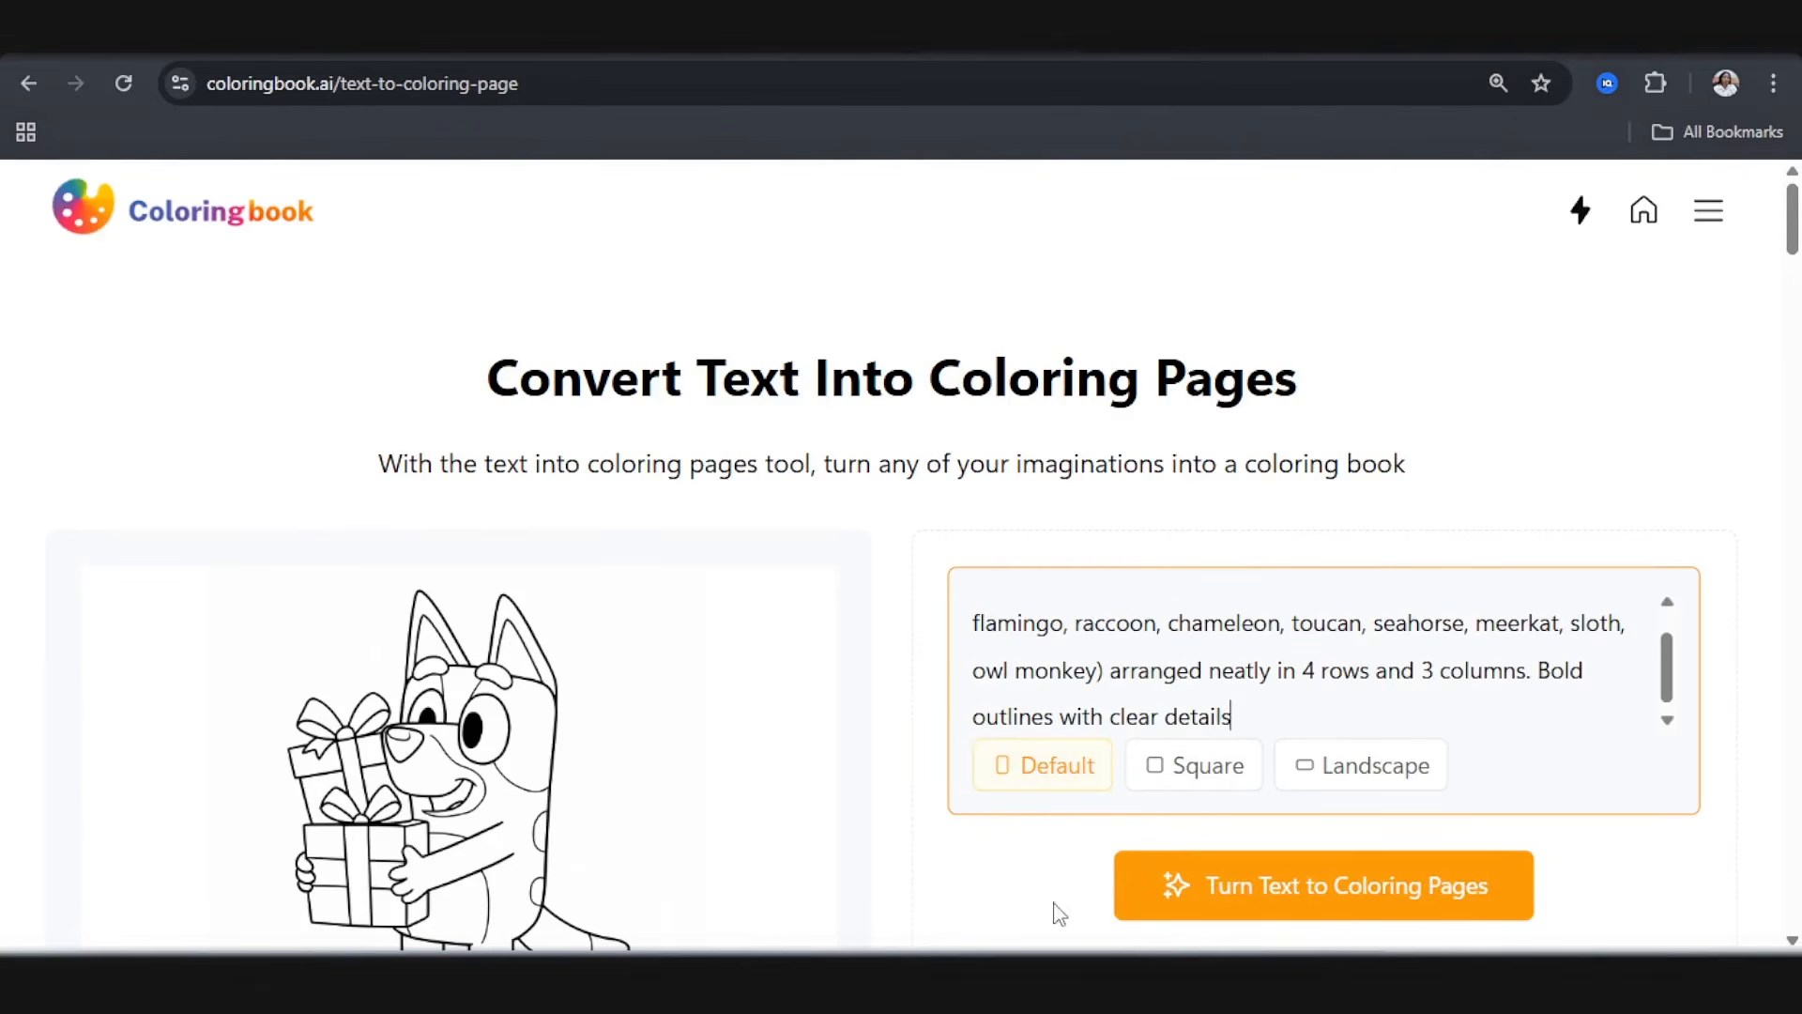
pyautogui.click(1202, 903)
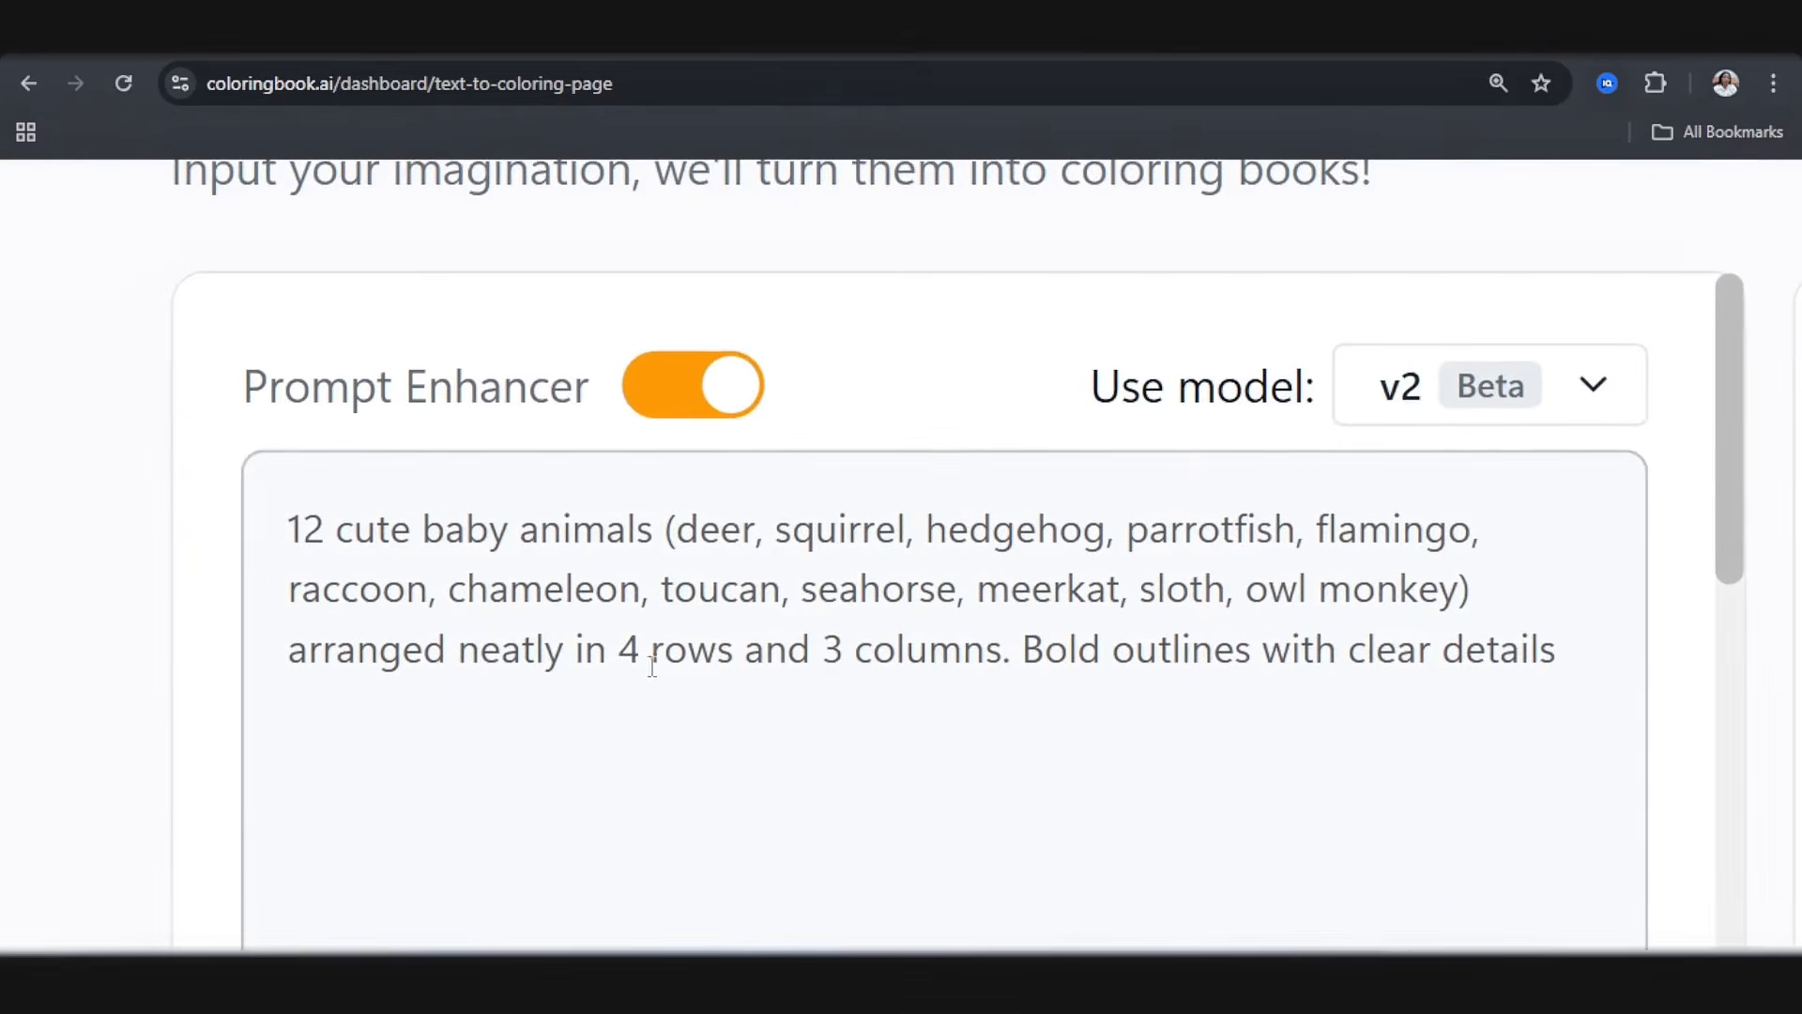
# Step: Set the difficulty level to Children (Ages 5-10), keeping Default dimensions and a batch of 1
pyautogui.scroll(-5, 653, 666)
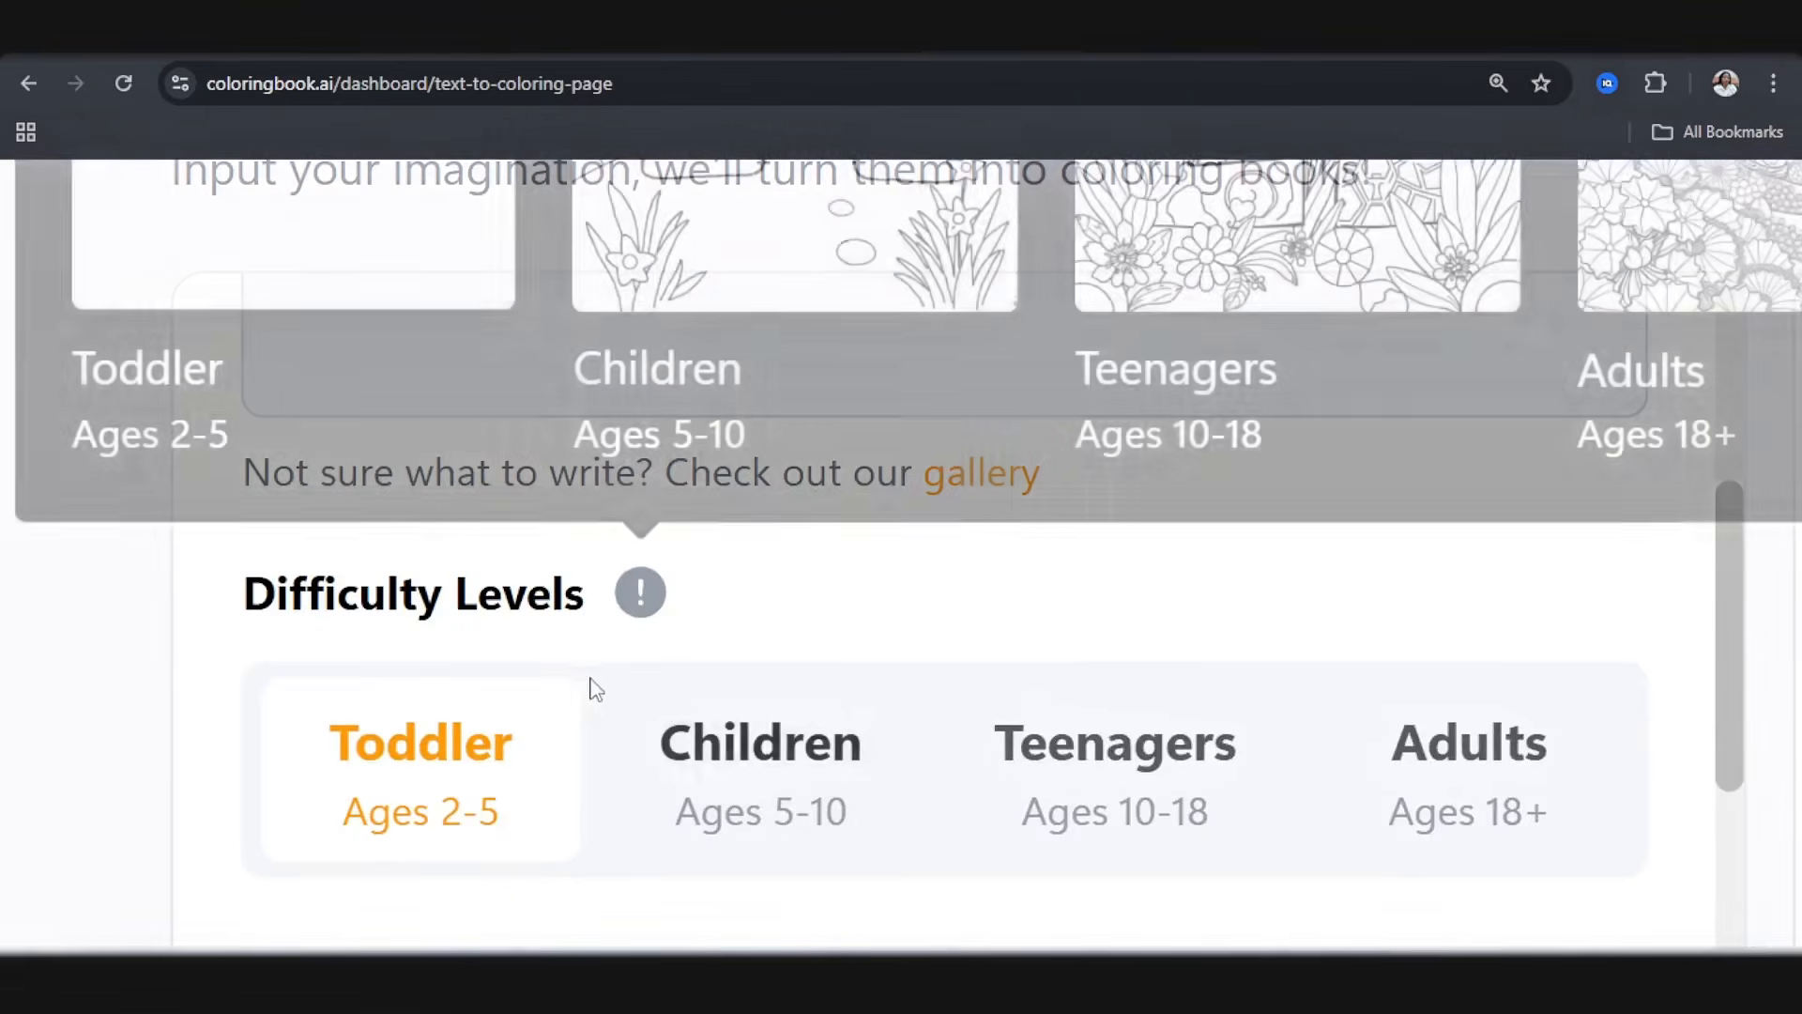
pyautogui.click(839, 814)
pyautogui.scroll(-4, 809, 669)
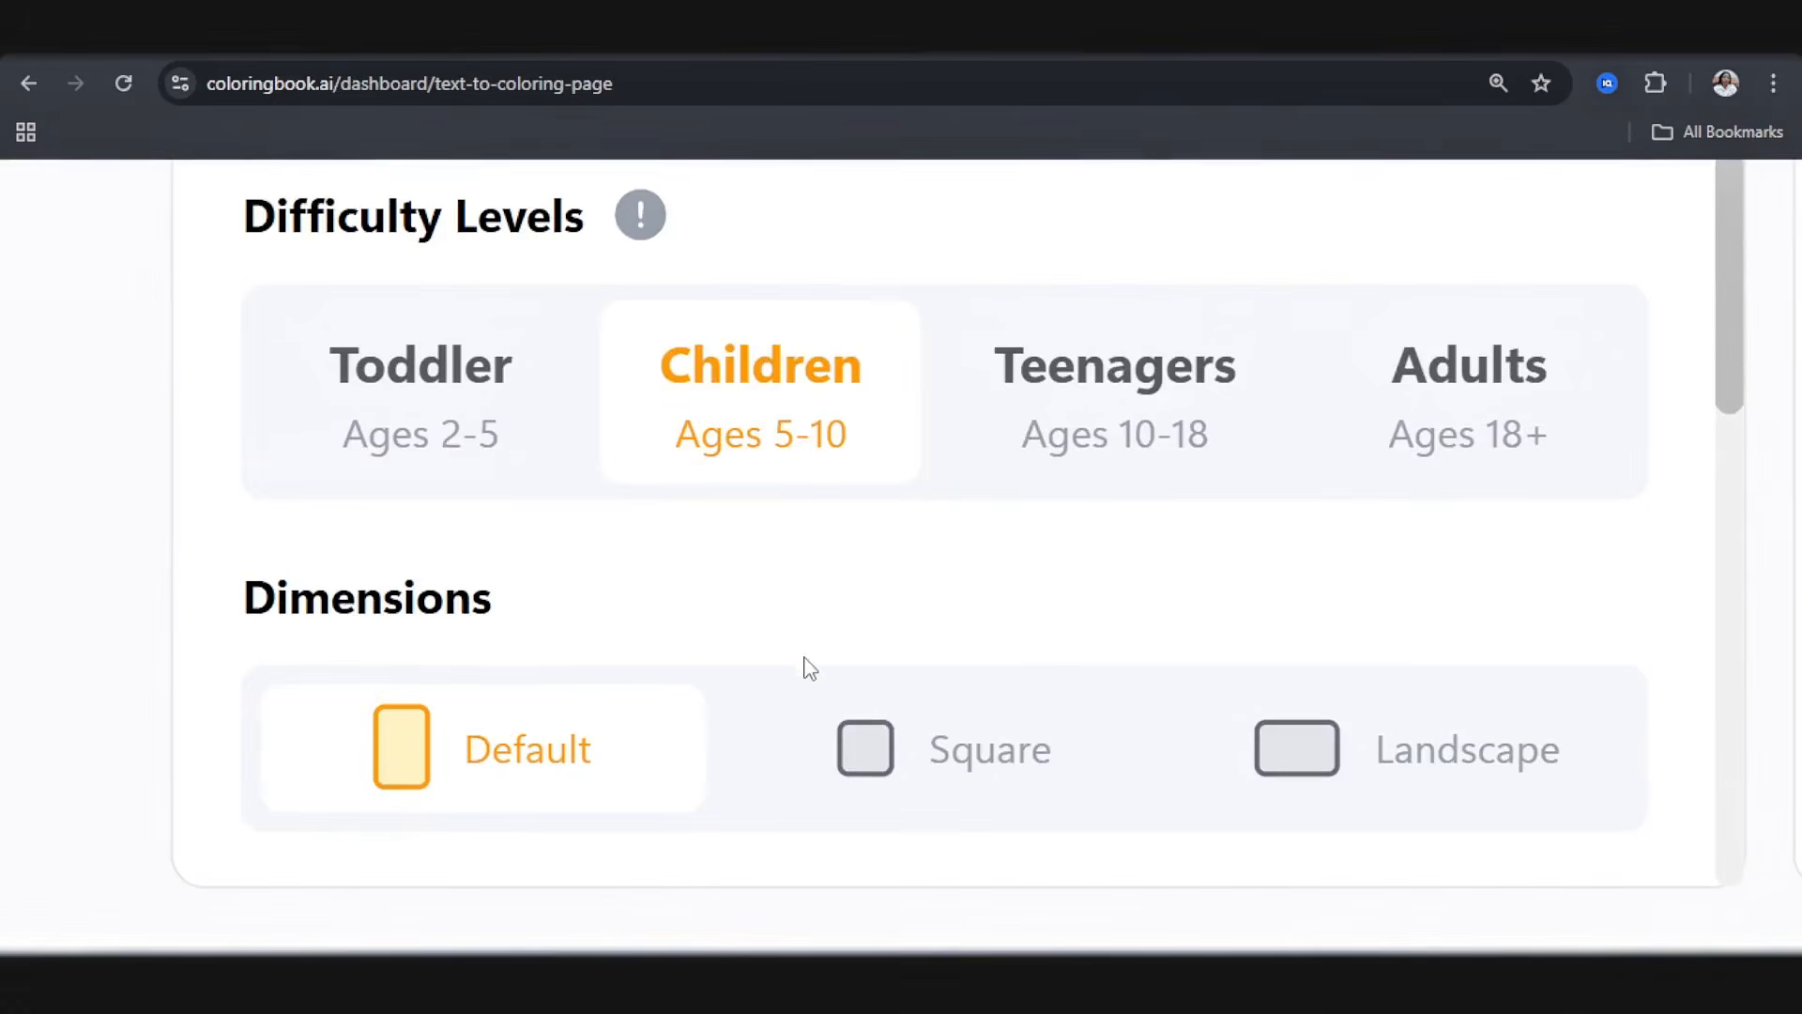
pyautogui.scroll(-3, 539, 714)
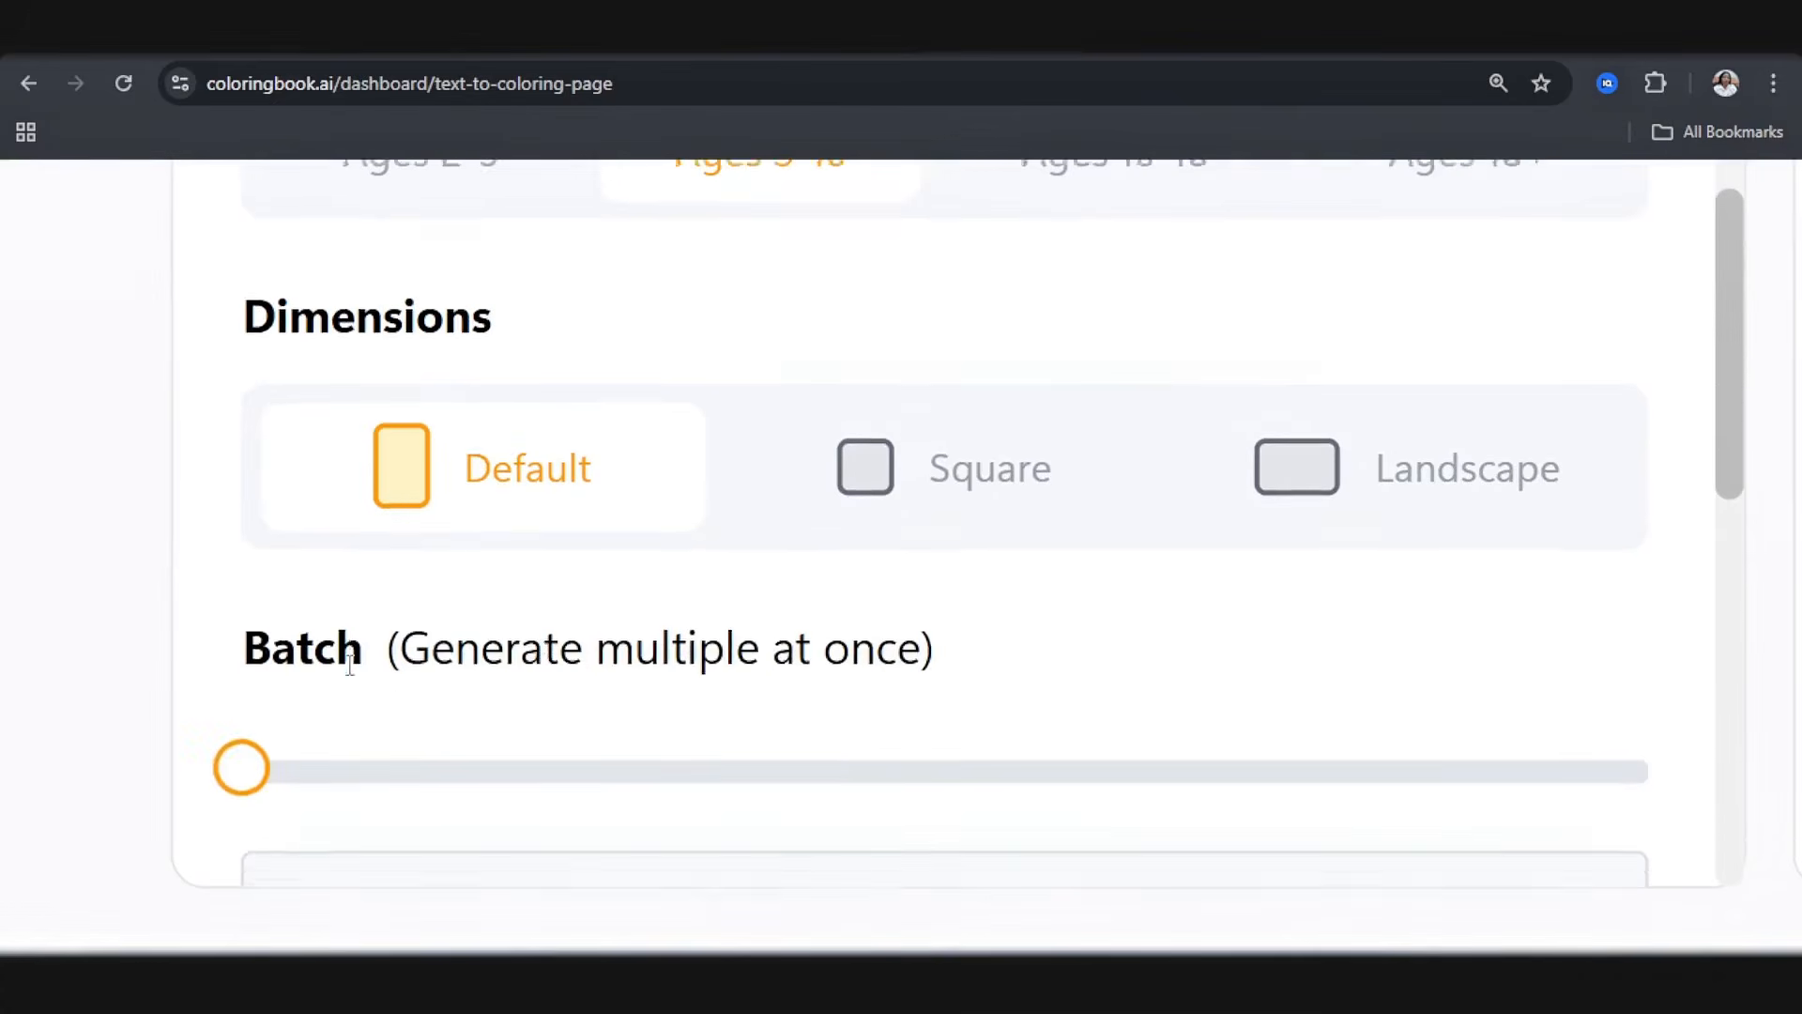
pyautogui.scroll(-3, 349, 666)
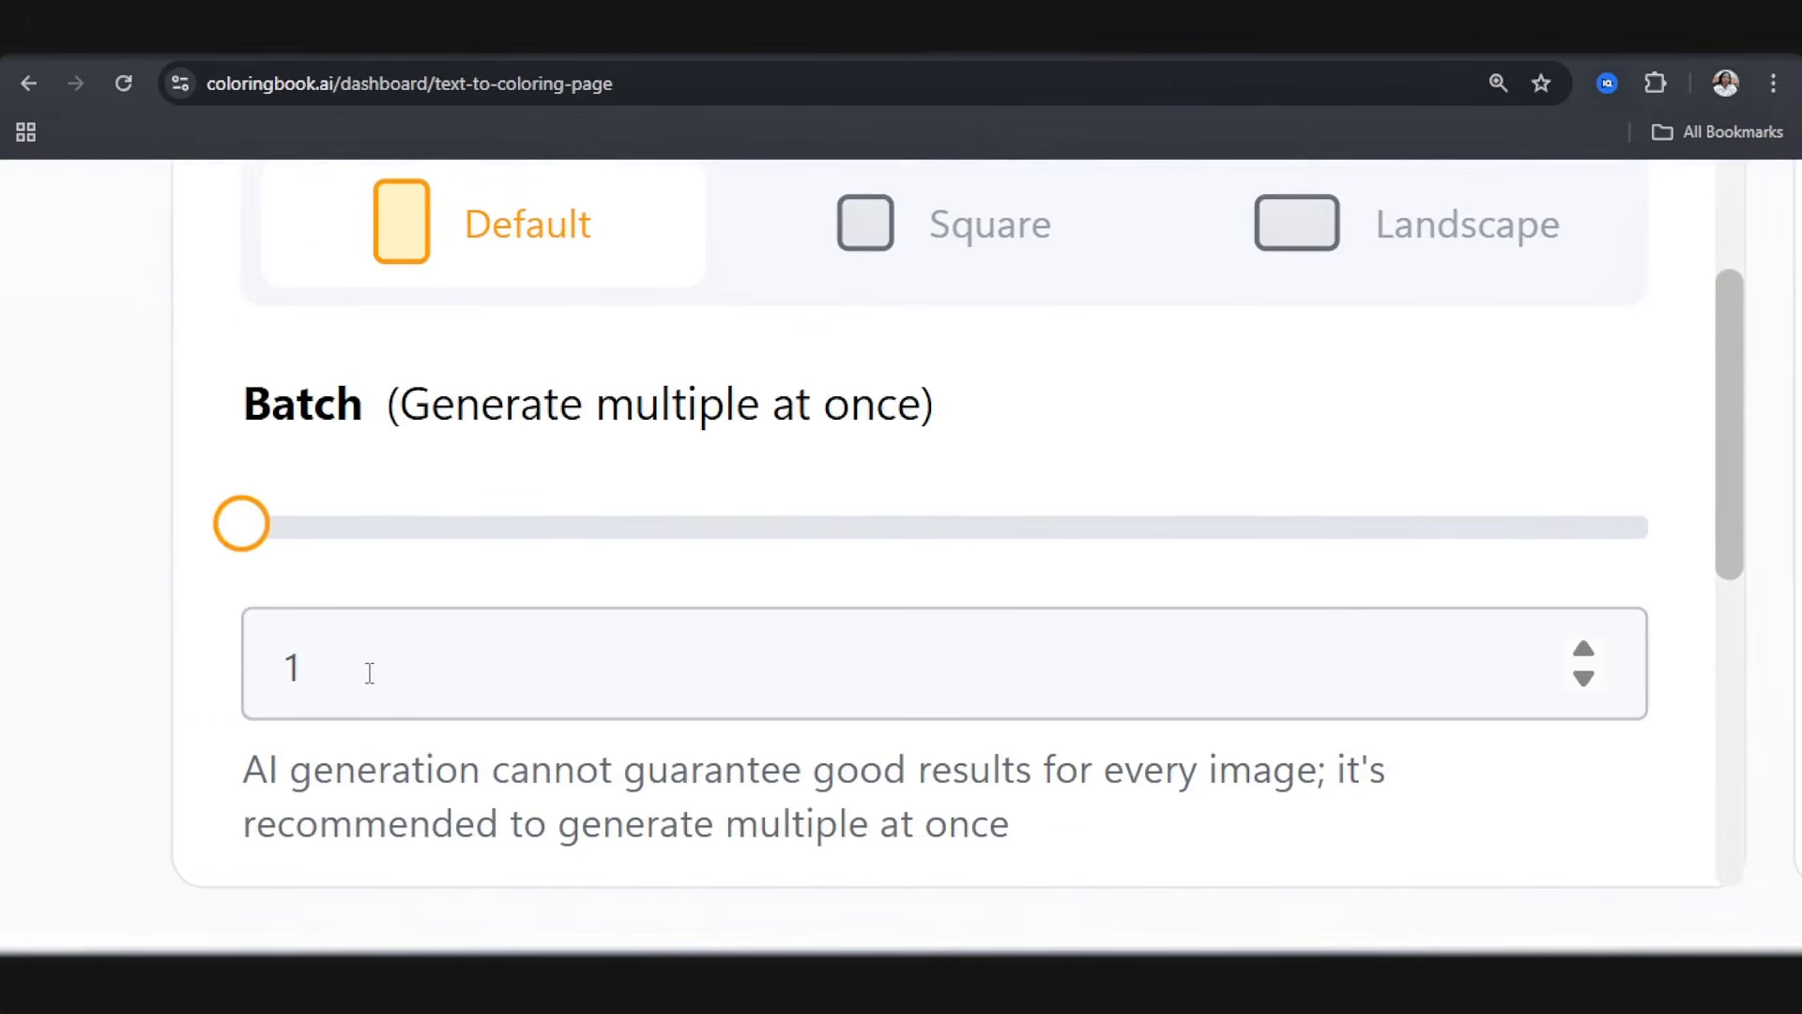
# Step: Turn on Private, High print quality and Remove watermark for the coloring page
pyautogui.scroll(-5, 551, 715)
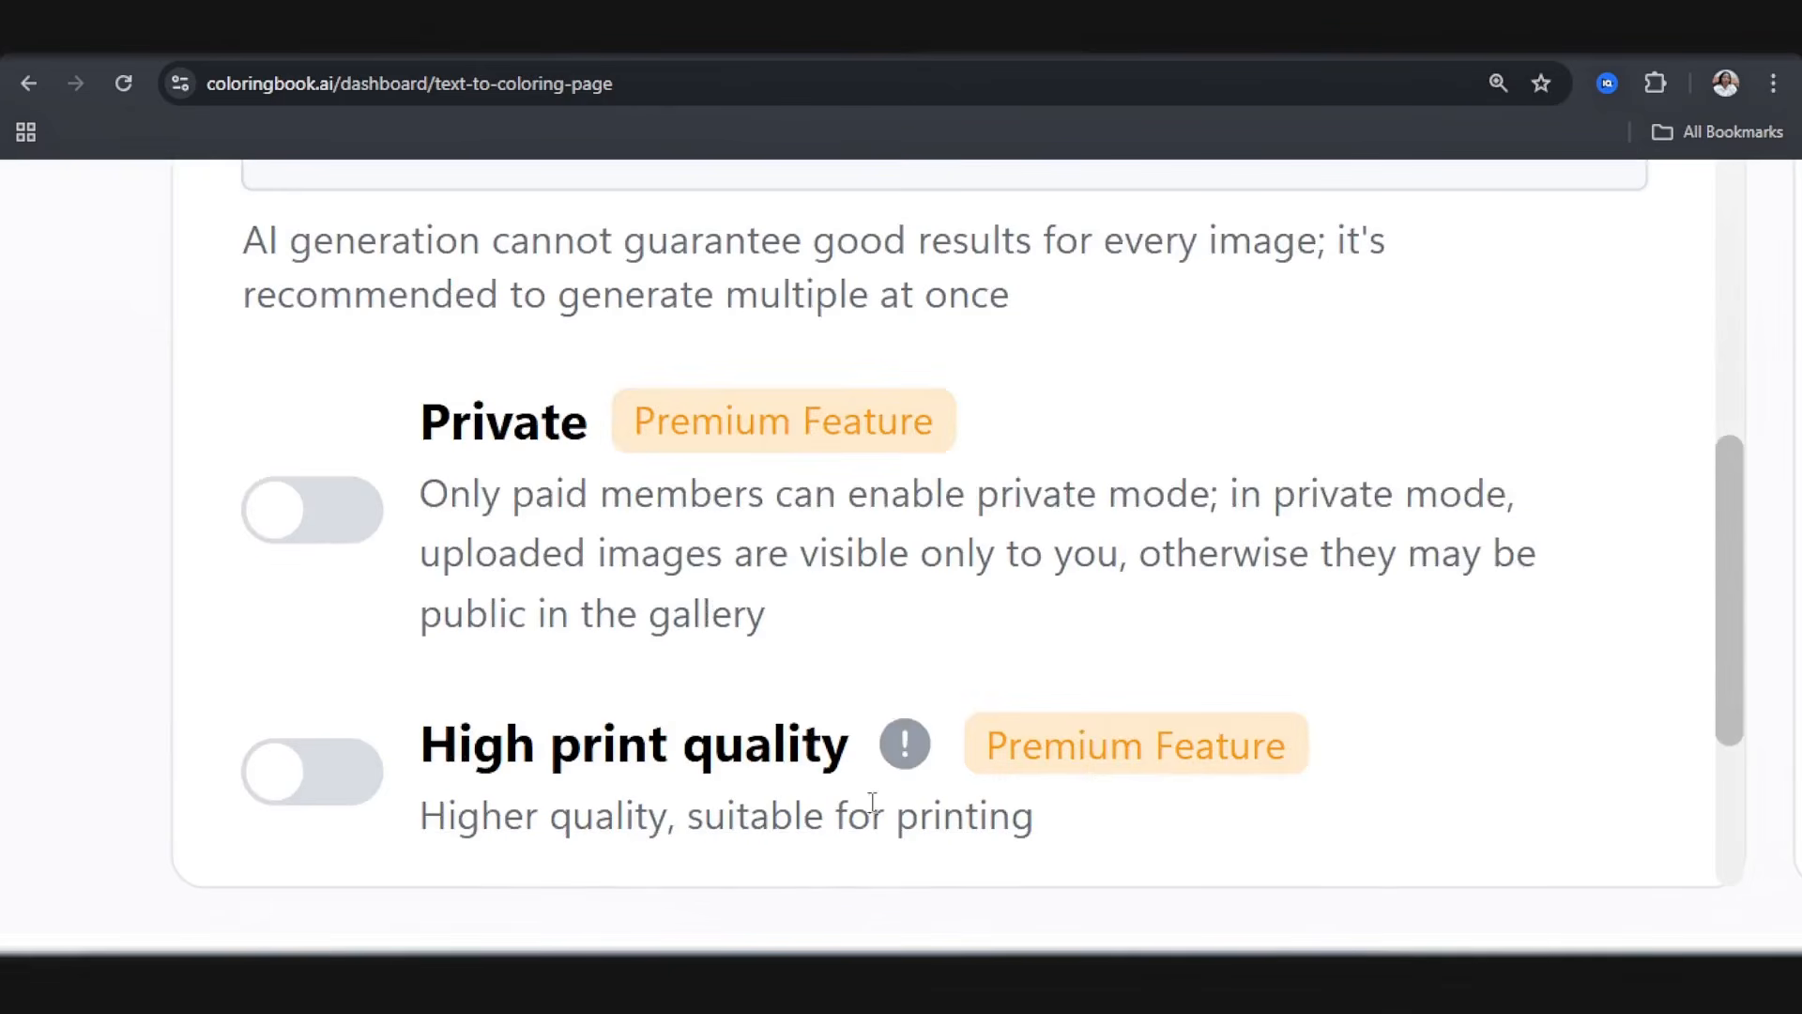
pyautogui.click(323, 516)
pyautogui.click(332, 804)
pyautogui.scroll(-4, 334, 798)
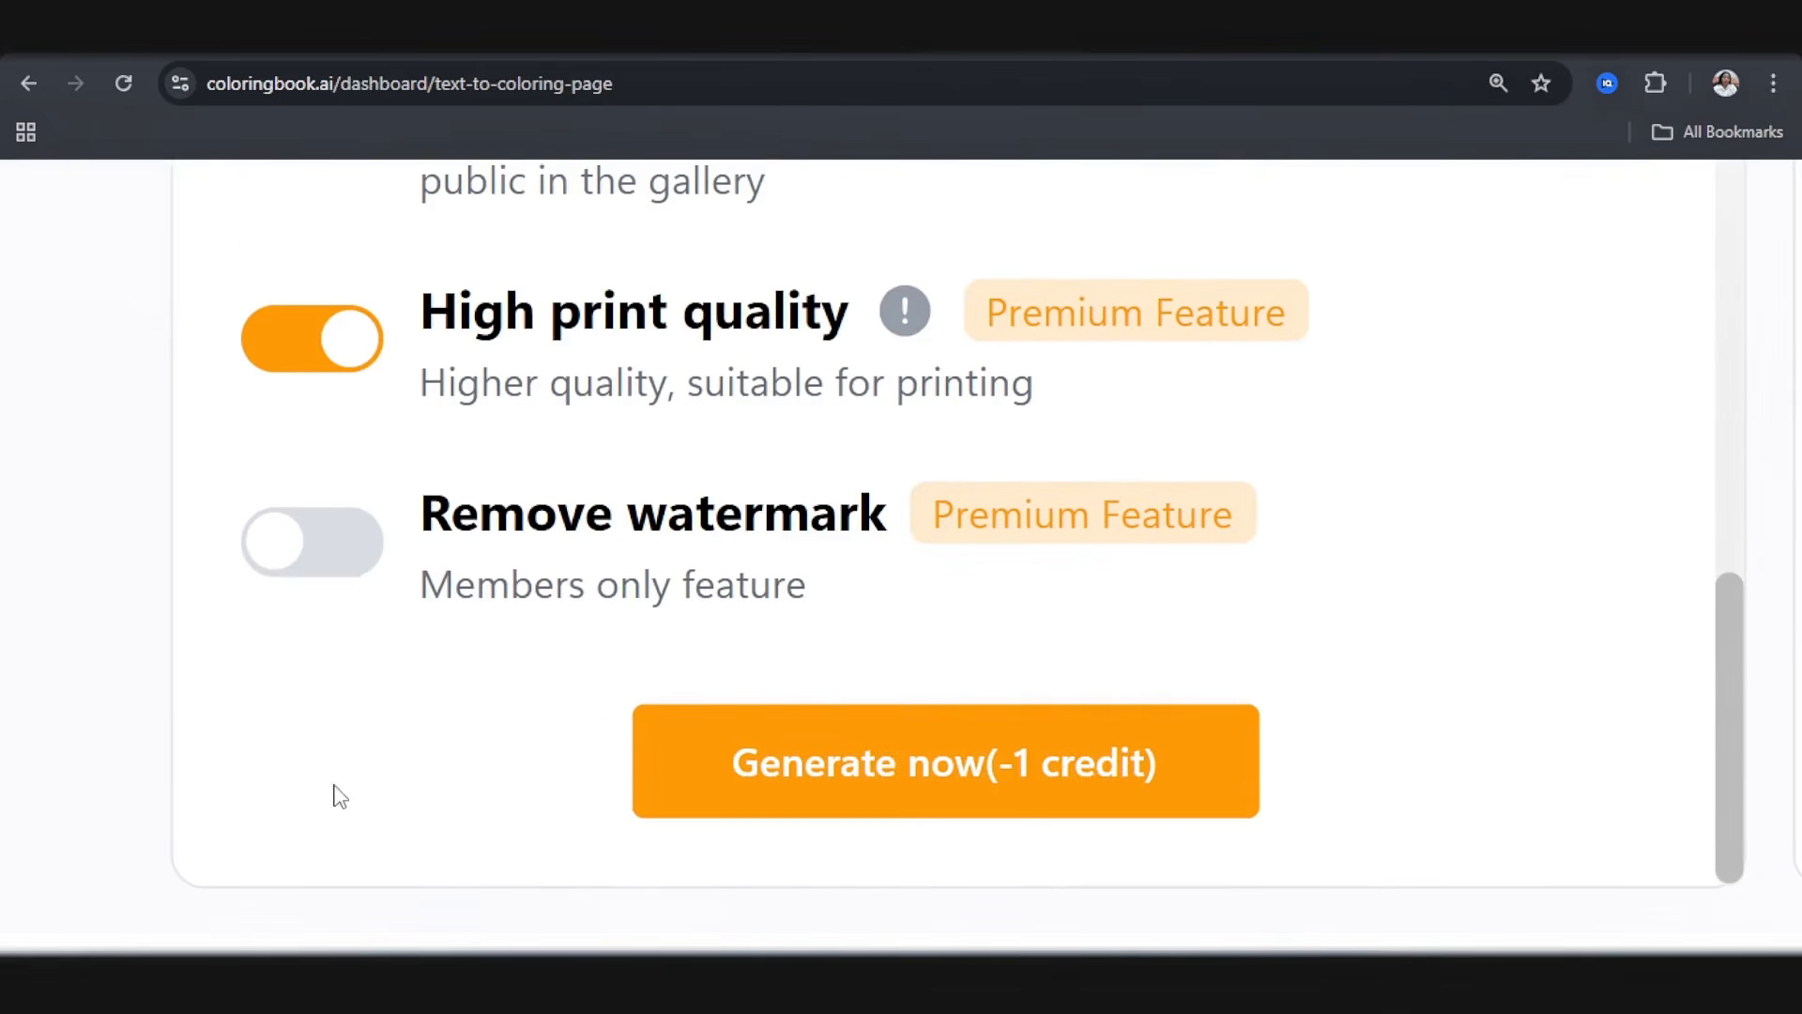
pyautogui.click(348, 581)
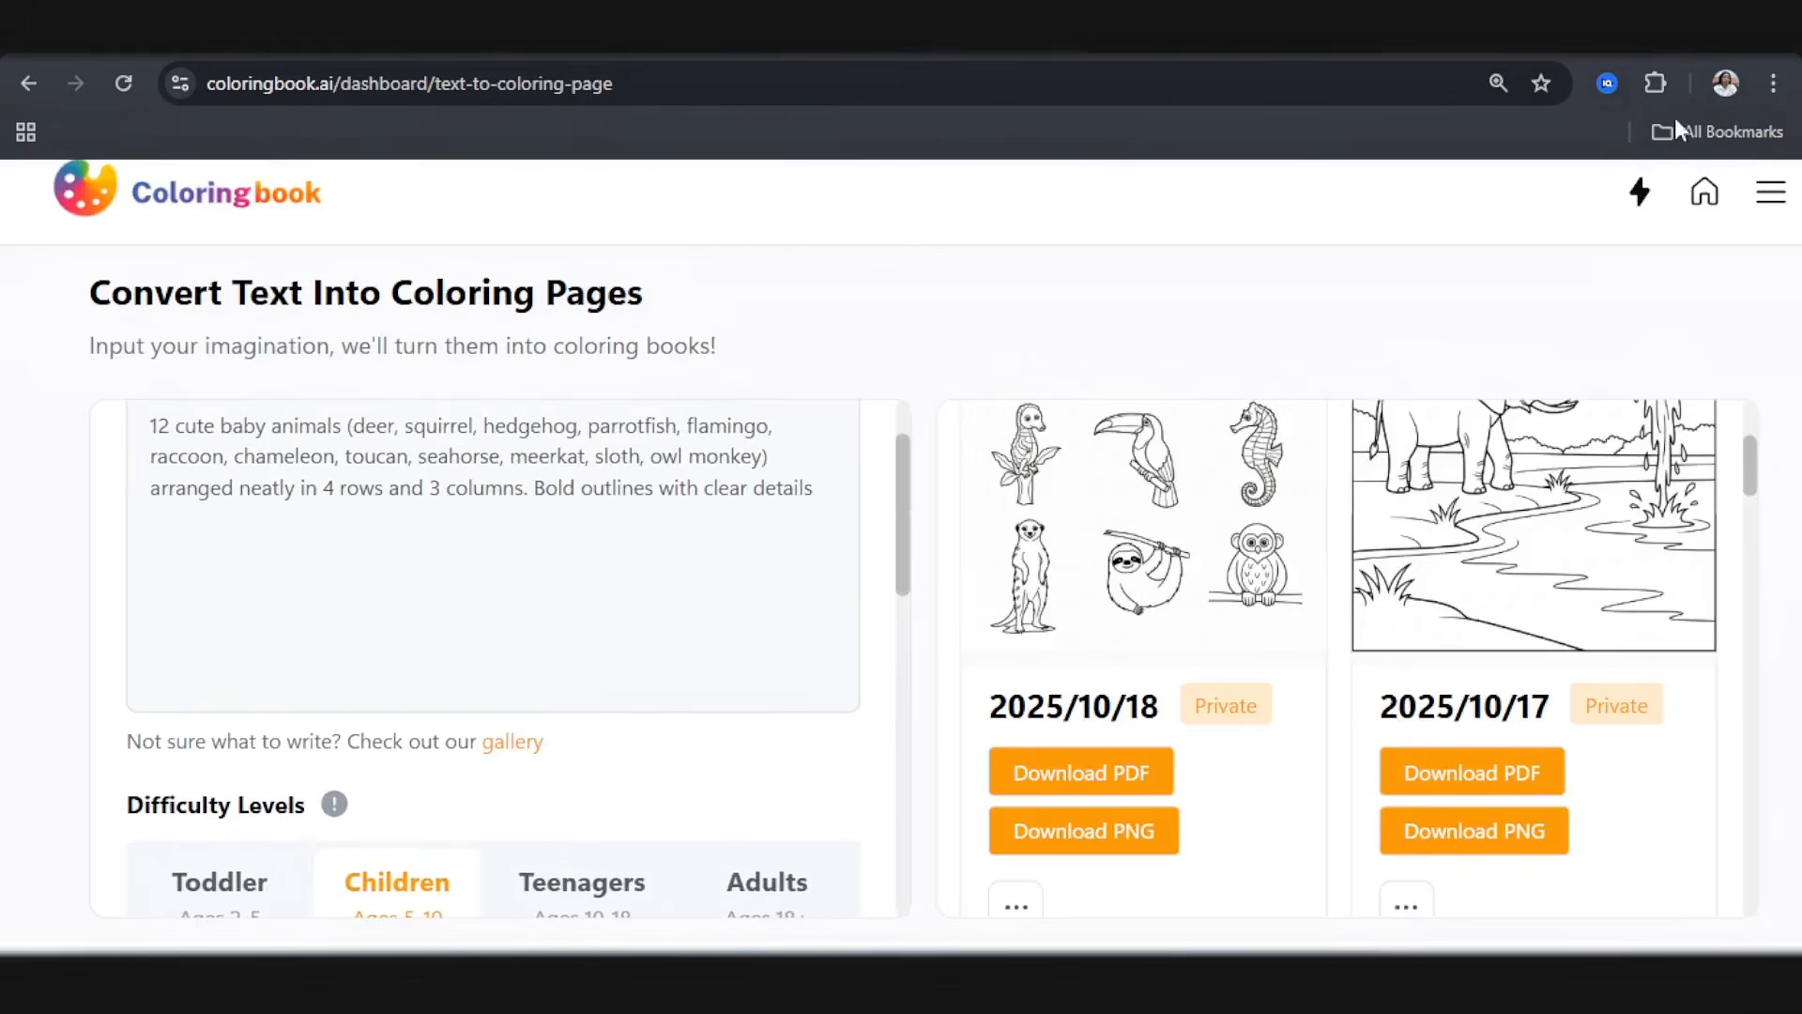
# Step: Open the generated deer-to-owl-monkey page, check all its animals, download it and close the preview
pyautogui.moveTo(1257, 525)
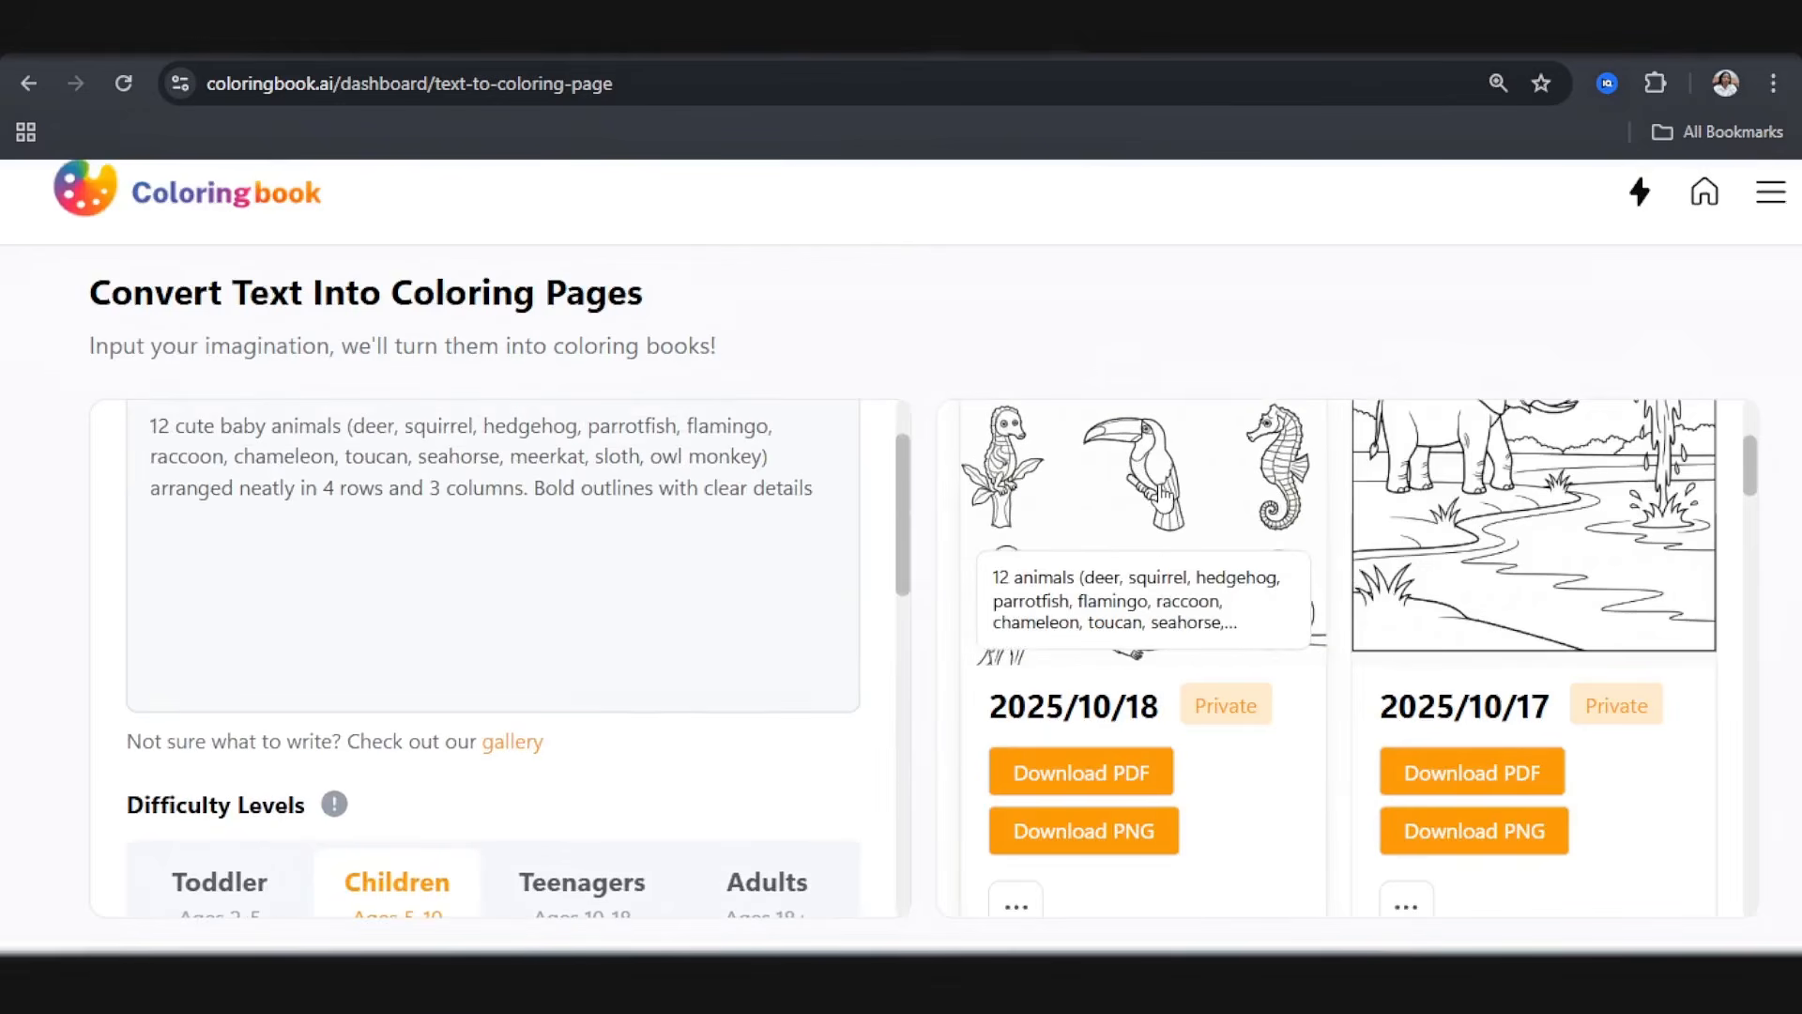
pyautogui.click(1173, 516)
pyautogui.scroll(-3, 692, 649)
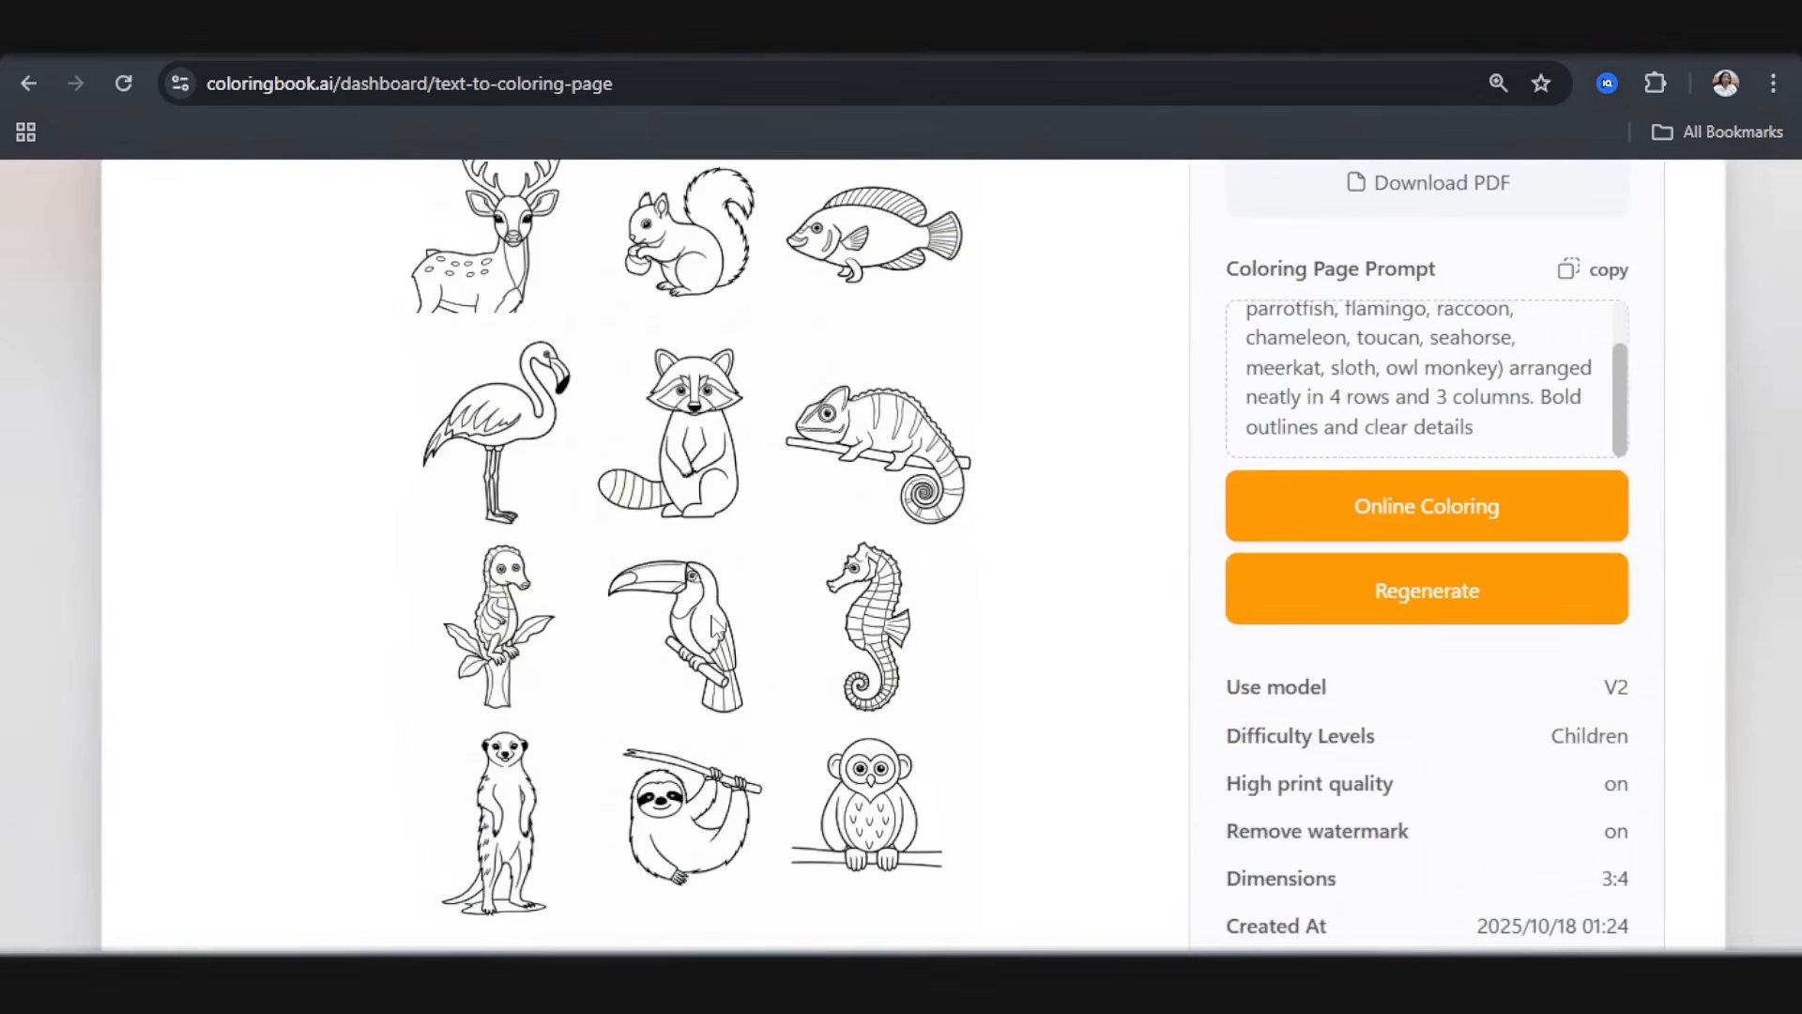
pyautogui.scroll(3, 905, 595)
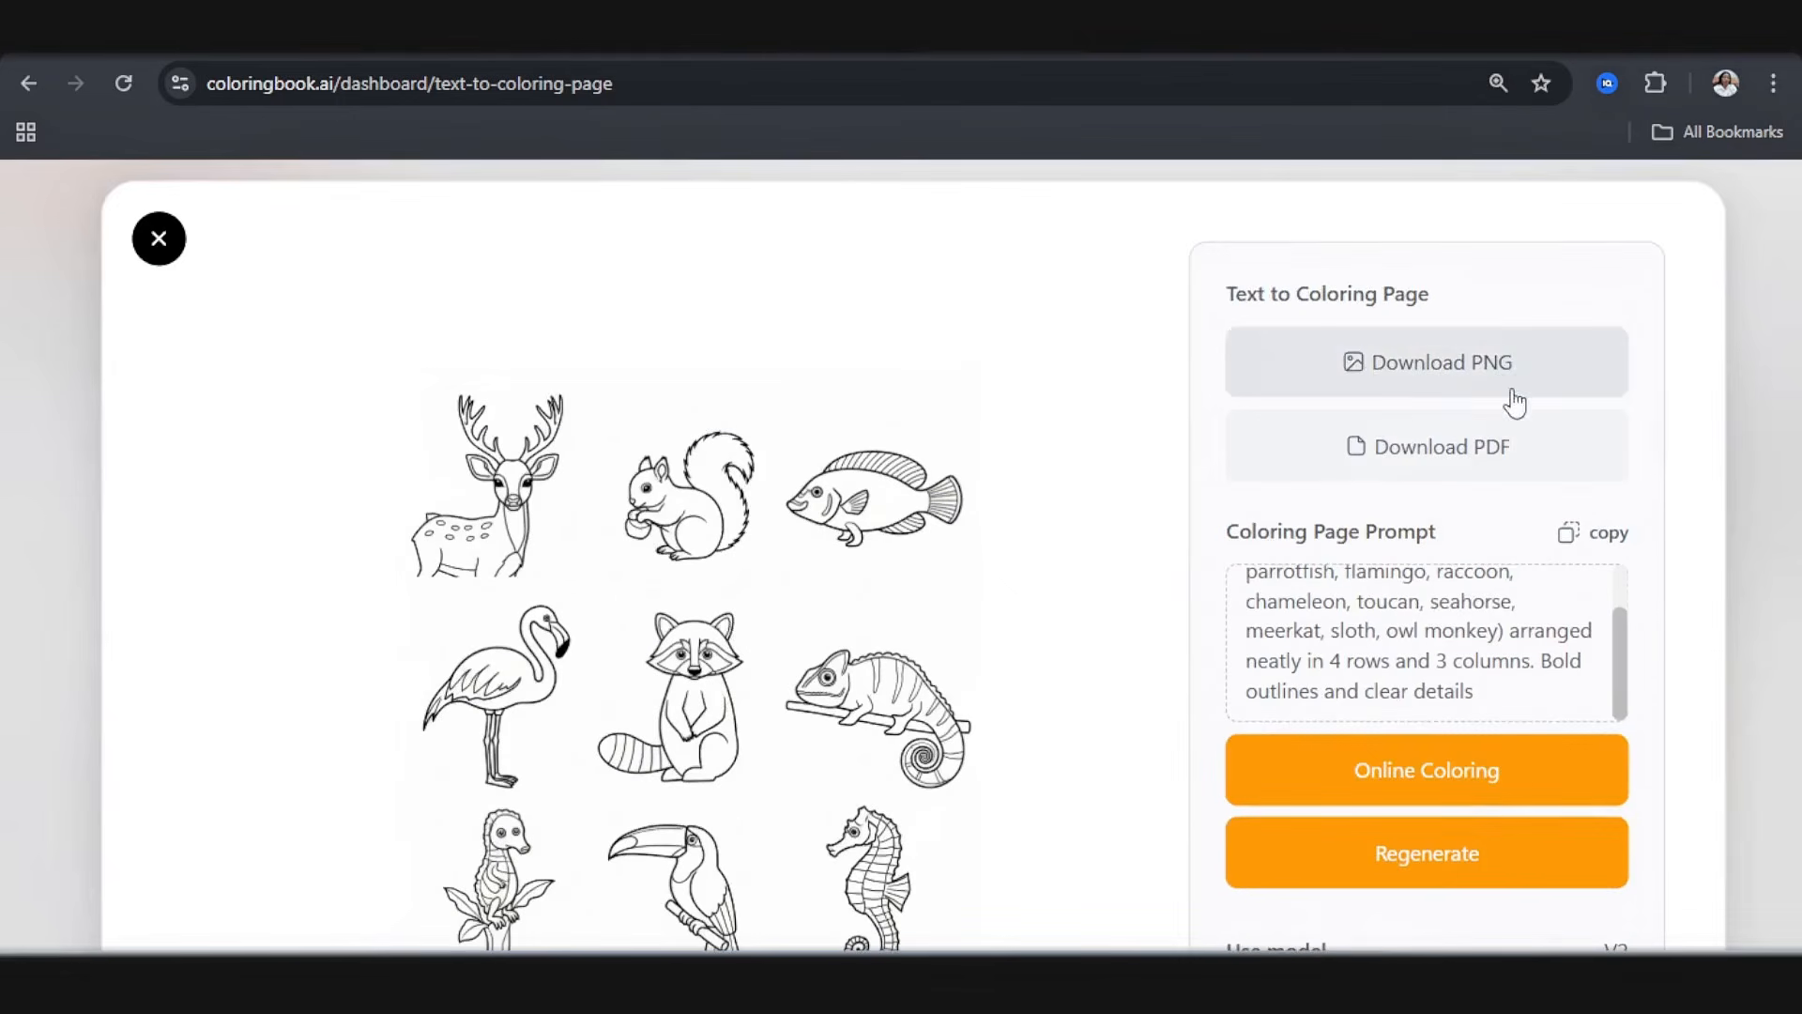
pyautogui.click(1508, 447)
pyautogui.click(177, 255)
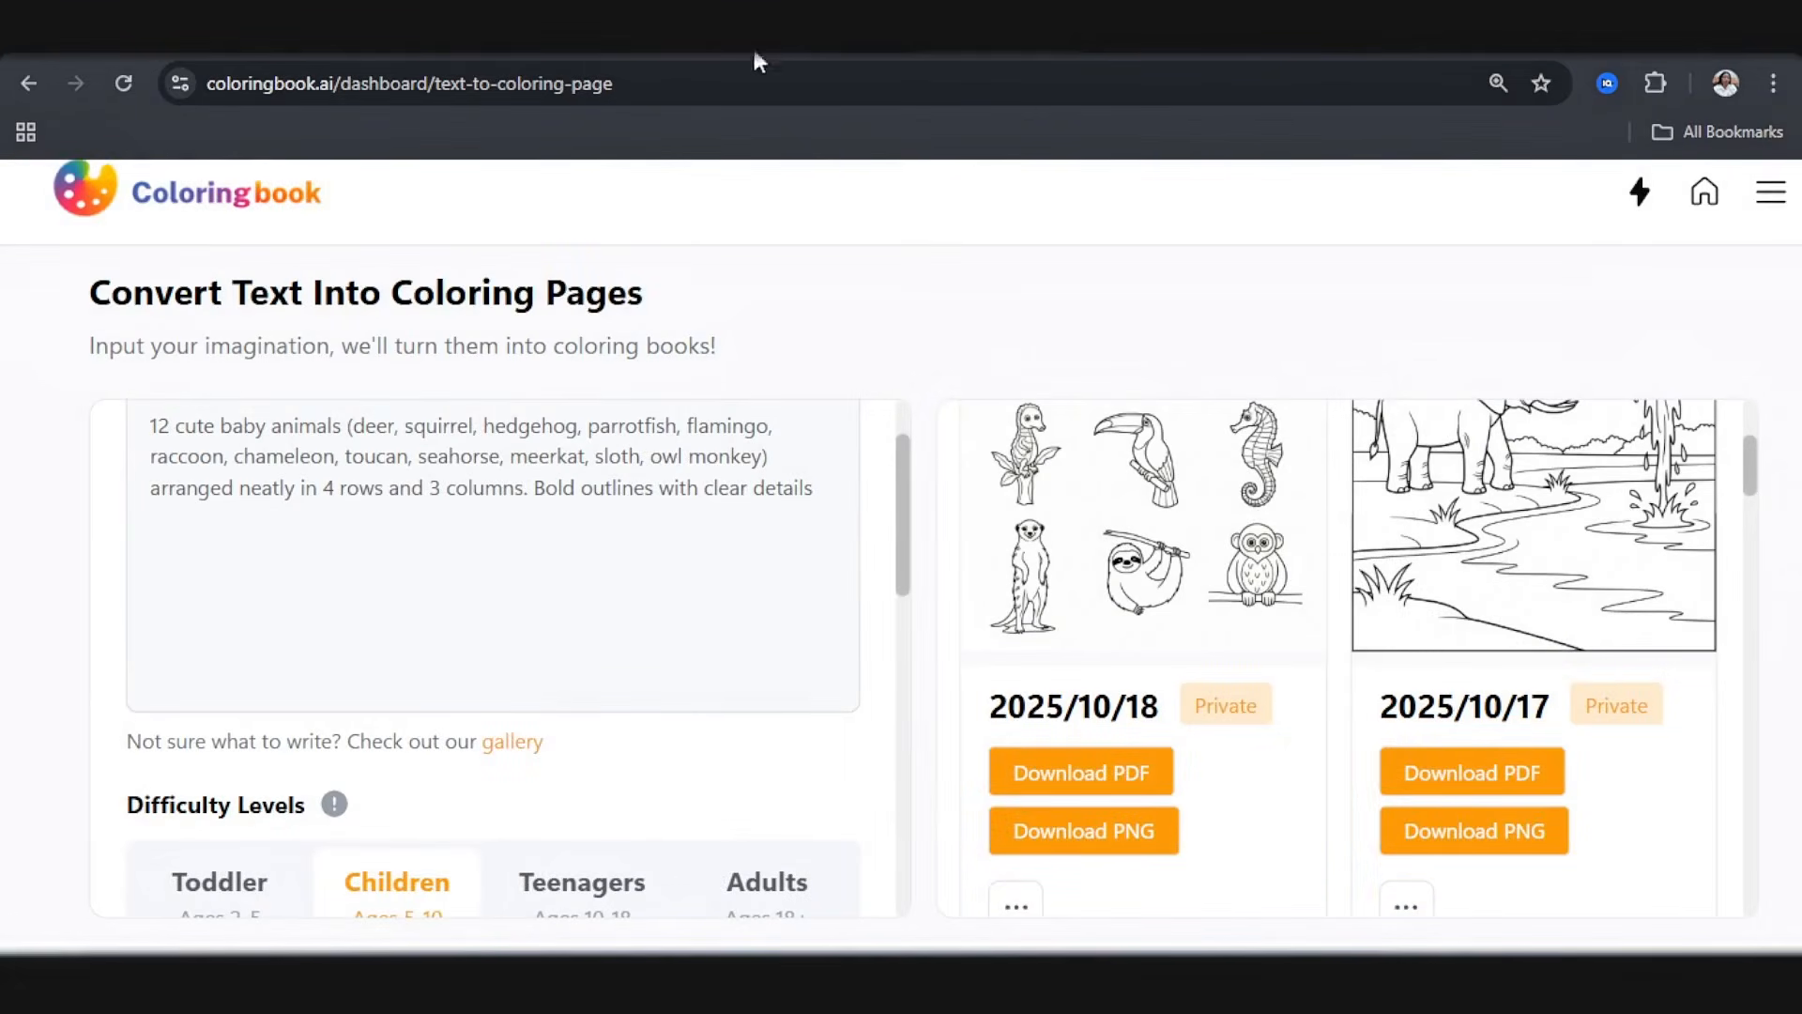
# Step: Replace the animals in the coloringbook.ai prompt with ChatGPT's second set, from lemur and flamingo chick through macaw and jellyfish
pyautogui.scroll(1, 1646, 587)
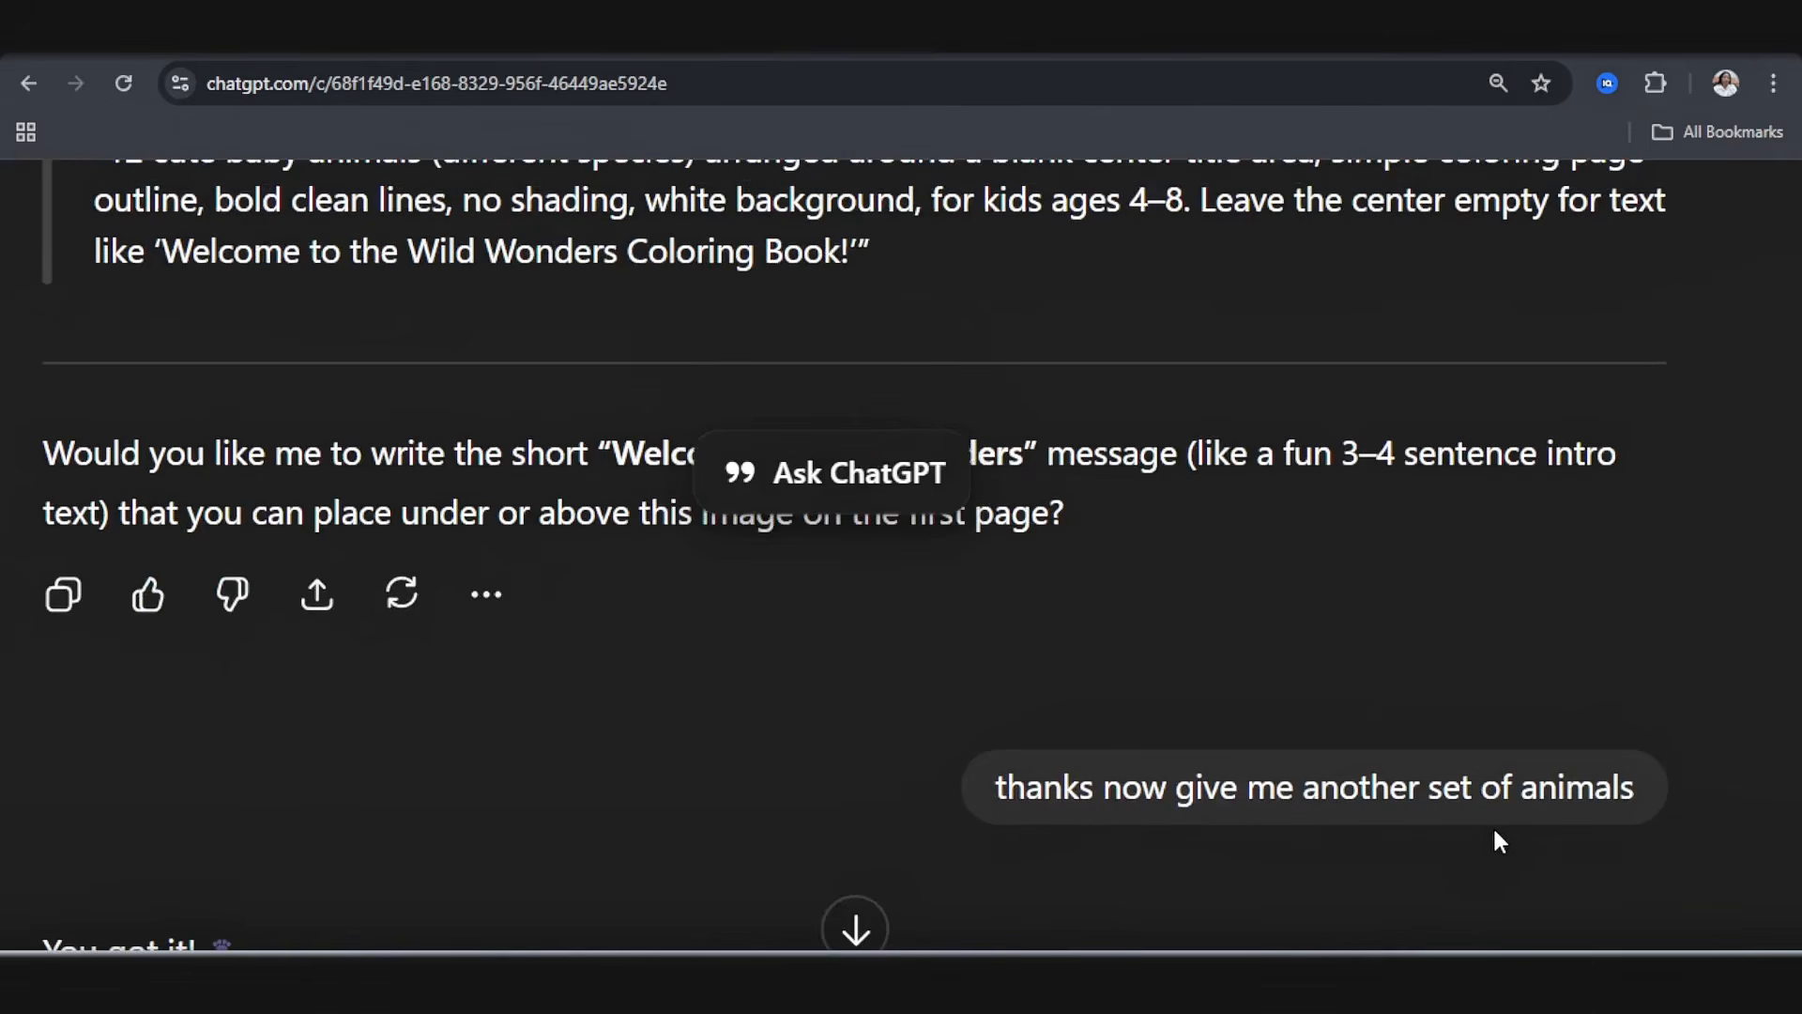
pyautogui.scroll(-15, 1315, 402)
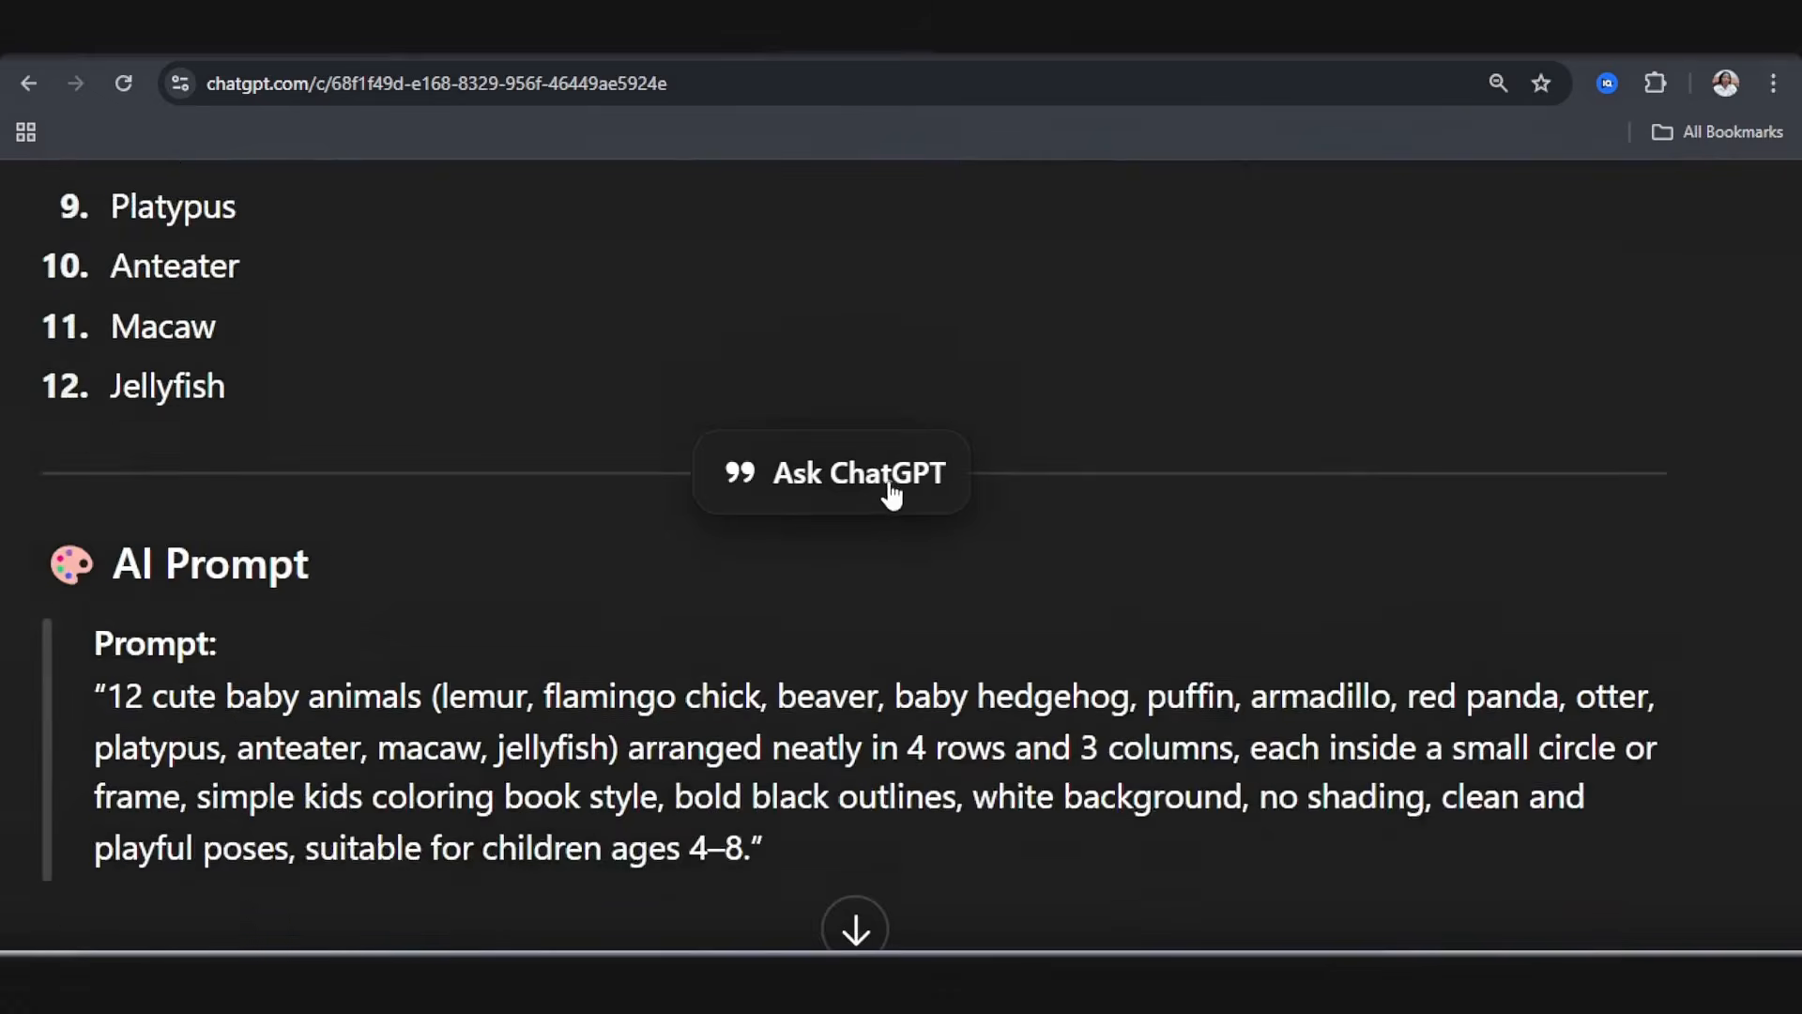
pyautogui.scroll(-1, 845, 526)
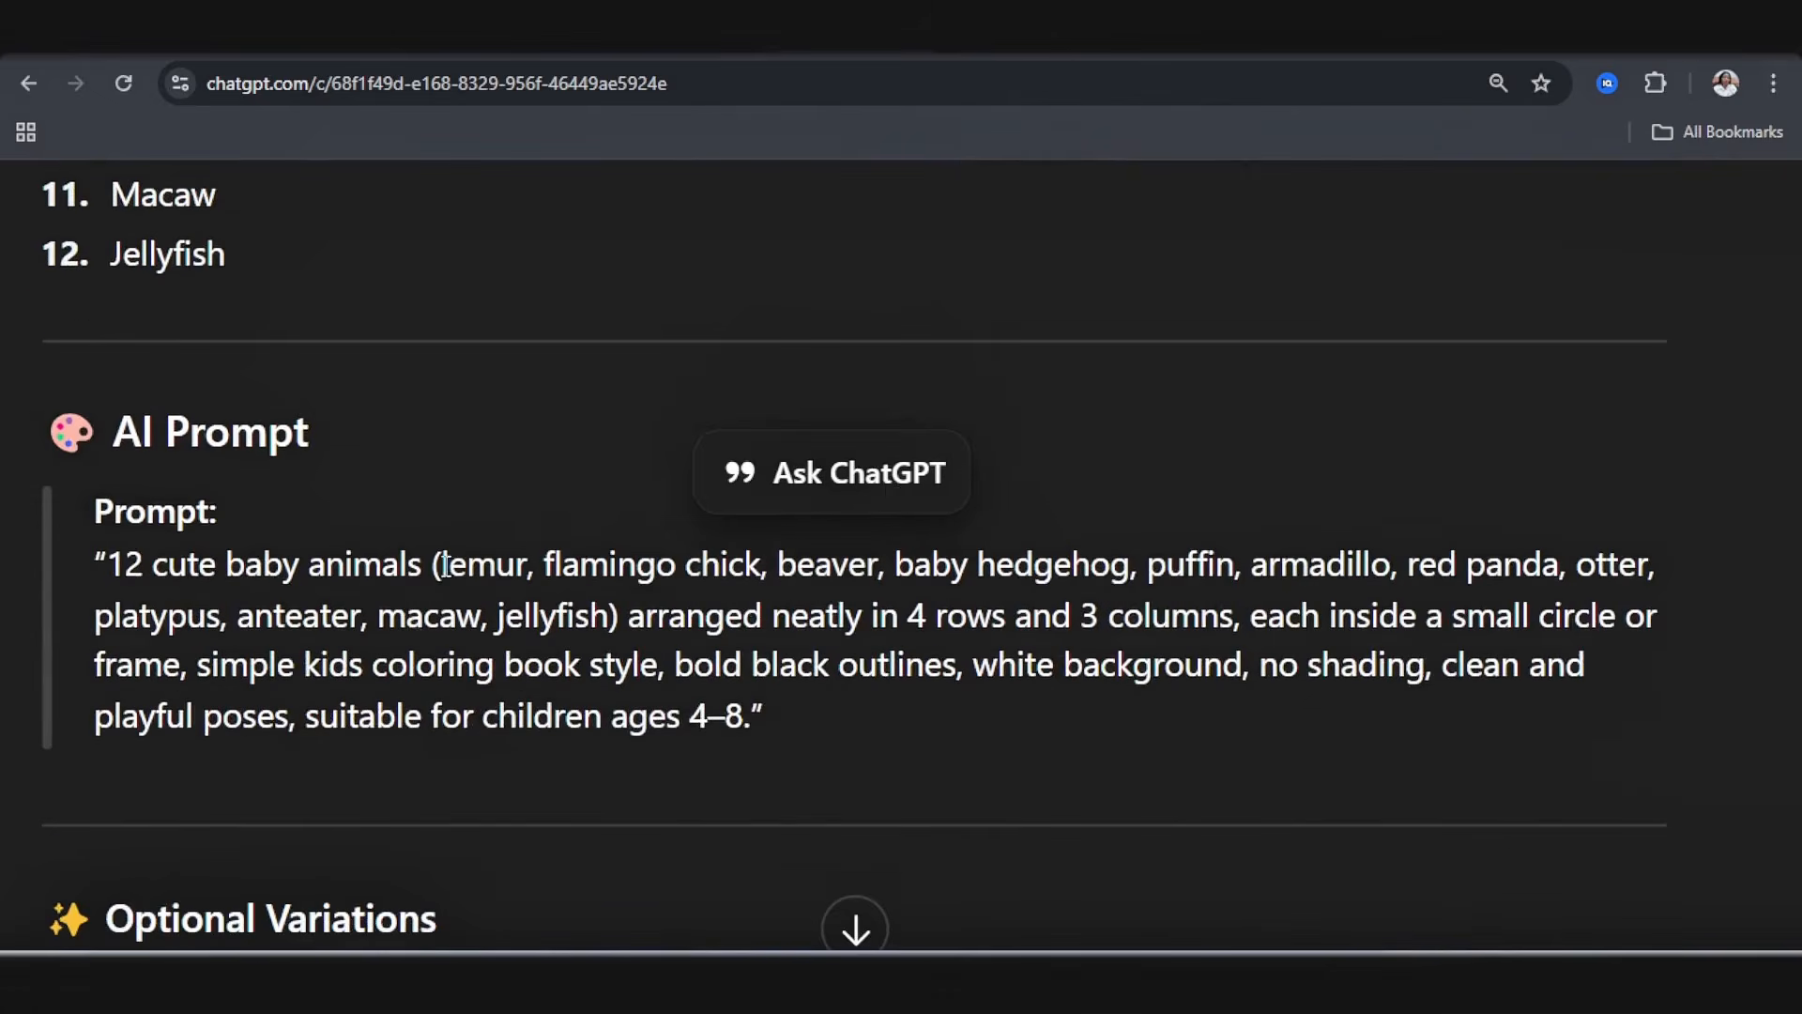
pyautogui.moveTo(449, 561); pyautogui.dragTo(611, 615)
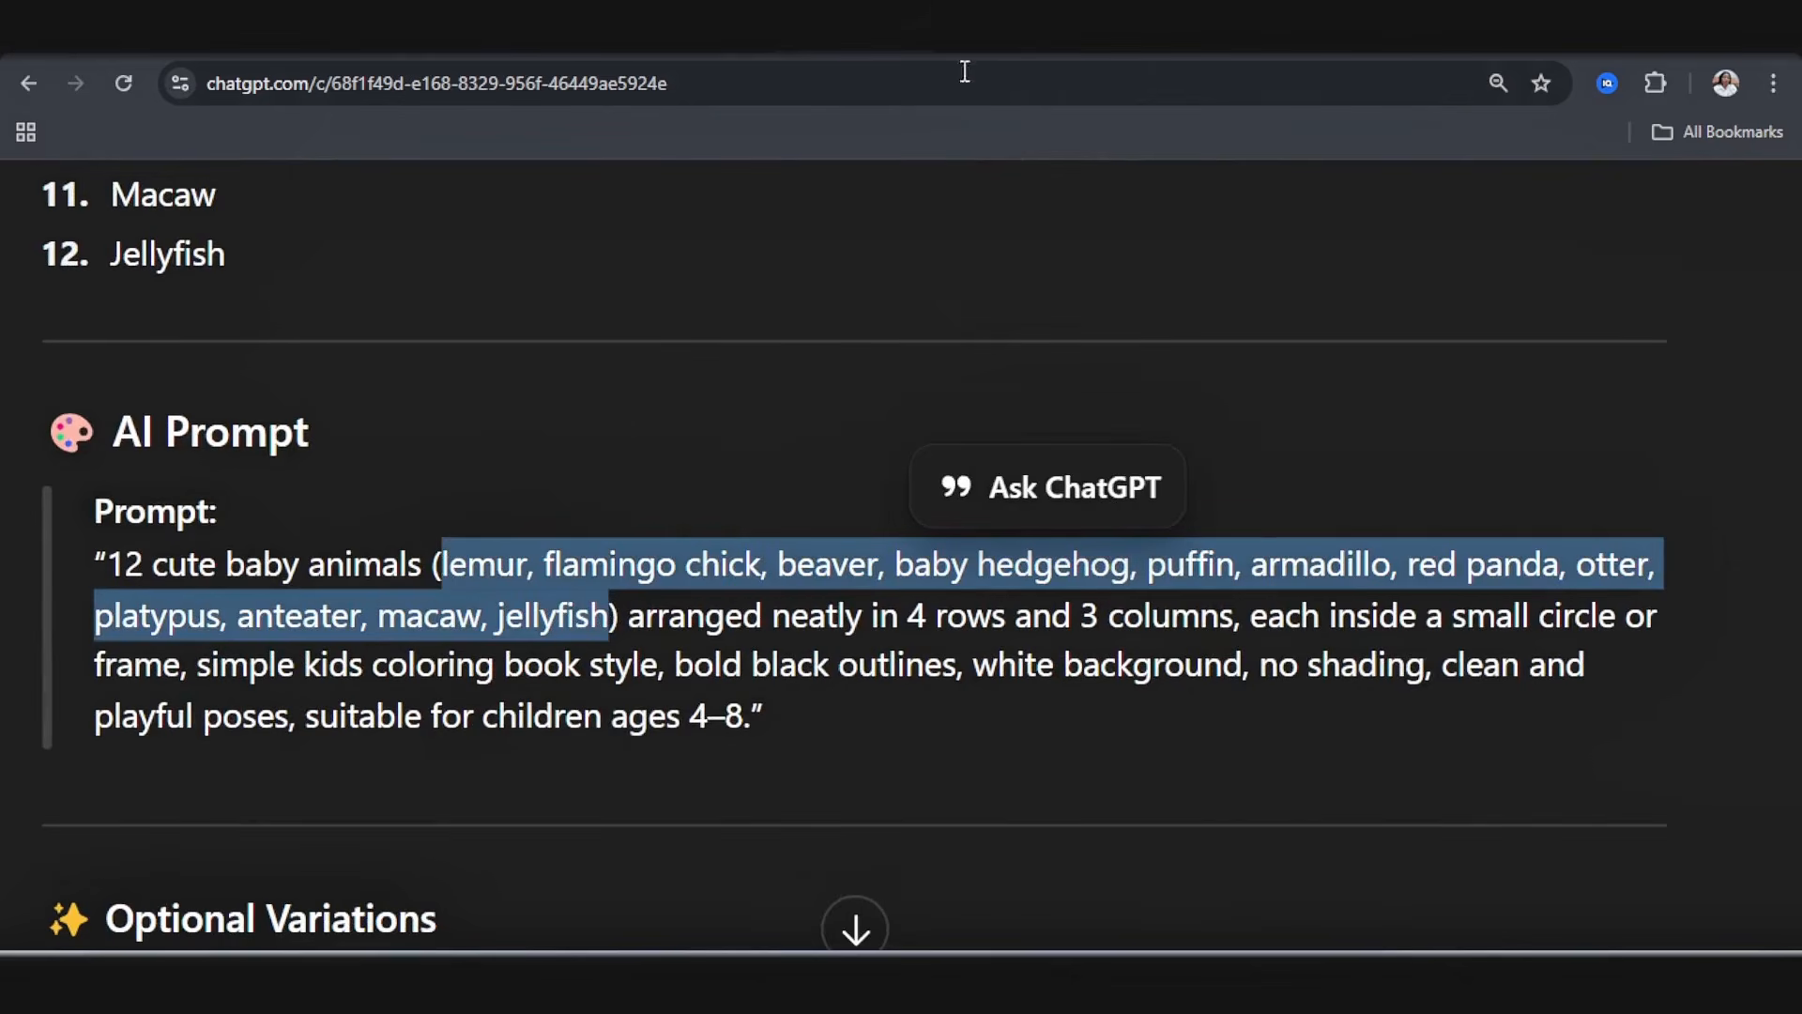
pyautogui.click(973, 34)
pyautogui.scroll(1, 443, 493)
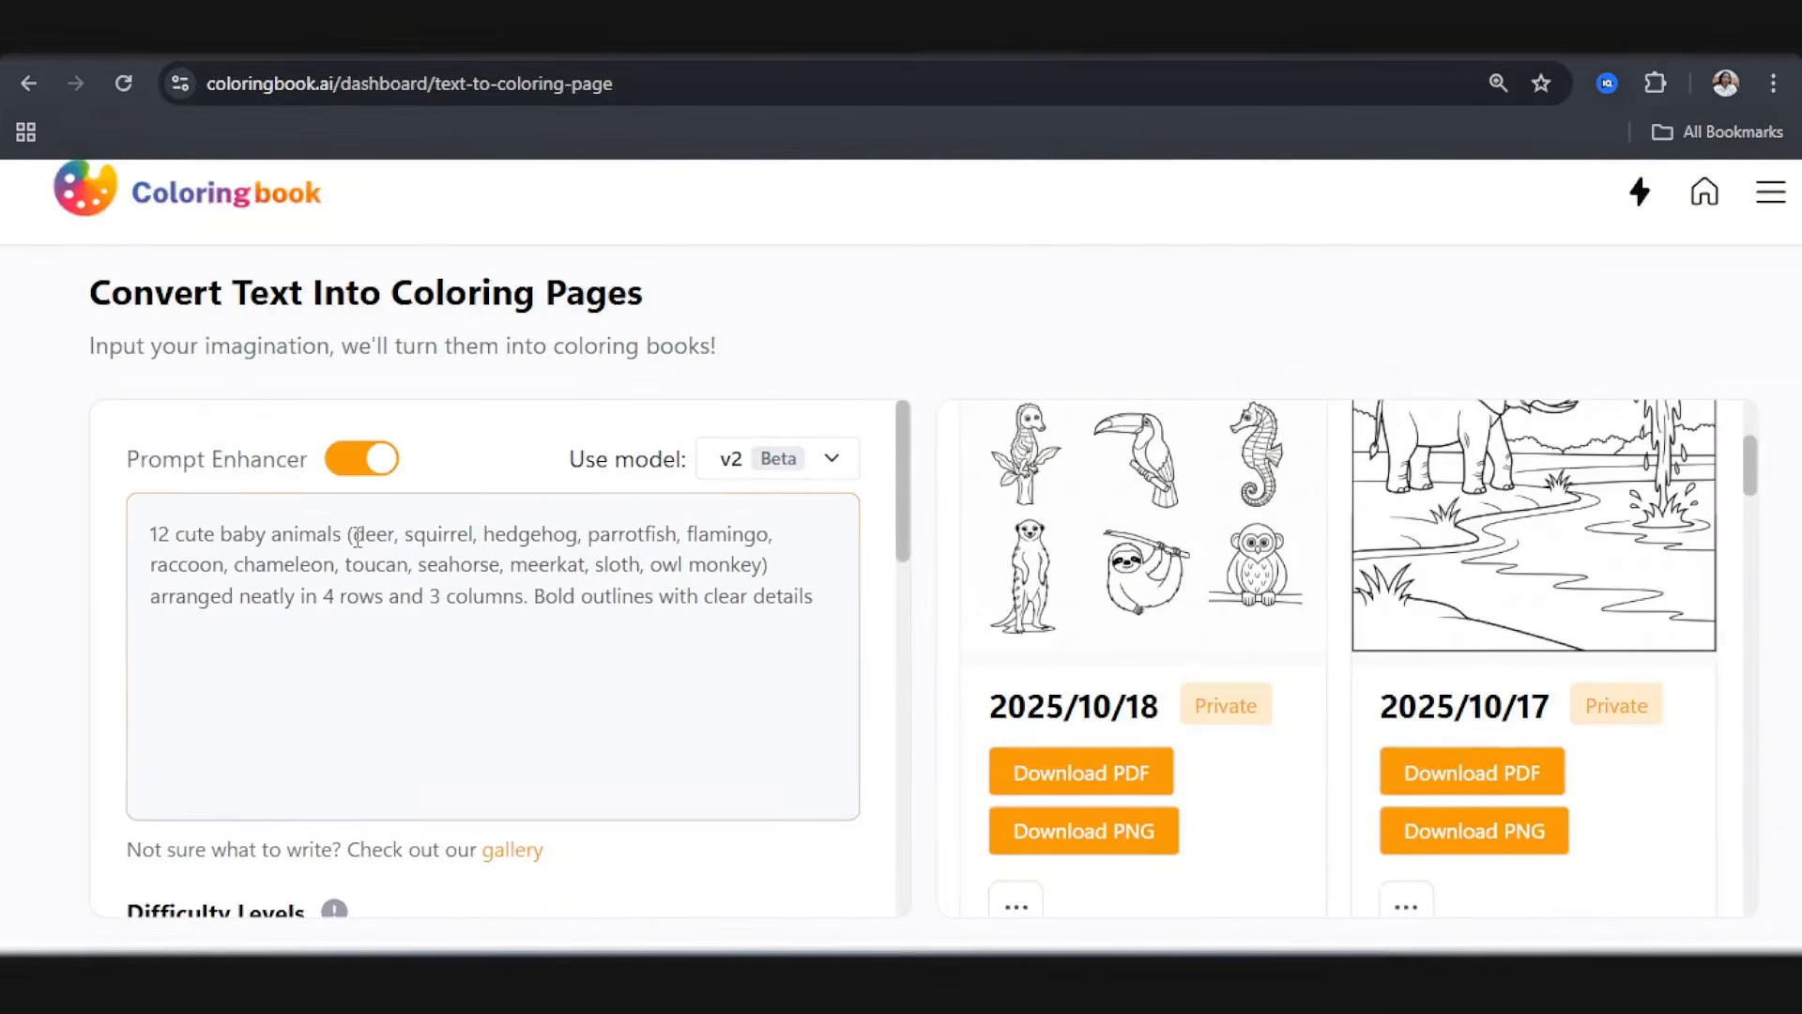
pyautogui.moveTo(355, 537); pyautogui.dragTo(765, 561)
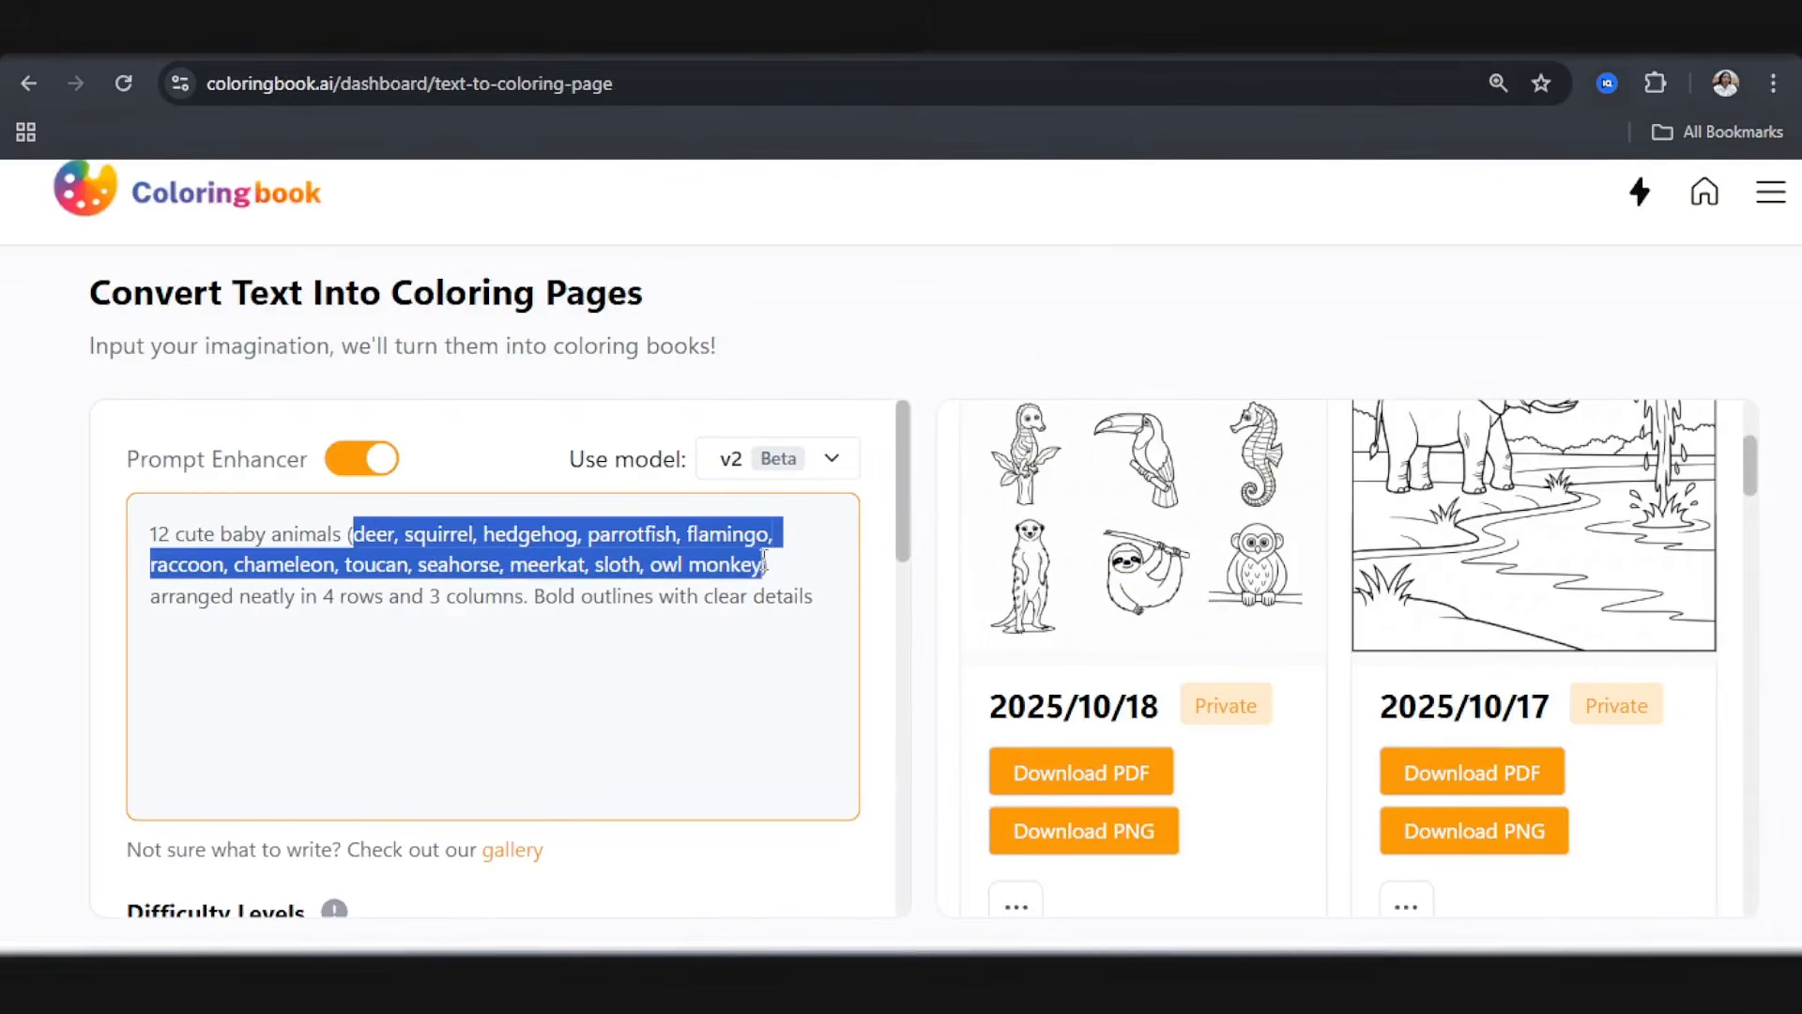
pyautogui.write('koala, flamingo chick, beaver, baby hedgehog, puffin, armadillo, red panda, otter, platypus, anteater, macaw, jellyfish)')
# Step: Generate the second 12-animal page with Default dimensions, a batch of 1, Private, High print quality and Remove watermark
pyautogui.scroll(-6, 544, 595)
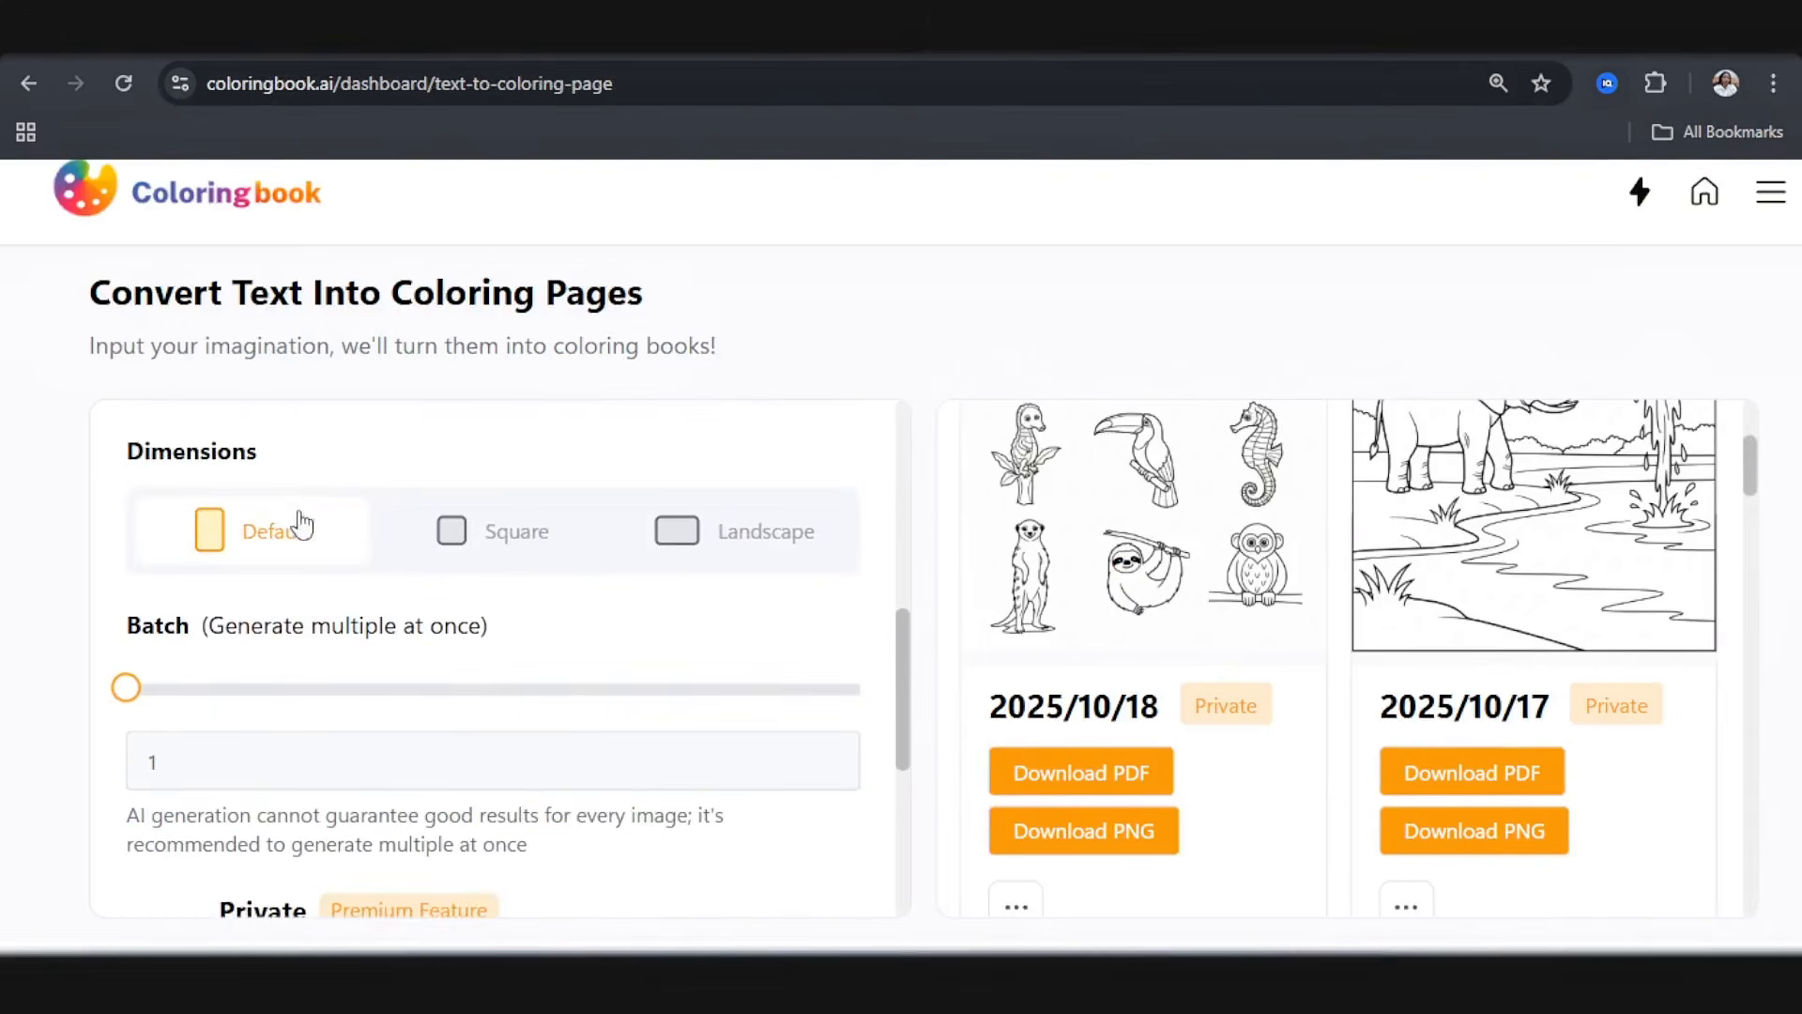
pyautogui.scroll(-5, 512, 549)
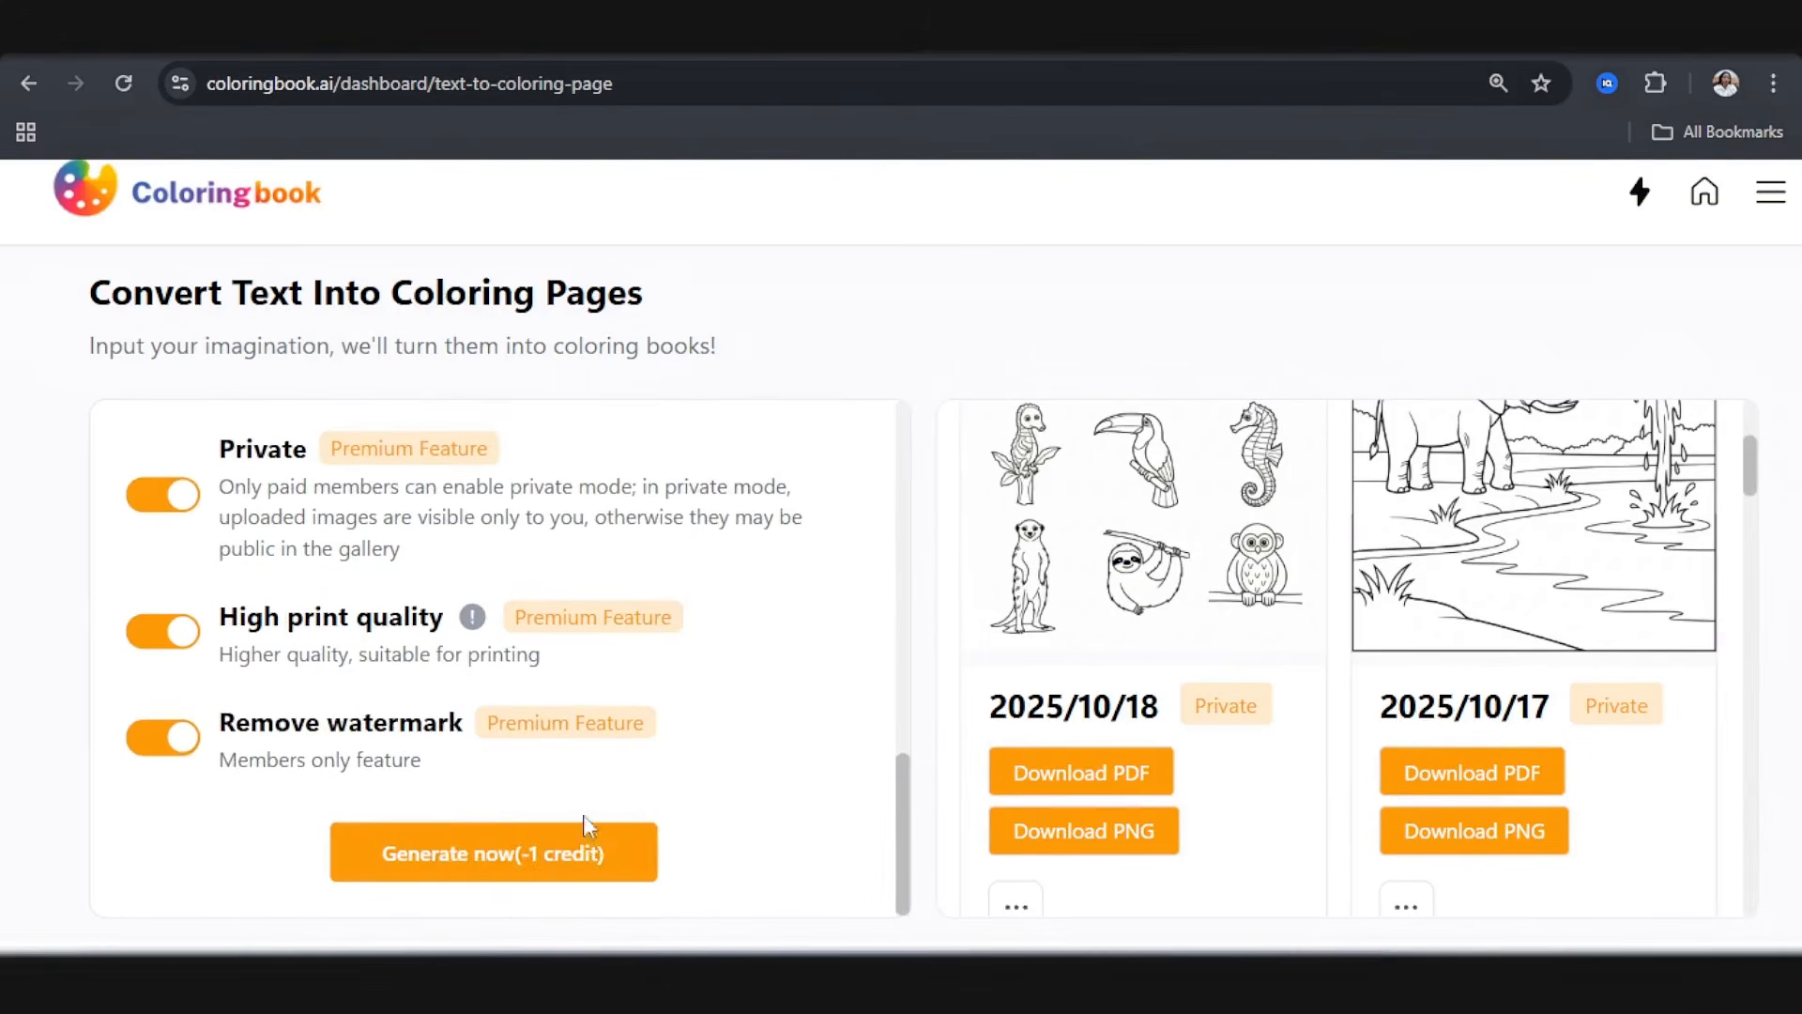
pyautogui.click(581, 865)
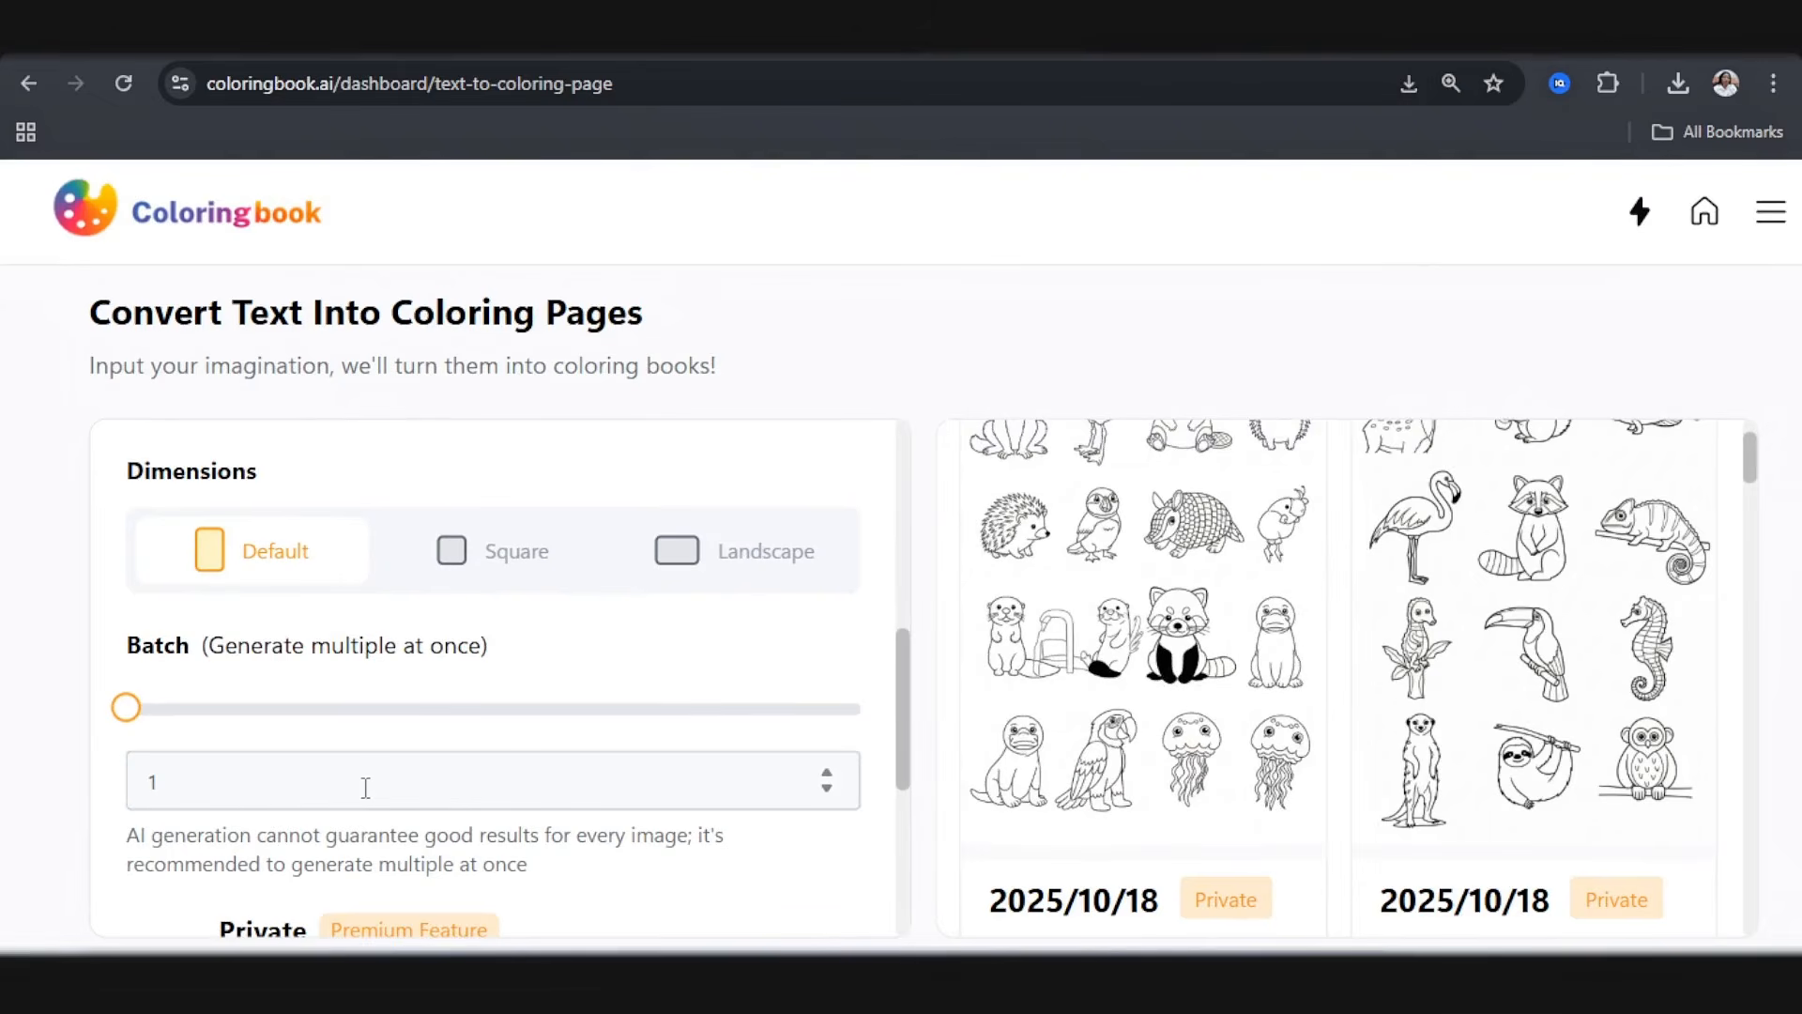
pyautogui.scroll(-5, 365, 786)
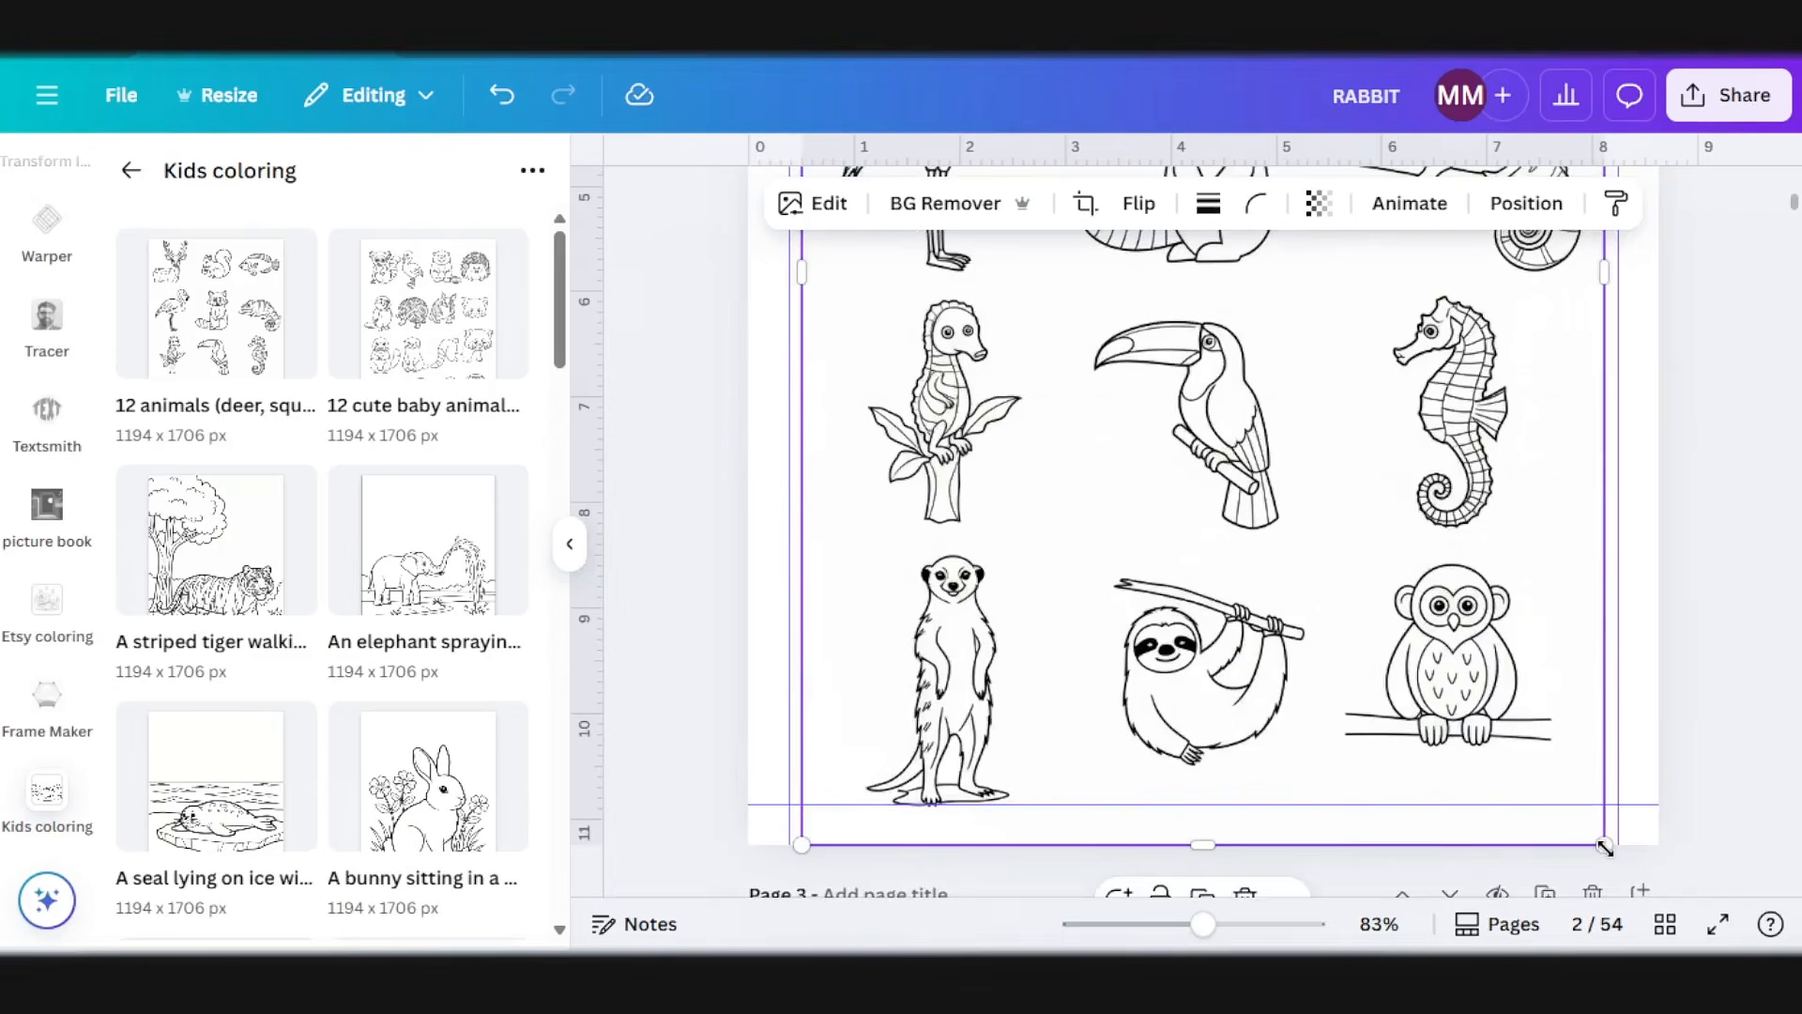
# Step: In Canva, resize the deer-to-owl-monkey image on page 2 and centre it within the page margins
pyautogui.moveTo(1603, 850); pyautogui.dragTo(1595, 813)
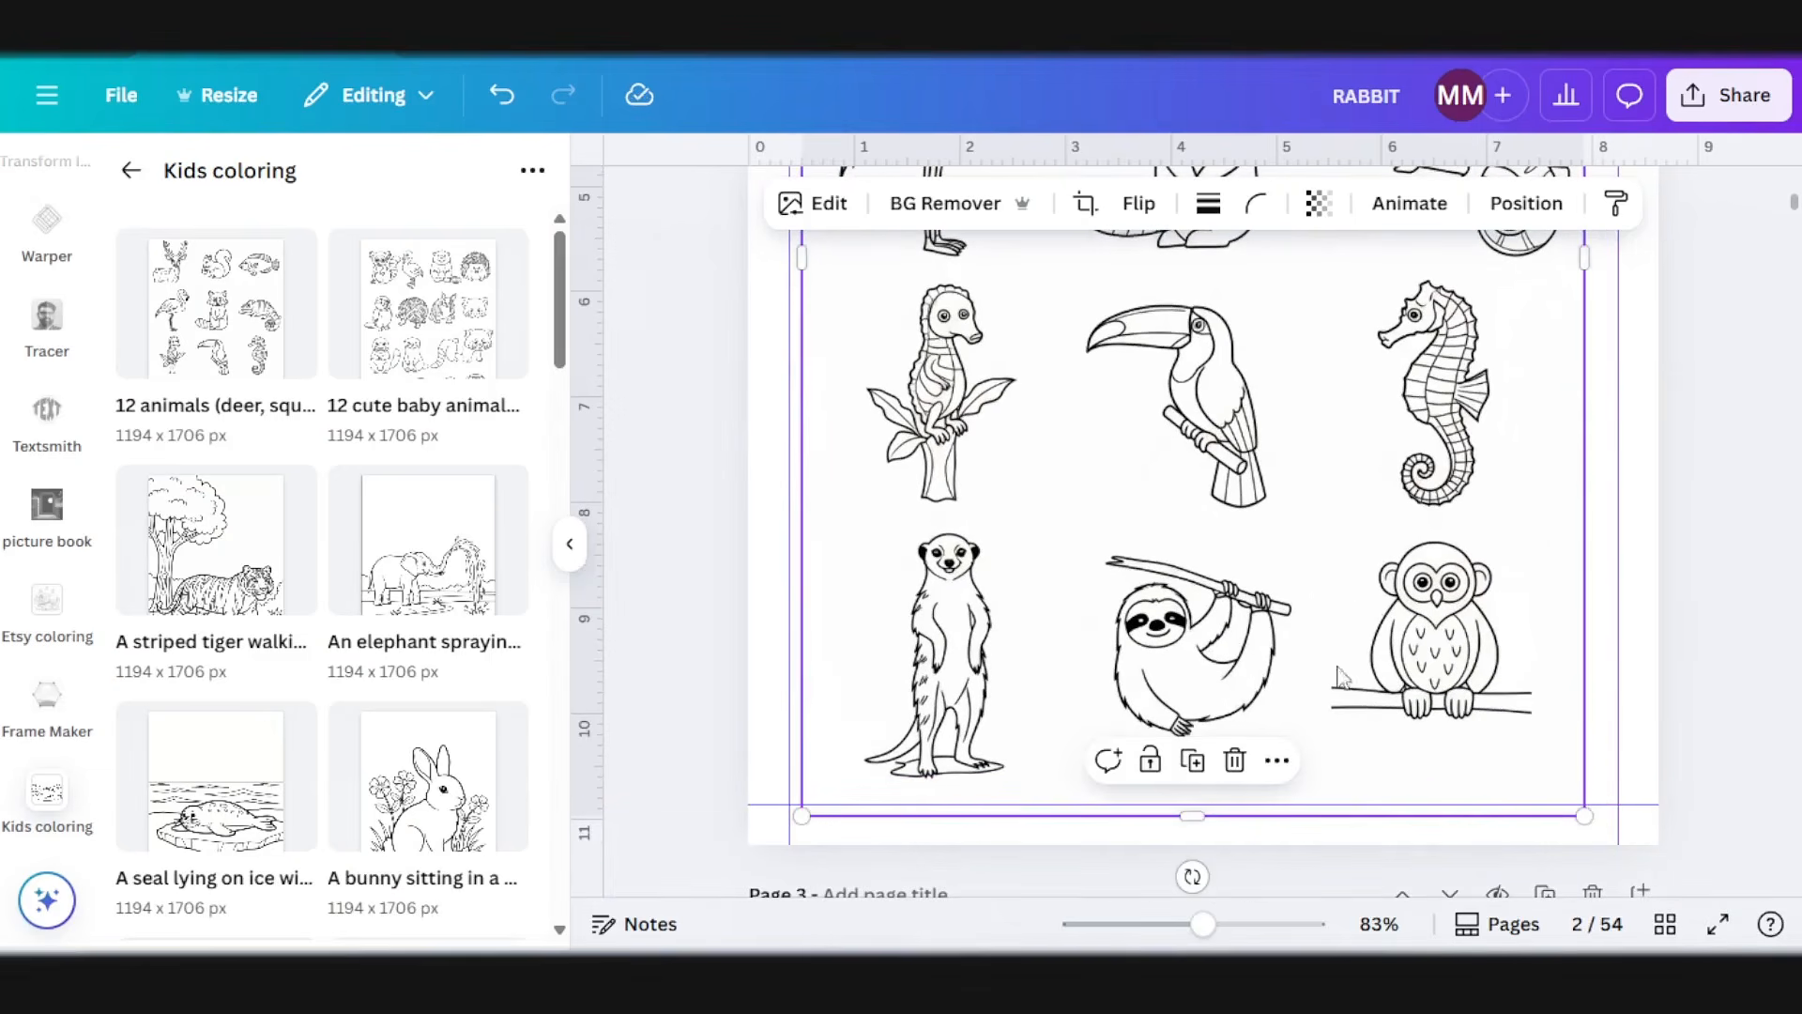
pyautogui.moveTo(1161, 517); pyautogui.dragTo(1172, 521)
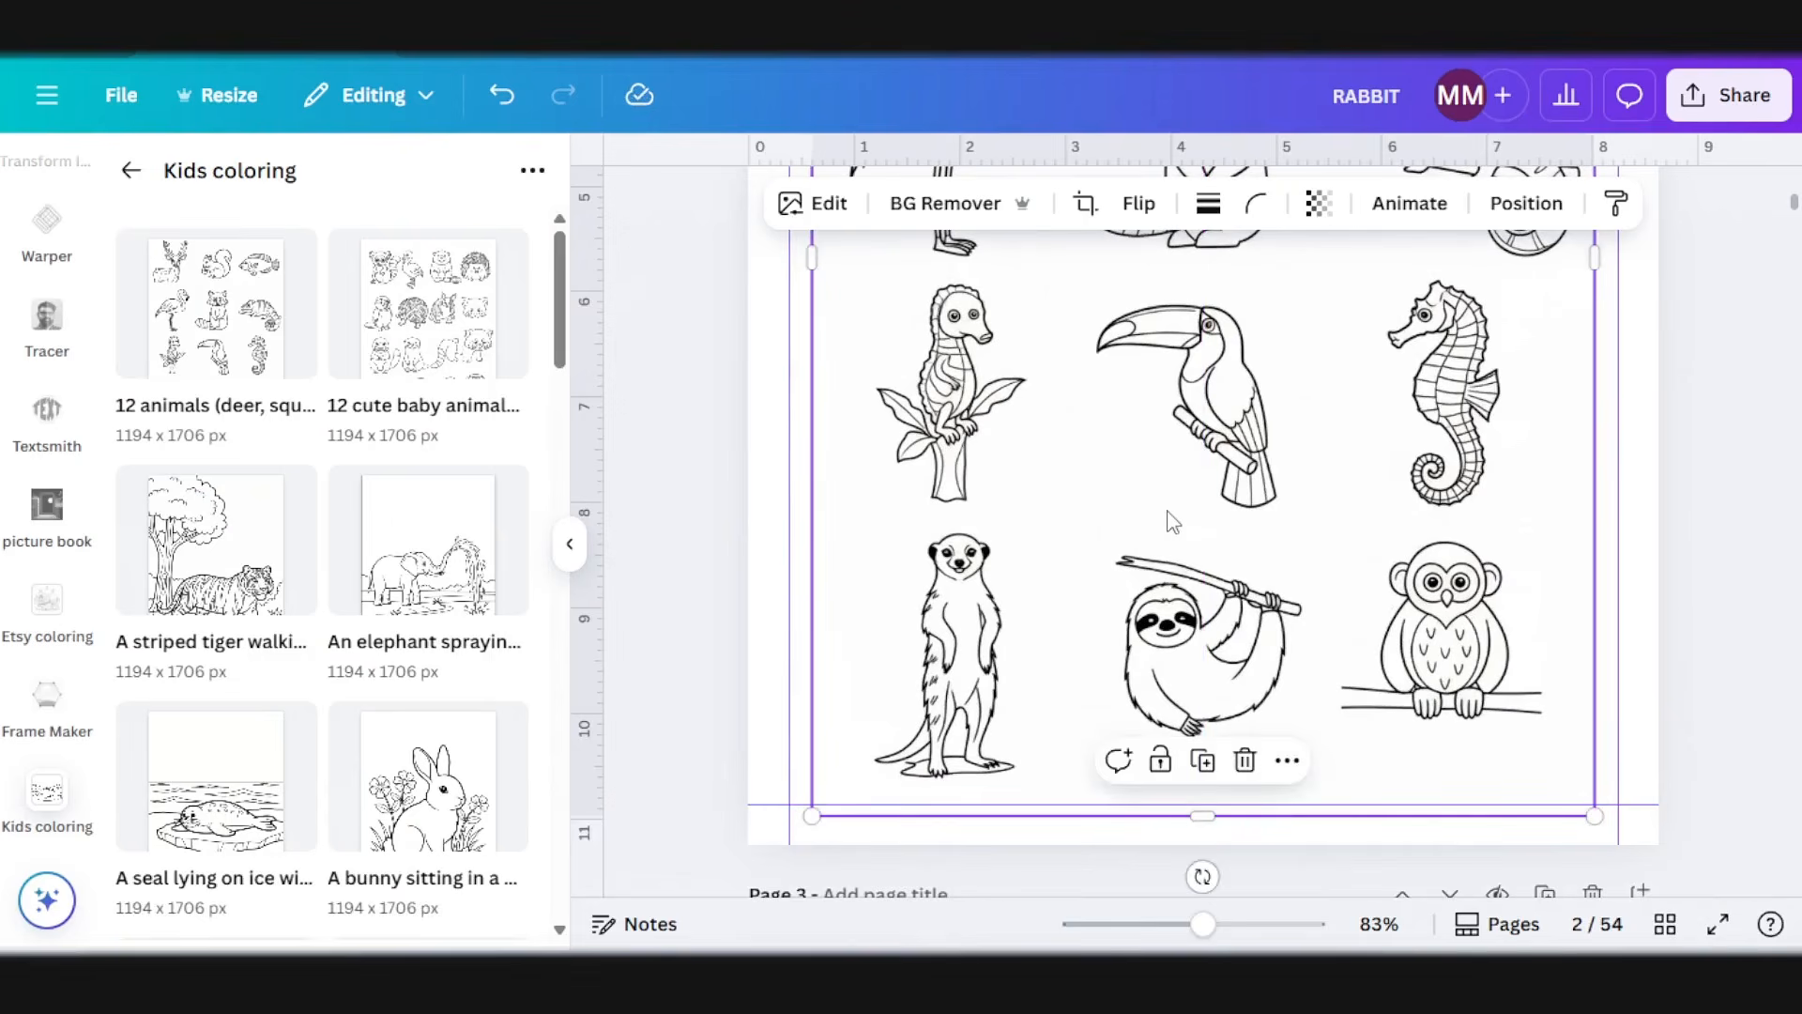
pyautogui.scroll(7, 1171, 521)
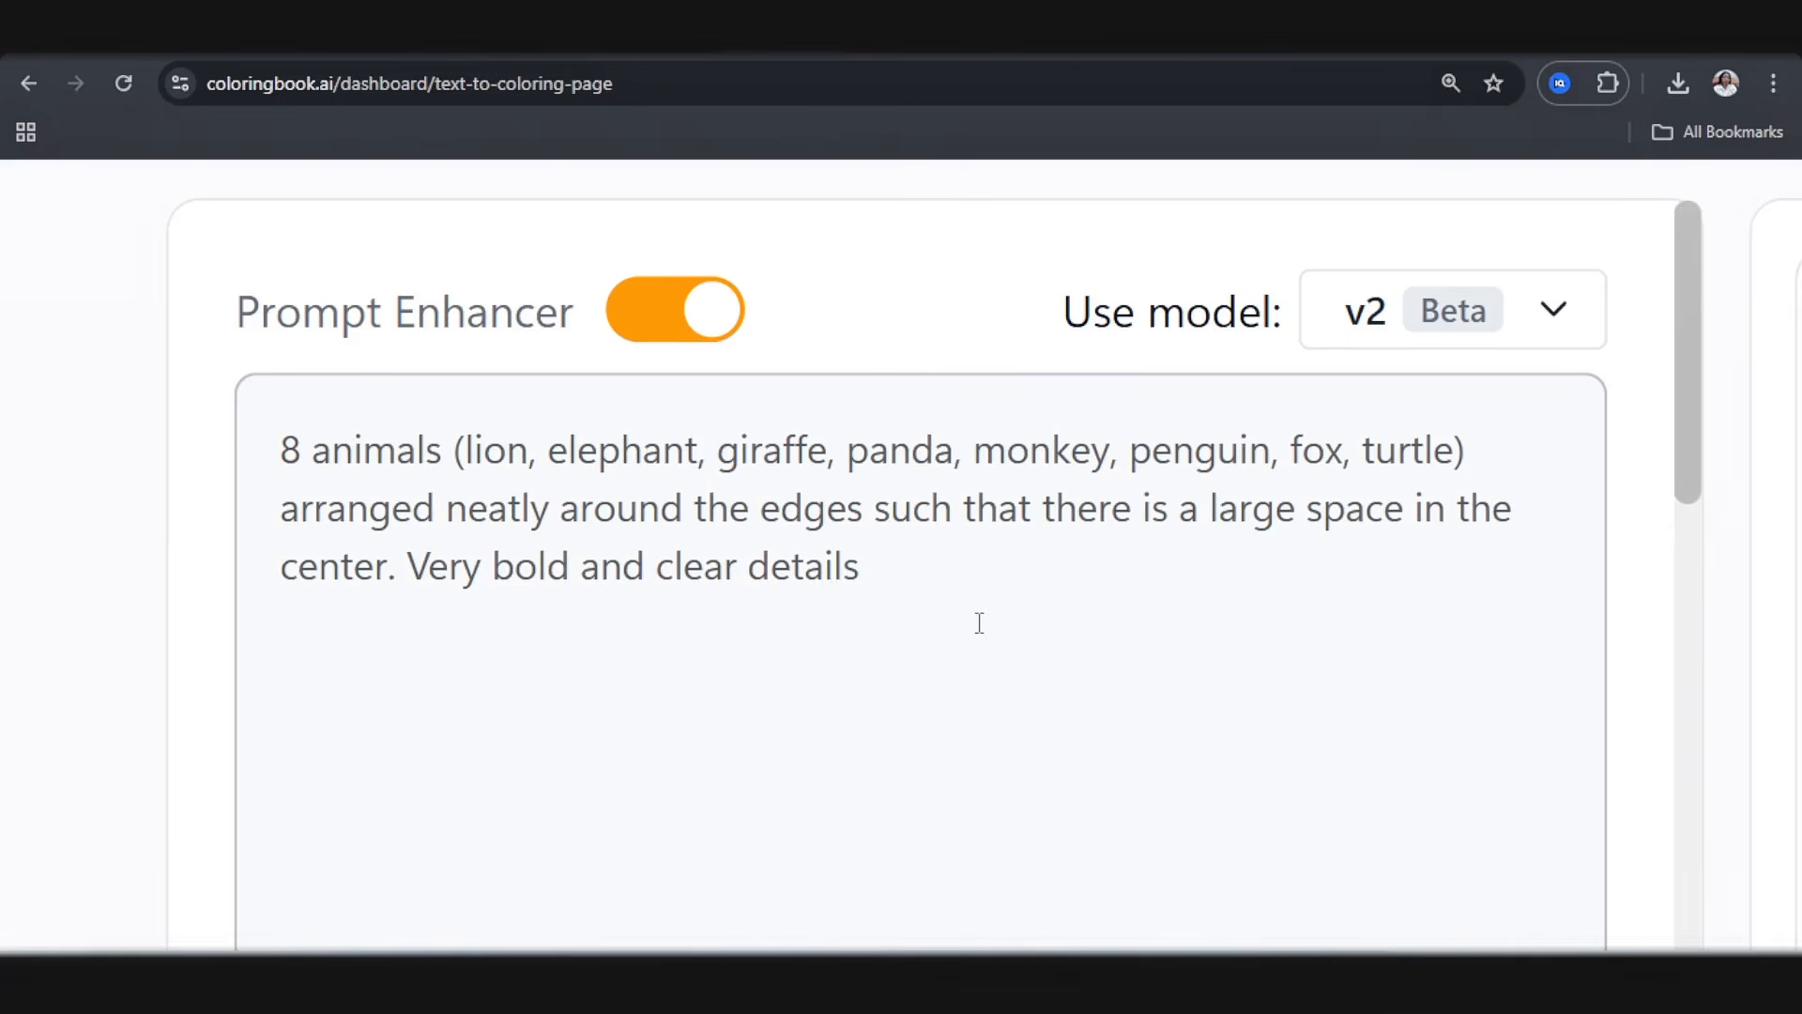
# Step: In coloringbook.ai, review the prompt for 8 animals around the edges with a large empty center and the settings below it
pyautogui.scroll(-3, 1081, 569)
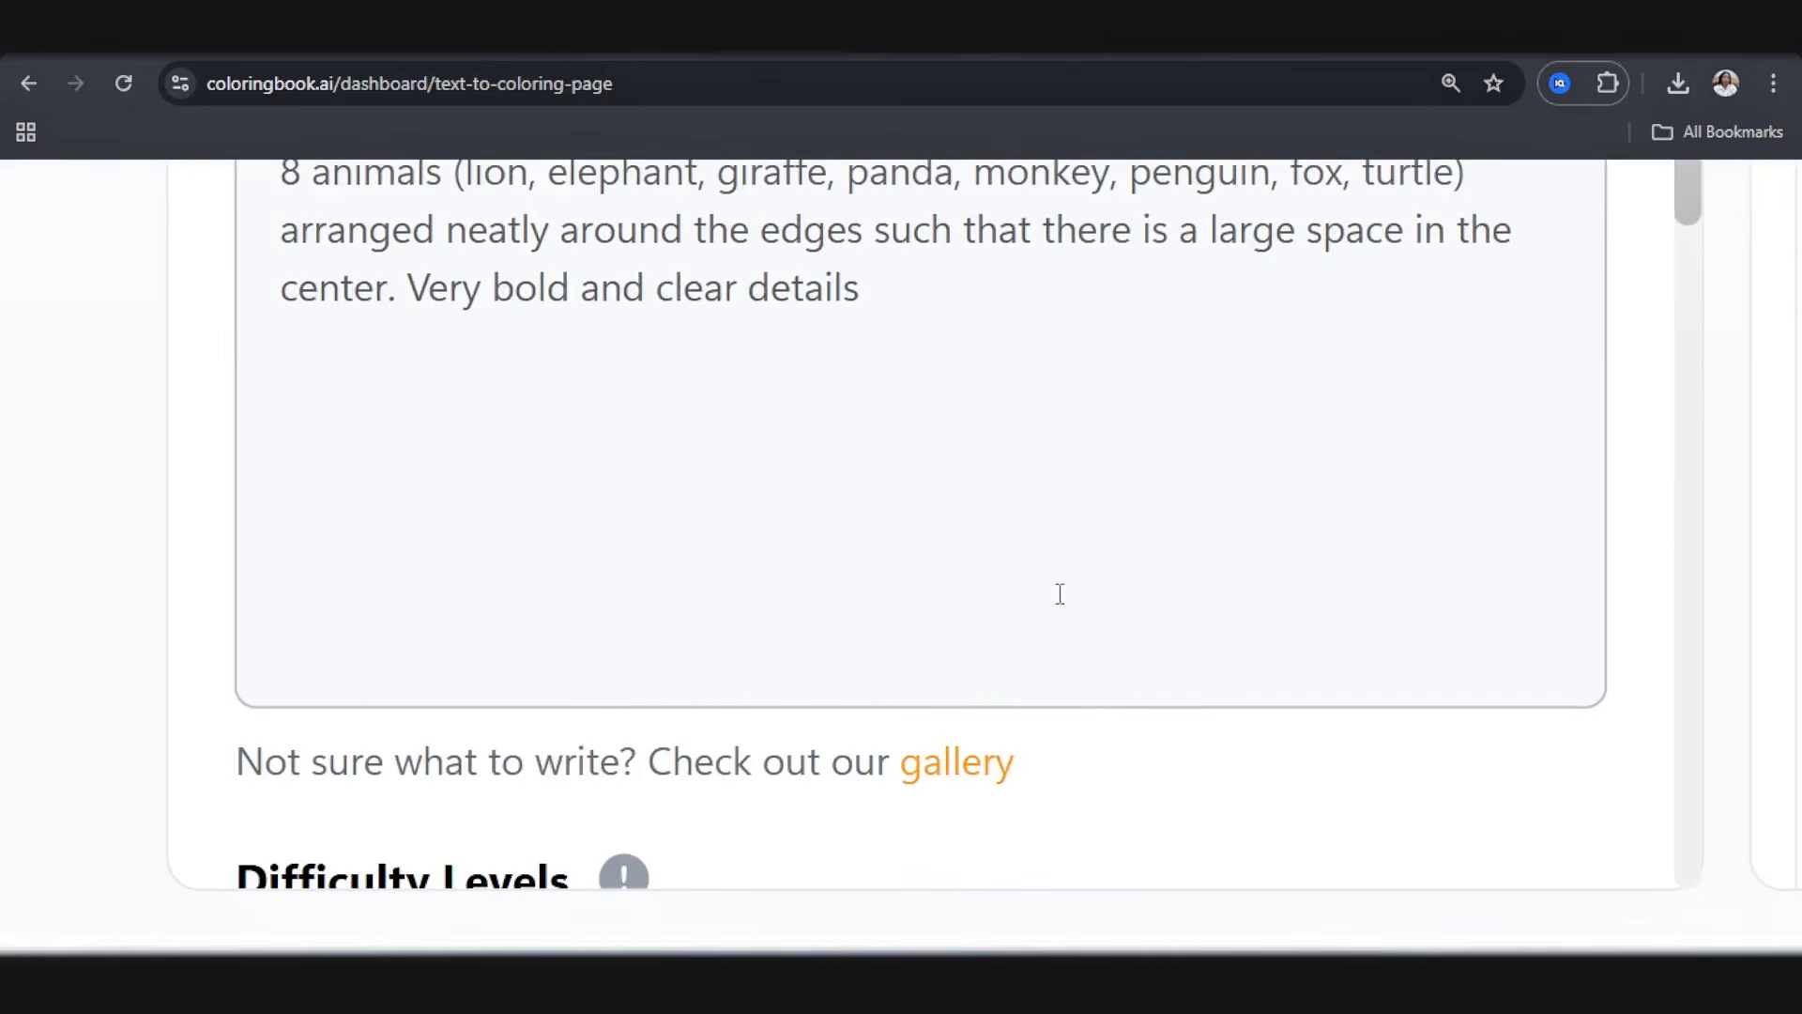
pyautogui.scroll(-10, 806, 622)
pyautogui.scroll(-1, 806, 648)
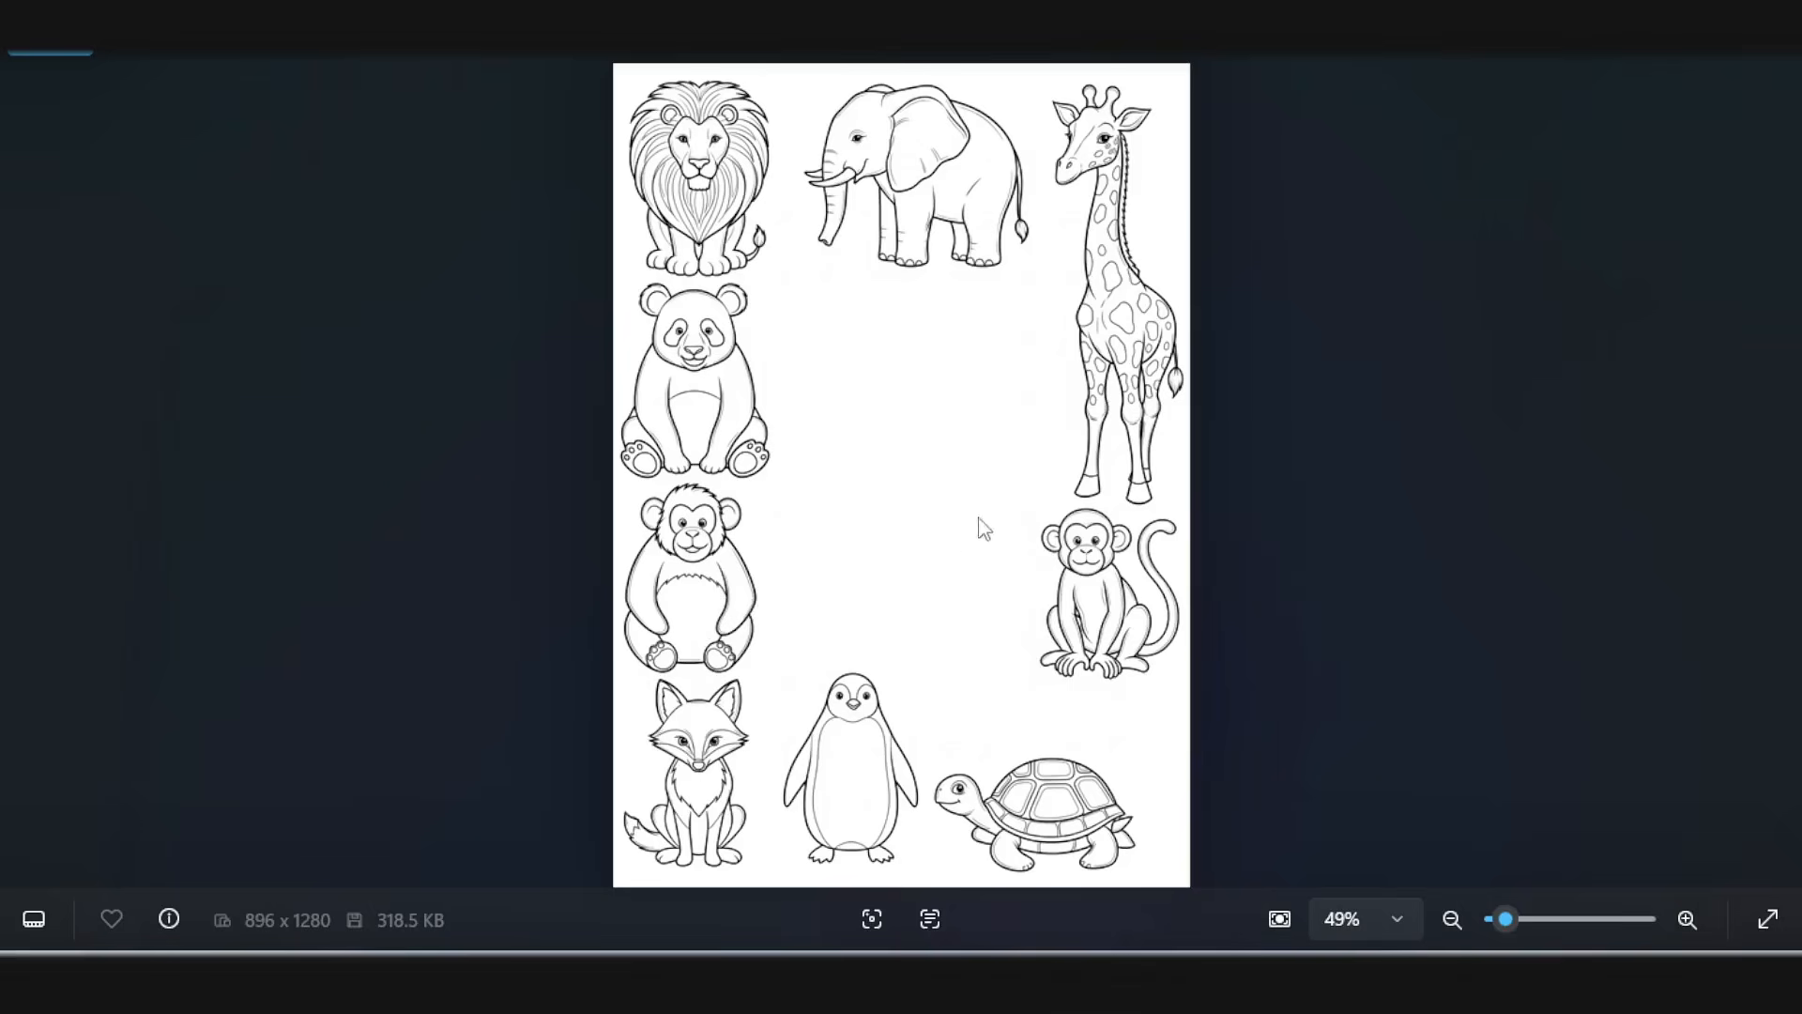
# Step: Switch to Canva and look through the opening pages, from the eight-animal title page to the rabbit coloring page and back
pyautogui.hotkey('alt', 'Tab')
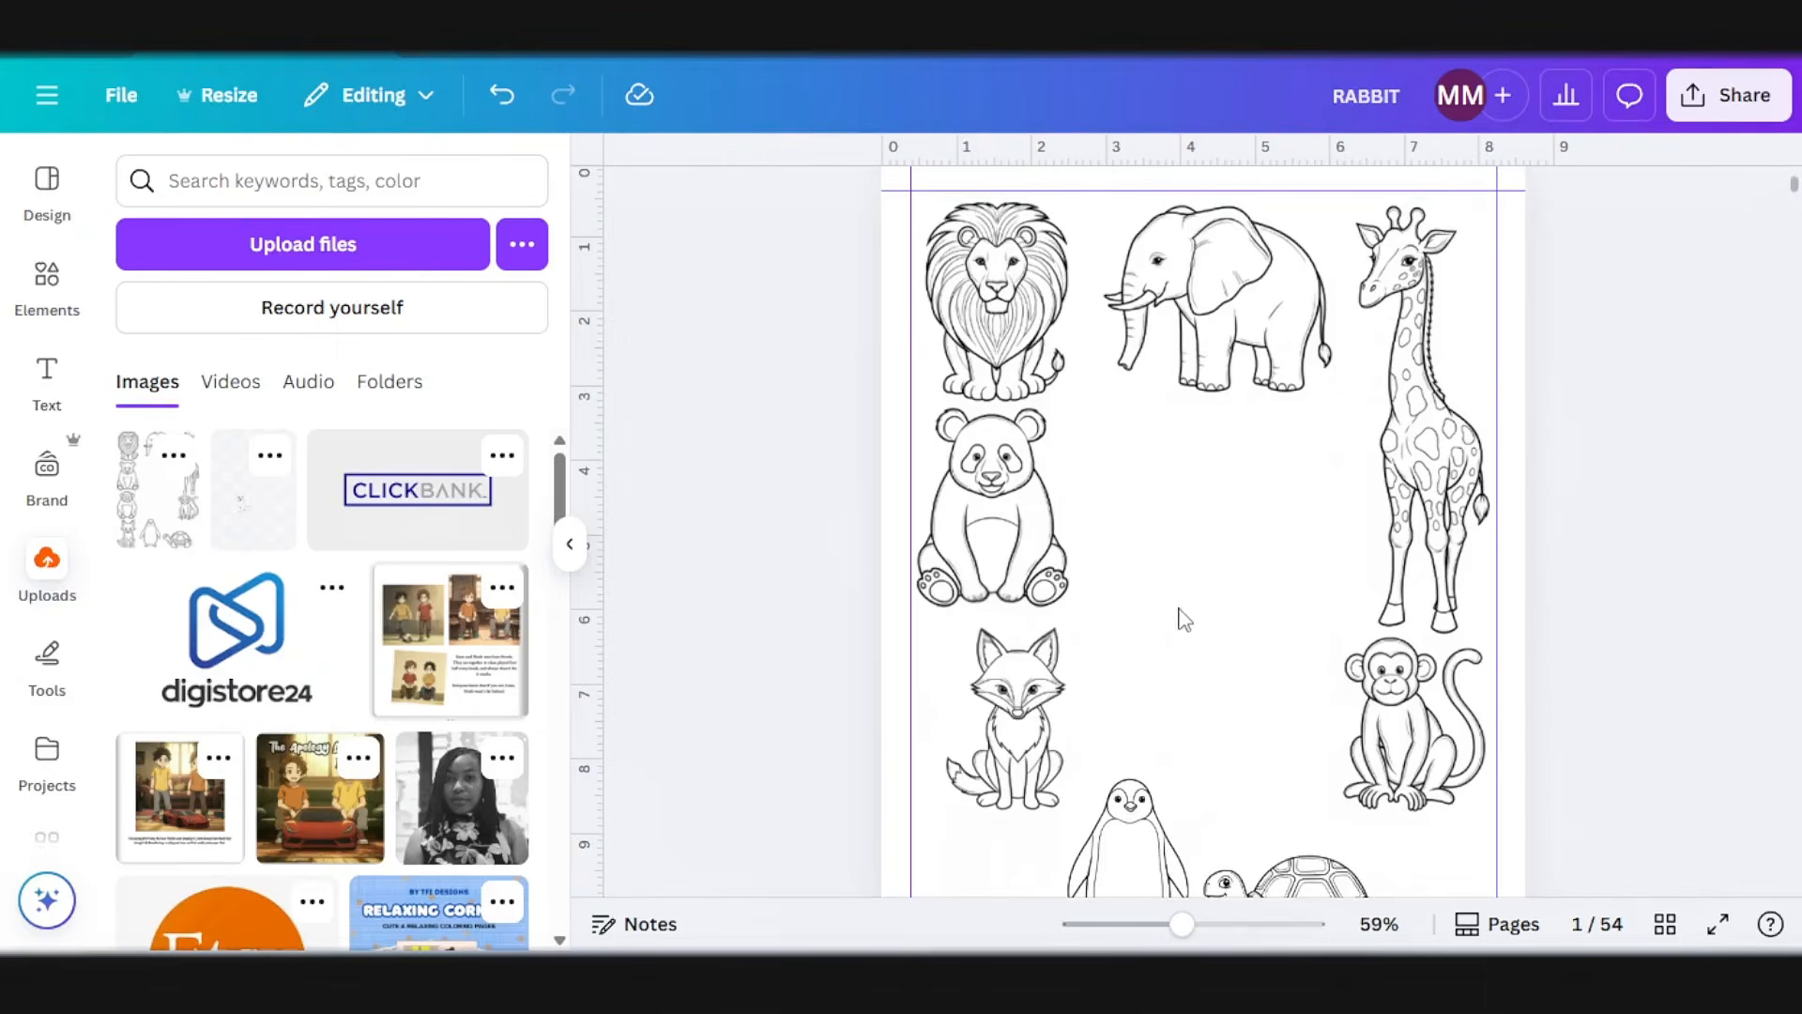
pyautogui.scroll(-2, 1185, 619)
pyautogui.scroll(1, 1104, 574)
pyautogui.scroll(-2, 1063, 732)
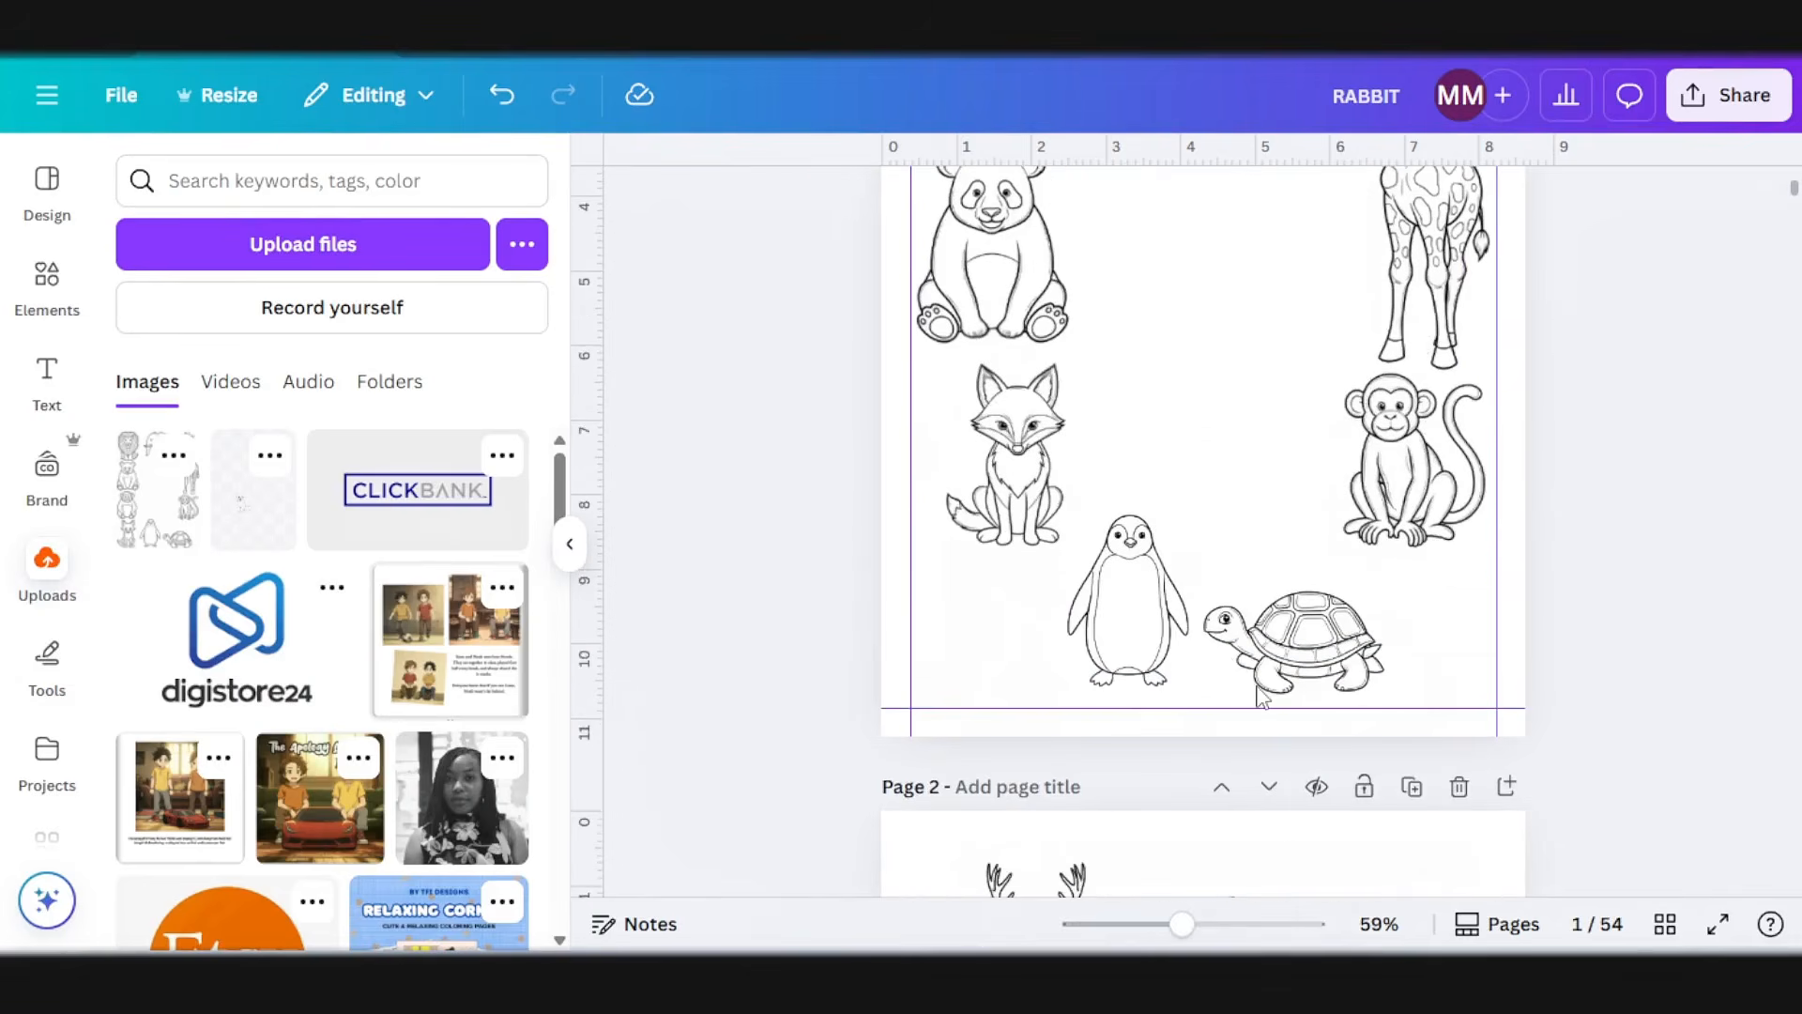
pyautogui.scroll(-3, 1258, 694)
pyautogui.scroll(-7, 1263, 699)
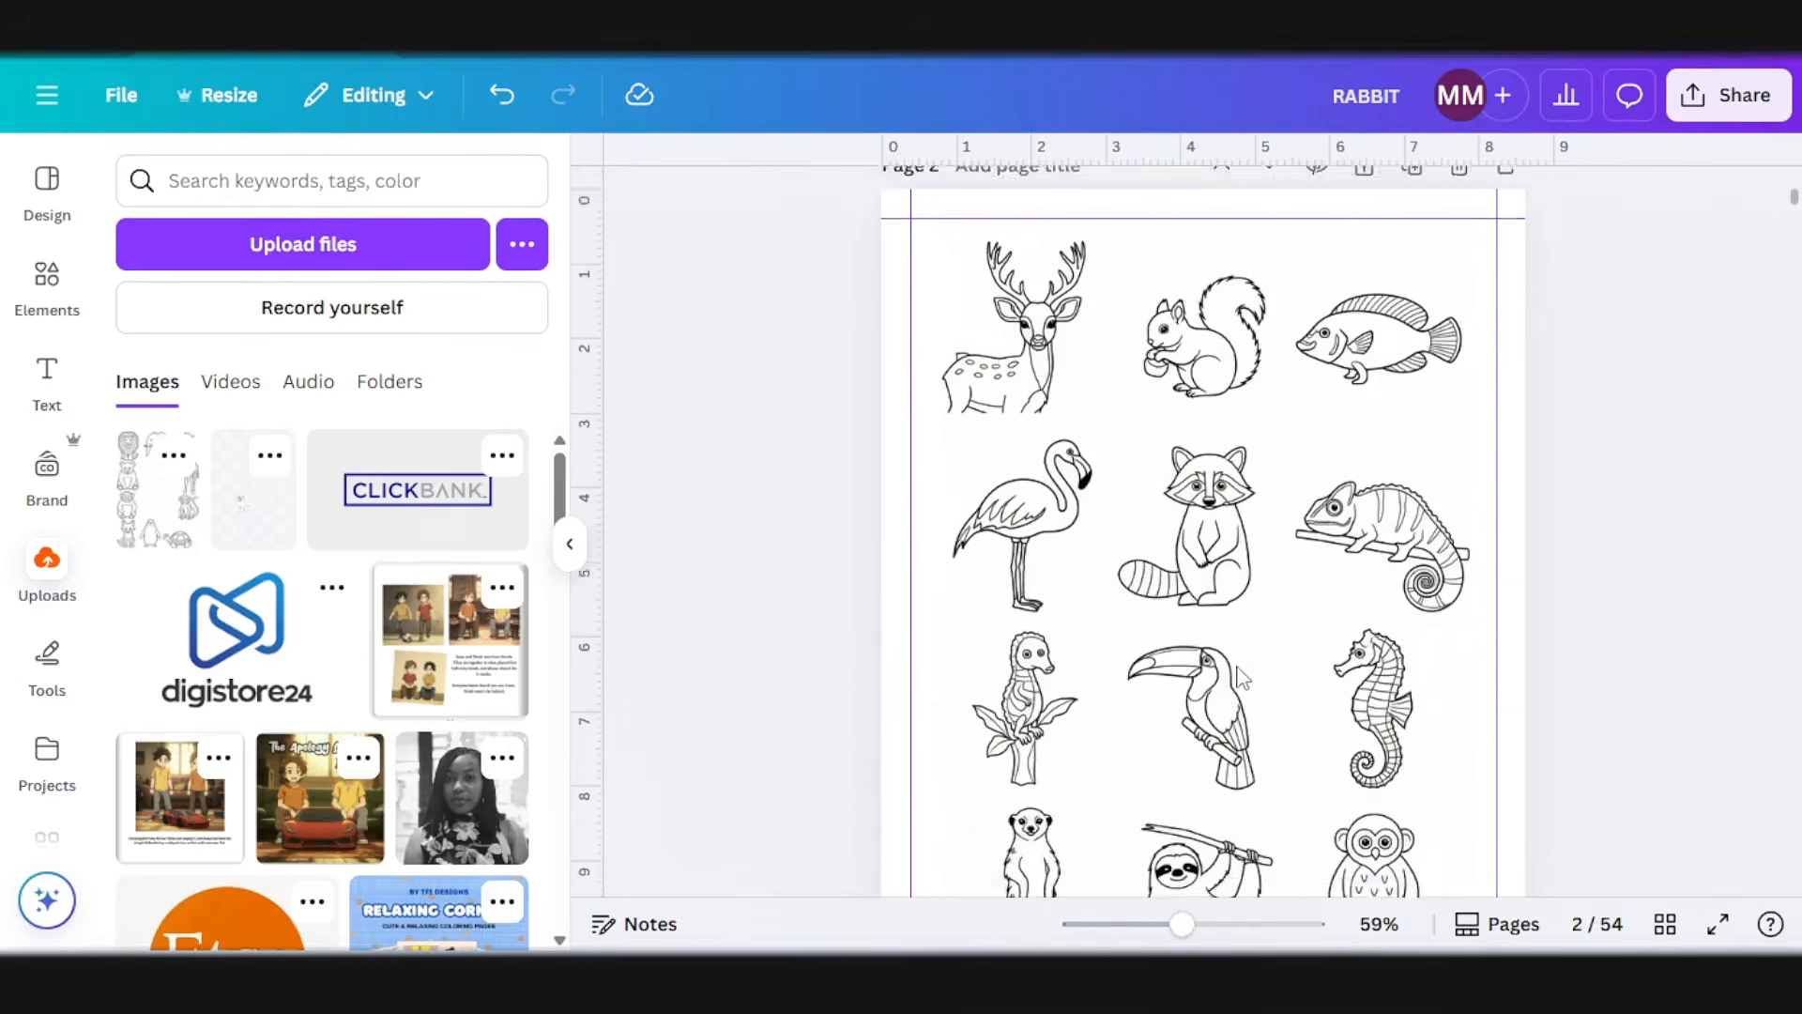
pyautogui.scroll(-10, 1218, 638)
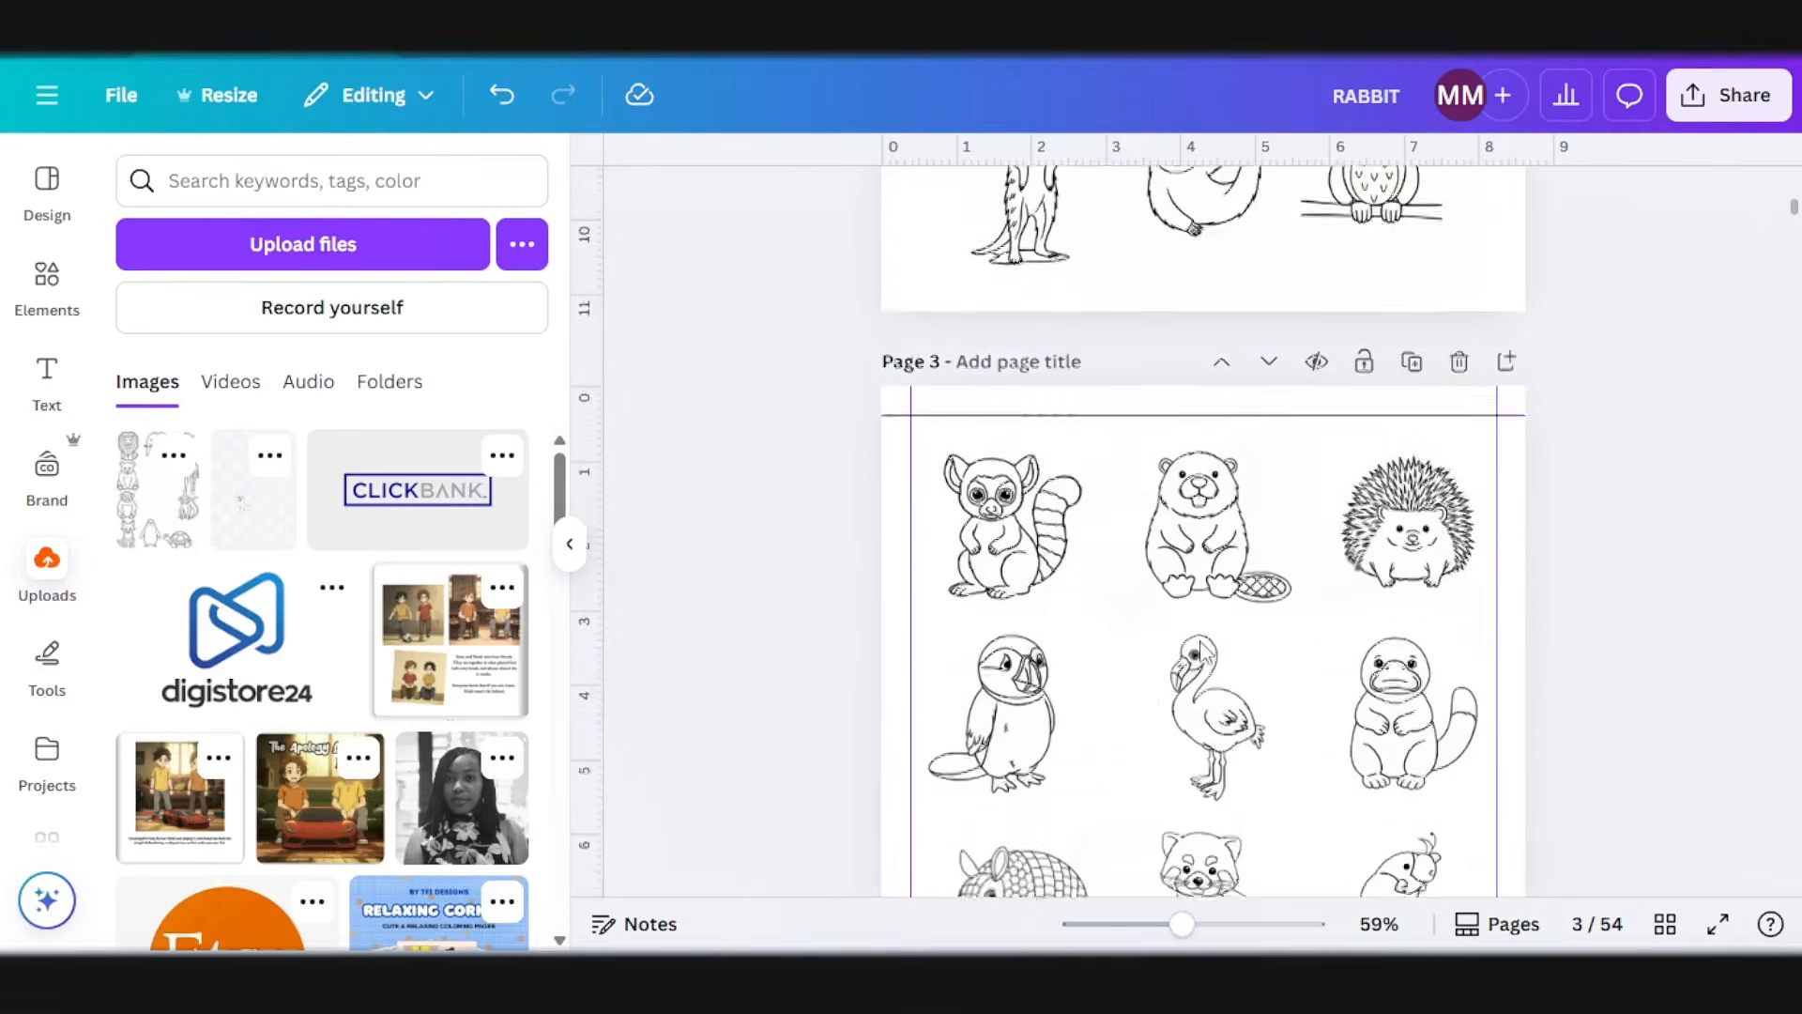
pyautogui.scroll(4, 1206, 657)
pyautogui.scroll(-14, 1206, 657)
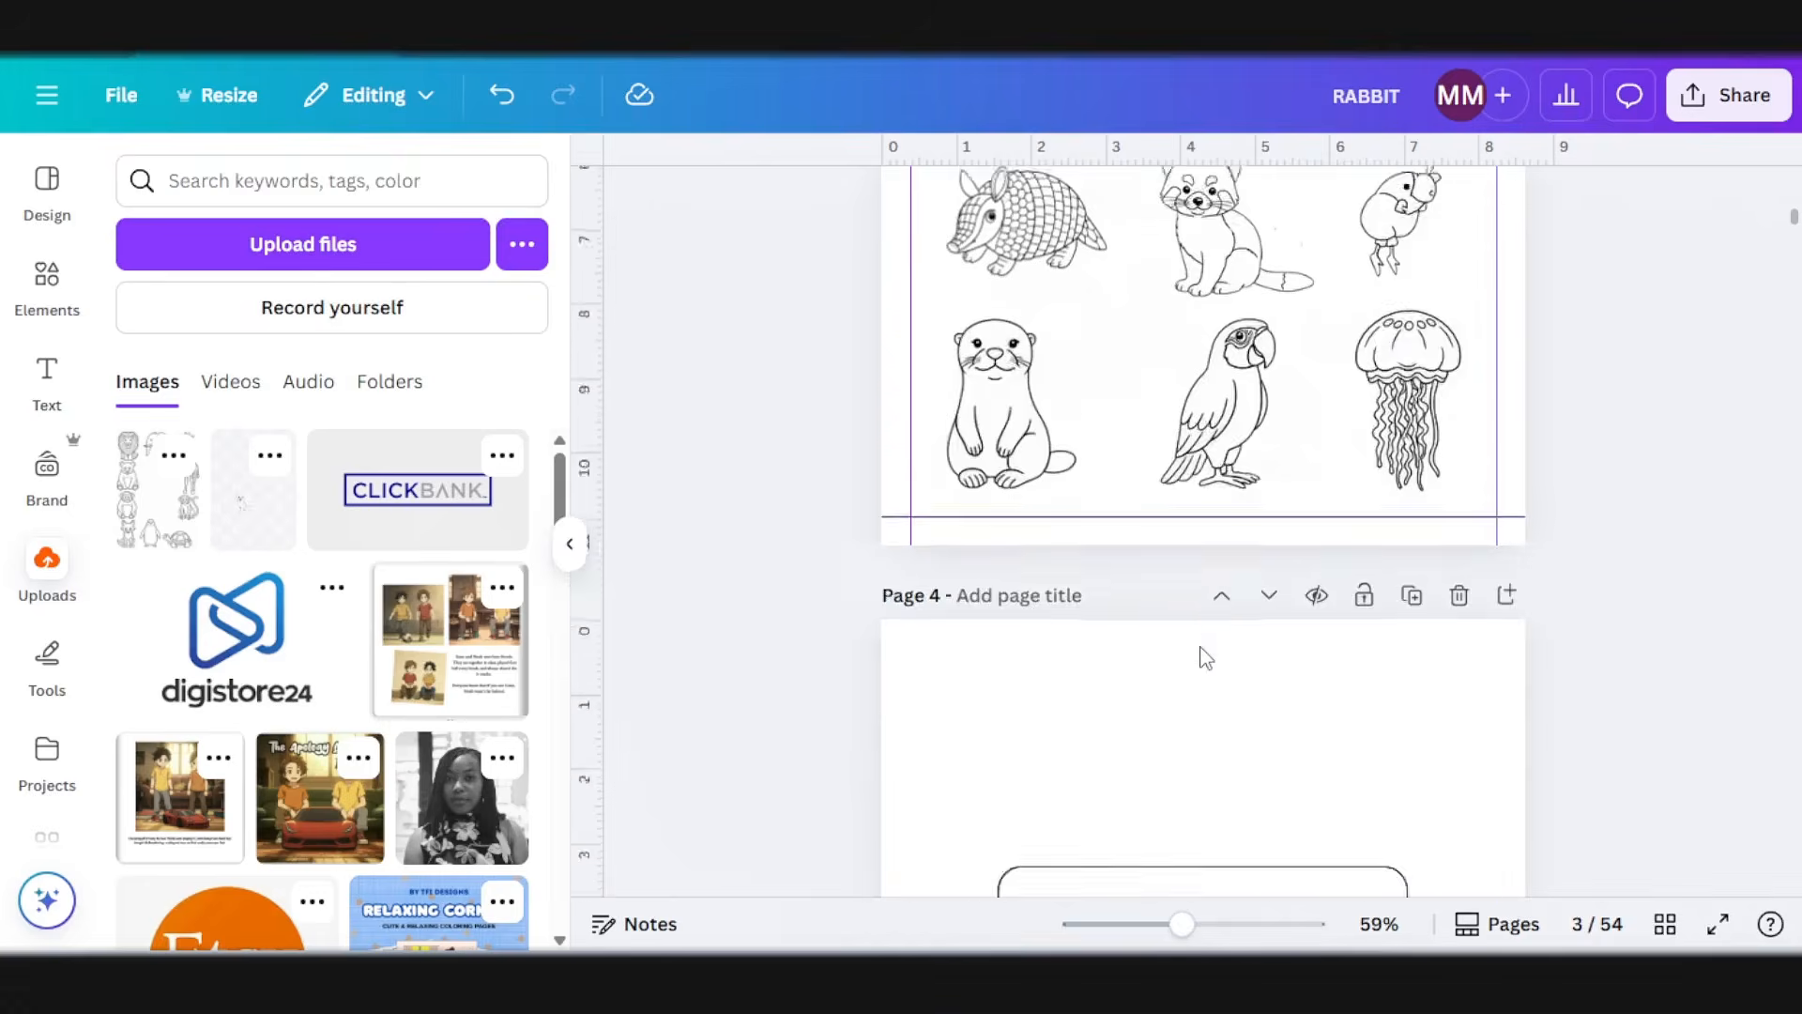
pyautogui.scroll(-3, 1206, 657)
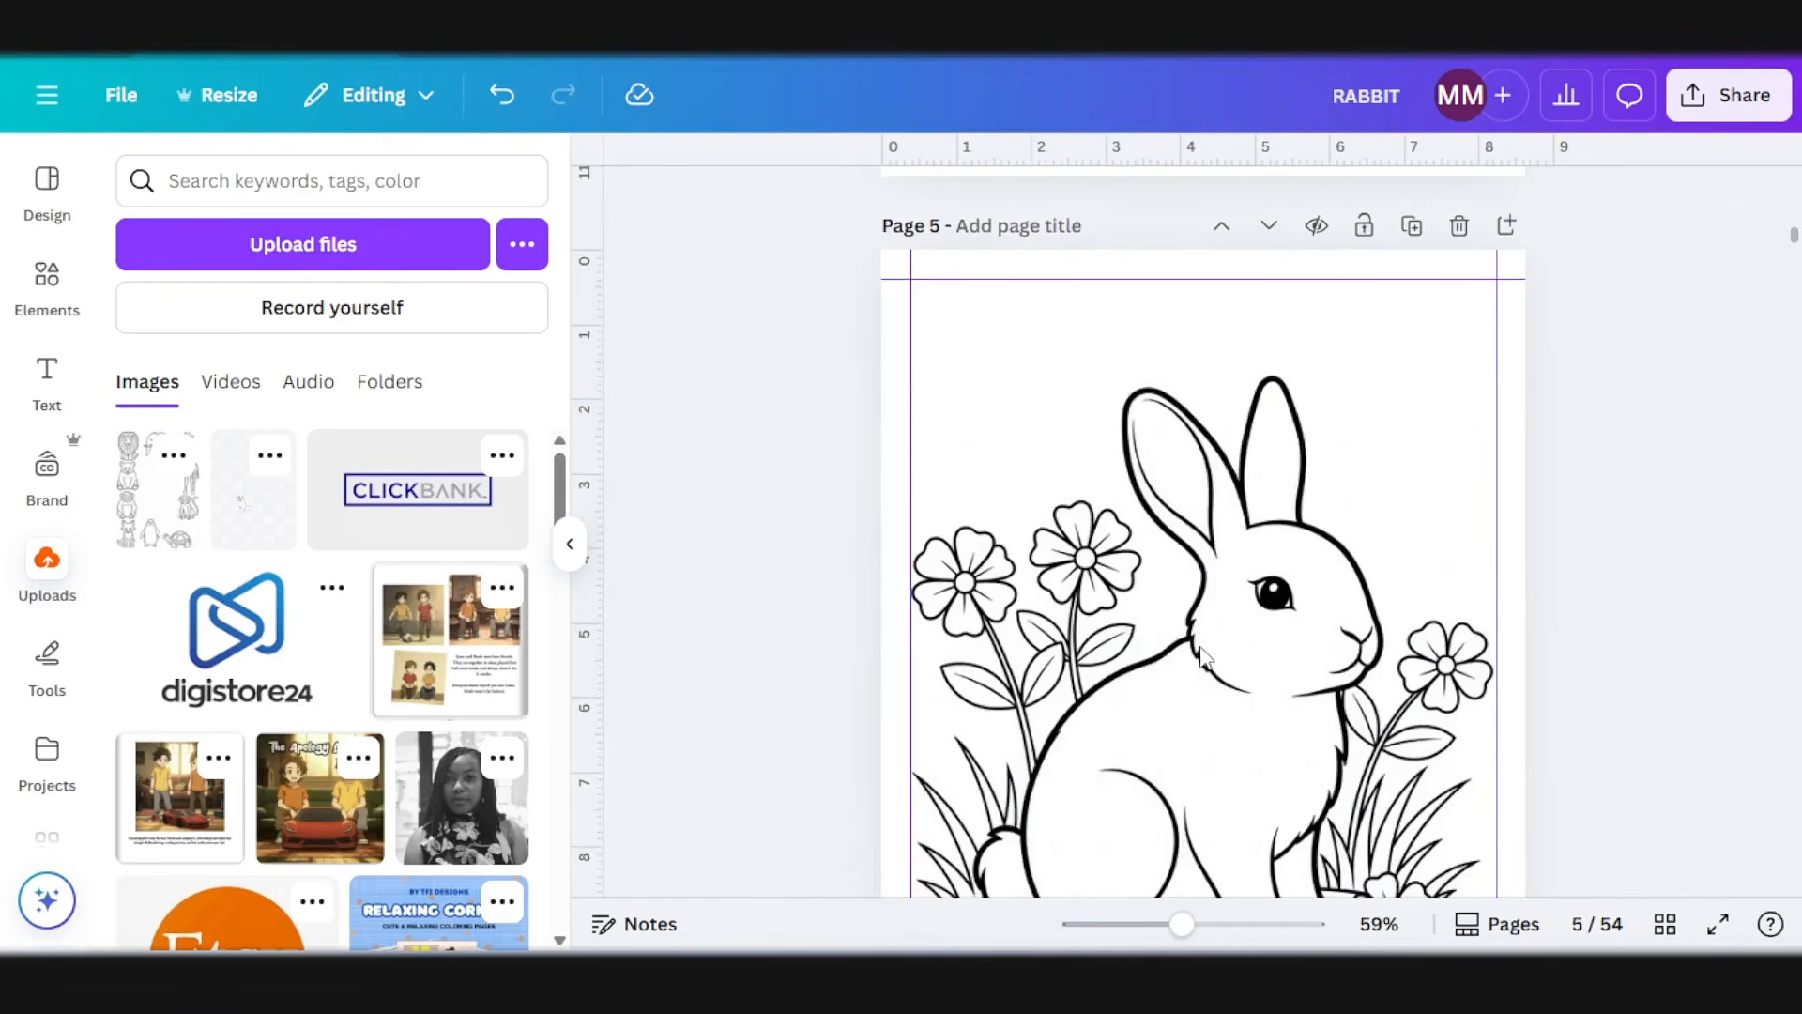
pyautogui.scroll(20, 1204, 654)
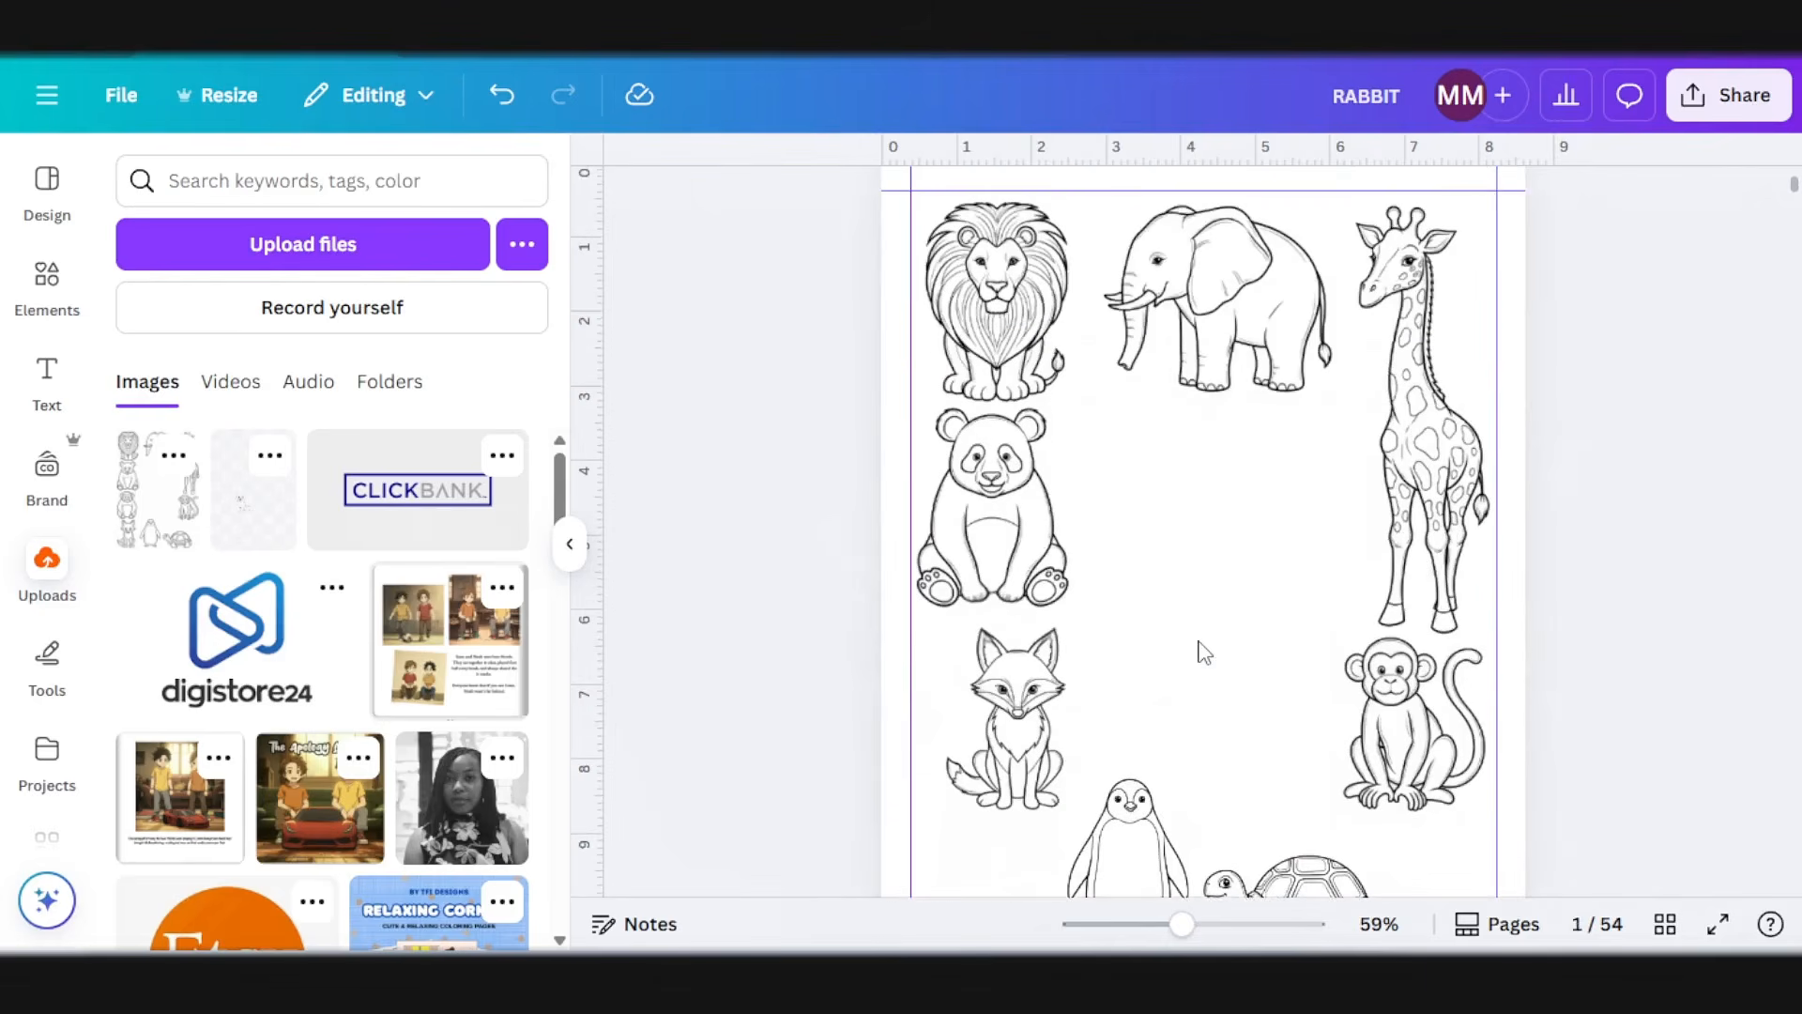
# Step: Open the image editing options for the title page's animal picture and browse the Magic Studio tools as far as Magic Grab
pyautogui.click(1203, 649)
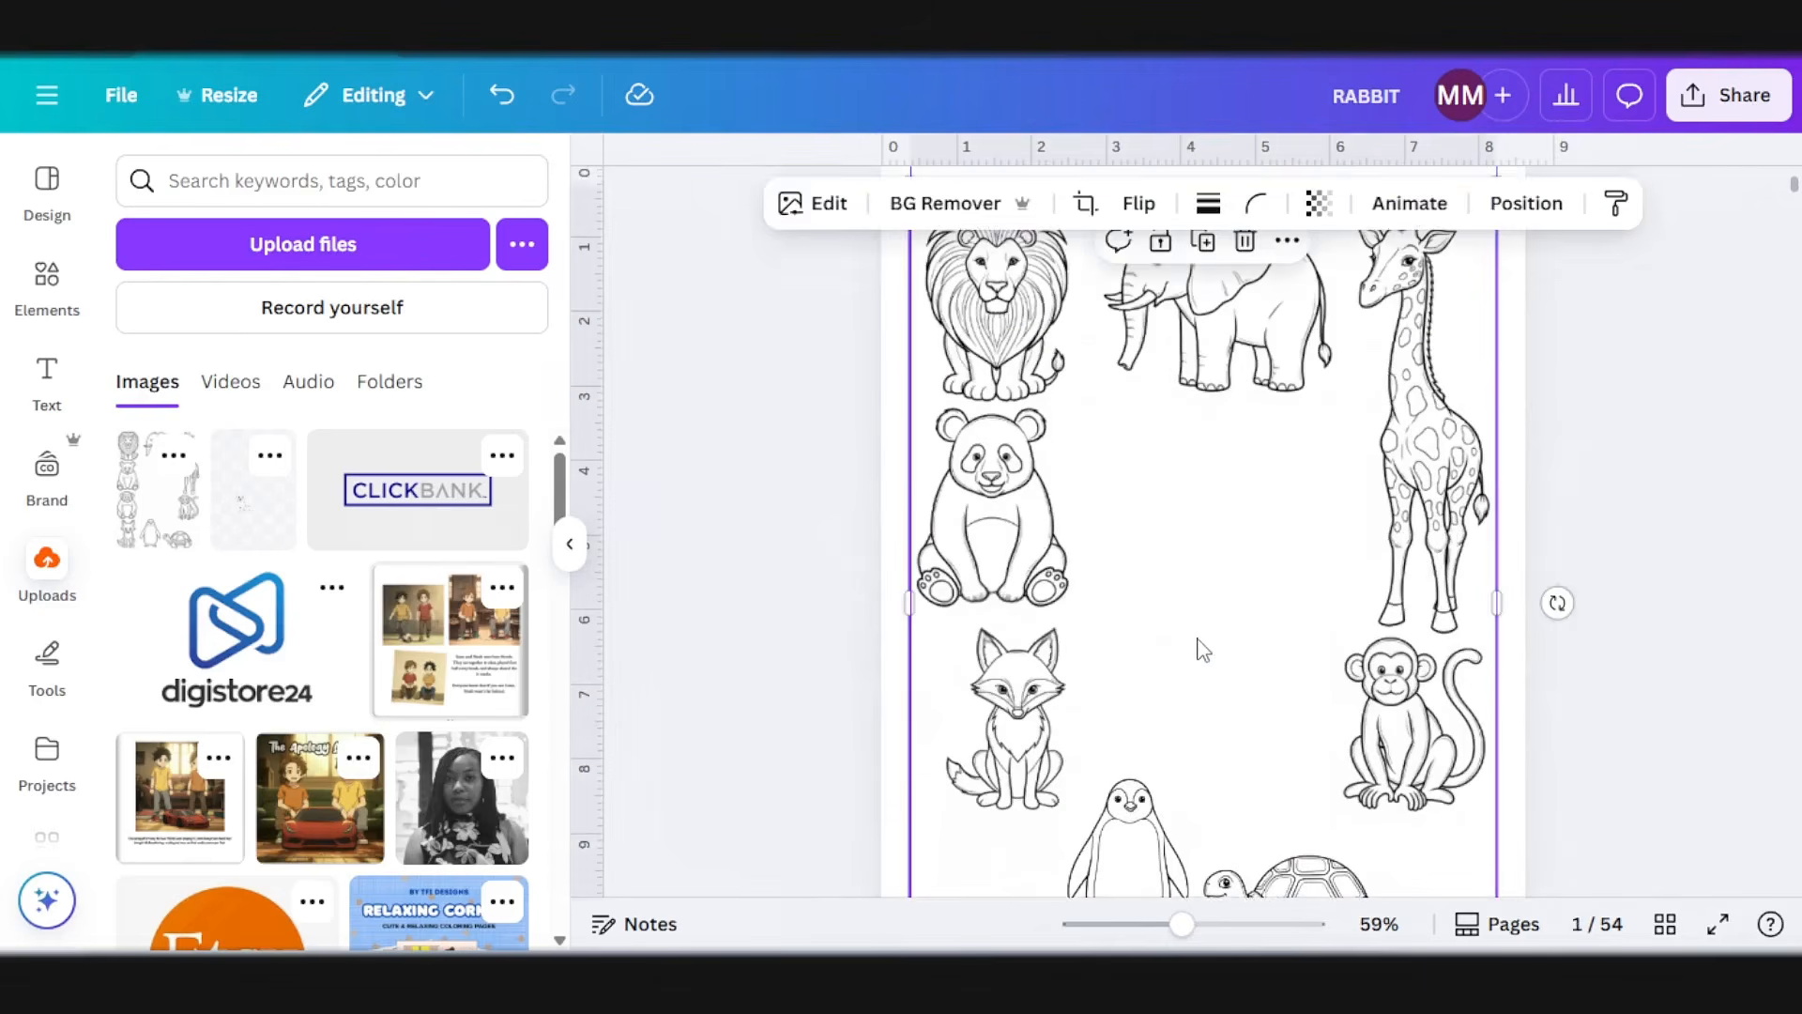
pyautogui.click(851, 219)
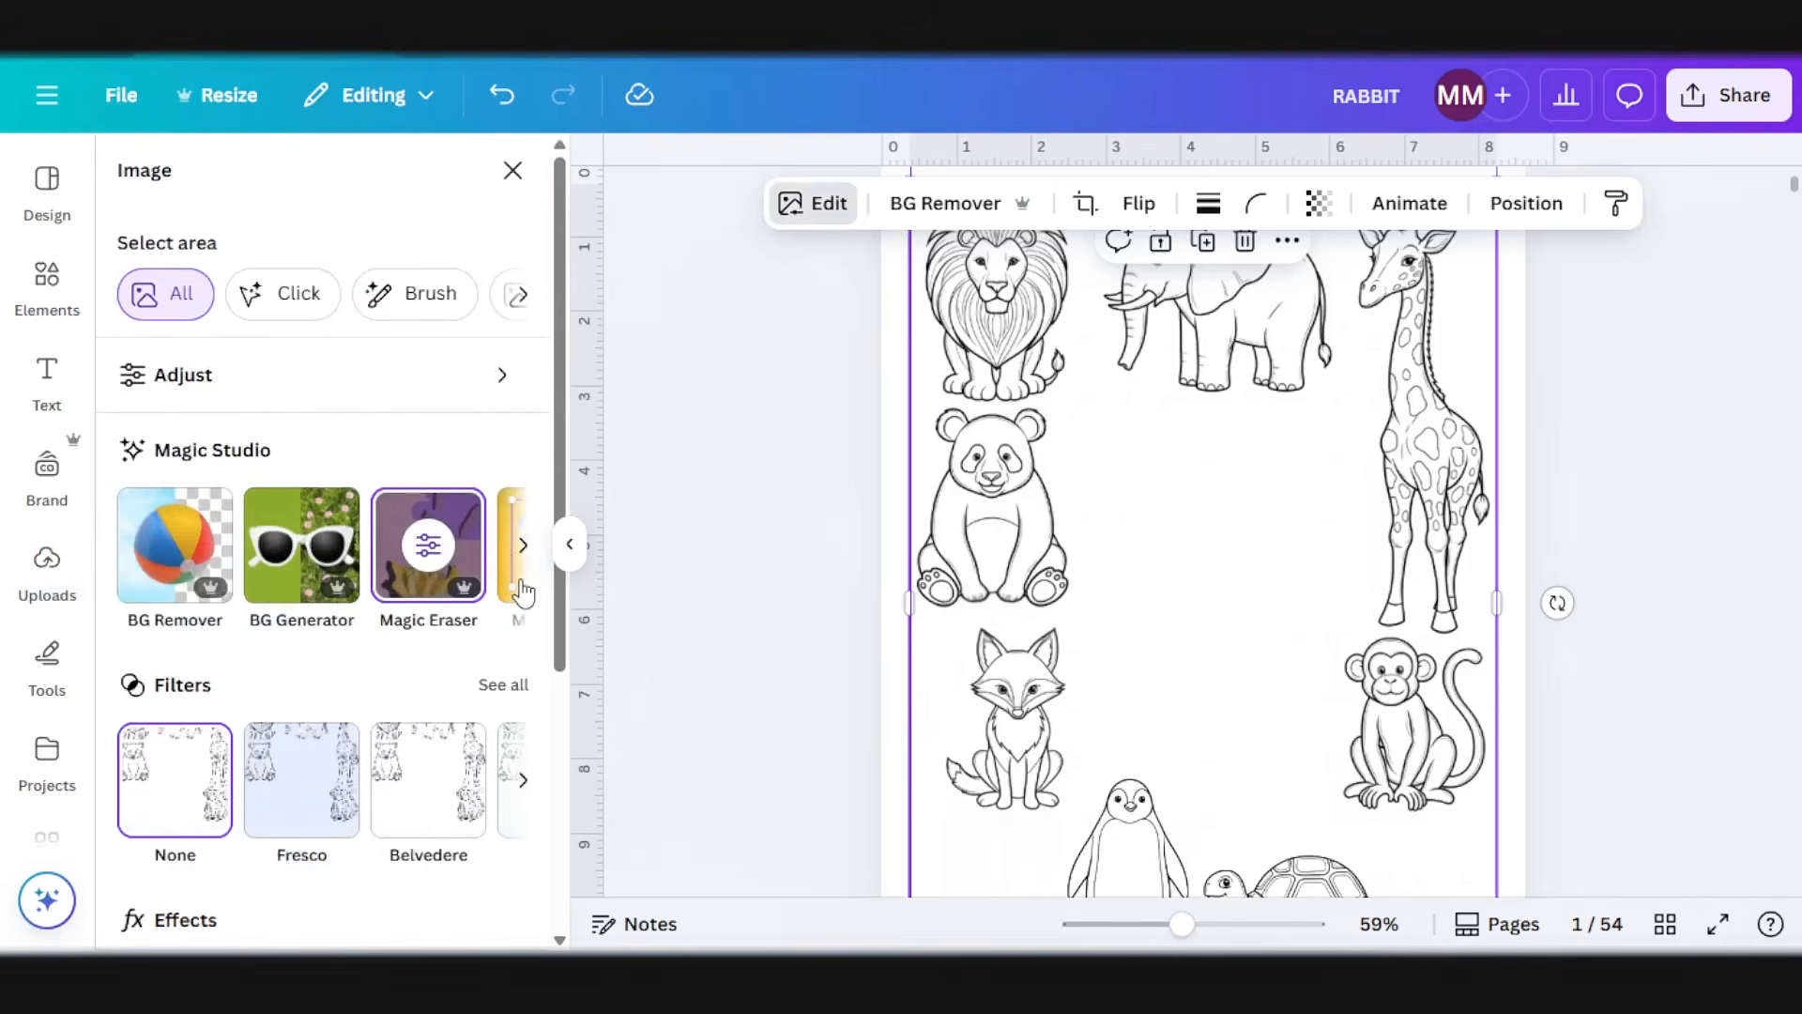
pyautogui.click(523, 544)
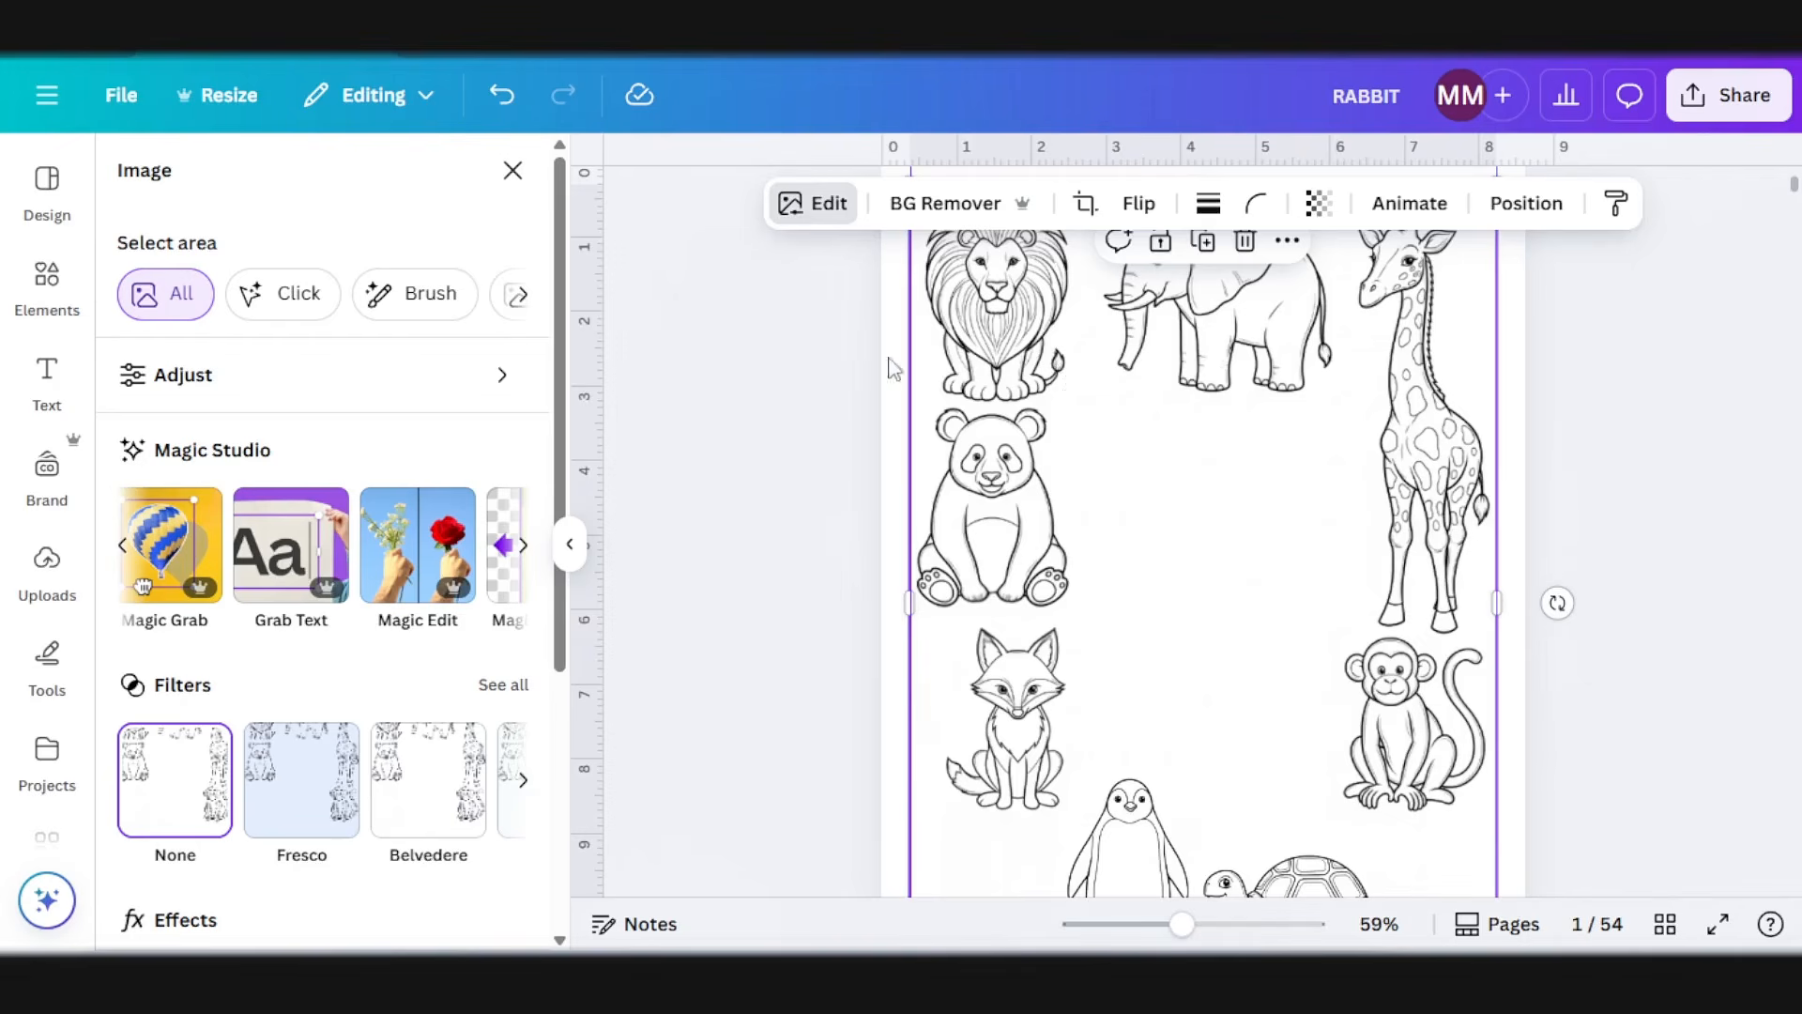
# Step: Add the heading WILD WONDERS in the empty center of page 1 and narrow its text box to two lines
pyautogui.click(54, 380)
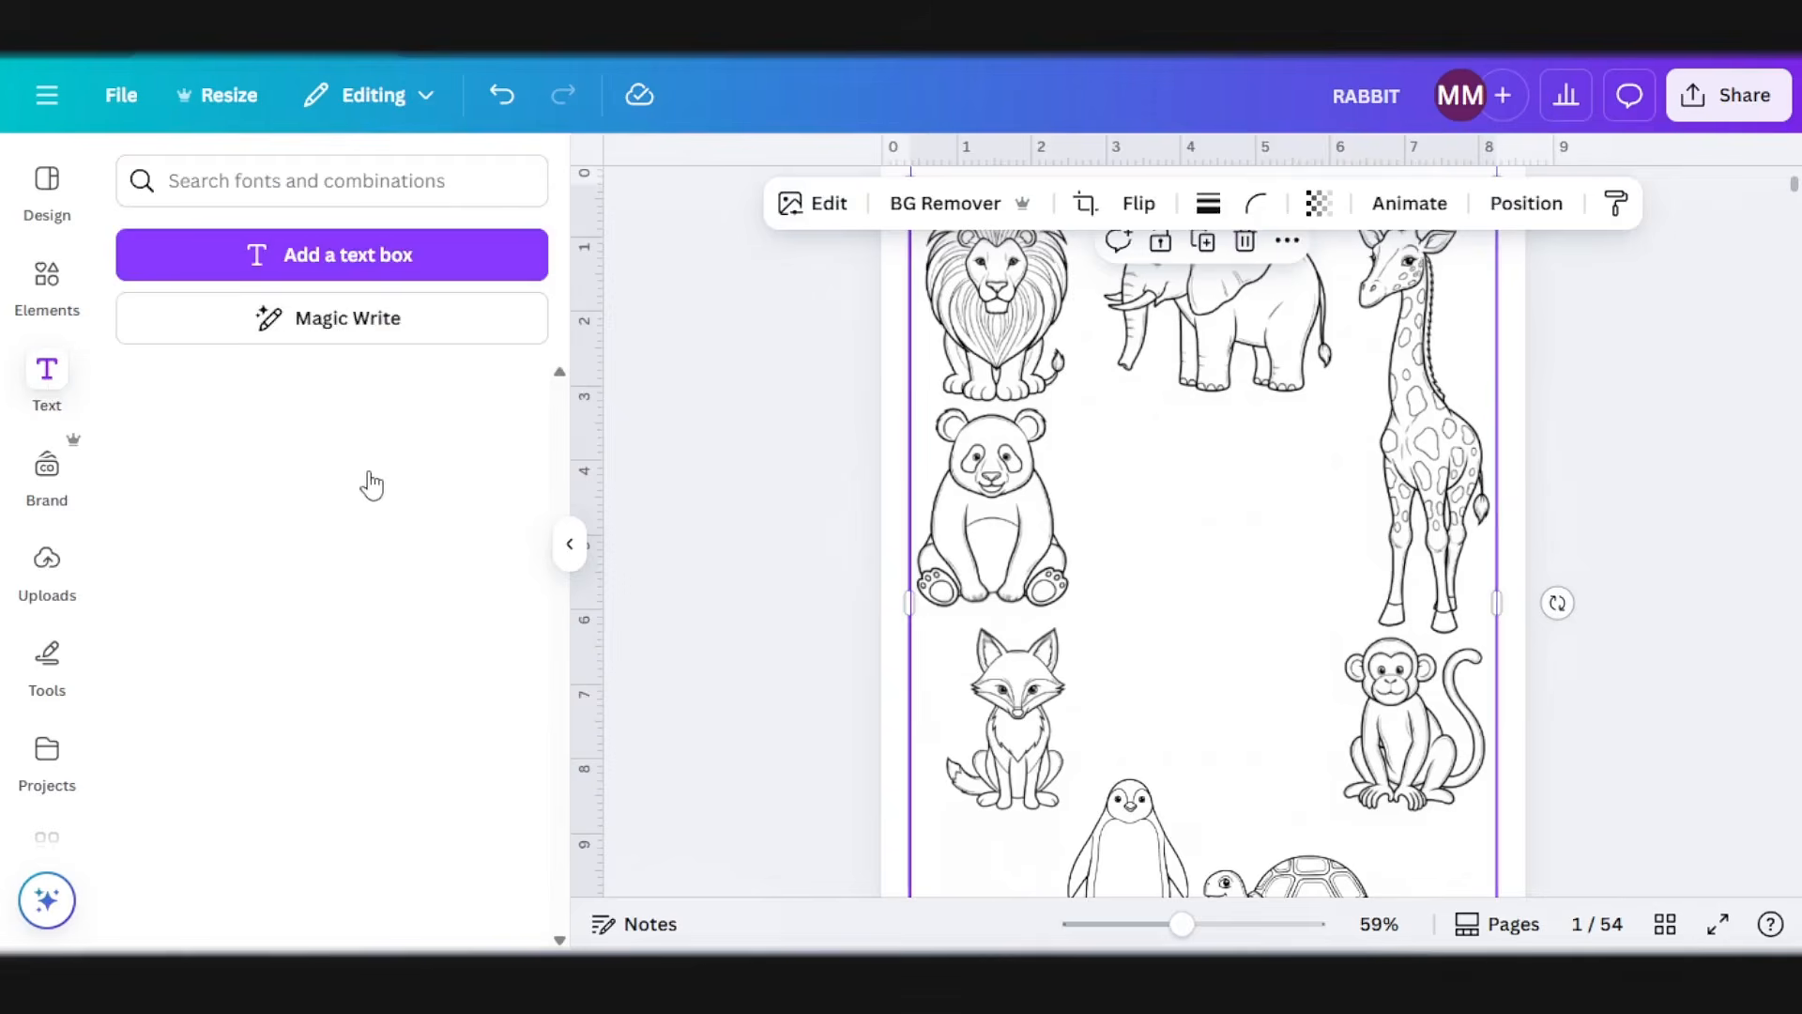
pyautogui.click(305, 477)
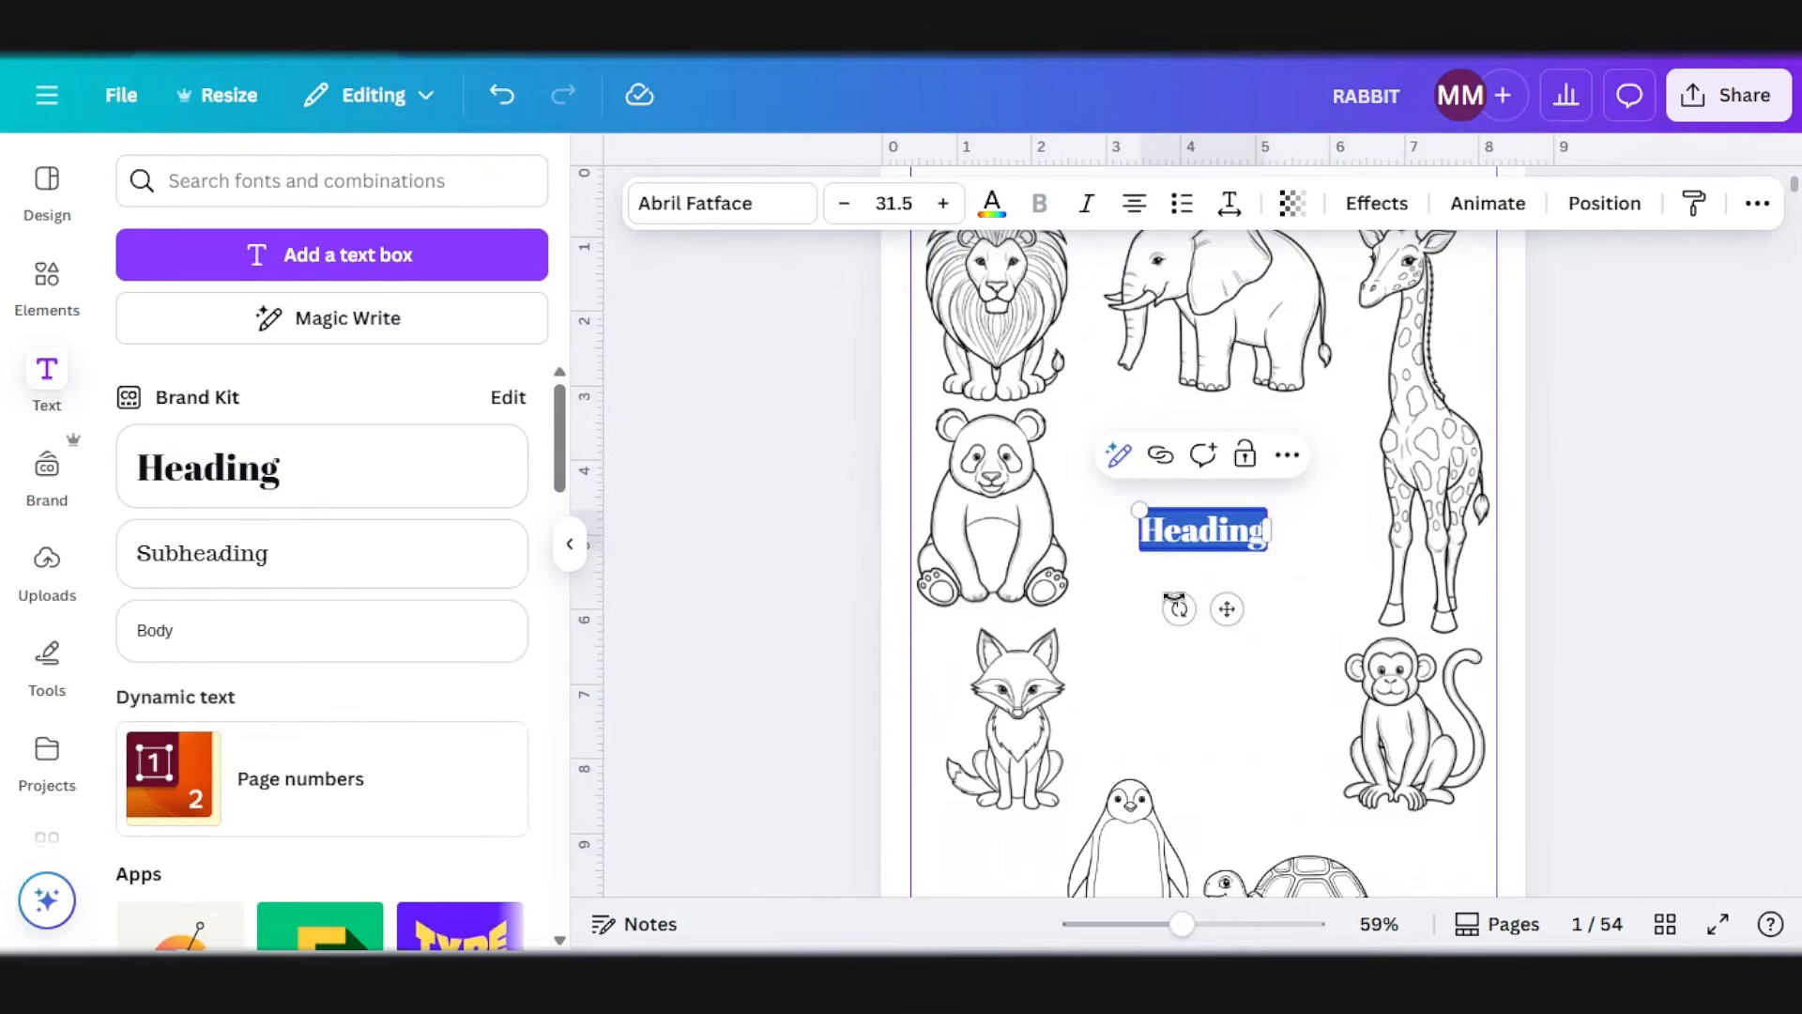
pyautogui.write('WILD WONDERS')
pyautogui.moveTo(1339, 526); pyautogui.dragTo(1226, 513)
# Step: Style WILD WONDERS in the Wedges font at size 49.8 with a hollow outline and position it between the animals
pyautogui.click(1595, 606)
pyautogui.click(1202, 561)
pyautogui.click(718, 206)
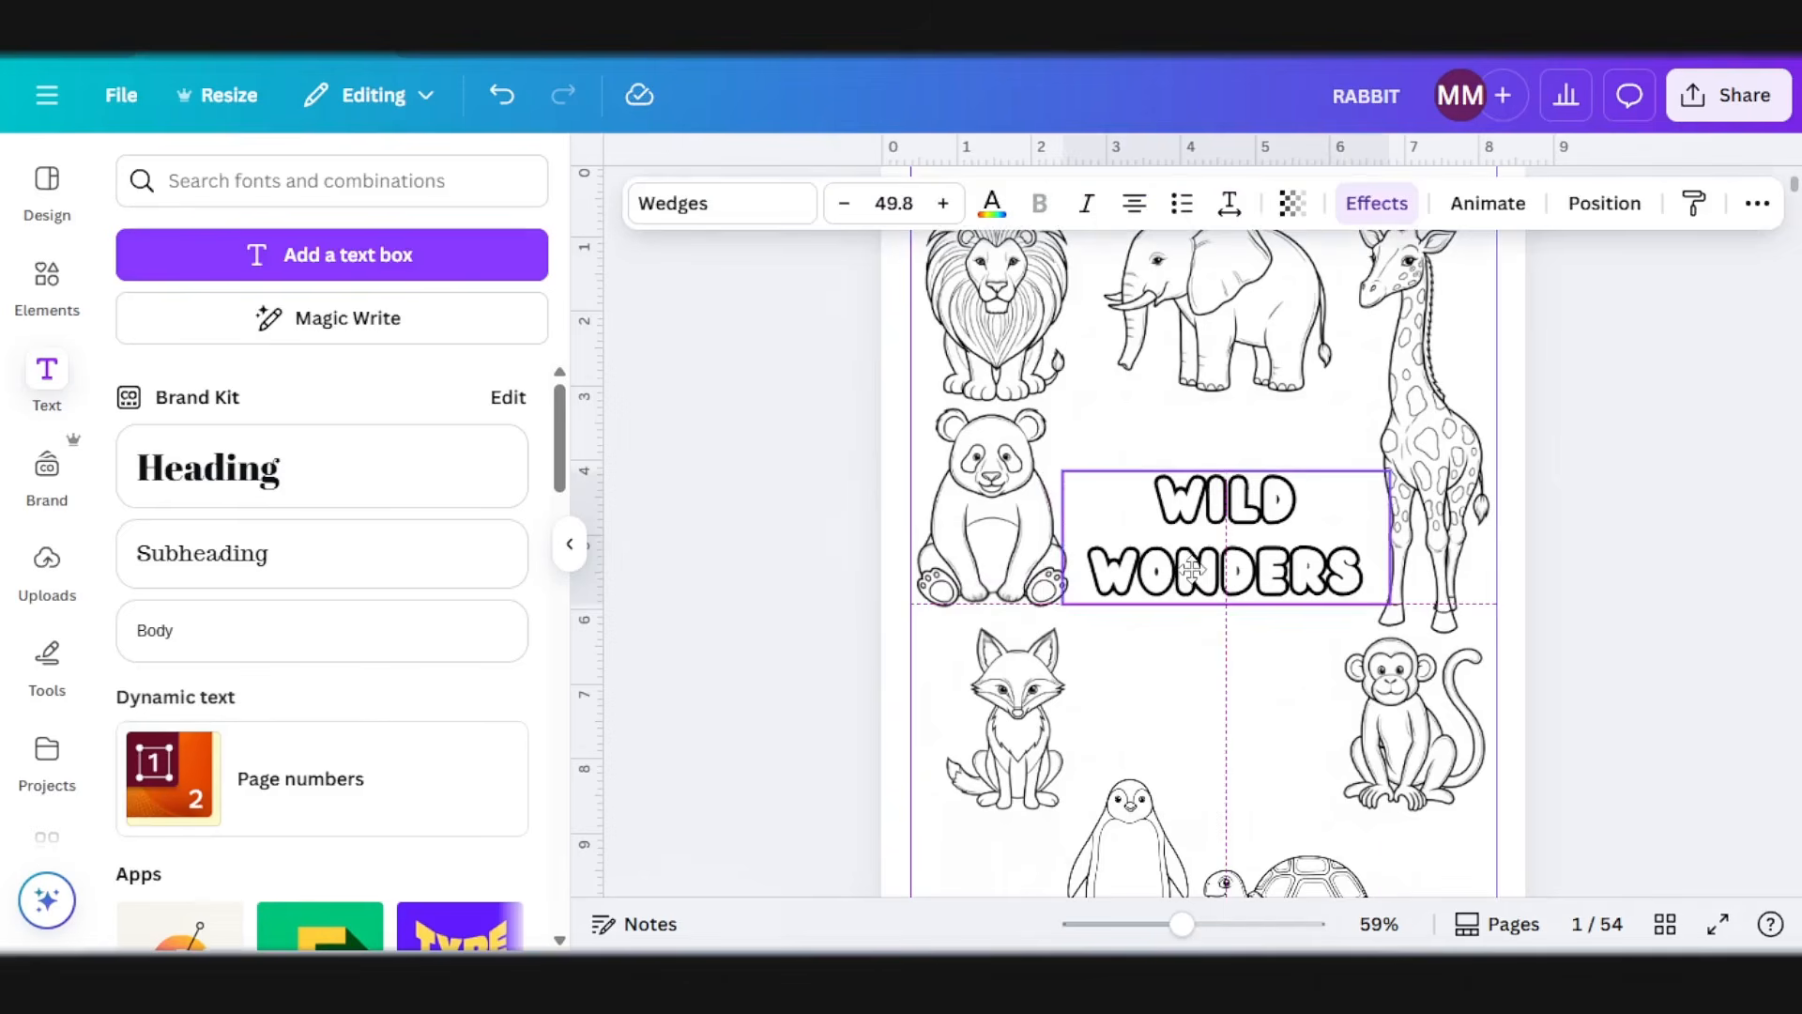
pyautogui.moveTo(1192, 569); pyautogui.dragTo(1186, 556)
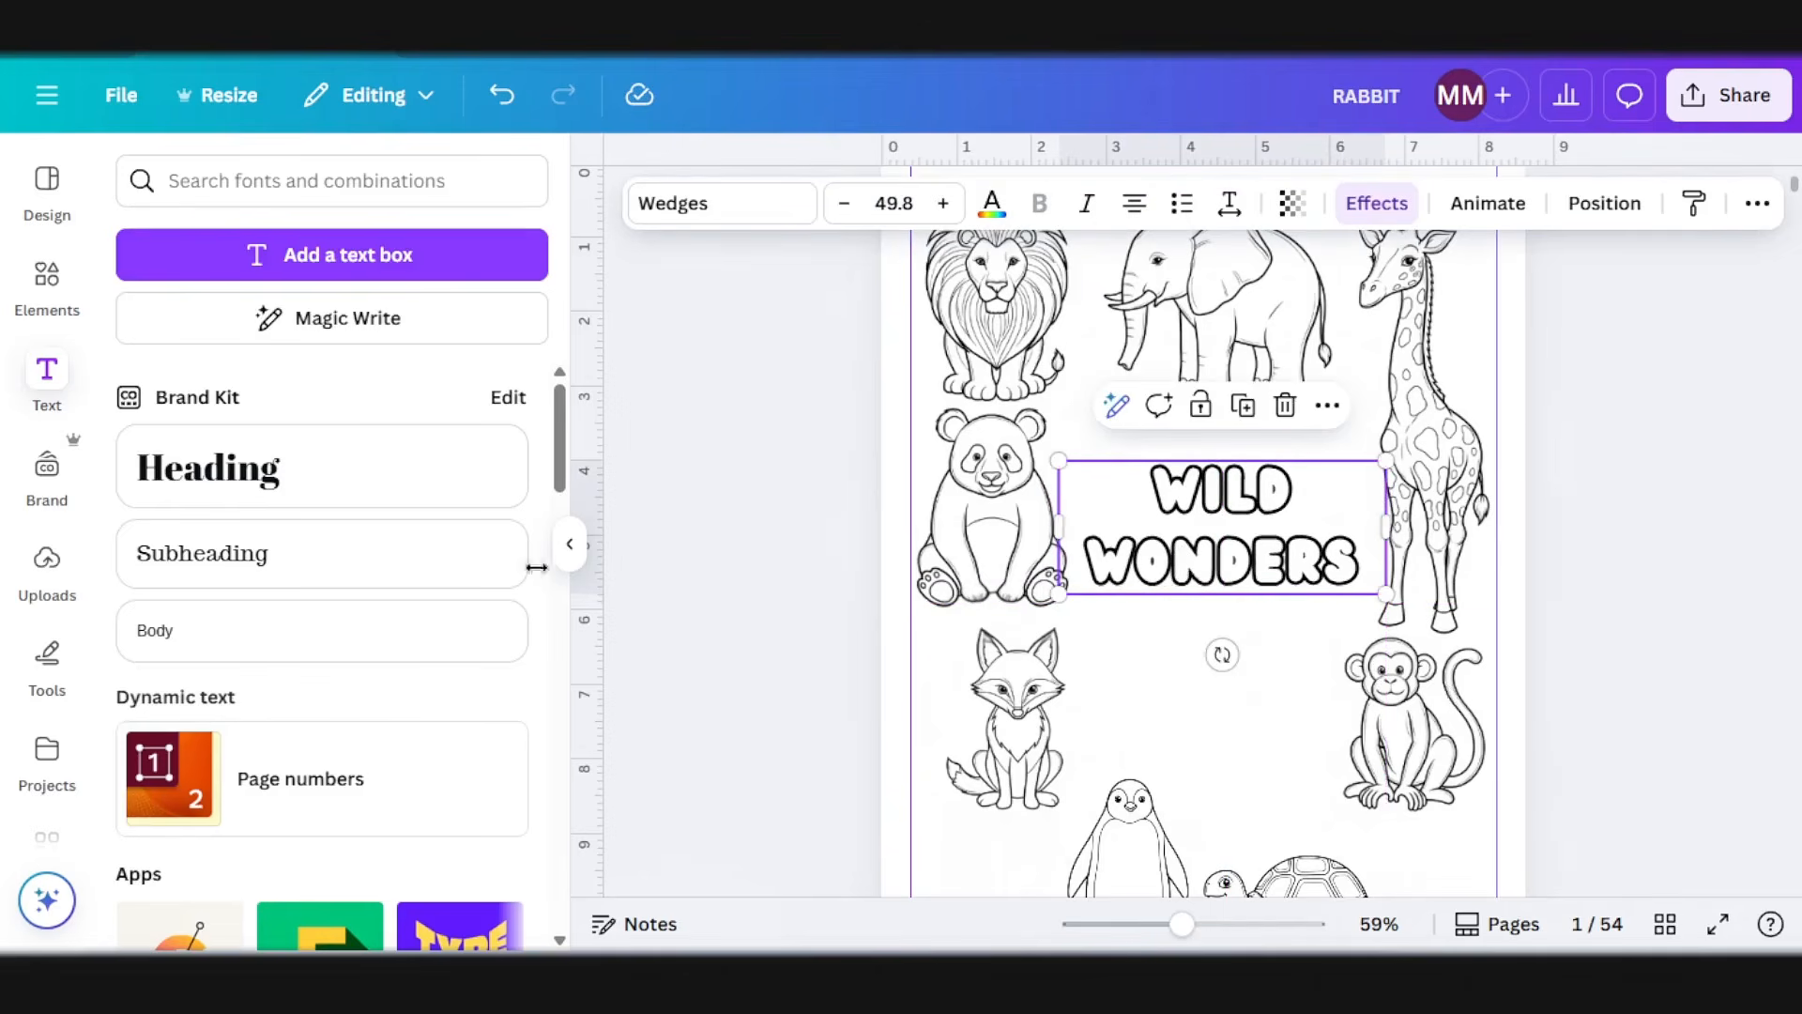
# Step: Add a subheading reading KIDS COLORING BOOK below the WILD WONDERS title
pyautogui.click(208, 553)
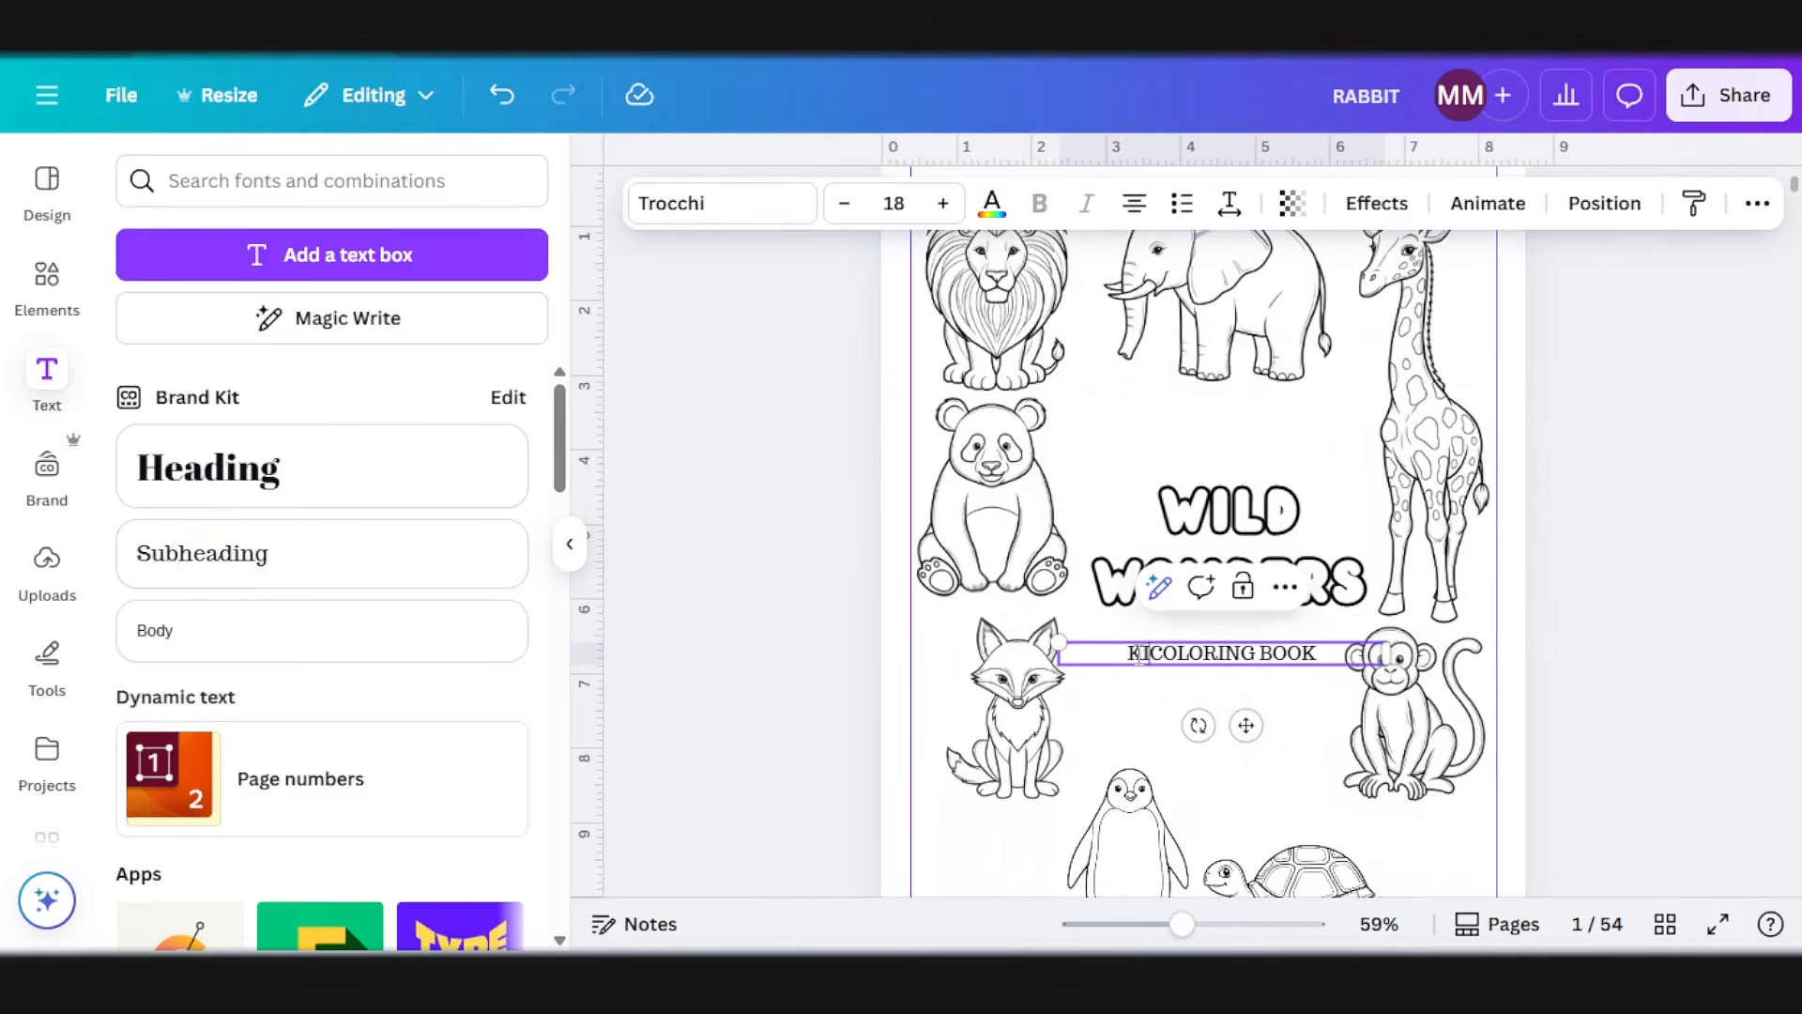
pyautogui.write('DS COLORING BOOK')
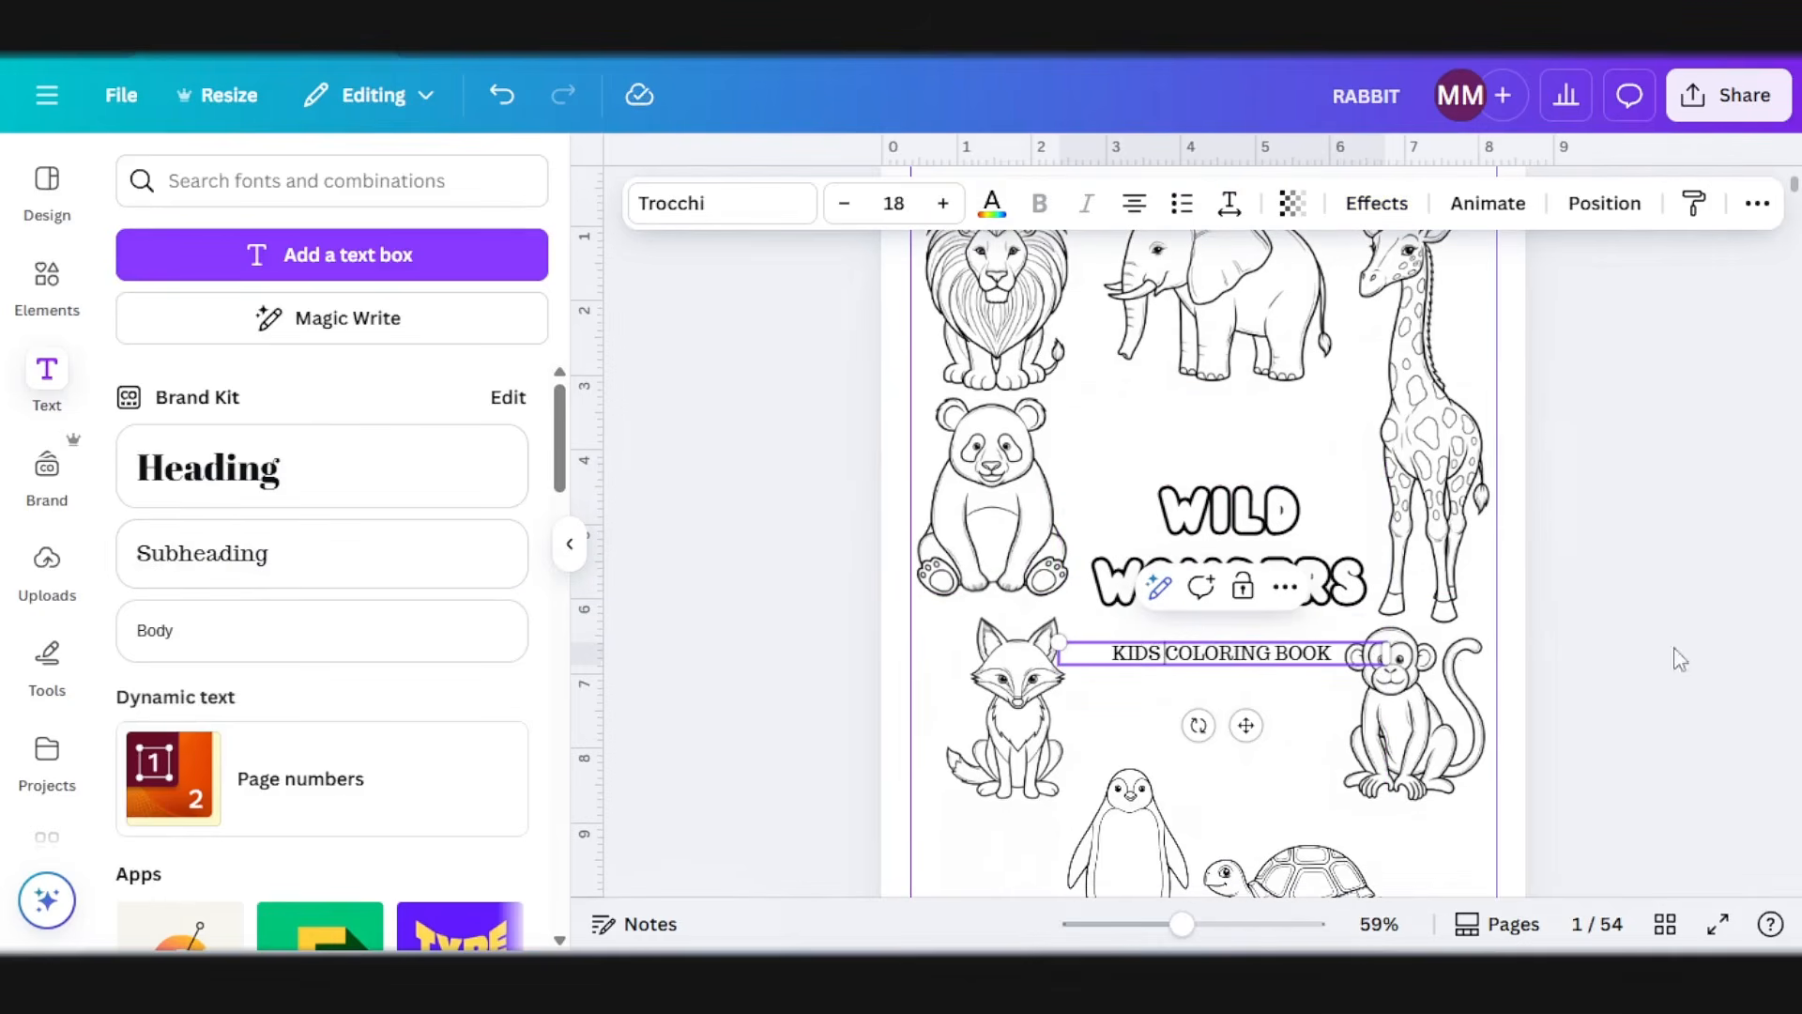
pyautogui.click(1753, 624)
# Step: Set KIDS COLORING BOOK in the Lambada font at size 24.2 and centre it beneath the title
pyautogui.click(1277, 657)
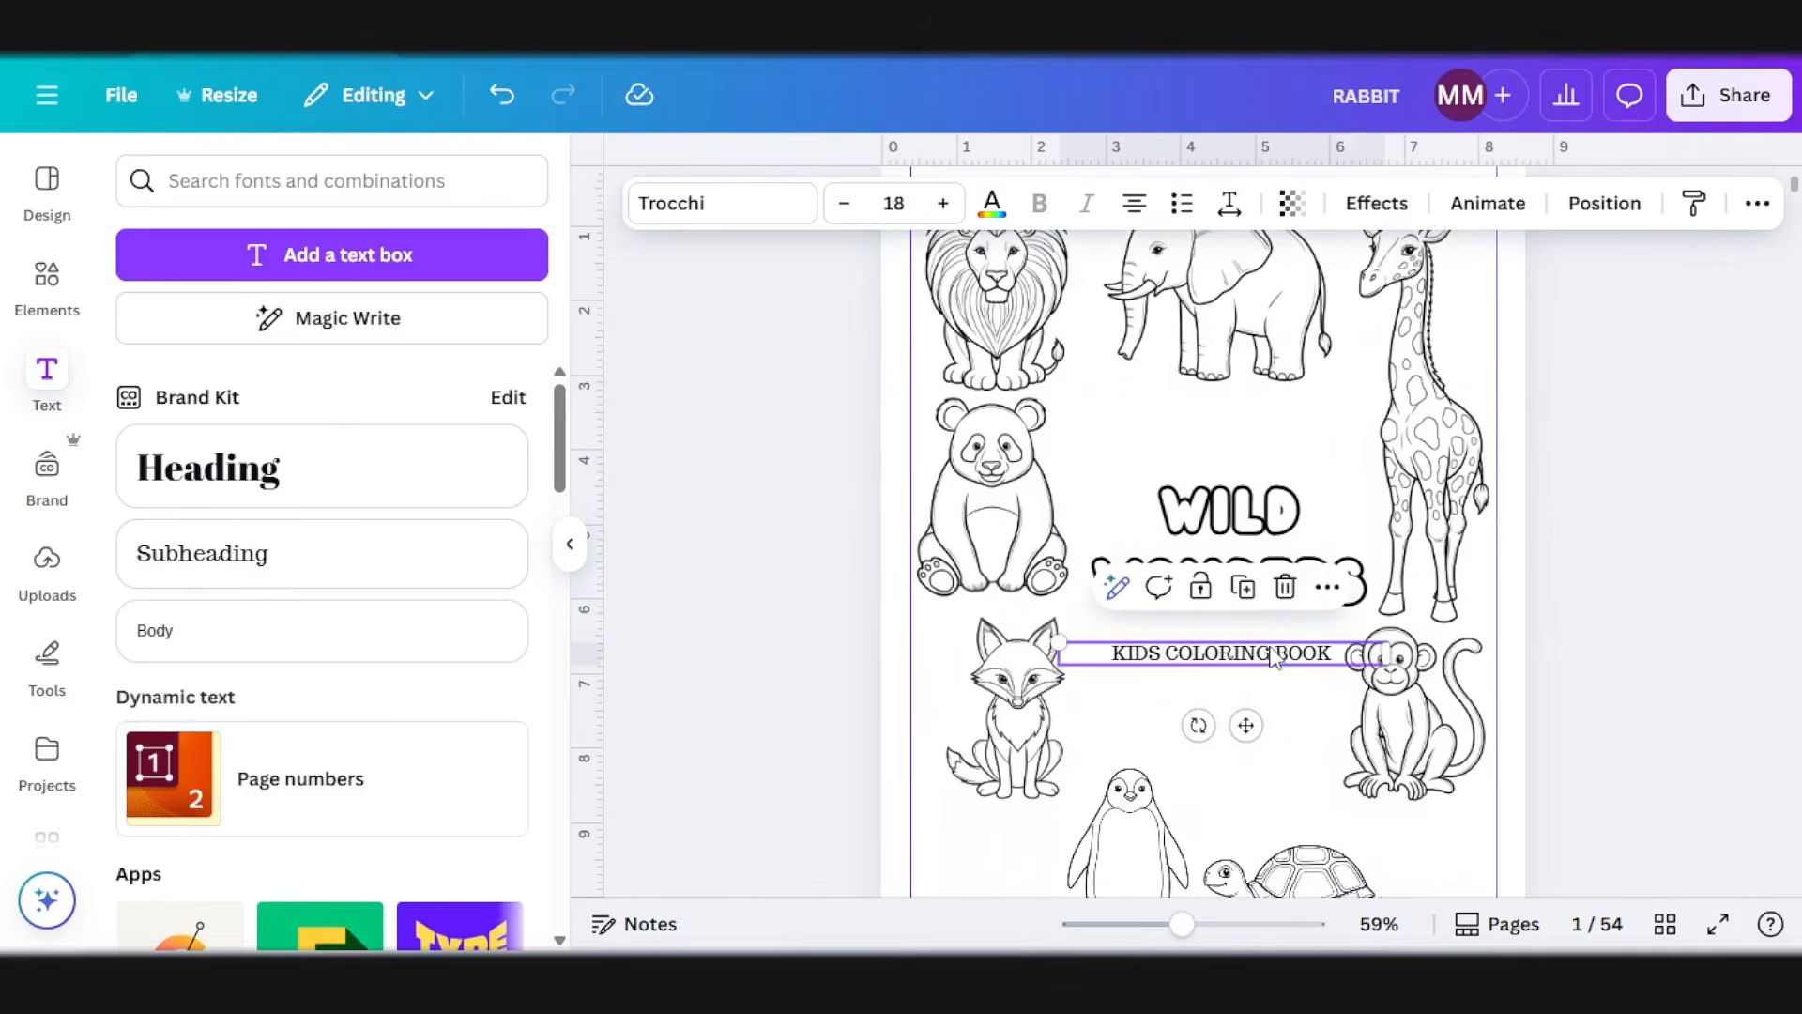
pyautogui.click(672, 204)
pyautogui.click(314, 611)
pyautogui.scroll(-4, 313, 611)
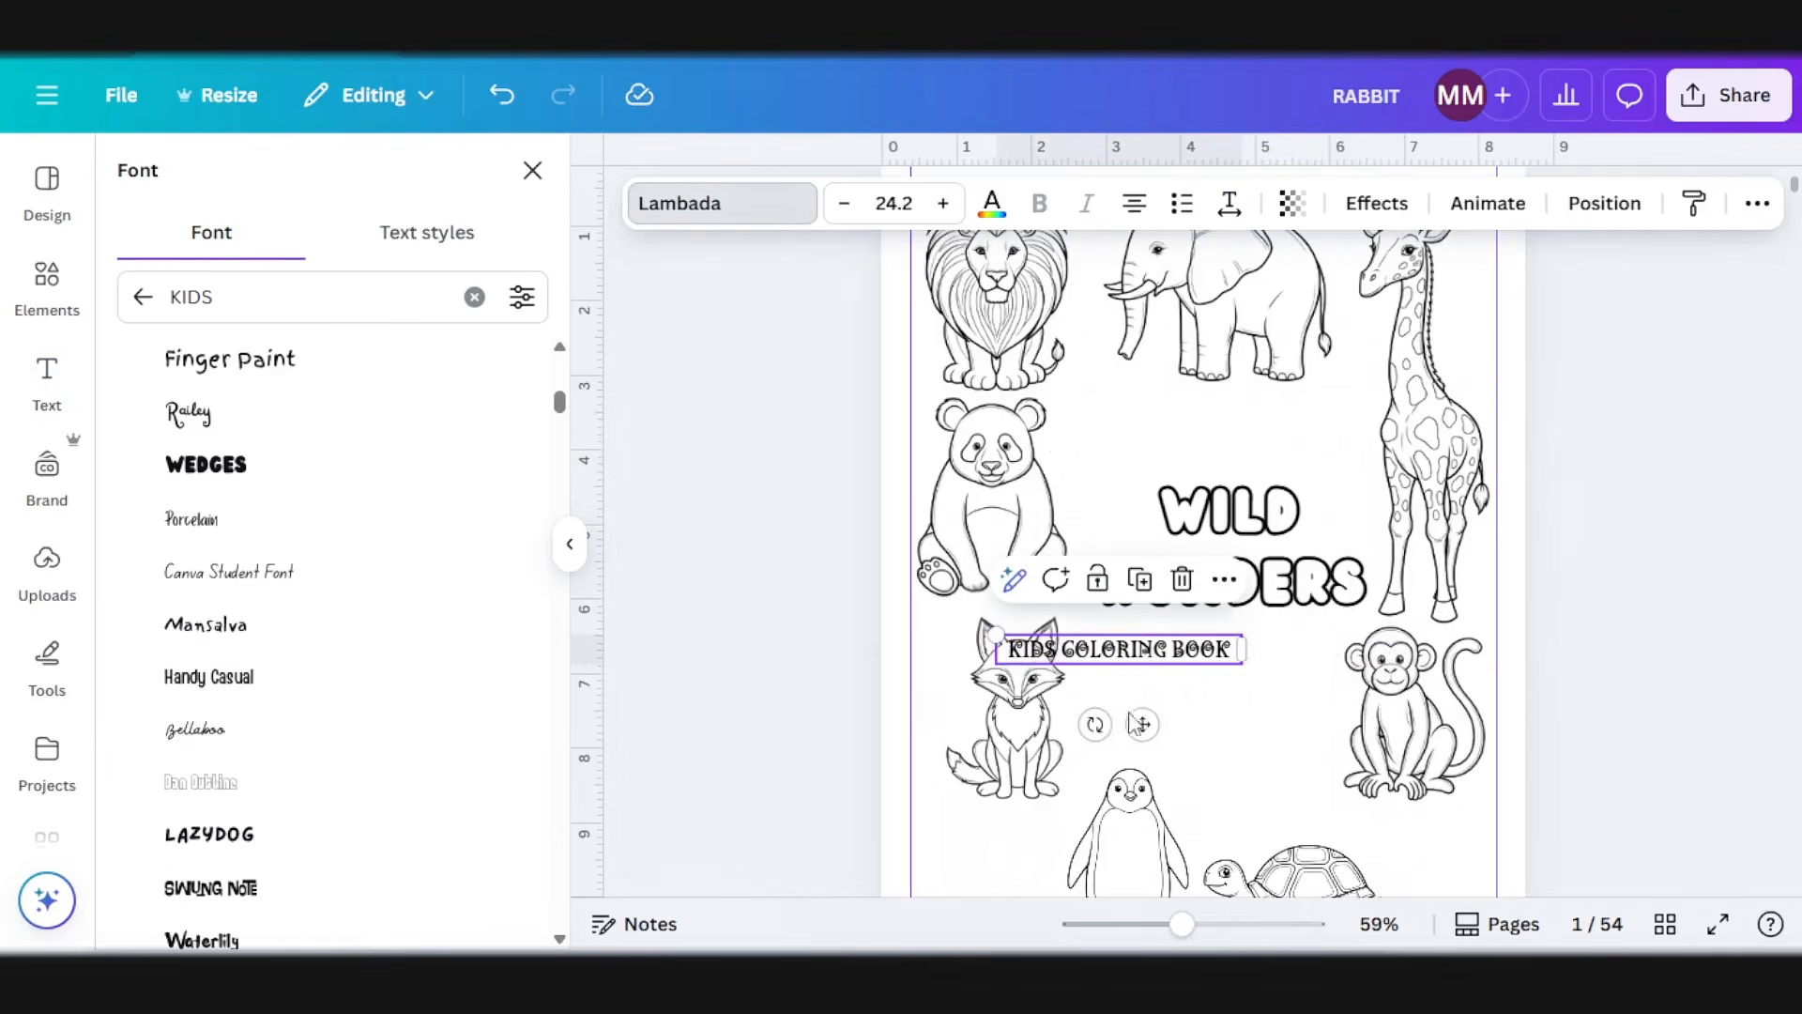
pyautogui.moveTo(1232, 723); pyautogui.dragTo(1239, 728)
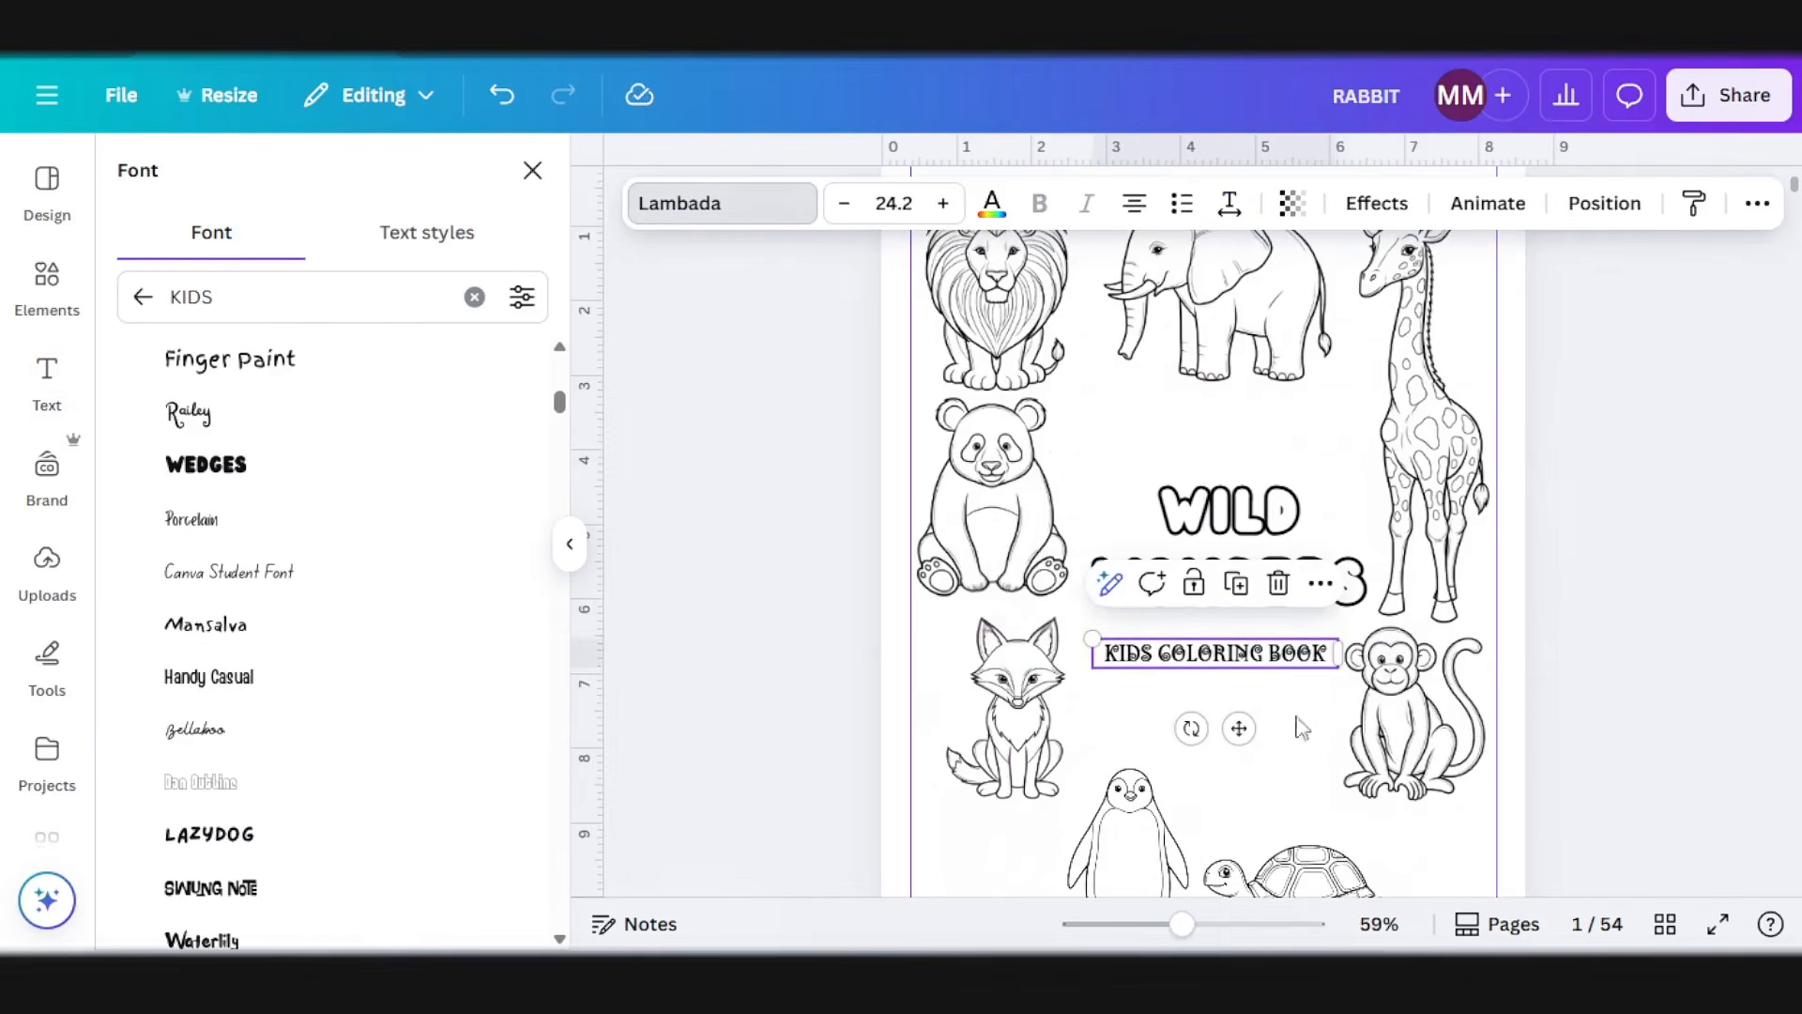
pyautogui.click(1645, 650)
pyautogui.click(1679, 598)
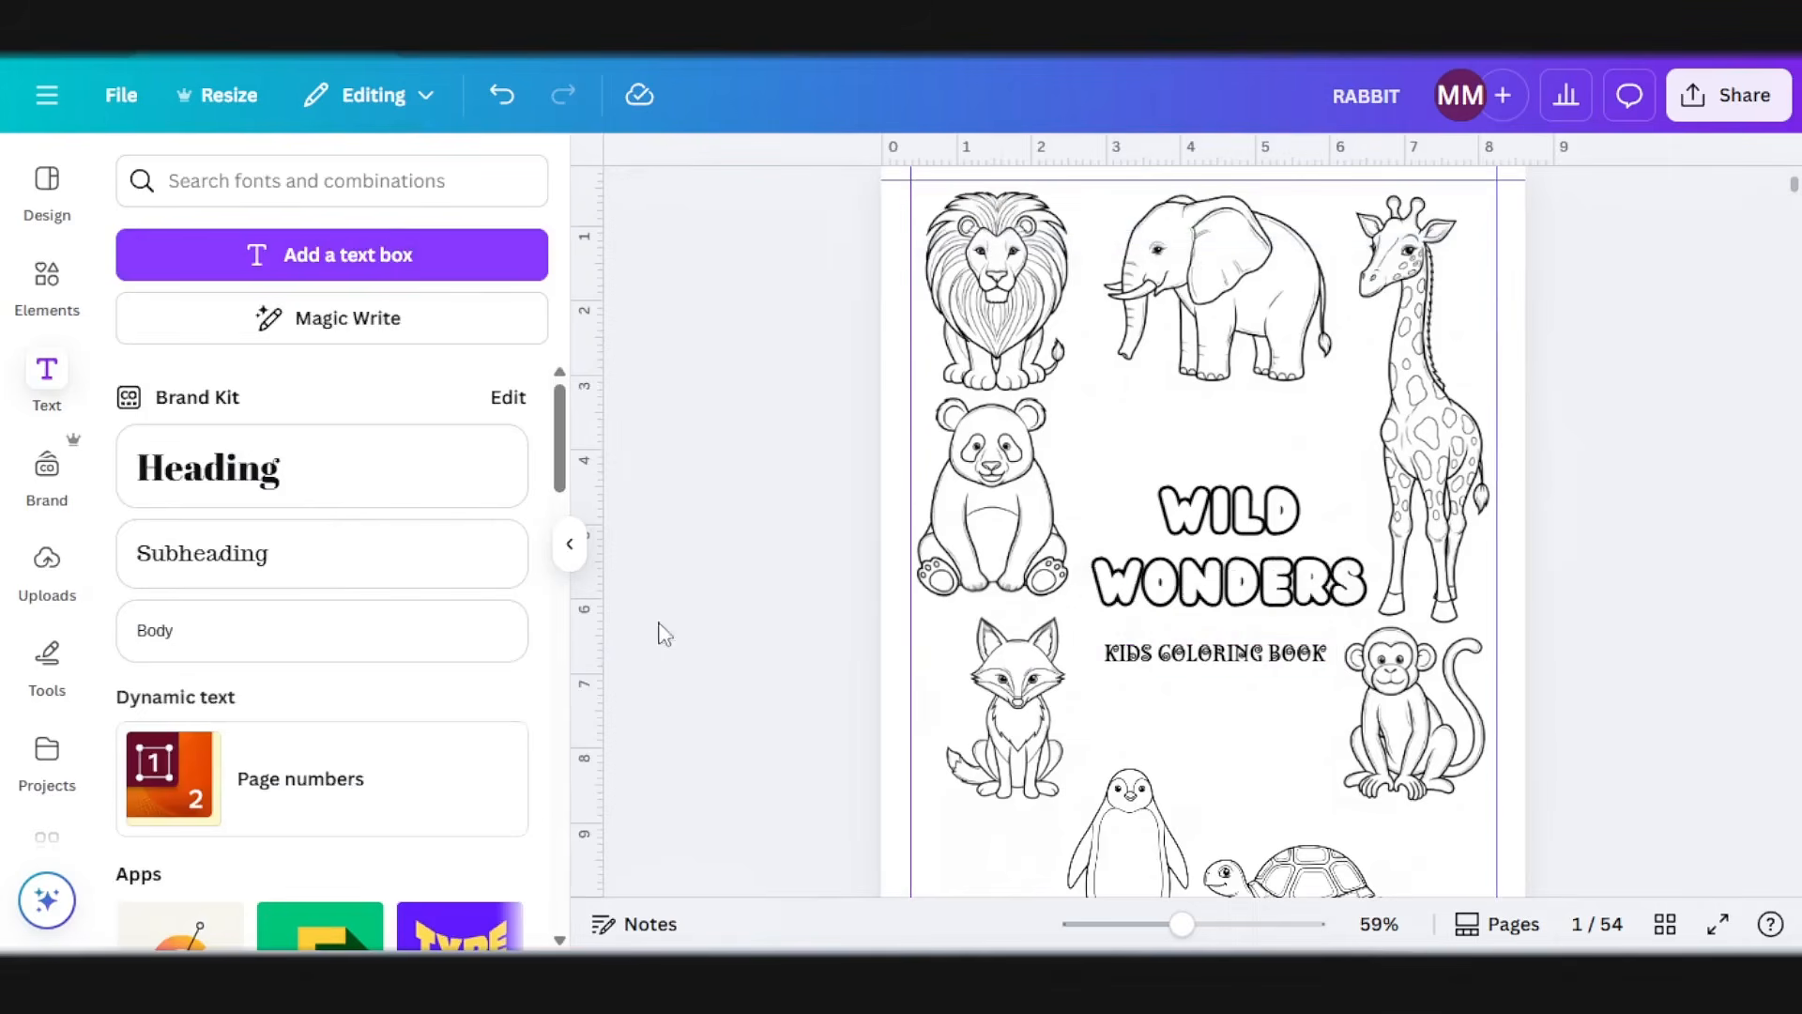
# Step: Remove the word WILD from the title text box and move the remaining WONDERS down to just above the subtitle
pyautogui.click(566, 563)
pyautogui.scroll(-2, 1502, 671)
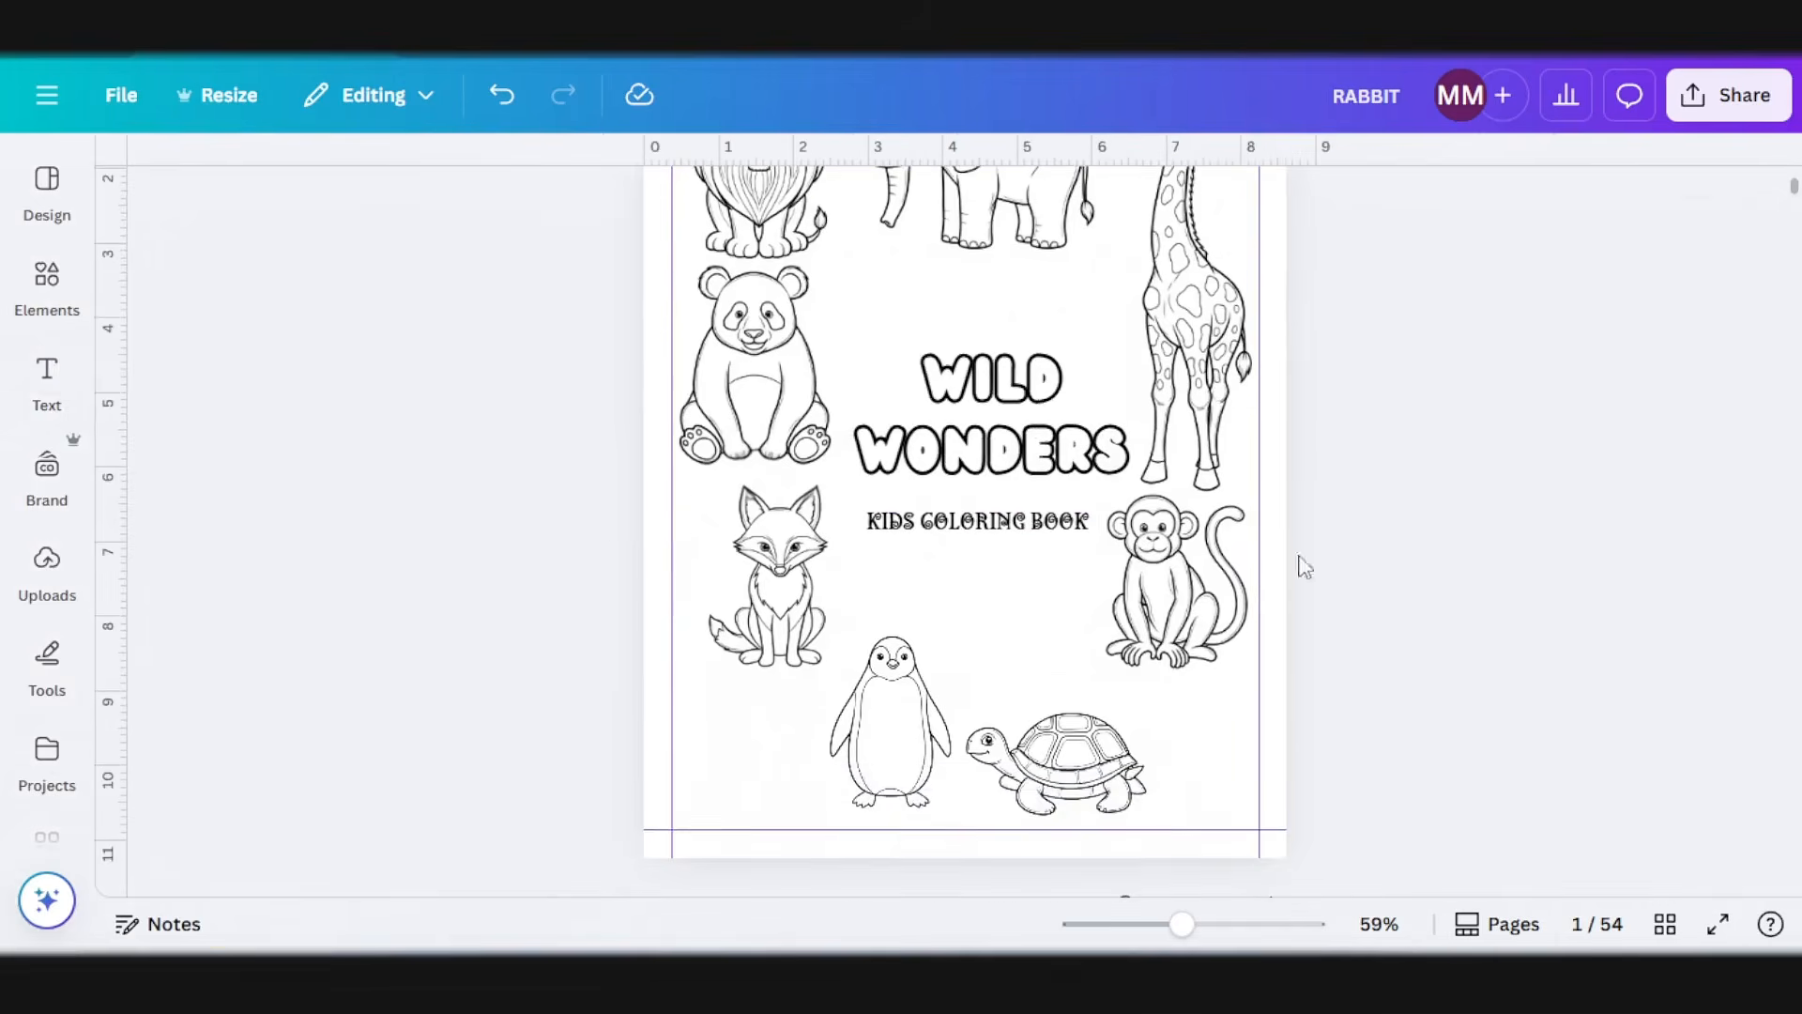
pyautogui.click(949, 388)
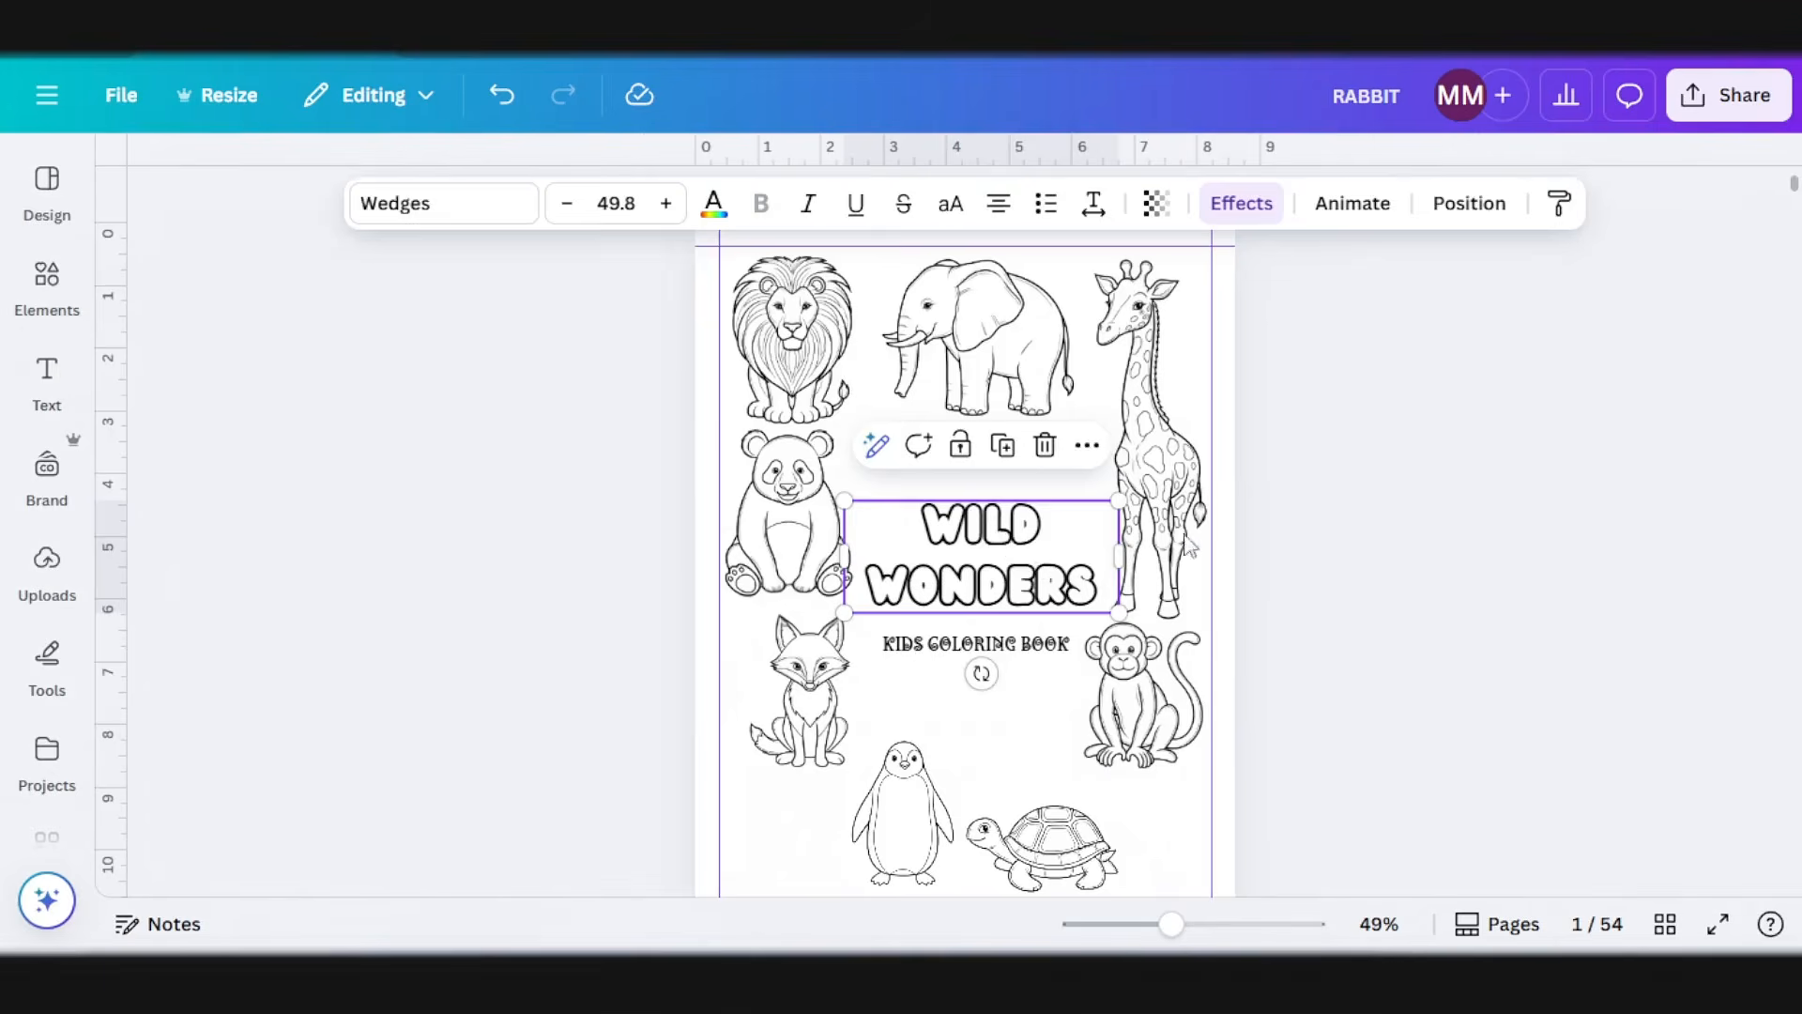
pyautogui.click(1360, 495)
pyautogui.click(1052, 533)
pyautogui.click(1052, 531)
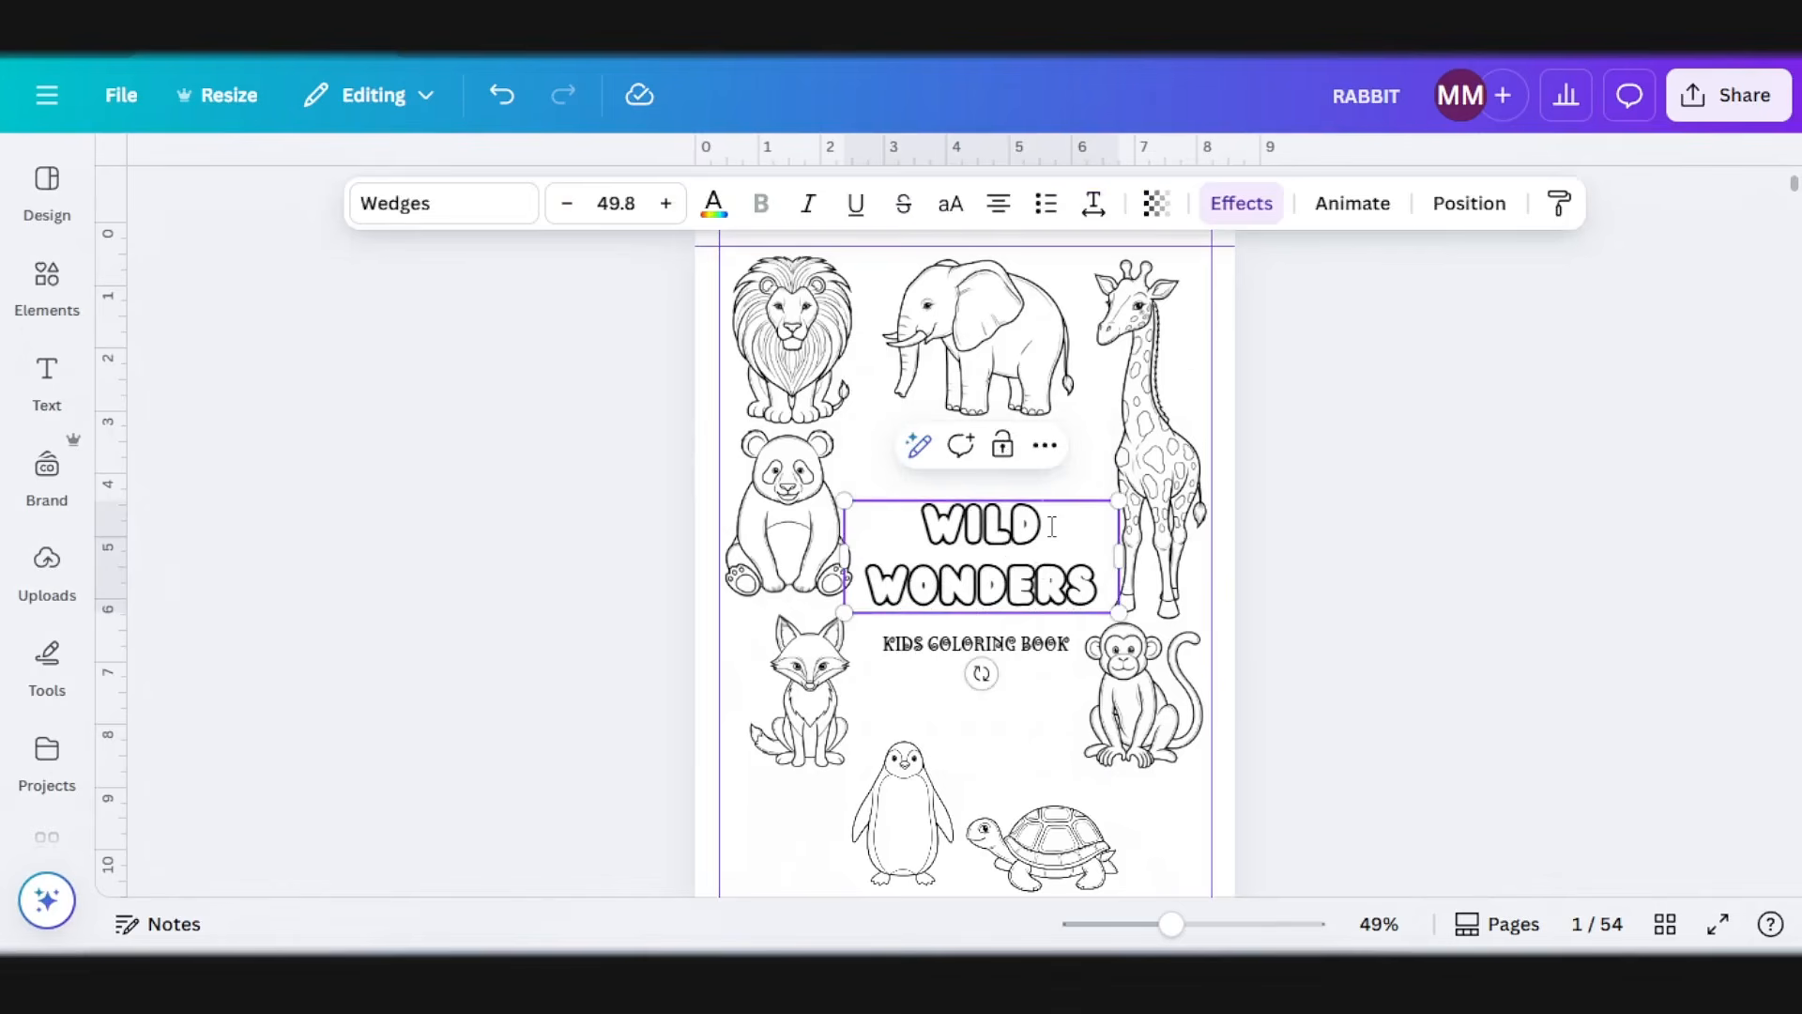
pyautogui.moveTo(1052, 527); pyautogui.dragTo(924, 527)
pyautogui.press('BackSpace')
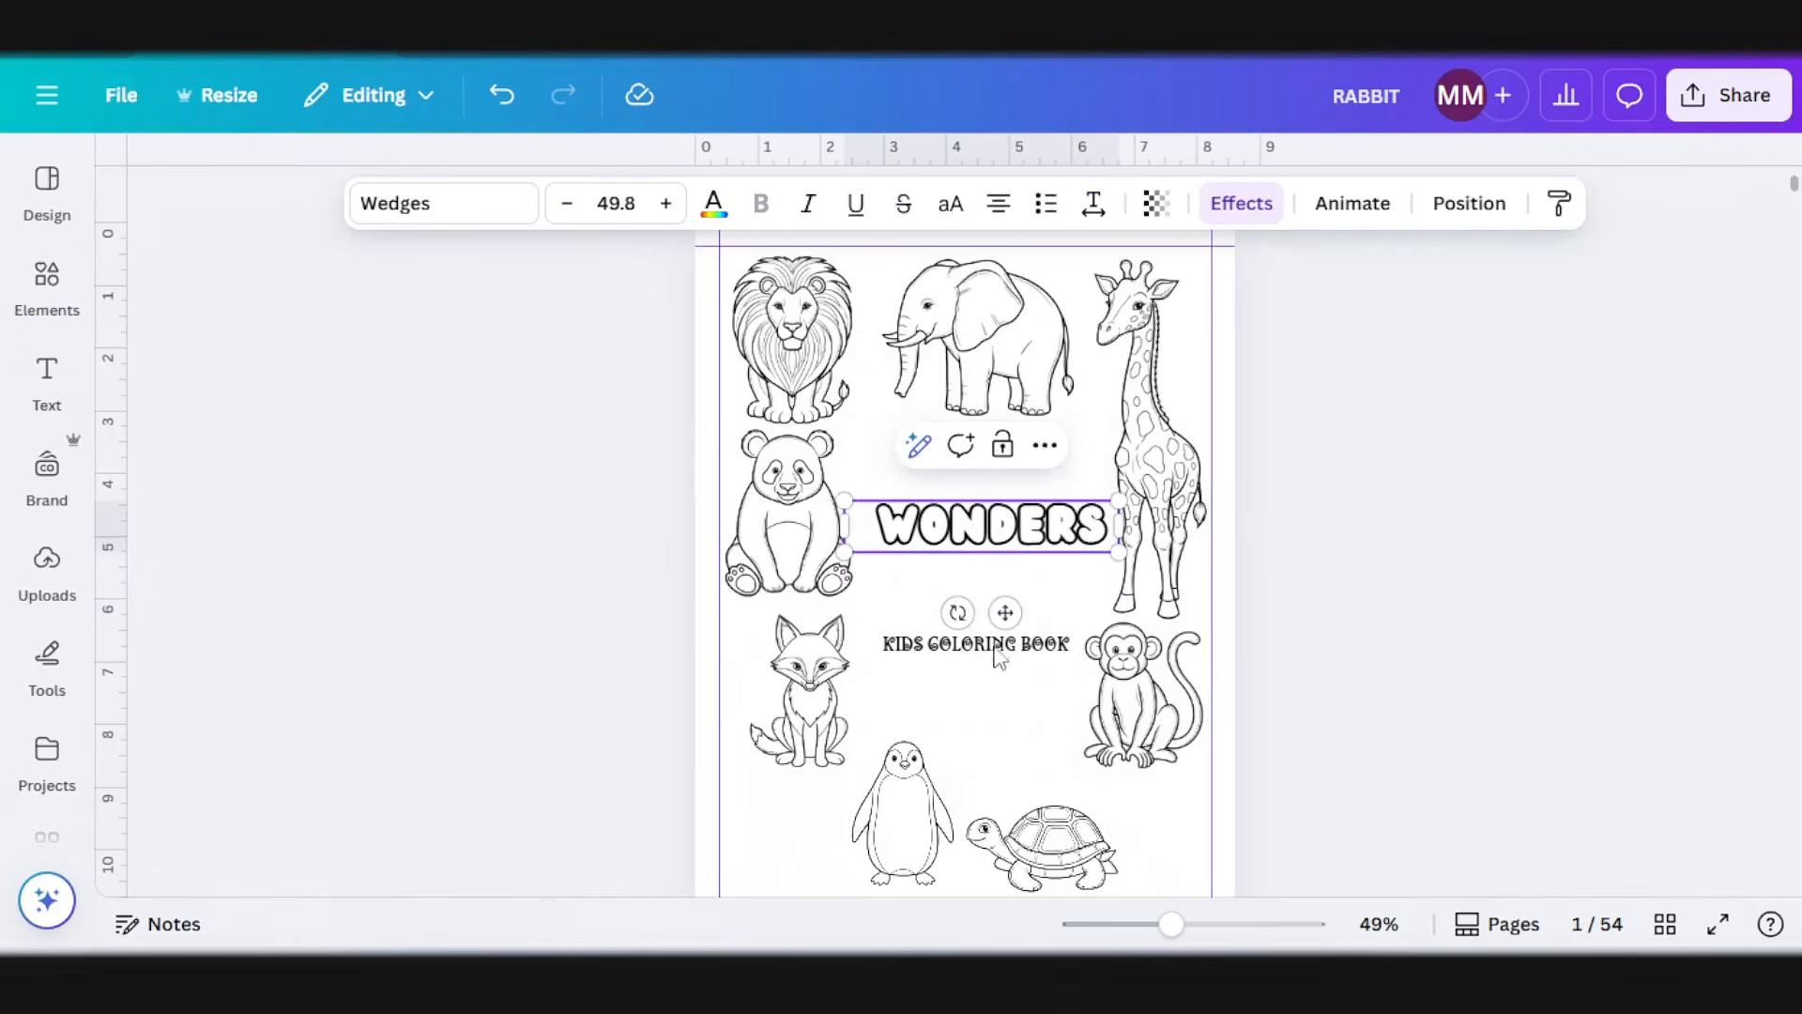
pyautogui.moveTo(1006, 612); pyautogui.dragTo(999, 683)
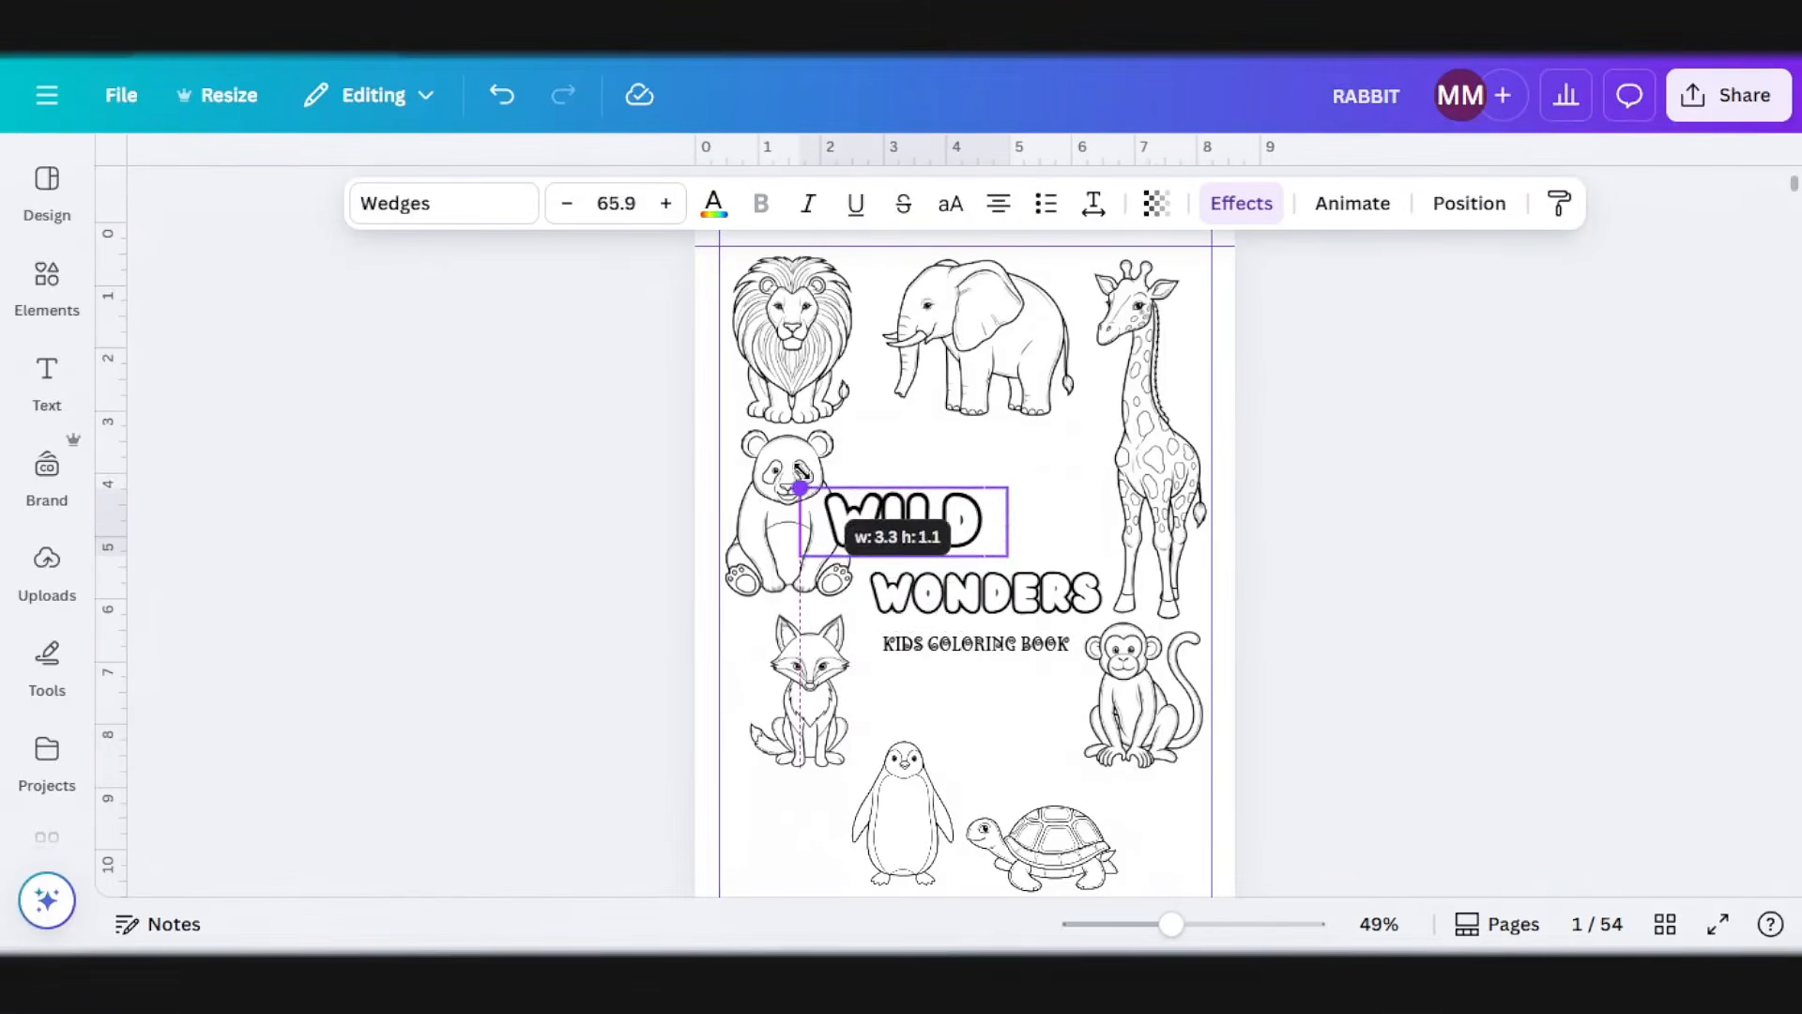
# Step: Enlarge the separate WILD text to size 72.2, centre it above WONDERS and adjust the subtitle's placement below them
pyautogui.moveTo(792, 475); pyautogui.dragTo(780, 479)
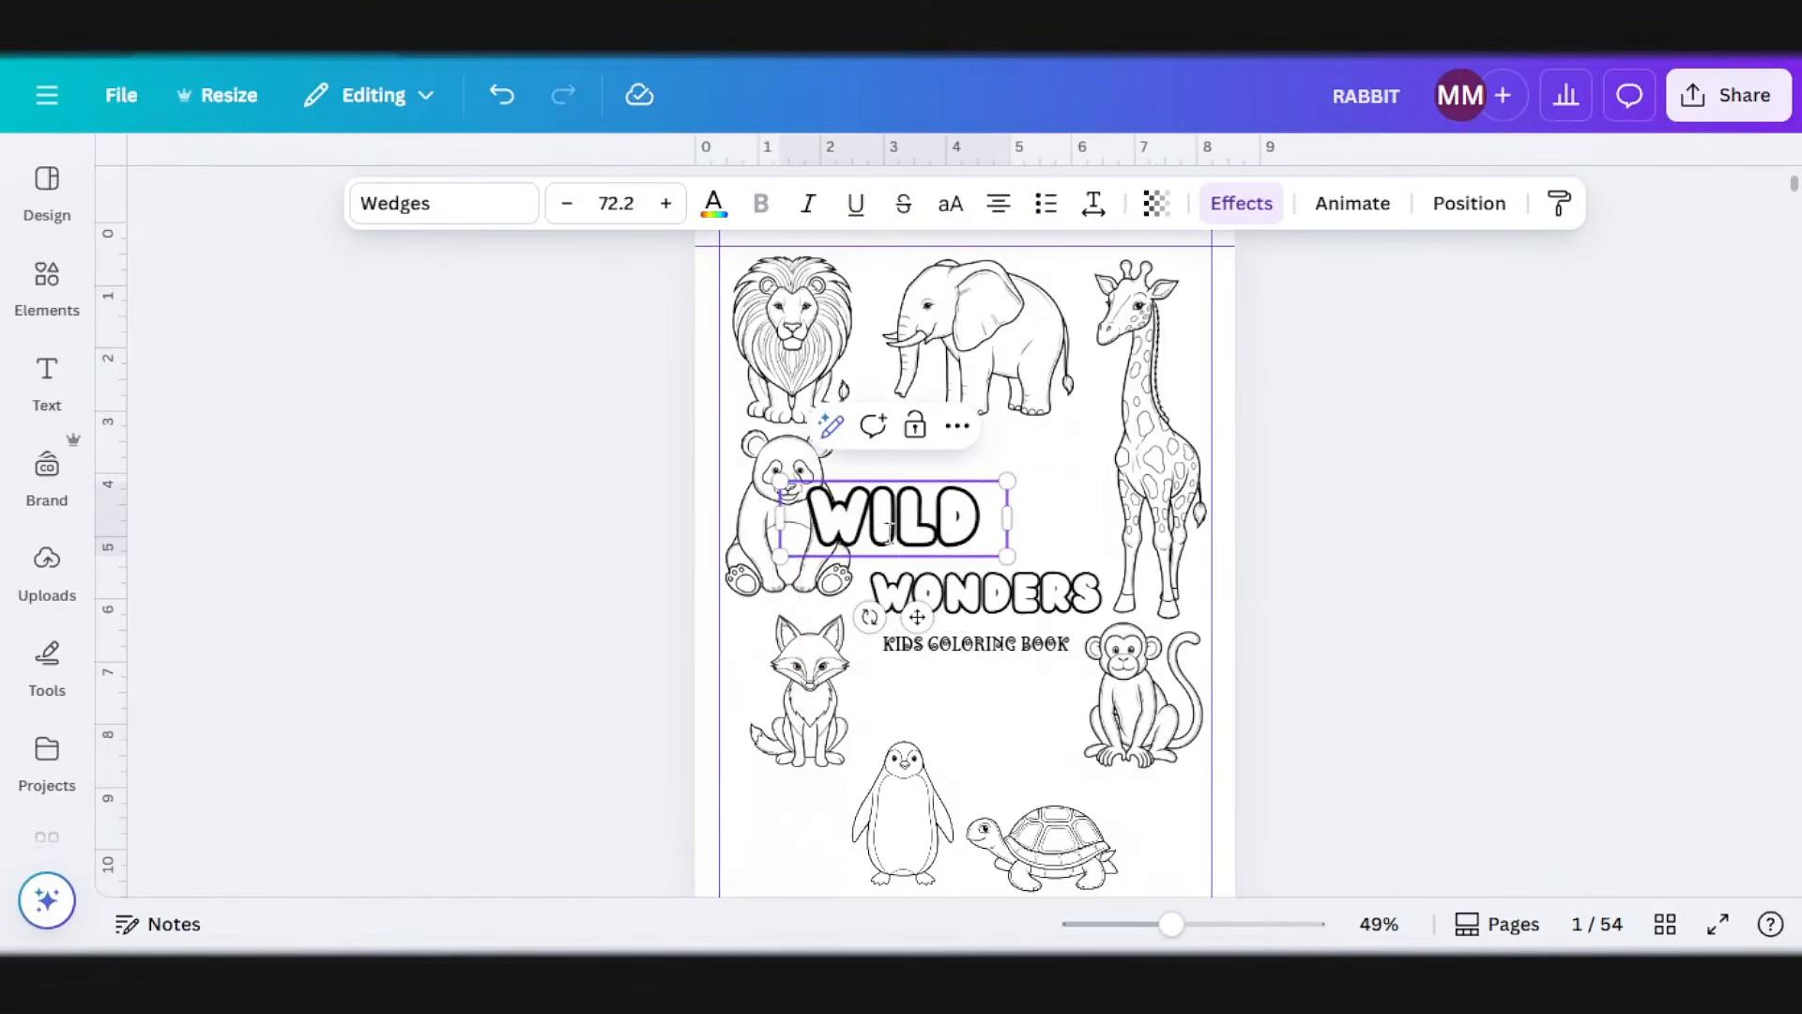
pyautogui.moveTo(892, 534); pyautogui.dragTo(997, 548)
pyautogui.moveTo(917, 616); pyautogui.dragTo(1004, 598)
pyautogui.click(1010, 650)
pyautogui.click(1380, 605)
pyautogui.click(1031, 528)
pyautogui.click(1397, 589)
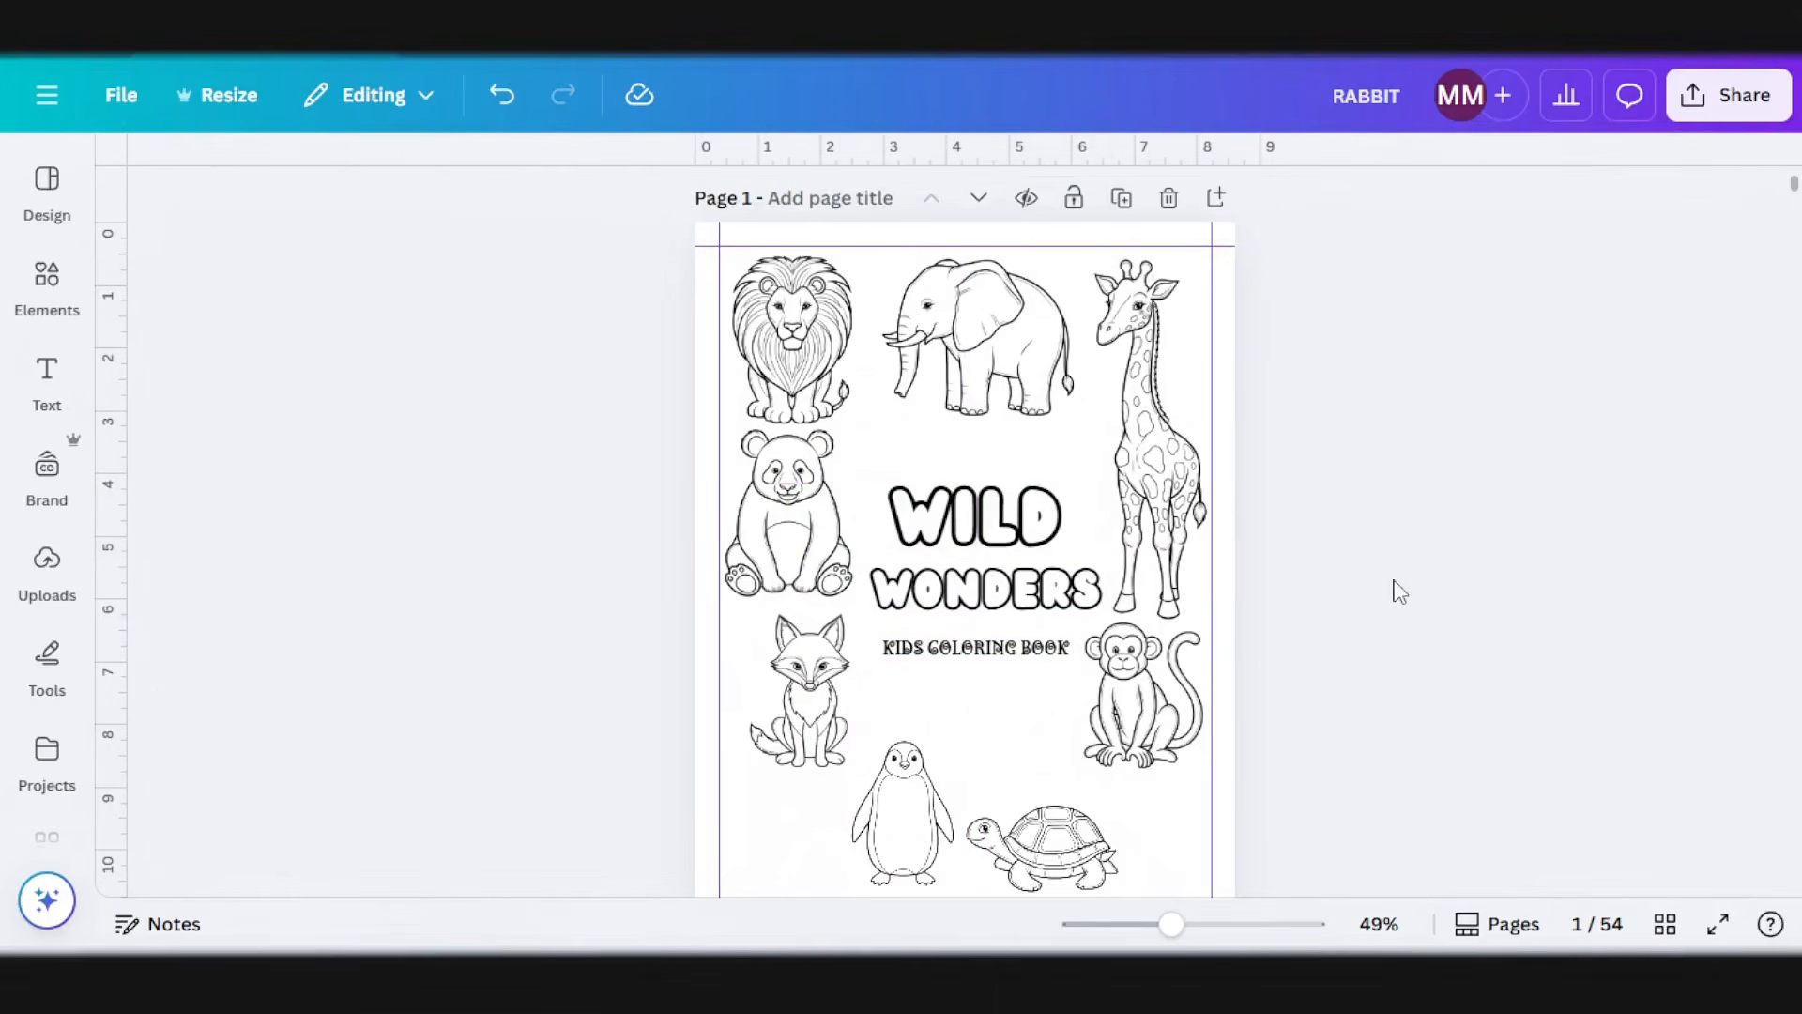
# Step: Check the completed title page and open the grid view of all the book's pages
pyautogui.scroll(-3, 1492, 582)
pyautogui.scroll(3, 1314, 676)
pyautogui.click(1665, 924)
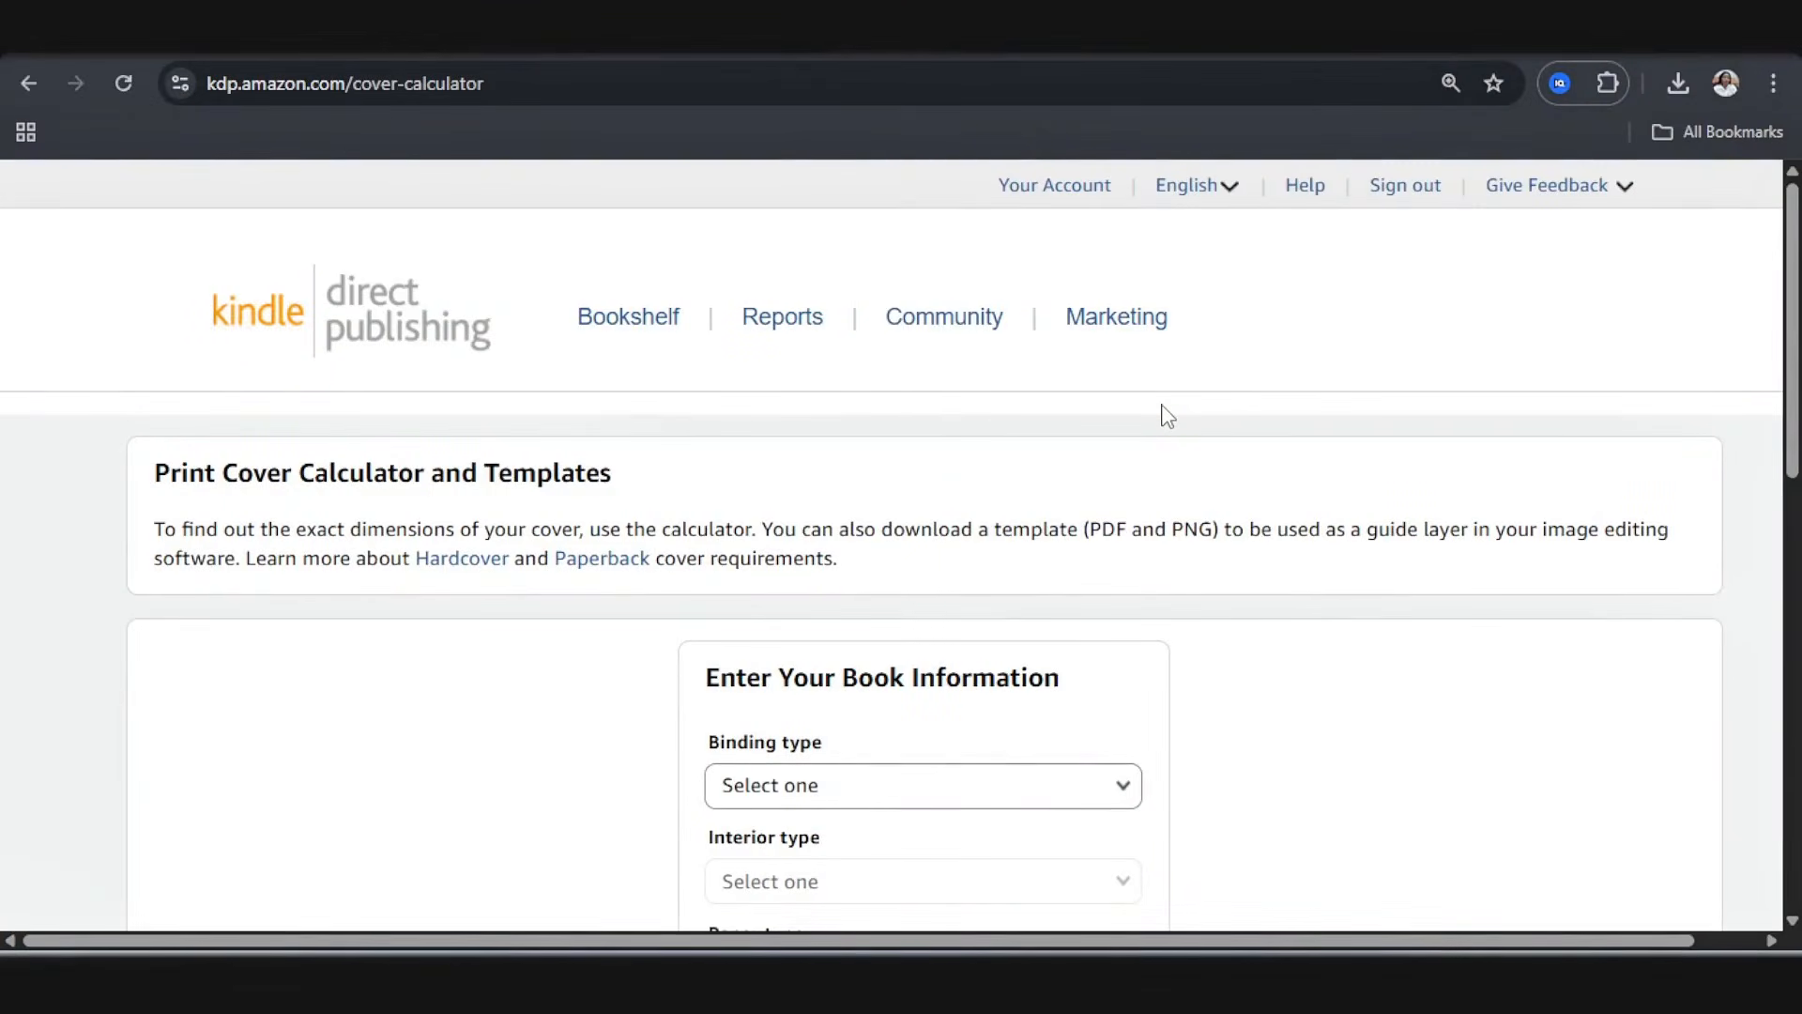
# Step: In the KDP cover calculator, choose Paperback binding, a Black & white interior and White paper
pyautogui.scroll(-4, 1164, 431)
pyautogui.click(919, 404)
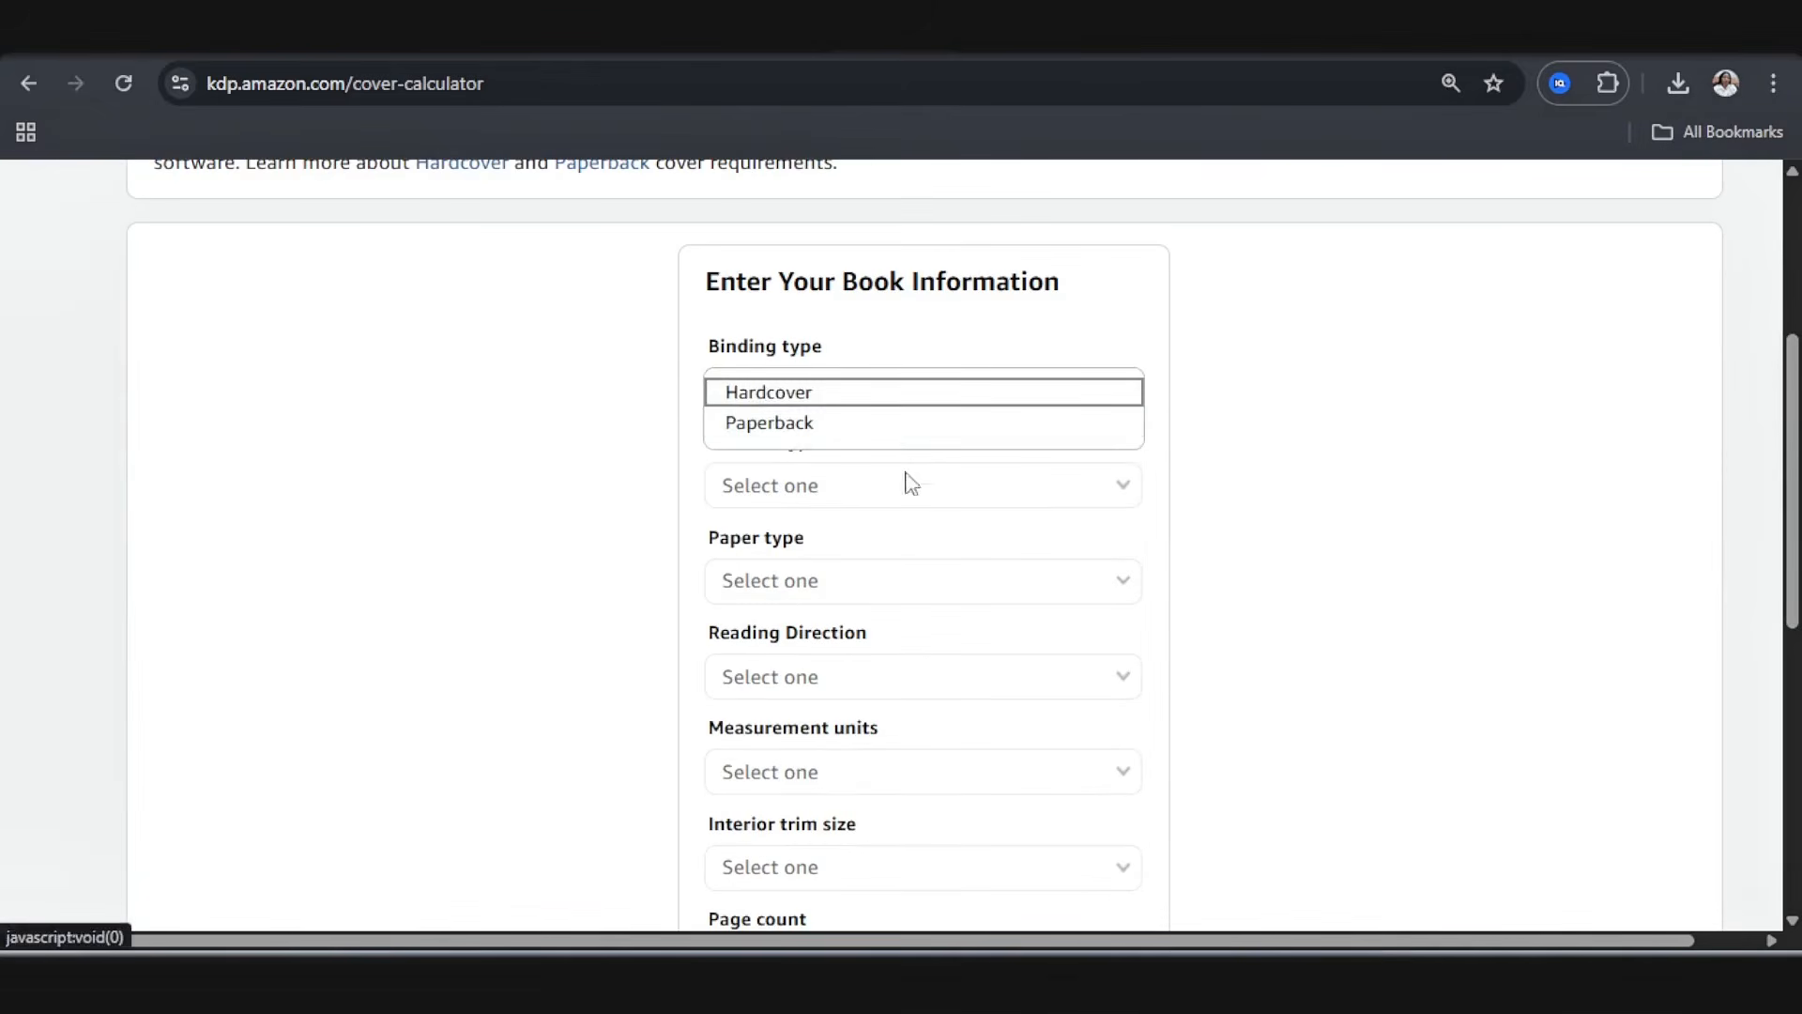
pyautogui.click(802, 425)
pyautogui.click(836, 488)
pyautogui.click(832, 488)
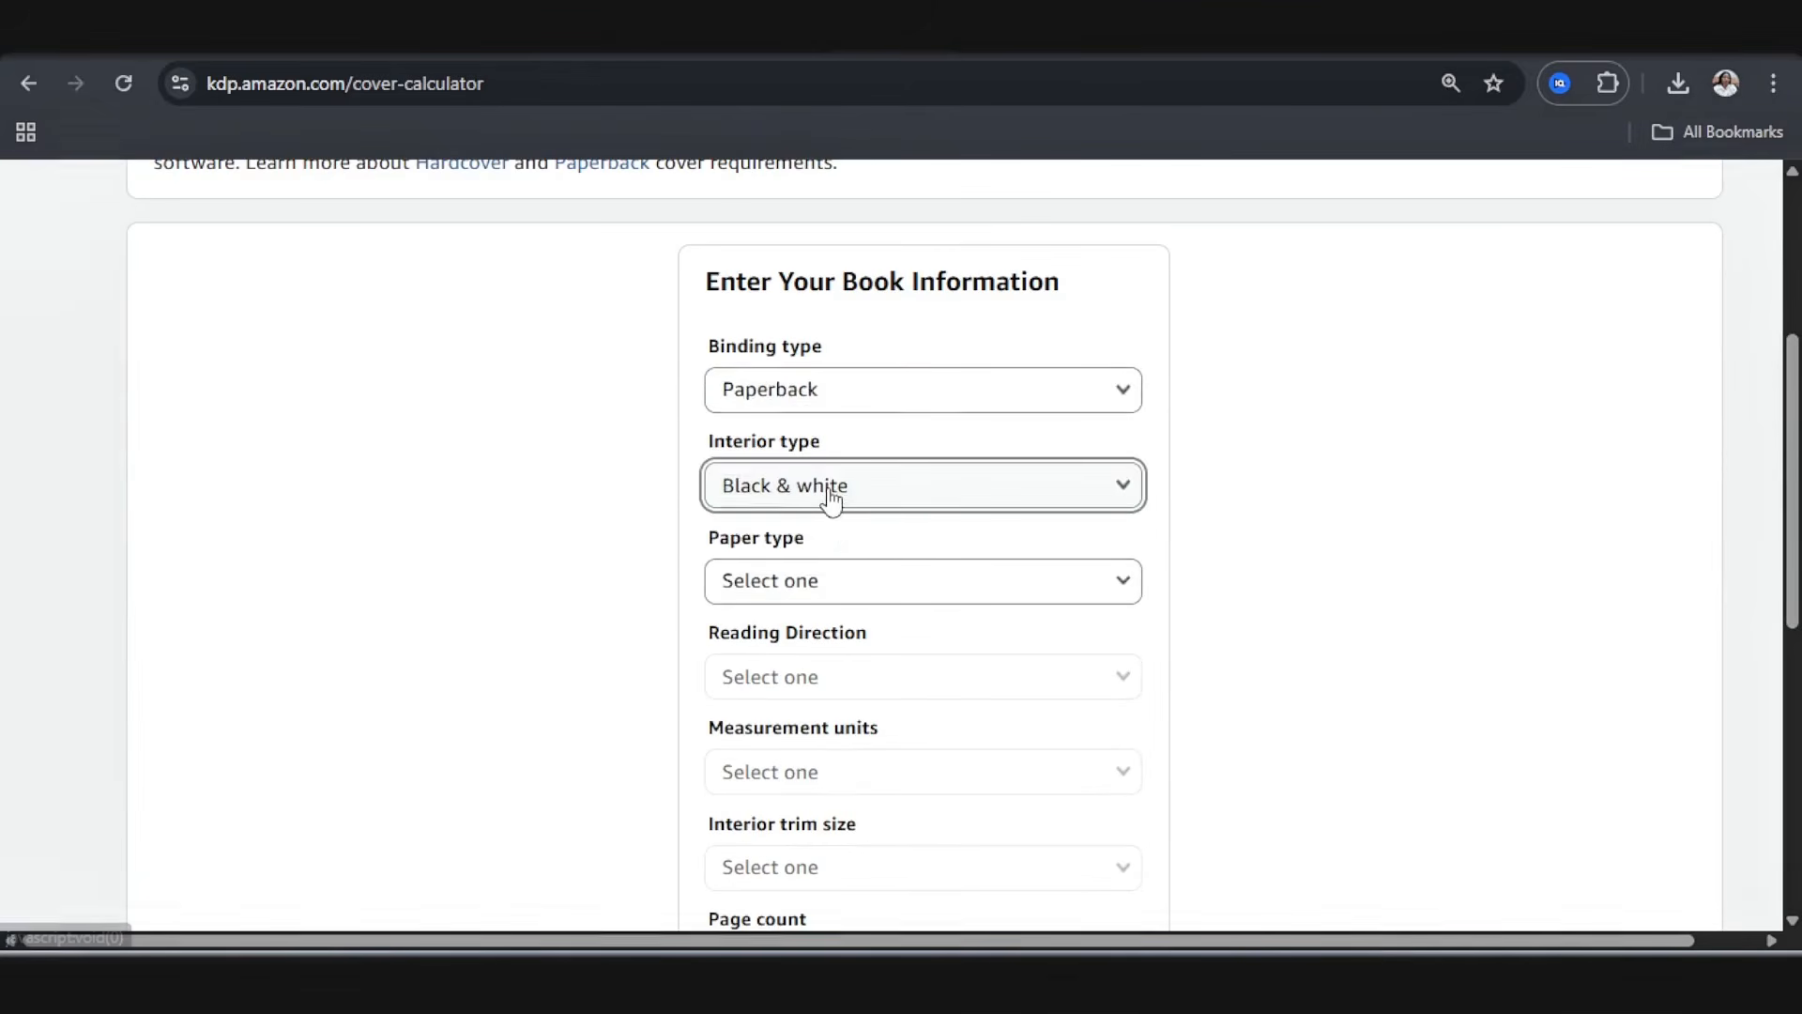
pyautogui.click(829, 594)
pyautogui.click(807, 587)
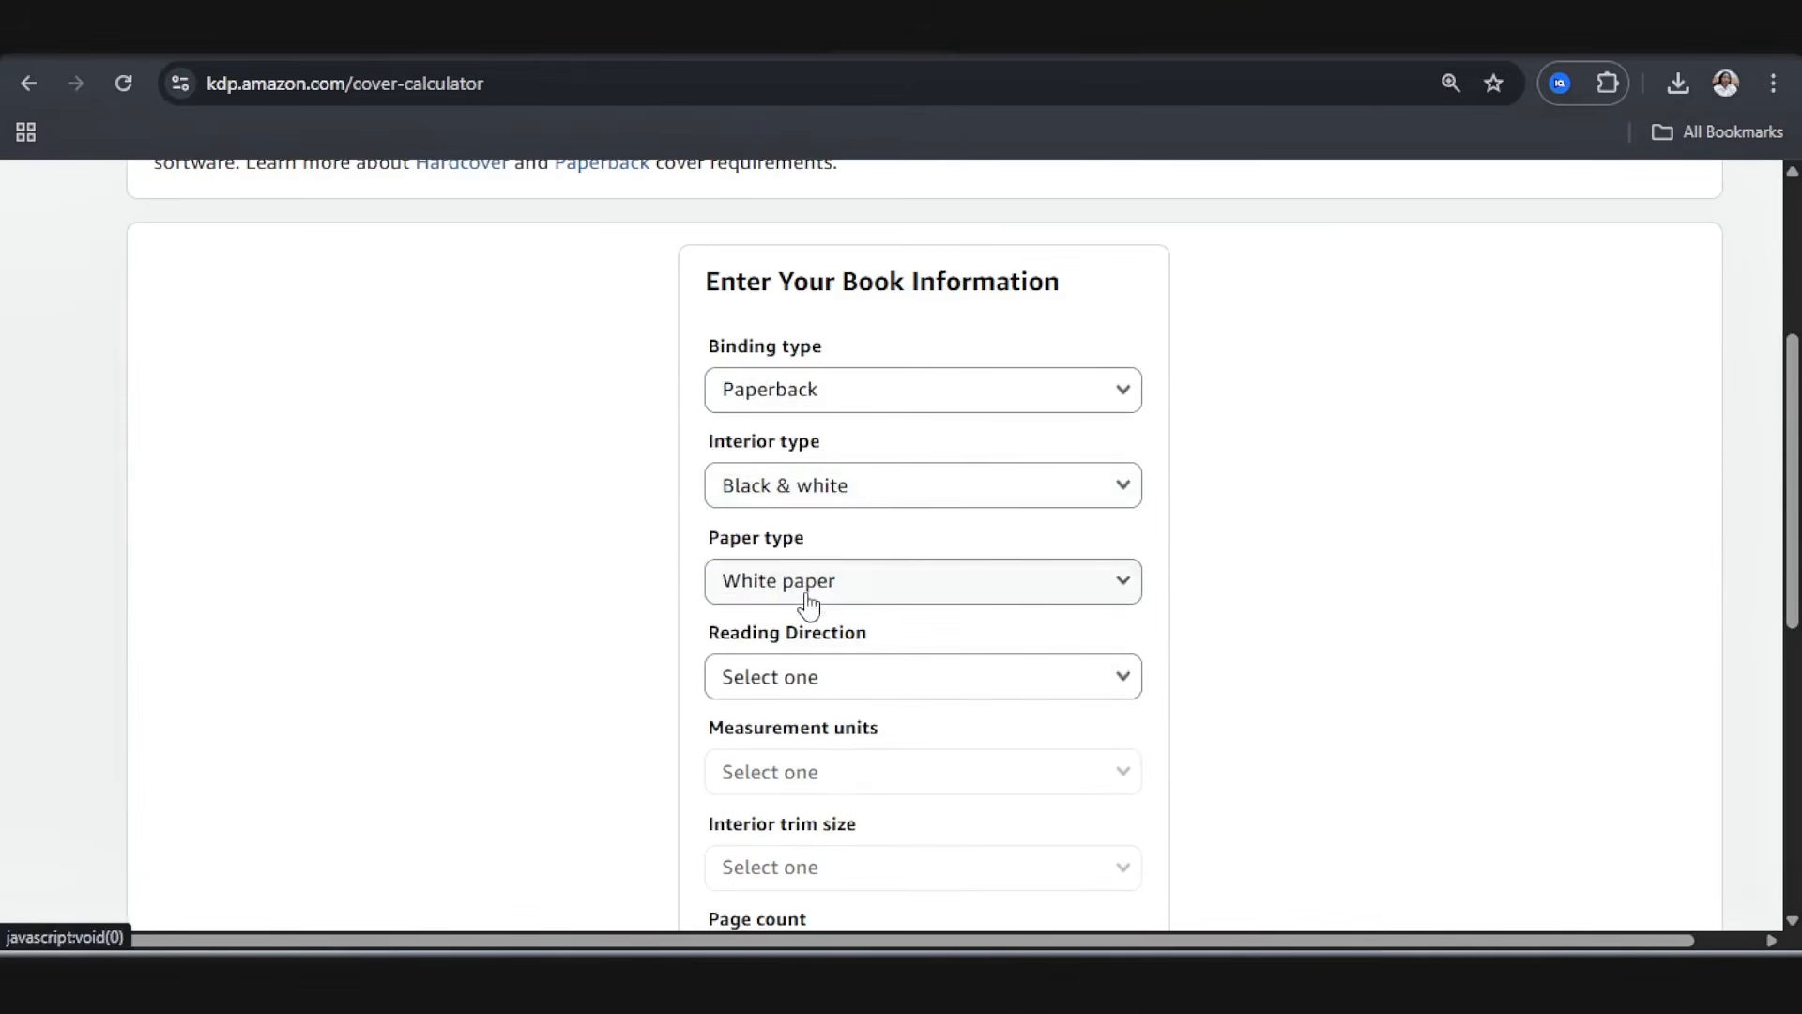
# Step: Set the reading direction to Left to Right, the measurement units to Inches and the interior trim size to 8.5 x 11 in
pyautogui.scroll(-3, 807, 601)
pyautogui.click(832, 432)
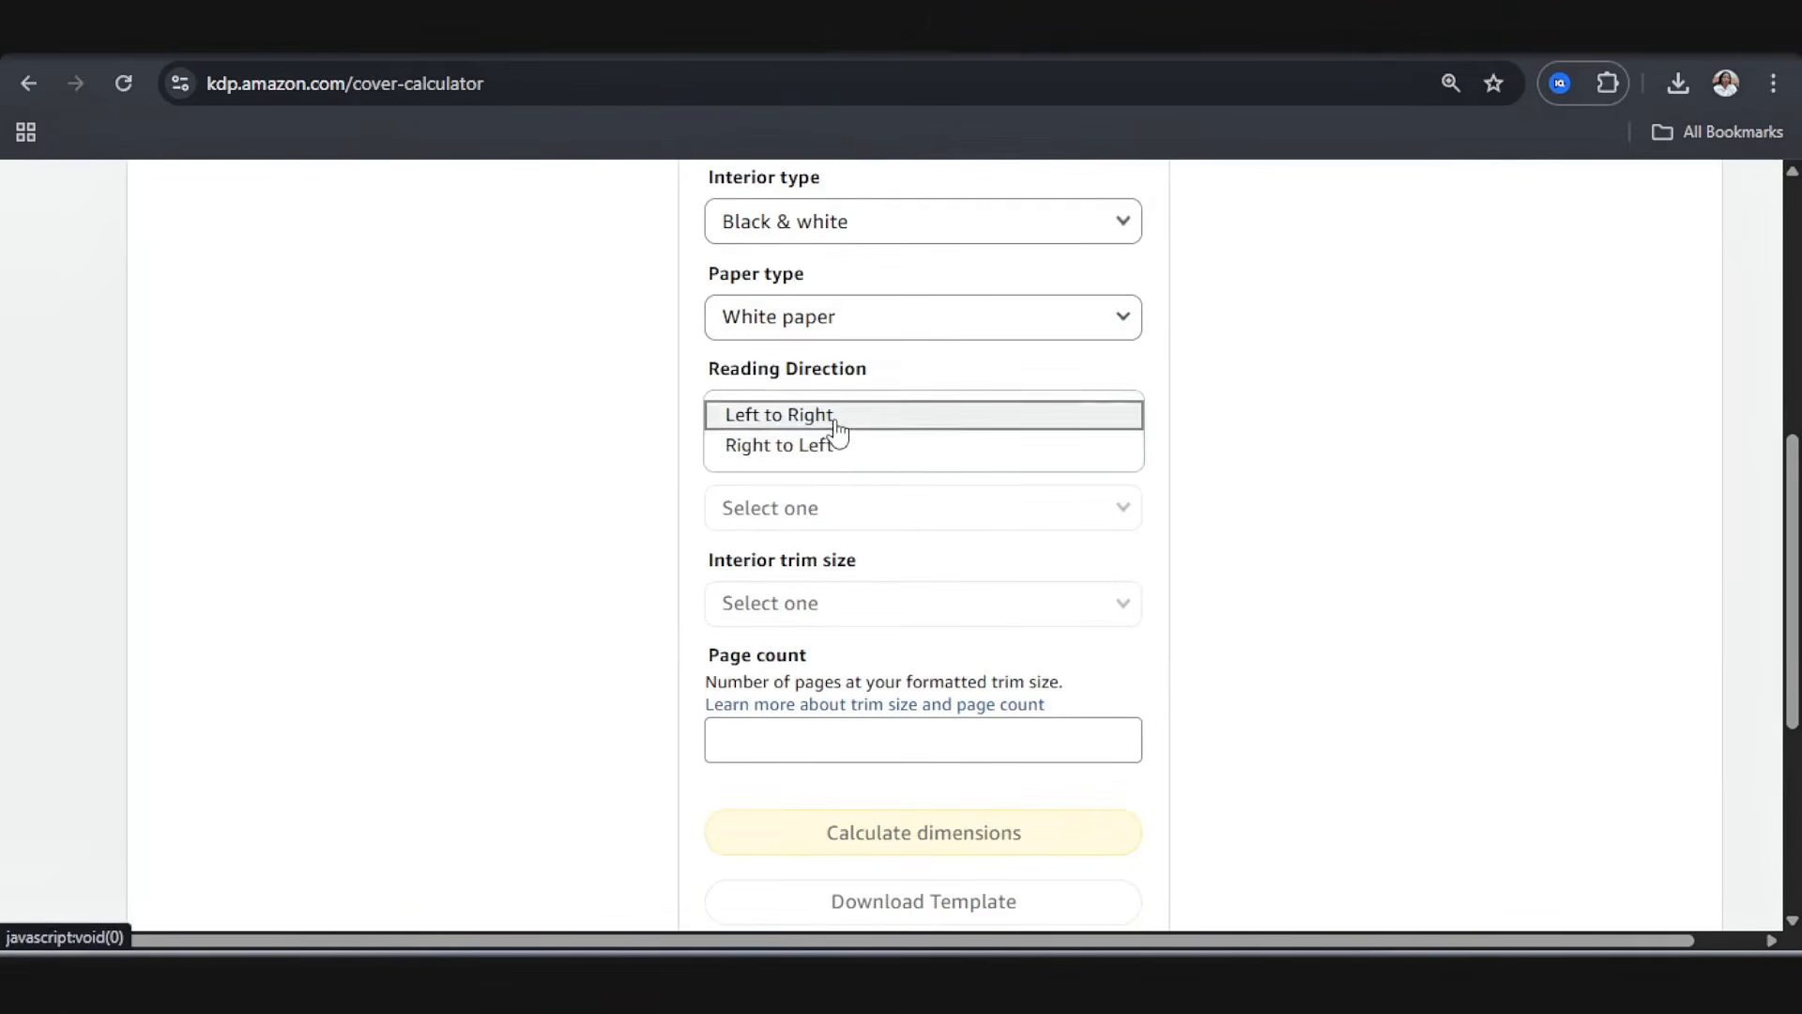
pyautogui.click(833, 419)
pyautogui.click(845, 519)
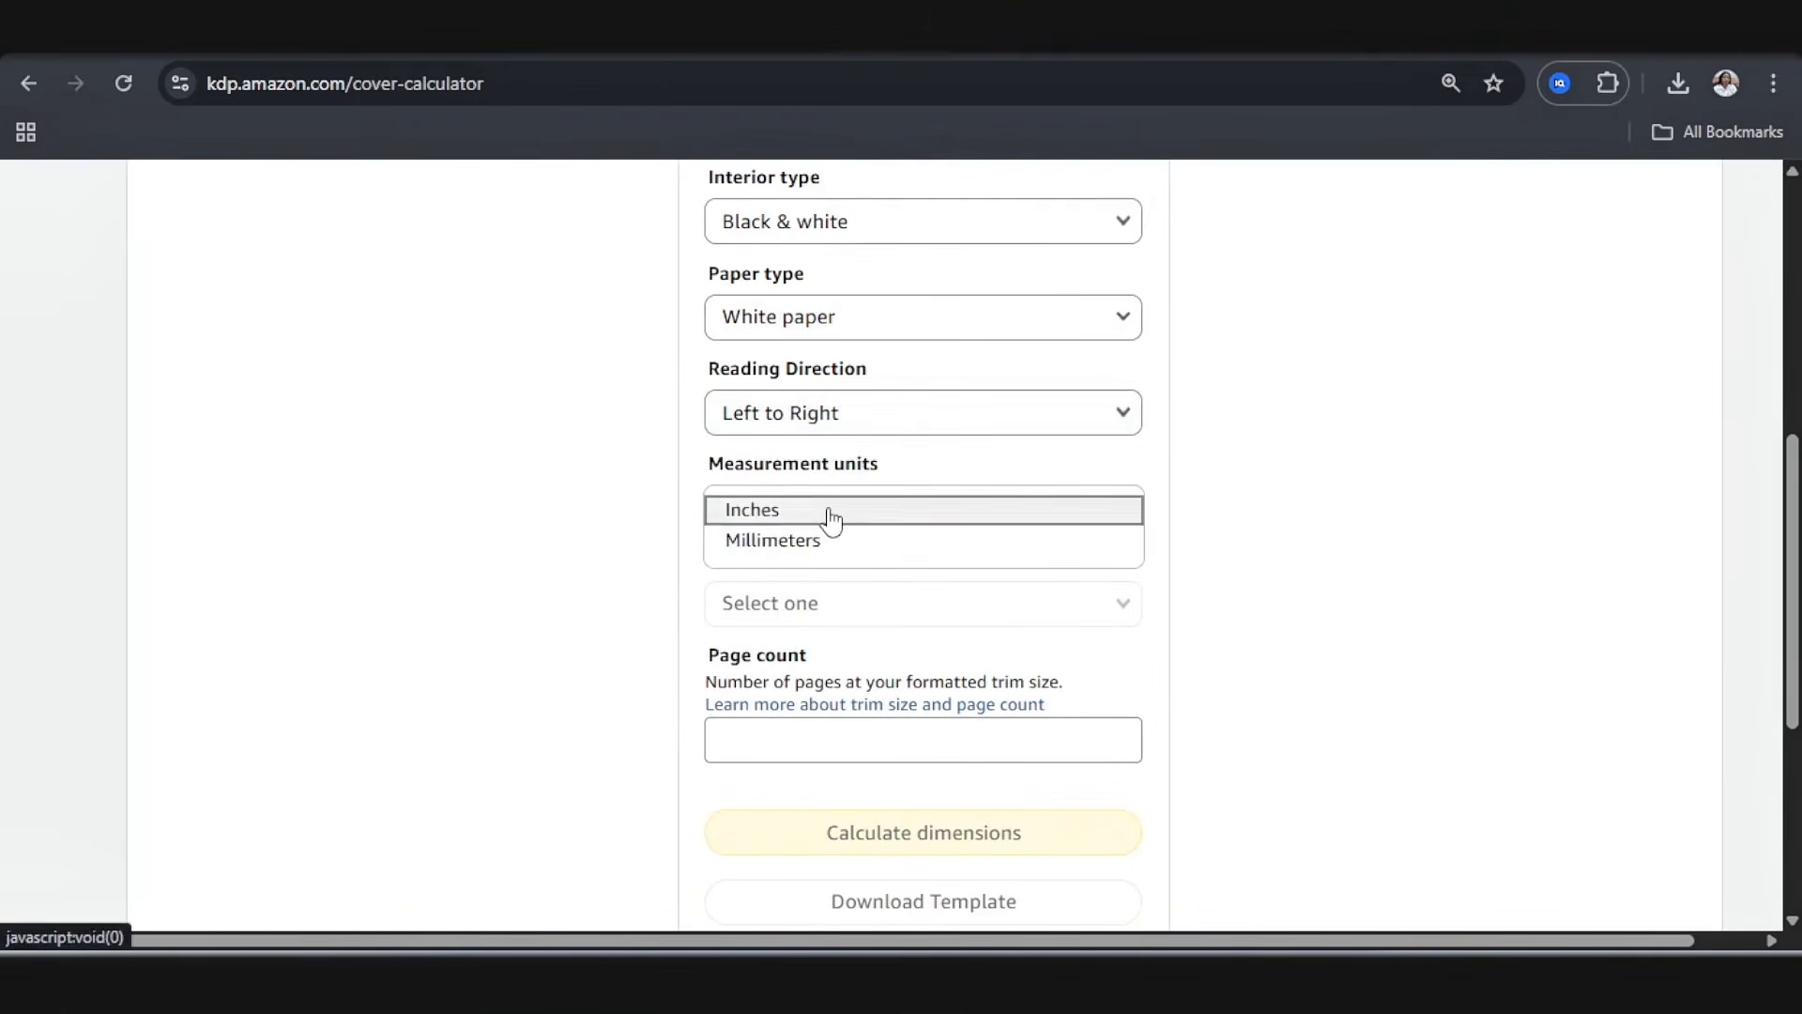
pyautogui.click(830, 512)
pyautogui.click(821, 608)
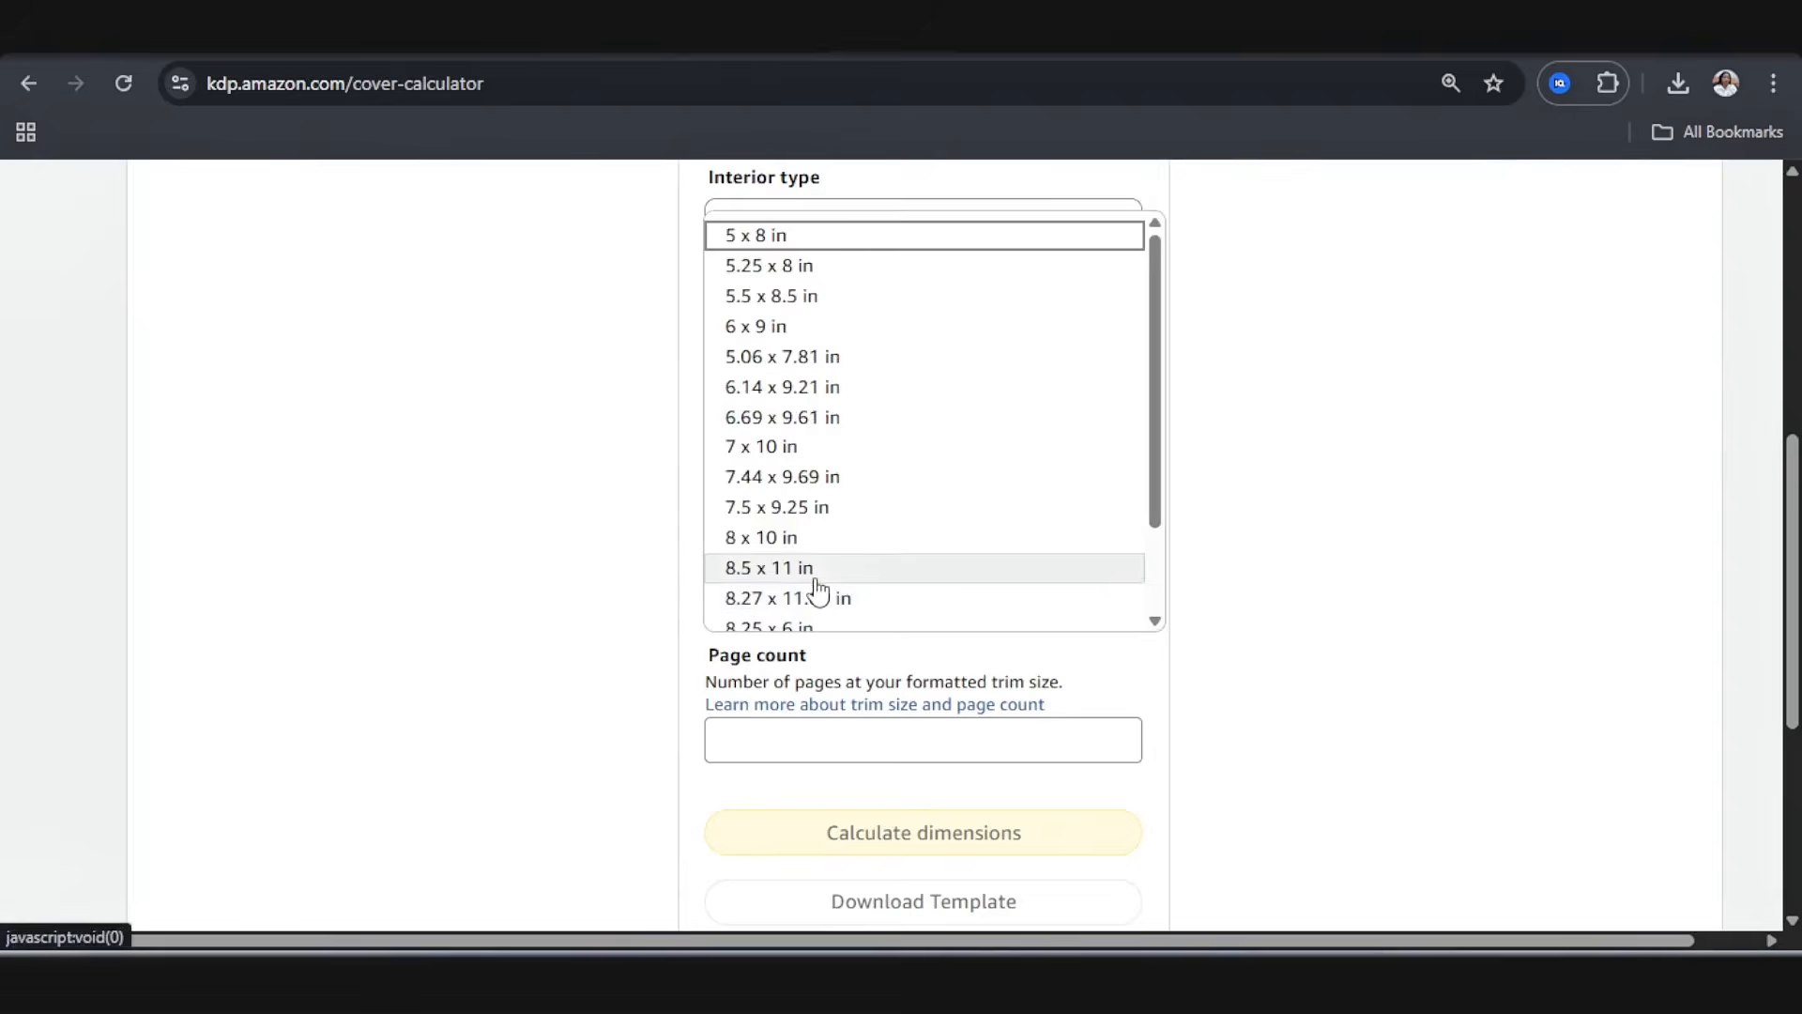
pyautogui.click(816, 575)
# Step: Enter a page count of 54, calculate the cover dimensions and download the cover template
pyautogui.scroll(-1, 852, 615)
pyautogui.click(849, 609)
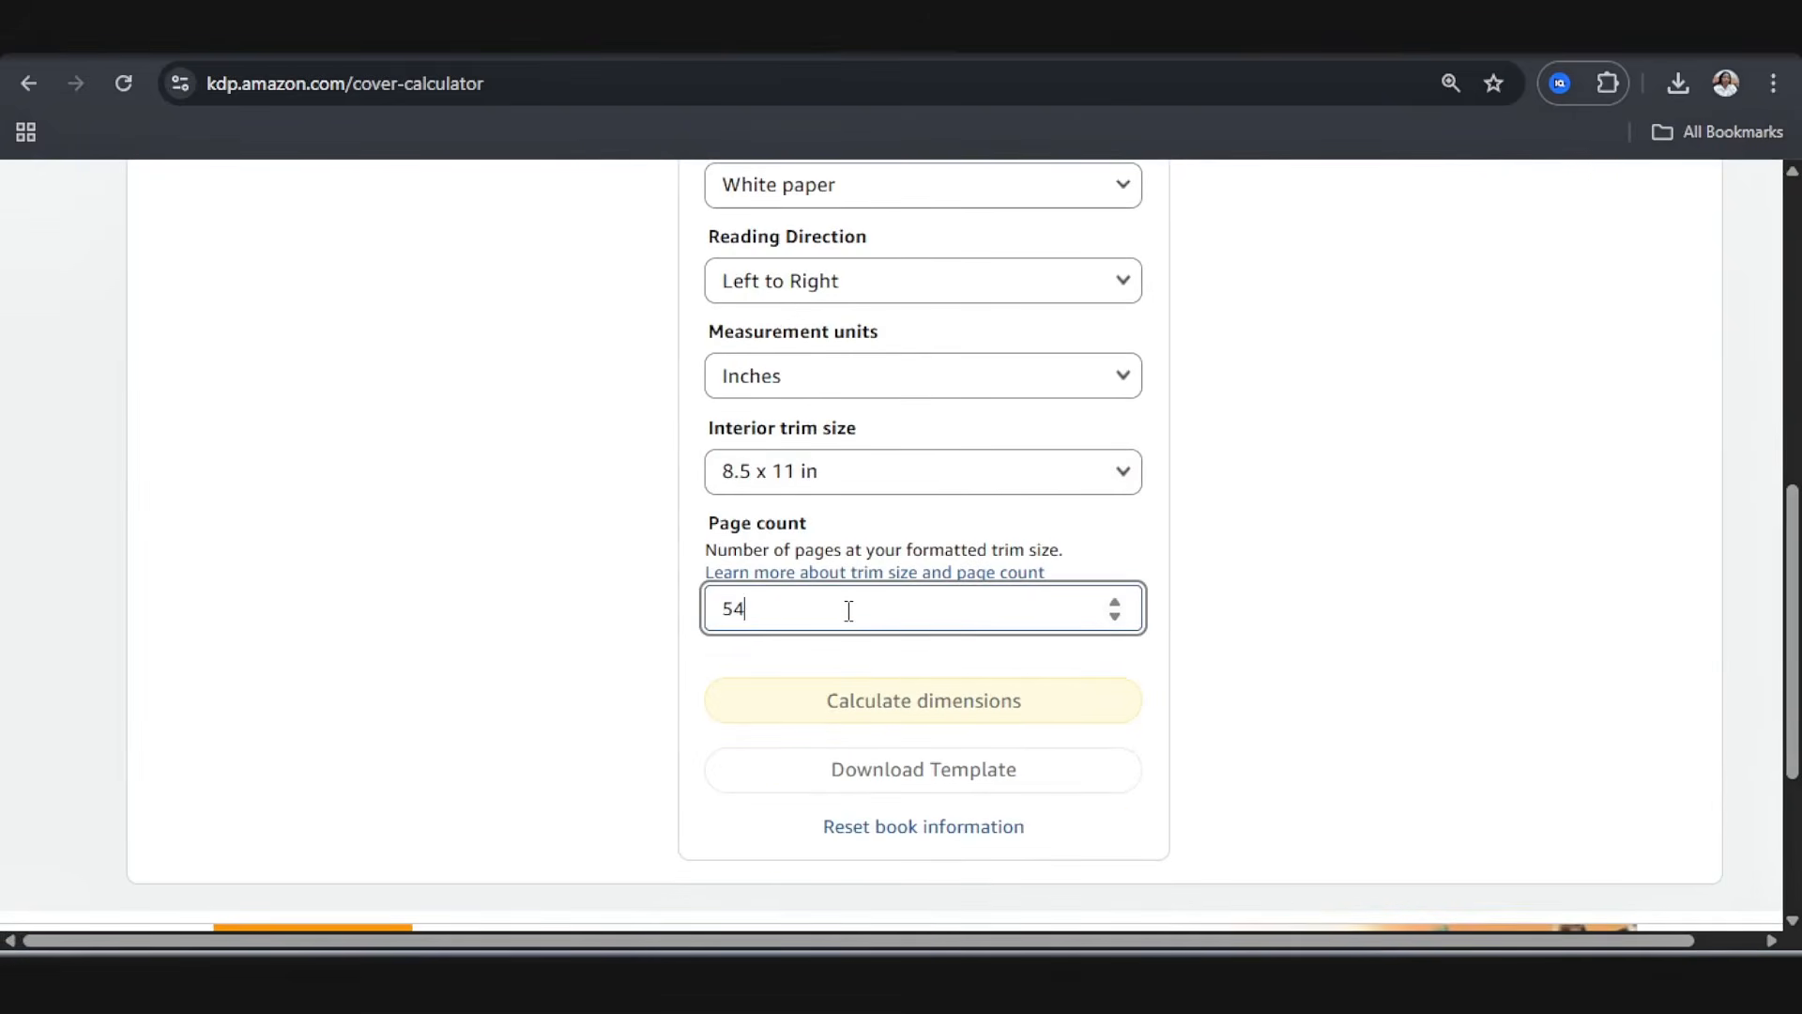
pyautogui.click(890, 711)
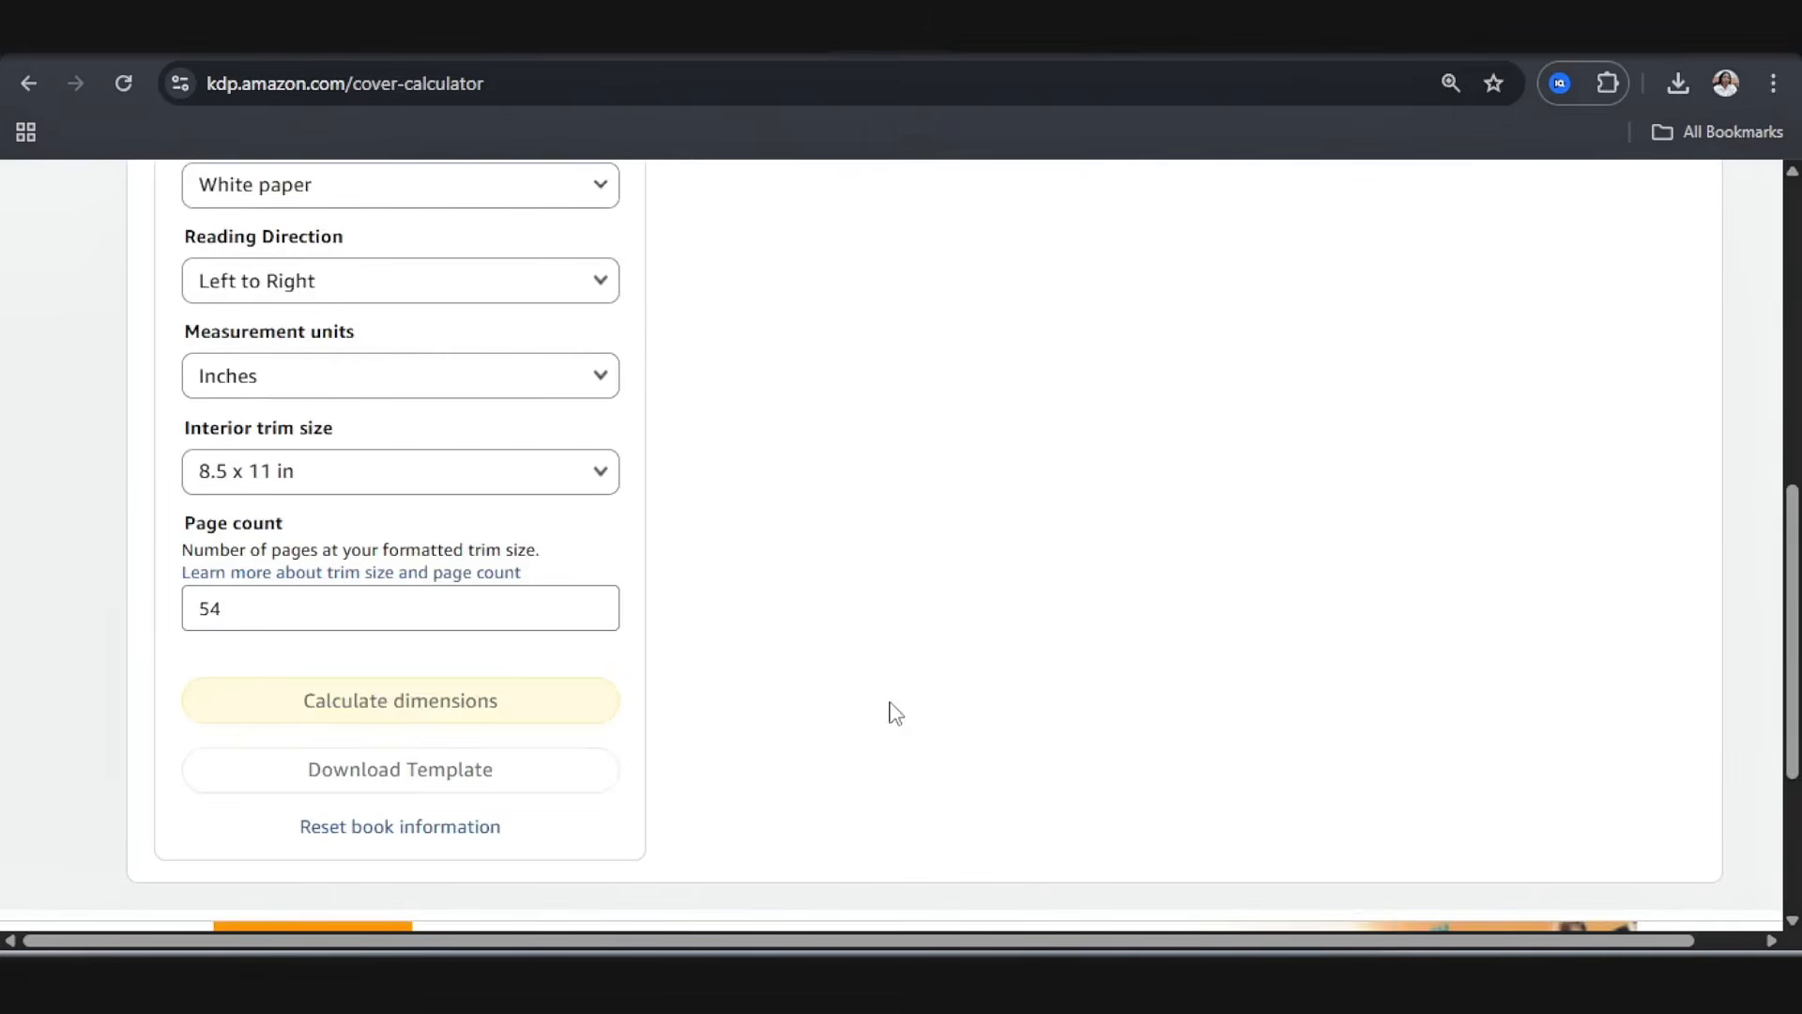
pyautogui.scroll(4, 894, 637)
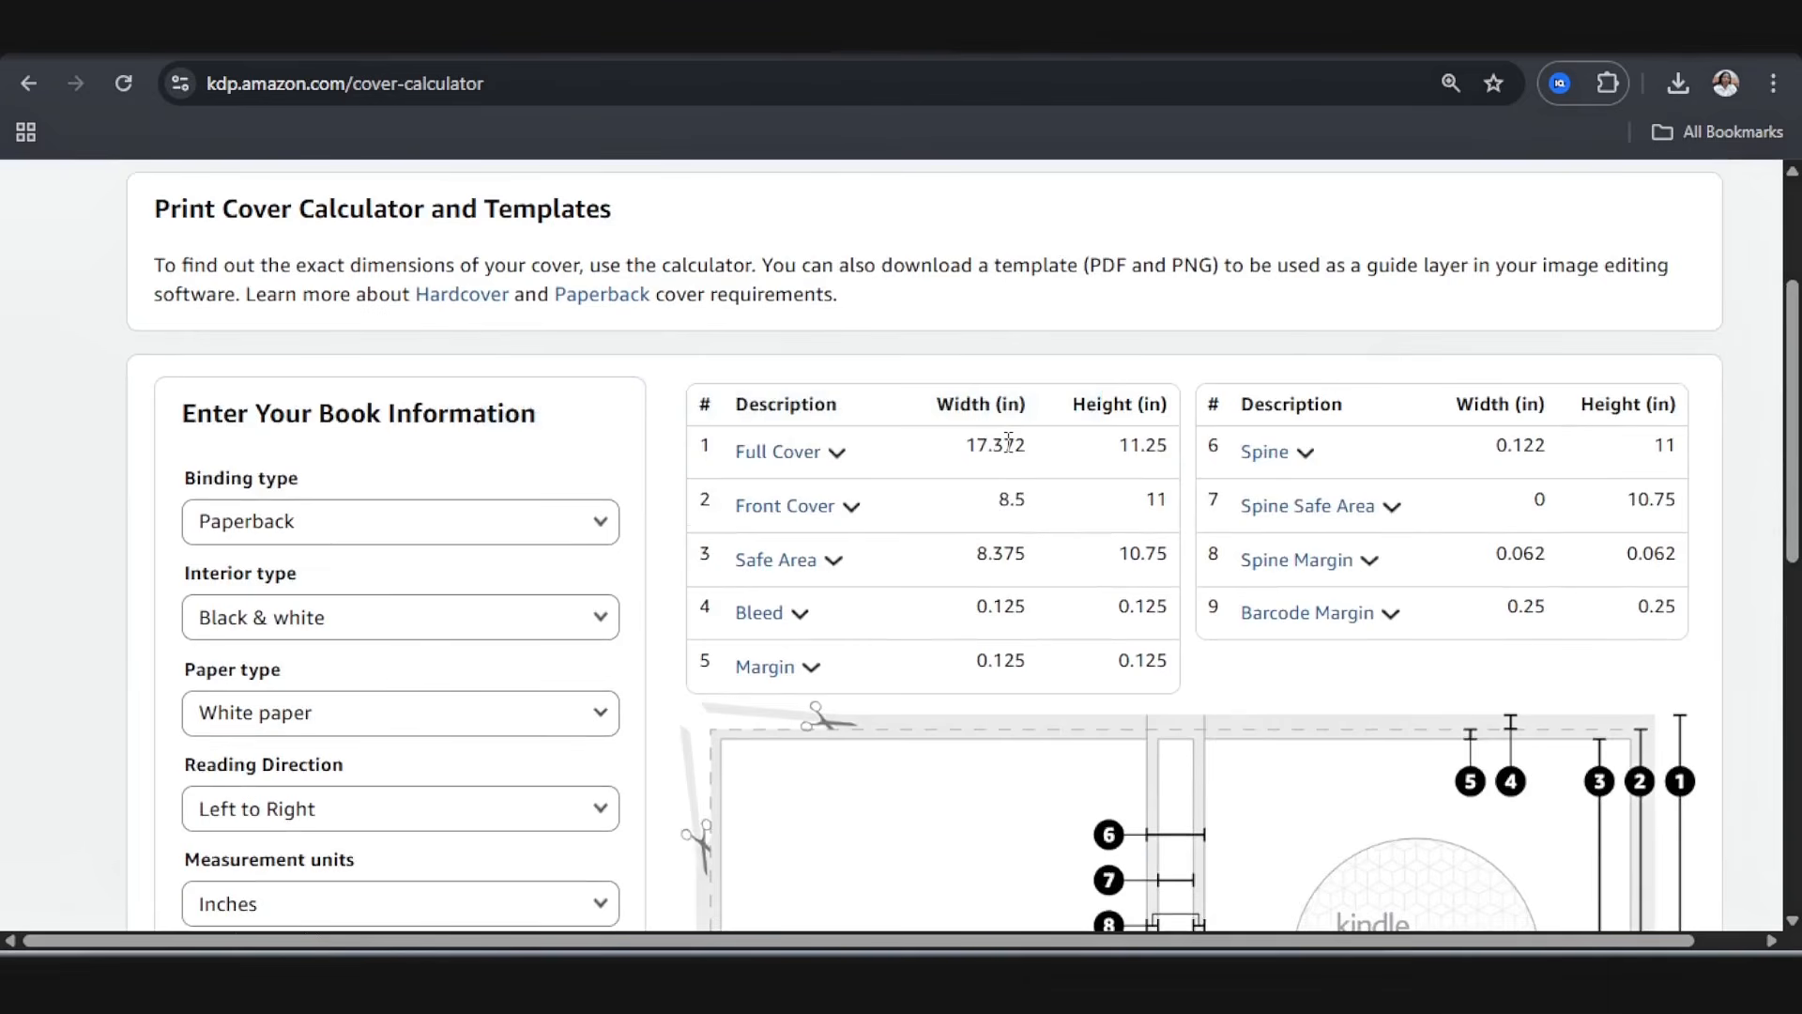
pyautogui.scroll(-3, 964, 442)
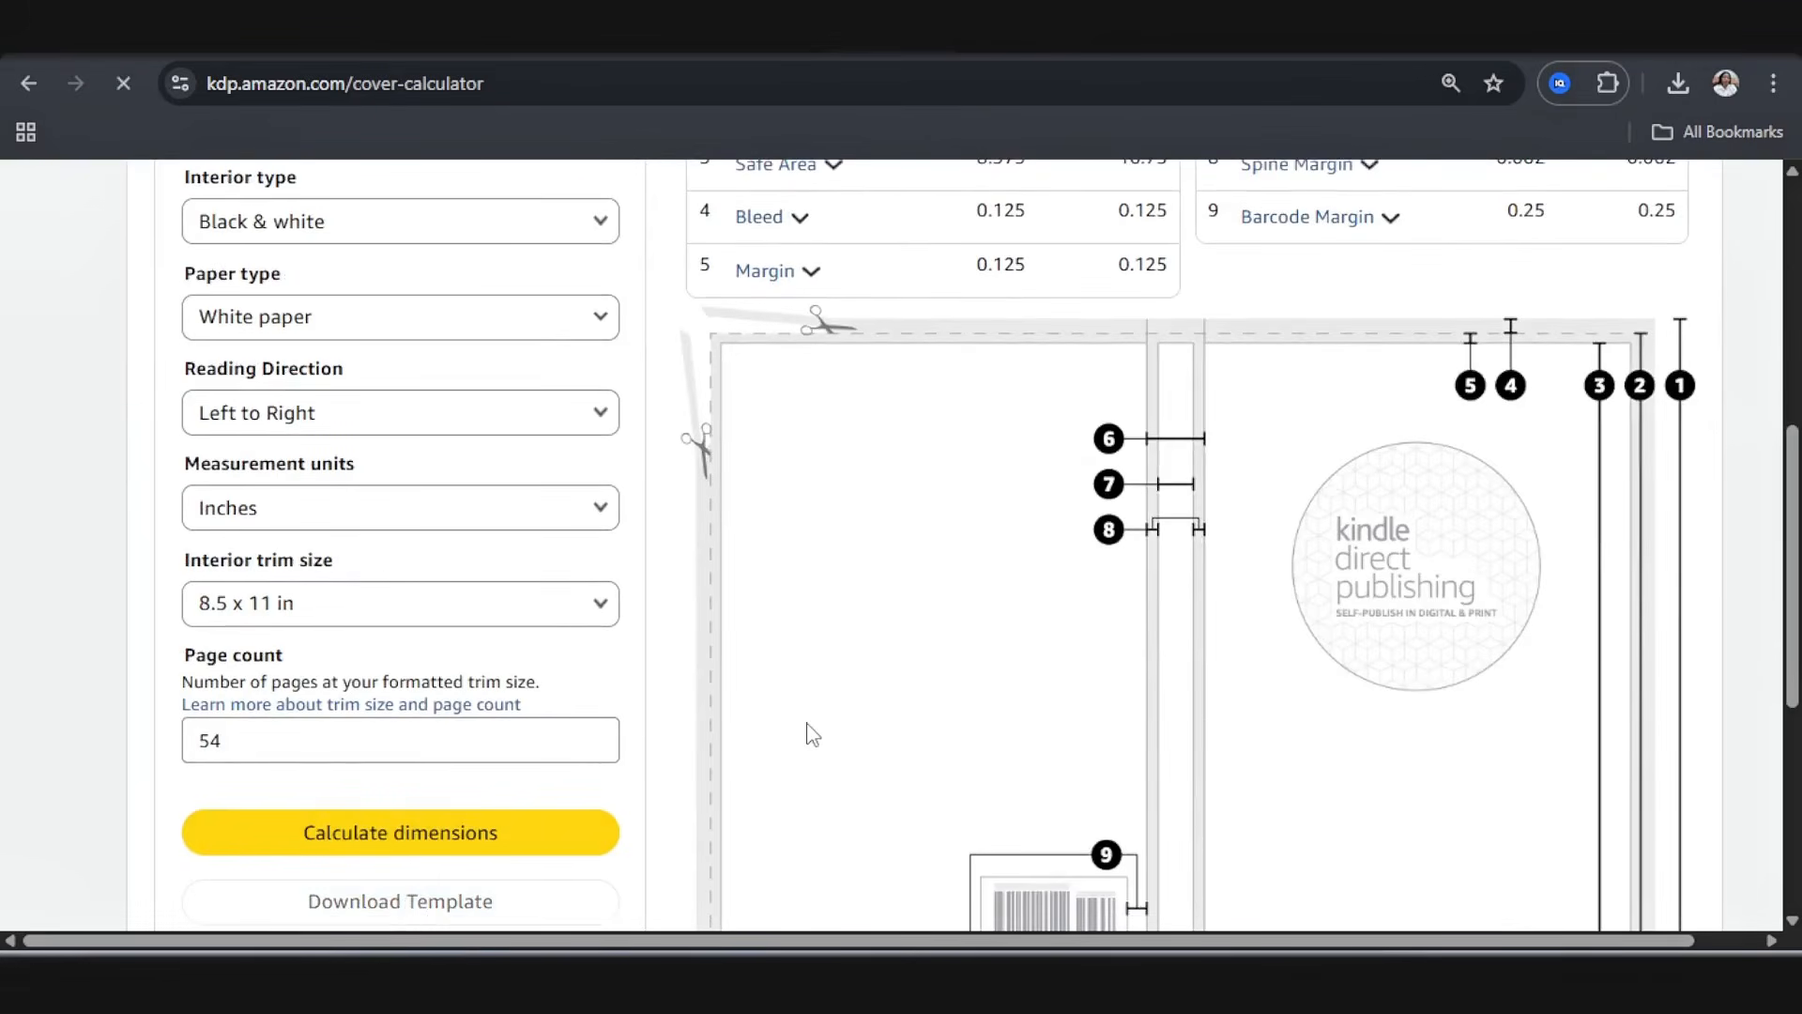
pyautogui.scroll(4, 813, 735)
# Step: Copy the full cover width and create a new custom-size Canva design of 17.372 x 11.25 in
pyautogui.moveTo(1028, 446); pyautogui.dragTo(958, 439)
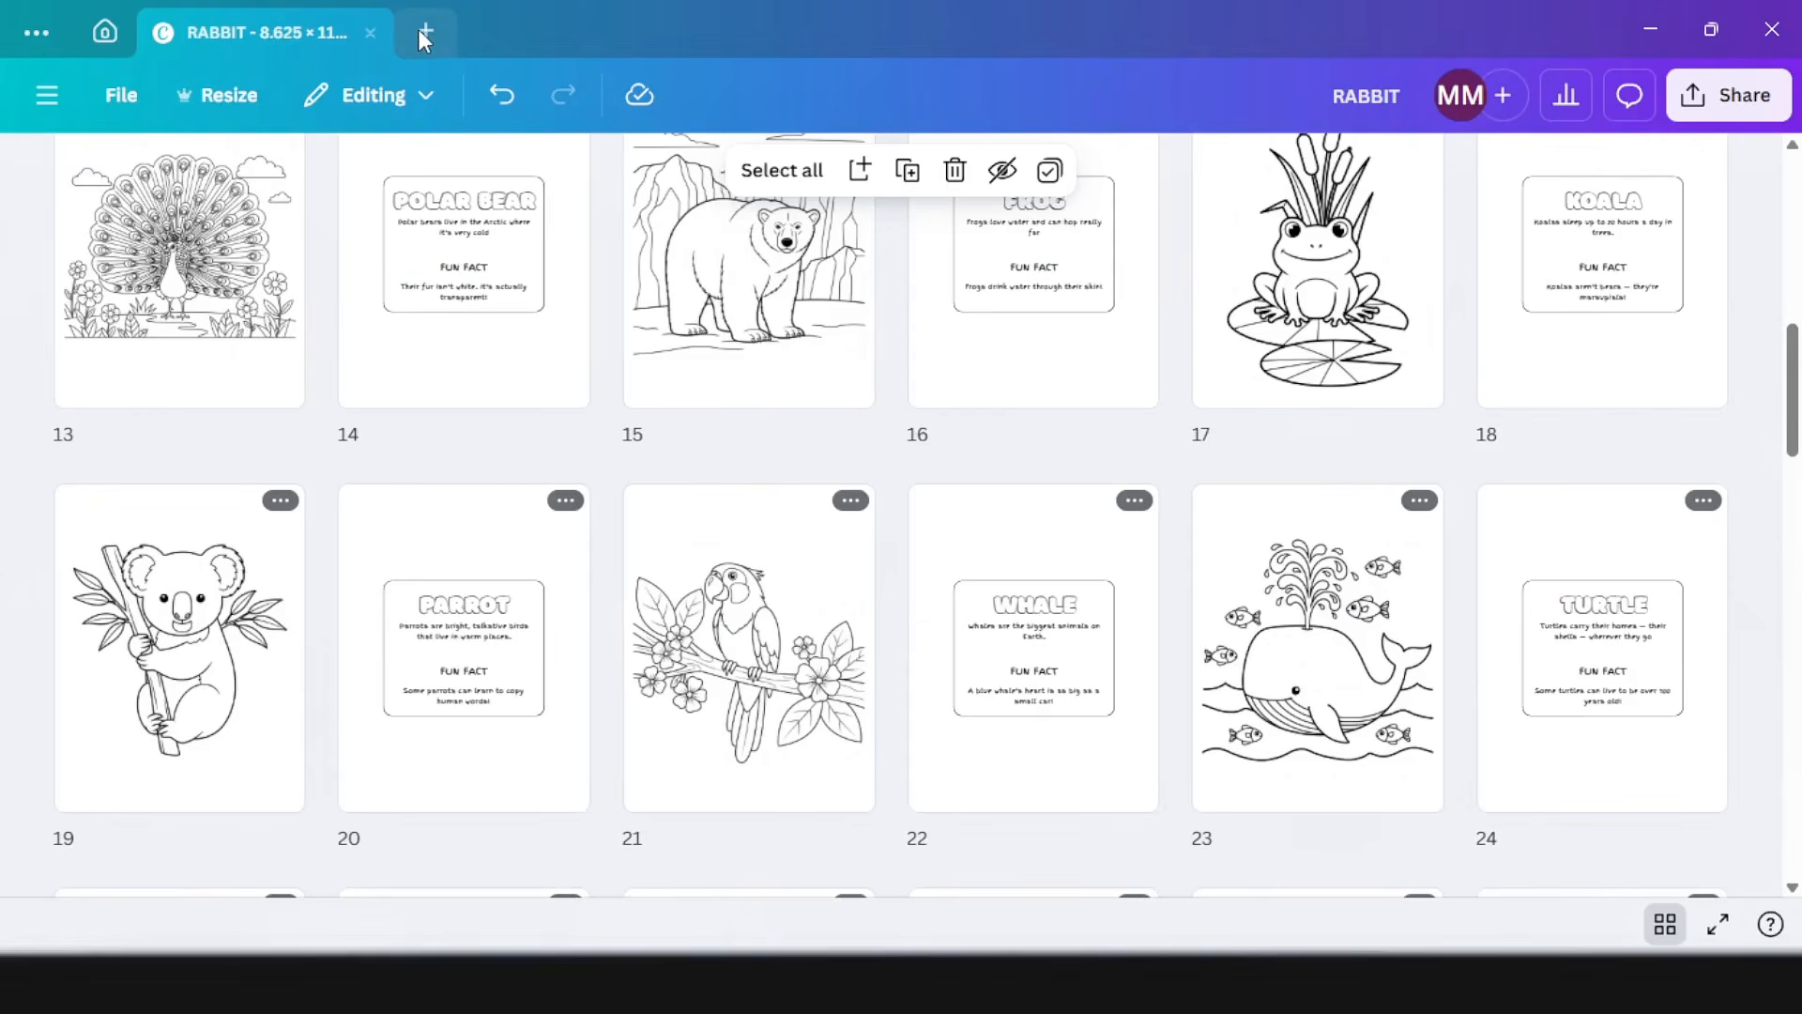
pyautogui.click(418, 27)
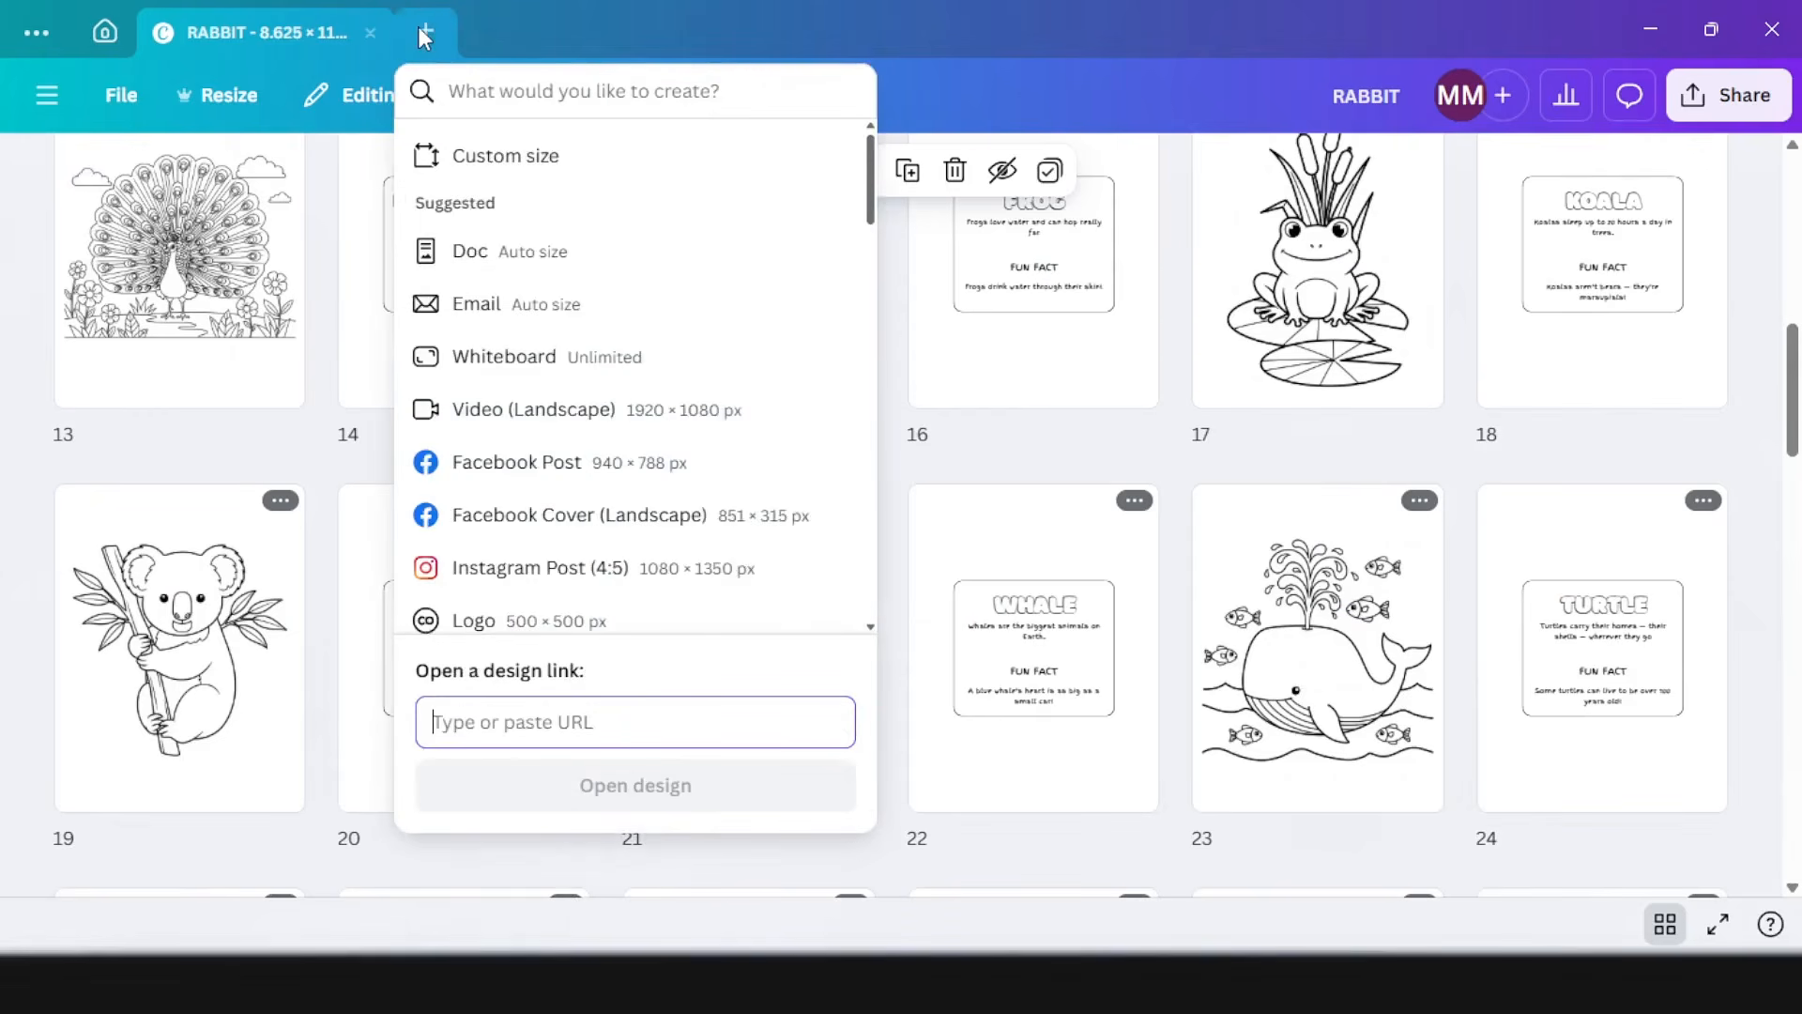
pyautogui.click(521, 171)
pyautogui.moveTo(510, 197); pyautogui.dragTo(419, 188)
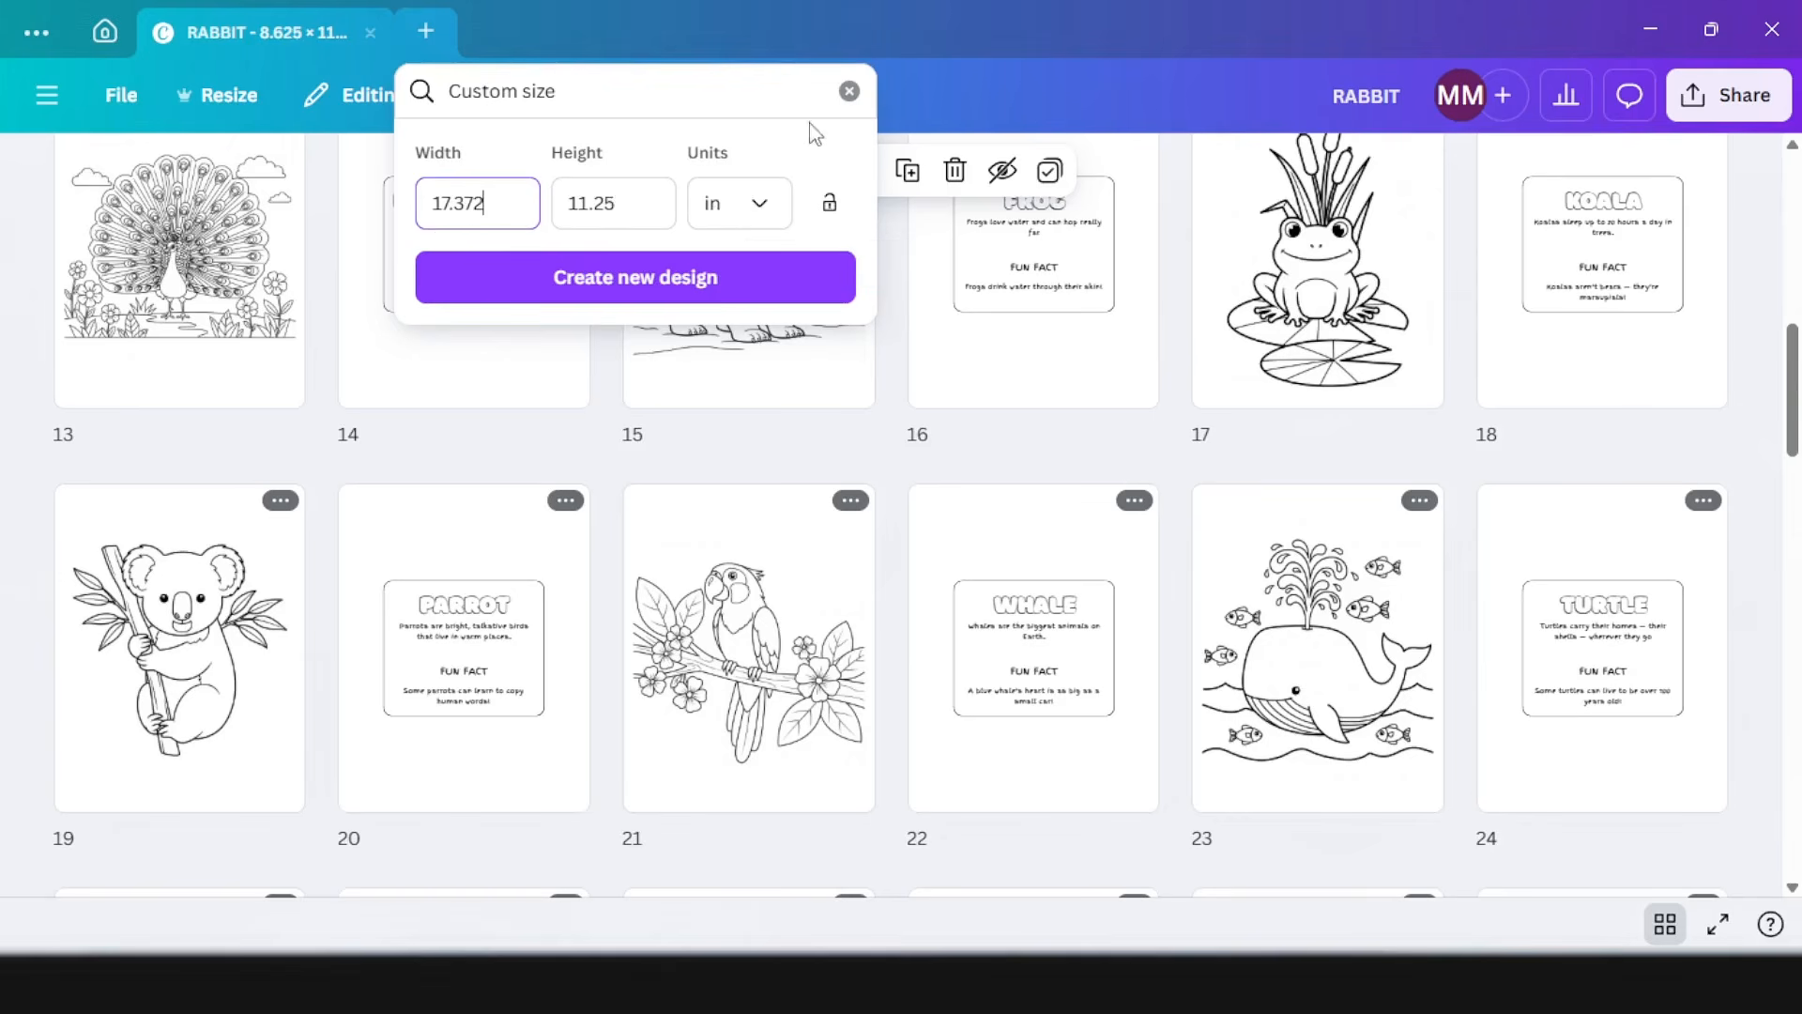
pyautogui.click(699, 289)
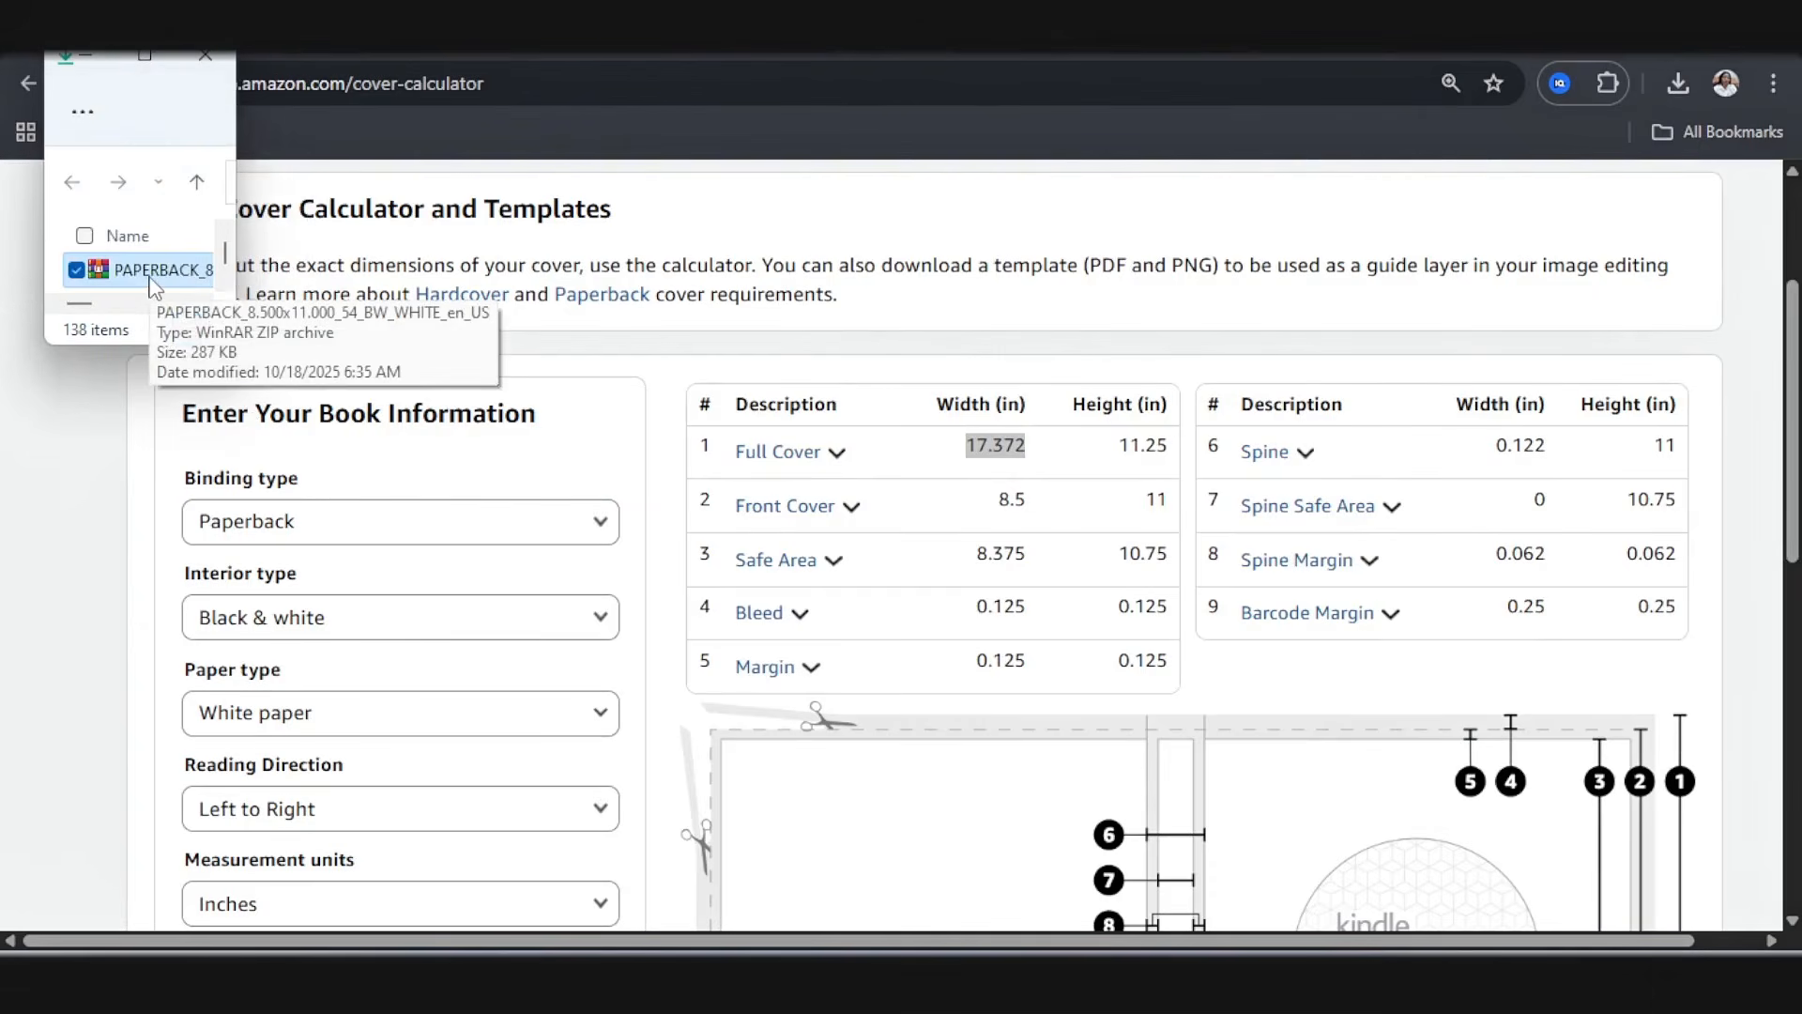
# Step: Extract the downloaded PAPERBACK_8.500x11.000_54_BW_WHITE_en_US archive into its own folder in Downloads
pyautogui.click(143, 57)
pyautogui.rightClick(312, 242)
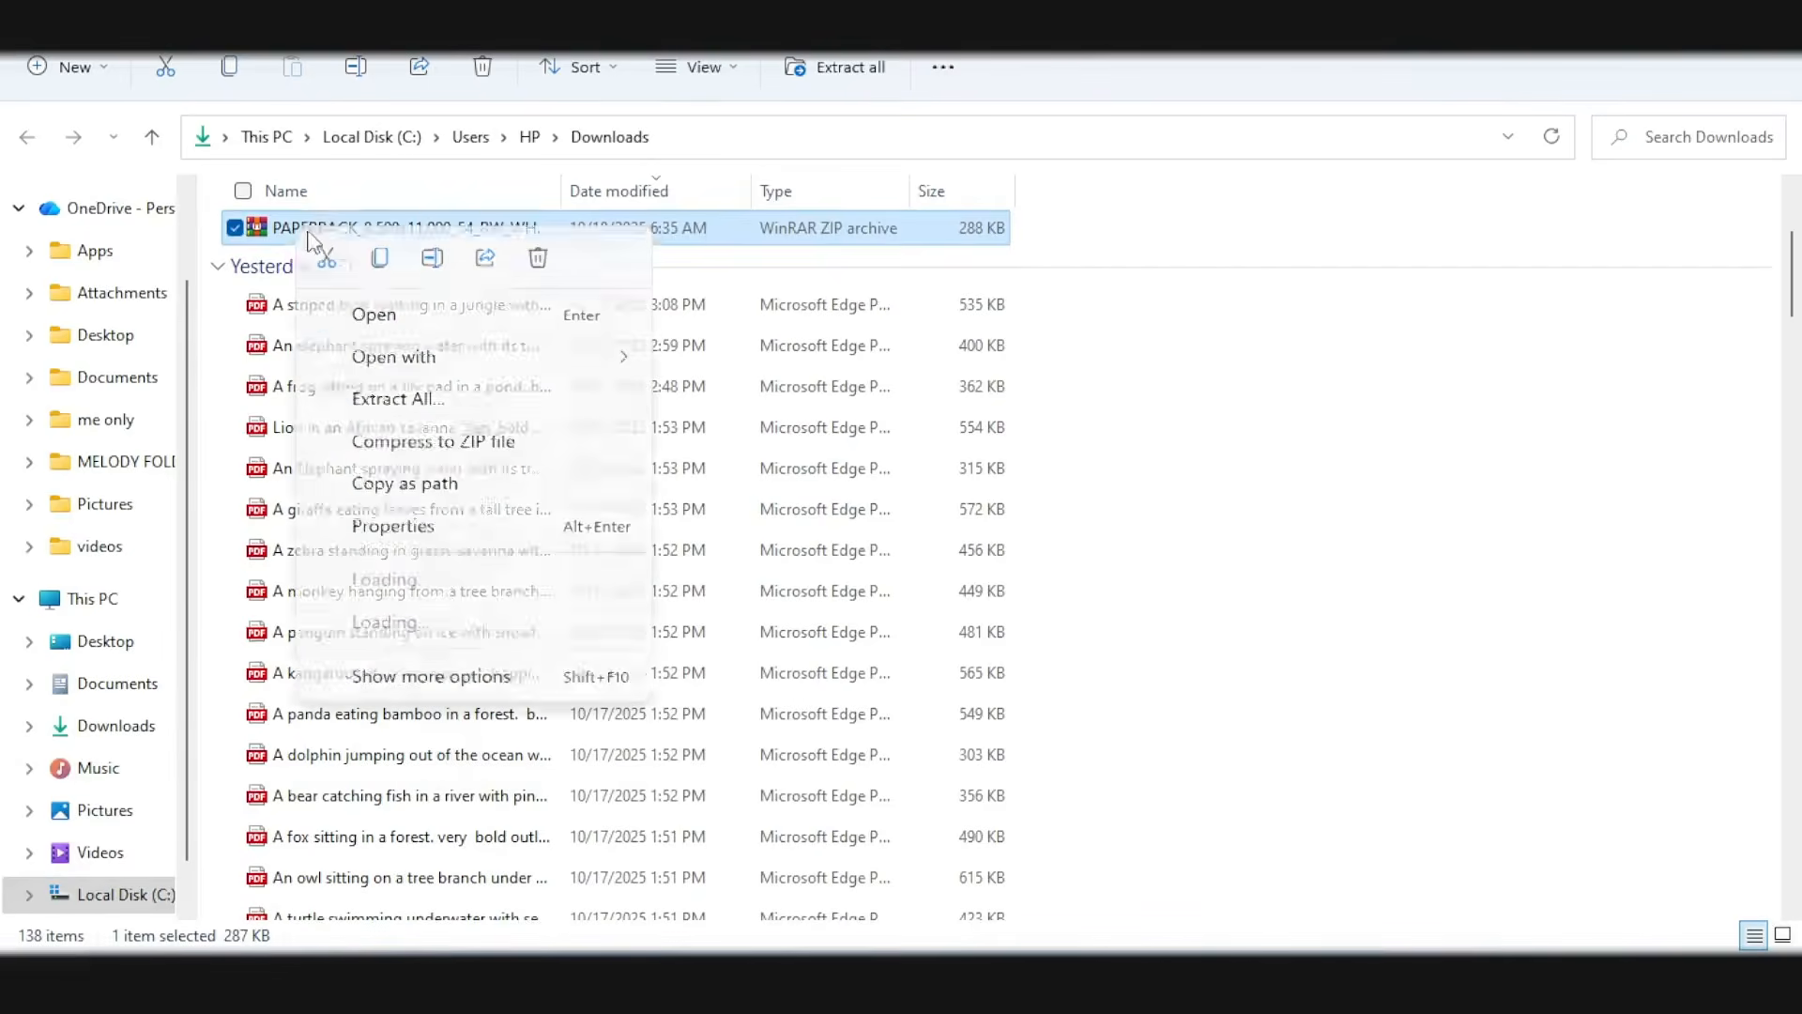
pyautogui.click(385, 398)
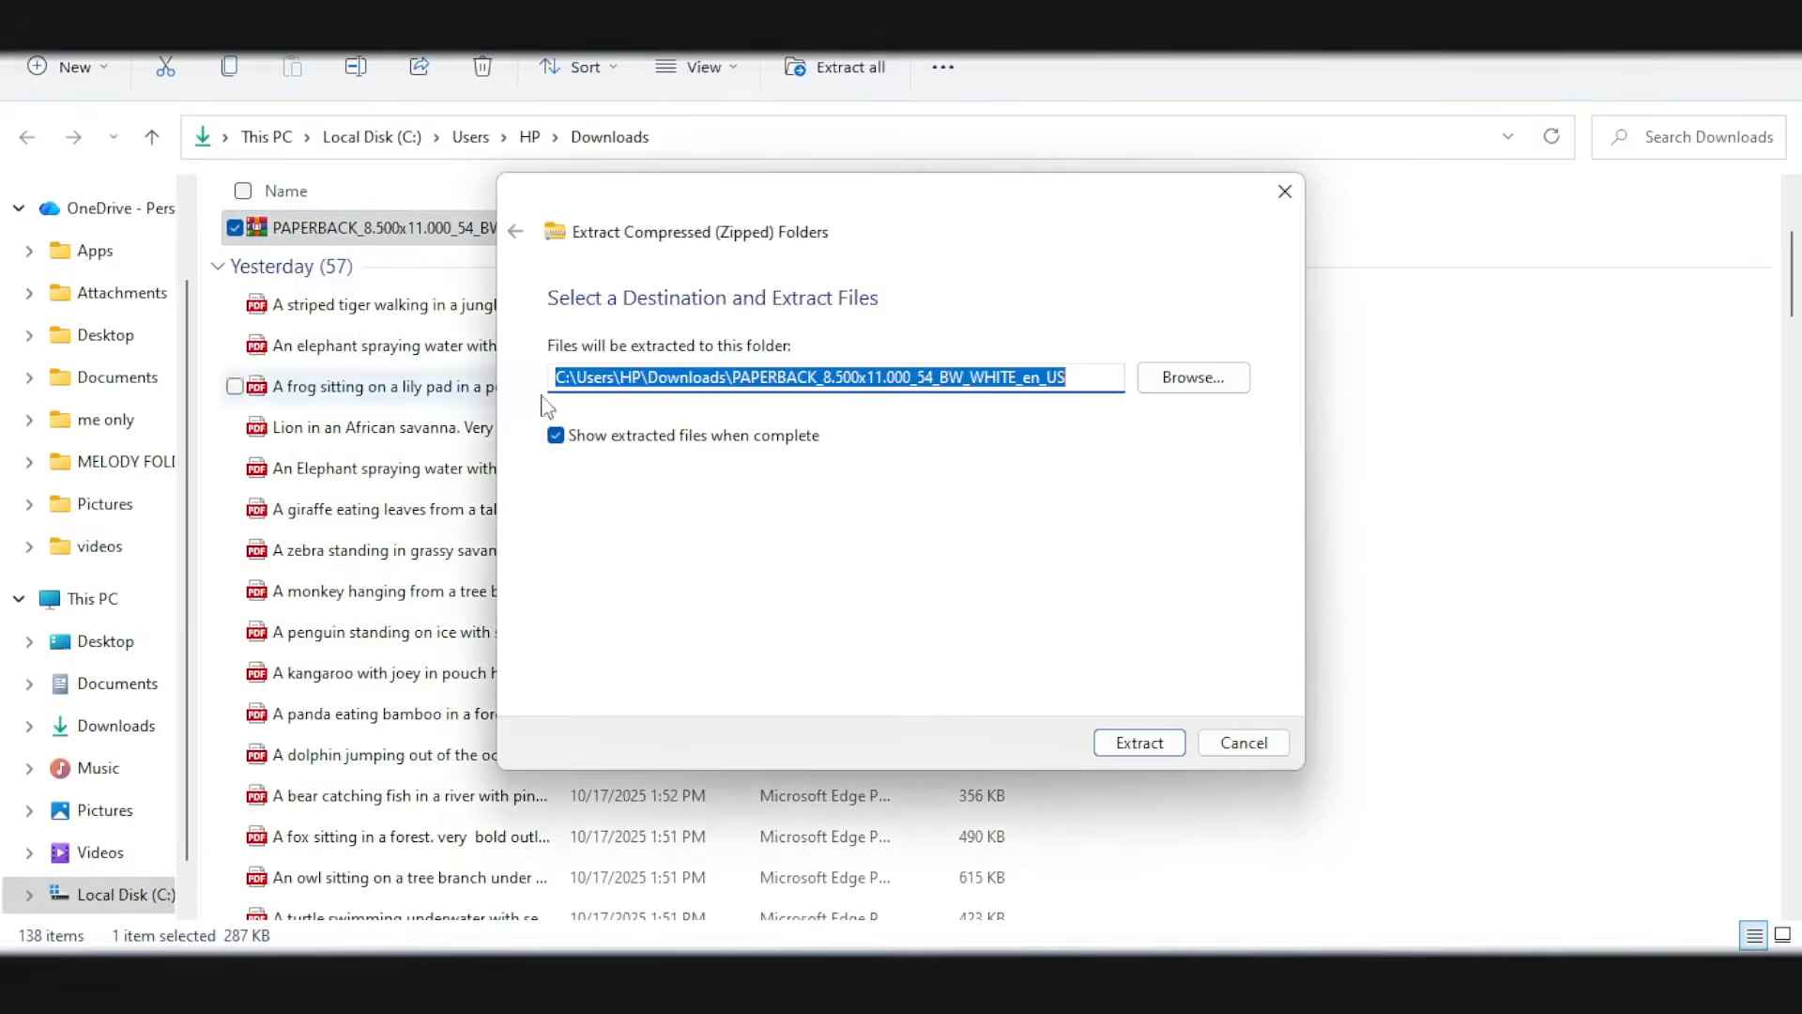
pyautogui.press('Return')
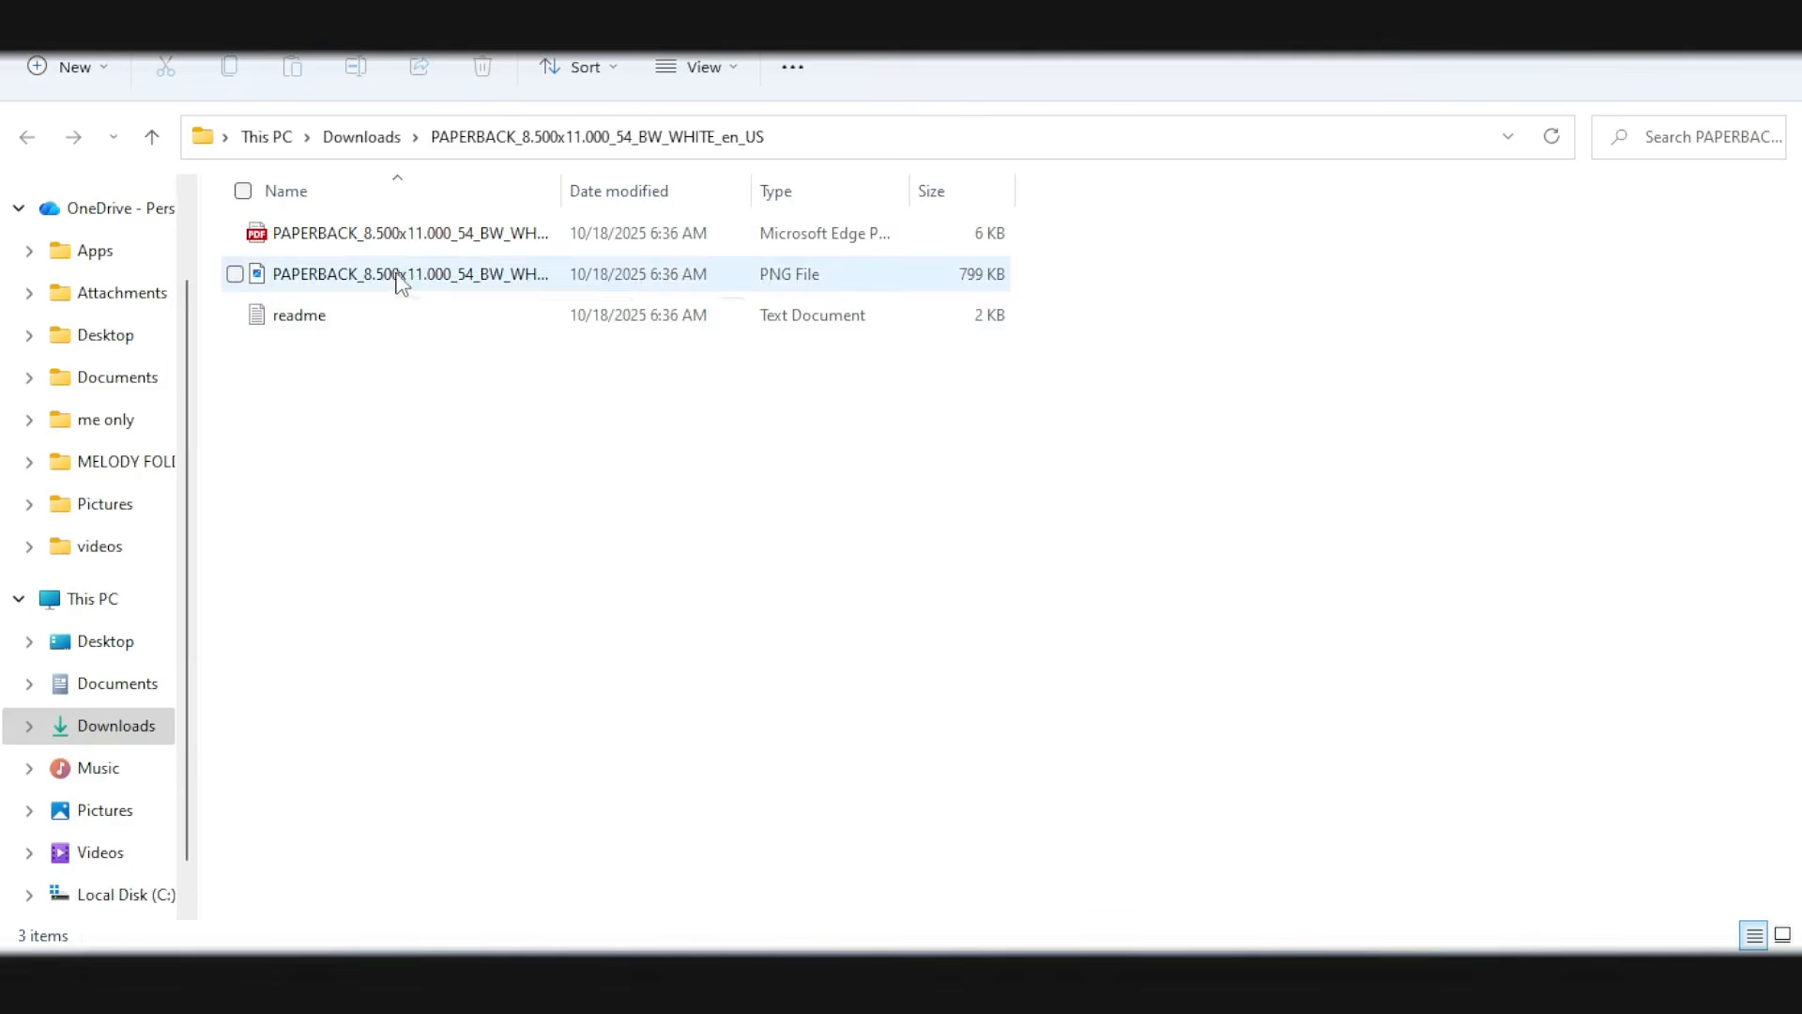
# Step: Upload the extracted PNG cover template to the new Canva design and enlarge it from the page corner to fill the whole canvas
pyautogui.moveTo(402, 277); pyautogui.dragTo(372, 138)
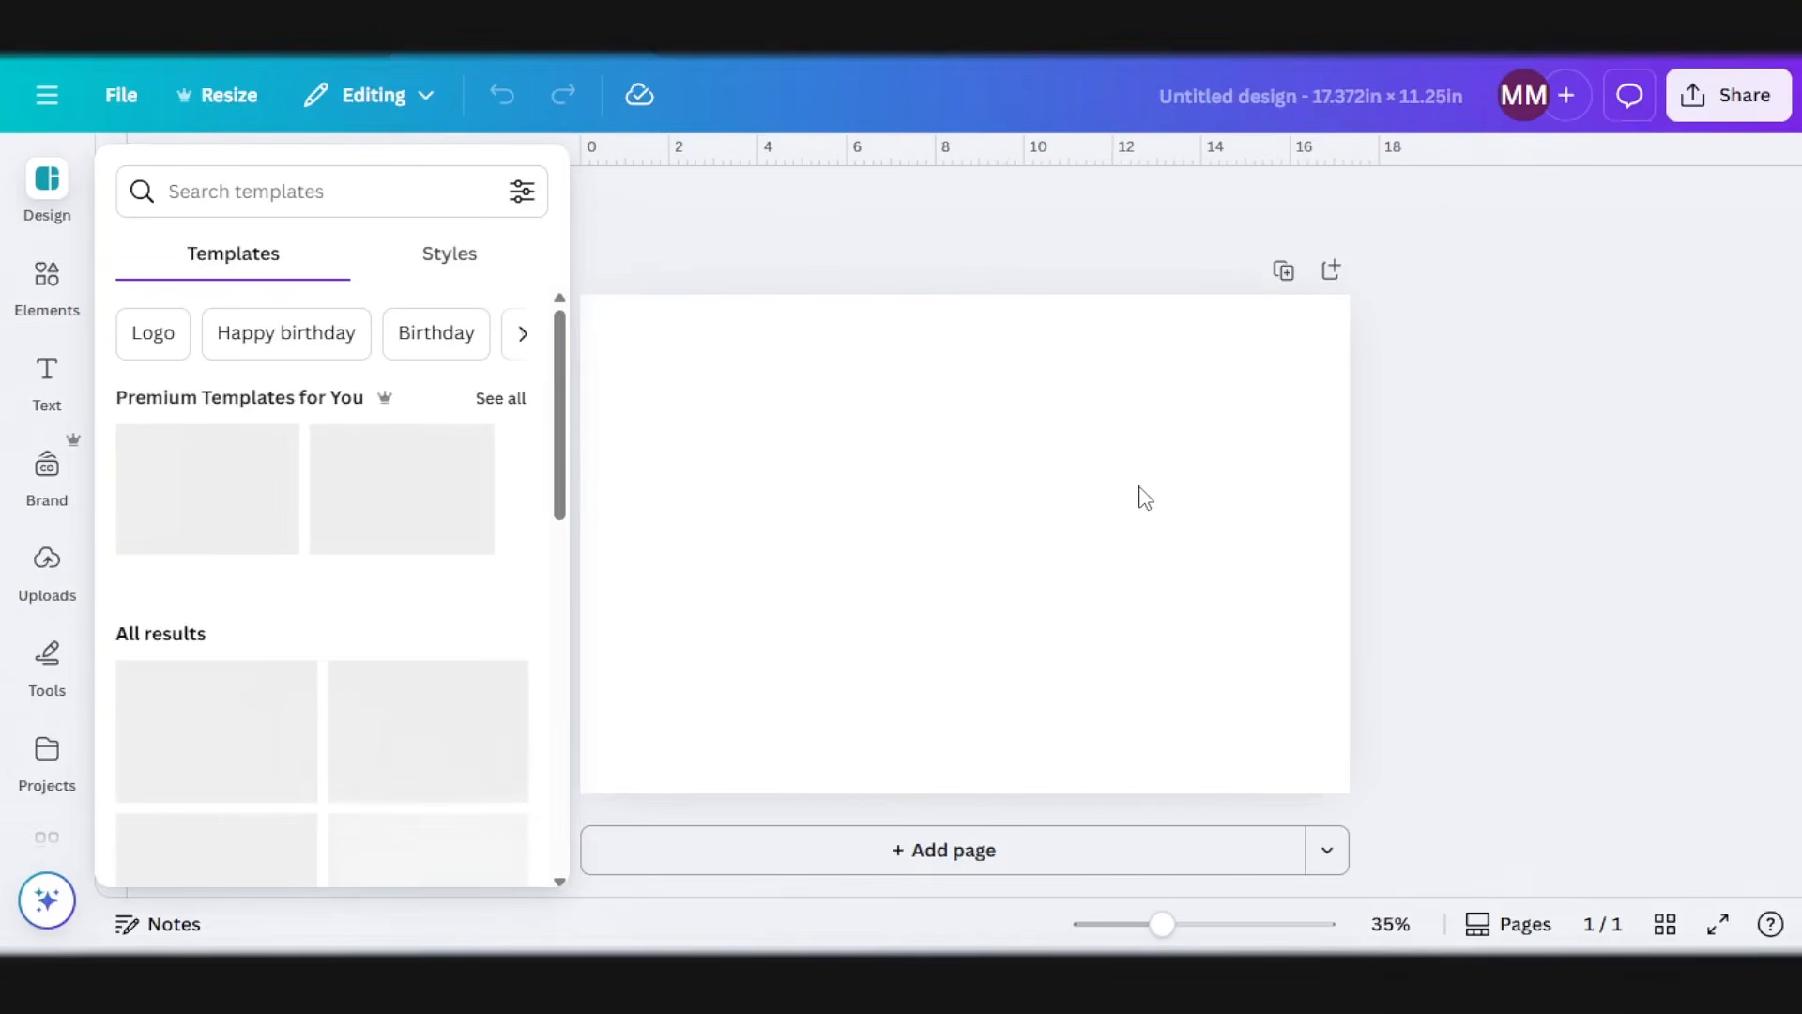
pyautogui.click(58, 579)
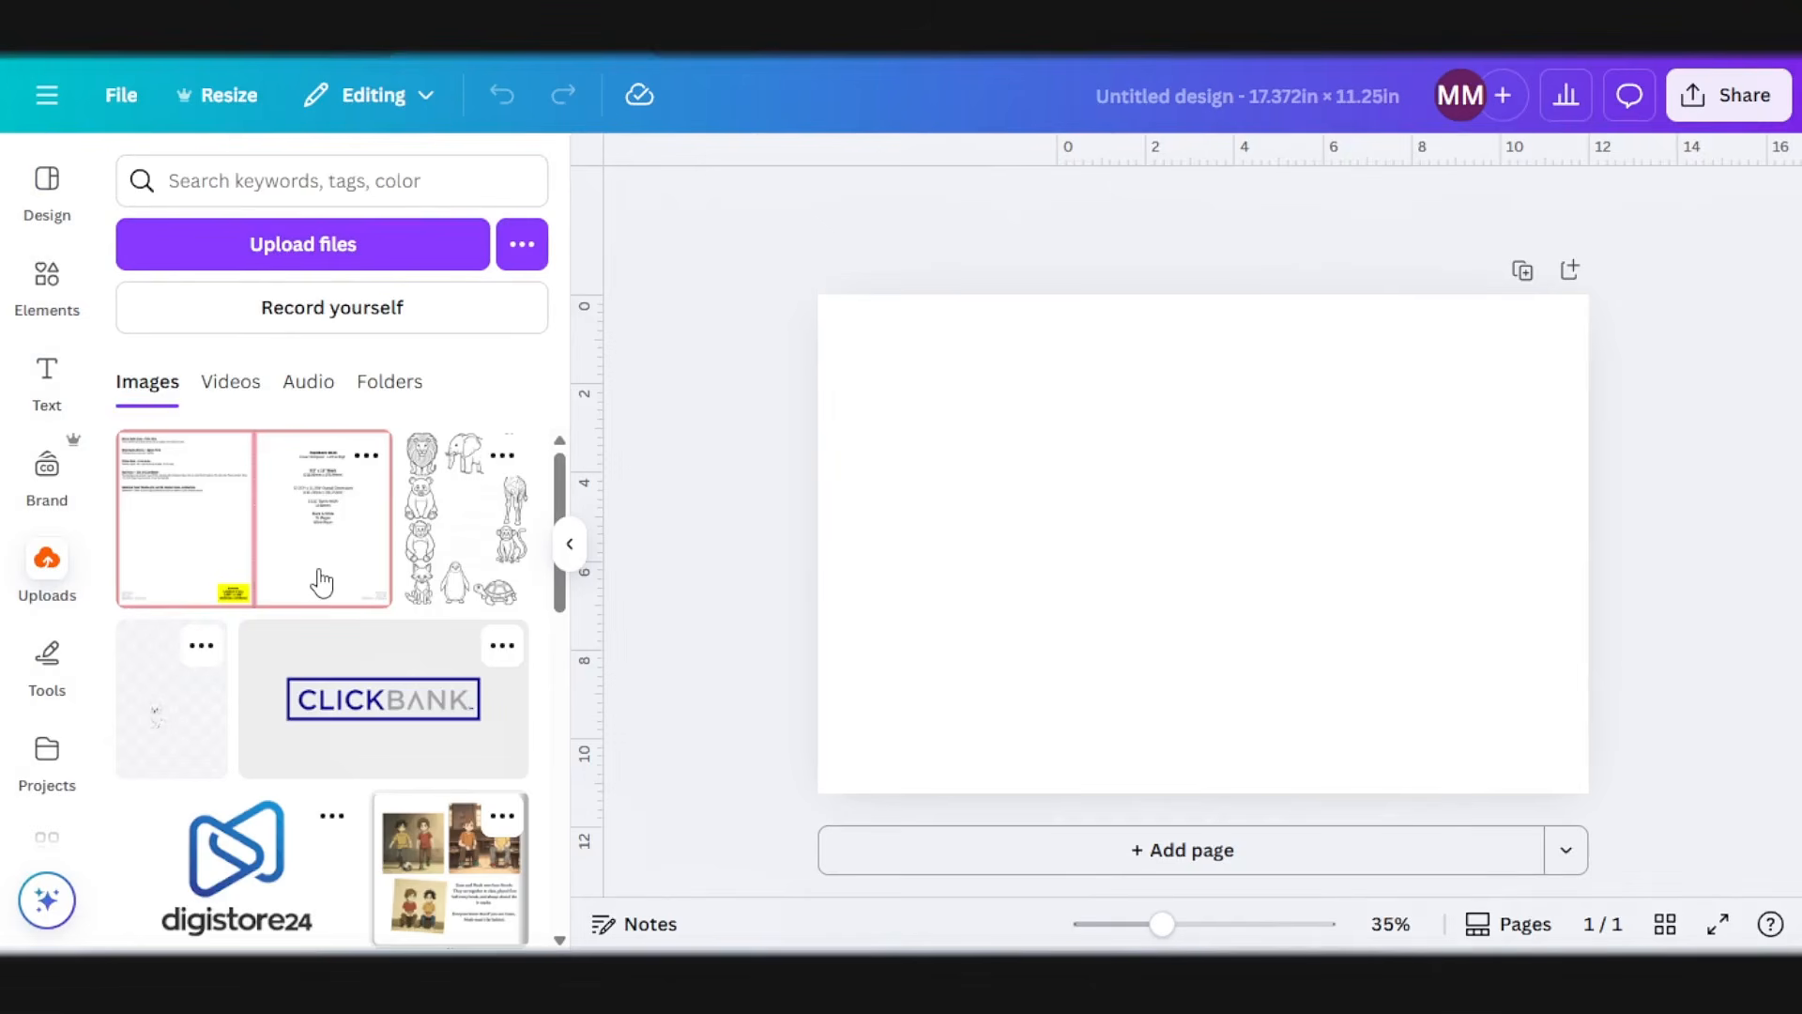
pyautogui.click(265, 543)
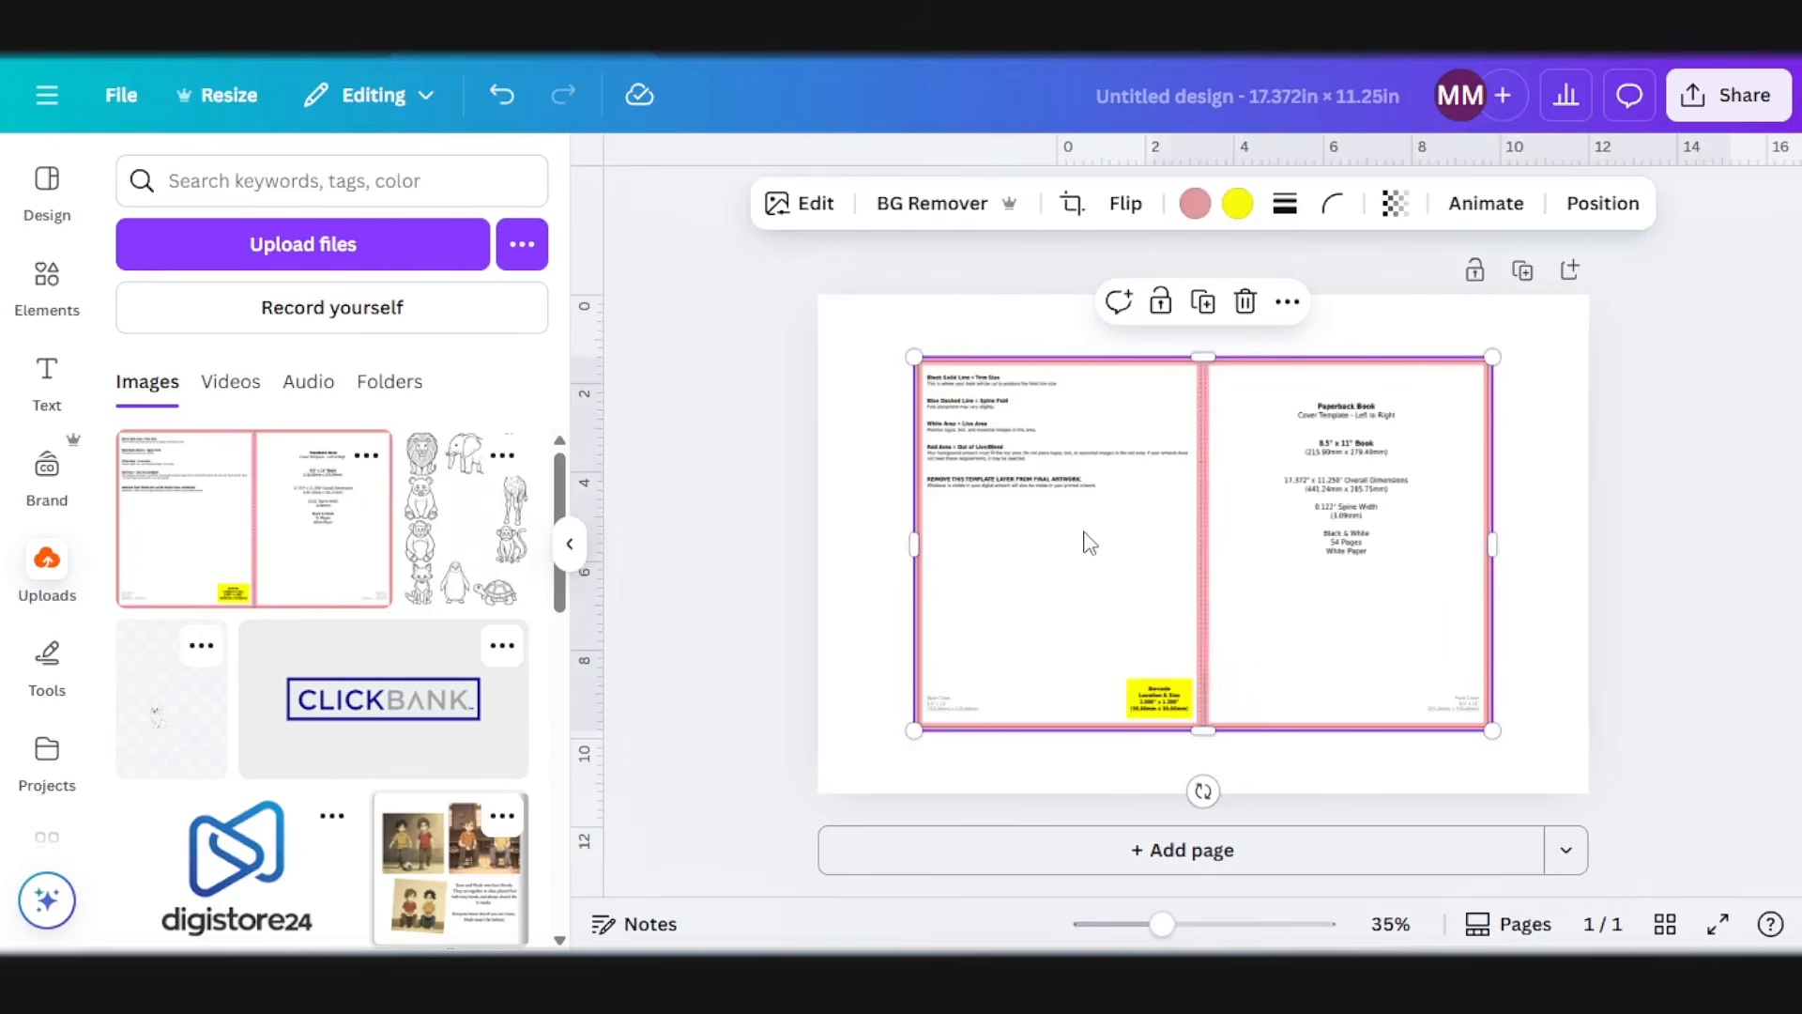
pyautogui.moveTo(1089, 543); pyautogui.dragTo(993, 479)
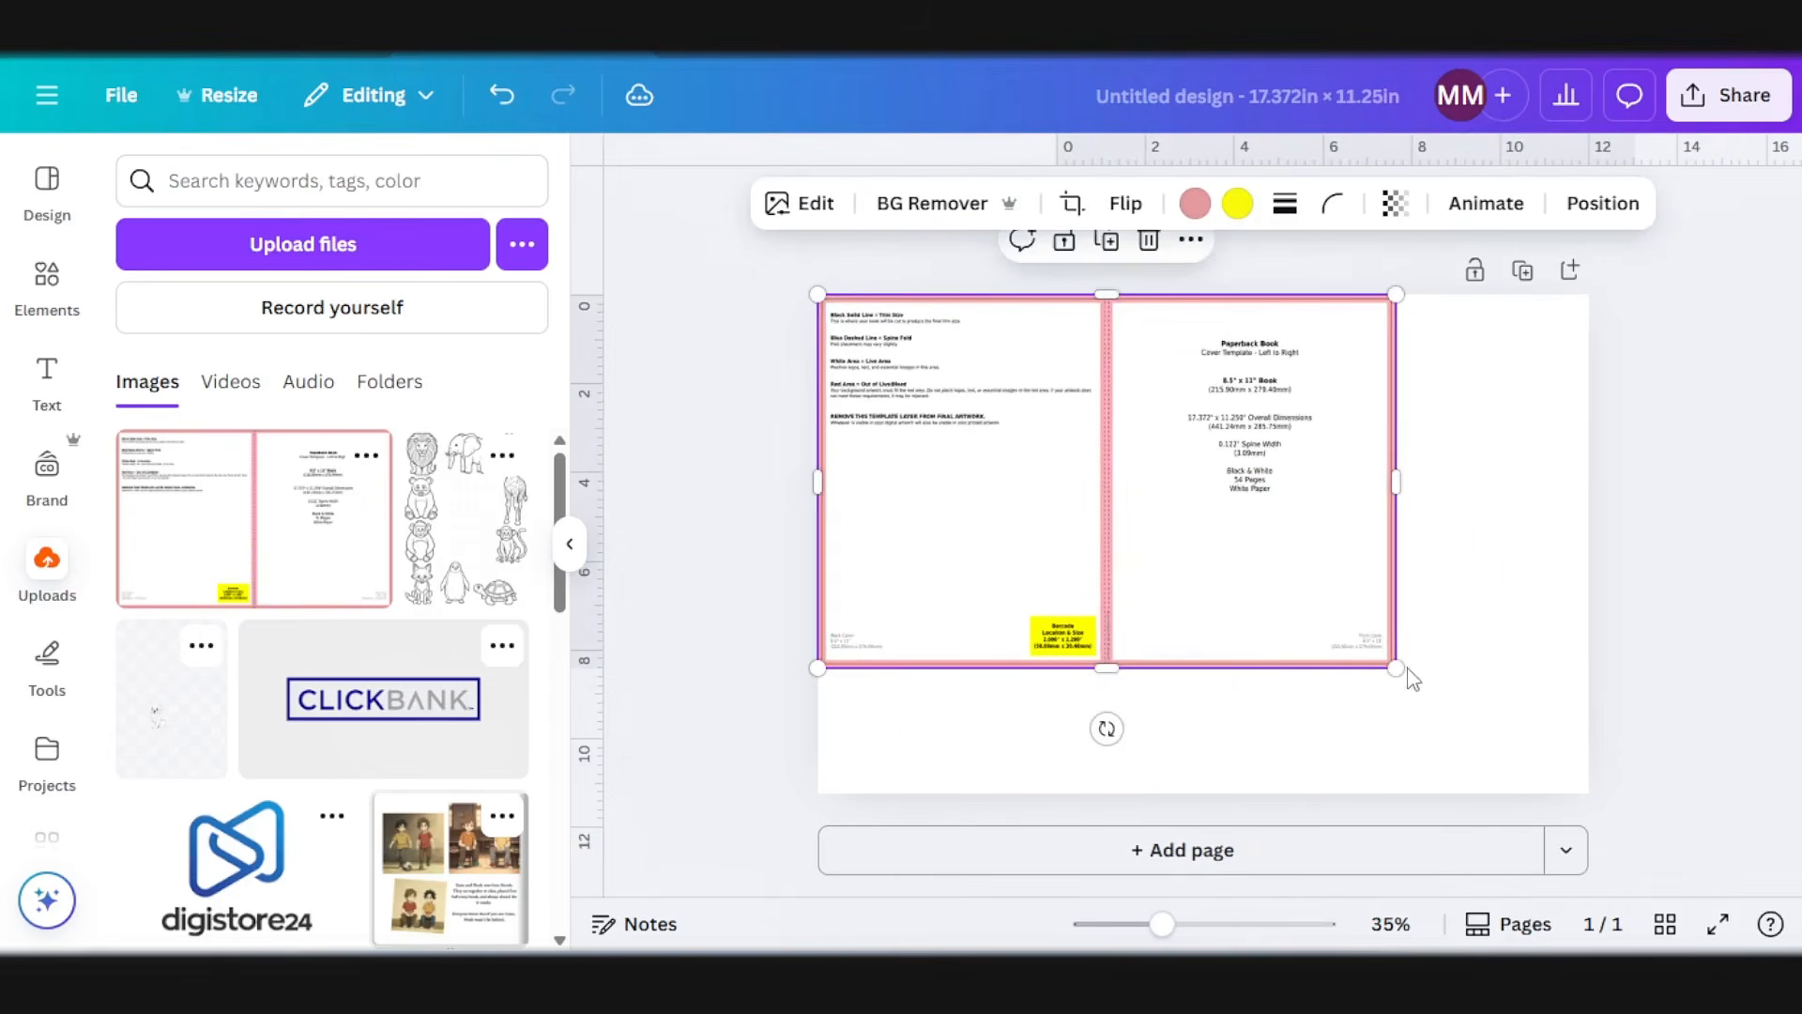
pyautogui.moveTo(1396, 668); pyautogui.dragTo(1580, 791)
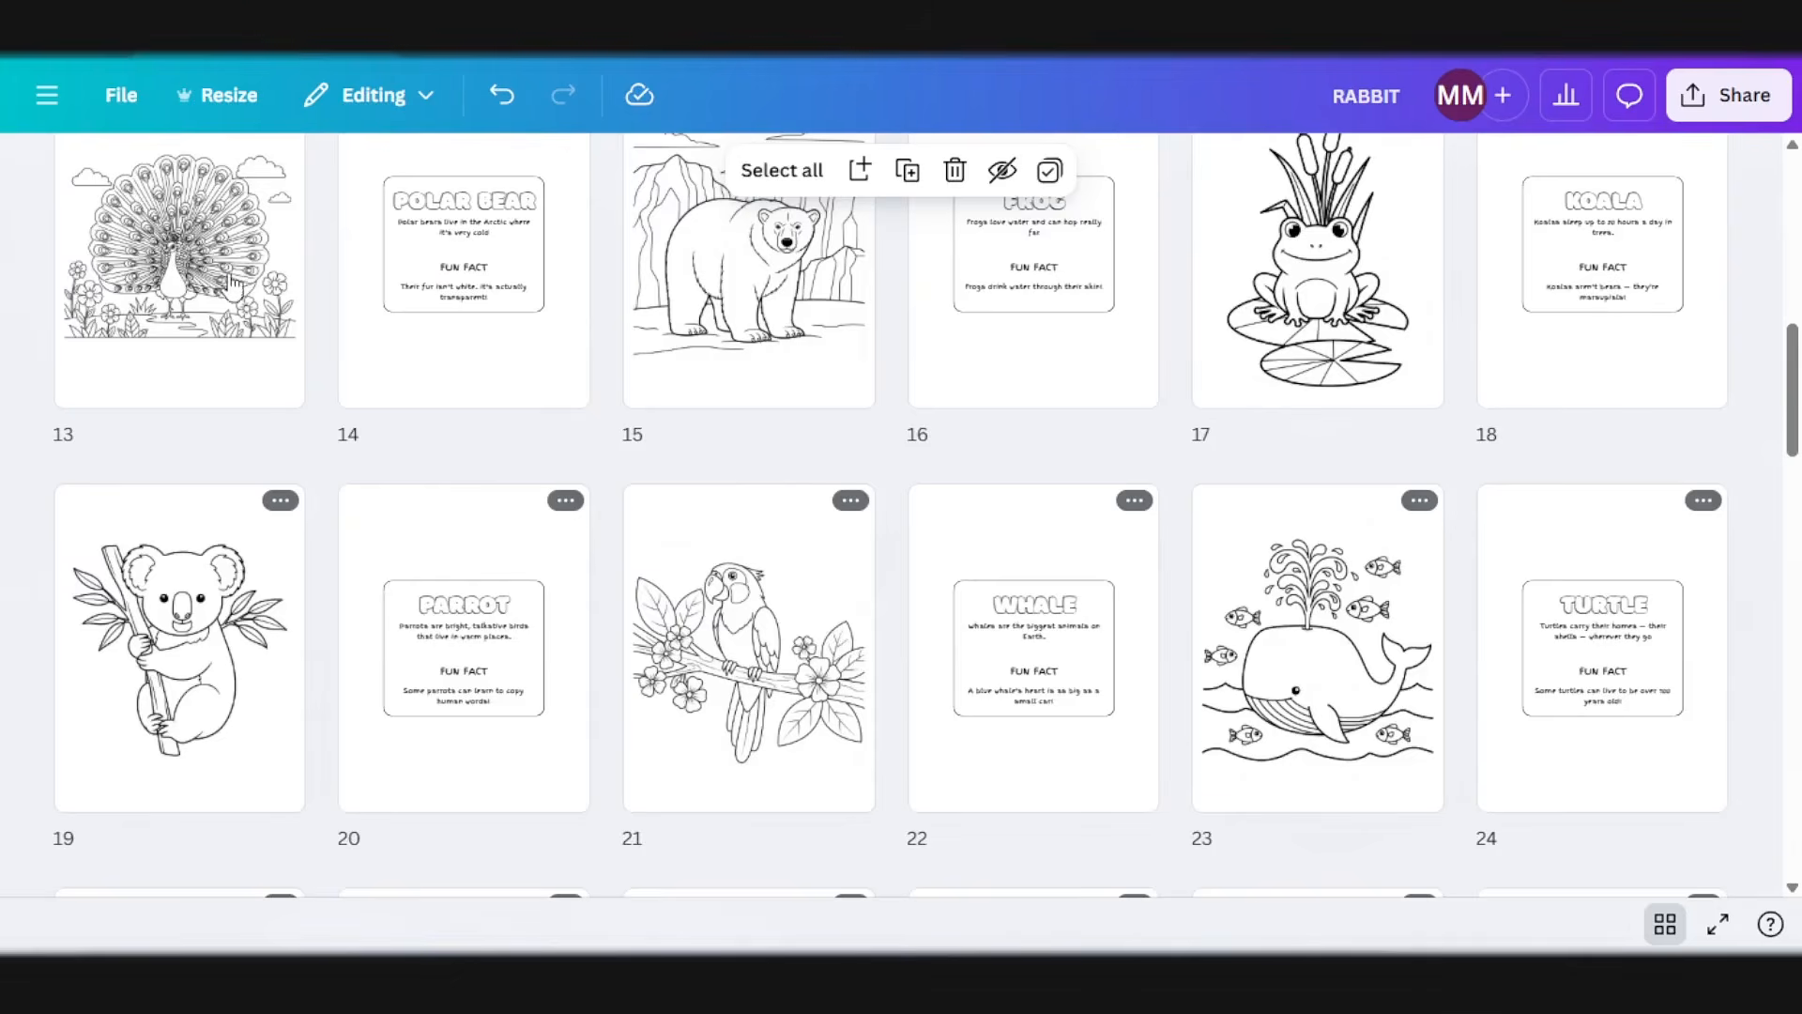
# Step: Return to the coloring book design and download only page 1, the animal page with its title text removed
pyautogui.scroll(10, 239, 361)
pyautogui.scroll(1, 240, 361)
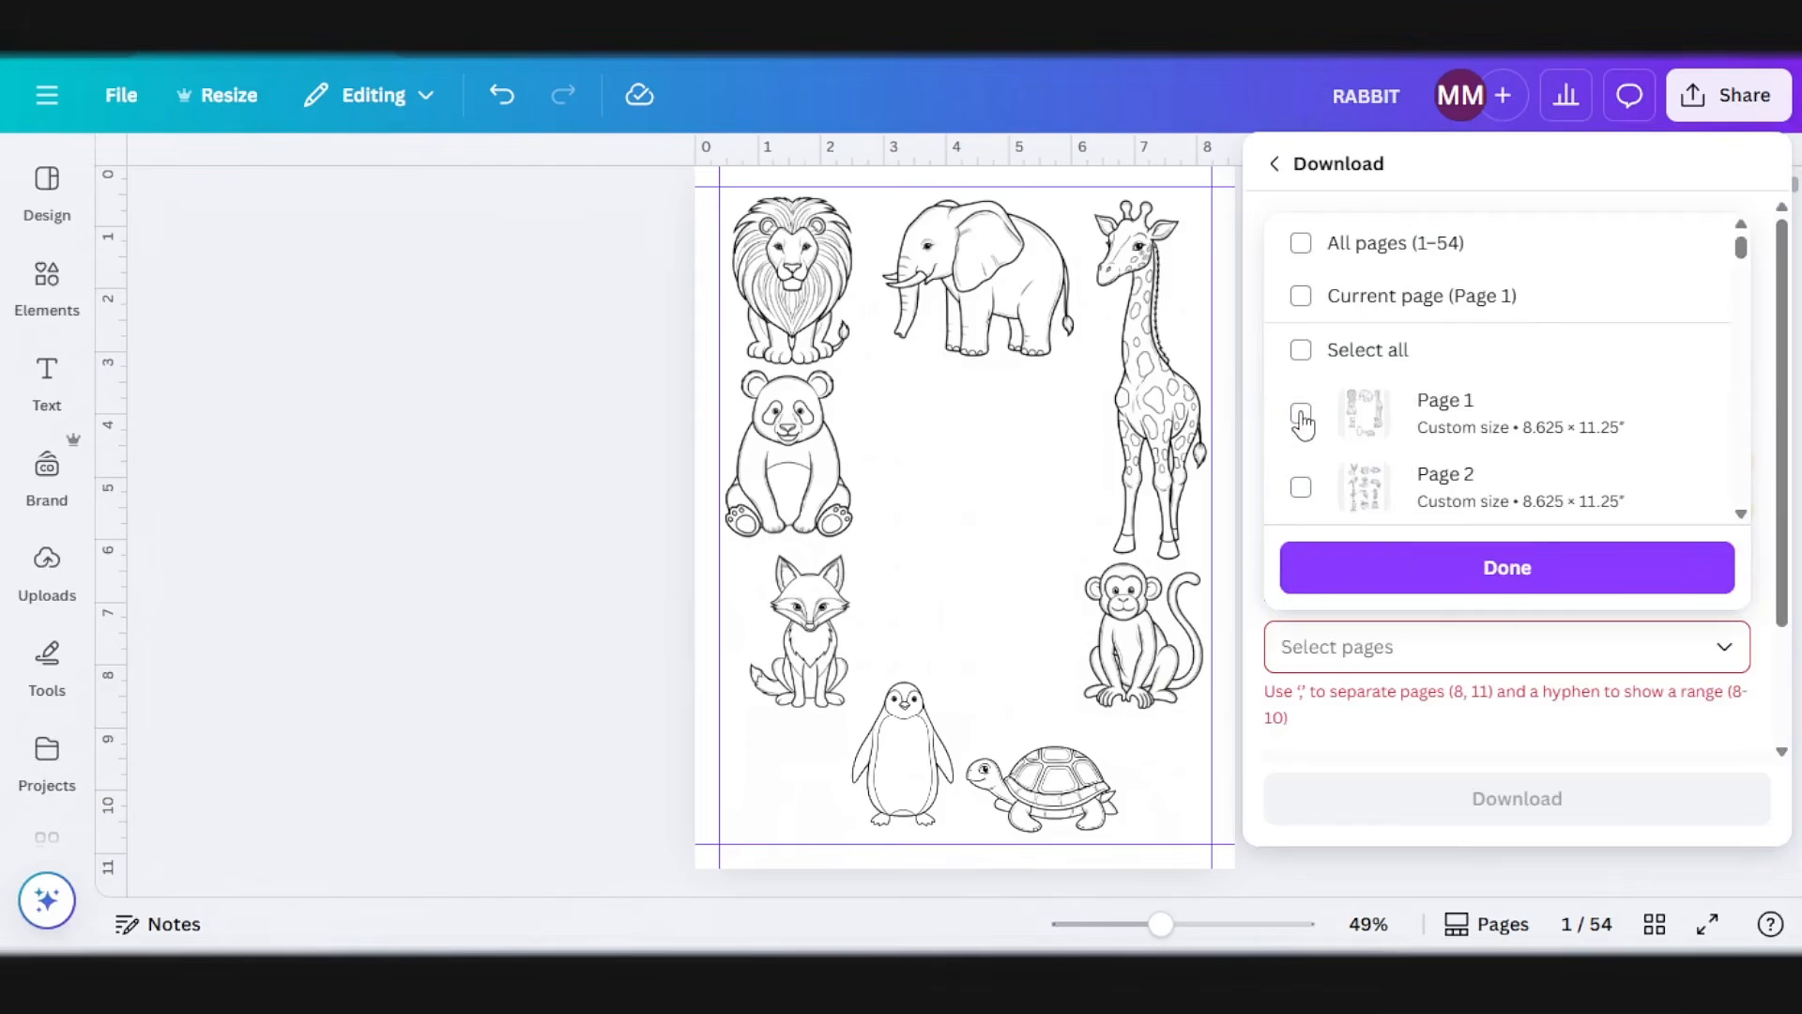
pyautogui.click(1301, 413)
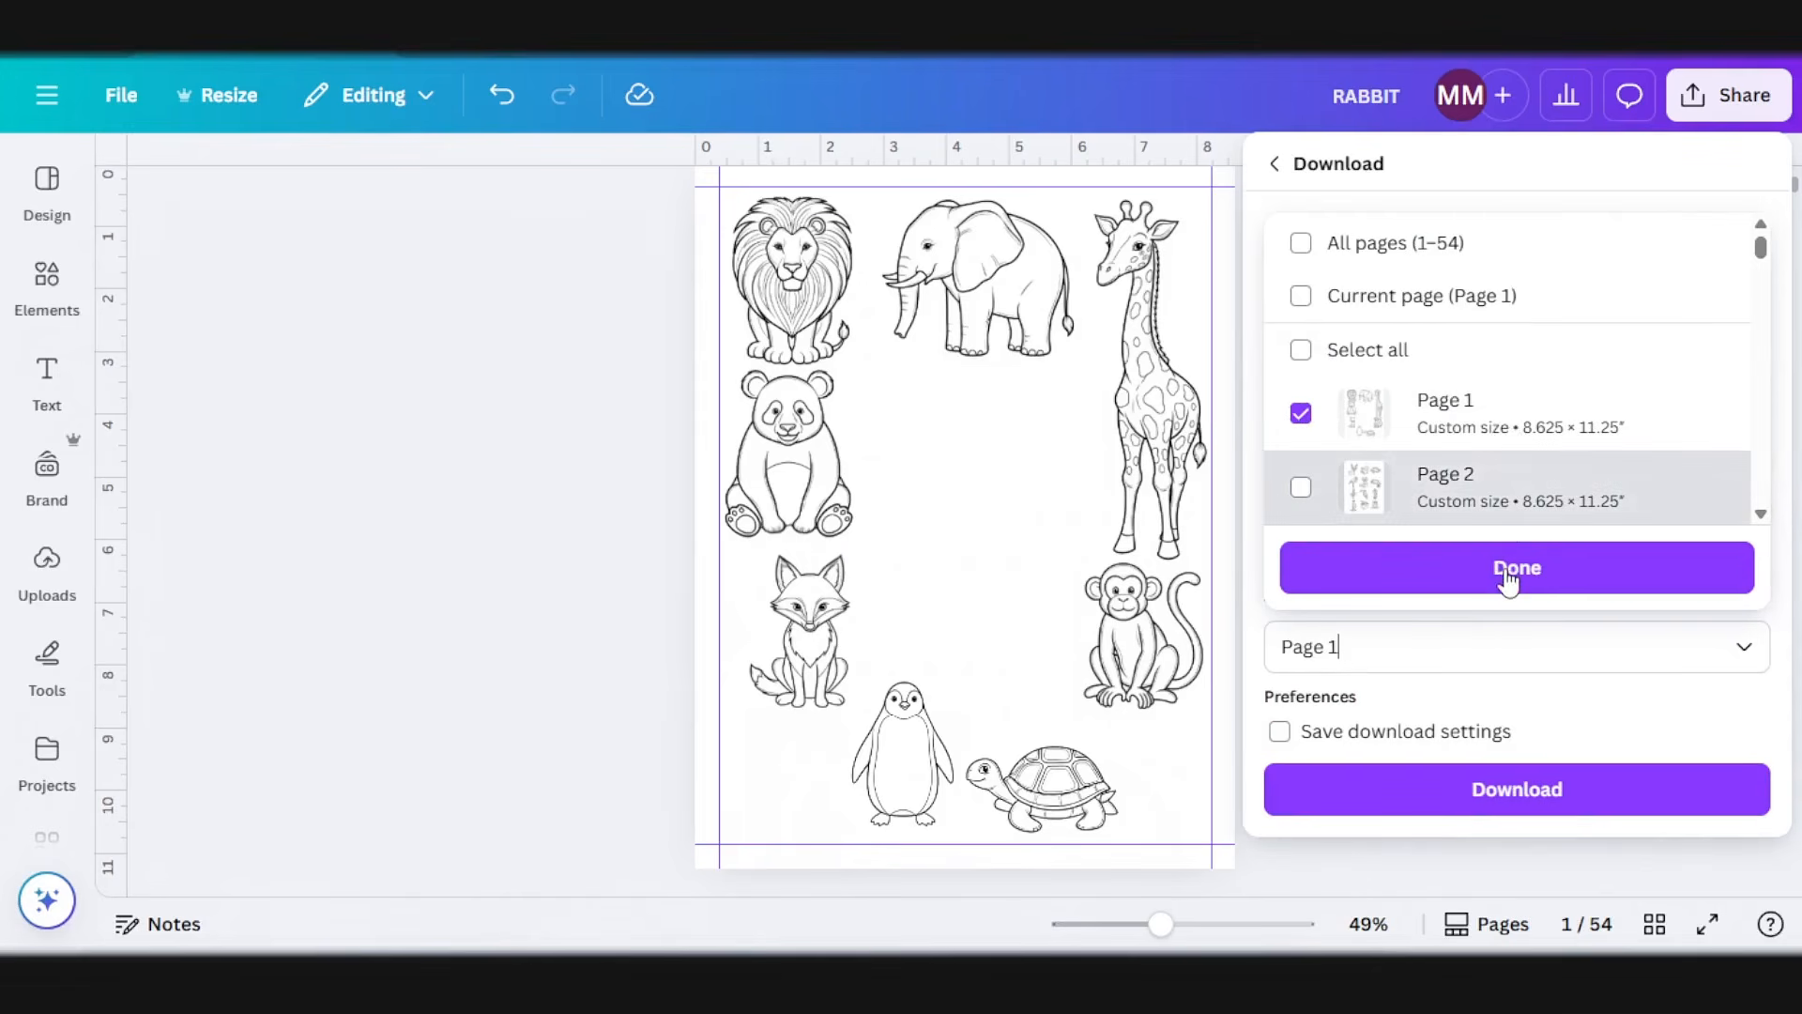
pyautogui.click(1509, 574)
pyautogui.click(1487, 800)
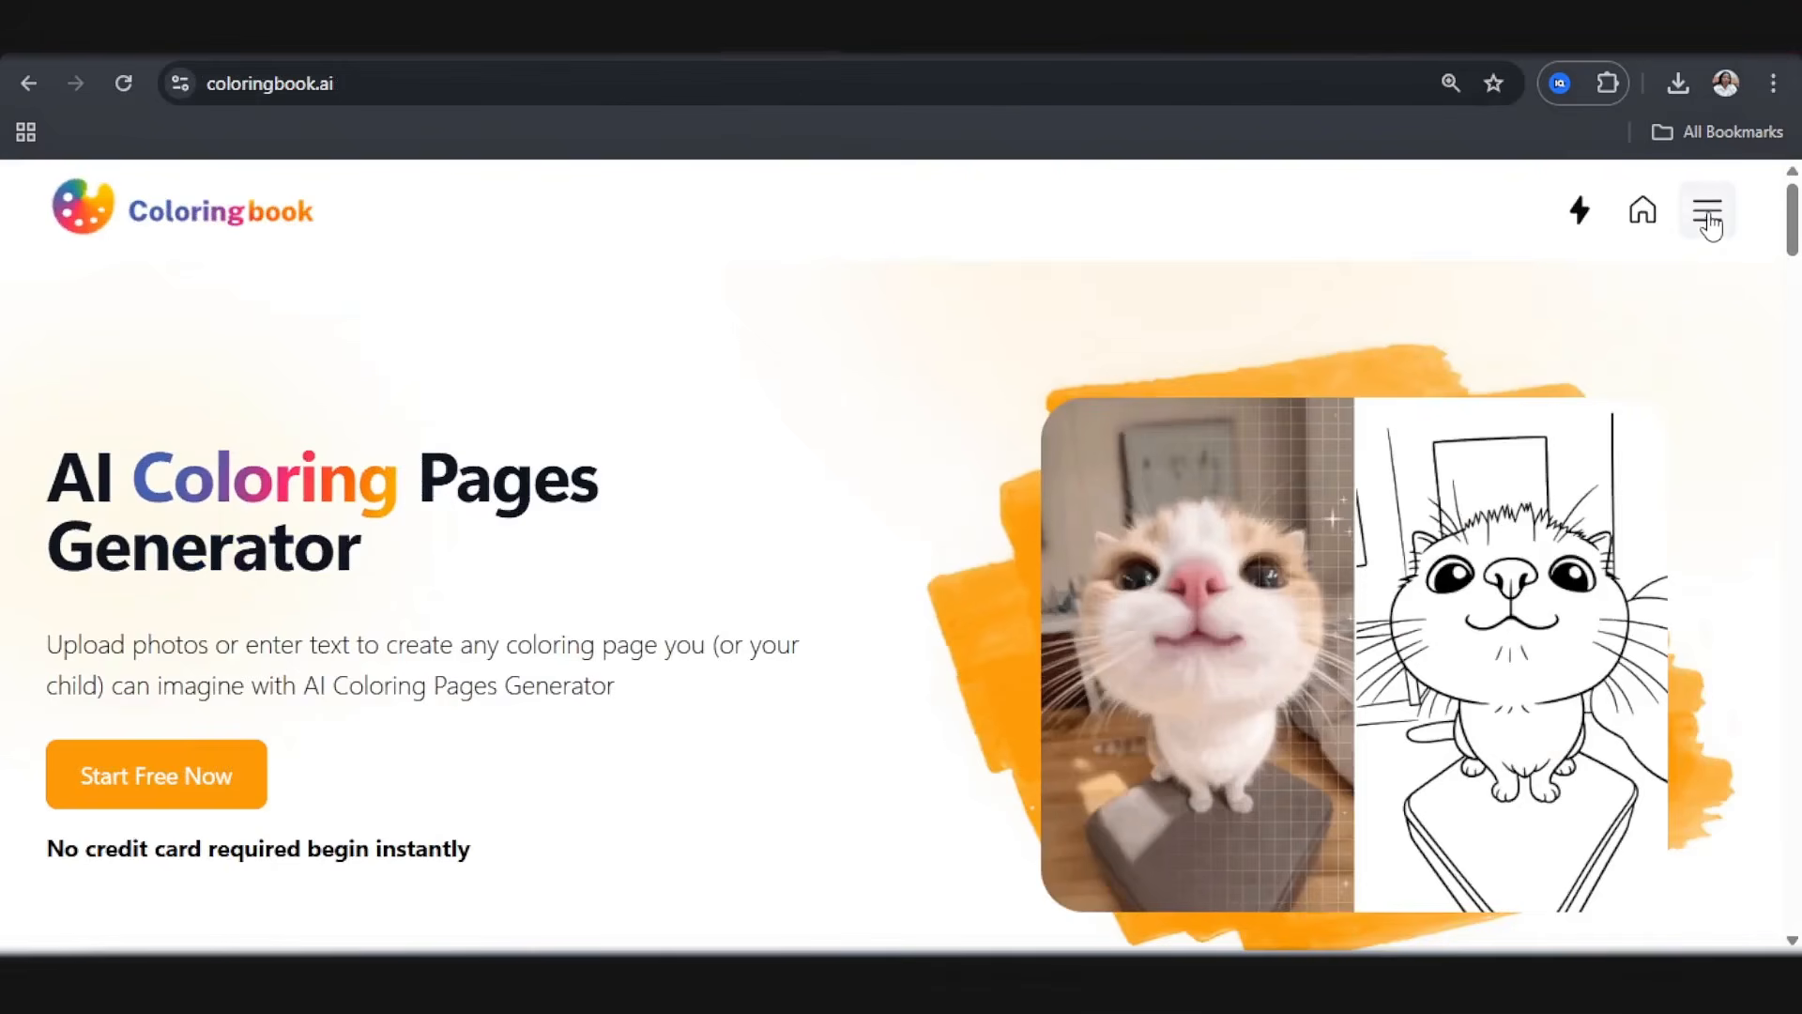
# Step: Switch to coloringbook.ai and open its Colorize Drawing tool
pyautogui.click(1708, 218)
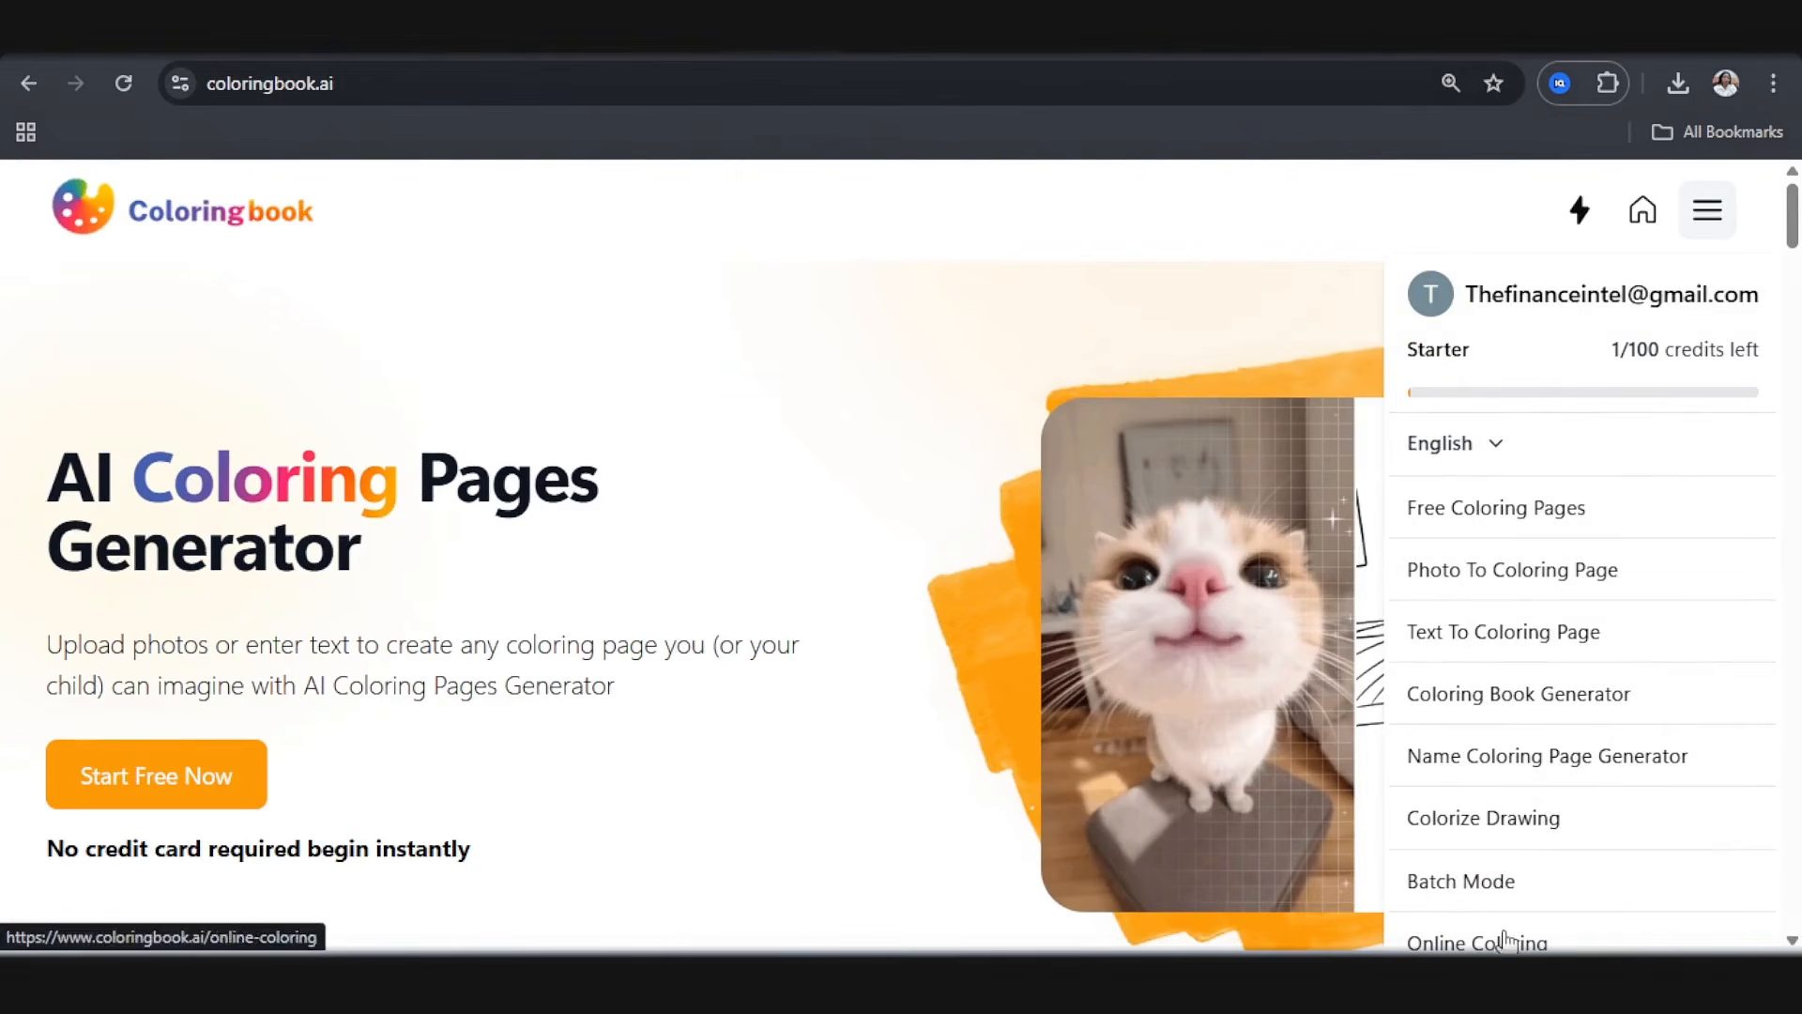
pyautogui.scroll(-3, 1521, 934)
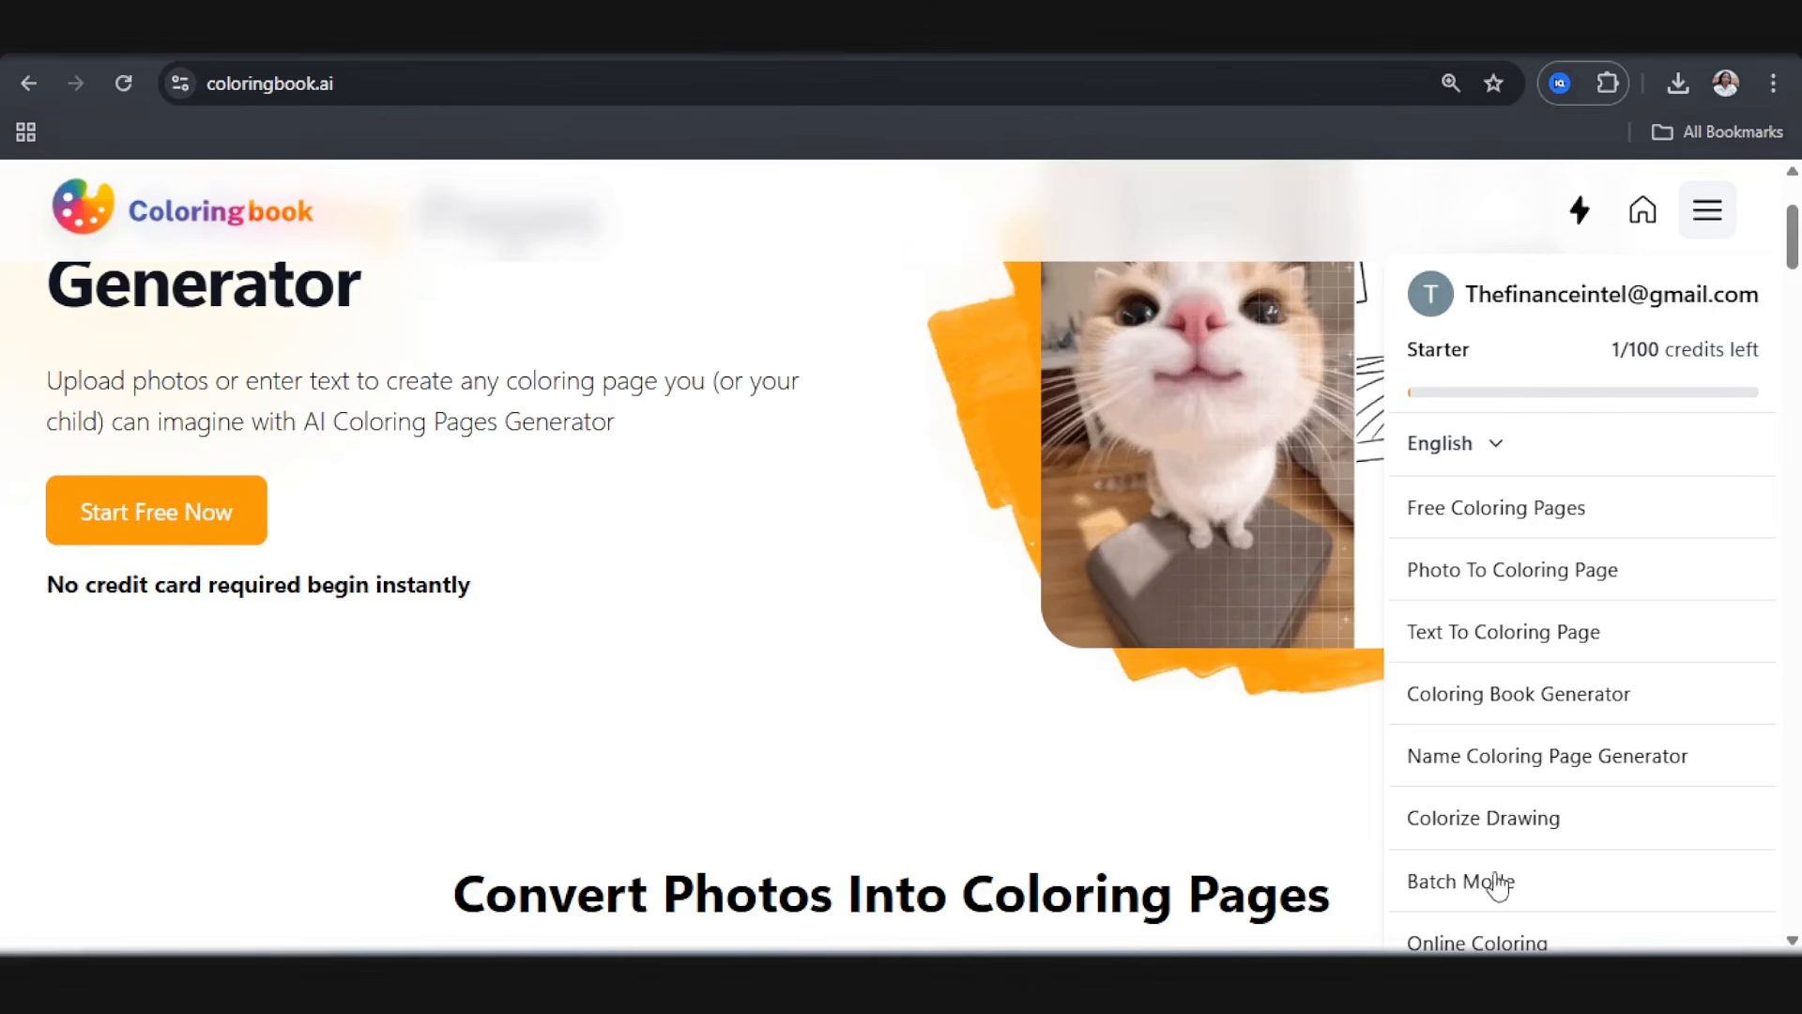
pyautogui.click(1517, 834)
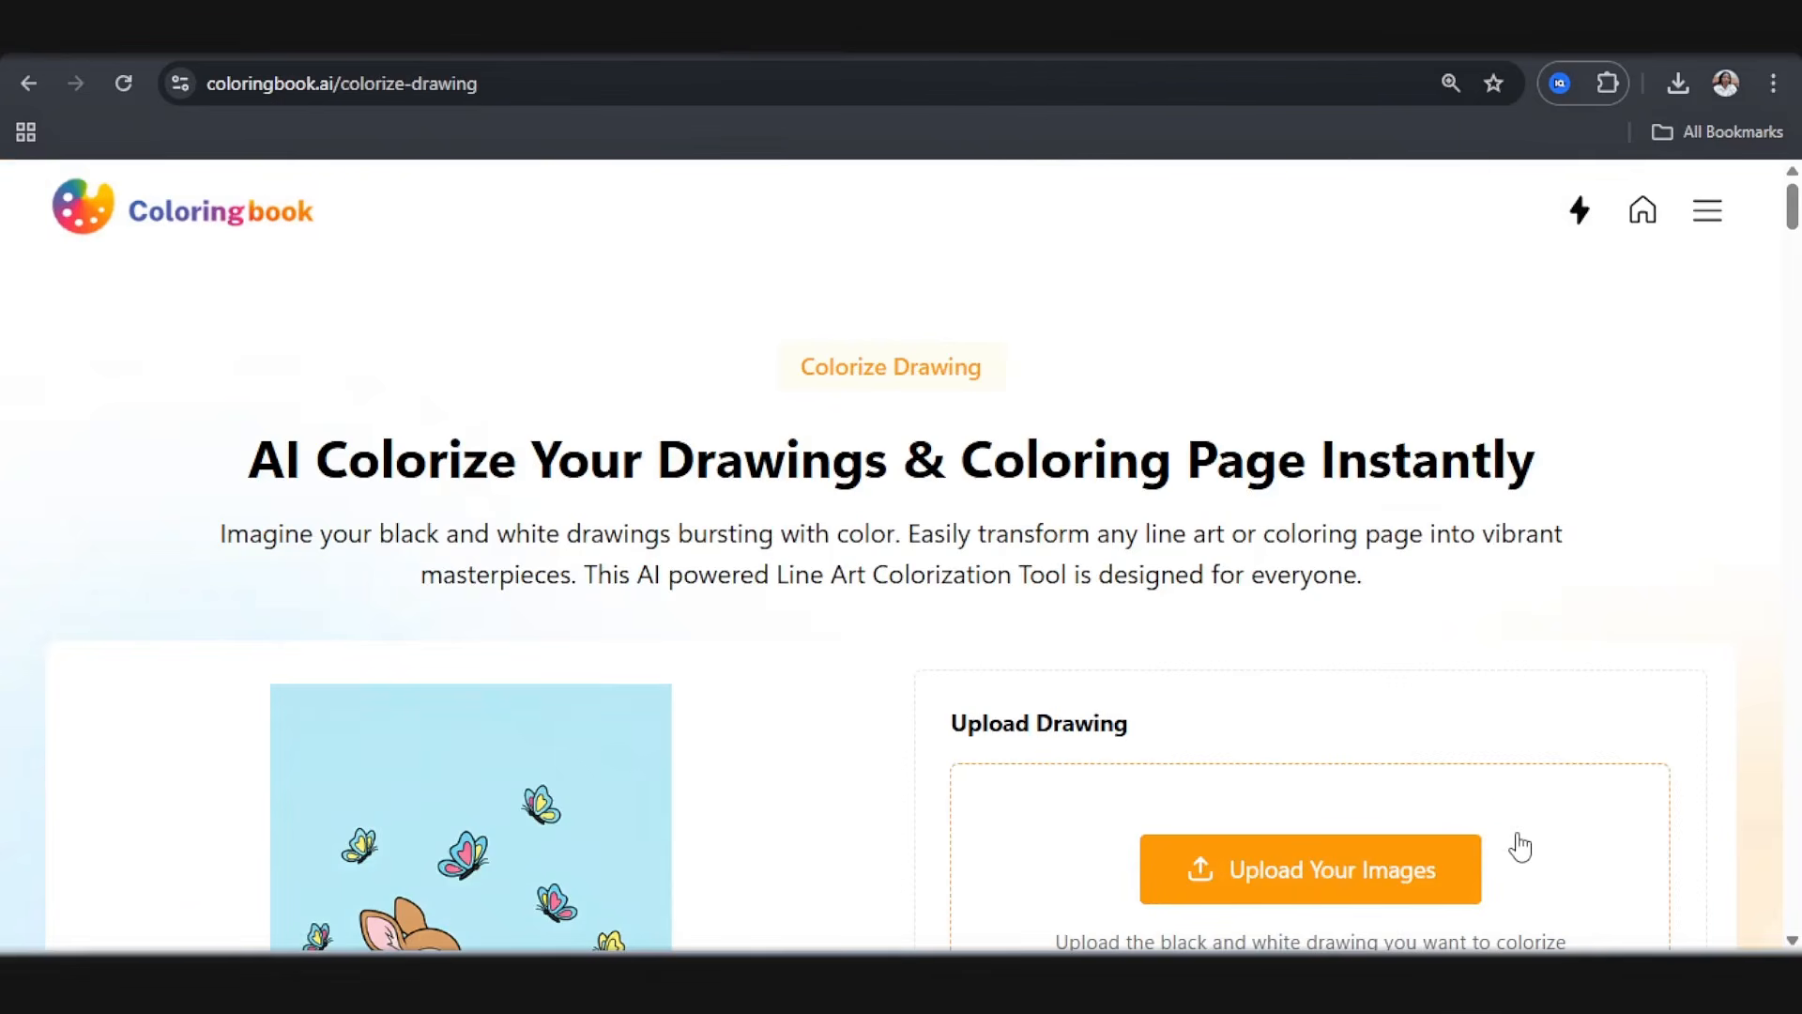
# Step: Examine the coloring style descriptions and compare the Crayon, Water Color, Impasto, Marker and Colored Pencils showcase samples
pyautogui.scroll(-4, 1521, 848)
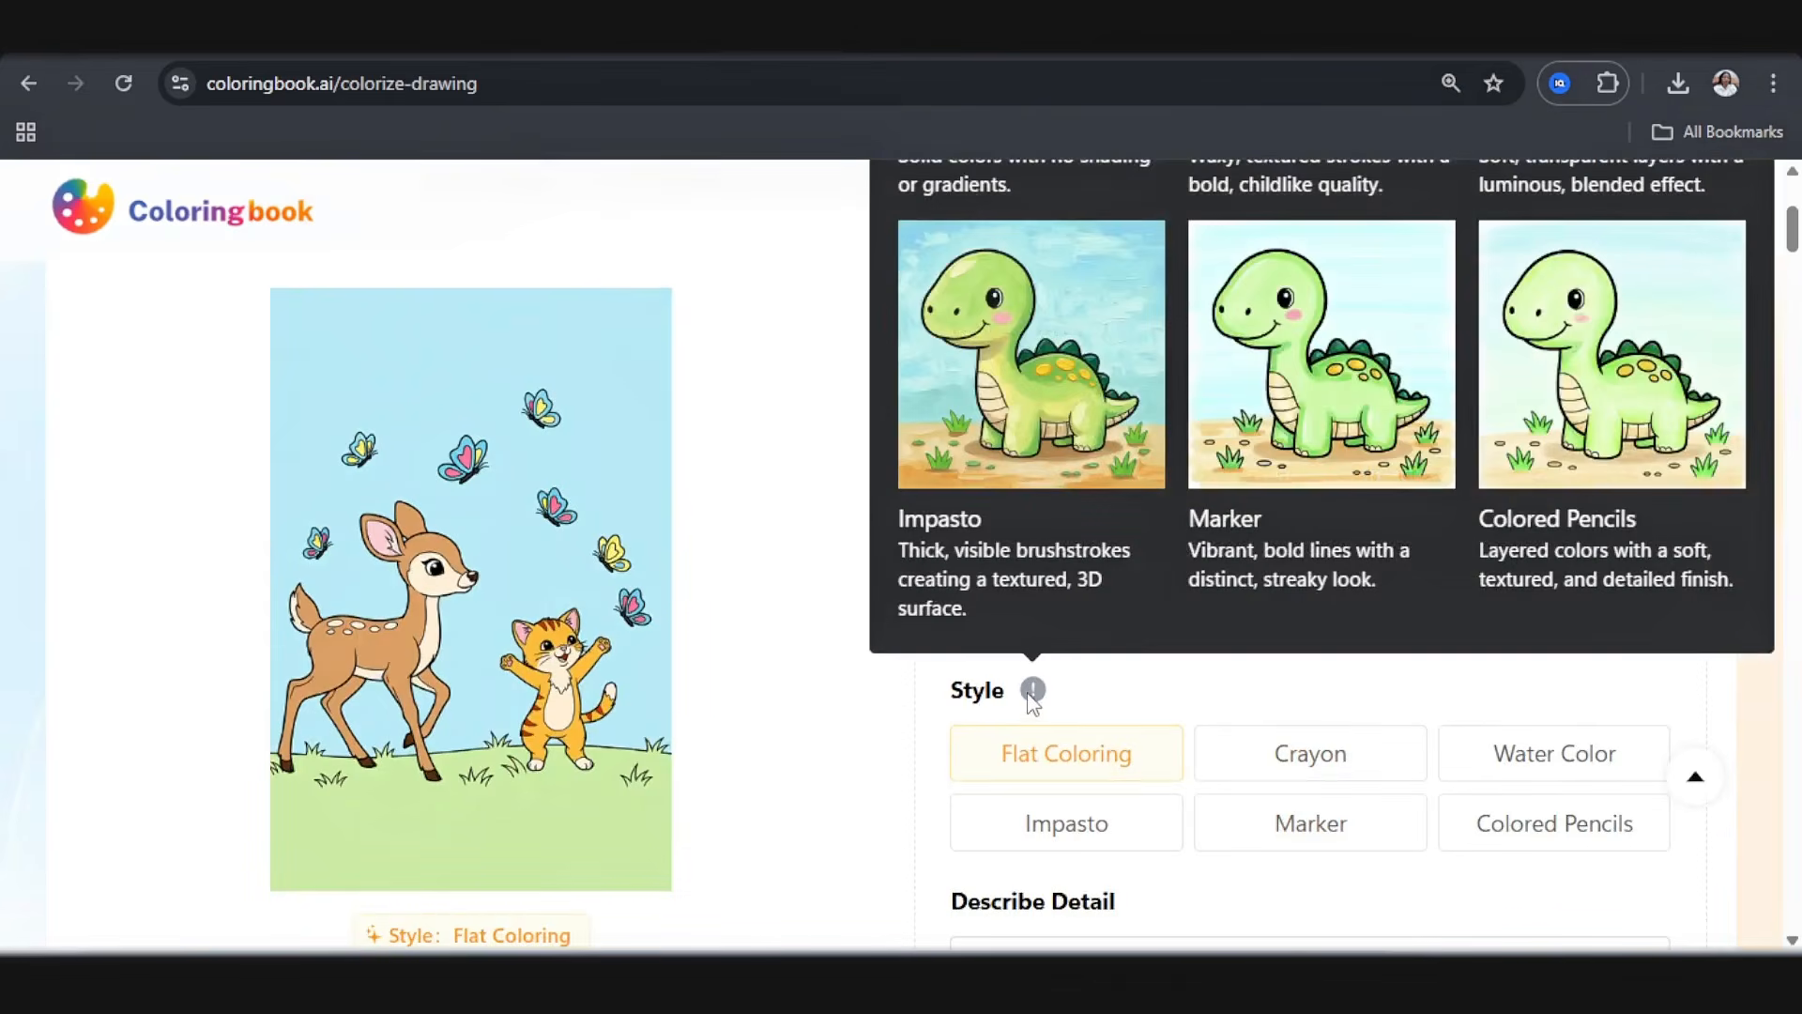
pyautogui.scroll(-4, 559, 807)
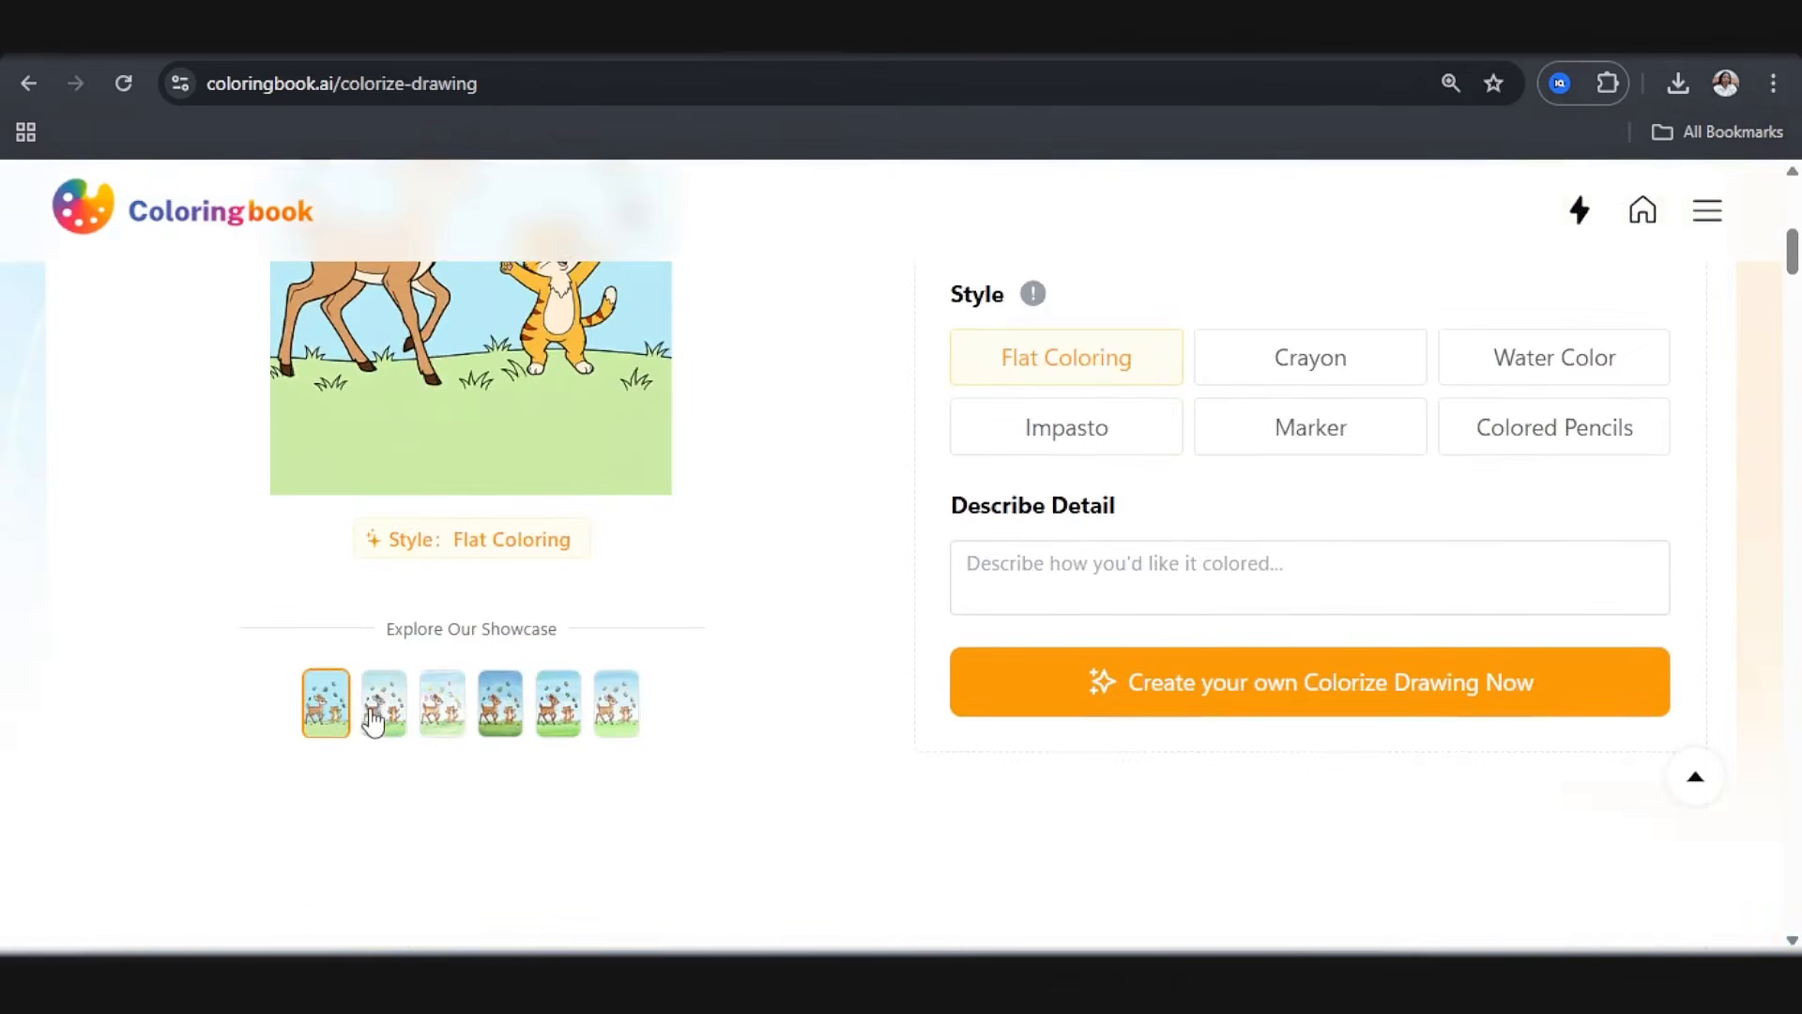
pyautogui.scroll(3, 395, 637)
pyautogui.scroll(-2, 358, 631)
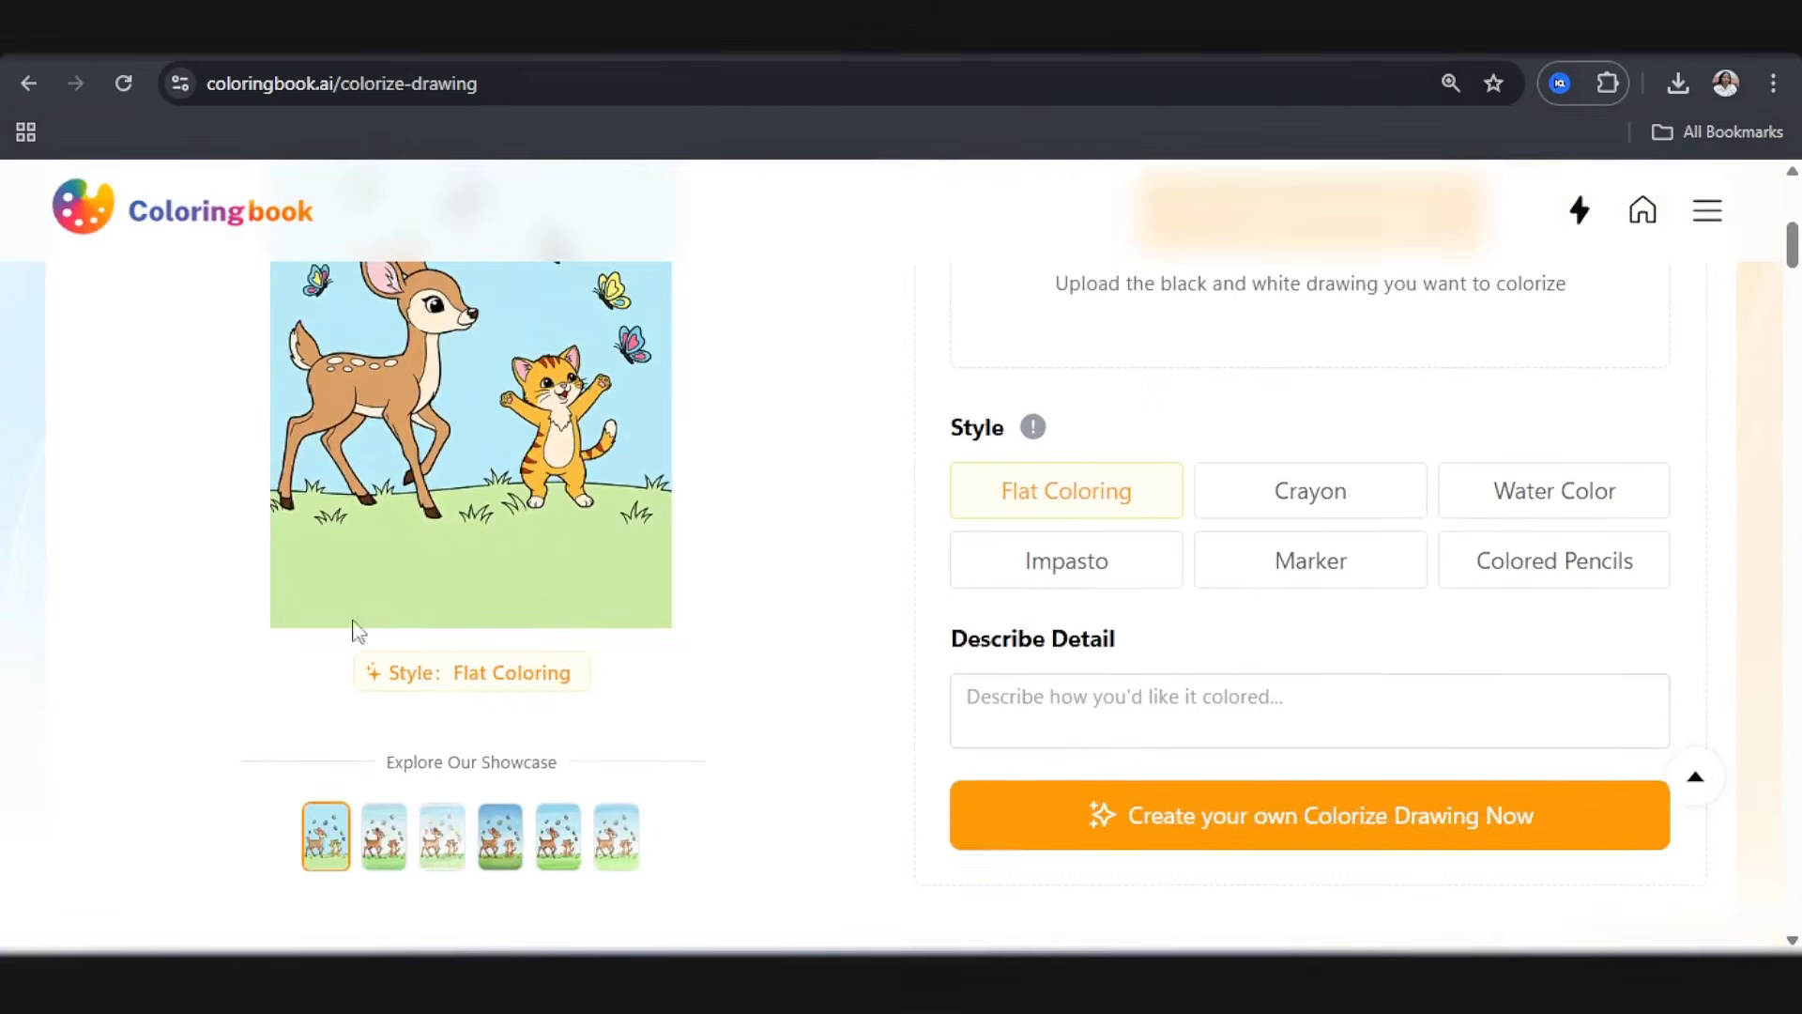
pyautogui.click(382, 837)
pyautogui.scroll(1, 420, 458)
pyautogui.scroll(-4, 432, 497)
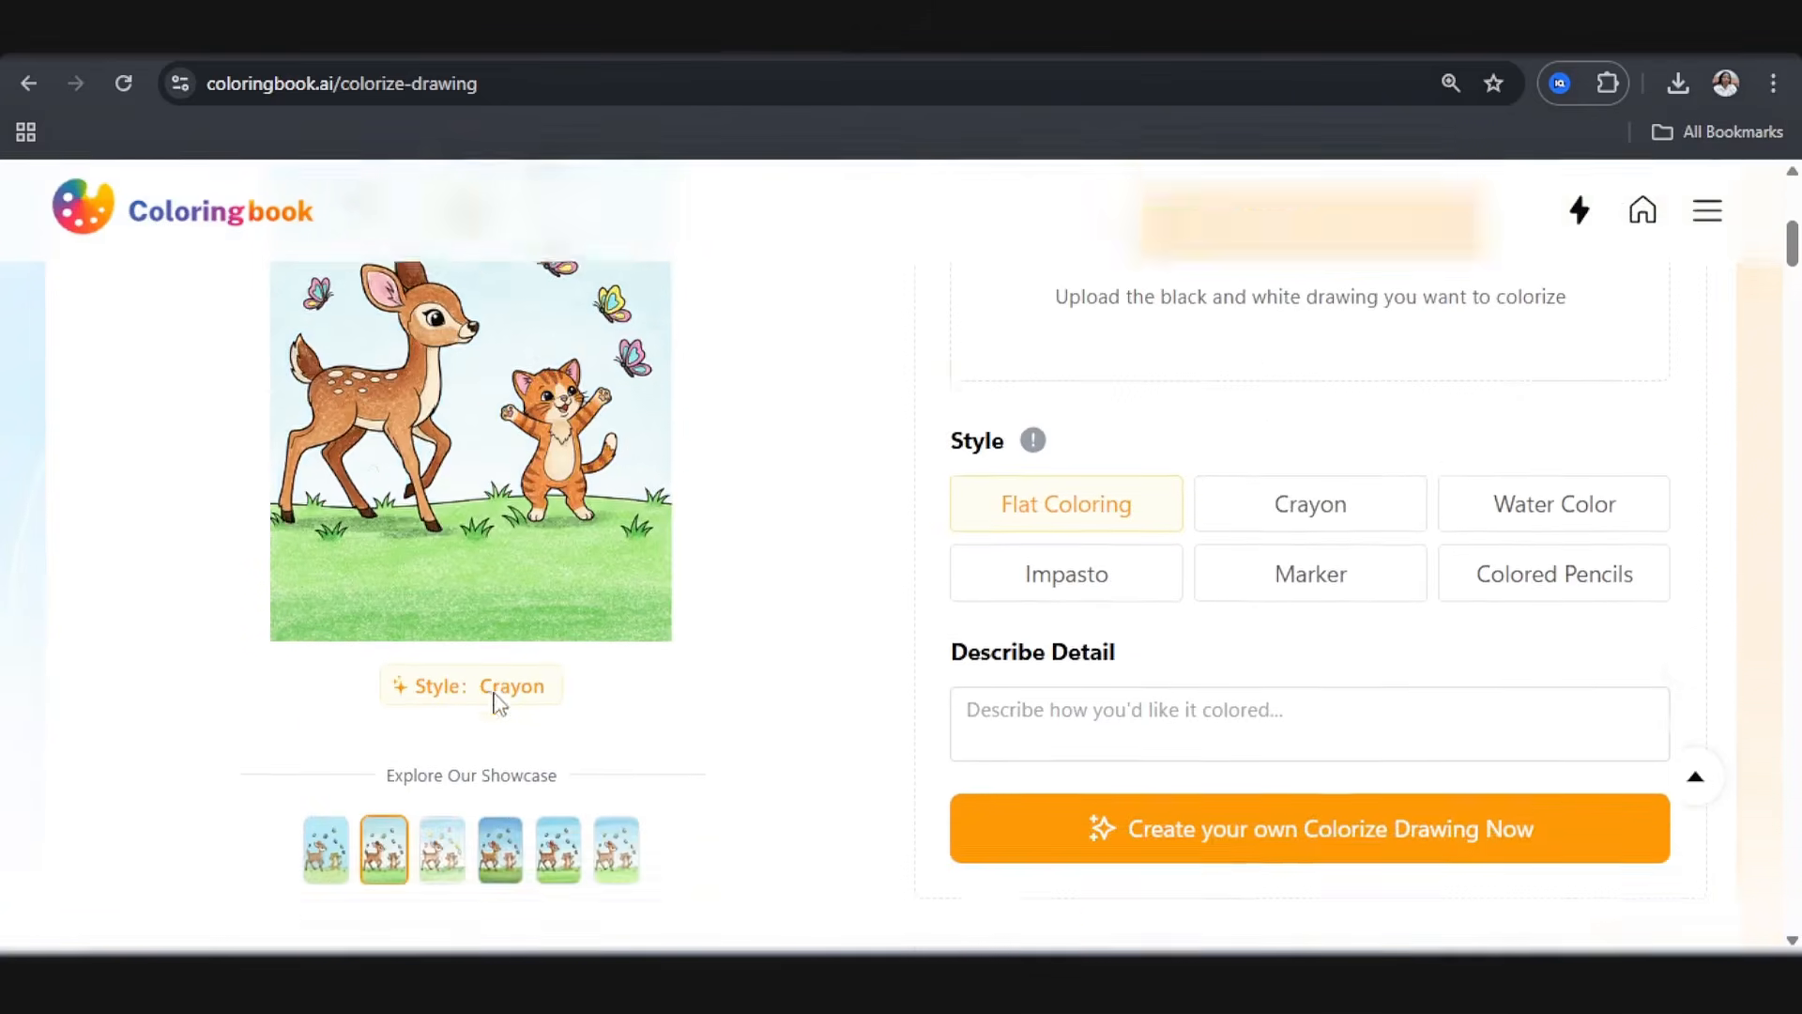
pyautogui.click(441, 572)
pyautogui.scroll(5, 441, 574)
pyautogui.scroll(-1, 445, 577)
pyautogui.scroll(-2, 445, 577)
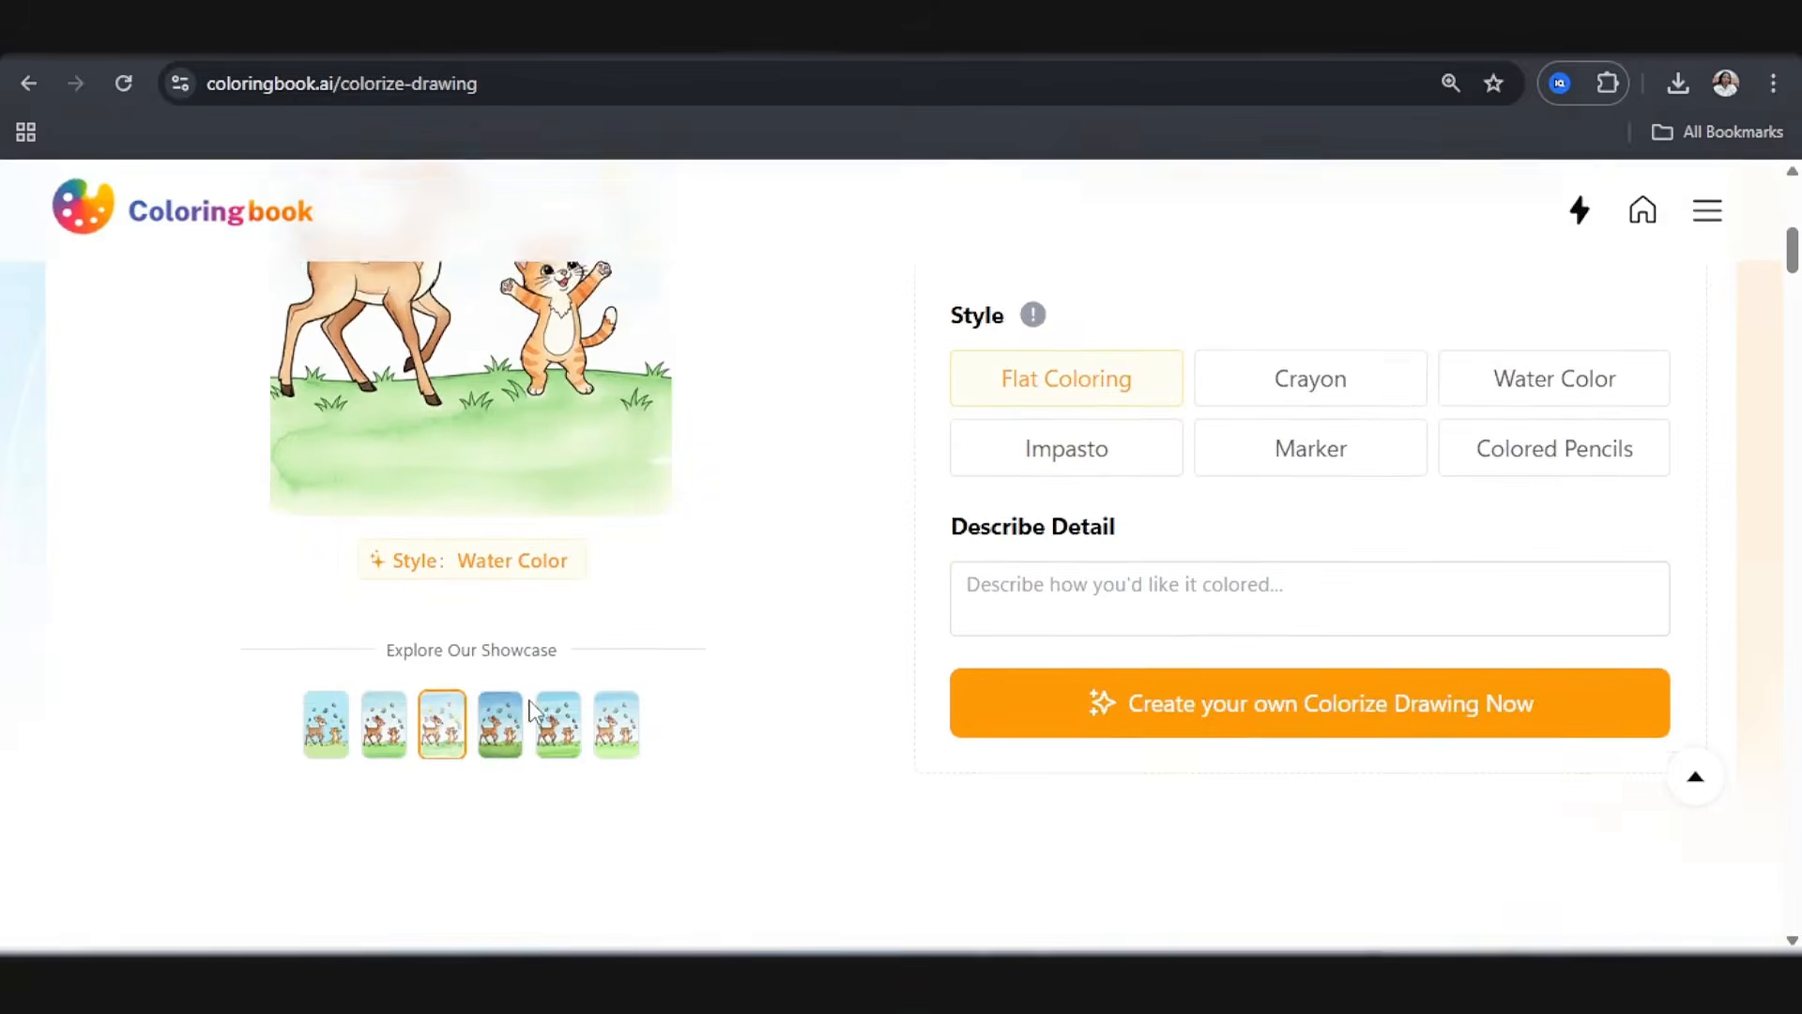
pyautogui.click(510, 723)
pyautogui.scroll(2, 515, 723)
pyautogui.scroll(-1, 514, 722)
pyautogui.click(559, 835)
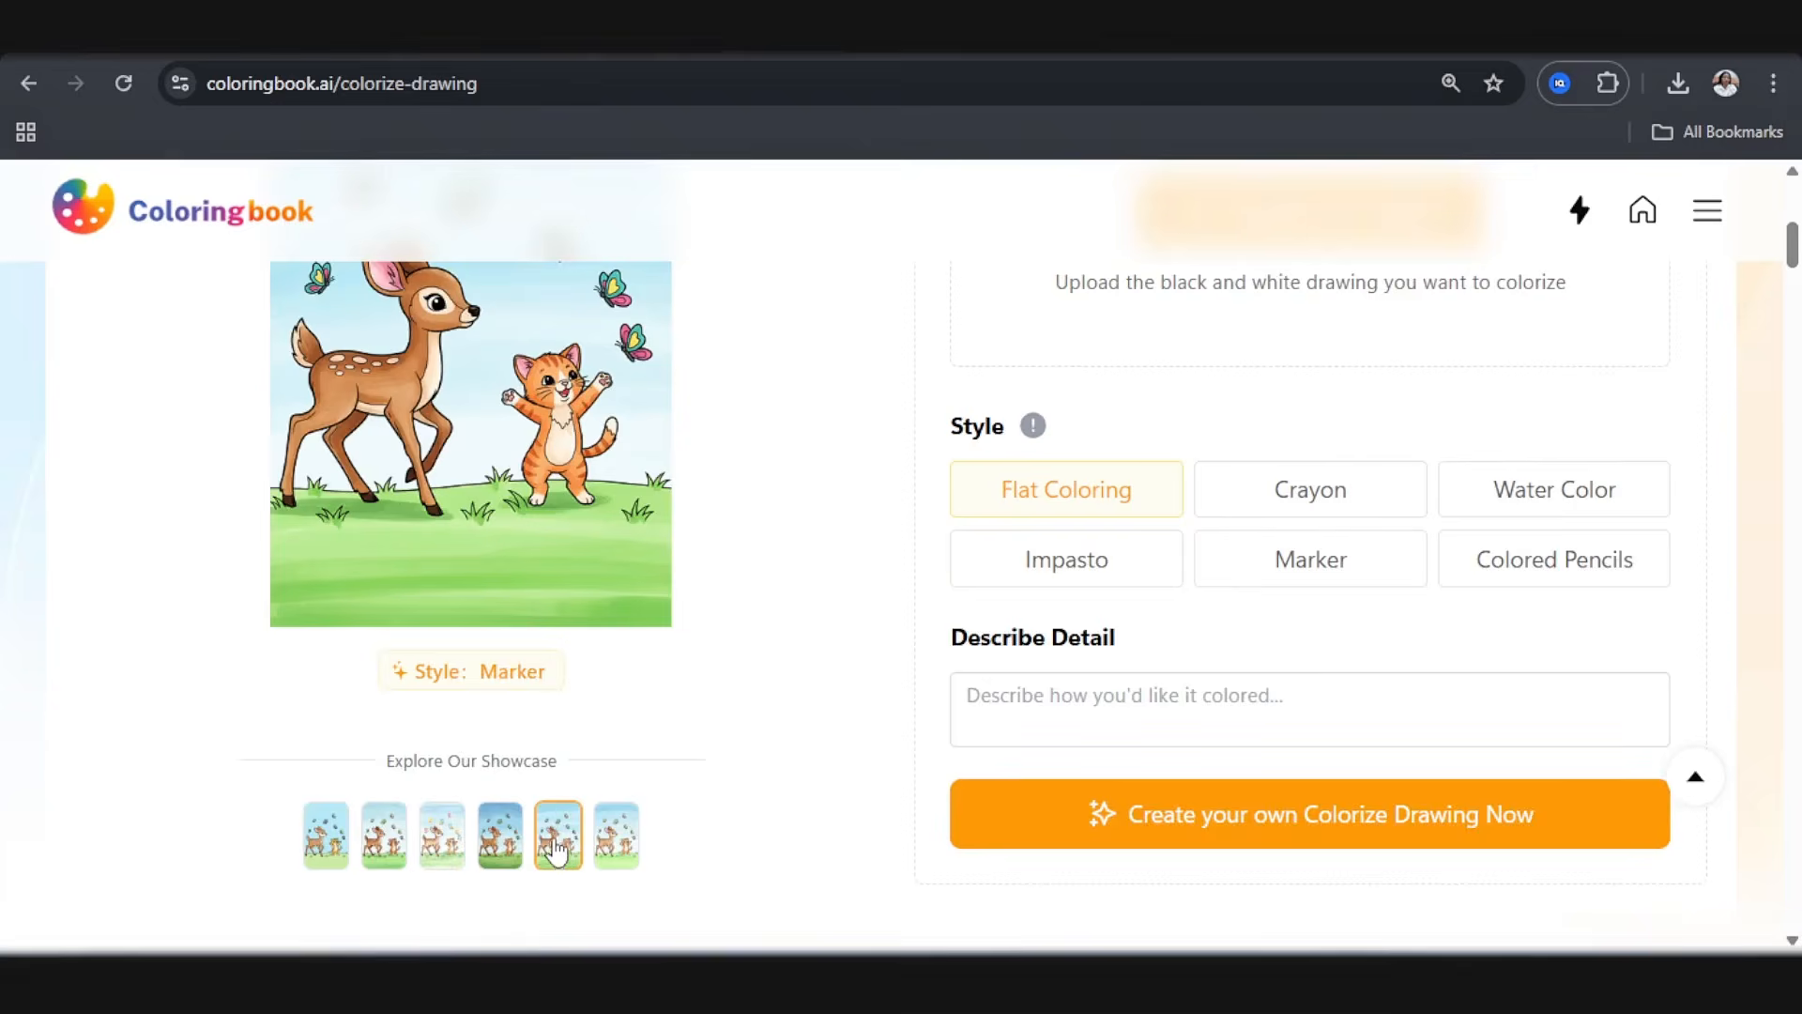
pyautogui.scroll(3, 558, 840)
pyautogui.scroll(-8, 555, 836)
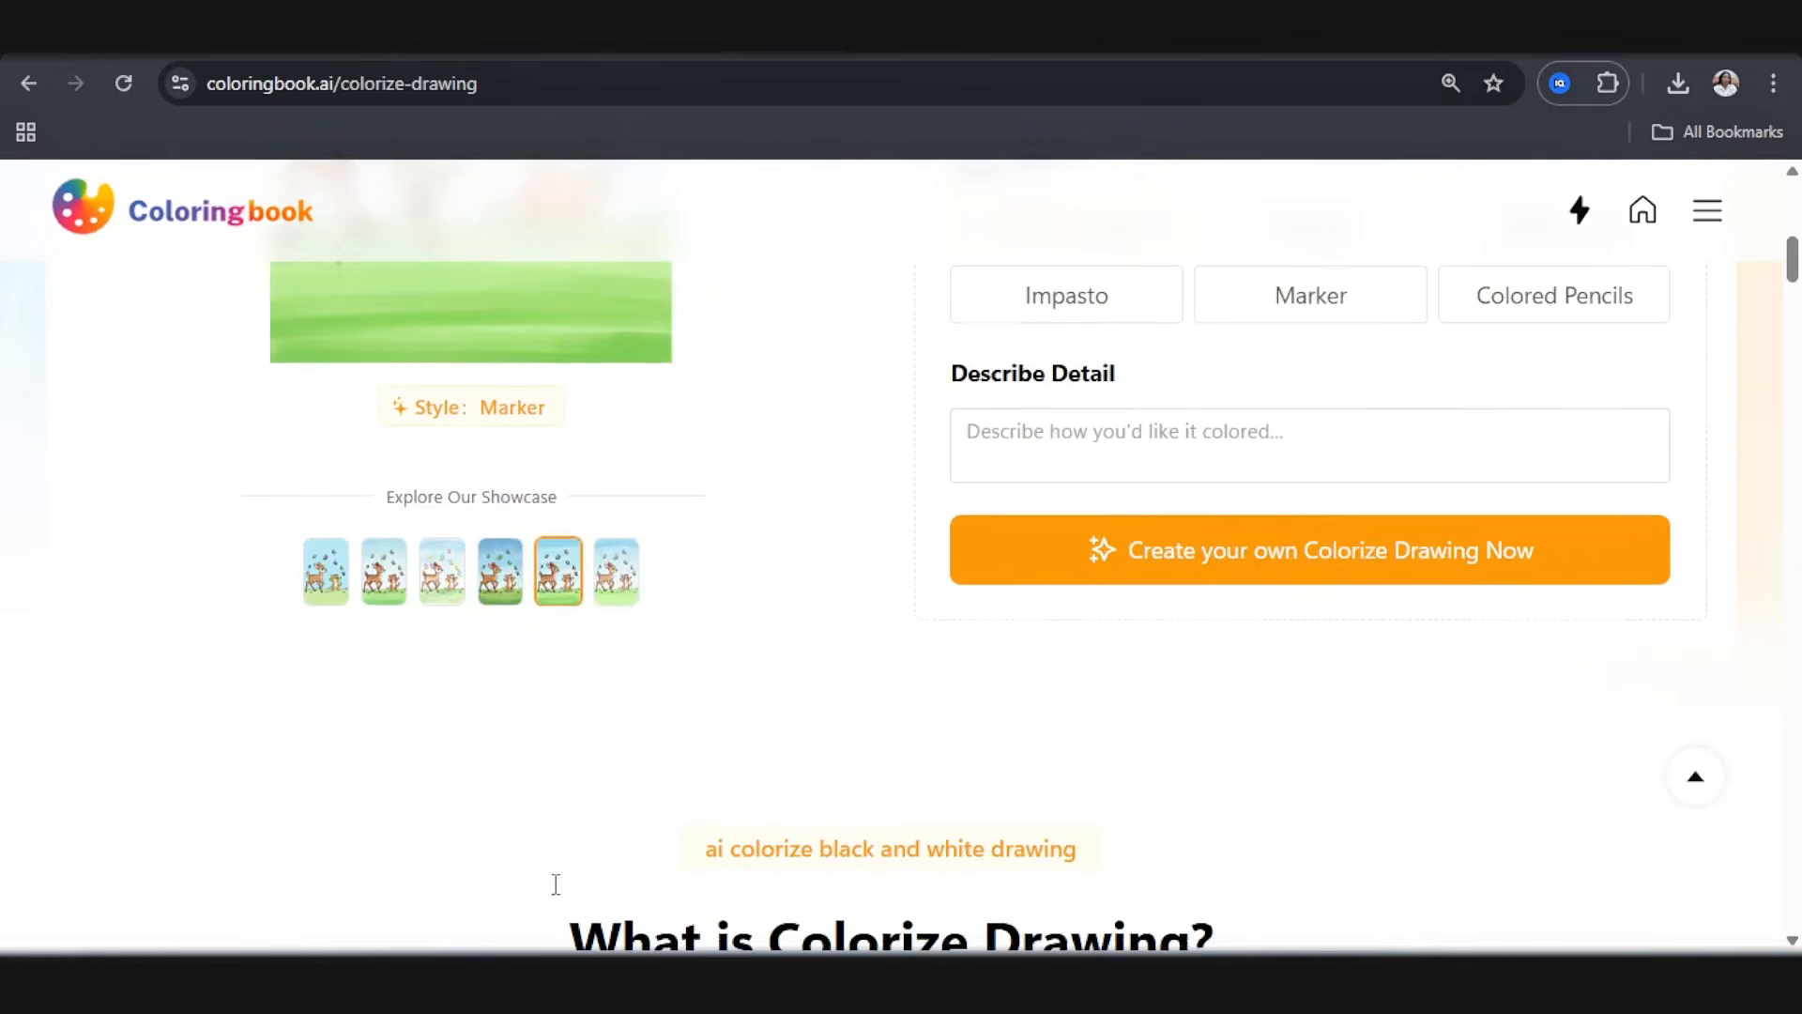
pyautogui.click(615, 575)
pyautogui.scroll(5, 605, 634)
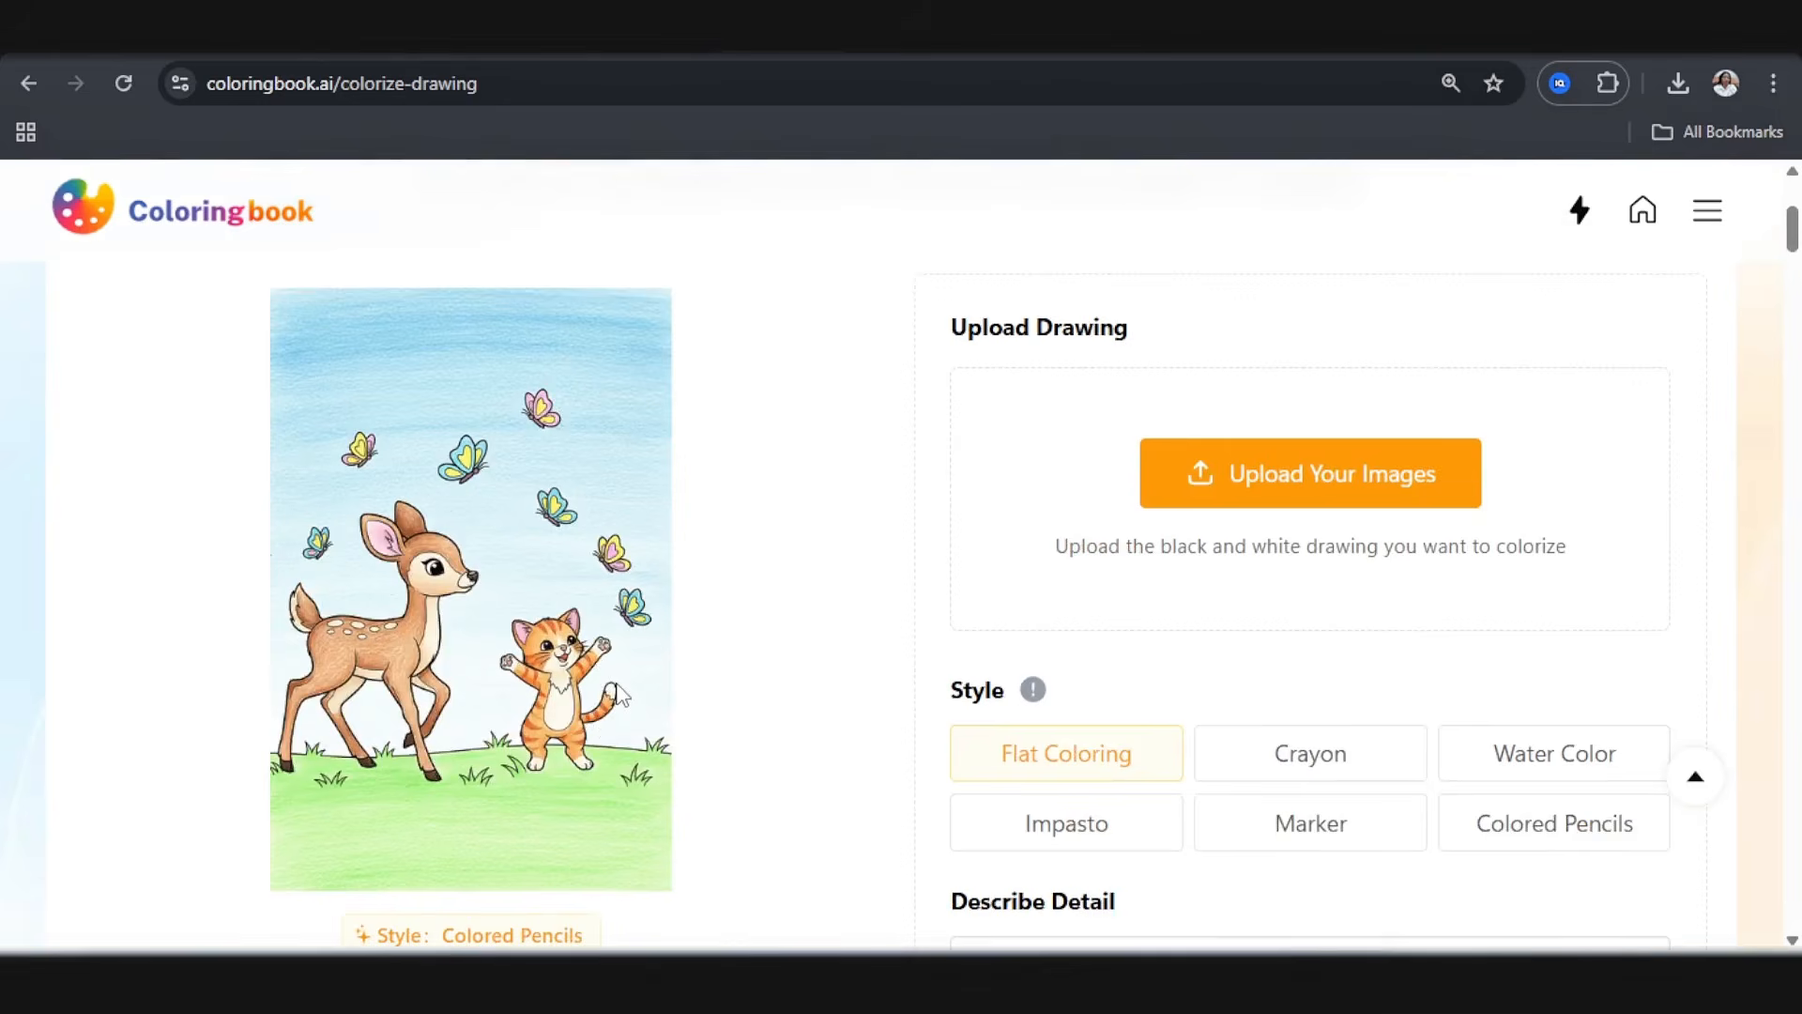
# Step: Choose the Marker style and upload the COVER image from Downloads as the drawing to colorize
pyautogui.click(1356, 847)
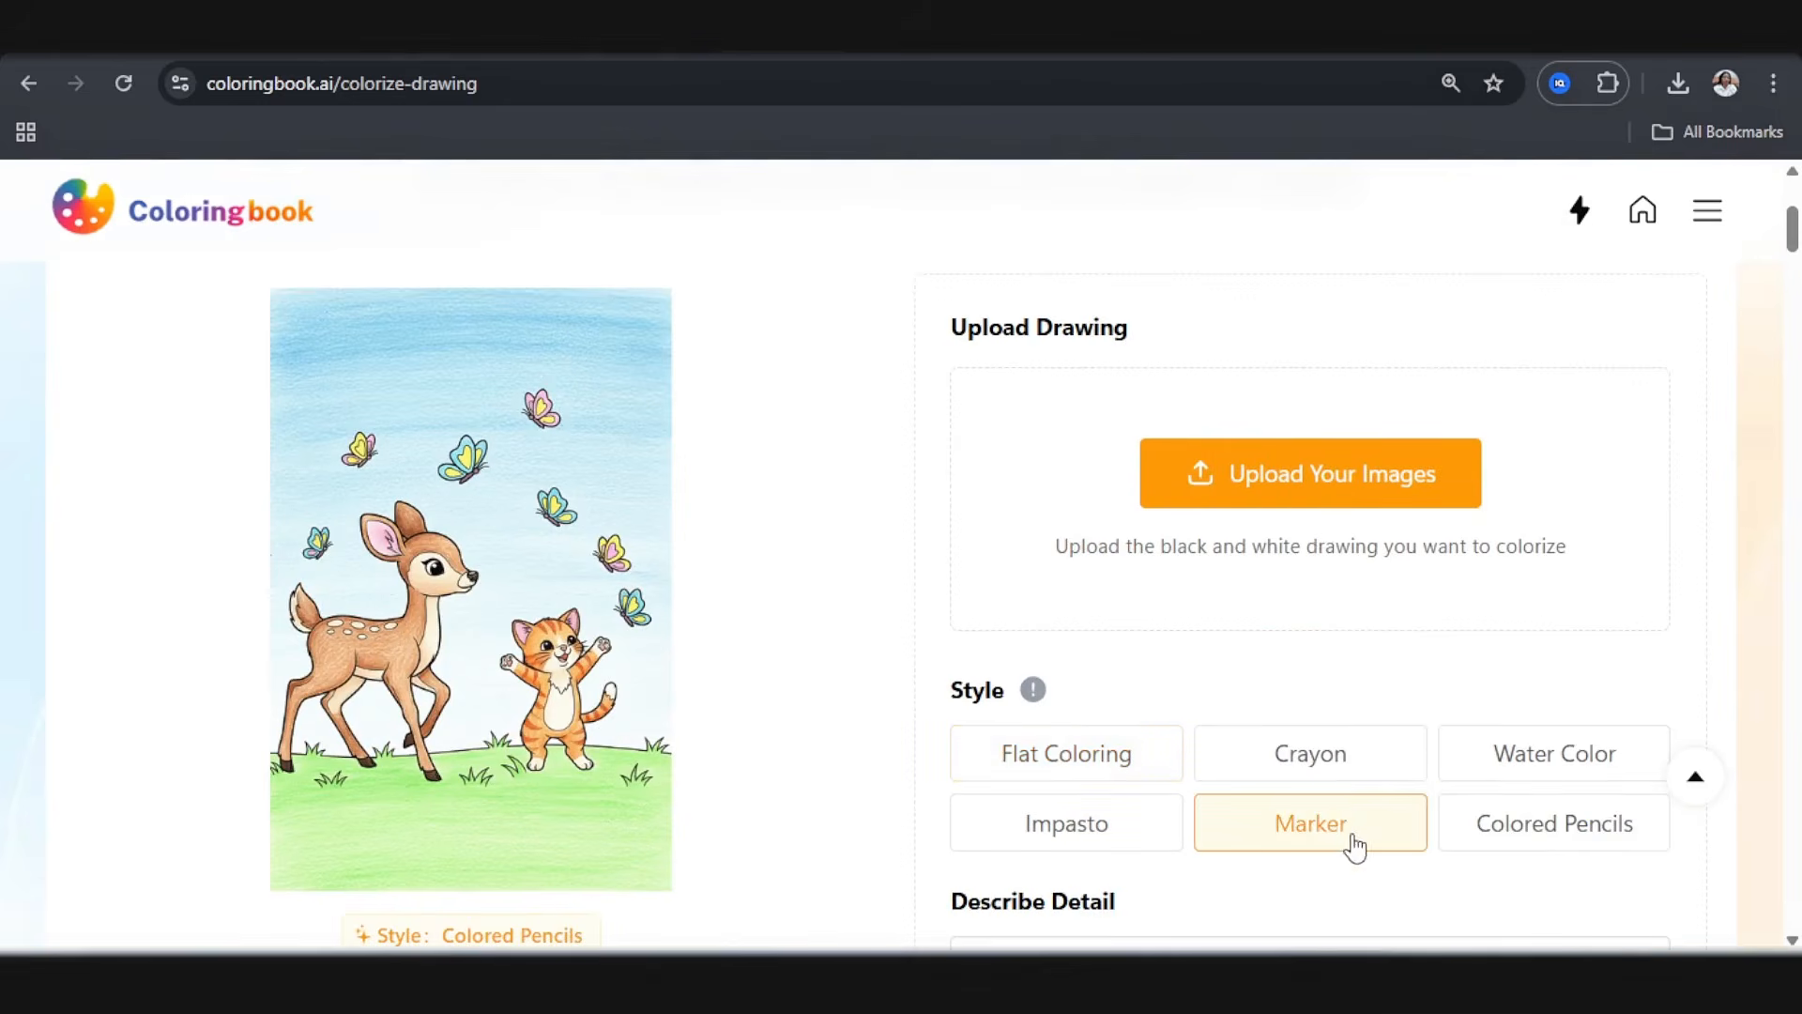
pyautogui.click(1309, 484)
pyautogui.doubleClick(386, 266)
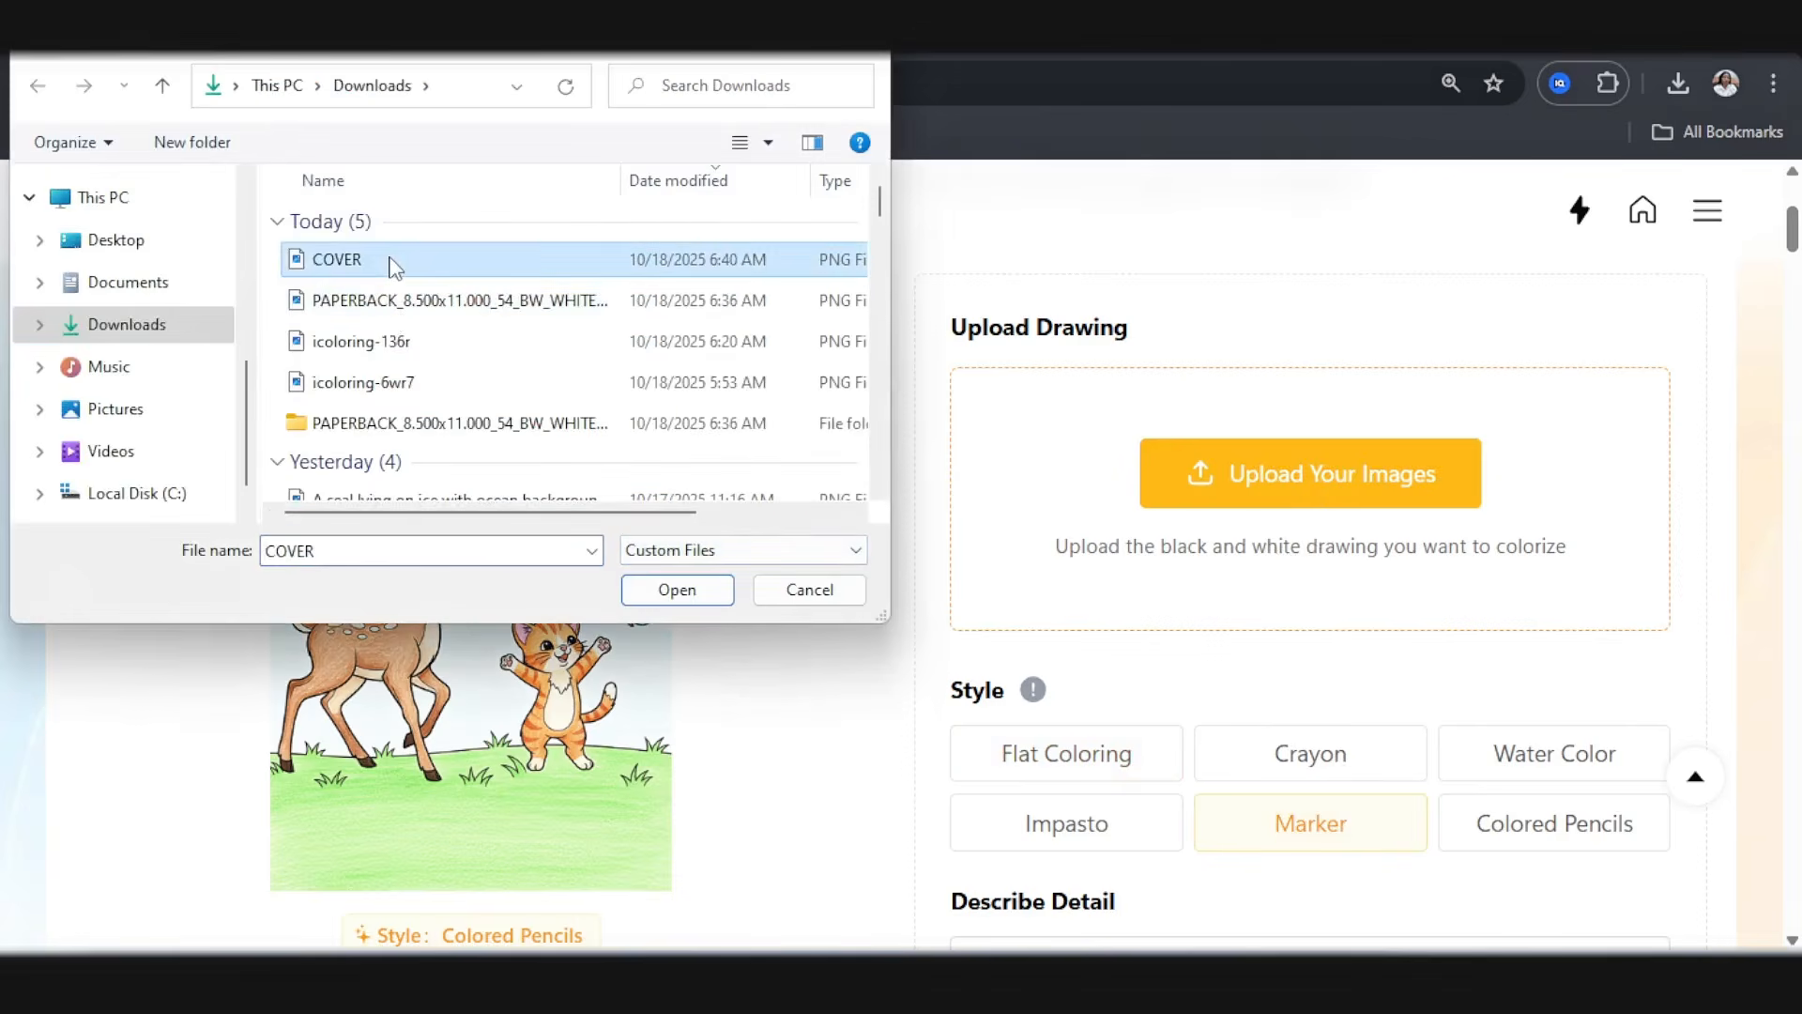
# Step: Open the Describe Detail field of the Colorize Drawing form for entering the coloring instructions
pyautogui.scroll(-8, 1281, 493)
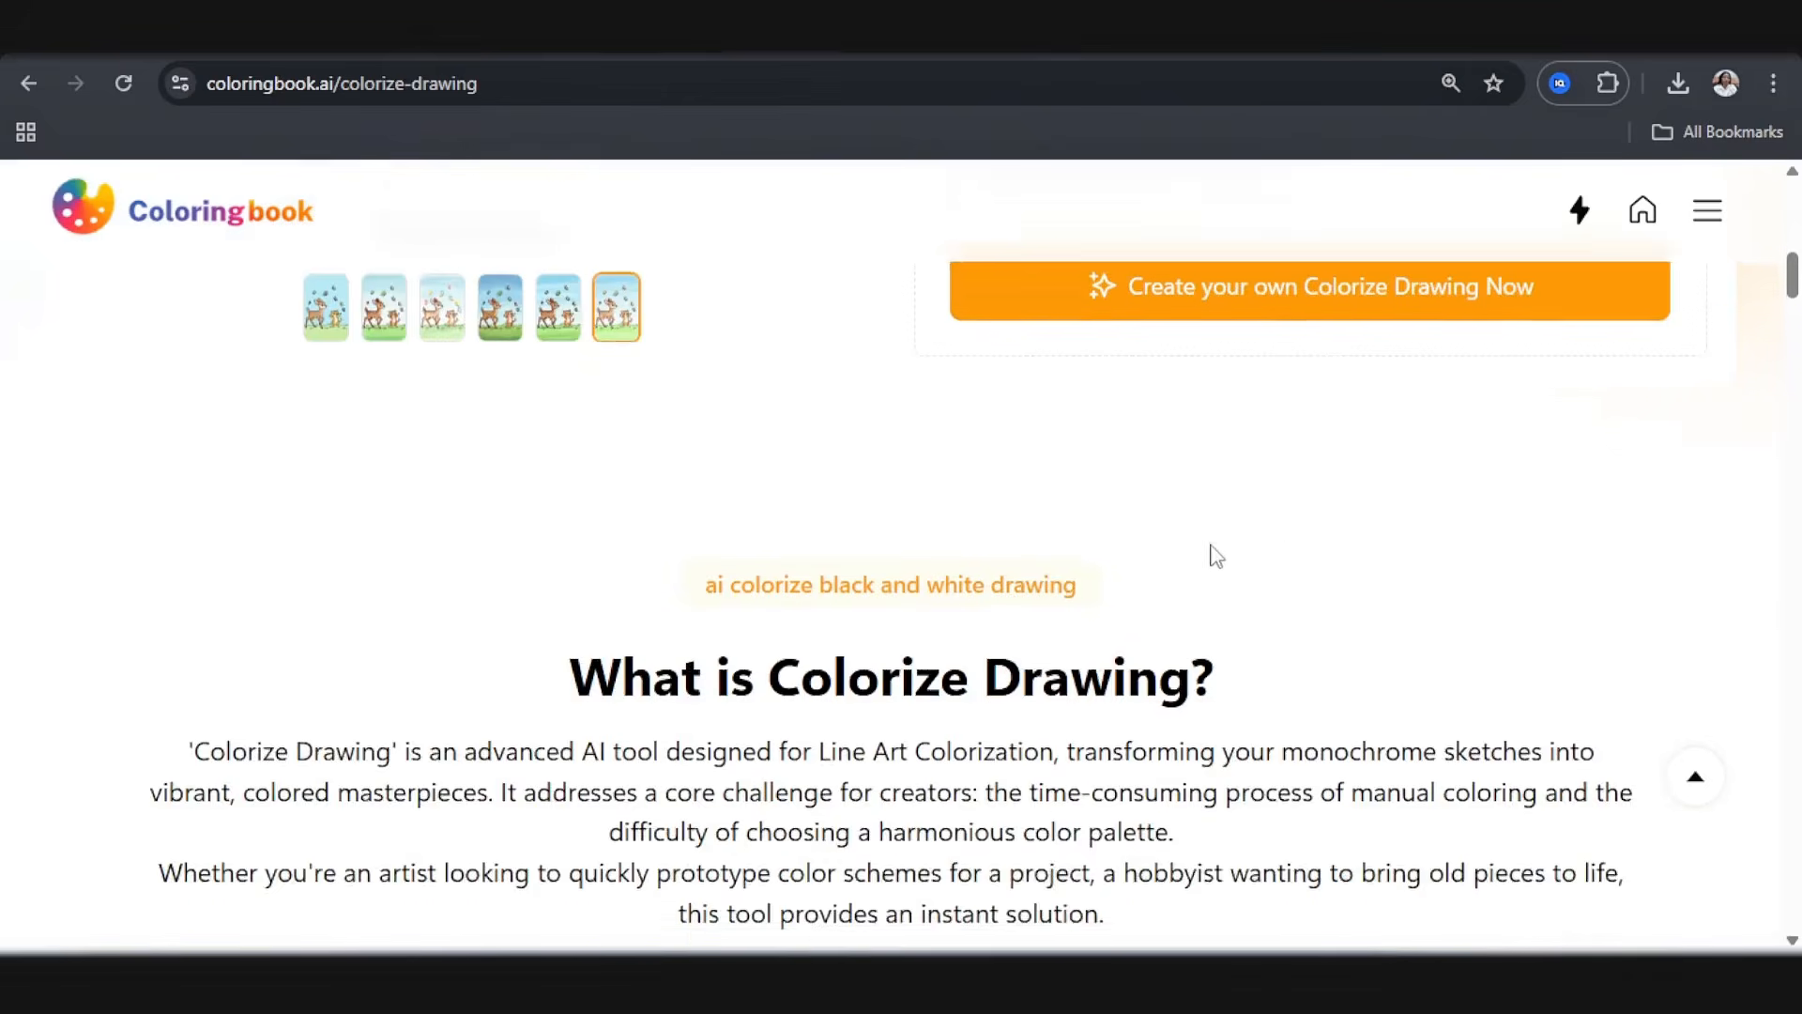
pyautogui.scroll(3, 1210, 551)
pyautogui.click(1136, 427)
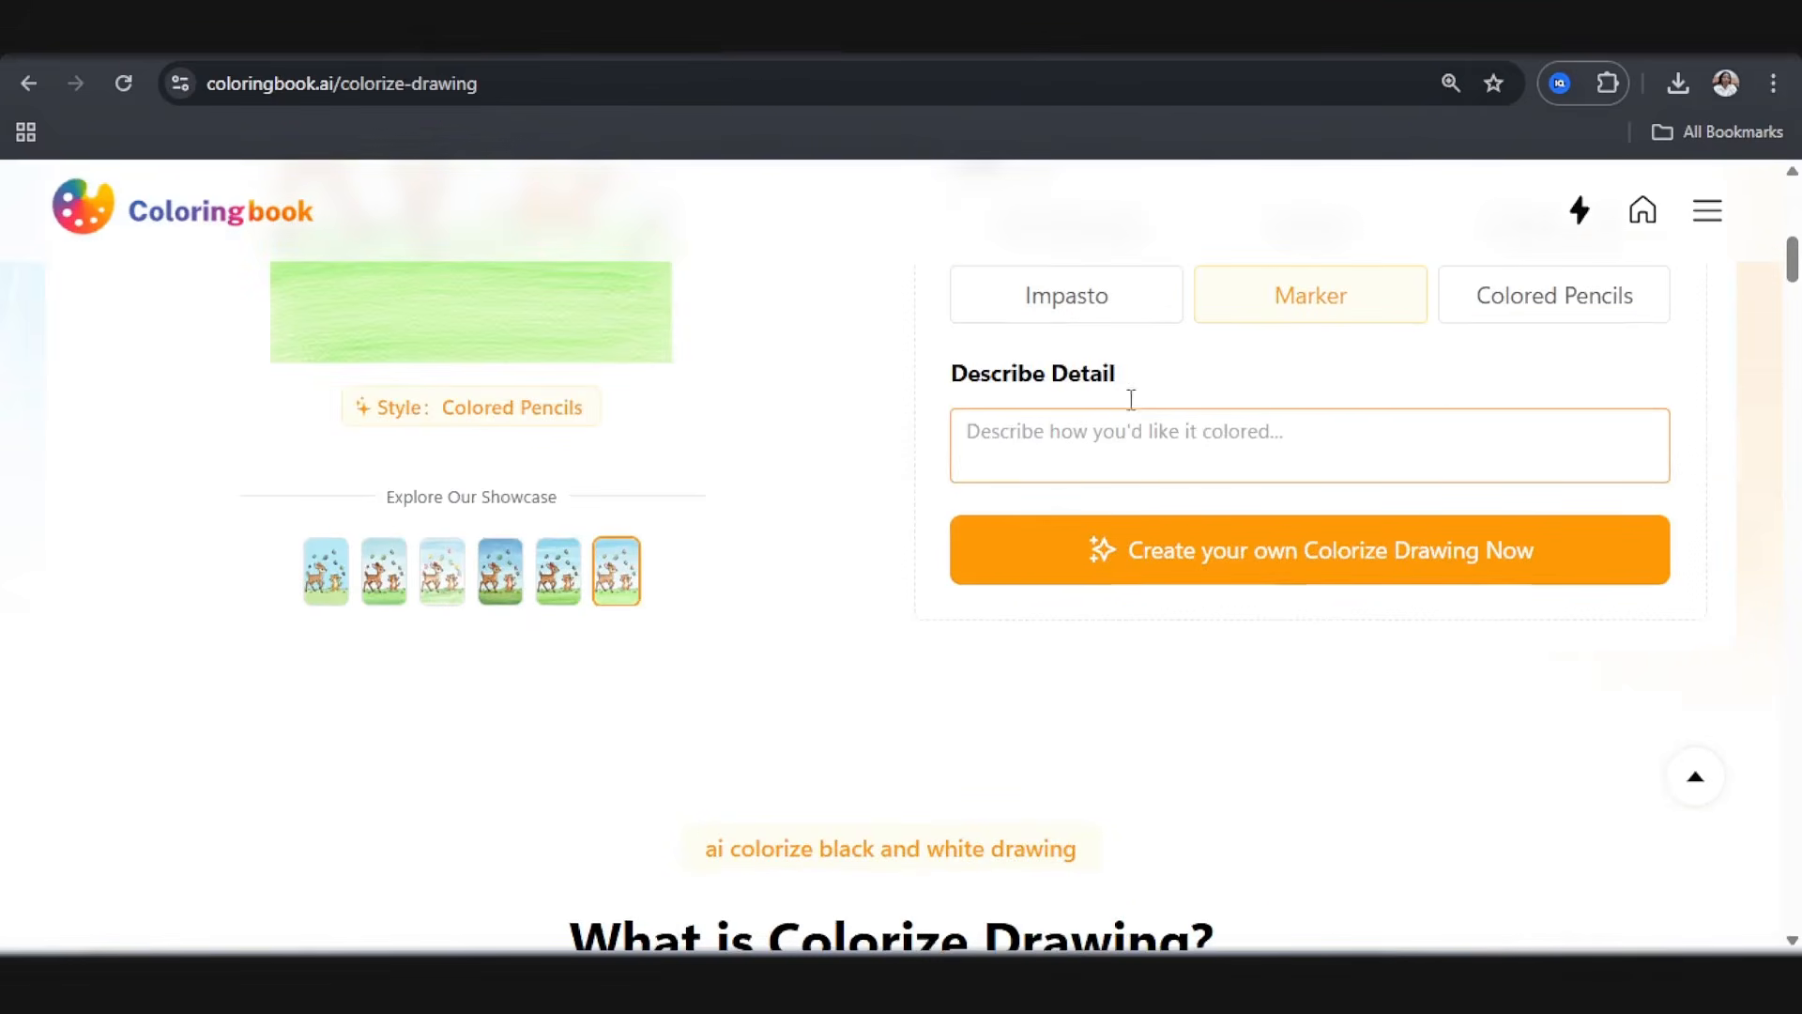
# Step: Switch to the ChatGPT conversation and read its color guide for the eight cover animals and the background color ideas
pyautogui.click(582, 32)
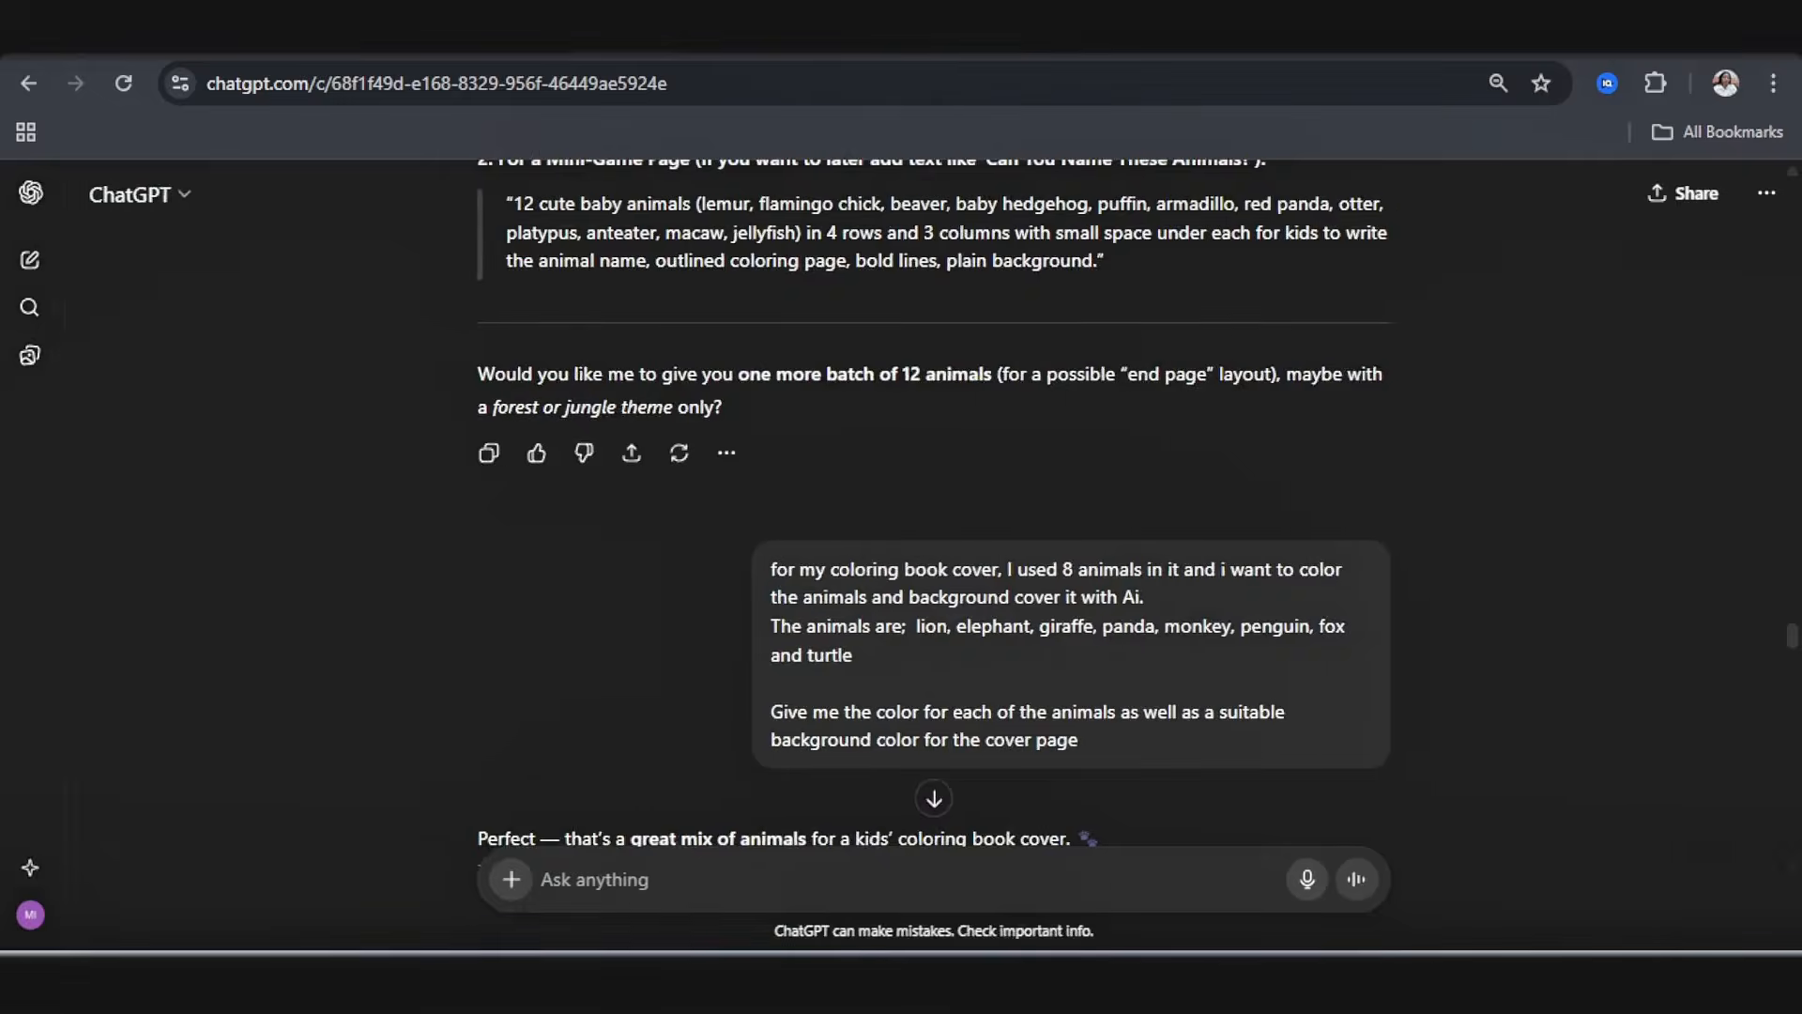
pyautogui.hotkey('ctrl', '+')
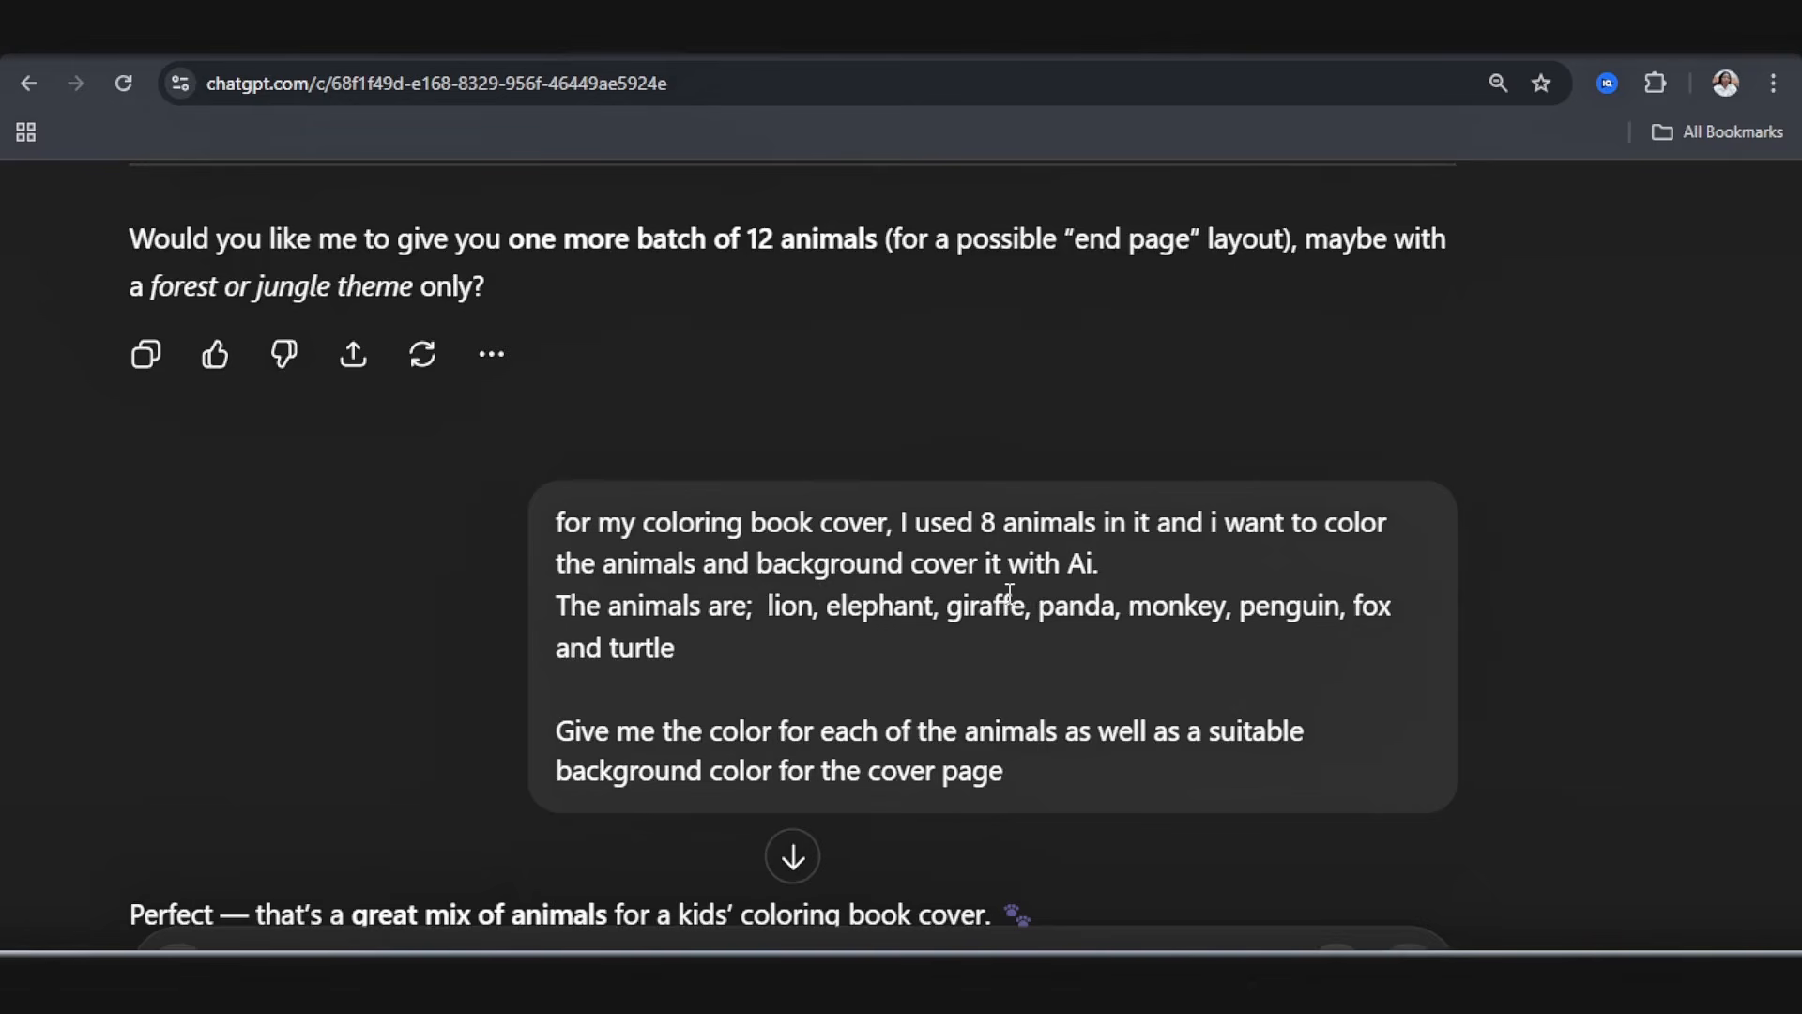
pyautogui.scroll(-9, 1009, 591)
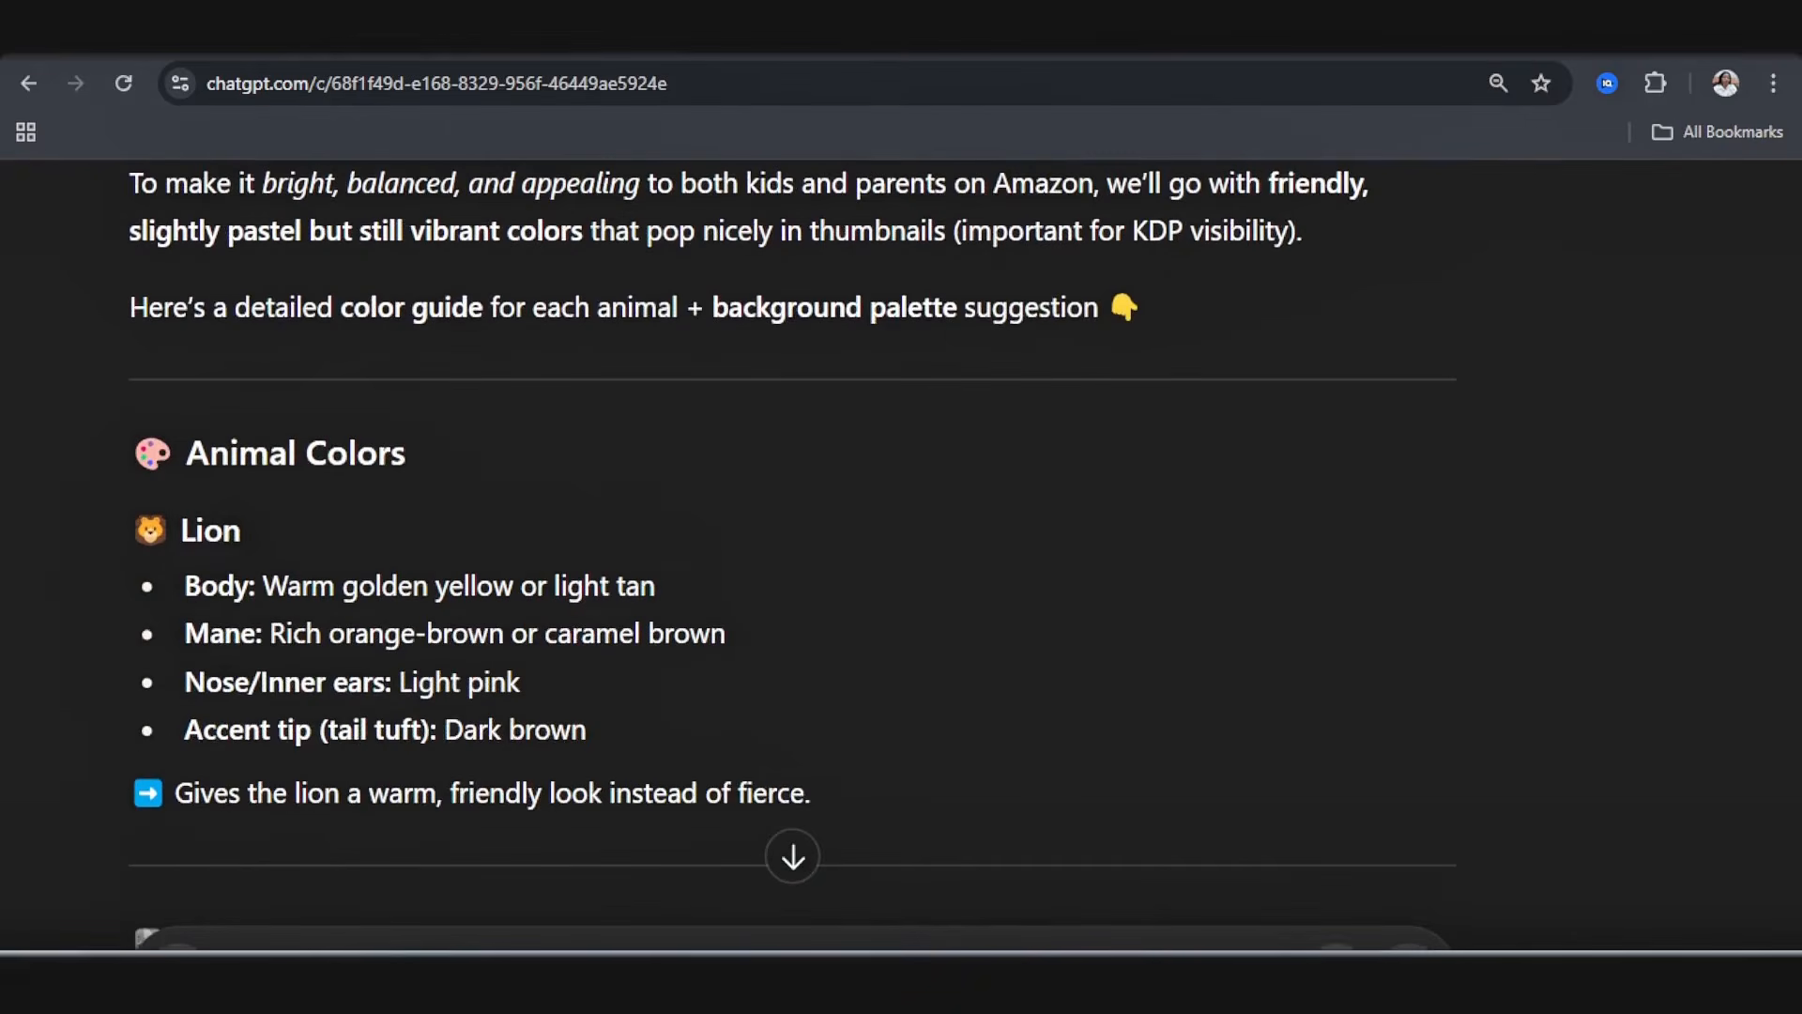
pyautogui.scroll(-4, 1596, 727)
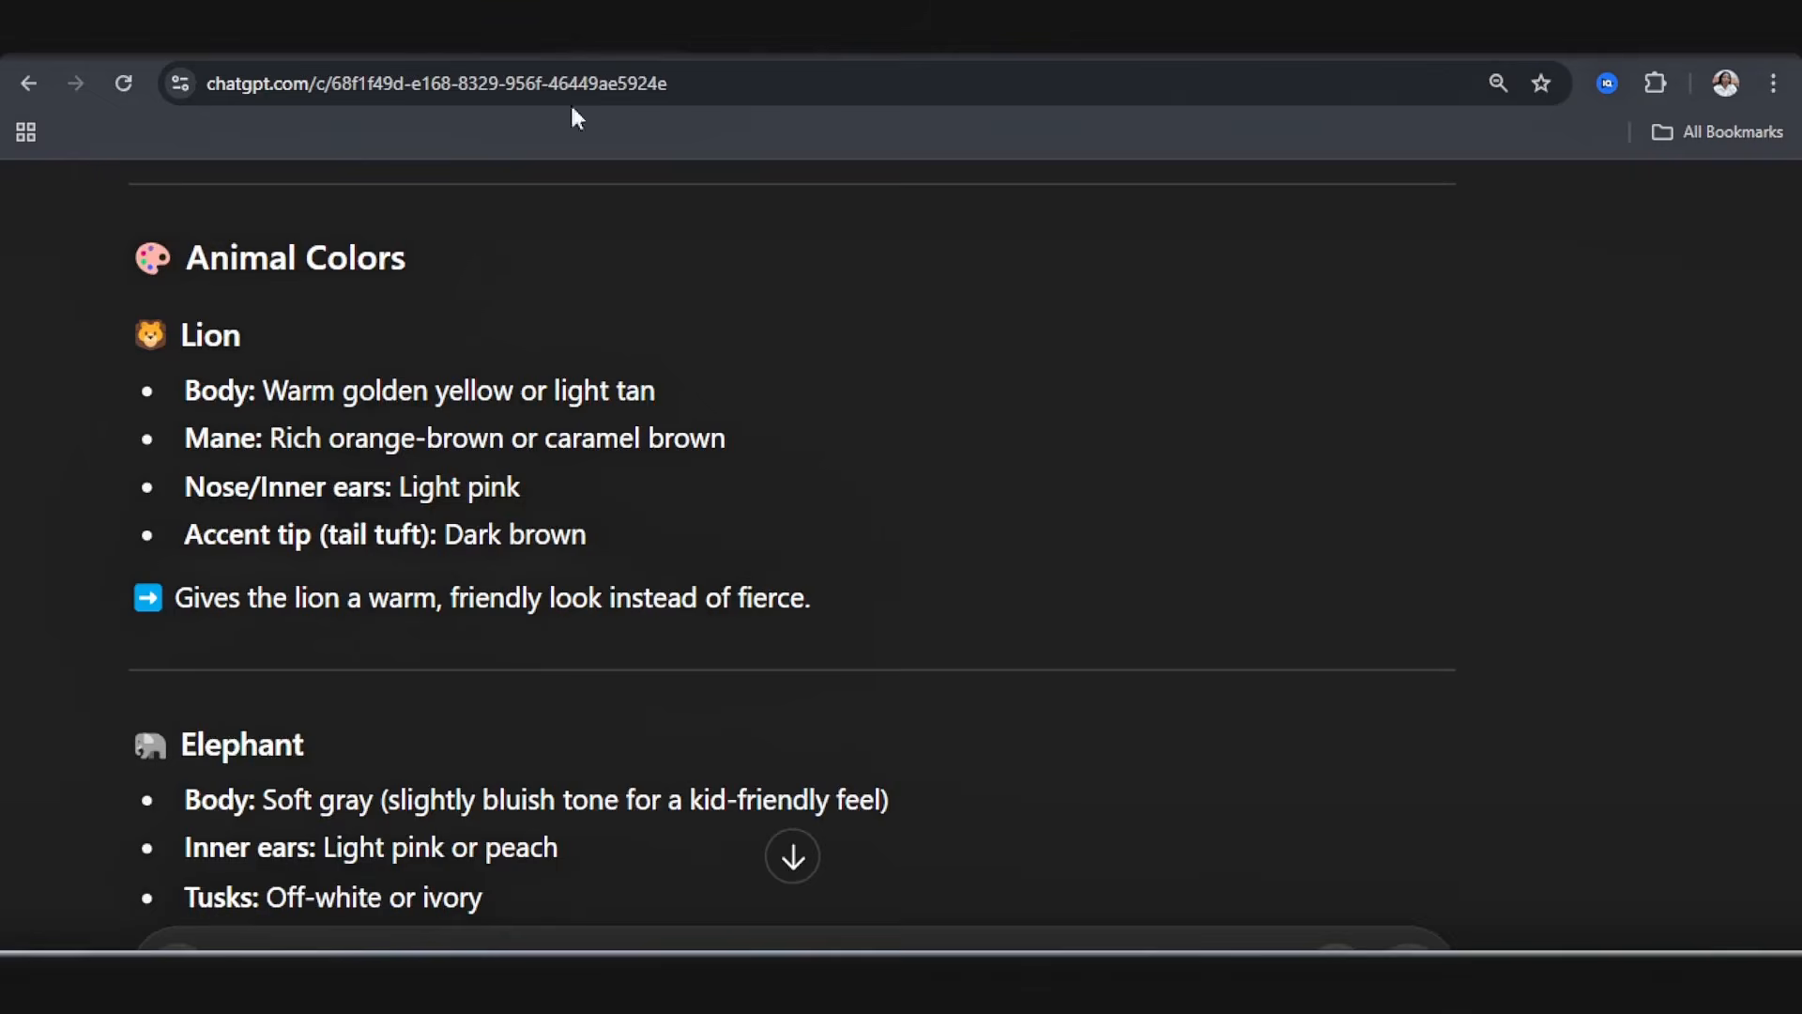
pyautogui.scroll(-13, 432, 591)
pyautogui.scroll(-20, 424, 599)
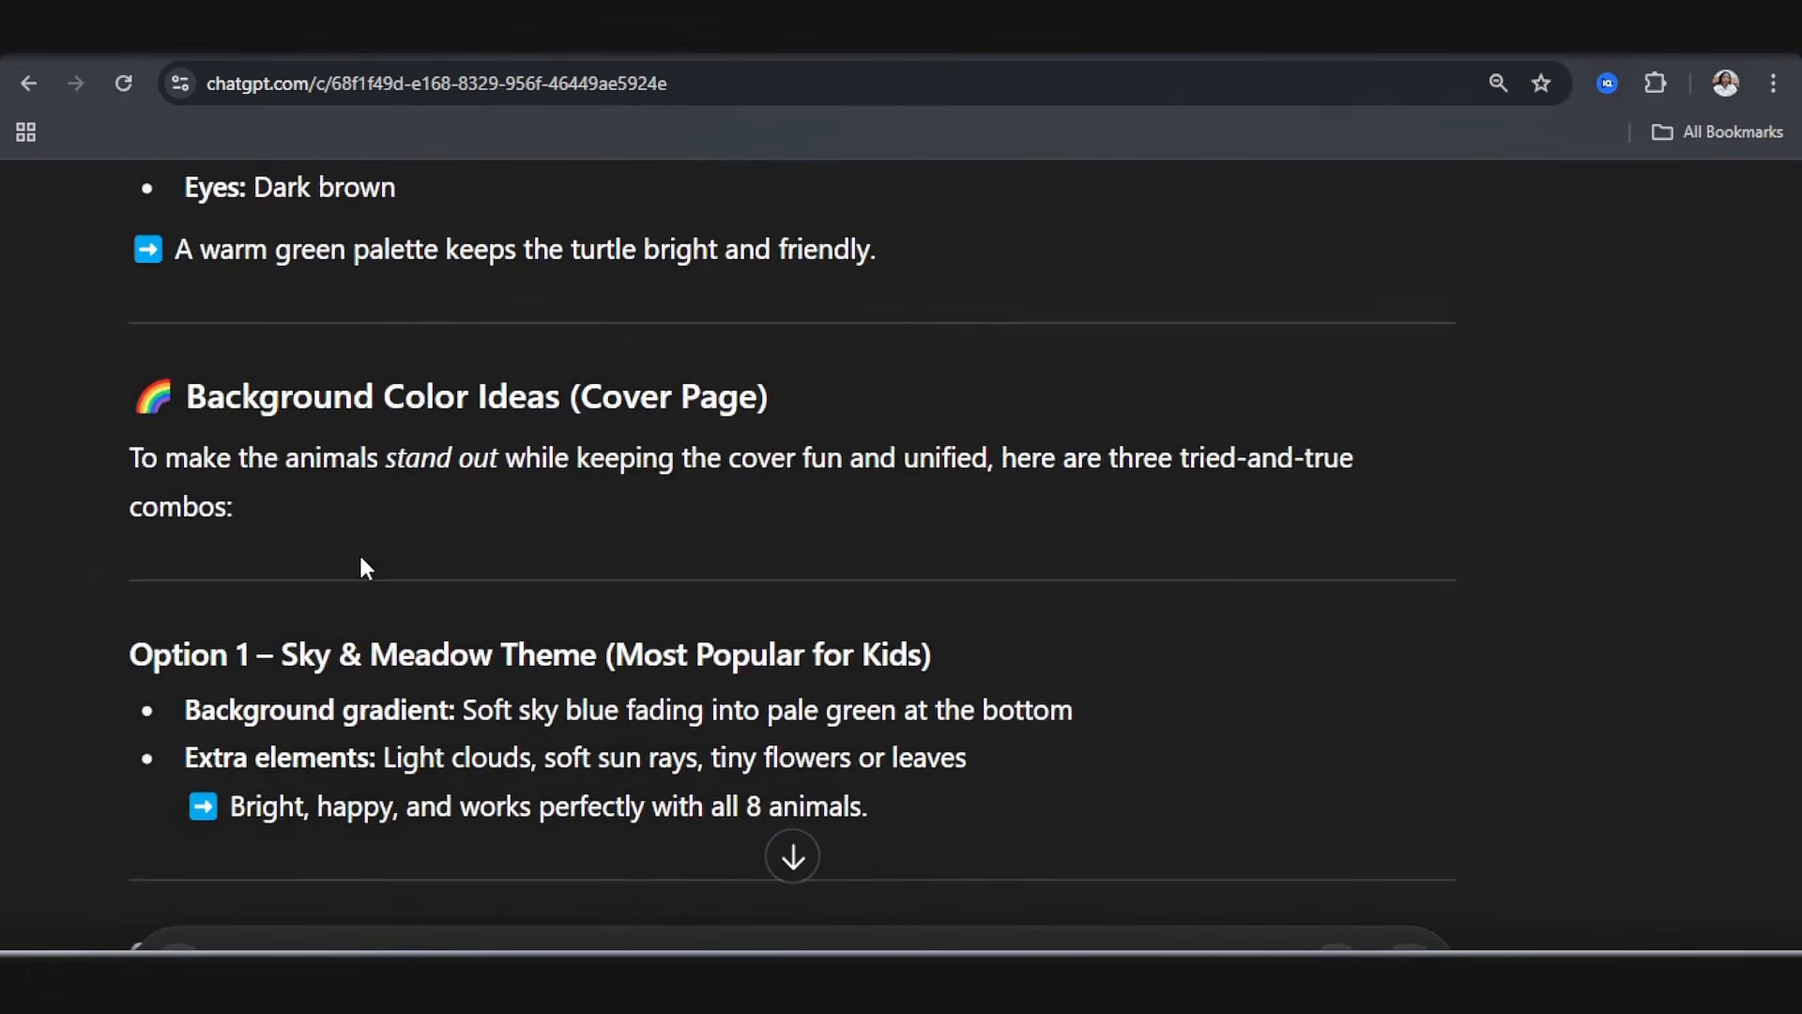
# Step: Return to coloringbook.ai, describe each animal's colors with a cream and light peach background gradient, and submit the drawing for colorizing
pyautogui.scroll(-8, 362, 559)
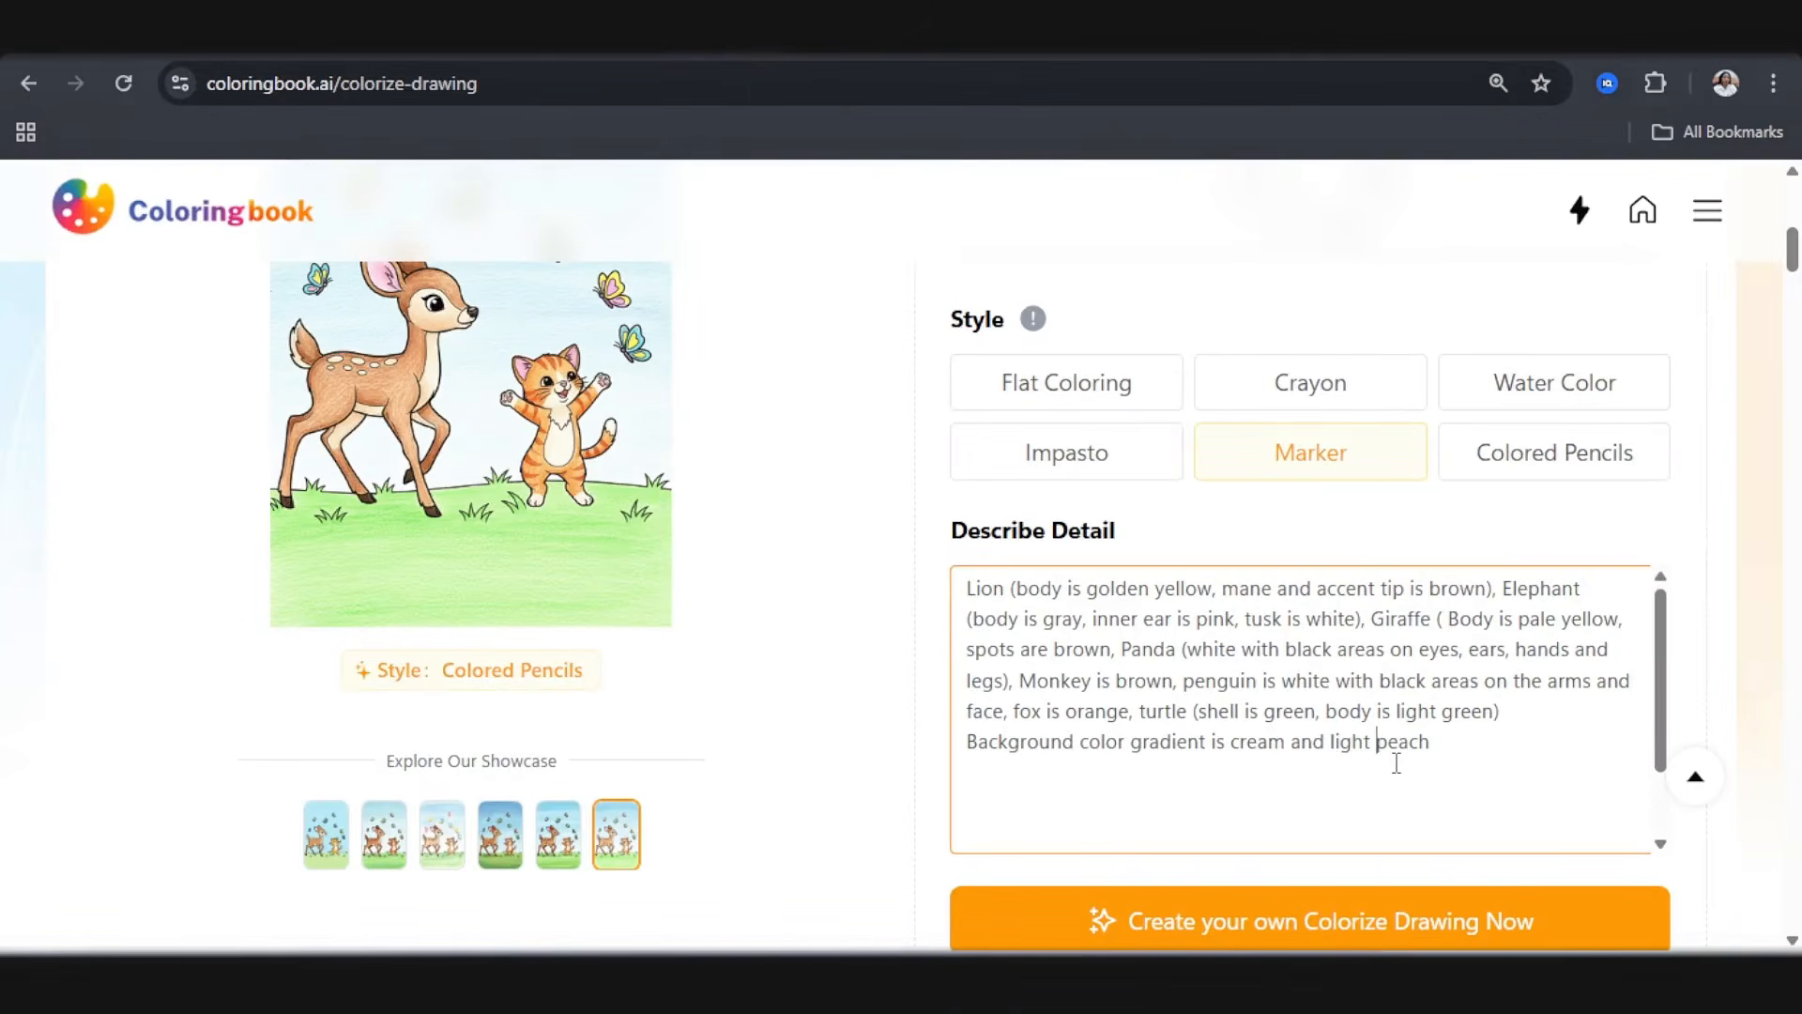
pyautogui.click(1245, 929)
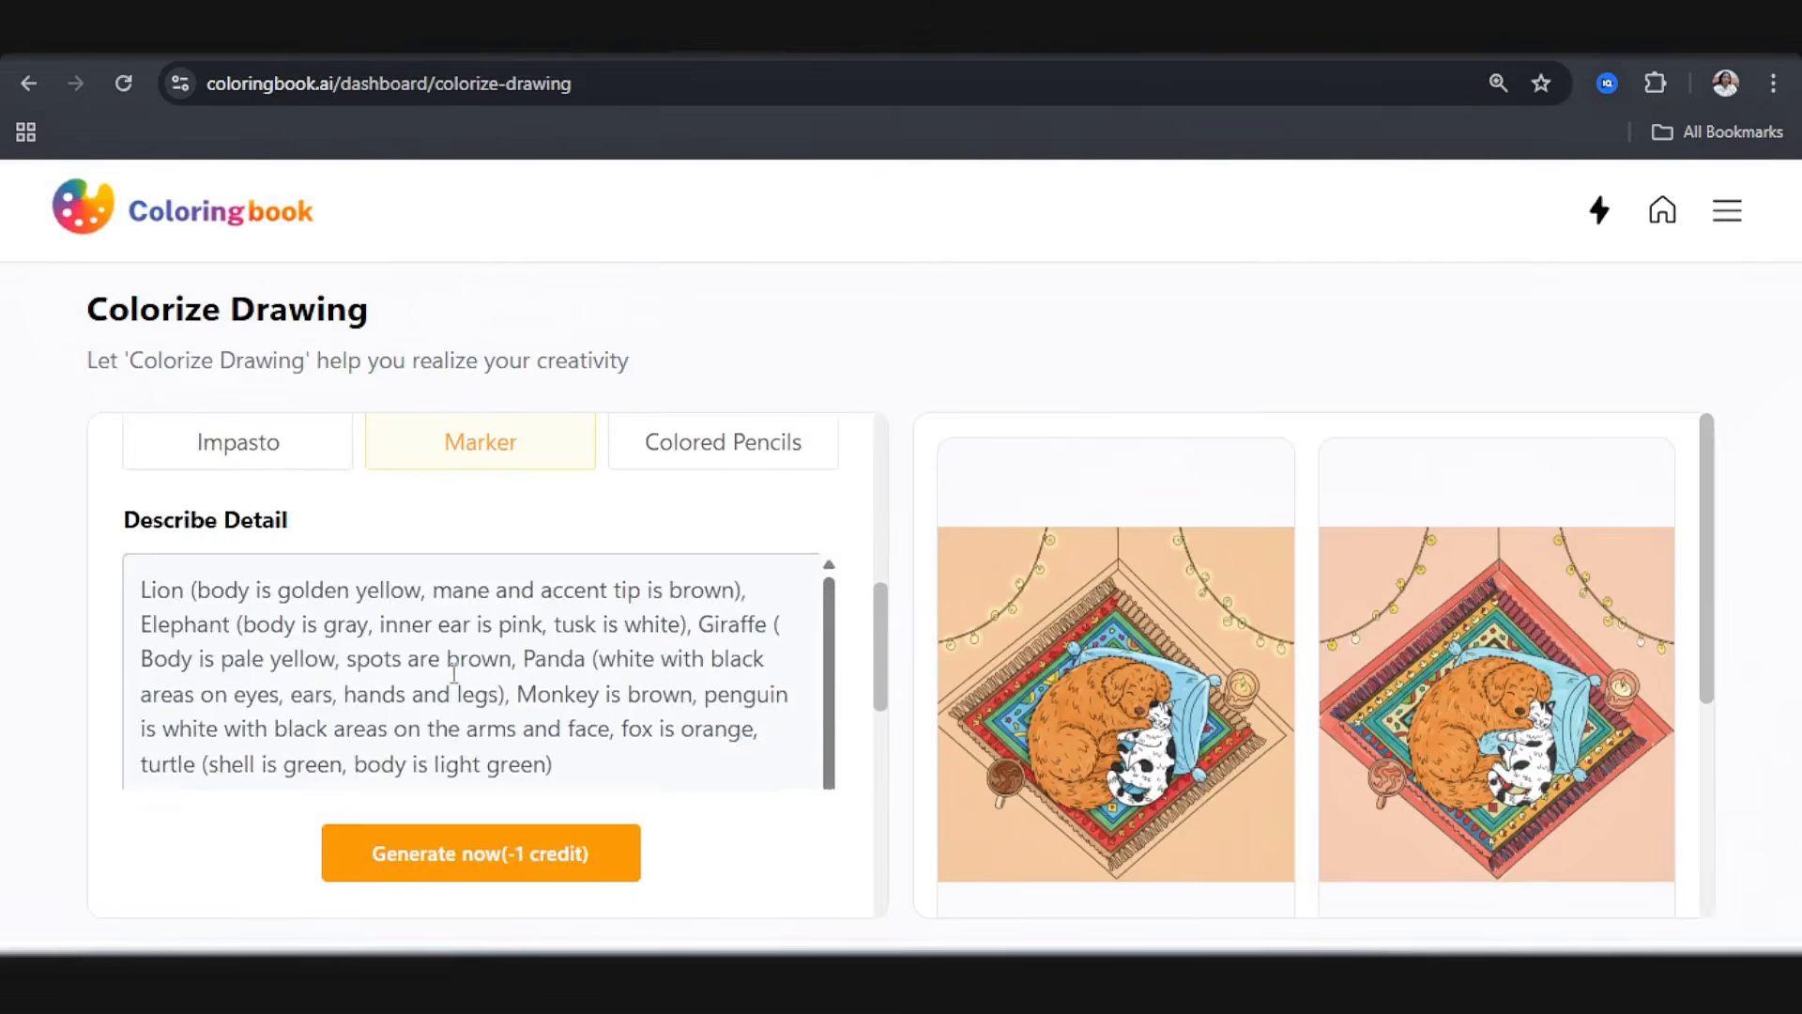
pyautogui.scroll(3, 423, 694)
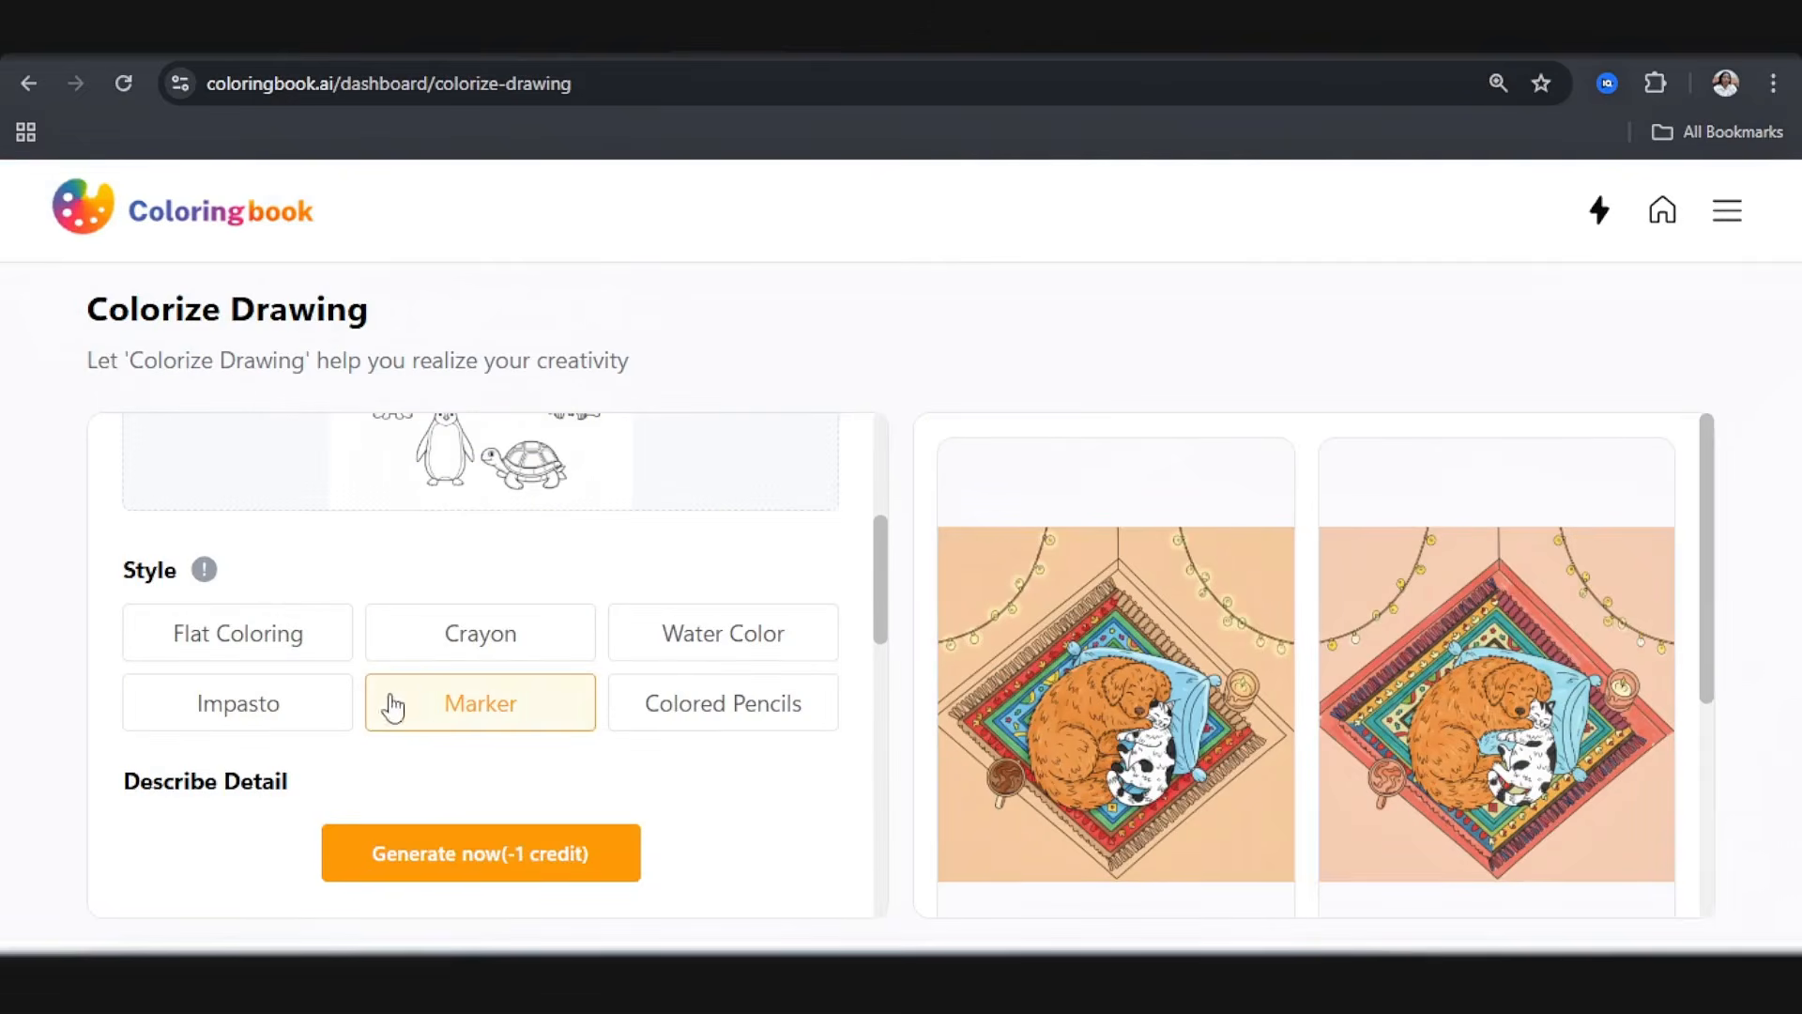
# Step: Enable the Private and Remove watermark options and generate the colorized drawing in Marker style
pyautogui.scroll(-3, 310, 610)
pyautogui.scroll(-2, 308, 591)
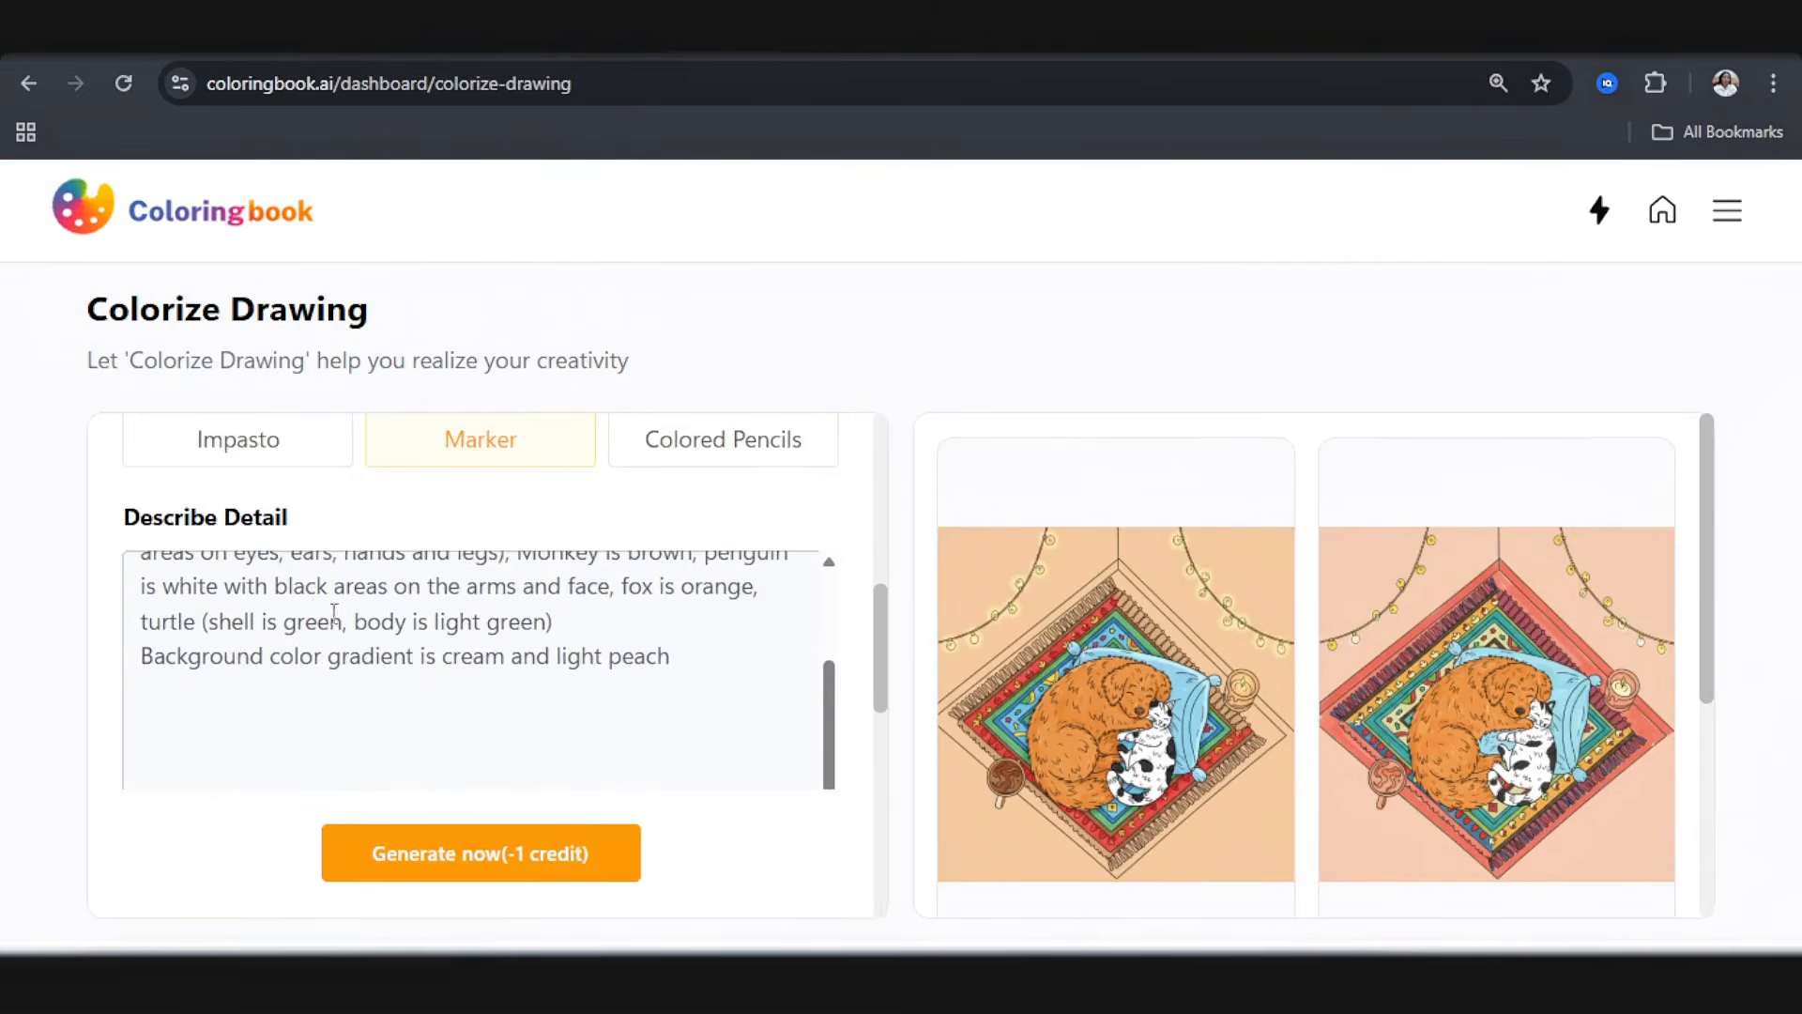
pyautogui.scroll(-10, 342, 620)
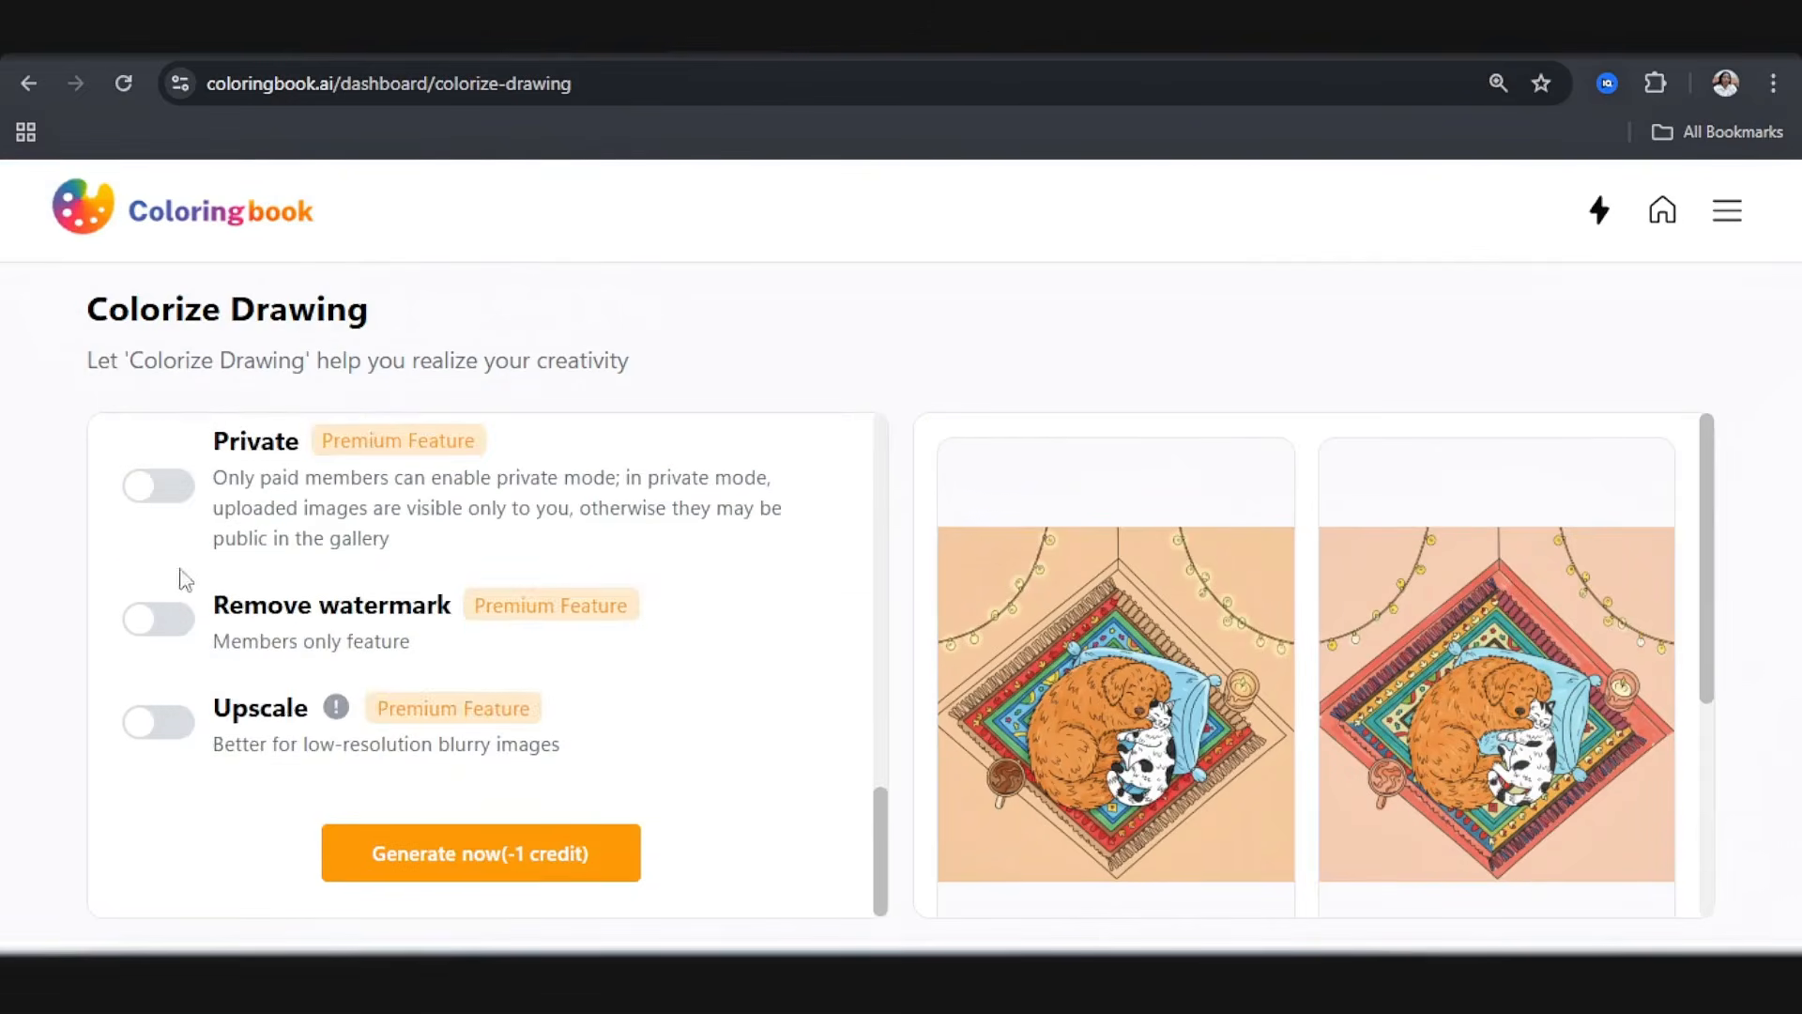
pyautogui.click(162, 489)
pyautogui.click(146, 620)
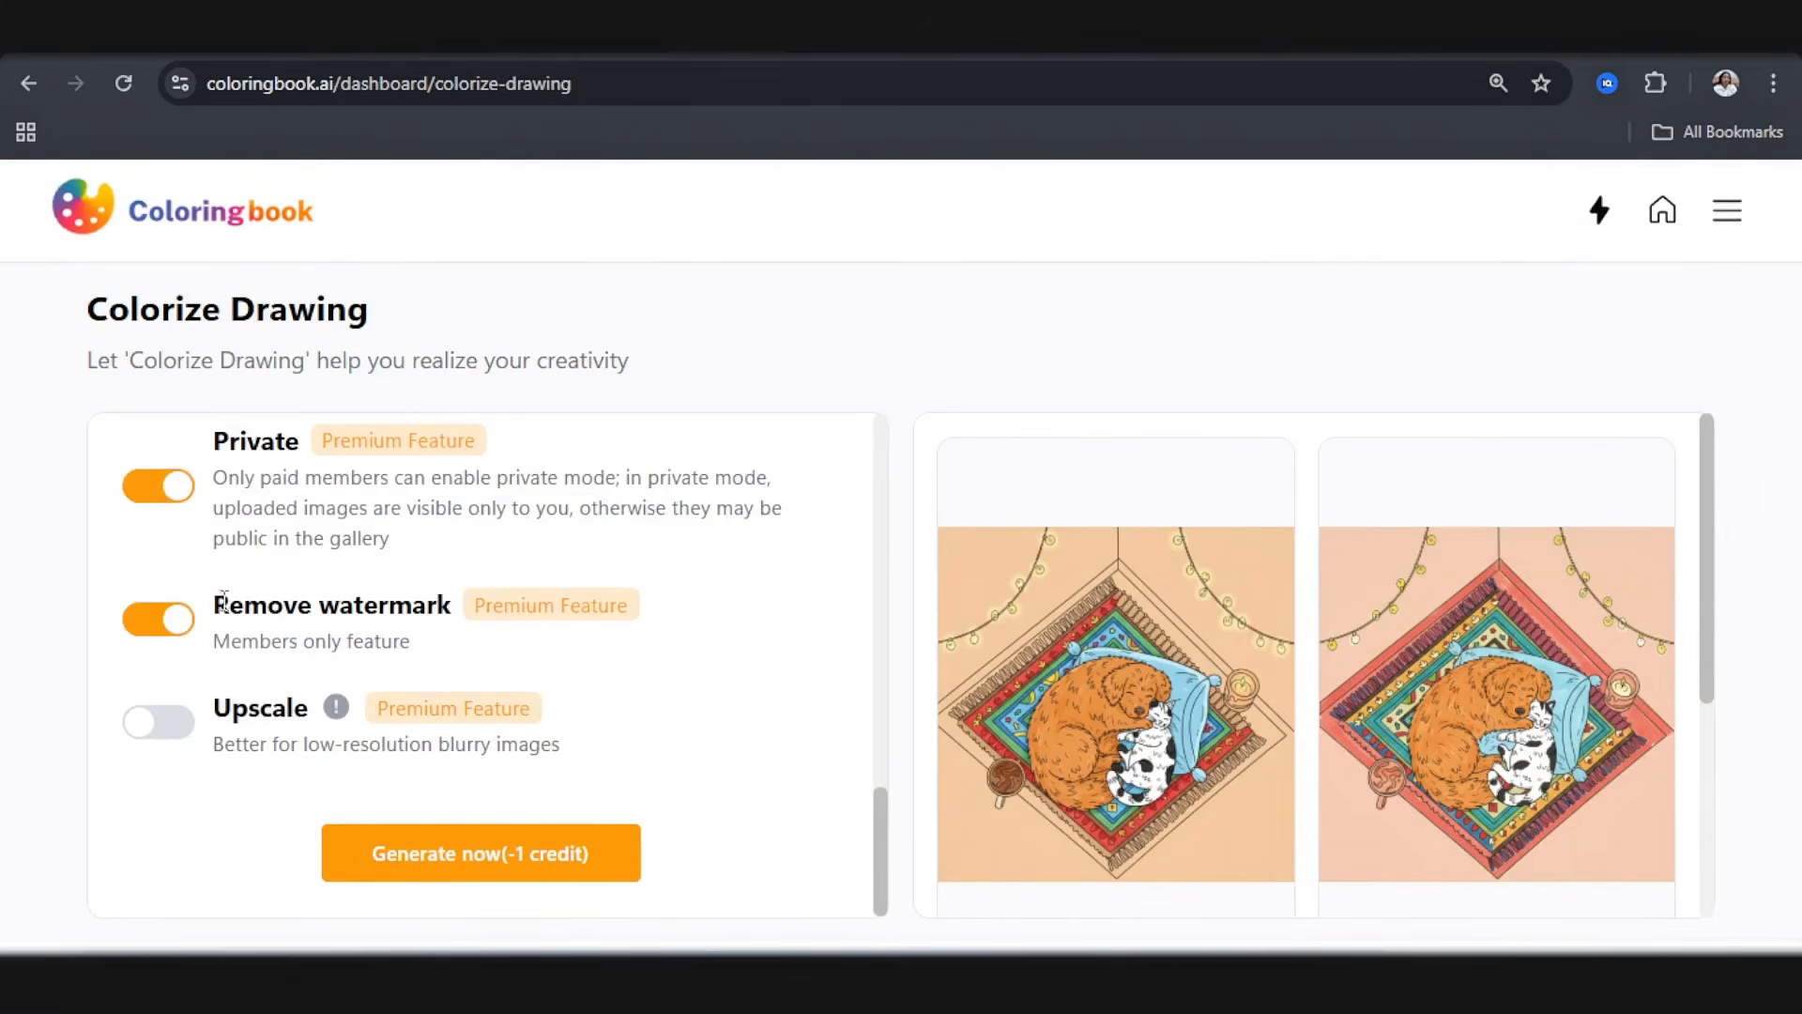
pyautogui.click(494, 868)
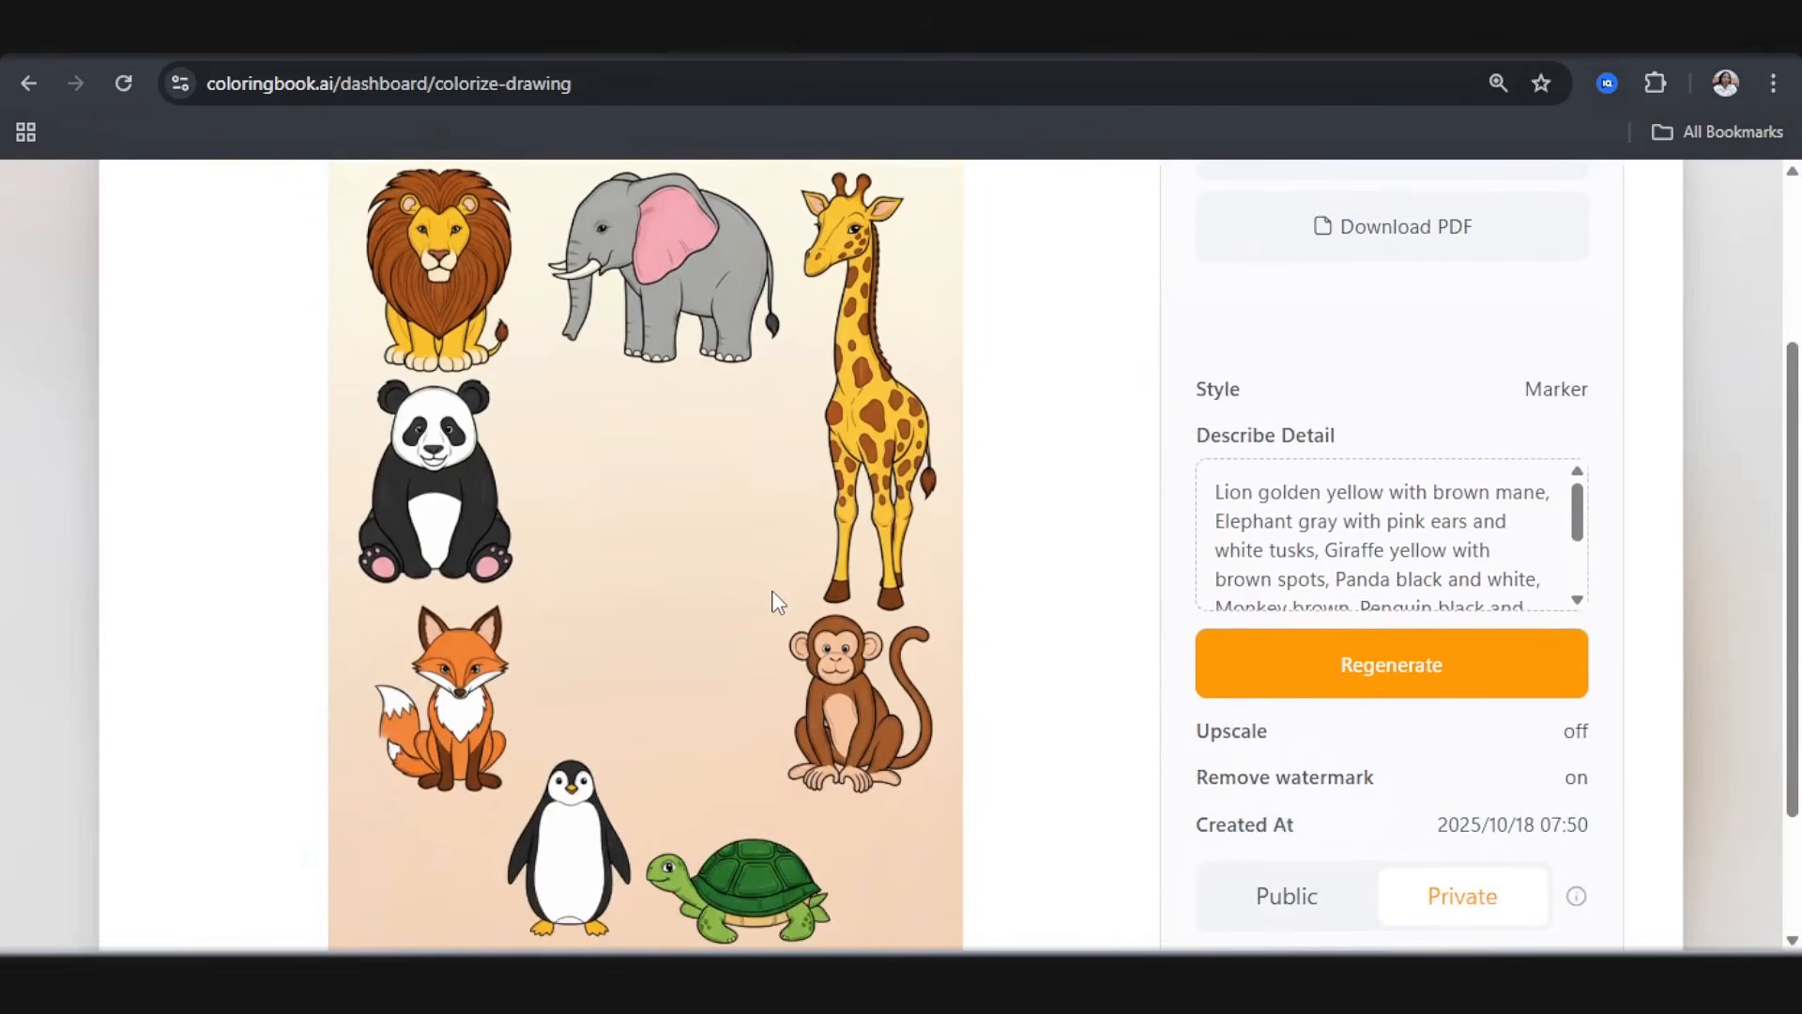
# Step: Inspect the colorized animal page, including its Slide to Compare view, and download the colorized image
pyautogui.scroll(-2, 779, 603)
pyautogui.scroll(3, 779, 605)
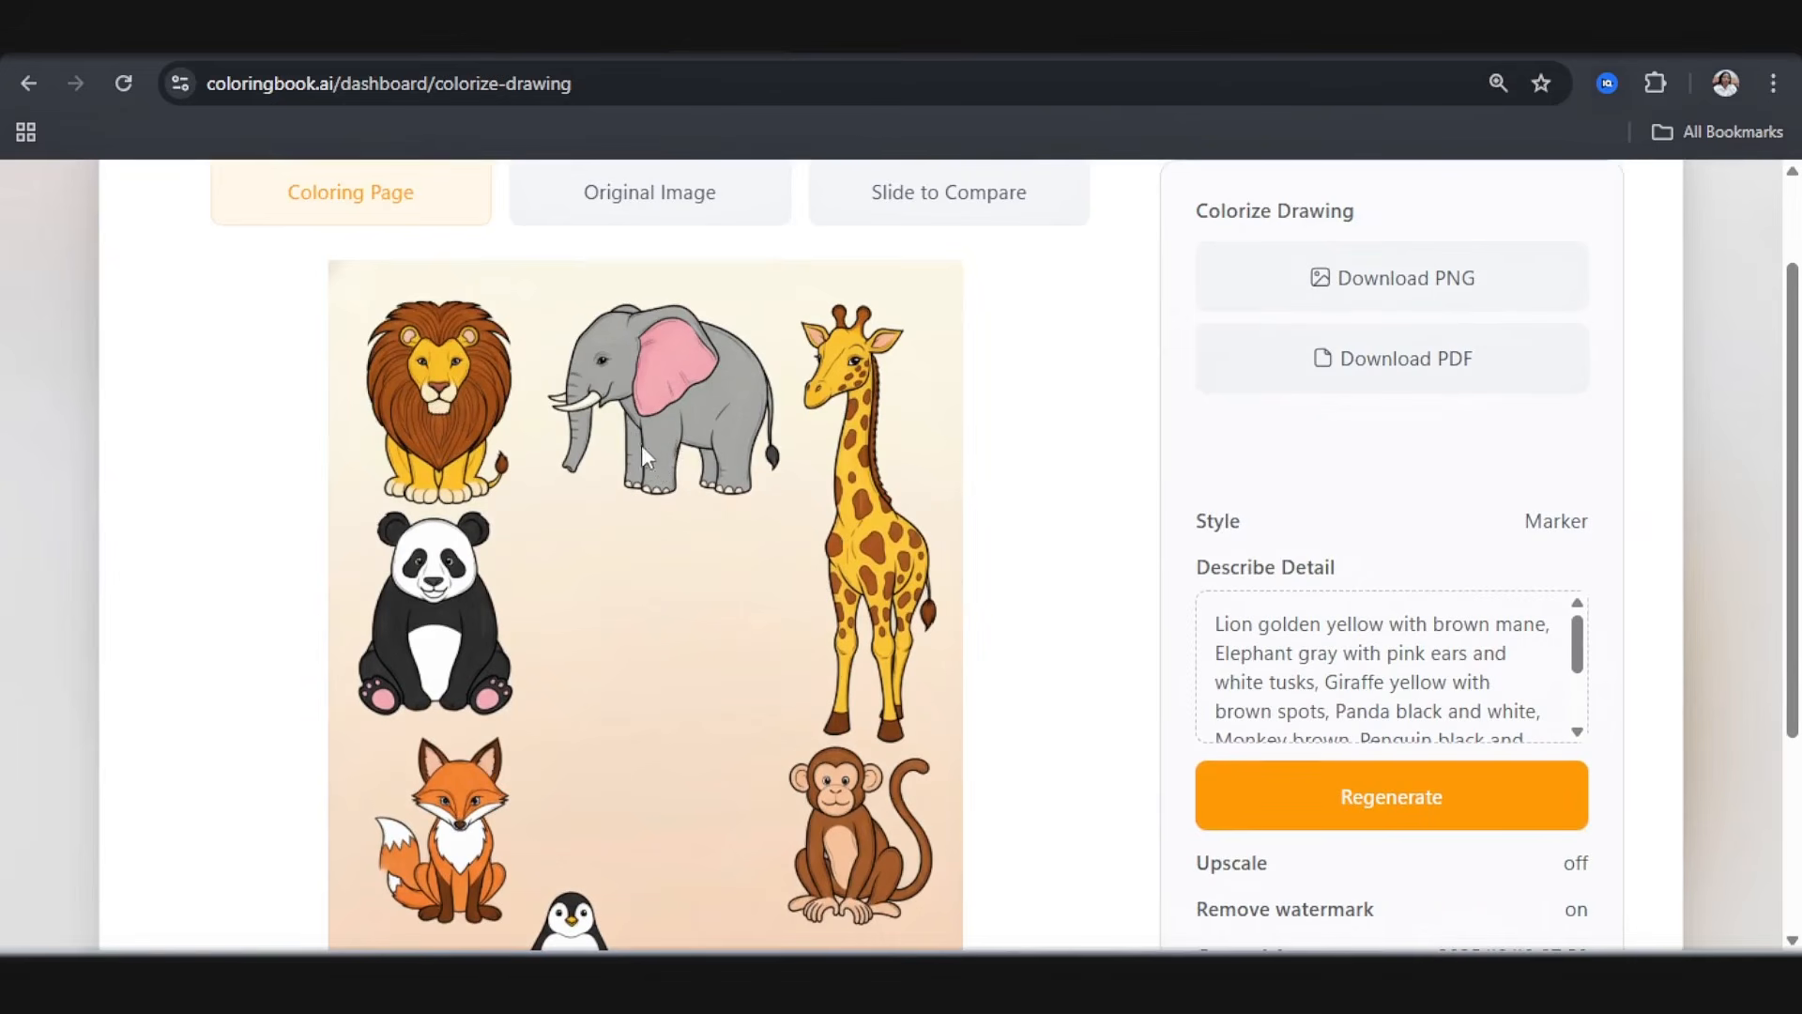
pyautogui.scroll(-1, 430, 732)
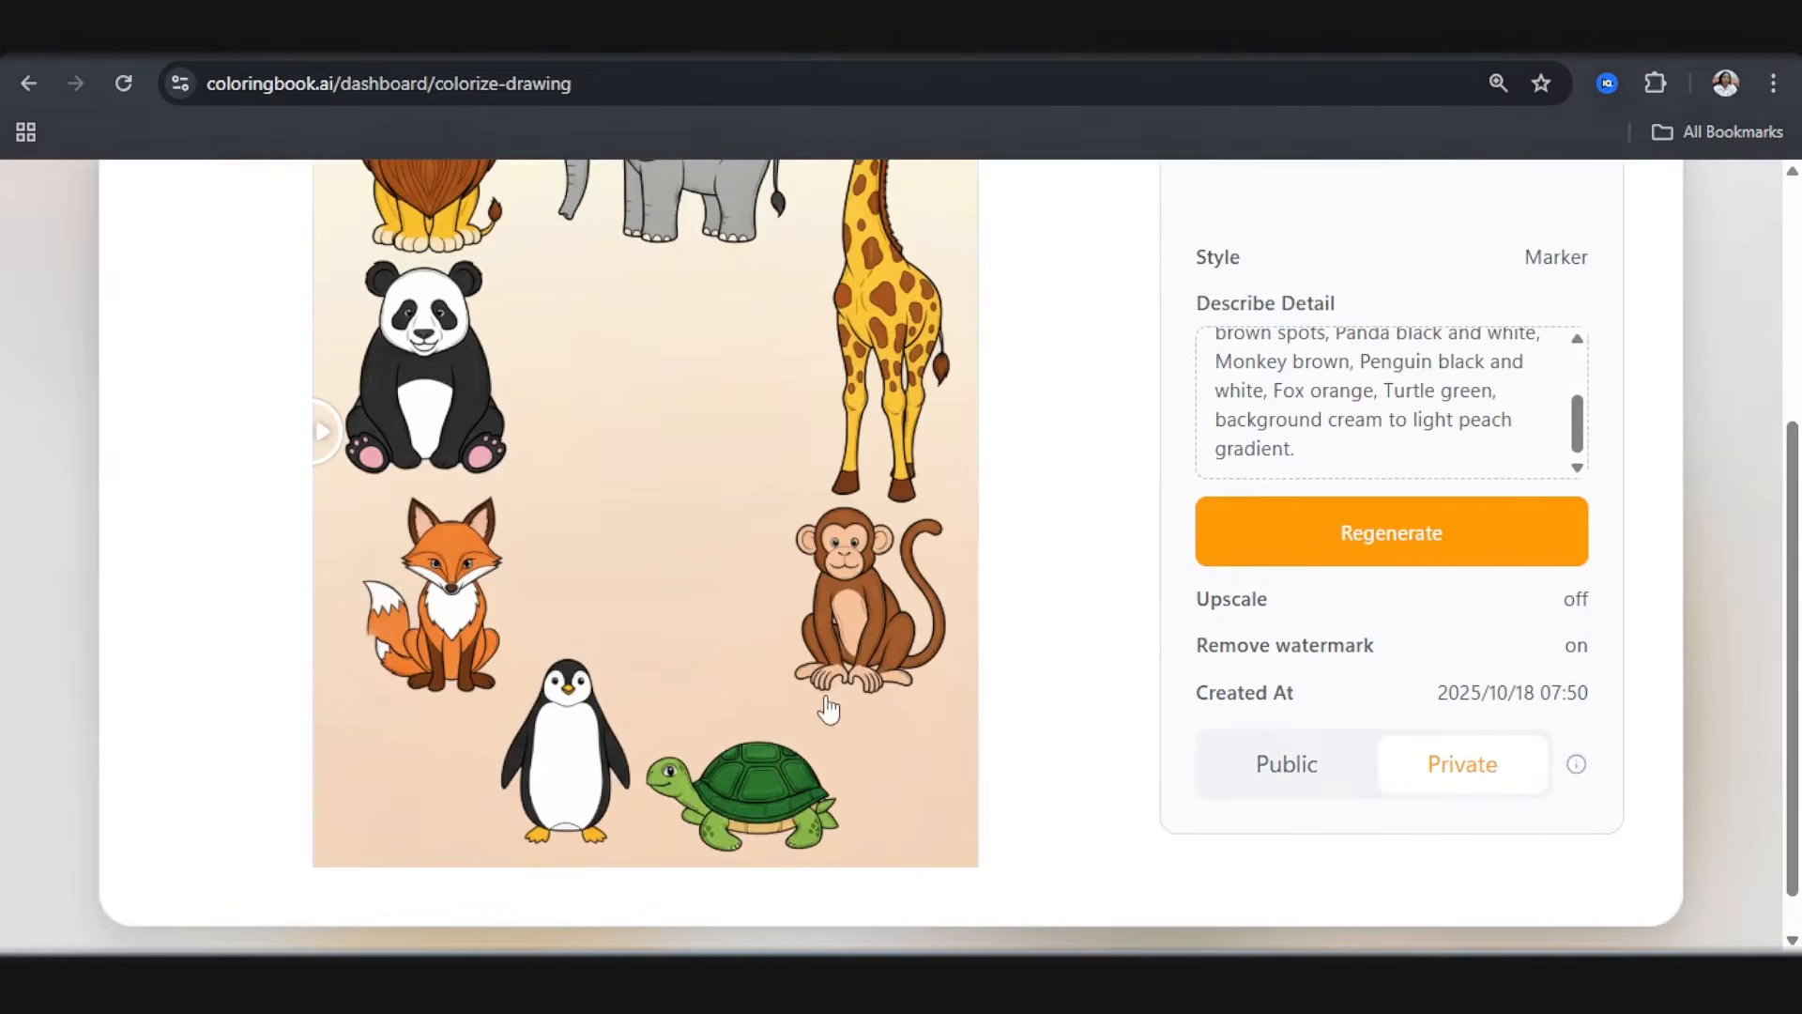
pyautogui.scroll(2, 1324, 491)
pyautogui.click(1342, 226)
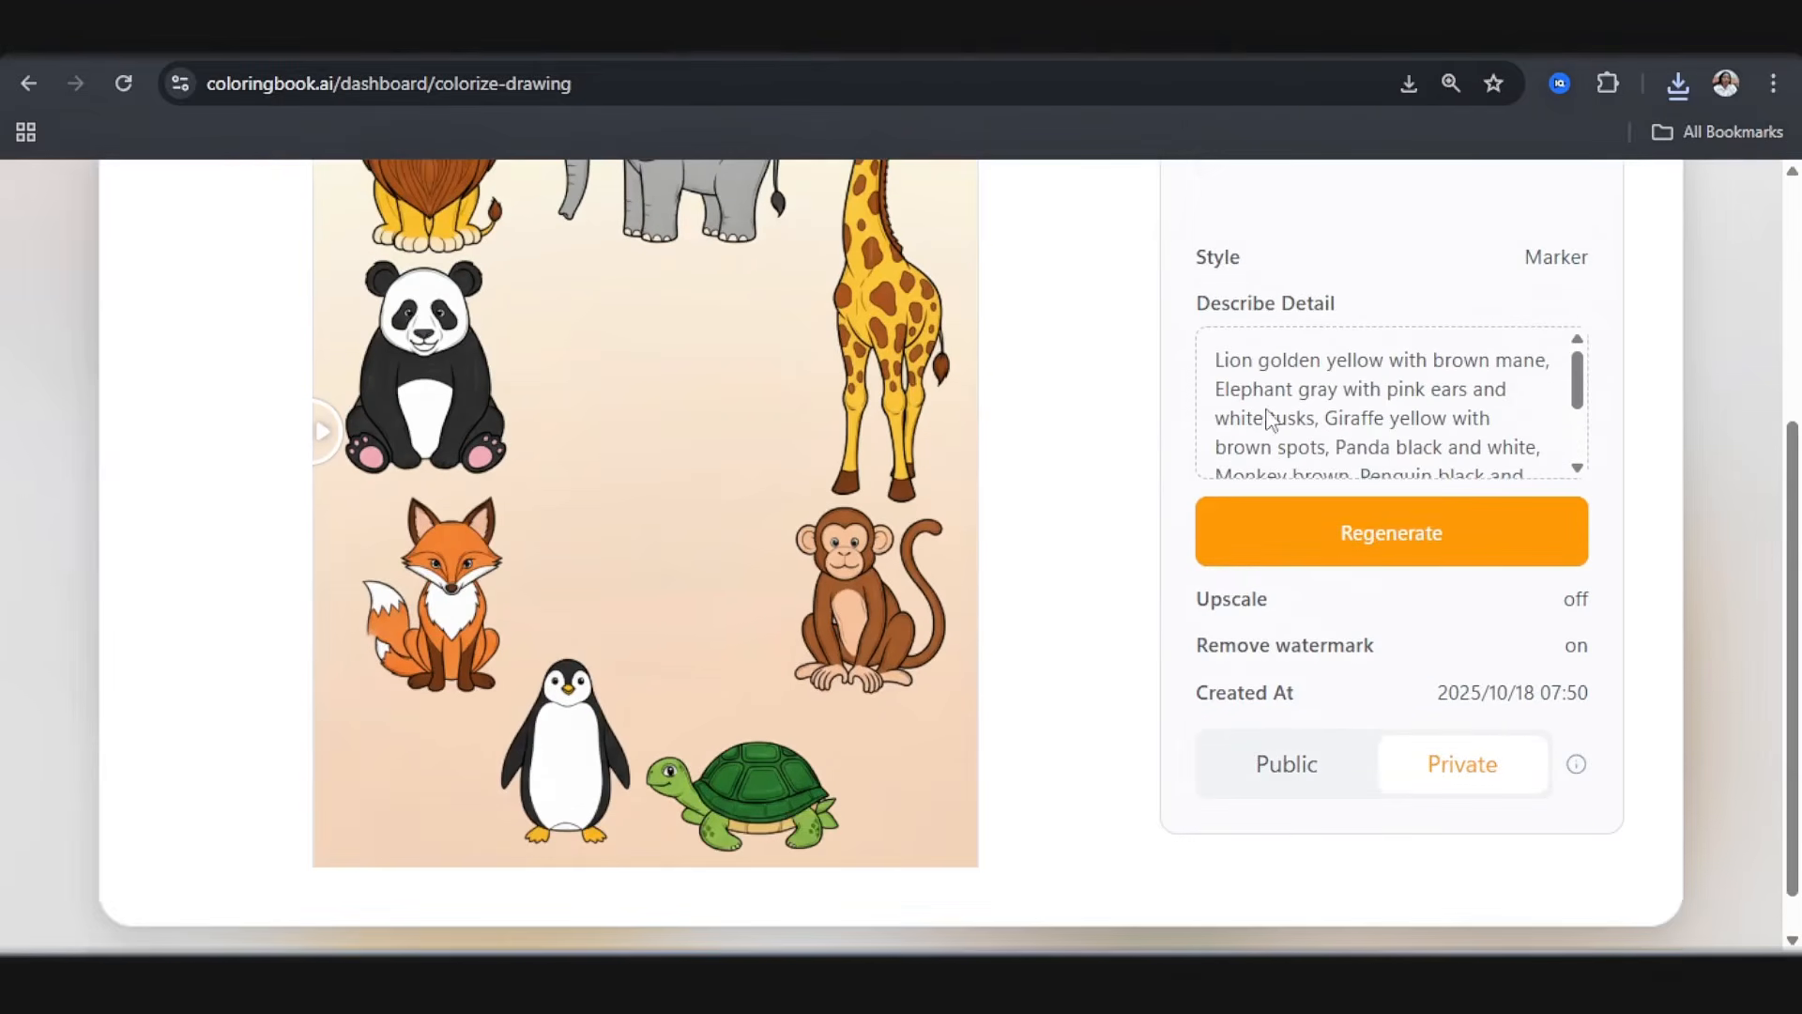
pyautogui.scroll(4, 845, 554)
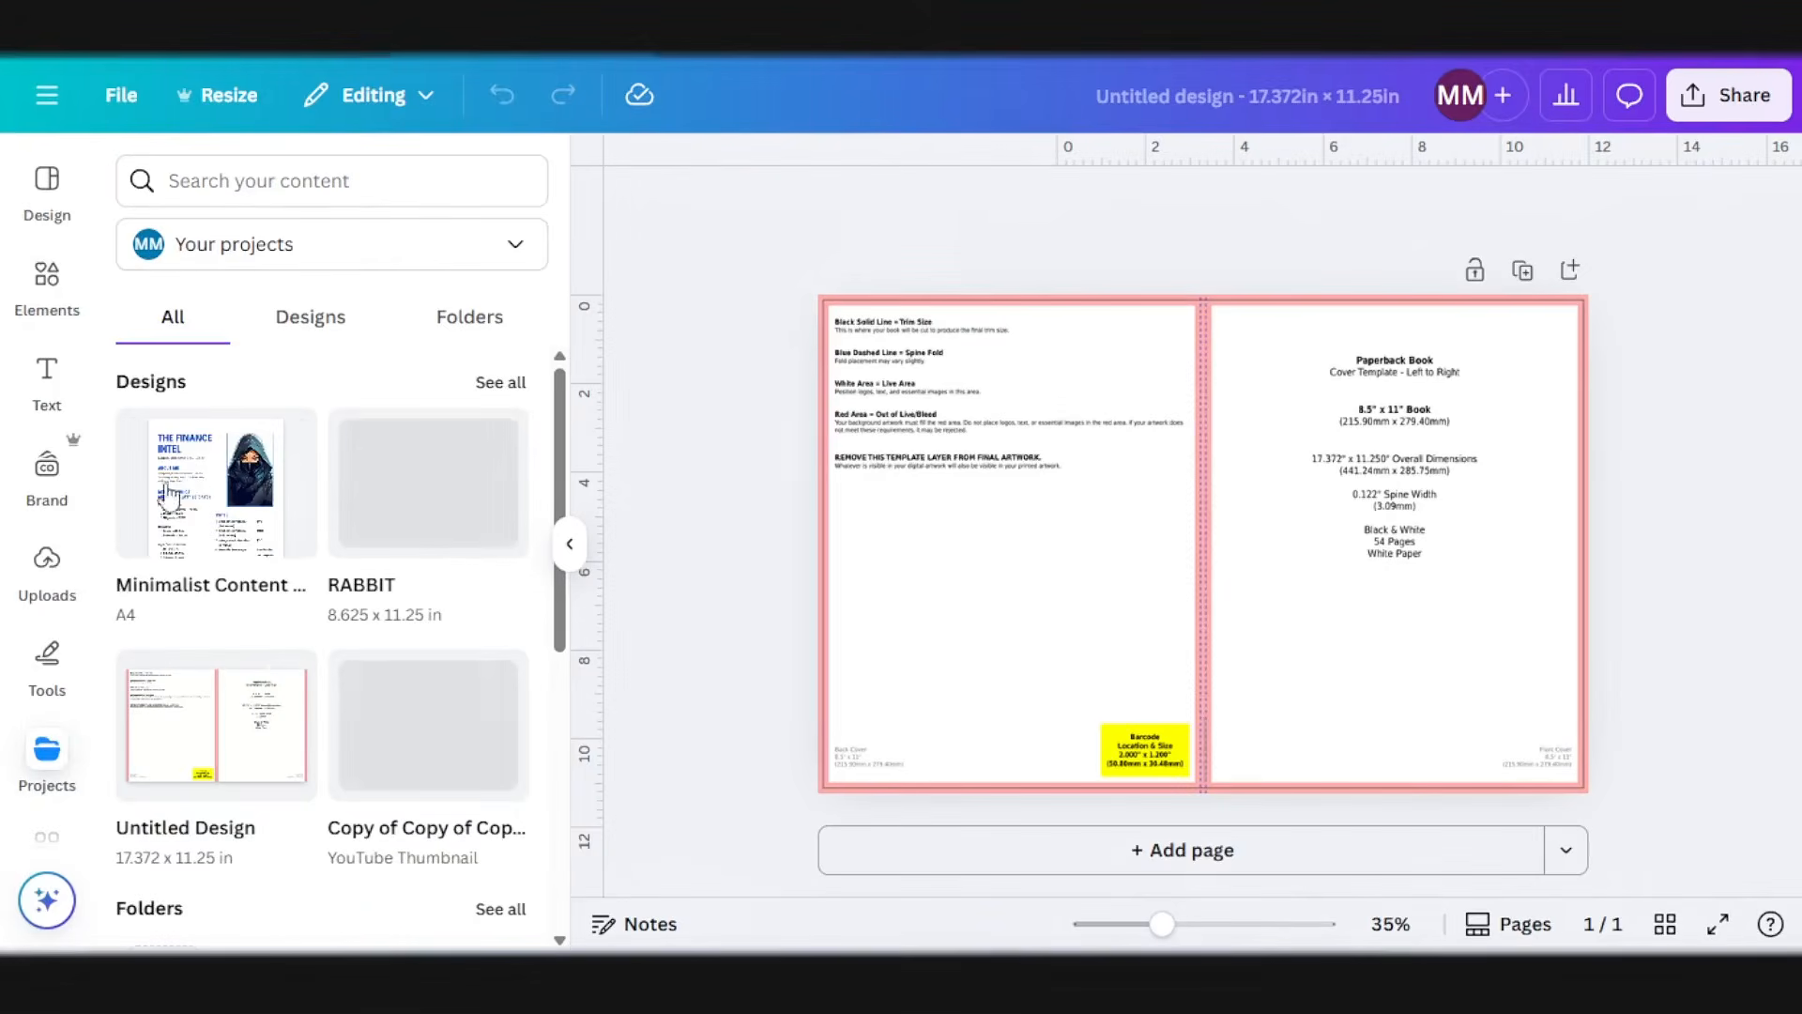
# Step: Switch to the Canva cover design, place the colorized animal picture over the front cover, and make it semi-transparent over the template
pyautogui.scroll(-4, 269, 651)
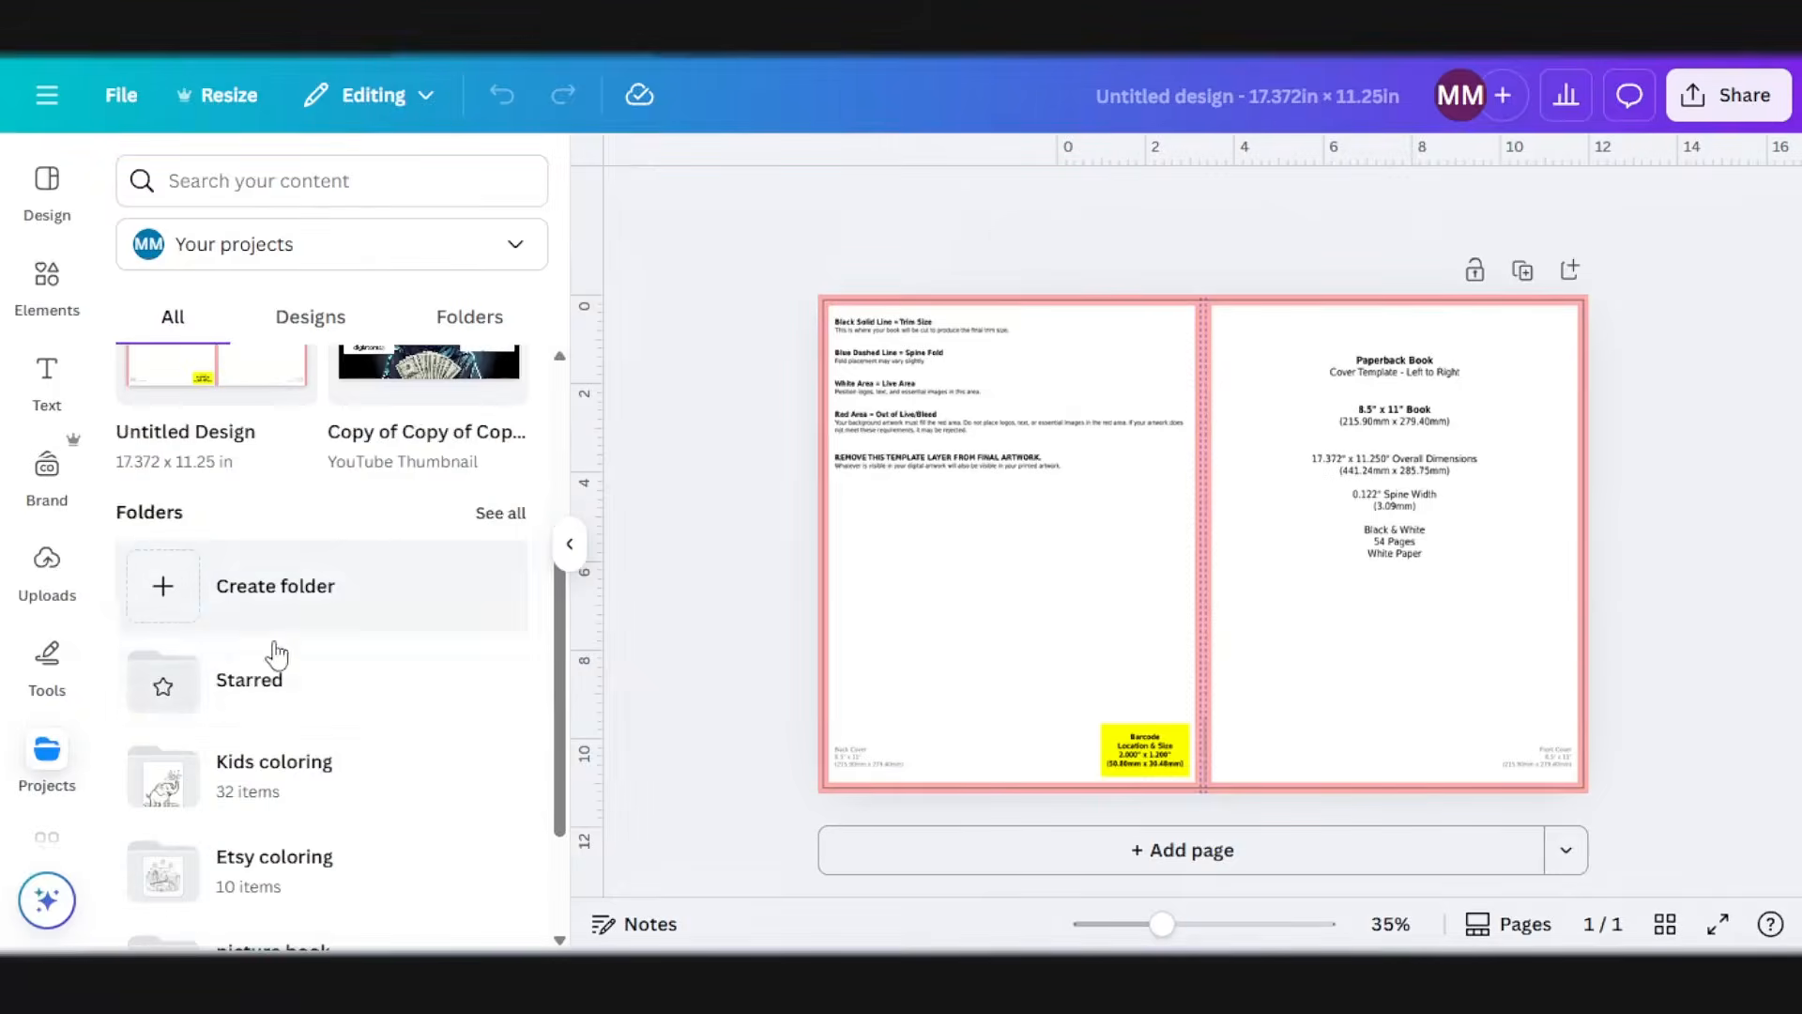
pyautogui.click(254, 762)
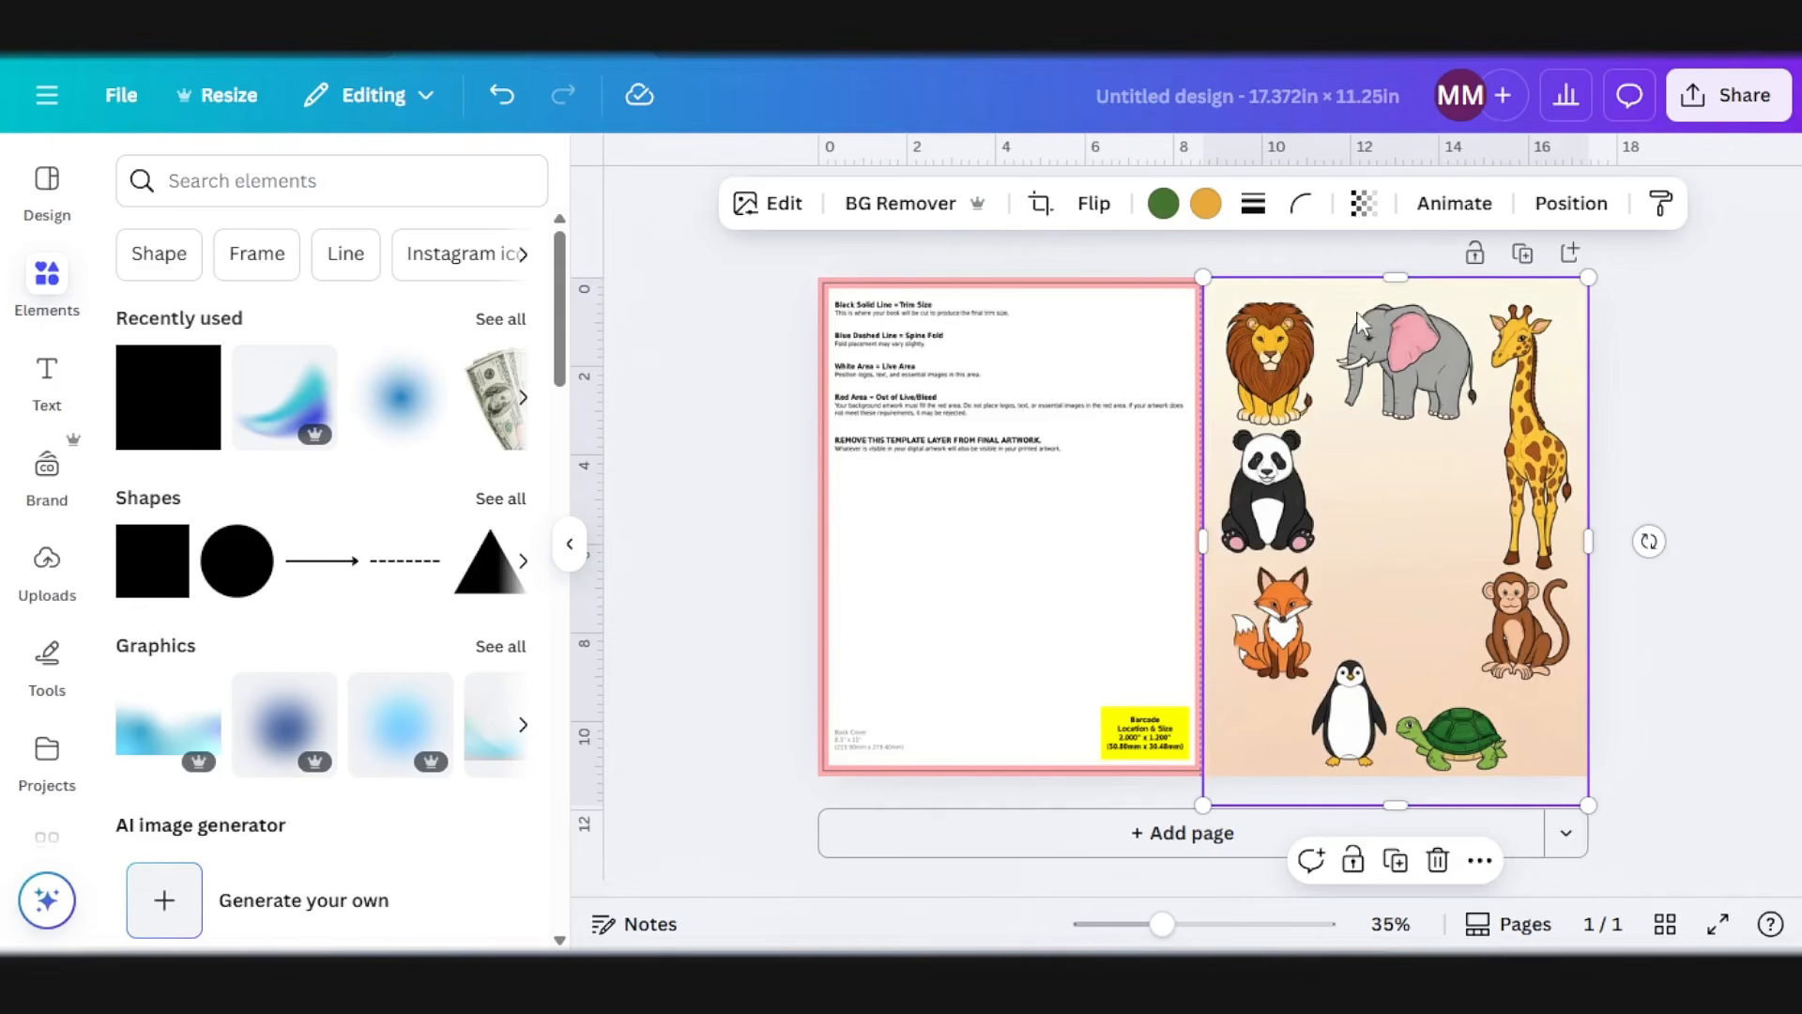
pyautogui.click(1358, 203)
pyautogui.click(1385, 312)
pyautogui.moveTo(1388, 313); pyautogui.dragTo(1377, 315)
pyautogui.click(1741, 431)
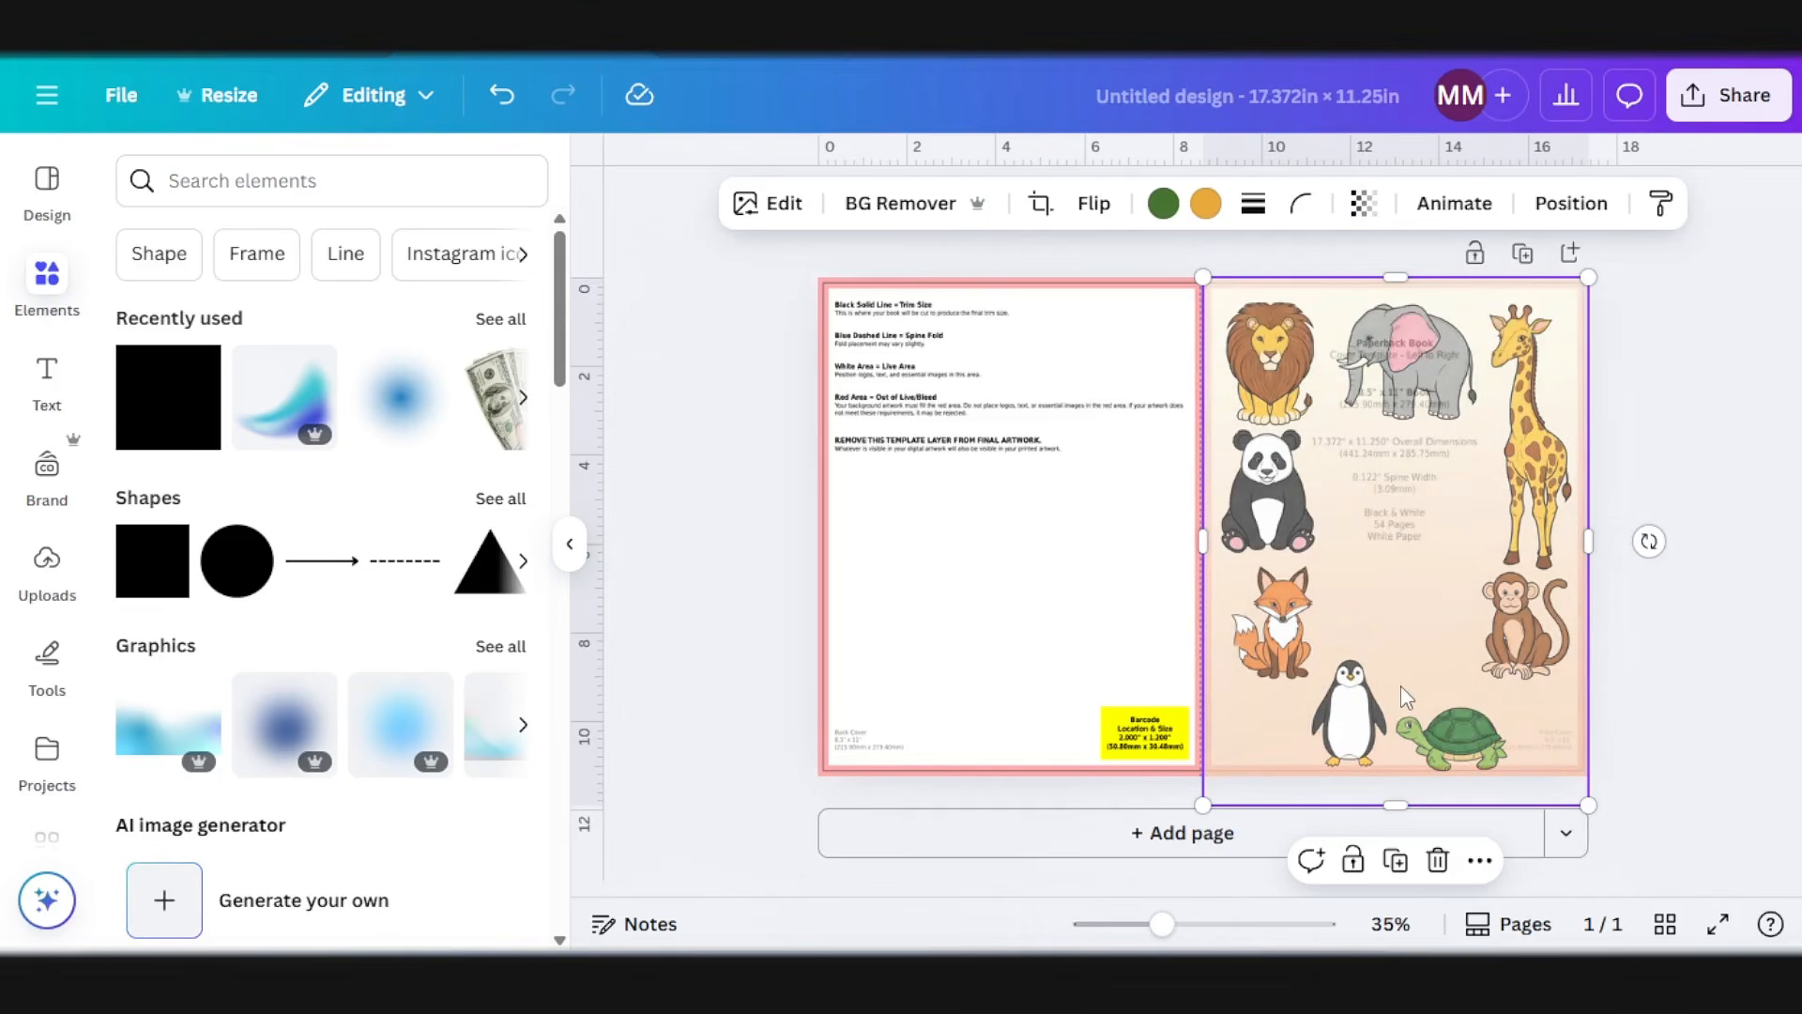
# Step: Nudge the animal picture slightly upward on the front cover
pyautogui.press('Up')
pyautogui.press('Up')
pyautogui.press('Up')
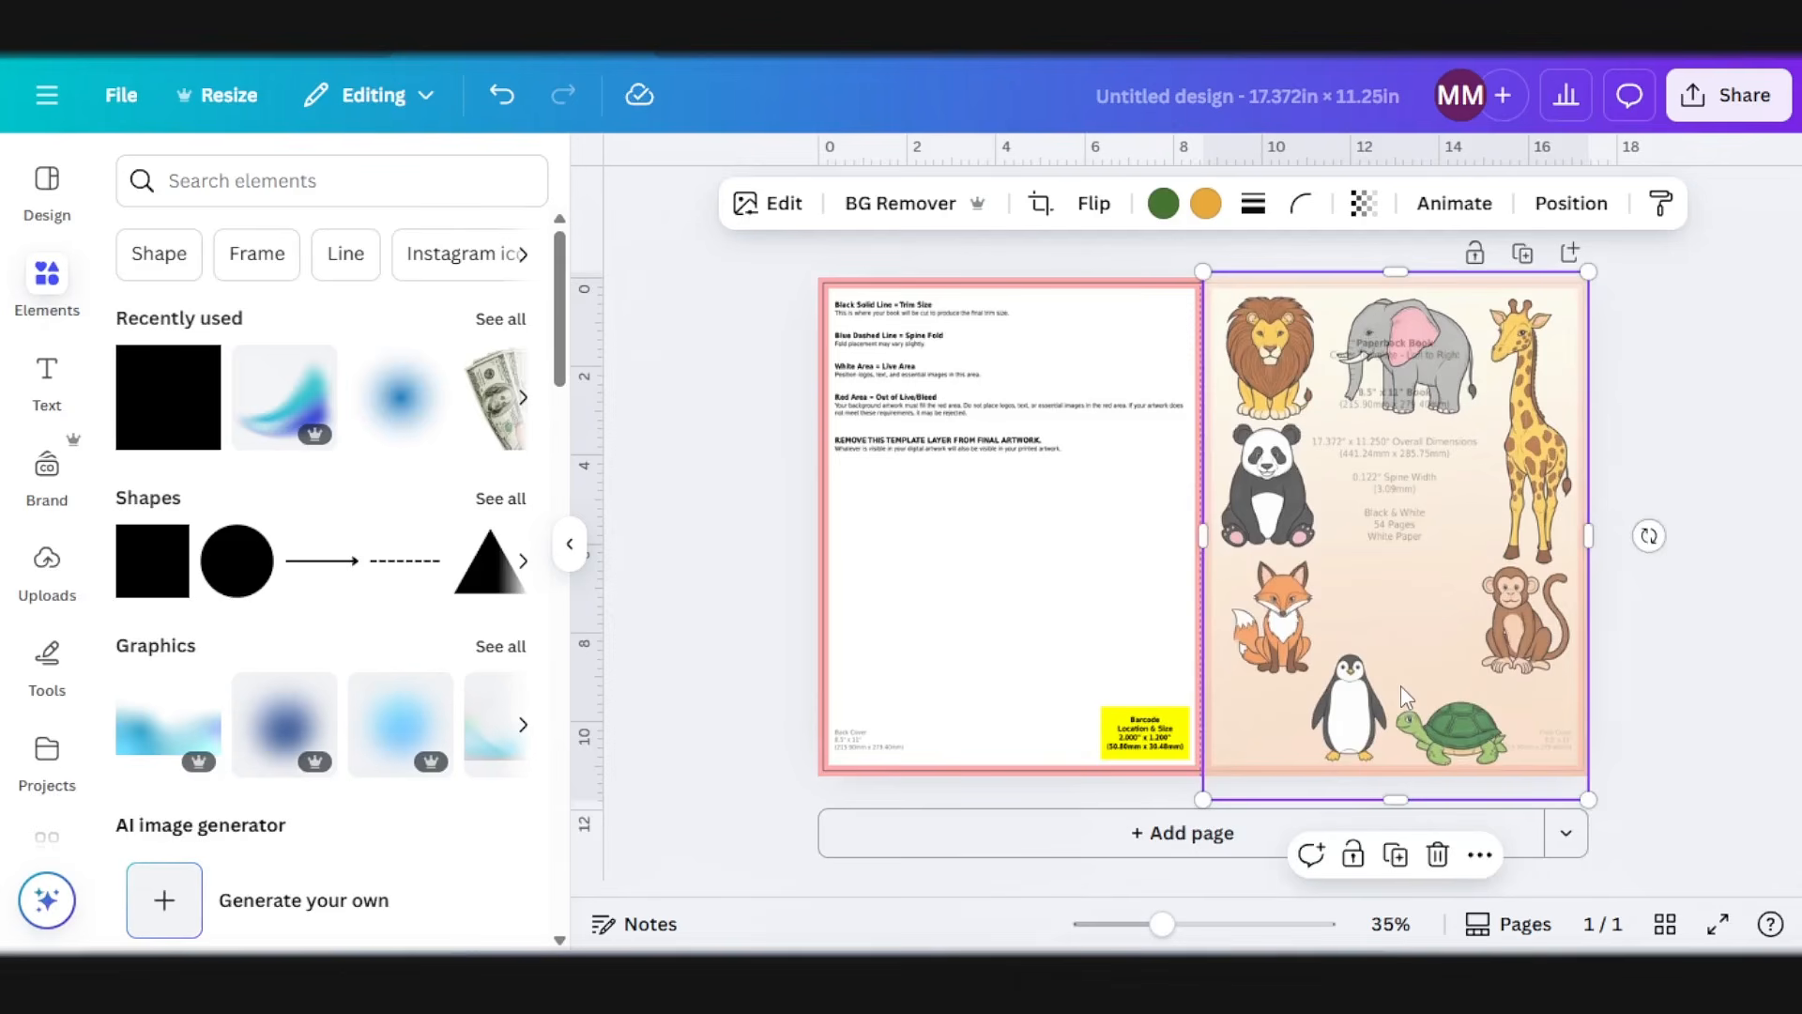
# Step: Add a square shape, enlarge it to cover the entire back cover, and fill it with the picture's light peach photo color
pyautogui.click(125, 556)
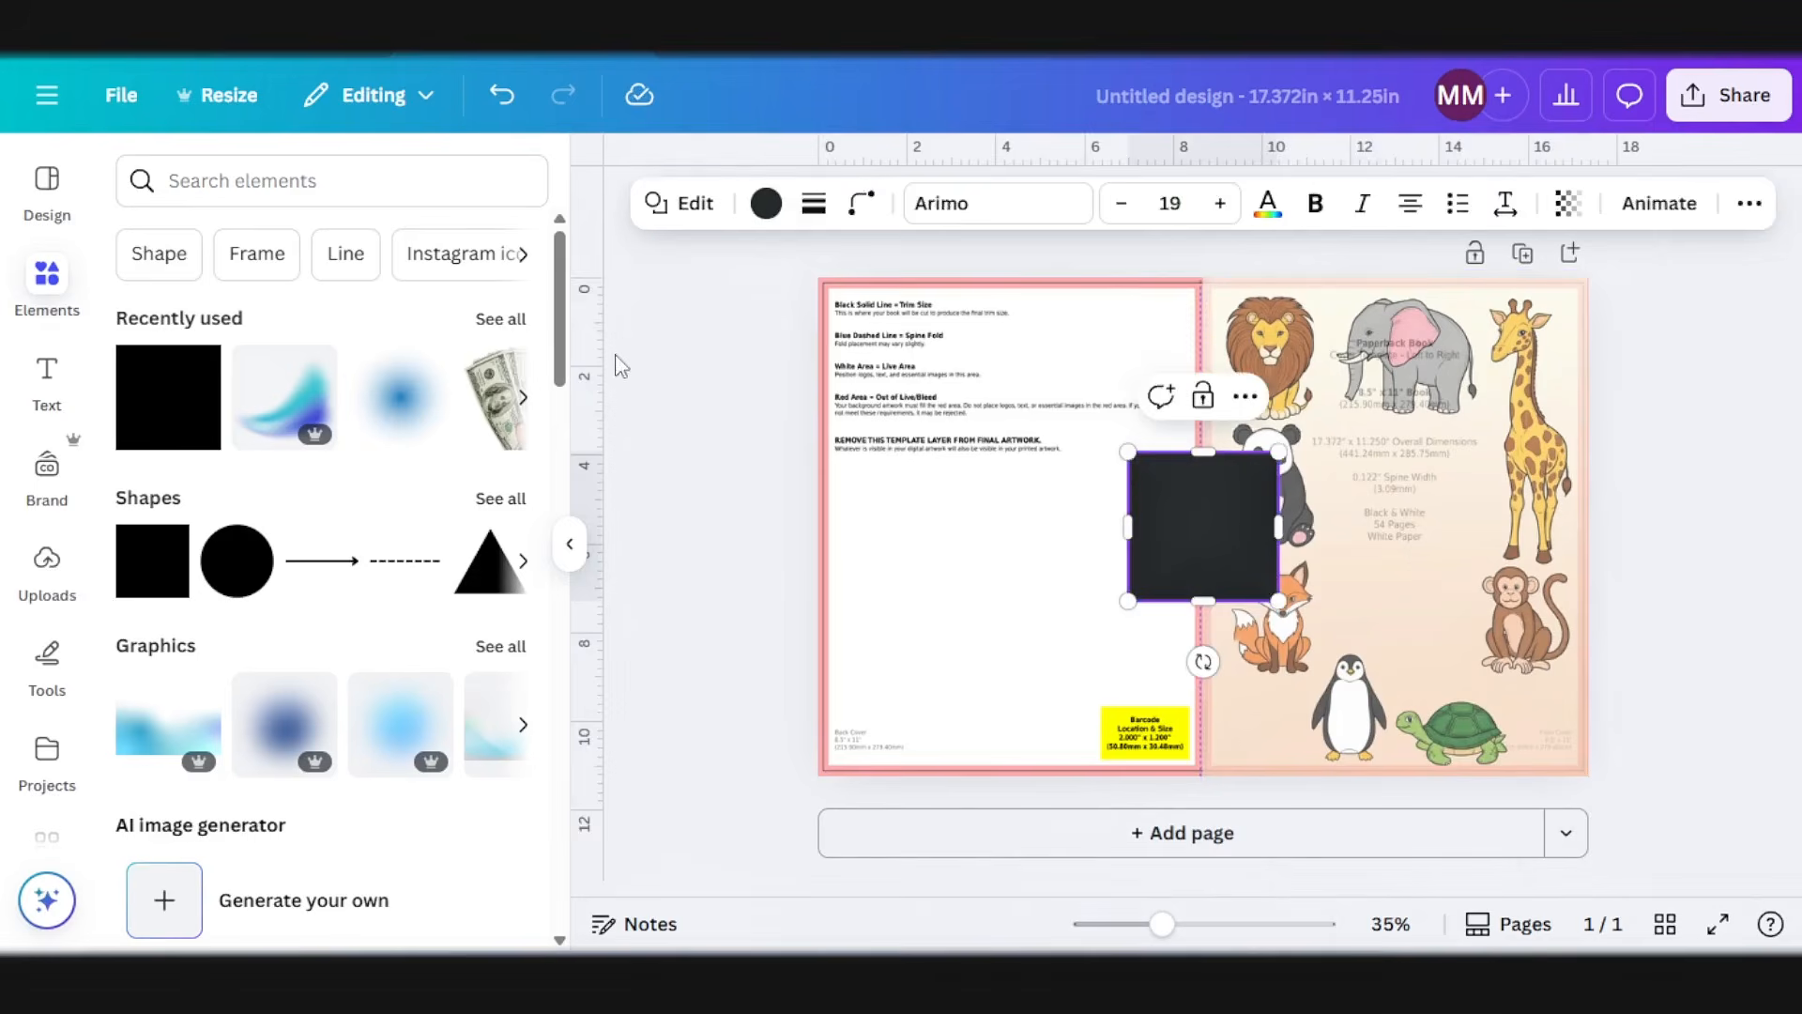
pyautogui.moveTo(1237, 522); pyautogui.dragTo(927, 348)
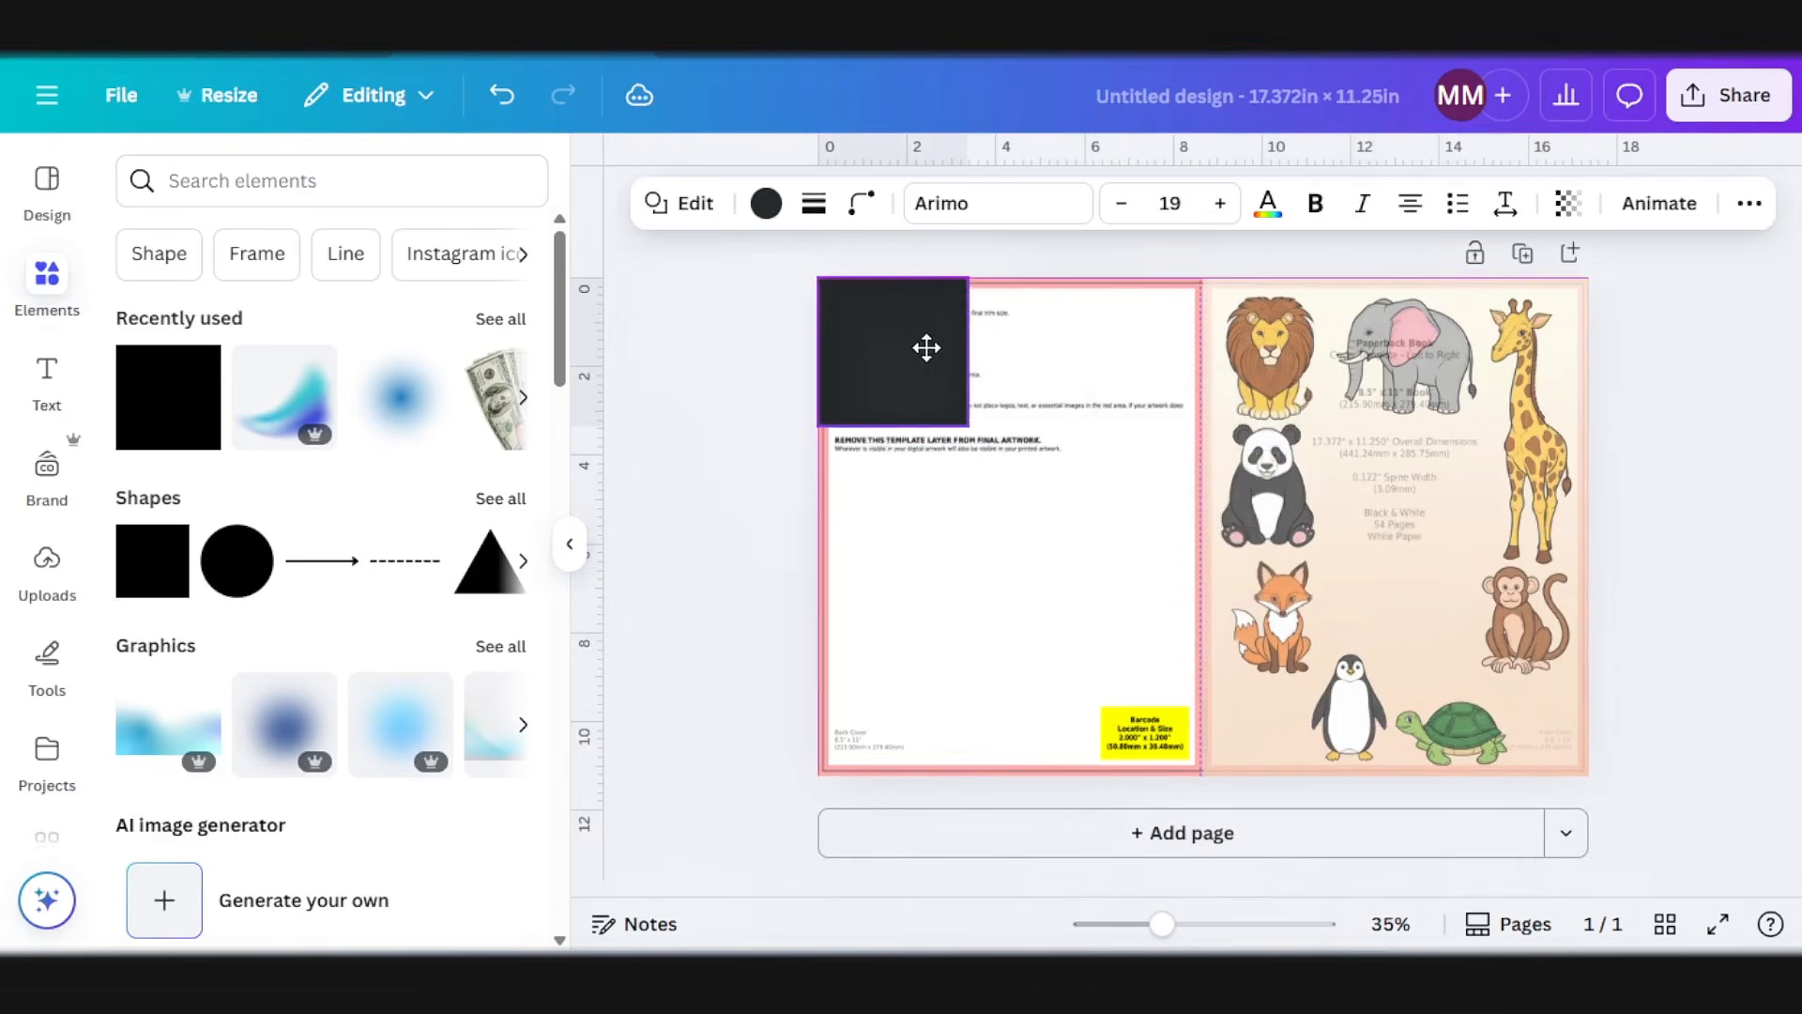
pyautogui.moveTo(965, 423); pyautogui.dragTo(1202, 798)
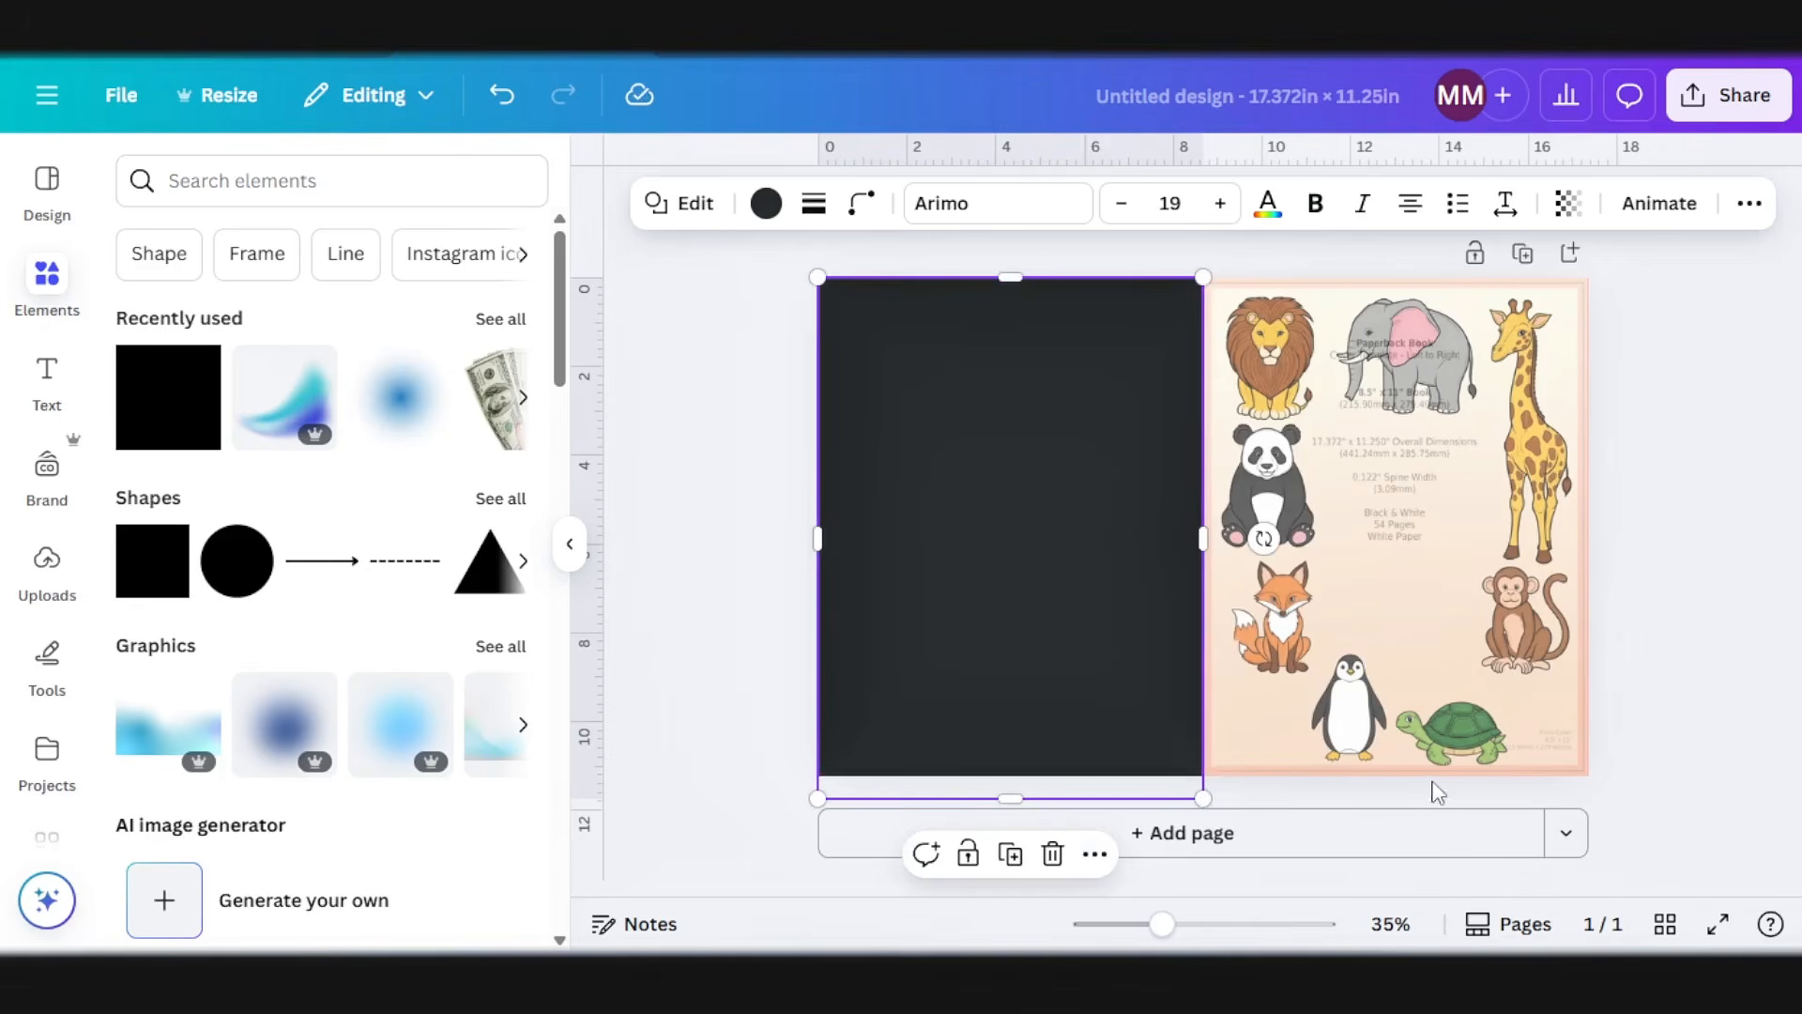
pyautogui.click(765, 203)
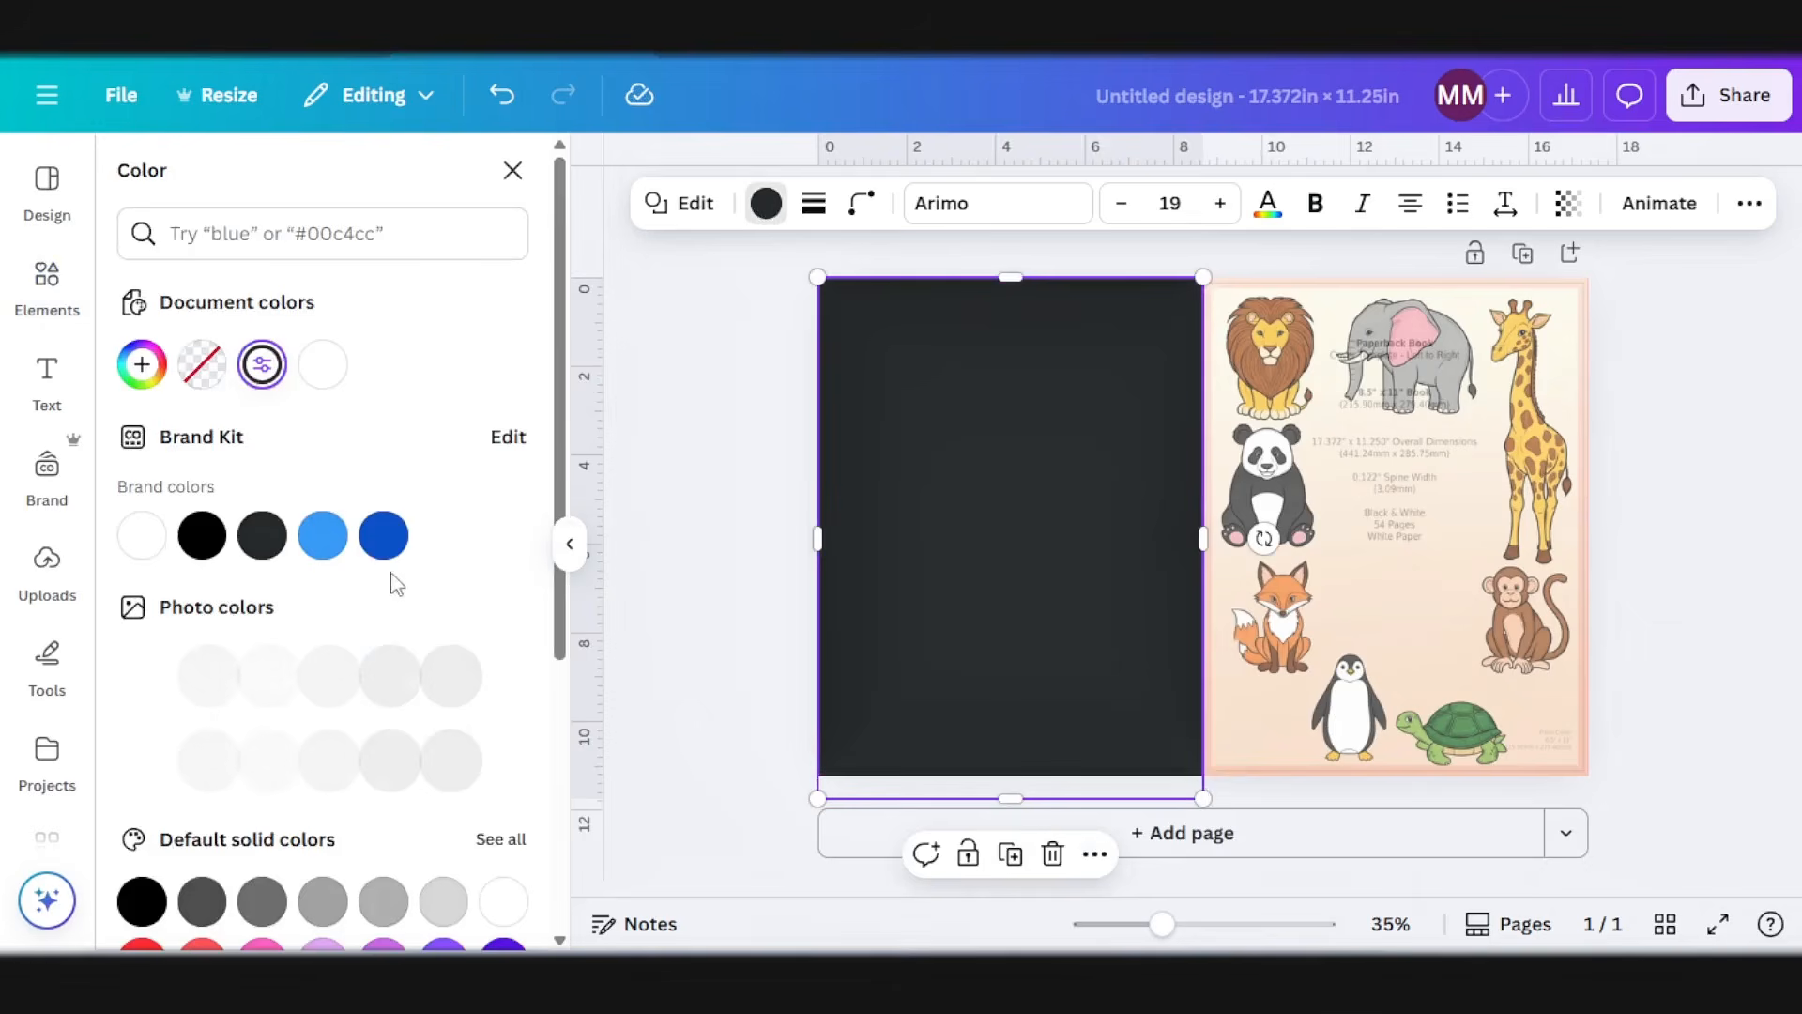
pyautogui.scroll(-3, 395, 584)
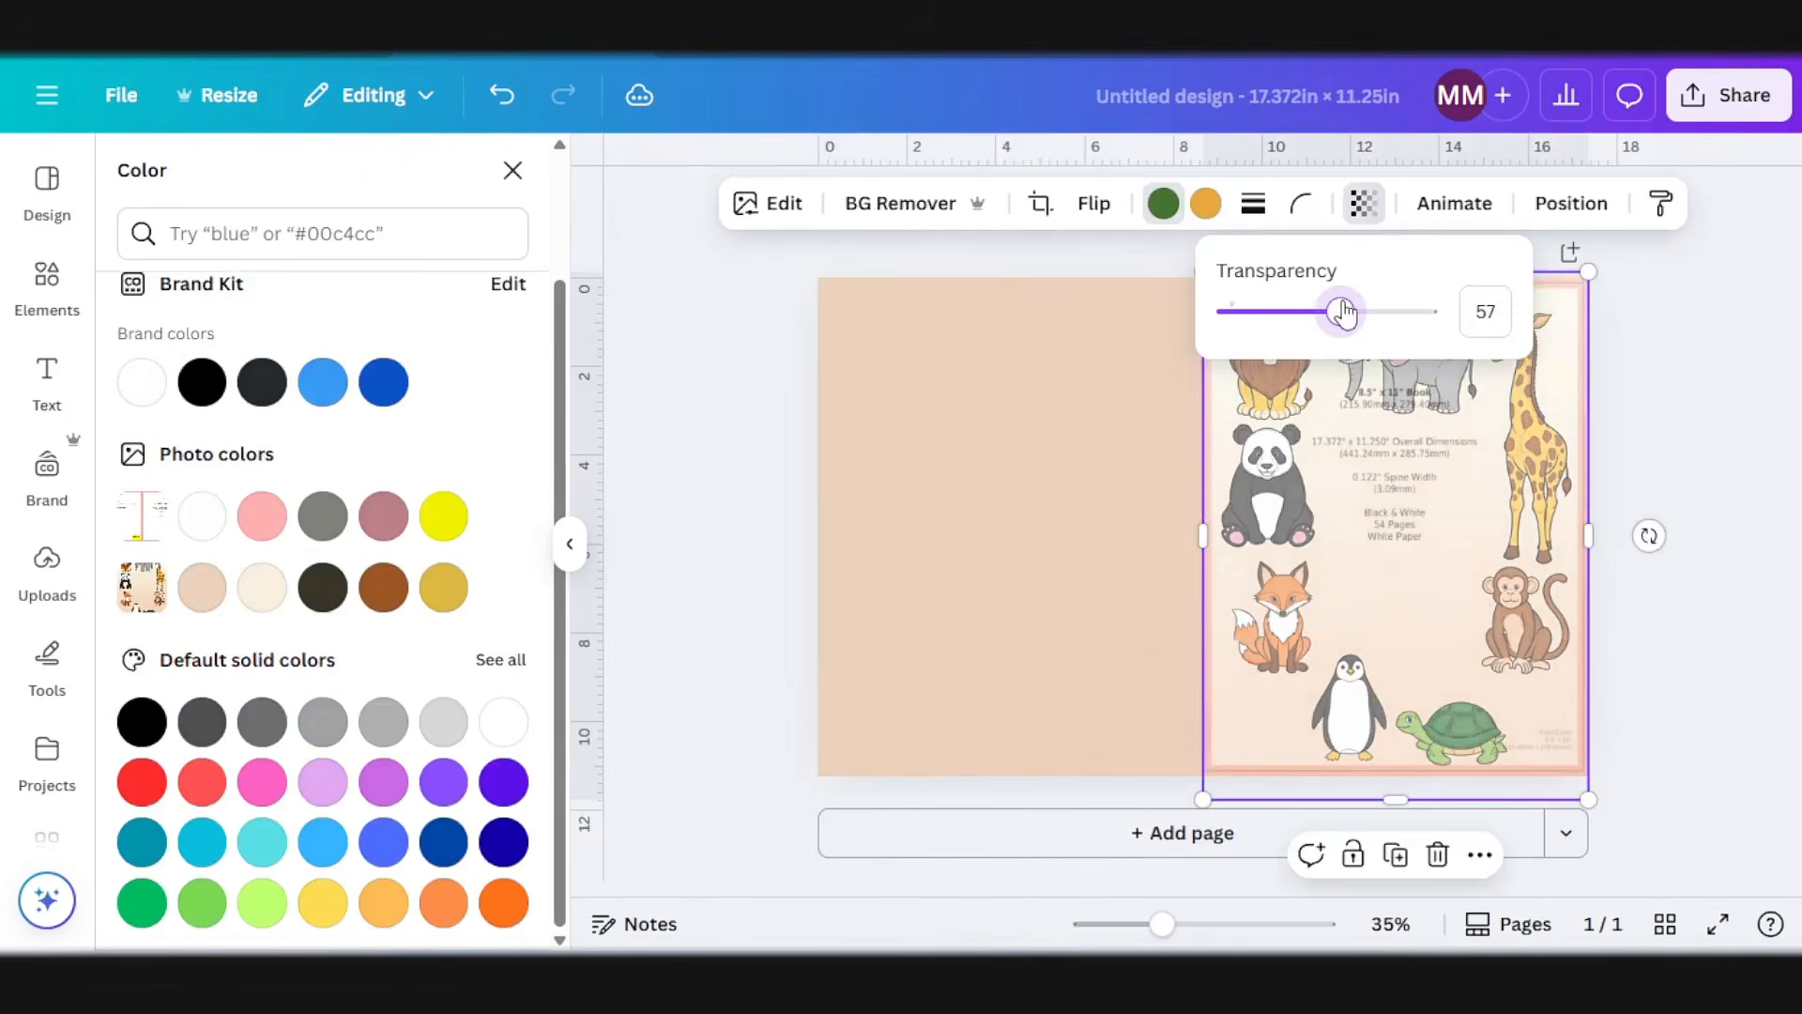
# Step: Set the transparency of the peach back-cover rectangle to 59 so the template shows through
pyautogui.click(995, 575)
pyautogui.click(1343, 203)
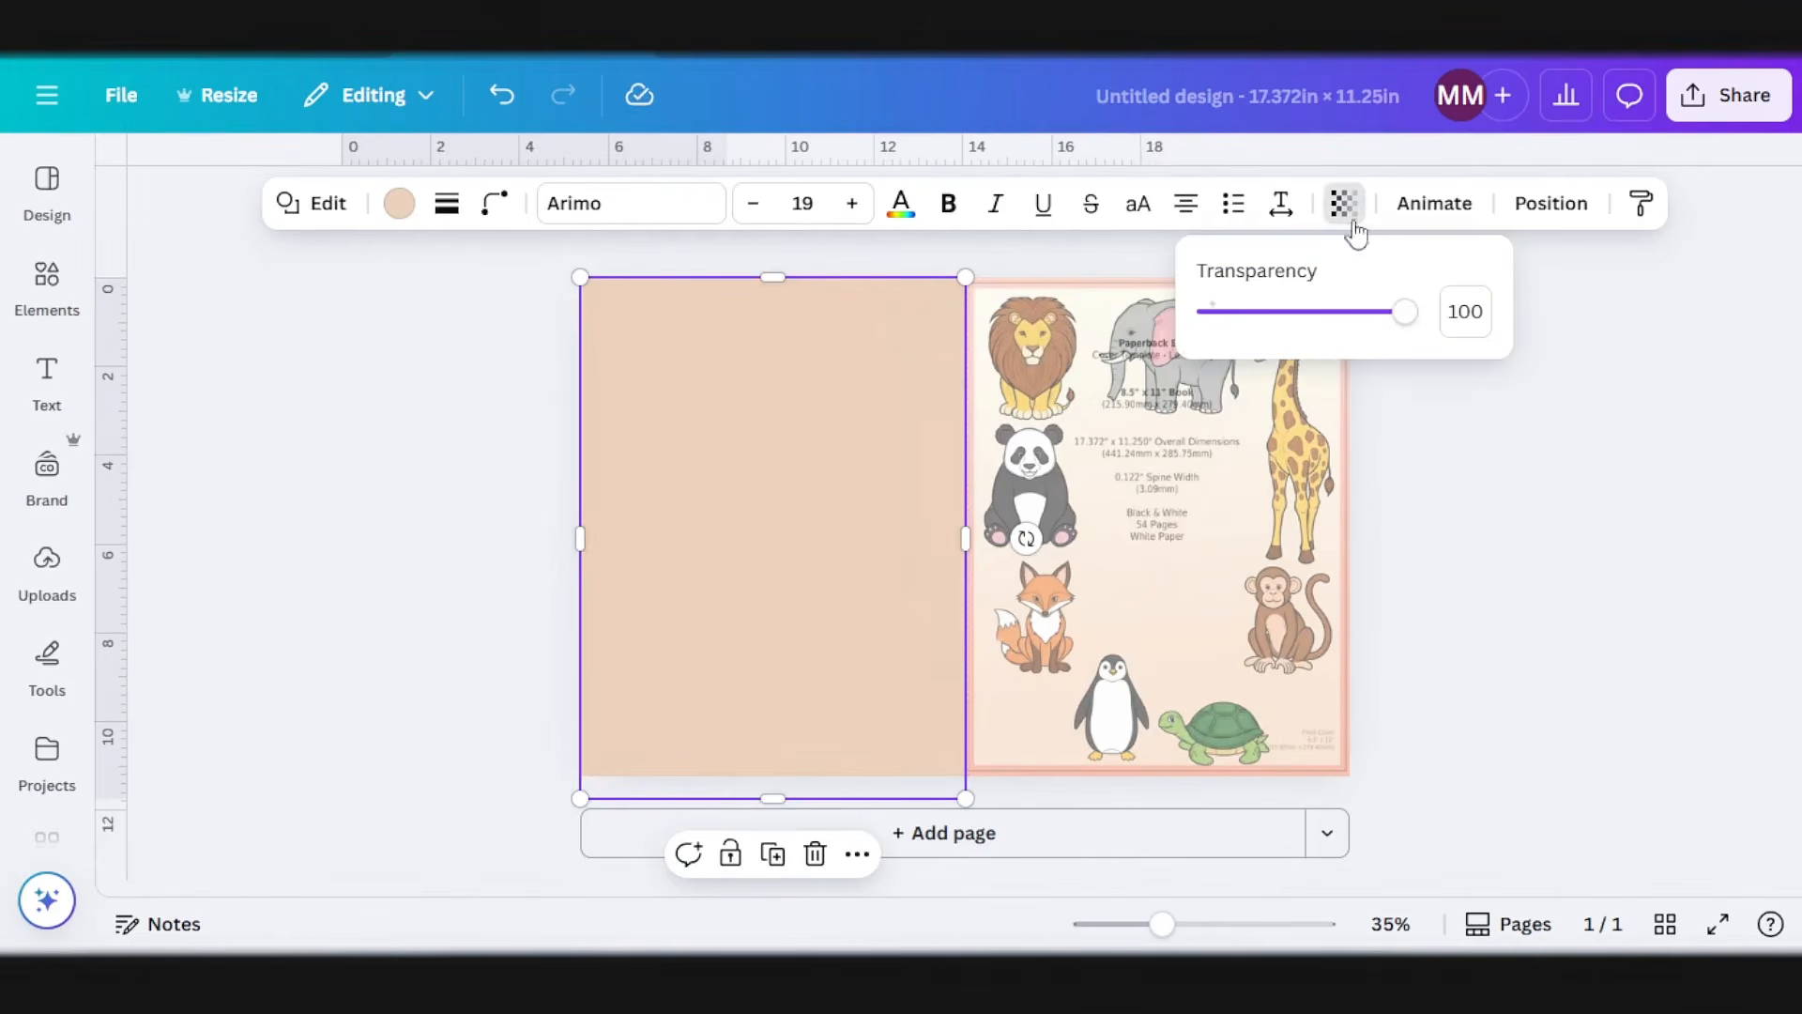
pyautogui.moveTo(1412, 311); pyautogui.dragTo(1326, 312)
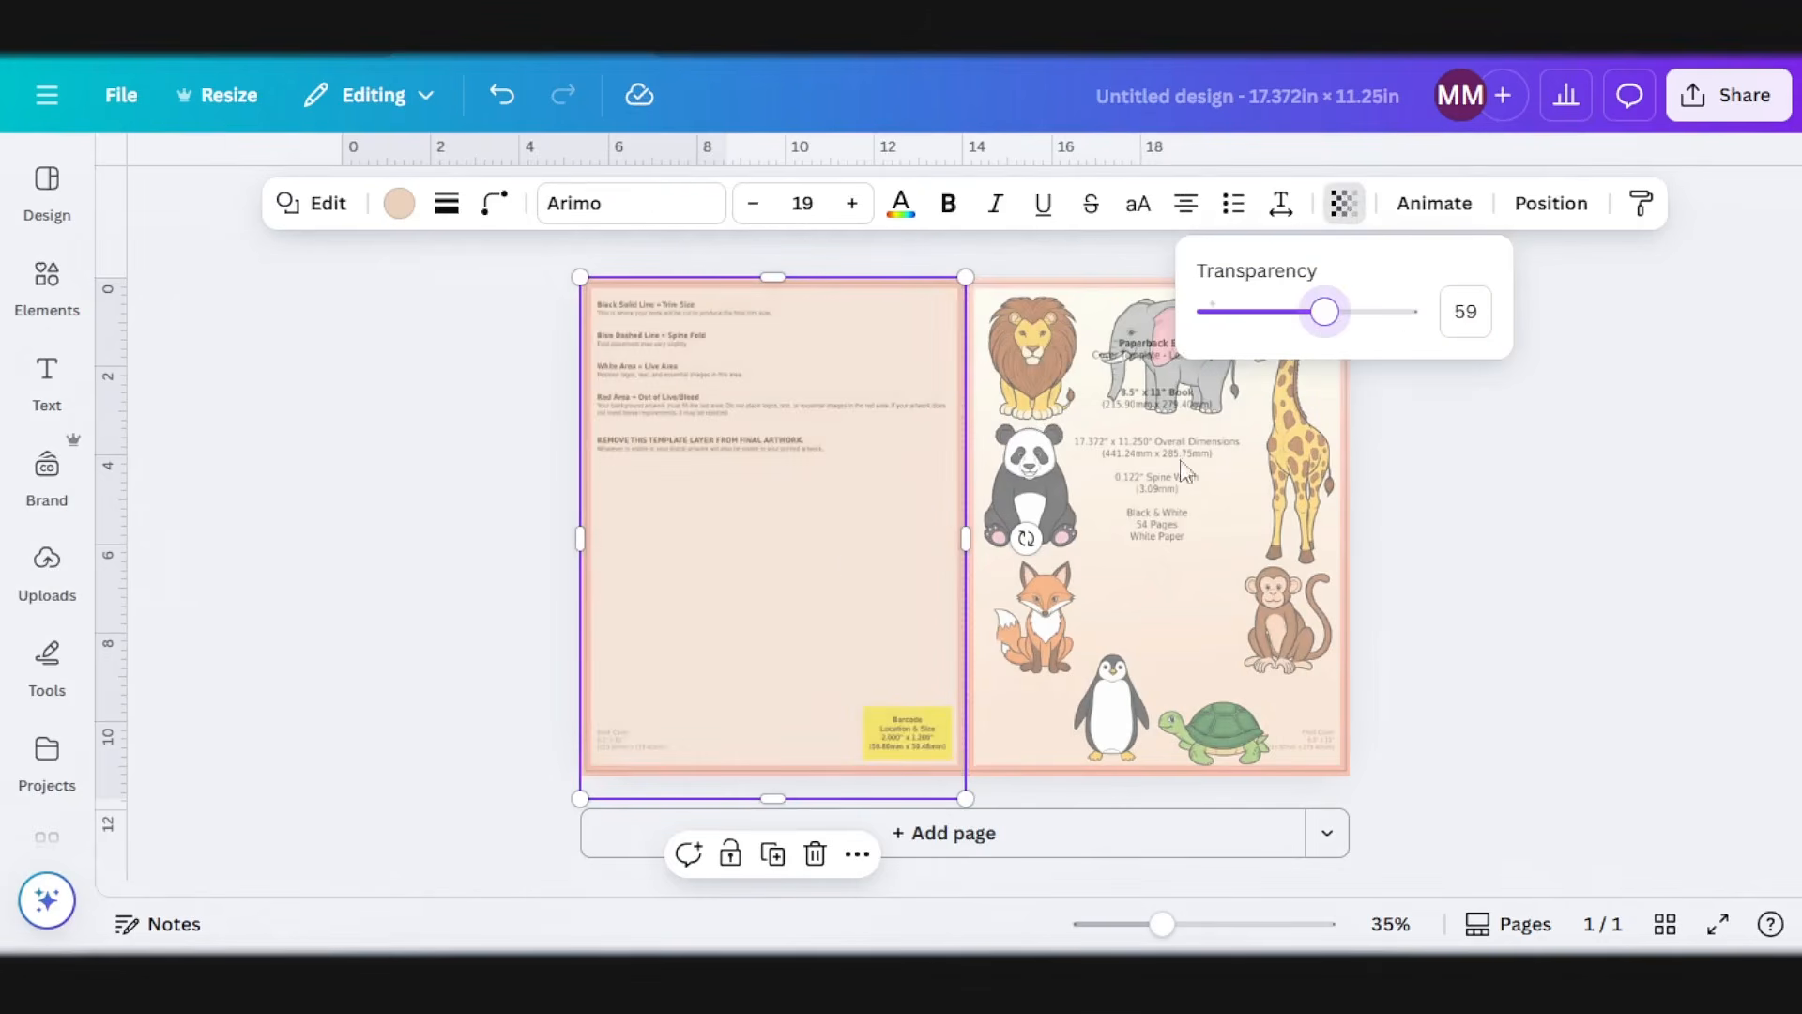
pyautogui.press('Escape')
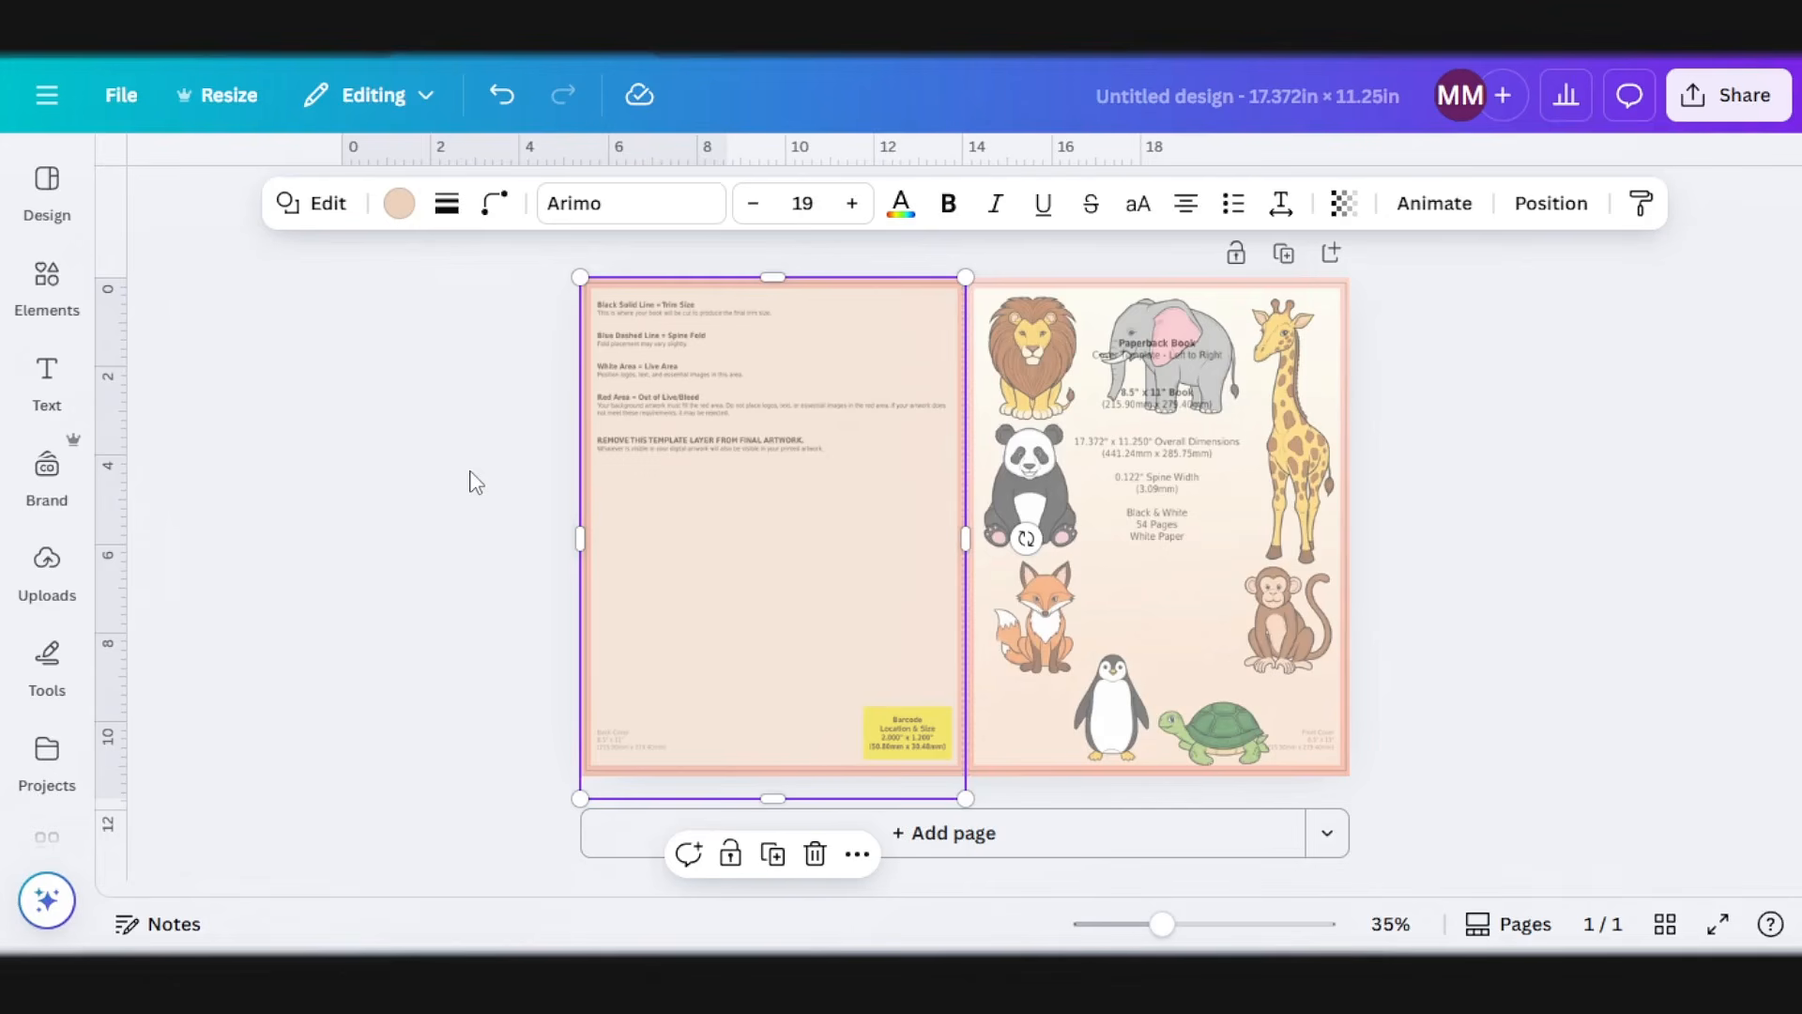
# Step: Switch to the coloring book design and review the rabbit on page 5 and the crocodile on page 7
pyautogui.click(233, 50)
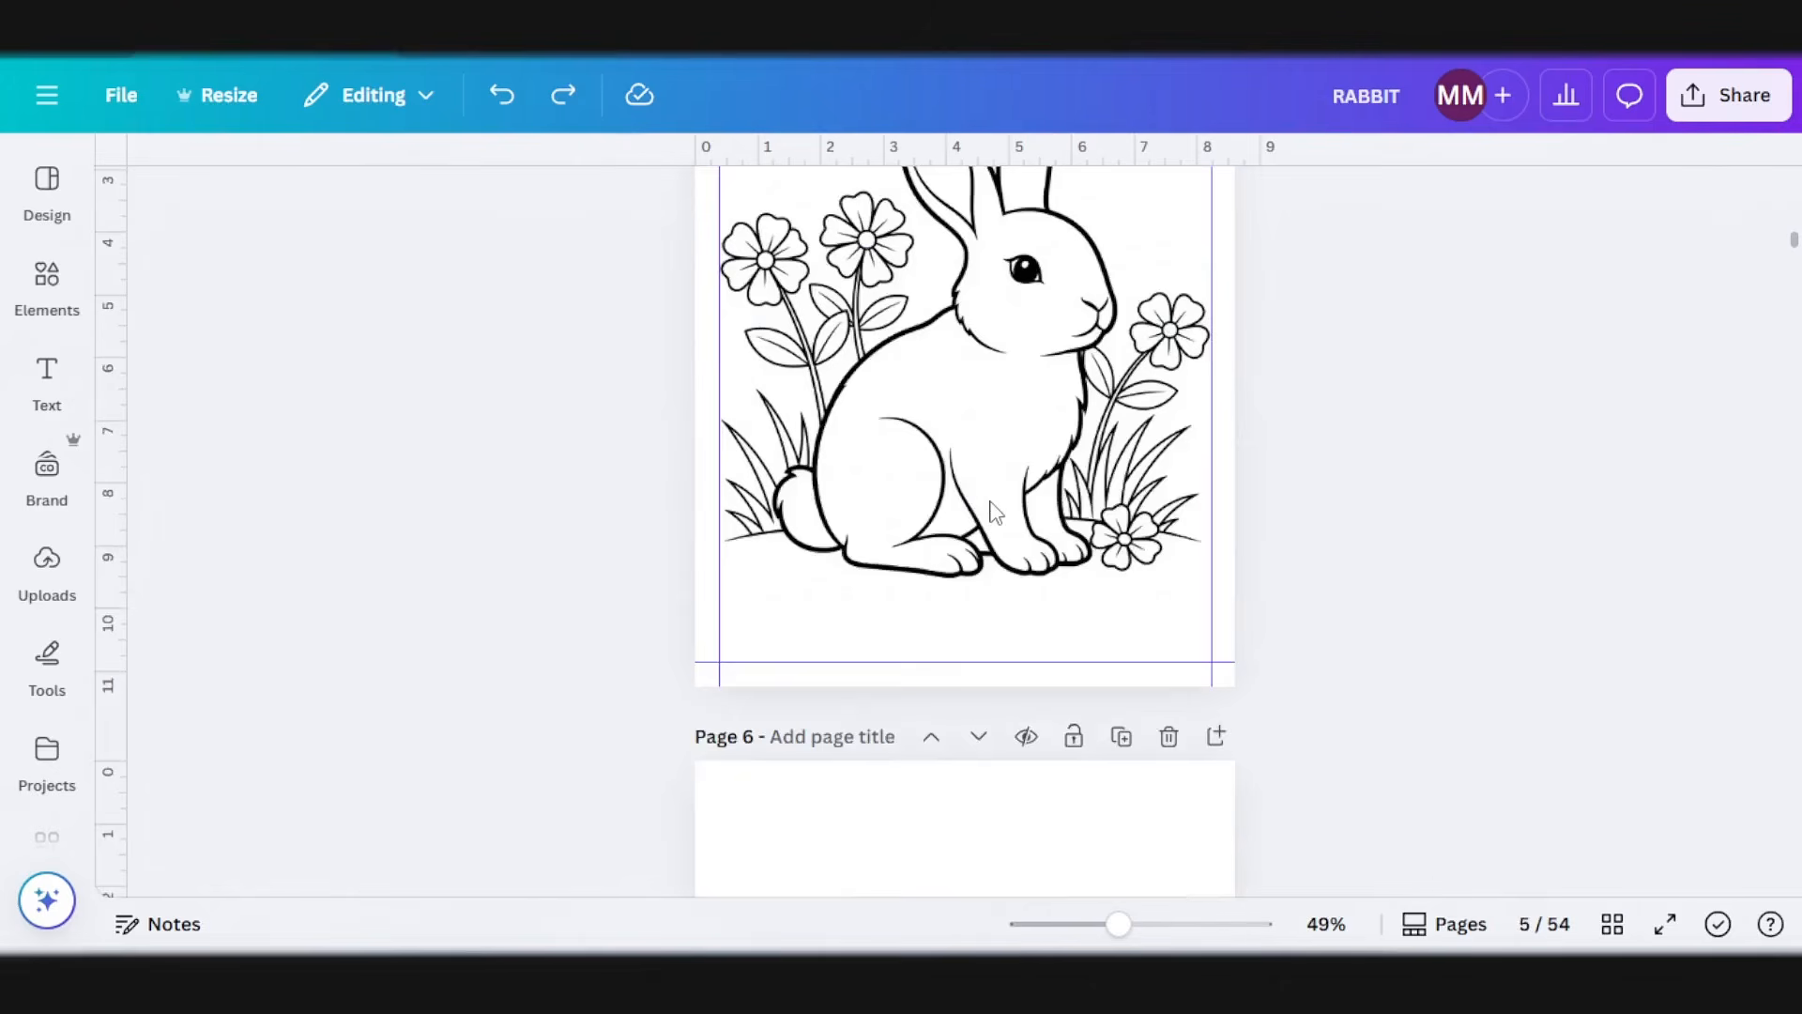
pyautogui.scroll(2, 990, 526)
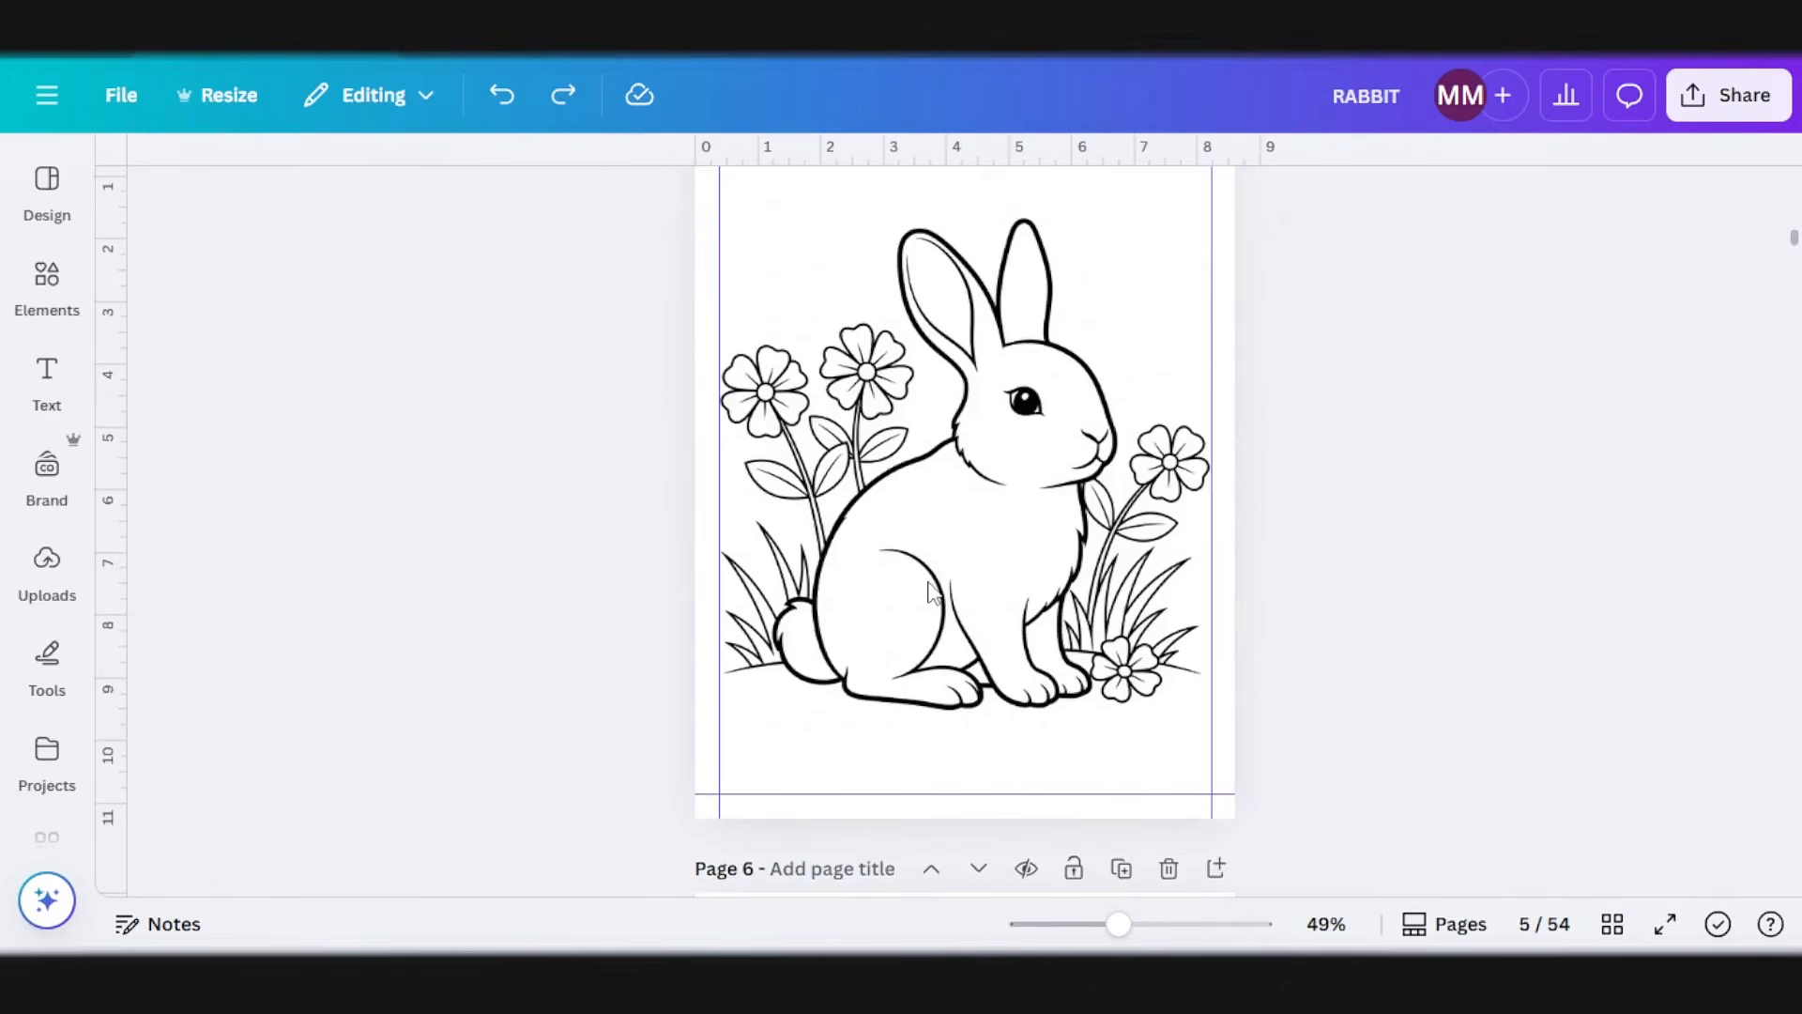
pyautogui.scroll(-15, 933, 594)
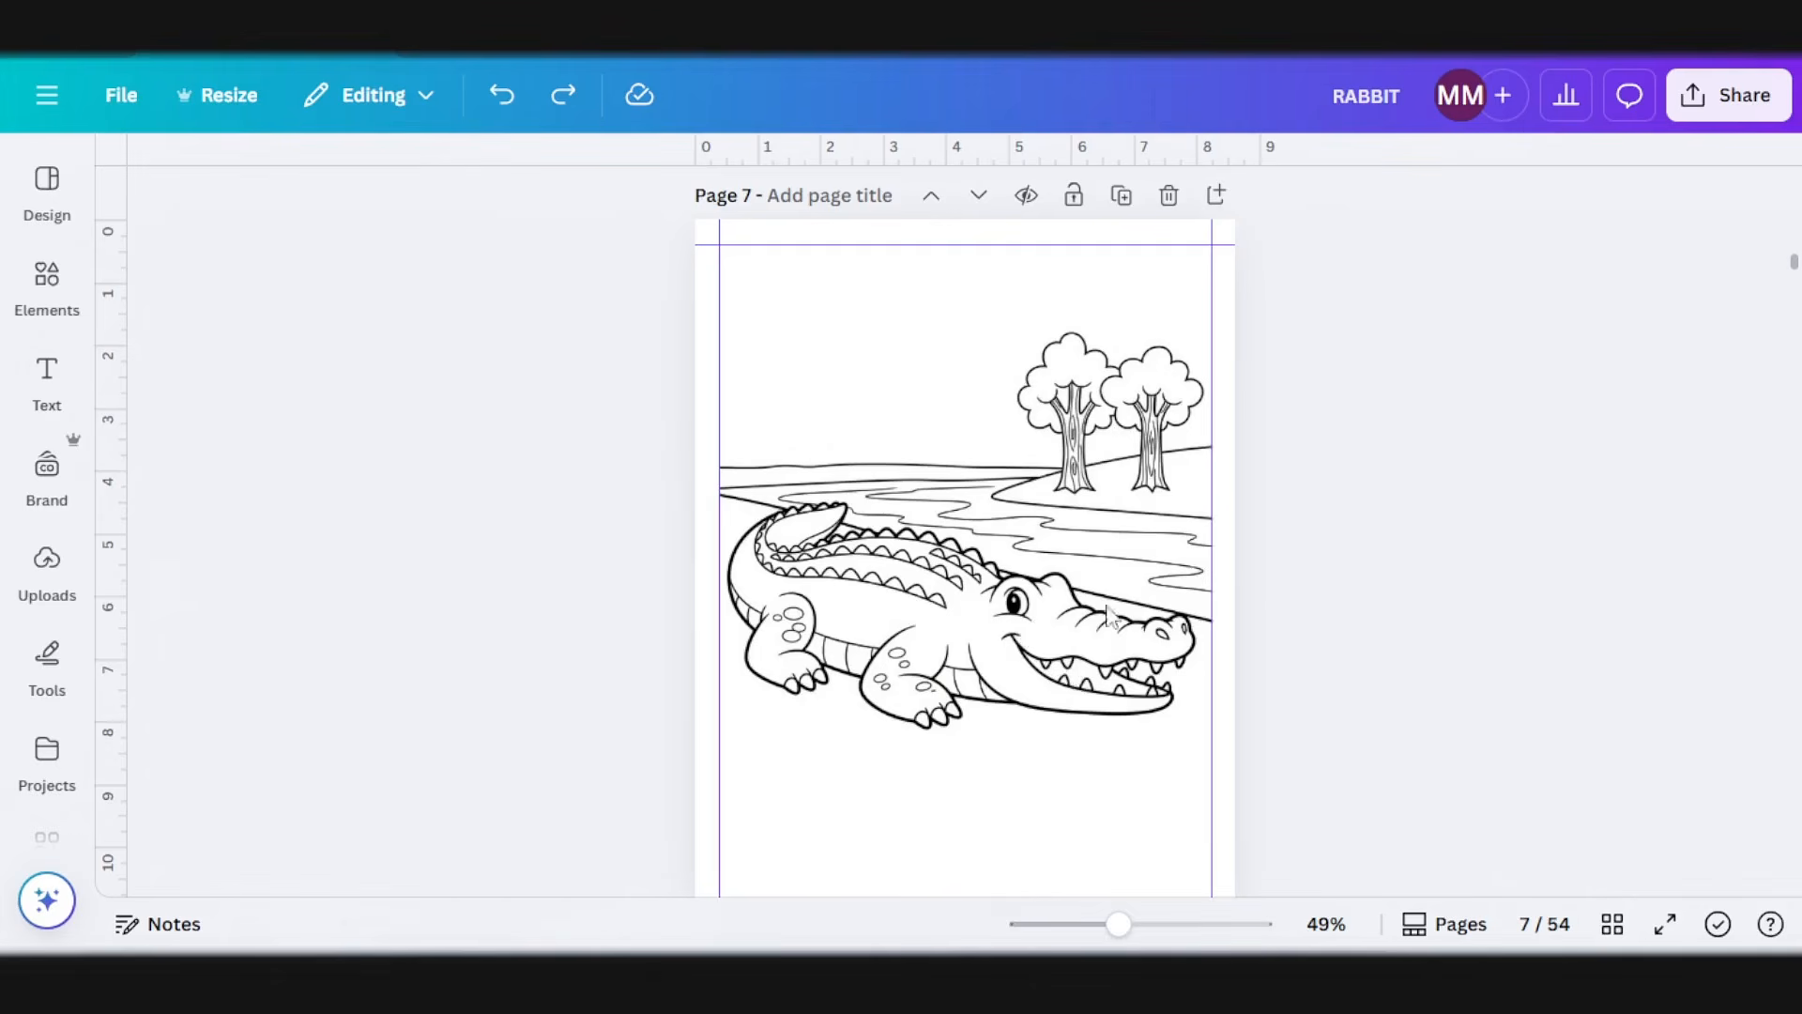
# Step: Download only pages 6 and 7 of the coloring book design as PNG images
pyautogui.click(1725, 103)
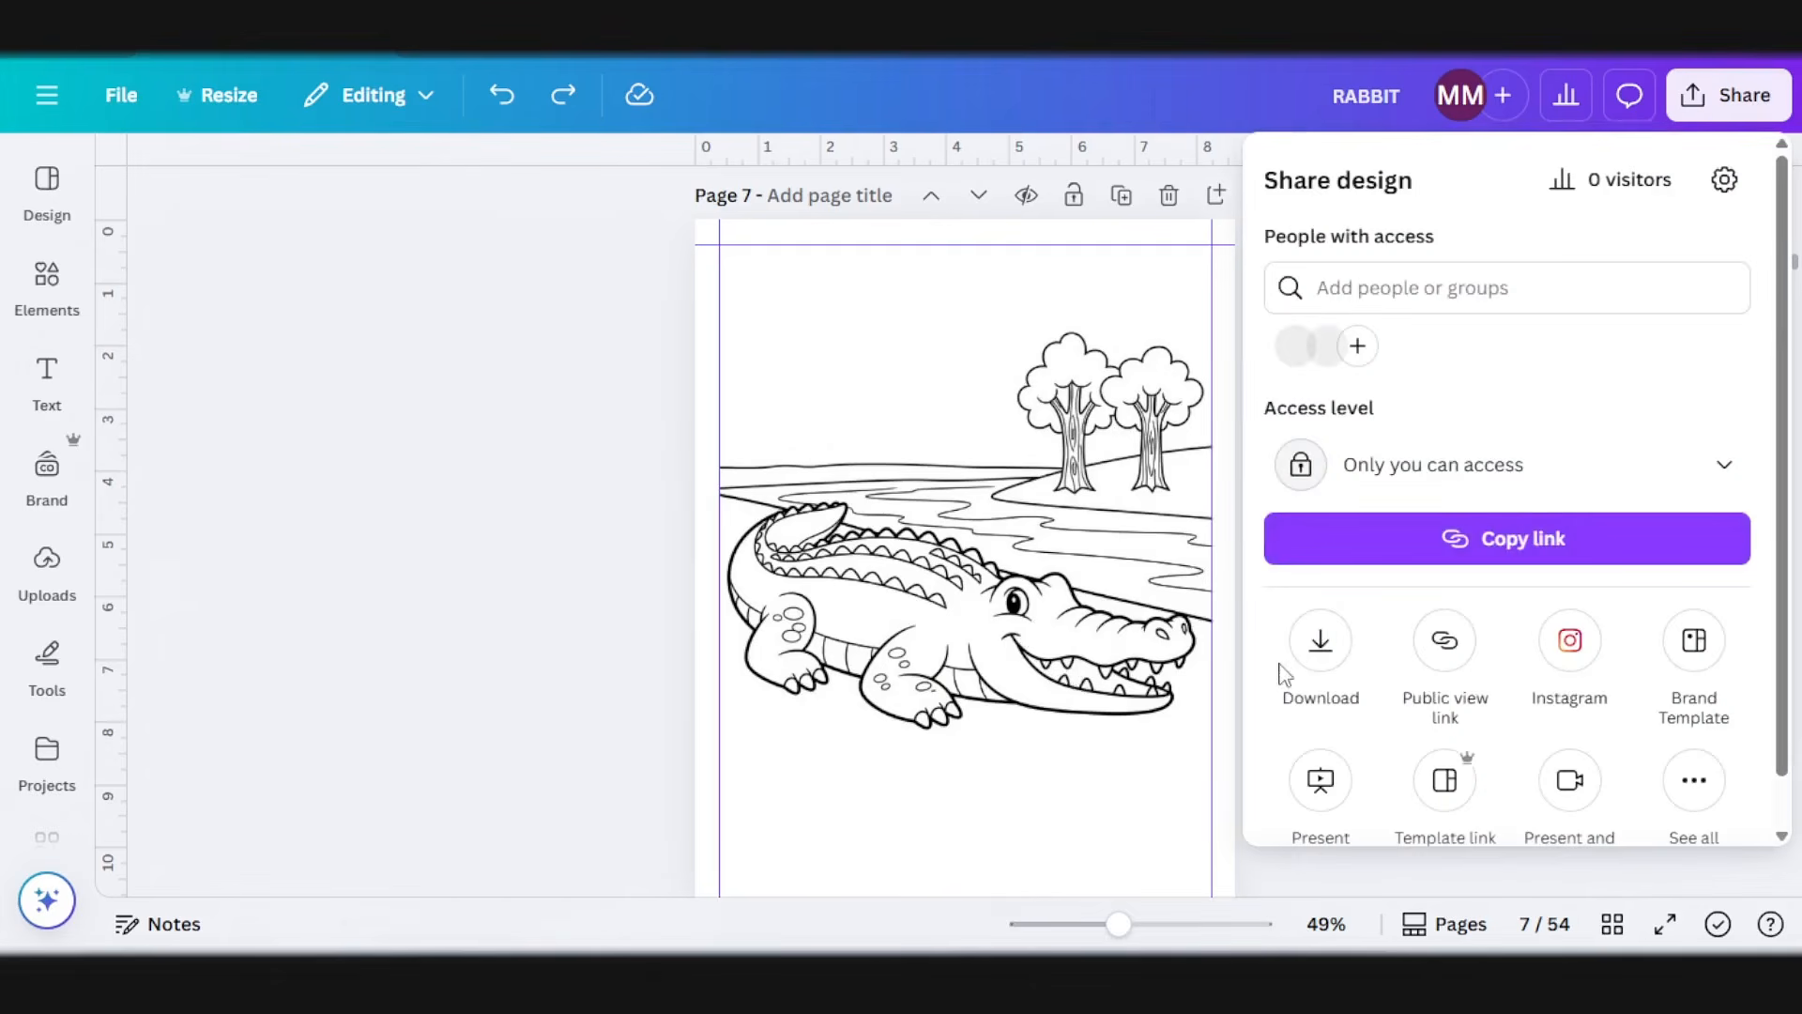
pyautogui.click(1321, 639)
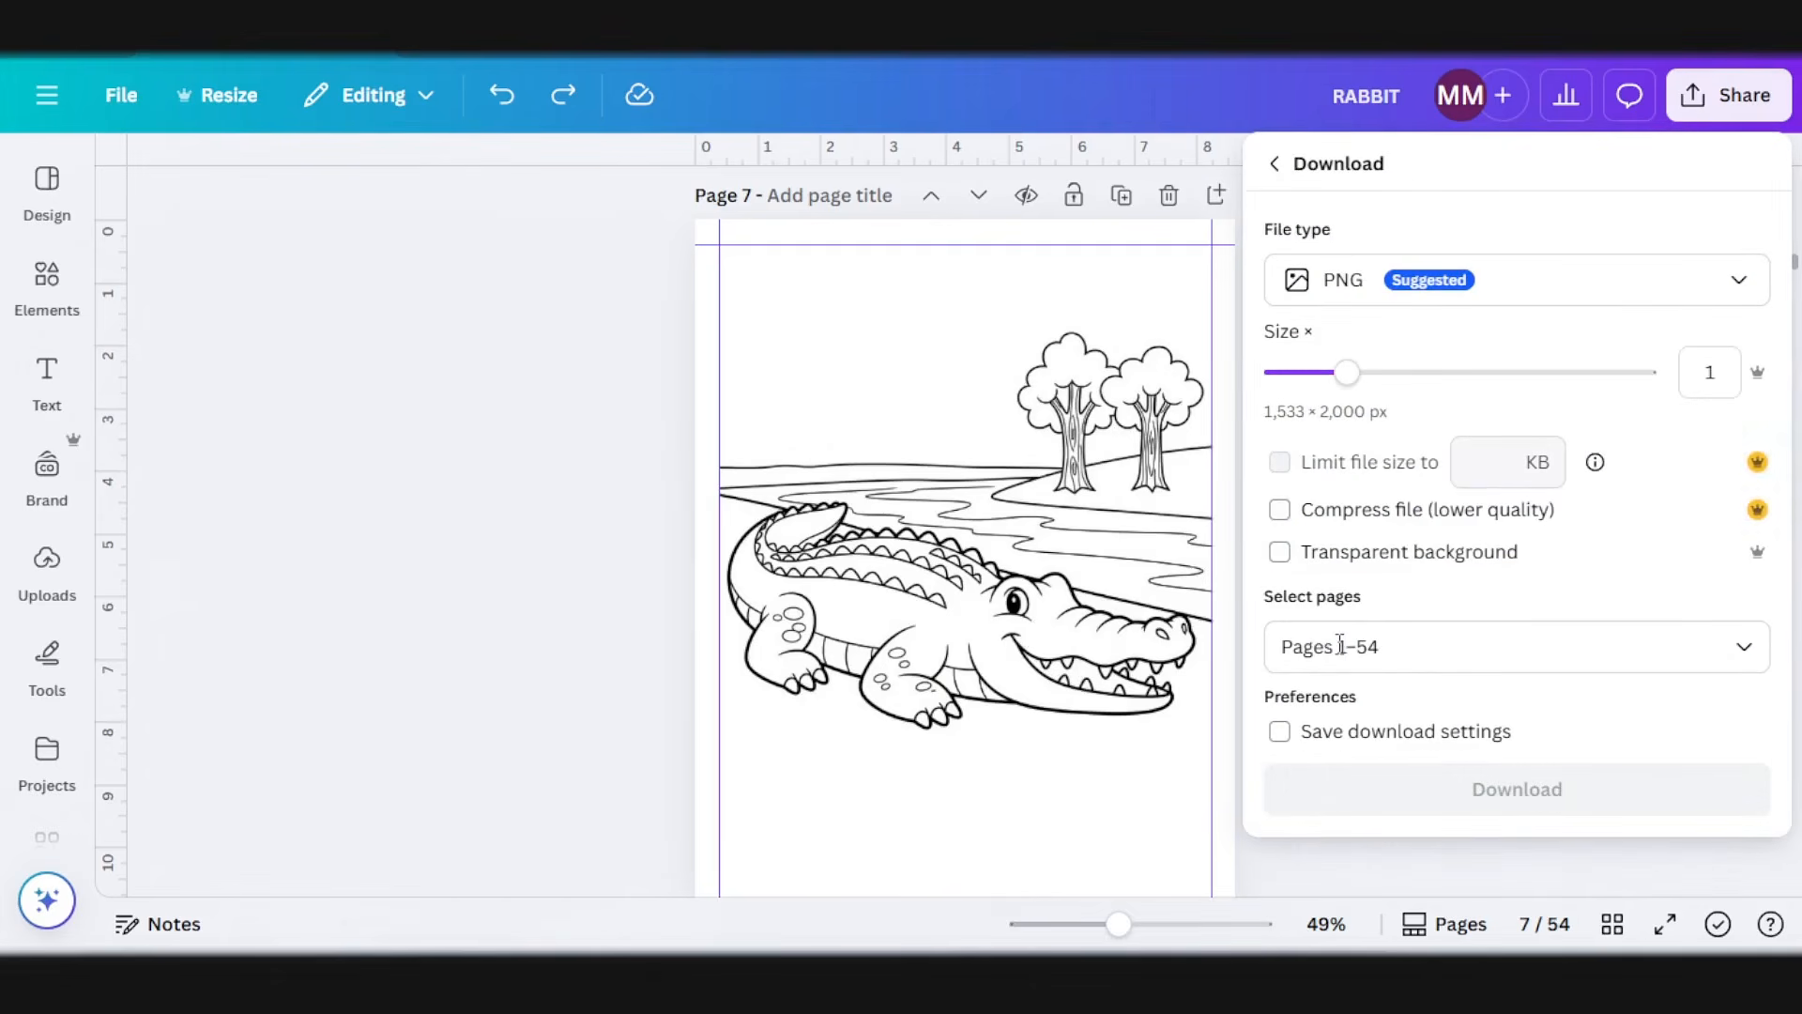
pyautogui.click(1448, 657)
pyautogui.click(1301, 351)
pyautogui.scroll(-3, 1462, 445)
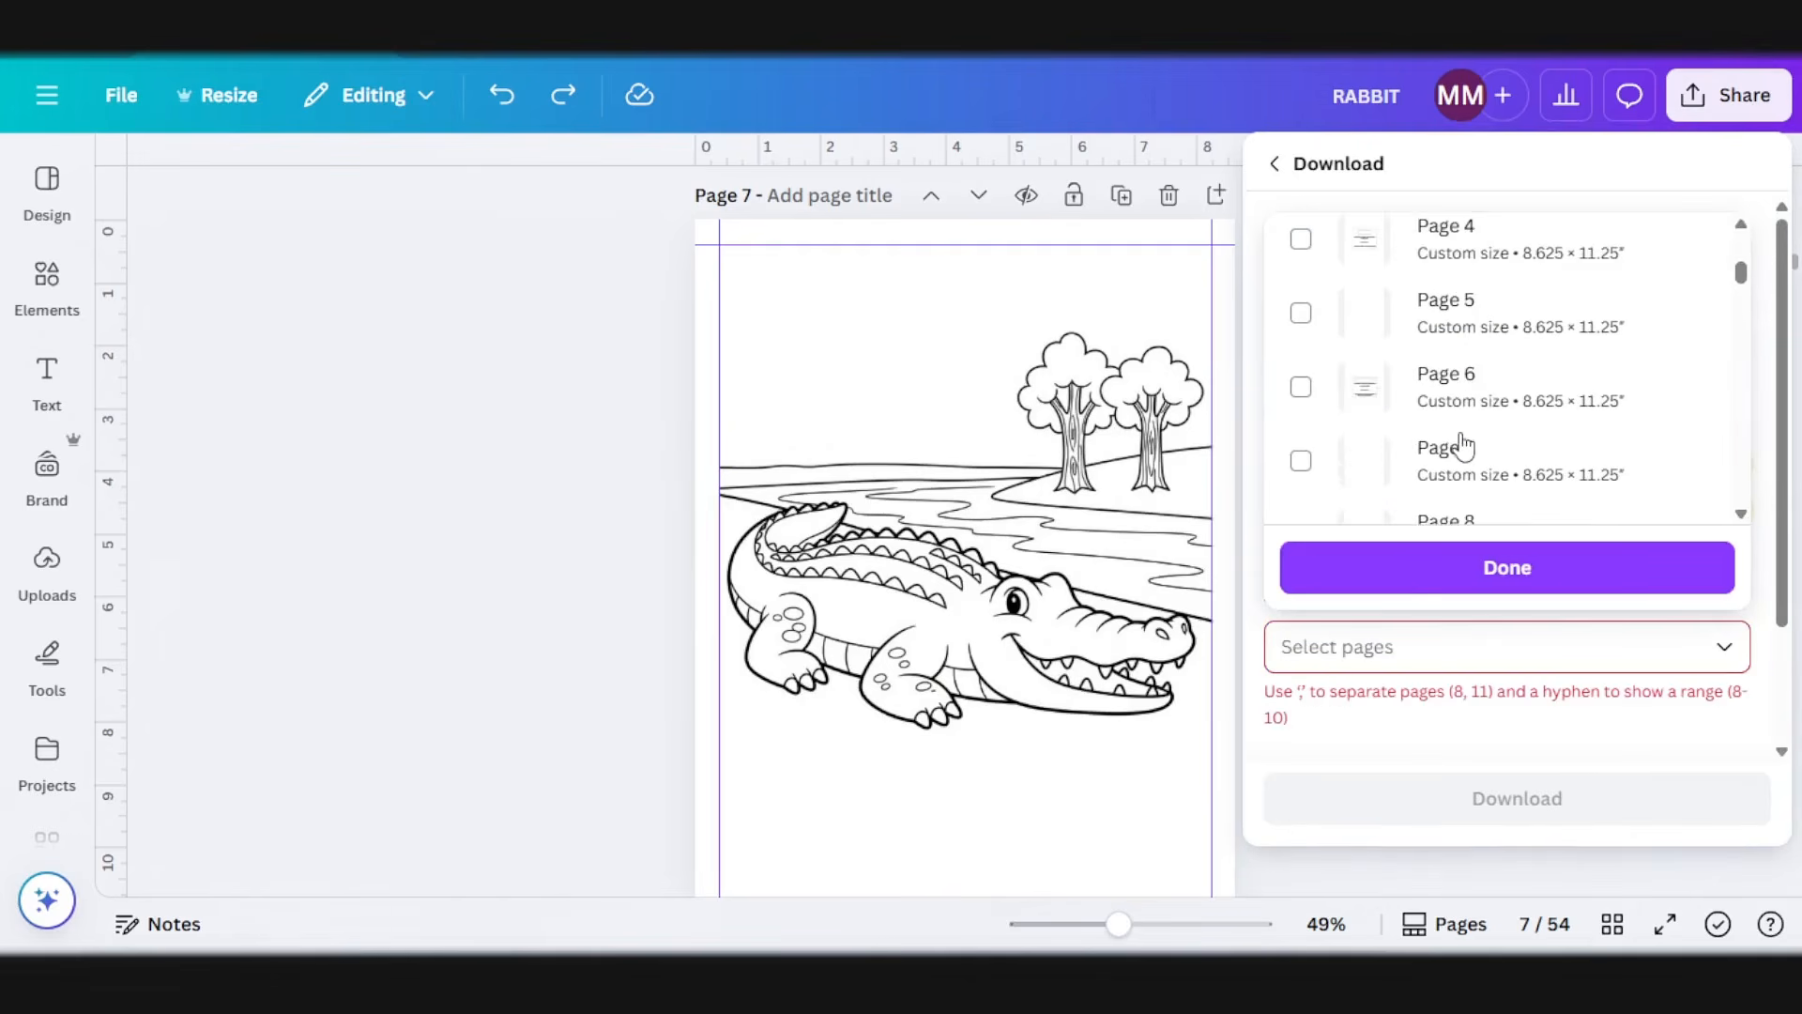
pyautogui.scroll(-1, 1352, 458)
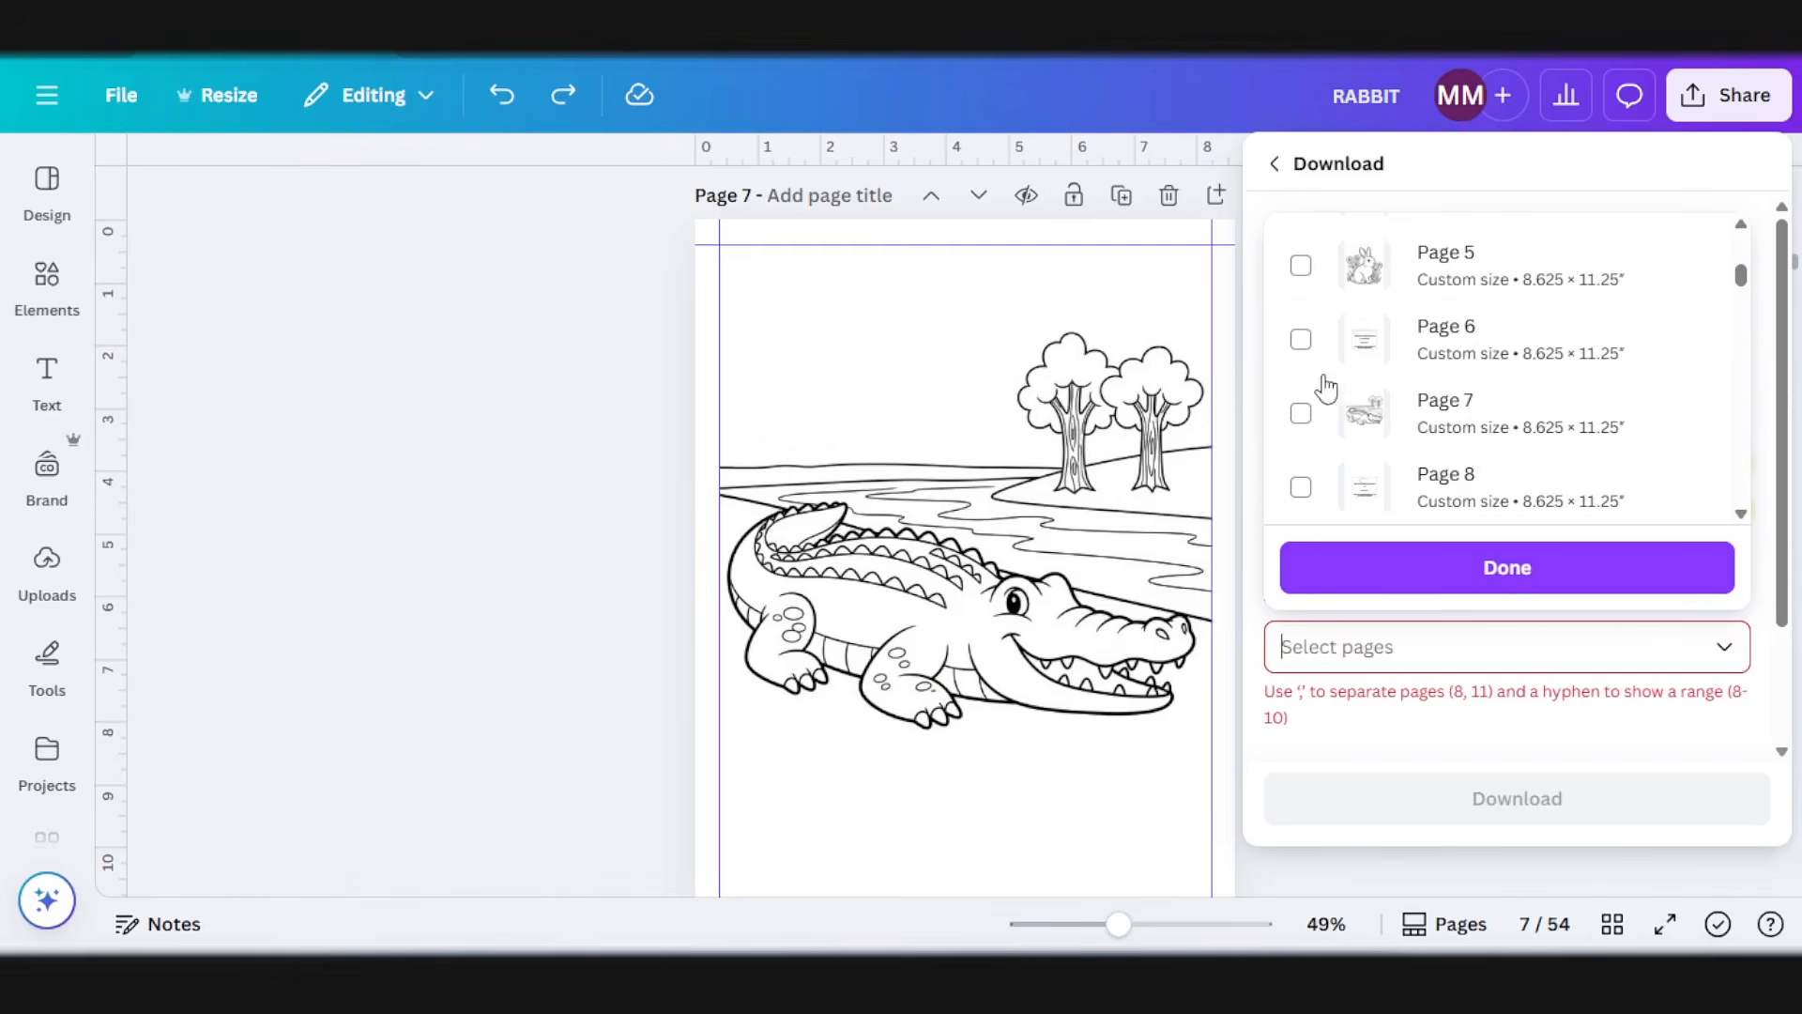
pyautogui.click(1301, 338)
pyautogui.click(1301, 413)
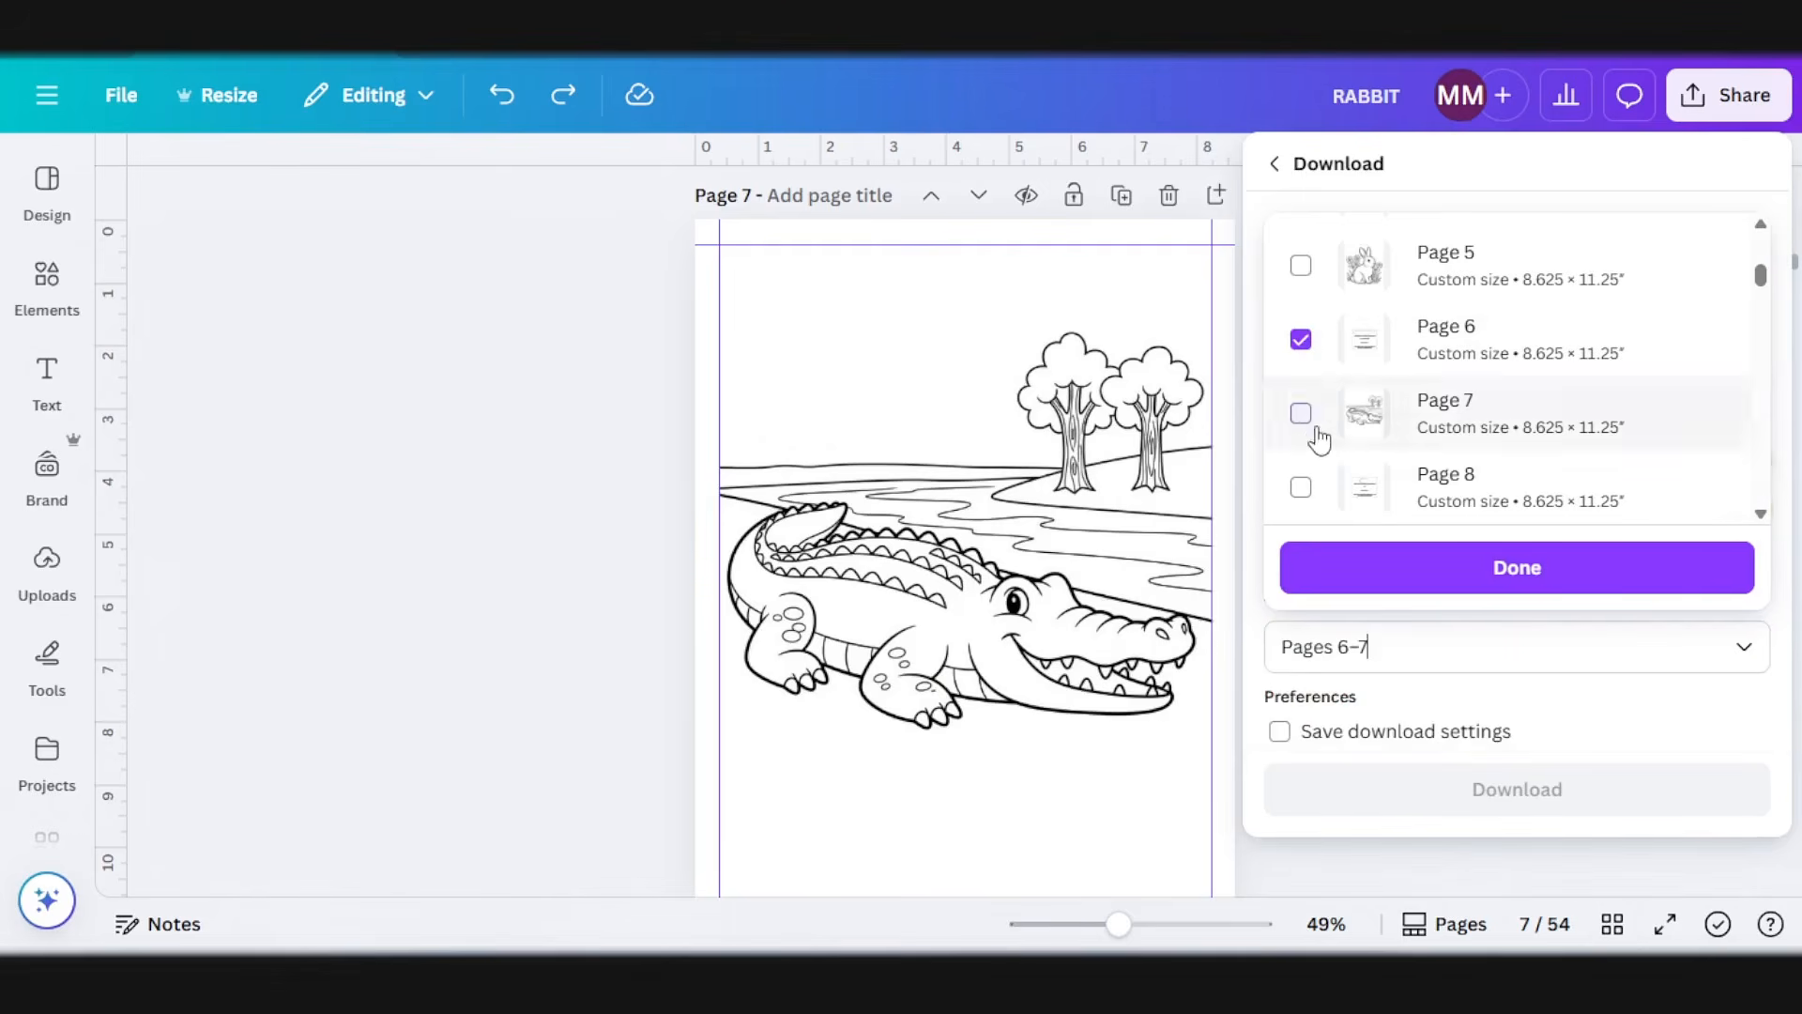
pyautogui.click(1428, 565)
pyautogui.click(1452, 796)
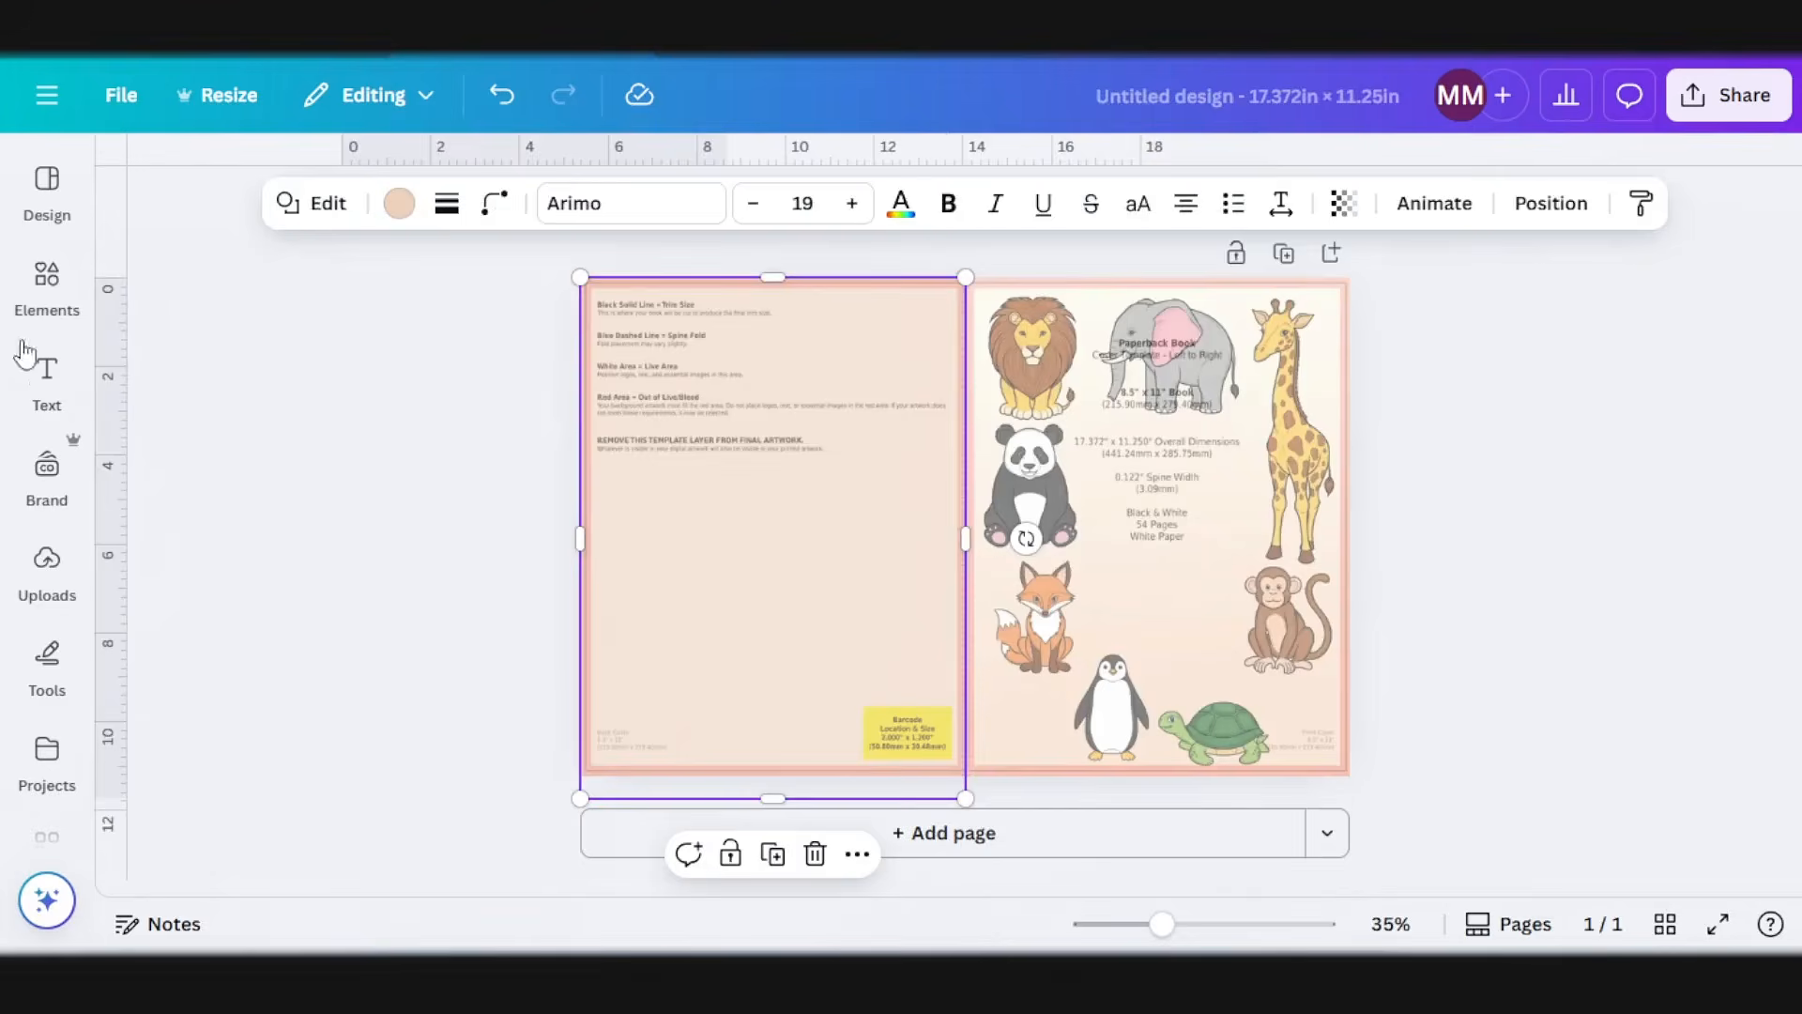
# Step: Switch back to the cover design and upload the crocodile fact page and crocodile drawing images into it
pyautogui.click(47, 380)
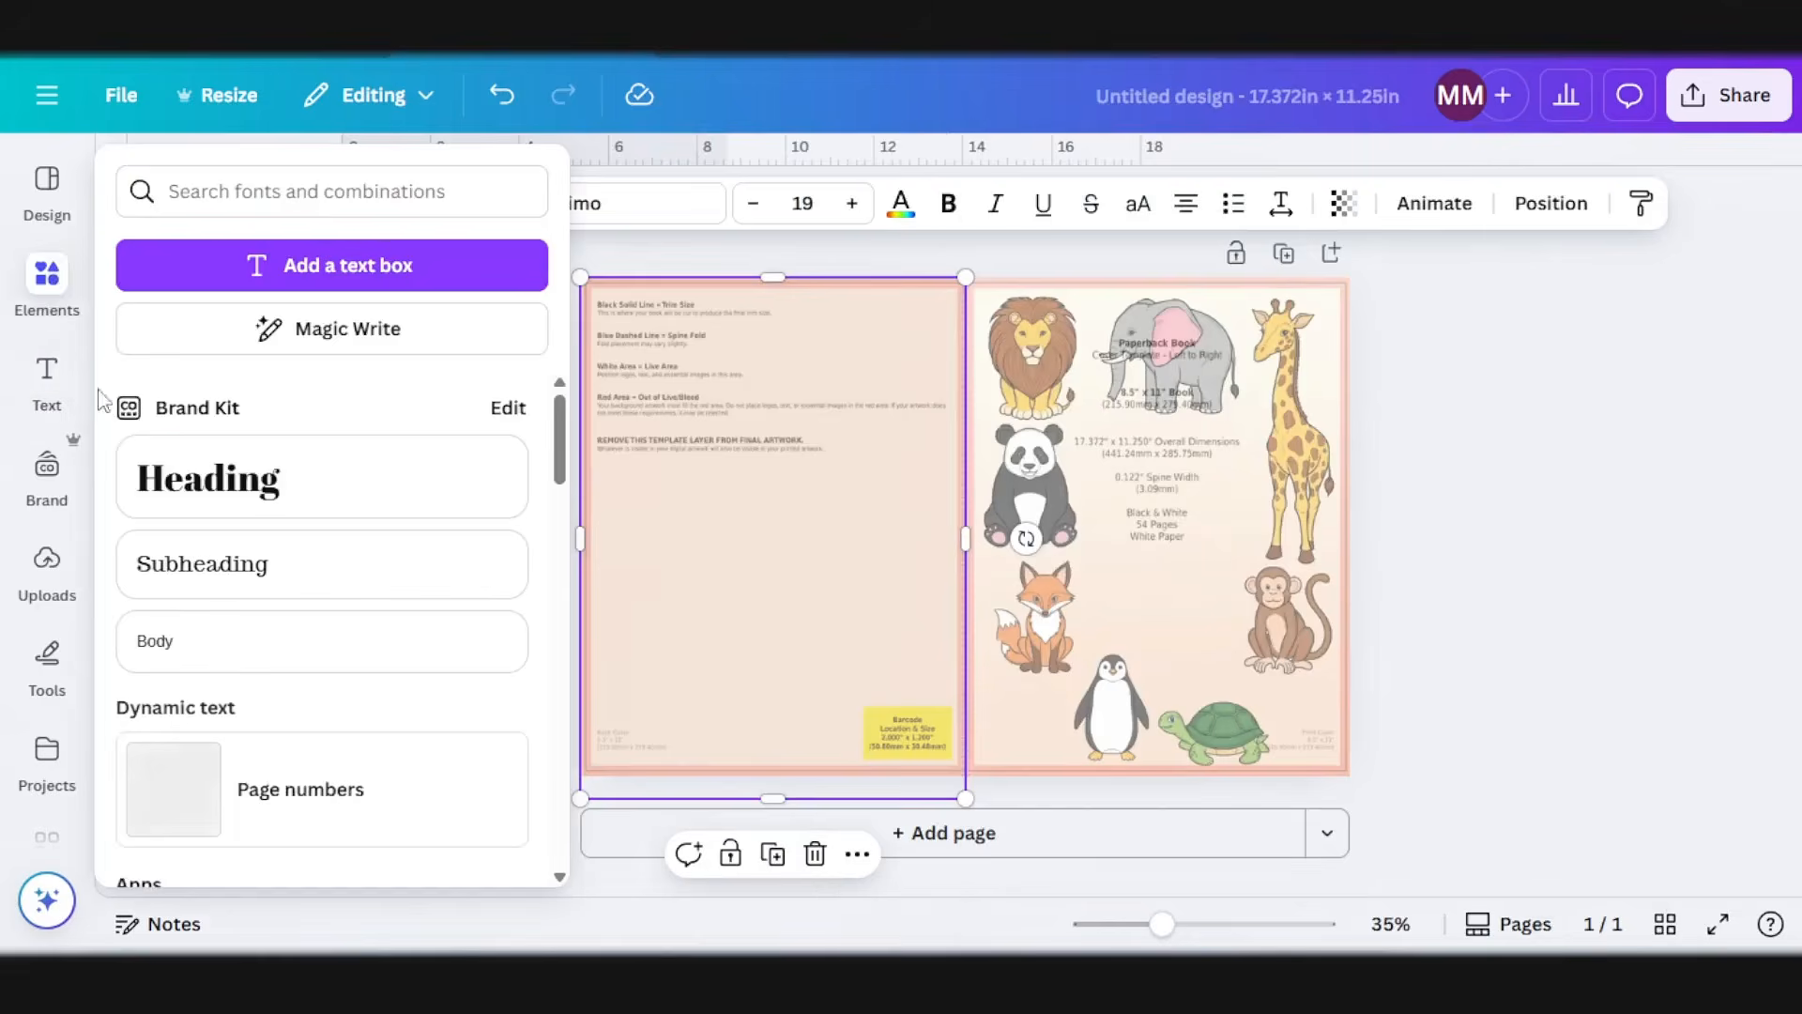
pyautogui.click(56, 577)
pyautogui.click(371, 244)
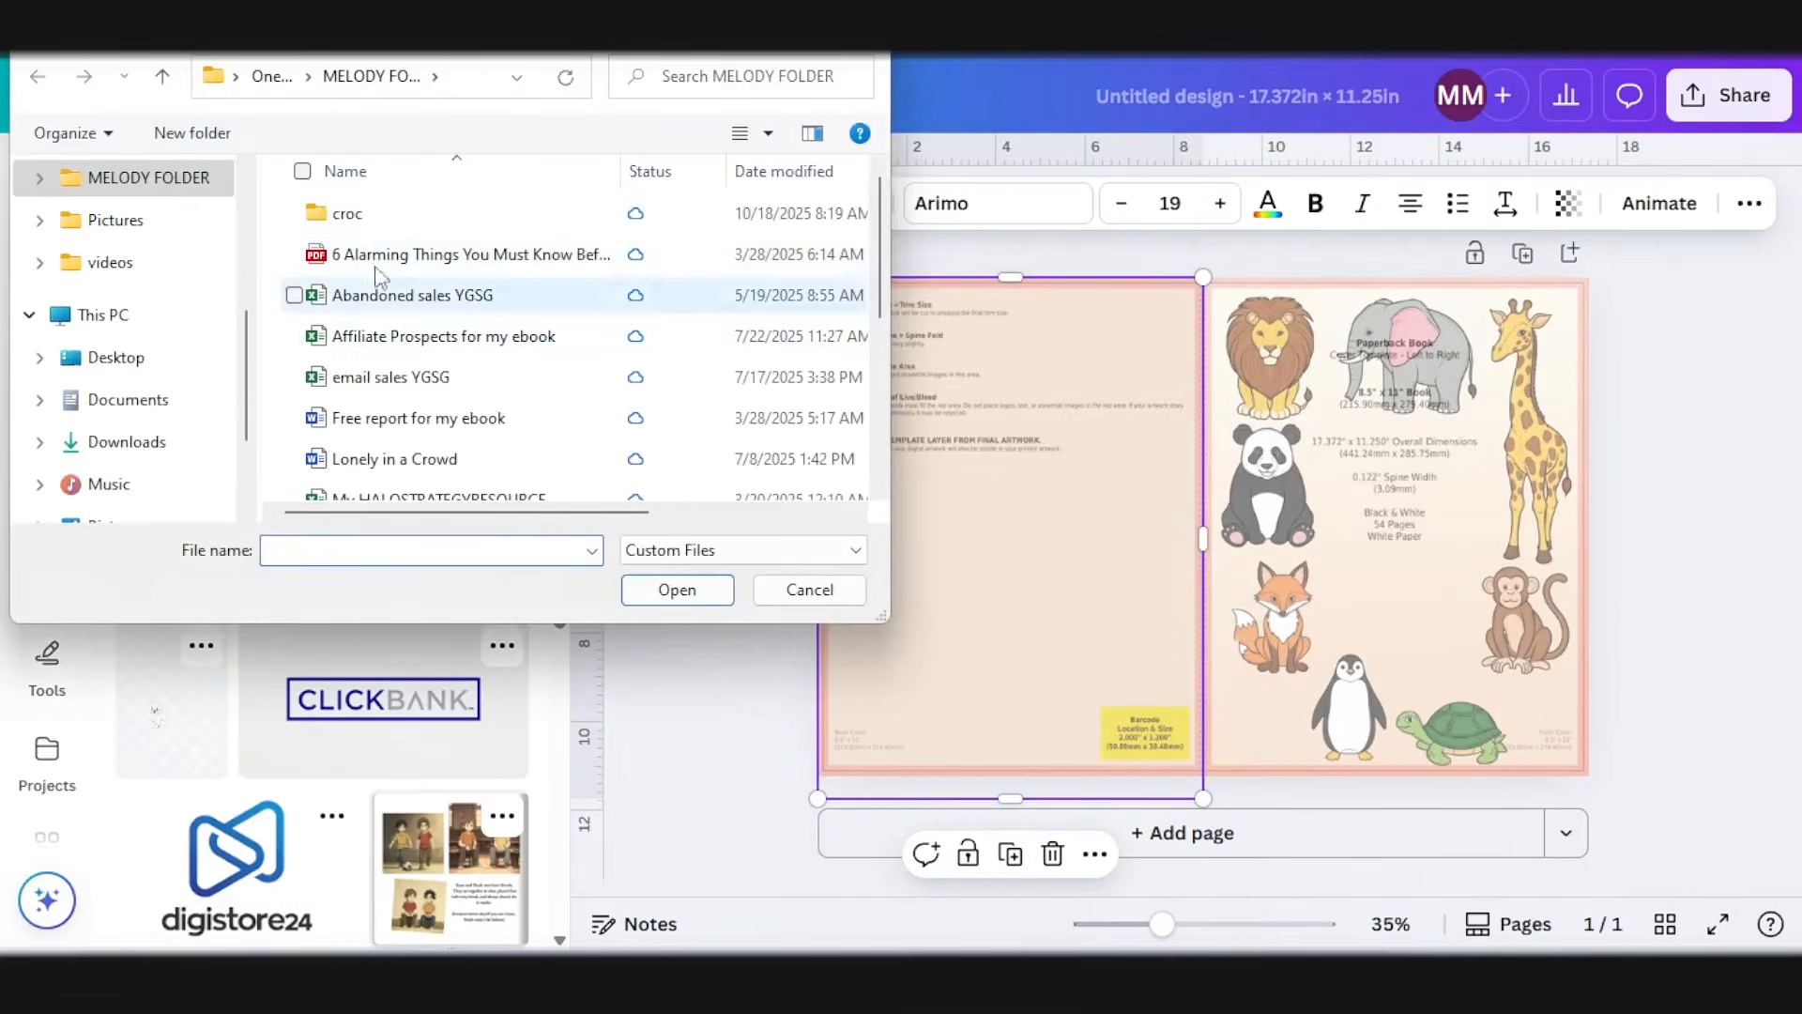
pyautogui.click(347, 213)
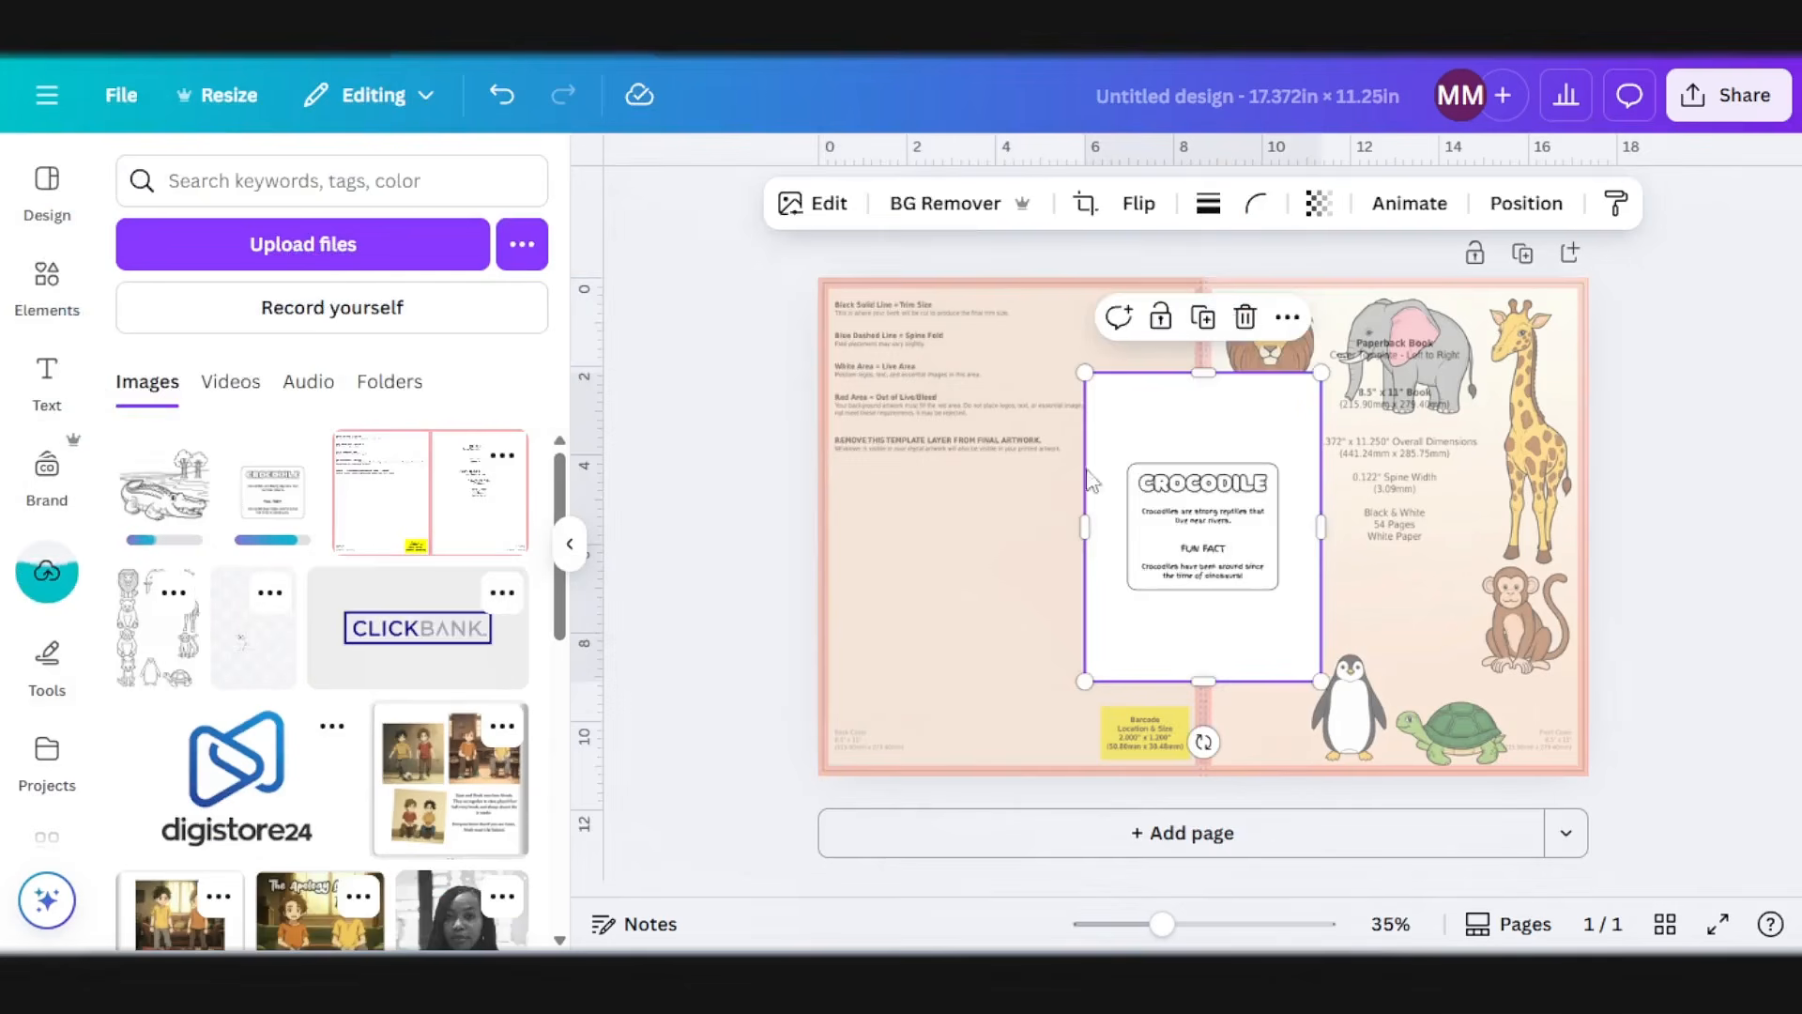
pyautogui.moveTo(1197, 525); pyautogui.dragTo(968, 480)
pyautogui.click(139, 498)
# Step: Shrink the two crocodile page images together and place them side by side in the upper half of the back cover
pyautogui.keyDown('shift'); pyautogui.click(1061, 540); pyautogui.keyUp('shift')
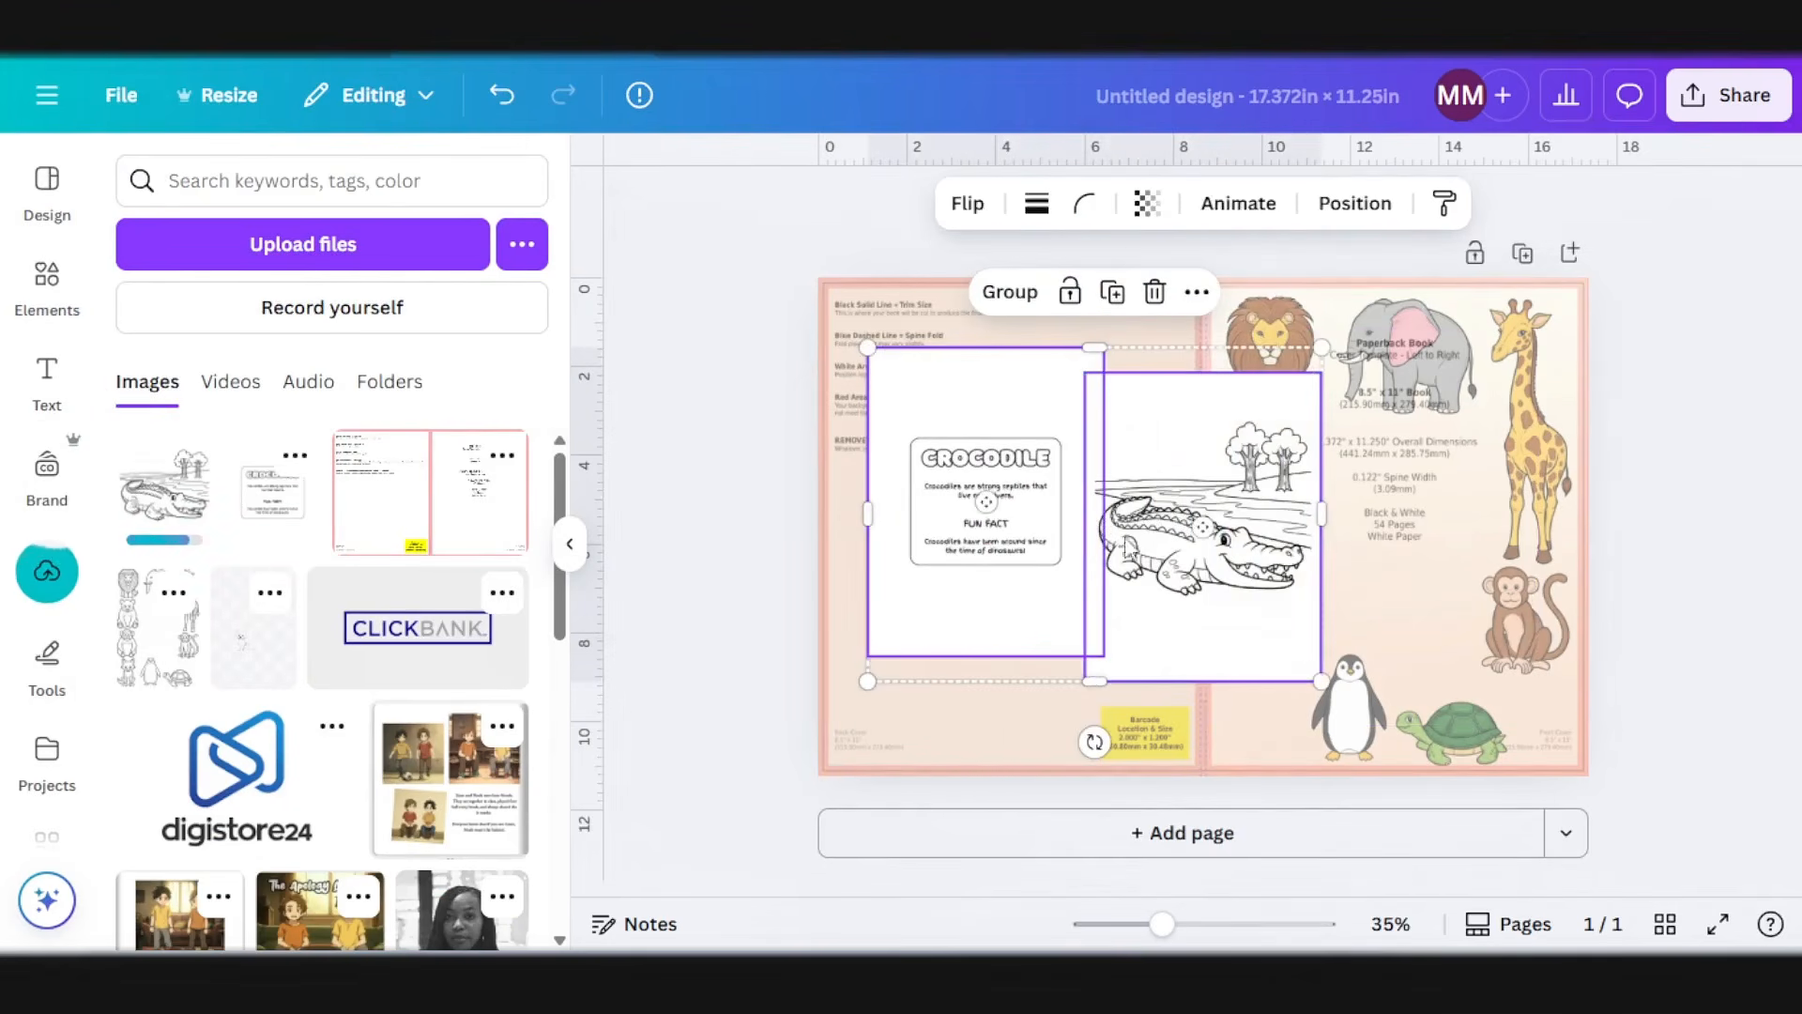
pyautogui.moveTo(1321, 678); pyautogui.dragTo(1179, 538)
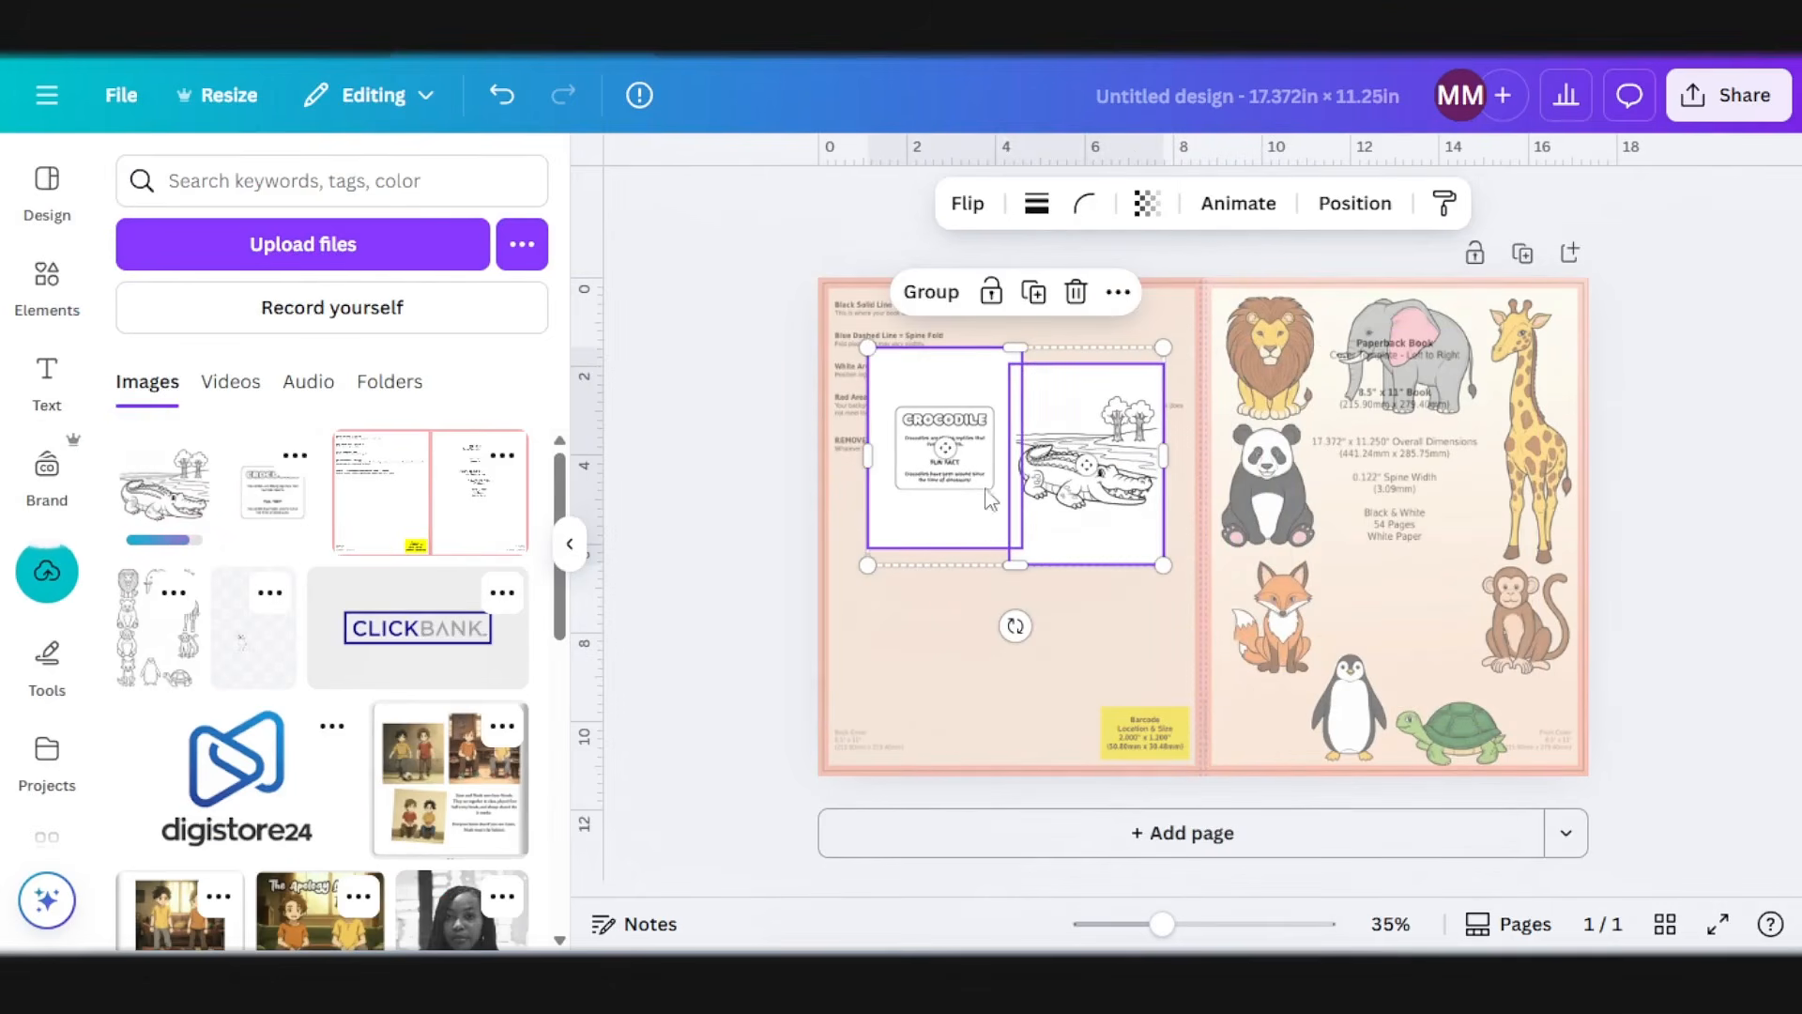
pyautogui.moveTo(985, 488); pyautogui.dragTo(1094, 486)
pyautogui.click(736, 470)
# Step: Add a thin solid black border around the crocodile drawing on the back cover
pyautogui.click(952, 507)
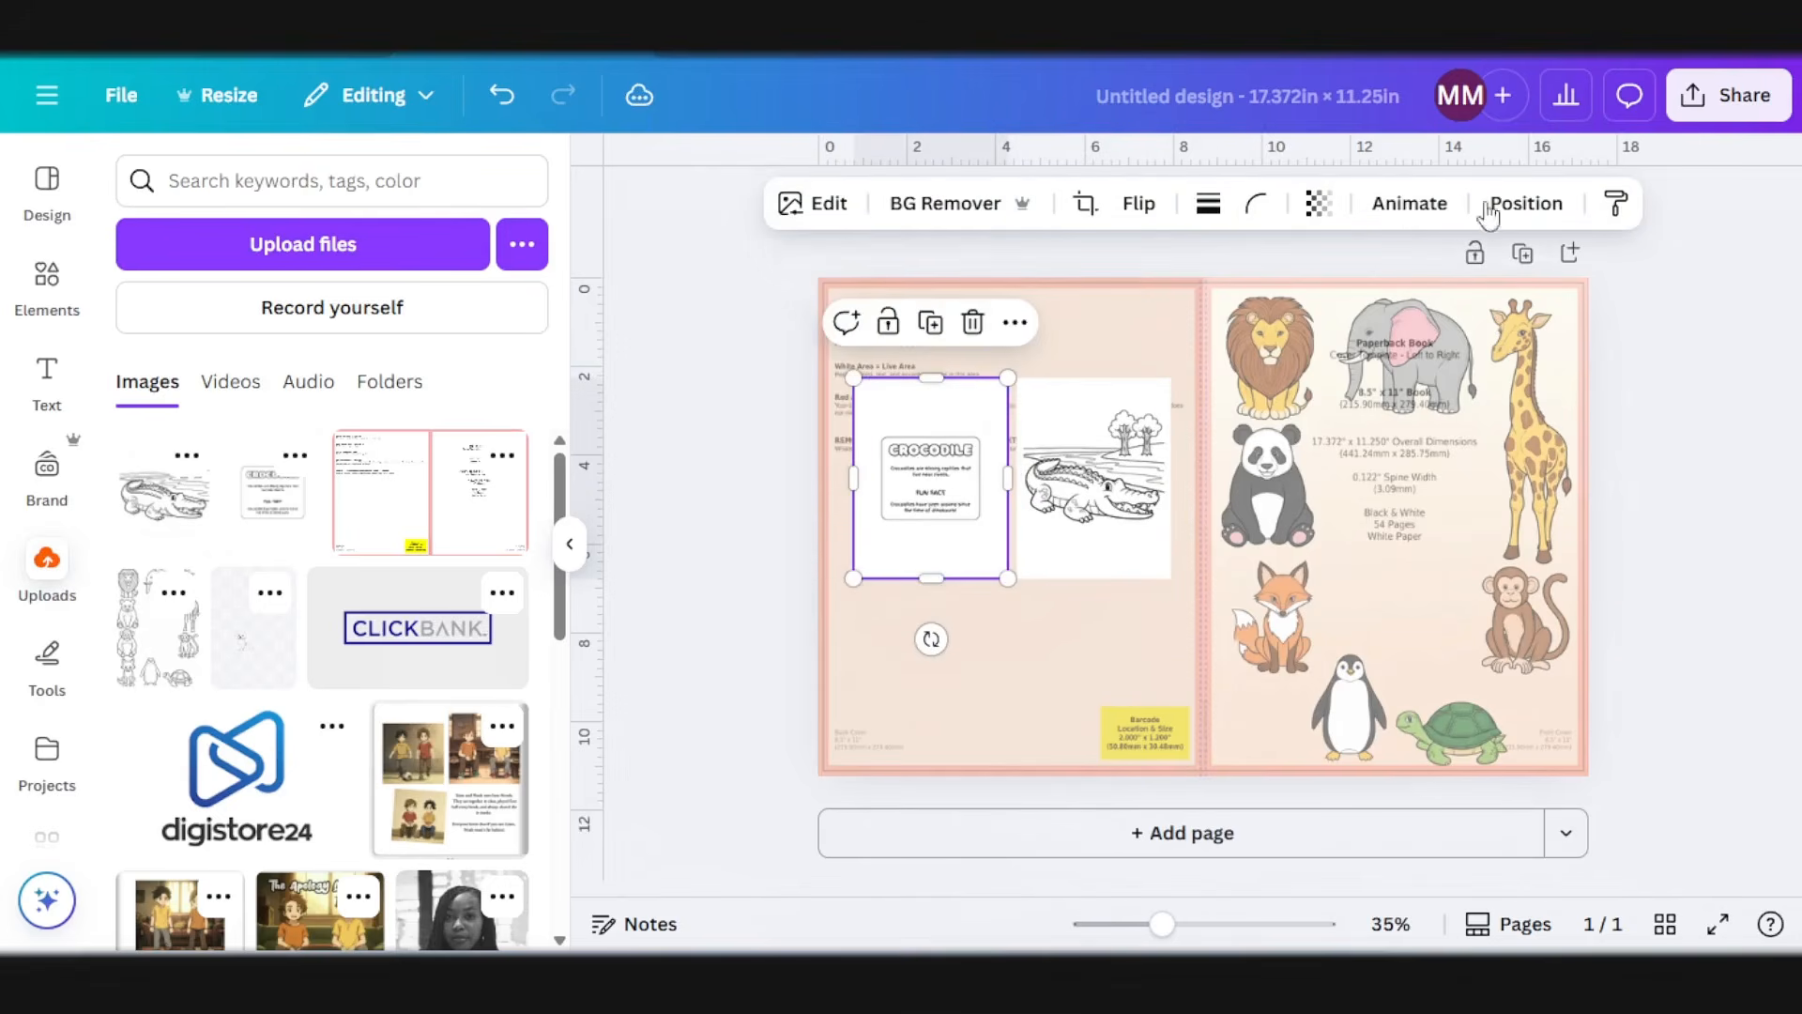
pyautogui.click(1208, 203)
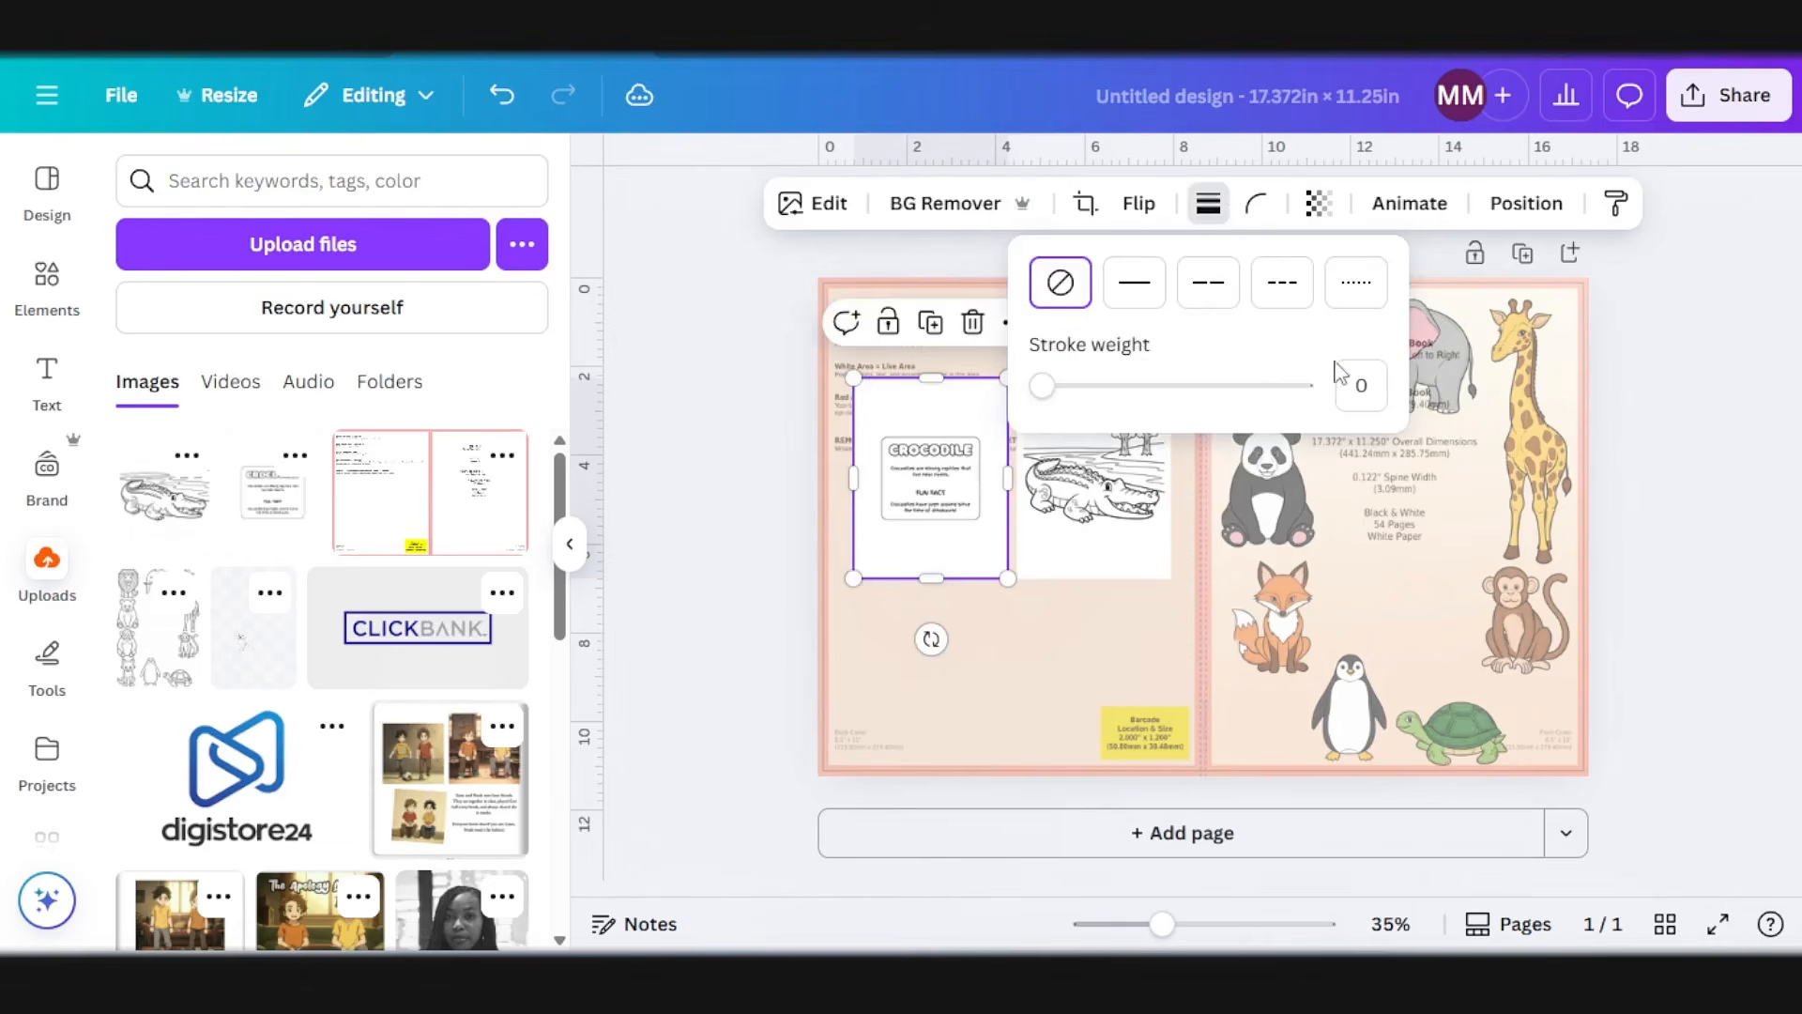
pyautogui.click(1367, 379)
pyautogui.click(770, 490)
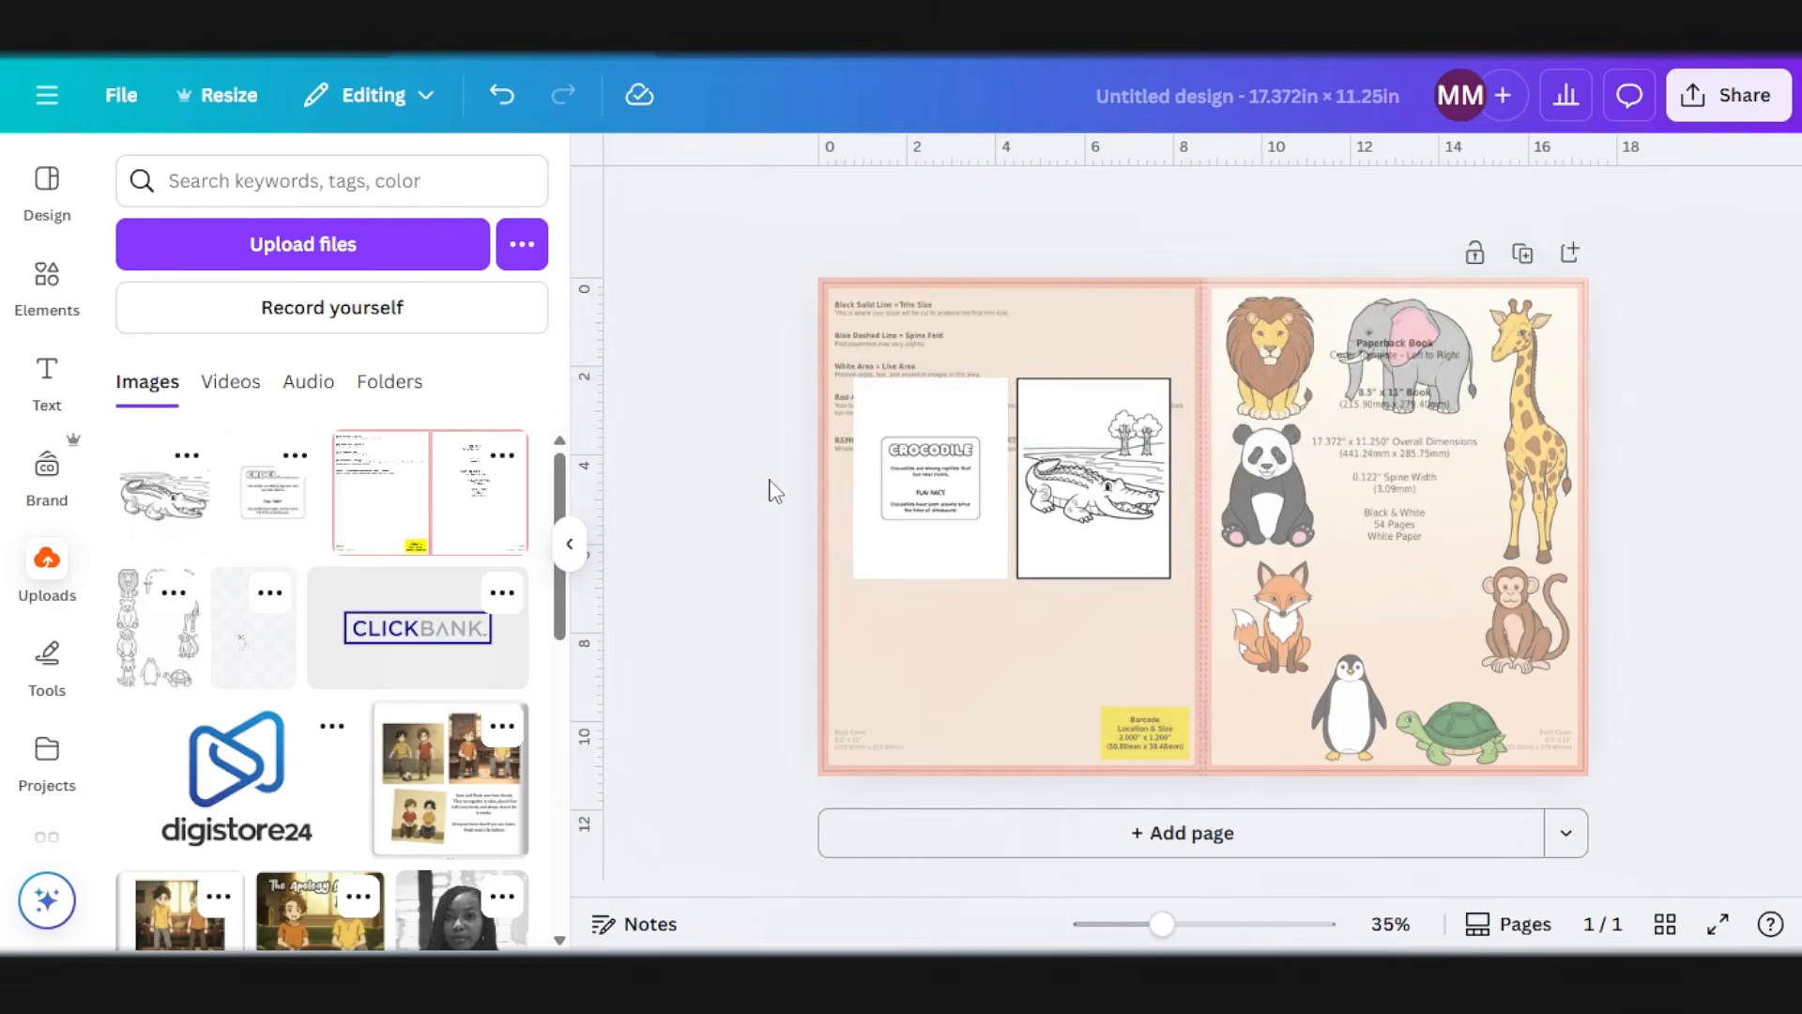
# Step: Set the crocodile drawing's corner rounding to 34 and copy its style onto the crocodile fact page
pyautogui.click(1173, 484)
pyautogui.click(1279, 203)
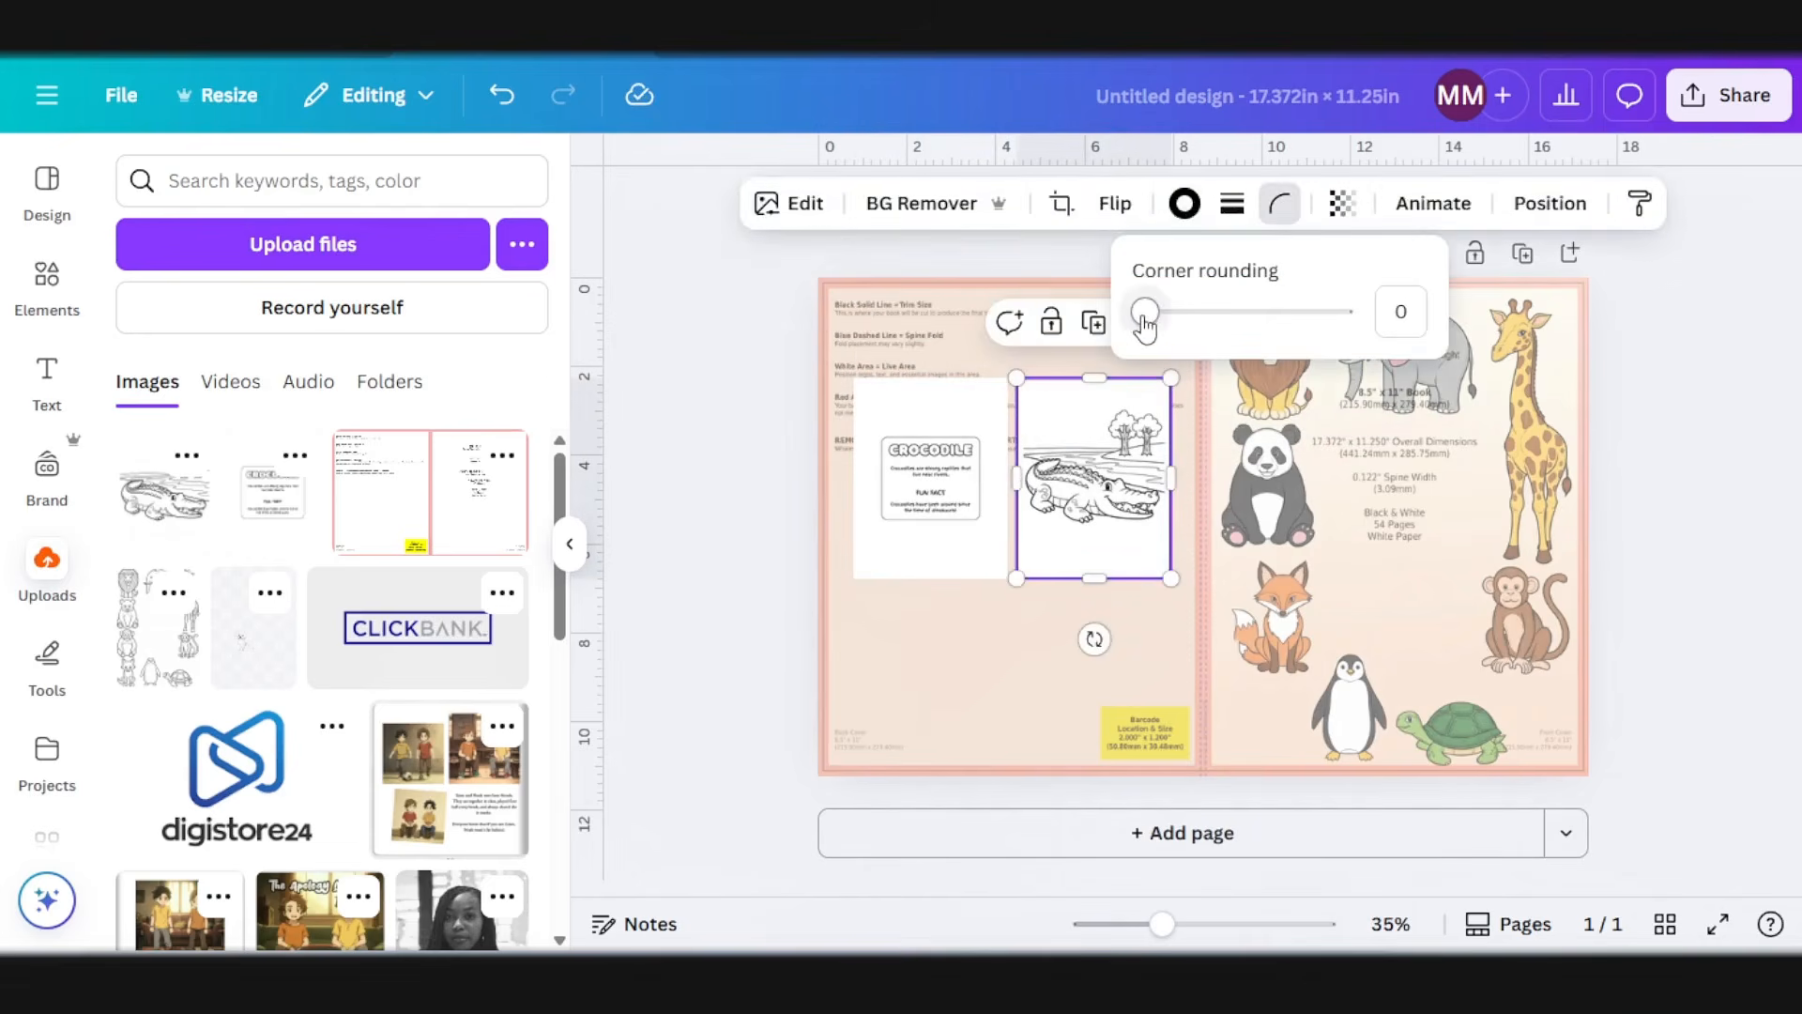
pyautogui.moveTo(1142, 313); pyautogui.dragTo(1175, 325)
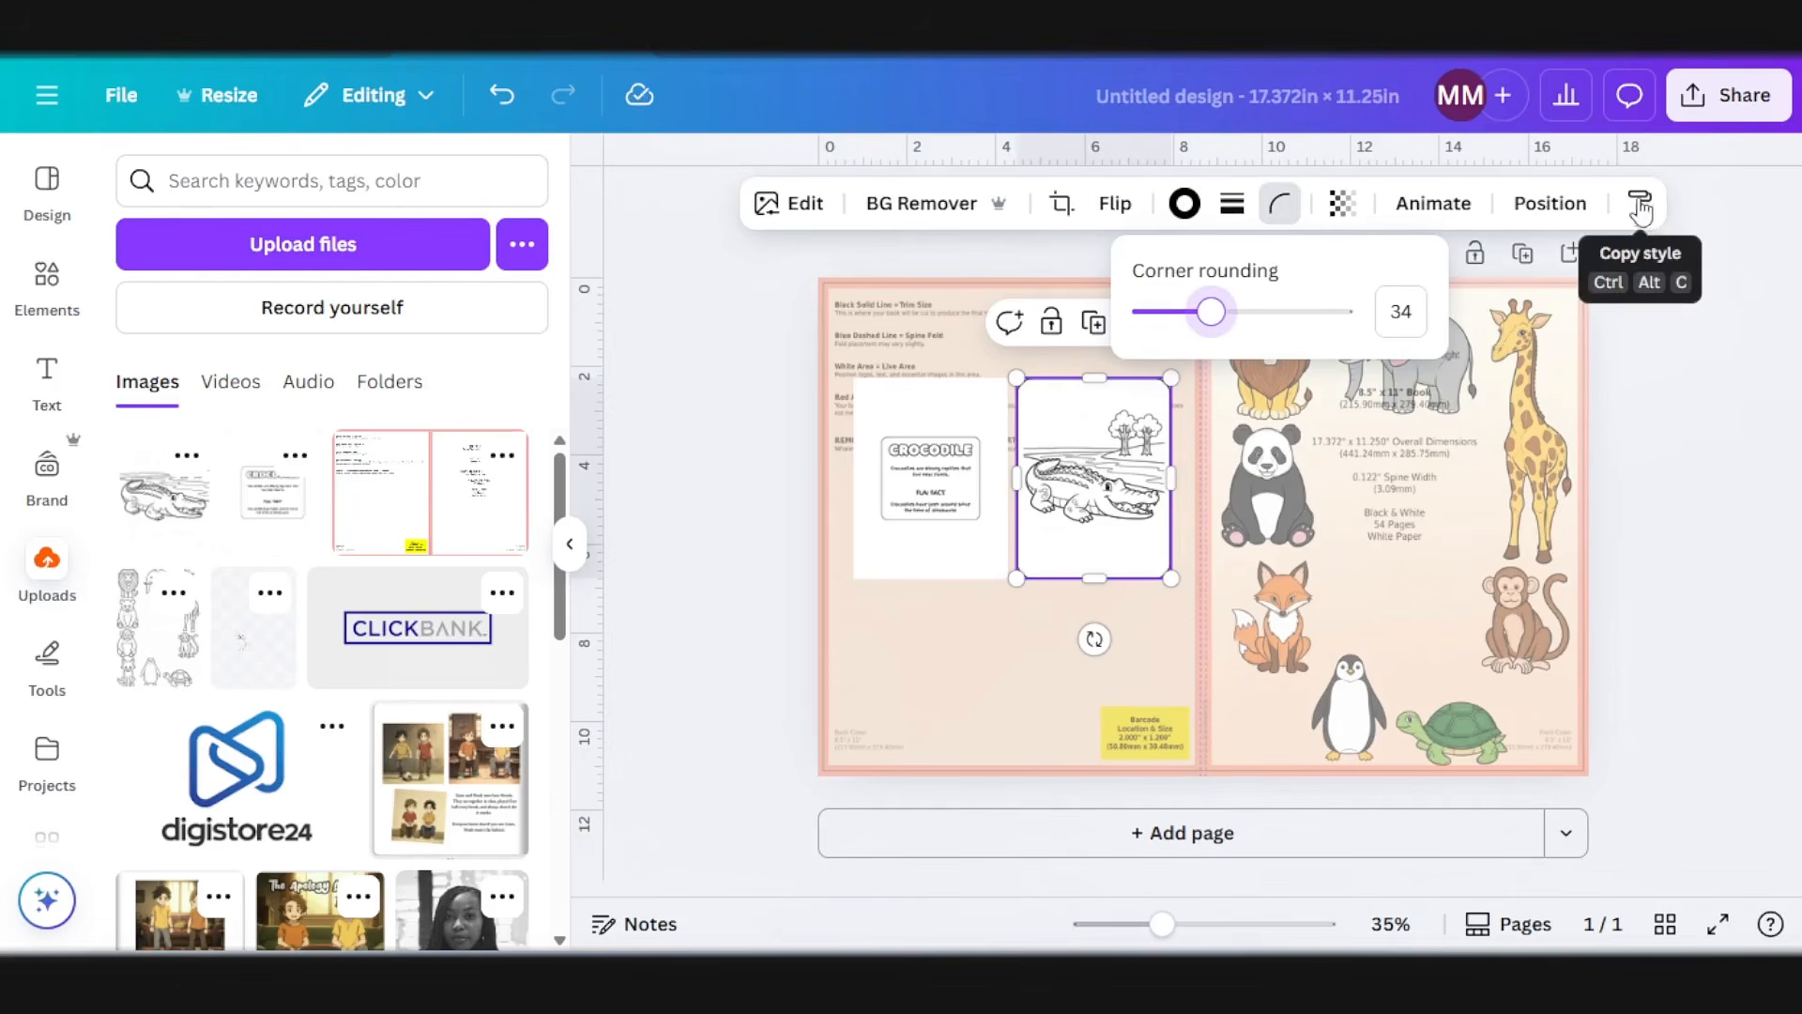
pyautogui.click(1642, 212)
pyautogui.click(948, 476)
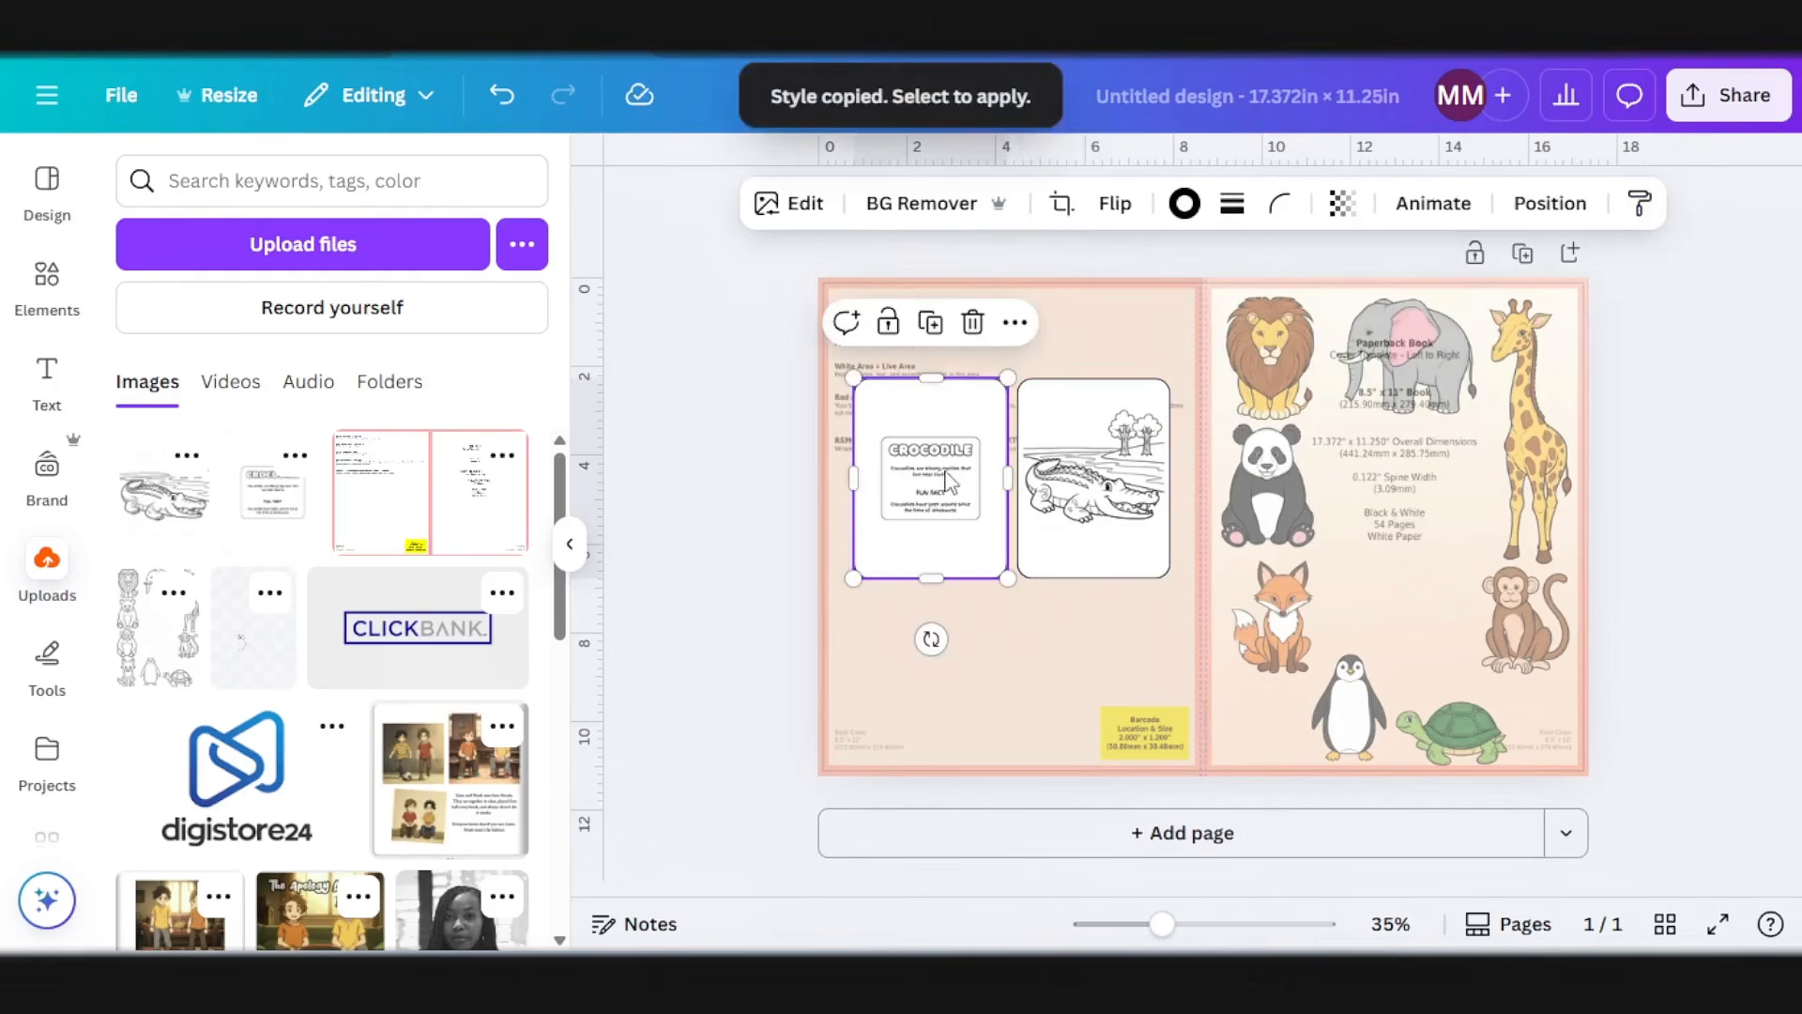
pyautogui.click(1681, 445)
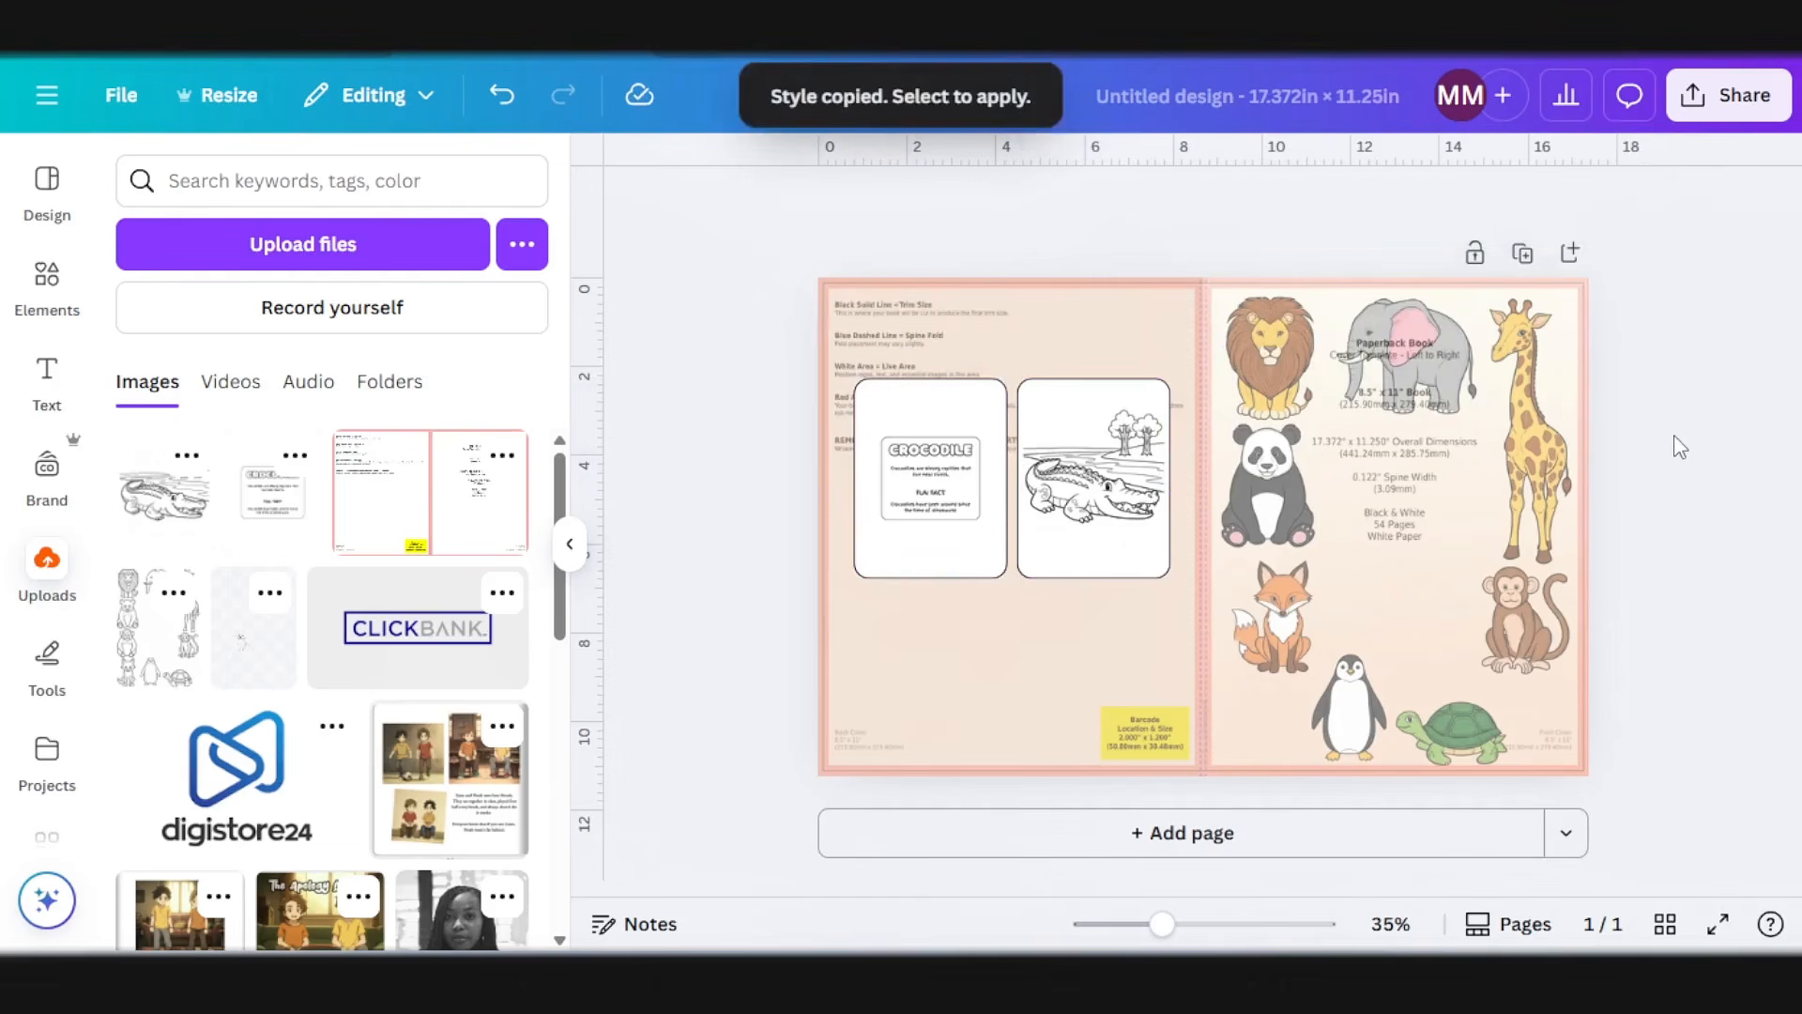
# Step: Delete the cover template image and make the front-cover animal picture and the peach back-cover rectangle fully opaque
pyautogui.click(1040, 686)
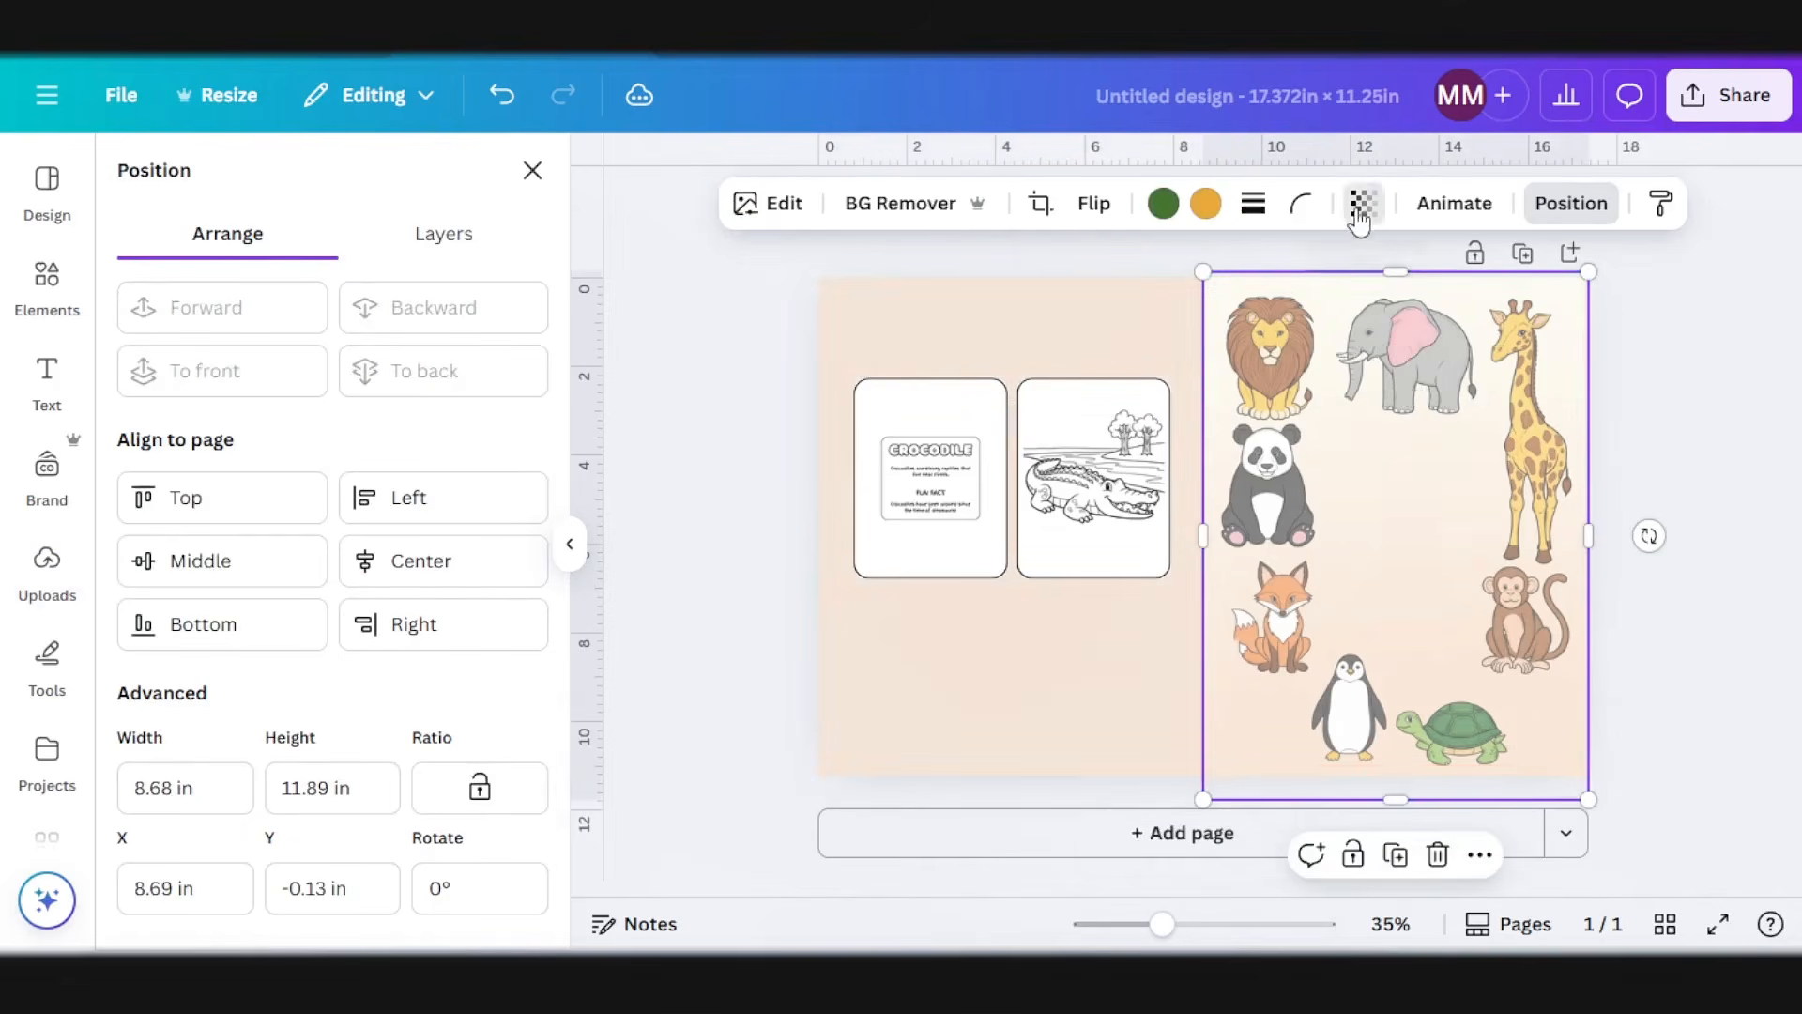
pyautogui.click(1362, 203)
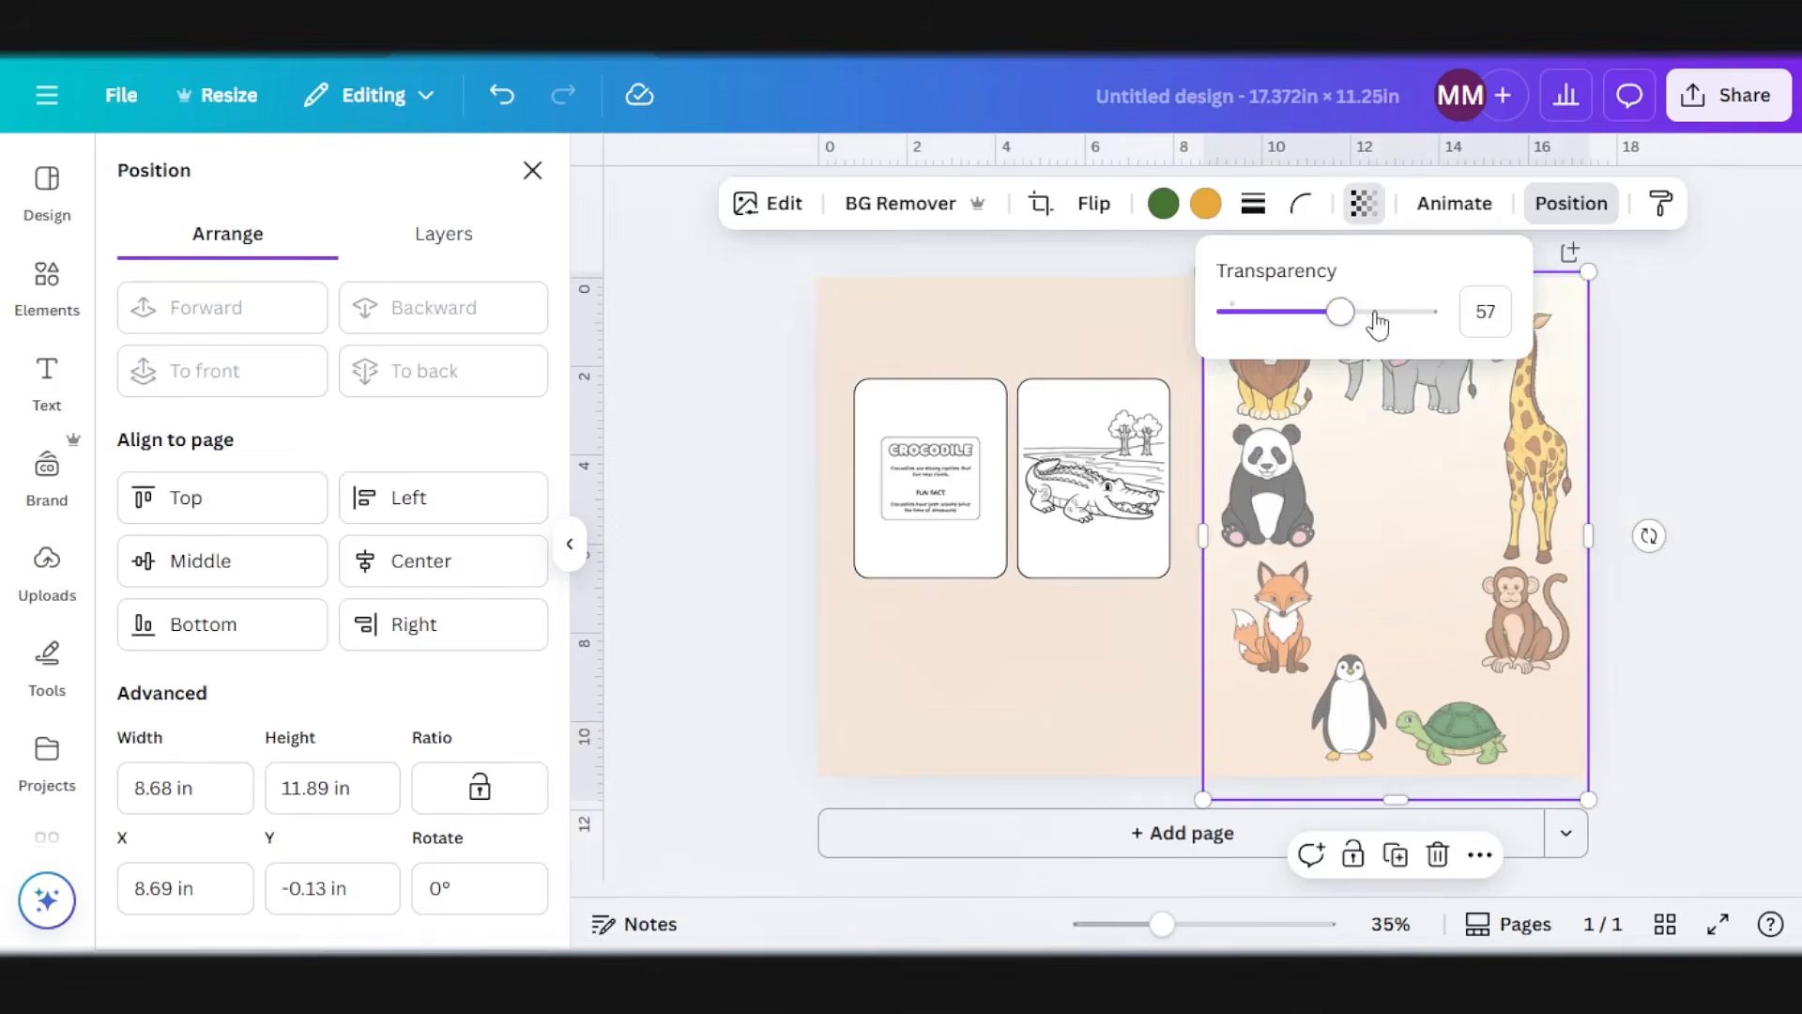
pyautogui.moveTo(1378, 324); pyautogui.dragTo(1481, 322)
pyautogui.click(940, 657)
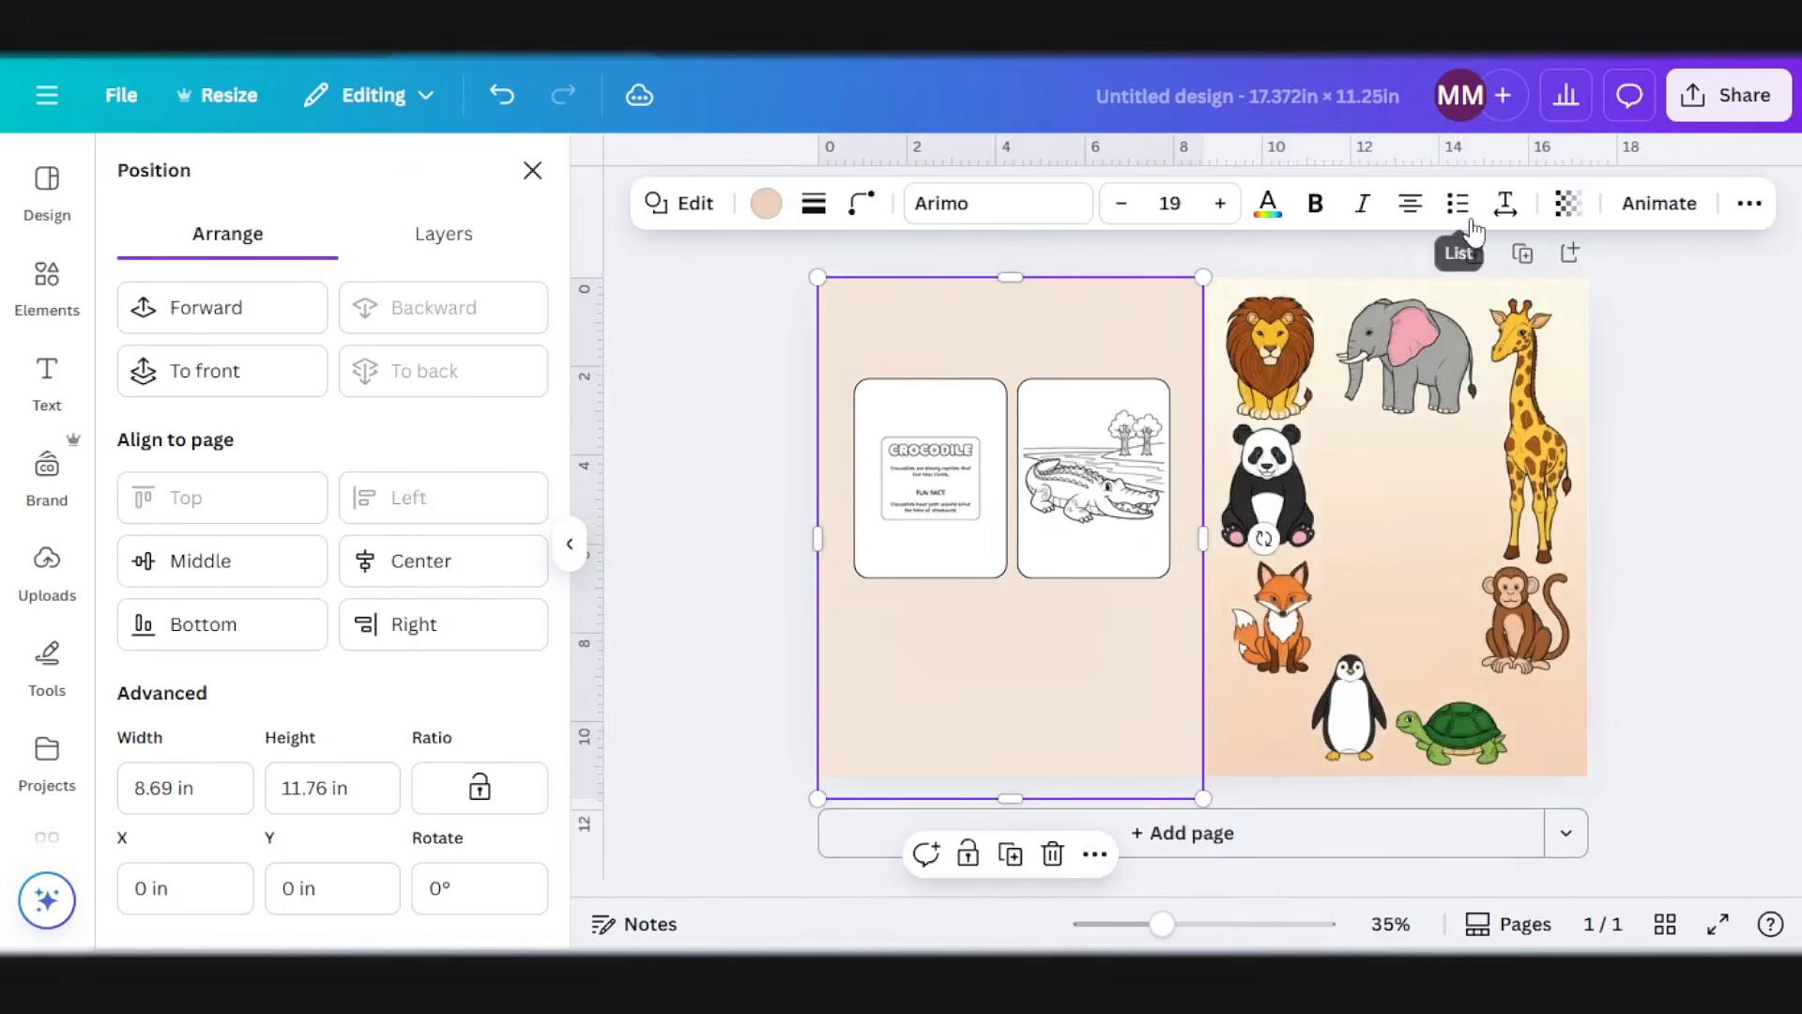
pyautogui.click(1738, 523)
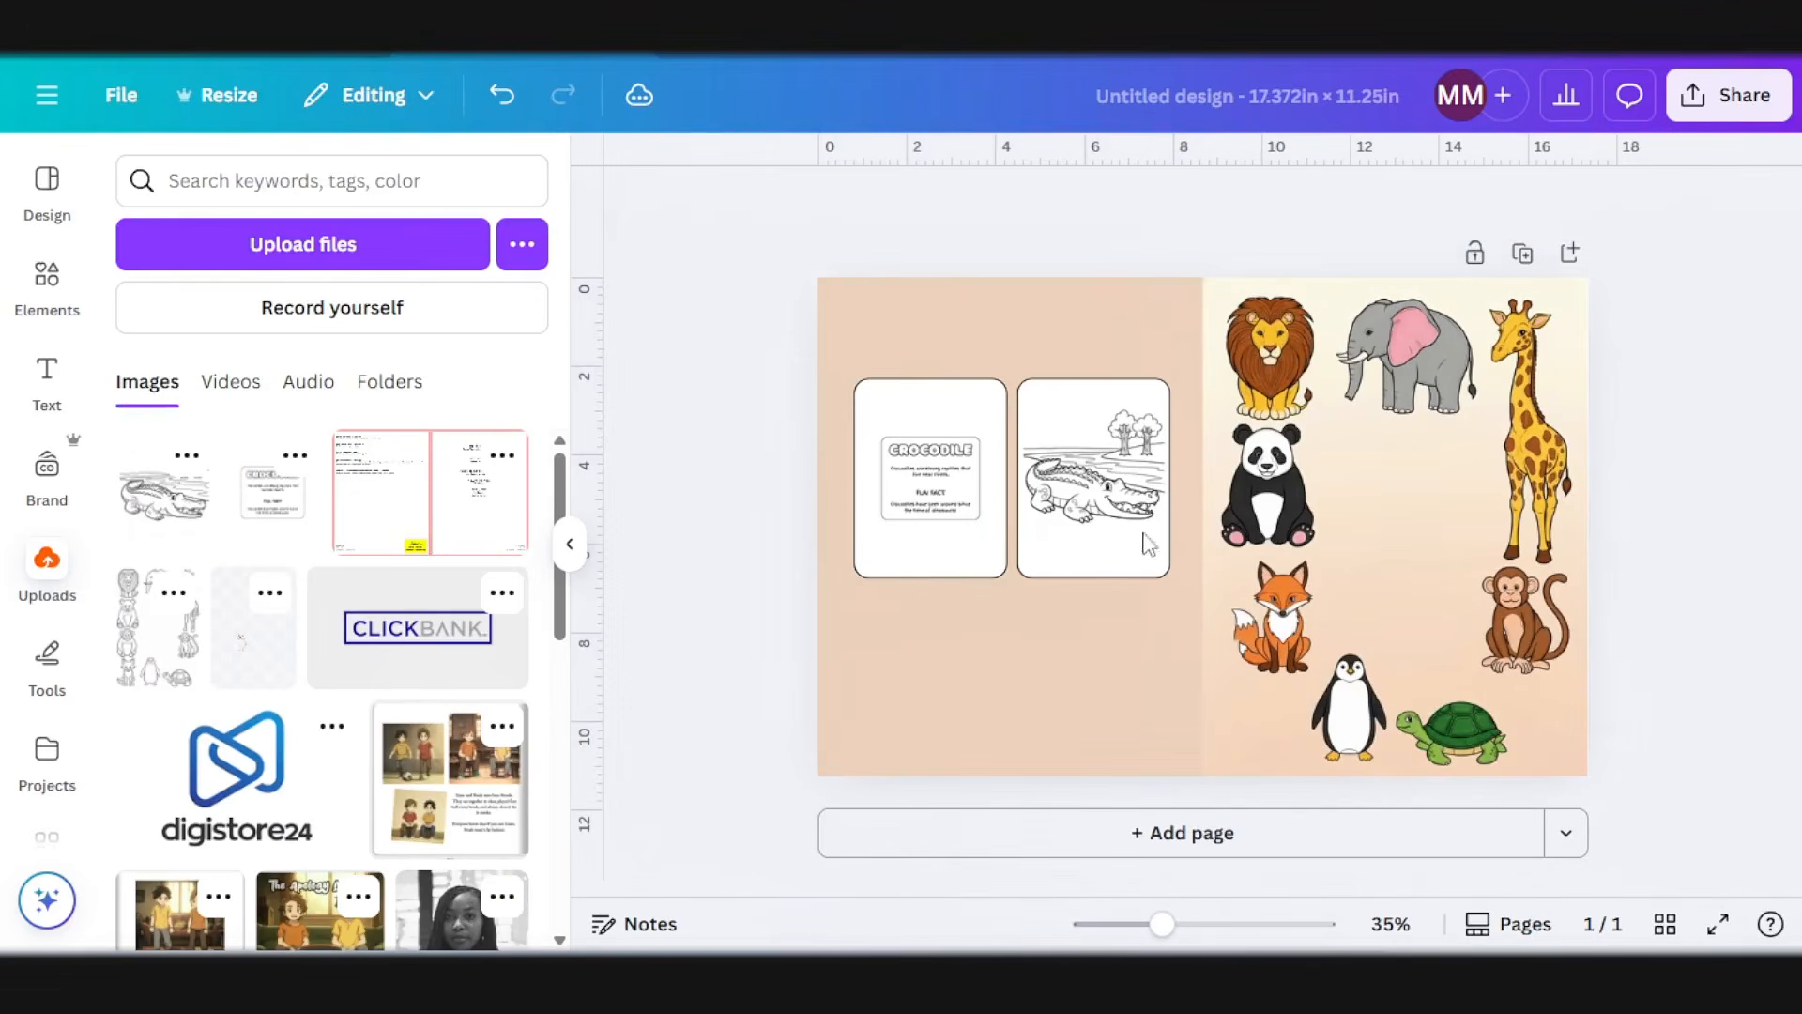
# Step: Copy the WILD, WONDERS and KIDS COLORING BOOK texts from page 1 of the coloring book design
pyautogui.click(1123, 618)
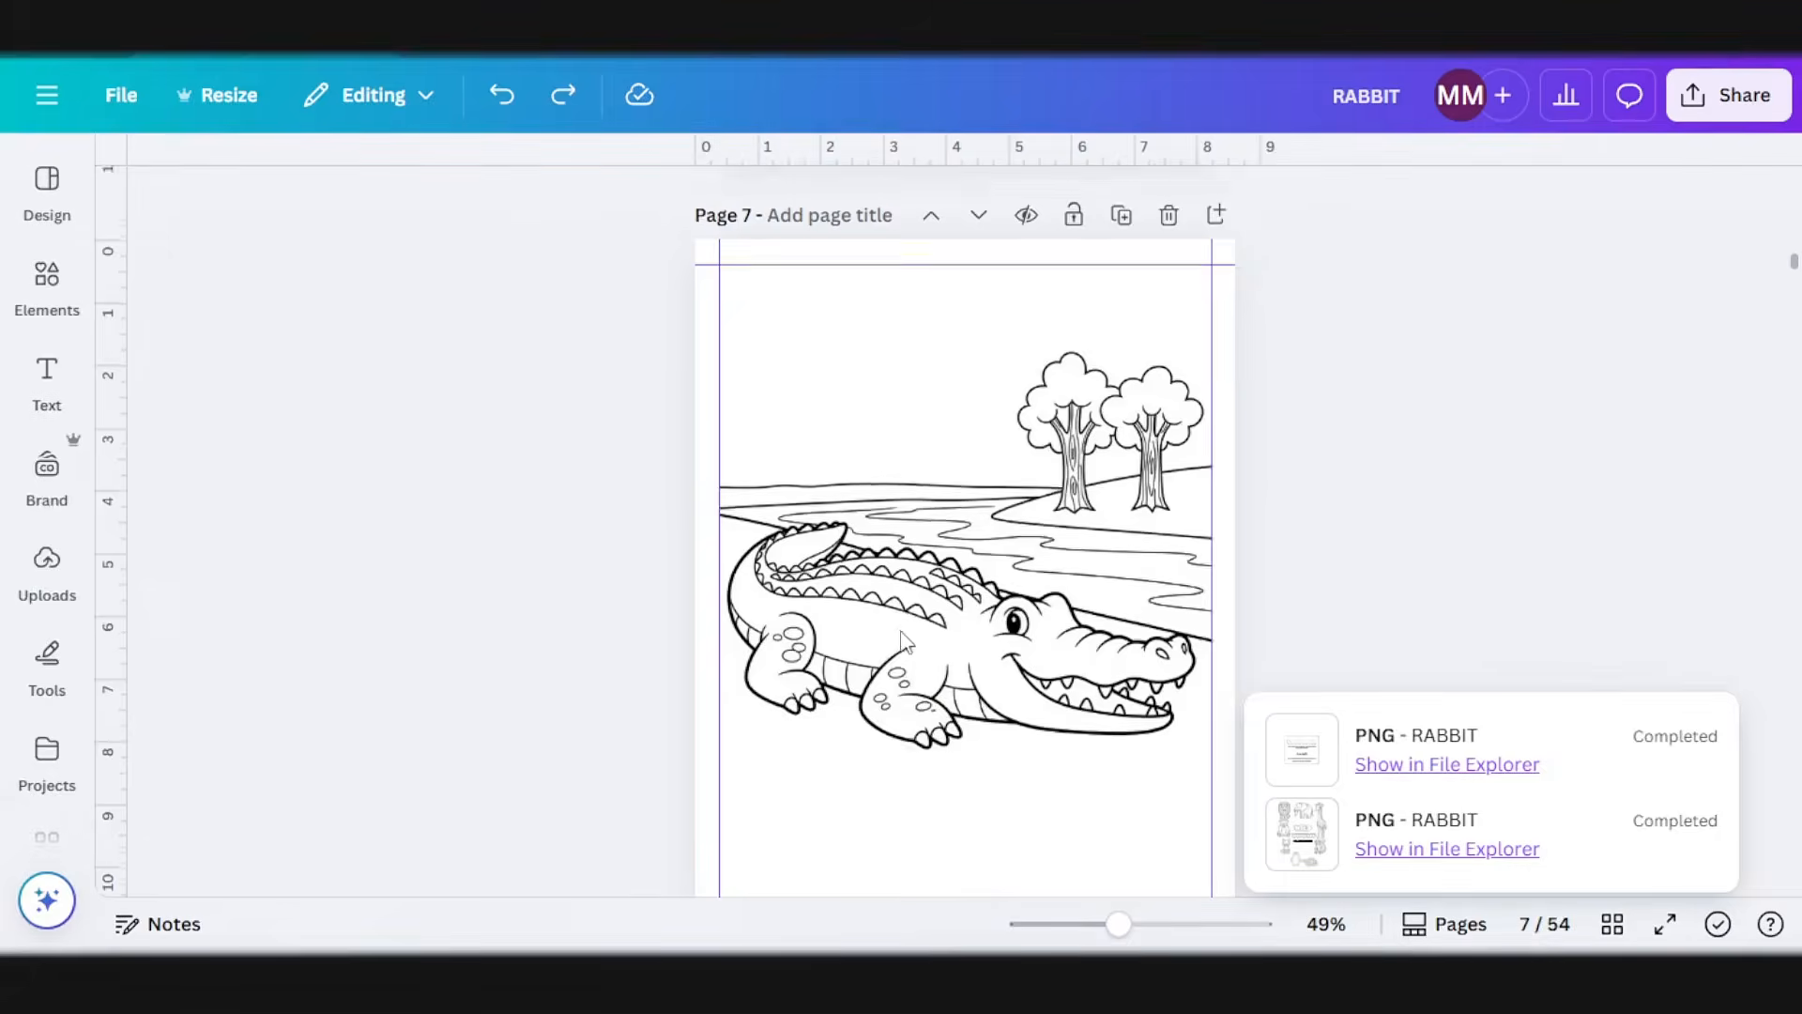
pyautogui.scroll(15, 974, 624)
pyautogui.scroll(15, 977, 627)
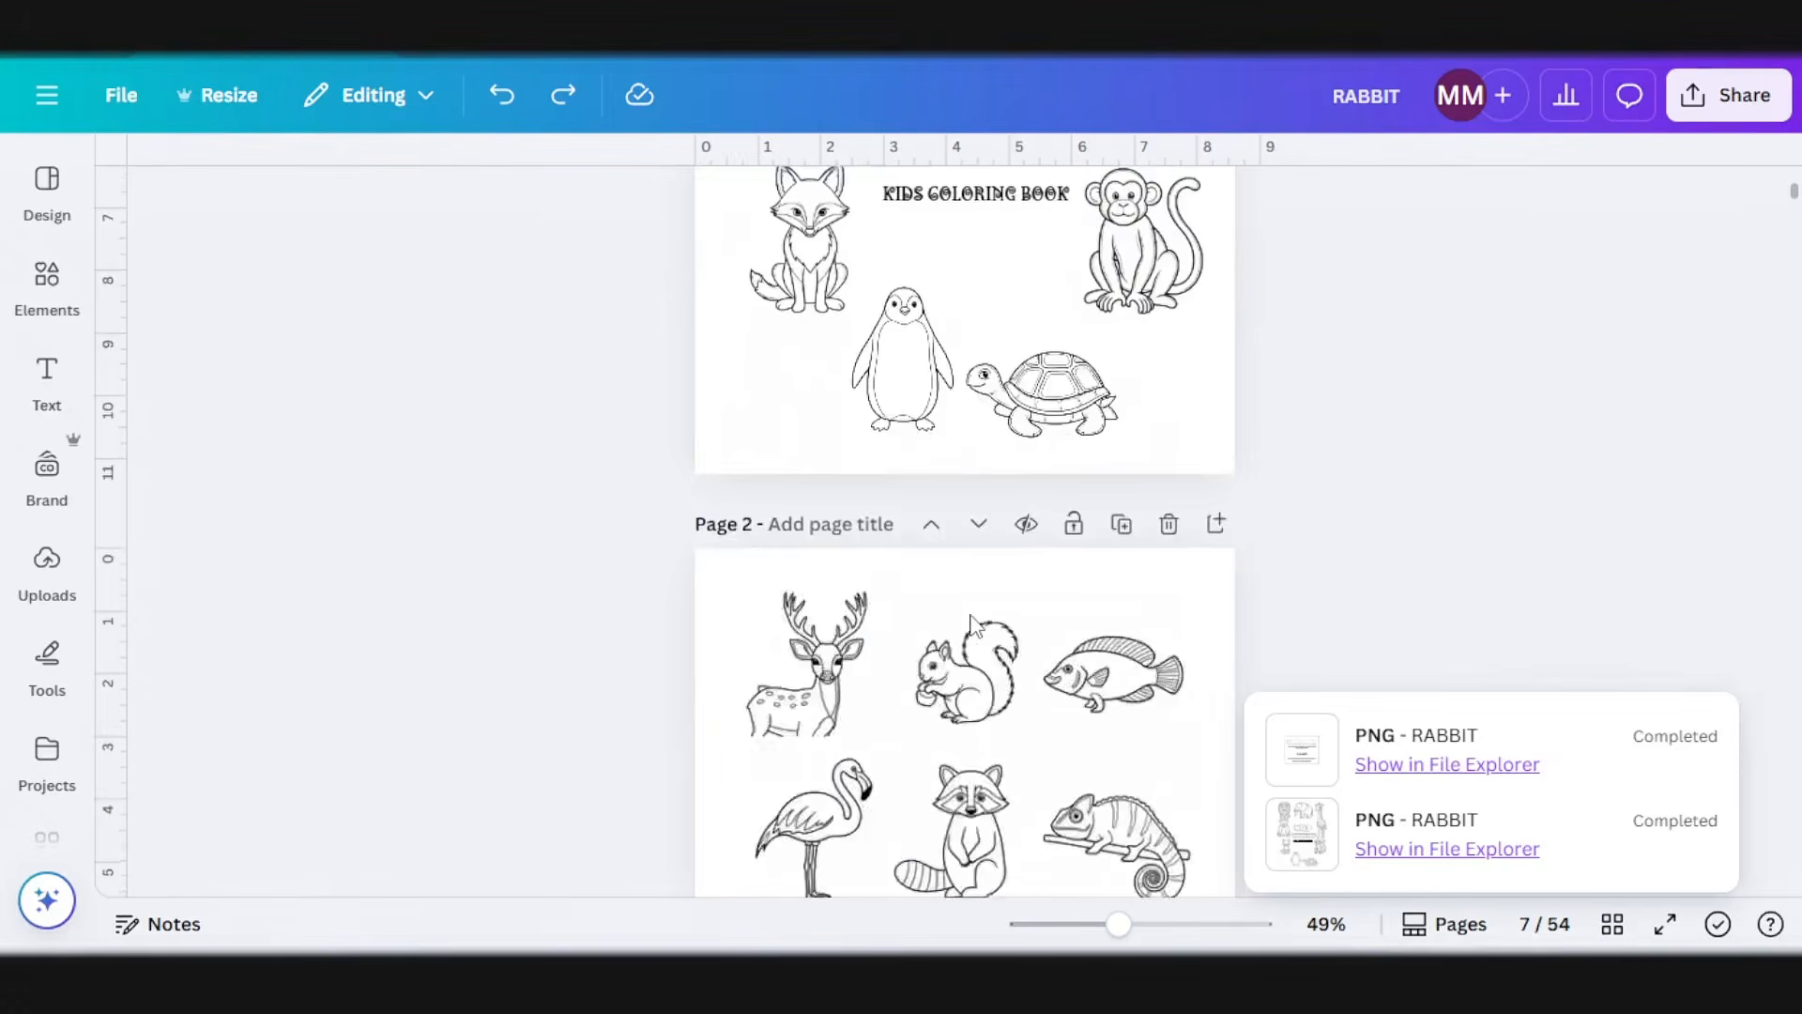
pyautogui.click(984, 668)
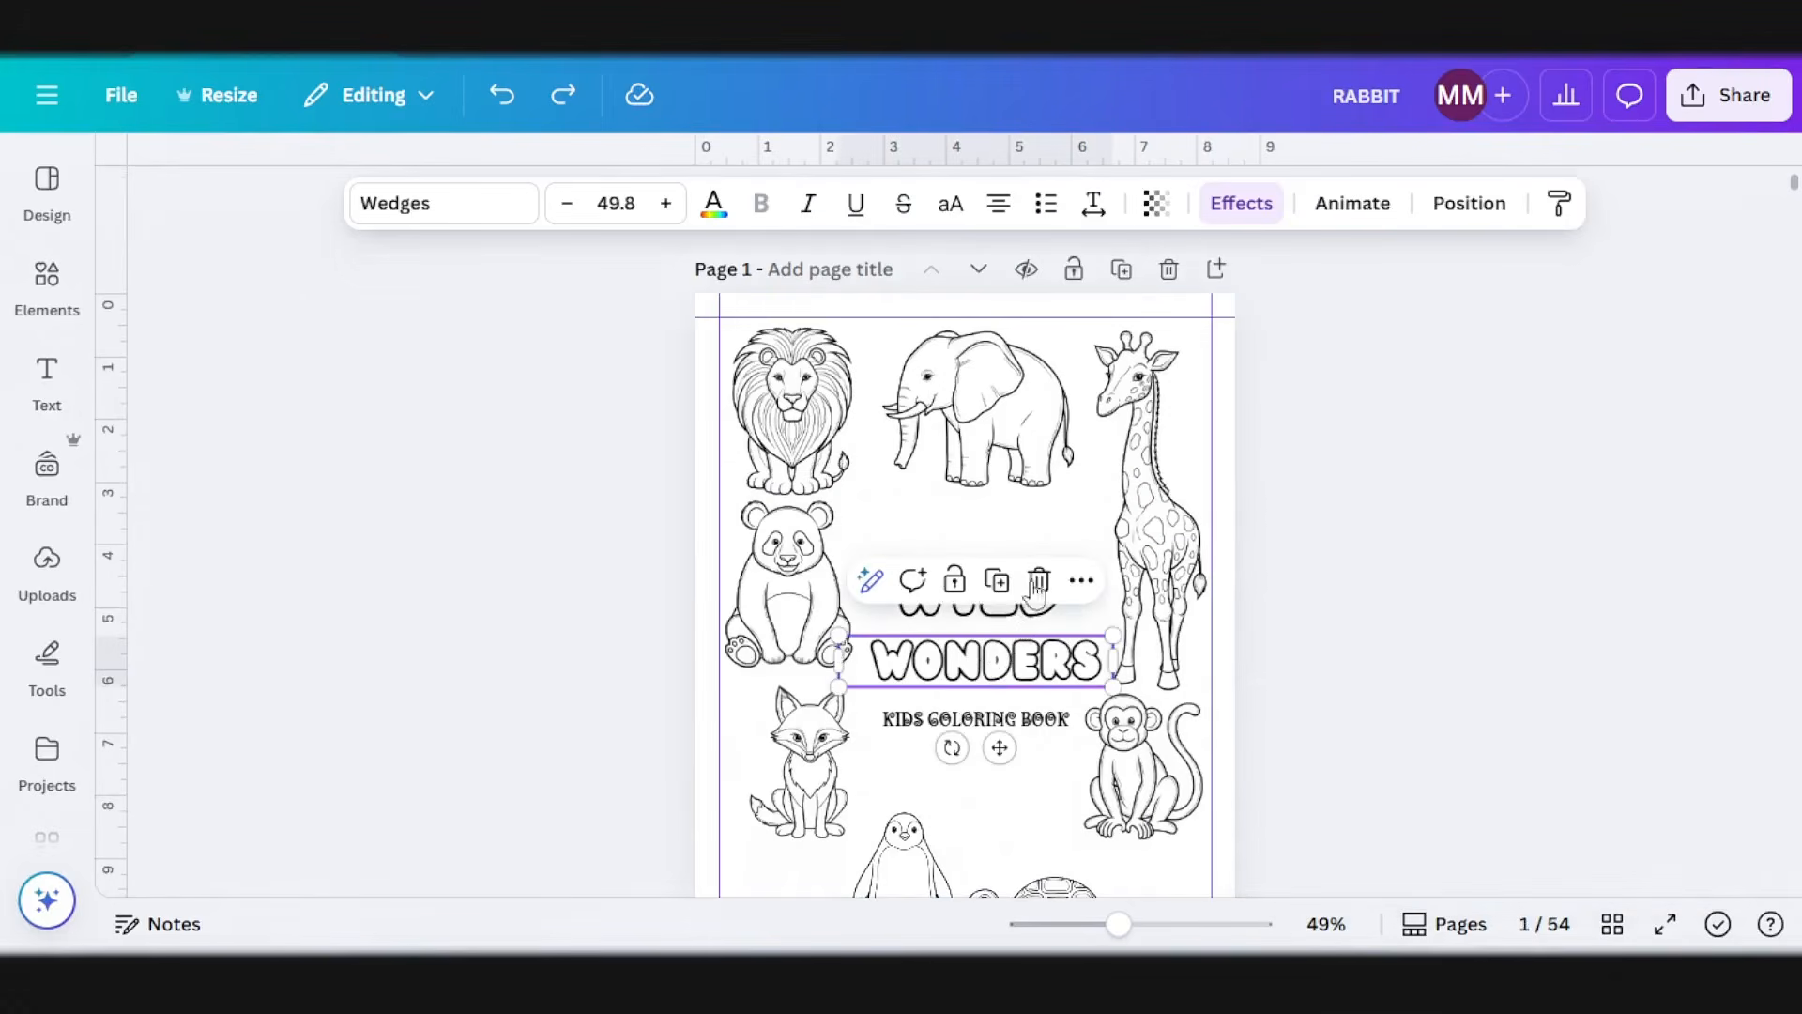
pyautogui.click(1352, 560)
pyautogui.click(990, 606)
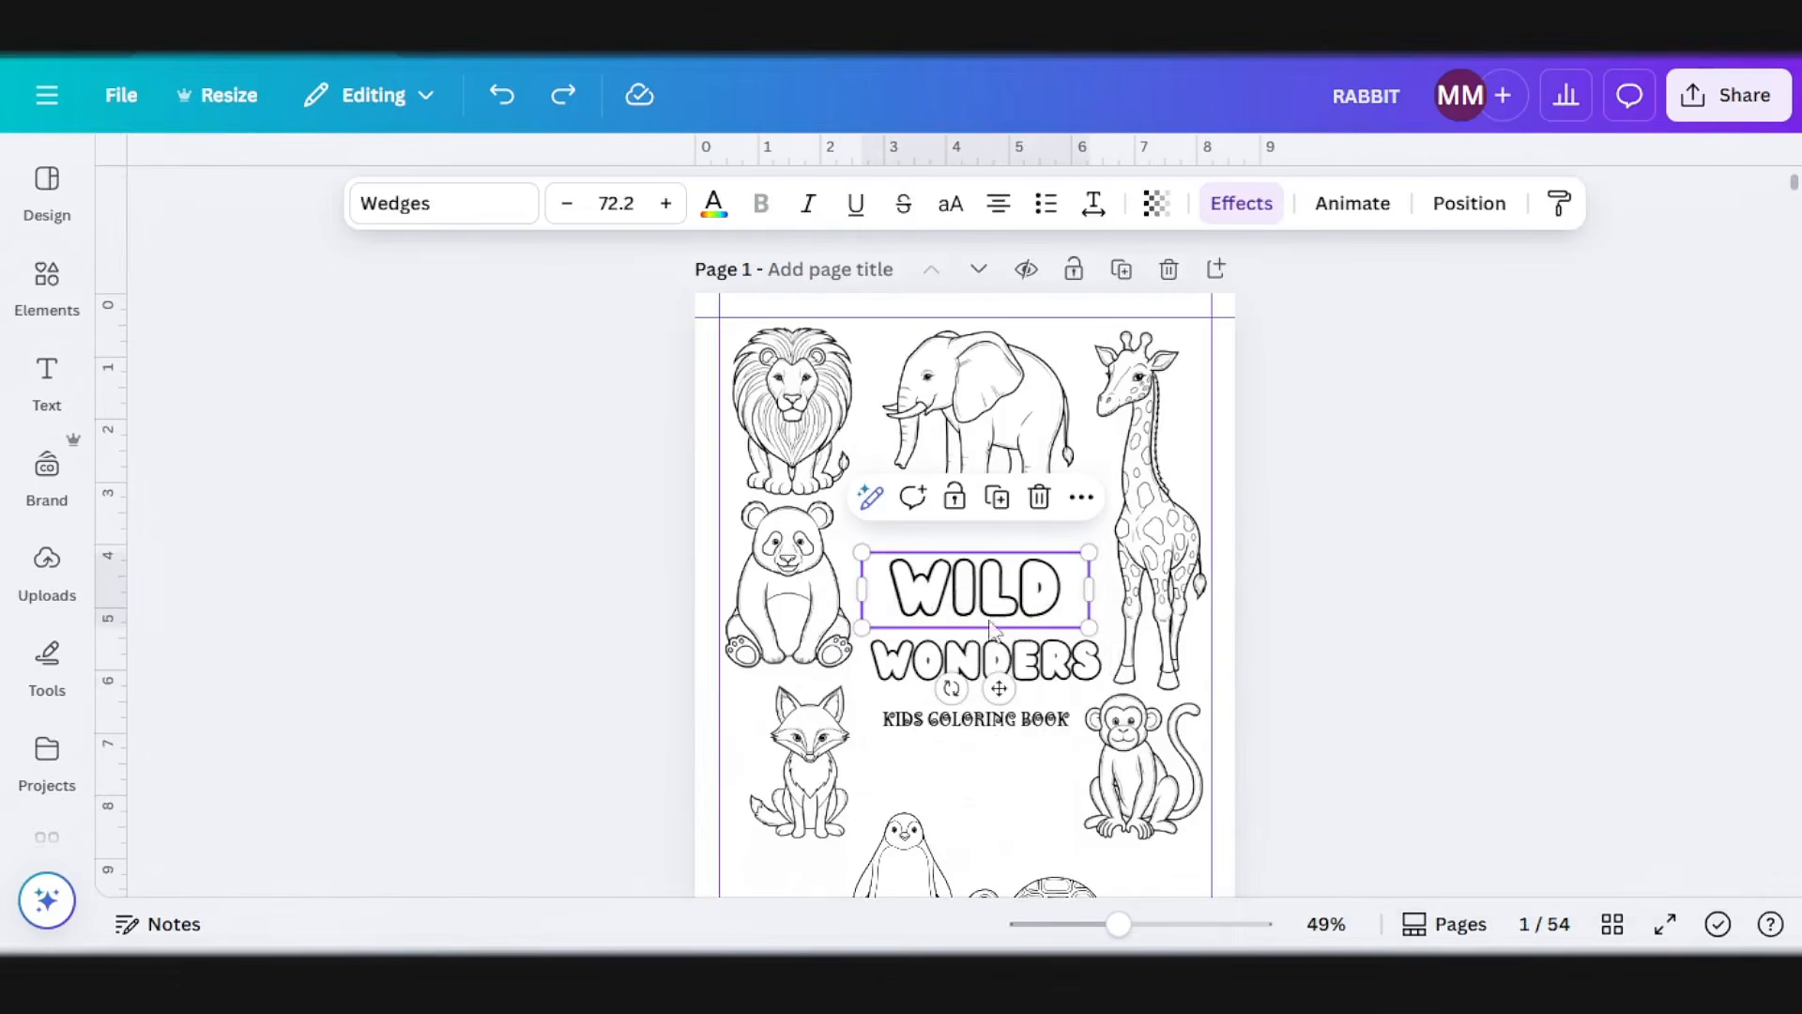
pyautogui.keyDown('shift'); pyautogui.click(1053, 664); pyautogui.keyUp('shift')
pyautogui.keyDown('shift'); pyautogui.click(1048, 723); pyautogui.keyUp('shift')
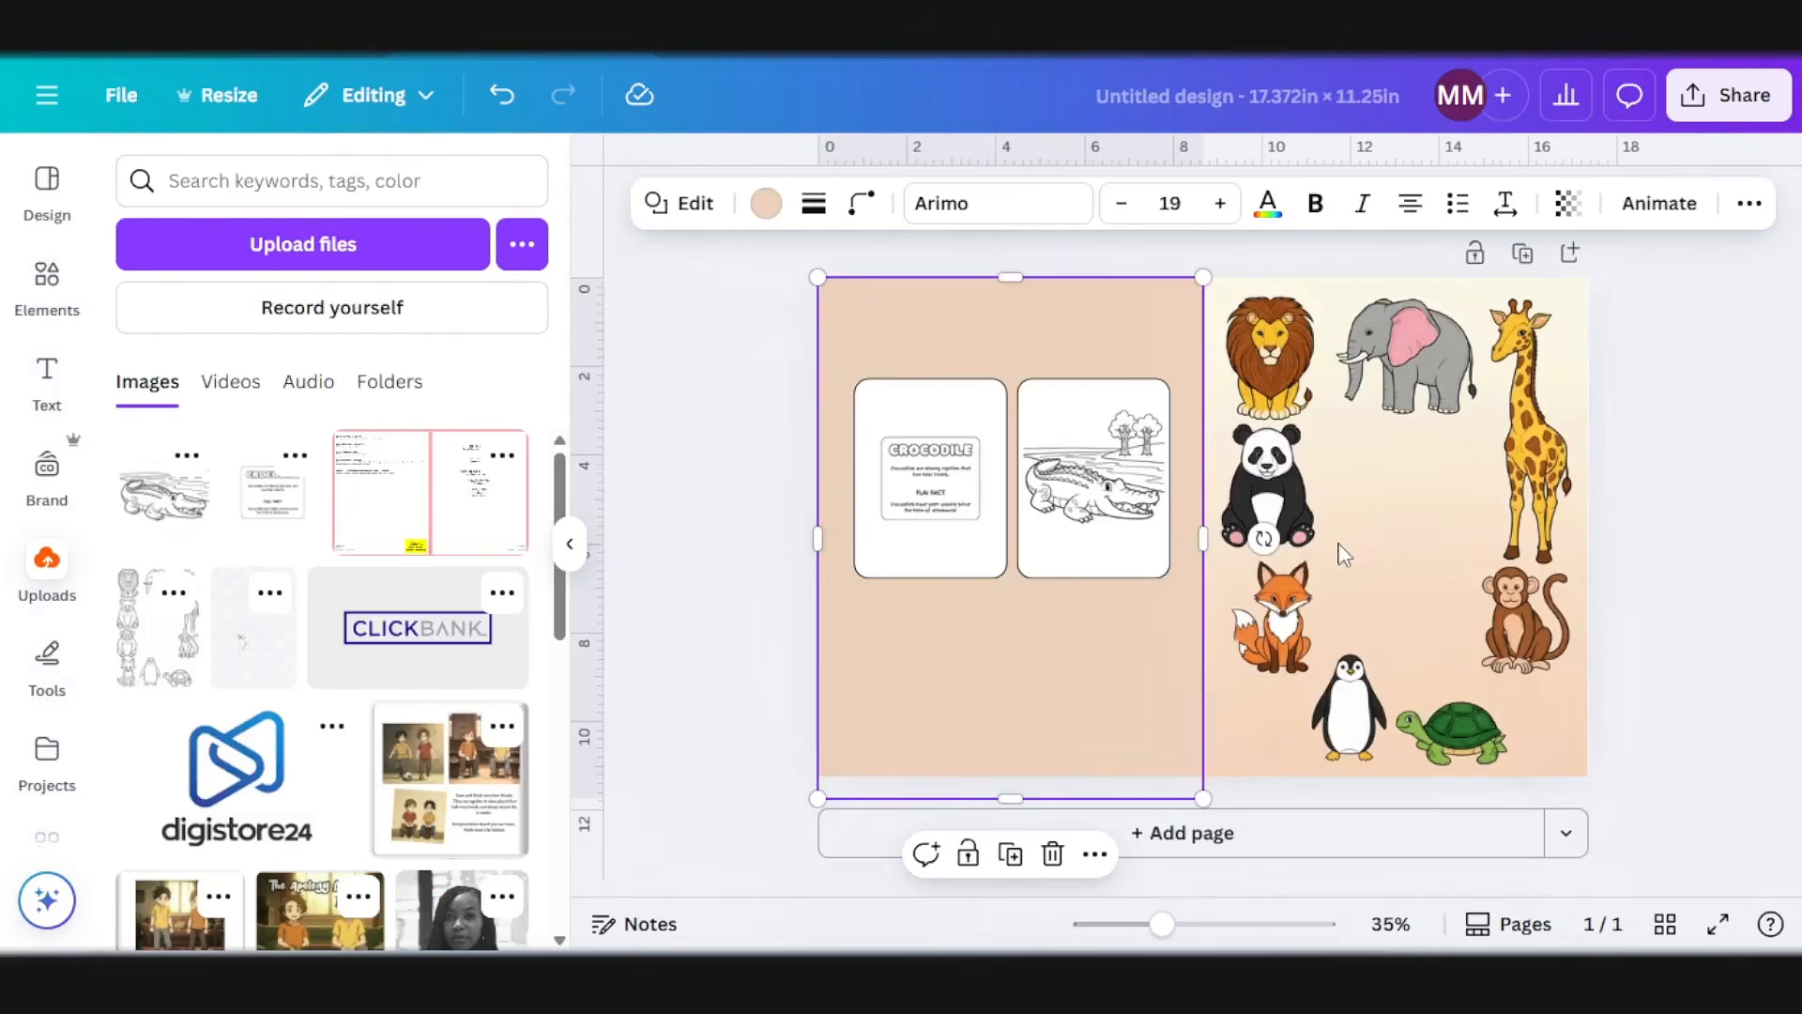
# Step: Paste the title texts into the cover design and place them in the middle of the animals on the front cover
pyautogui.click(1360, 532)
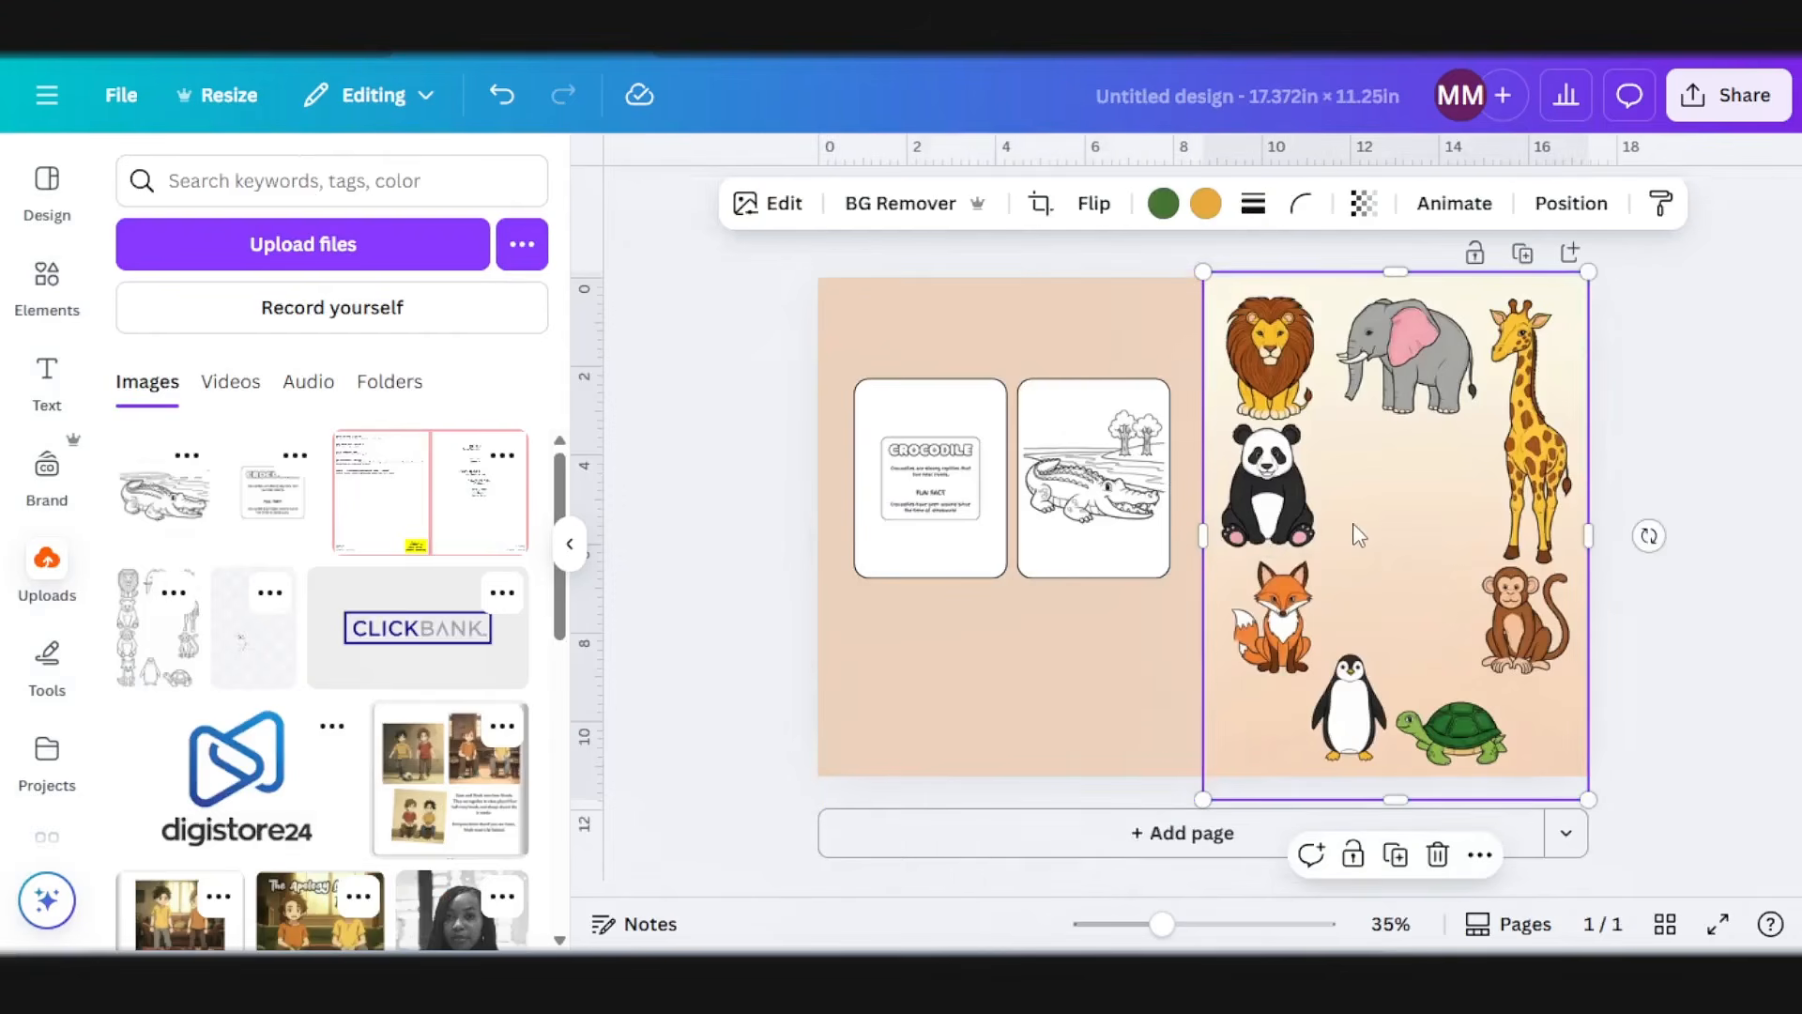
pyautogui.hotkey('ctrl', 'v')
pyautogui.moveTo(1043, 492); pyautogui.dragTo(1435, 507)
pyautogui.click(1689, 455)
# Step: Color the WILD and WONDERS title lines pink on the front cover
pyautogui.click(1443, 485)
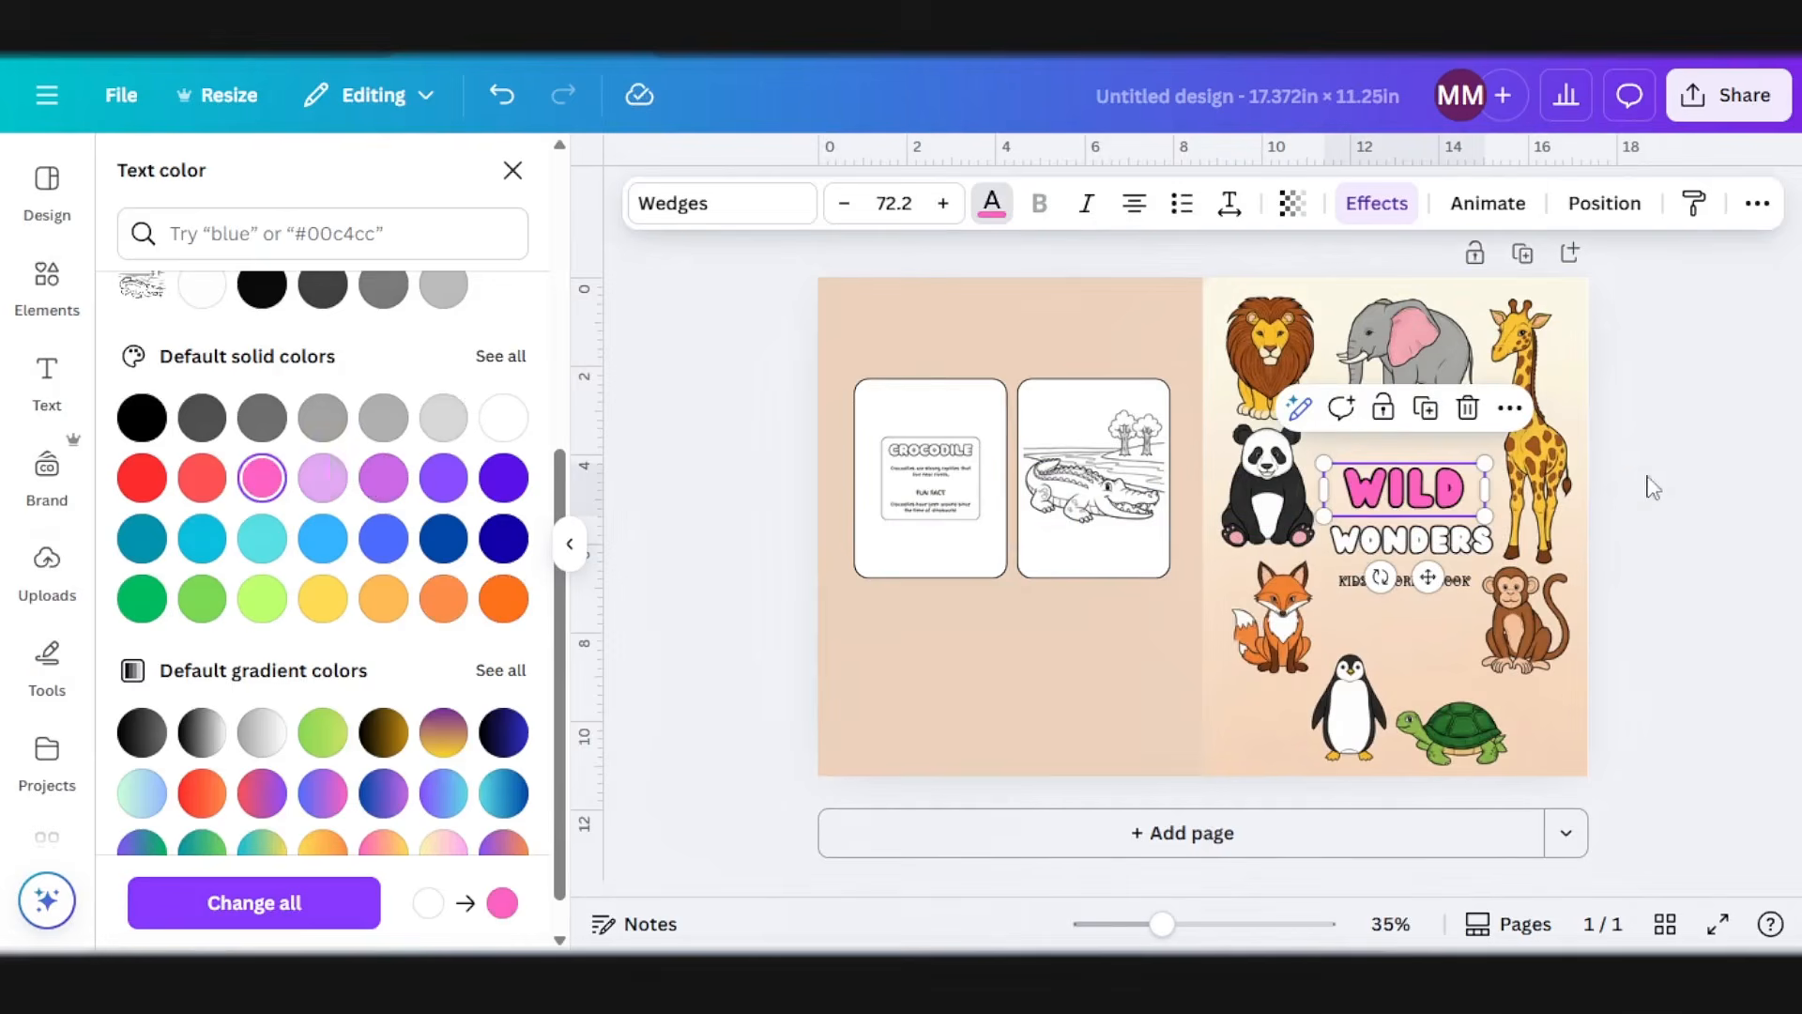
pyautogui.click(1410, 552)
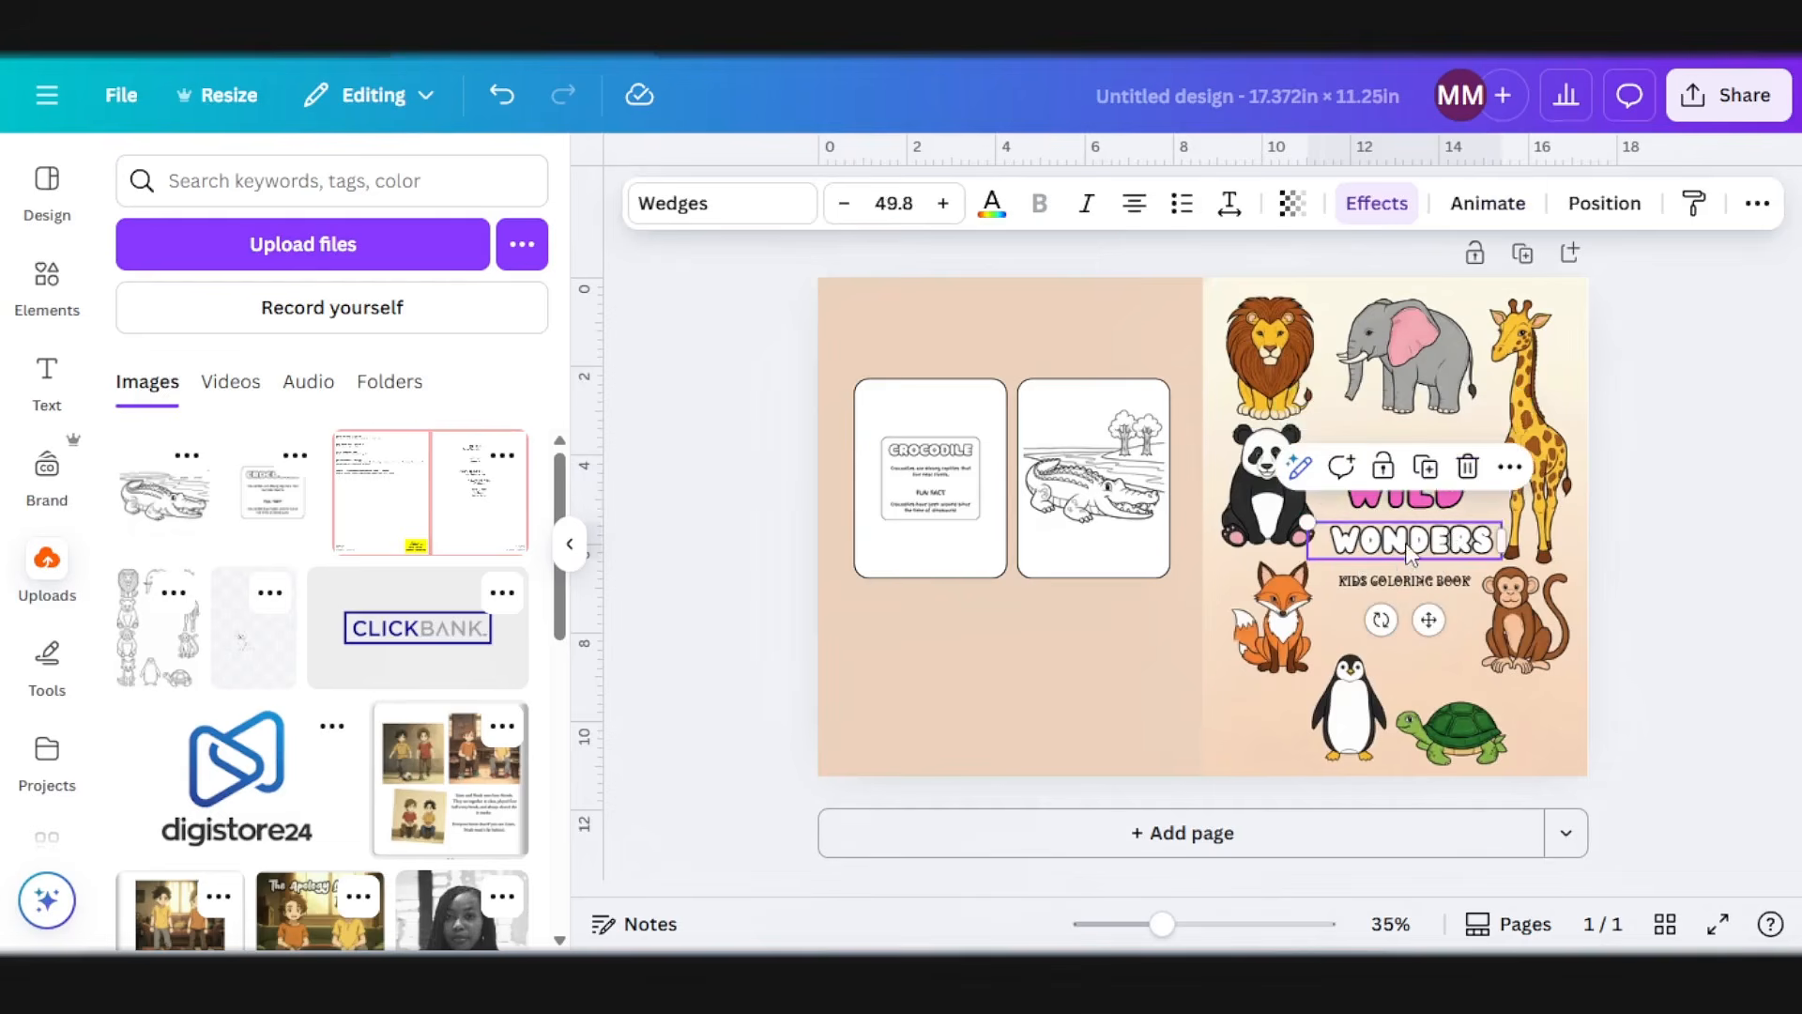
pyautogui.click(992, 202)
pyautogui.click(335, 378)
pyautogui.click(1731, 523)
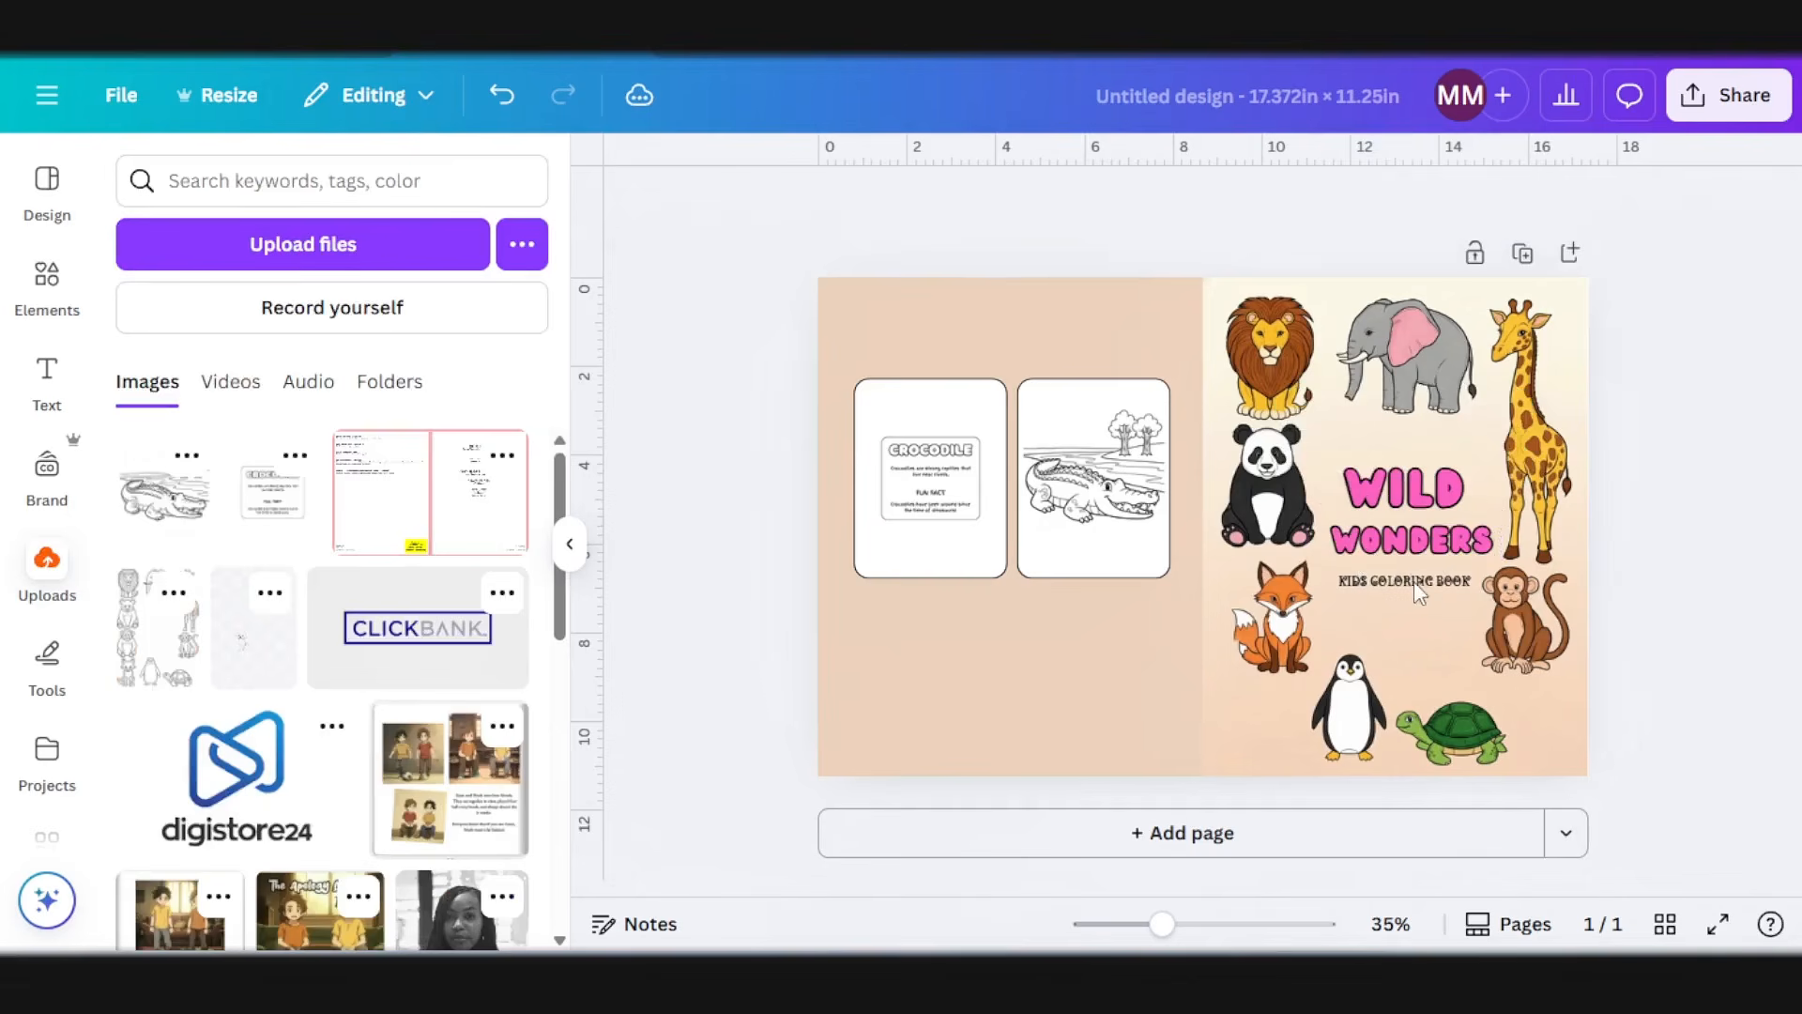
# Step: Duplicate the KIDS COLORING BOOK text below the crocodile pages on the back cover and change it to BY TFI DESIGNS
pyautogui.click(986, 646)
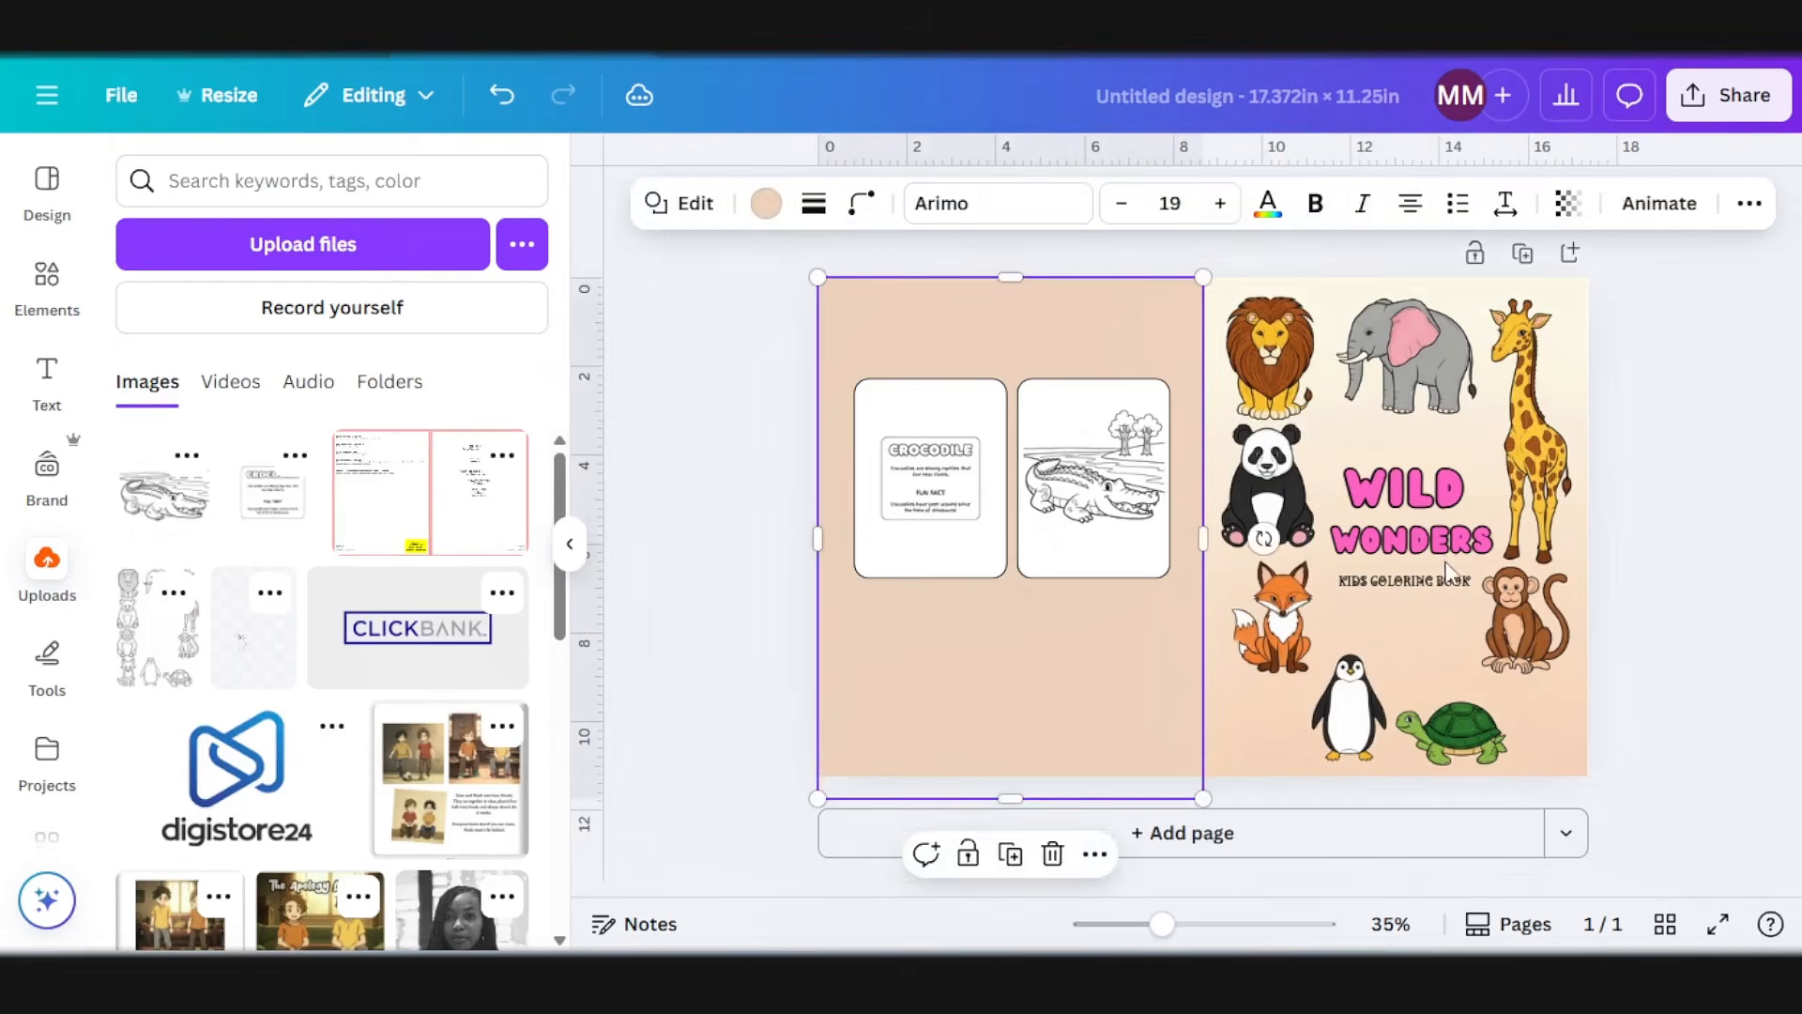
pyautogui.click(1412, 582)
pyautogui.moveTo(1422, 586); pyautogui.dragTo(969, 666)
pyautogui.doubleClick(968, 661)
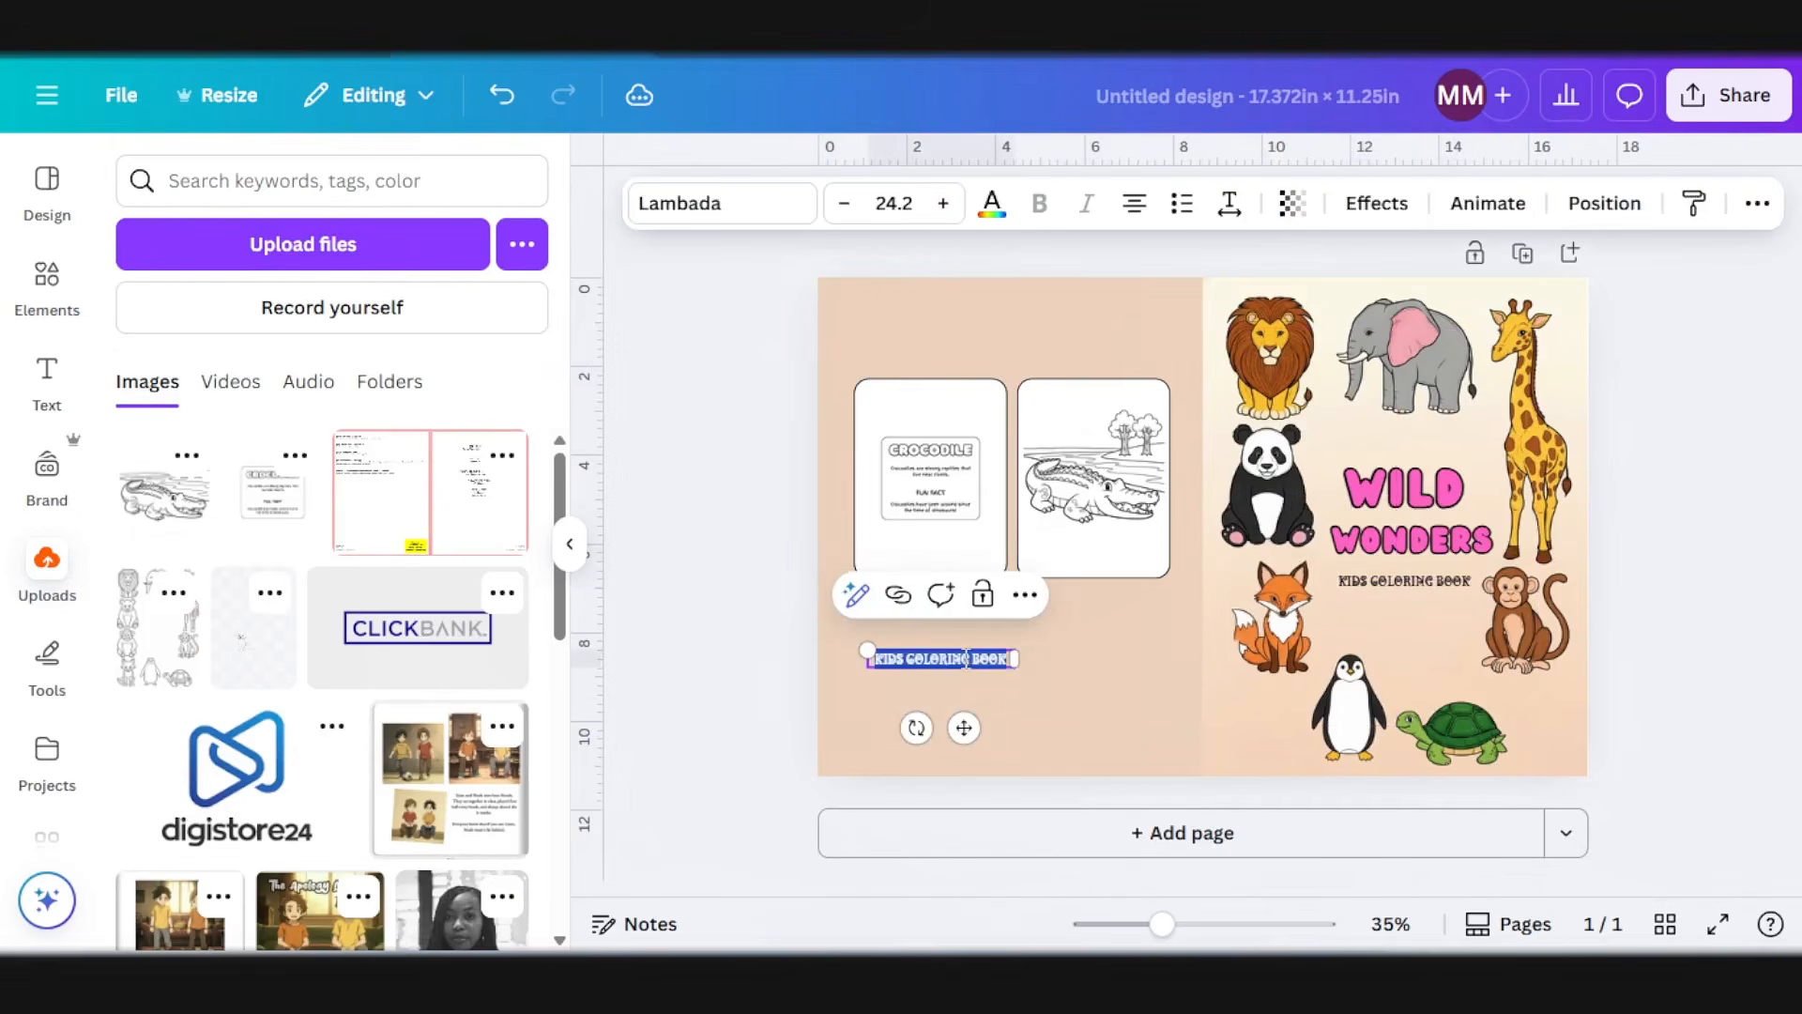
pyautogui.write('BY T')
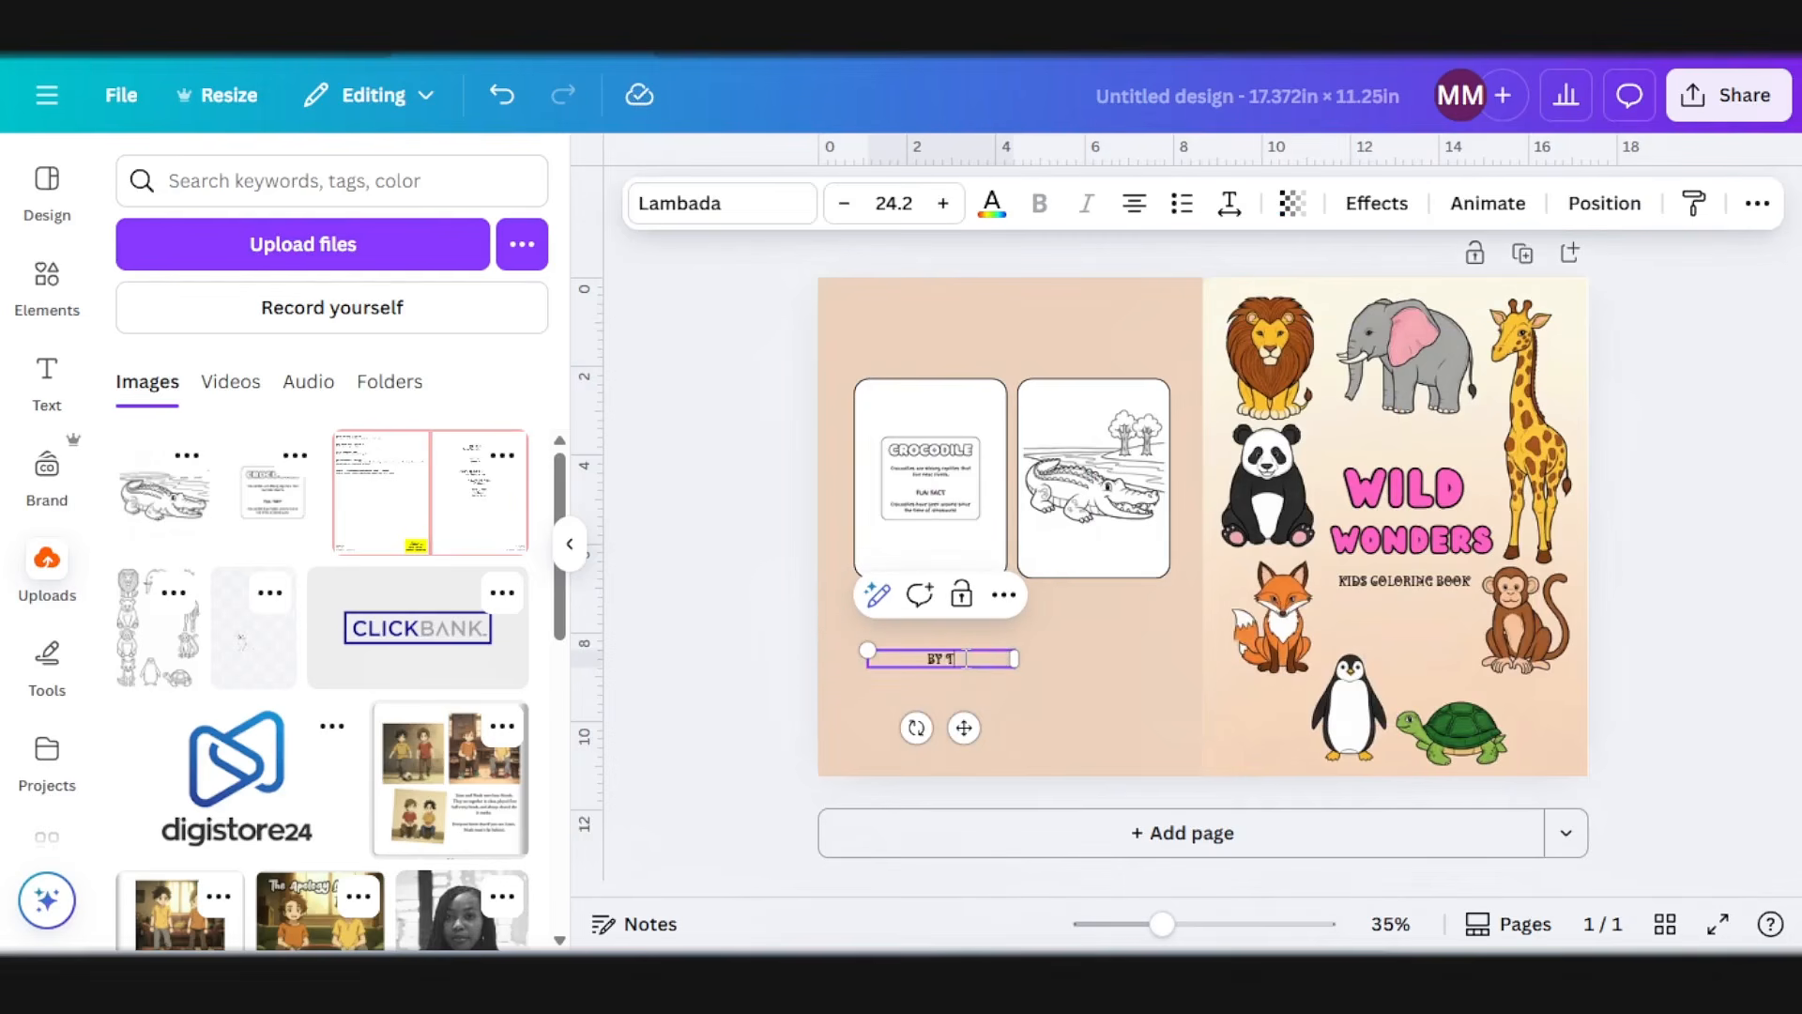
pyautogui.write('FI DESIGNS')
pyautogui.click(730, 642)
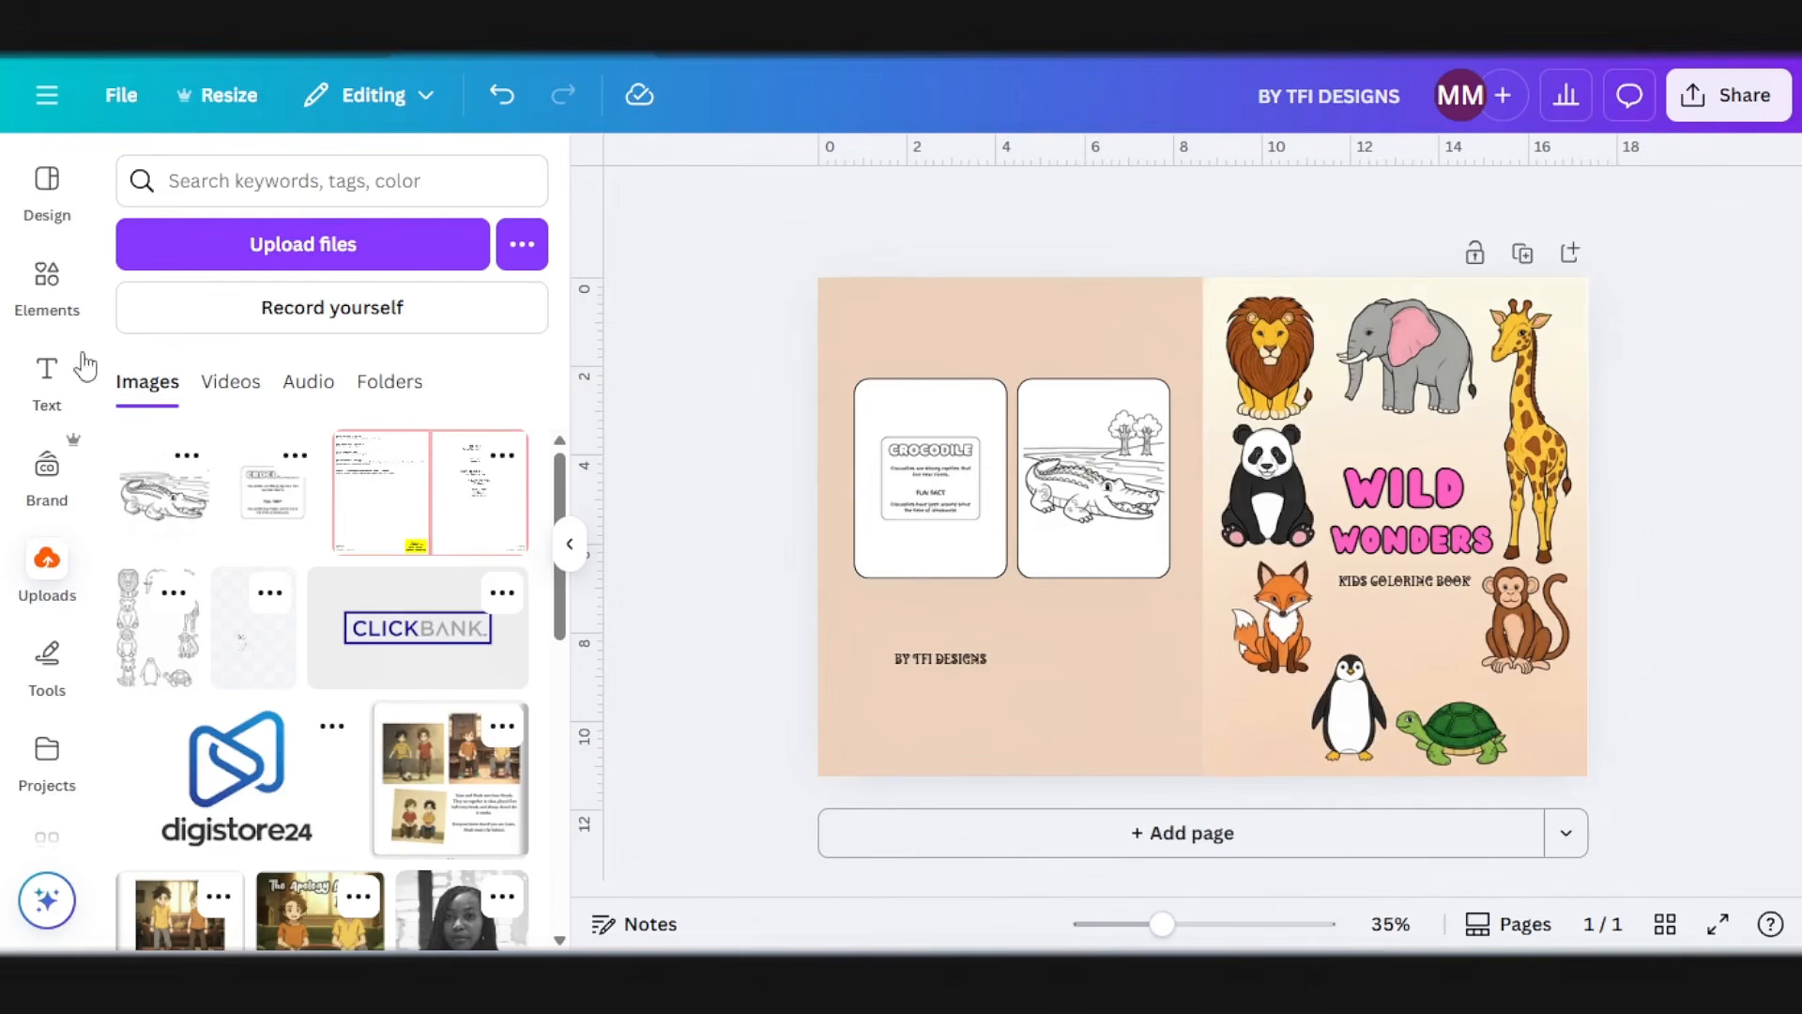
# Step: Search the elements library for LEAVES graphics
pyautogui.click(47, 277)
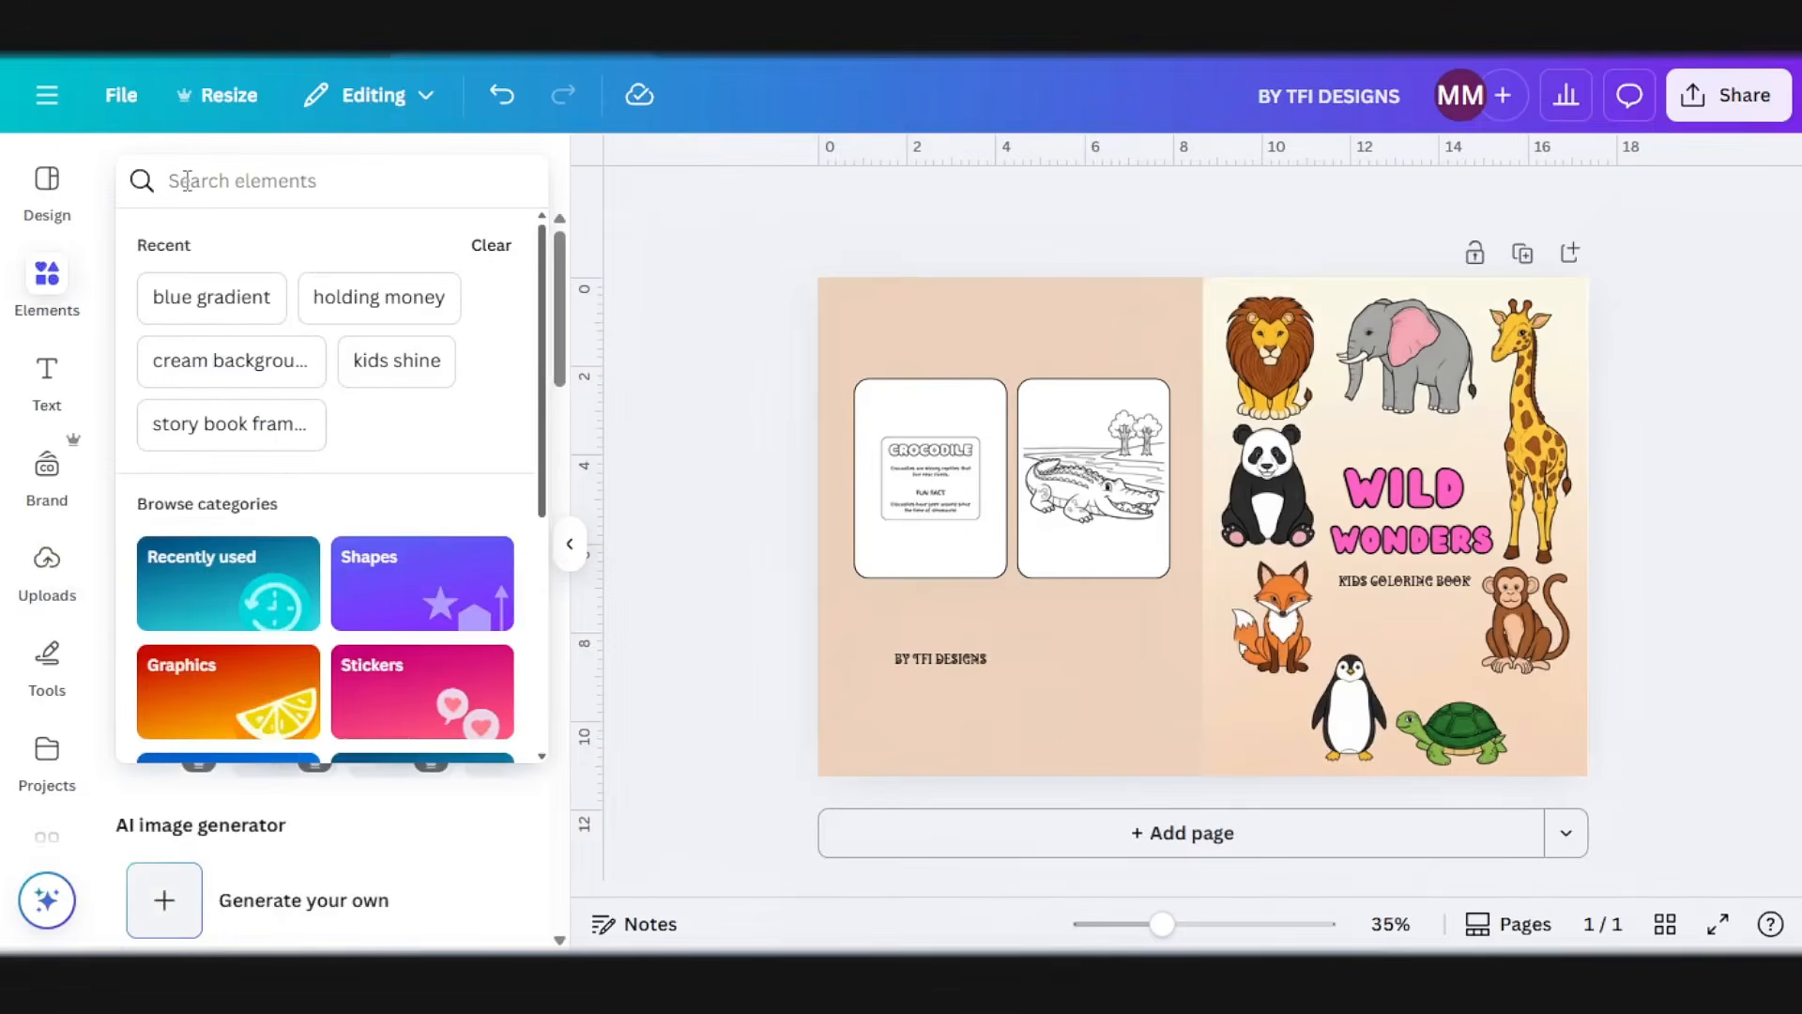
pyautogui.write('LEVA')
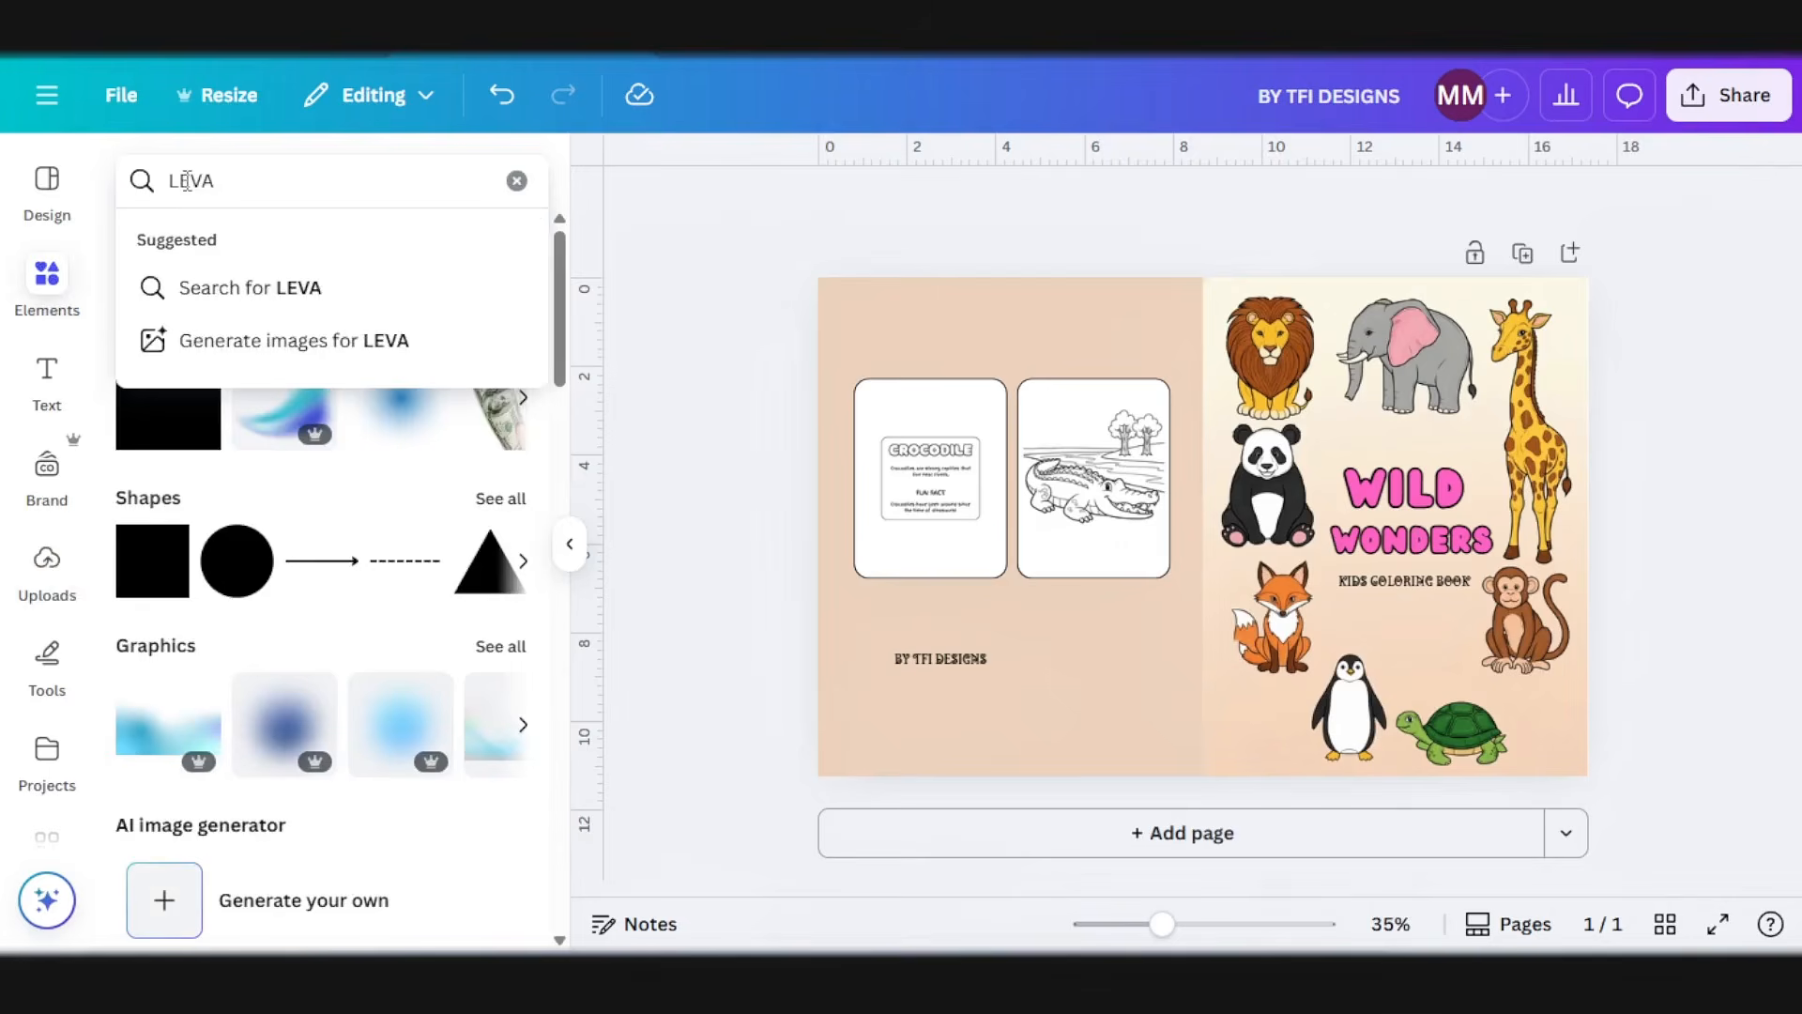
pyautogui.press('BackSpace')
pyautogui.press('BackSpace')
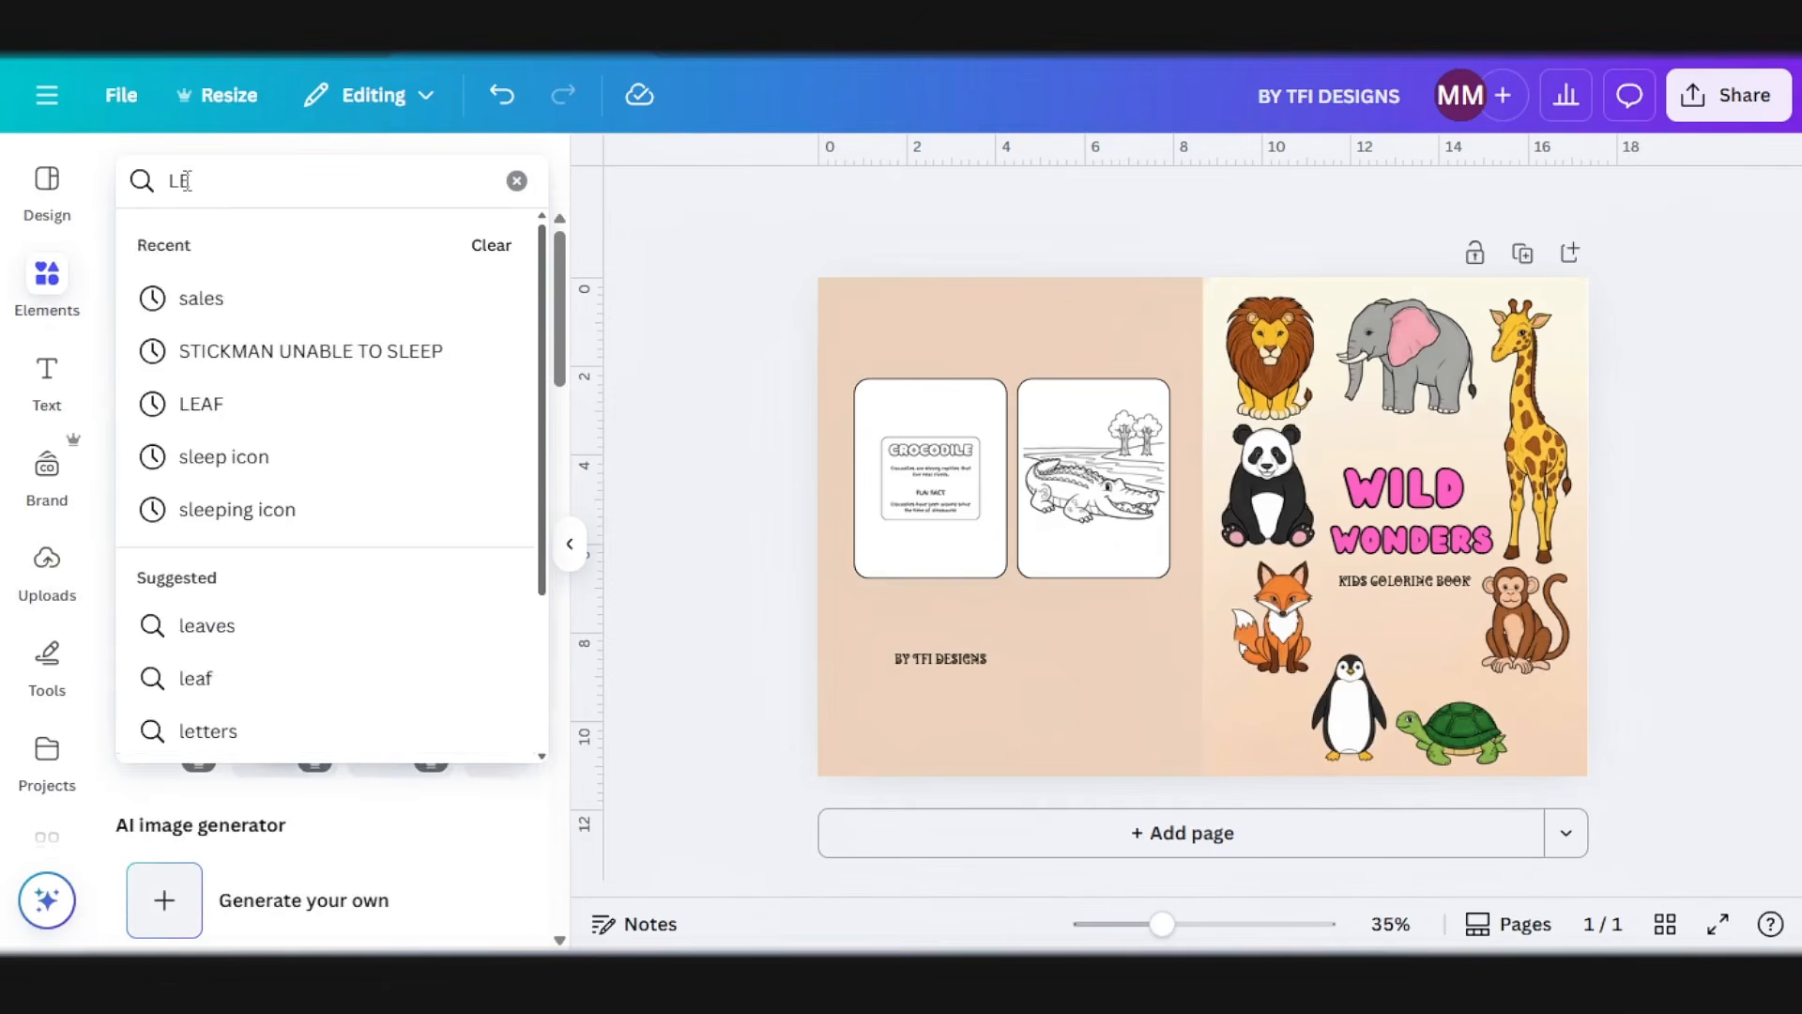
pyautogui.press('BackSpace')
pyautogui.write('EAVES')
pyautogui.press('Return')
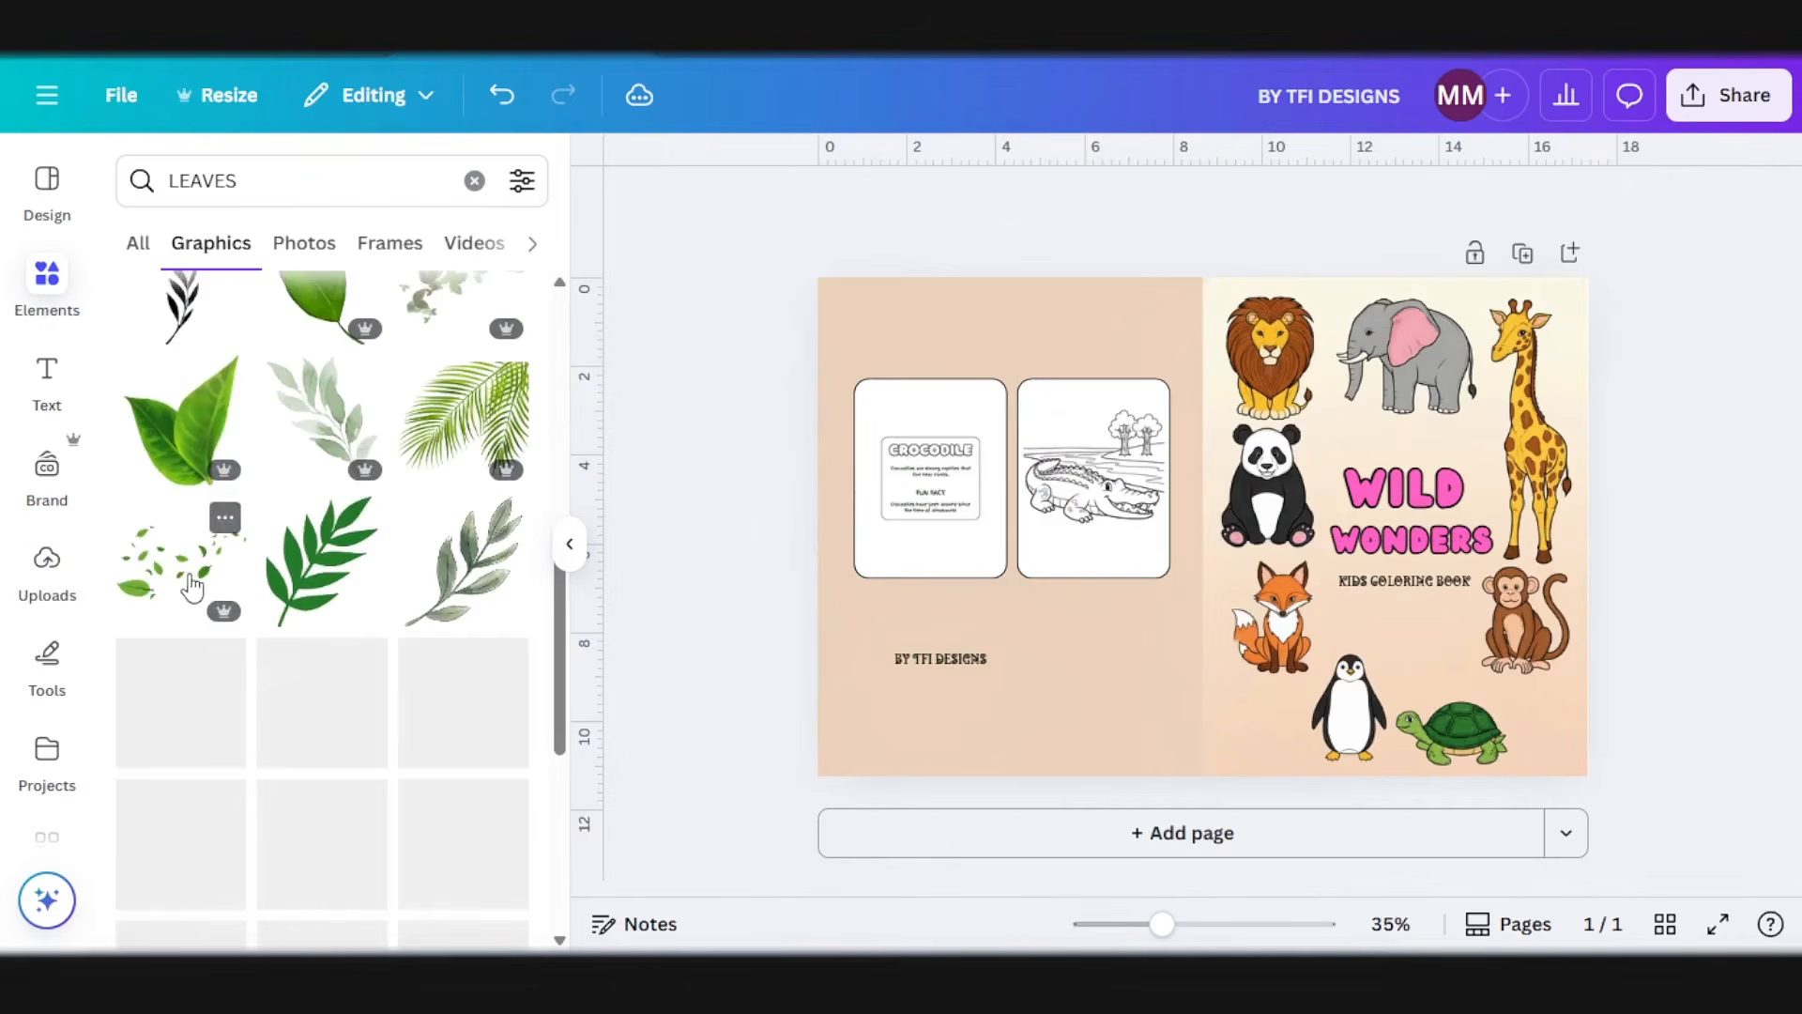
# Step: Add the scattered green leaves graphic, angle it into the lower outer corner of the back cover and set its transparency to 77
pyautogui.click(181, 561)
pyautogui.moveTo(1176, 544); pyautogui.dragTo(837, 741)
pyautogui.moveTo(856, 830); pyautogui.dragTo(818, 765)
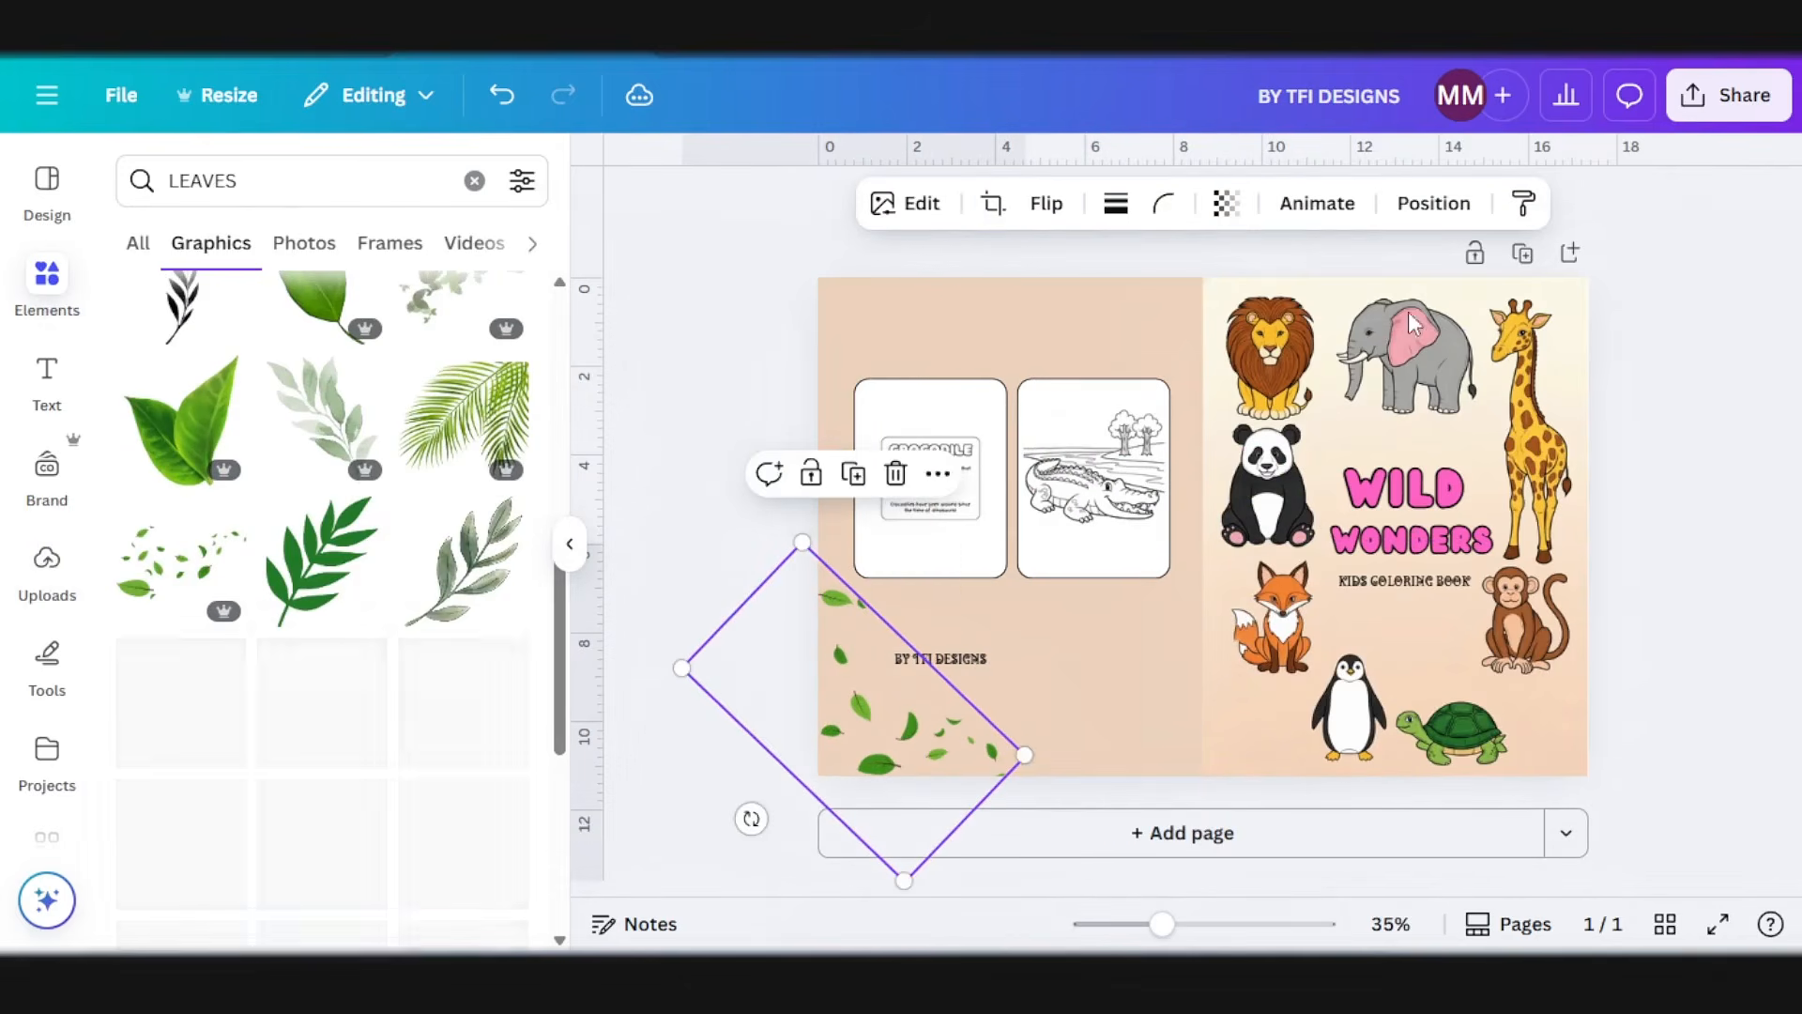
pyautogui.click(1226, 203)
pyautogui.moveTo(1262, 305); pyautogui.dragTo(1245, 309)
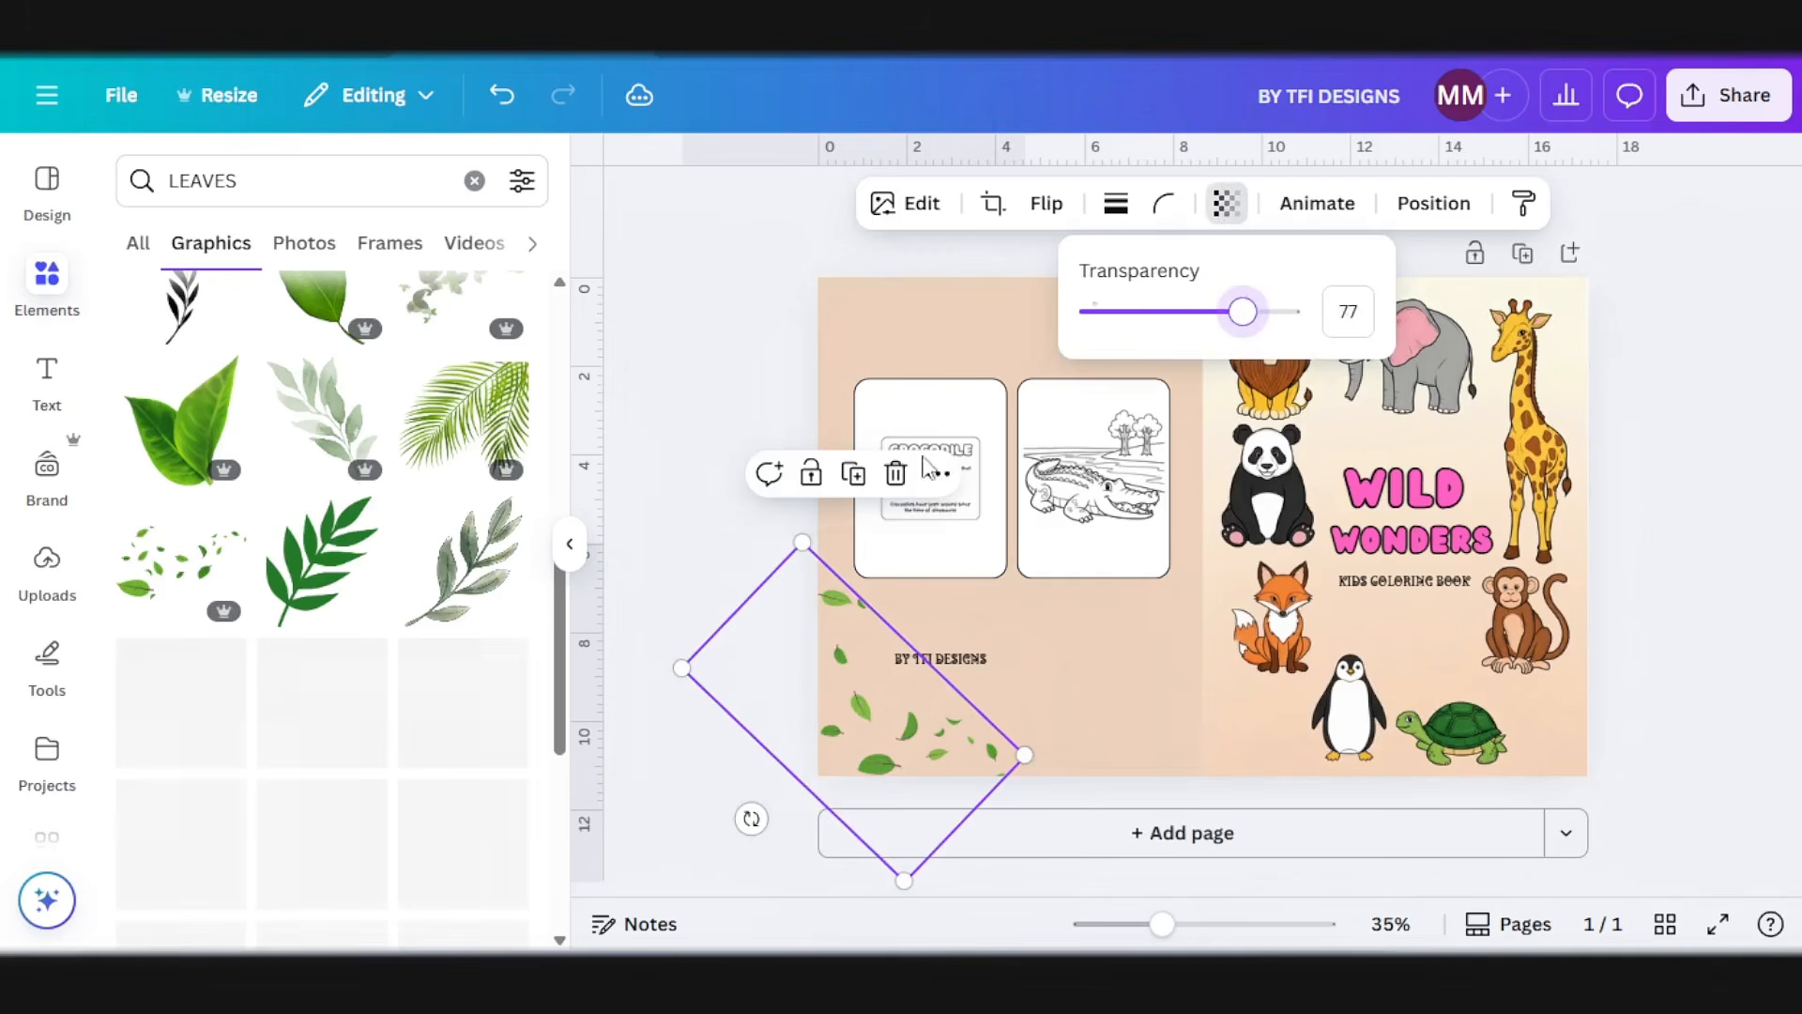
# Step: Duplicate the scattered leaves and rotate the copy into the front cover's lower outer corner beside the turtle
pyautogui.click(853, 473)
pyautogui.moveTo(926, 793); pyautogui.dragTo(1419, 526)
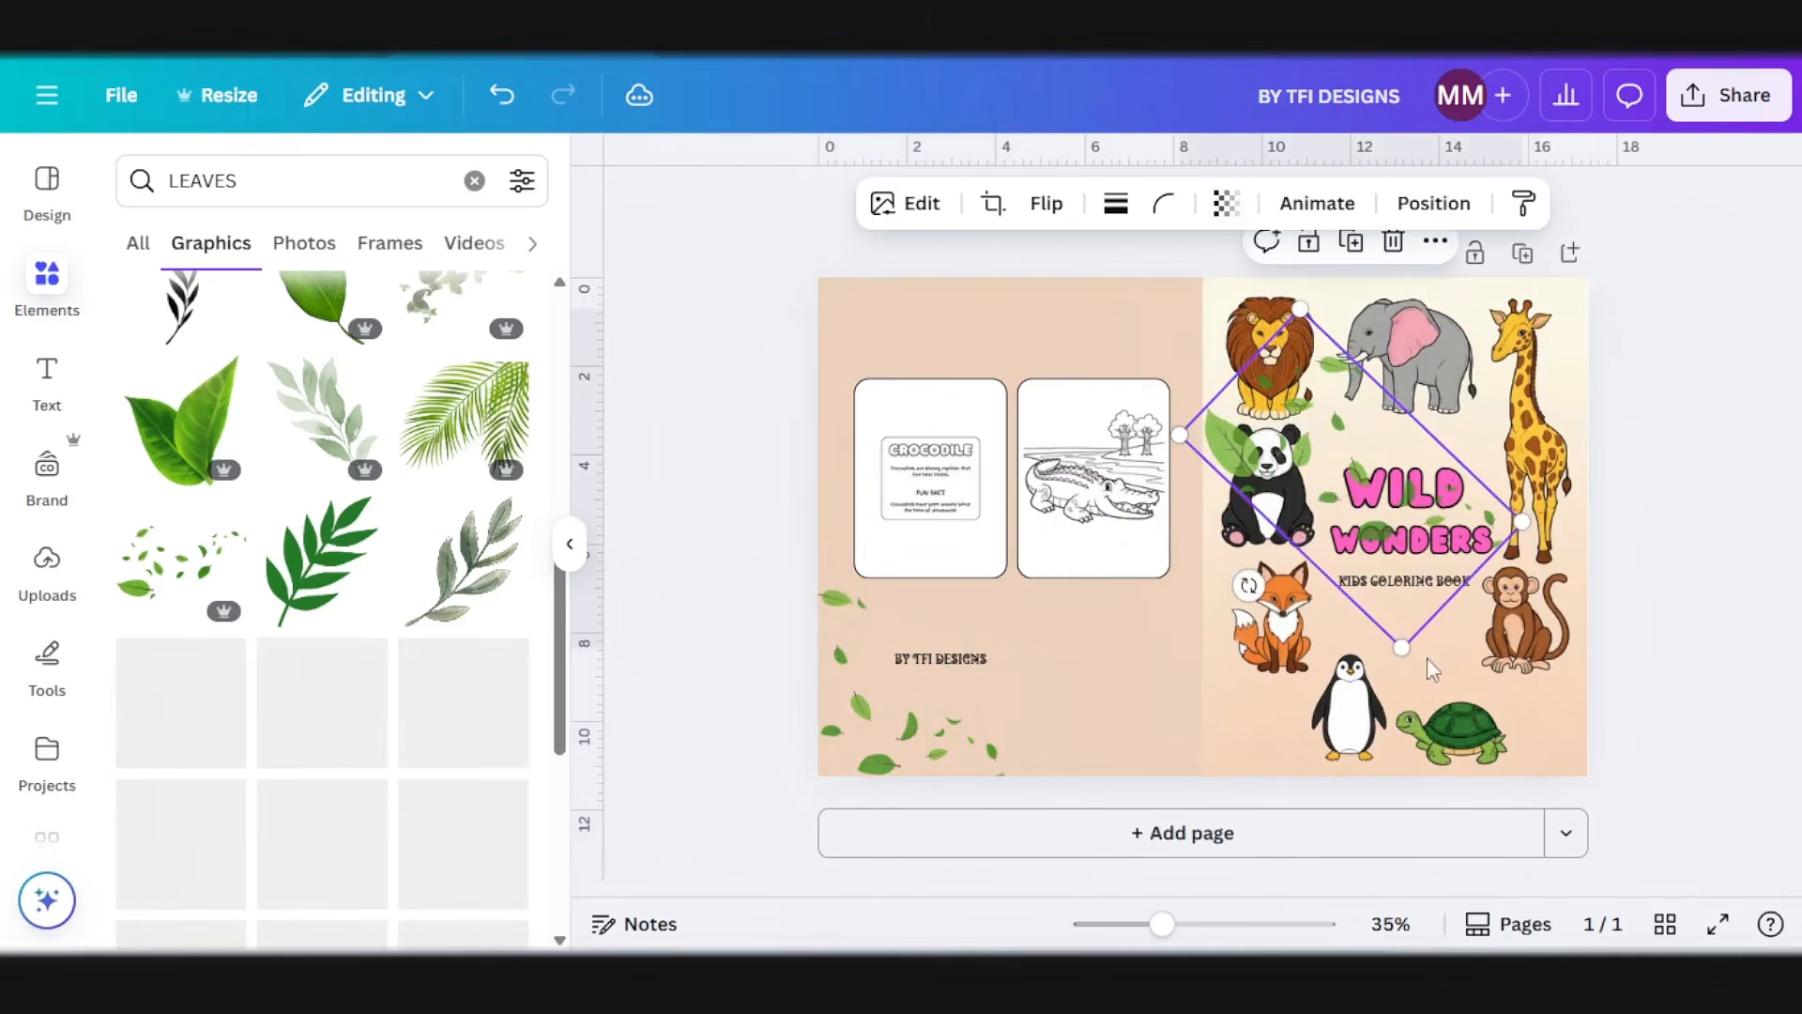
pyautogui.moveTo(1254, 593); pyautogui.dragTo(1198, 555)
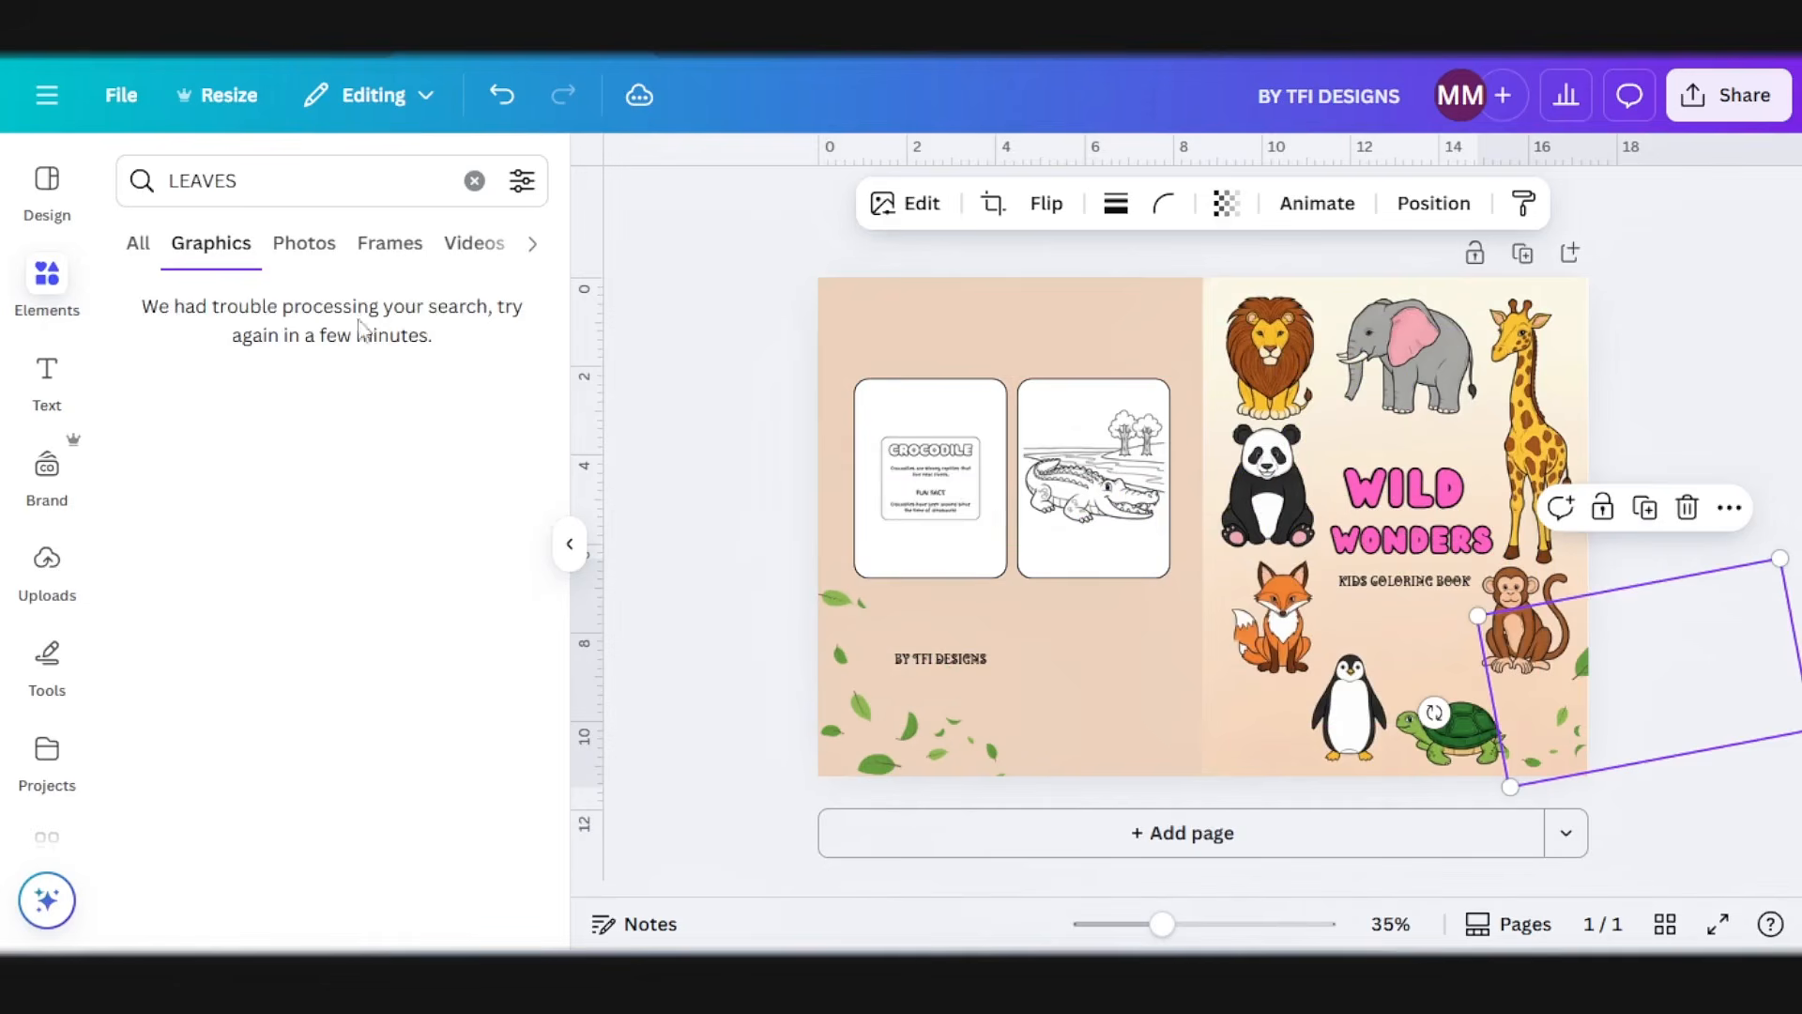
pyautogui.click(1633, 345)
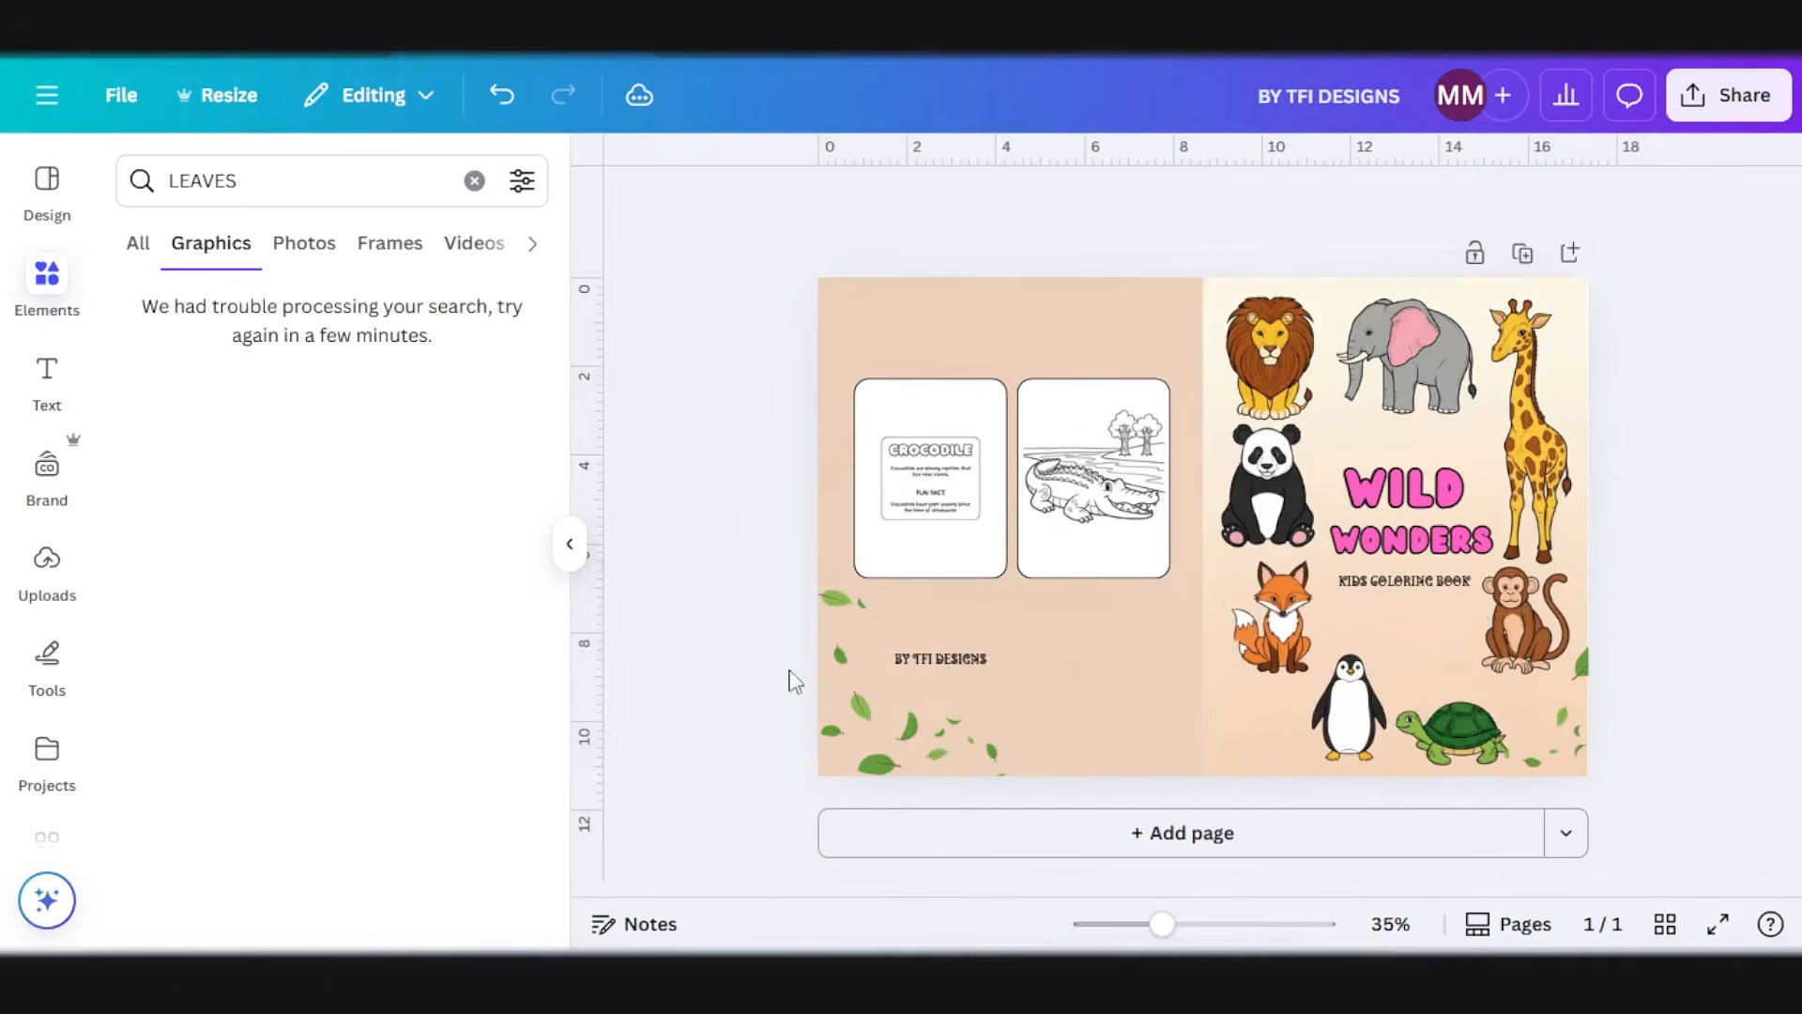
# Step: Add the single green leaf graphic, shrink it and place it above the crocodile text page on the back cover
pyautogui.scroll(-5, 349, 533)
pyautogui.scroll(-5, 380, 695)
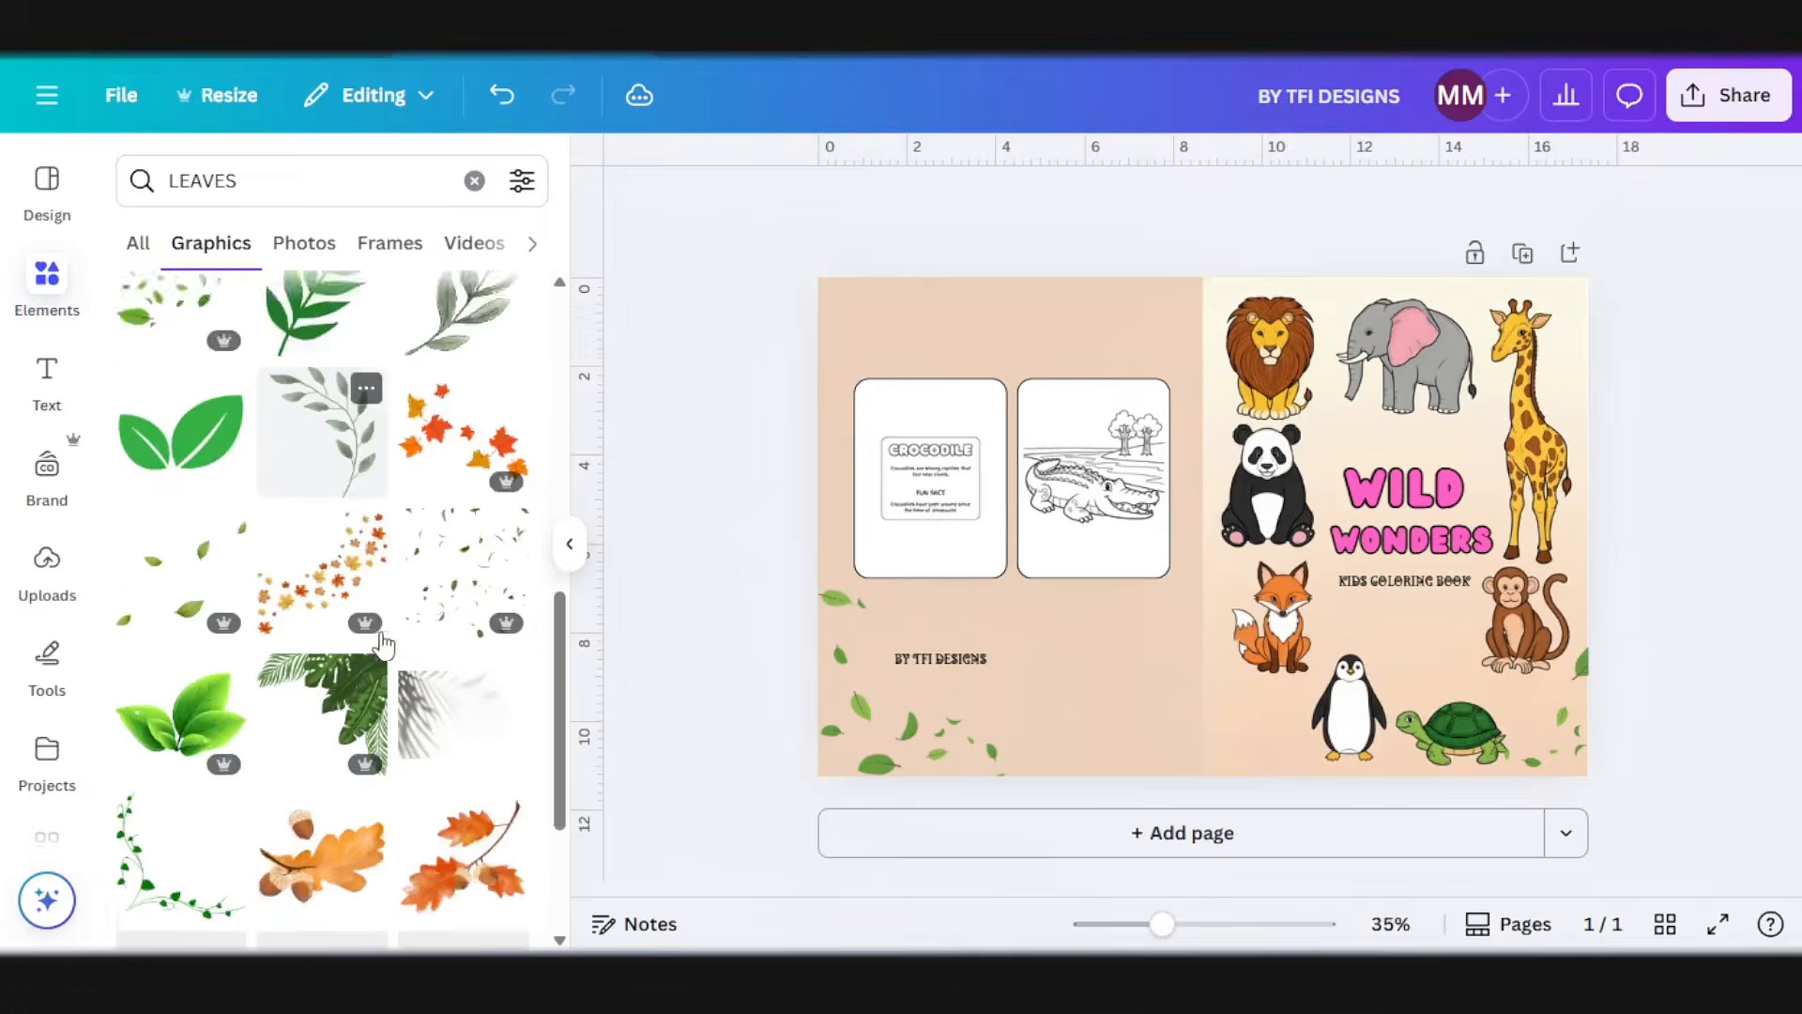
pyautogui.scroll(3, 388, 714)
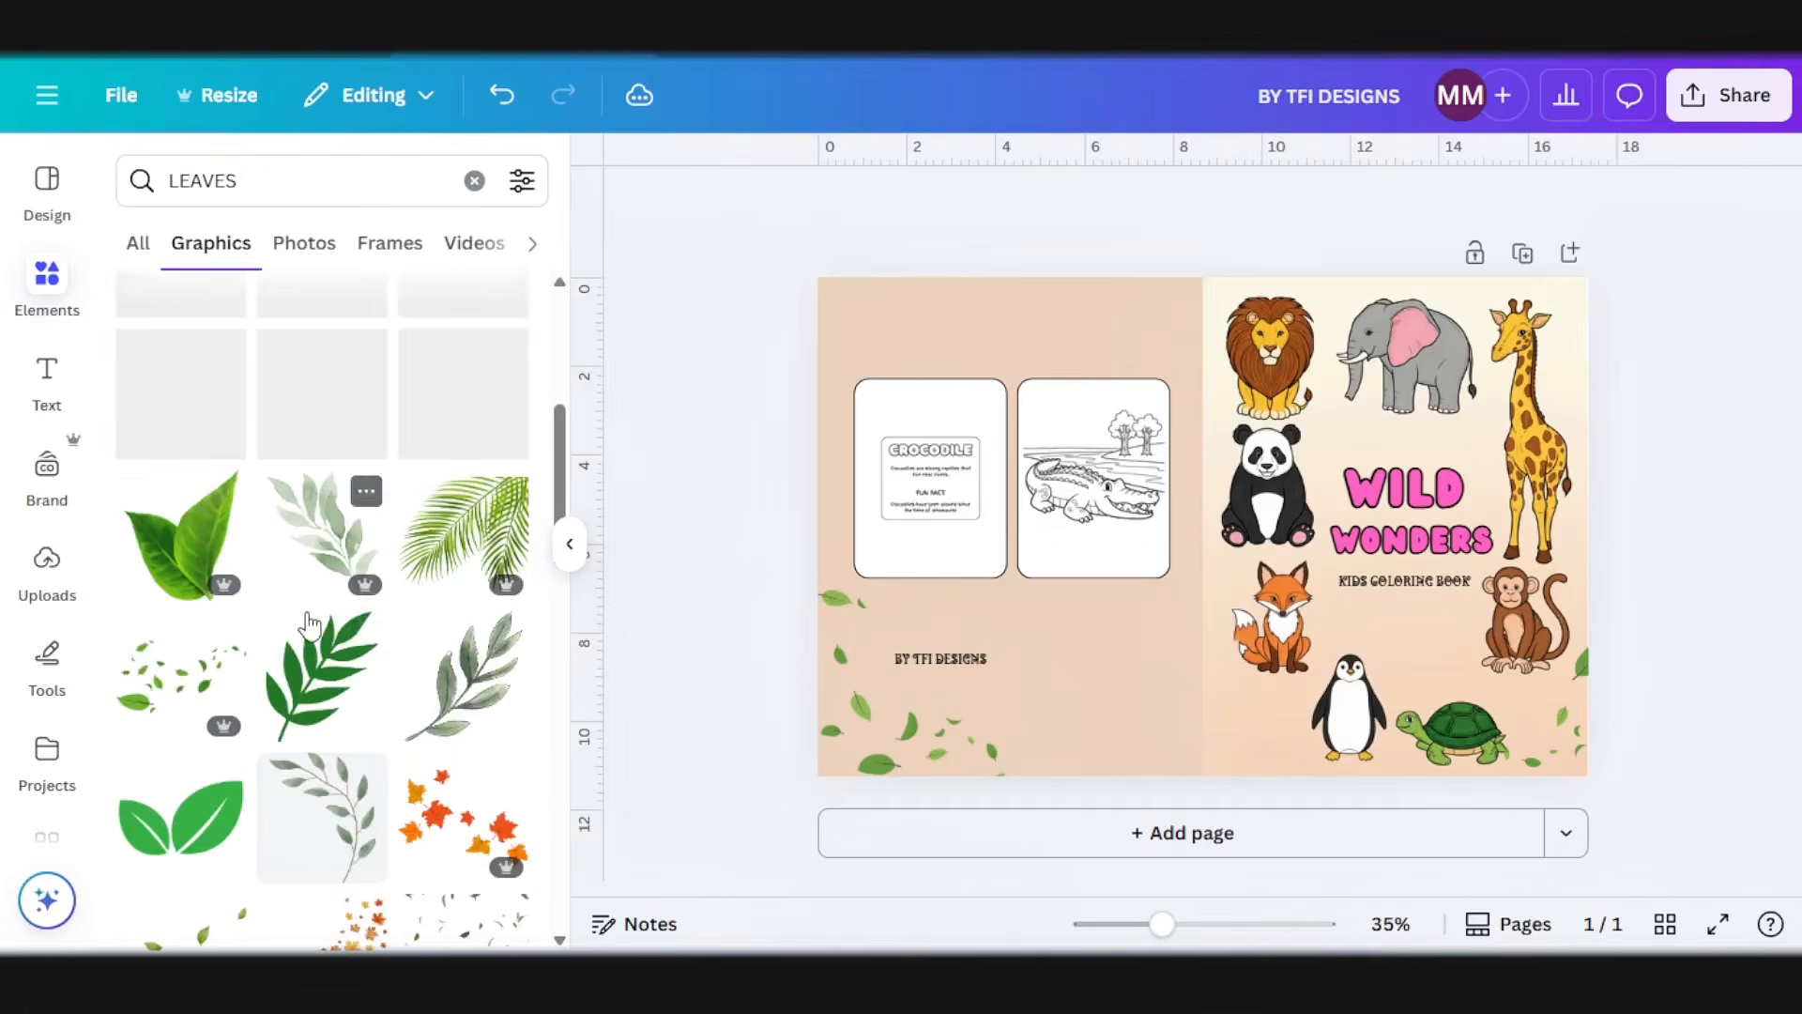
pyautogui.click(313, 395)
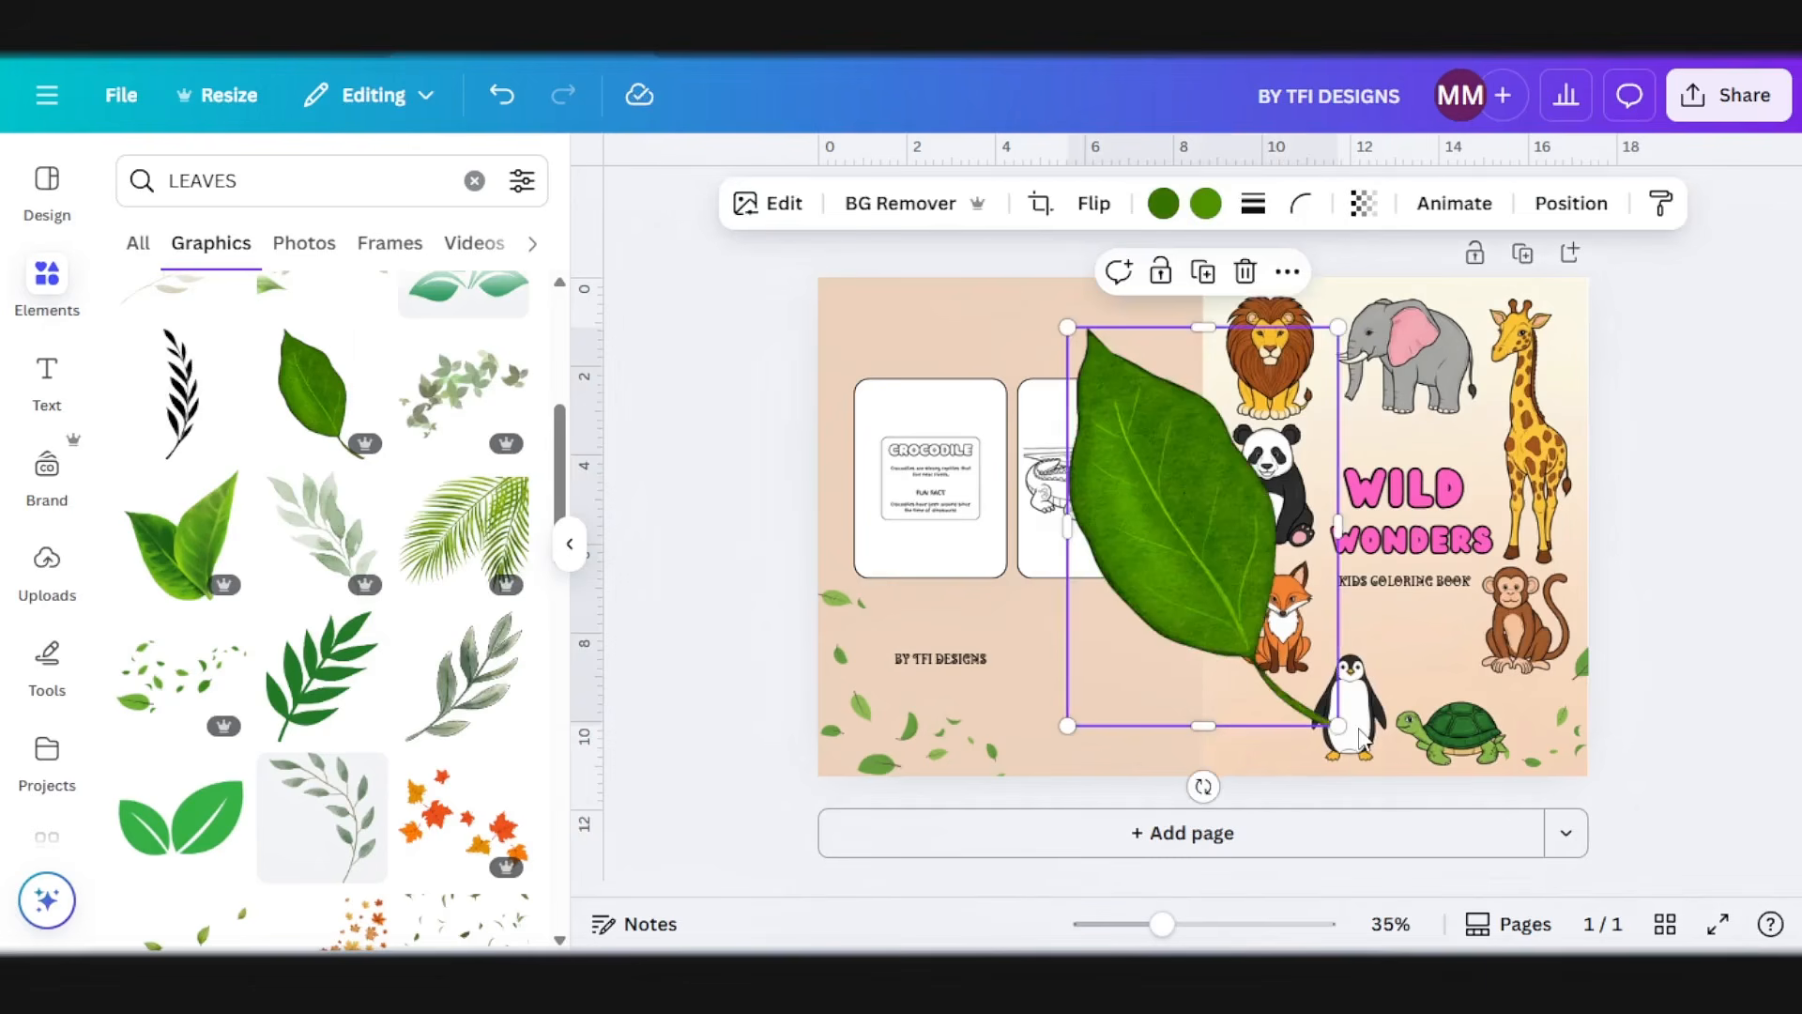
pyautogui.moveTo(1334, 725); pyautogui.dragTo(1086, 355)
pyautogui.moveTo(1096, 415); pyautogui.dragTo(876, 401)
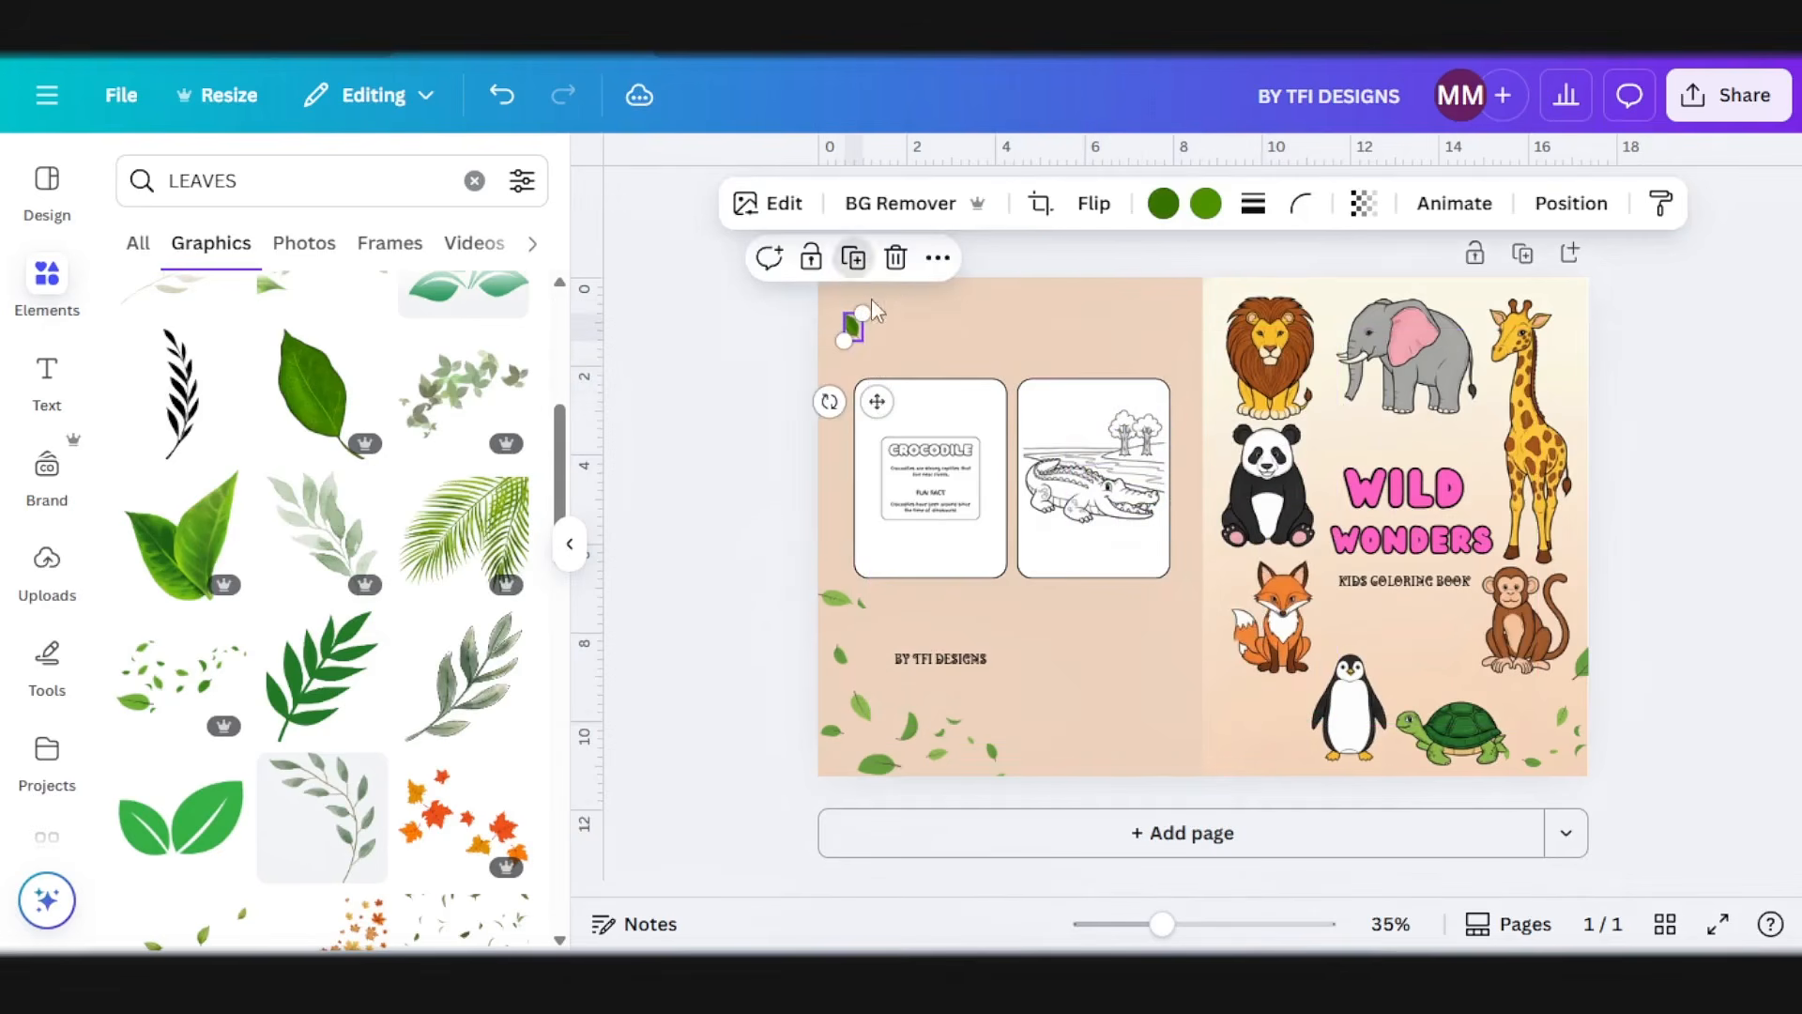
# Step: Duplicate the small green leaf and scatter rotated copies across the empty areas of both covers
pyautogui.click(854, 258)
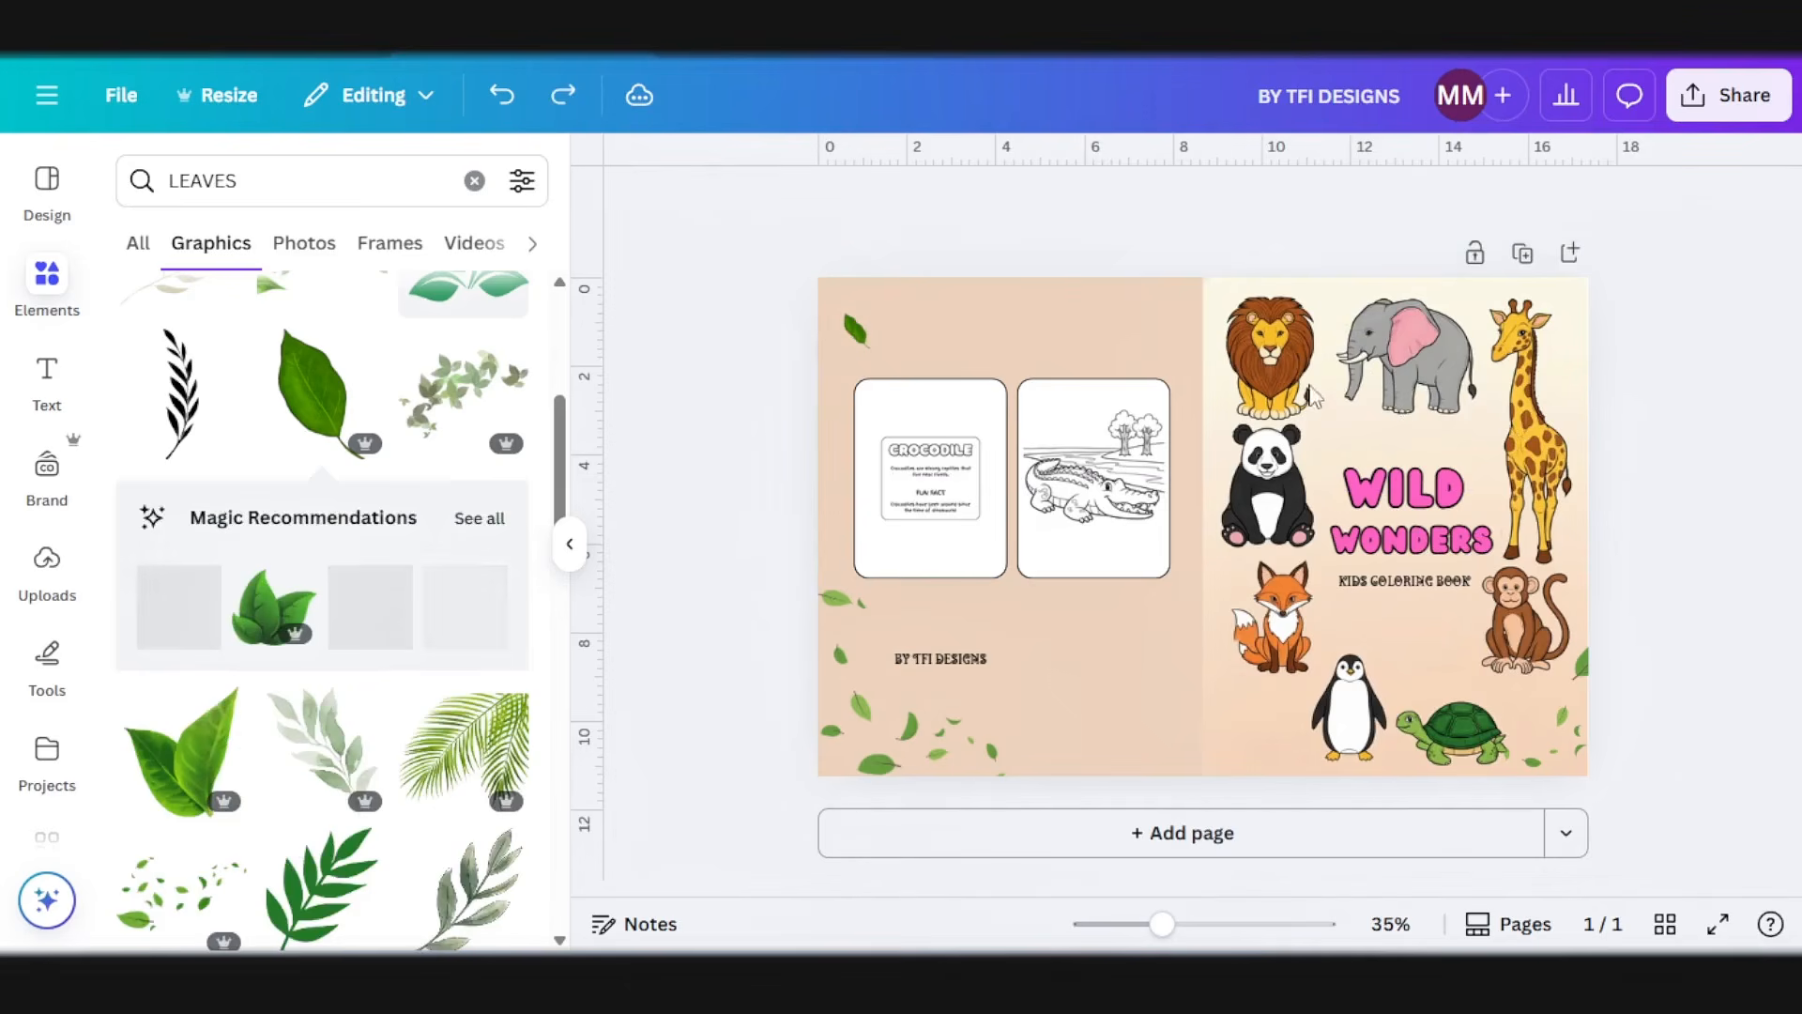
pyautogui.click(854, 328)
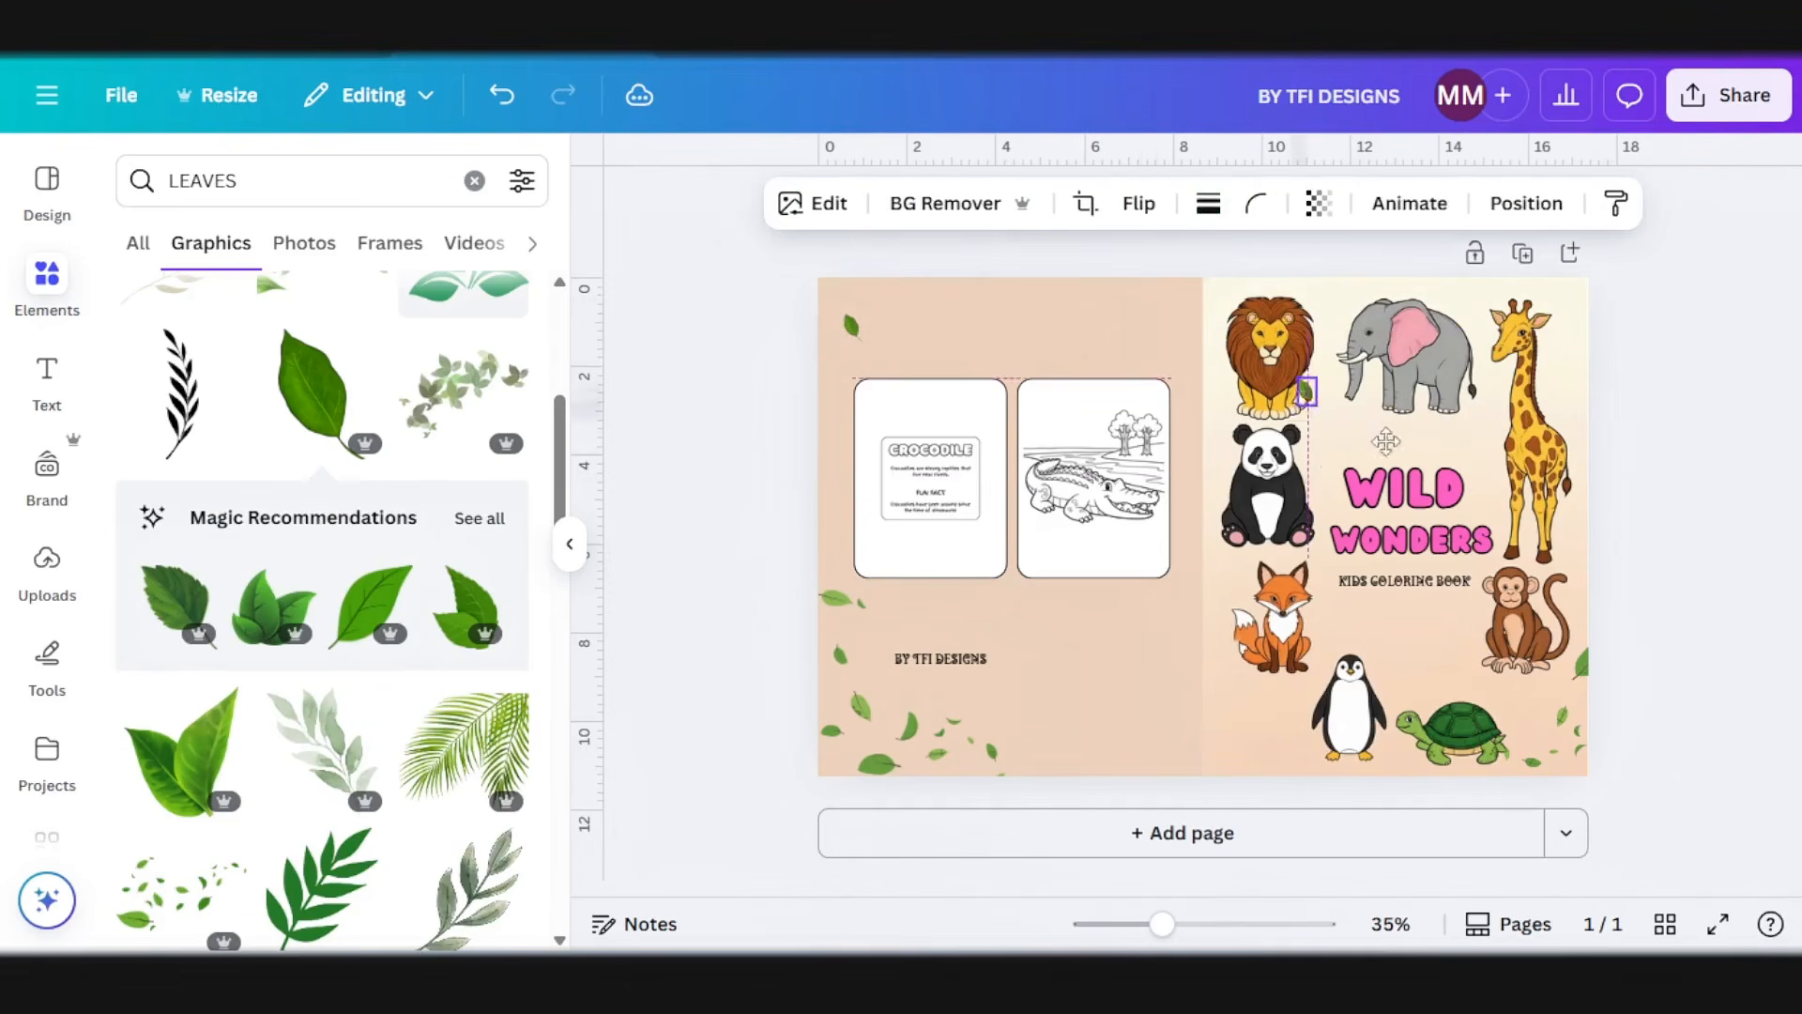
pyautogui.click(1486, 311)
pyautogui.moveTo(1425, 380); pyautogui.dragTo(1401, 358)
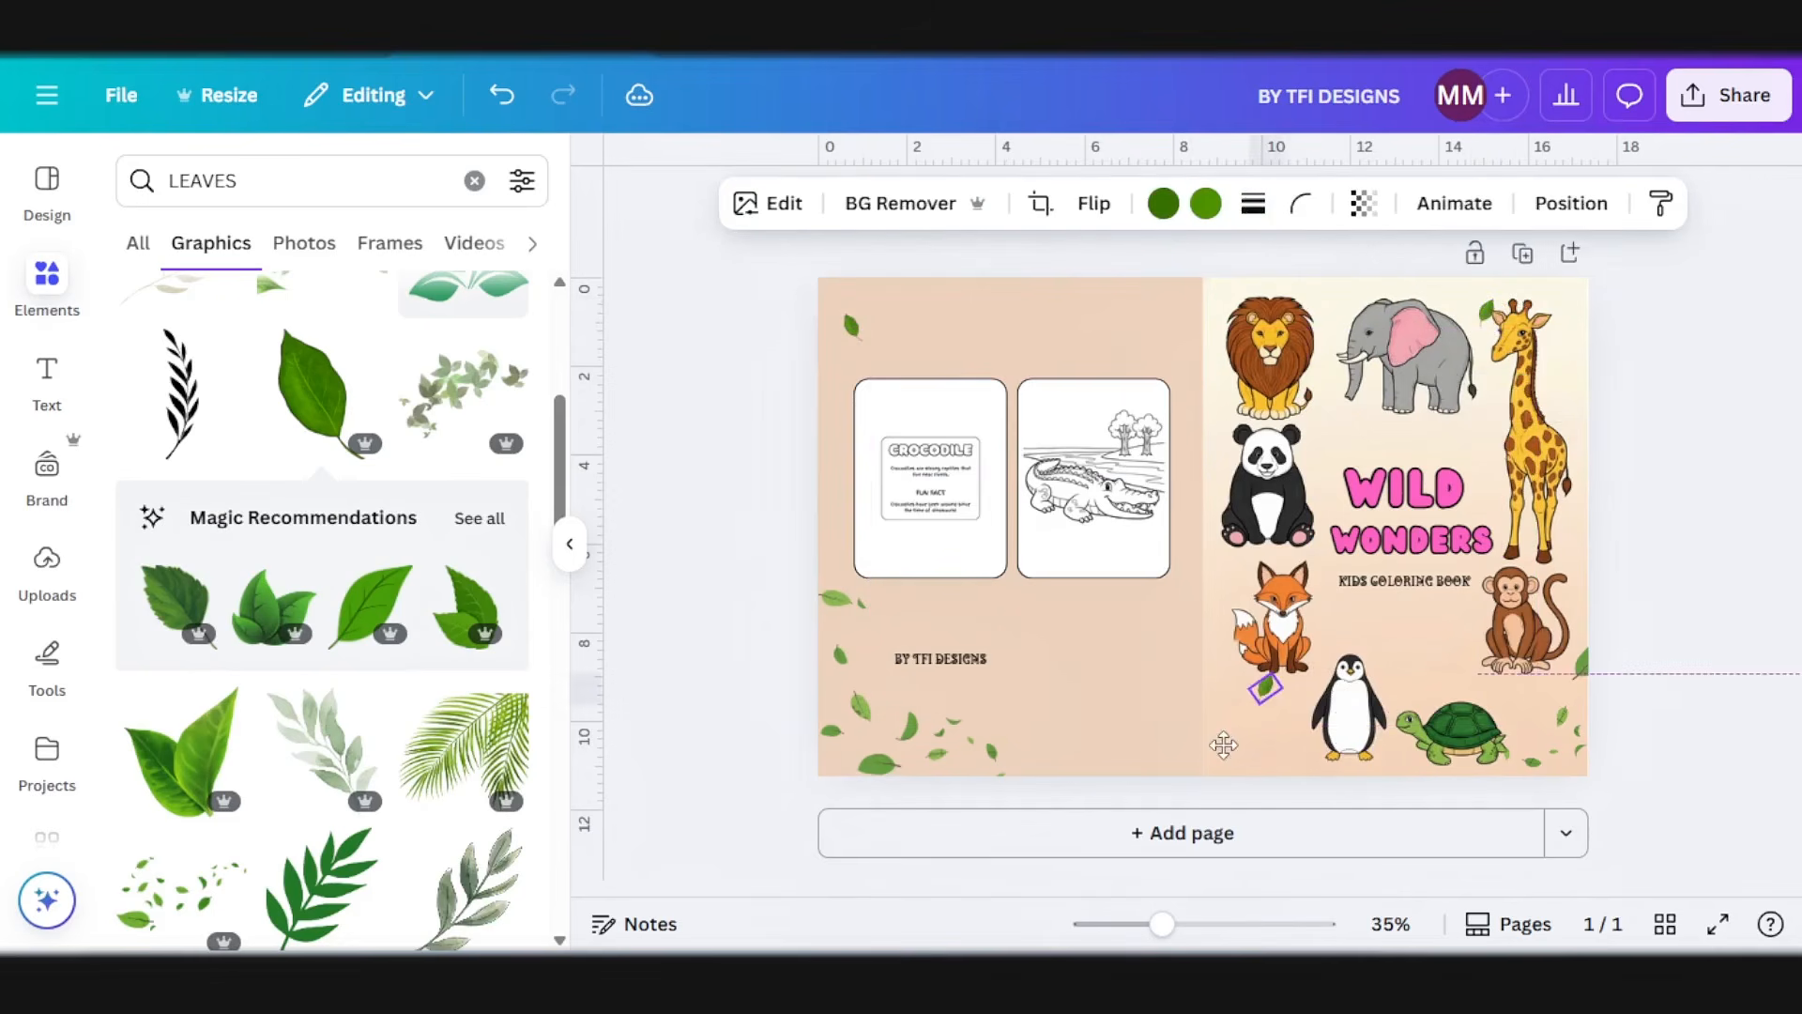
pyautogui.click(1050, 606)
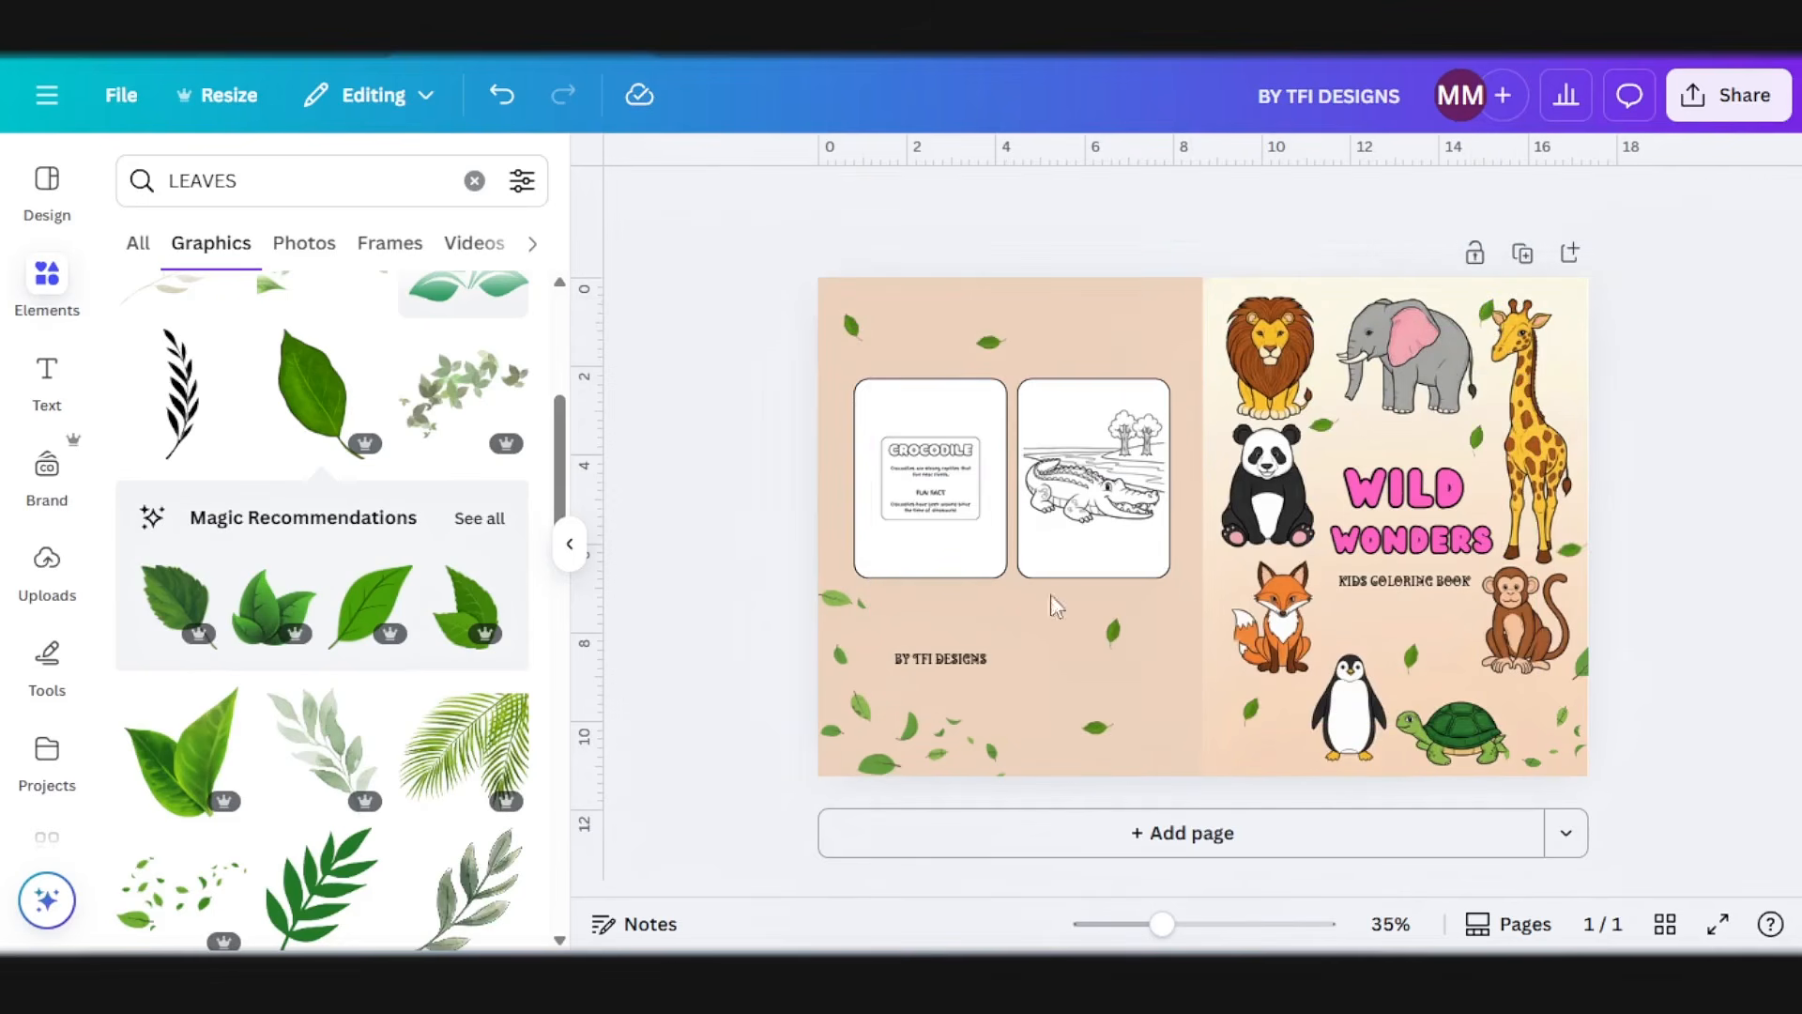
# Step: Search for SPARKLES graphics and place pink and orange sparkles on the lower back cover and over the front cover title
pyautogui.click(250, 188)
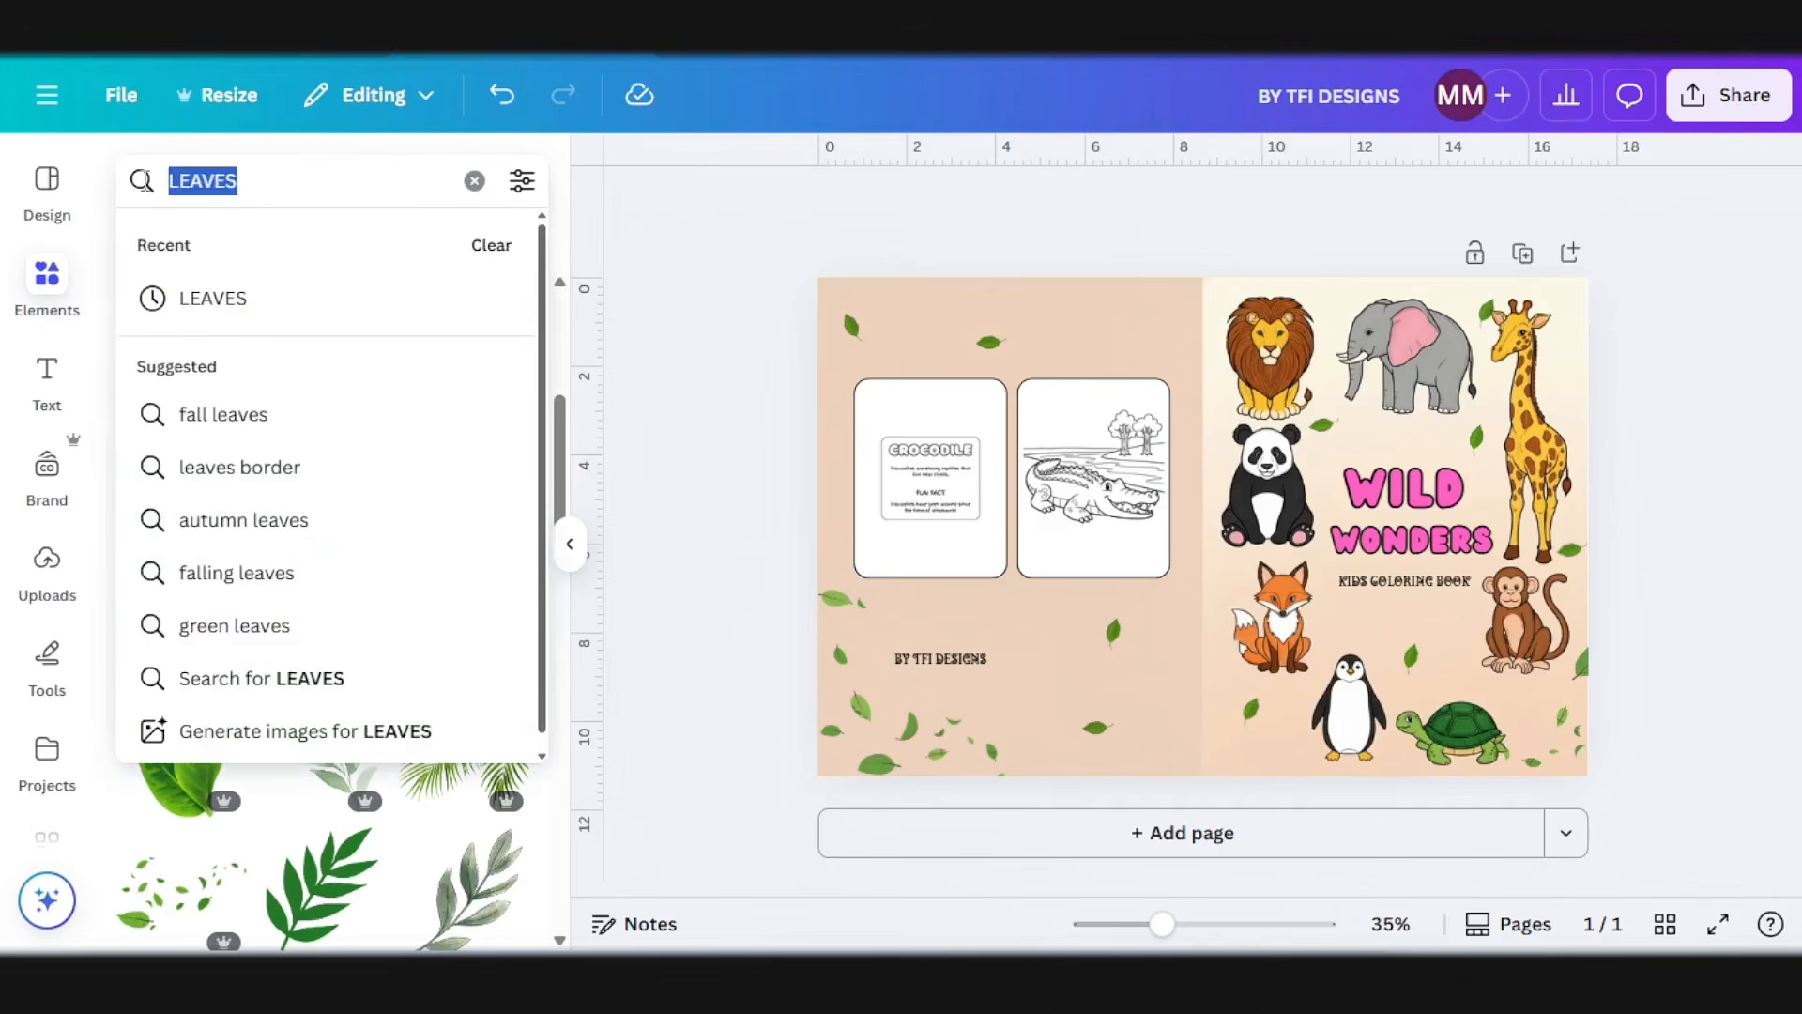
pyautogui.write('SPARKLES')
pyautogui.press('Return')
pyautogui.click(446, 561)
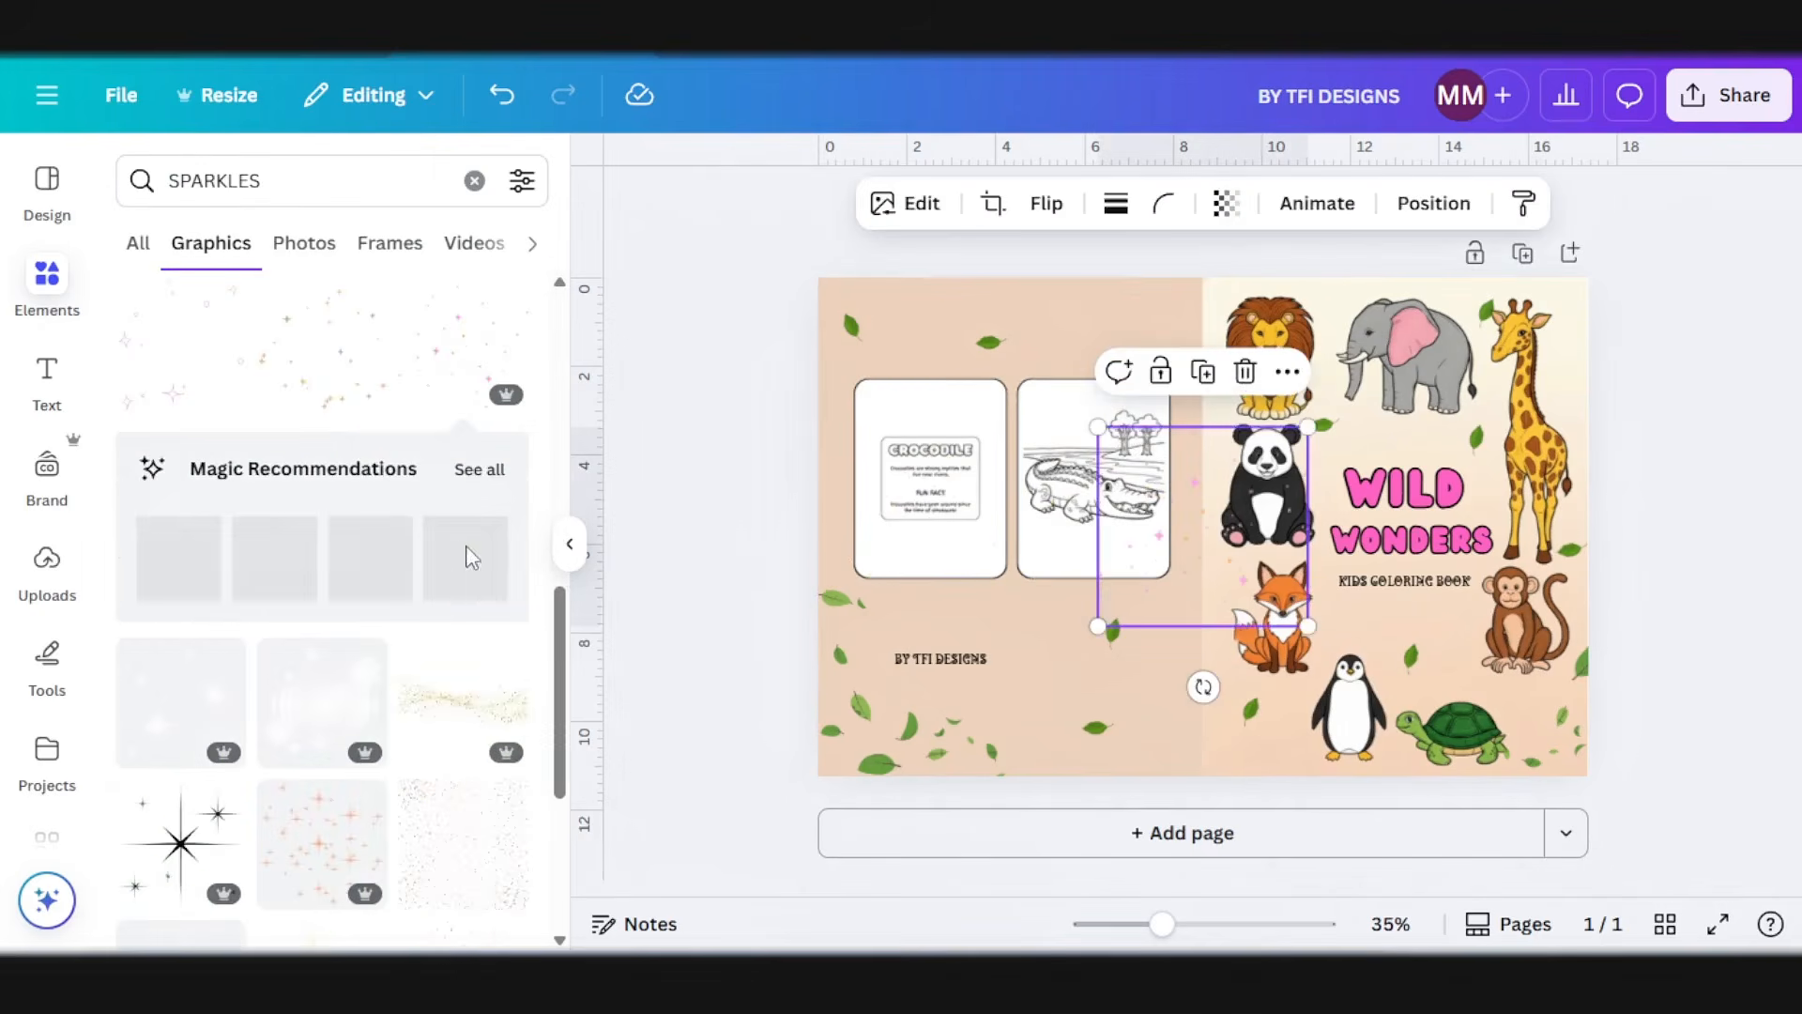
pyautogui.moveTo(1241, 537); pyautogui.dragTo(1411, 502)
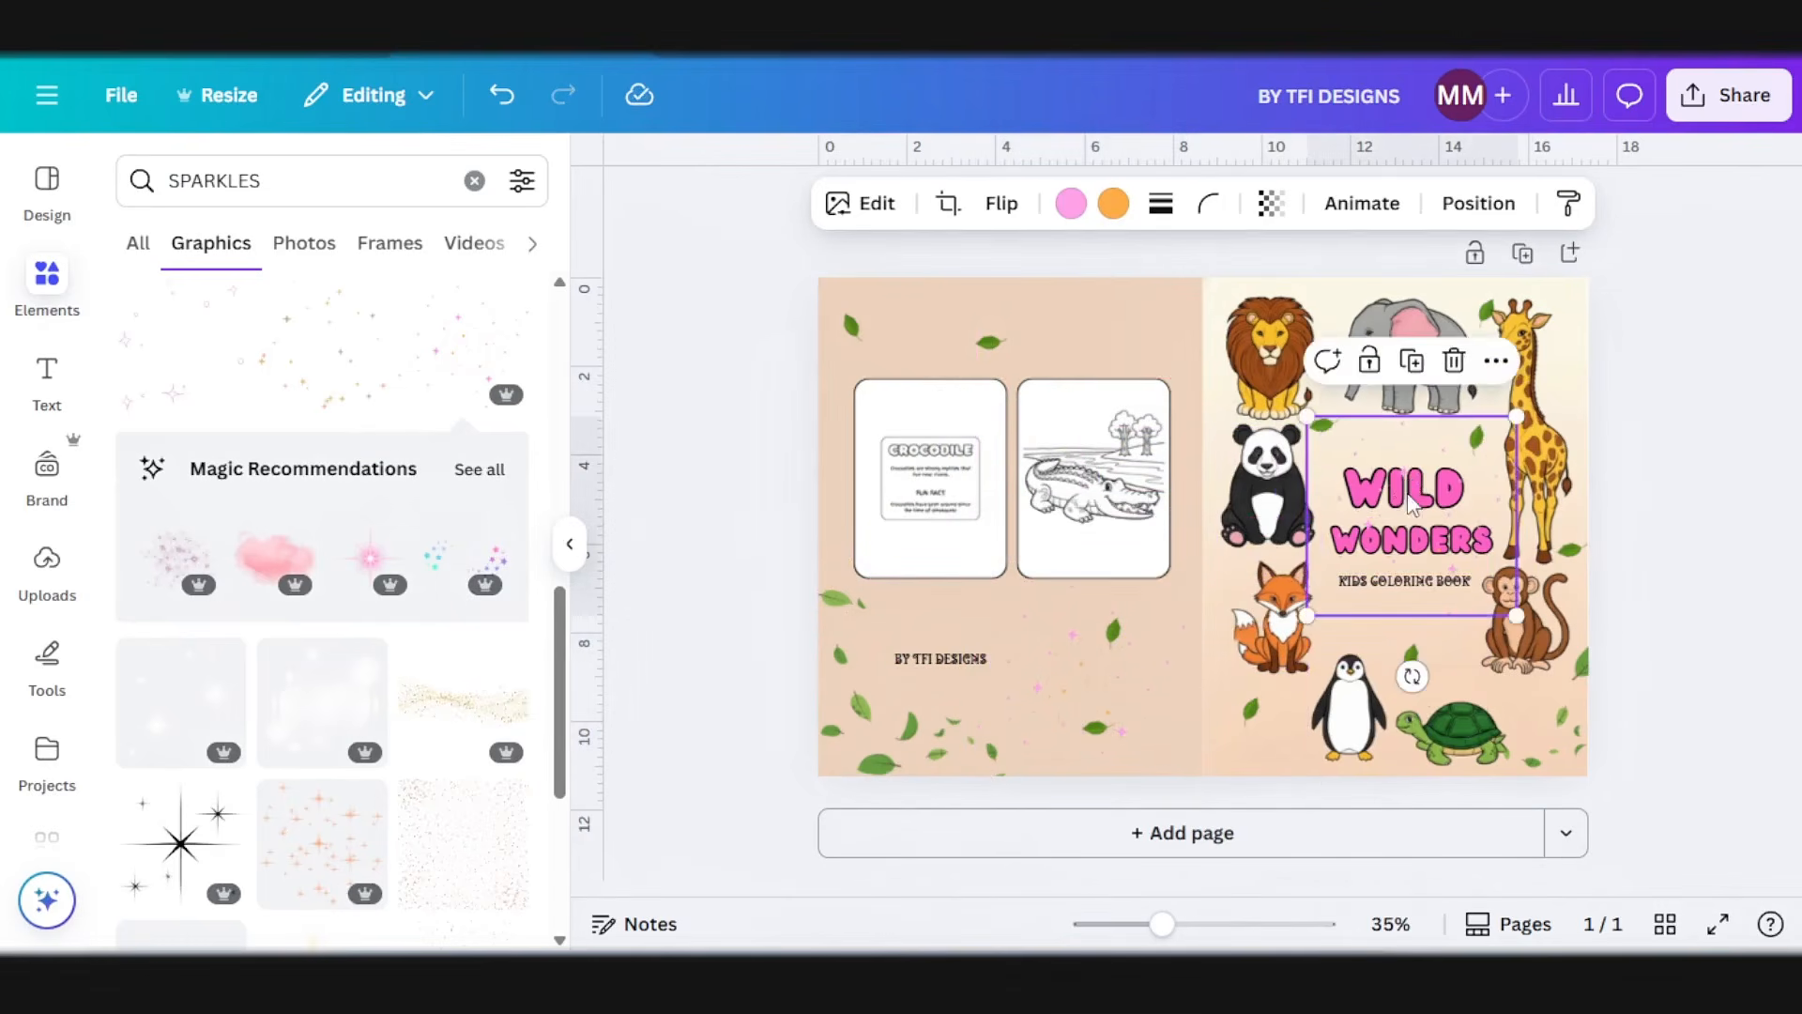
pyautogui.click(1511, 204)
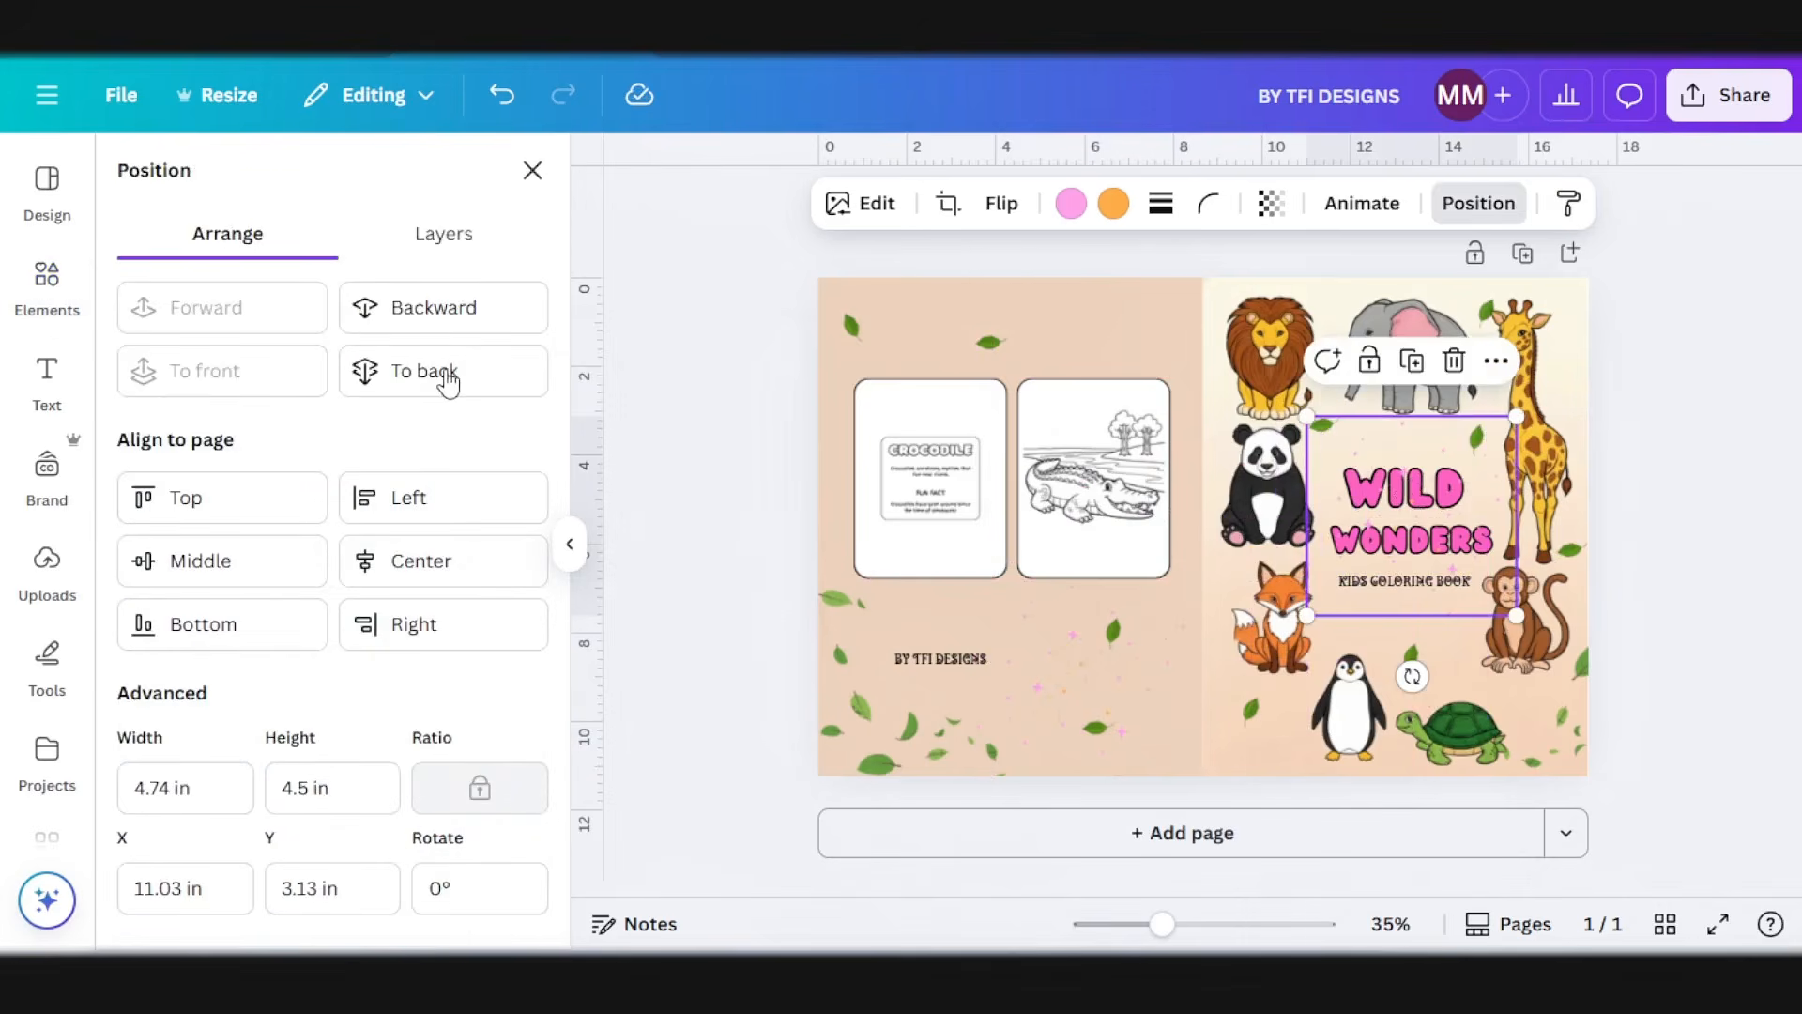
pyautogui.click(442, 311)
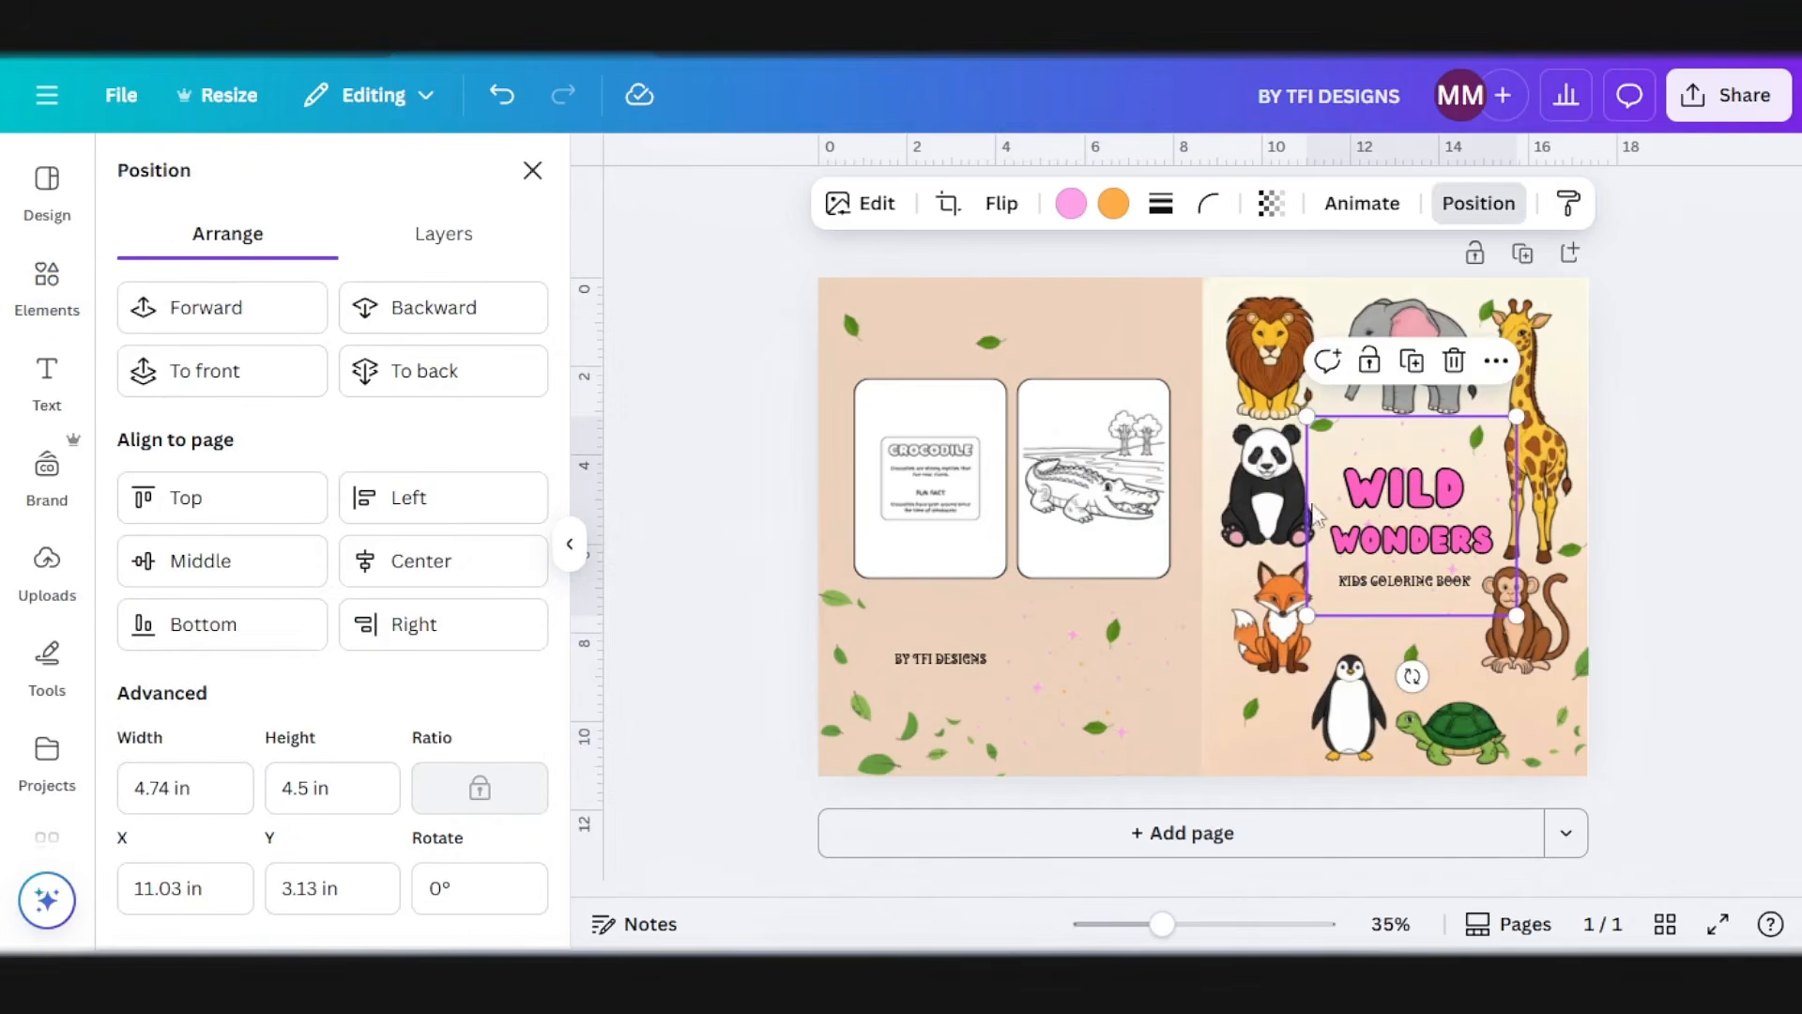
pyautogui.hotkey('ctrl', 'z')
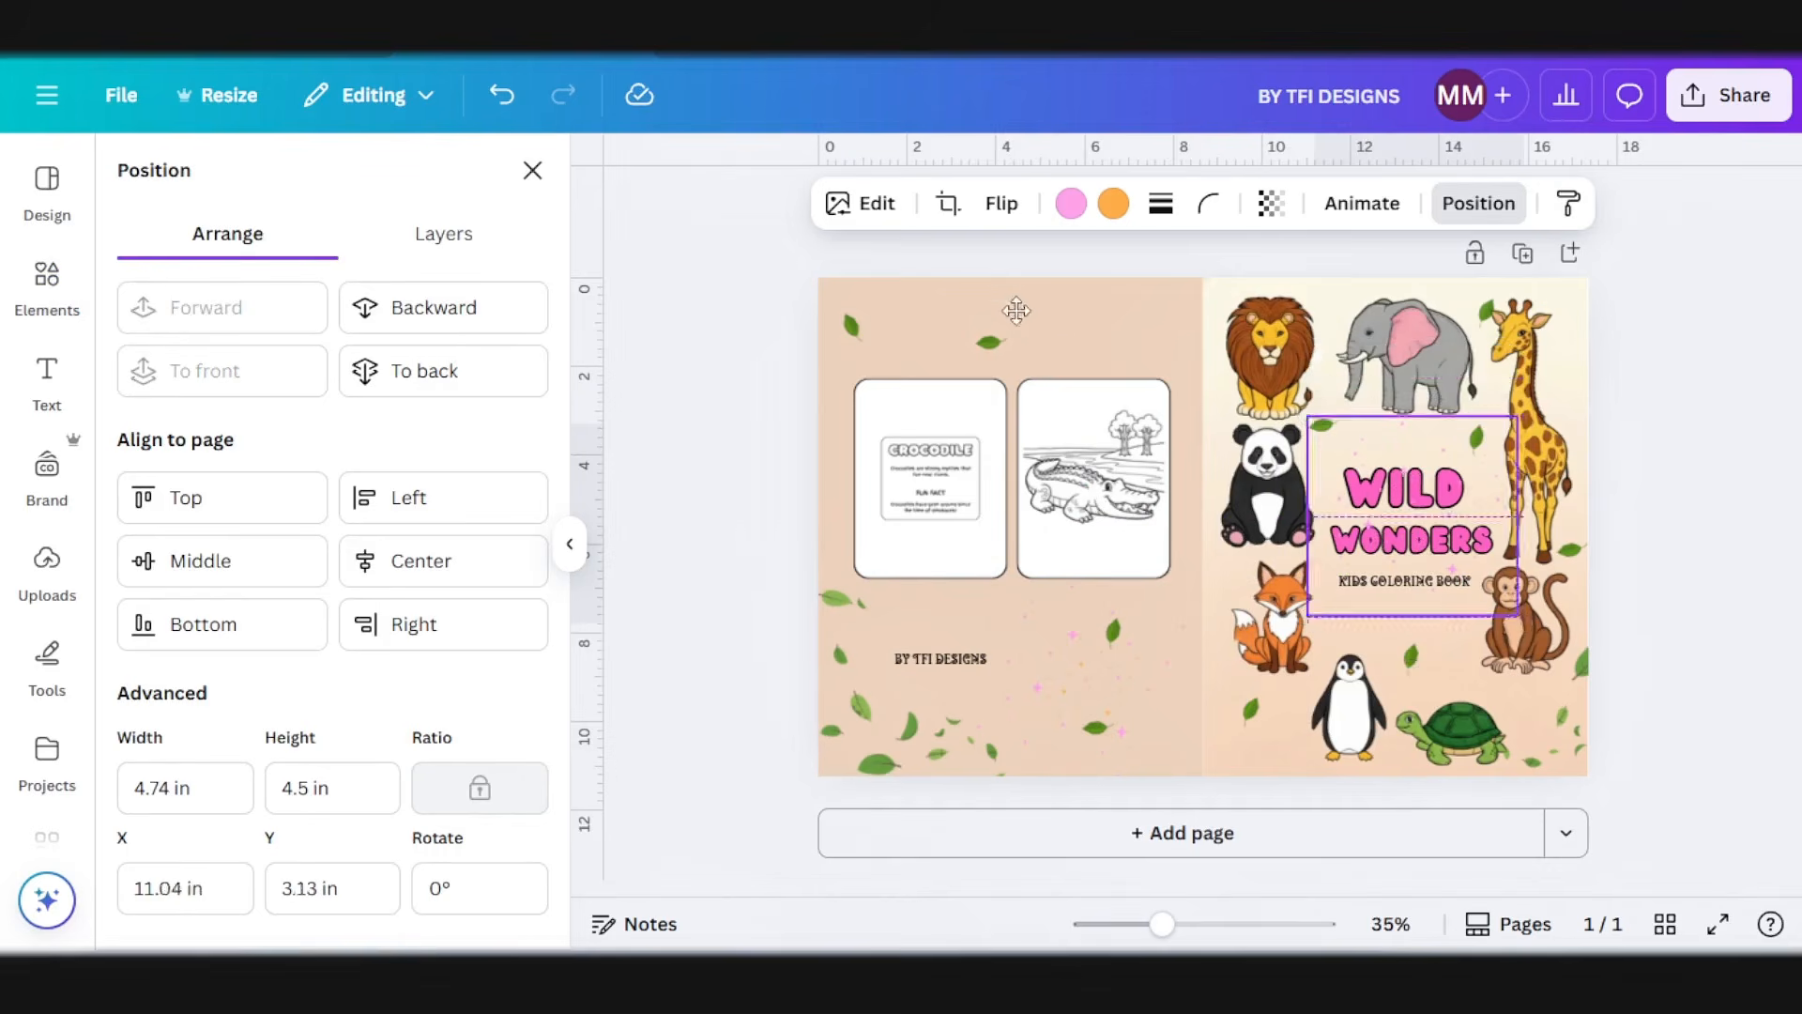
# Step: Place a copy of the sparkles along the top of the back cover above the crocodile pages
pyautogui.moveTo(1017, 310); pyautogui.dragTo(878, 320)
pyautogui.click(1089, 434)
pyautogui.click(1655, 456)
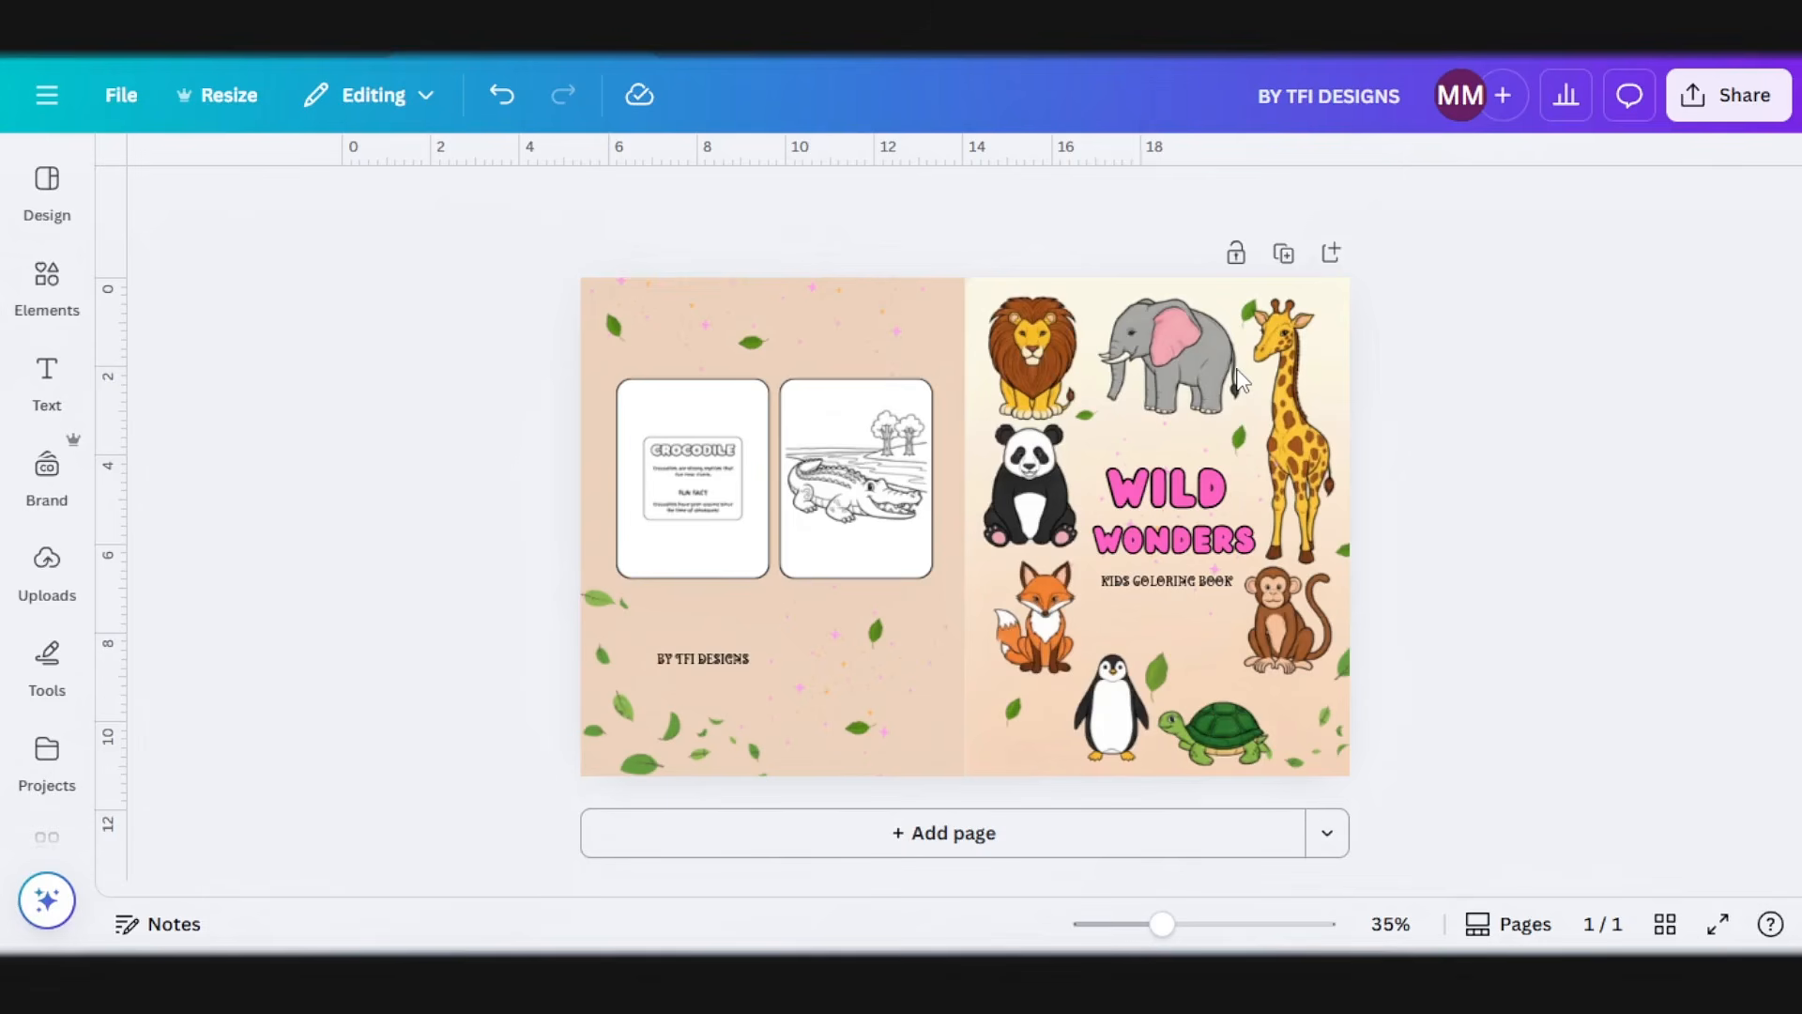
# Step: Download the cover design as a PDF Print file with the CMYK color profile
pyautogui.click(1710, 104)
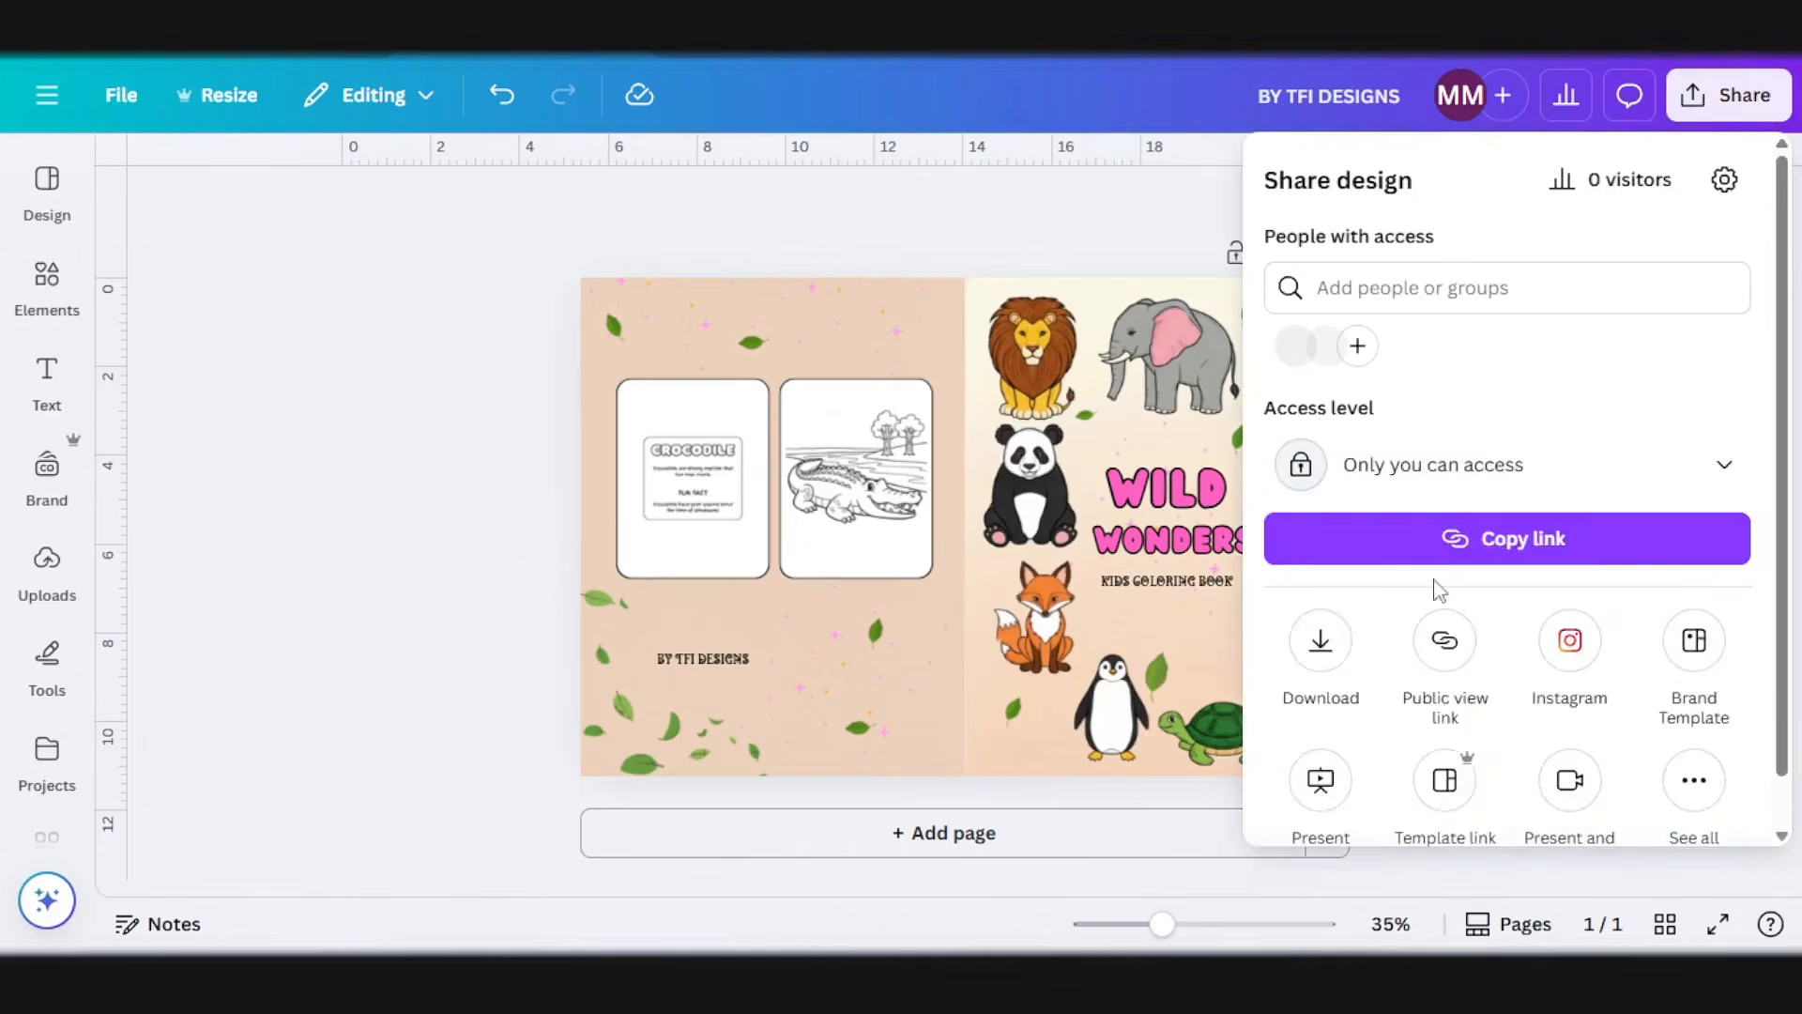
pyautogui.click(1320, 639)
pyautogui.click(1417, 286)
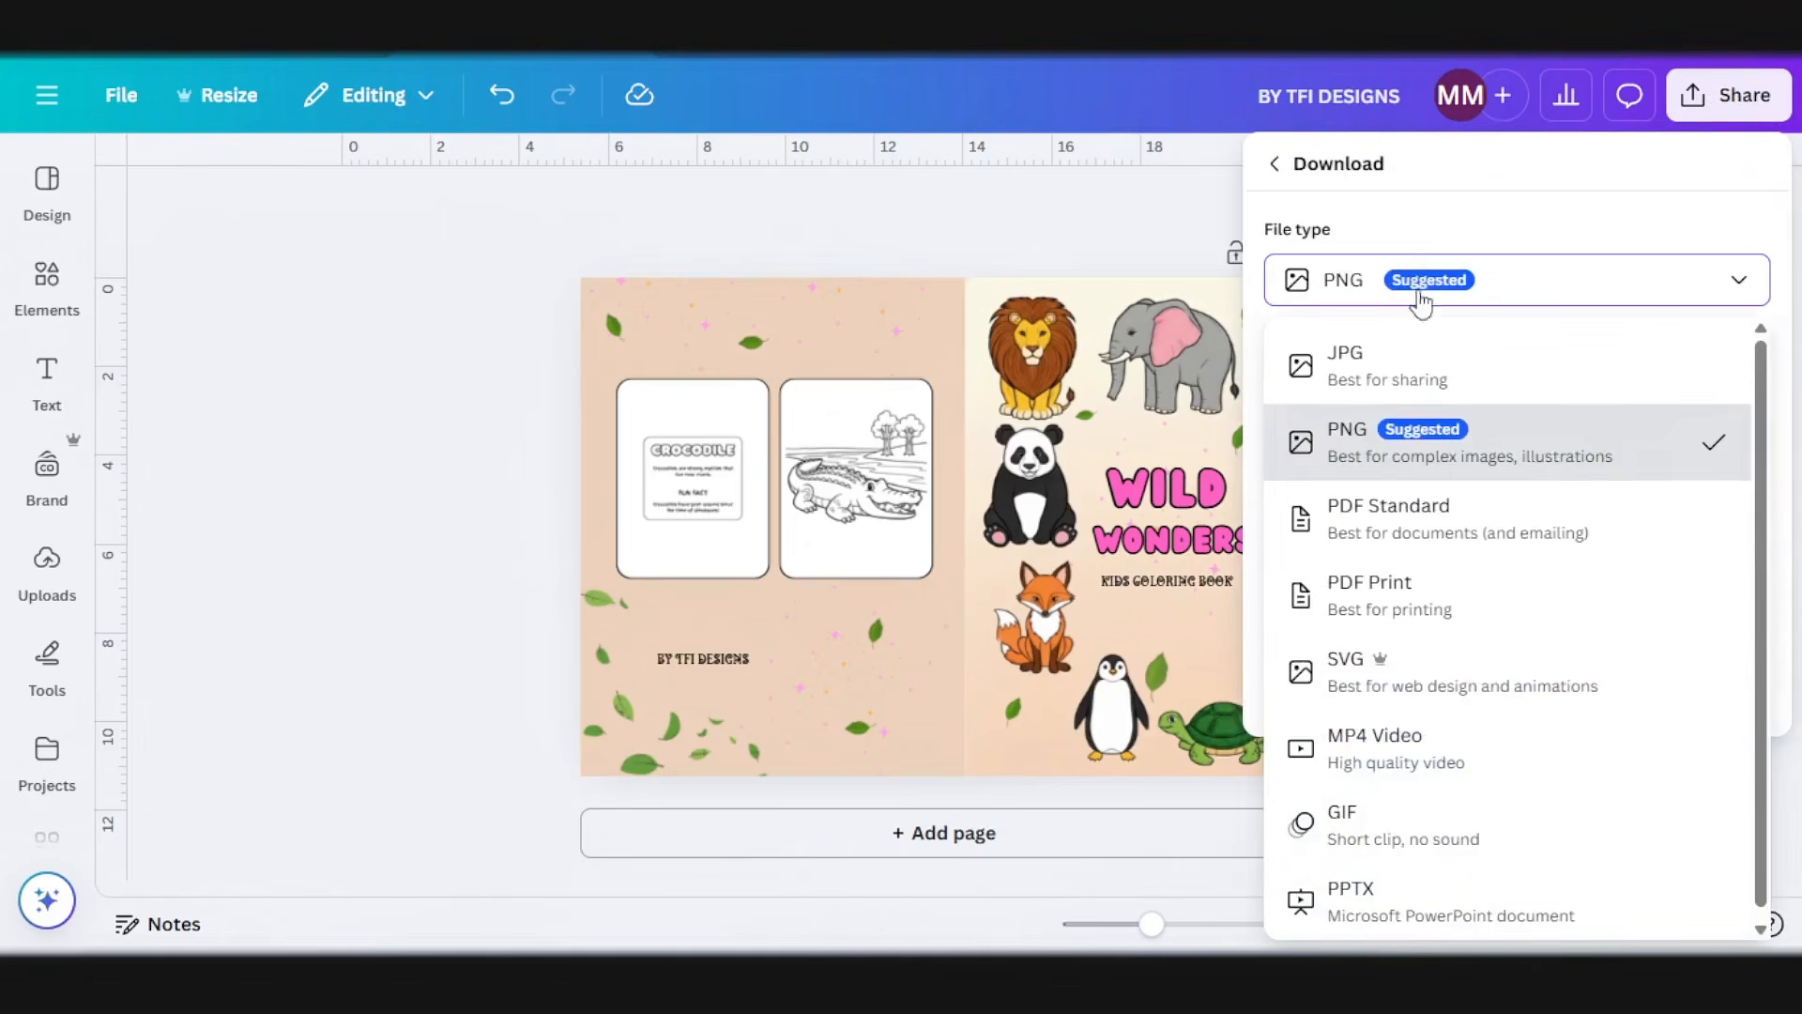
pyautogui.click(1417, 620)
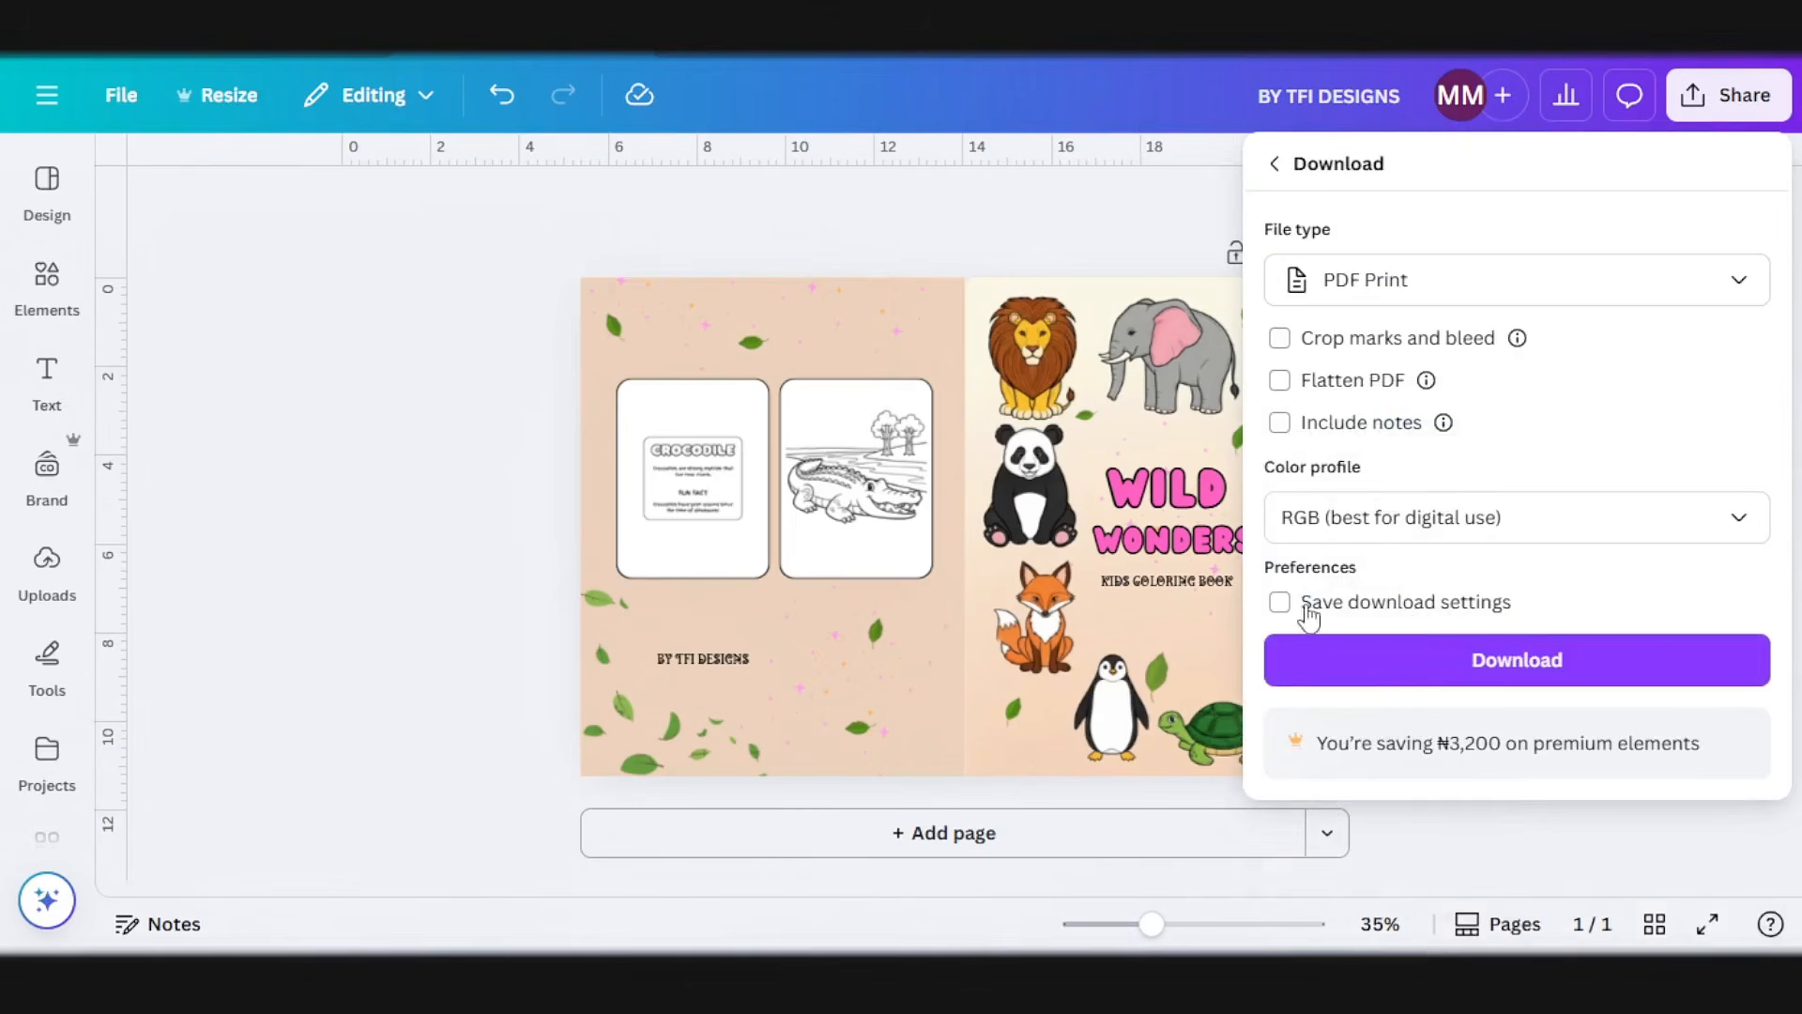
pyautogui.click(1352, 526)
pyautogui.click(1390, 639)
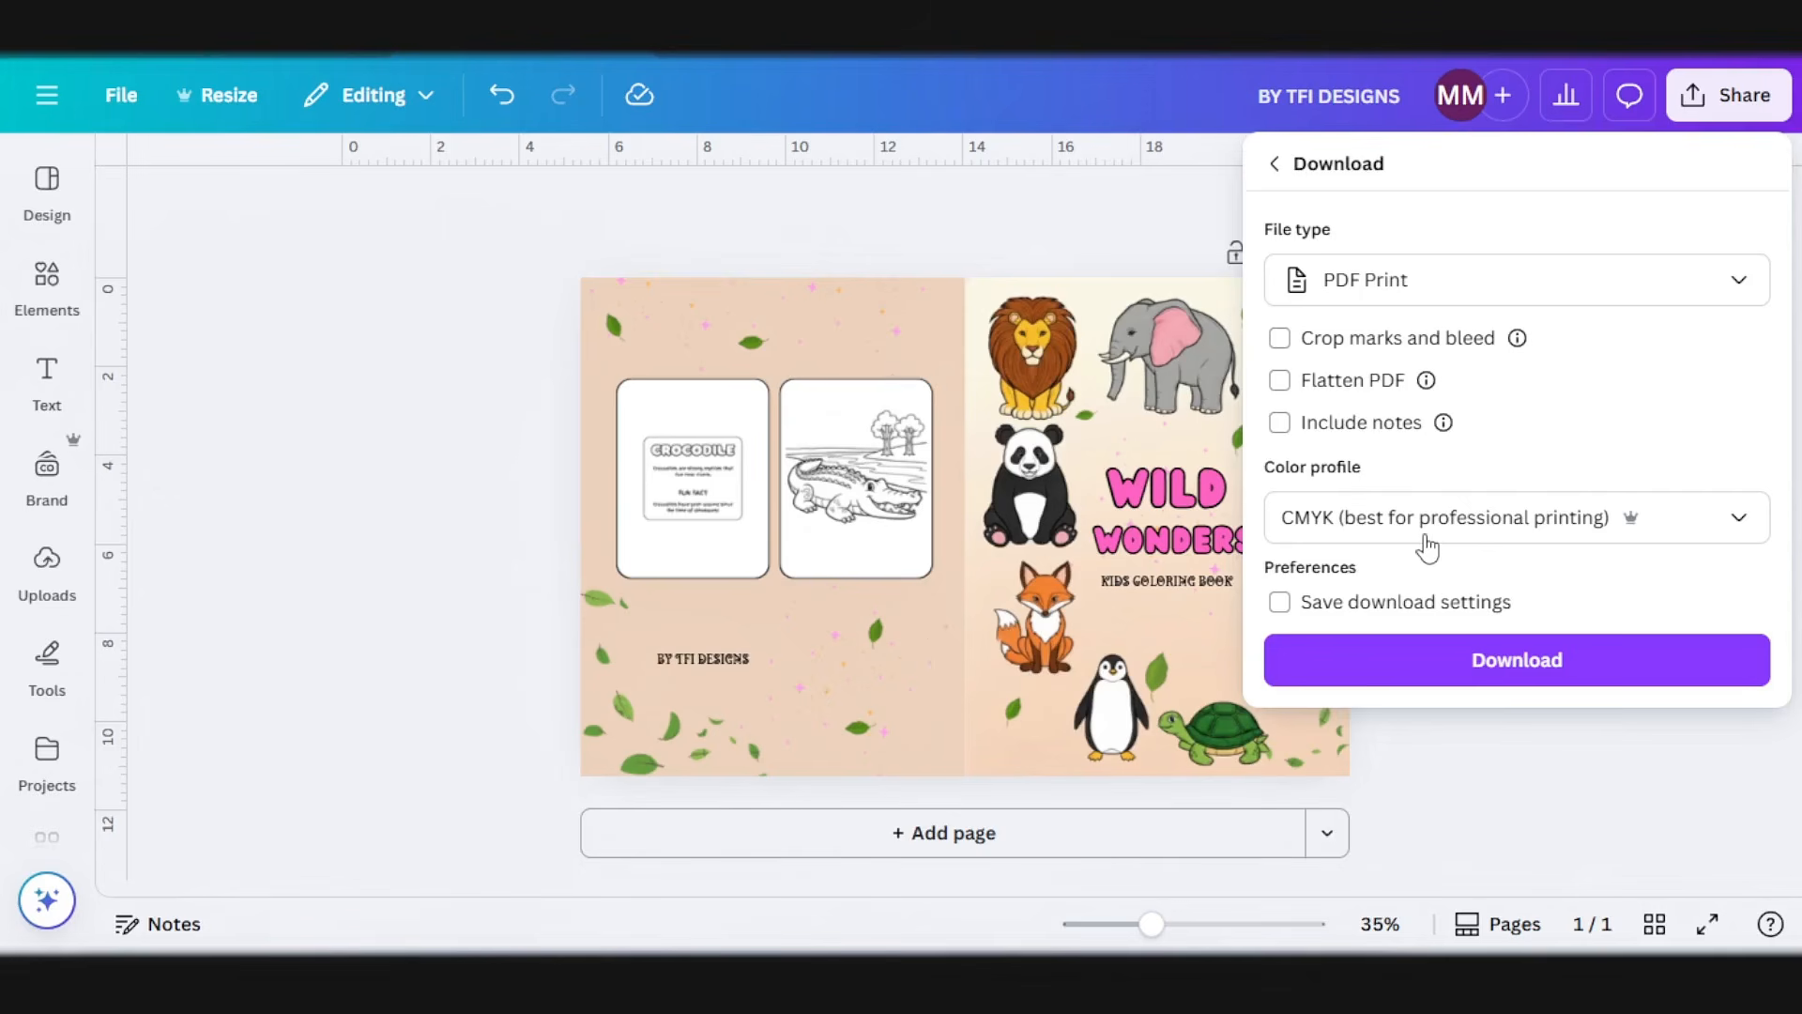
pyautogui.click(1456, 668)
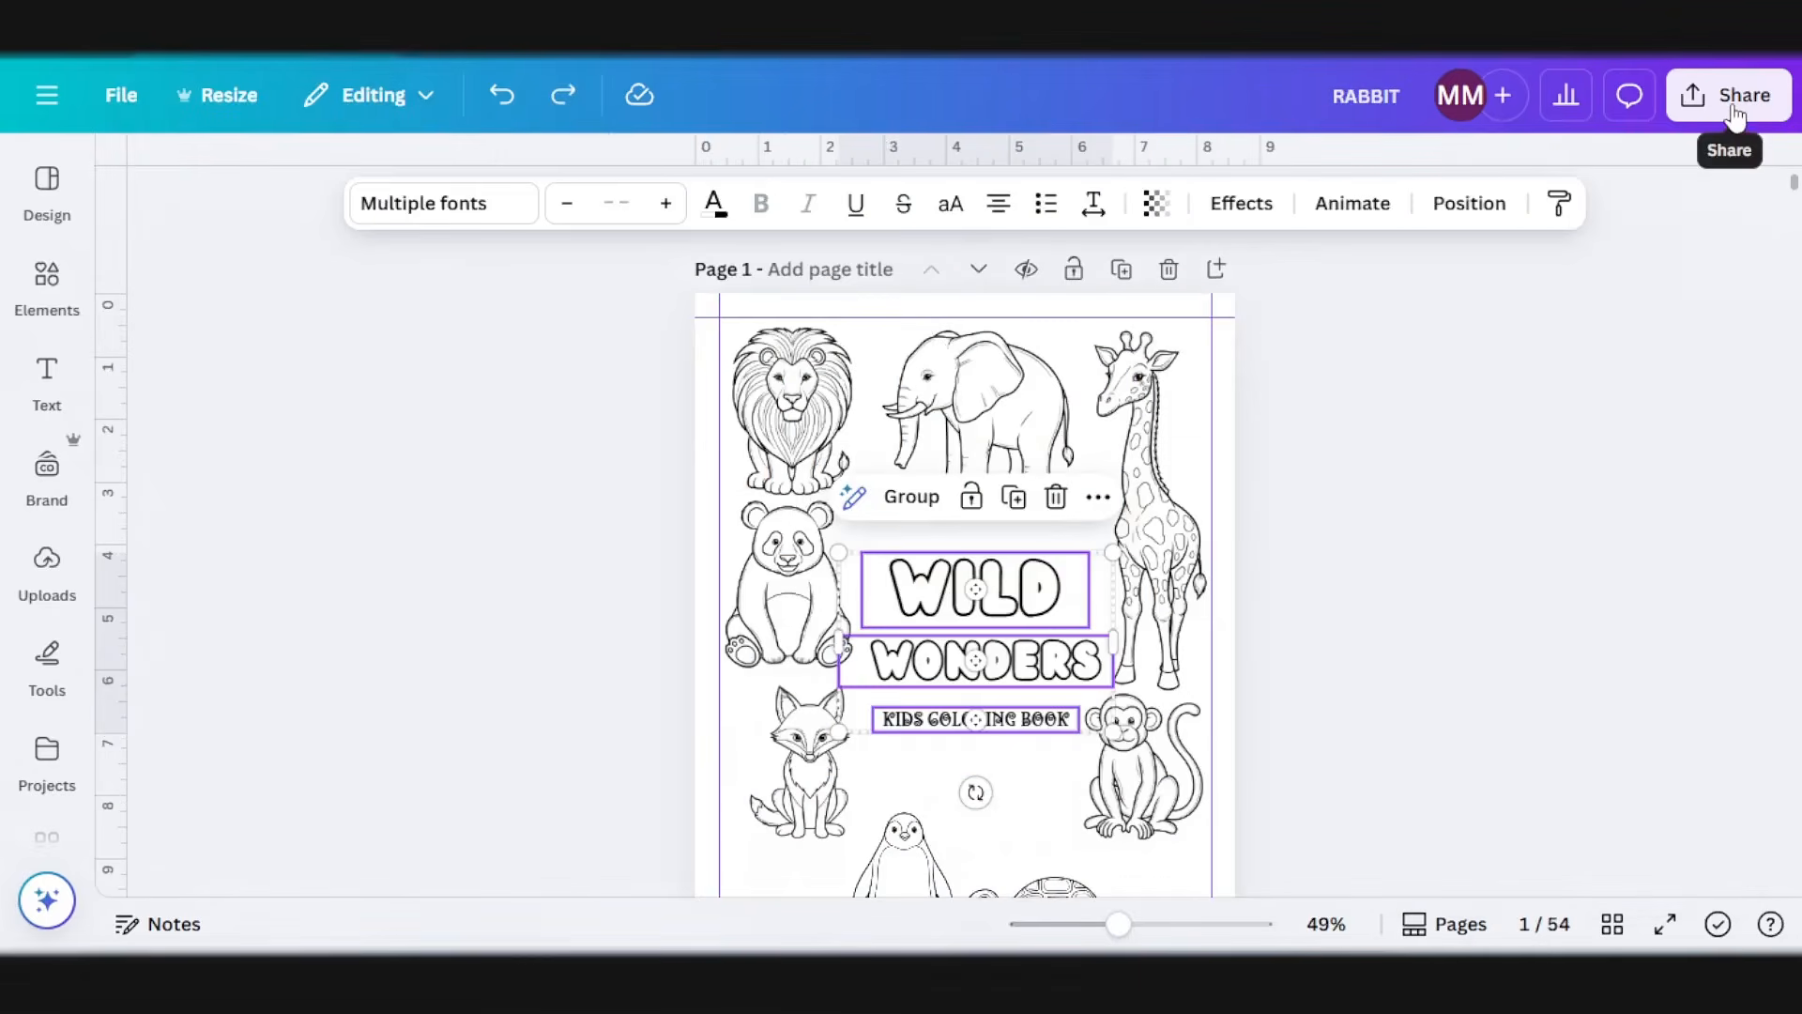
# Step: In the RABBIT interior design, set the download of pages 1–54 to PDF Print with the CMYK color profile
pyautogui.click(1734, 117)
pyautogui.click(1319, 641)
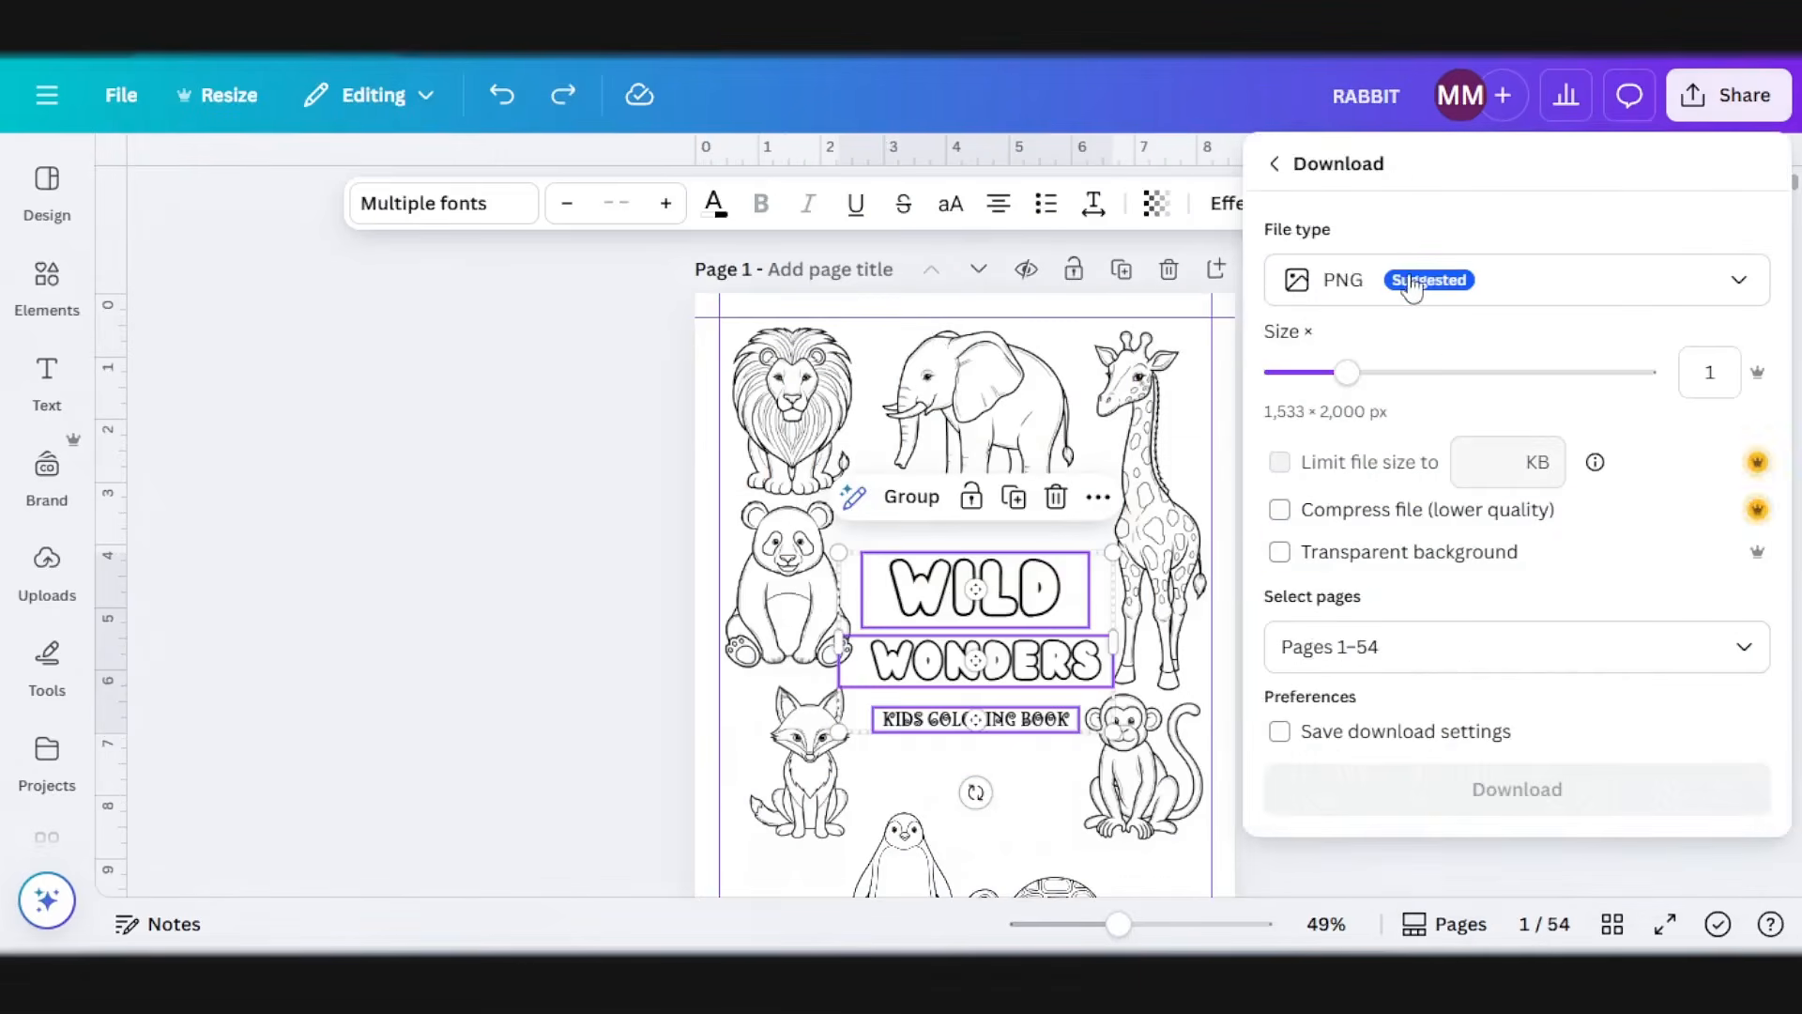
pyautogui.click(1412, 289)
pyautogui.click(1436, 586)
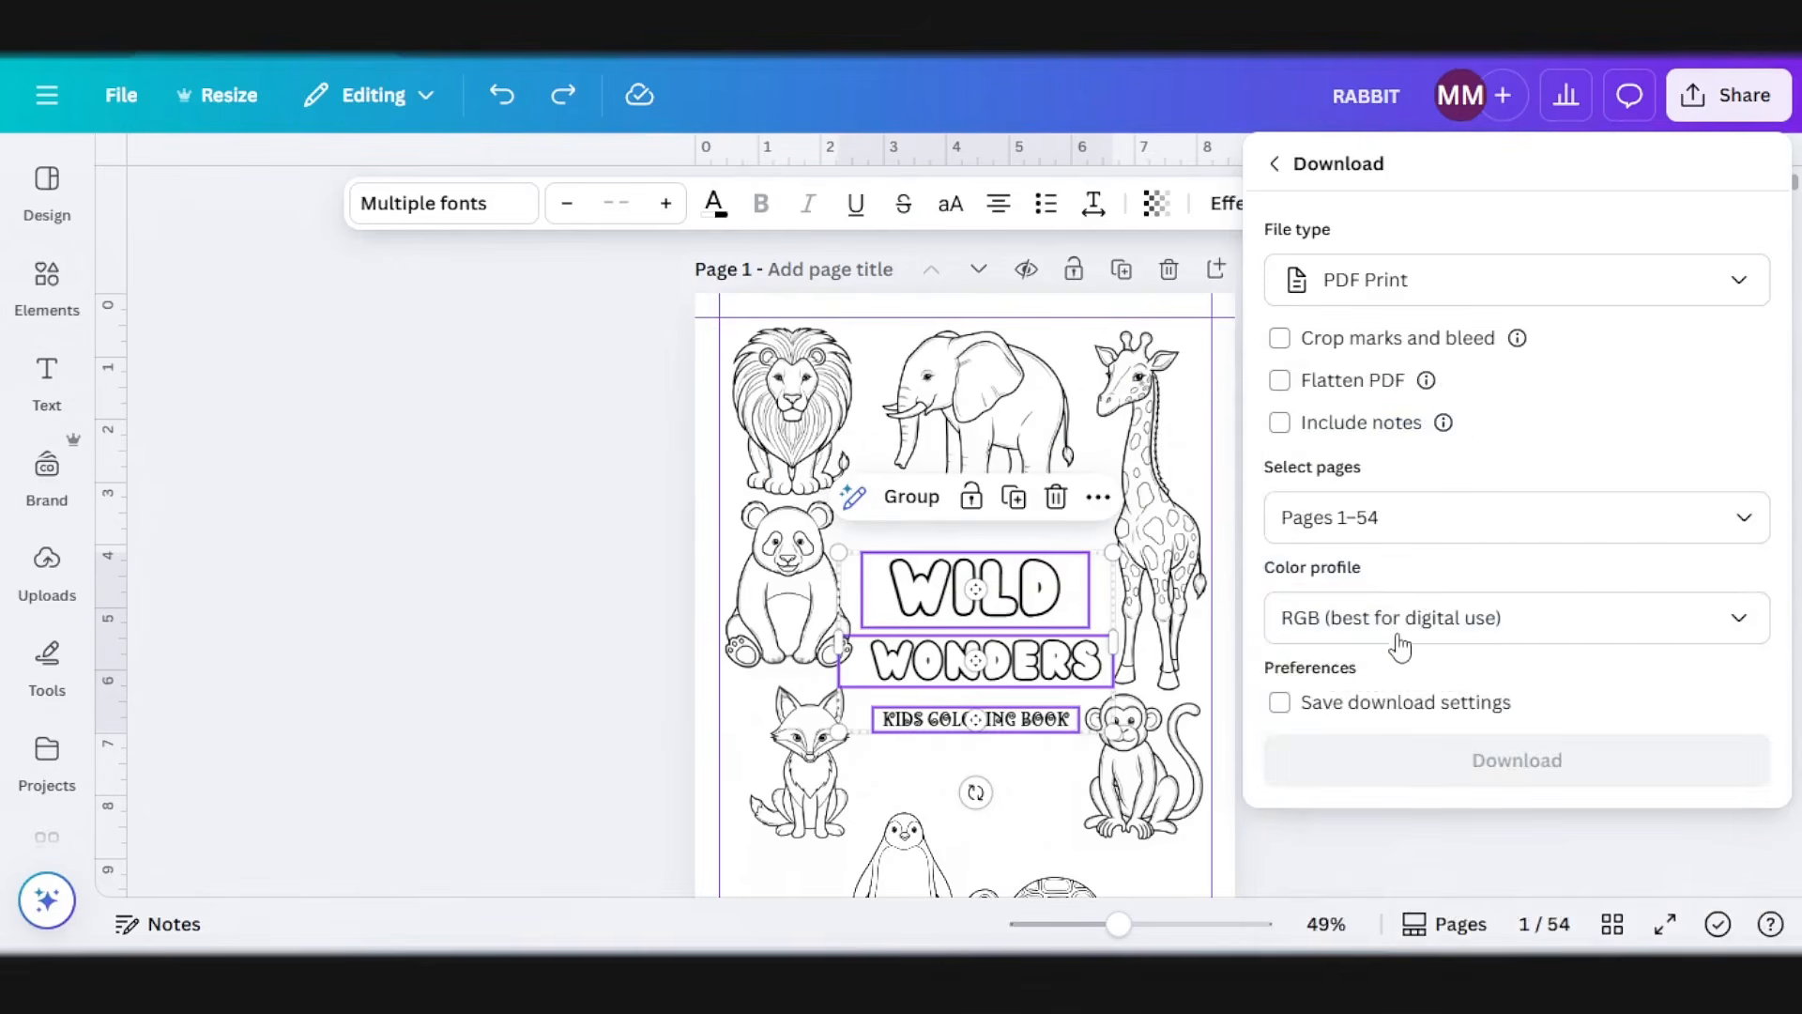
pyautogui.click(1398, 645)
pyautogui.click(1387, 740)
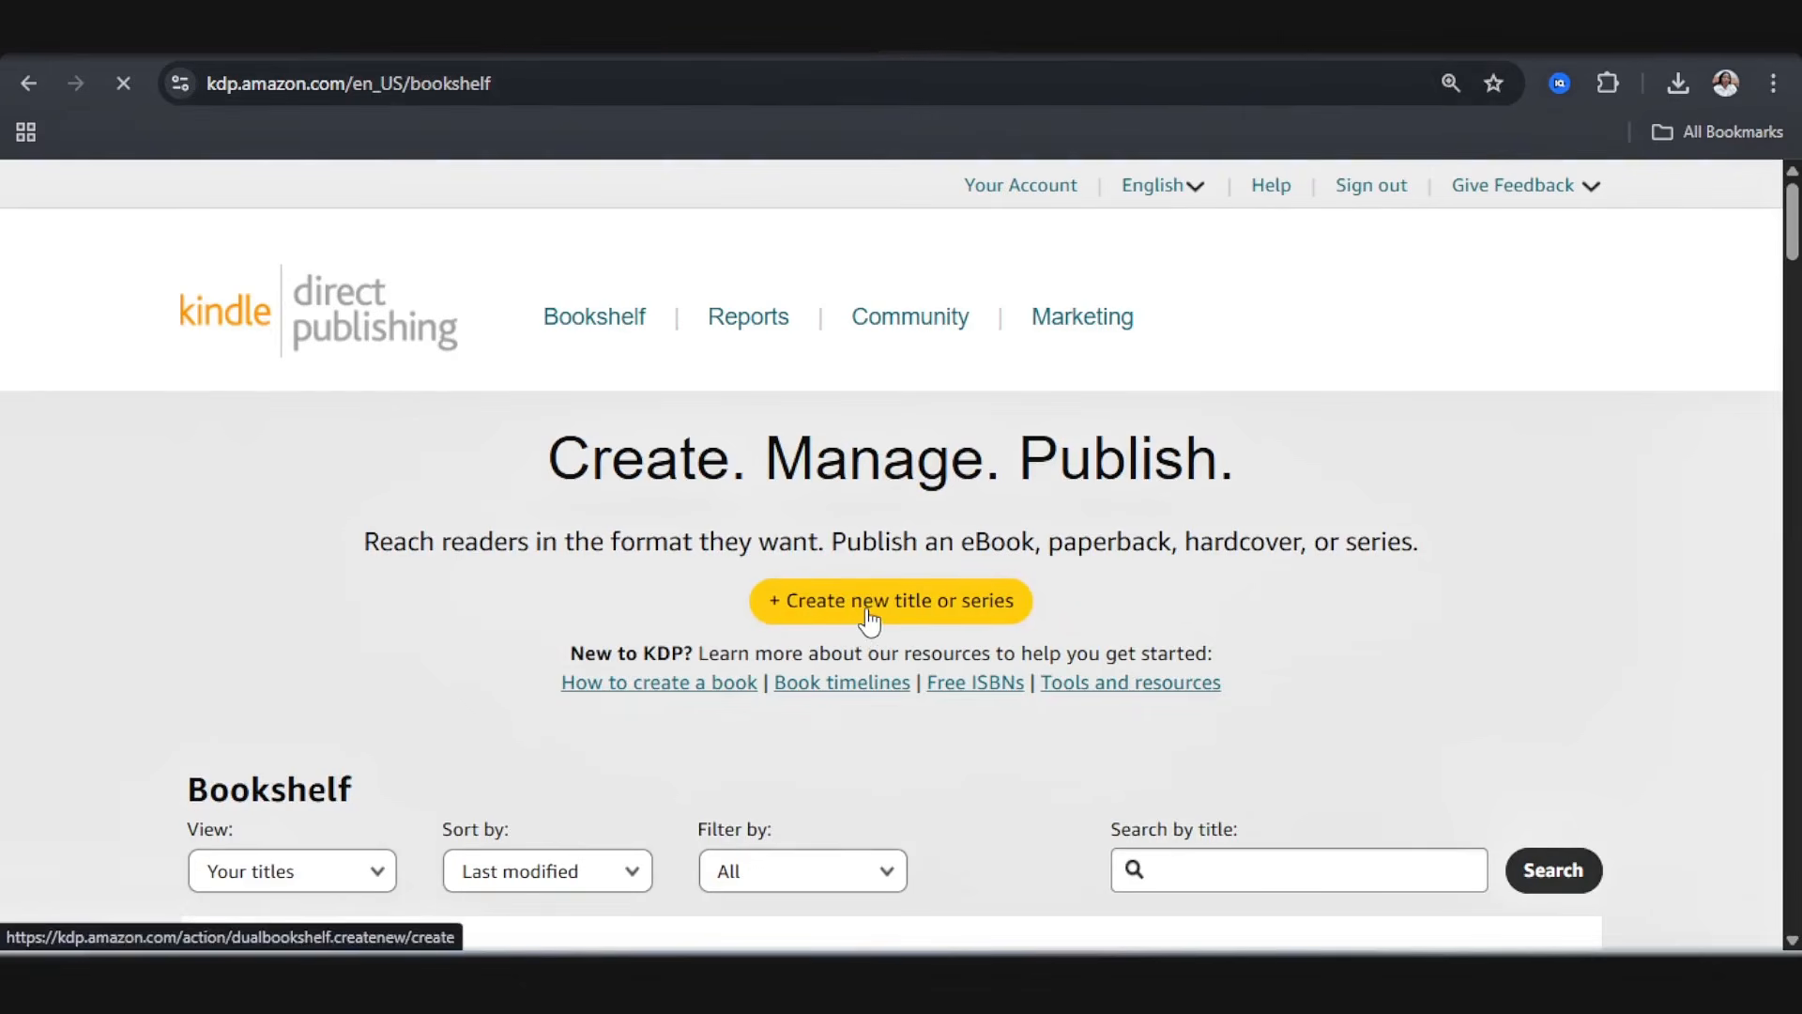
# Step: Switch to Kindle Direct Publishing, create a new paperback title and go down its Paperback Details form
pyautogui.scroll(2, 1126, 527)
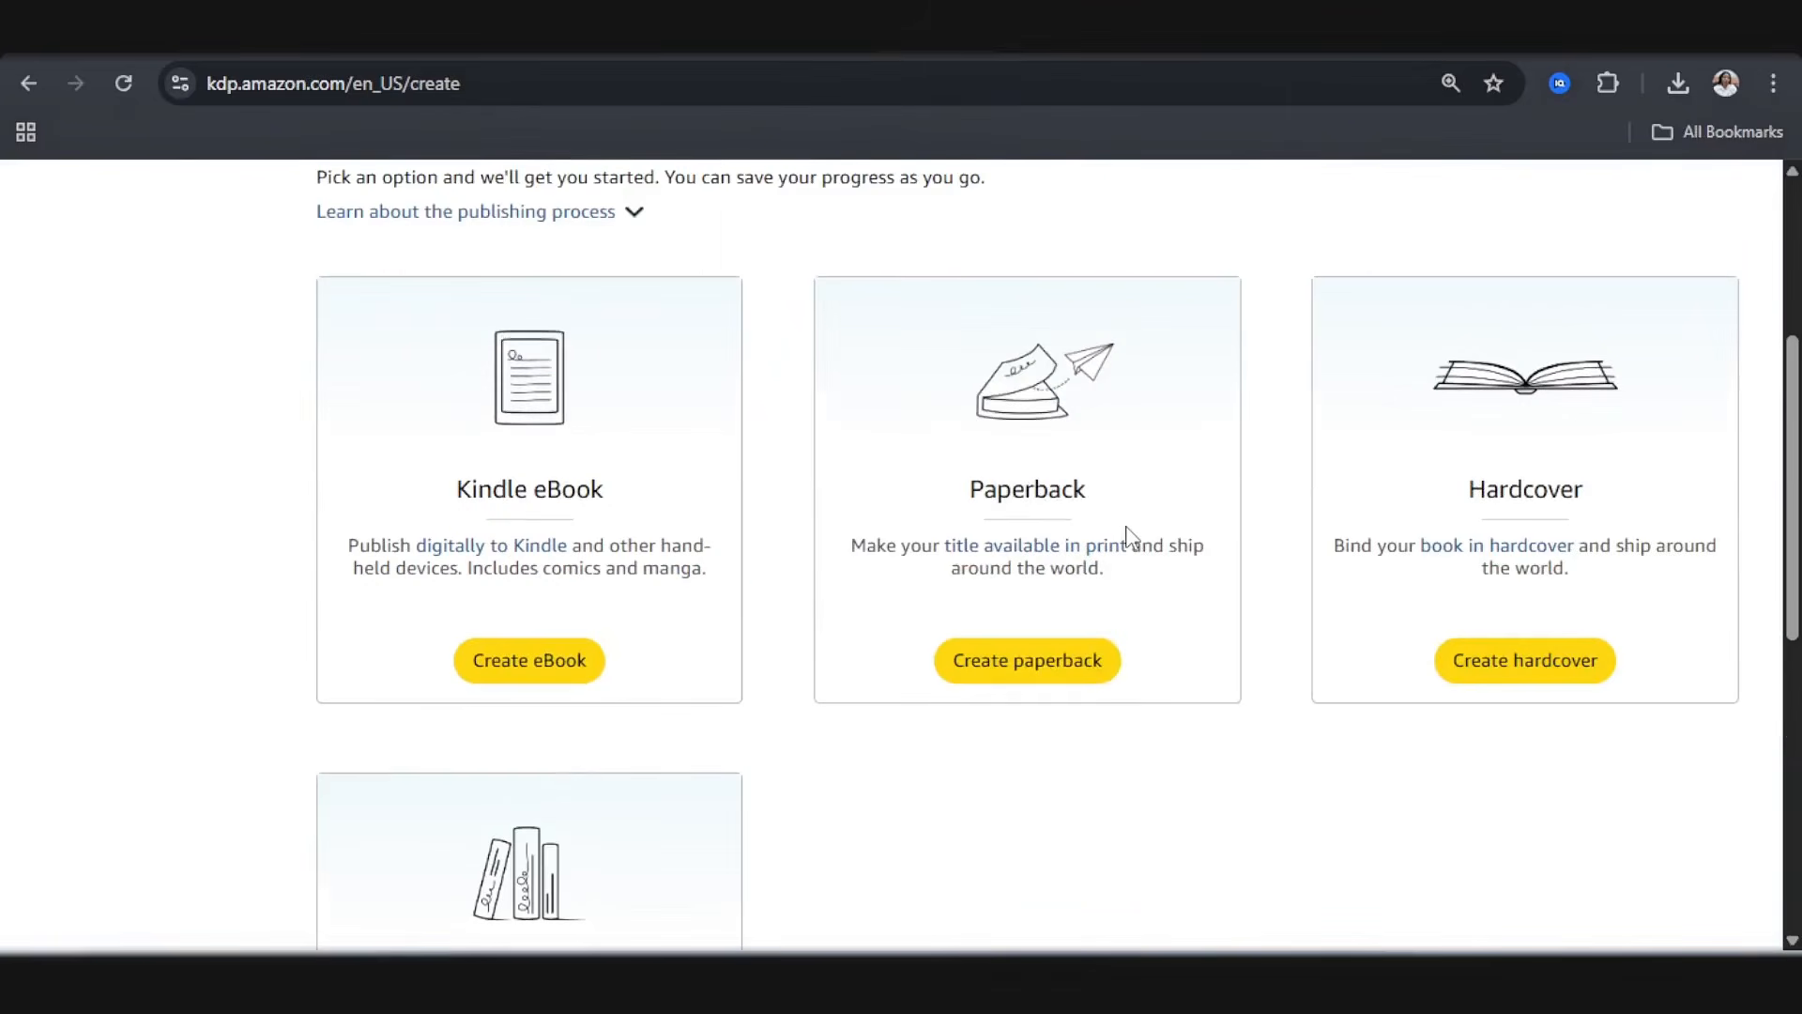
pyautogui.click(1017, 658)
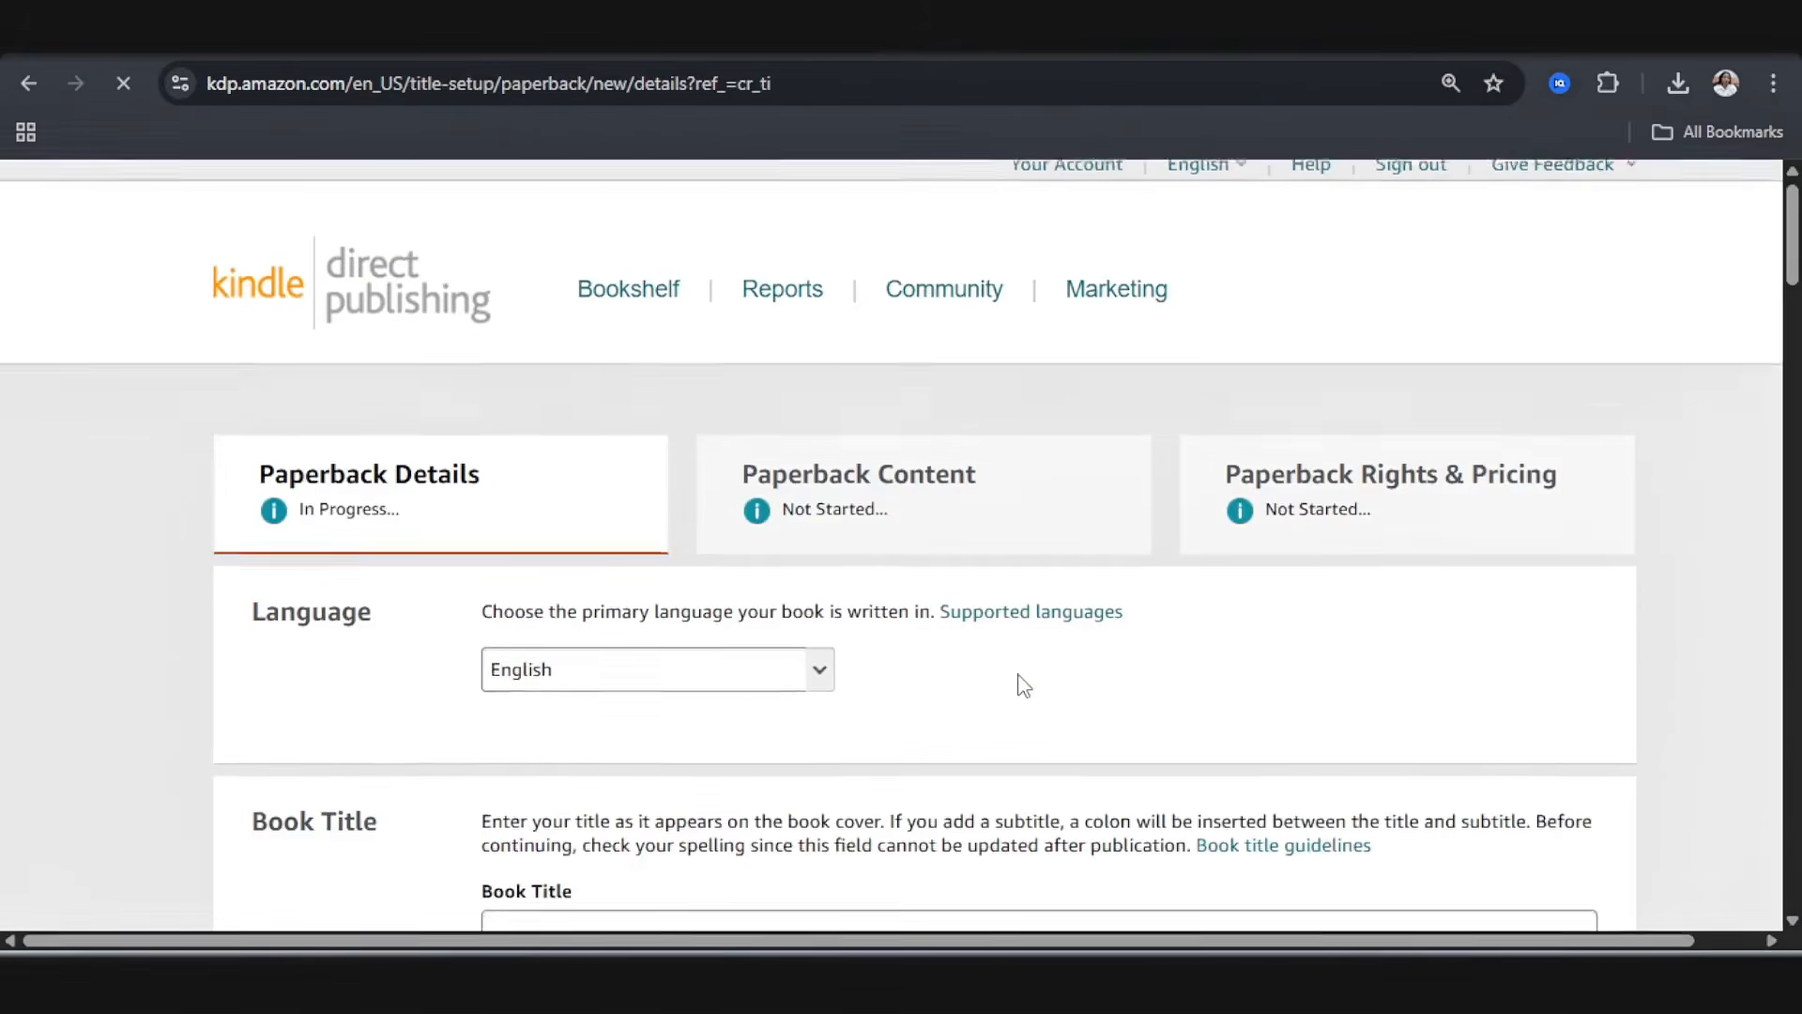
pyautogui.scroll(-1, 1023, 685)
pyautogui.scroll(-6, 995, 689)
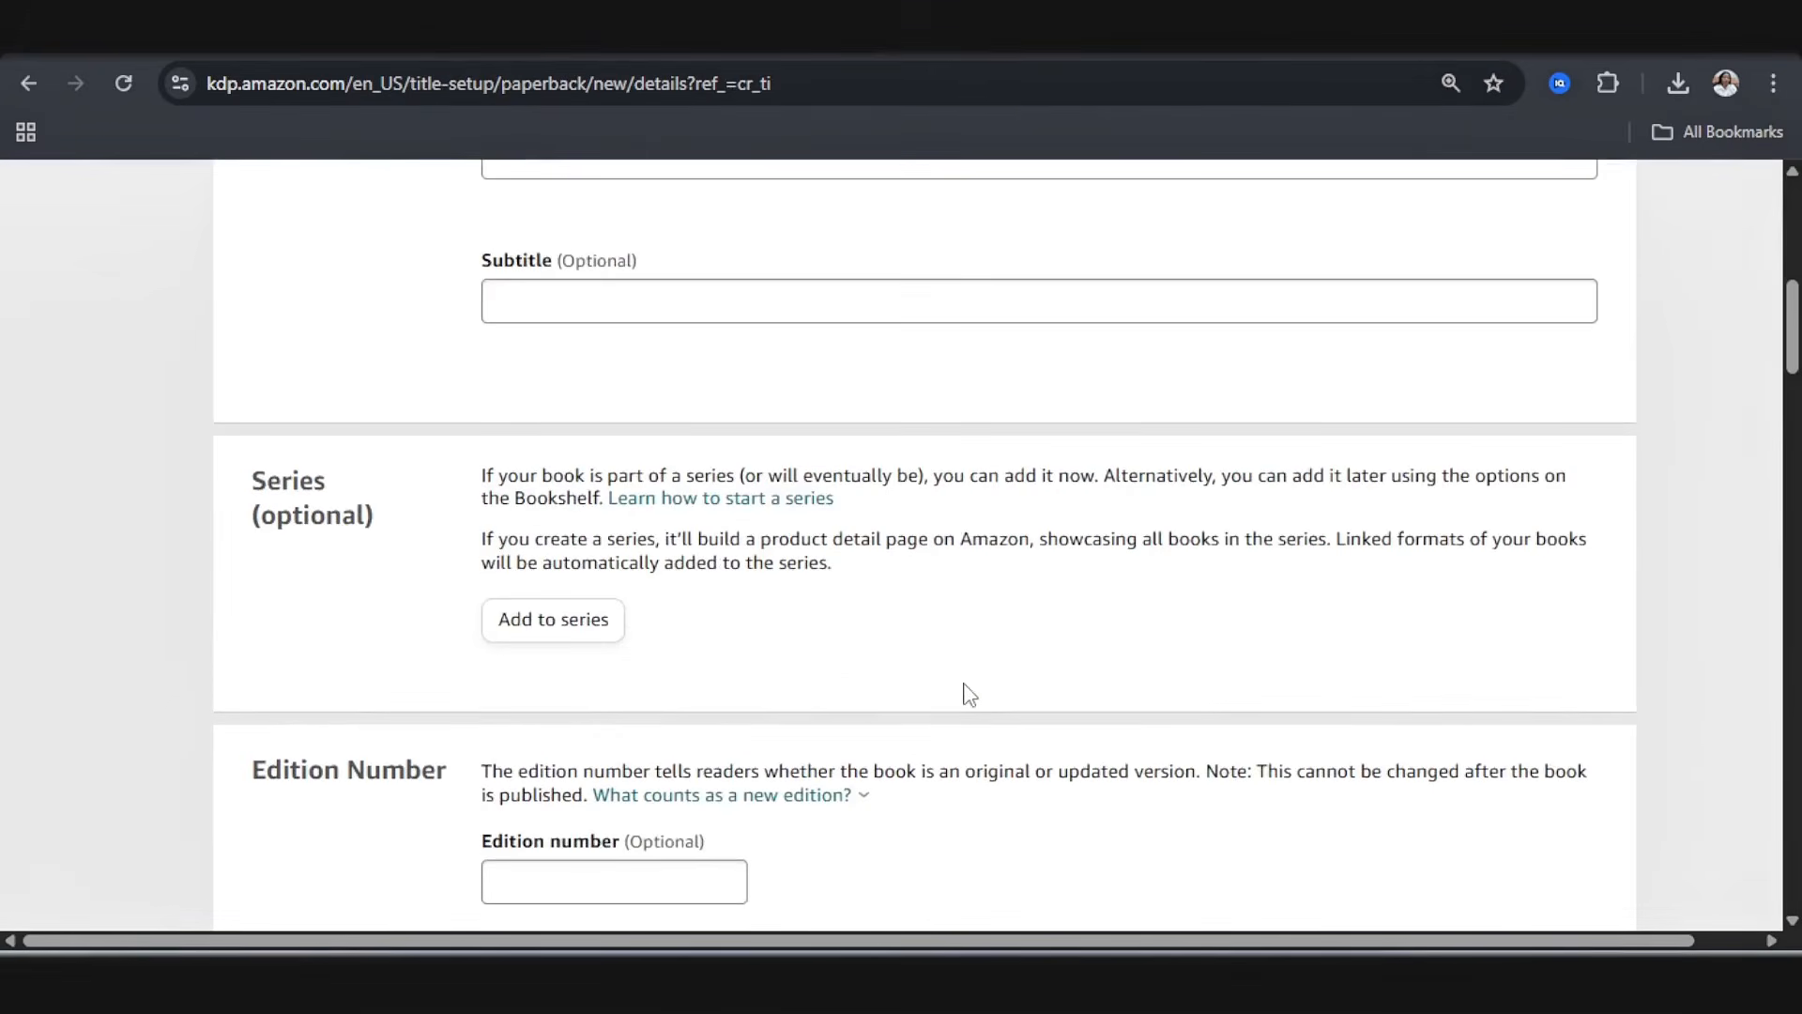
# Step: Look through the Paperback Details sections from Series to Categories and activate the first keyword field
pyautogui.scroll(-6, 809, 632)
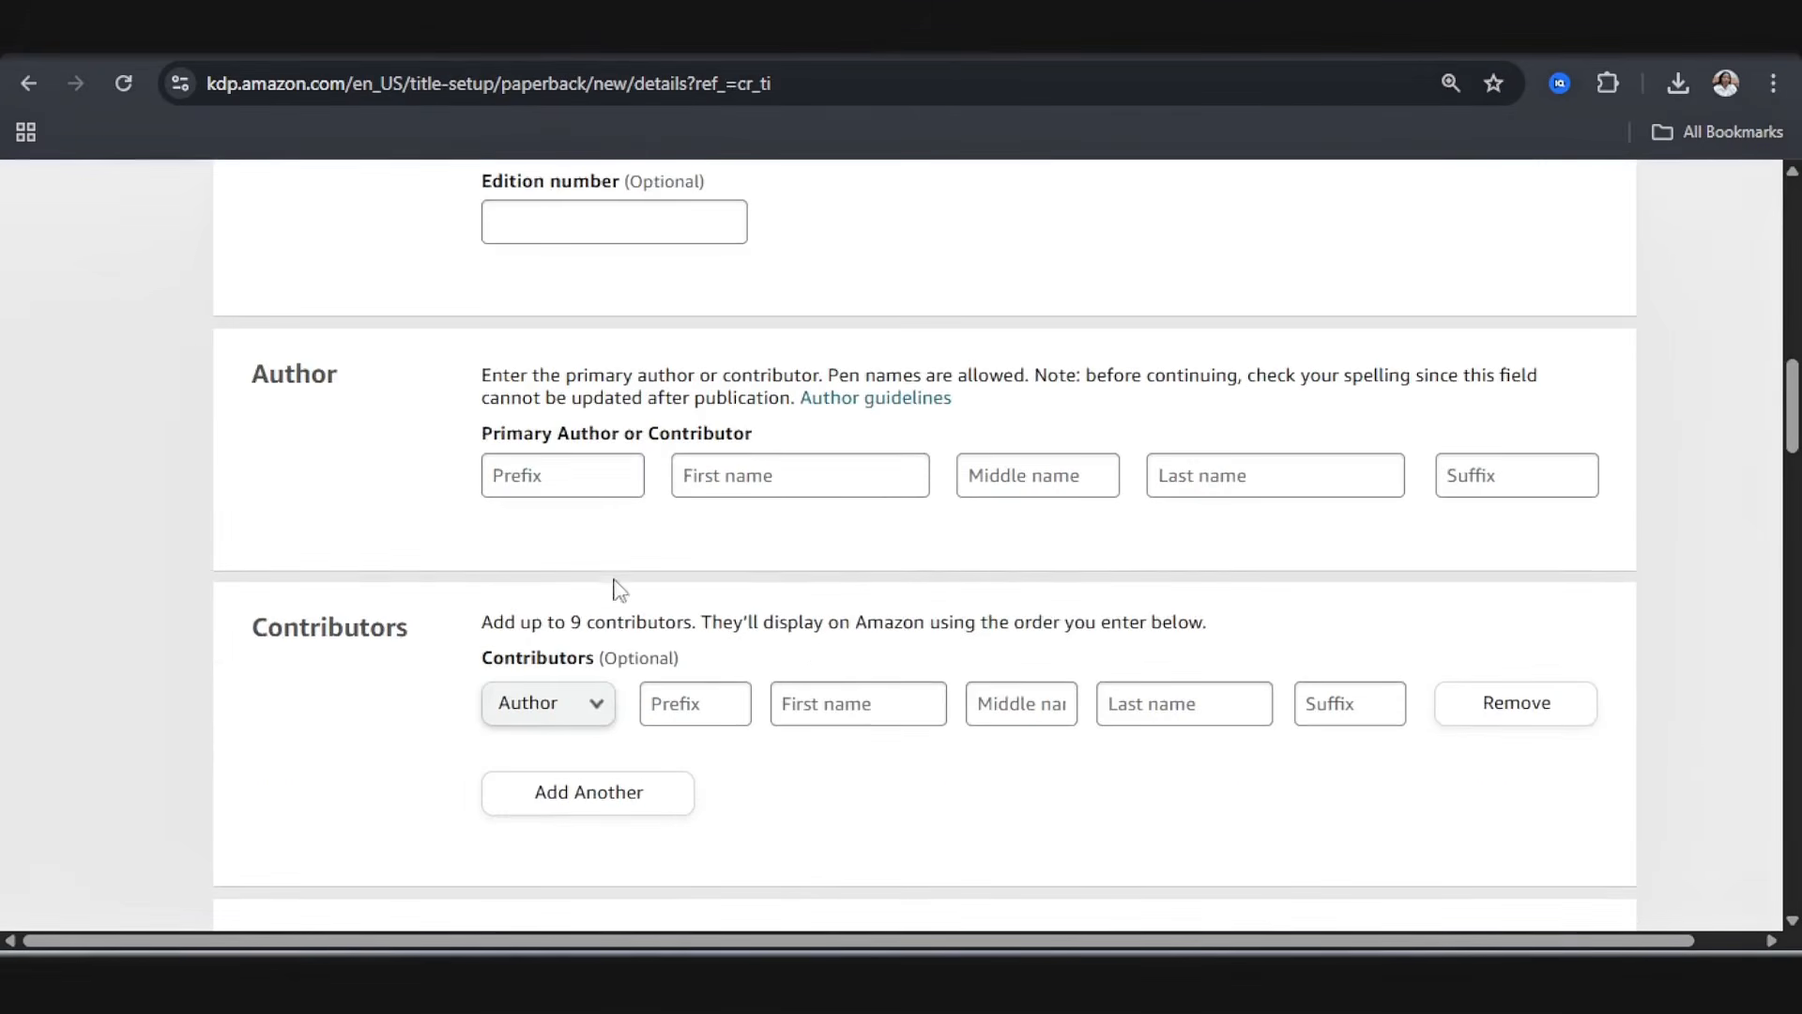
pyautogui.scroll(-5, 629, 601)
pyautogui.scroll(-9, 638, 627)
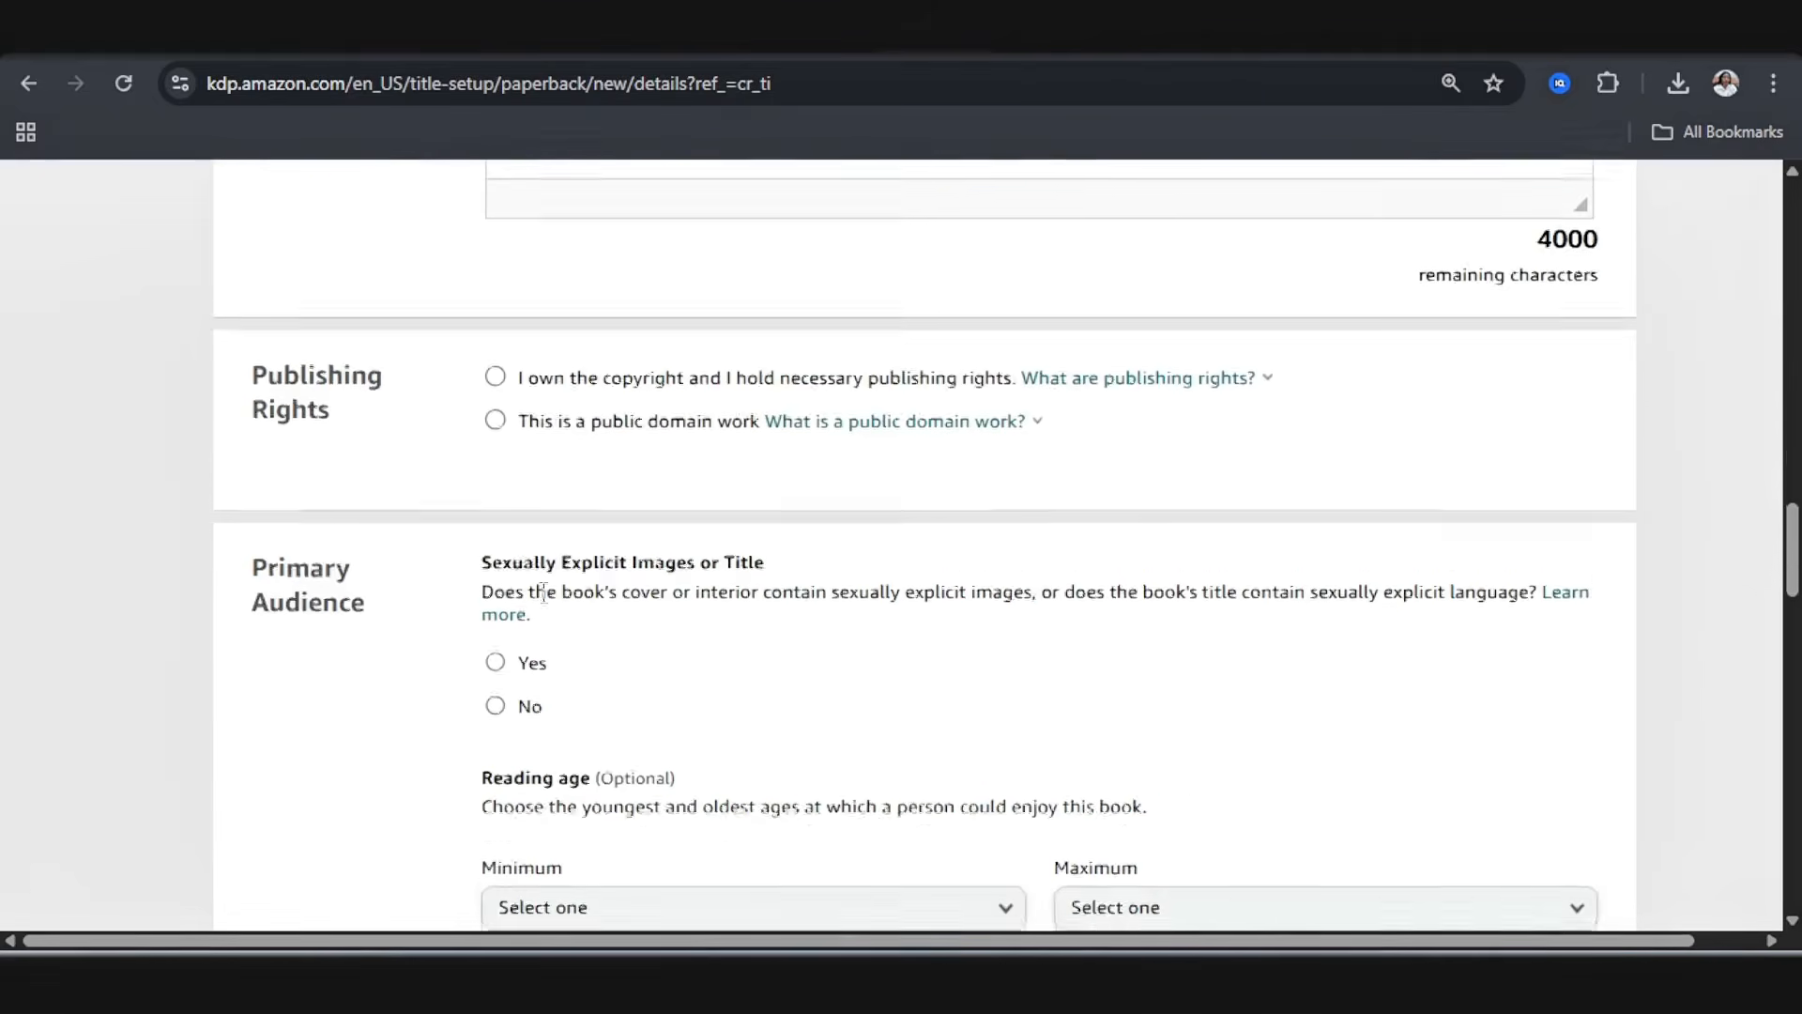
pyautogui.scroll(-7, 542, 615)
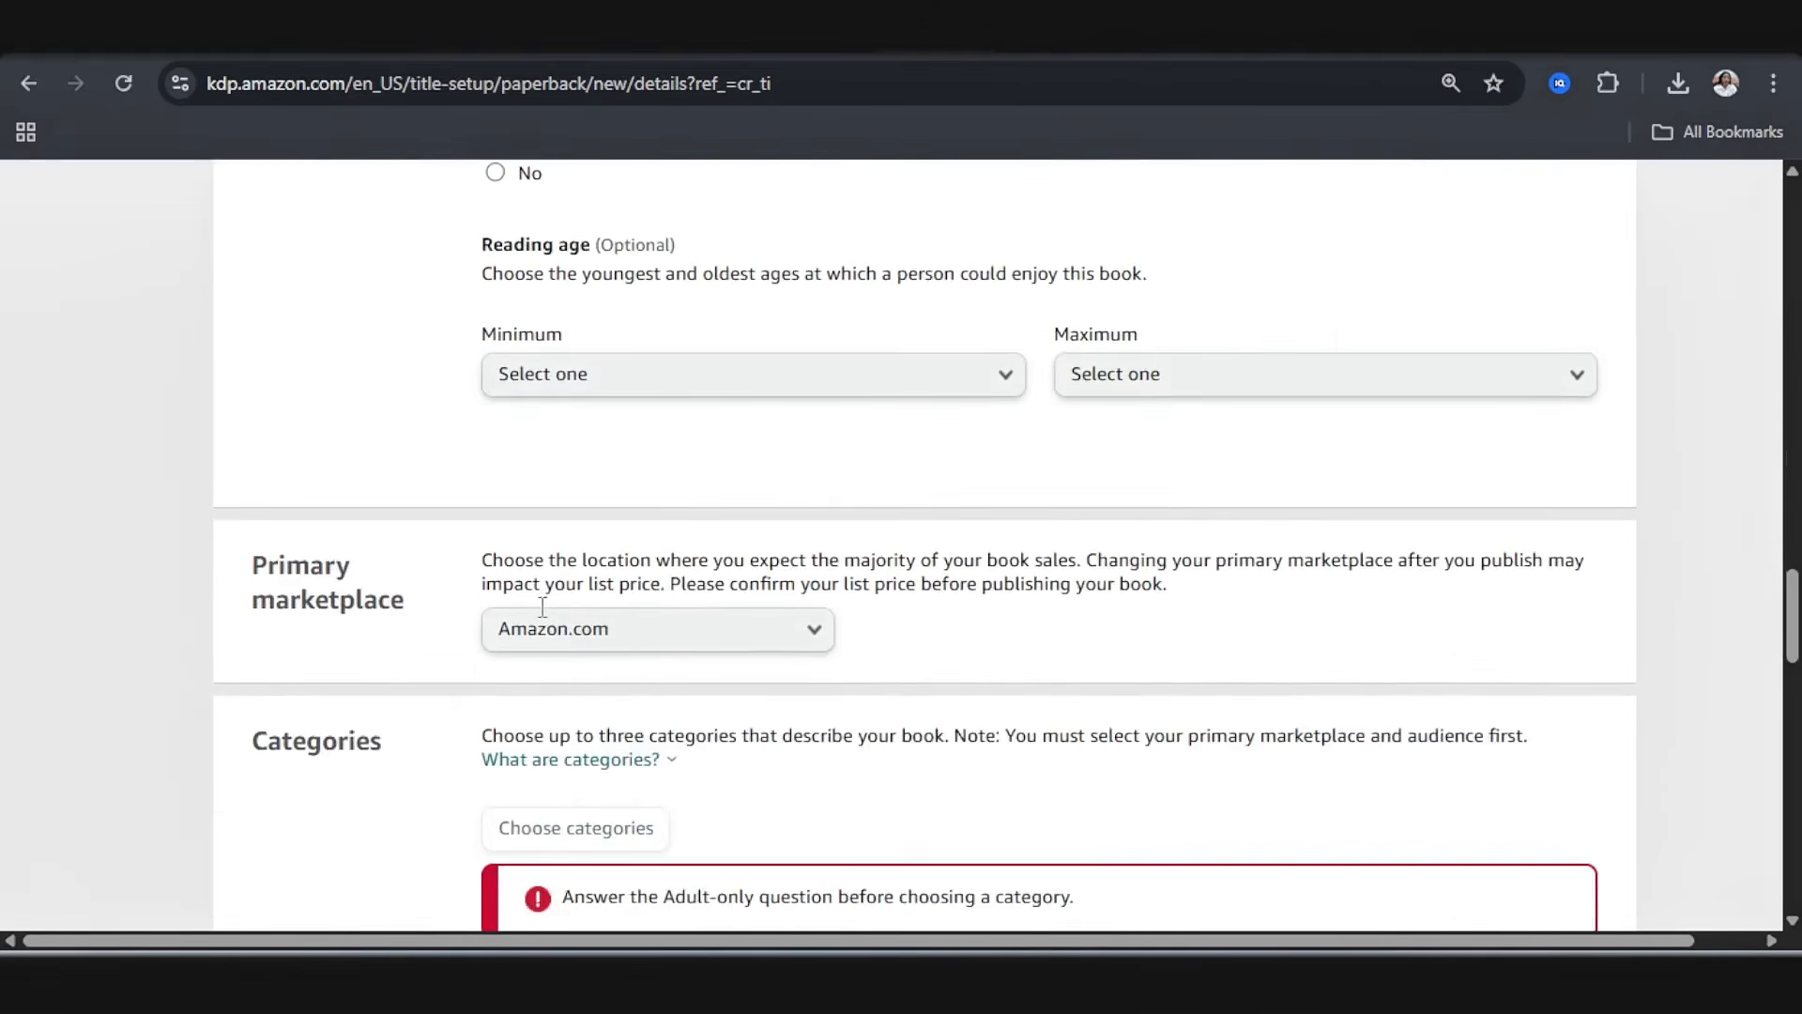
pyautogui.scroll(-1, 543, 611)
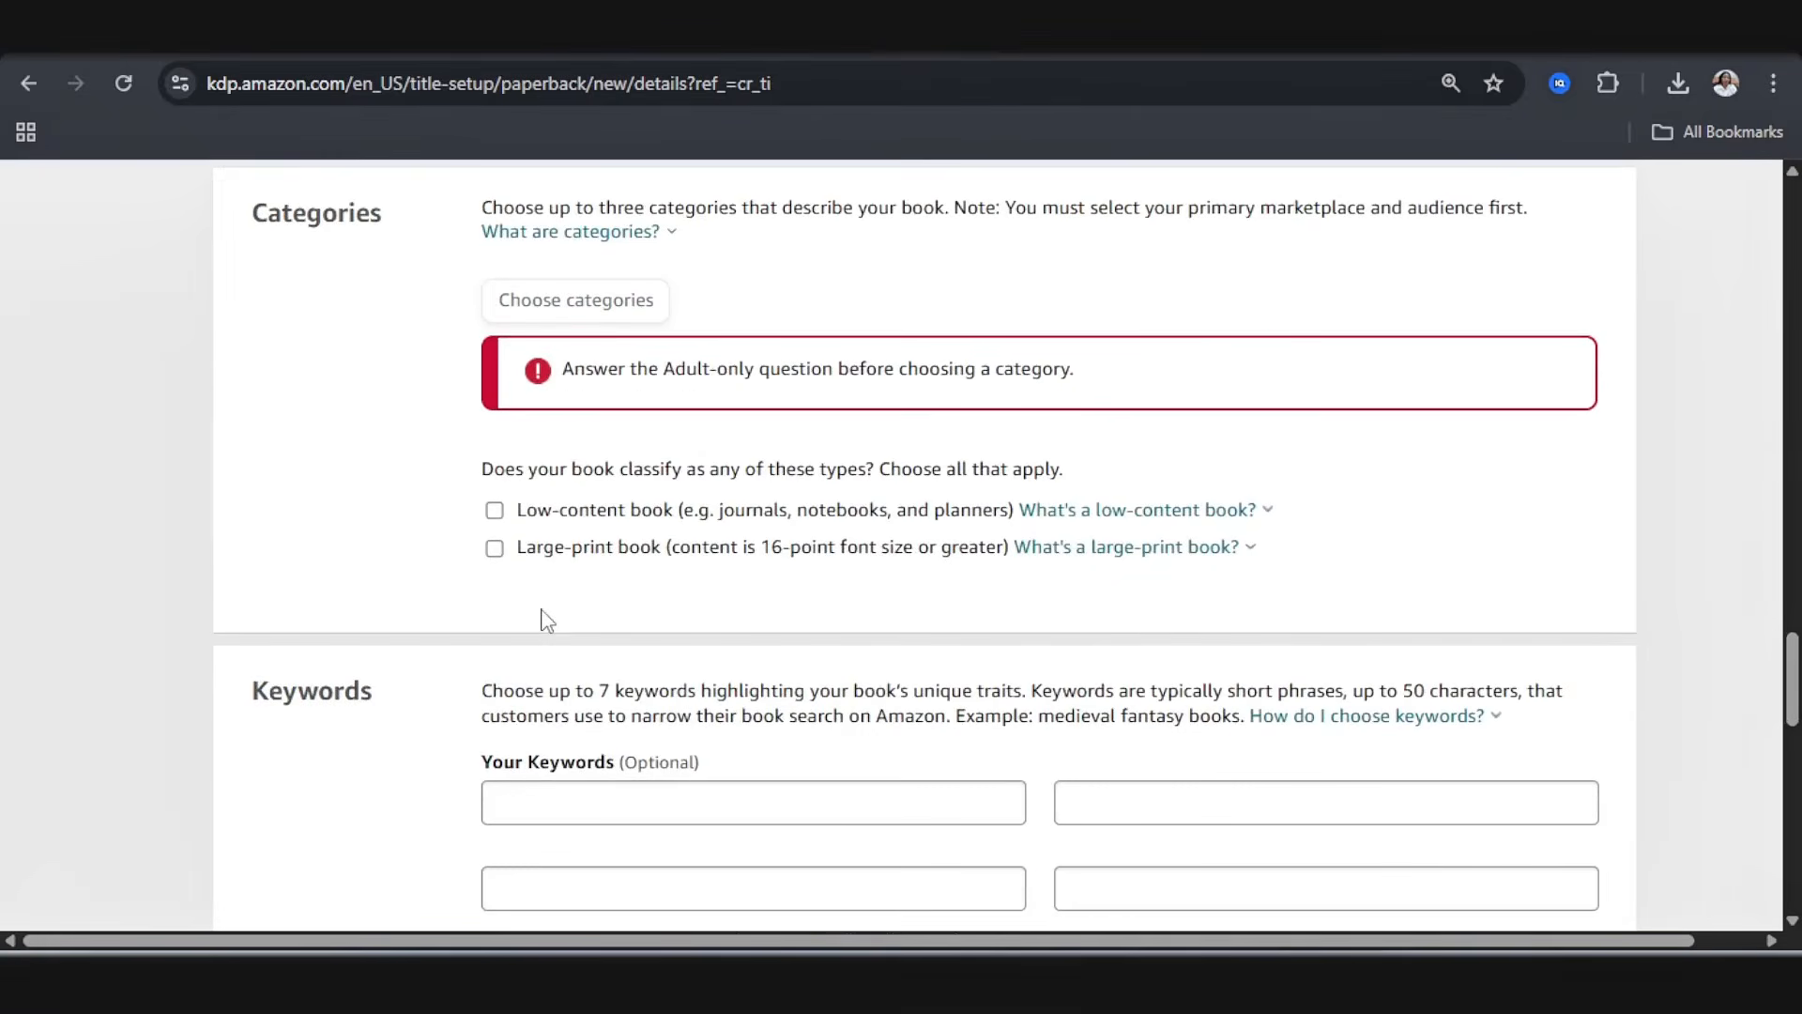
pyautogui.scroll(-1, 543, 620)
pyautogui.click(603, 673)
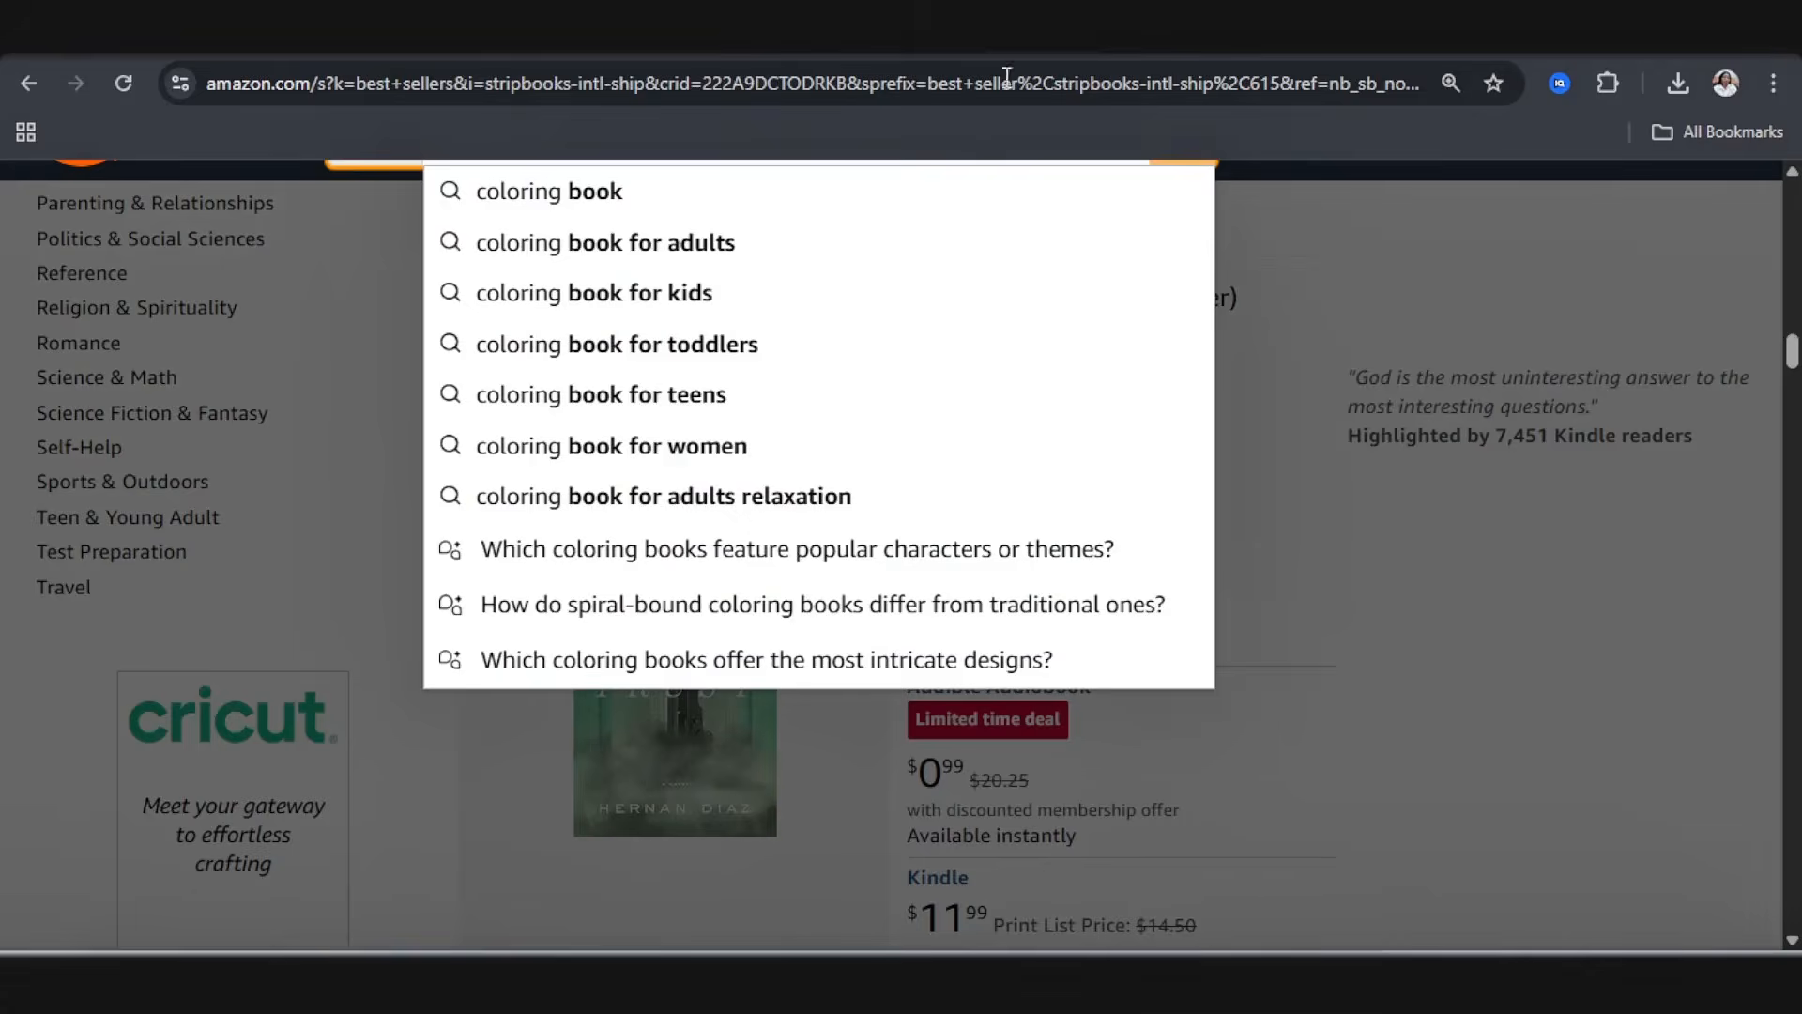
# Step: Switch to the Amazon store and search Books for "animal coloring book for kids" to research keywords
pyautogui.scroll(4, 762, 392)
pyautogui.scroll(3, 762, 392)
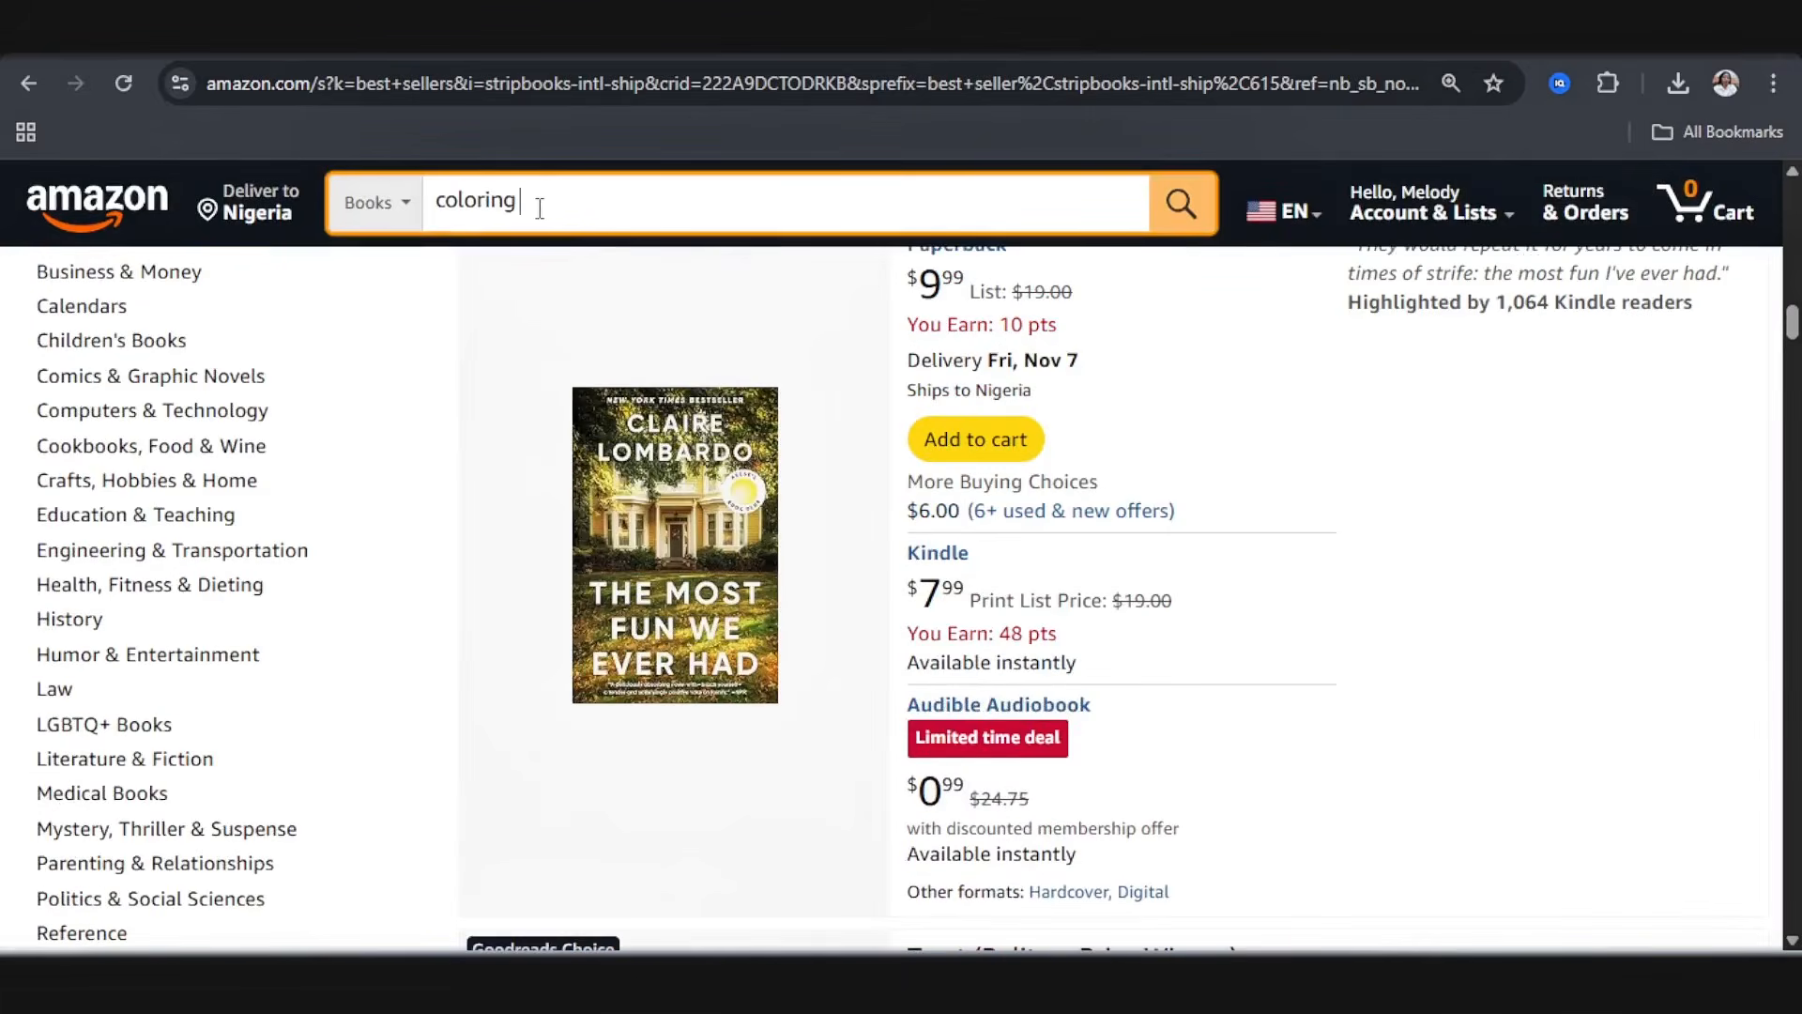
pyautogui.doubleClick(538, 201)
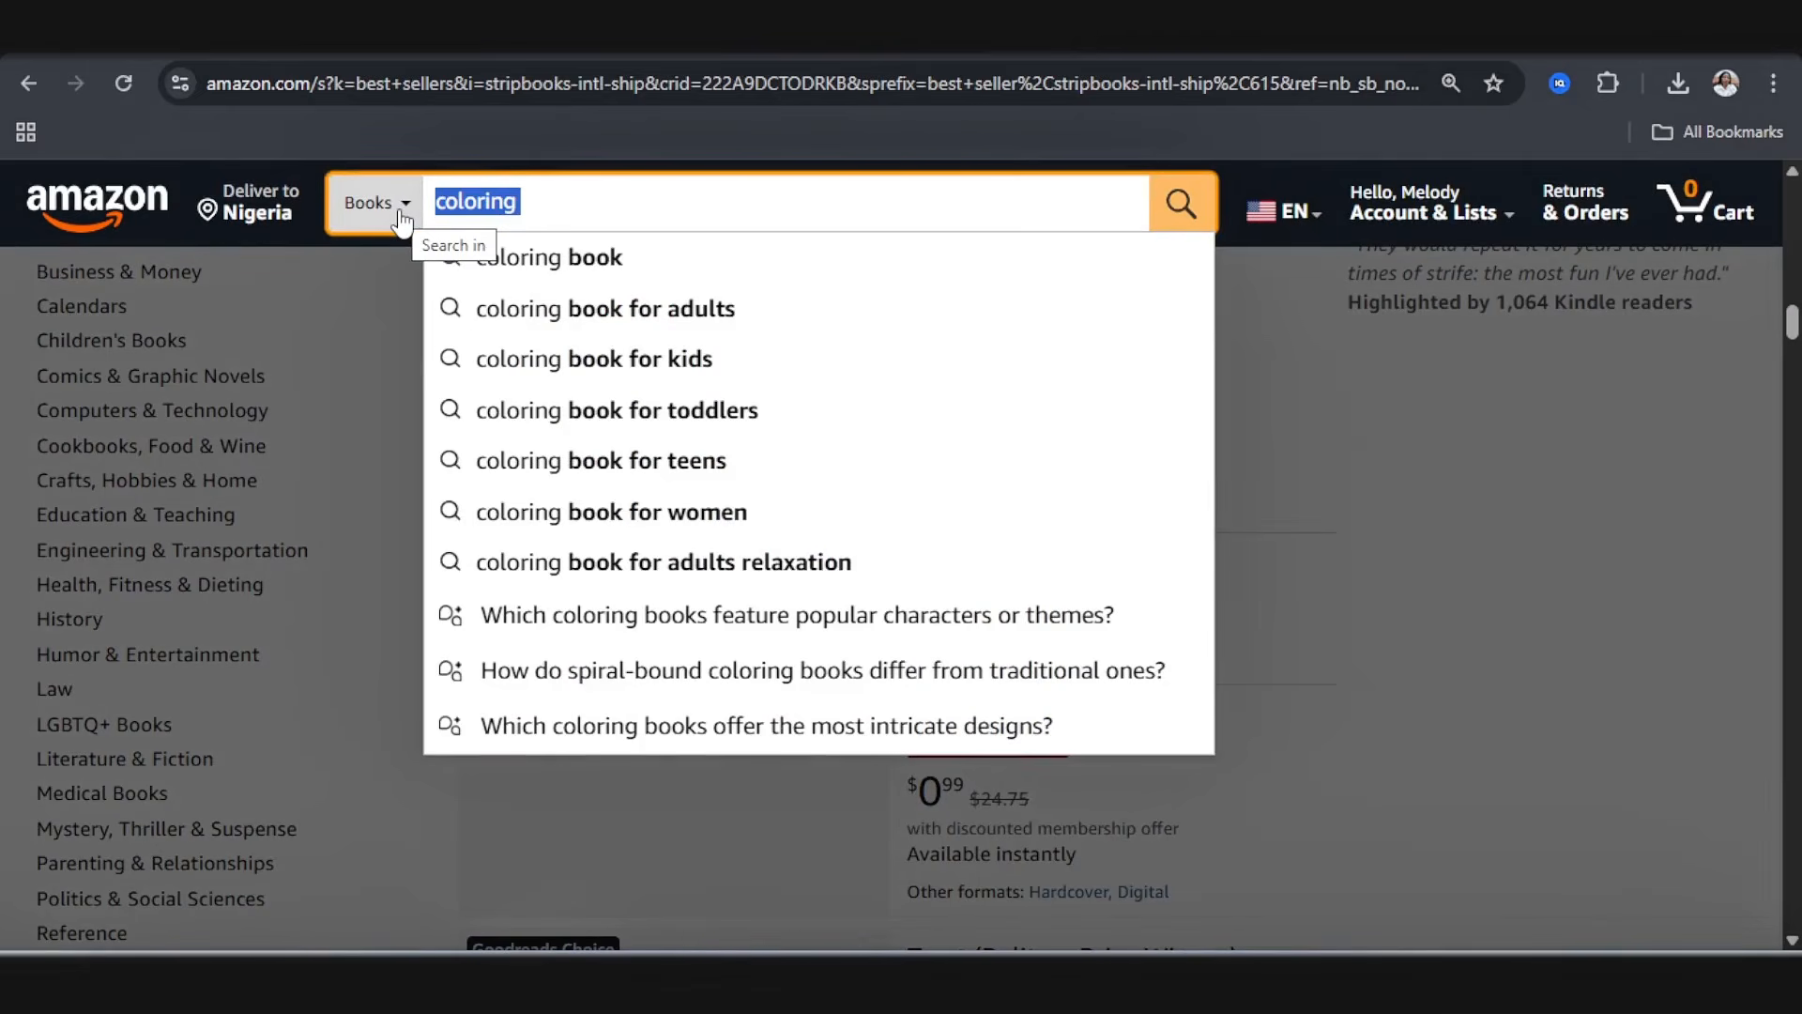
pyautogui.write('animal coloring book')
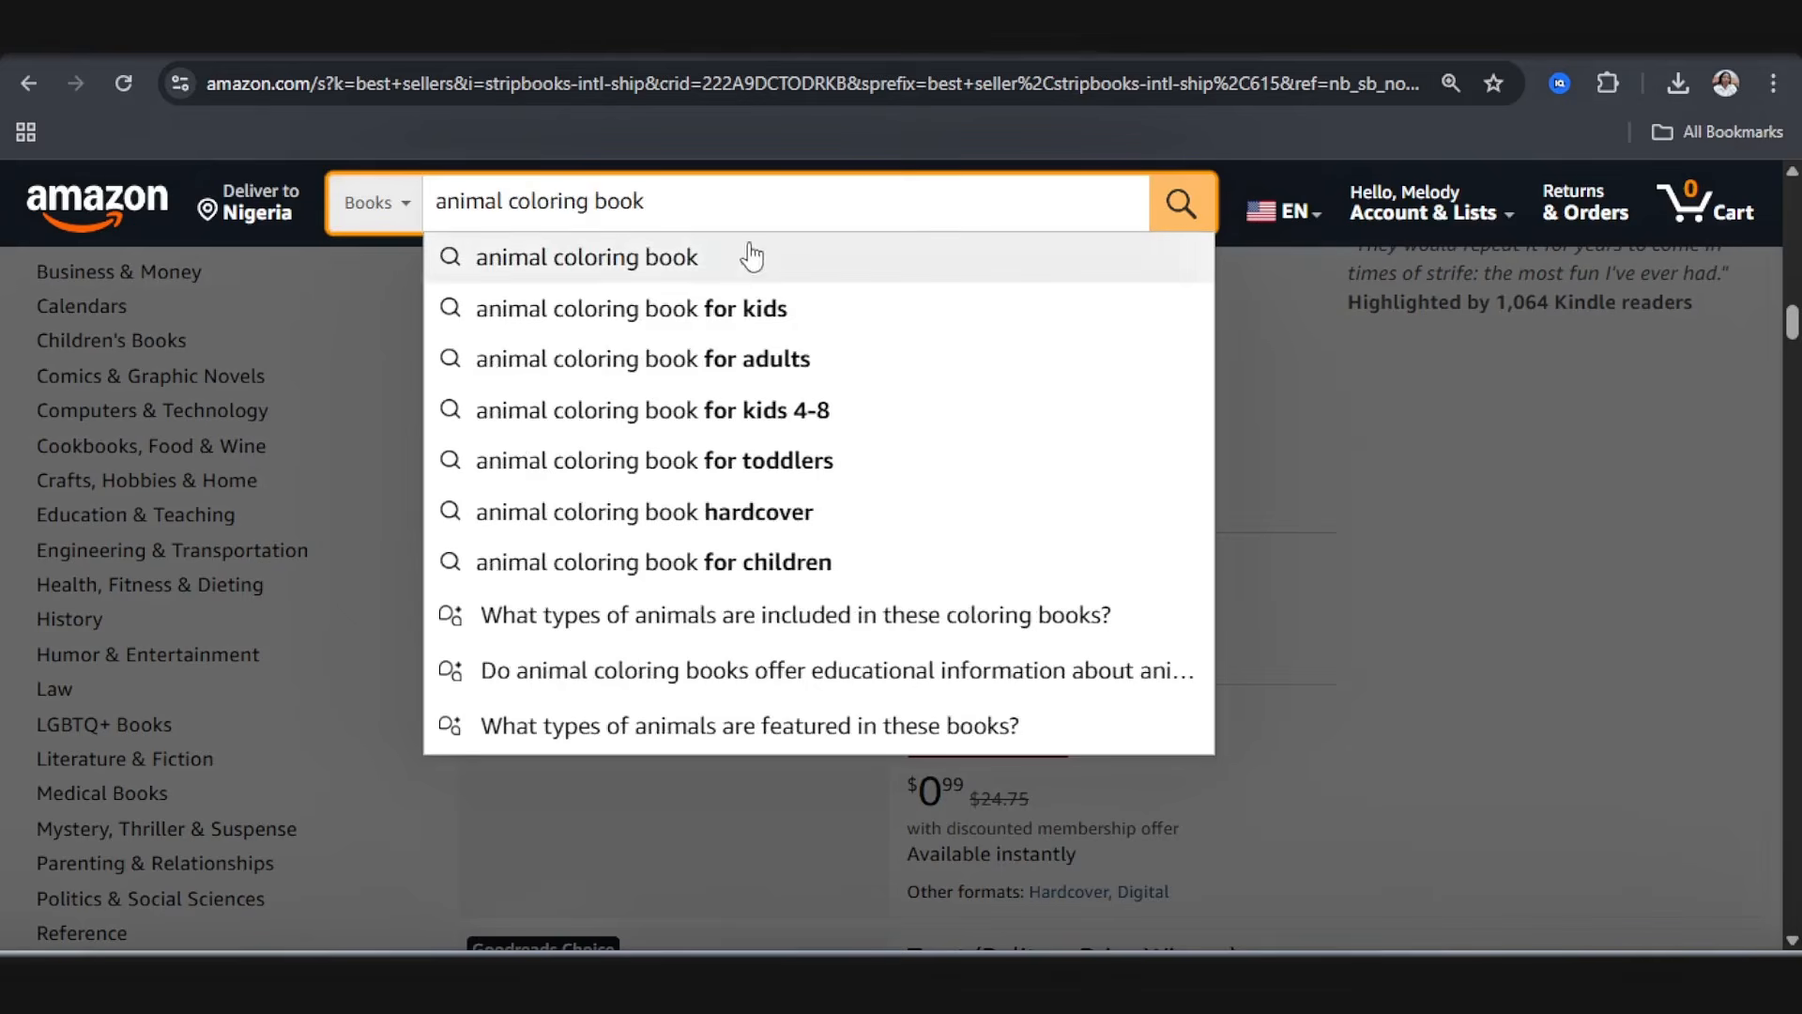
pyautogui.click(724, 311)
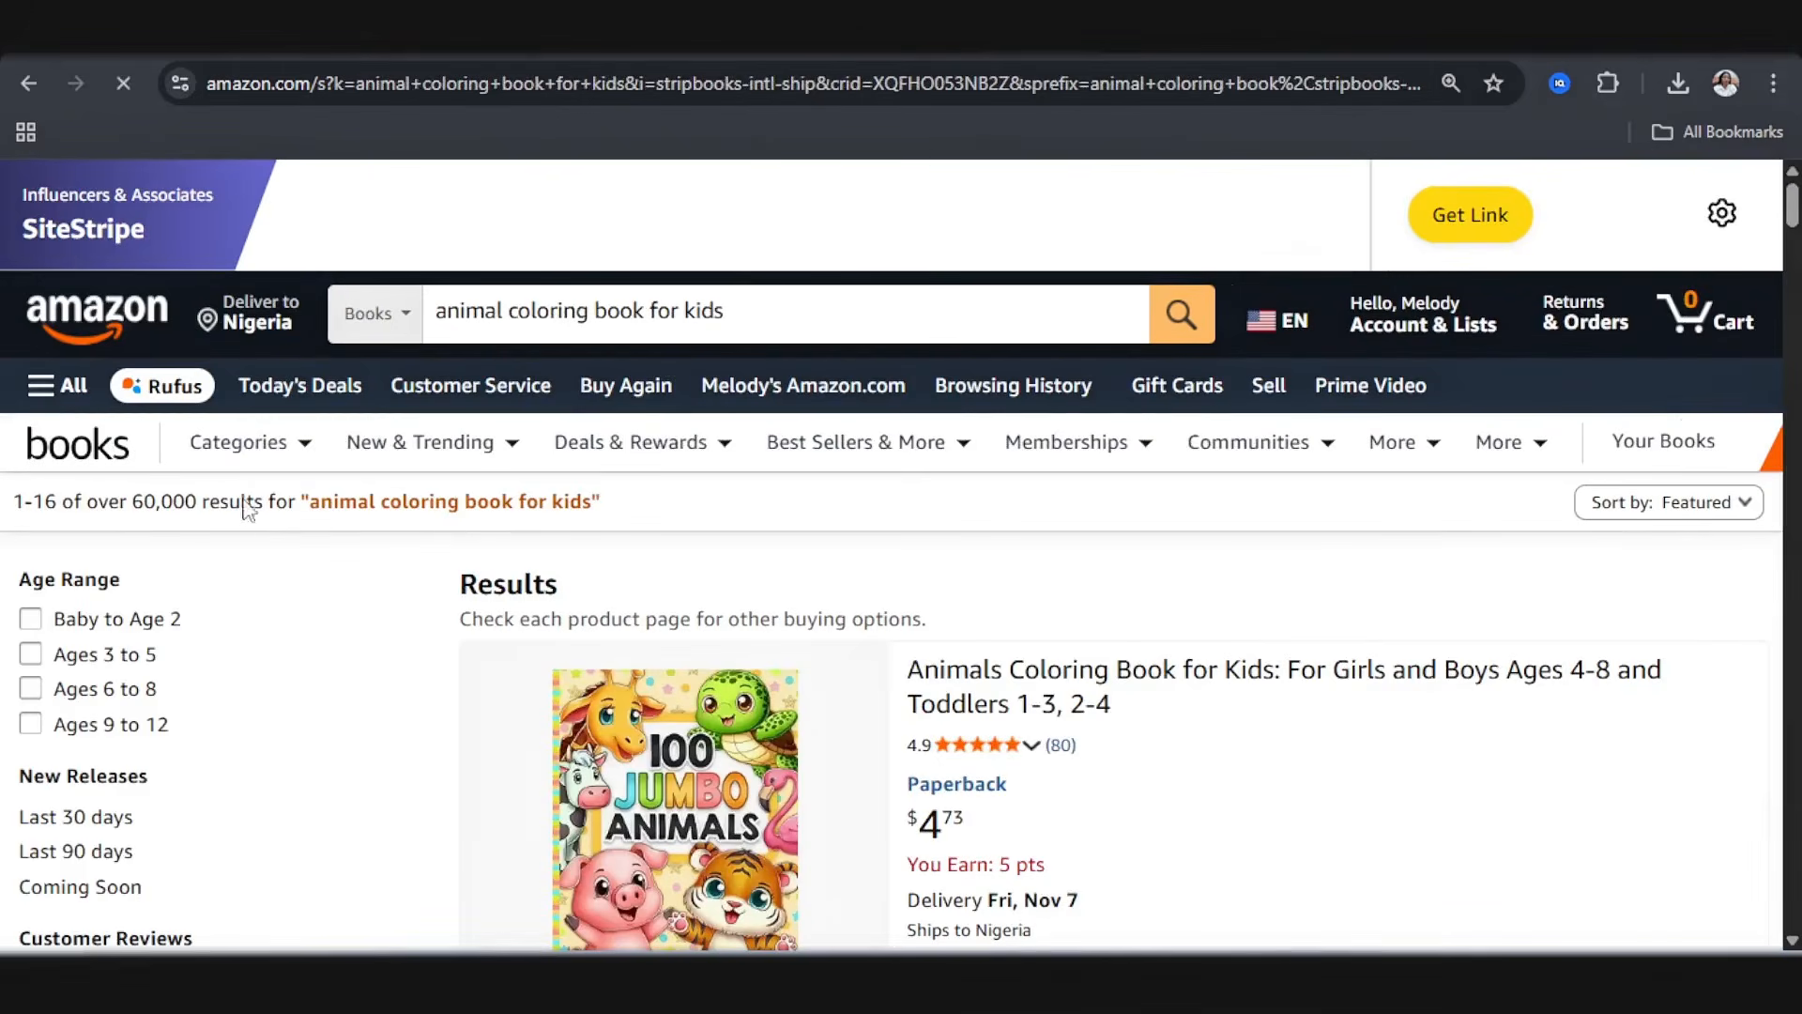
# Step: Copy the Amazon search phrase "cute animal coloring book for kids ages 4-8 funny animals" into the paperback's first keyword field
pyautogui.moveTo(1007, 312); pyautogui.dragTo(433, 341)
pyautogui.hotkey('ctrl', 'c')
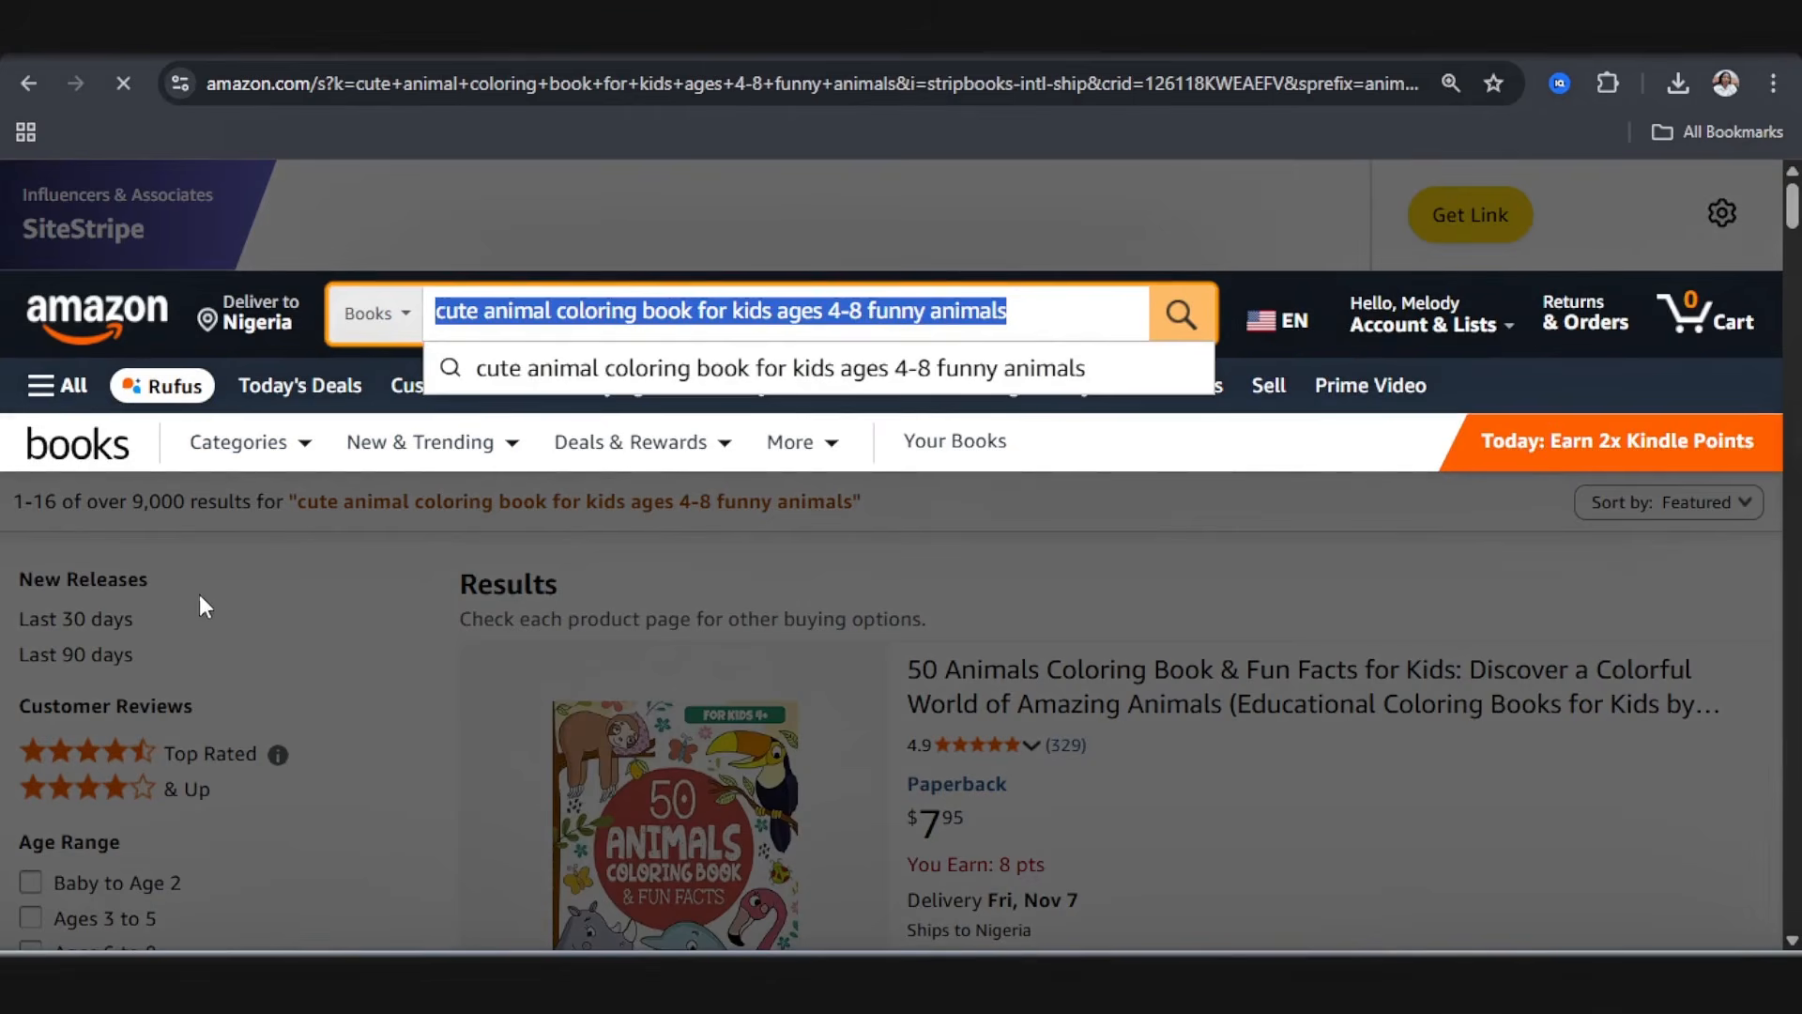
pyautogui.click(155, 563)
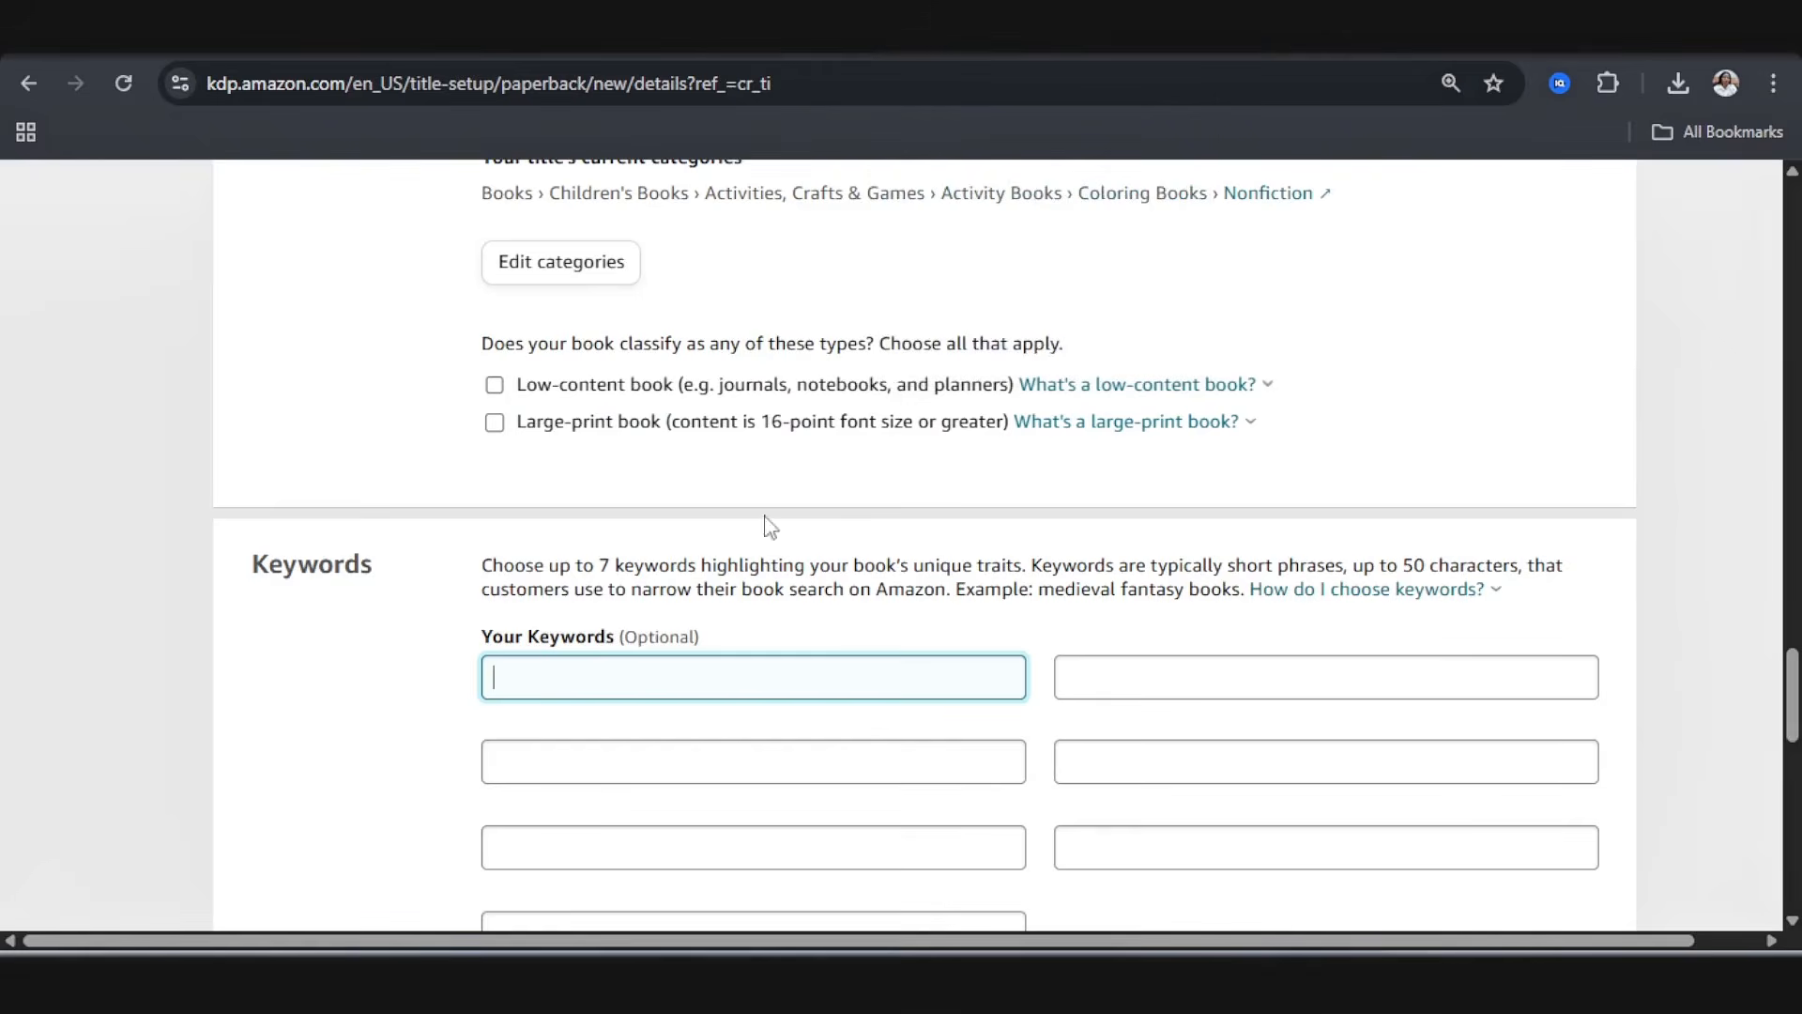
pyautogui.hotkey('ctrl', 'v')
pyautogui.press('Tab')
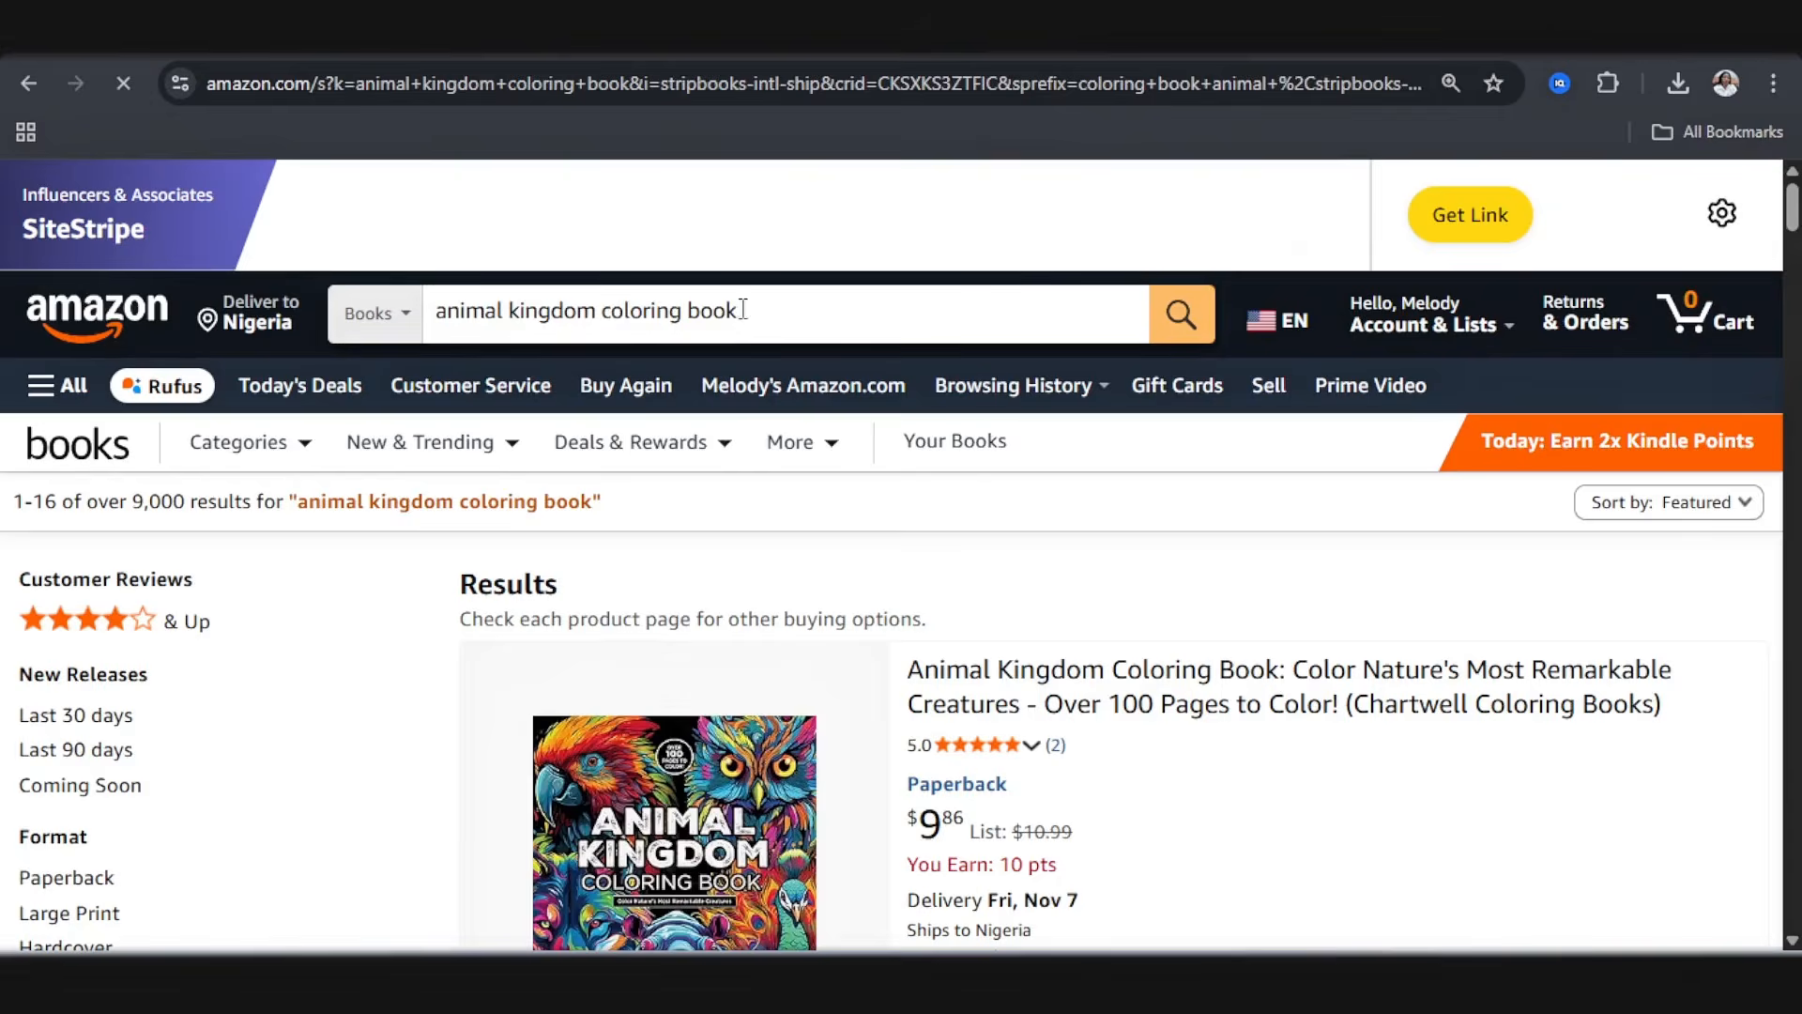
# Step: Pick the Amazon search phrases "animal kingdom coloring book" and "wild animals coloring book for kids ages 4-8" as further keywords
pyautogui.click(439, 313)
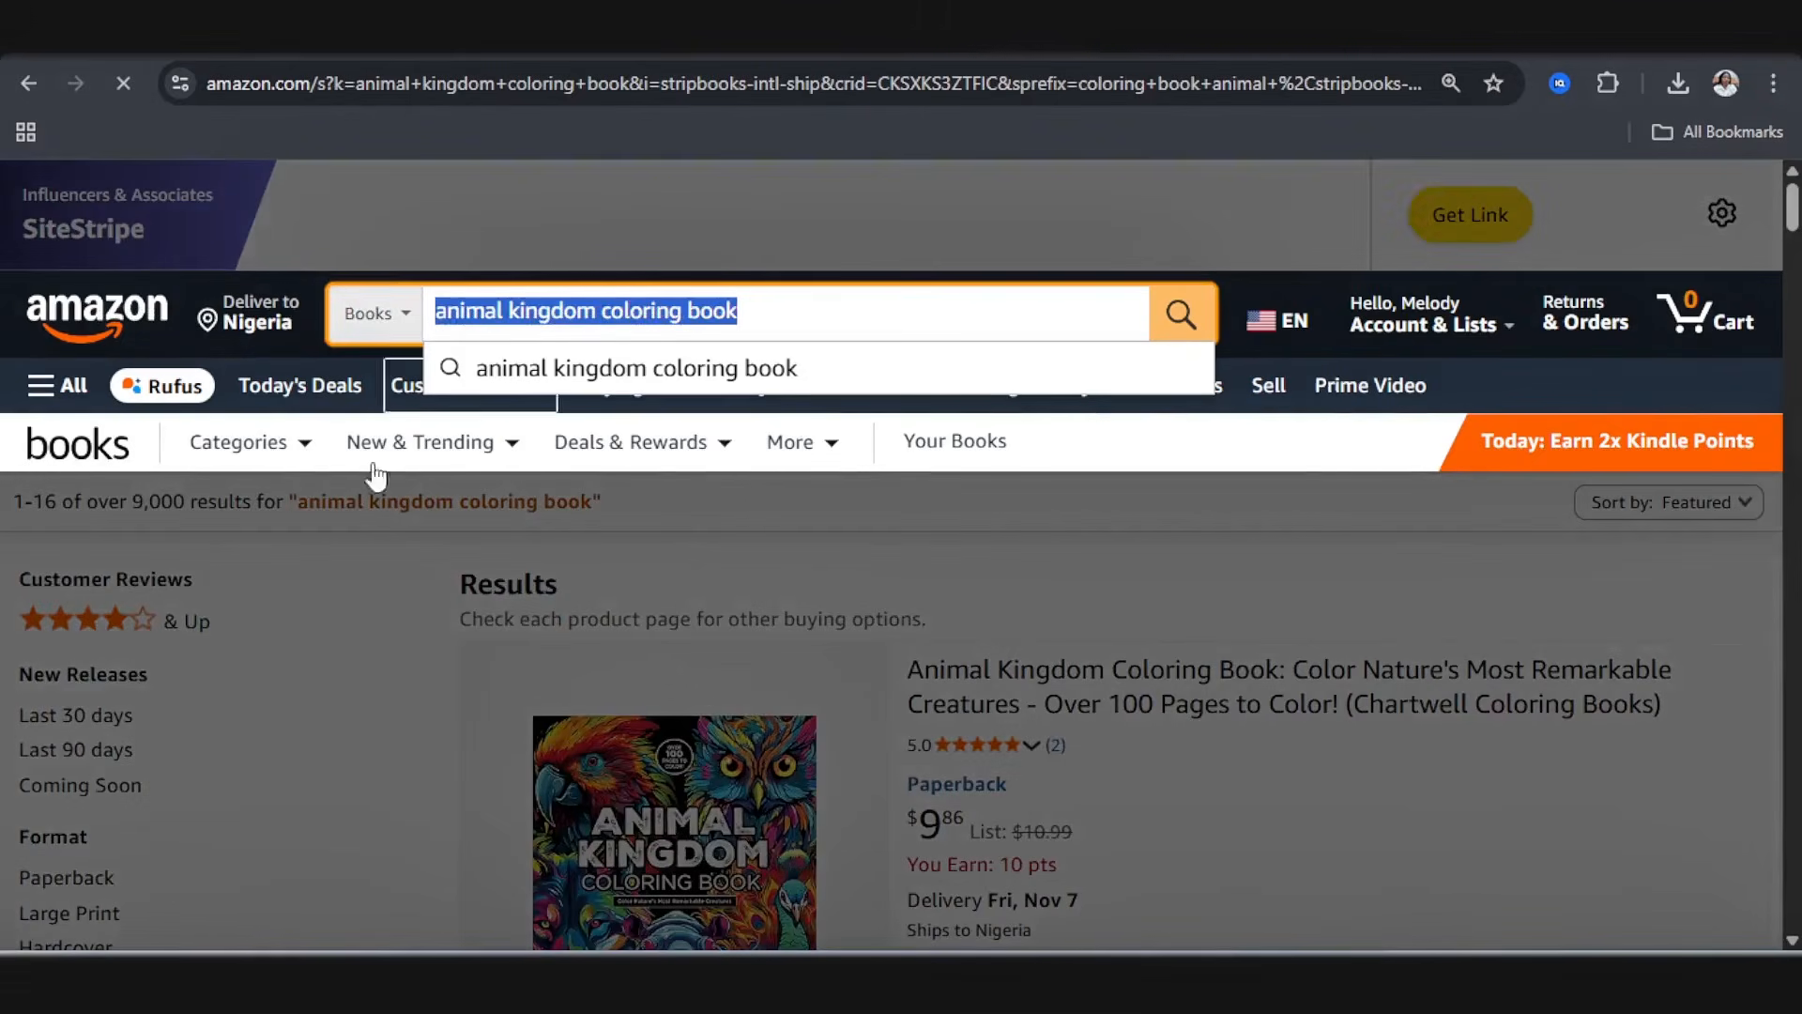
pyautogui.click(296, 526)
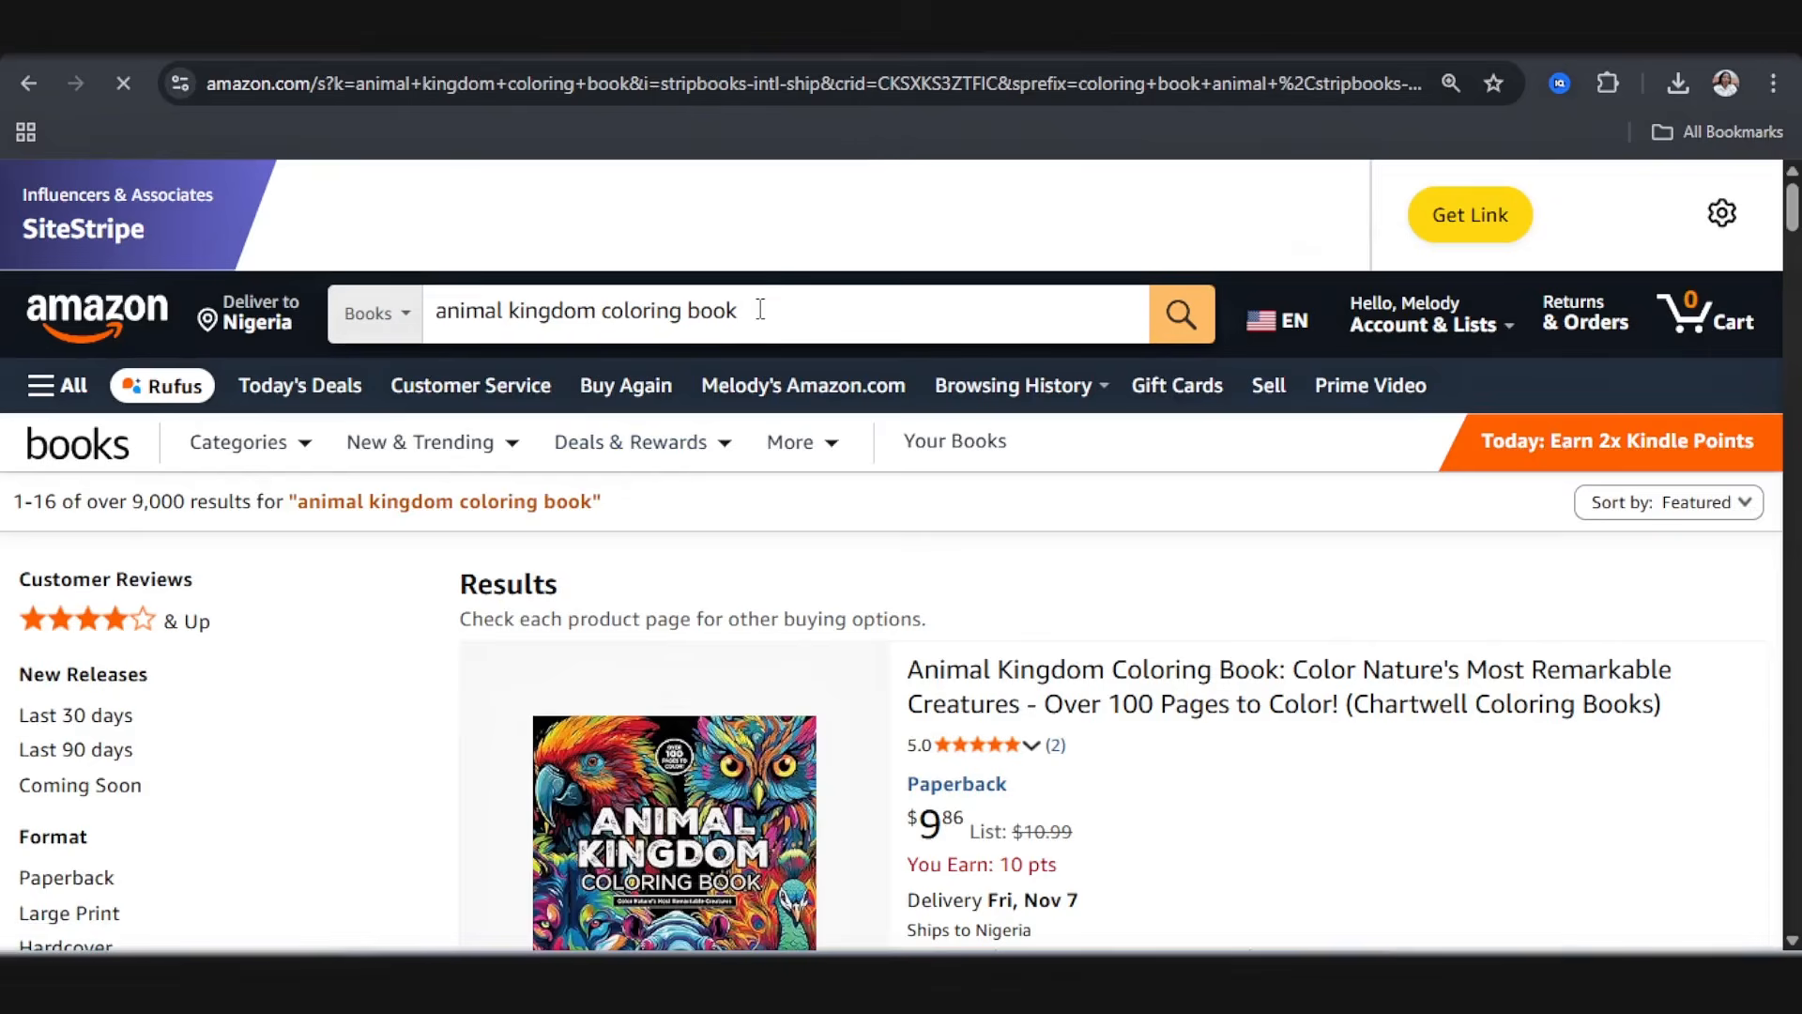
pyautogui.click(760, 310)
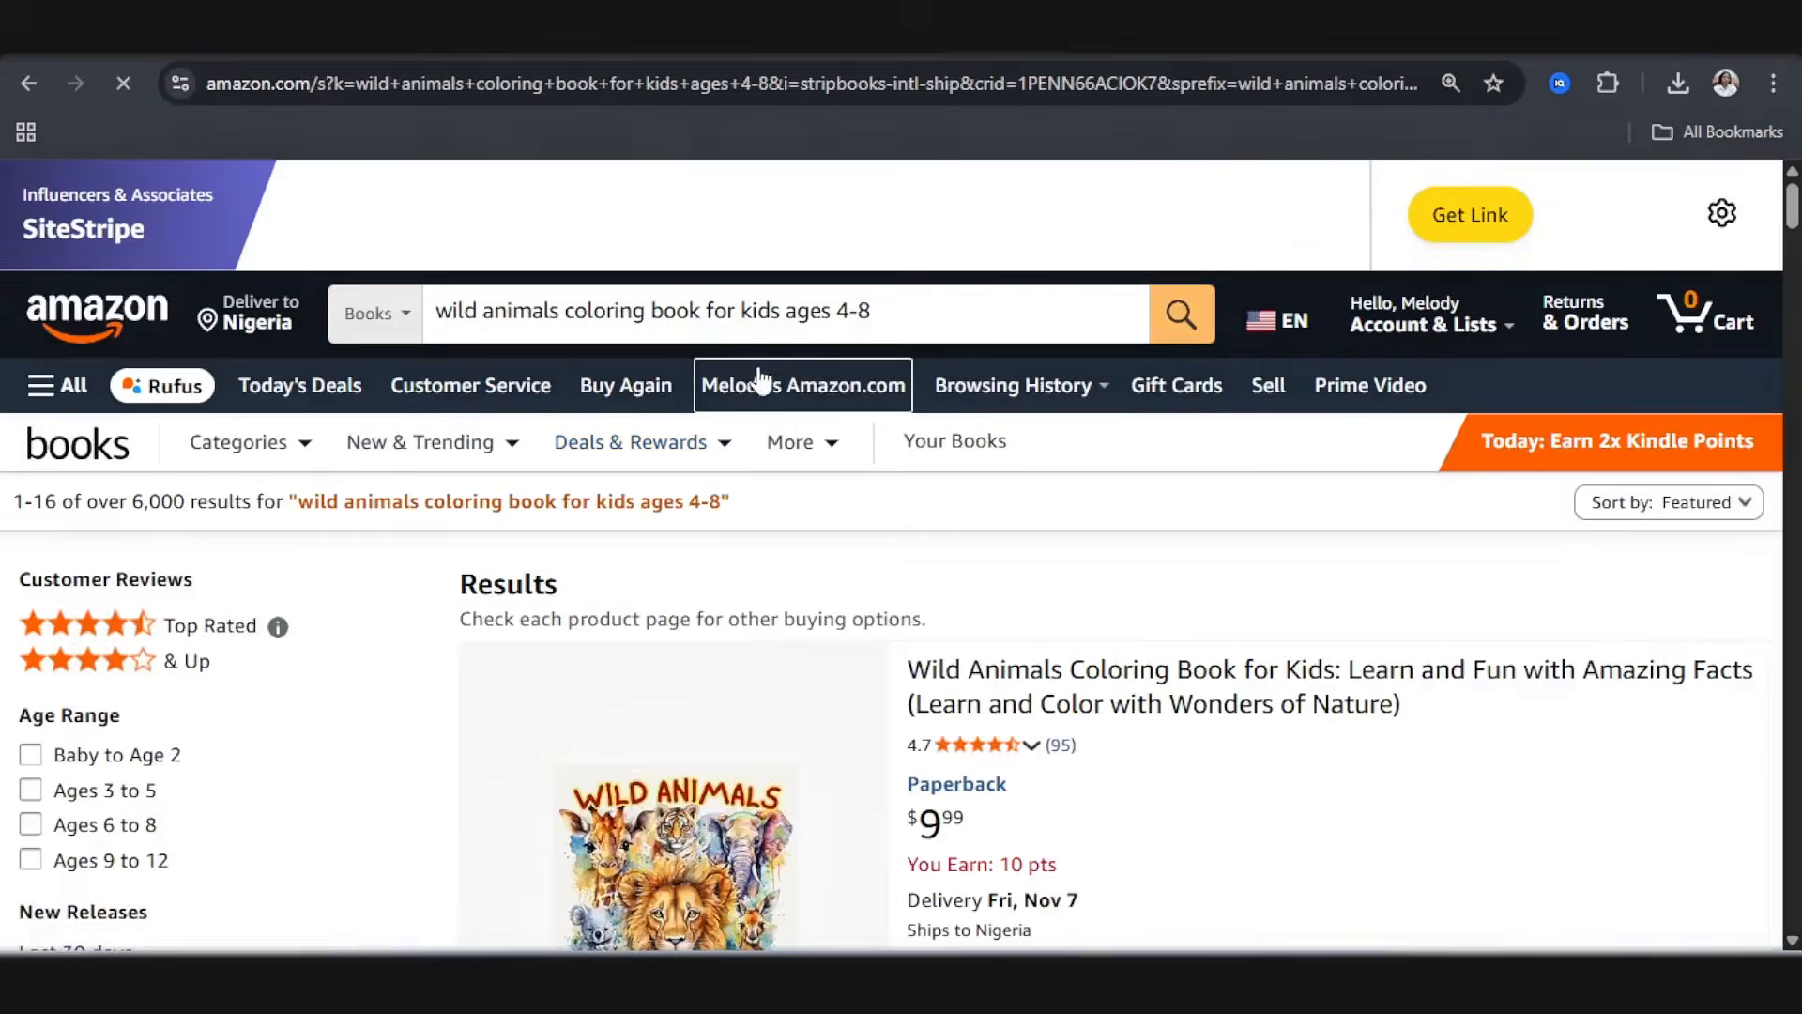
pyautogui.click(845, 319)
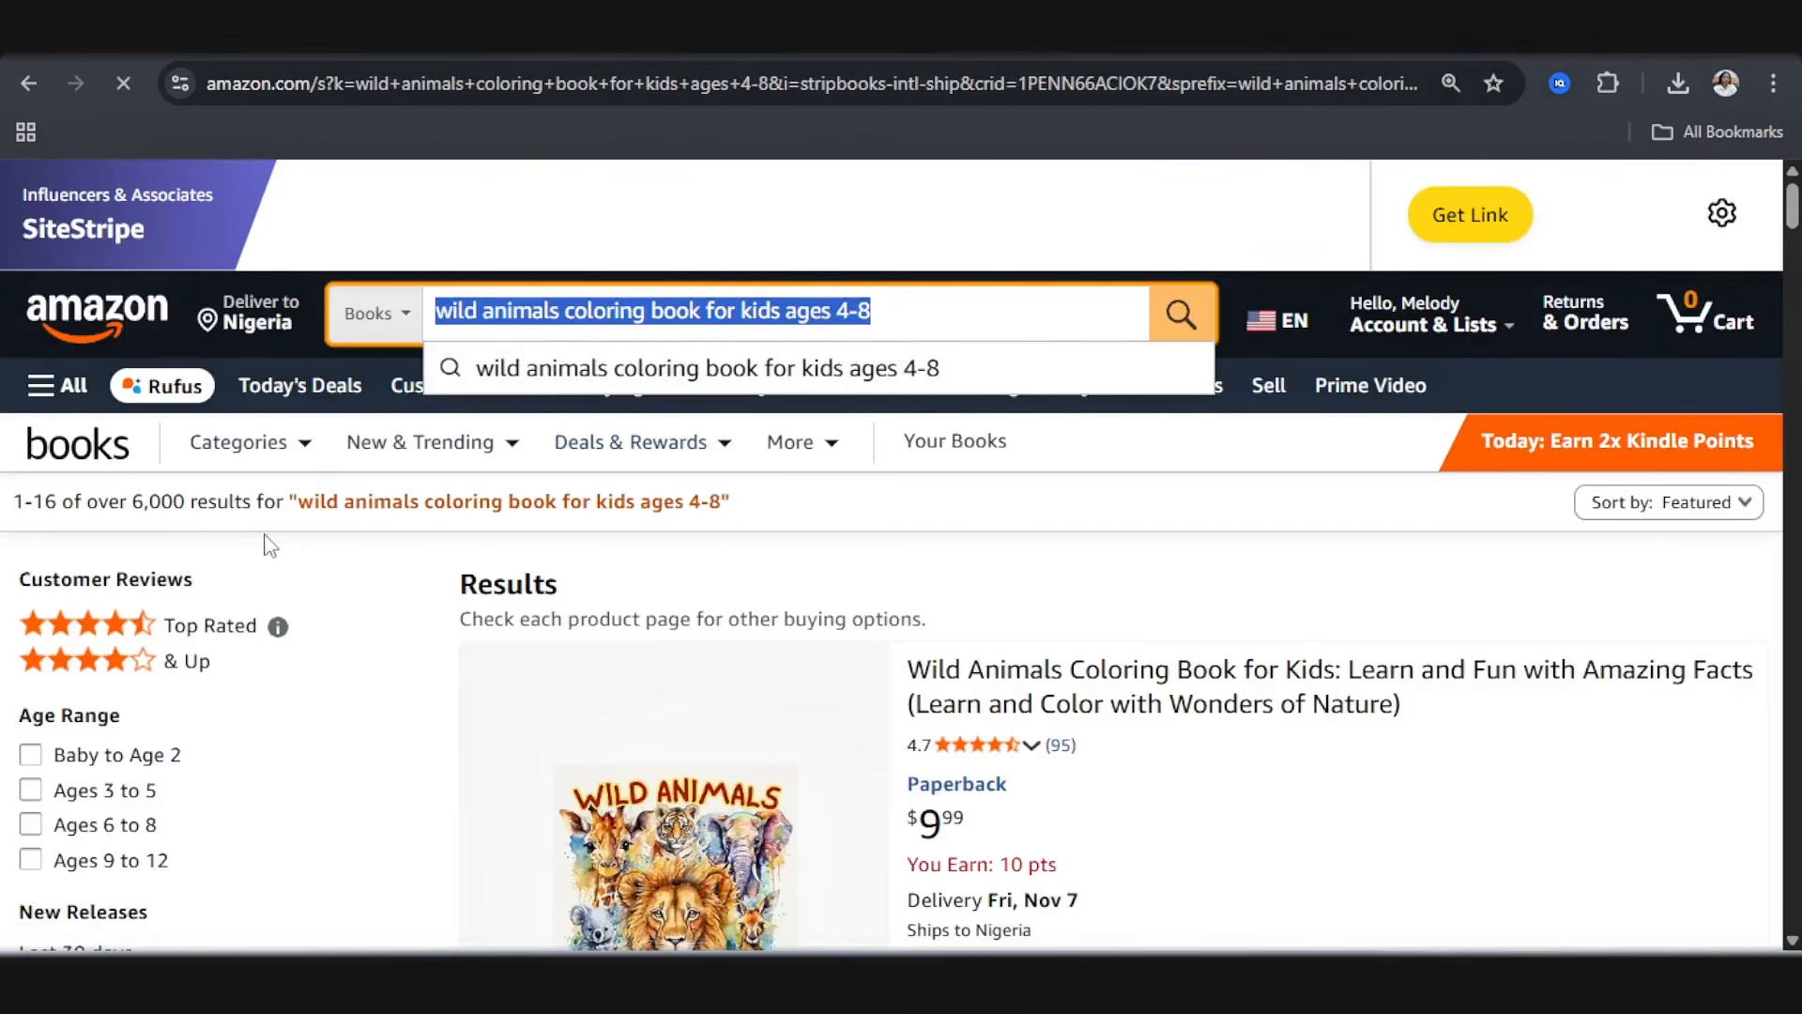
pyautogui.moveTo(899, 293); pyautogui.dragTo(582, 286)
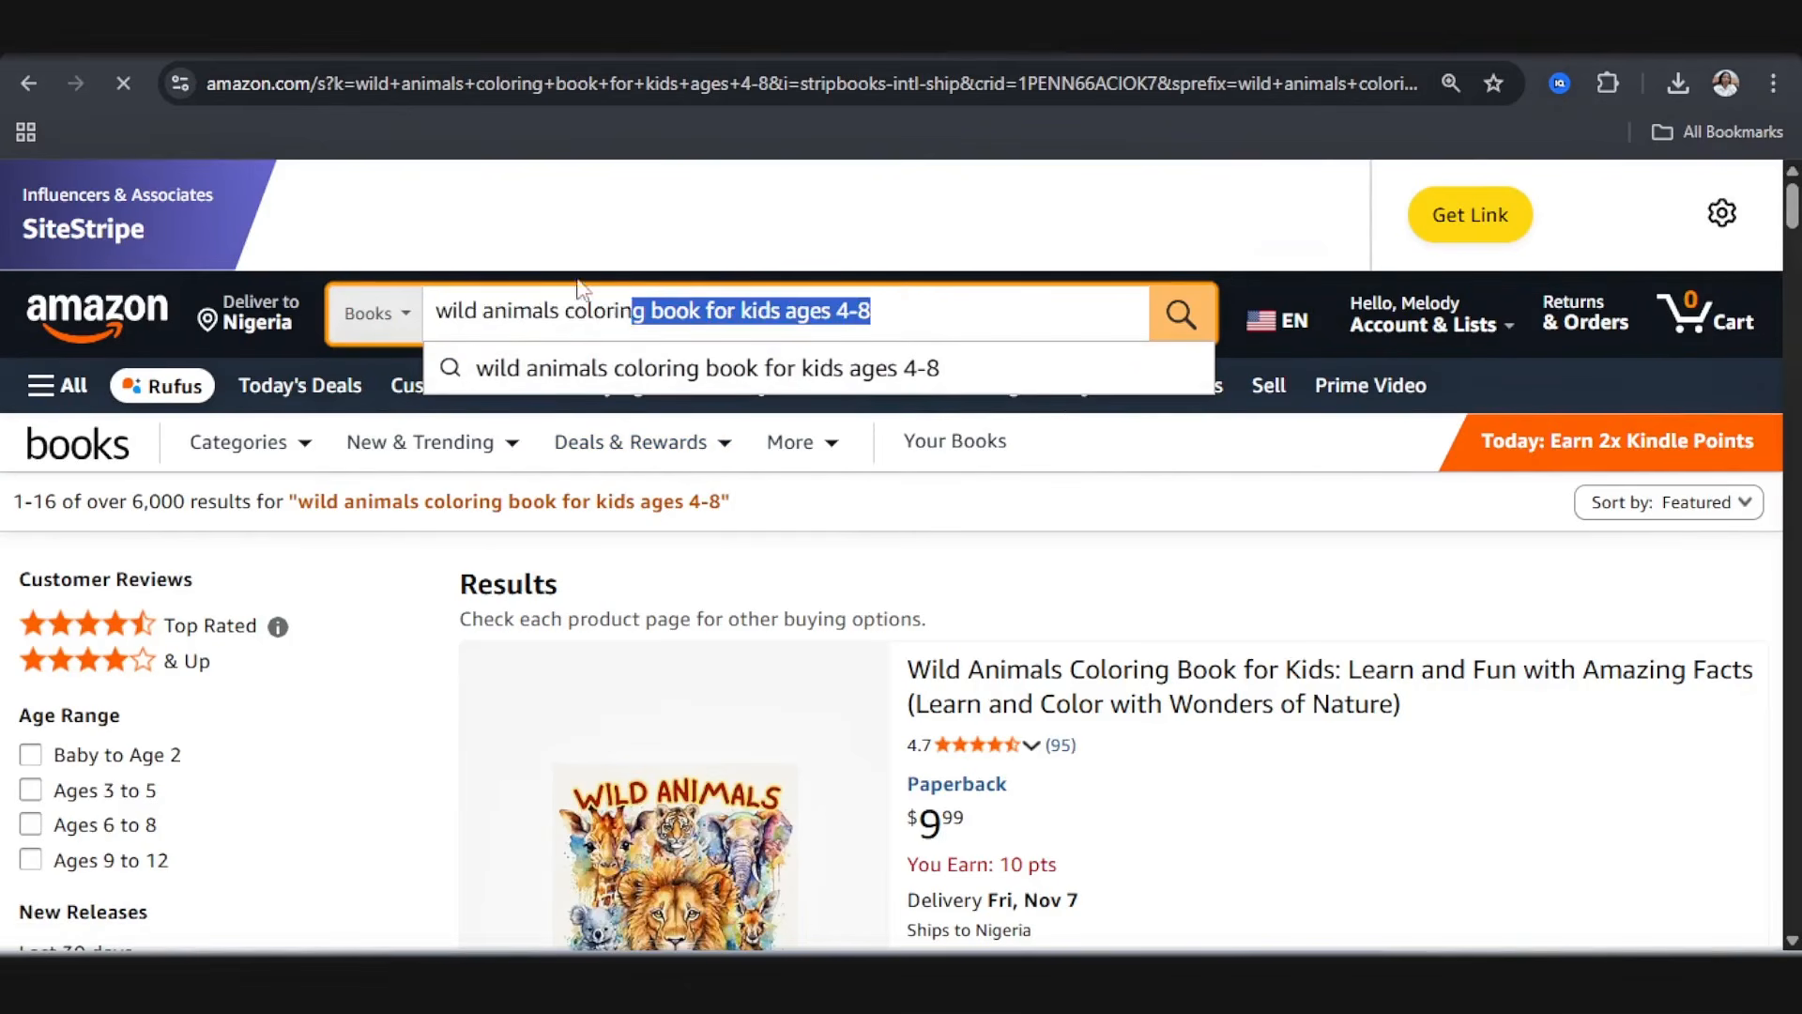
pyautogui.moveTo(581, 287); pyautogui.dragTo(428, 268)
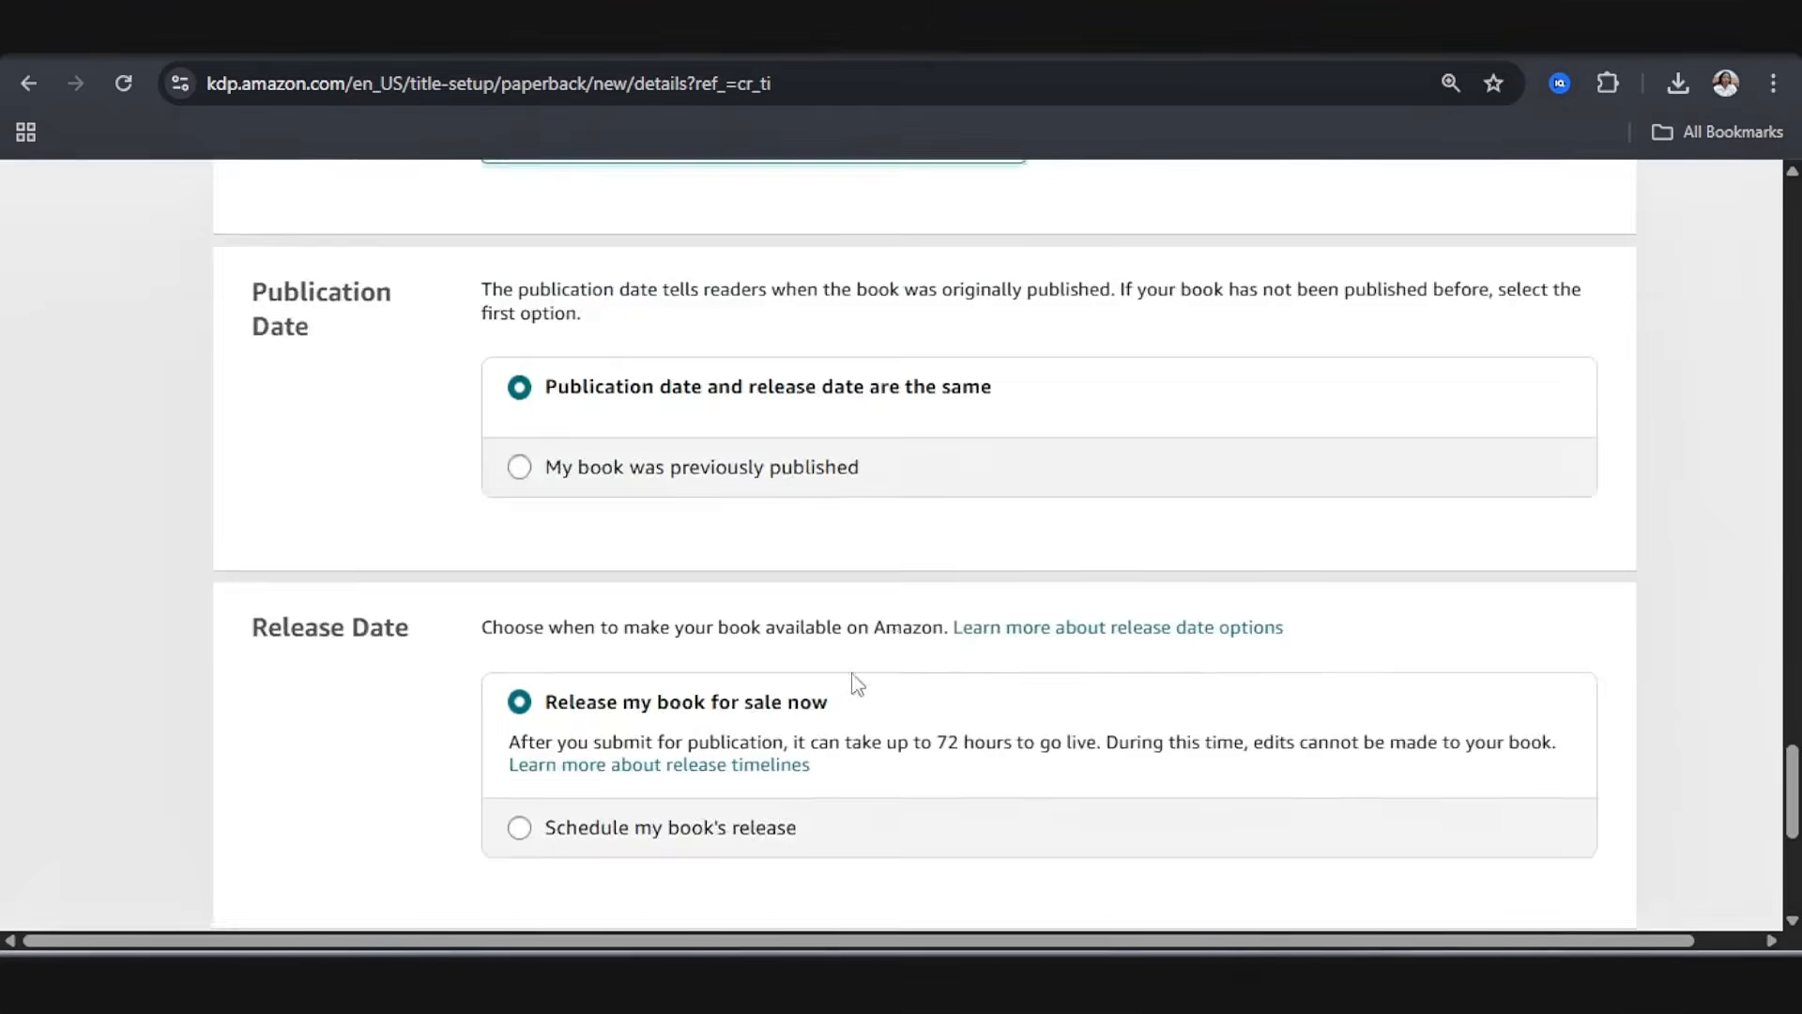
# Step: Save the paperback details and continue to the ISBN and print options of Paperback Content
pyautogui.scroll(-5, 850, 685)
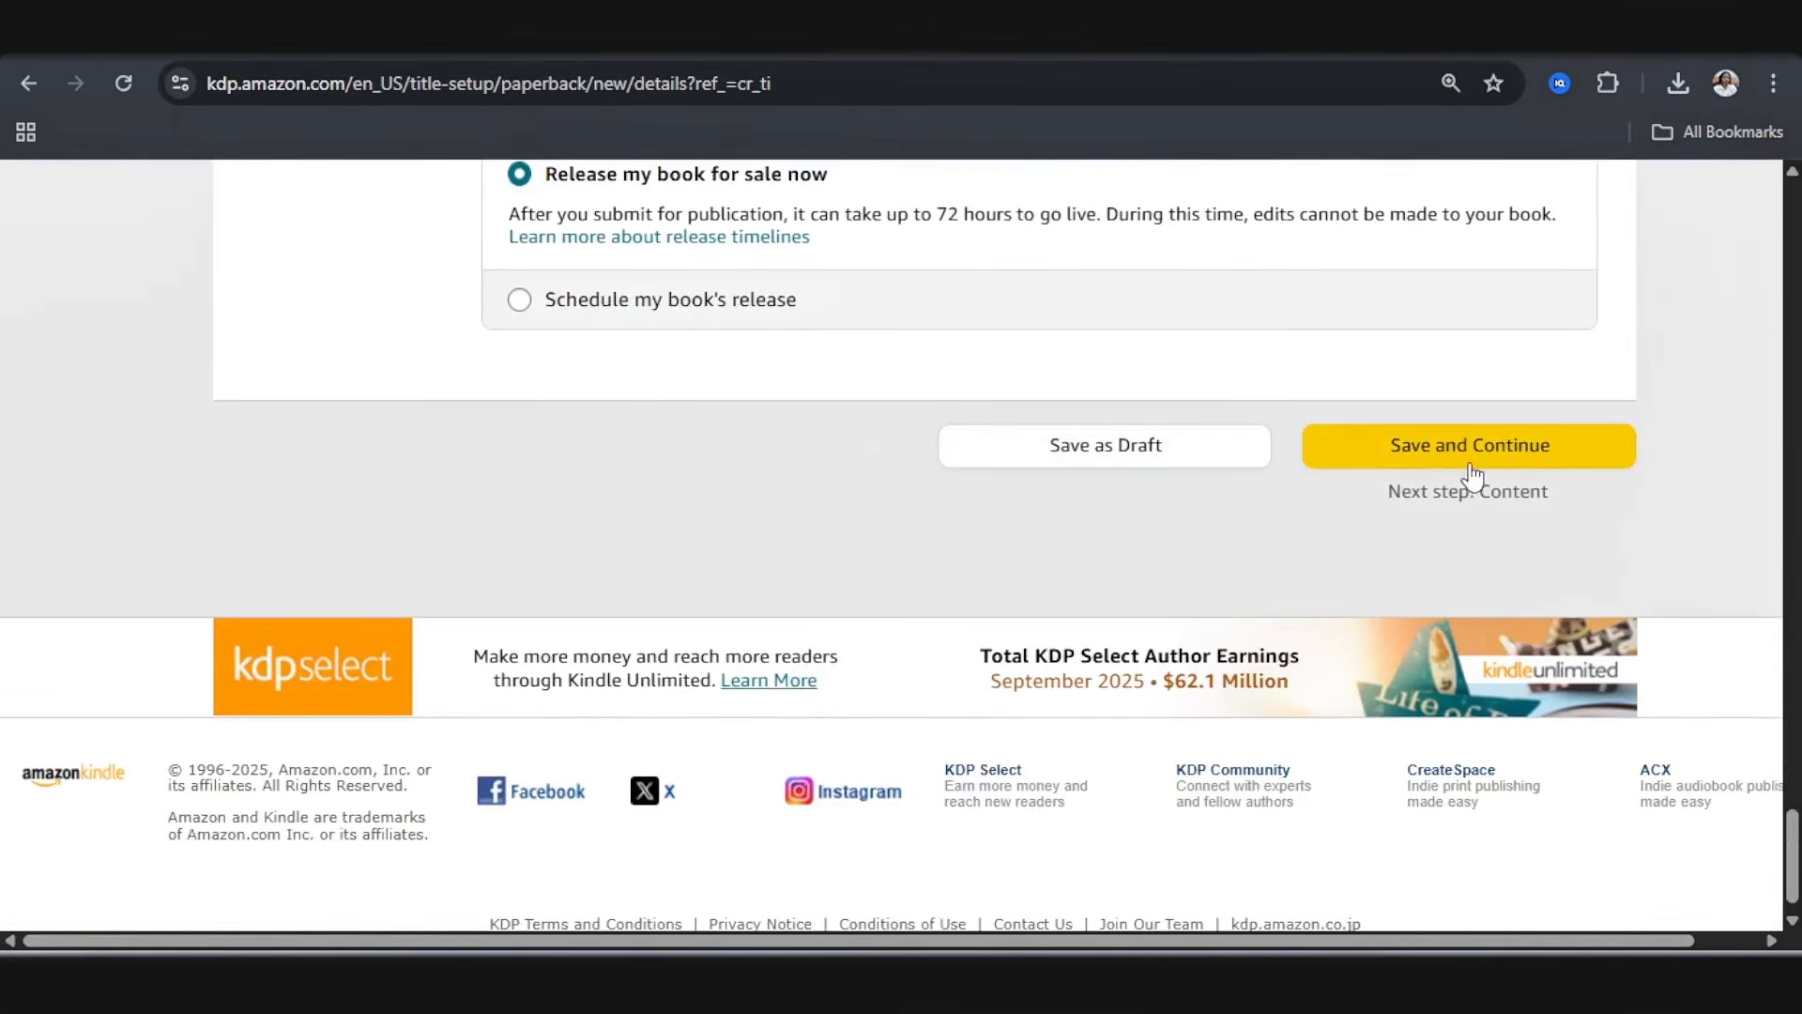
pyautogui.click(1479, 460)
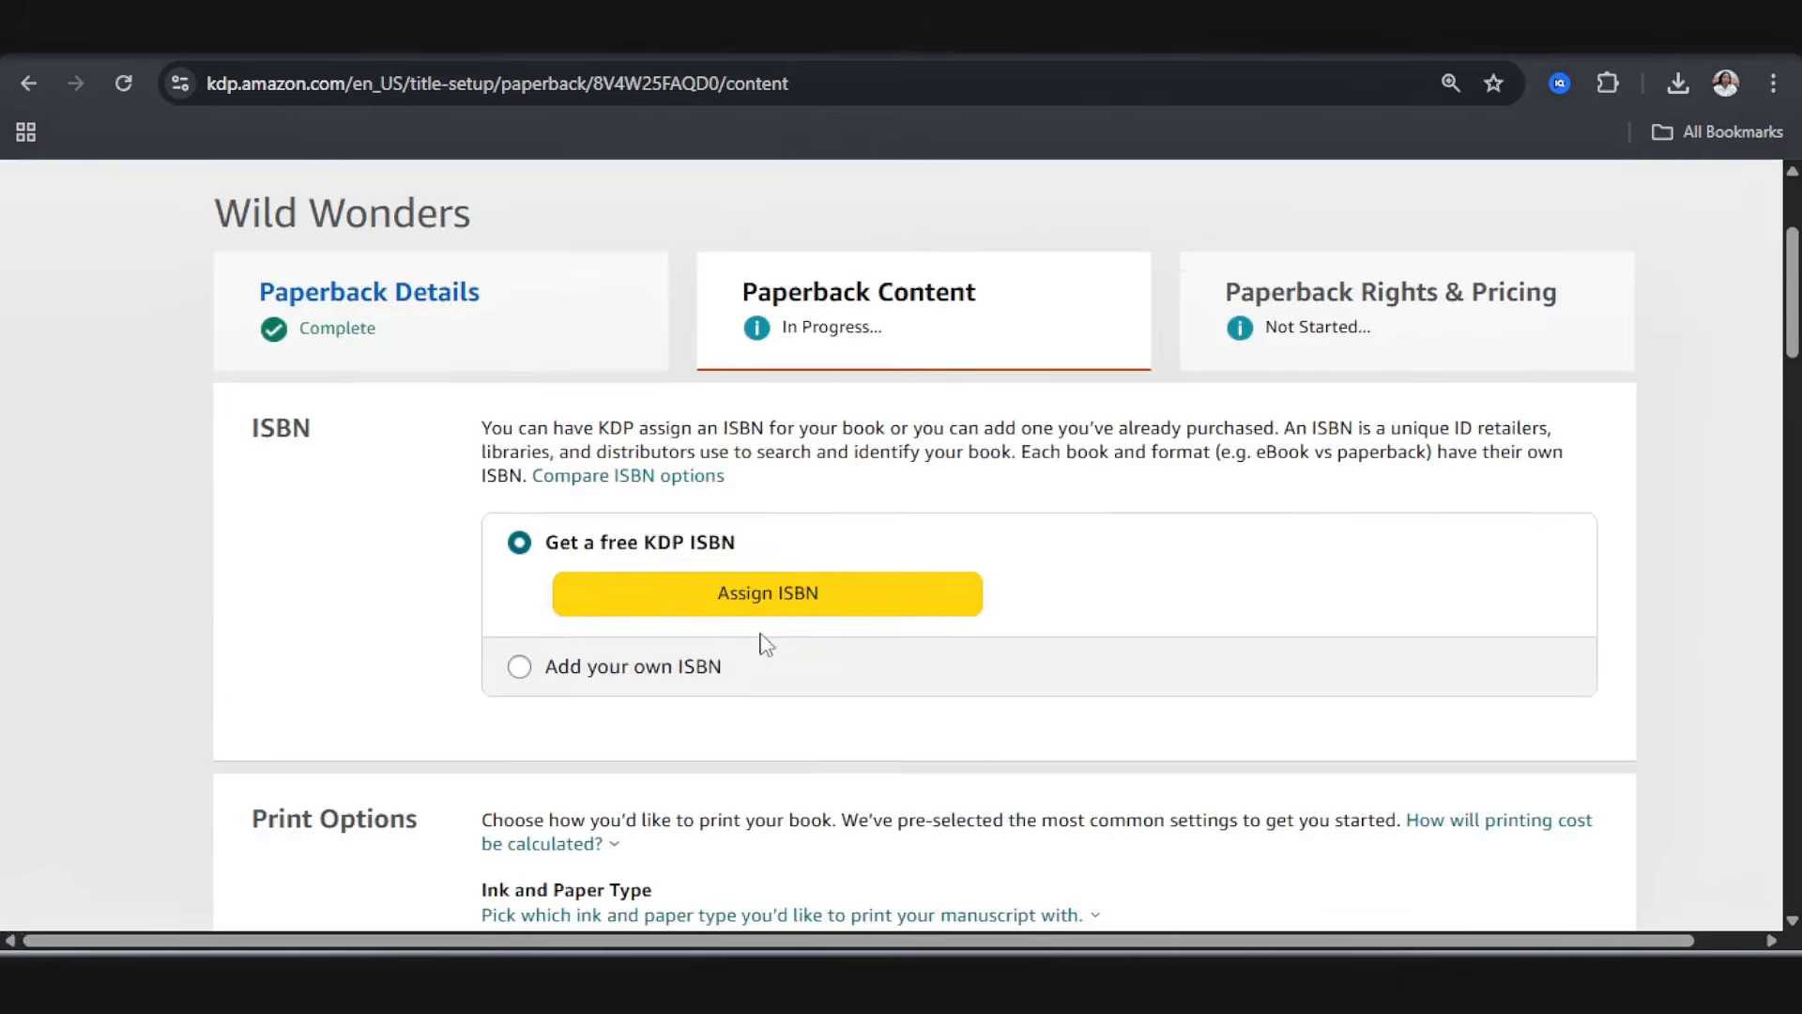
pyautogui.scroll(-4, 657, 640)
pyautogui.scroll(-15, 639, 644)
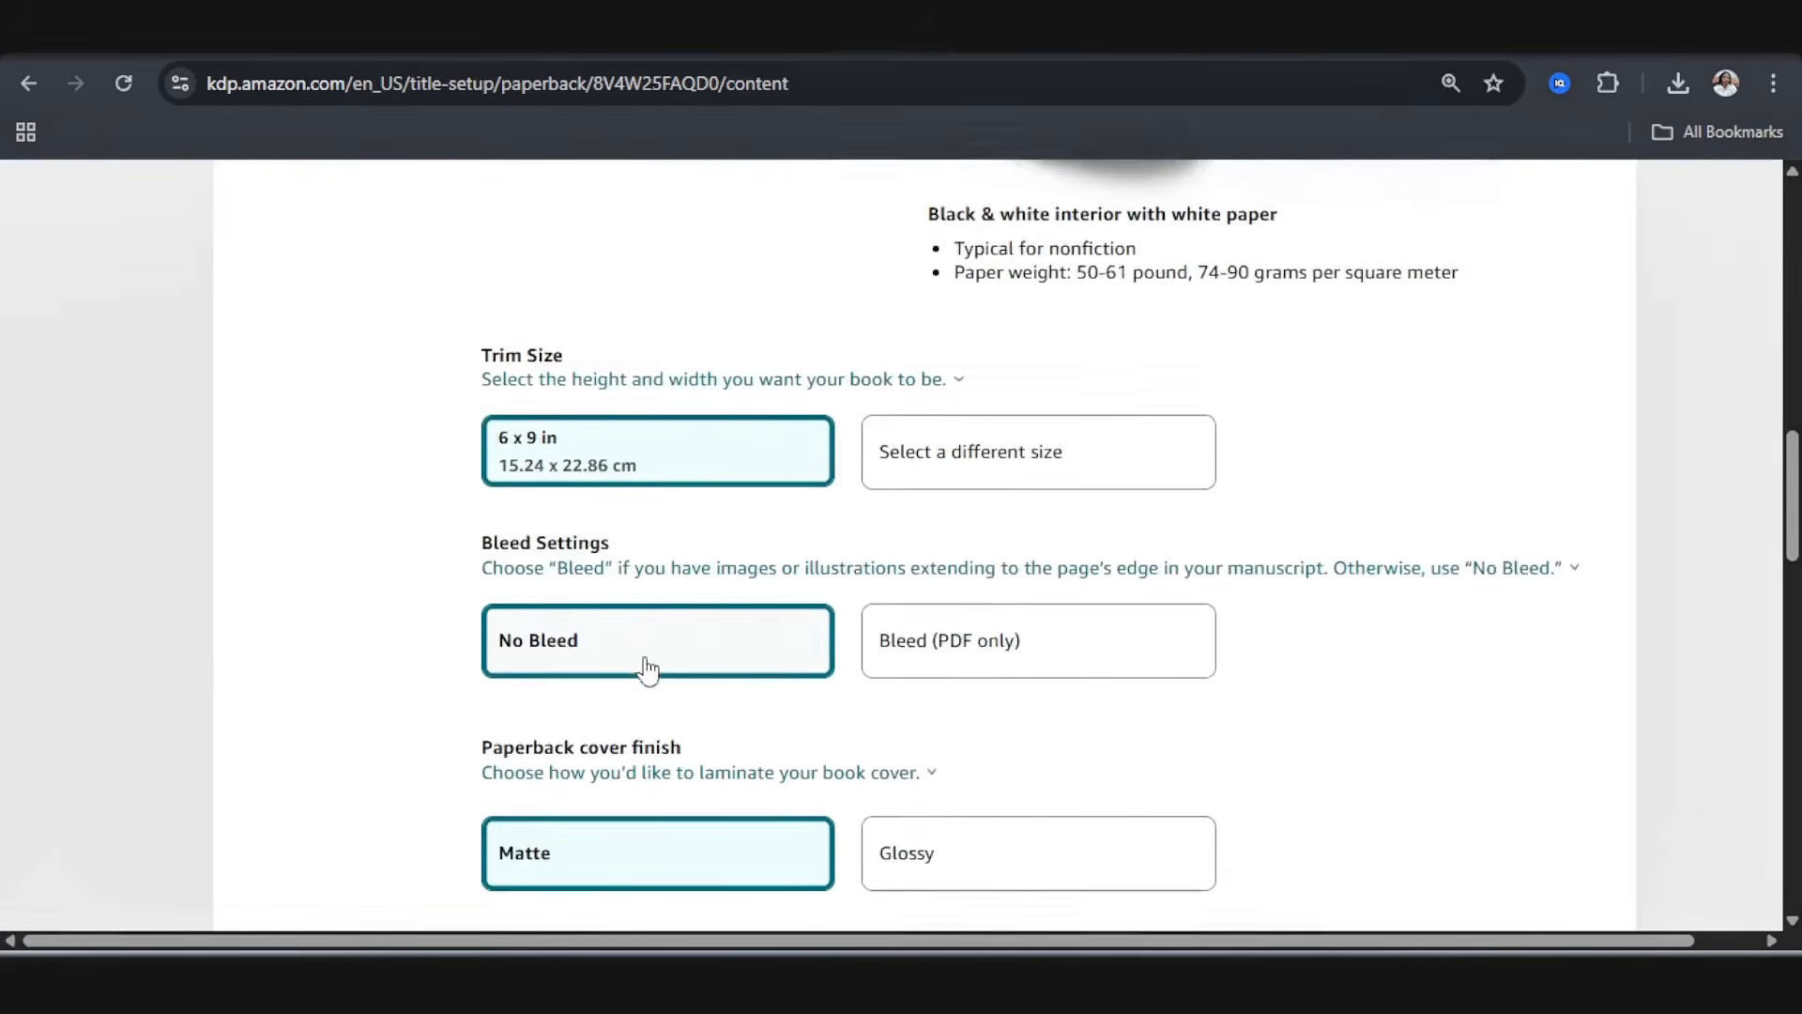
pyautogui.scroll(-1, 650, 667)
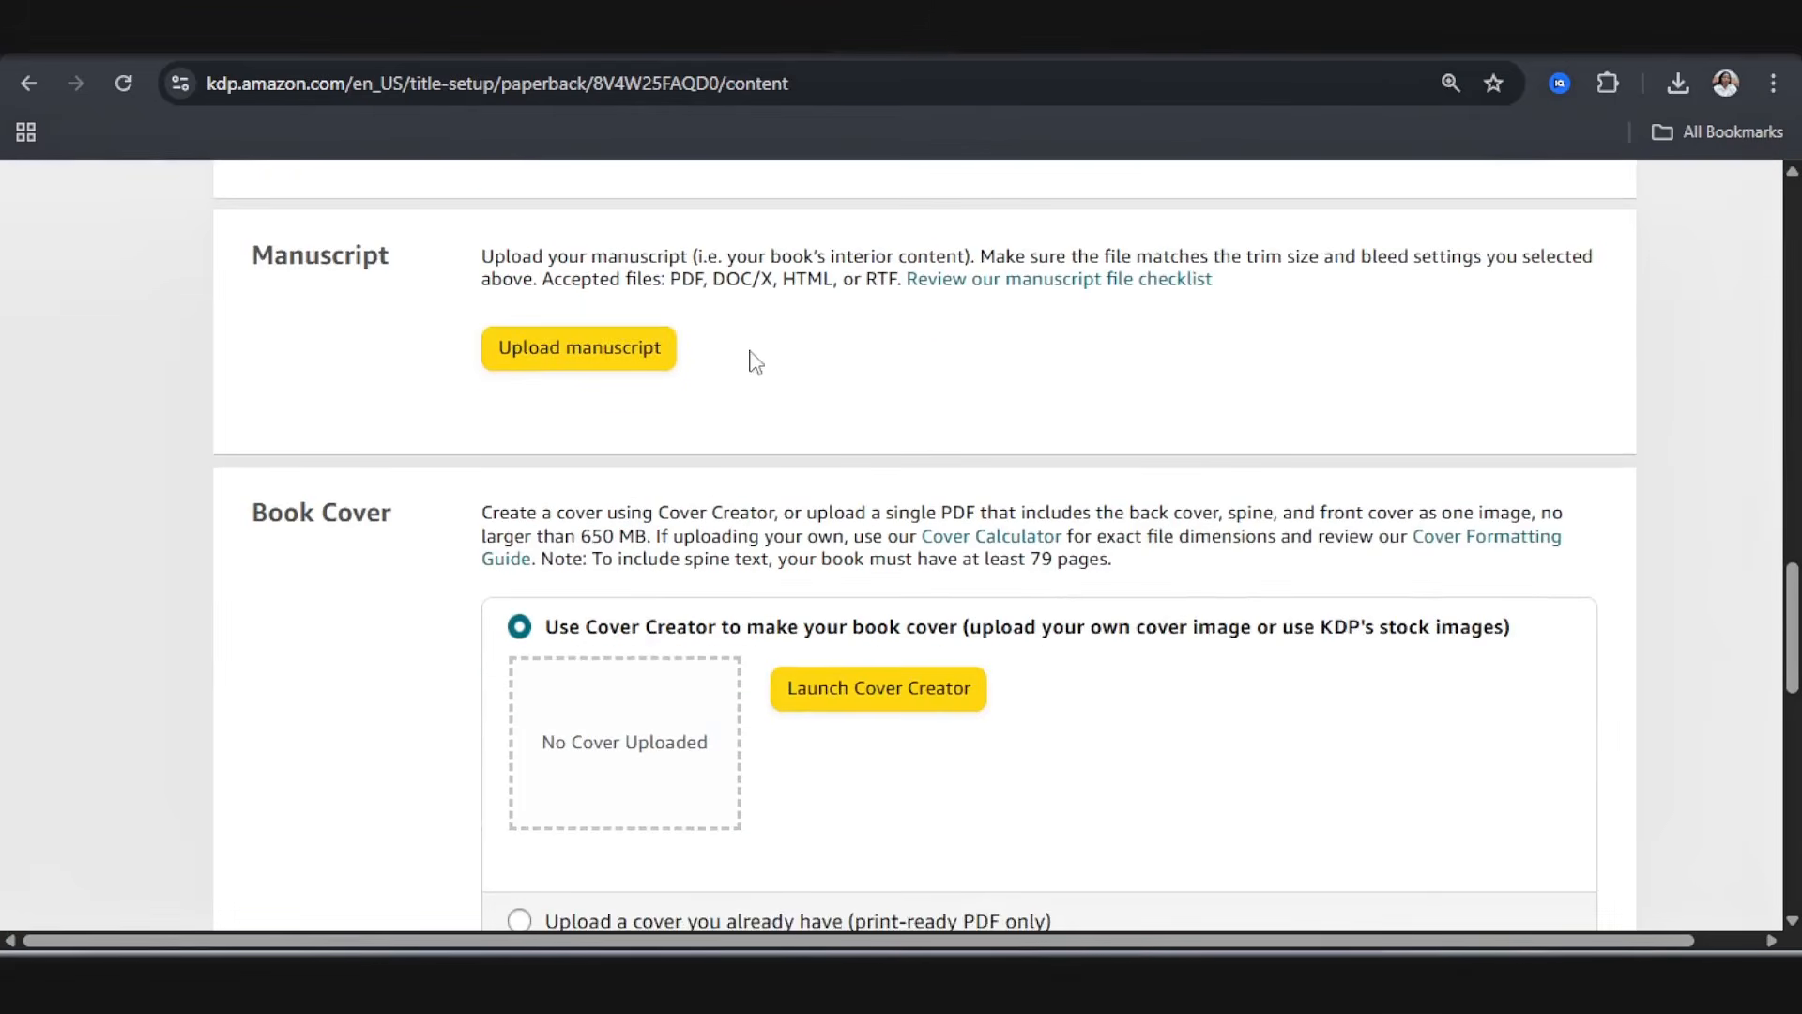
# Step: Examine the manuscript, book cover, AI-generated content and book preview sections of the Paperback Content page
pyautogui.scroll(-3, 771, 473)
pyautogui.scroll(-3, 772, 473)
pyautogui.scroll(1, 229, 487)
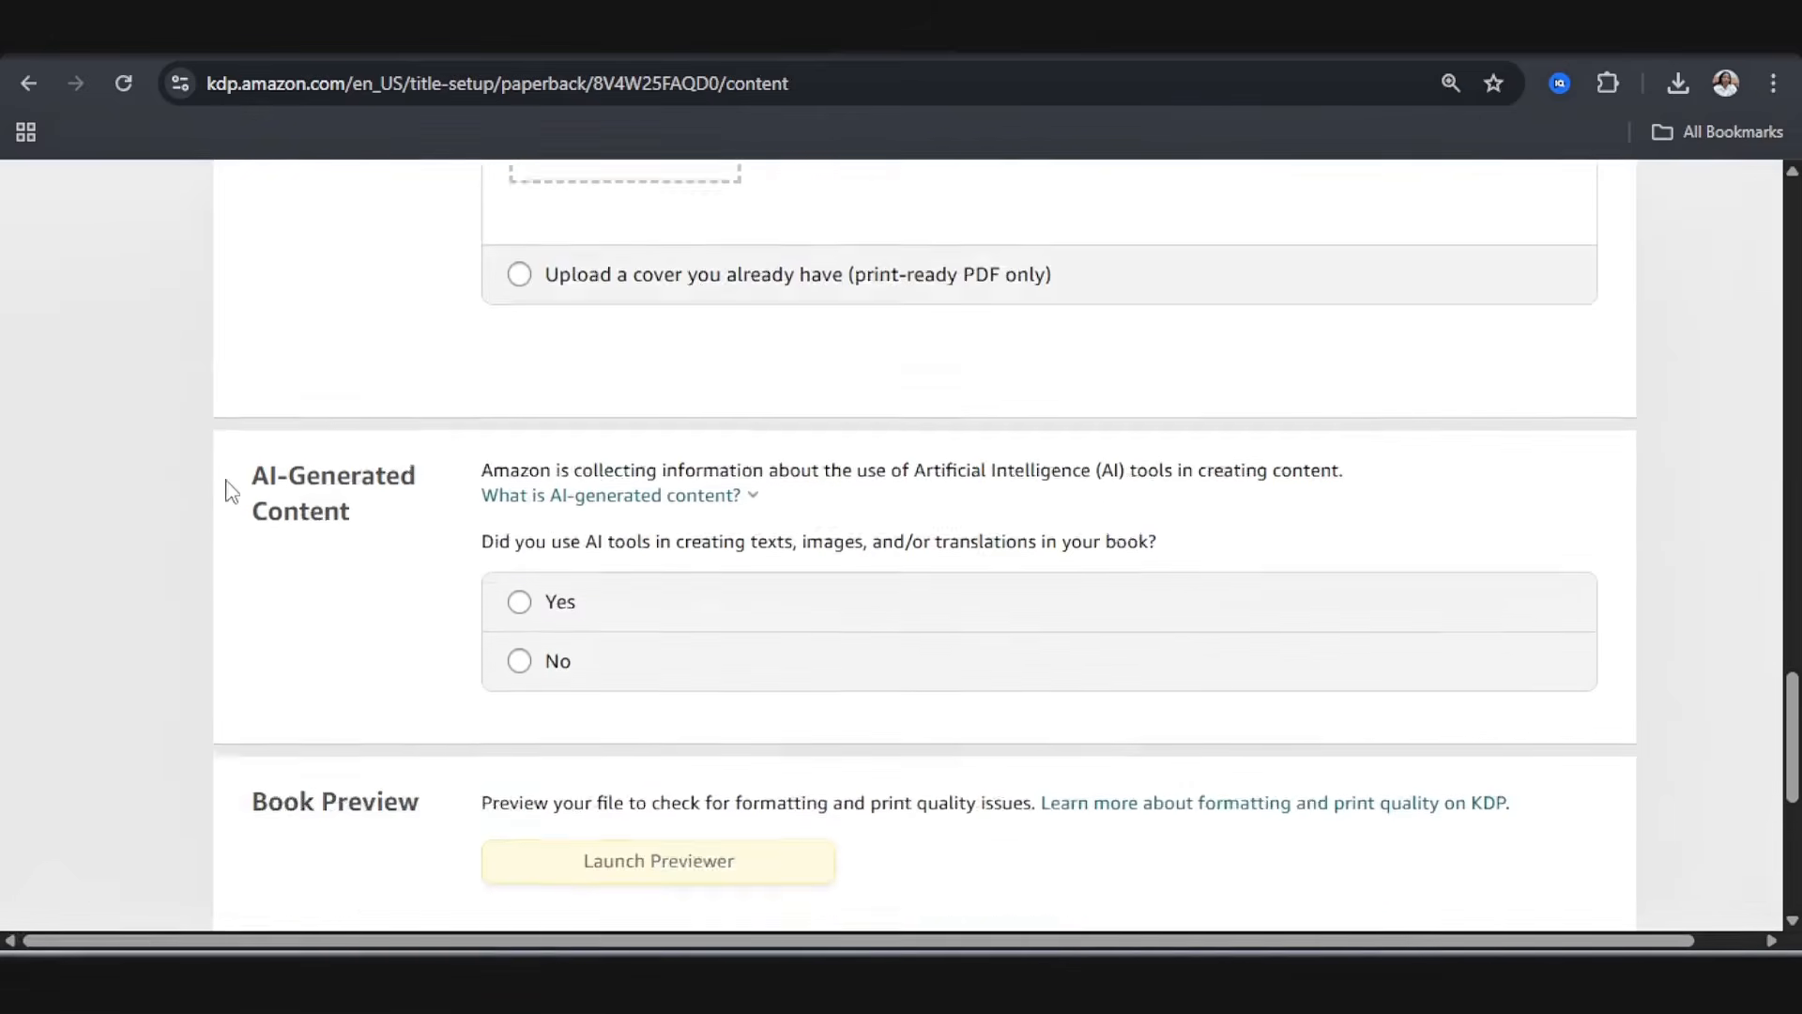
pyautogui.click(558, 616)
pyautogui.scroll(-3, 423, 610)
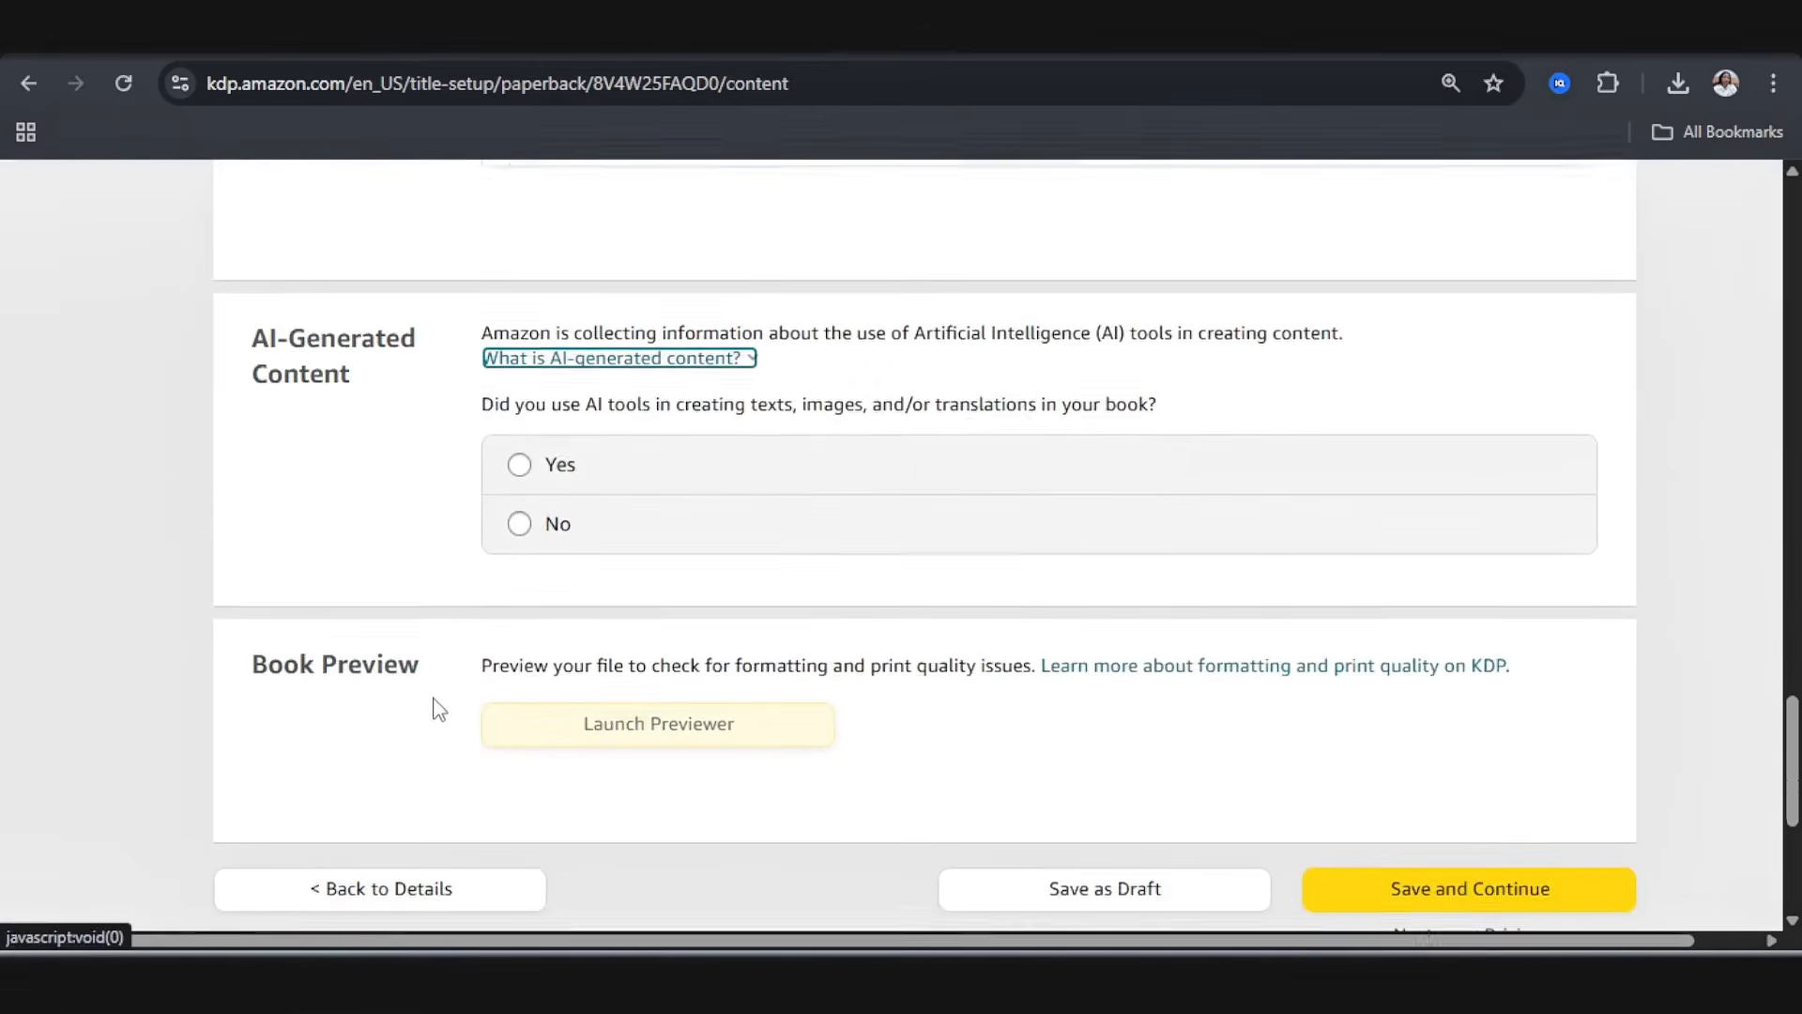
pyautogui.scroll(15, 659, 551)
pyautogui.scroll(-14, 690, 544)
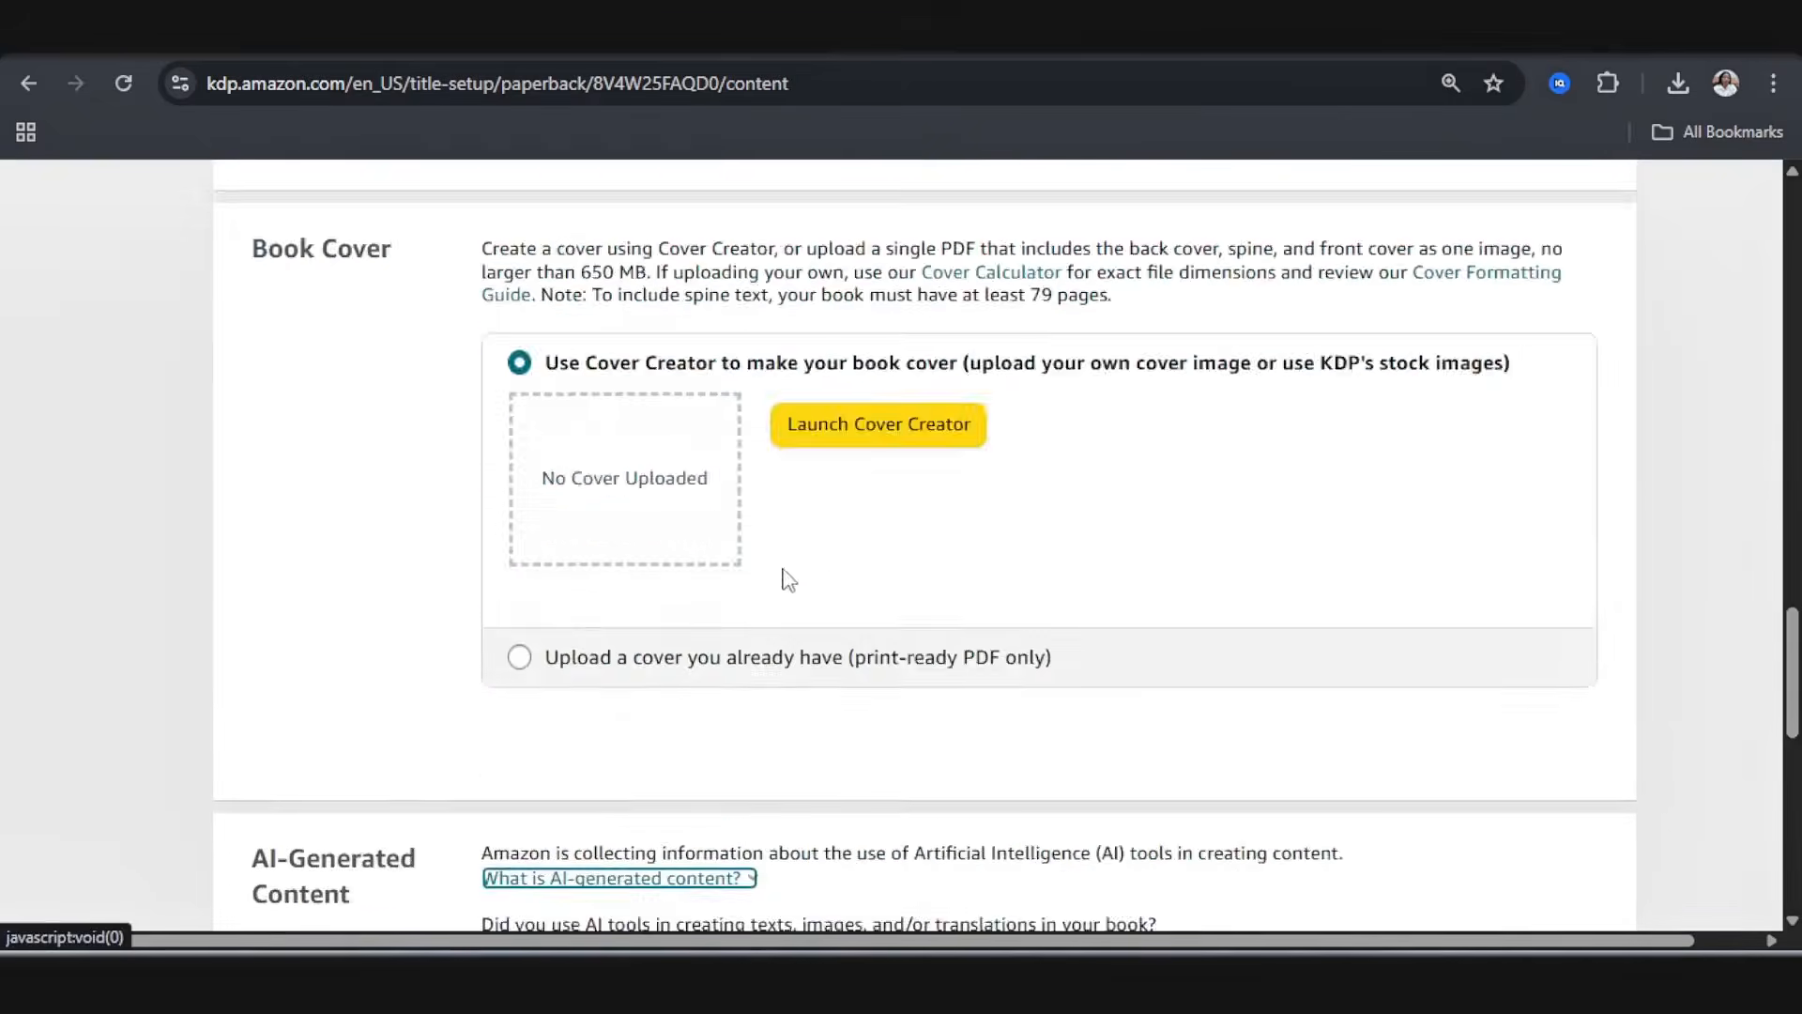
pyautogui.scroll(-3, 629, 666)
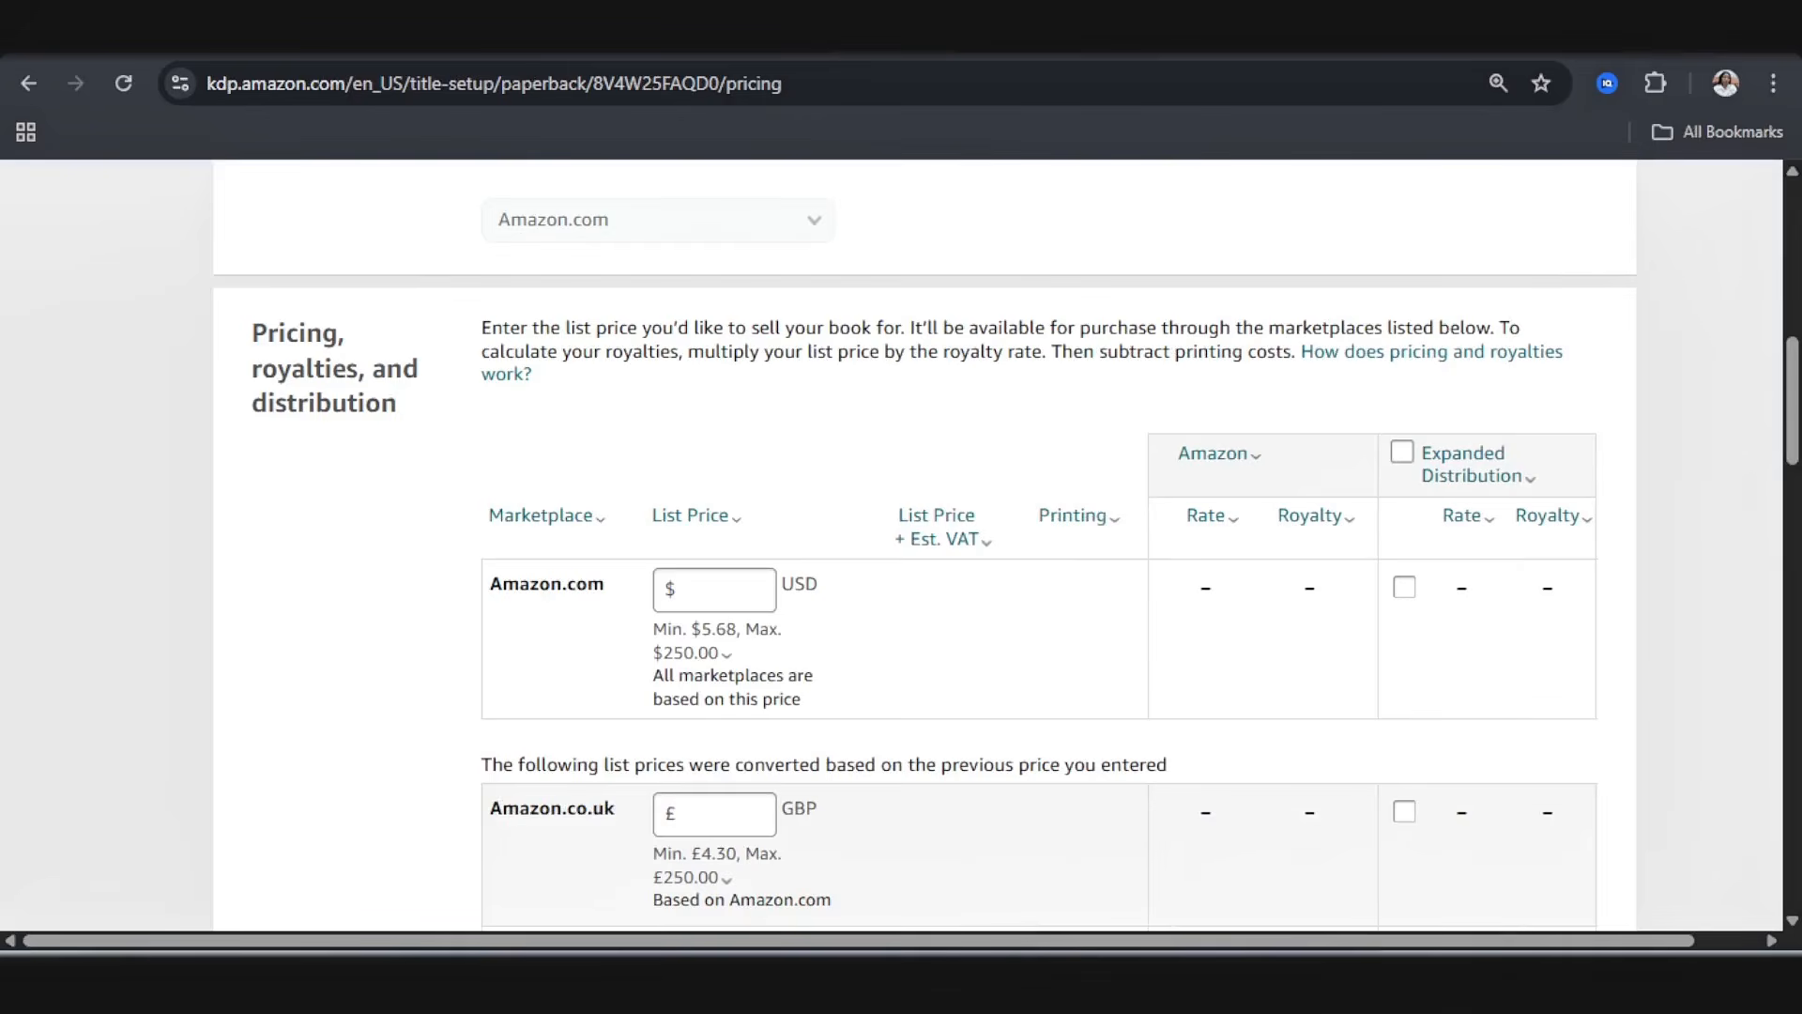
# Step: Review the territory rights, primary marketplace and pricing sections of the Paperback Rights & Pricing page
pyautogui.scroll(3, 1122, 479)
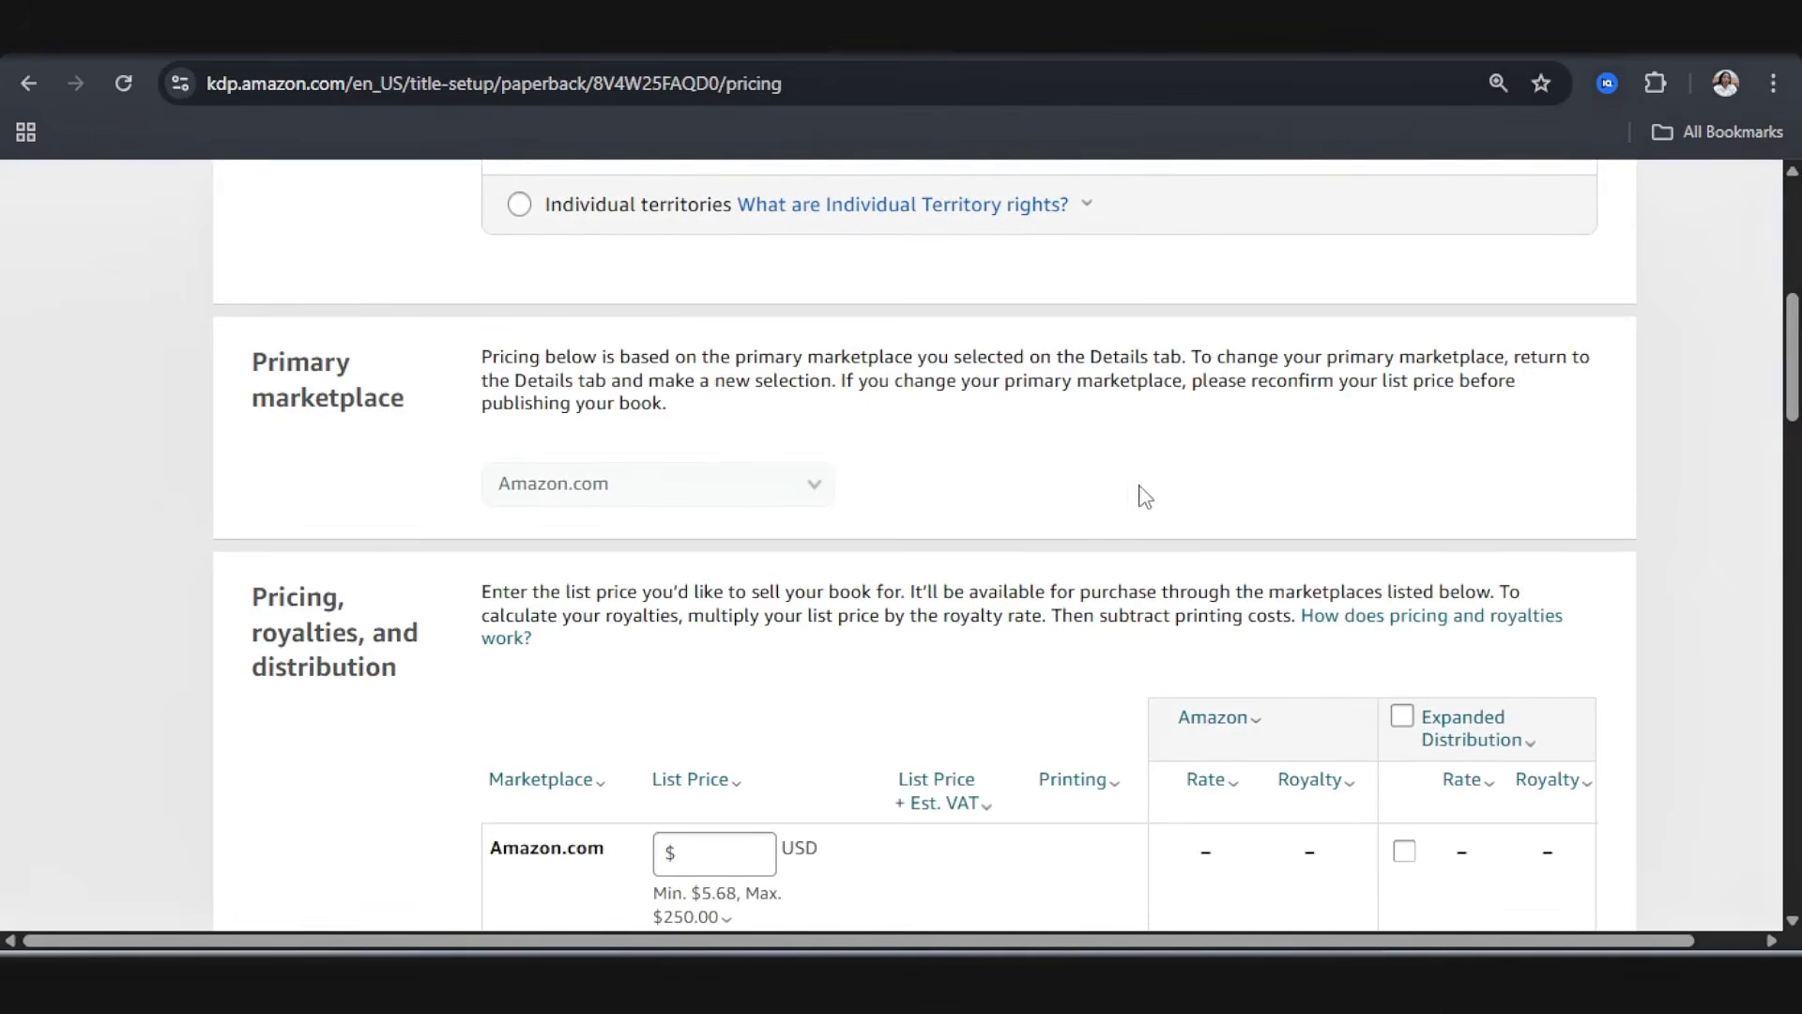
pyautogui.scroll(8, 1142, 495)
pyautogui.scroll(-3, 1117, 511)
pyautogui.click(1079, 522)
pyautogui.scroll(-3, 1087, 535)
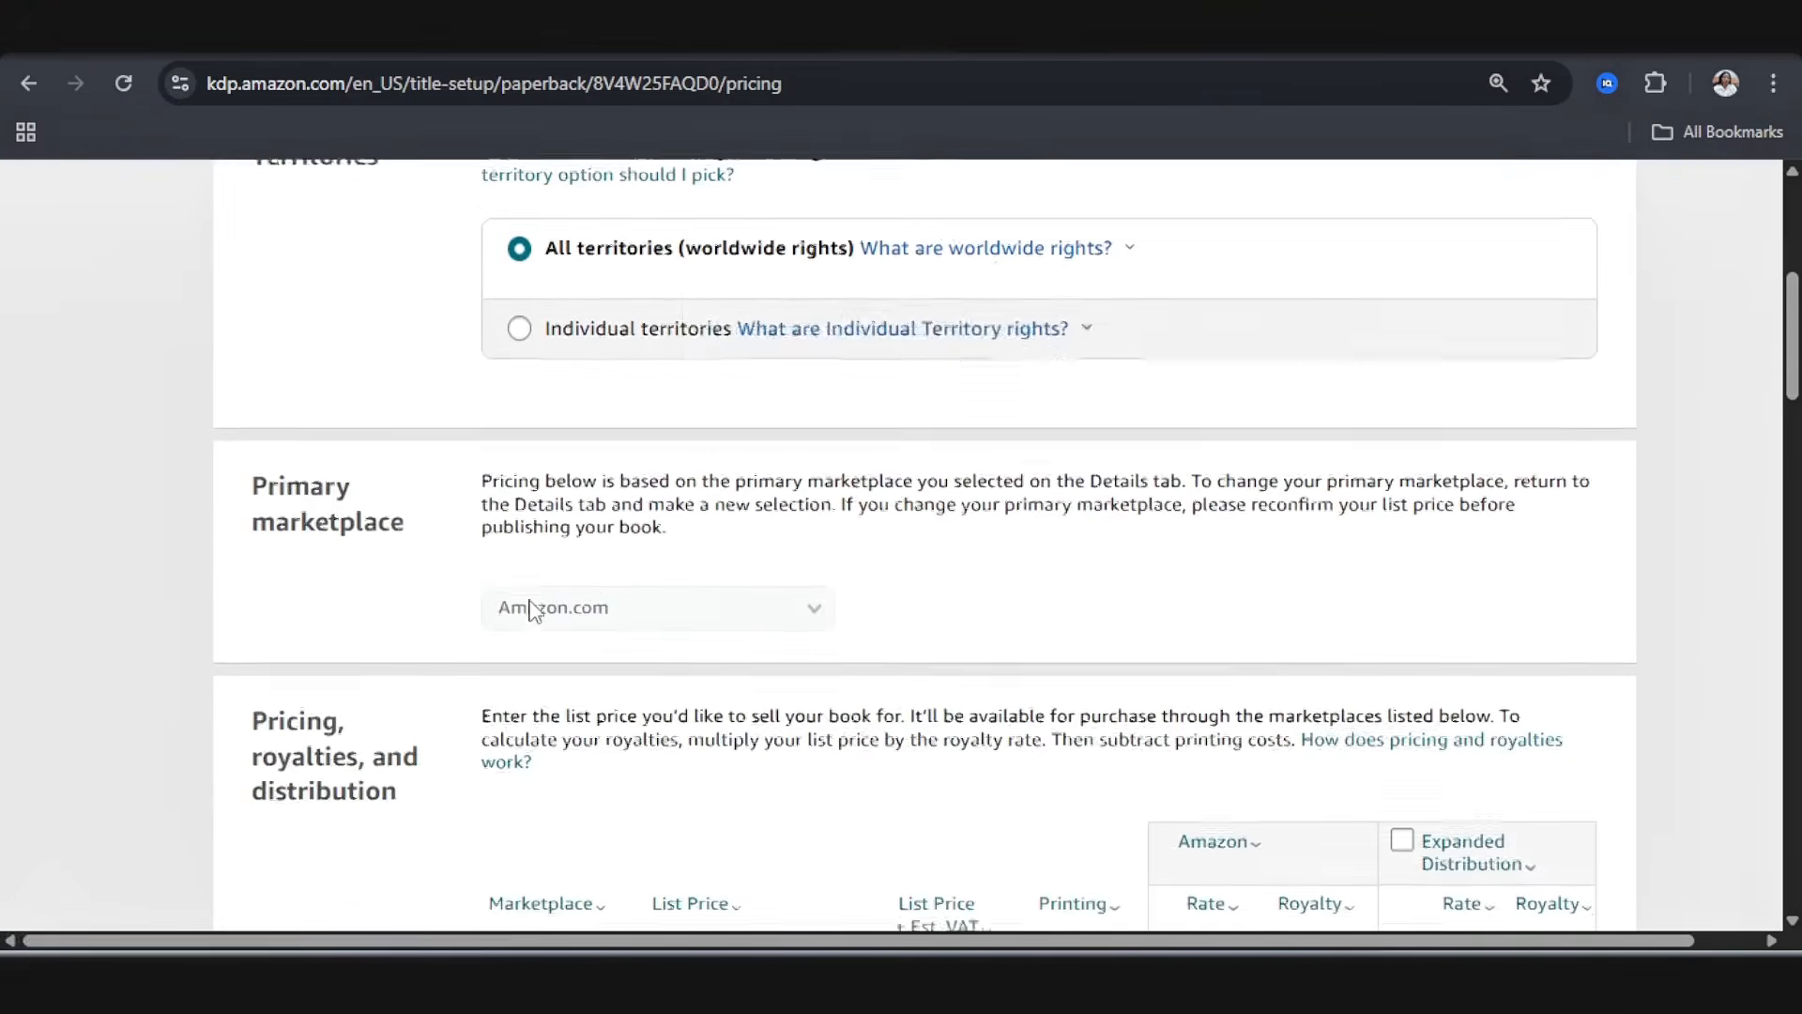
pyautogui.scroll(-4, 563, 601)
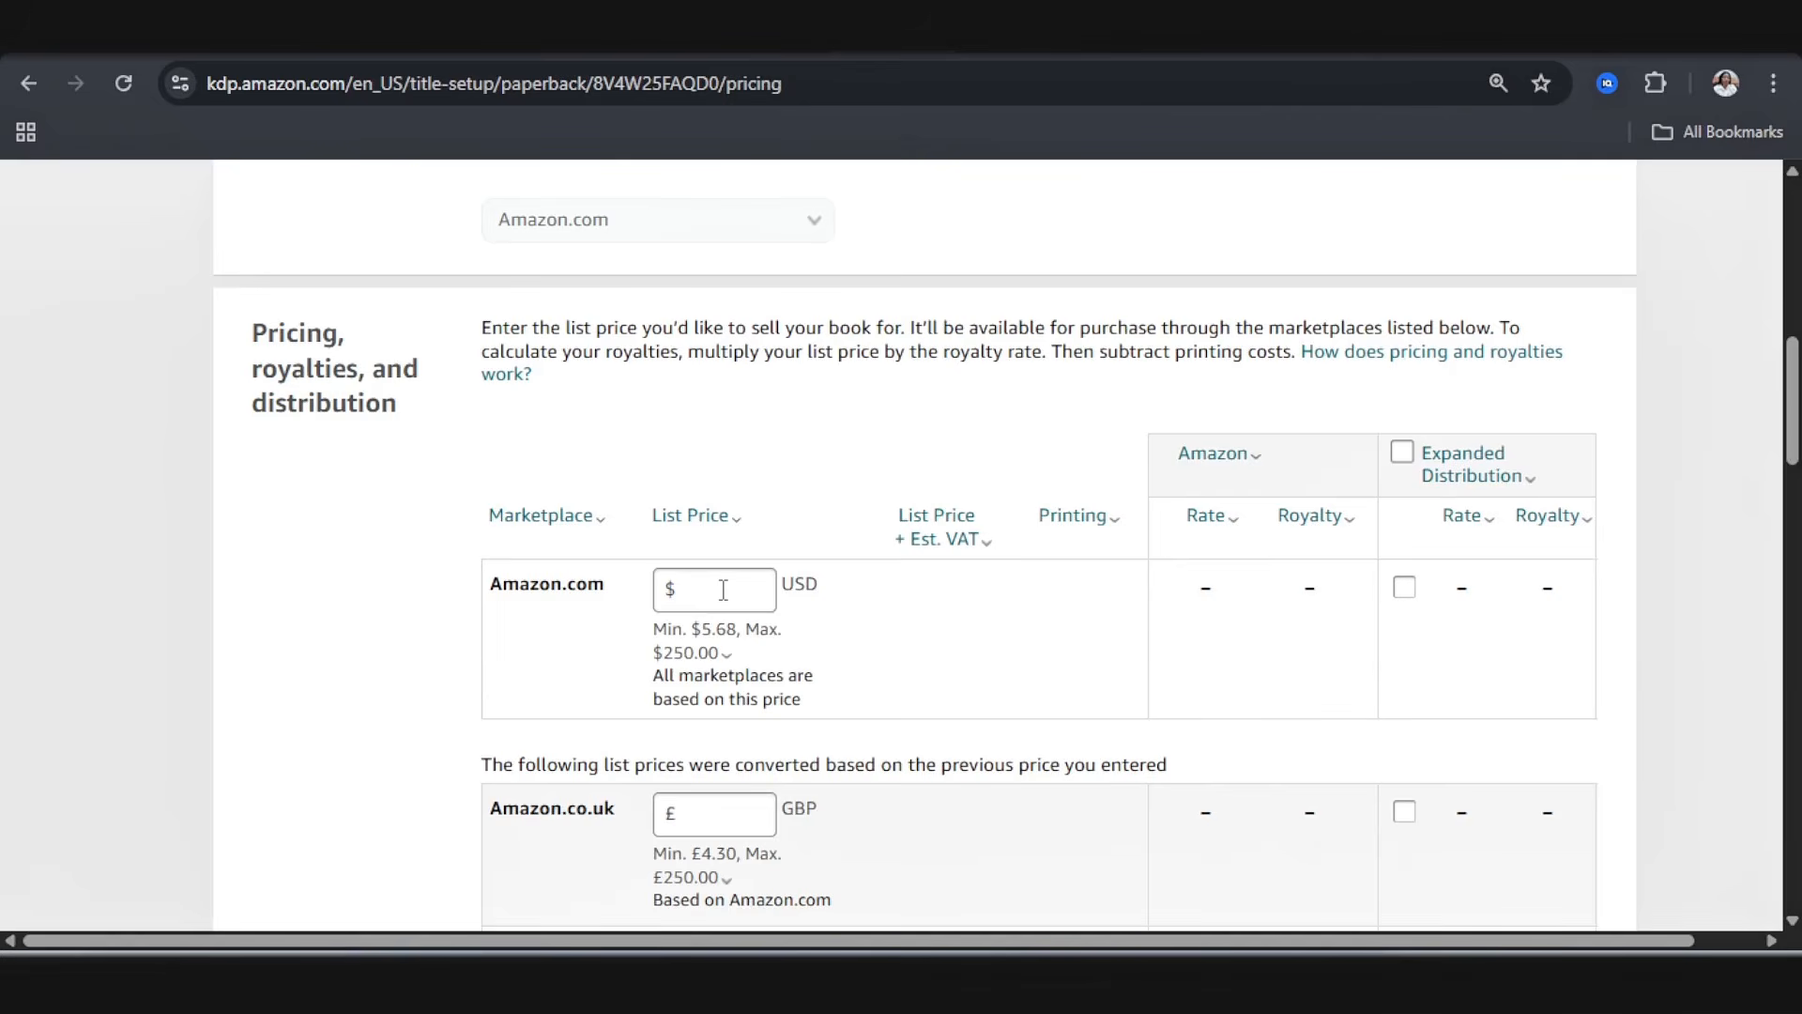
# Step: Set the Amazon.com list price to 6.99 USD and check the converted prices and royalties for the other marketplaces
pyautogui.moveTo(691, 628); pyautogui.dragTo(746, 628)
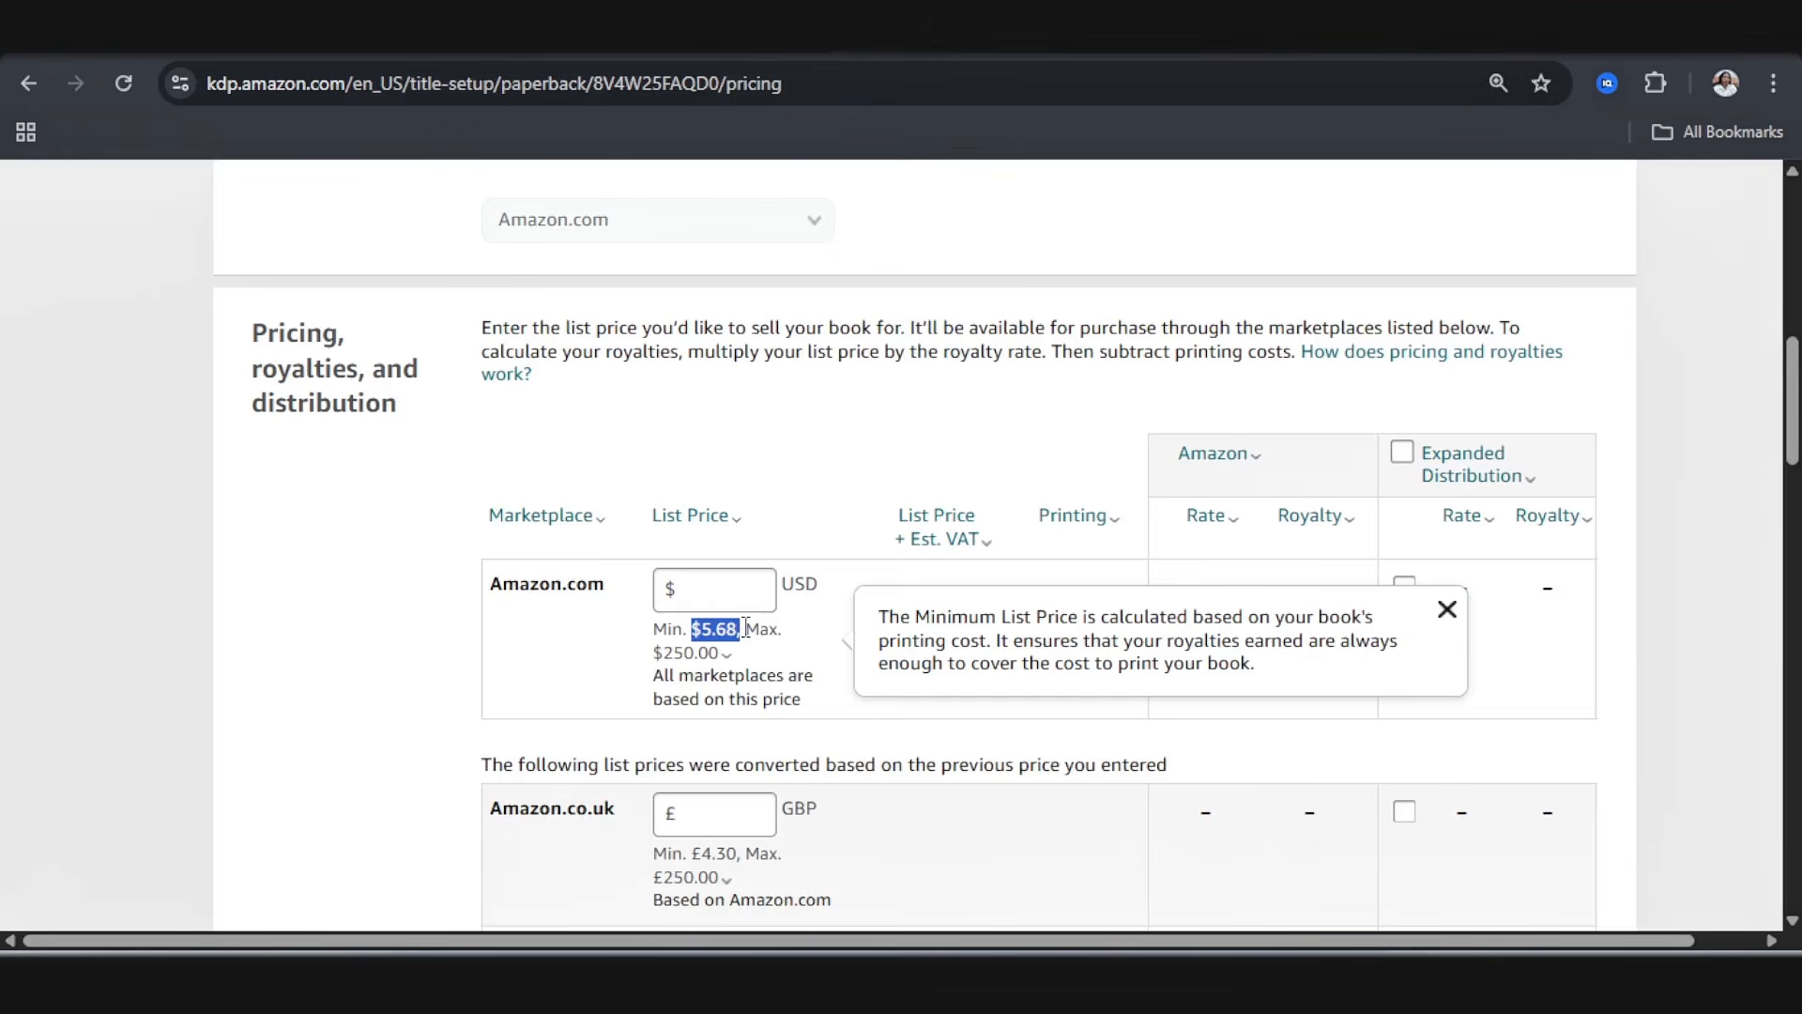
pyautogui.click(740, 586)
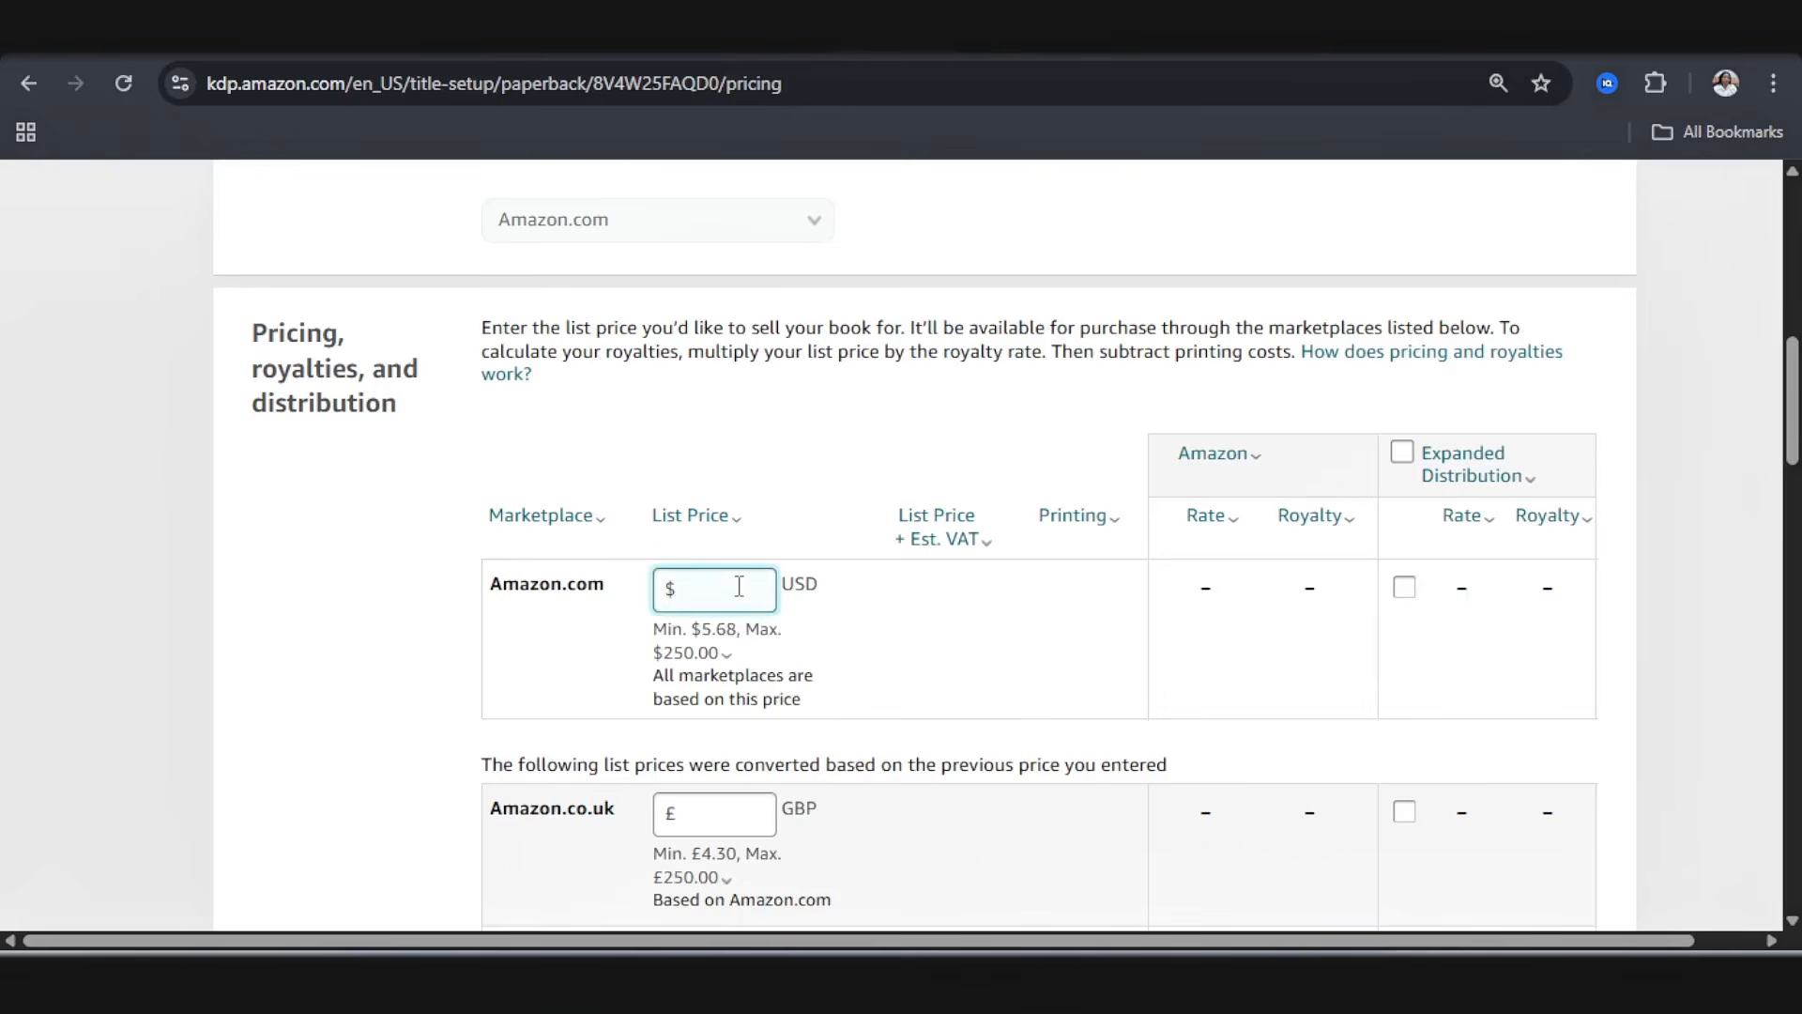
pyautogui.write('6.99')
pyautogui.click(897, 642)
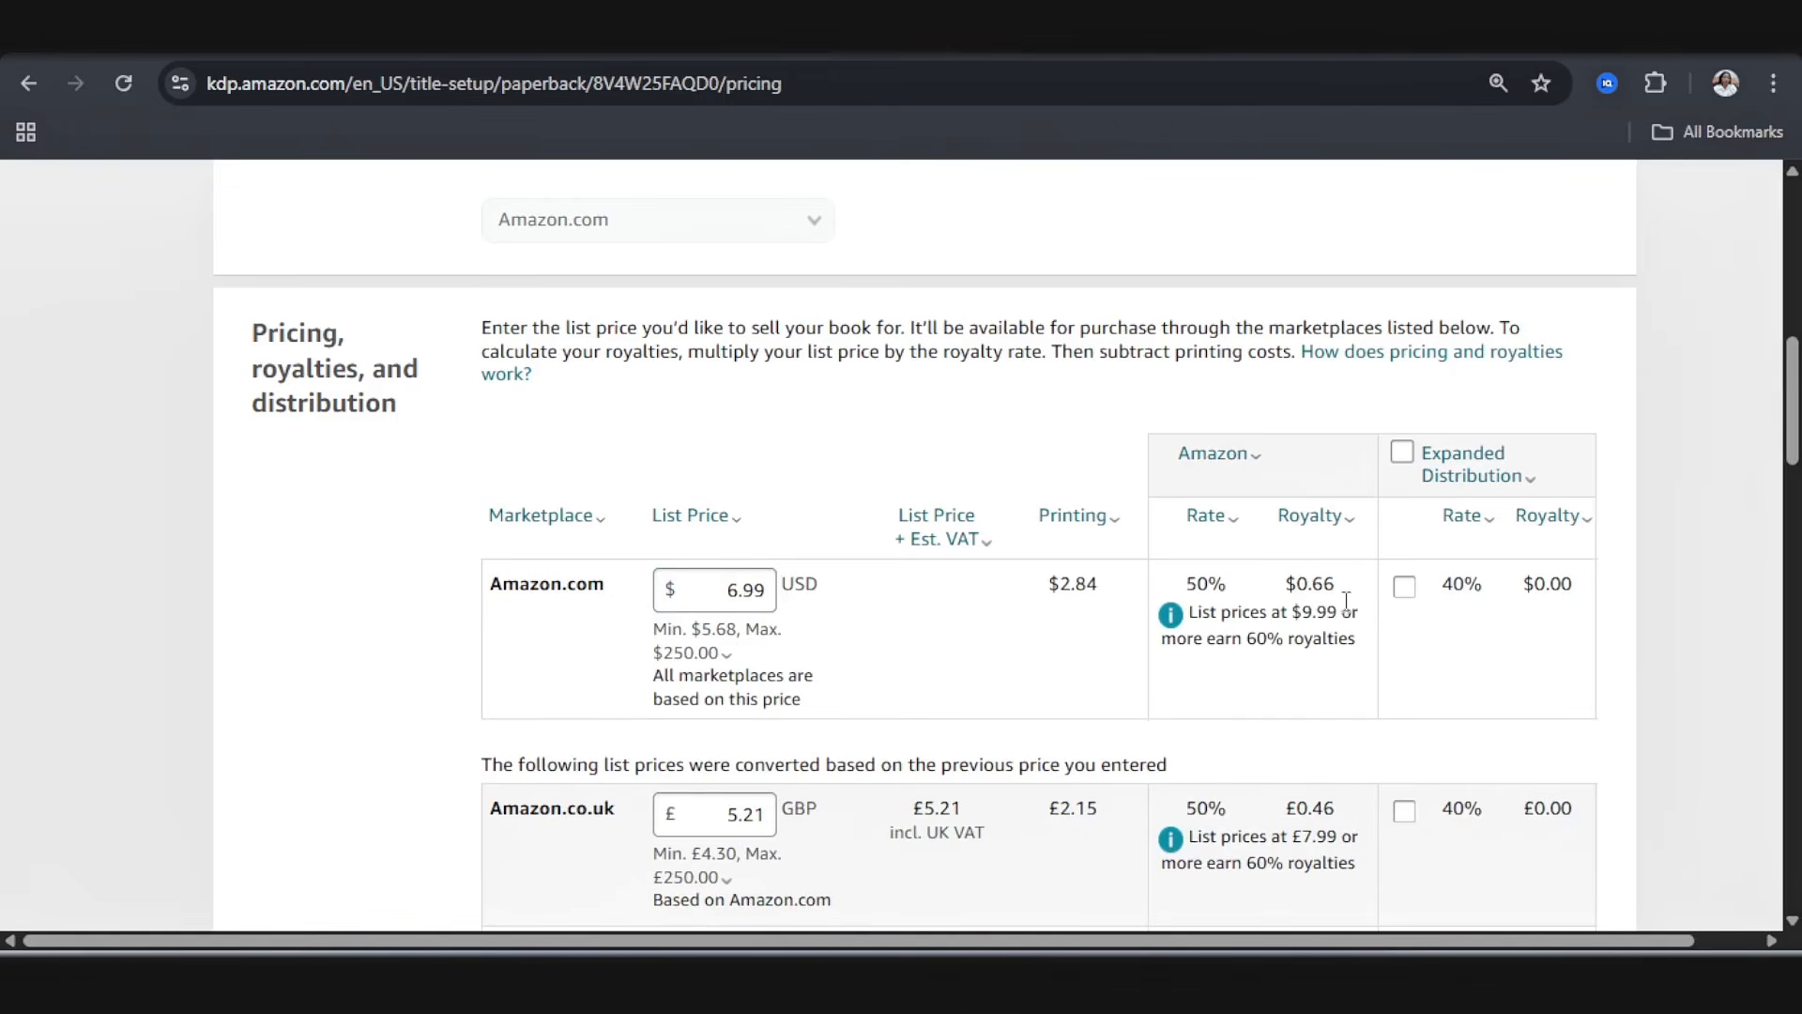
pyautogui.scroll(-3, 1006, 691)
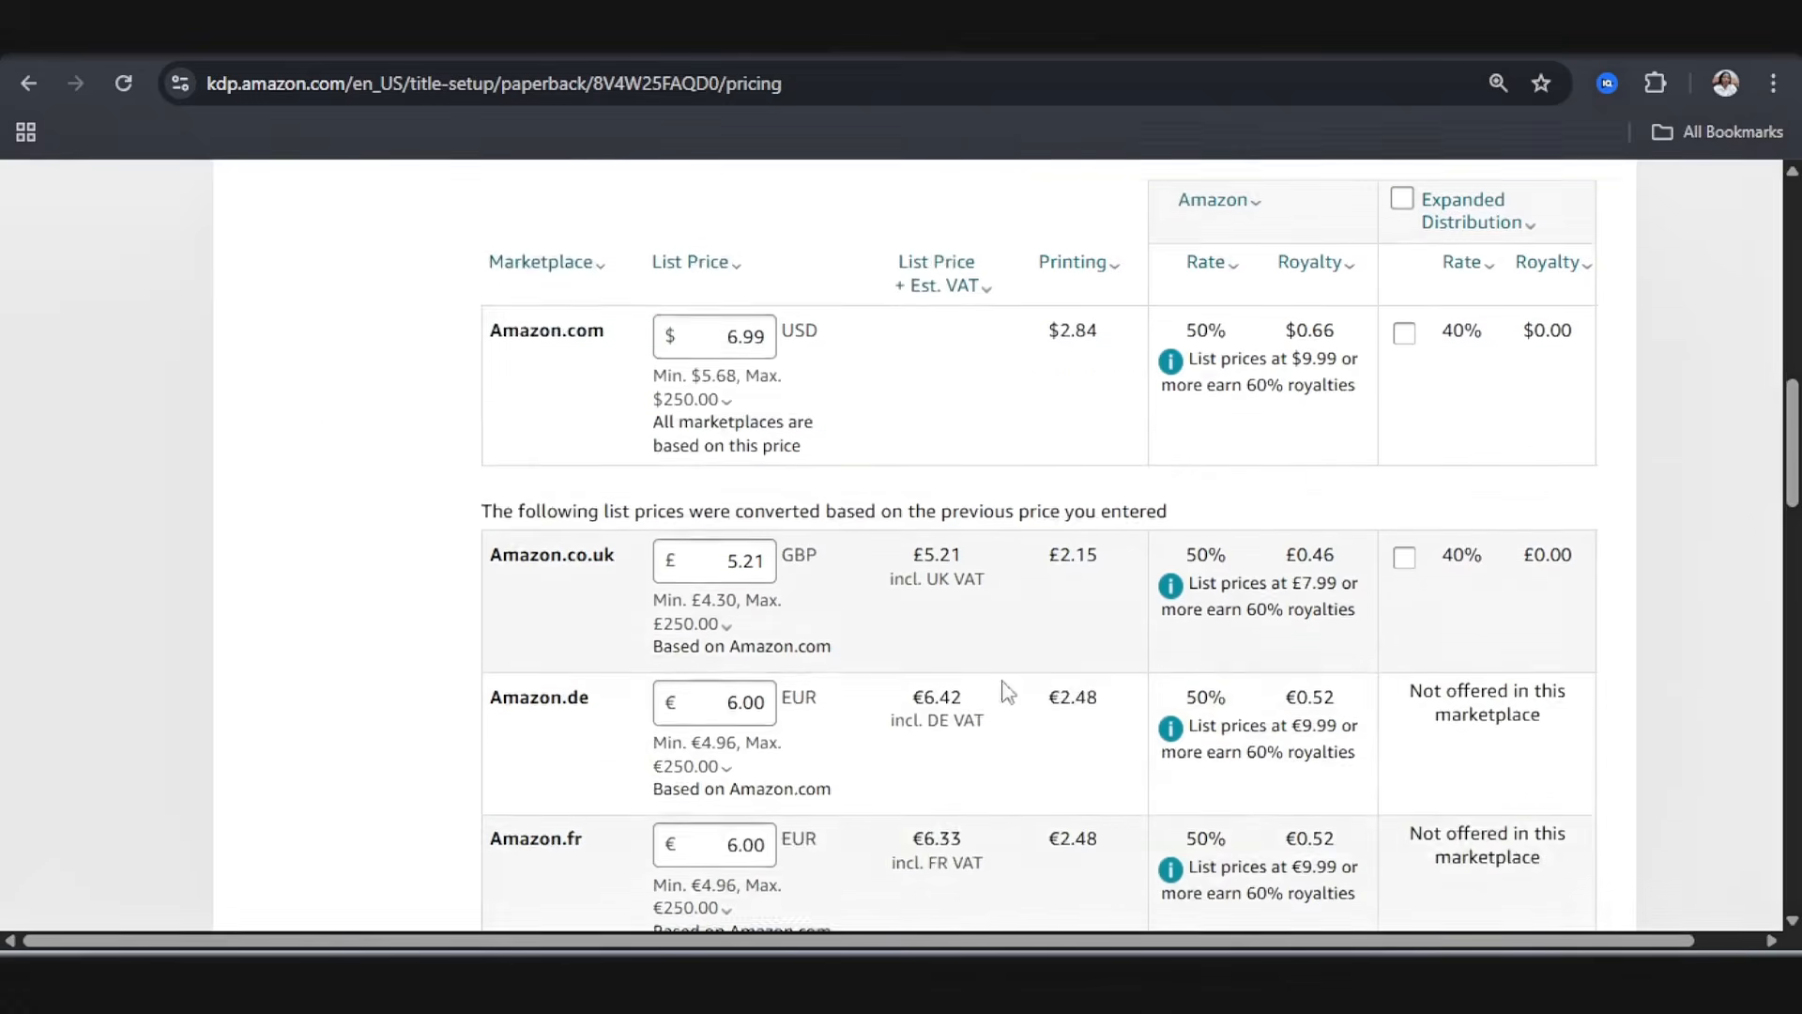
pyautogui.scroll(-3, 1006, 691)
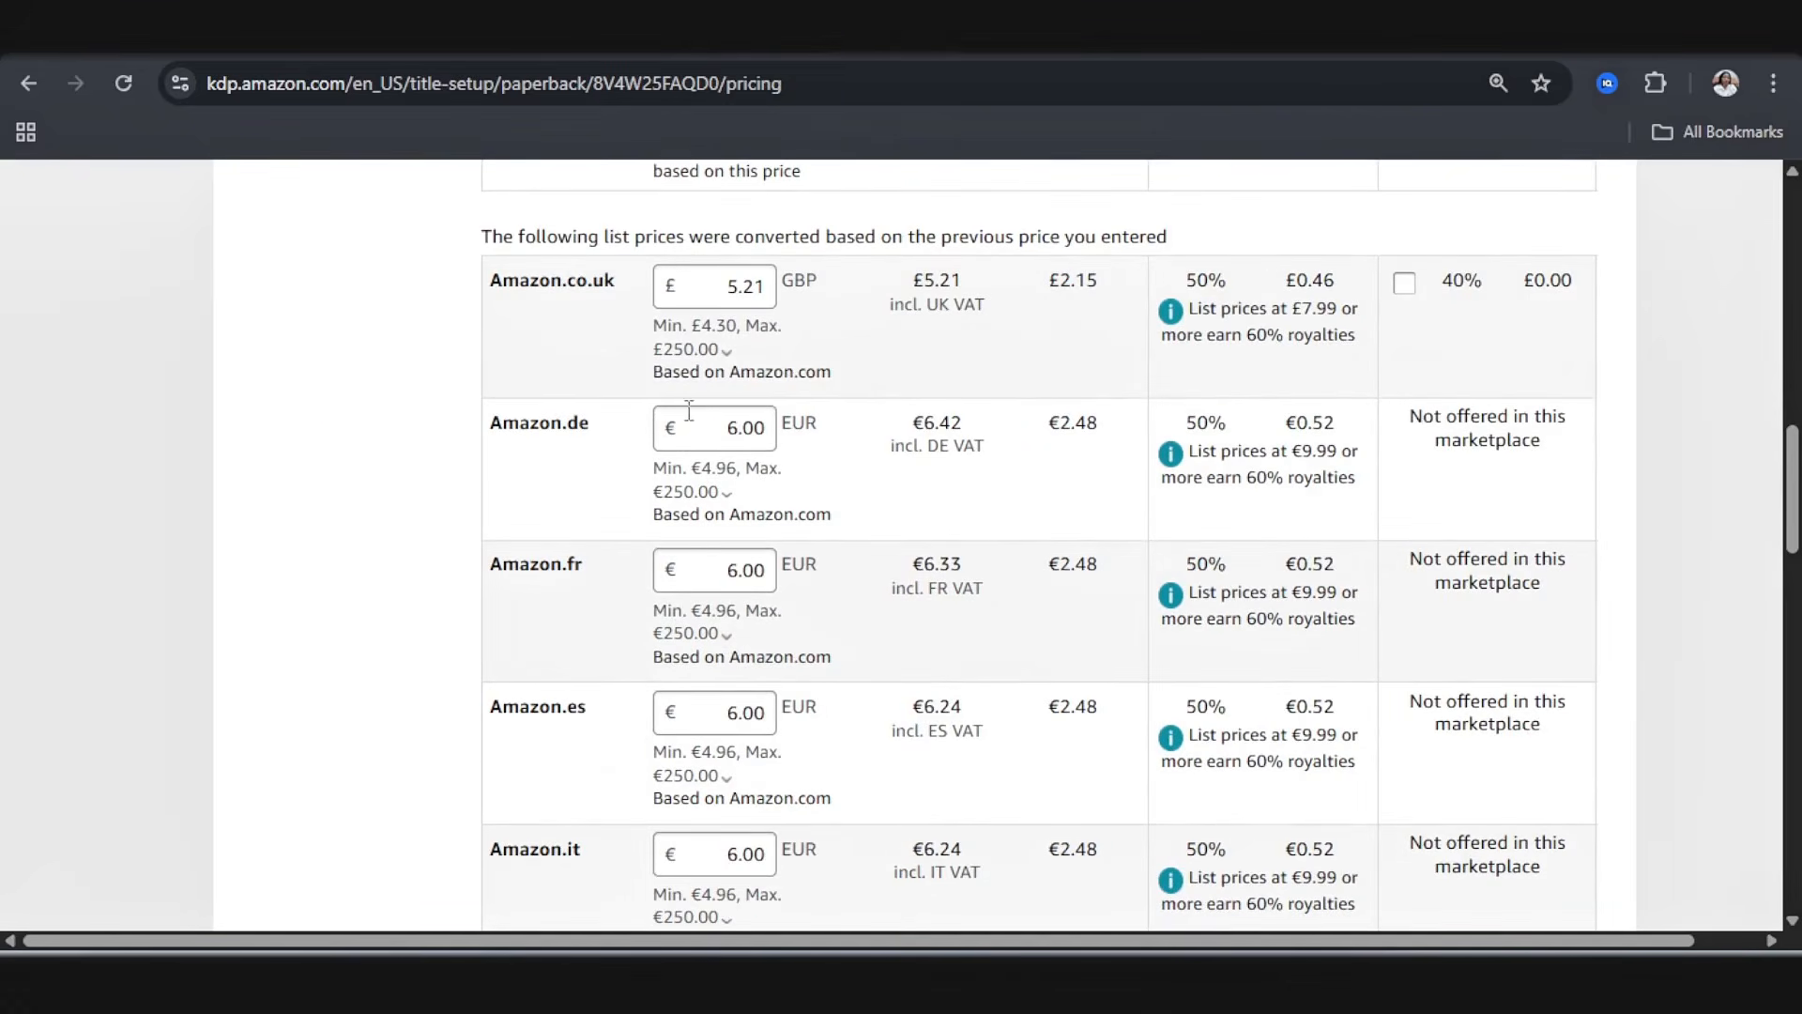
pyautogui.scroll(-4, 699, 460)
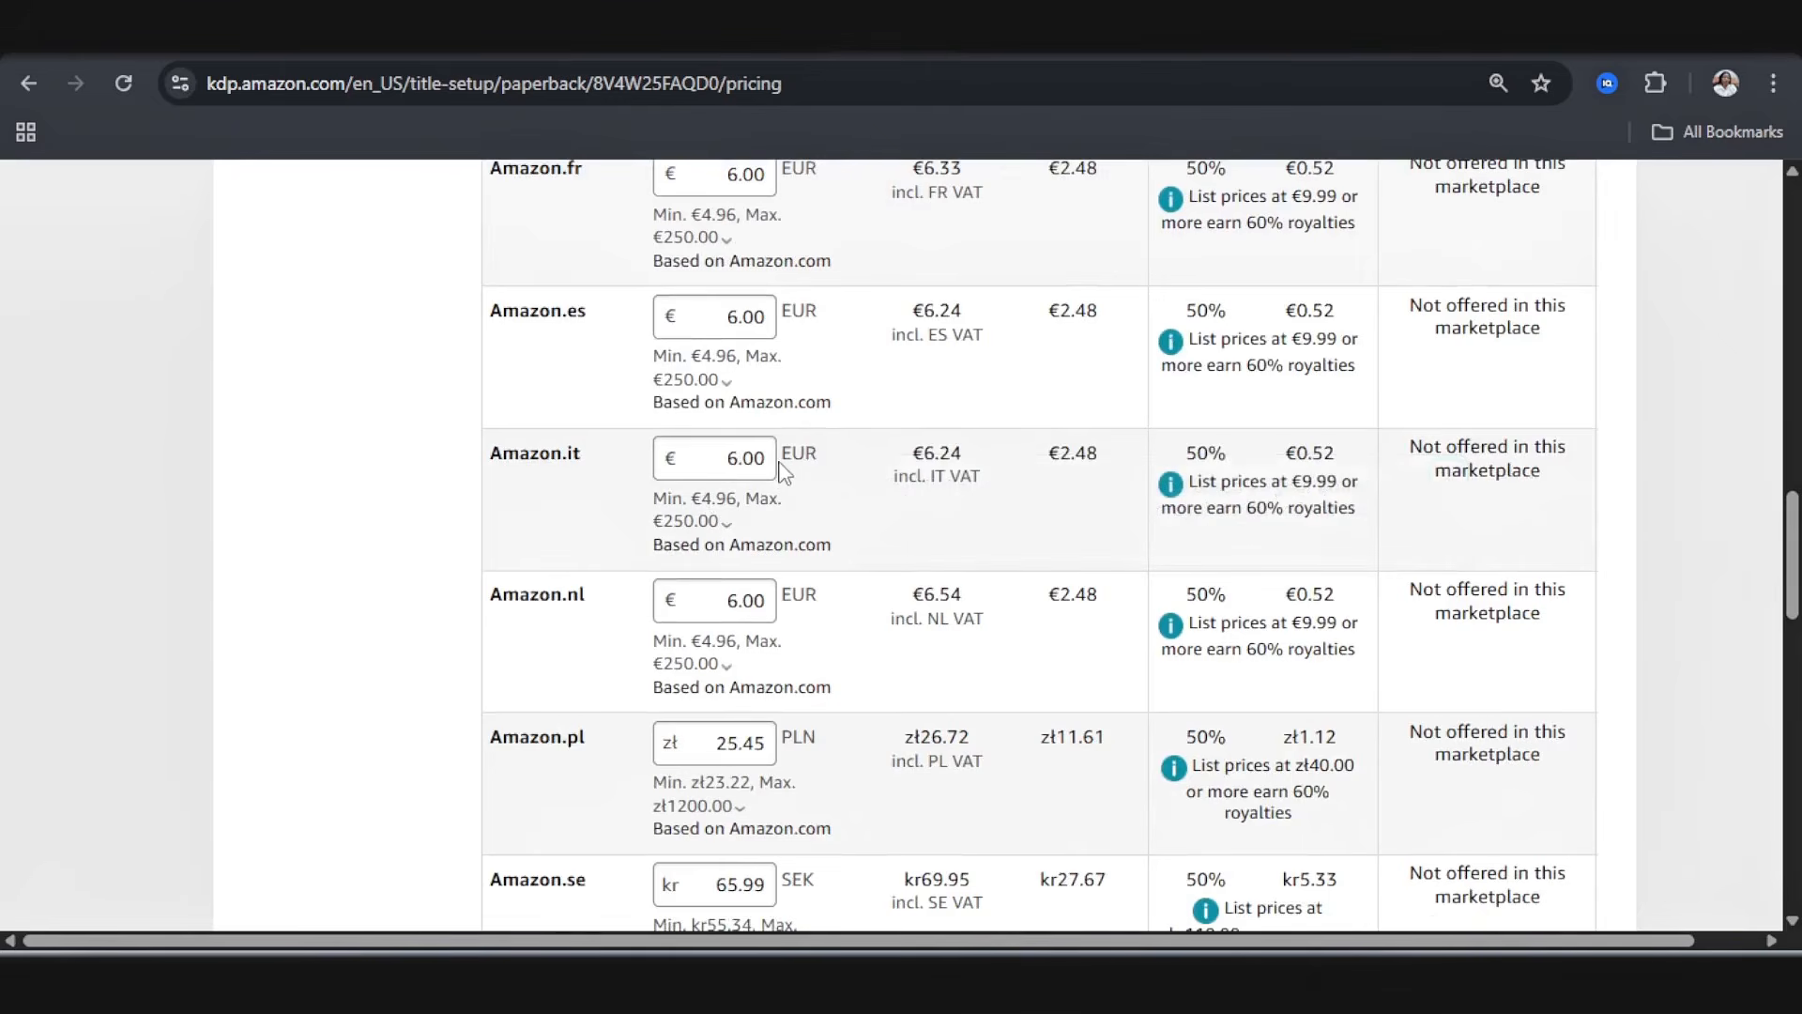
pyautogui.scroll(-15, 769, 498)
pyautogui.scroll(4, 757, 512)
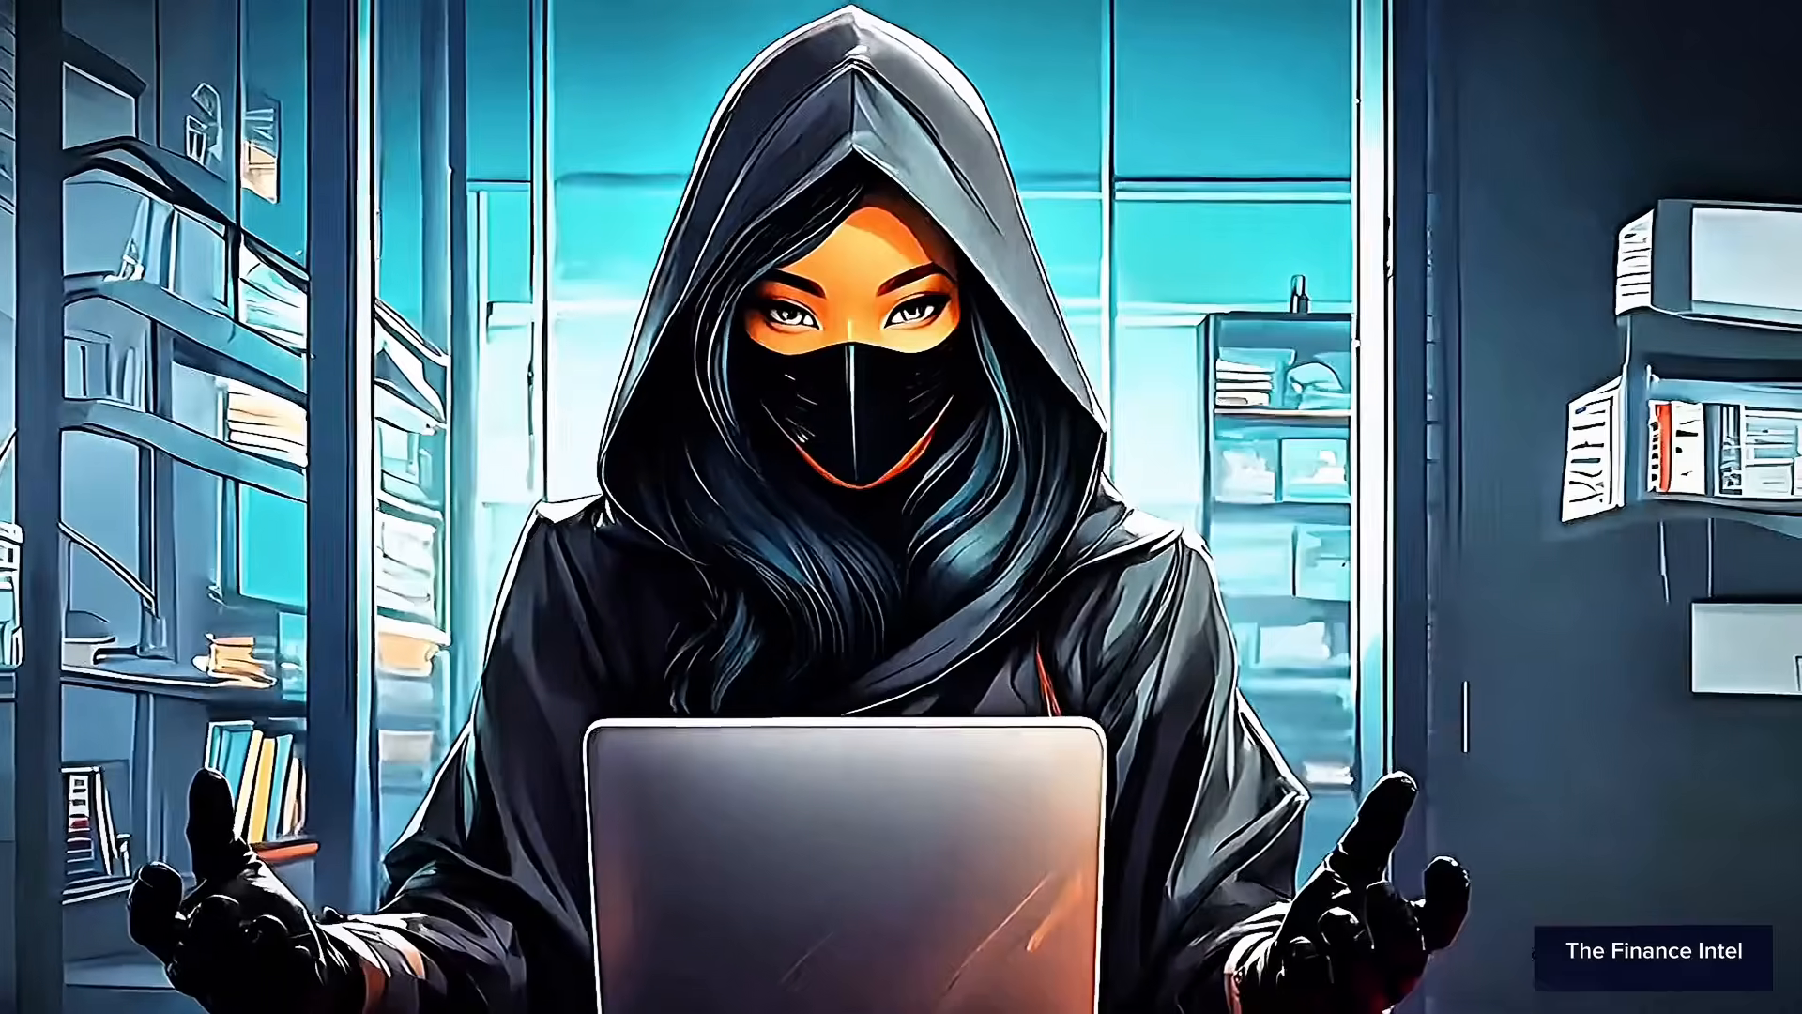